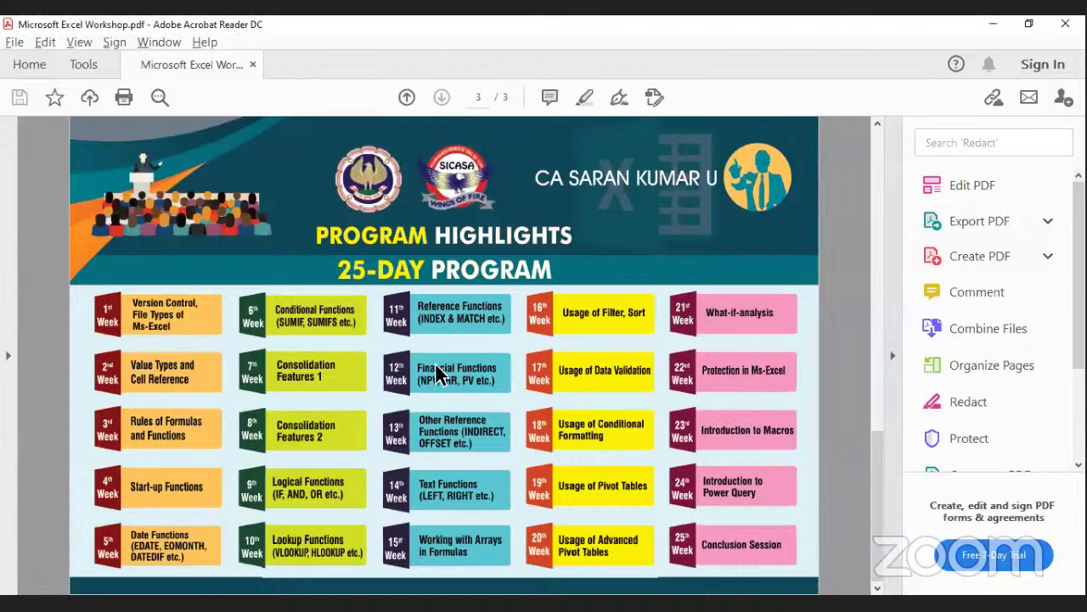
Switch from the PDF to the Financial Functions.xlsx workbook in Excel and zoom the sheet to 150%
left_click(894, 355)
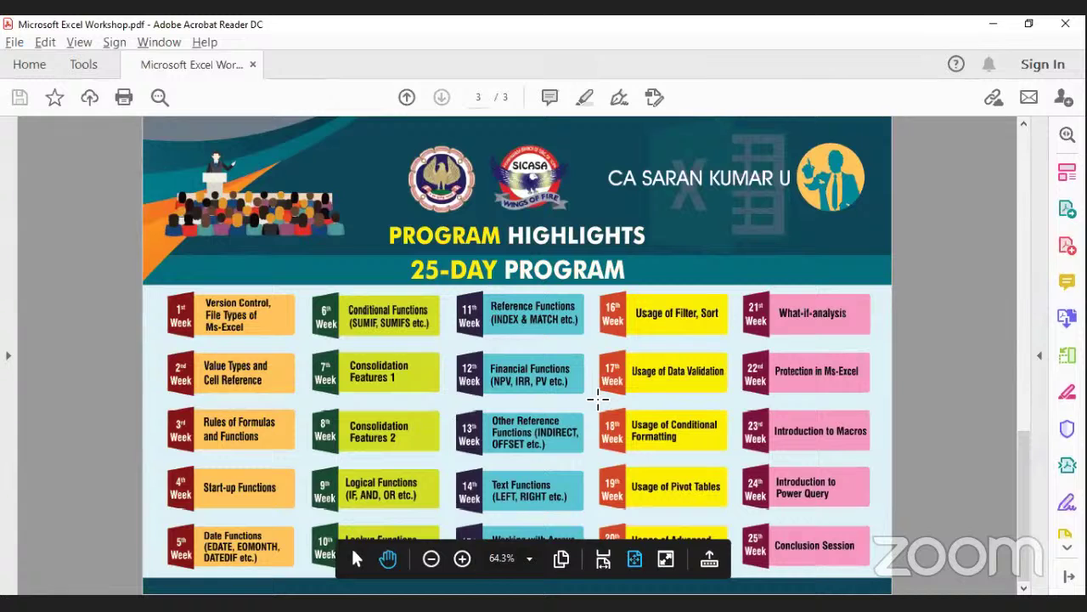
key("alt+Tab")
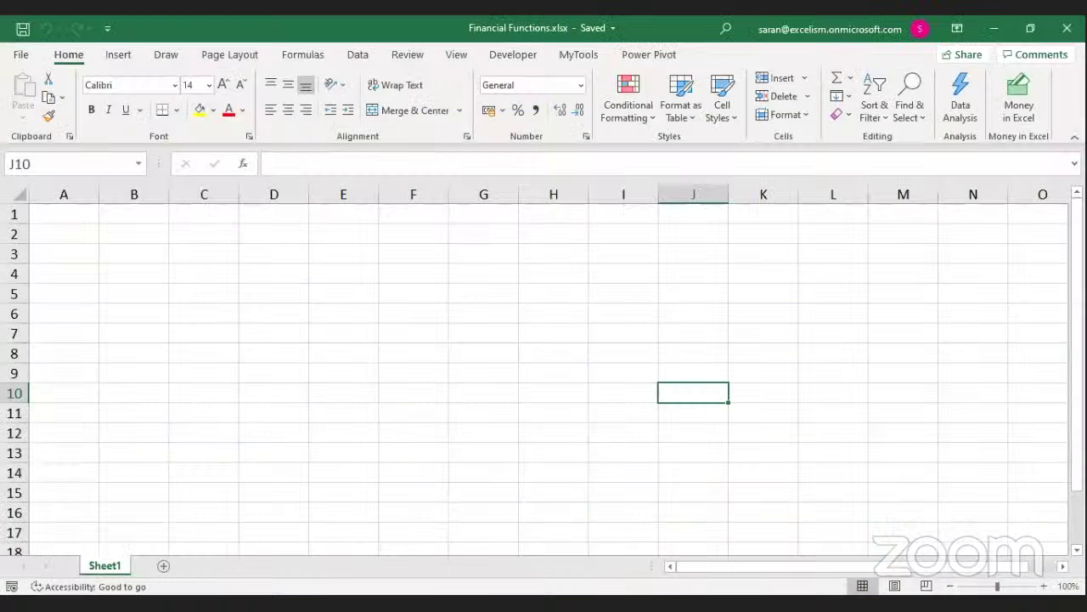
left_click(1044, 585)
left_click(1044, 586)
left_click(1044, 585)
left_click(1044, 586)
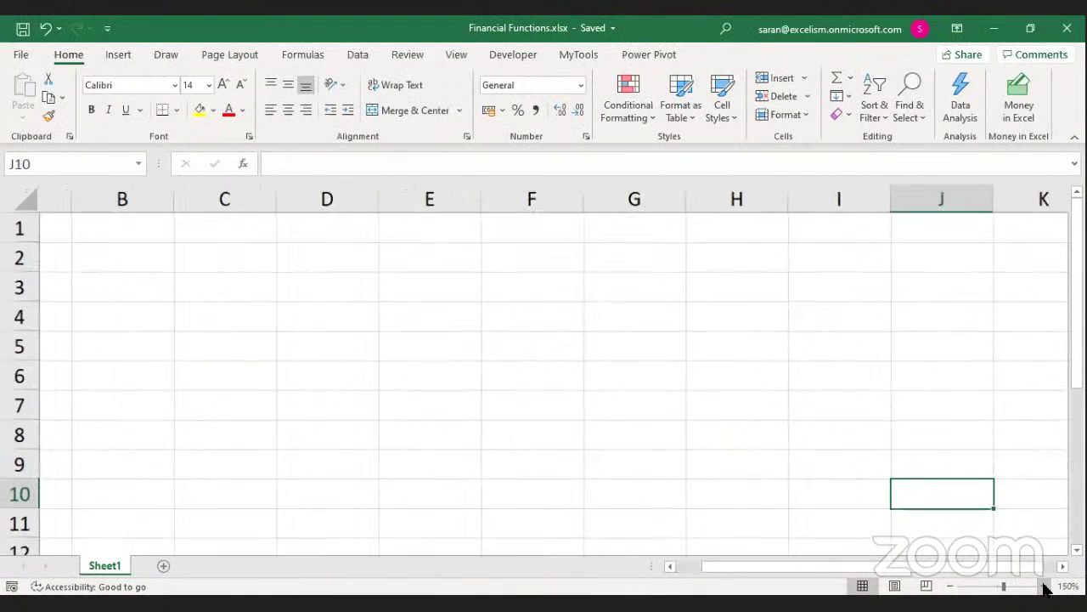
left_click(1045, 585)
Browse the function library's list of financial functions
left_click(314, 56)
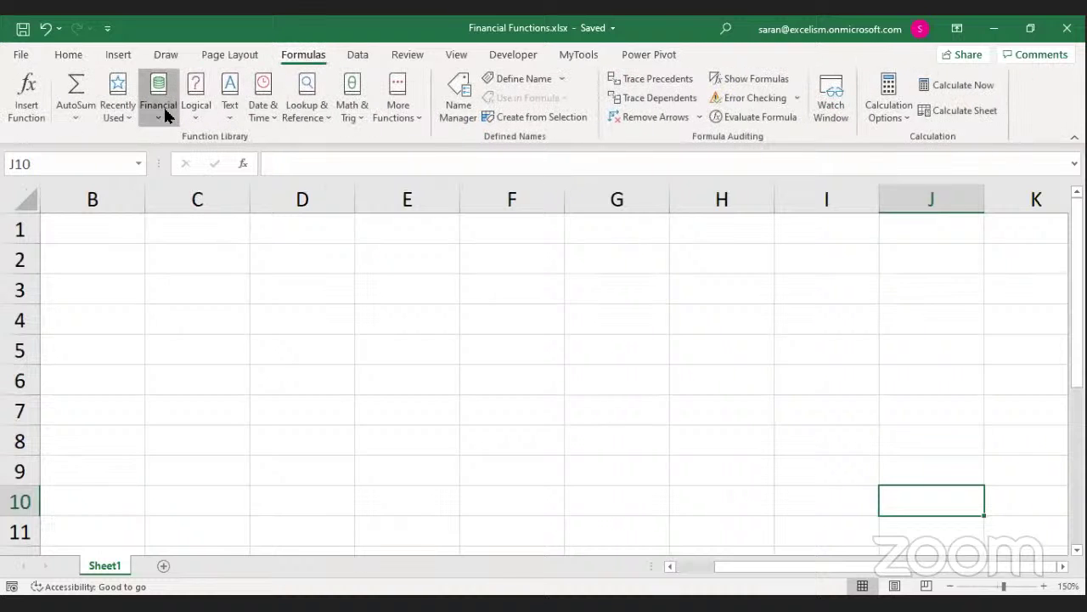
left_click(164, 107)
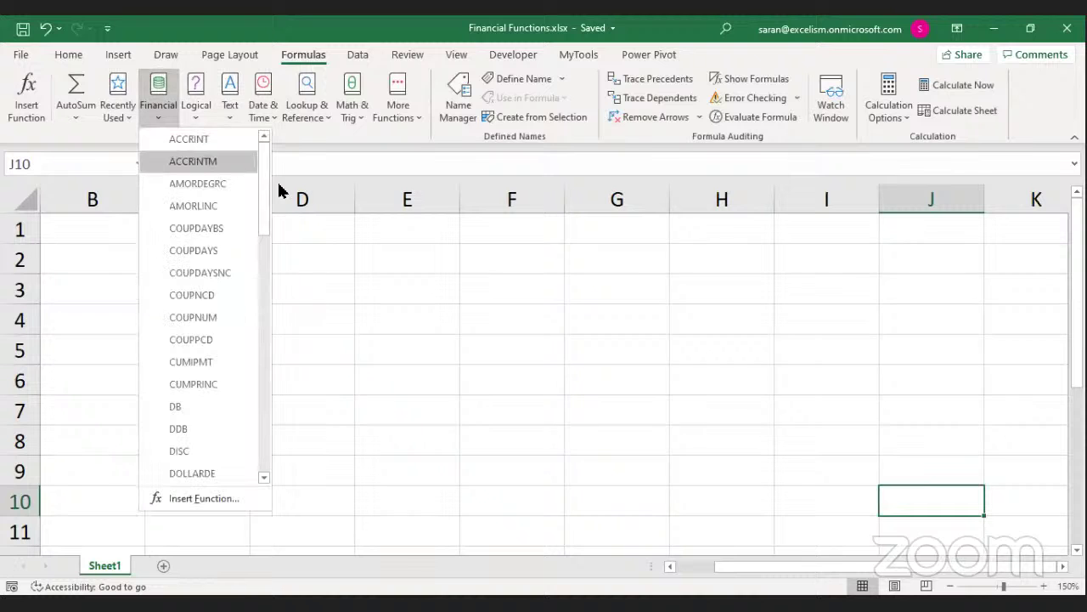
mouse_move(266, 187)
left_mouse_down()
mouse_move(279, 260)
mouse_move(274, 439)
mouse_move(263, 192)
left_mouse_up()
left_click(361, 225)
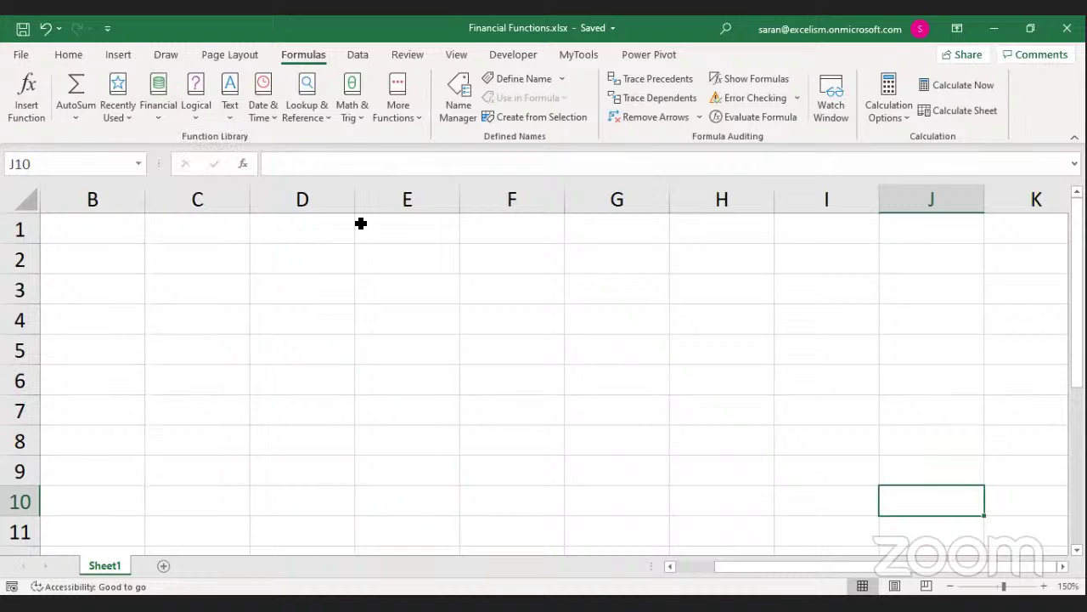
Enter the headings Function() in cell A1 and Returns: in cell B1
key("ctrl+Home")
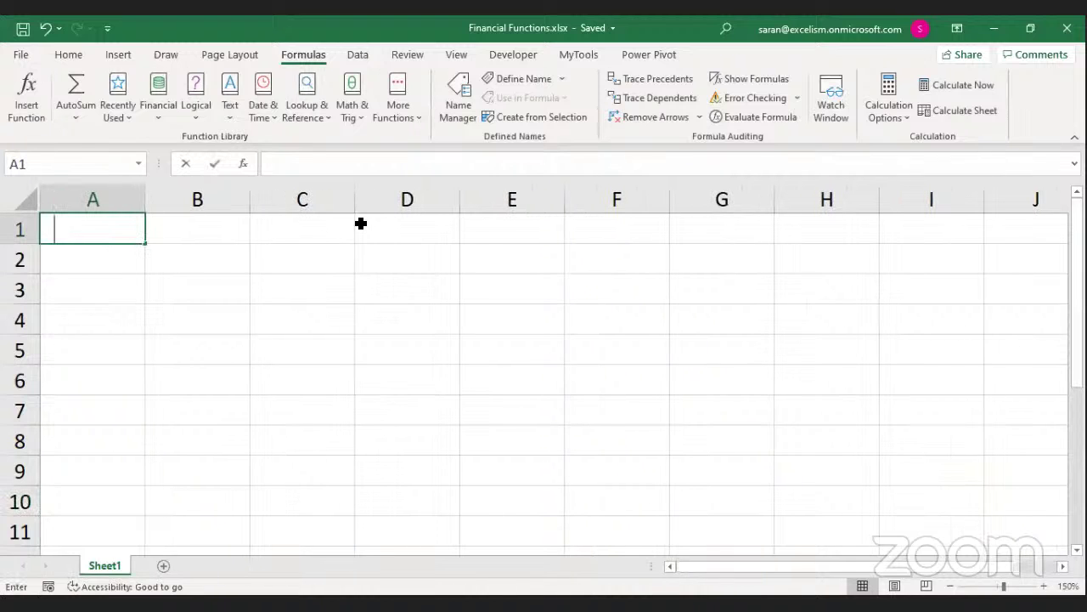
type("Function")
type("()")
key("Tab")
type("De")
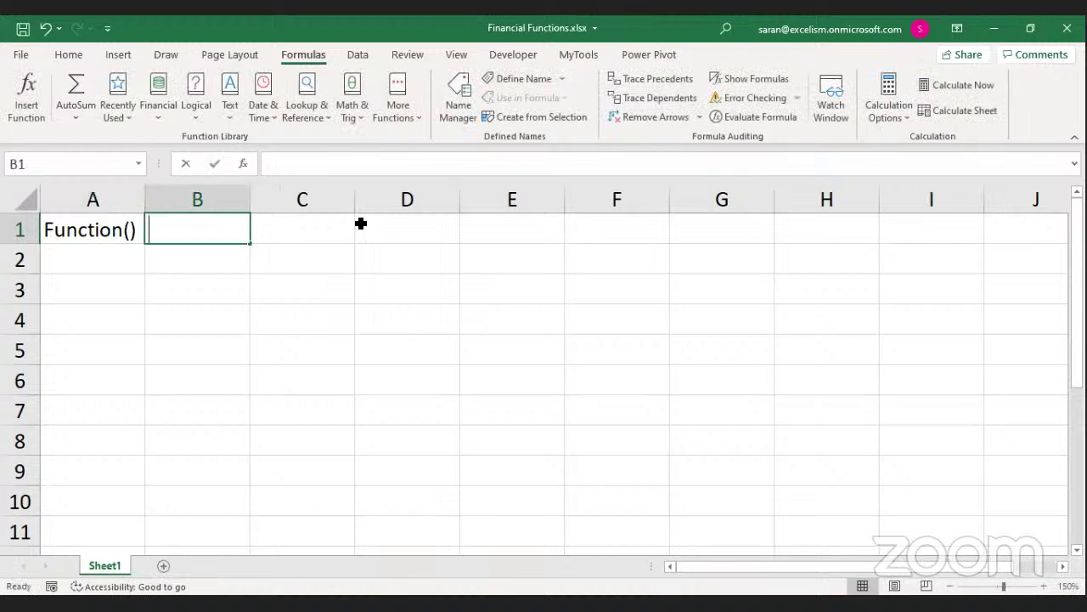
key("BackSpace")
key("BackSpace")
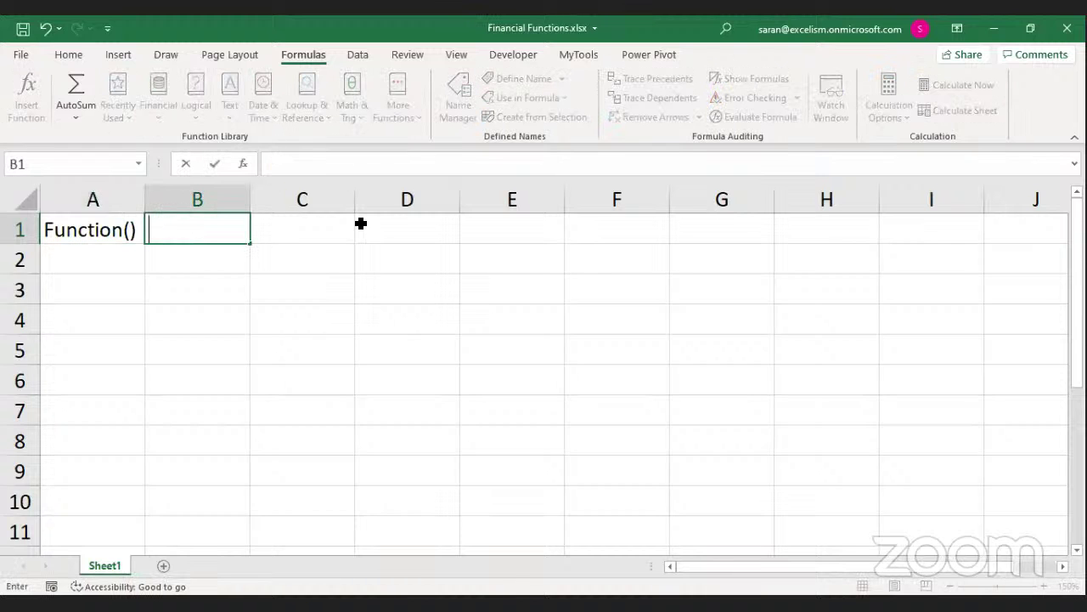
type("Retu")
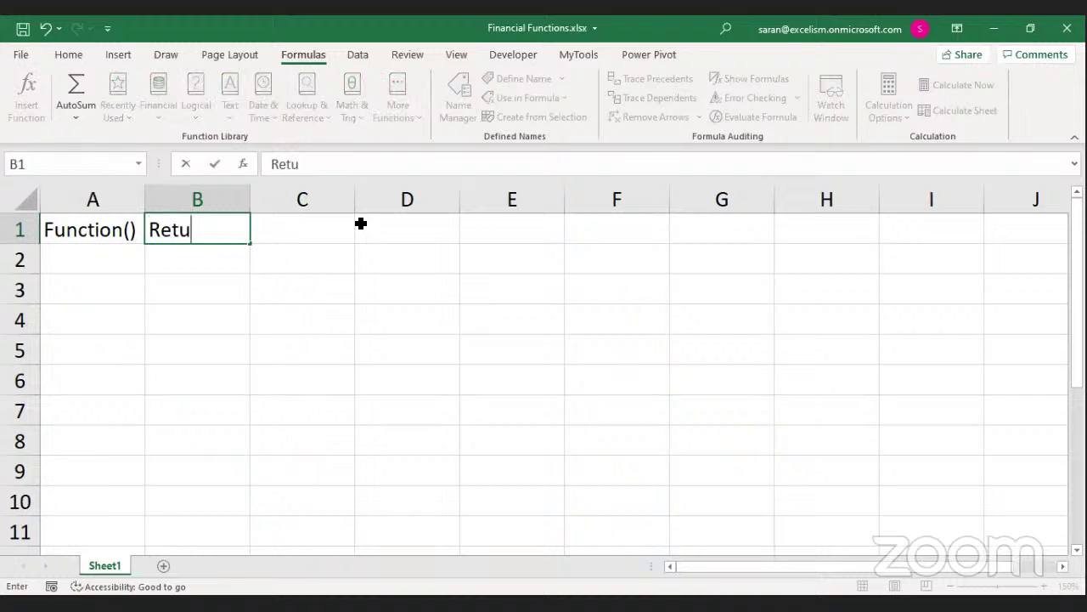
type("rns:")
key("Return")
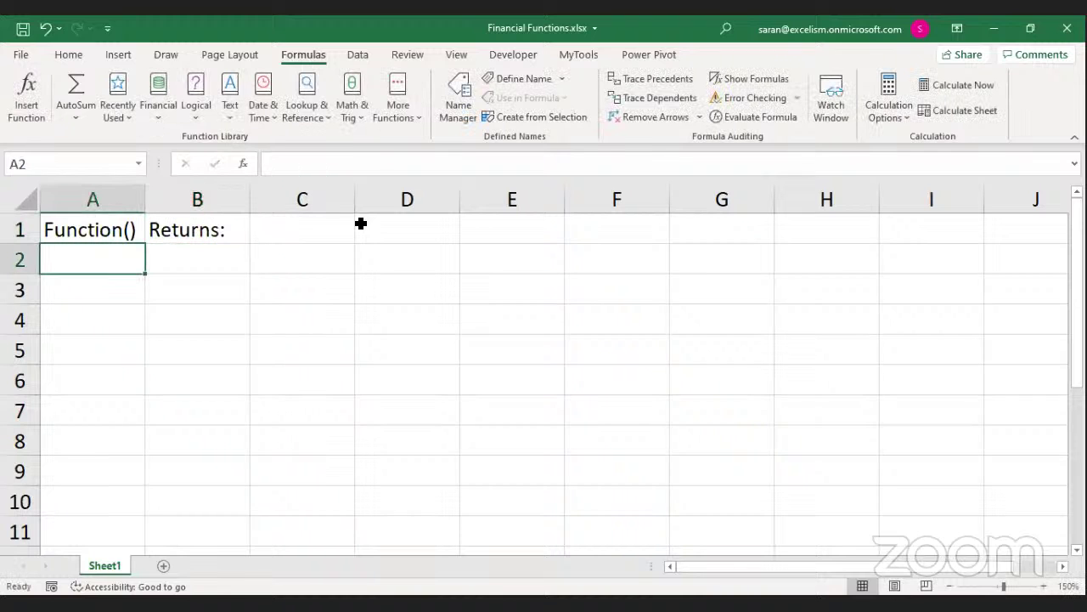
Format the headings in A1:B1 as bold, italic and underlined
key("Up")
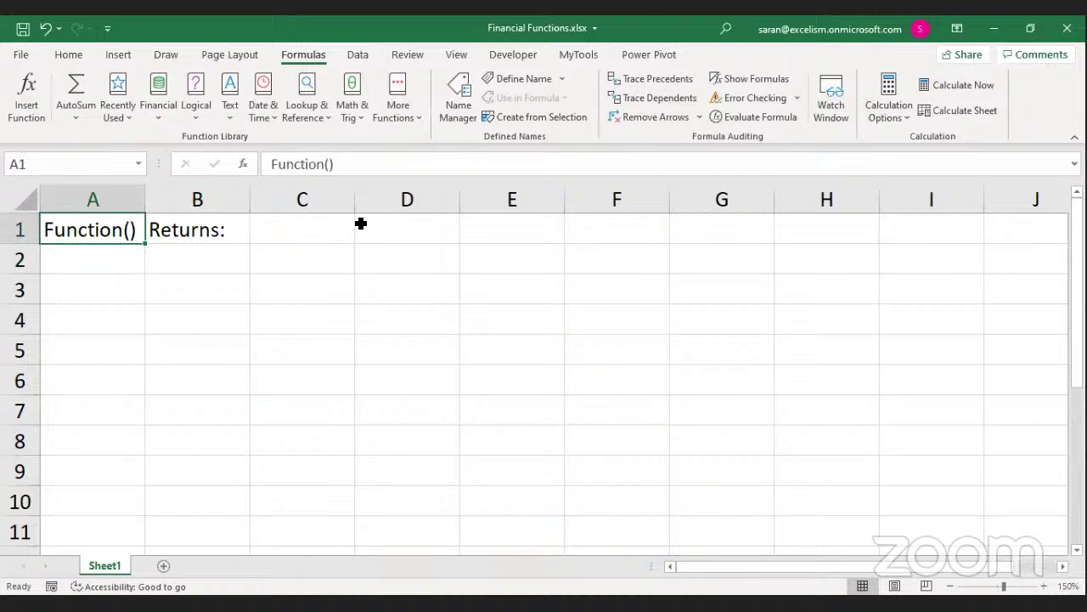
key("shift+Right")
key("ctrl+b")
key("ctrl+i")
key("ctrl+u")
List the function names NPV() in cell A2 and XNPV() in cell A3
key("Tab")
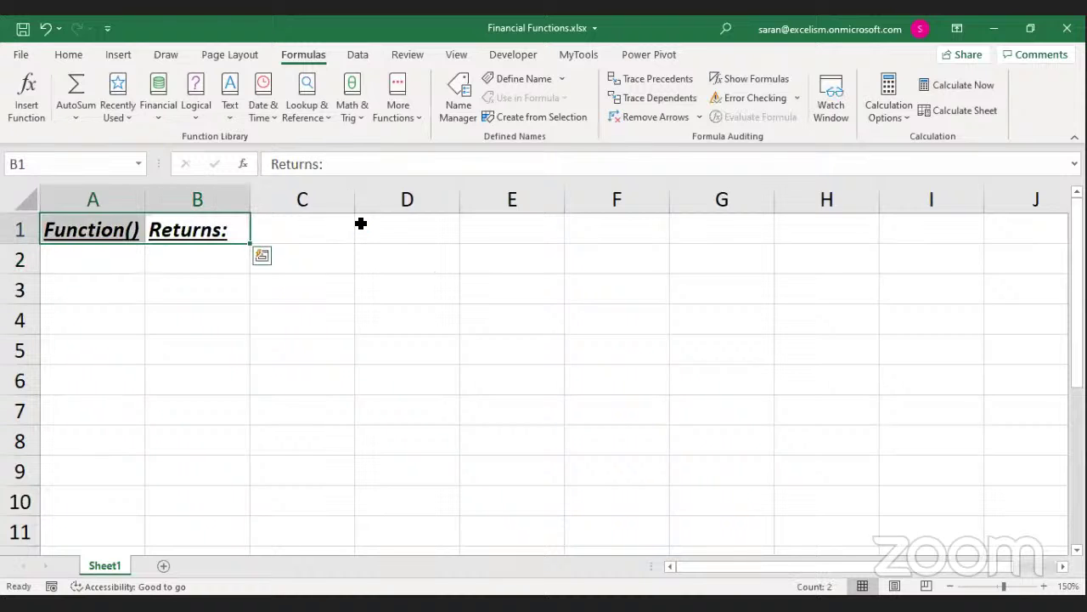
key("Down")
key("Left")
type("NPV()")
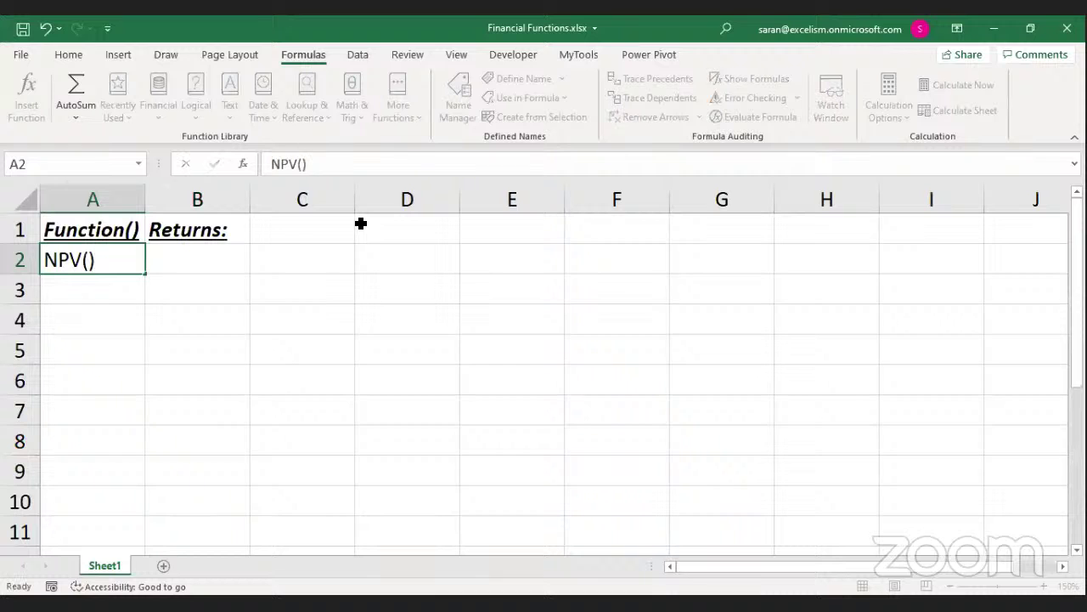
key("Return")
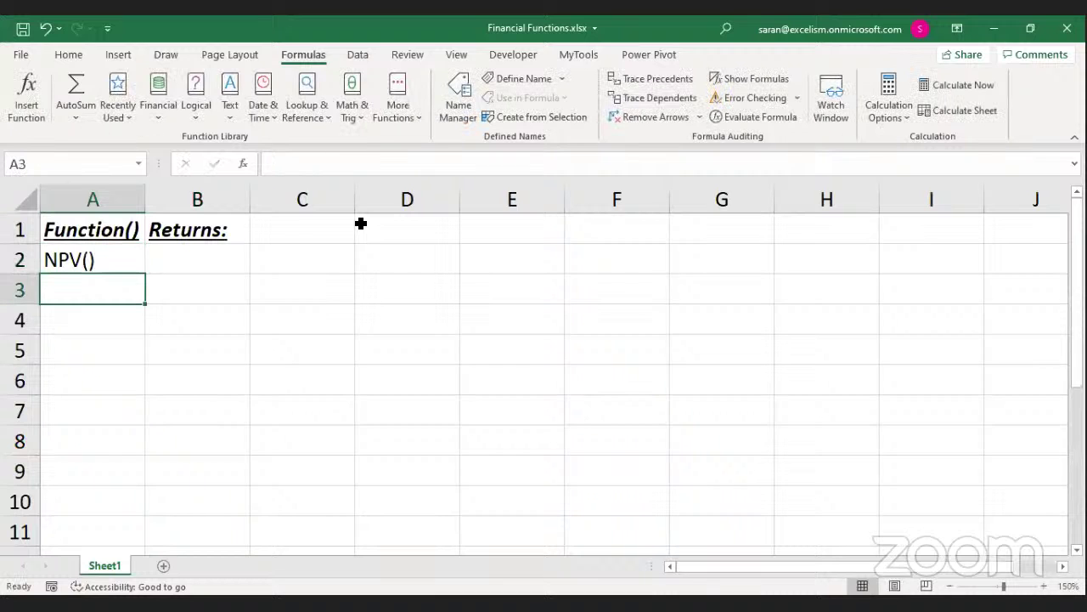
type("XNPV()")
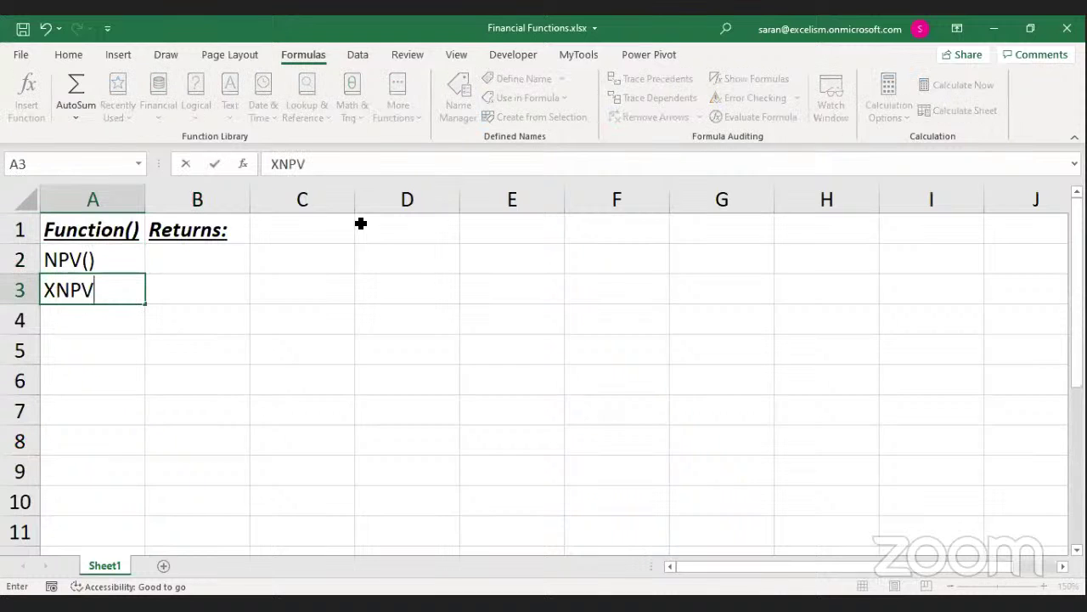
key("Return")
key("Up")
key("Up")
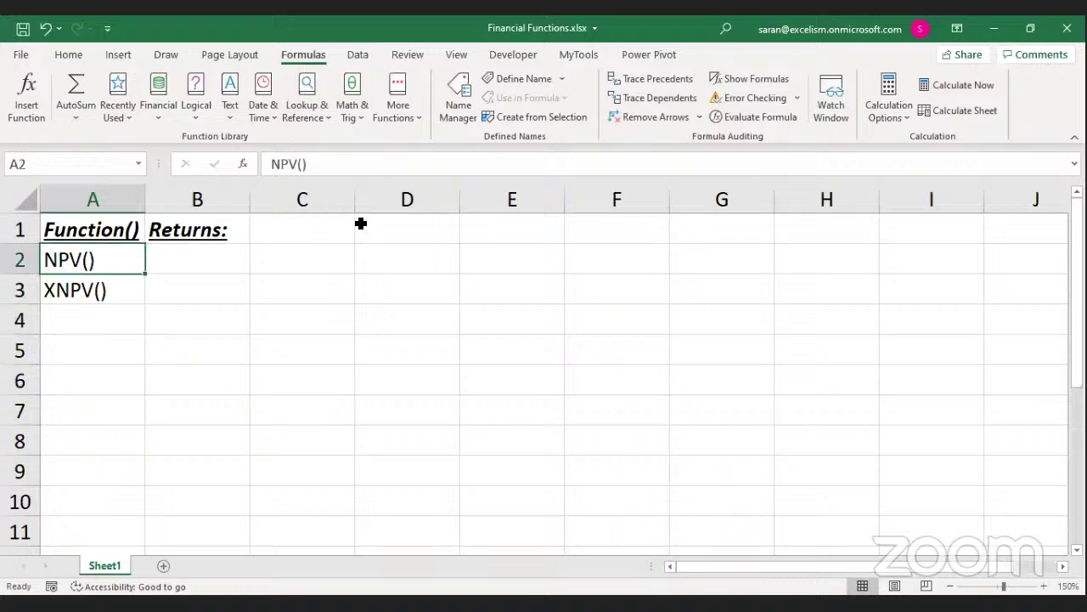
key("shift+Down")
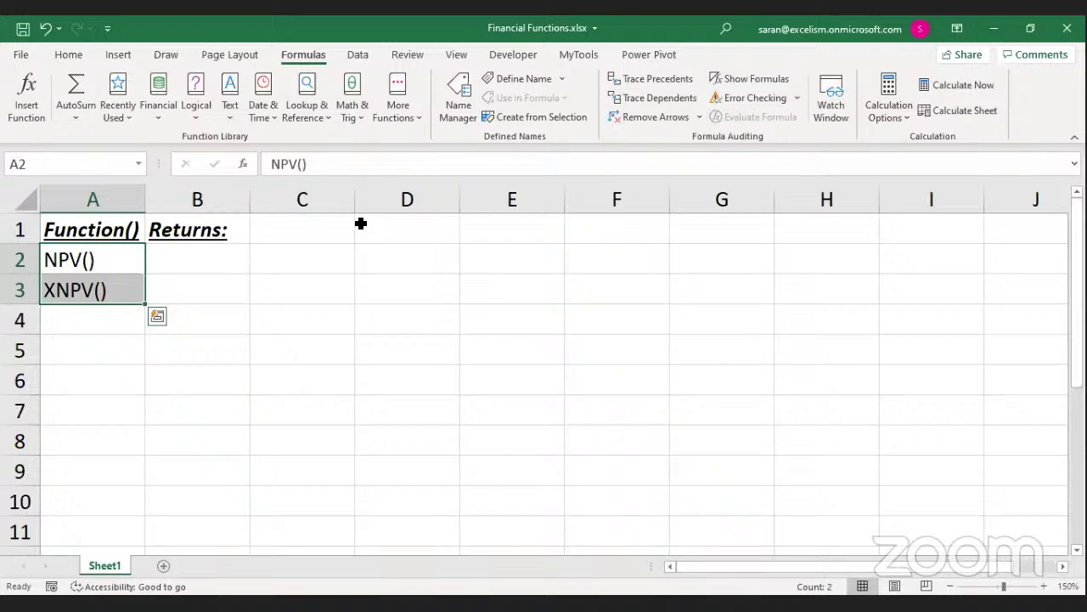
key("Down")
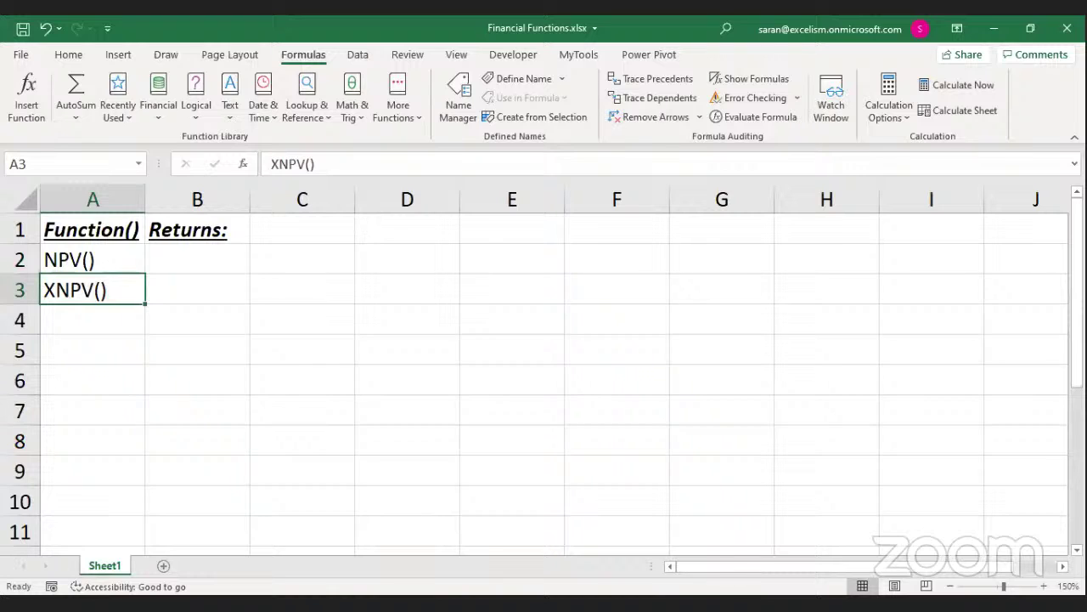
Enter "Net Present Value in case of Consistant Periods" in cell B2 as the description of NPV()
left_click(191, 250)
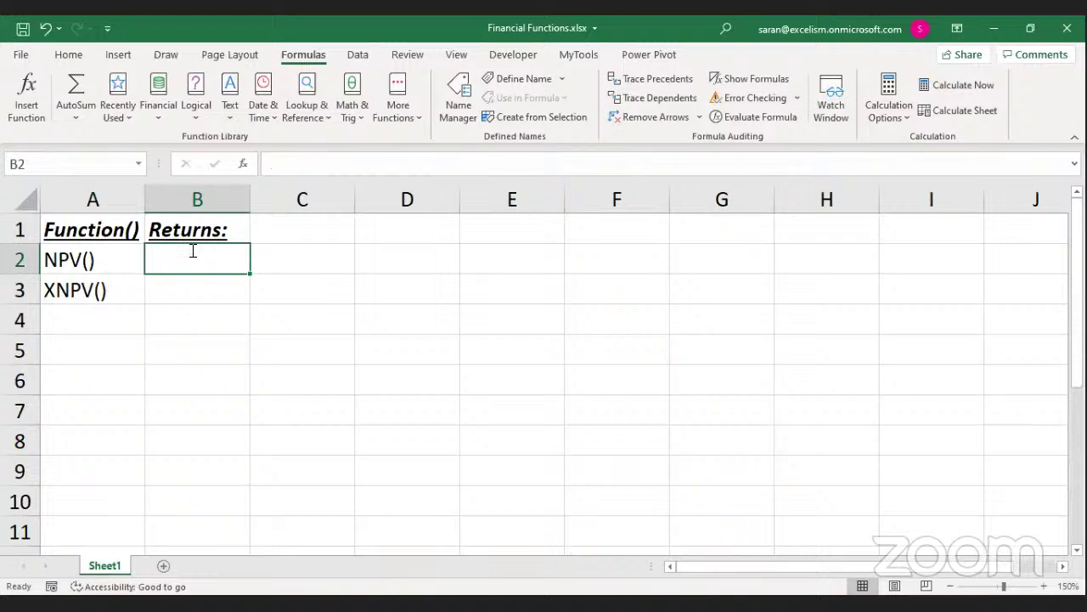
type("Net Present")
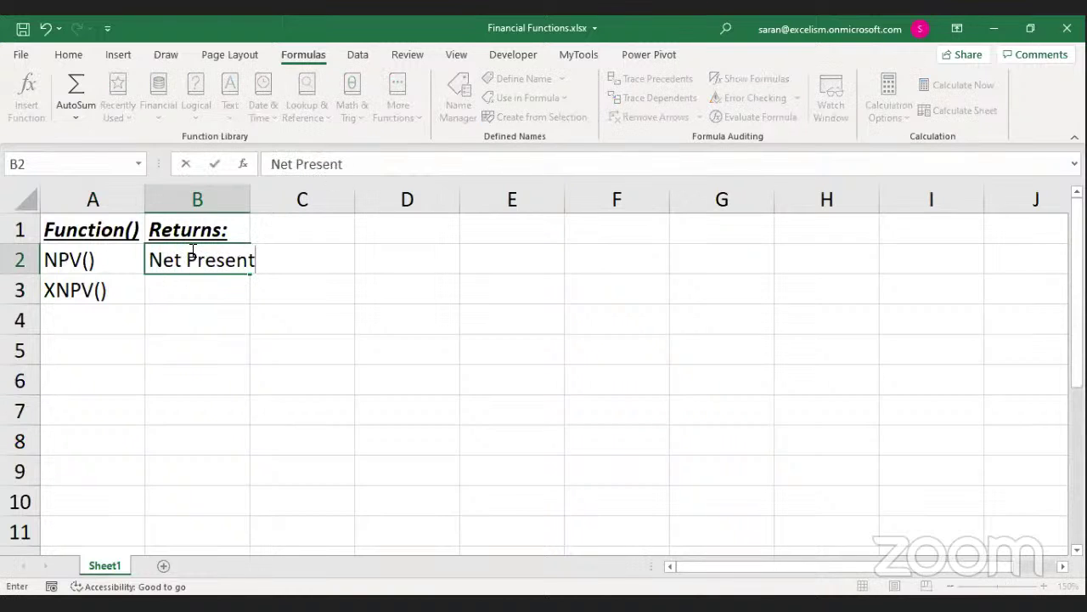
type(" Value in case of ")
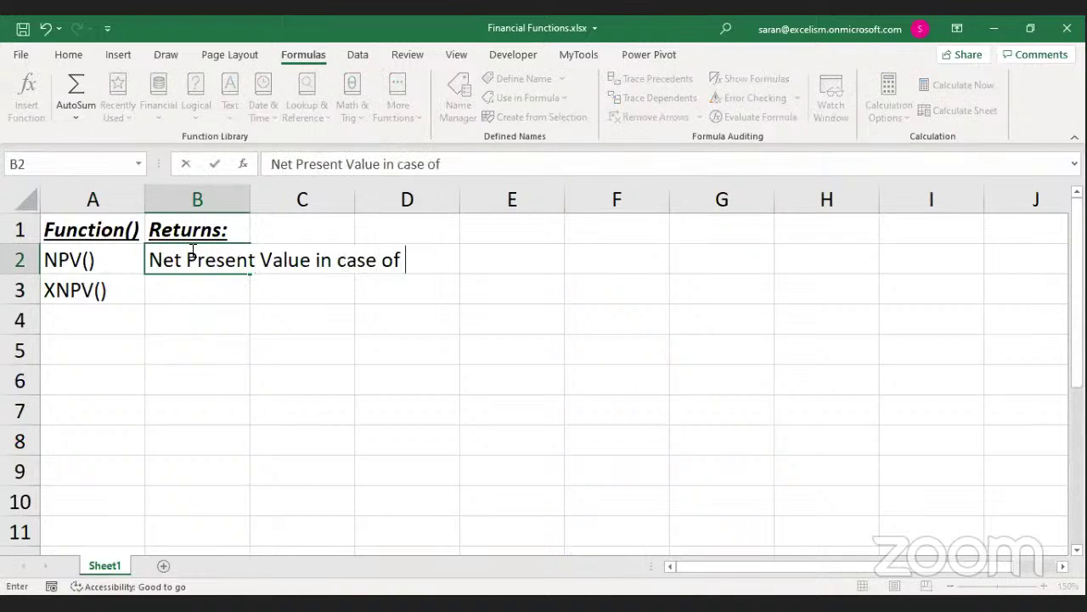
type("Consista")
key("BackSpace")
key("BackSpace")
type("ist")
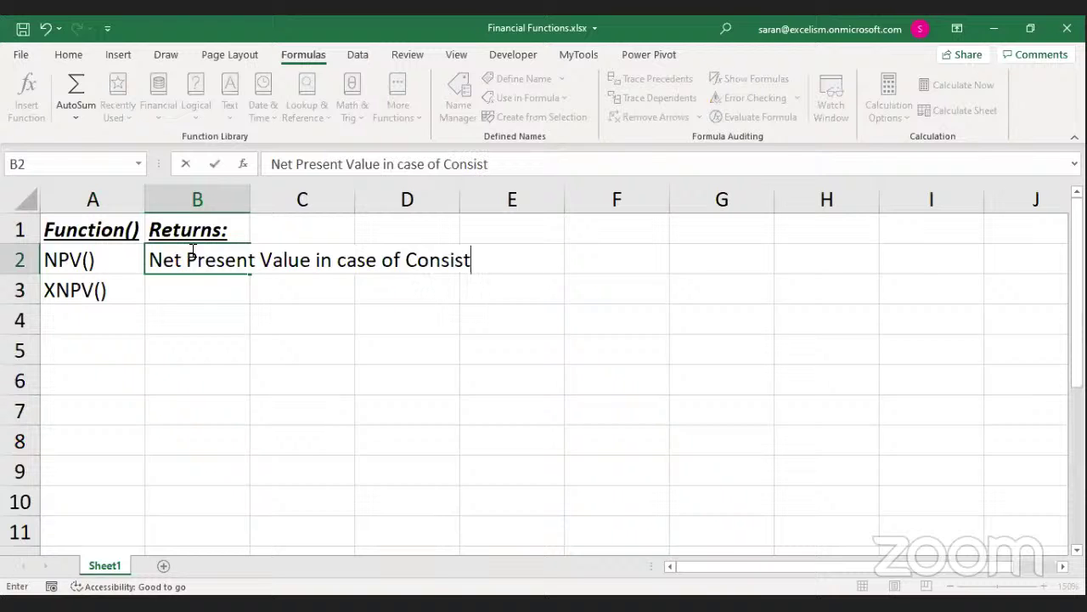
type("ant Periods")
key("Return")
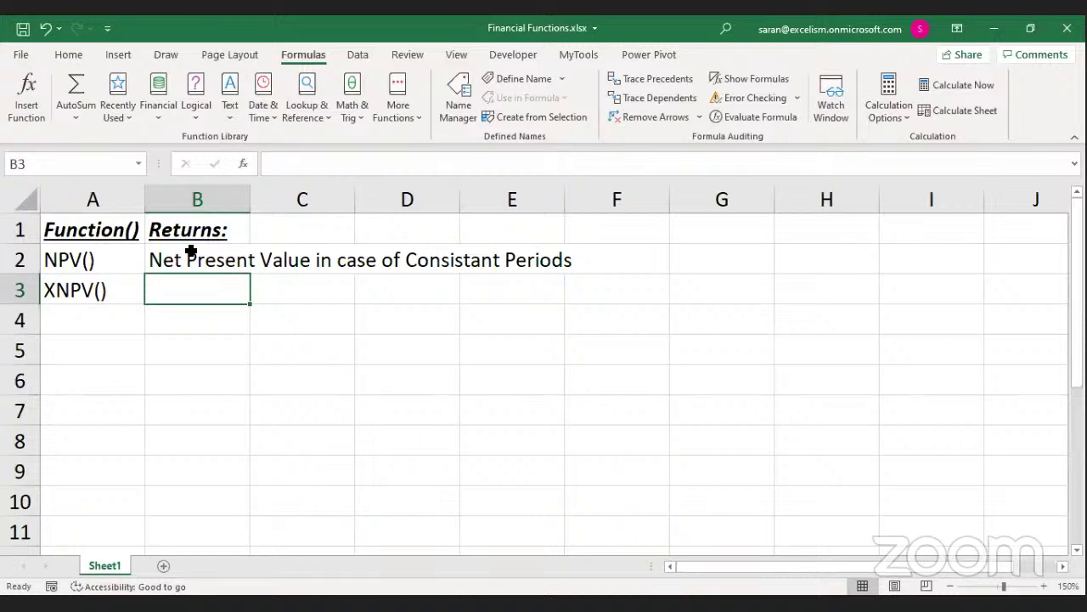
Copy the NPV() description from cell B2 into cell B3
left_click(191, 250)
key("ctrl+c")
key("Down")
key("Return")
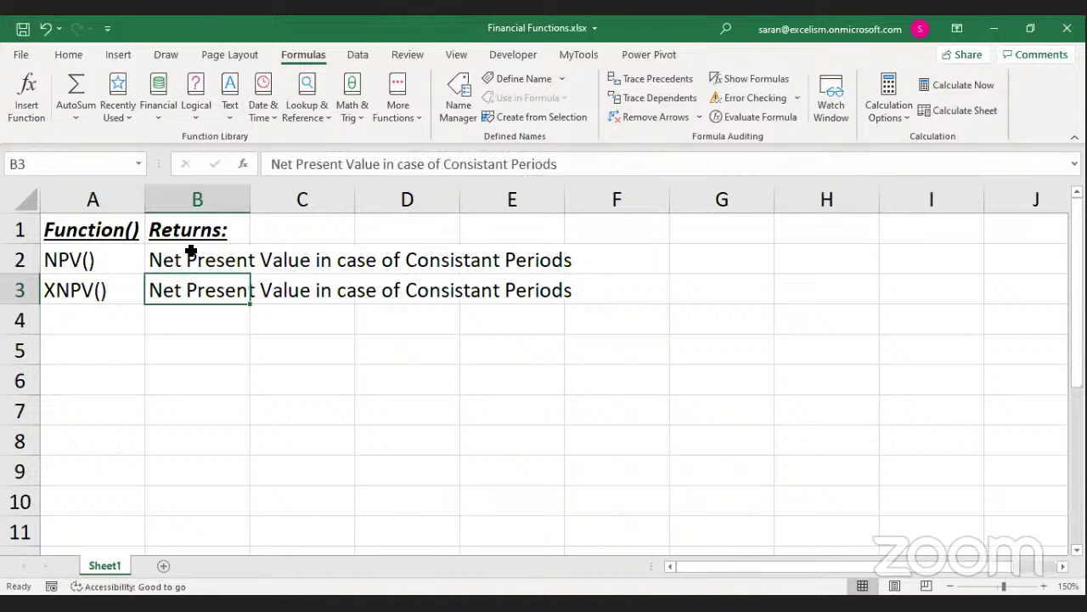
Edit the XNPV() description in B3 to read "Net Present Value in case of inconsistant Periods"
key("F2")
key("ctrl+Left")
key("ctrl+Left")
key("ctrl+Left")
key("ctrl+Right")
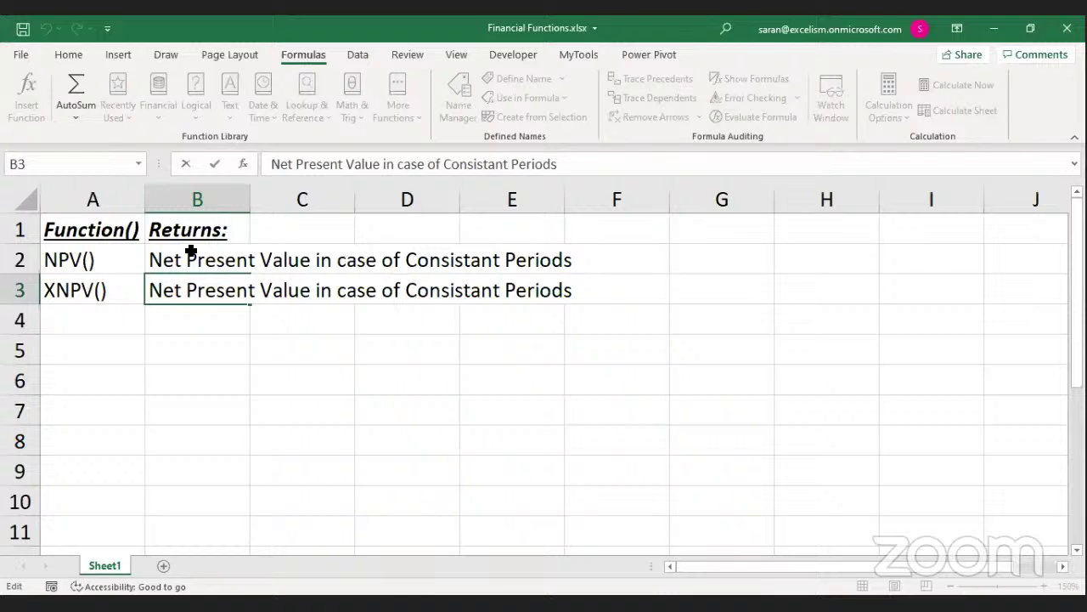
type("in")
key("Delete")
type("c")
key("Return")
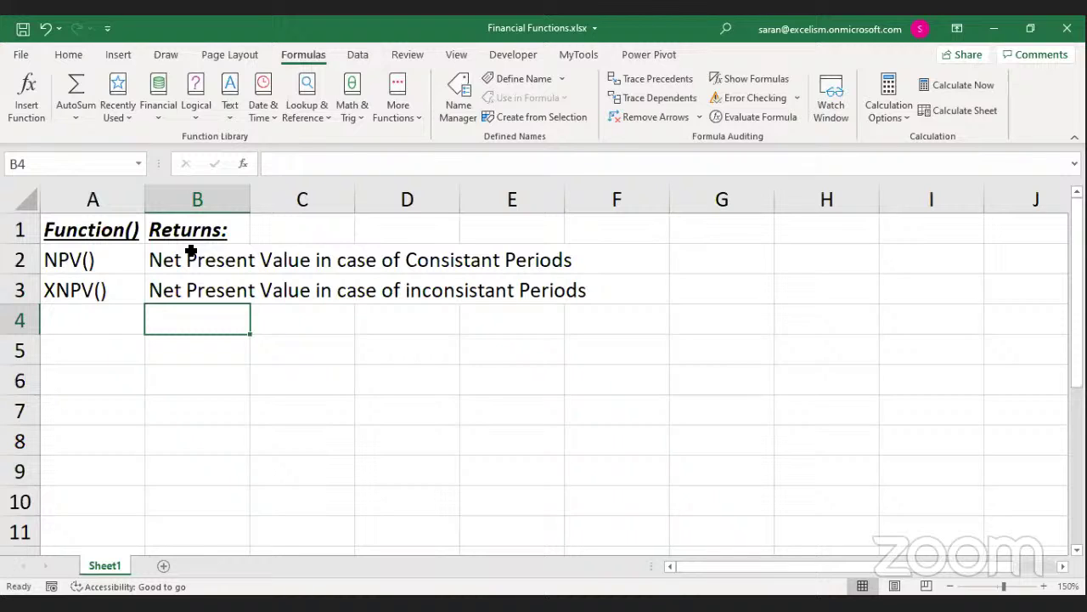
Add IRR() in cell A4 with the description "Internal Rate of Return (in case of consistant periods)" in B4
key("Left")
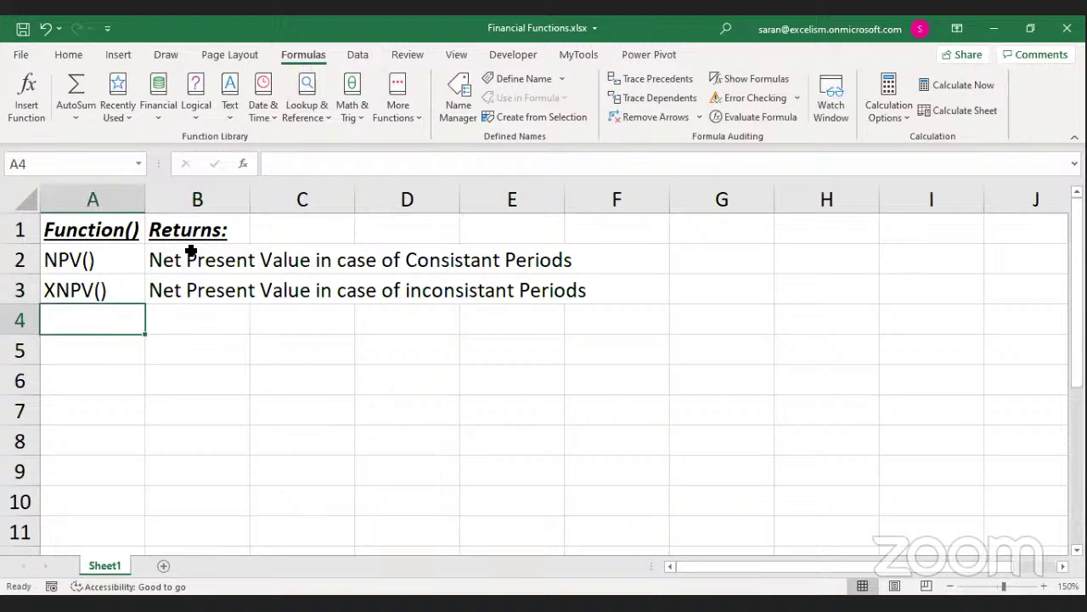
type("IRR()")
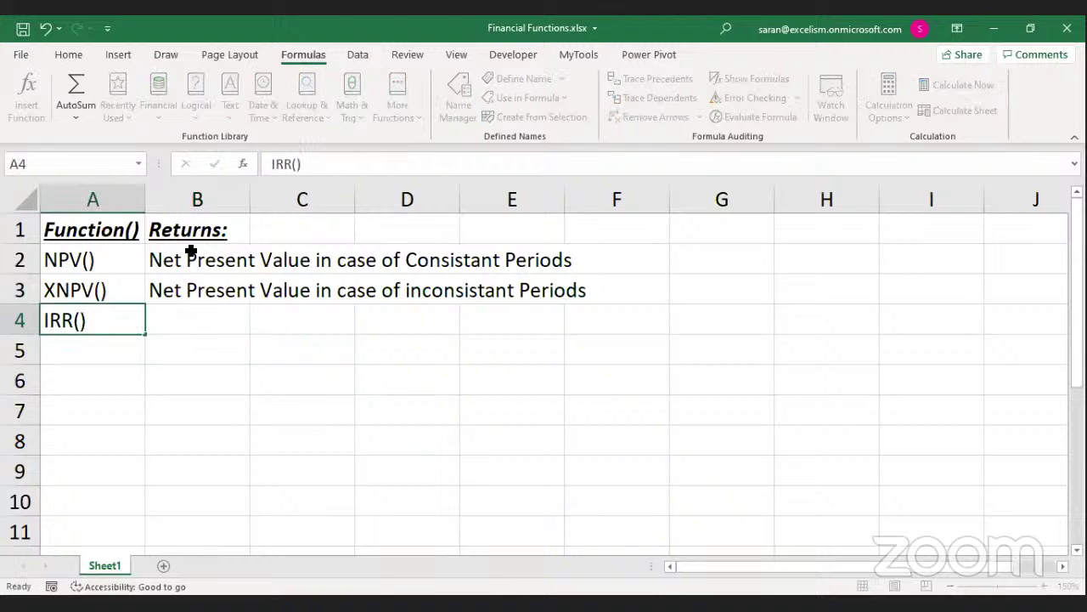
key("Tab")
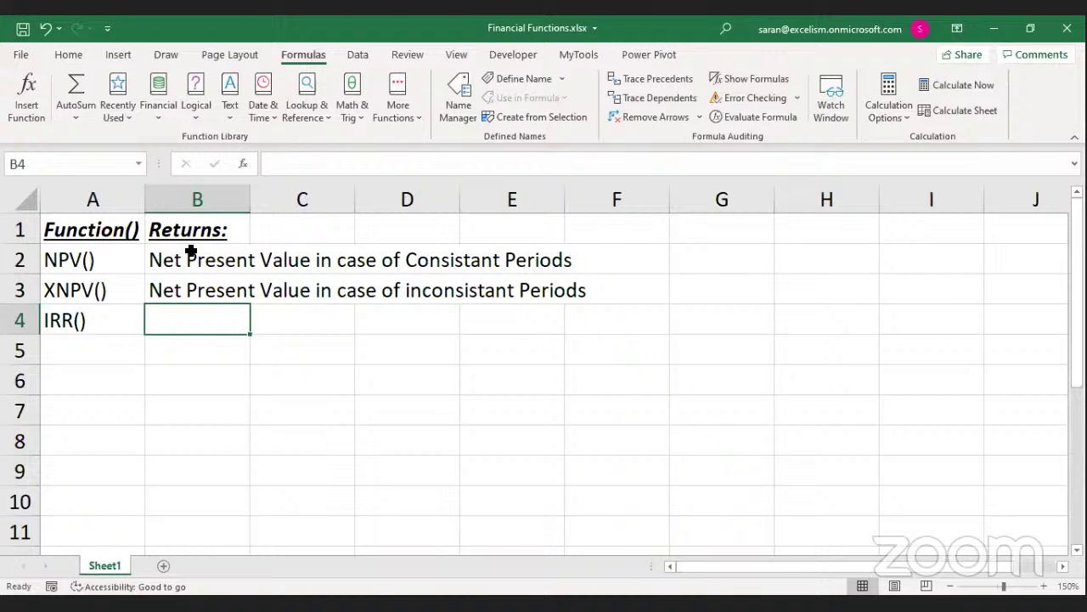
type("Interna")
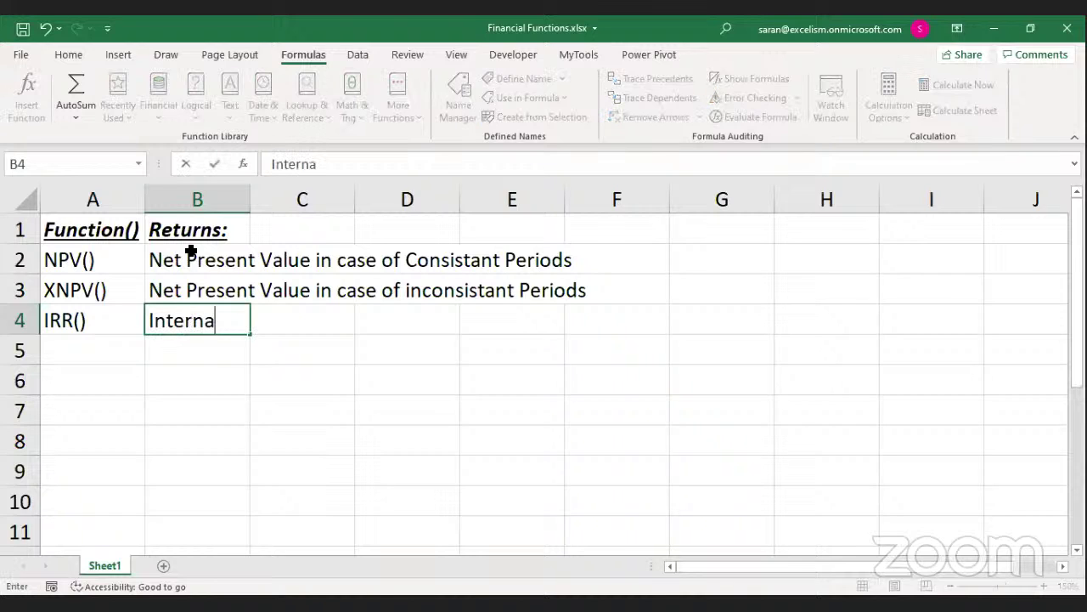
type("l Rate of Retu")
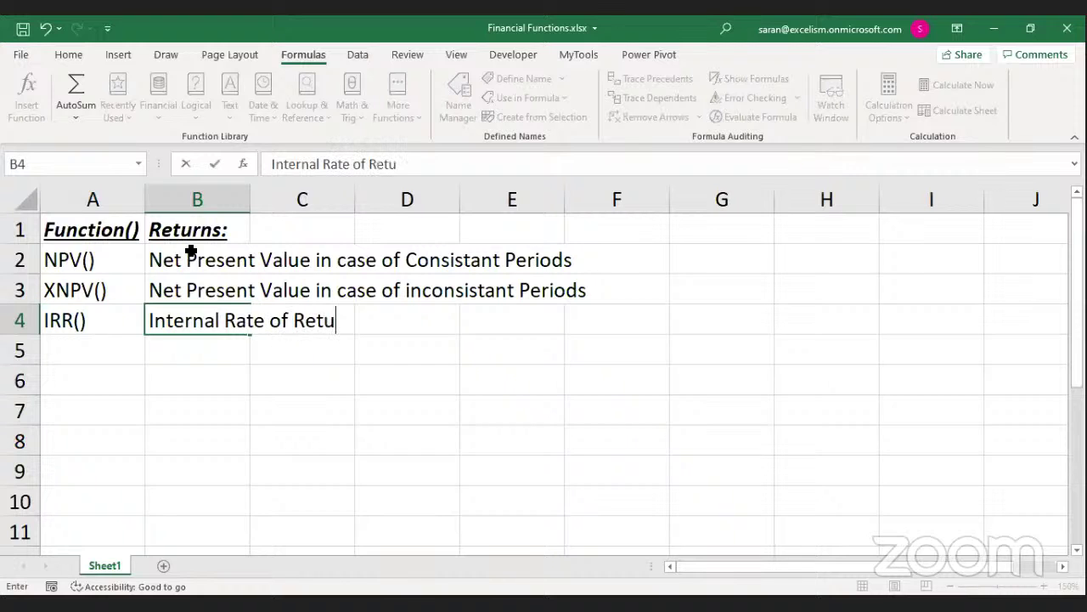
type("rn (in case of ")
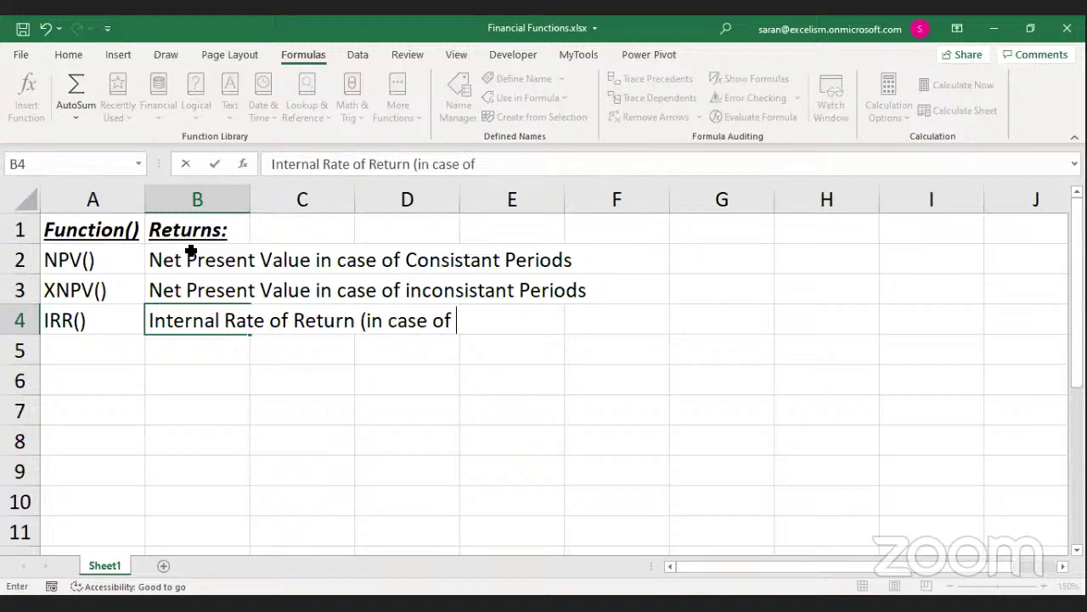
type("consistant periods)")
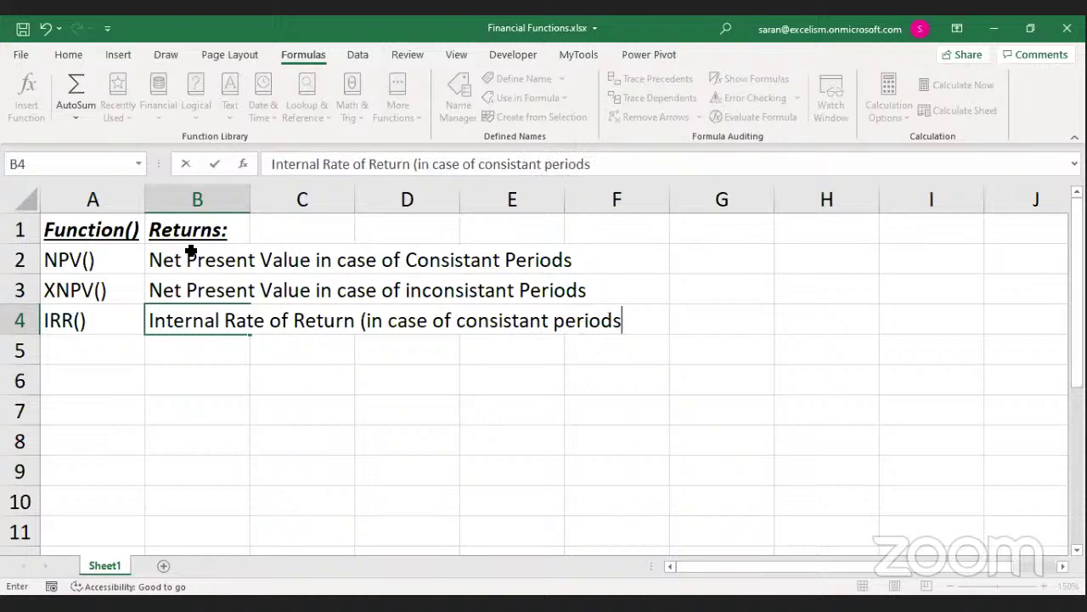
key("Return")
Add XIRR() in cell A5 and copy the IRR() description from B4 into B5
type("X")
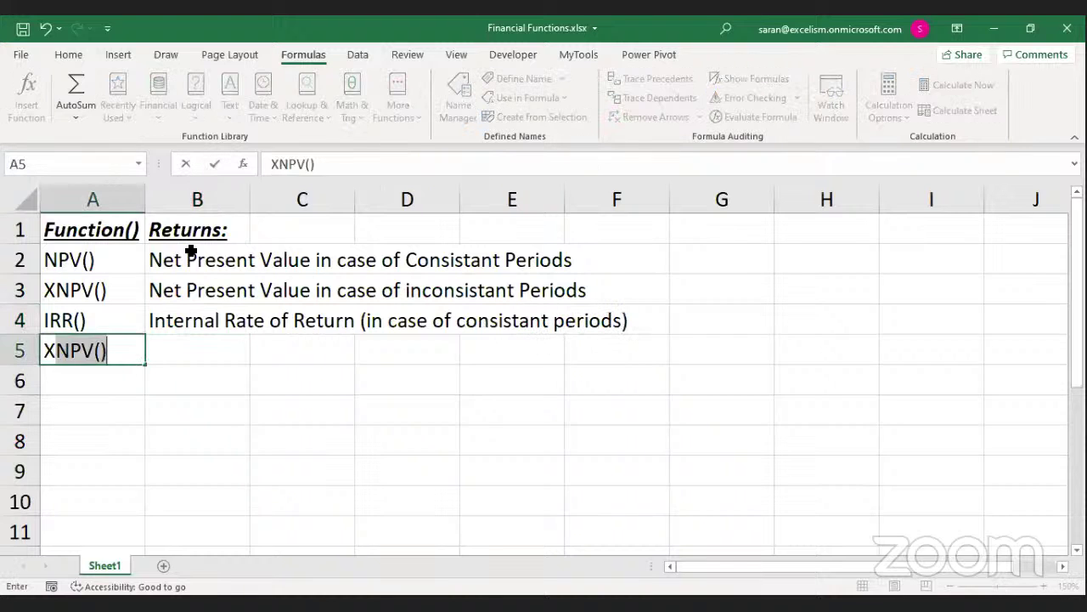
type("IRR()")
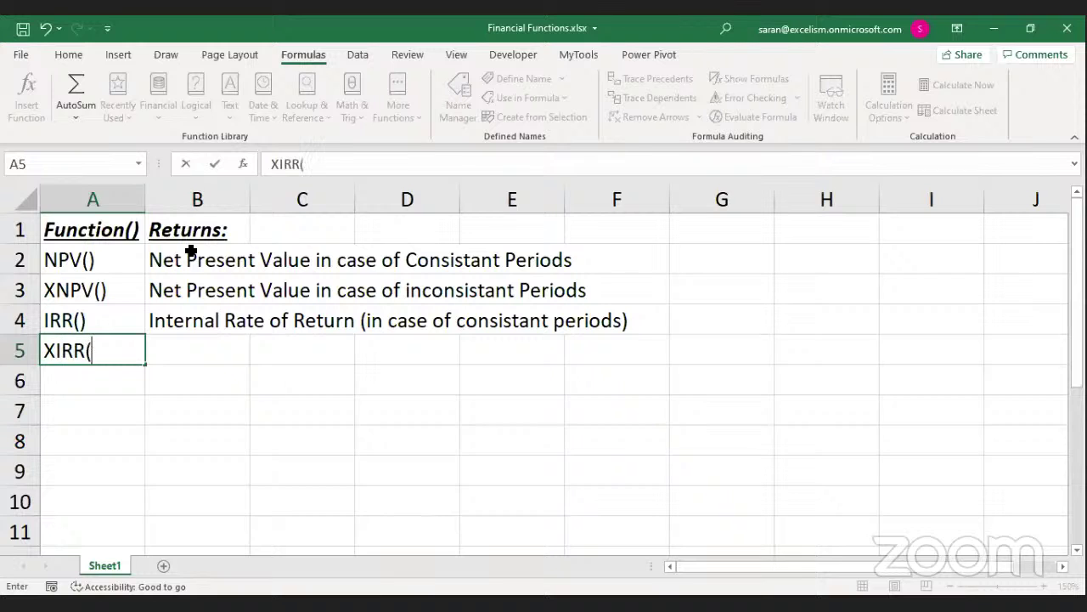
key("ctrl+Return")
key("Tab")
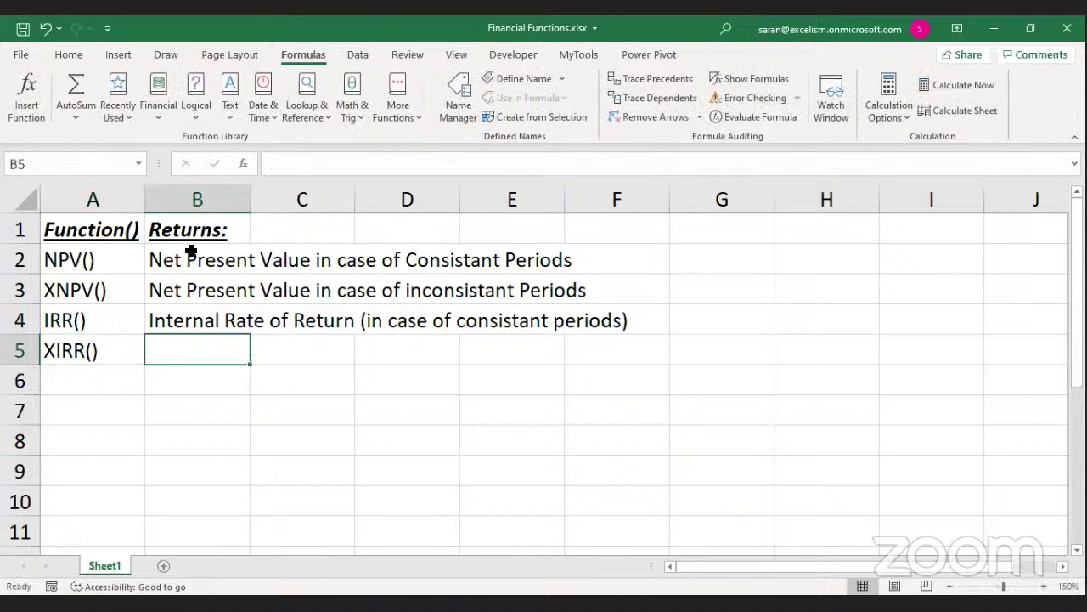
key("Up")
key("ctrl+c")
key("Down")
key("Return")
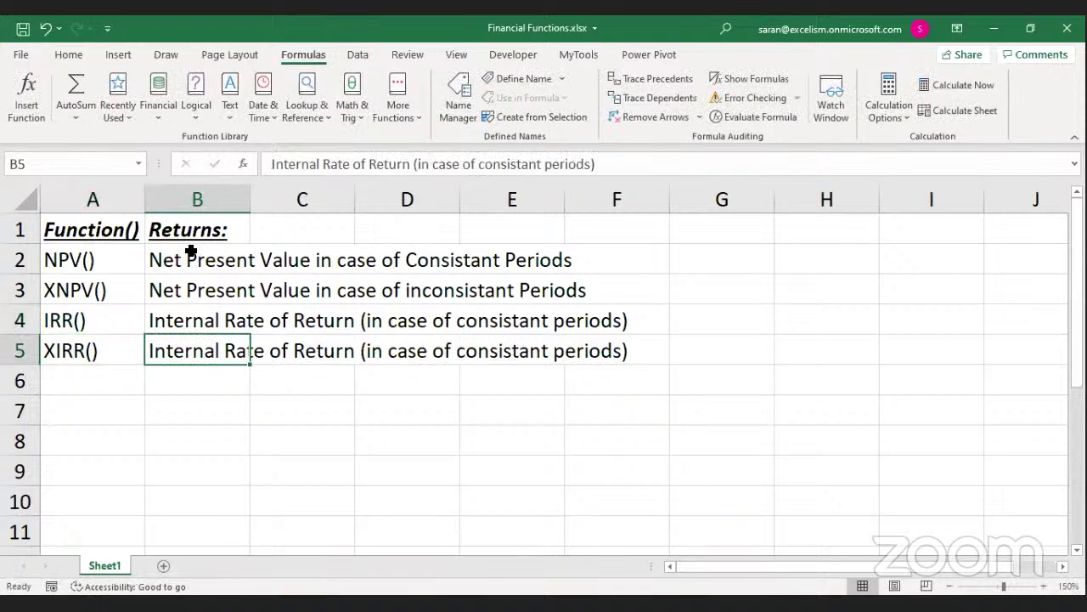
Edit the XIRR() description in B5 to read "Internal Rate of Return (in case of inconsistant periods)"
key("F2")
key("ctrl+Left")
key("ctrl+Left")
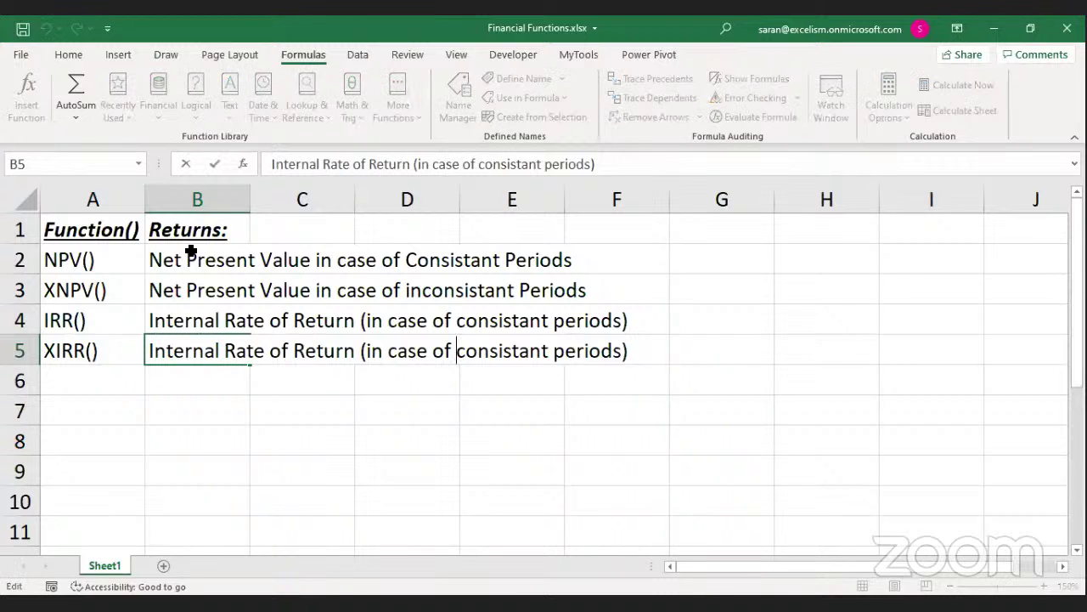
type("in")
key("Return")
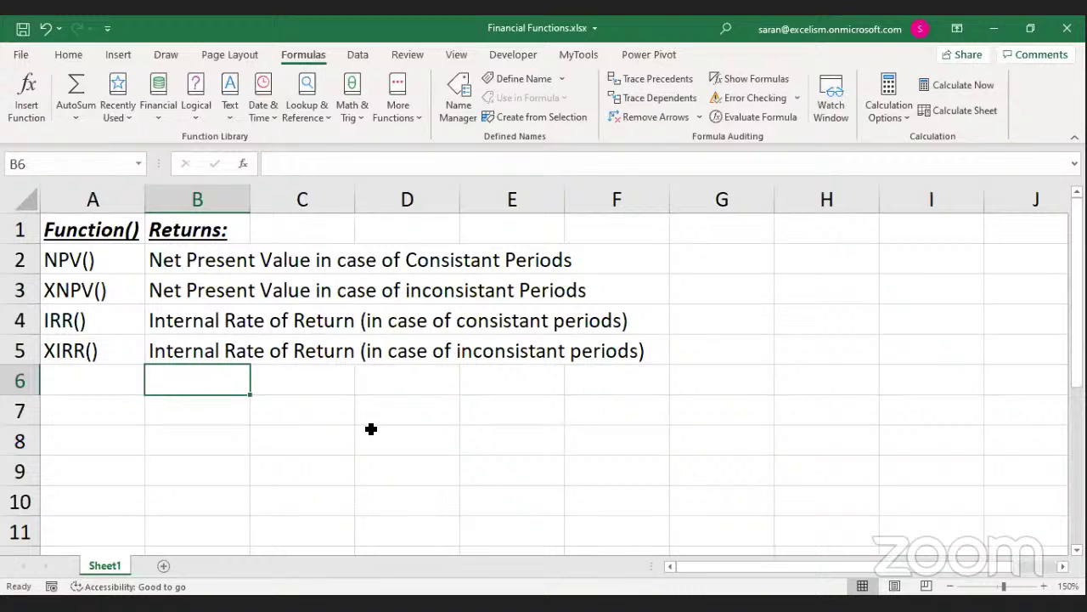
Add a new blank worksheet after Sheet1
left_click(164, 565)
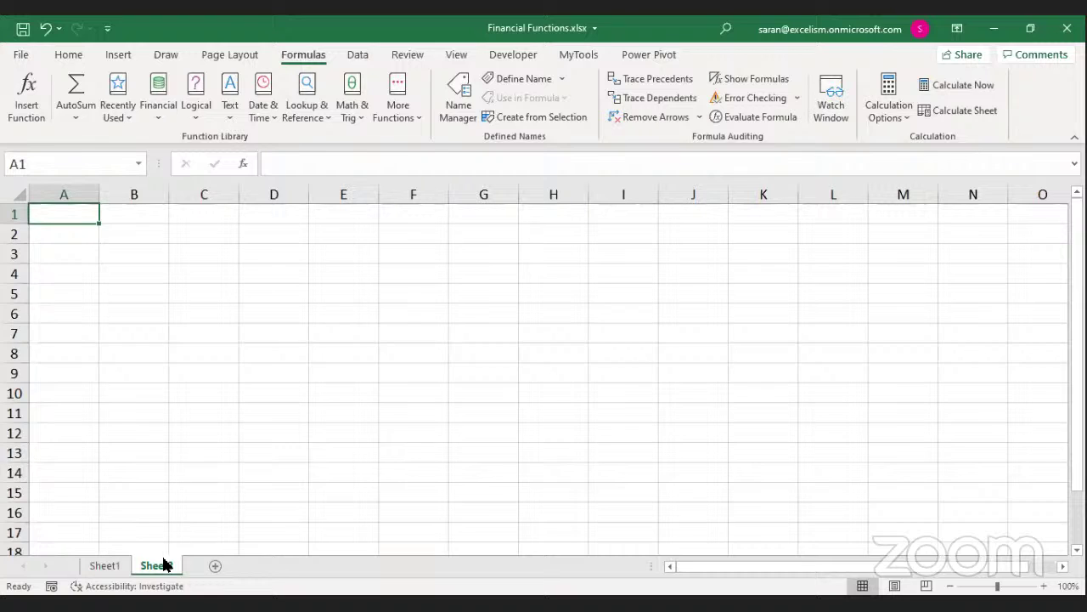
left_click(763, 273)
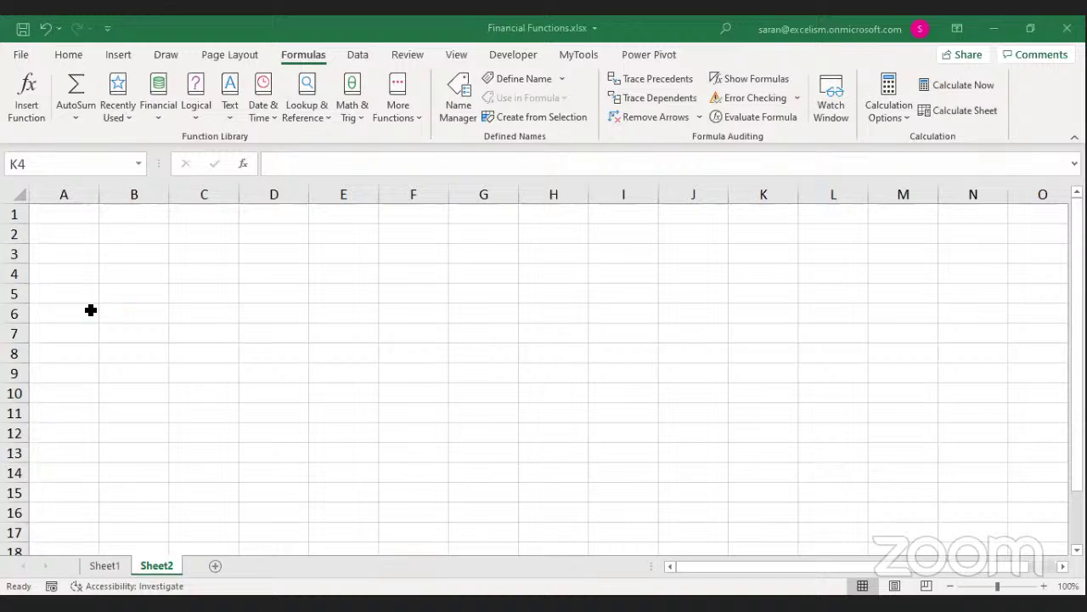
Enter the label "Rate" in cell A1 of Sheet2 with the value 10% in B1
left_click(82, 194)
left_click(80, 213)
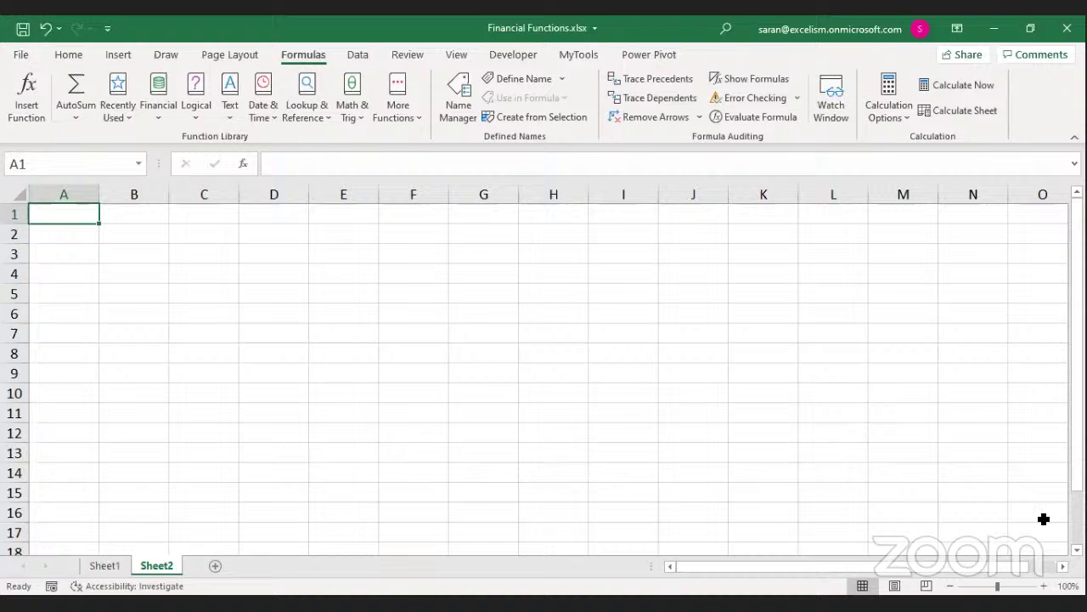
left_click(1043, 585)
left_click(1043, 585)
left_click(1044, 585)
left_click(1043, 586)
left_click(1043, 585)
left_click(1044, 585)
type("Rate")
key("Tab")
type("10%")
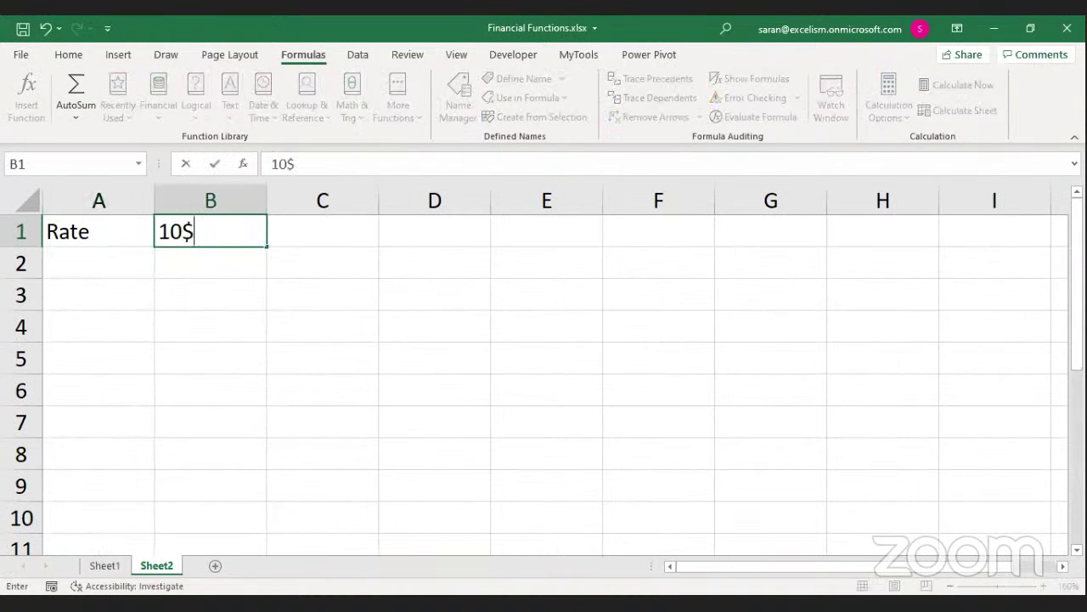
key("Return")
key("Return")
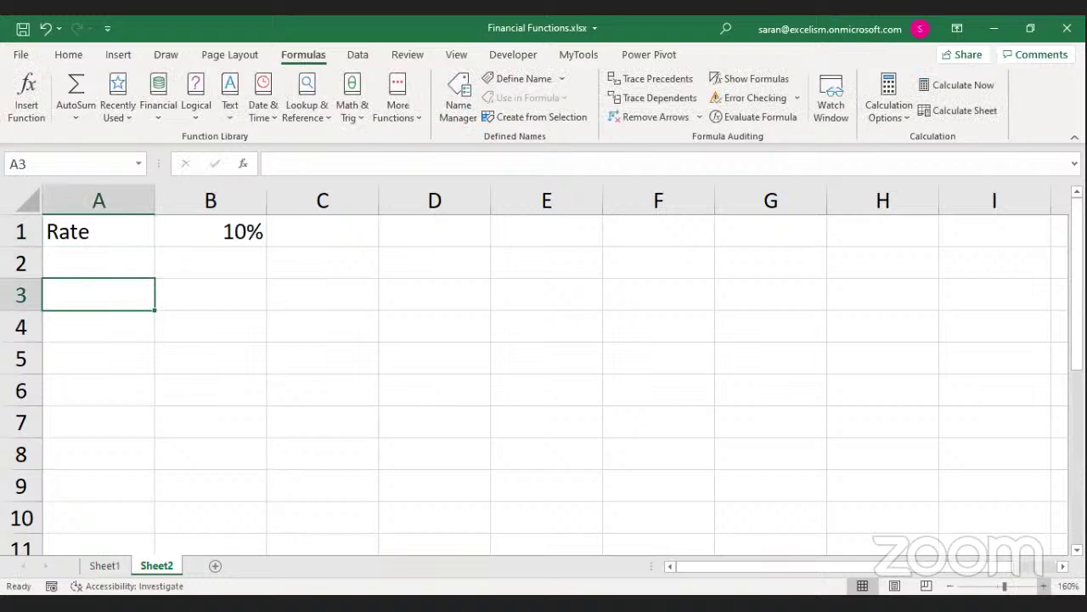
Enter the headers "Year", "CIF/(COF)", "DF" and "DF*CIF/(COF)" in cells A3 to D3
key("alt+Tab")
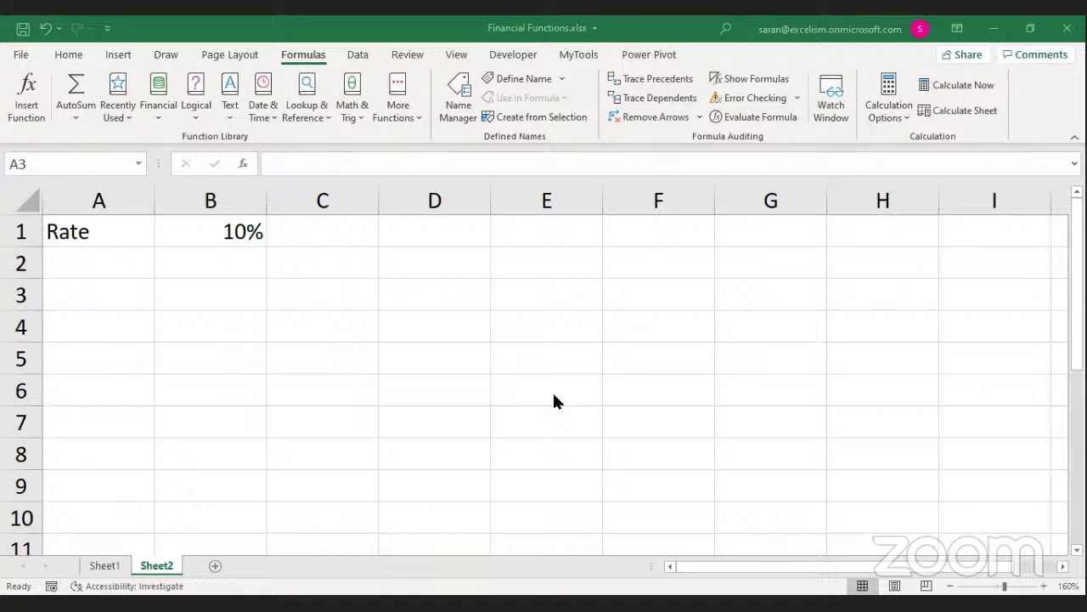
type("Year")
key("Tab")
type("C")
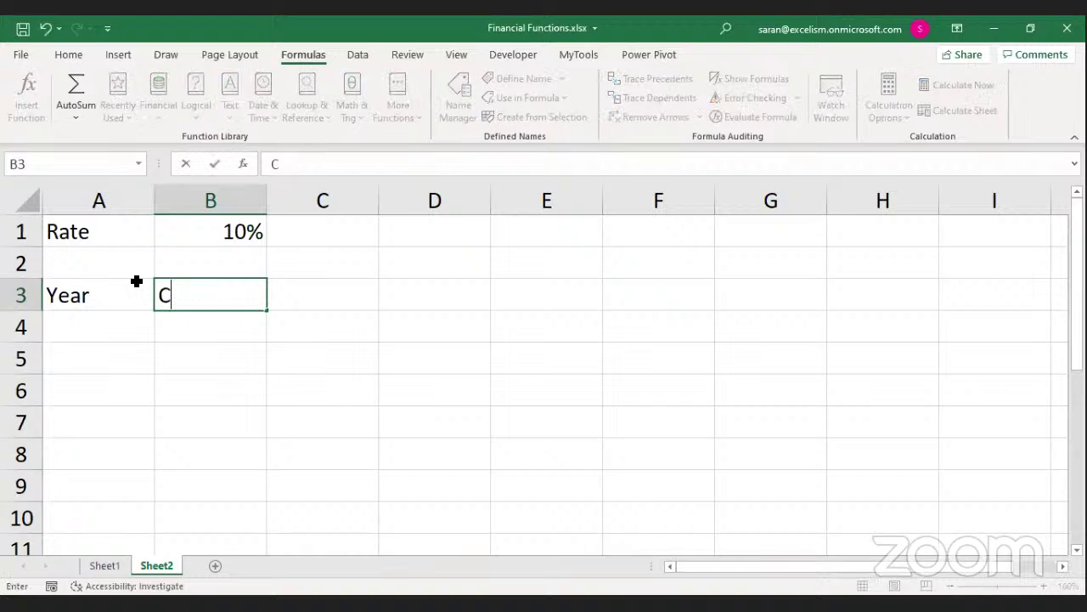
type("IF/(COF)")
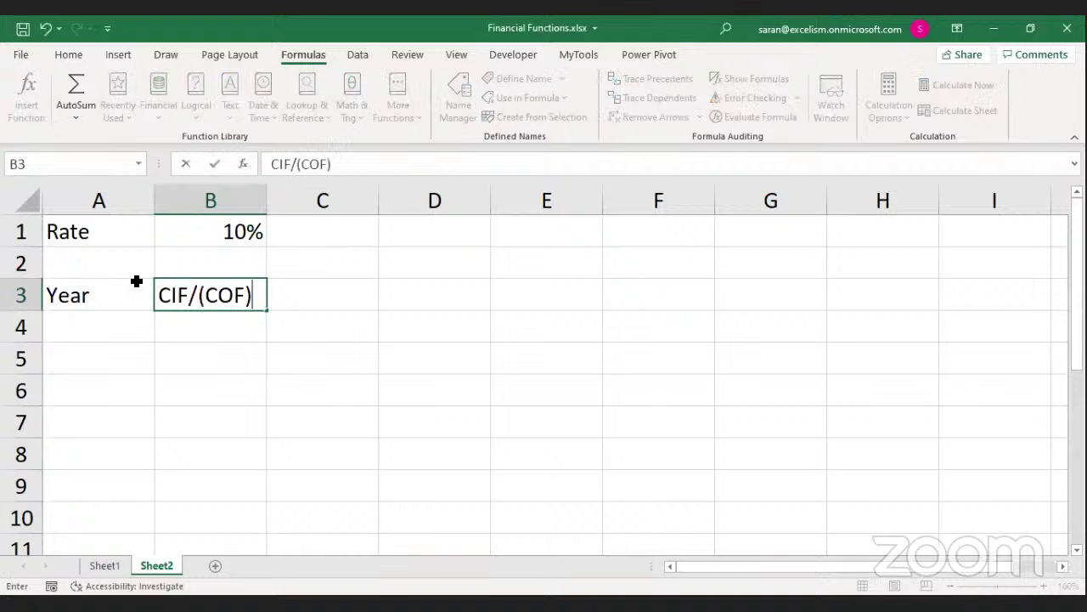
key("Tab")
type("DF")
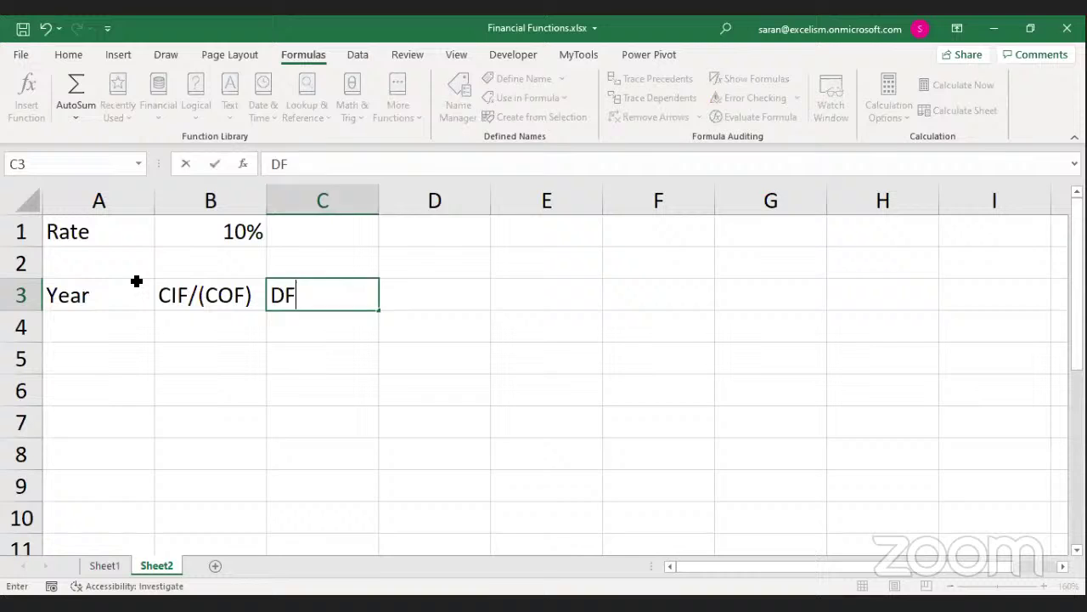
key("Tab")
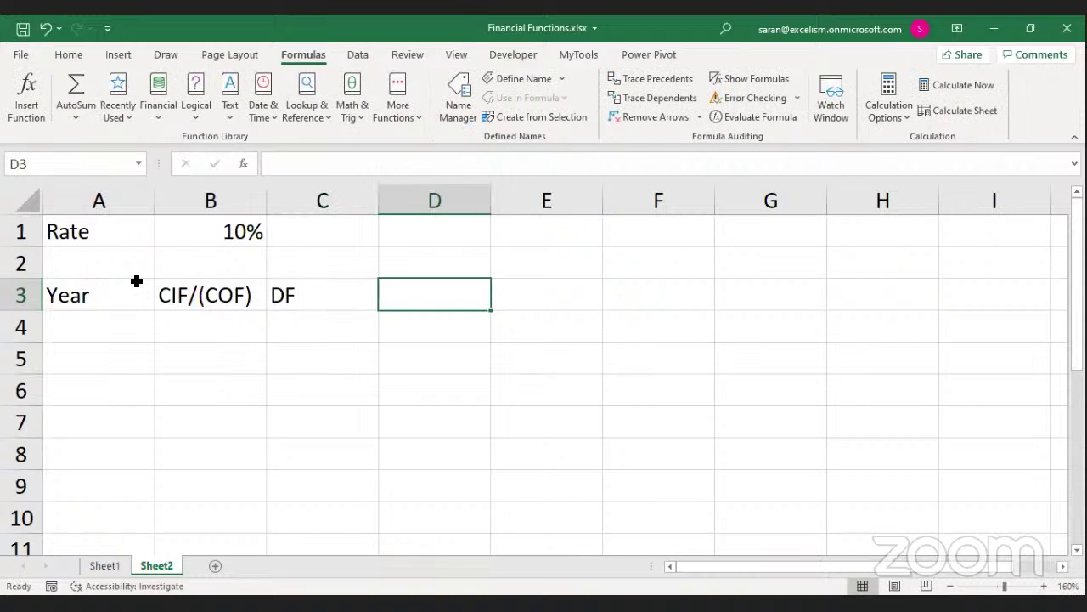
type("DF")
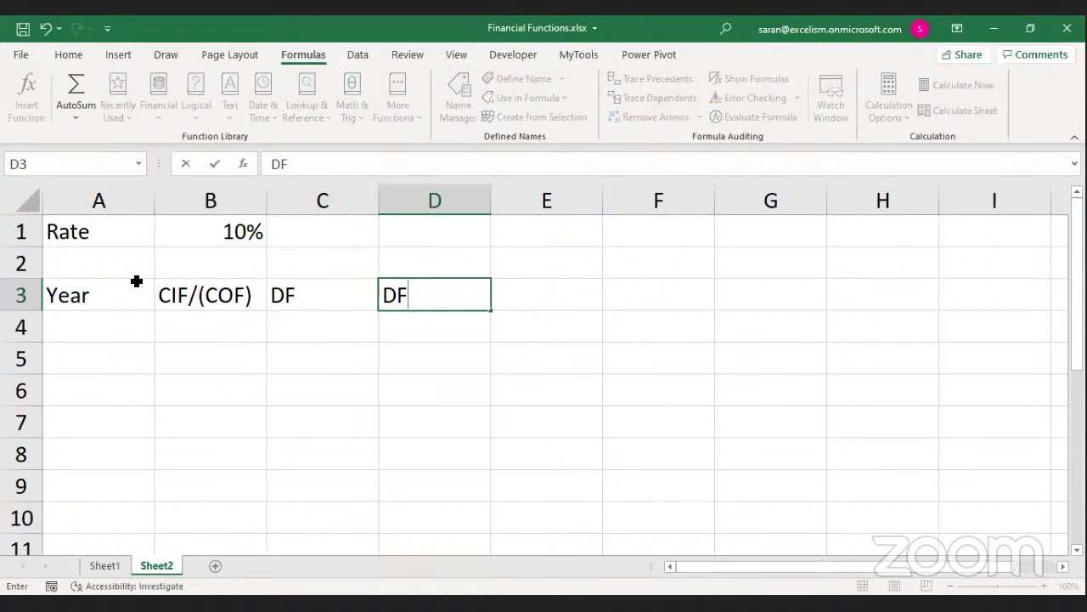
type("*CIF/(COF)")
key("Return")
Make the header cells A3:D3 bold, italic and underlined
left_click(136, 281)
key("ctrl+shift+Right")
key("ctrl+b")
key("ctrl+i")
key("ctrl+u")
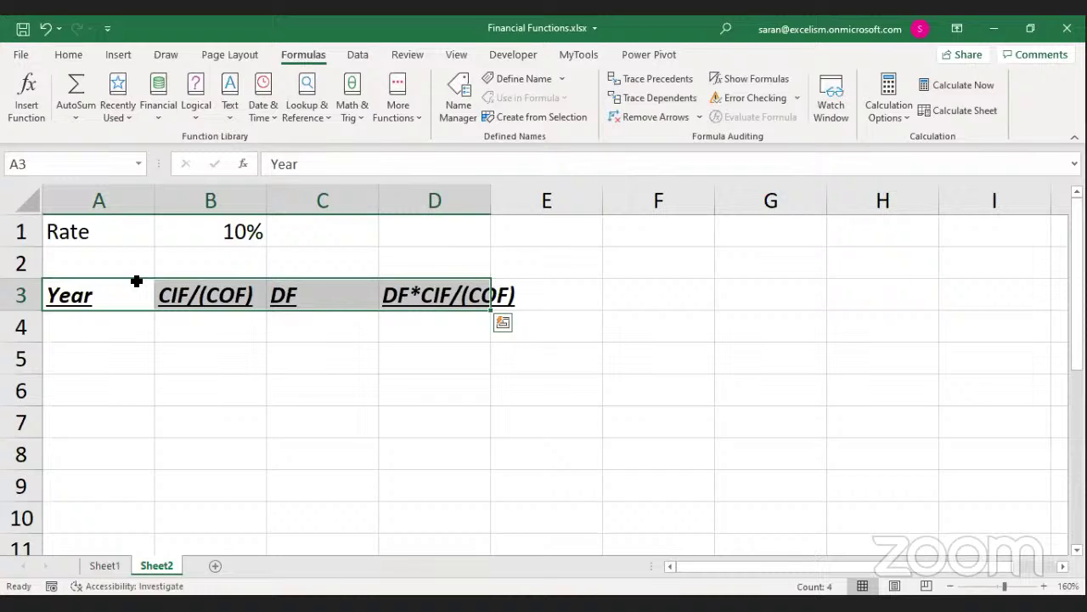
key("Down")
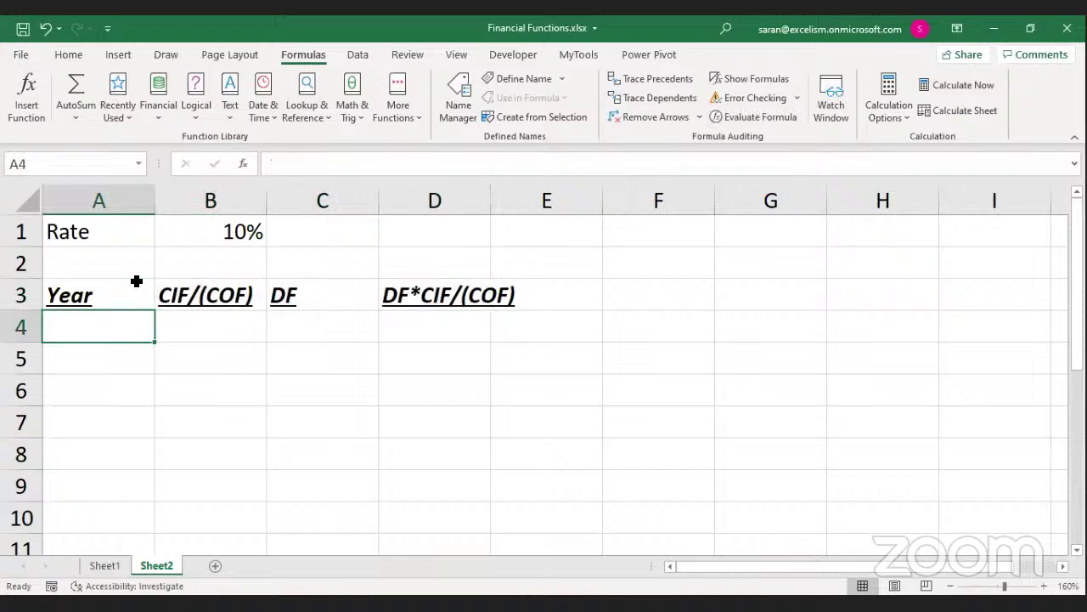
Number the years 1, 2, 3 and 4 in cells A4 to A7
left_click(136, 281)
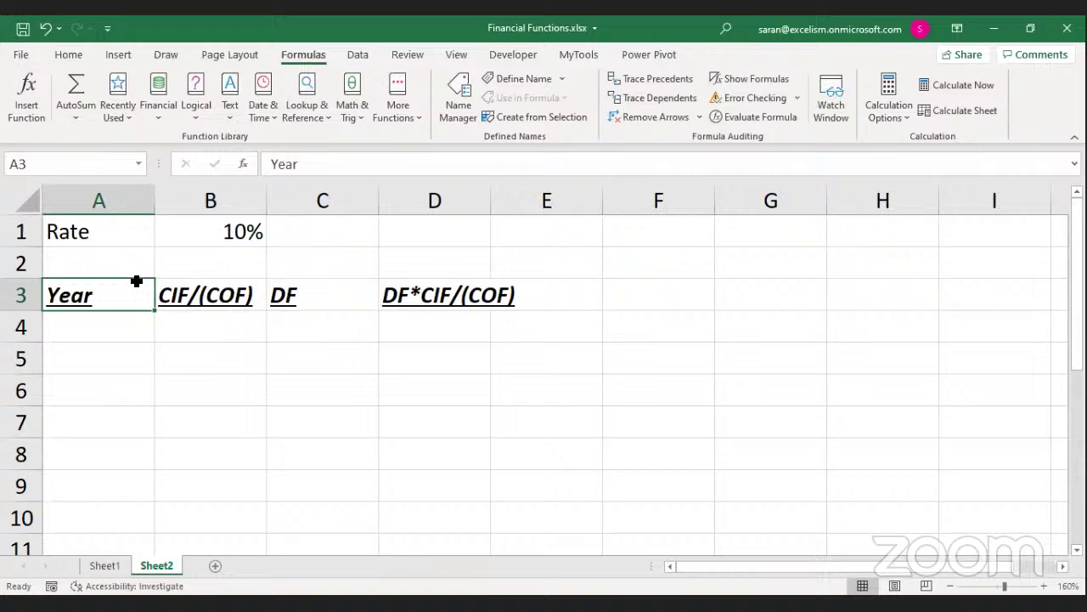
key("Down")
type("1st")
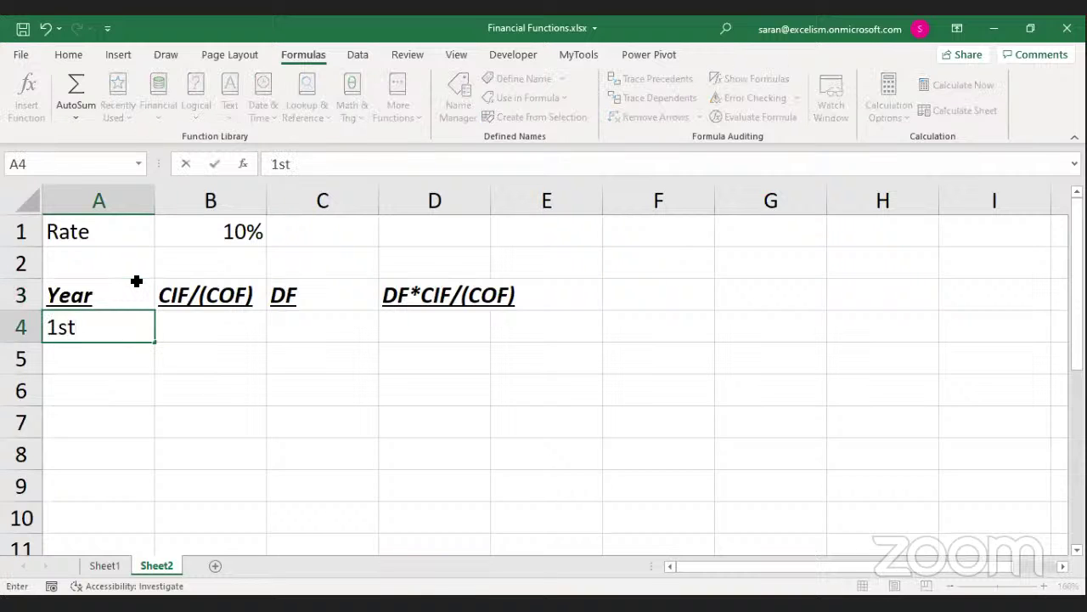
key("BackSpace")
key("BackSpace")
key("Return")
type("2")
key("Return")
type("3")
key("Return")
type("4")
key("Return")
Enter the cash flows 15000, 5000, -20000 and 4000 in cells B4 to B7
key("Up")
key("Up")
key("Up")
key("Up")
key("Right")
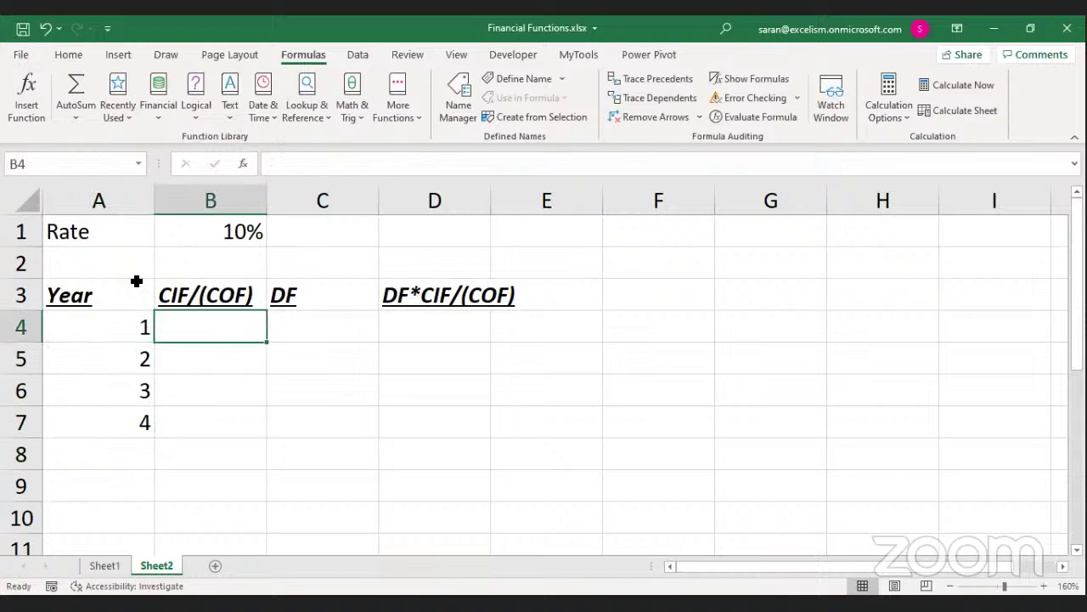
type("15000")
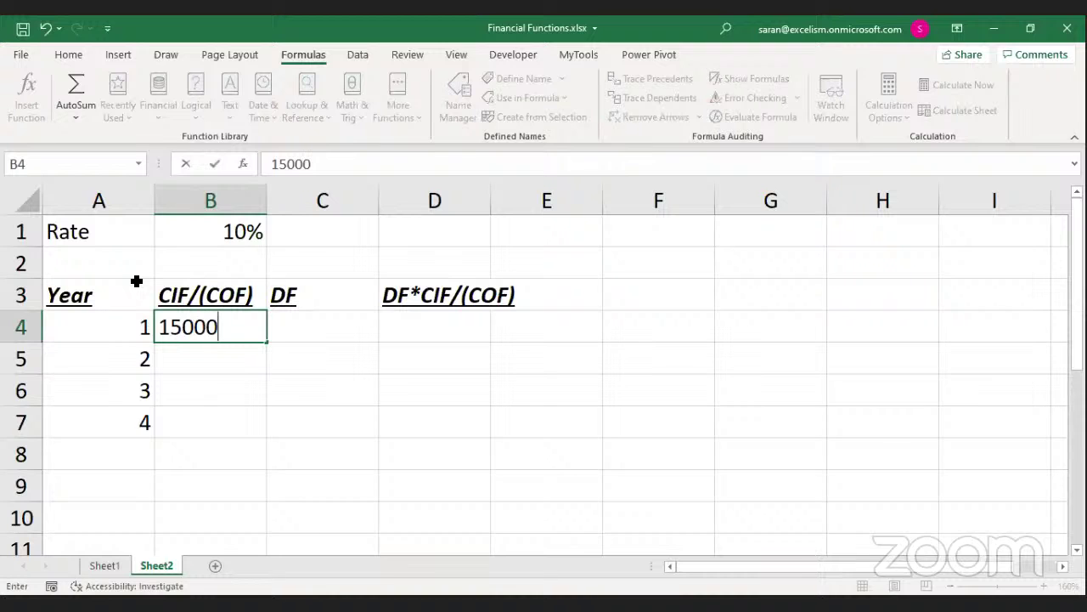
key("Return")
type("50000")
key("BackSpace")
key("Return")
type("-20000")
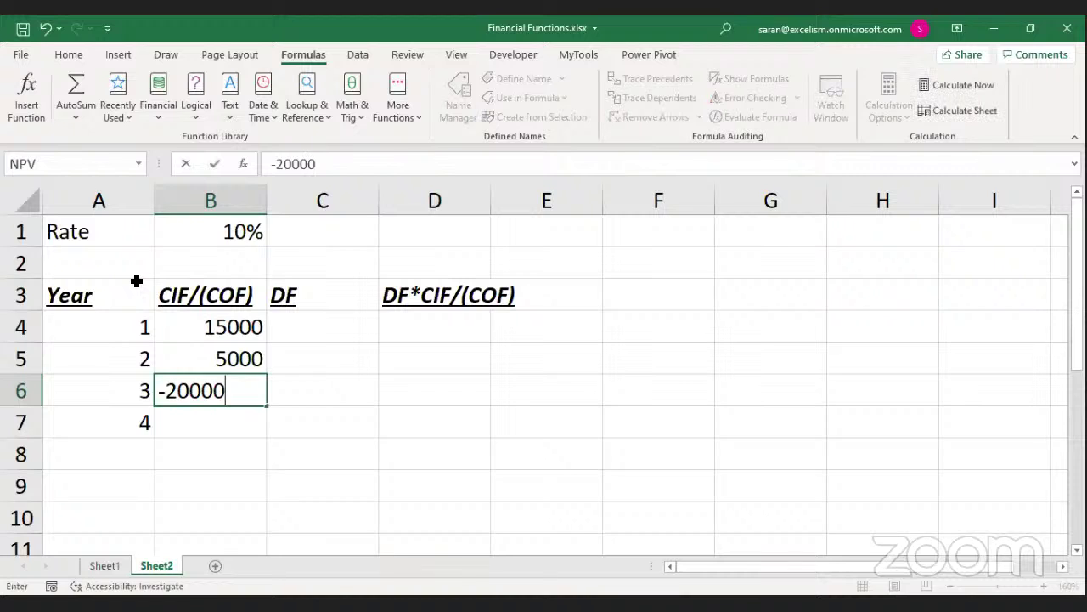
key("Return")
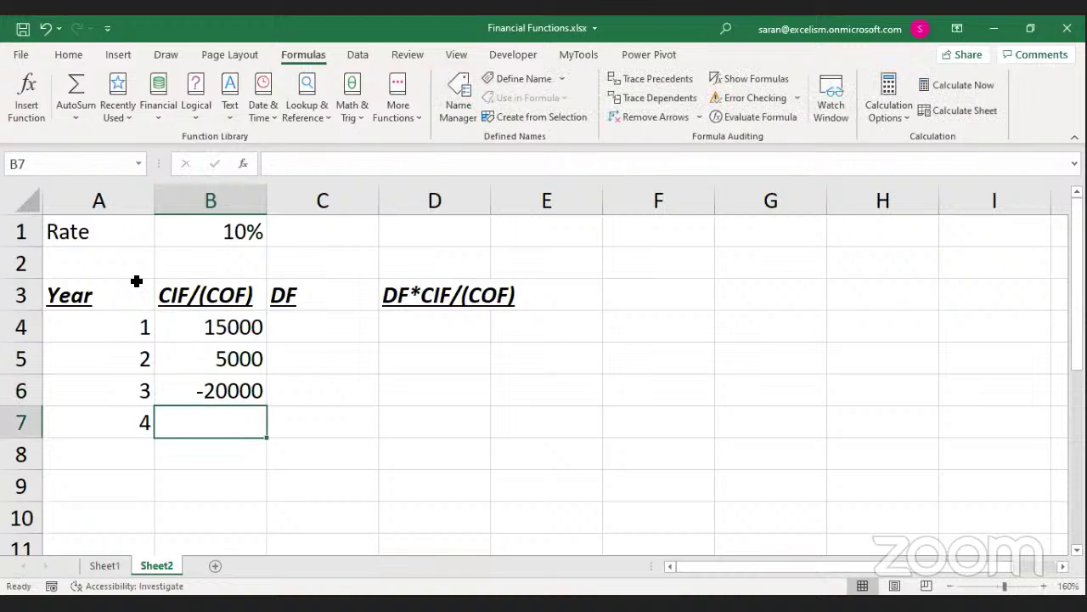
type("4000")
key("Return")
key("Up")
key("Up")
key("Up")
key("Up")
key("Down")
key("Down")
key("Down")
Format the cash flows in B4:B7 with thousands separators and no decimal places
key("Up")
key("Up")
key("Up")
key("Up")
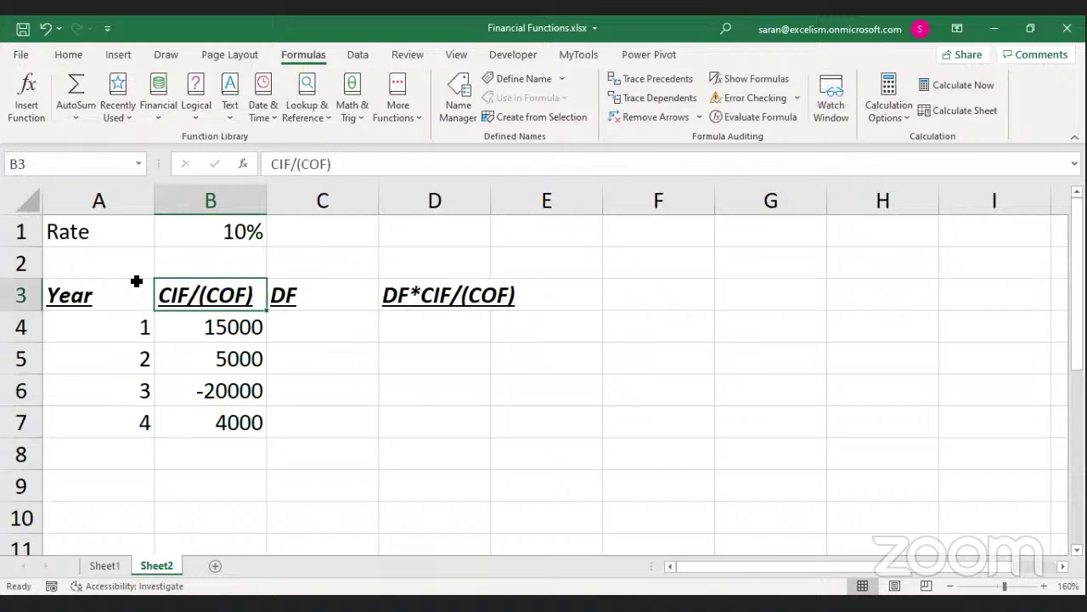
key("Down")
key("ctrl+shift+Down")
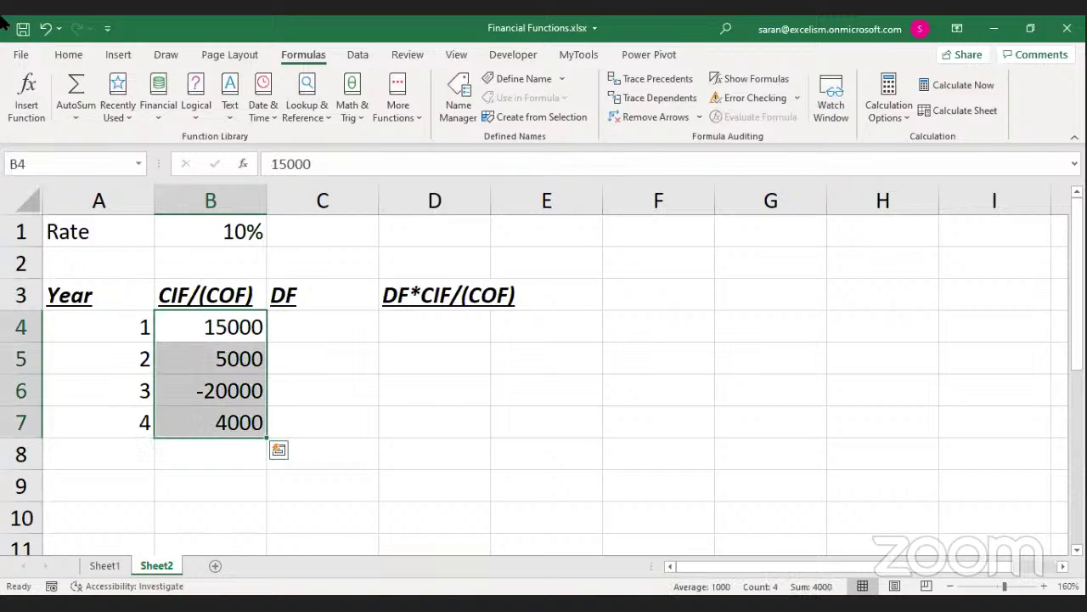
left_click(73, 80)
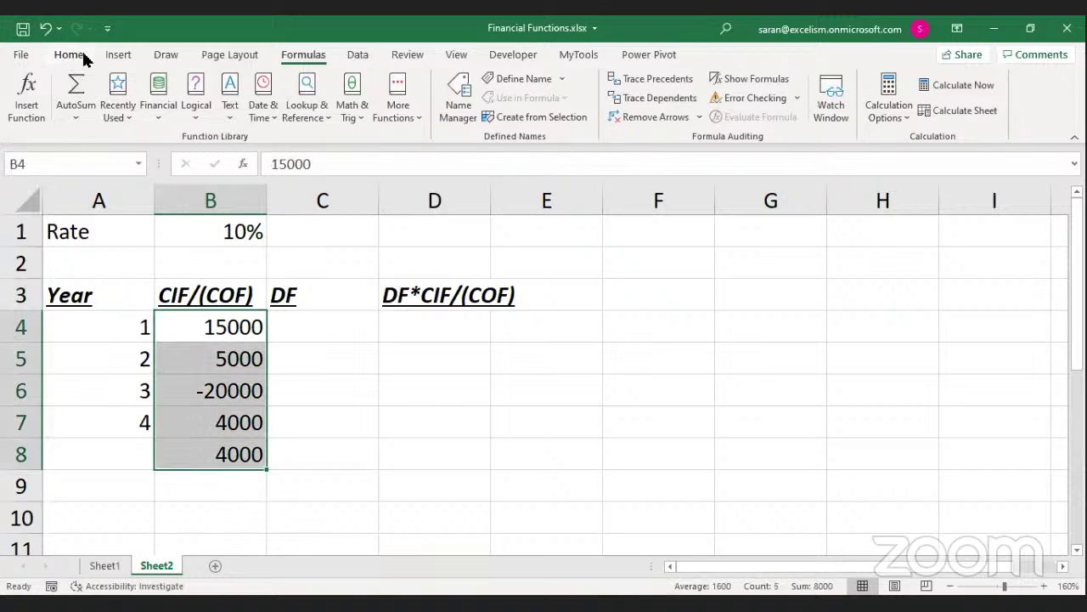
key("ctrl+z")
left_click(68, 56)
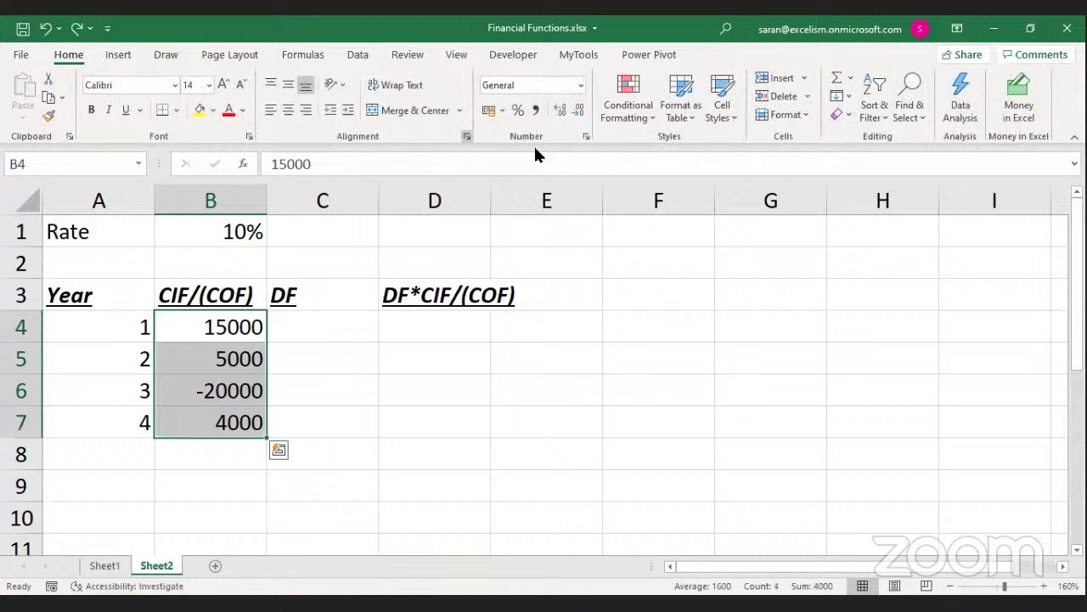
left_click(535, 109)
double_click(577, 110)
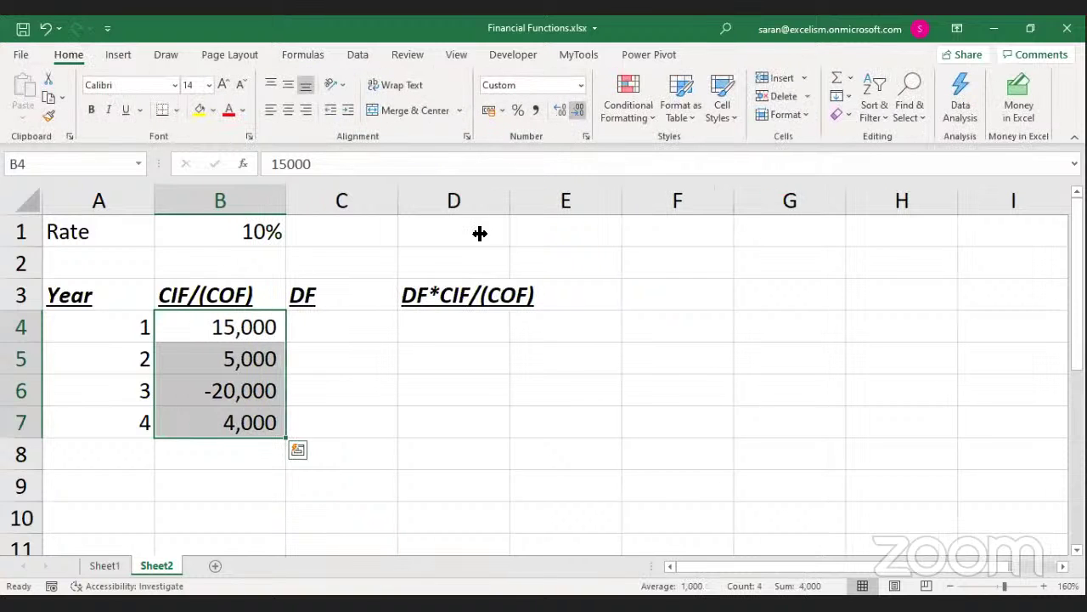
Enter the year 1 discount factor formula =1/(1+$B$1)^A4 in cell C4
left_click(337, 314)
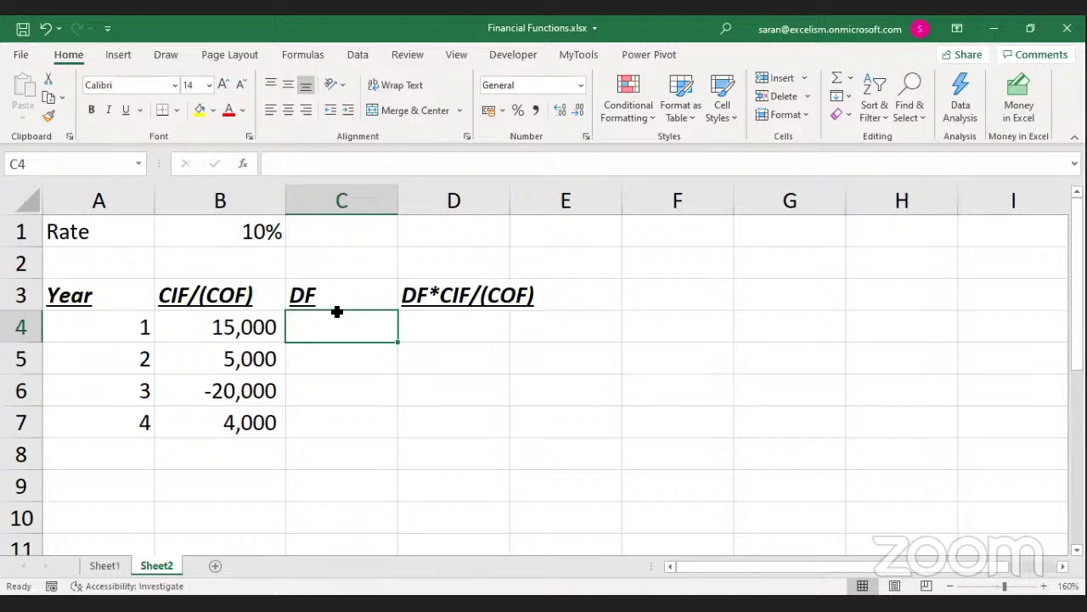
type("=")
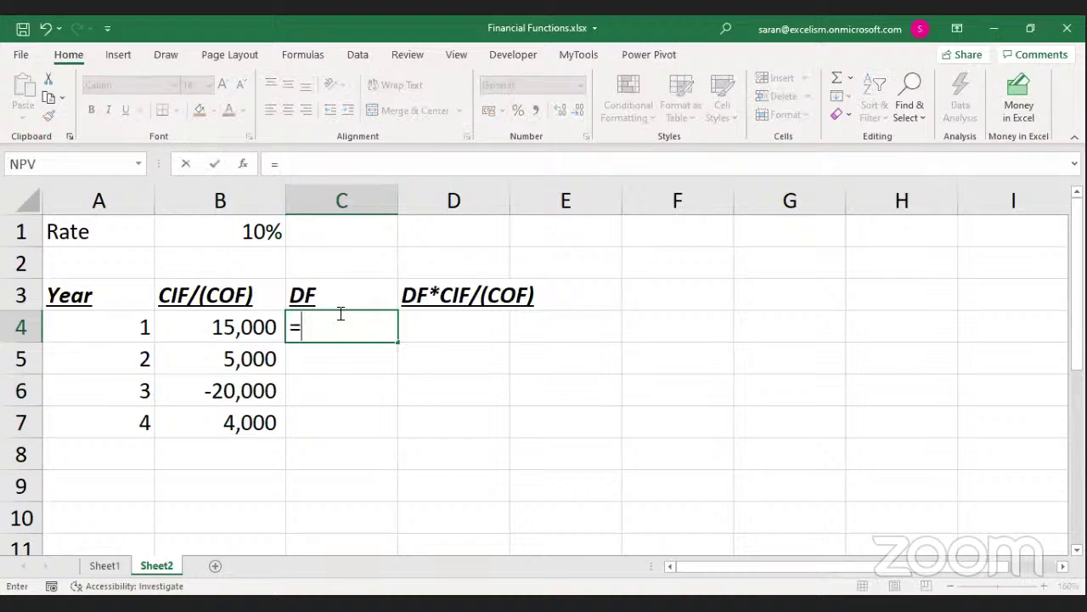
type("1/(1+")
left_click(260, 225)
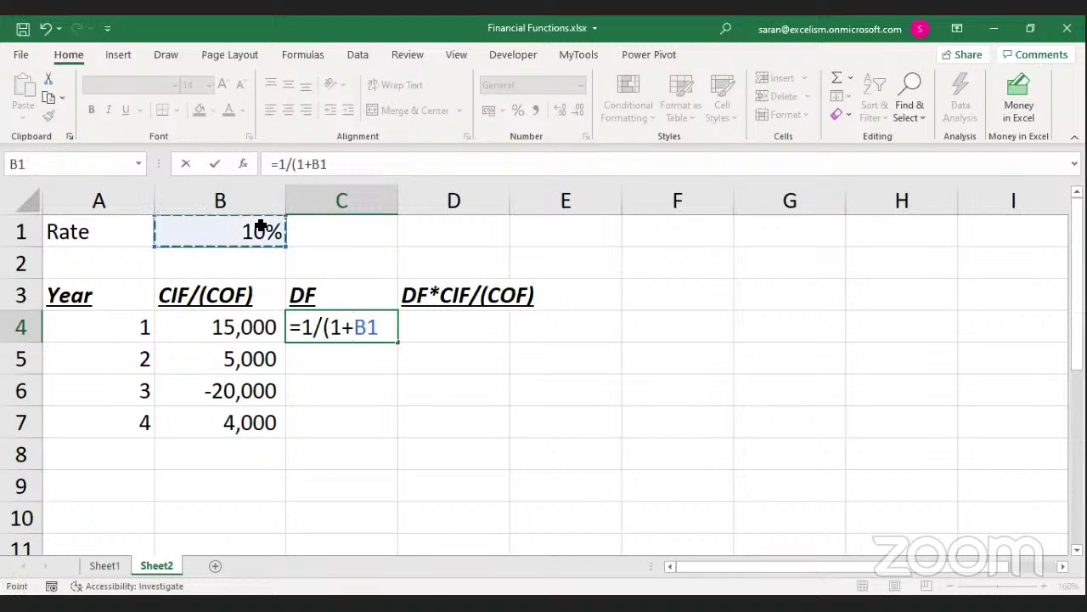
key("F4")
type(")^1")
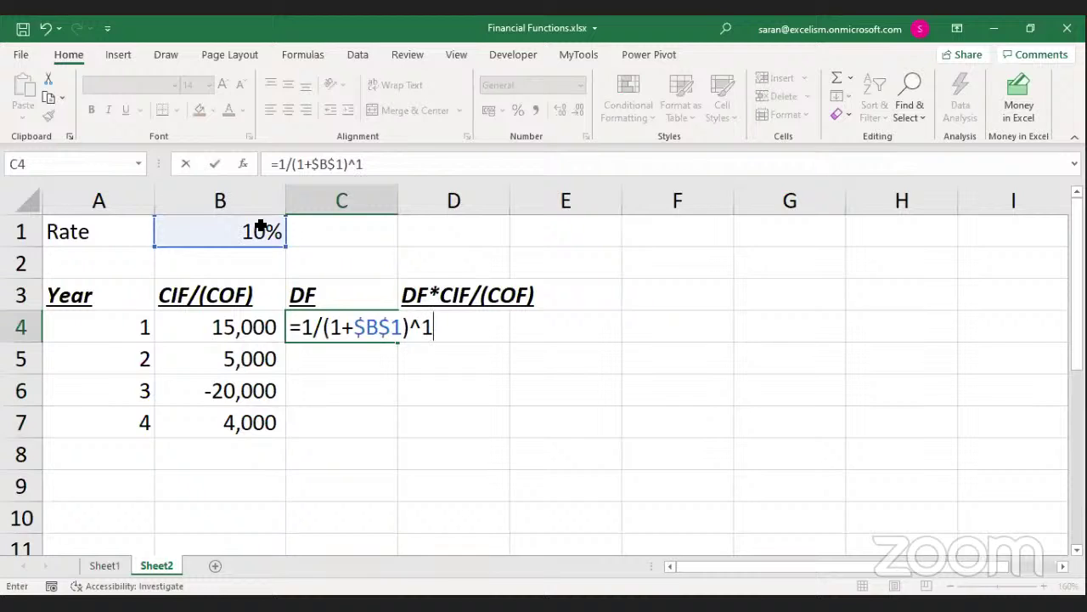
key("BackSpace")
left_click(97, 338)
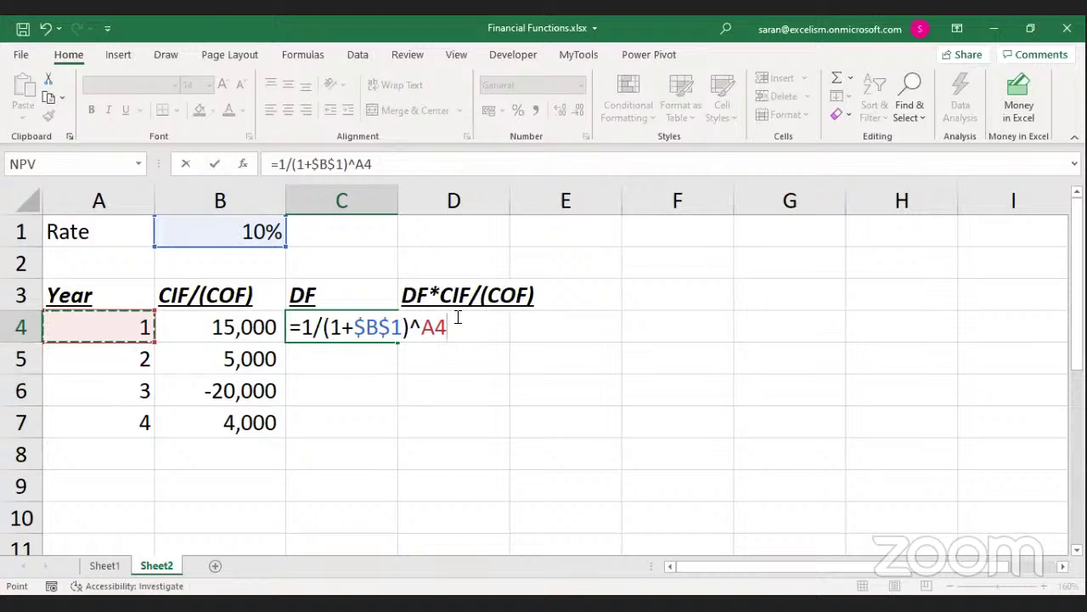
key("Return")
Copy the discount factor formula from C4 down to cells C5:C7
key("Up")
key("ctrl+c")
key("Down")
key("shift+Down")
key("shift+Down")
key("ctrl+v")
key("Escape")
key("Up")
key("shift+Down")
key("shift+Down")
key("shift+Down")
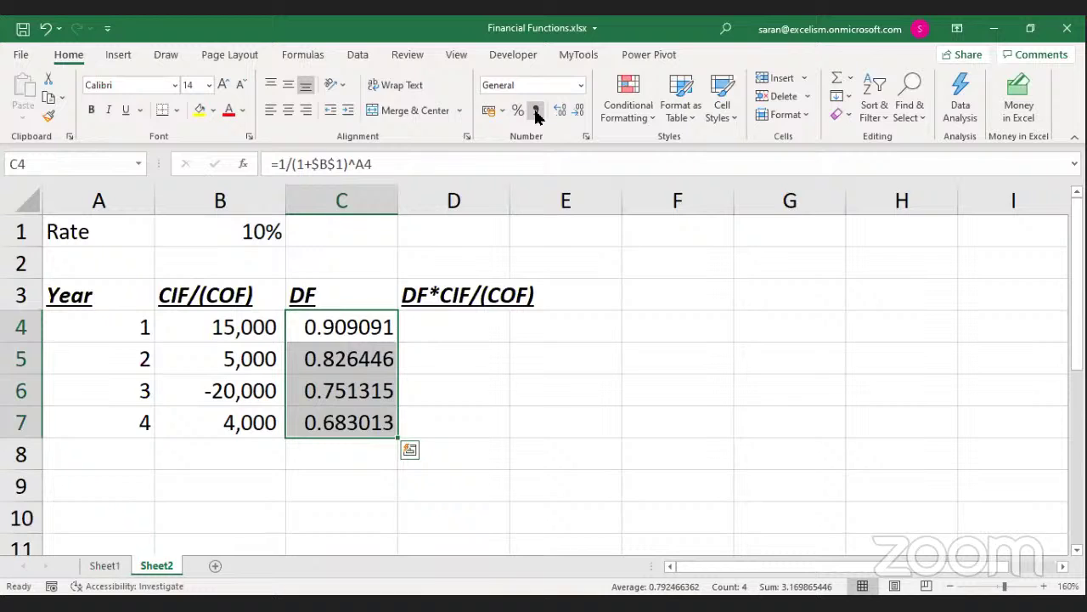
key("F2")
key("Escape")
Insert a blank column between the DF and DF*CIF/(COF) columns
key("Right")
key("ctrl+space")
key("ctrl+shift+plus")
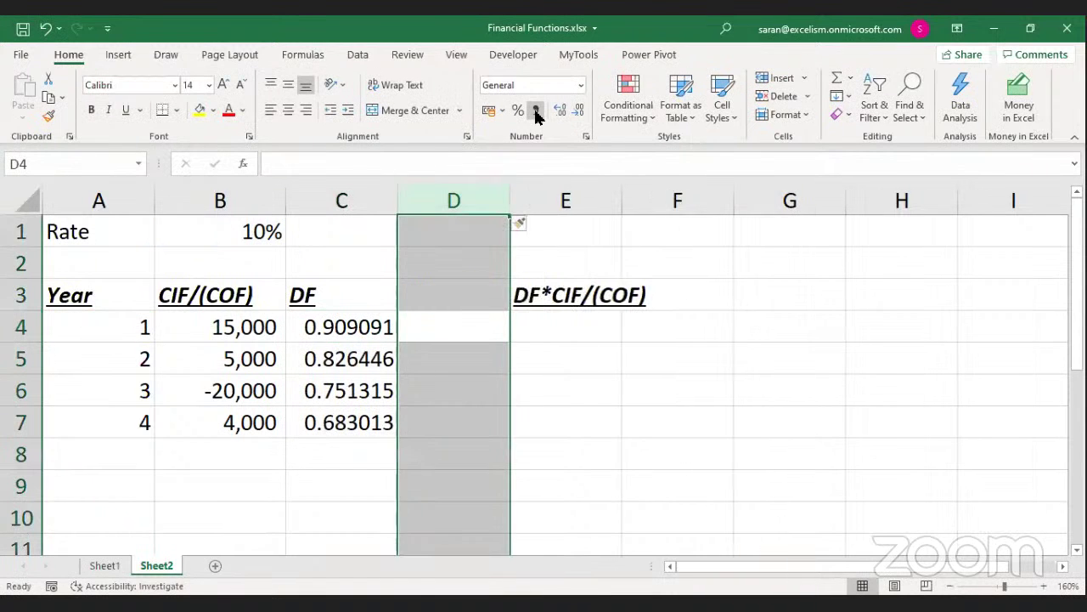
On Sheet1, add PV() in cell A6 with the description "Present Value" in B6
key("ctrl+Page_Up")
key("Up")
type("PV()")
key("Tab")
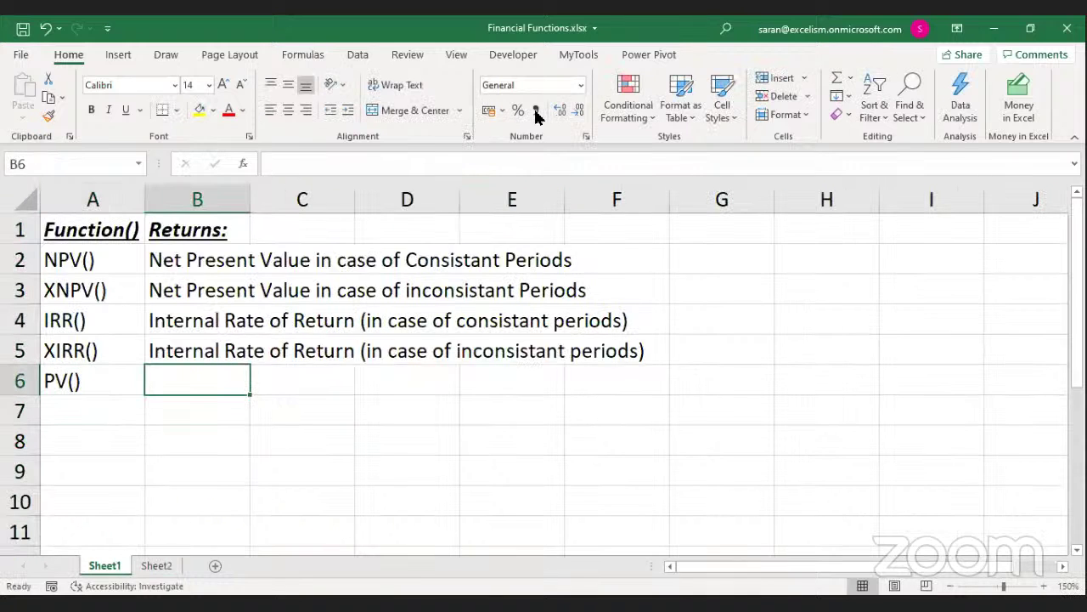
type("Pre")
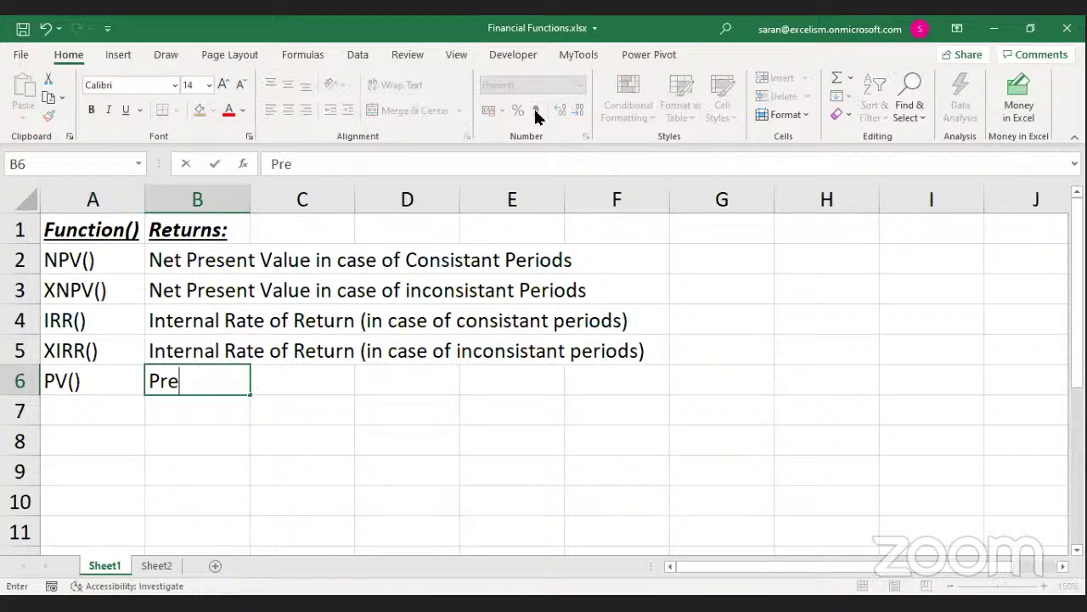
type("sent Value")
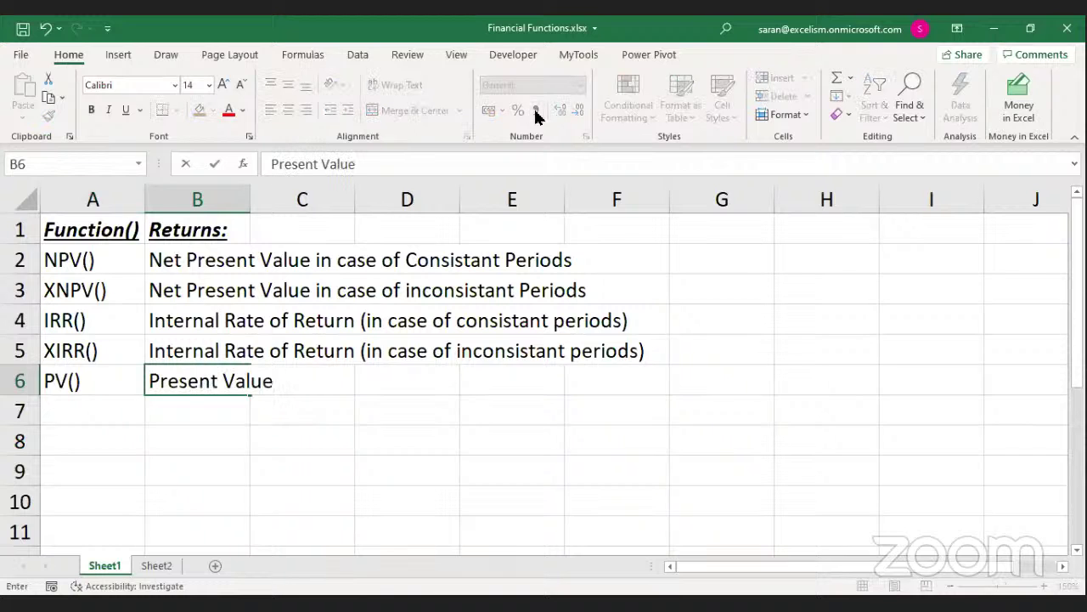
key("Return")
Insert a column before the Returns column on Sheet1 and give it the header "Inputs" in B1
key("ctrl+Page_Down")
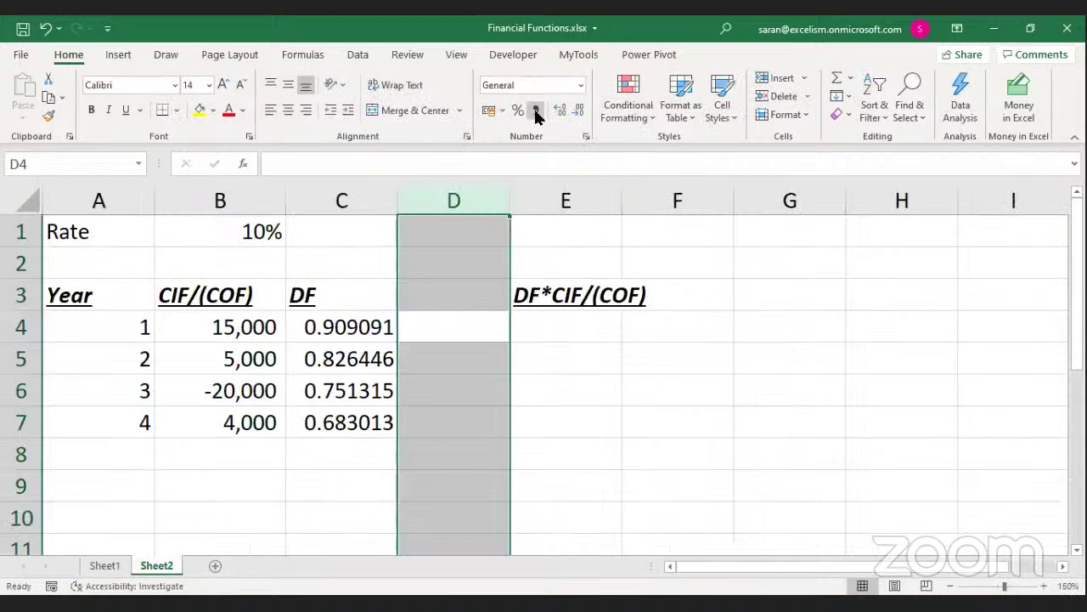
key("ctrl+Page_Up")
key("Right")
key("ctrl+space")
key("ctrl+shift+plus")
key("Up")
key("ctrl+Up")
type("Inputs")
key("Return")
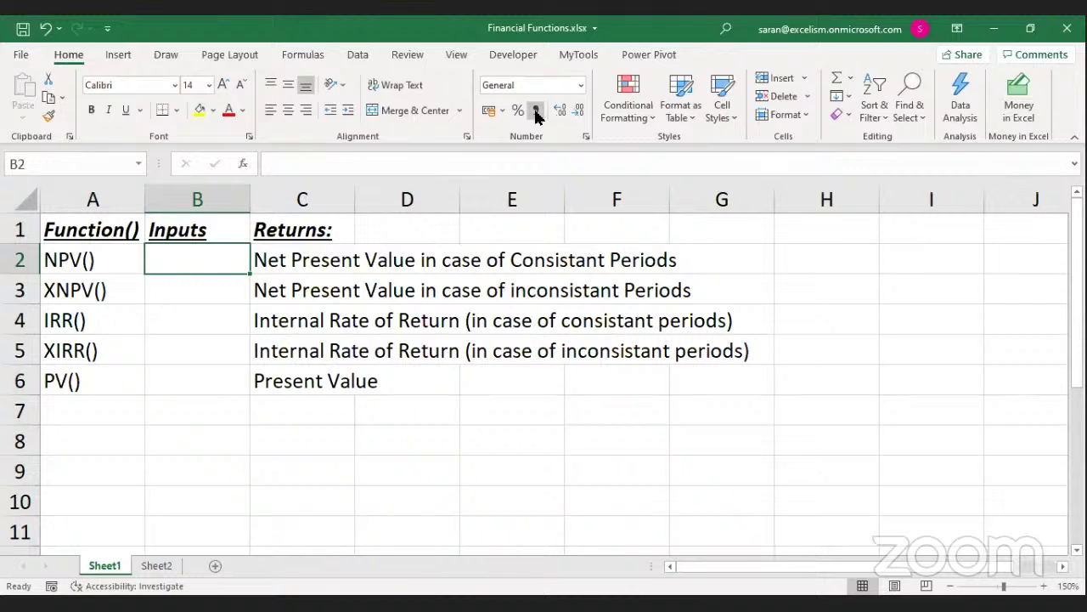
Enter "Rate, Nper, Eq.Inst, FV" as the PV() inputs in B6 and fit the column width to the text
key("Down")
key("Down")
key("Down")
key("Down")
key("Down")
key("Up")
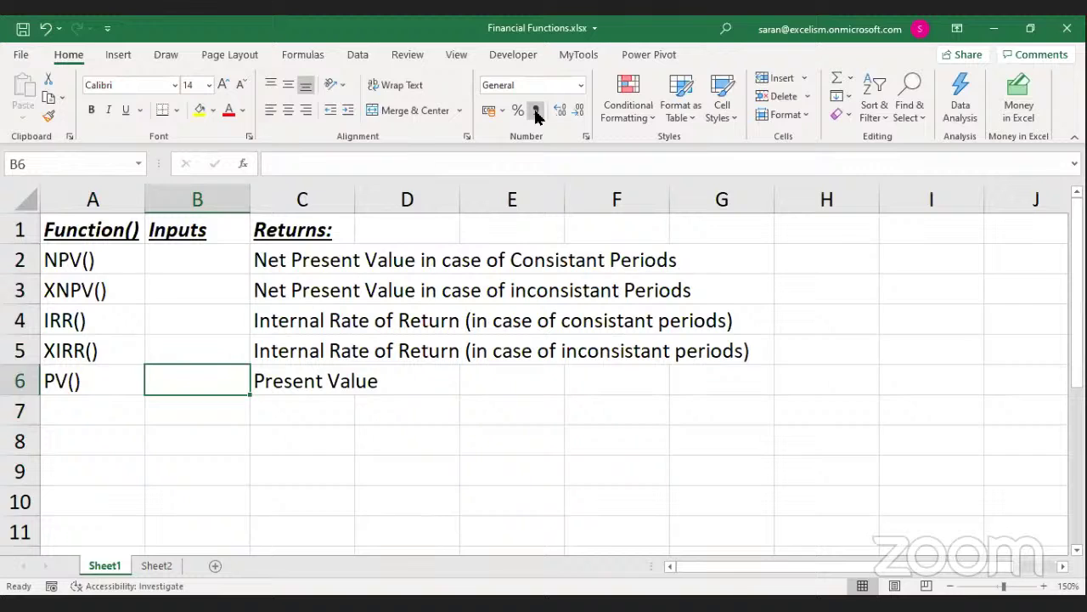
type("Rate, Nper,")
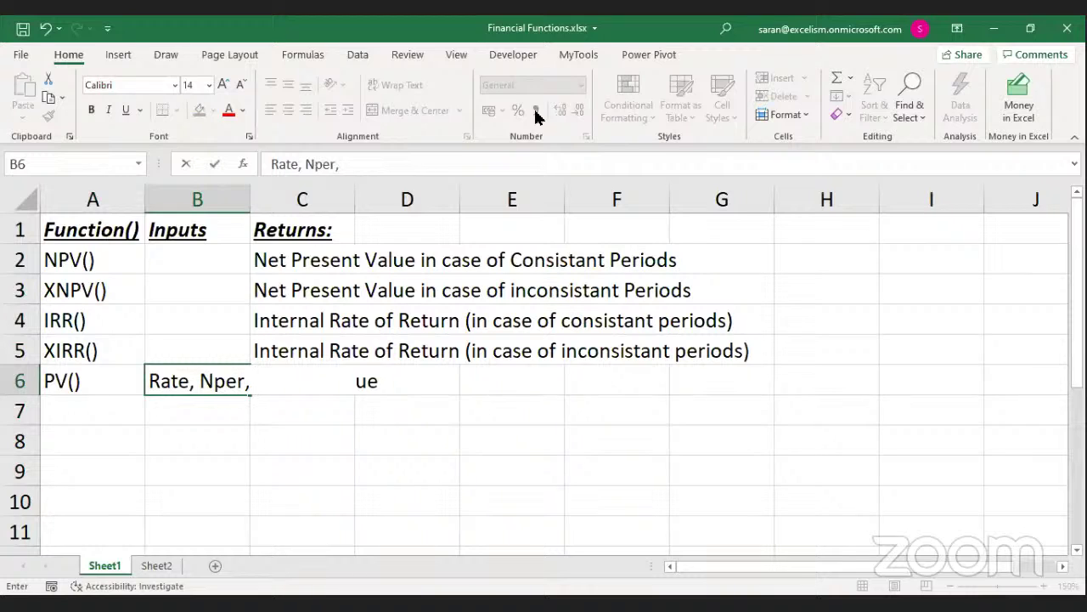
type("Eq.Inst, FV")
key("Return")
key("Up")
key("alt+h")
key("o")
key("i")
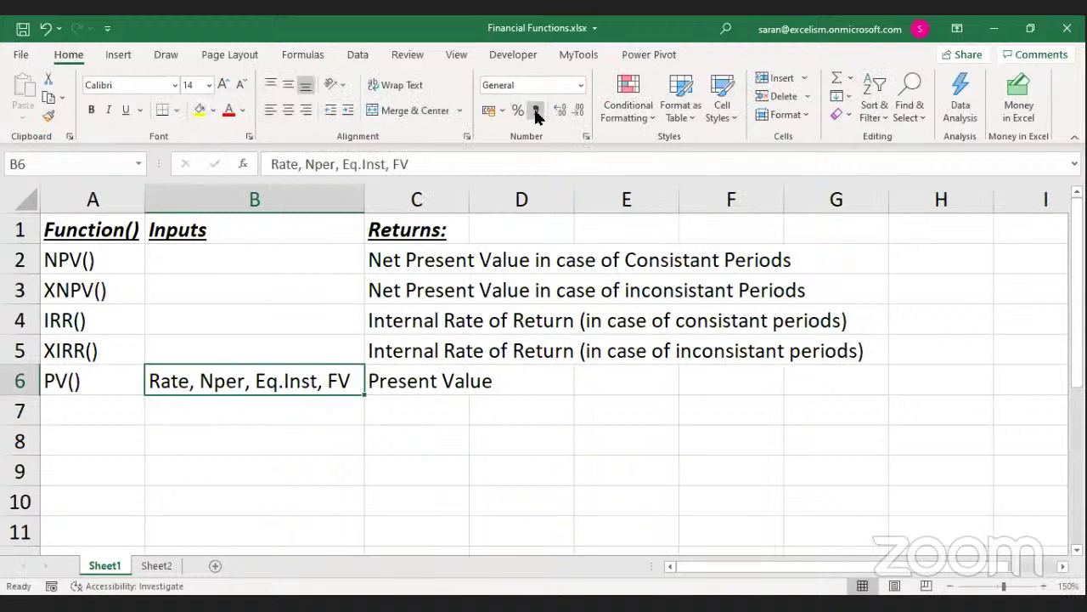
Replace the comma before FV in B6 with a slash so it reads "Rate, Nper, Eq.Inst/FV"
key("F2")
key("Left")
key("Left")
key("BackSpace")
key("BackSpace")
type("/")
key("Return")
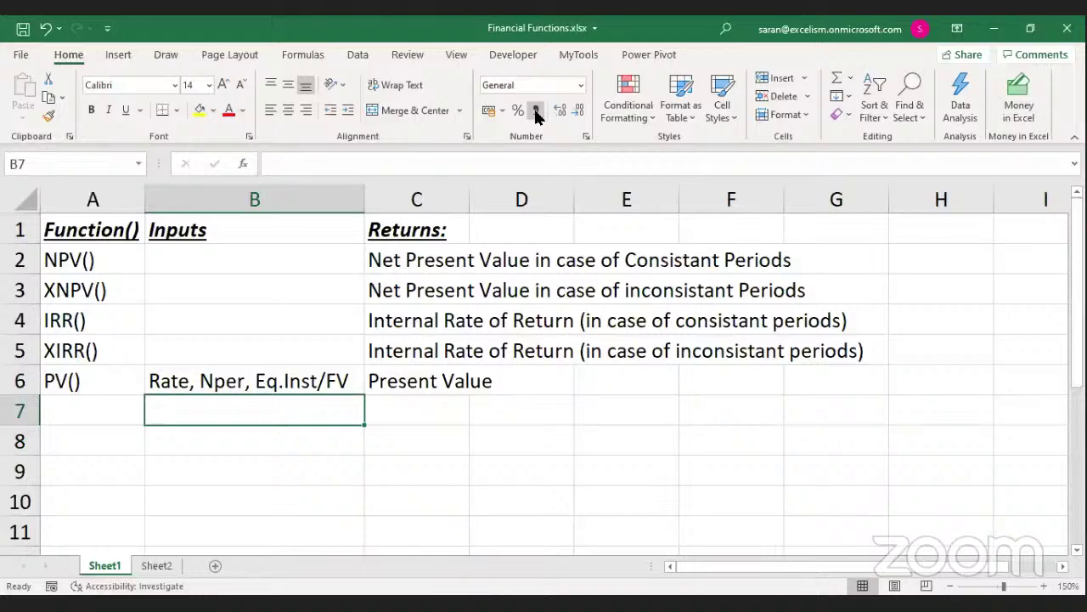
key("Up")
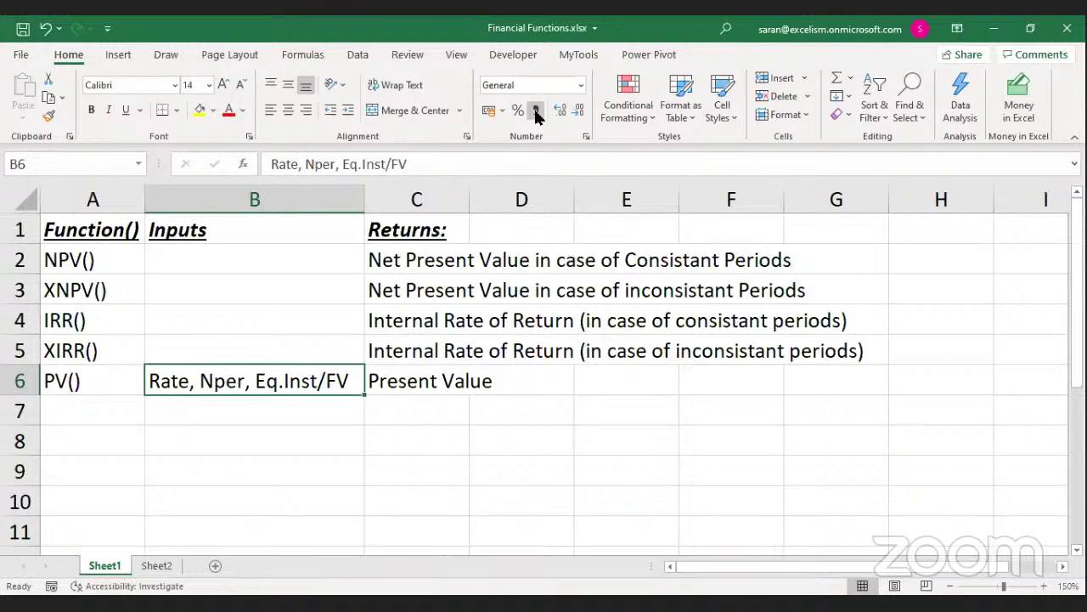
On Sheet2, enter the formula =PV($B$1,A4,,1) in cell D4
key("ctrl+Page_Down")
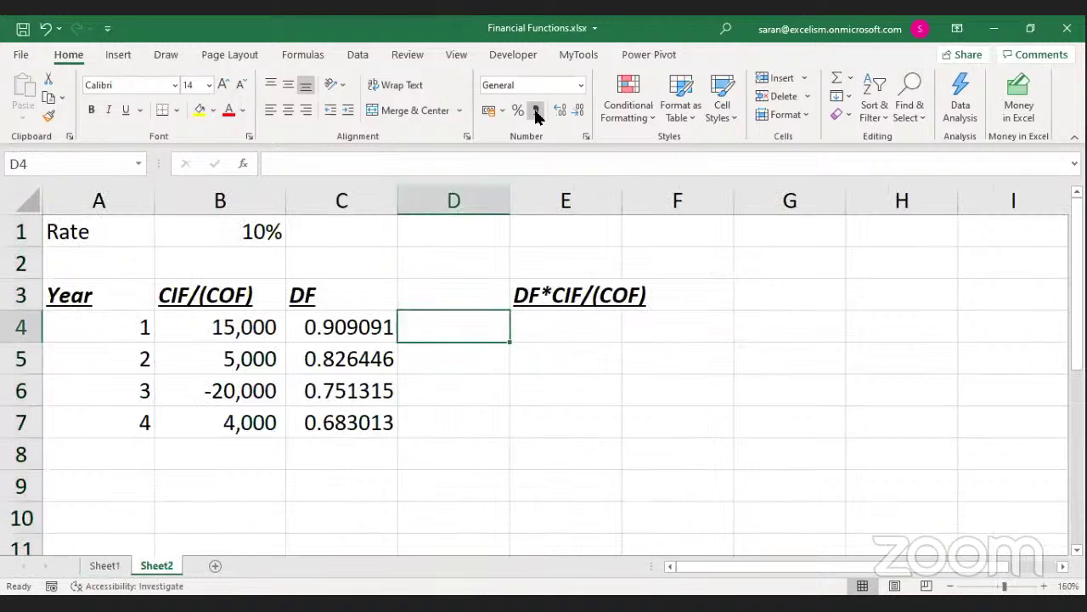
type("=p")
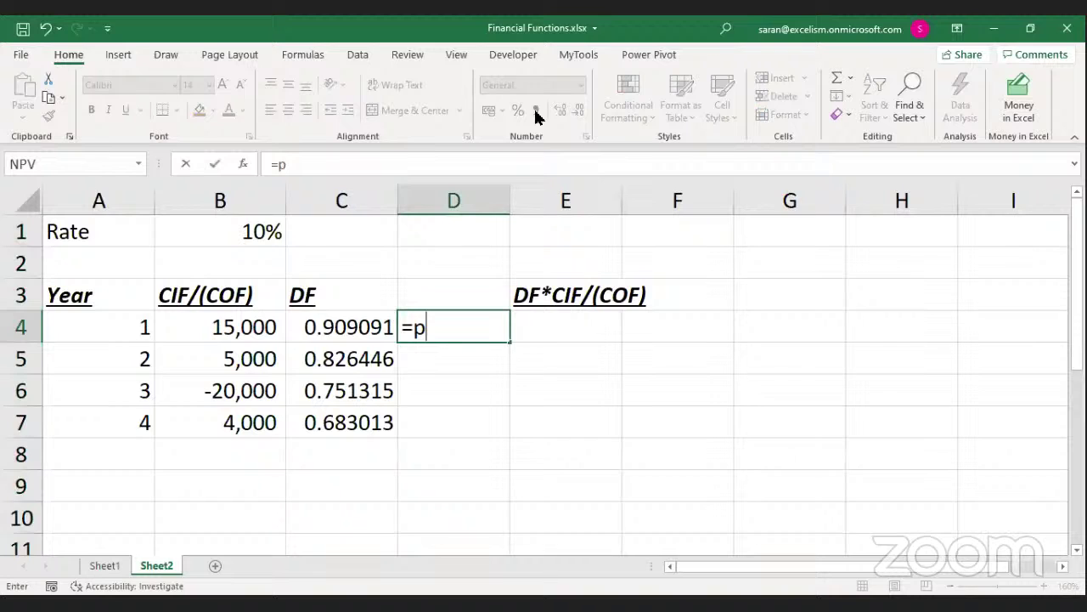
type("v")
key("Tab")
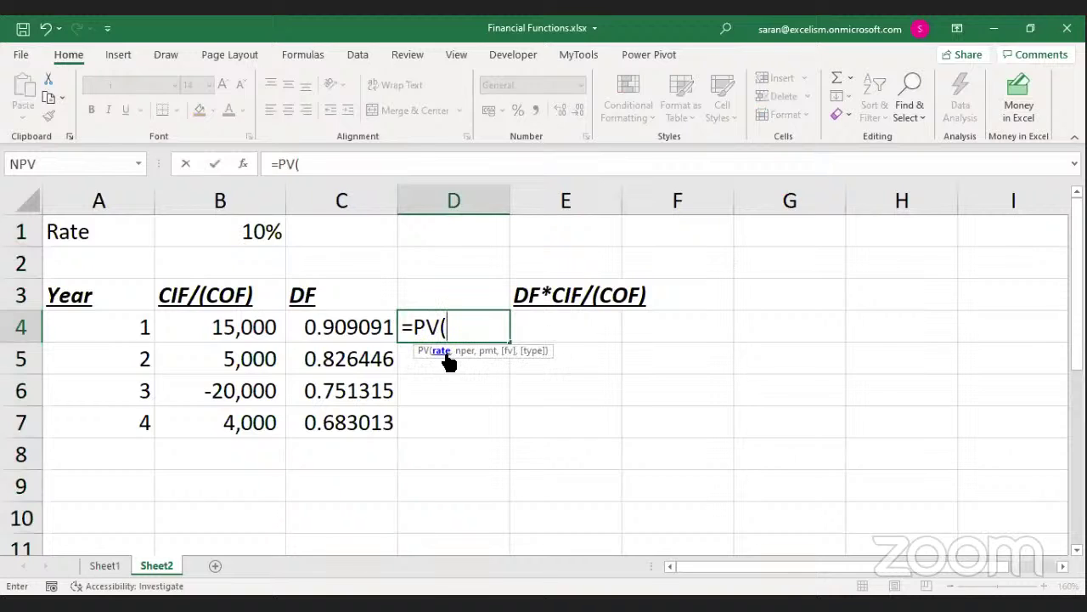
left_click(237, 230)
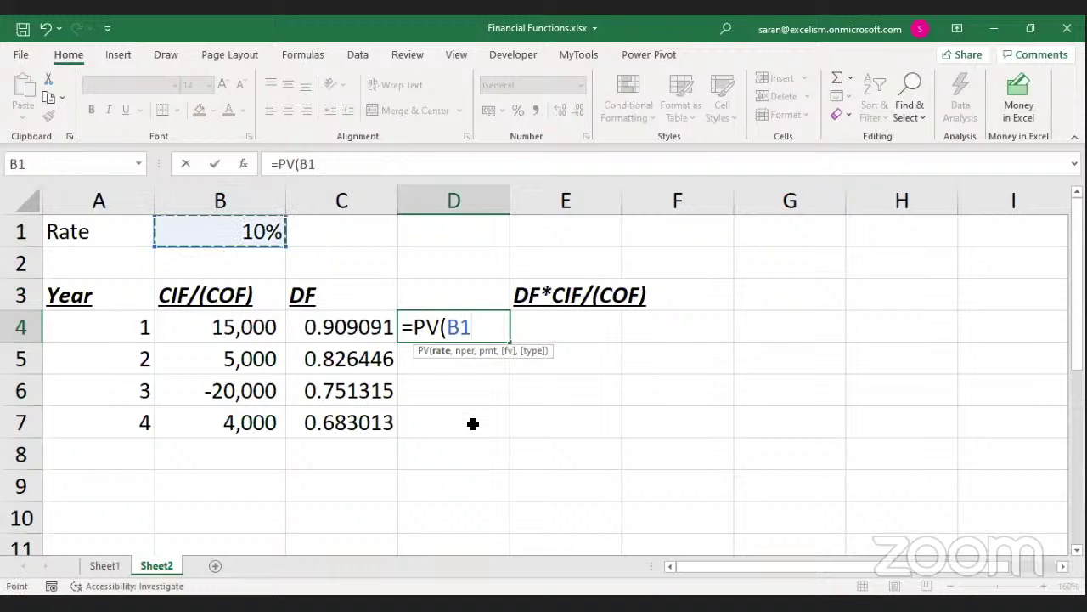
key("F4")
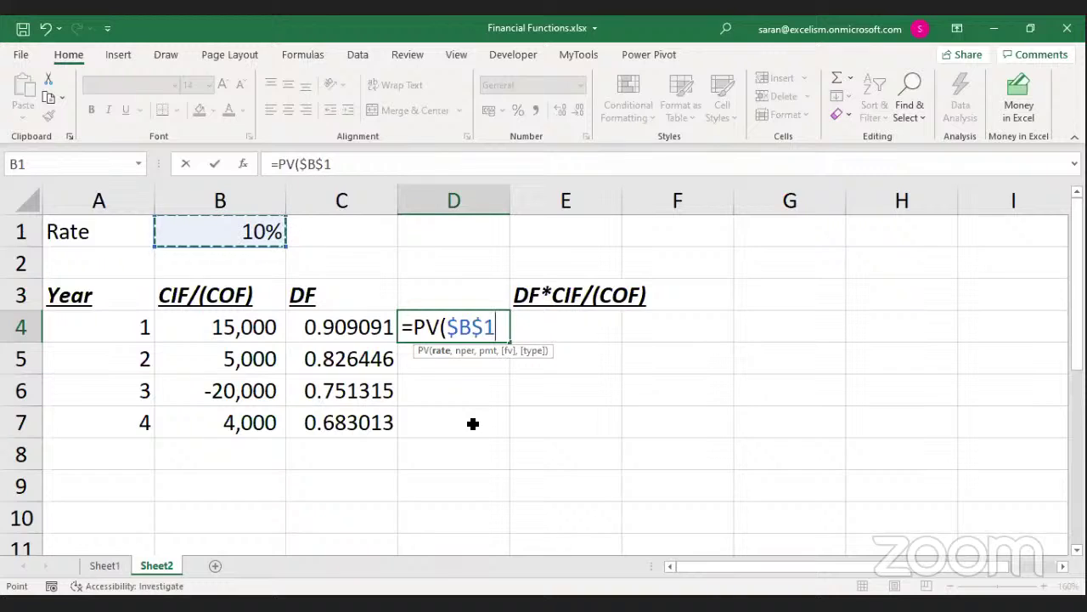
type(",")
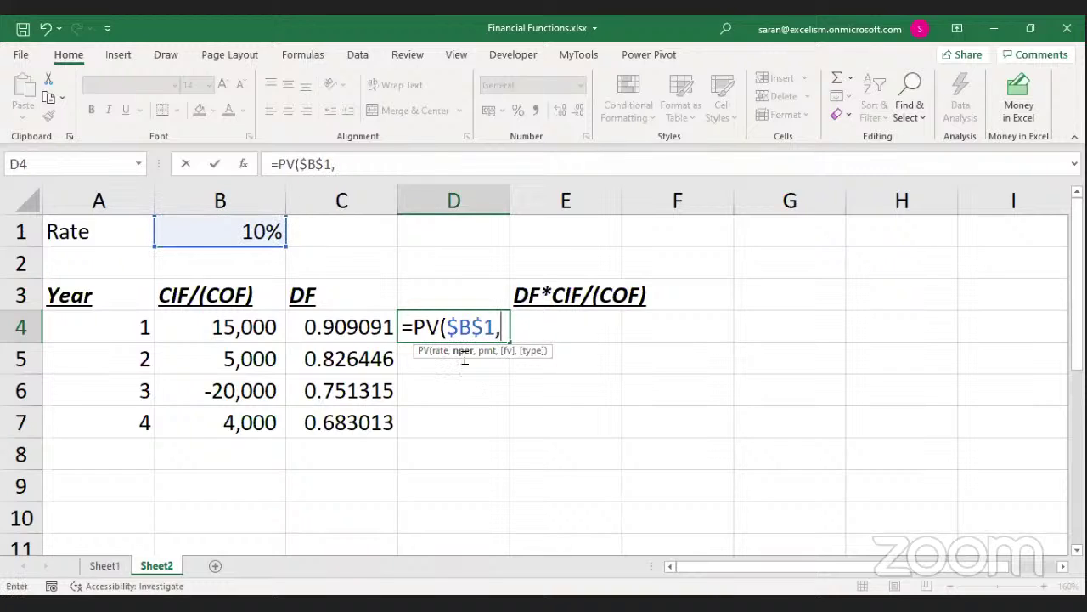
left_click(119, 333)
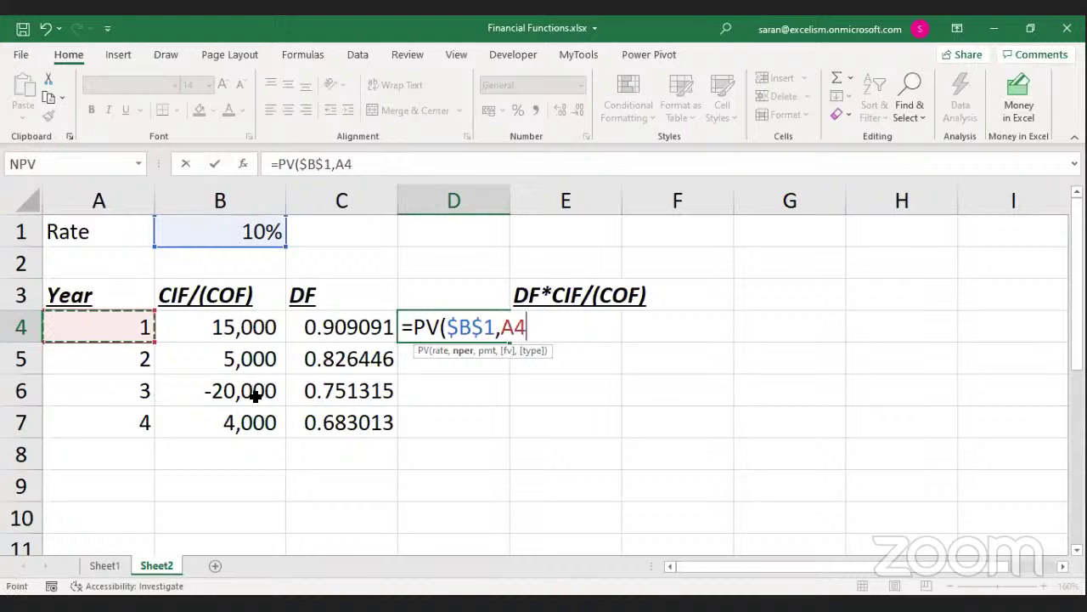
type(",")
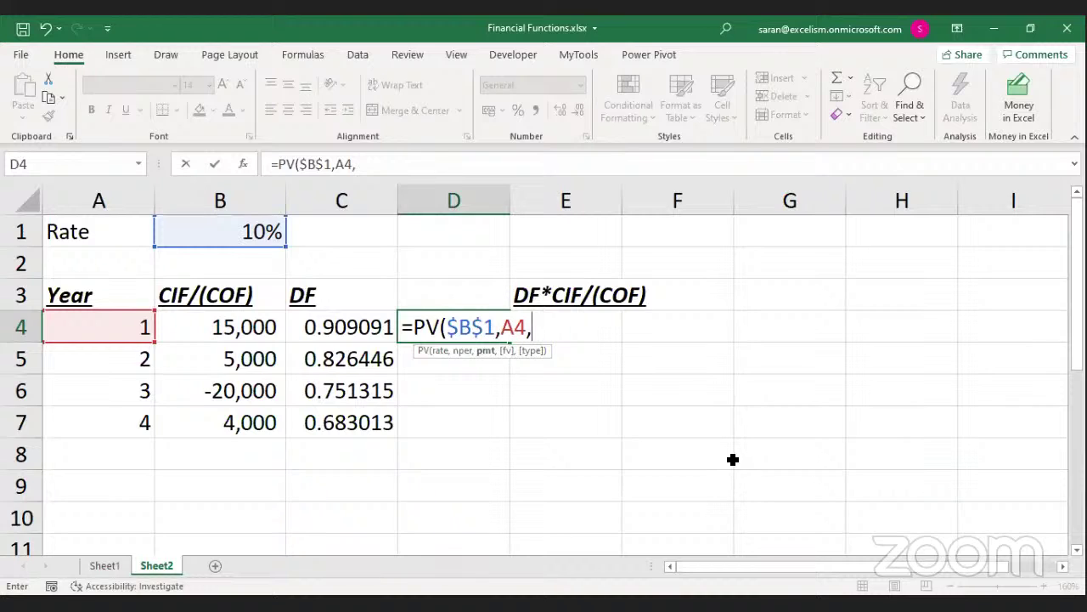
type(",")
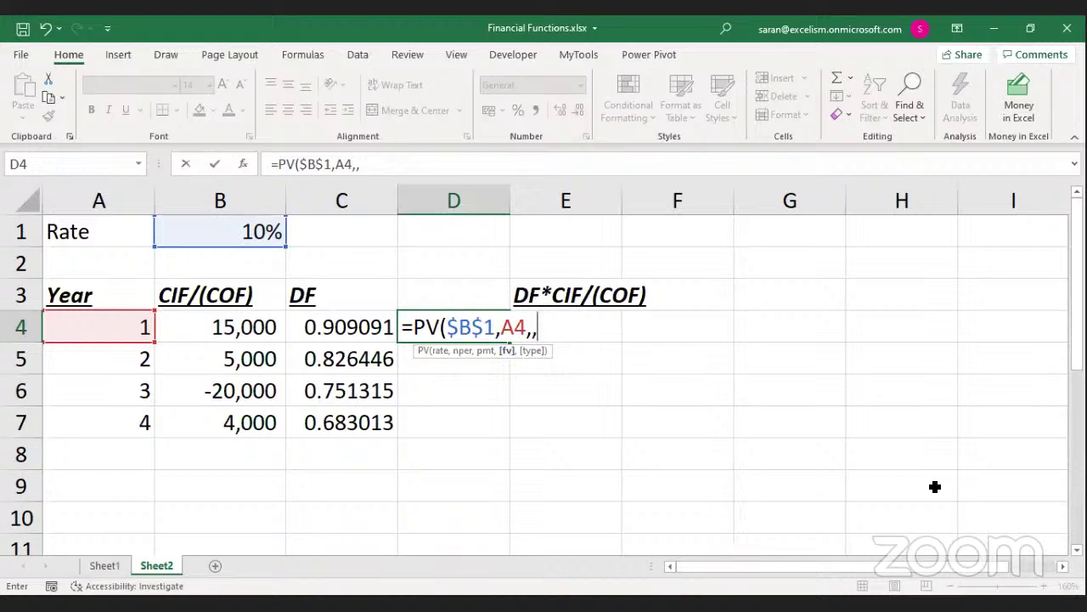
type("1)")
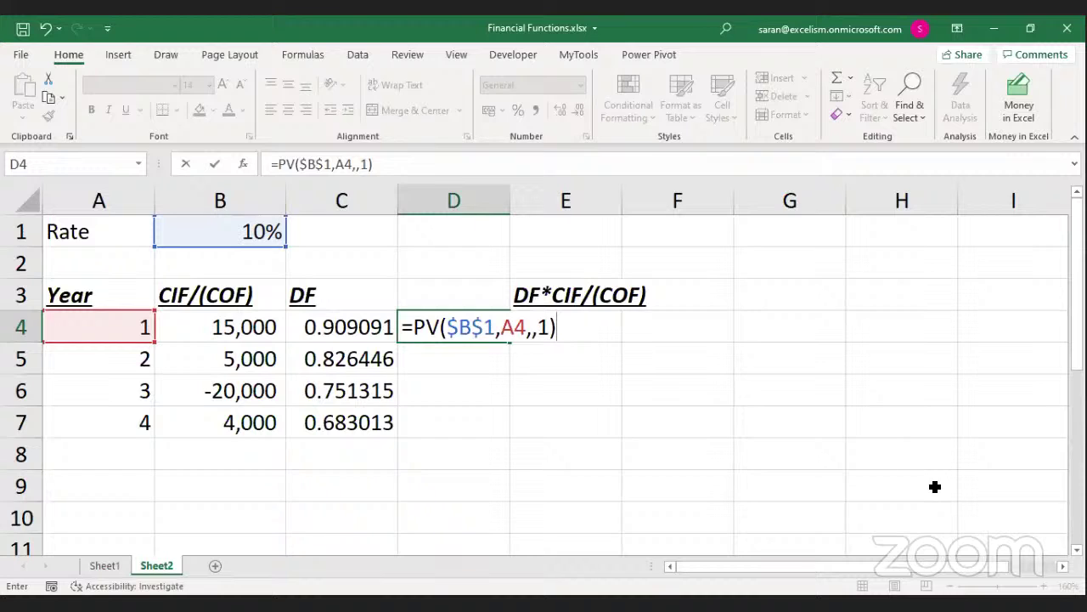
left_click(539, 326)
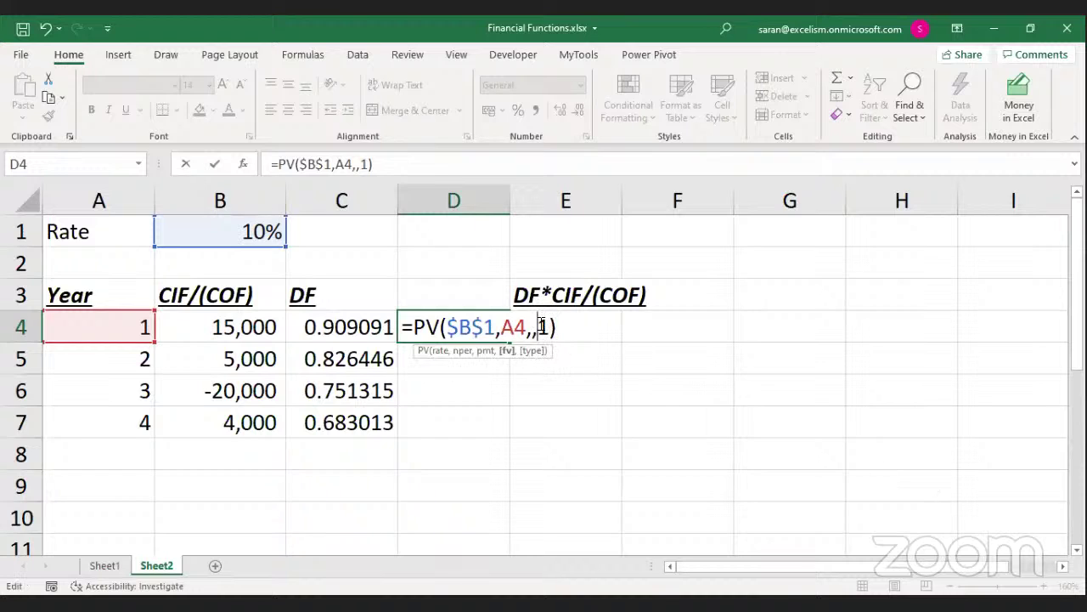
left_click(513, 326)
key("Return")
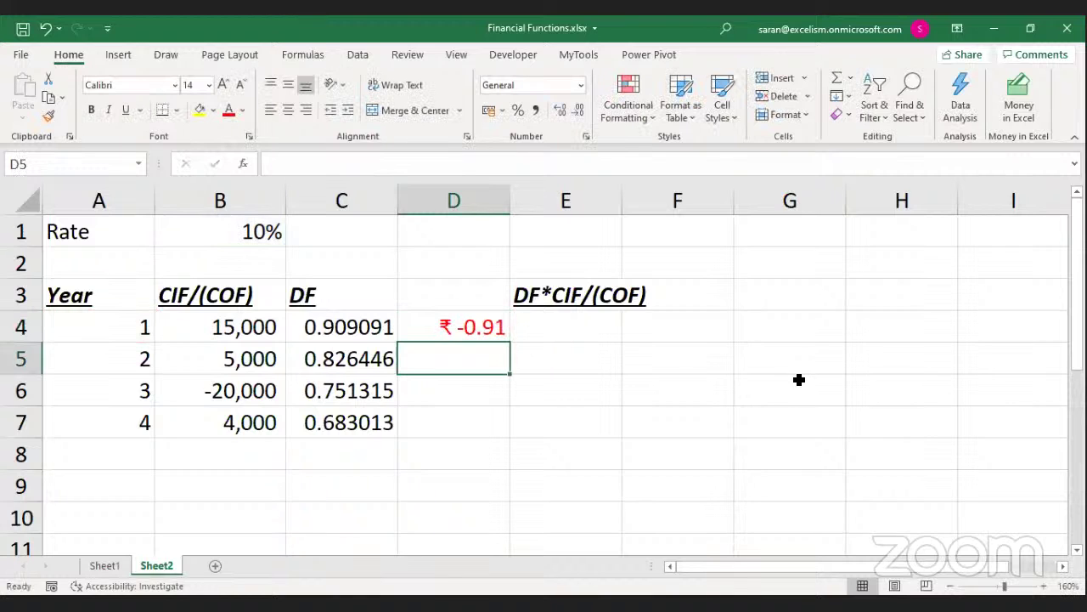
Change the future value argument of the PV formula in D4 to -1
key("Up")
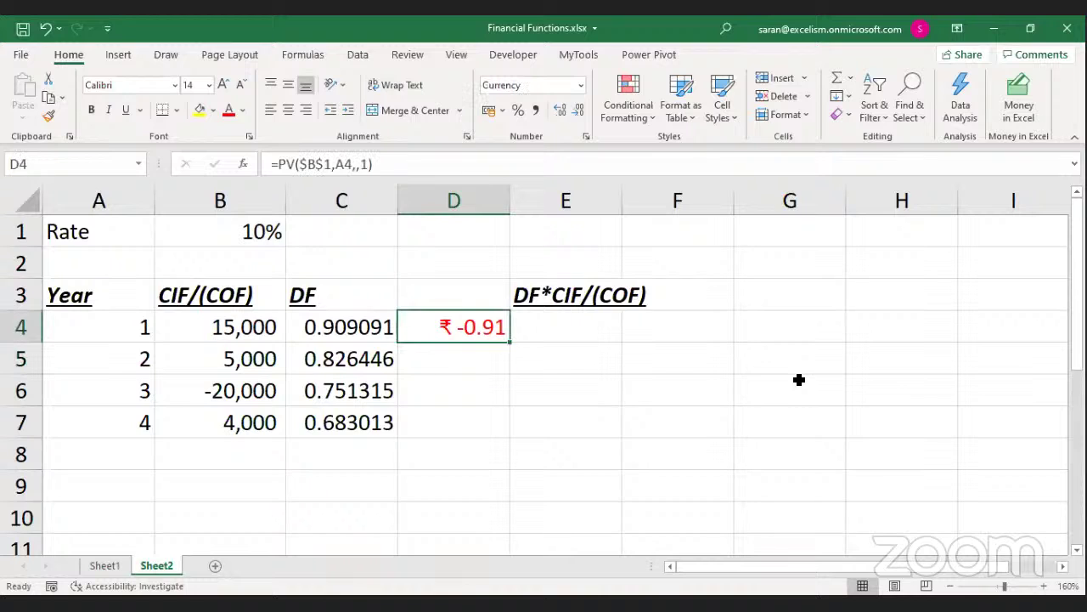
double_click(499, 334)
left_click(538, 332)
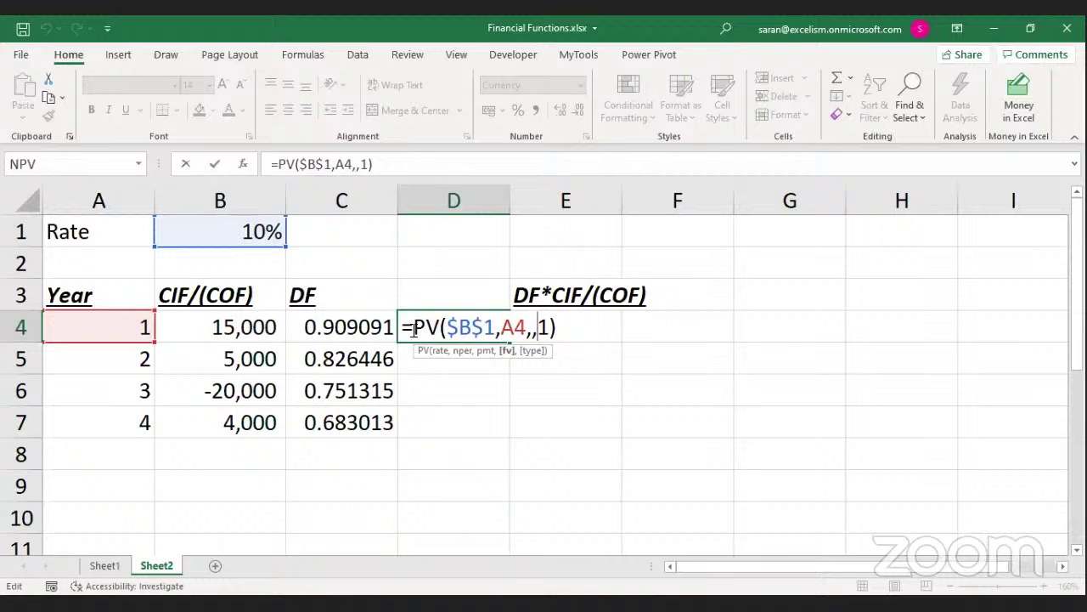
type("-")
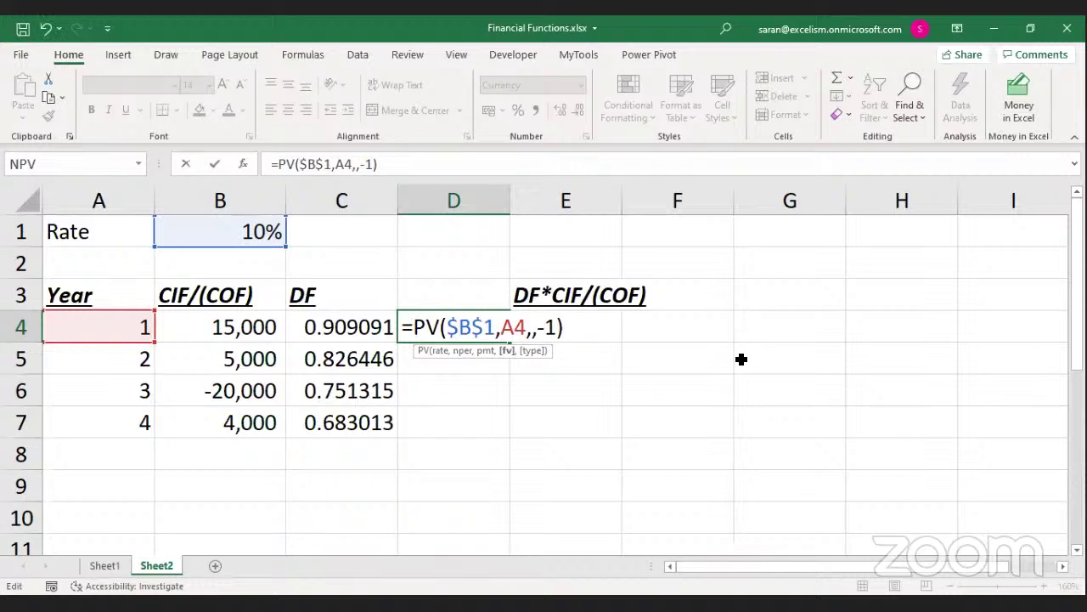
key("Return")
Rewrite the formula in D4 as =-PV($B$1,A4,,1), moving the minus sign in front of PV
key("Up")
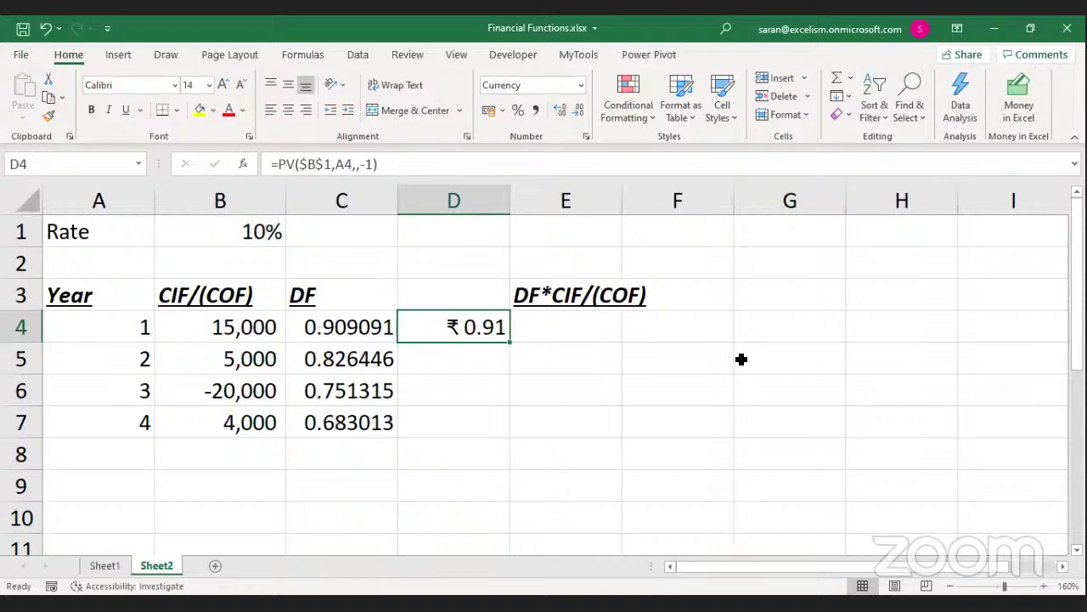
key("F2")
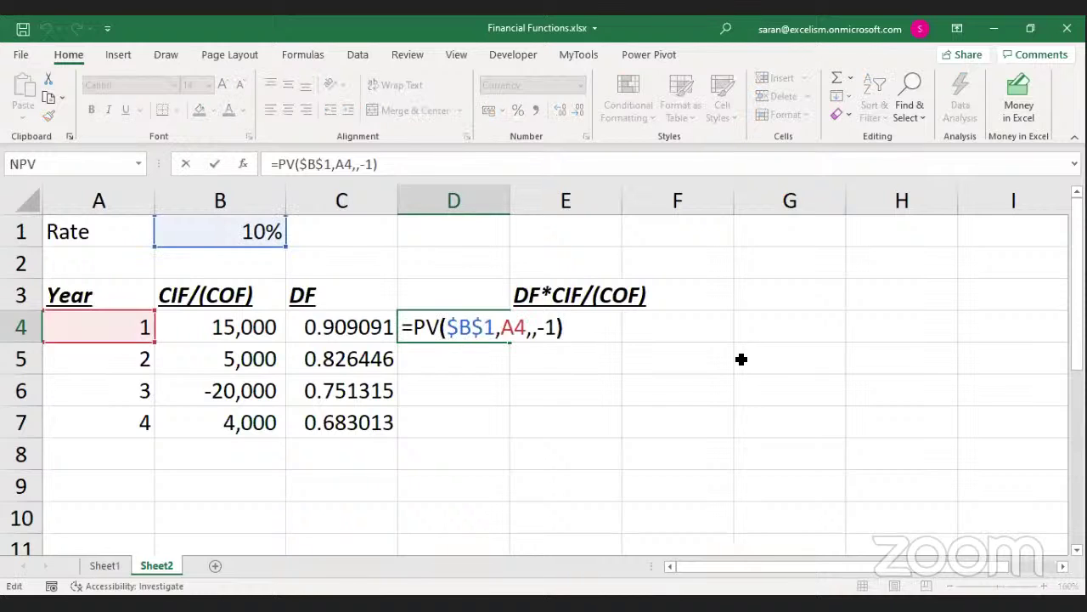
key("Left")
key("Left")
key("BackSpace")
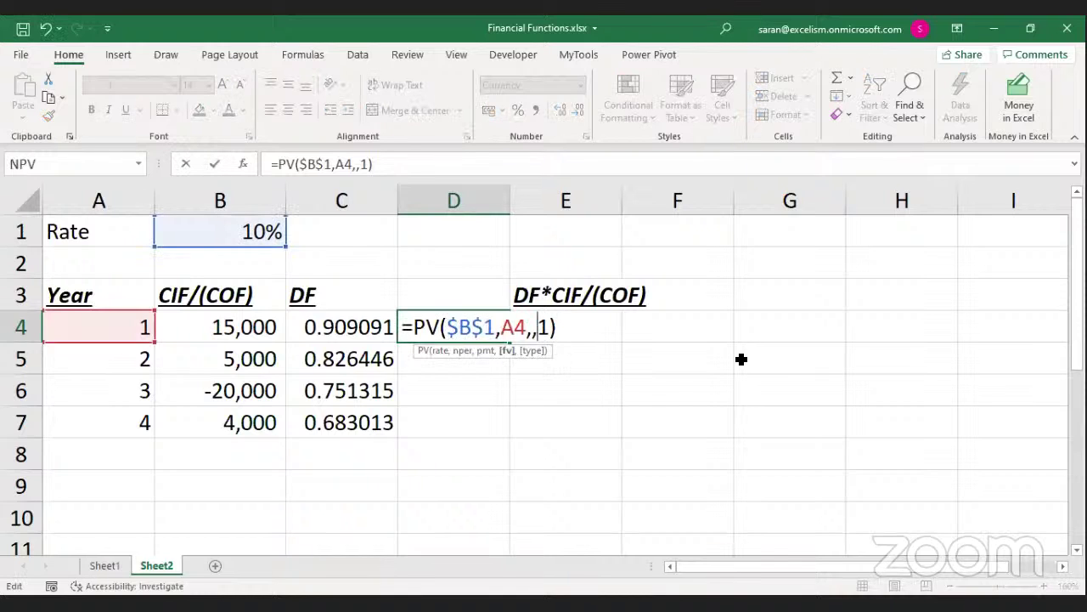
key("Home")
key("Right")
type("-")
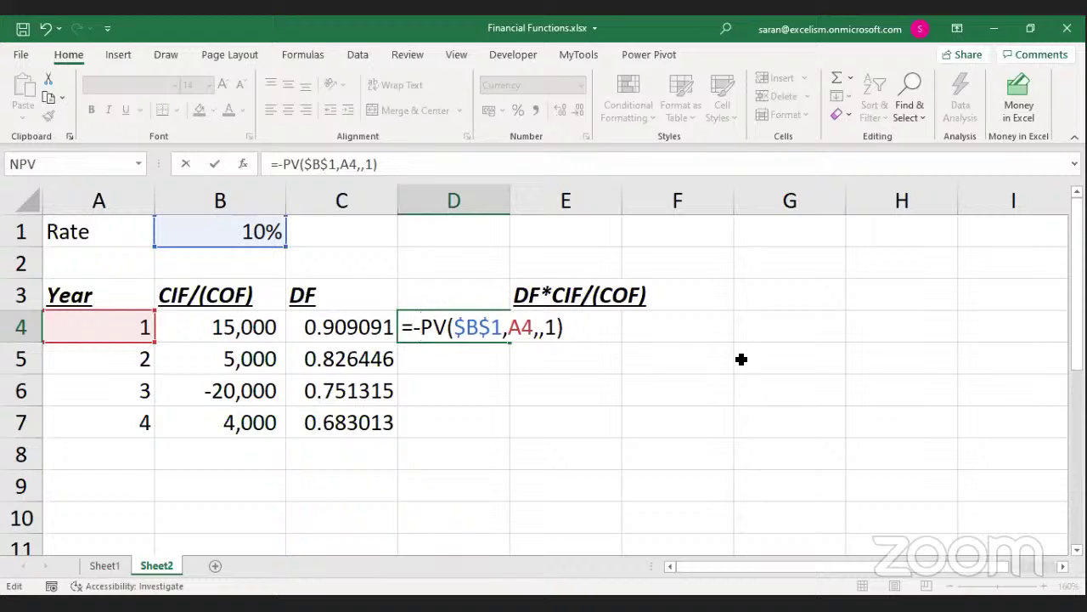
left_click(538, 330)
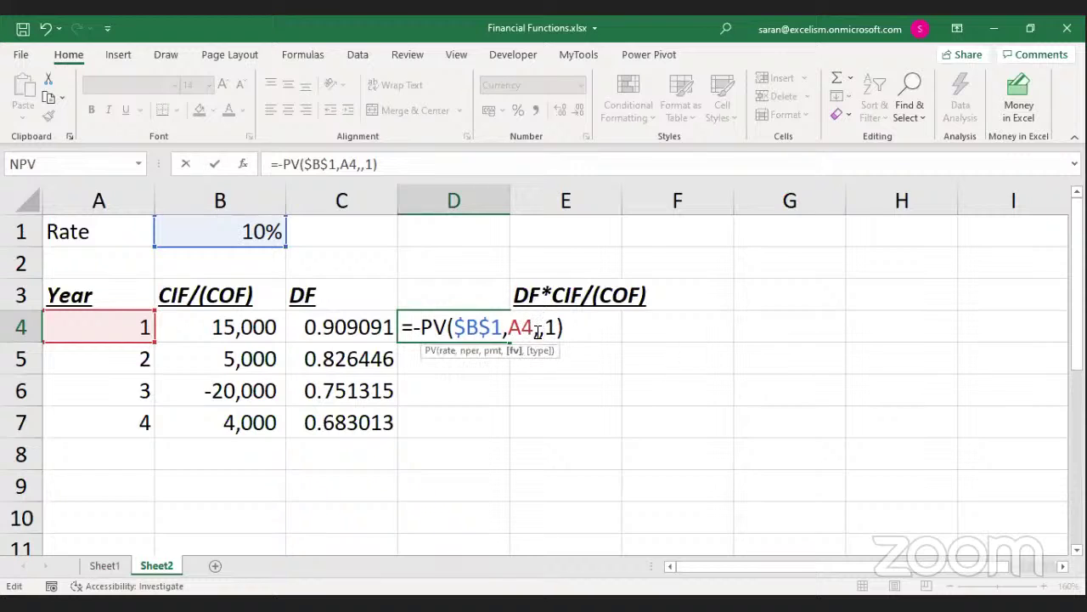
key("Left")
key("Right")
key("Return")
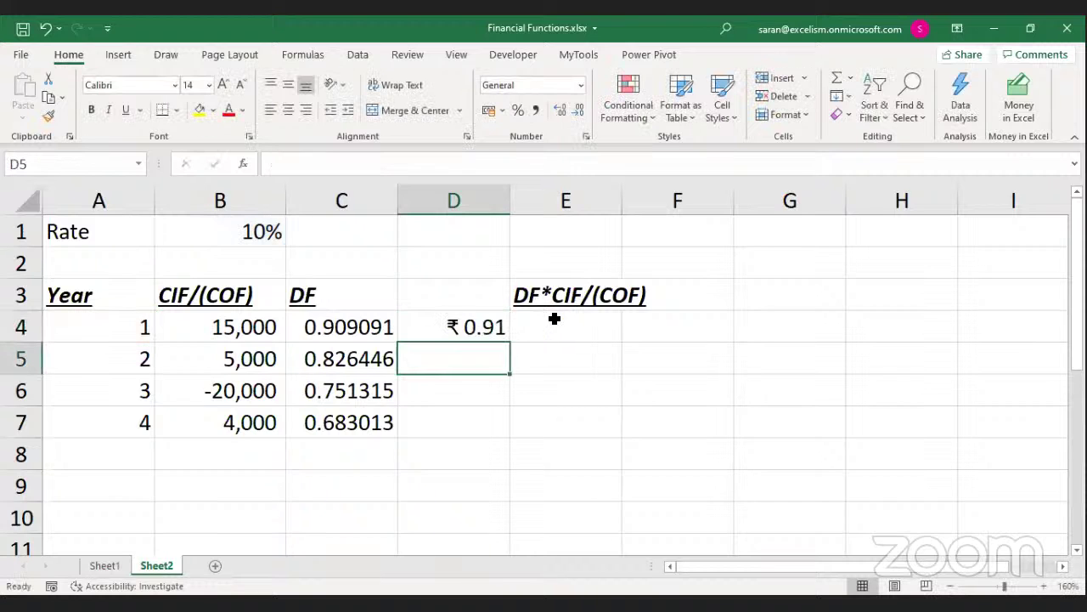
Fill the D4 formula down to D7 and format D4:D7 in comma style with six decimals
left_click(472, 326)
left_click_drag(508, 340, 496, 419)
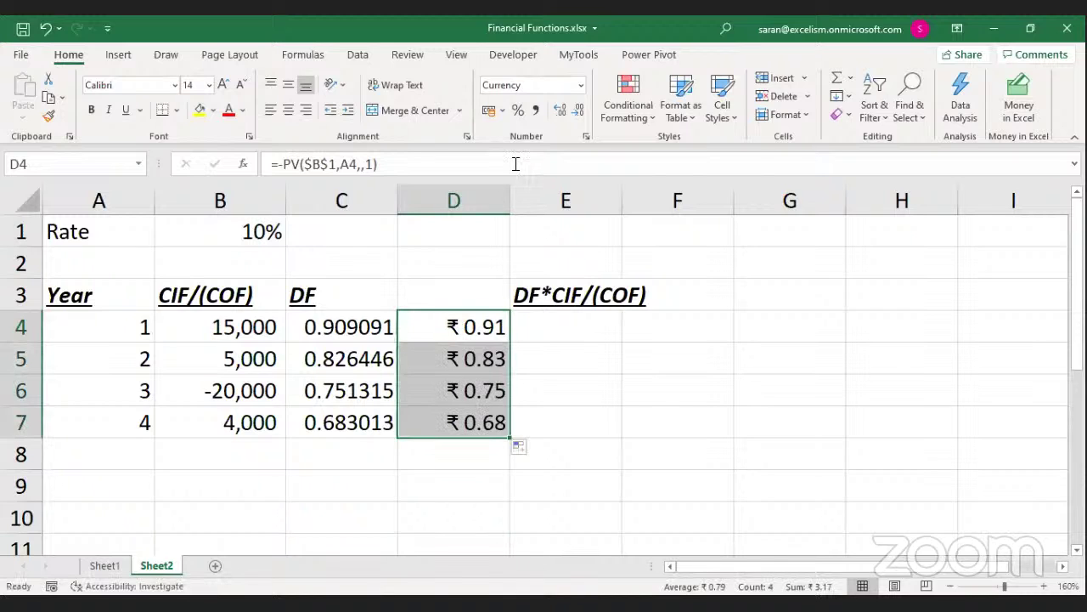
left_click(537, 109)
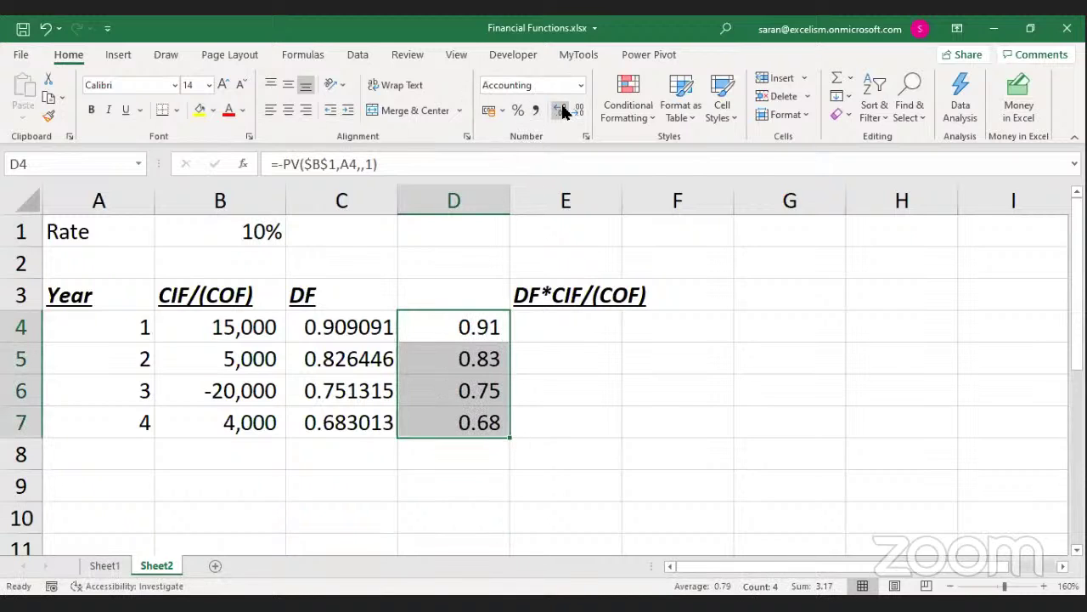
left_click(560, 110)
left_click(560, 110)
left_click(560, 110)
left_click(560, 110)
Enter the column heading "PV()" in D3
left_click(488, 284)
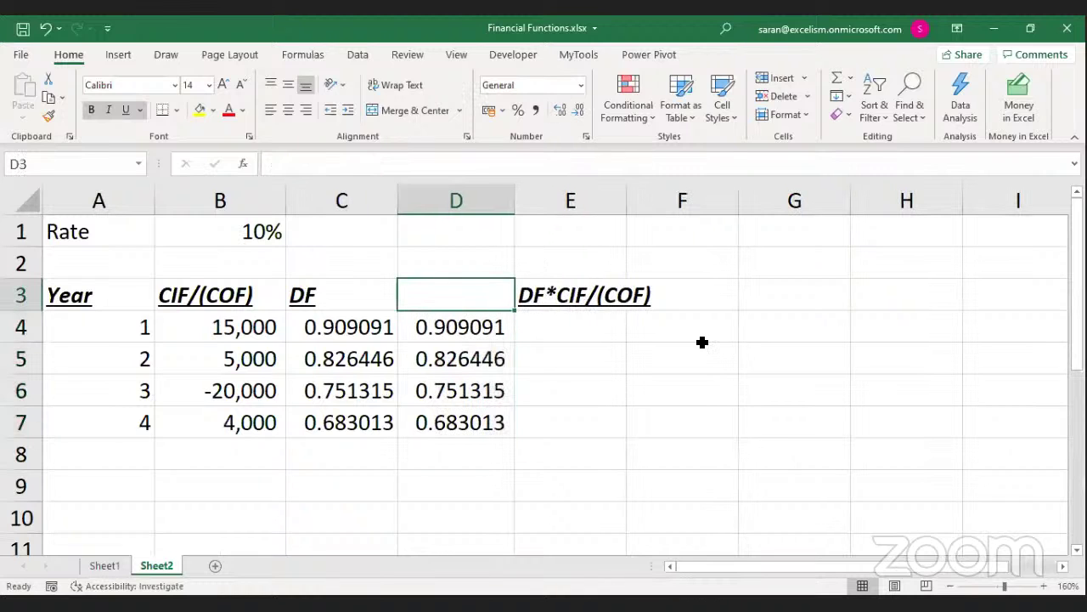
type("PV()")
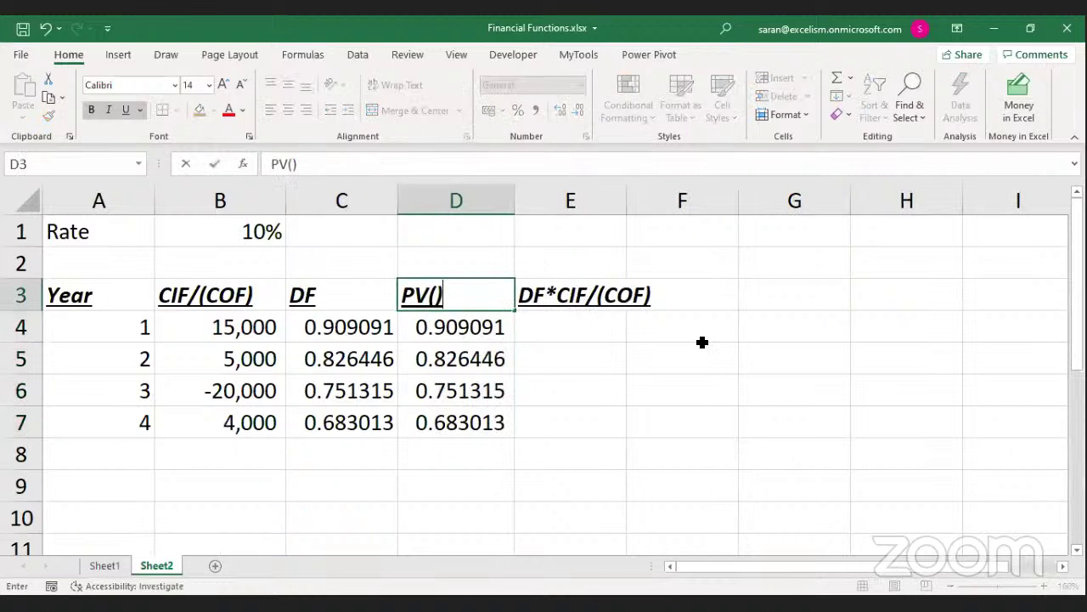
key("Return")
Enter the formula =B4*C4 in E4 and fill it down to E7
key("Right")
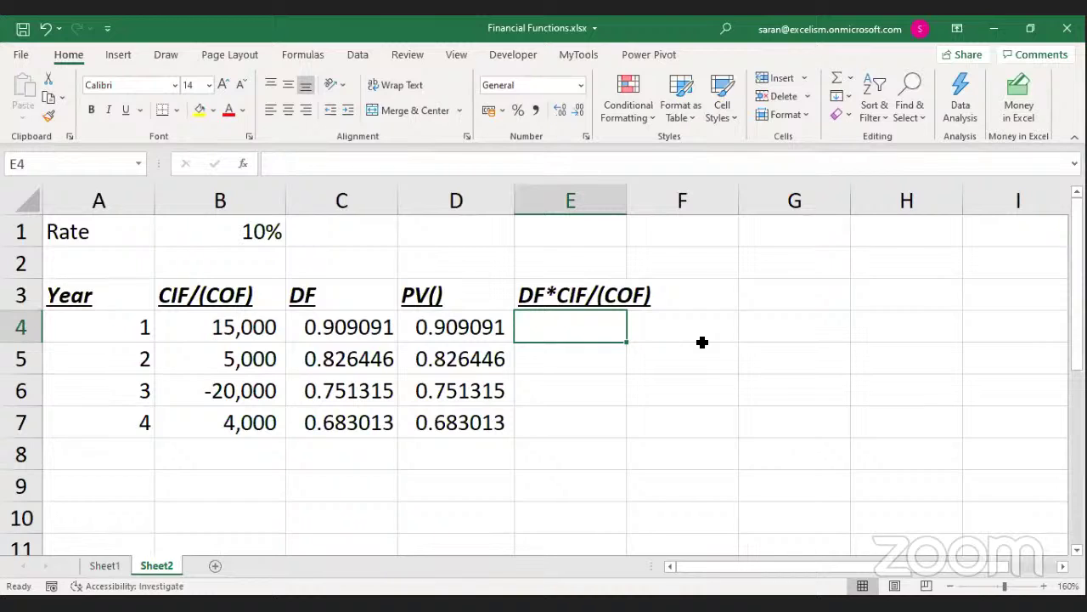
type("=")
key("Left")
key("Left")
key("Left")
type("*")
key("Left")
key("Left")
key("Right")
key("Left")
key("ctrl+Return")
key("Return")
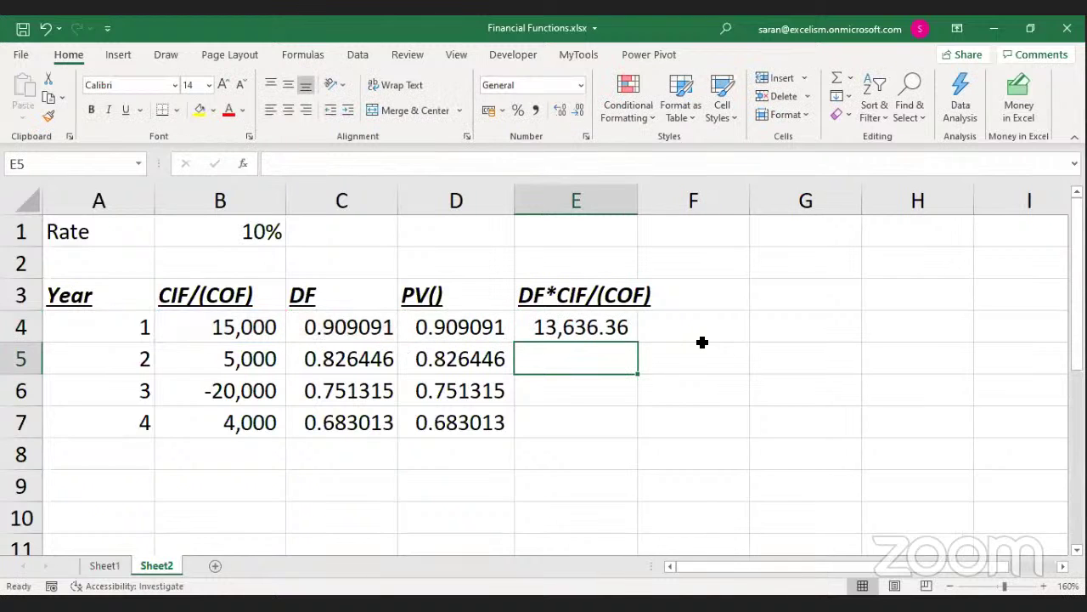
left_click(633, 333)
left_click_drag(640, 338, 623, 432)
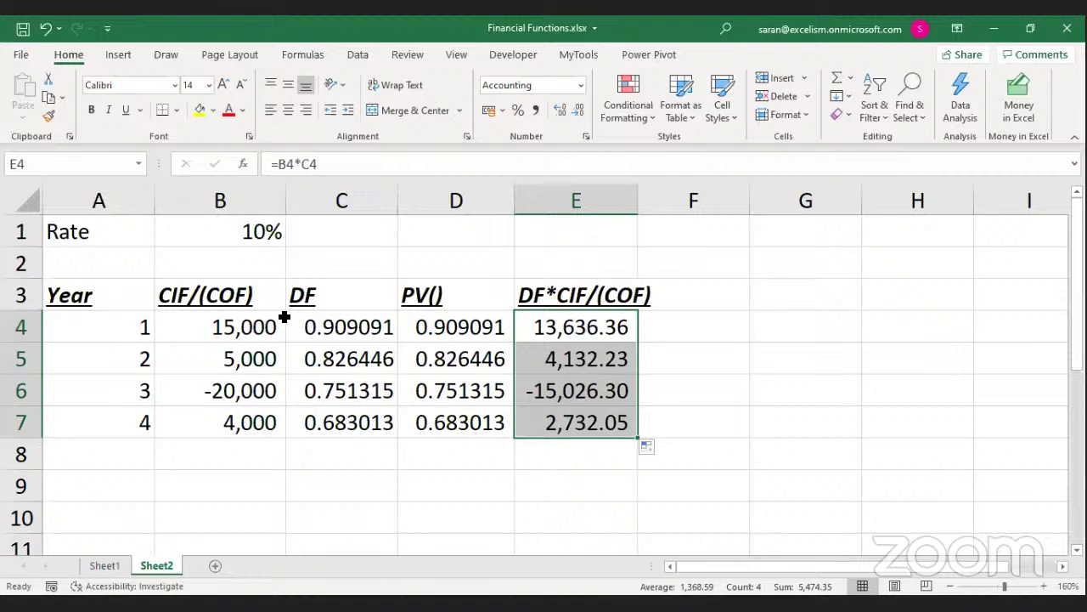
left_click(241, 323)
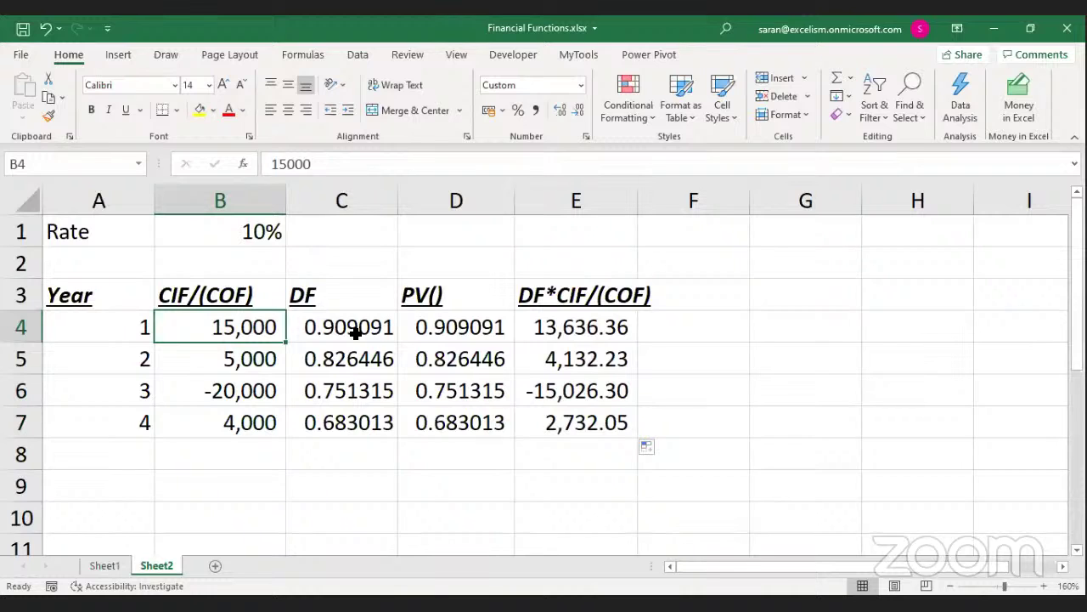
key("Down")
left_click(259, 226)
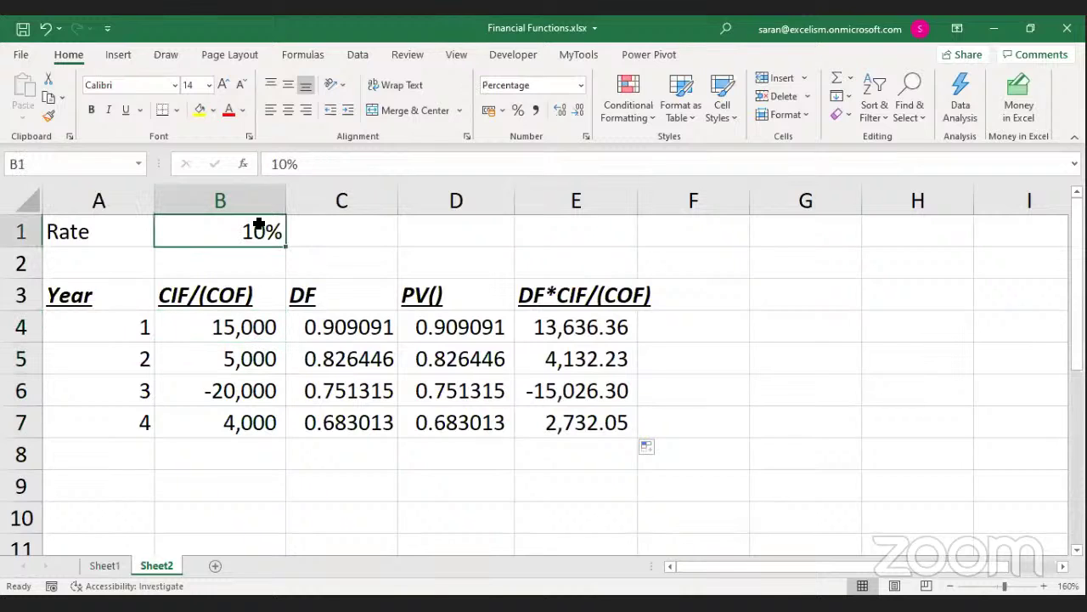
left_click(252, 377)
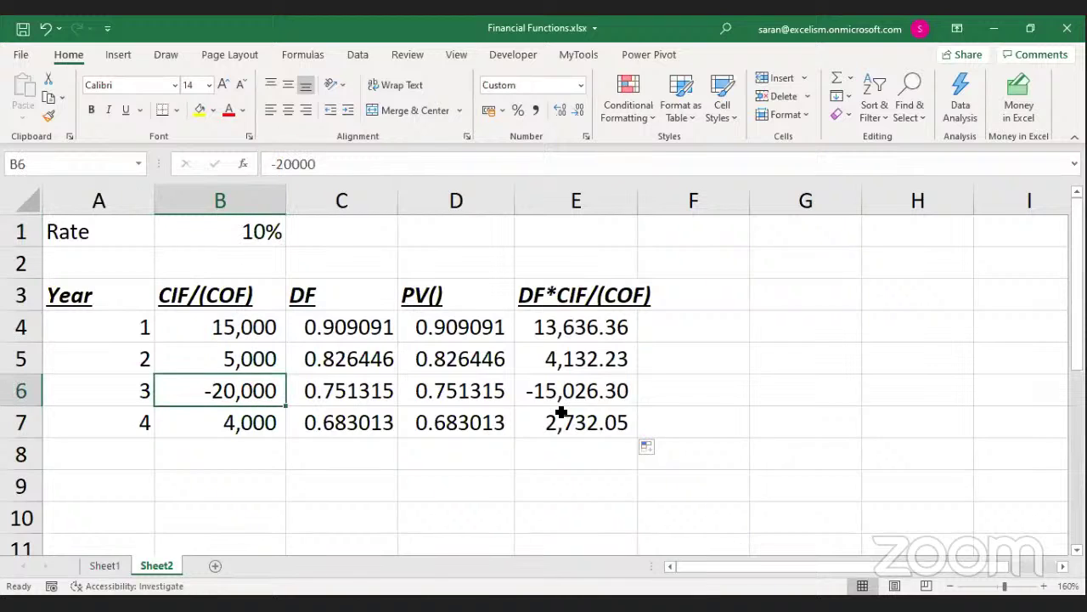
Show the discounted cash flows in E4:E7 without decimals and total them in E8 with =SUM(E4:E7)
left_click_drag(589, 328, 565, 409)
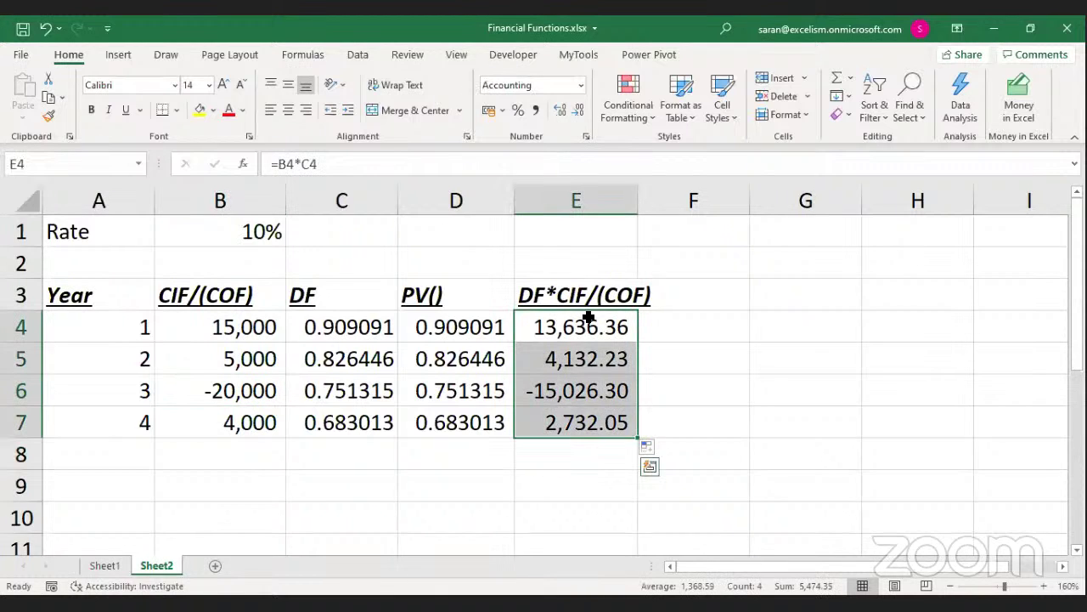
double_click(579, 114)
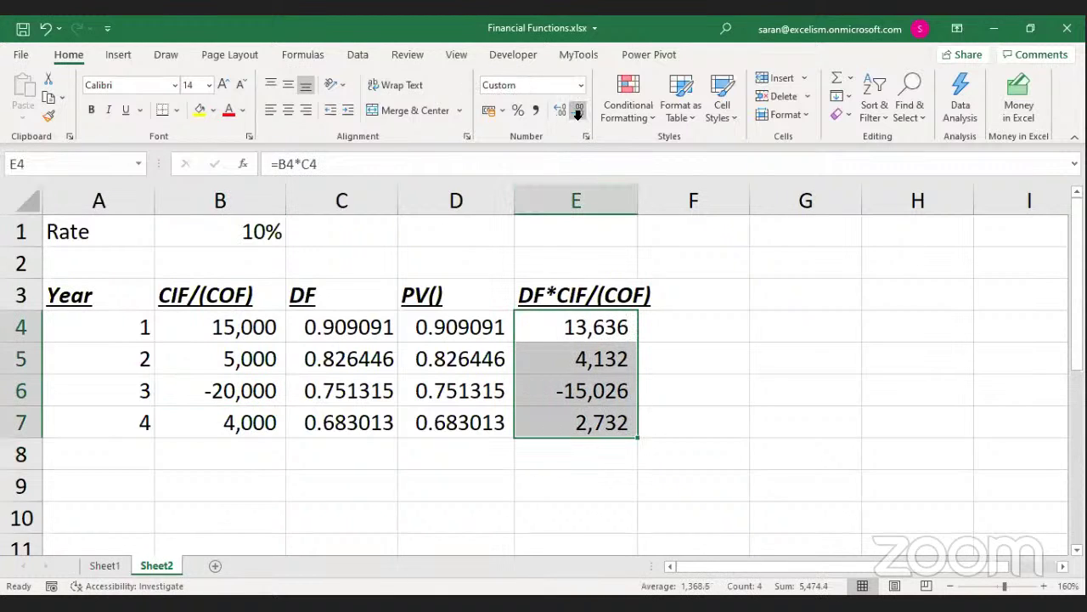
left_click(585, 445)
key("alt+equal")
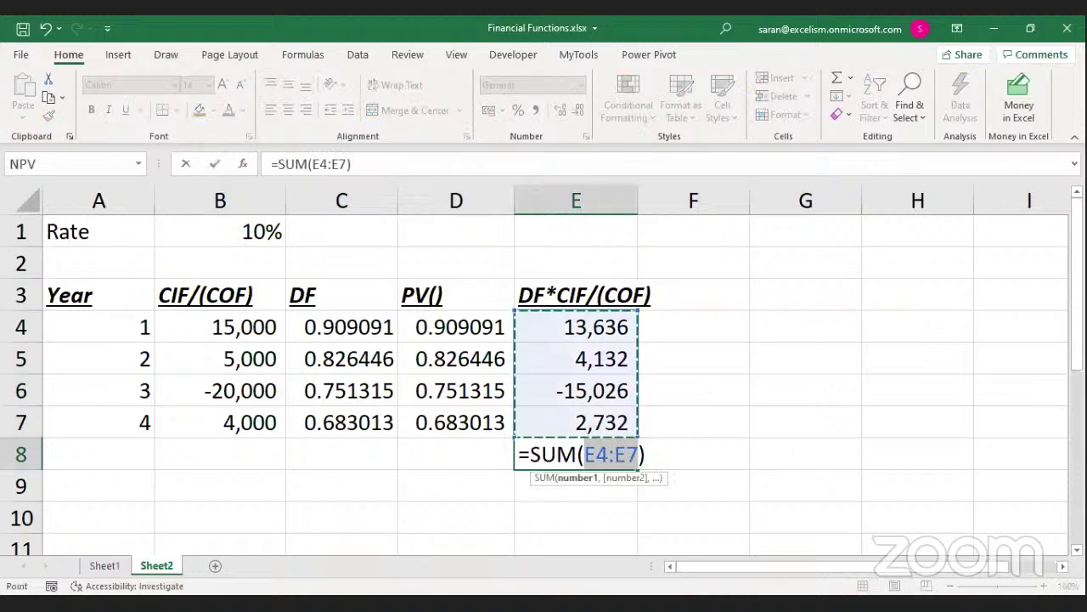
key("Return")
Label the total with "NPV" in D8 and make D8:E8 bold
left_click(456, 454)
type("NPV")
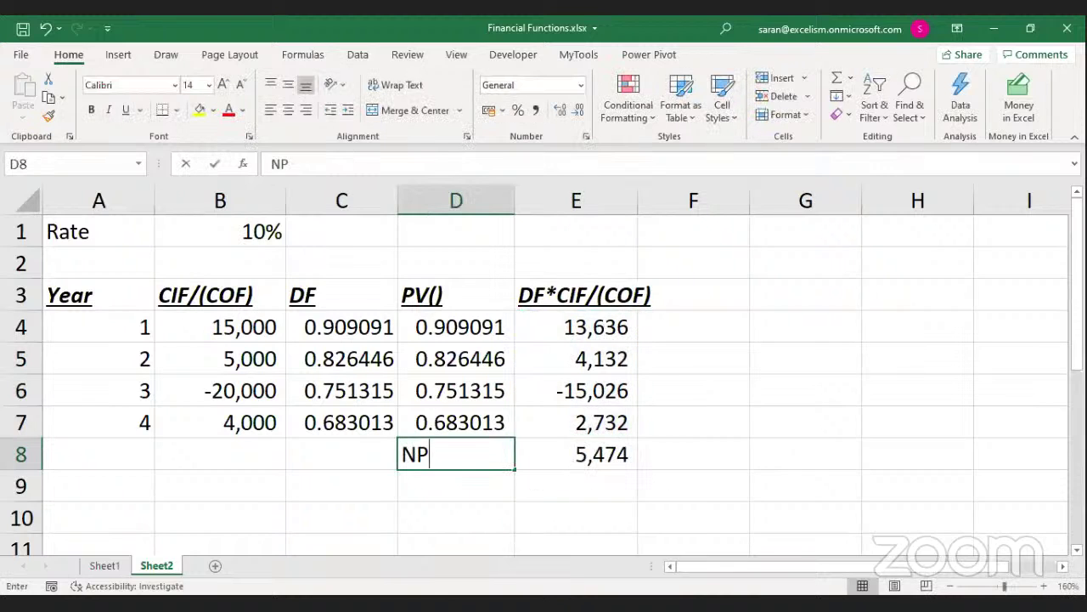
key("Return")
key("Up")
key("shift+Right")
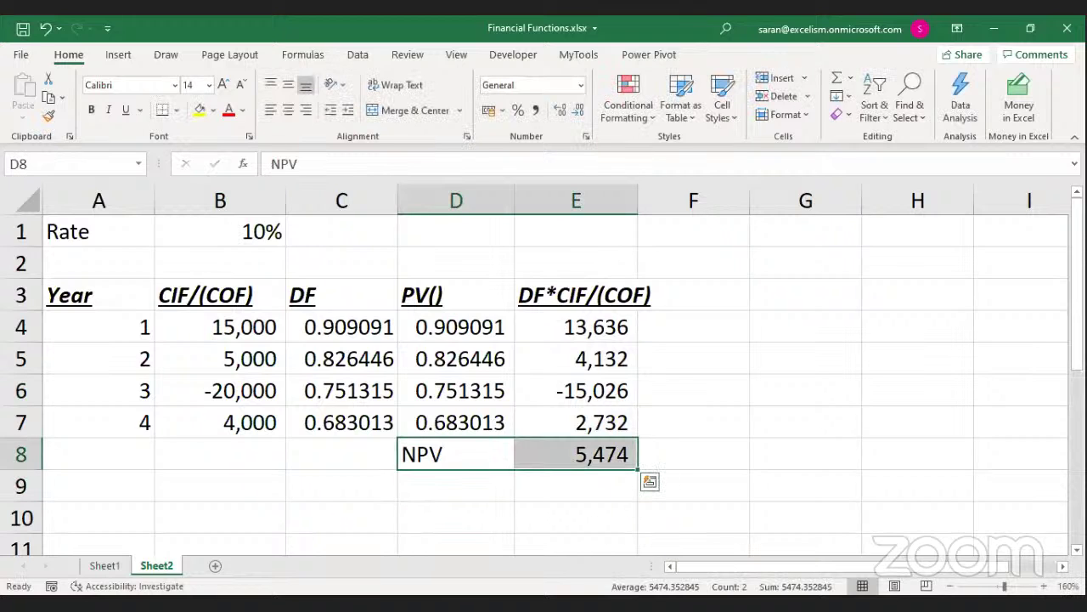
key("ctrl+b")
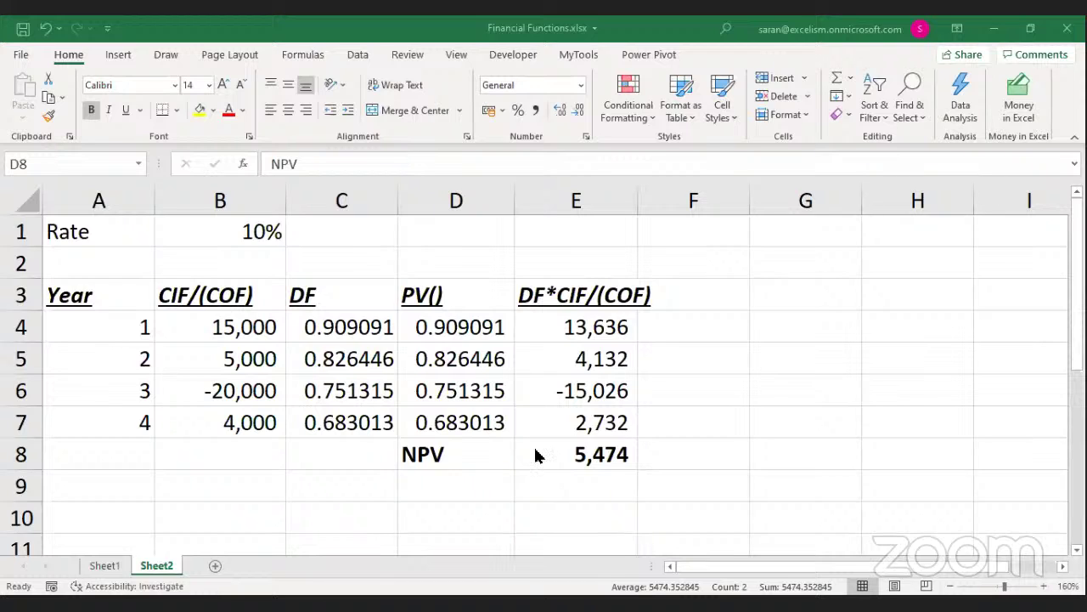
Enter a second "NPV" label in D9, leaving E9 beside it empty
left_click(441, 468)
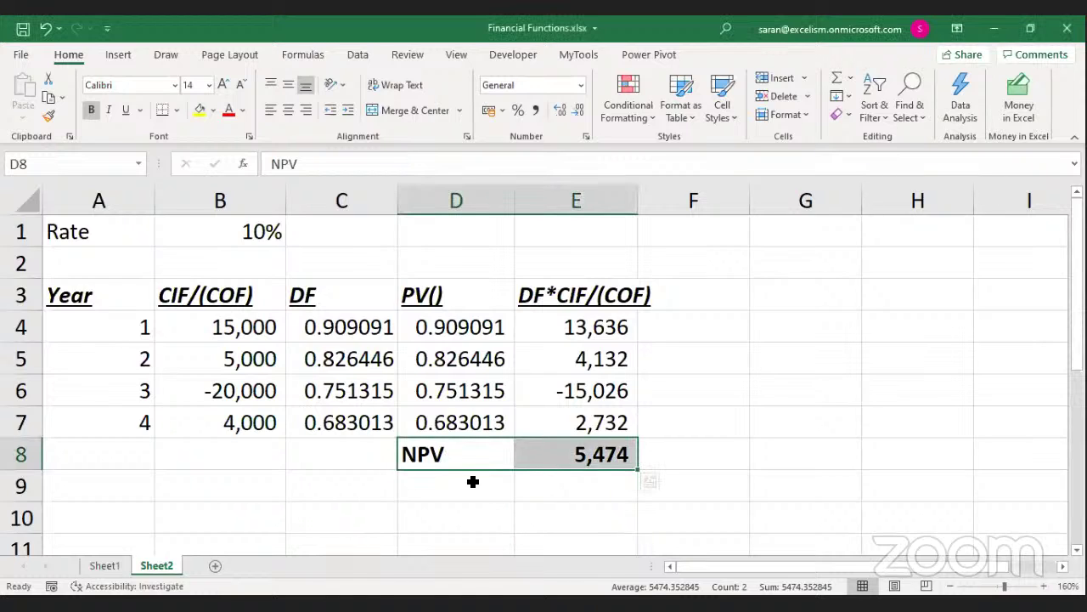
left_click(473, 481)
key("Down")
key("Down")
key("Down")
key("Up")
key("Up")
key("Up")
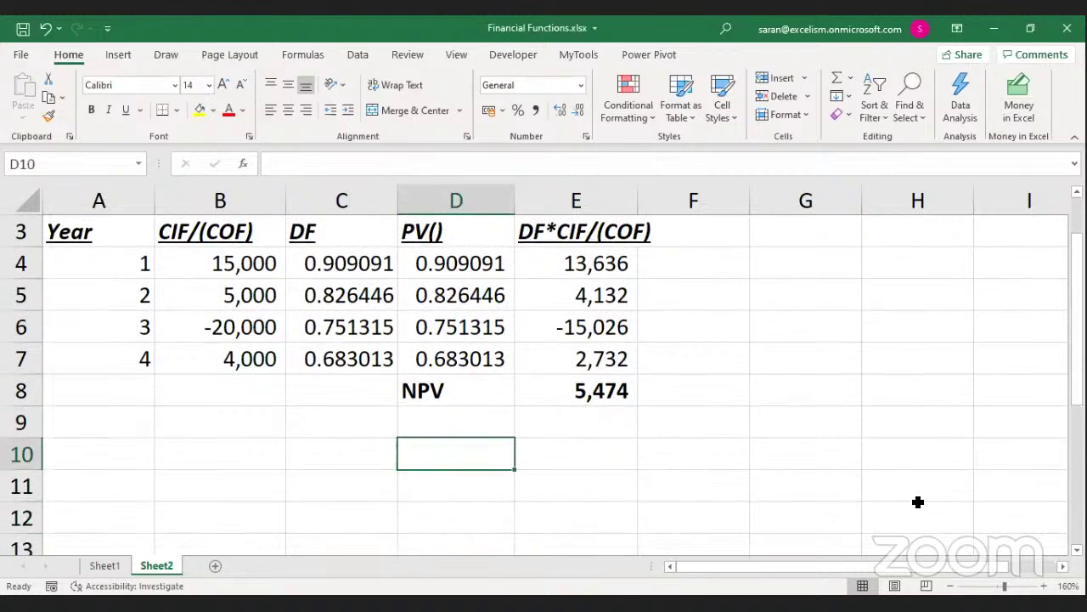
type("NOV")
key("BackSpace")
key("BackSpace")
type("PV")
key("Tab")
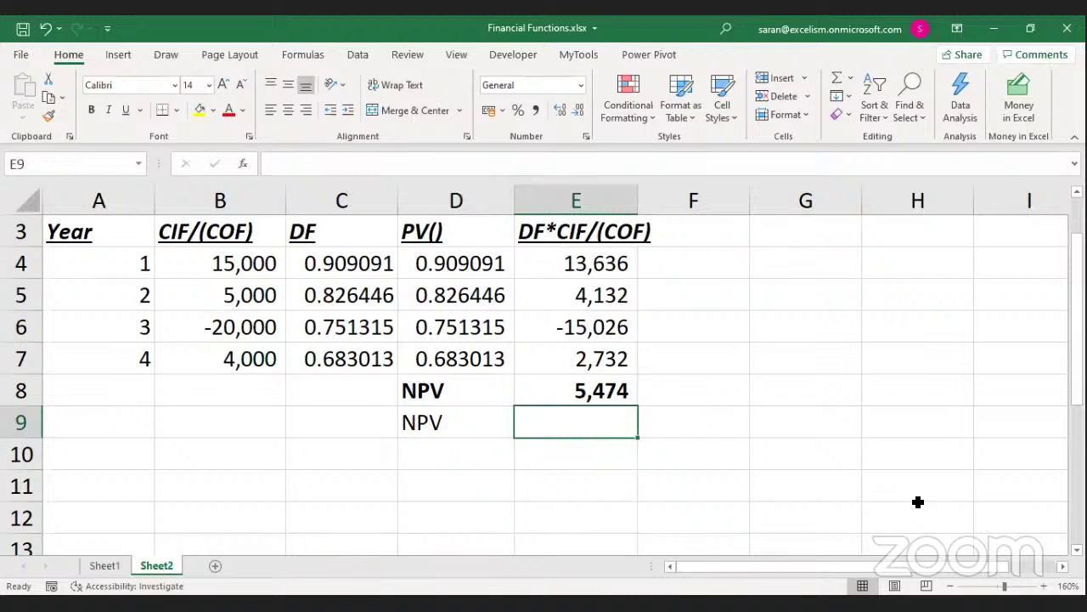
type("=")
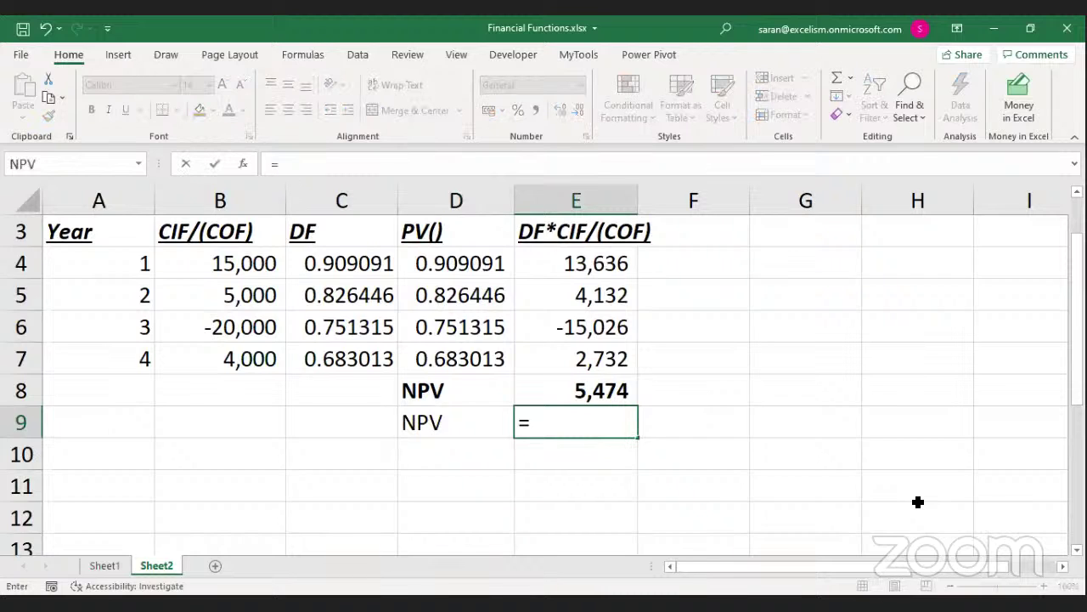
key("Escape")
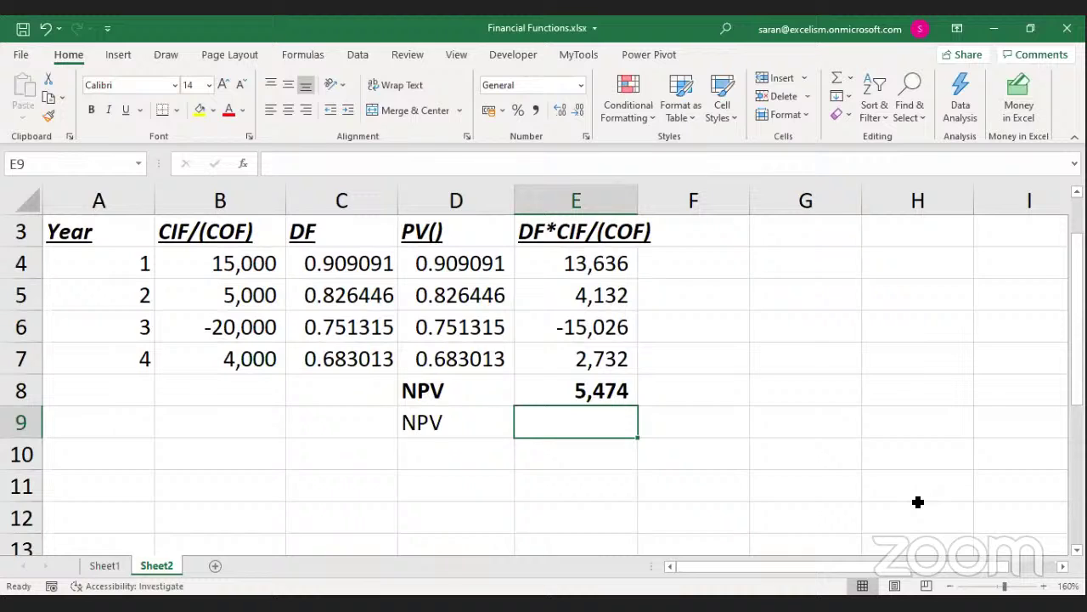
On Sheet1, enter "Rate, CIF/(COF)" in B2 as the inputs of NPV()
key("ctrl+Page_Up")
key("Up")
key("Up")
key("Up")
key("Up")
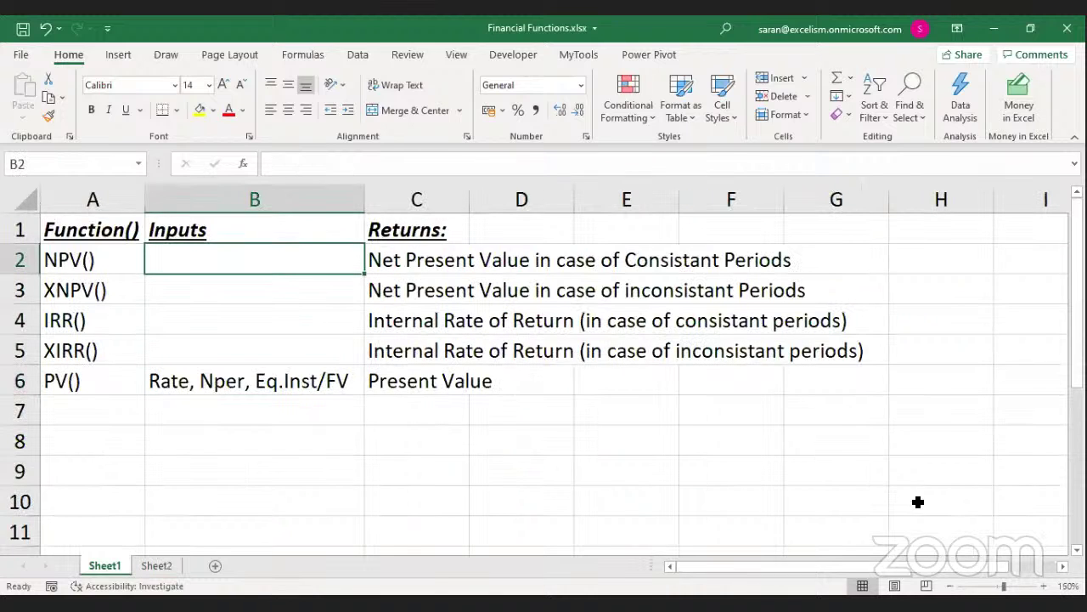
type("Rate, ")
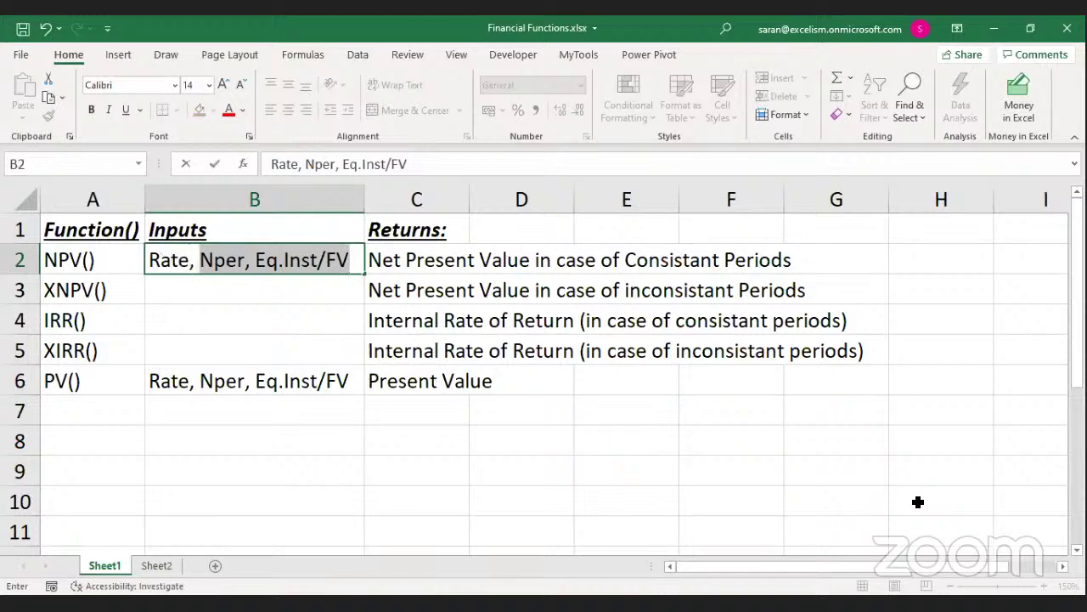
type("CIF/(COF)")
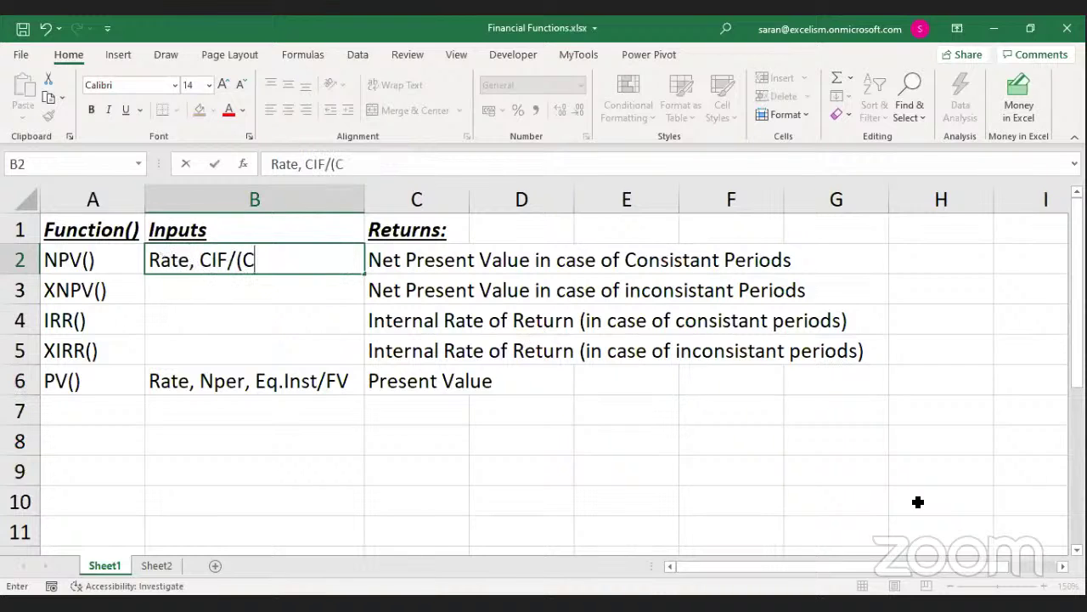
key("Return")
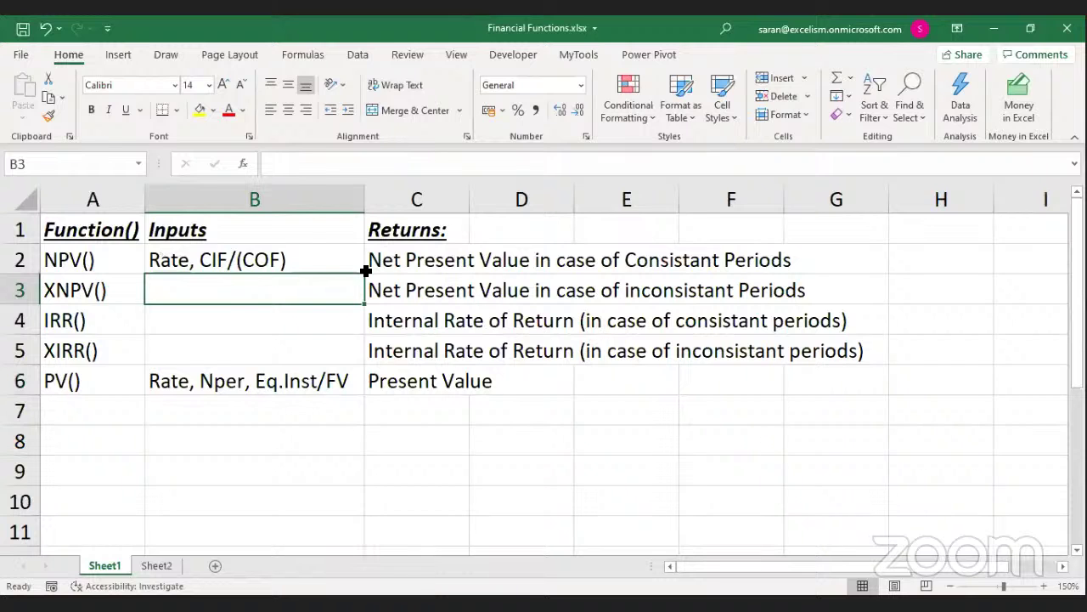
On Sheet2, calculate the net present value in E9 with =NPV(B1,B4:B7)
key("ctrl+Page_Down")
type("=")
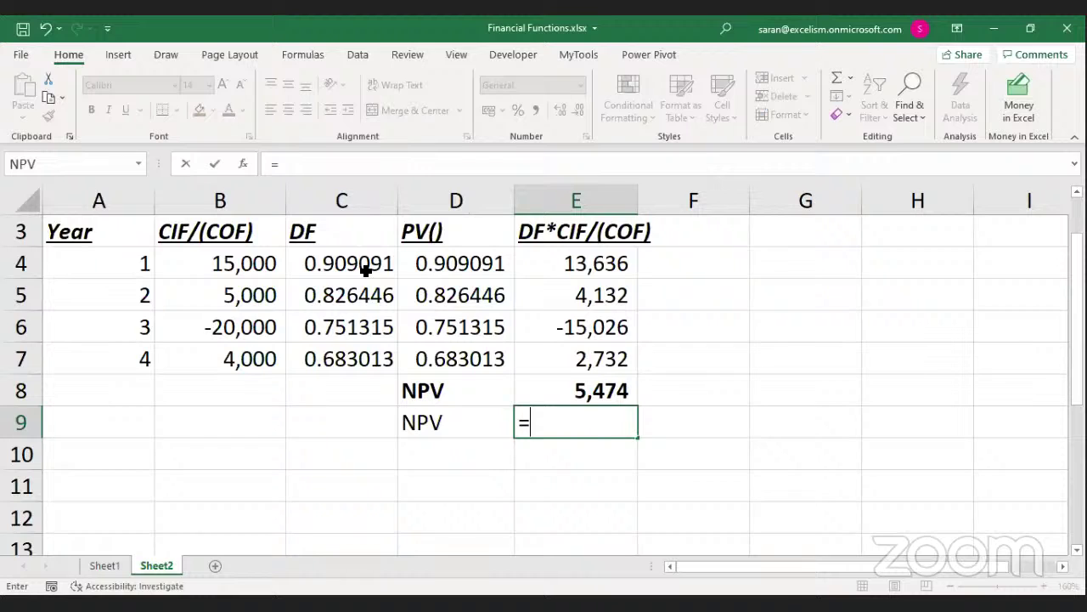
type("NPV(")
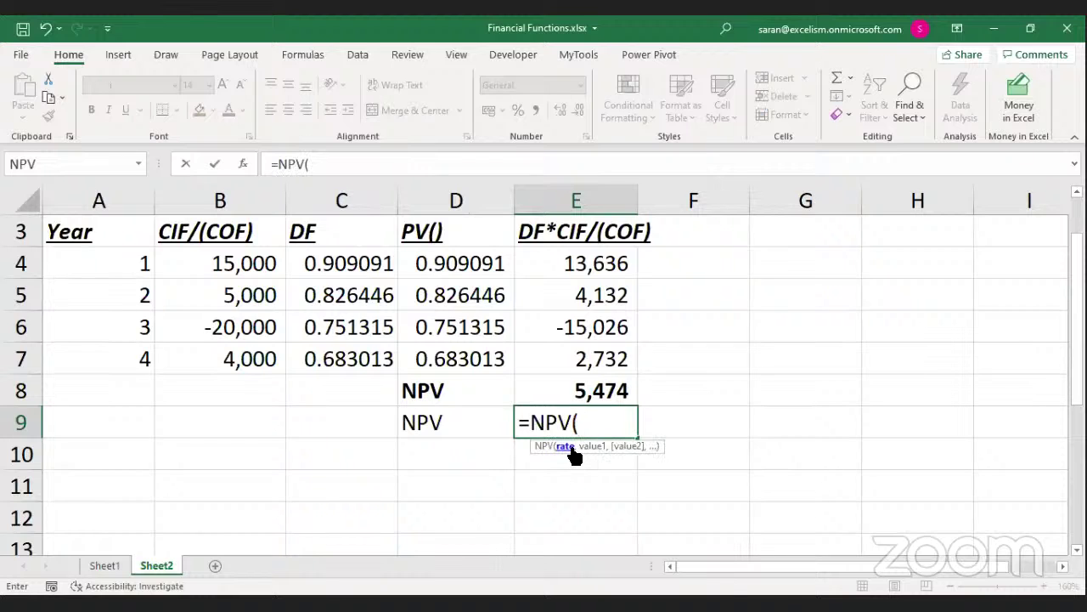
left_click(192, 232)
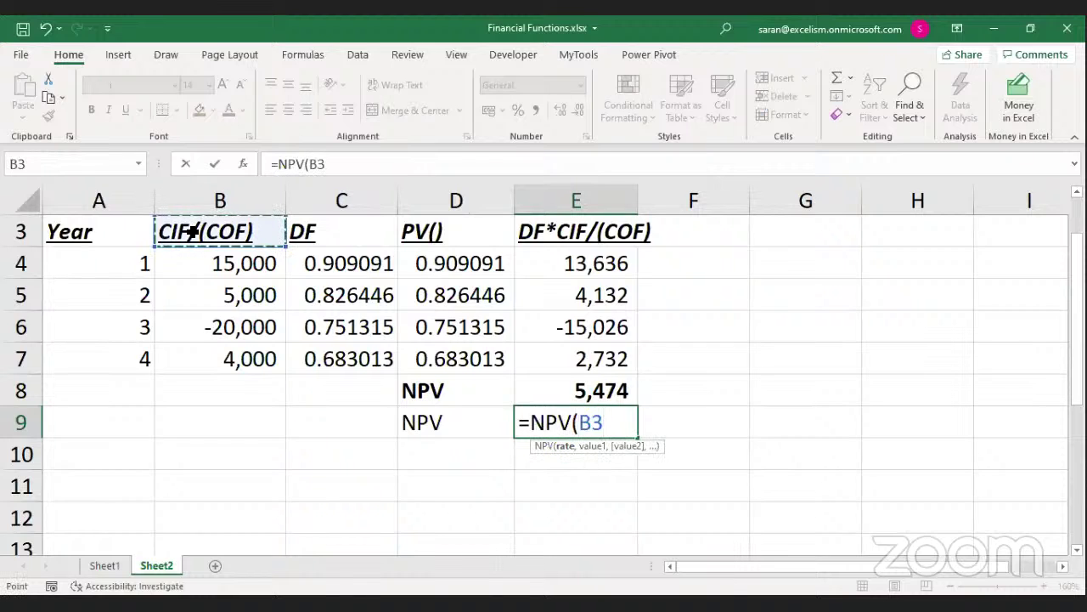
key("Up")
key("Up")
type(",")
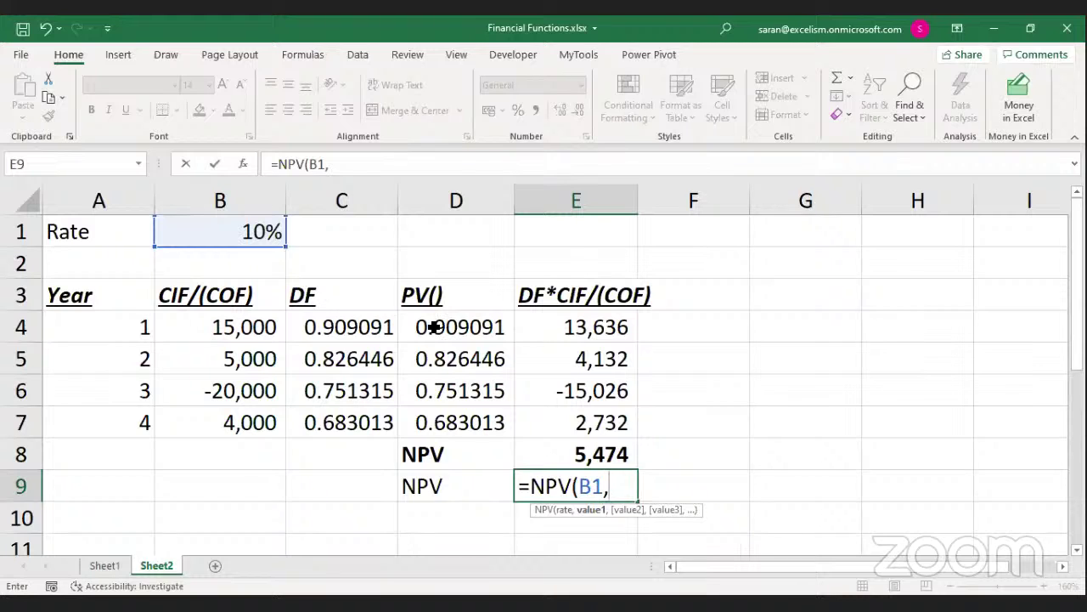
left_click_drag(206, 328, 235, 430)
type(")")
key("Return")
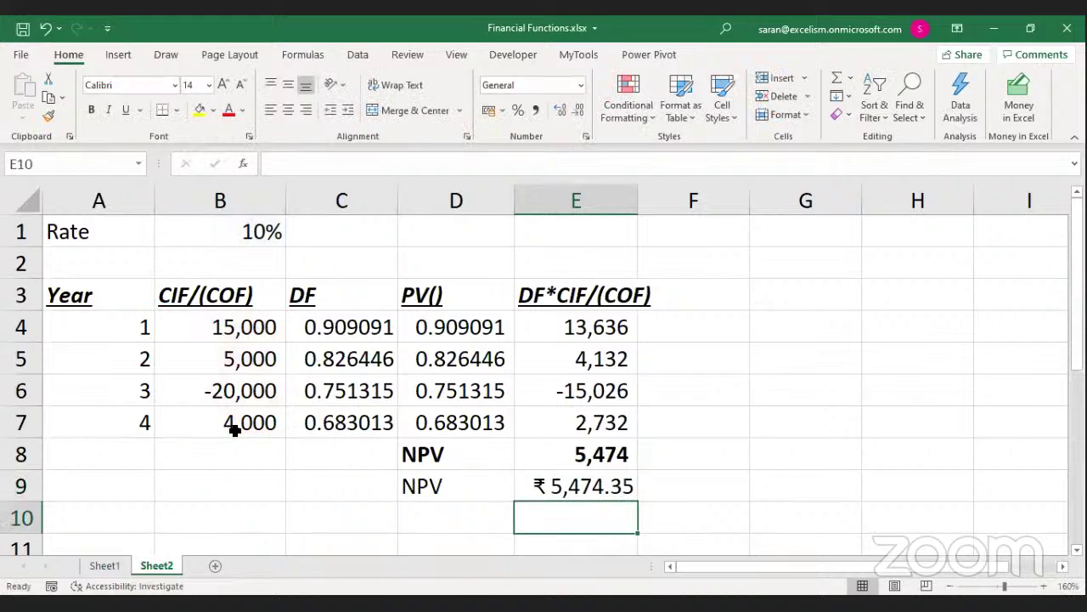
Show the NPV() result in E9 without decimals and make it bold and italic
key("Up")
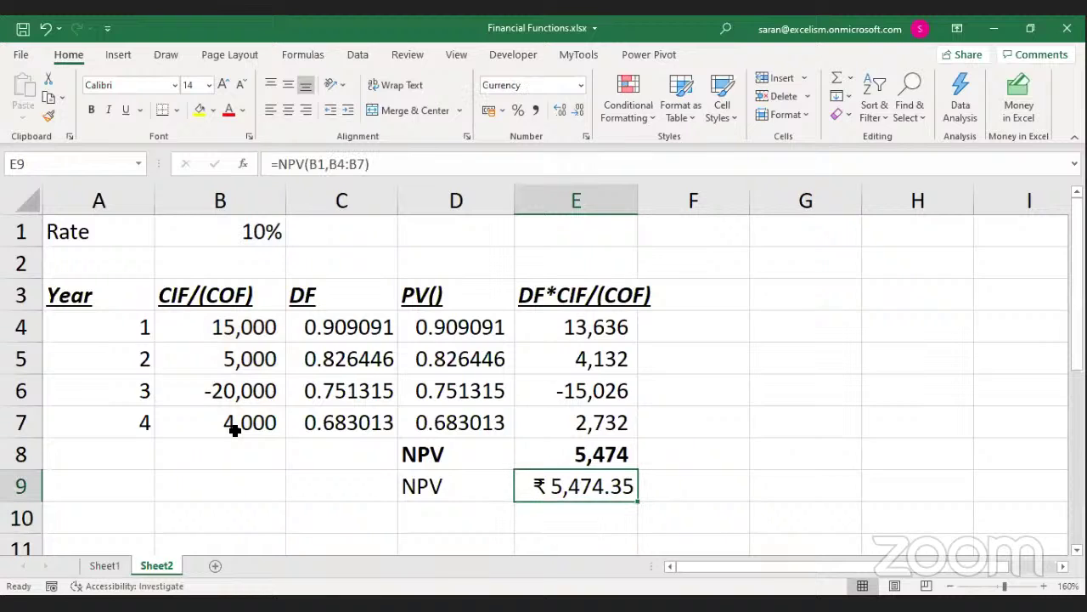
left_click(578, 111)
left_click(578, 111)
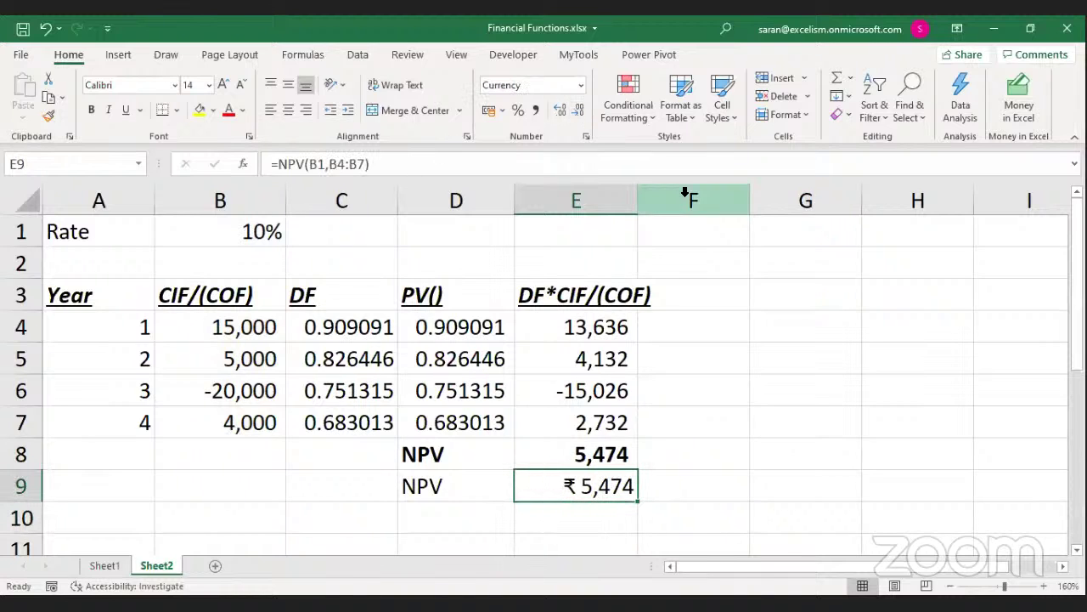
key("ctrl+b")
key("ctrl+i")
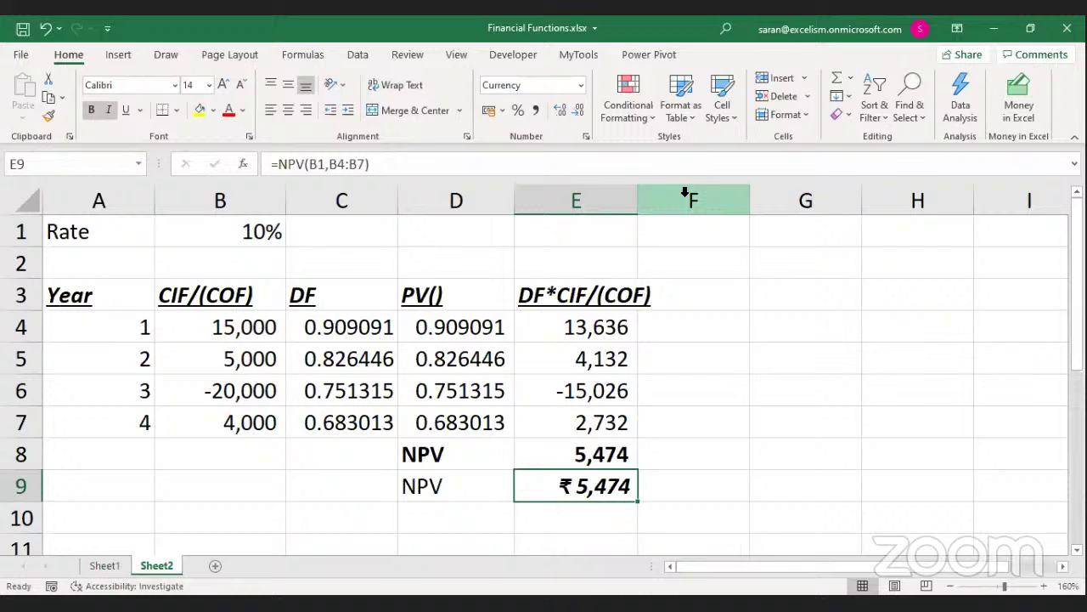
Apply E9's formatting to the total in E8, keeping its SUM formula, and make the label in D9 bold and italic
key("ctrl+c")
key("Up")
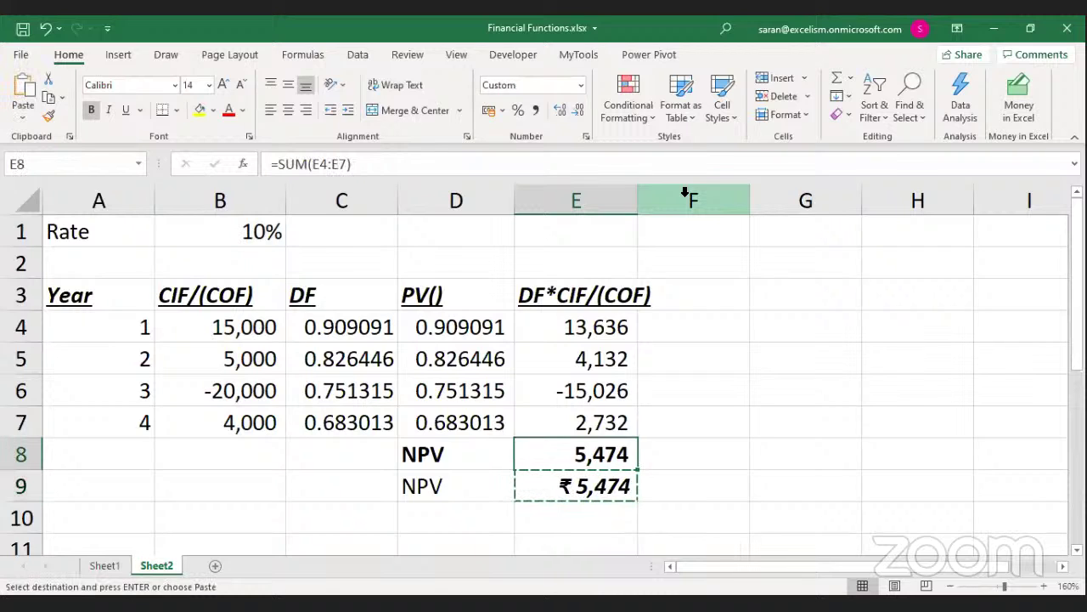
key("Return")
key("Down")
key("Left")
key("ctrl+b")
key("ctrl+i")
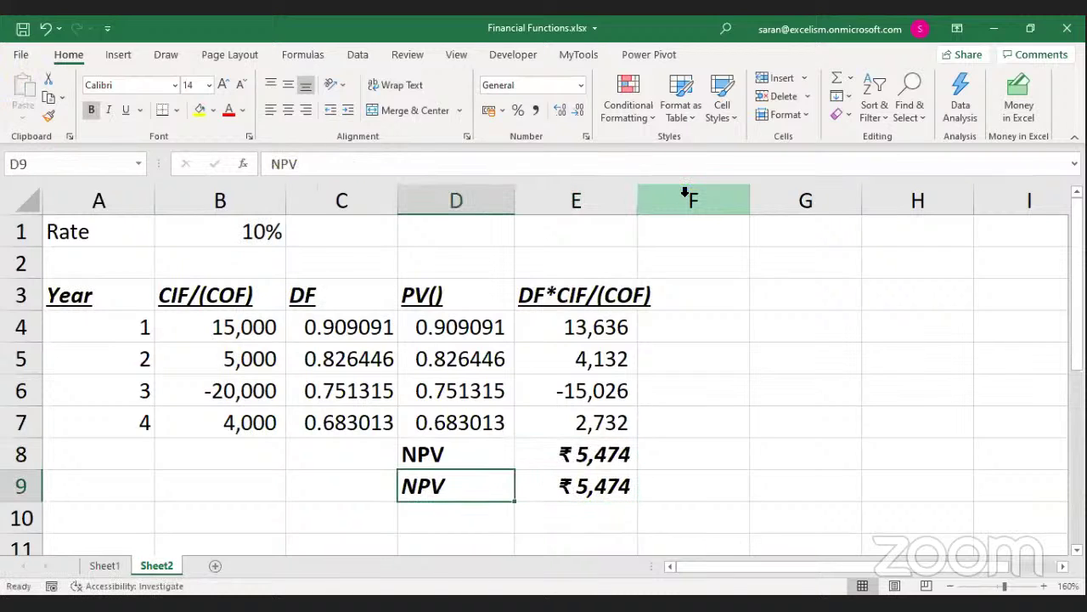
Extend the labels to "NPV - M" in D8 and "NPV - F" in D9
key("Up")
key("F2")
type("- M")
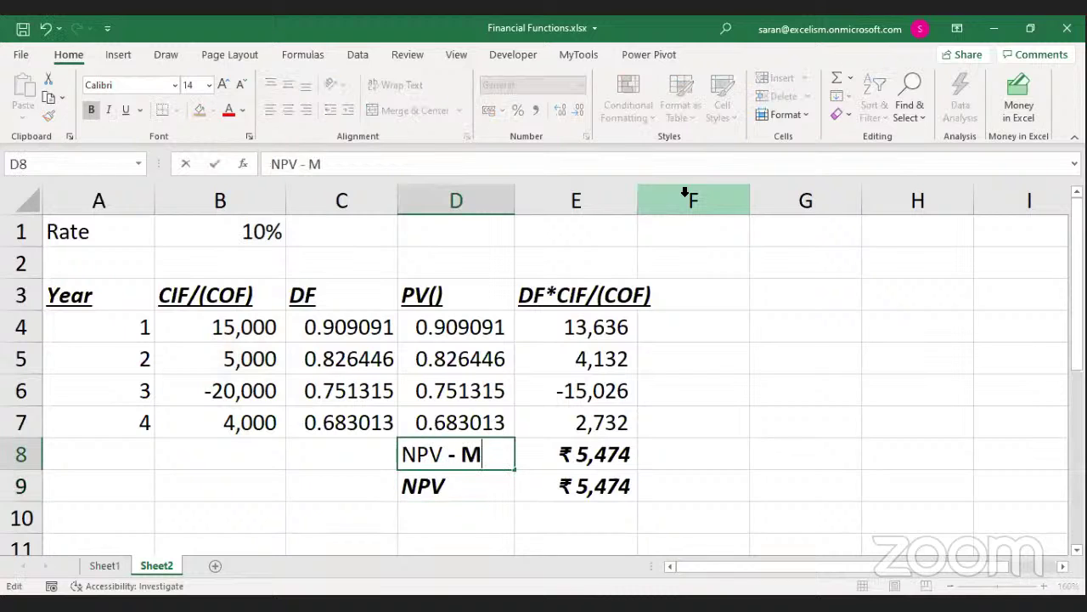
key("Return")
type("- F")
key("Return")
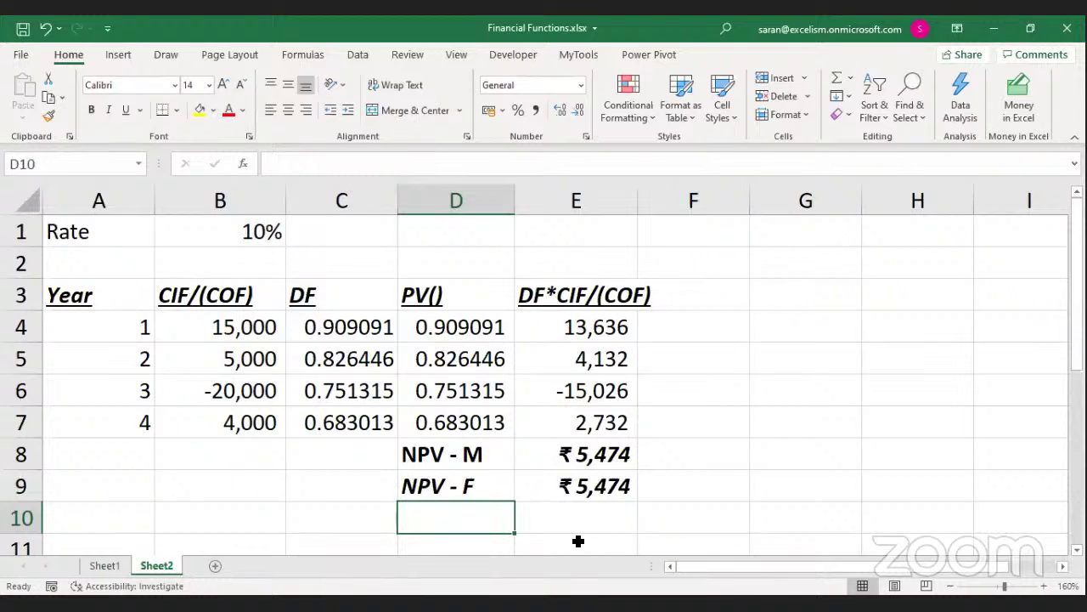
left_click(491, 338)
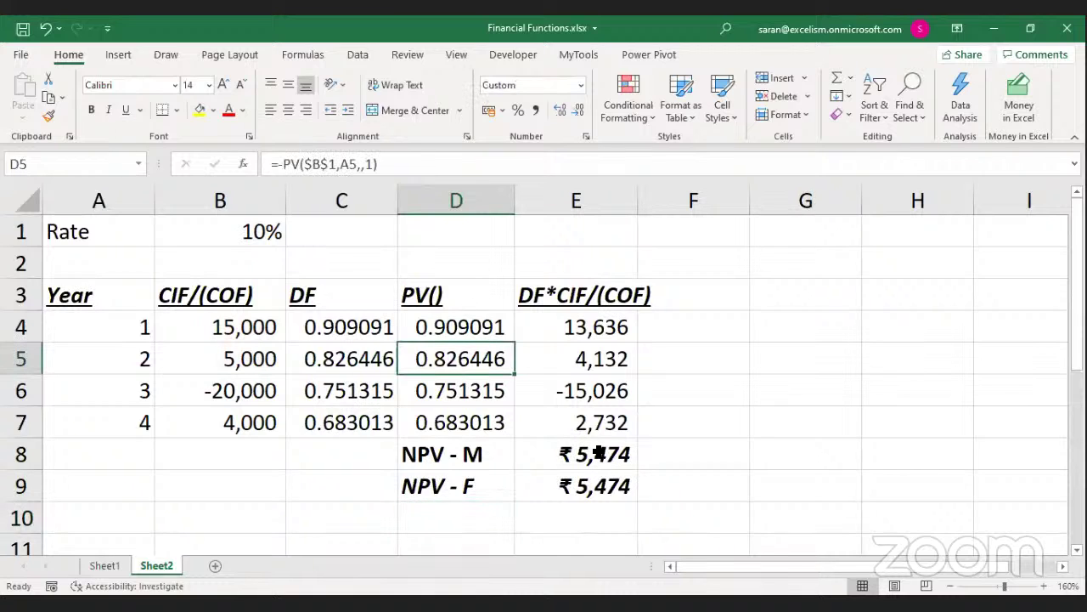
left_click(525, 440)
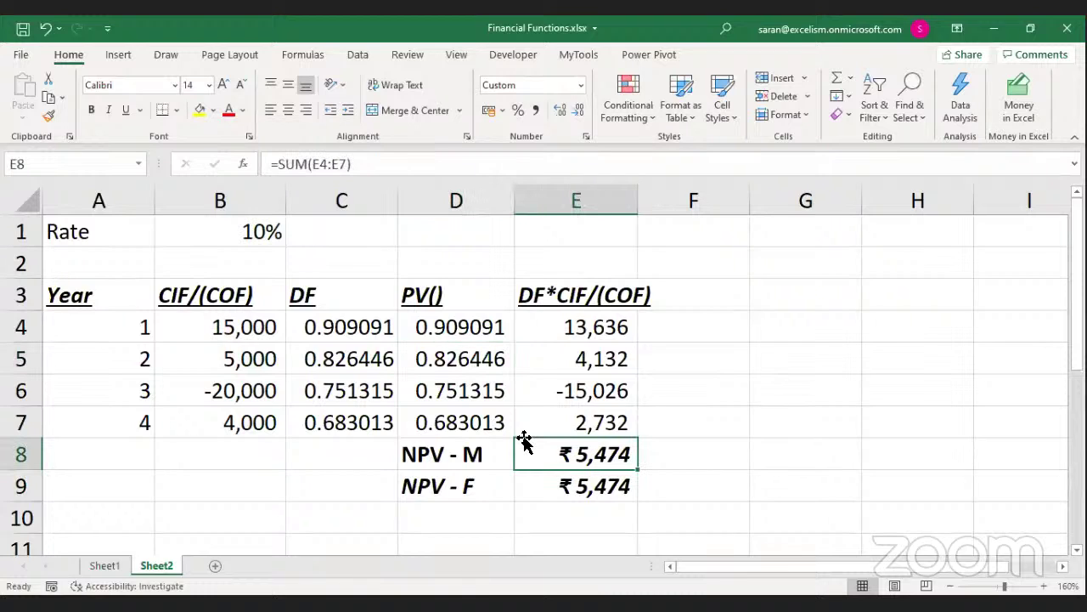
key("Down")
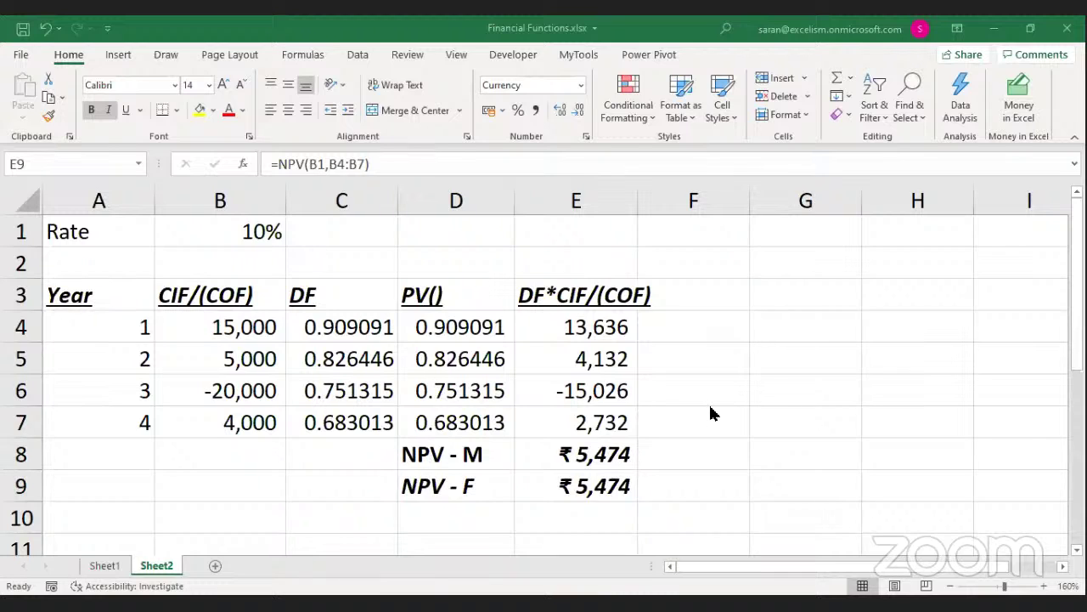
Display the discounted cash-flow formulas beside E4:E7 by entering =FORMULATEXT(E4) in F4 and copying it to F5:F7
left_click(693, 326)
type("=")
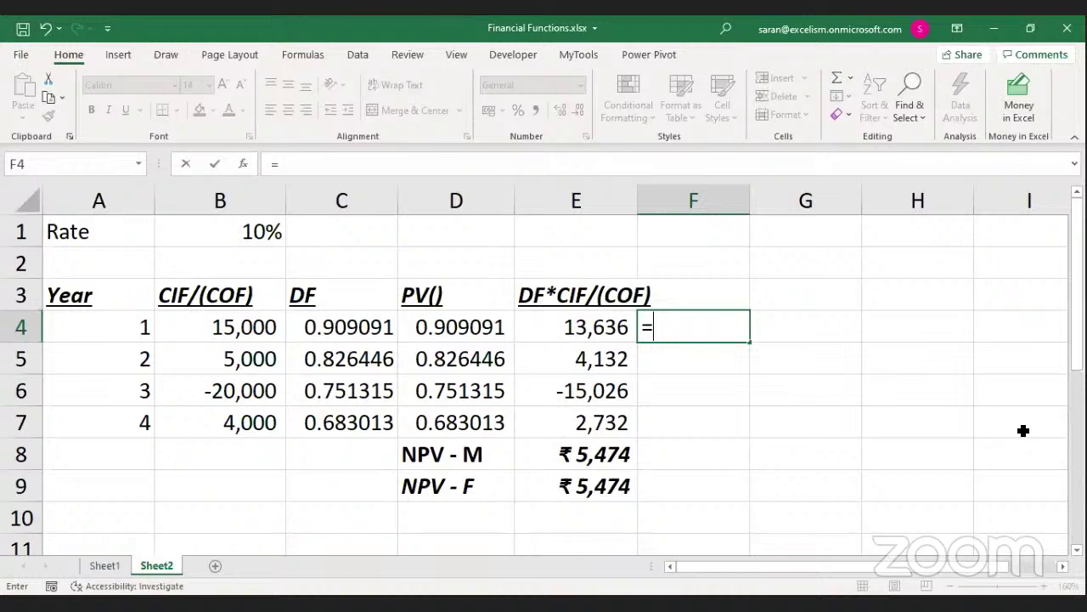
type("FORMULATEXT(E4)")
key("ctrl+Return")
key("ctrl+c")
key("Down")
key("shift+Down")
key("shift+Down")
key("Return")
key("ctrl+Down")
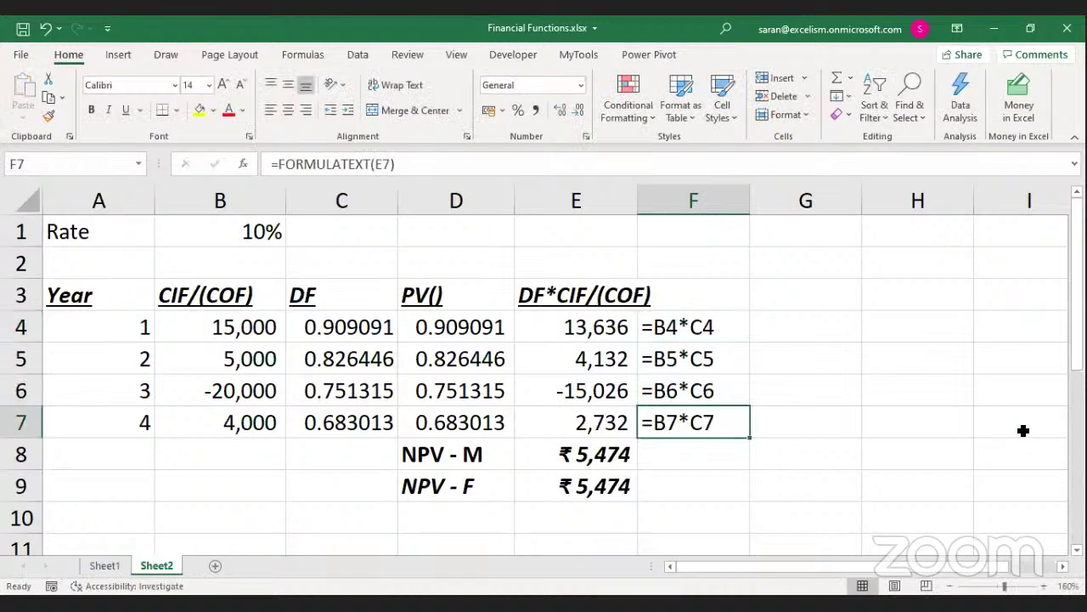
Copy the FORMULATEXT formula from F7 to F8:F9 for the two NPV results
key("ctrl+c")
key("Down")
key("Down")
key("Up")
key("shift+Down")
key("Return")
Display the discount factor formula of C4 in H3 with =FORMULATEXT(C4)
key("Up")
key("Up")
key("Right")
key("Right")
key("Up")
key("Up")
key("Left")
key("Right")
type("=f")
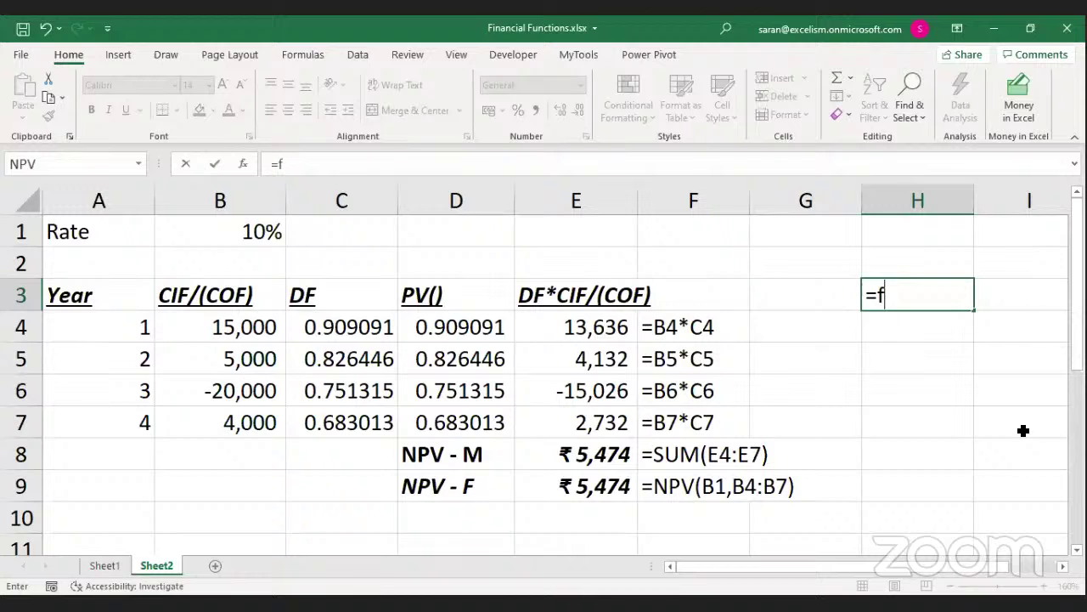
type("ORMULATEXT(")
key("Left")
key("Left")
key("Left")
key("Left")
key("Left")
key("Down")
key("Return")
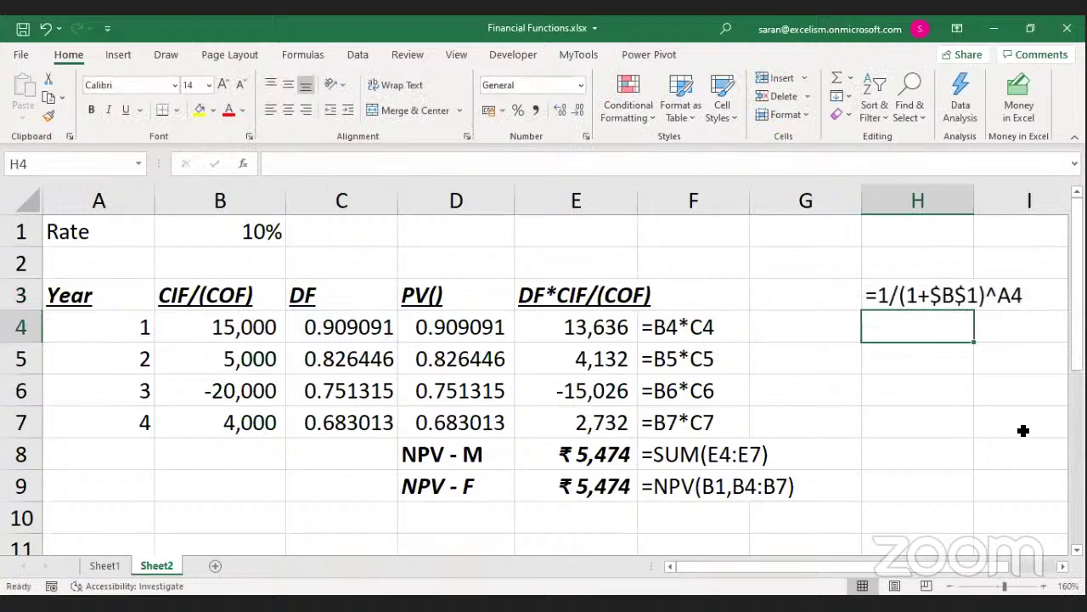
Display the PV() formula of D4 in H4 with =FORMULATEXT(D4)
type("=fo")
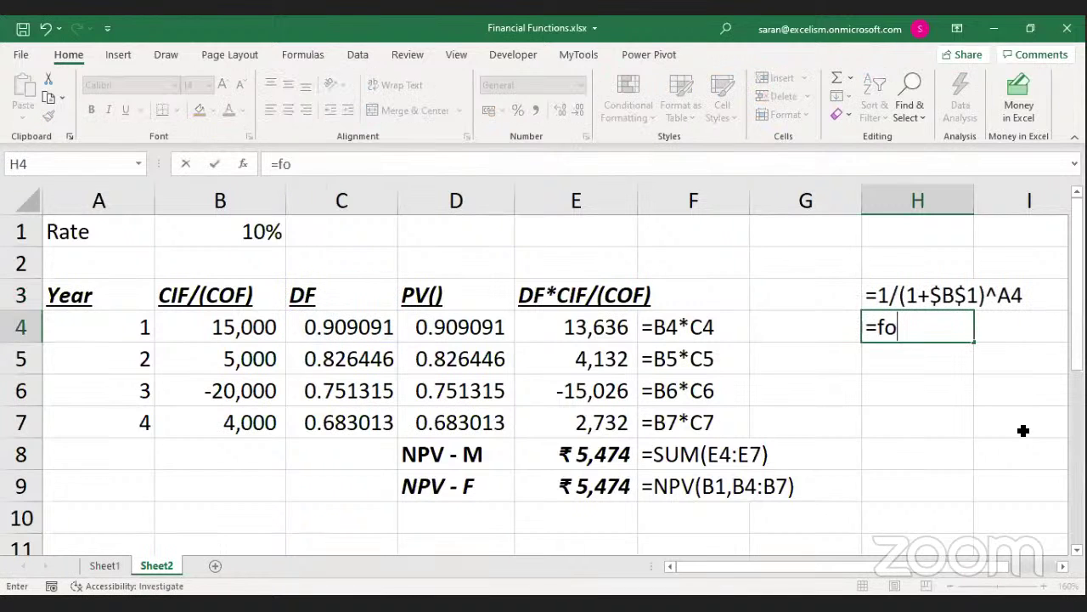
type("RMULATEXT(")
key("Left")
key("Left")
key("Left")
key("Left")
key("Return")
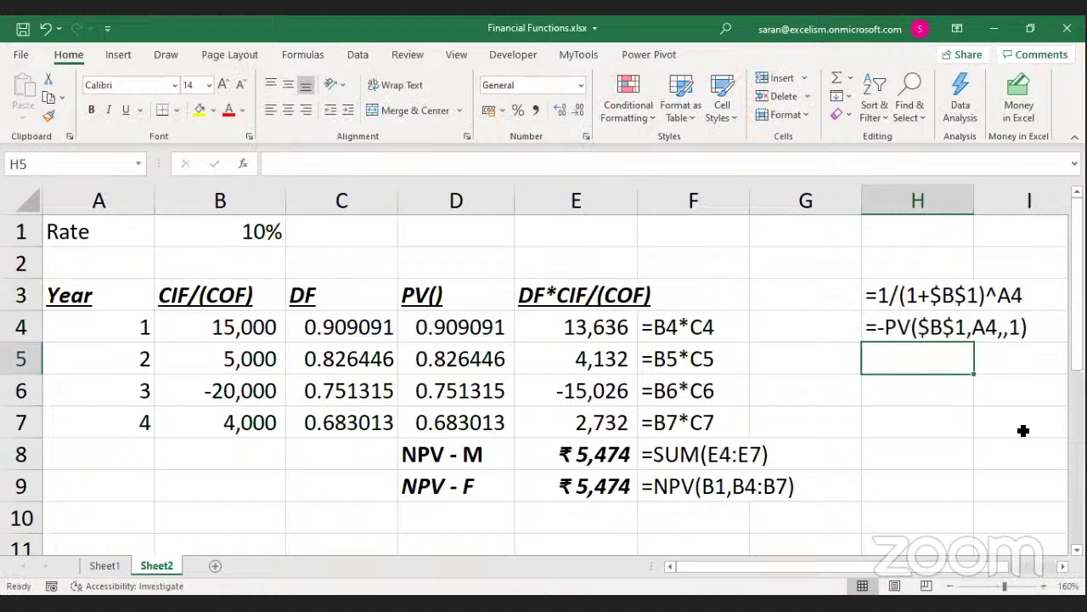
Display the discounted cash-flow formula of E4 in H5 with =FORMULATEXT(E4)
type("=fo")
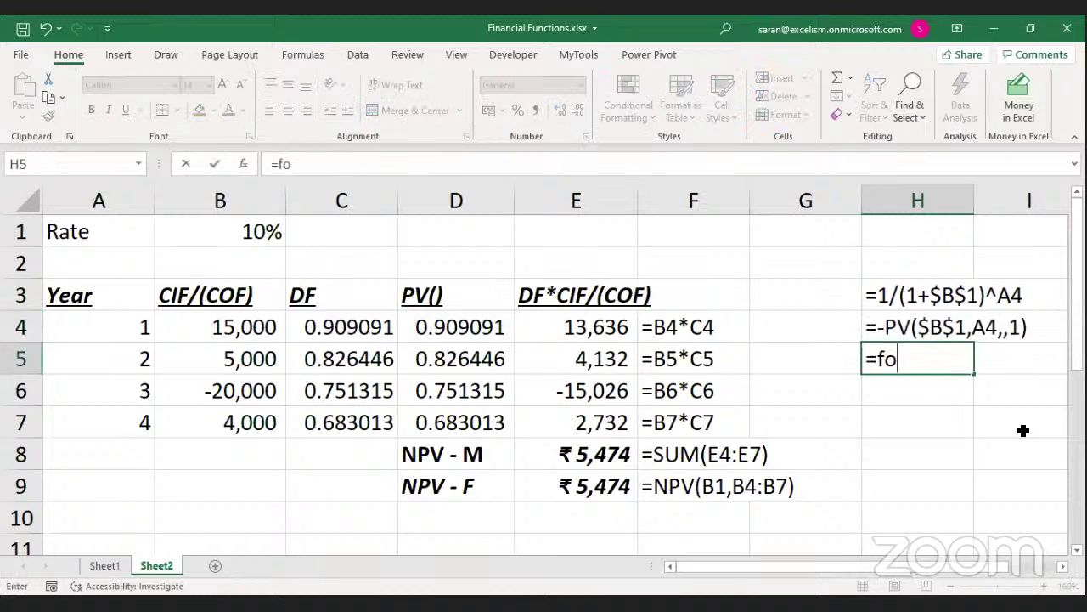
type("RMULATEXT(")
key("Left")
key("Left")
key("Left")
key("Up")
key("Return")
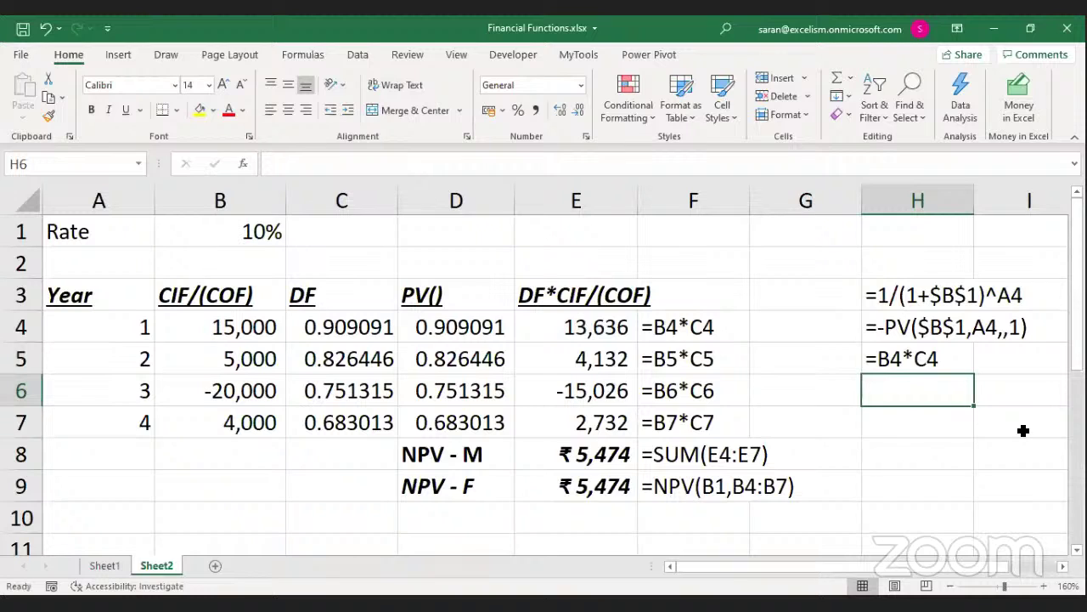
Display the manual NPV formula of E8 in H6 with =FORMULATEXT(E8)
type("=")
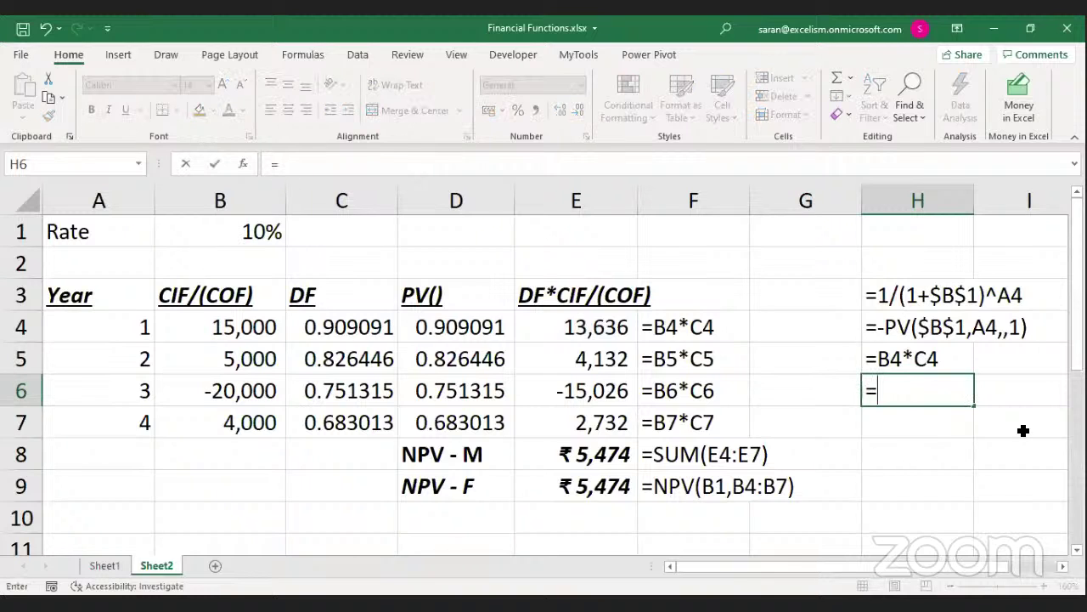
type("formulatext(")
key("Left")
key("Left")
key("Left")
key("Down")
key("Down")
key("Return")
Display the NPV() function formula of E9 in H7 with =FORMULATEXT(E9)
type("=f")
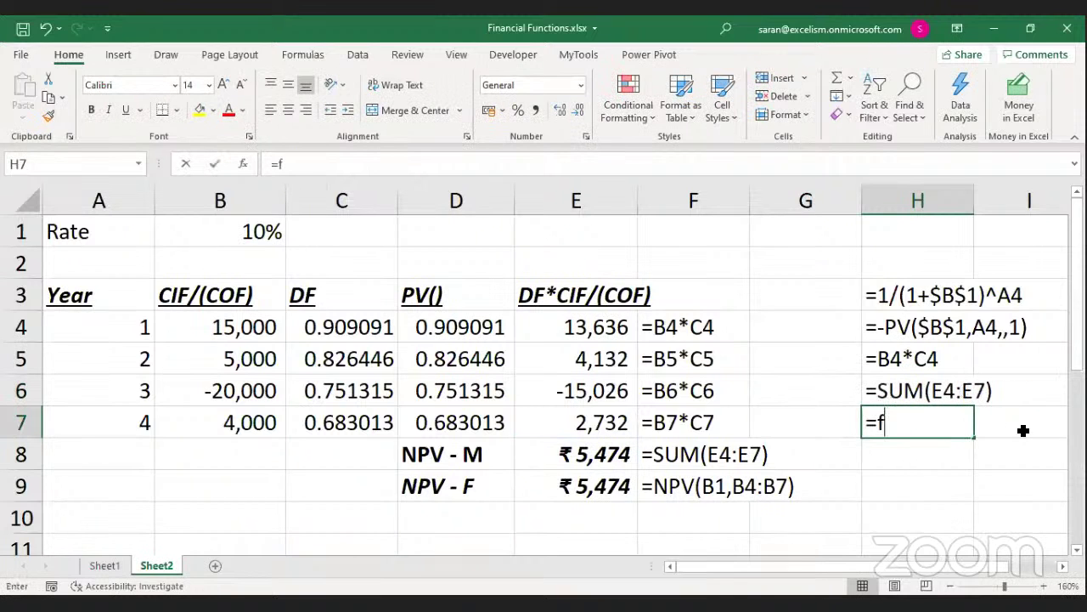
type("ormulatext(")
key("Left")
key("Left")
key("Left")
key("Down")
key("Down")
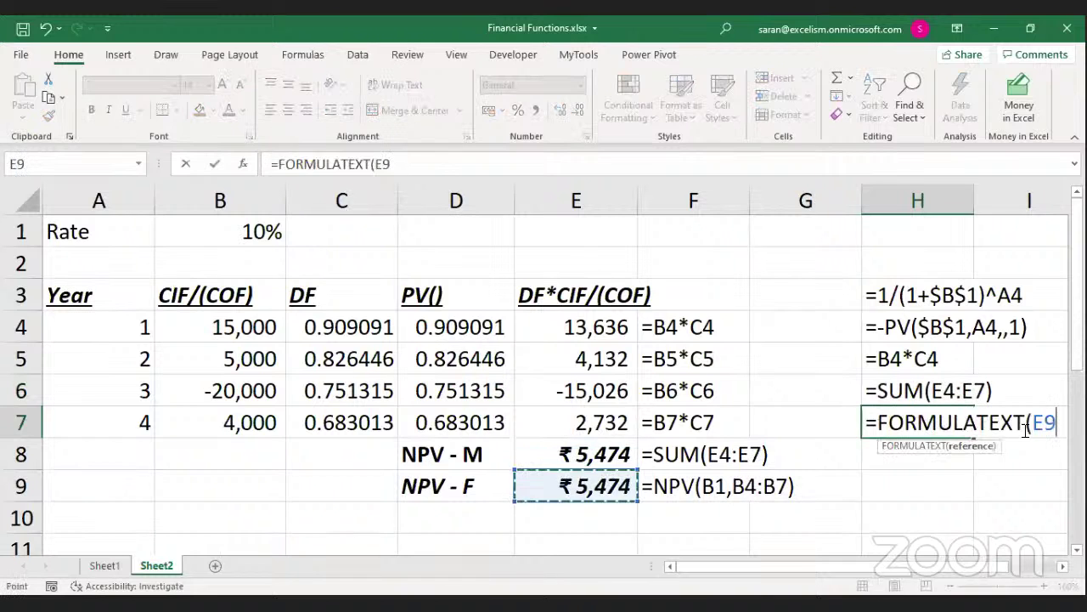
key("Return")
Review the list of displayed formulas in H3:H7 cell by cell
key("Up")
key("Up")
key("Up")
key("Up")
key("Up")
key("Up")
key("Down")
key("Down")
key("Down")
key("Down")
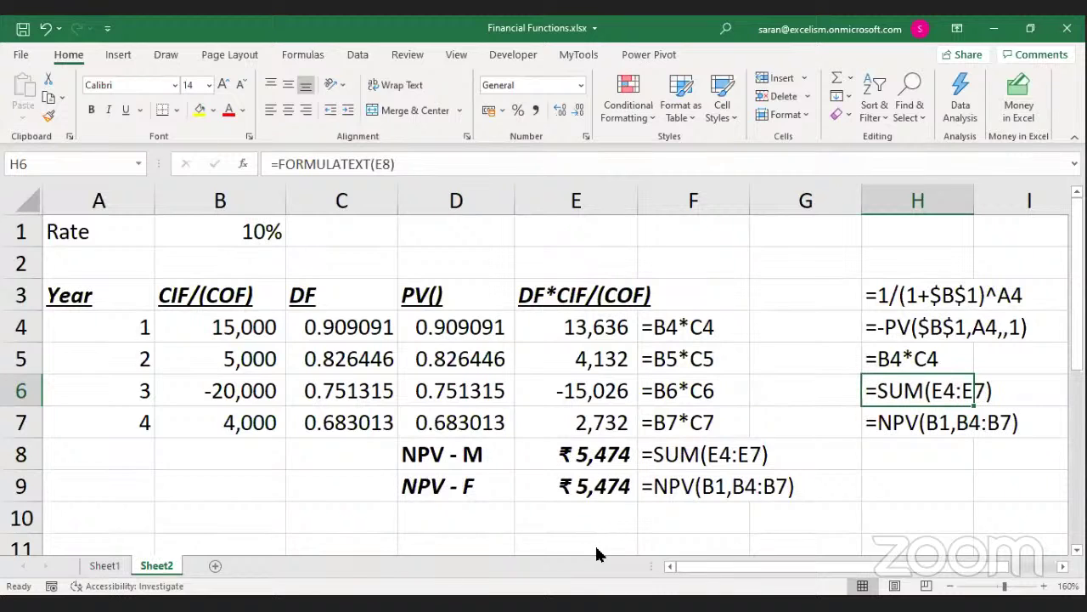
Examine the rate and cash-flow arguments of the NPV formula in E9, leaving the formula as it is
double_click(582, 487)
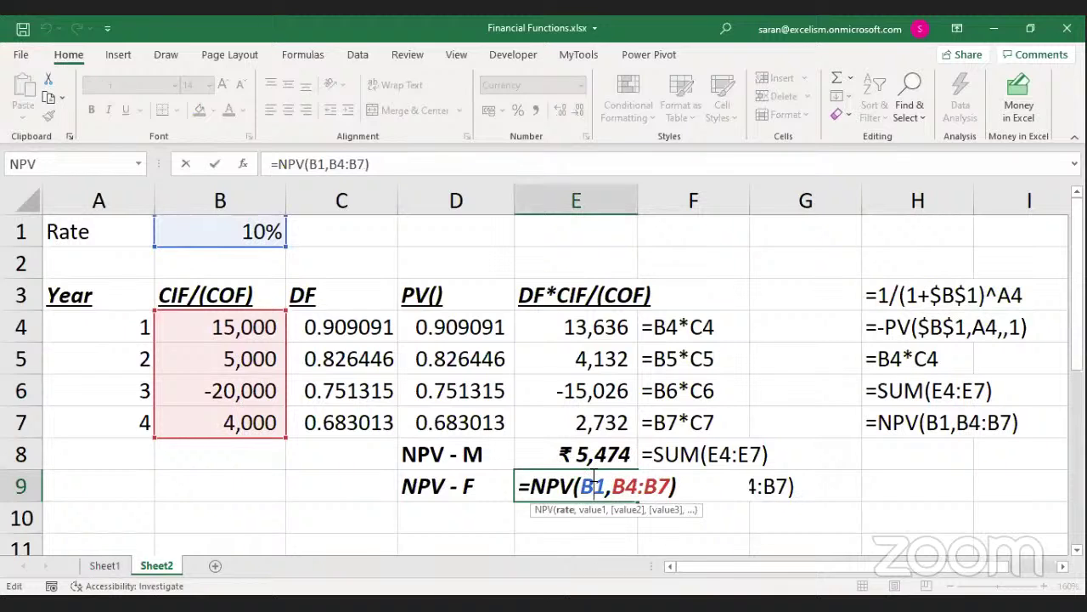
left_click(613, 486)
key("shift+Right")
key("shift+Right")
key("shift+Right")
key("shift+Right")
key("shift+Right")
left_click_drag(608, 486, 629, 486)
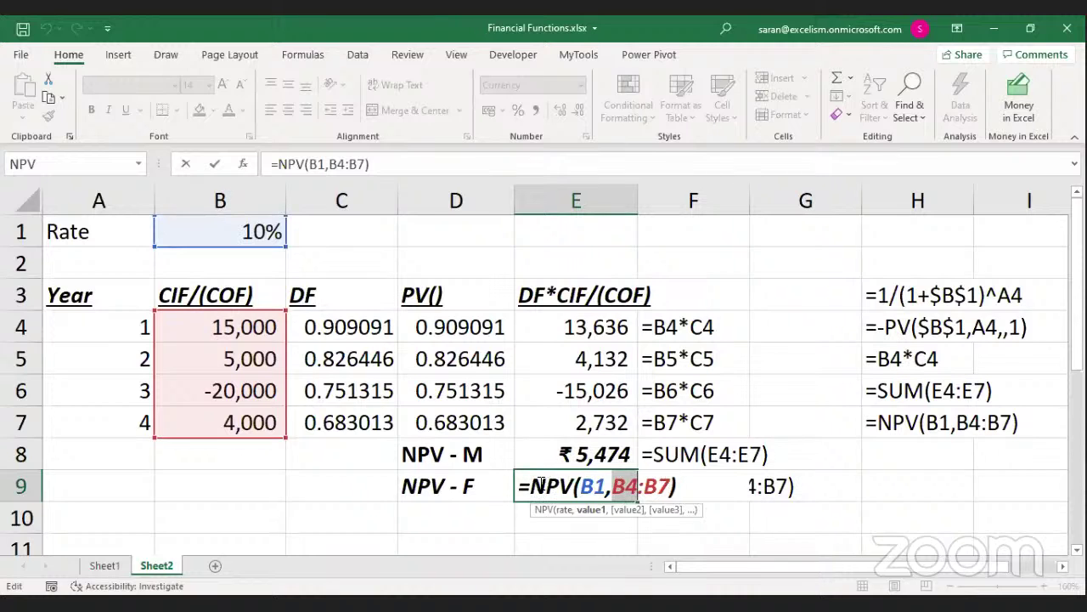
left_click_drag(534, 483, 838, 473)
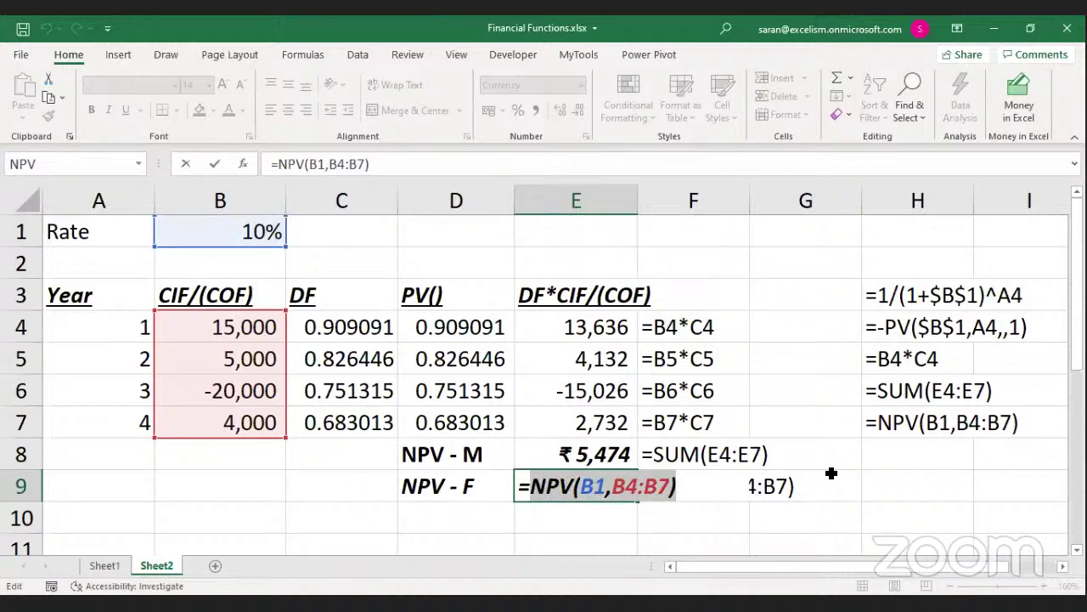
key("Return")
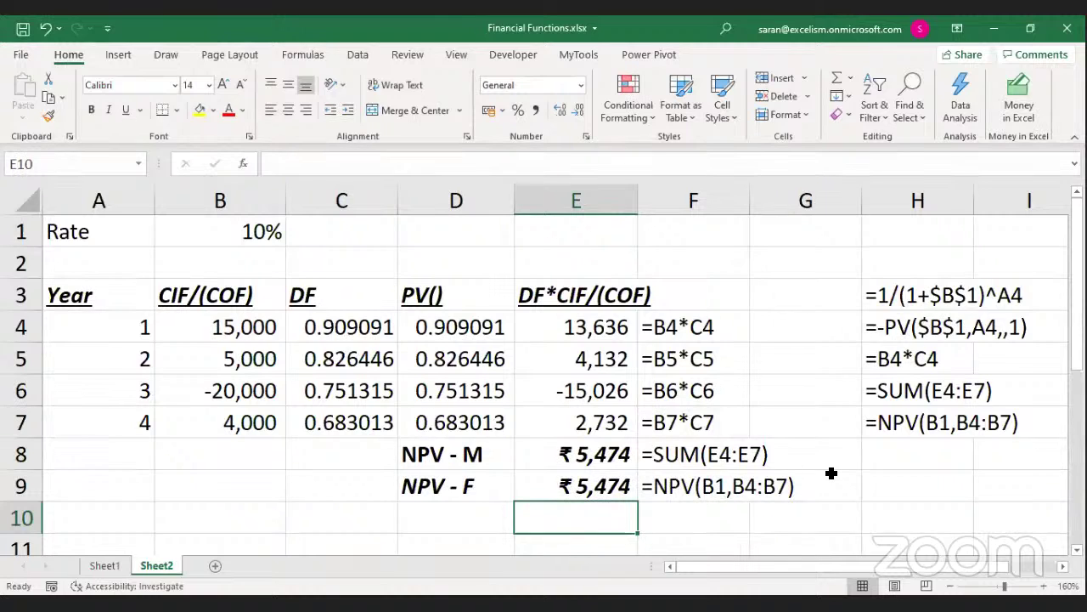
Set the year 2 cash flow in B5 to 1000 to test both NPV calculations
key("Left")
key("Left")
key("Up")
key("Up")
key("Up")
key("Up")
key("Left")
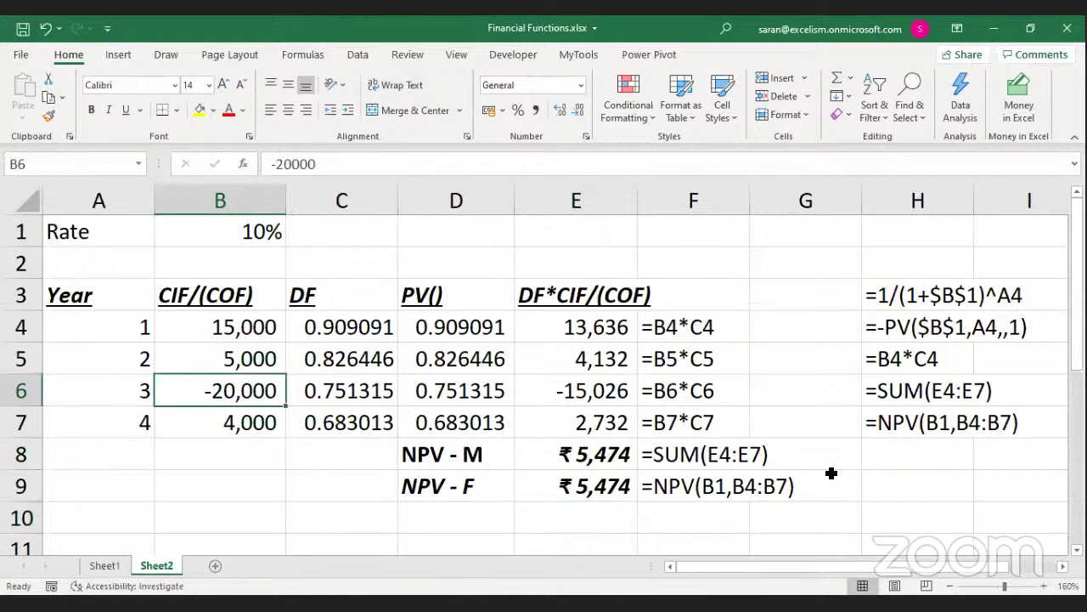
key("Up")
key("Up")
key("Down")
key("Down")
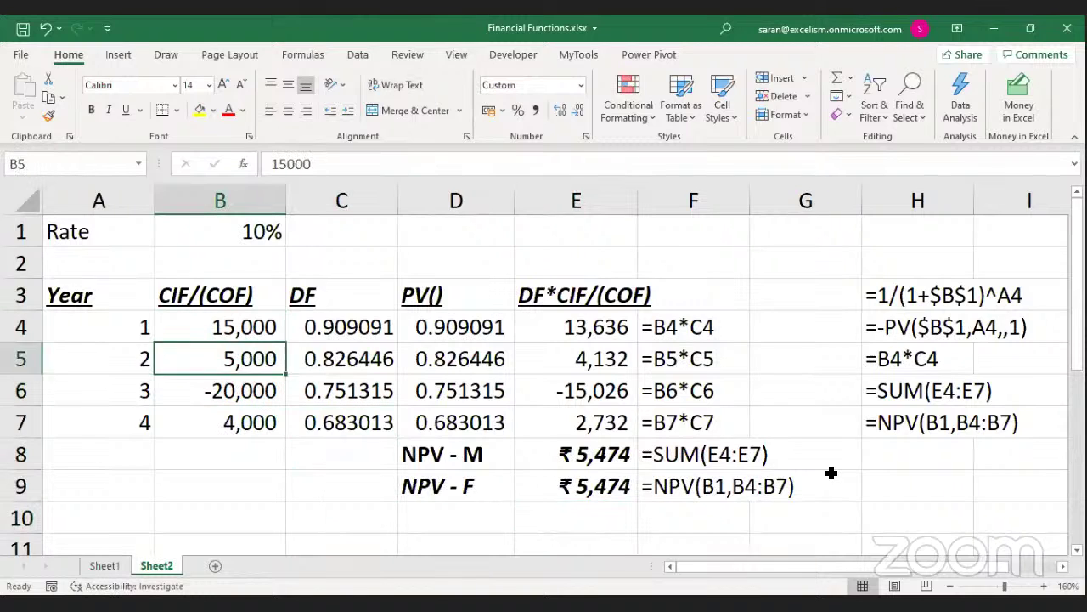
key("Up")
type("1000")
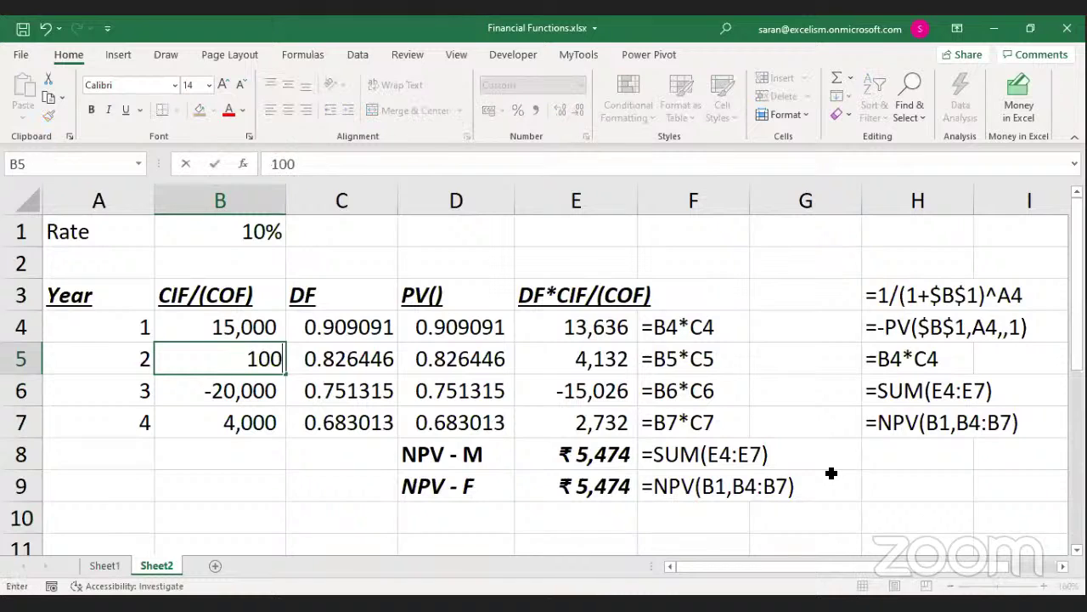
key("Return")
key("Right")
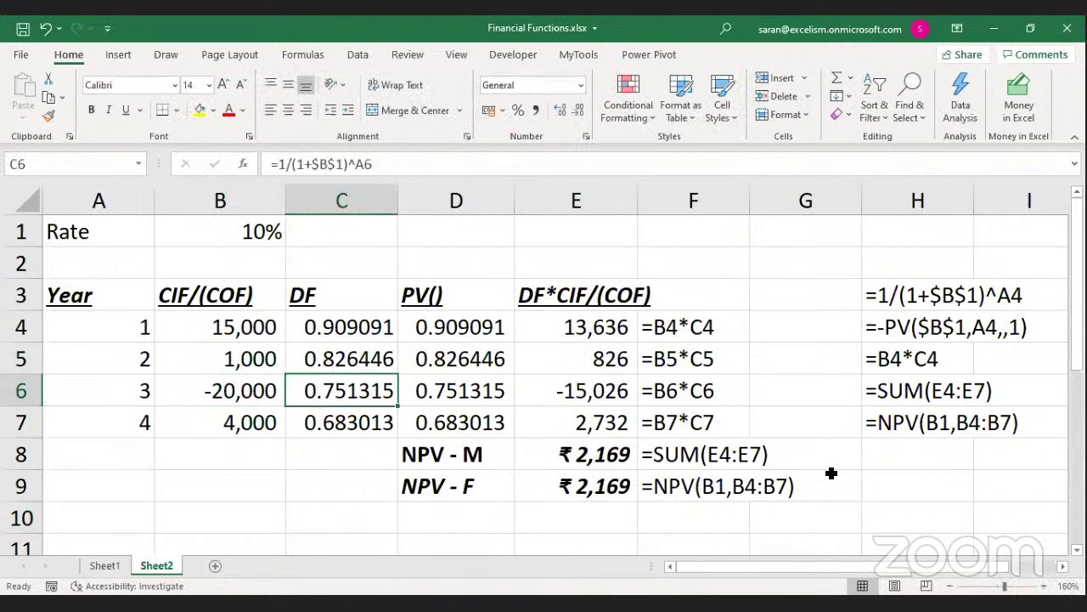
Set the year 4 cash flow in B7 to 2000 to test both NPV calculations
key("Down")
key("Left")
type("2000")
key("Return")
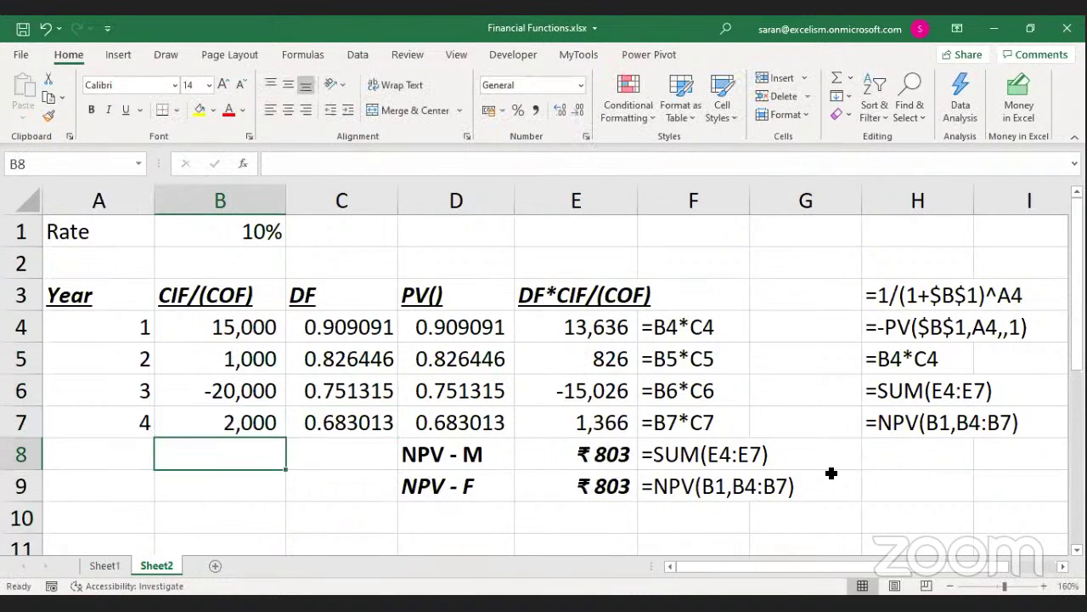
Set the year 1 cash flow in B4 to 14000
key("Up")
key("Up")
key("Up")
key("Up")
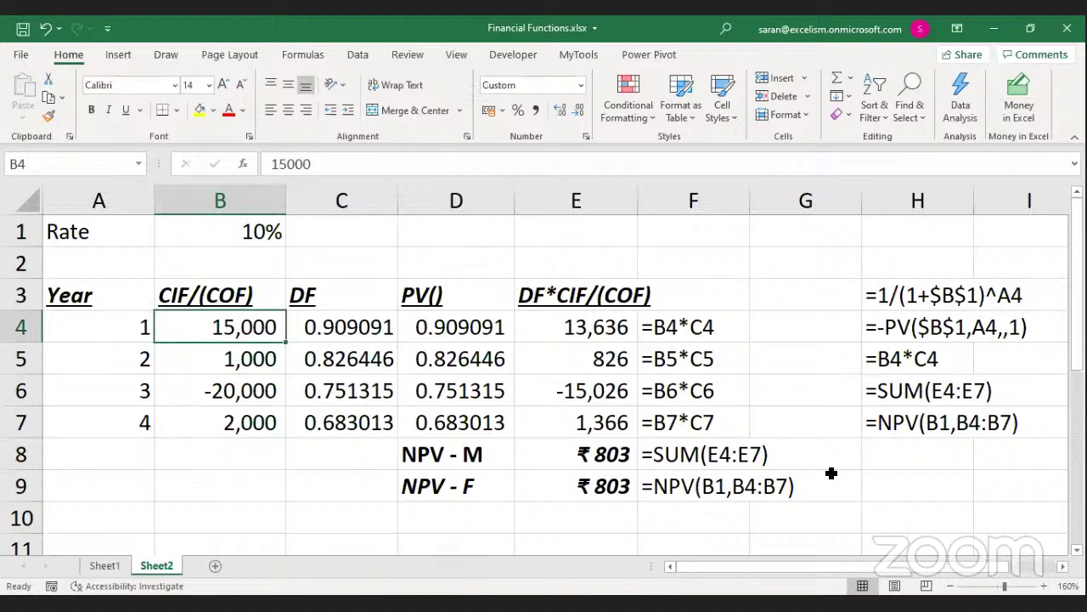
key("F2")
key("BackSpace")
key("BackSpace")
key("BackSpace")
key("BackSpace")
type("4000")
key("Return")
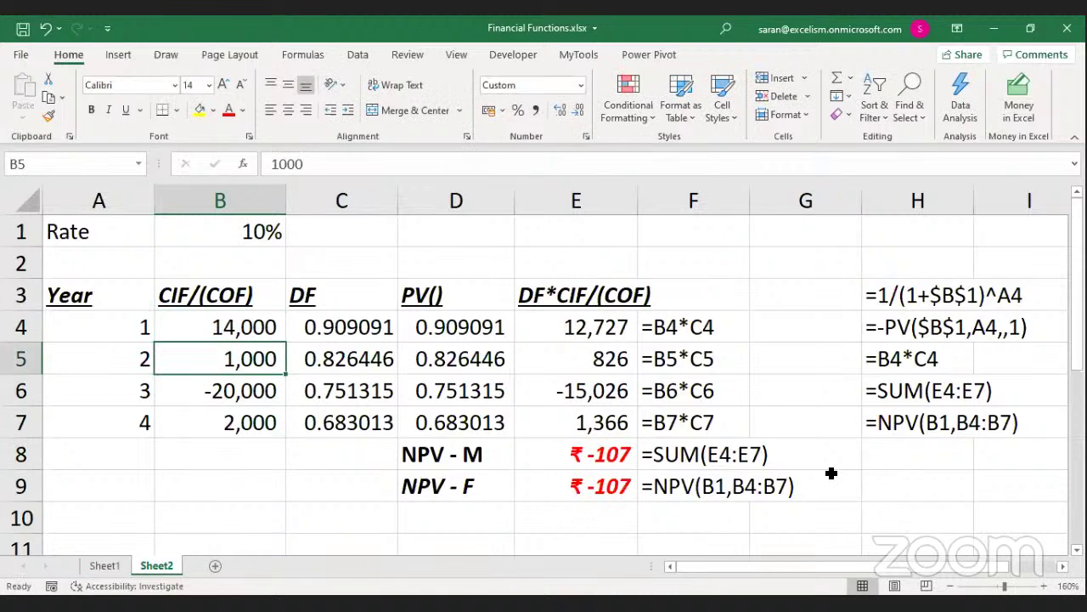
Set the year 2 cash flow in B5 to 2000
key("Up")
key("Down")
type("2000")
key("Return")
key("Up")
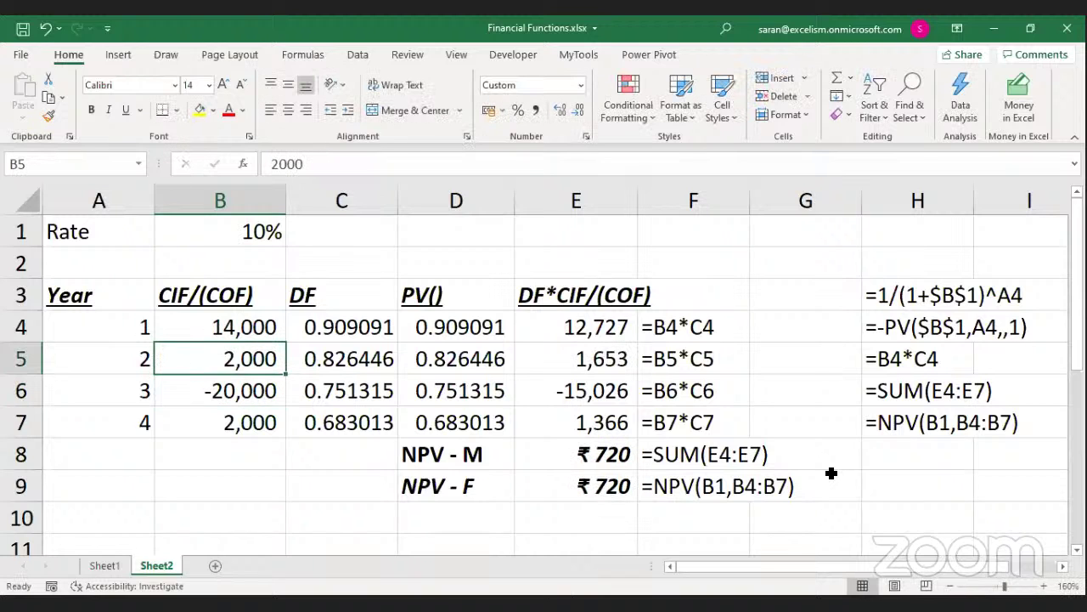
Set the year 4 cash flow in B7 to 1000 and compare the manual and NPV() results in E8 and E9
key("Down")
key("Down")
type("1000")
key("Return")
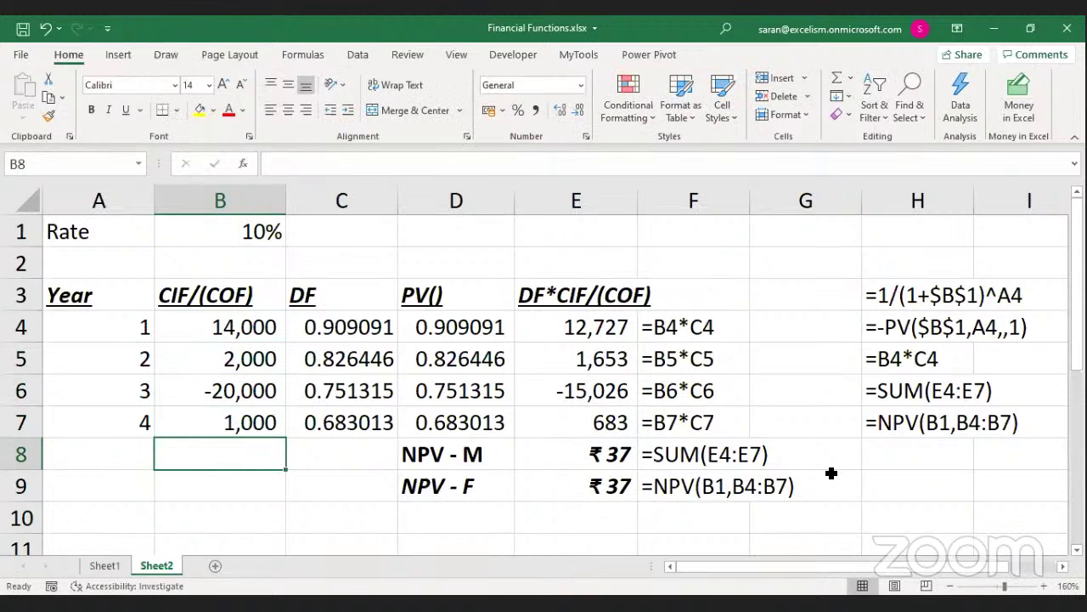
key("Up")
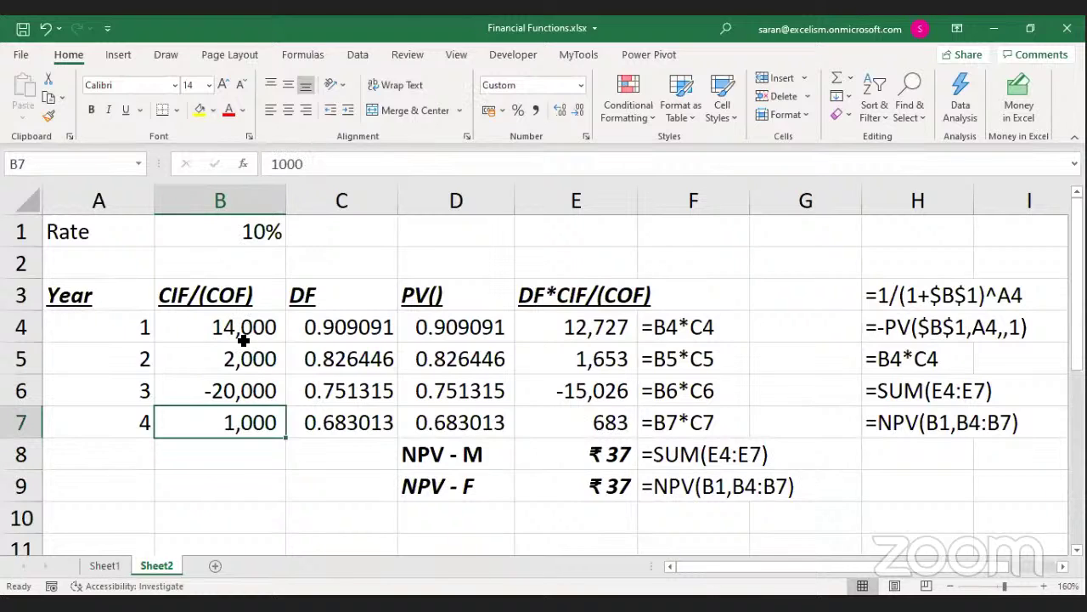
left_click(601, 457)
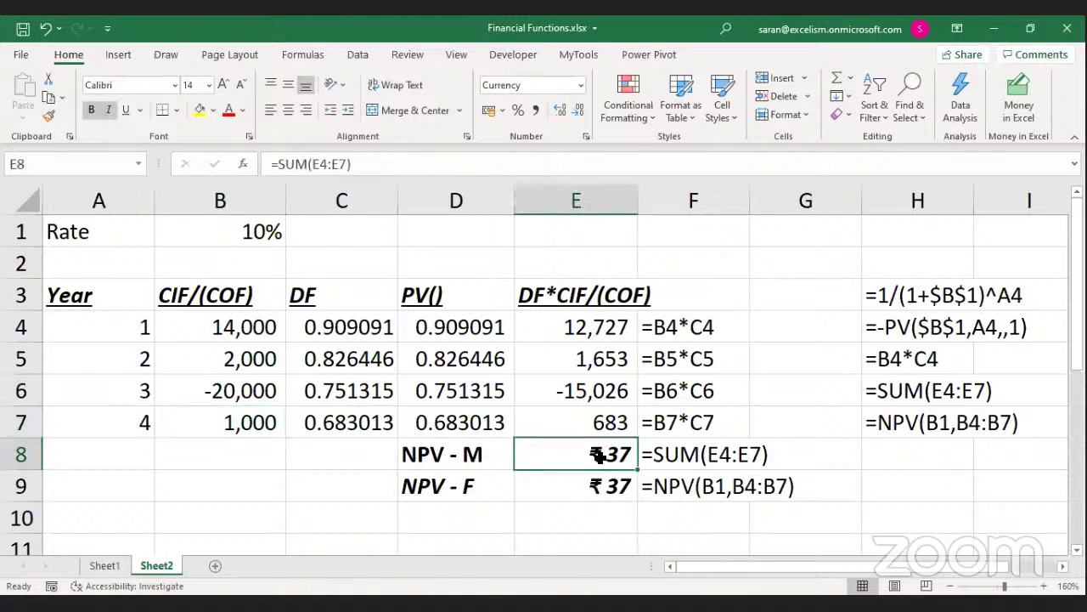
left_click(606, 481)
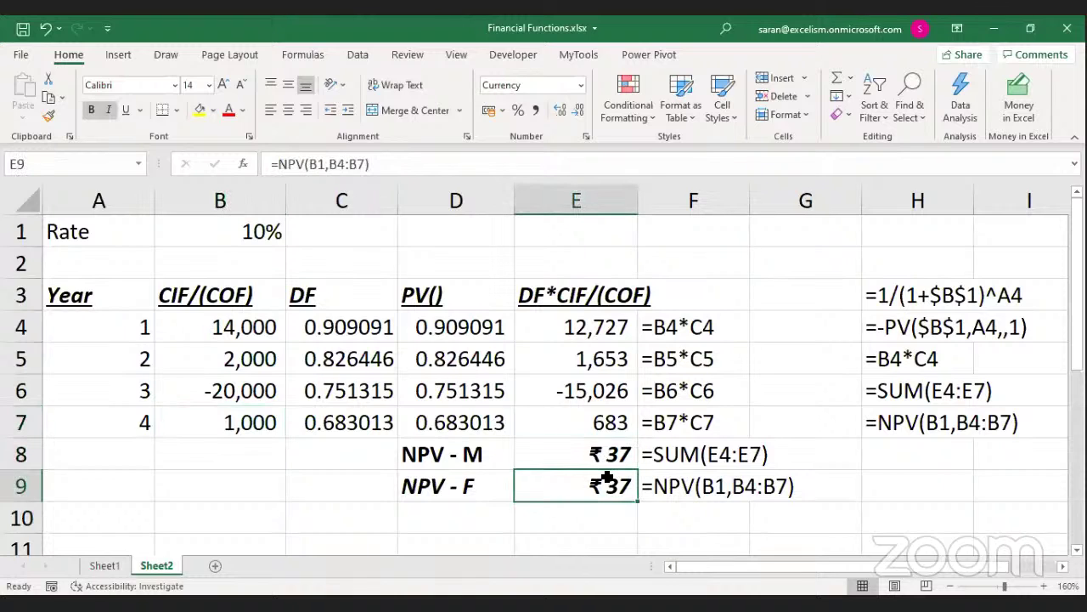
Highlight the rate in B1 and the NPV() result in E9 with yellow fill
left_click(252, 231)
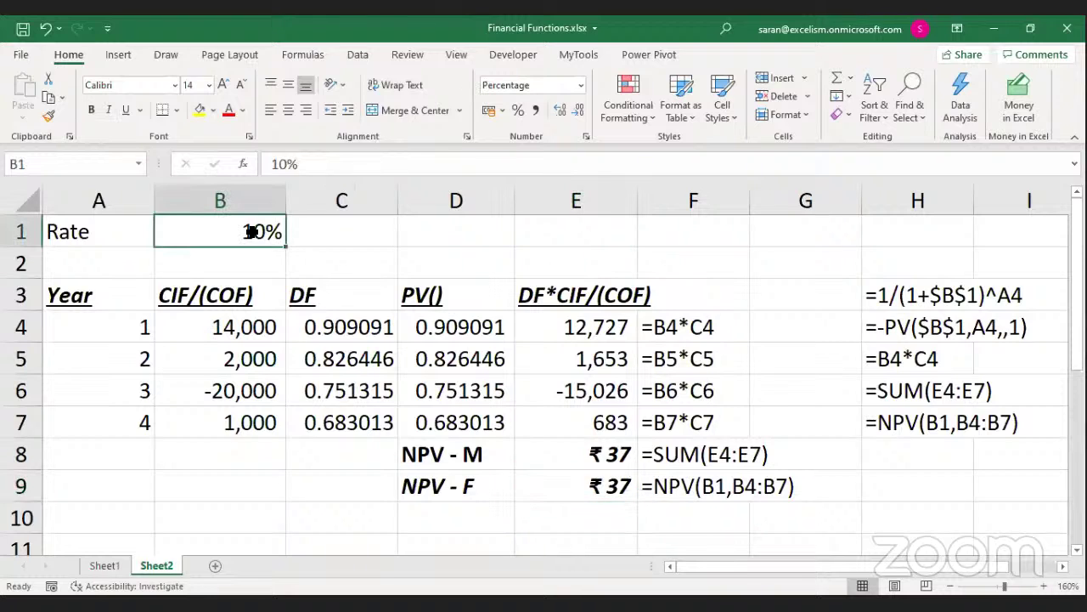
left_click(560, 472)
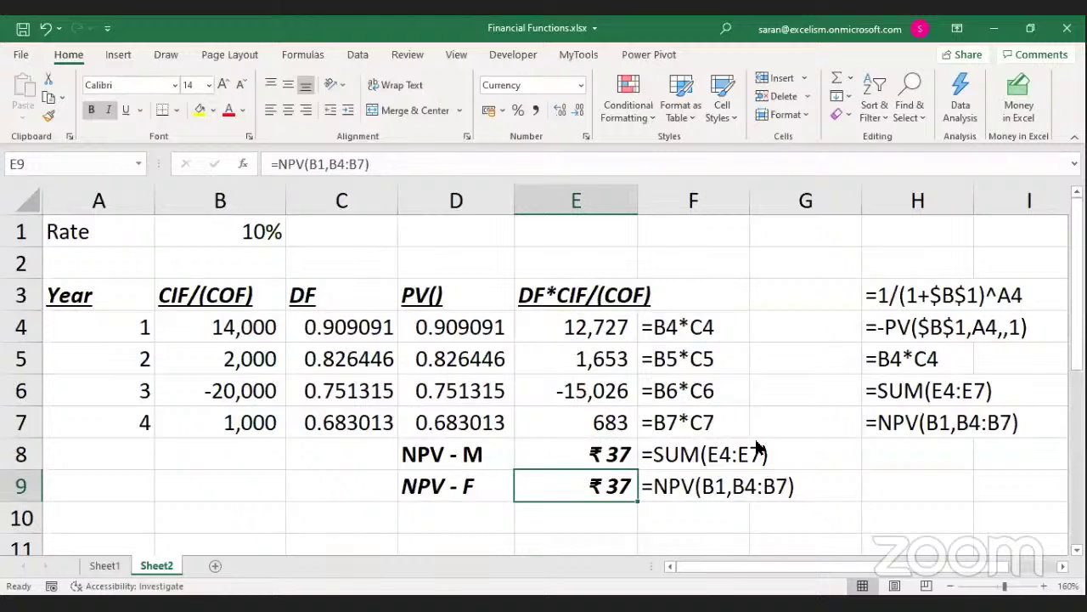
left_click(270, 231)
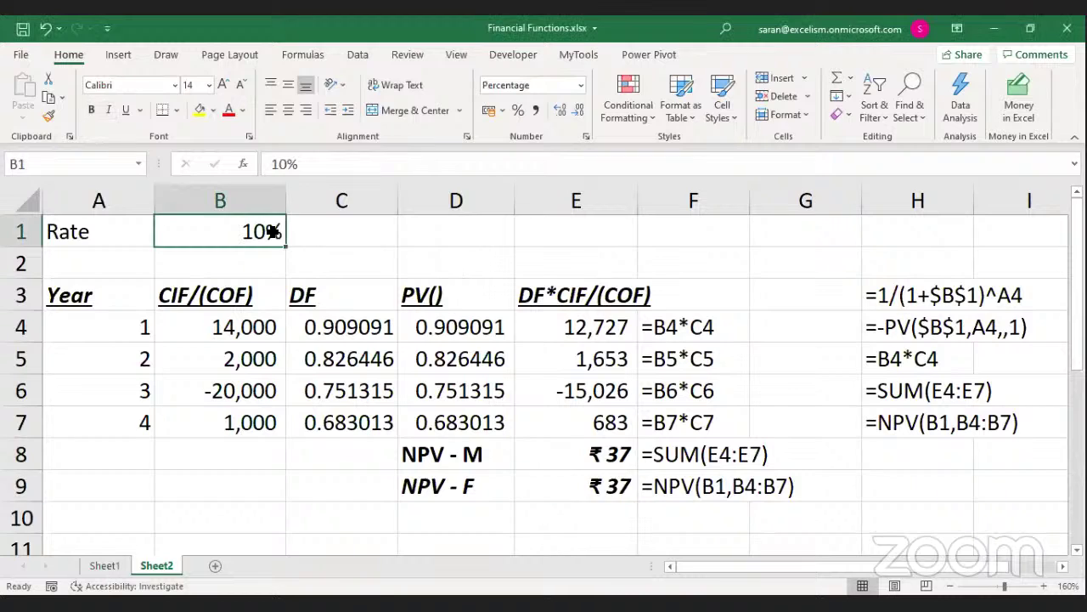
left_click(210, 111)
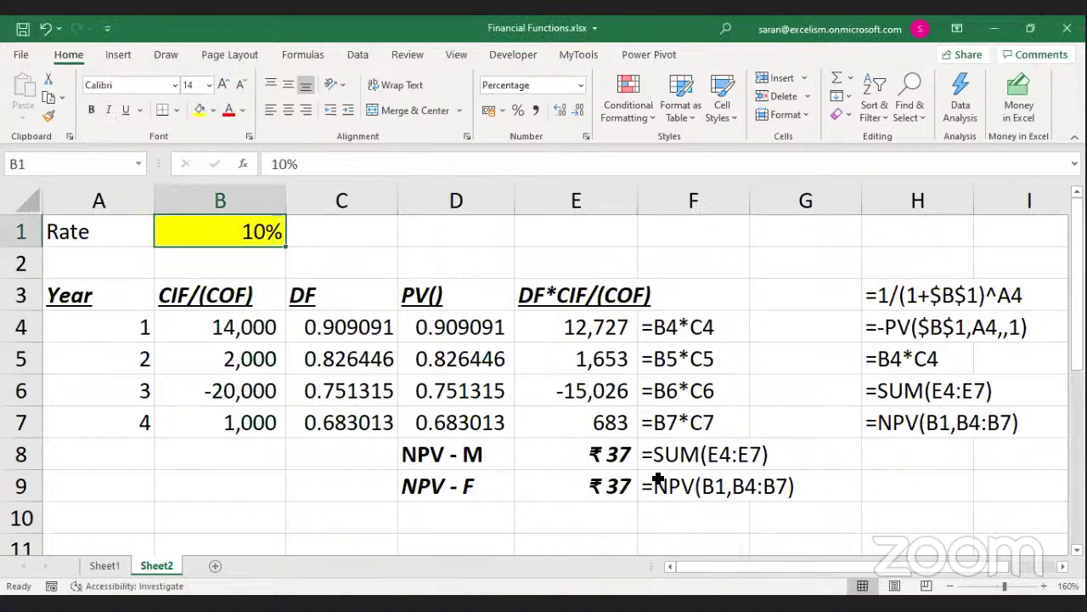
left_click(609, 484)
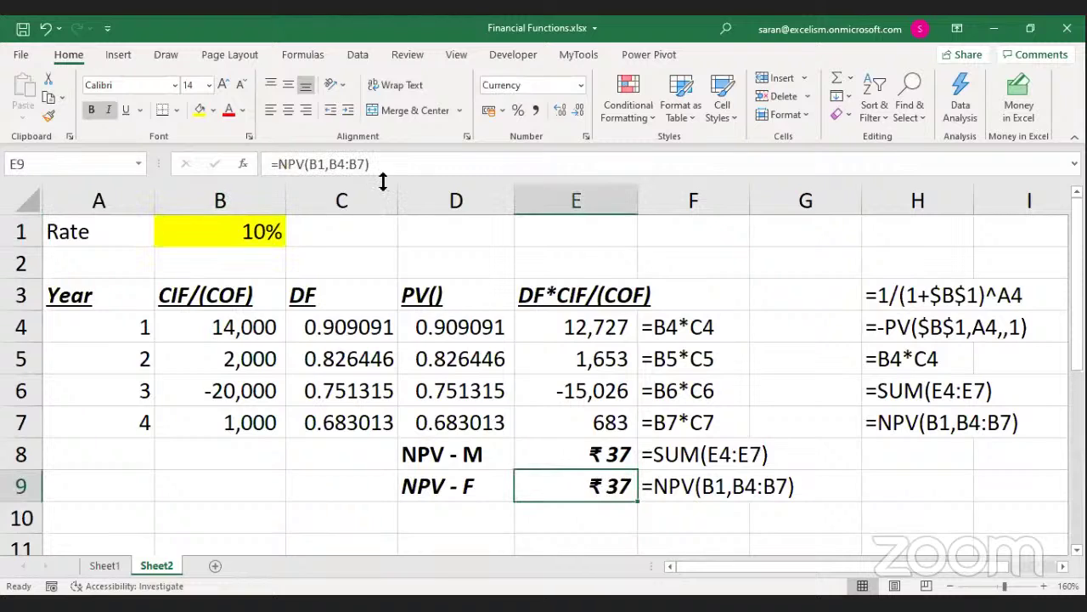
left_click(196, 110)
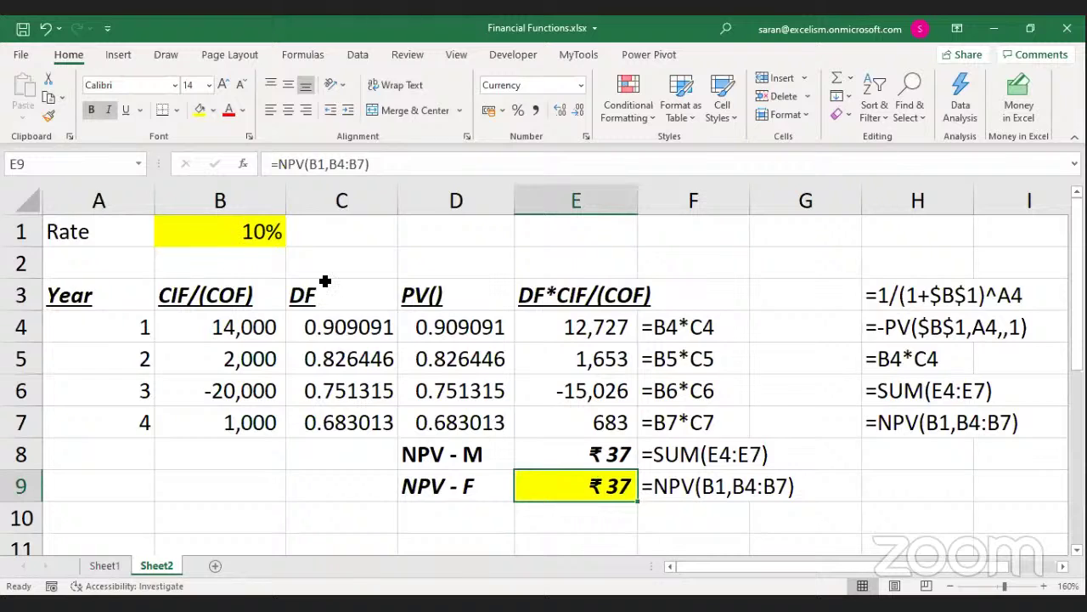
Replace the rate in B1 with the internal rate of return of the yearly cash flows, =IRR(B4:B7)
left_click(252, 237)
type("=i")
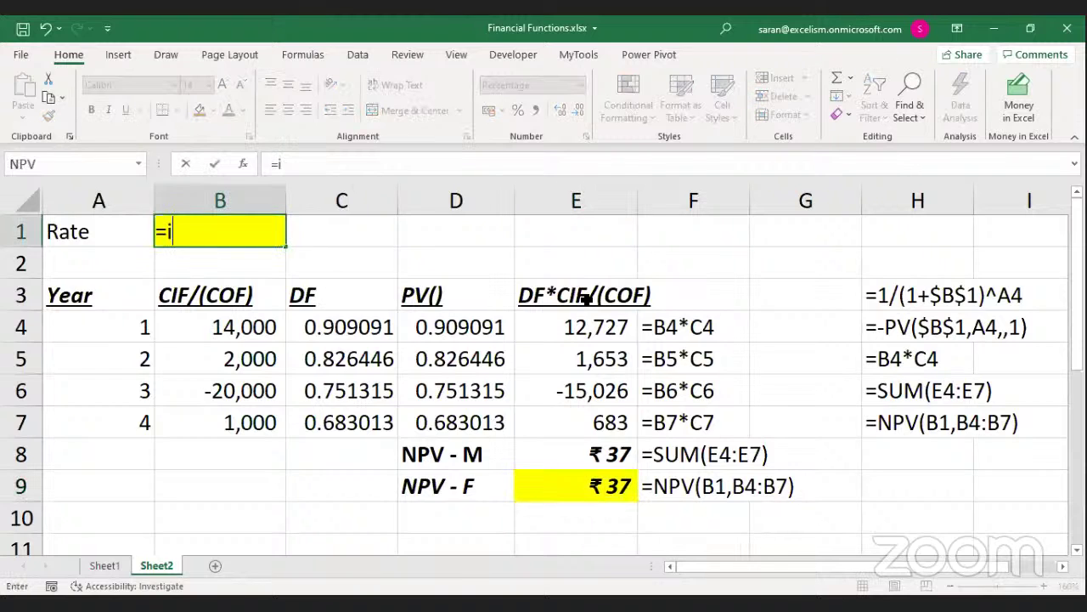
type("RR(")
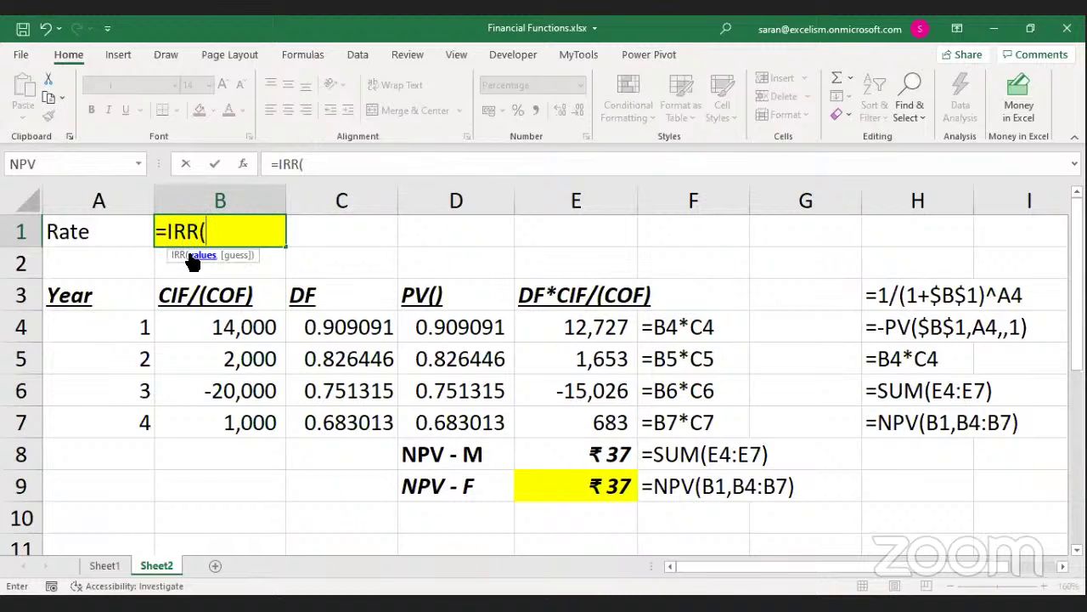
left_click(227, 340)
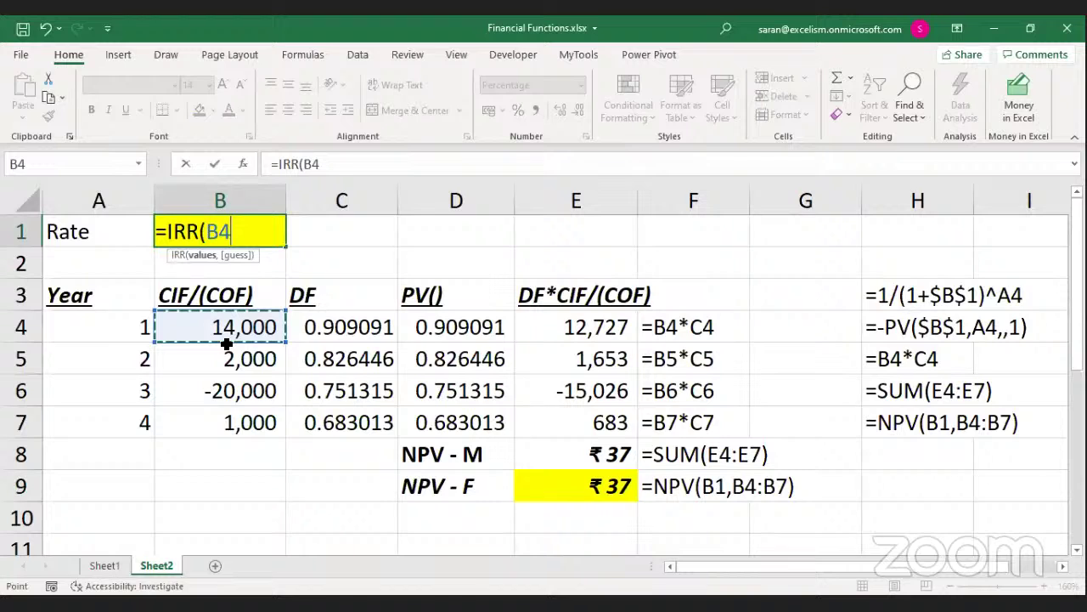
left_click_drag(227, 343, 250, 424)
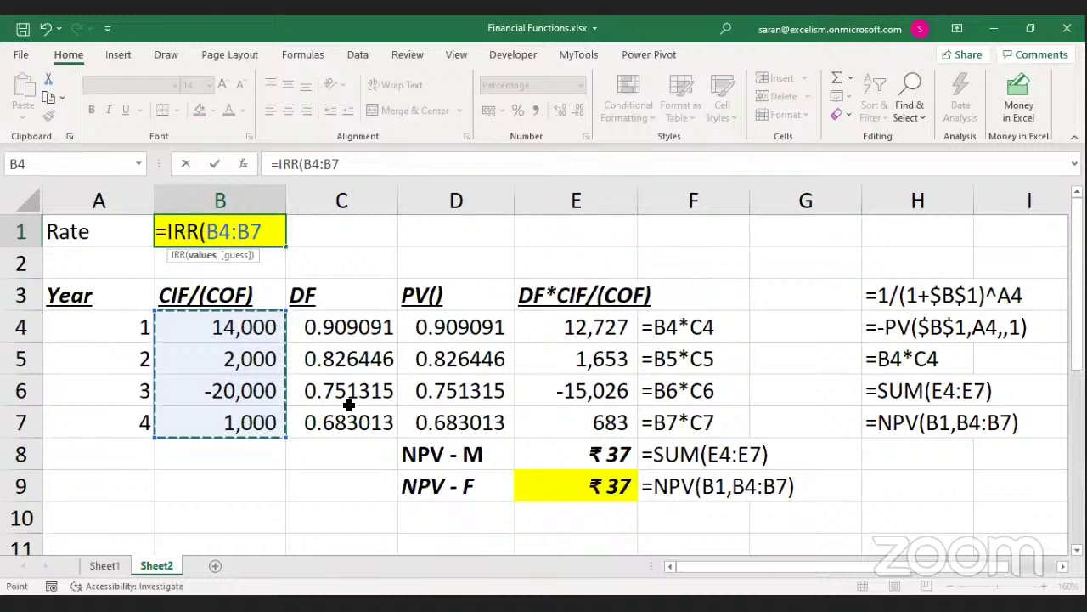
type(")")
key("Return")
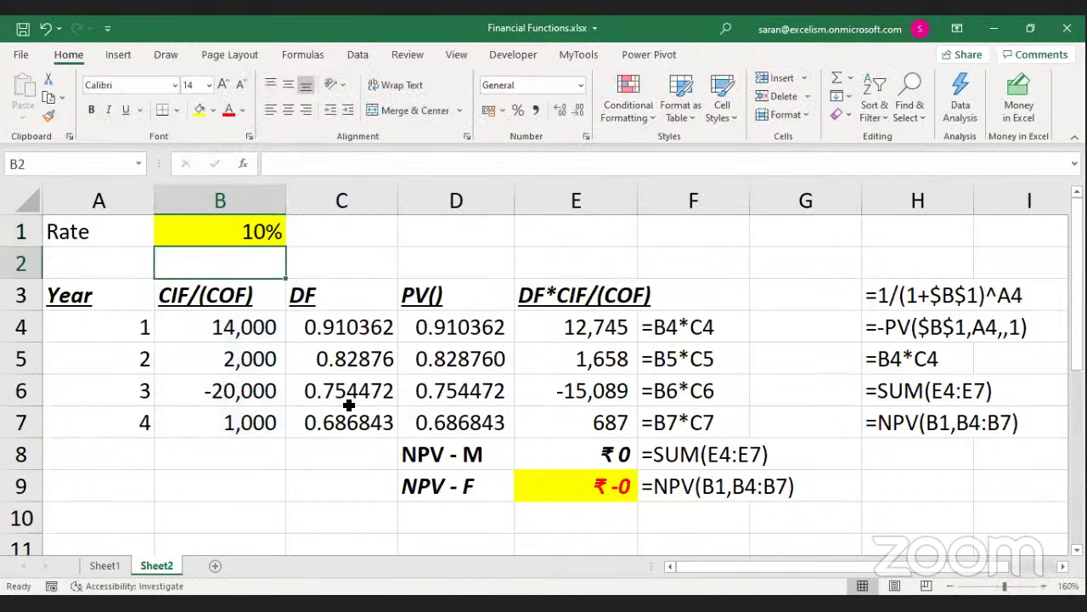
Display the IRR in B1 with four decimal places
left_click(227, 221)
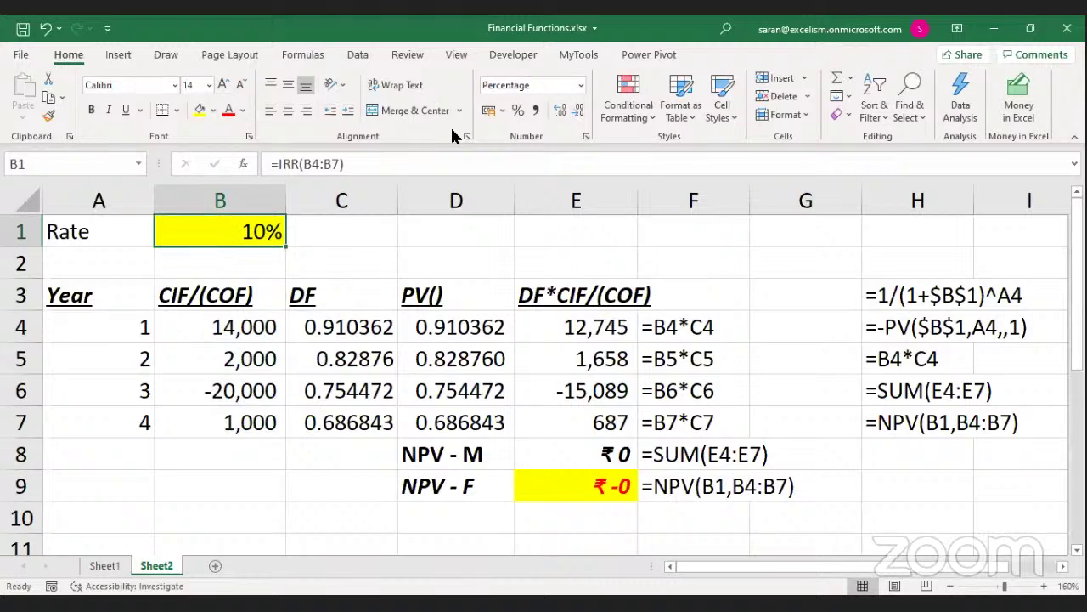
left_click(560, 110)
left_click(560, 110)
left_click(560, 110)
left_click(560, 110)
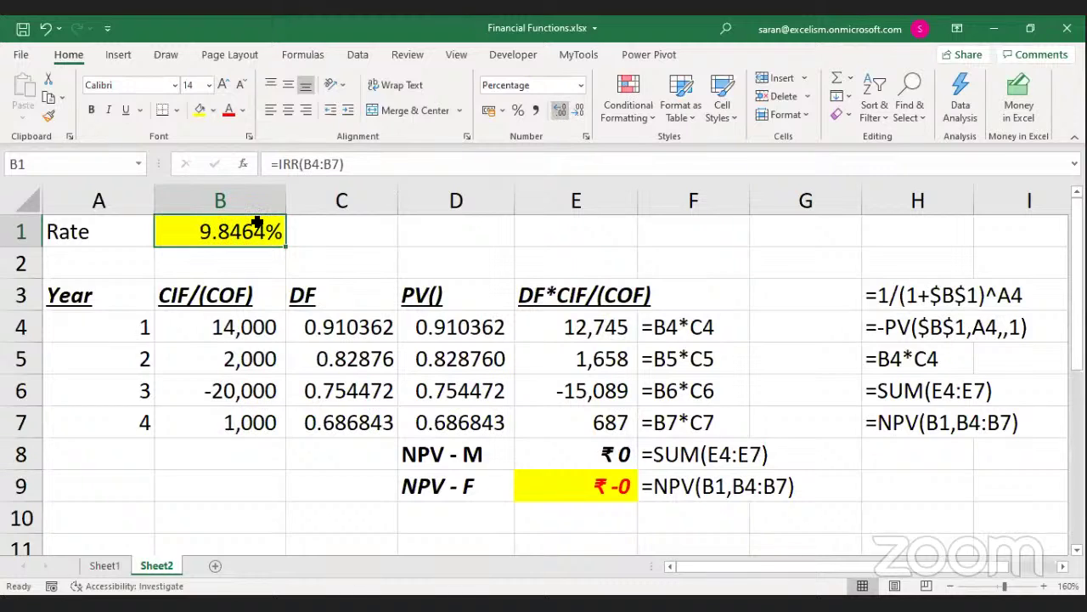
Set the year 2 cash flow in B5 to 2500 and check its effect on the rate and the NPV() result
left_click(228, 346)
type("2500")
key("Return")
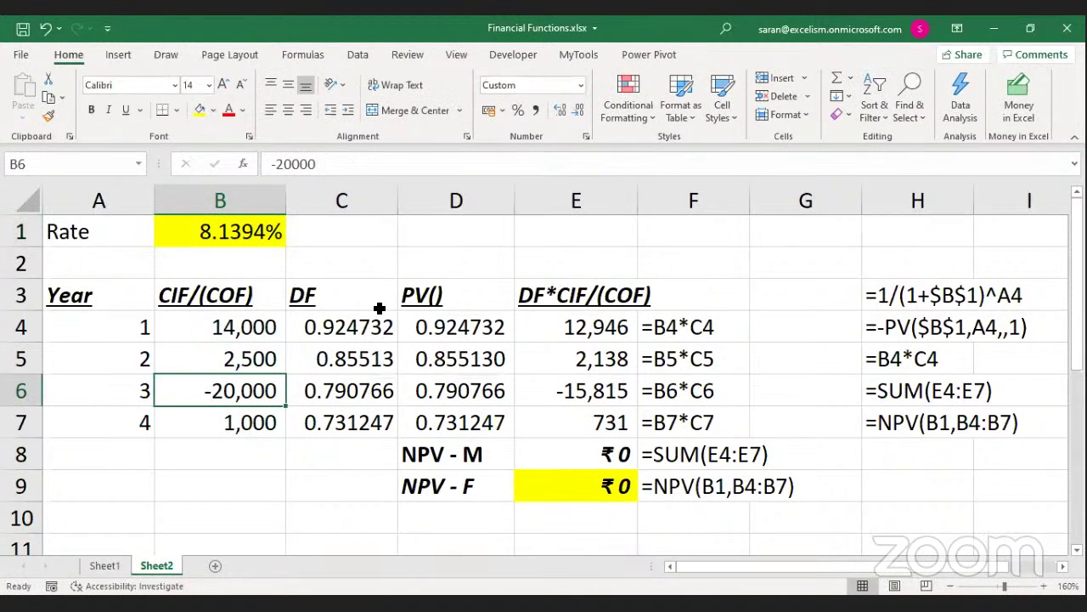
left_click(250, 233)
left_click(608, 493)
left_click(222, 389)
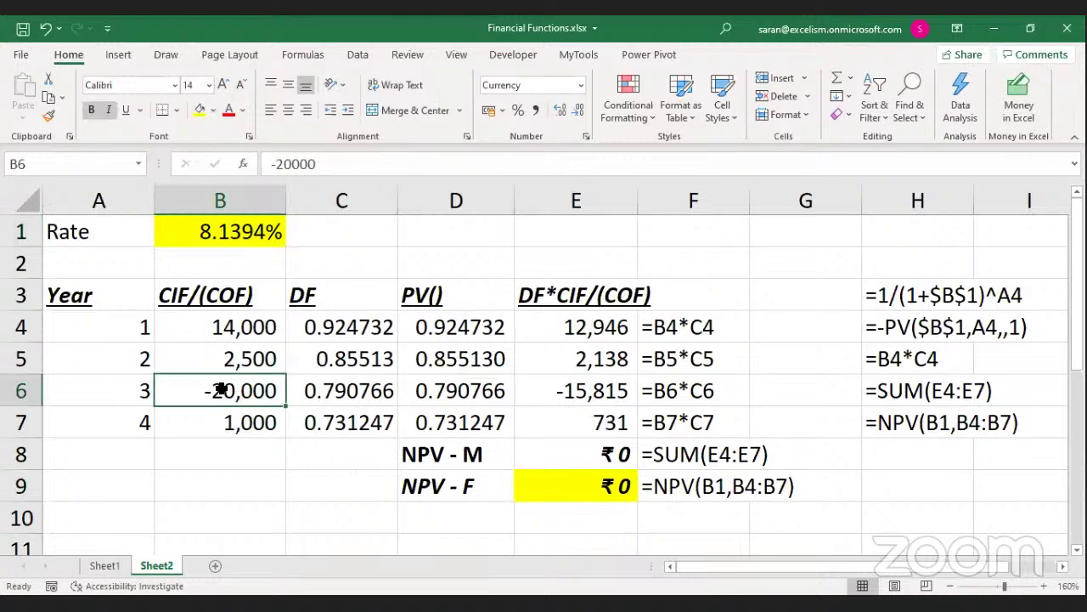
Set the year 4 cash flow in B7 to 1200 and the year 1 cash flow in B4 to 14250
left_click(244, 420)
type("1200")
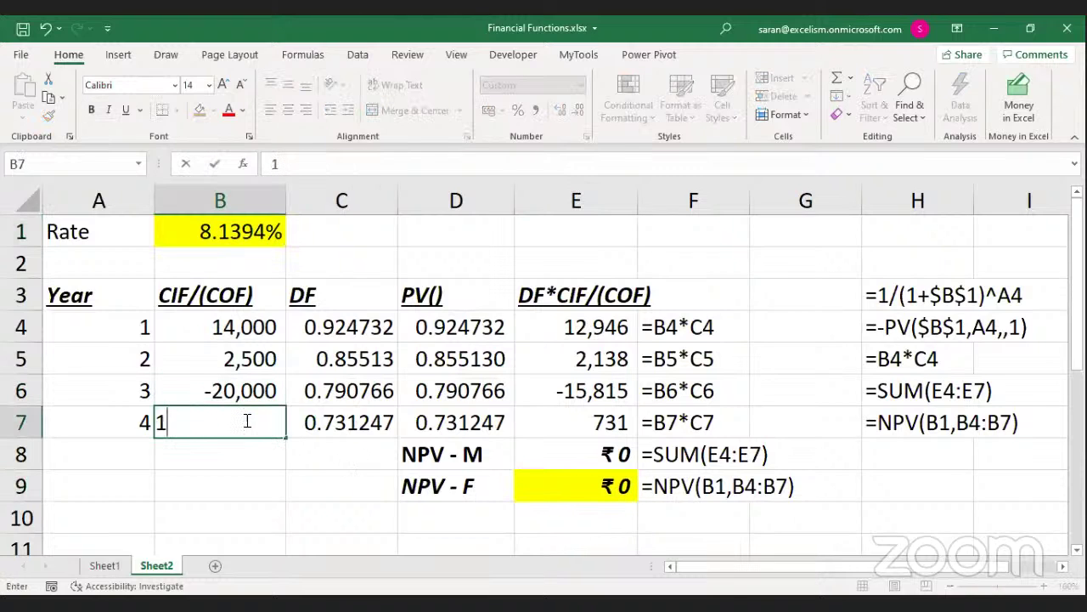
key("Return")
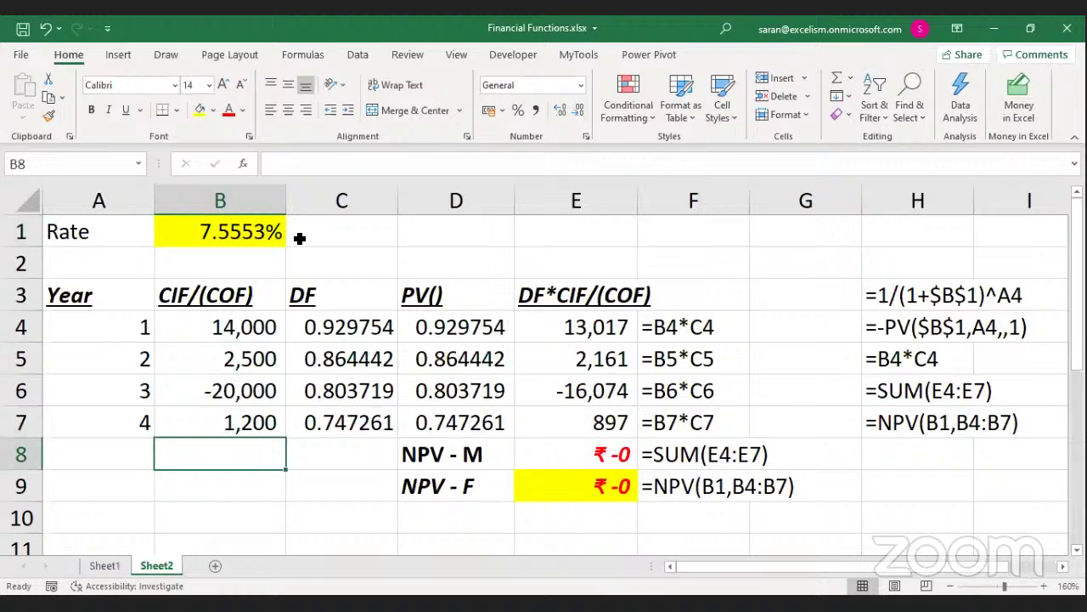
left_click(271, 229)
left_click(262, 313)
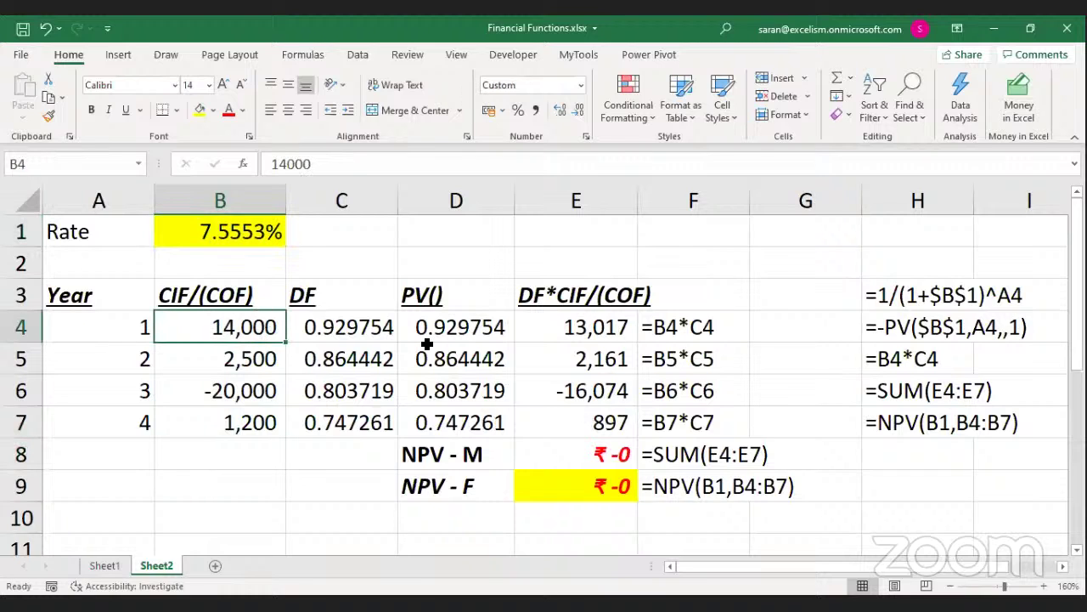
type("14250")
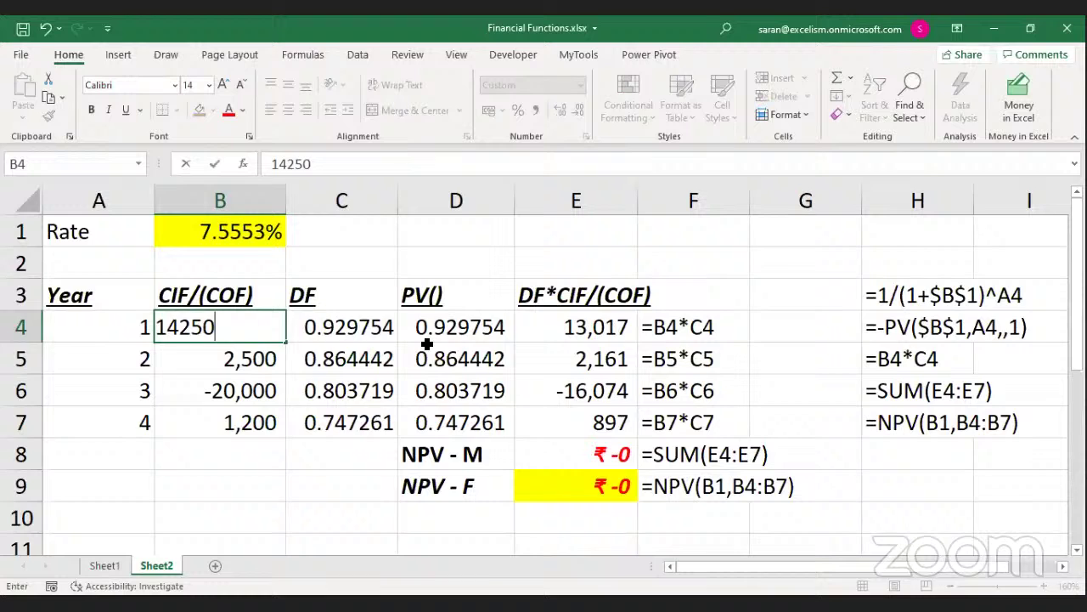
key("Return")
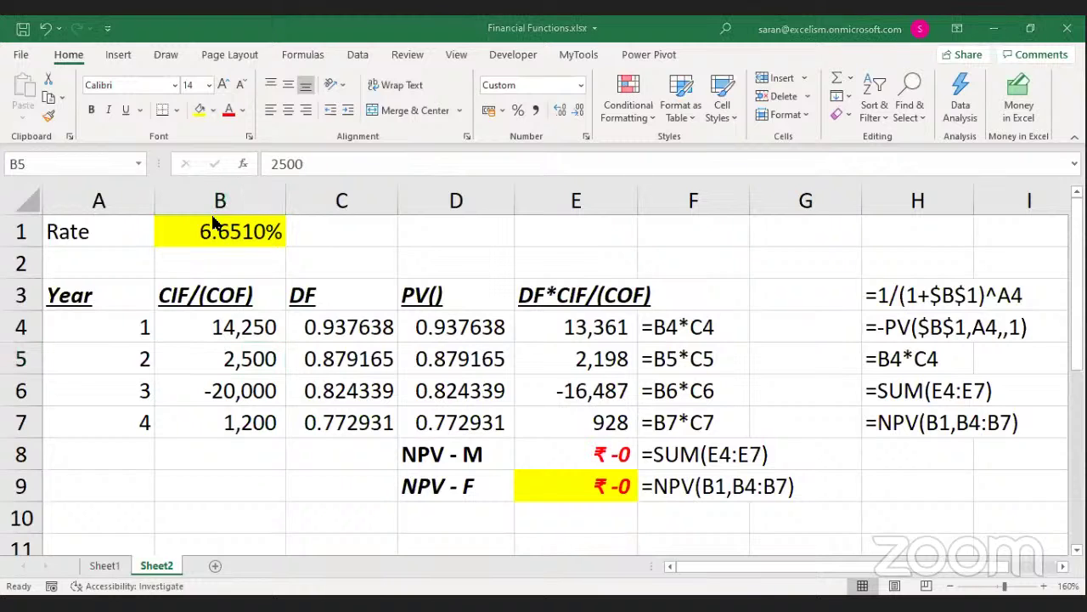
Check the IRR formula in B1 and display it in C1 with =FORMULATEXT(B1)
double_click(253, 240)
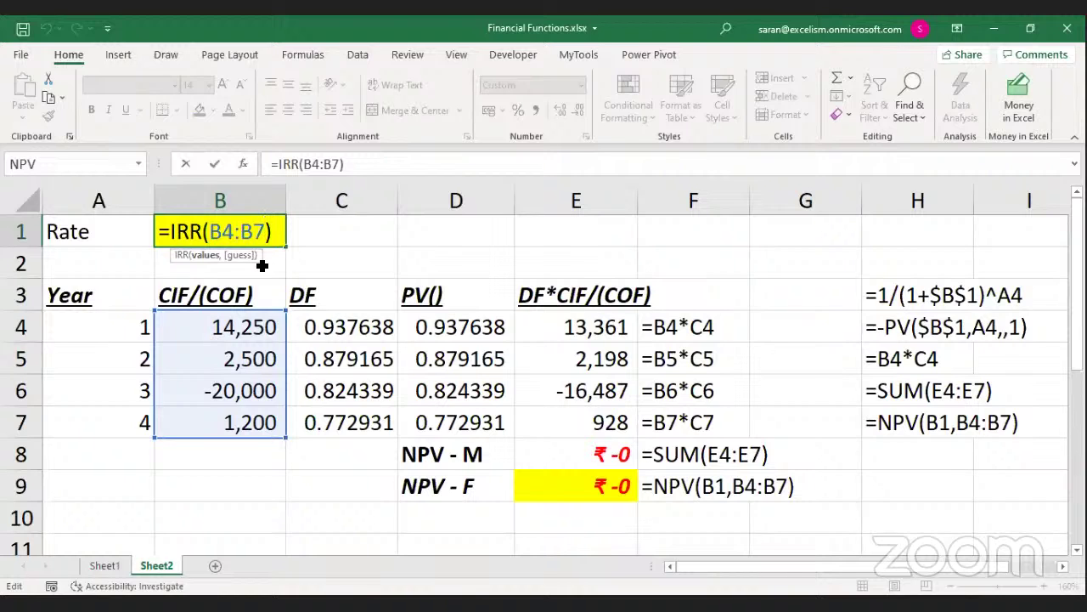
key("Return")
key("Up")
key("Right")
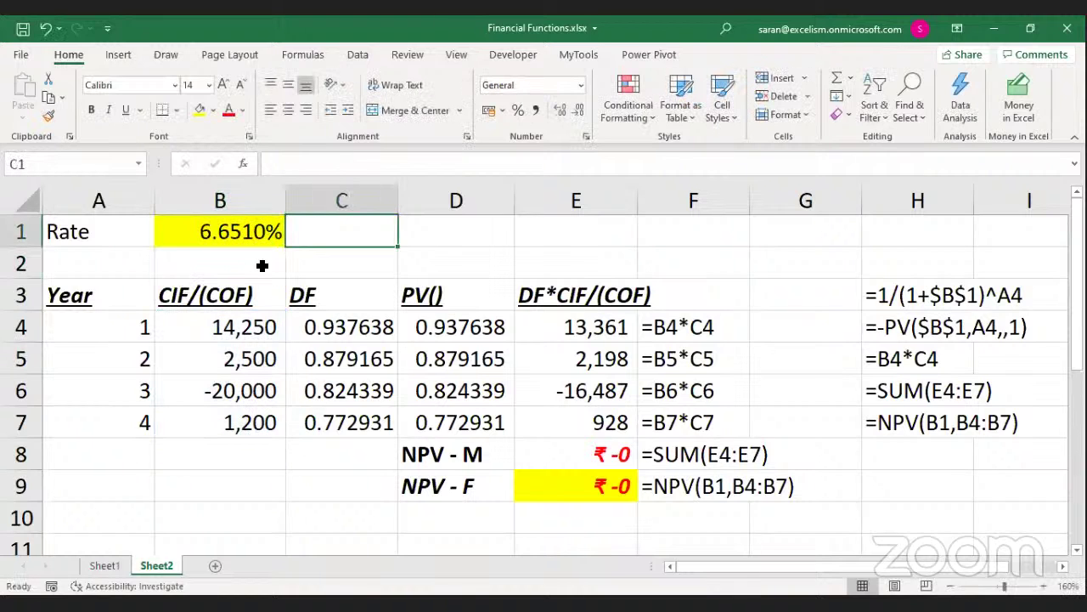
type("=f")
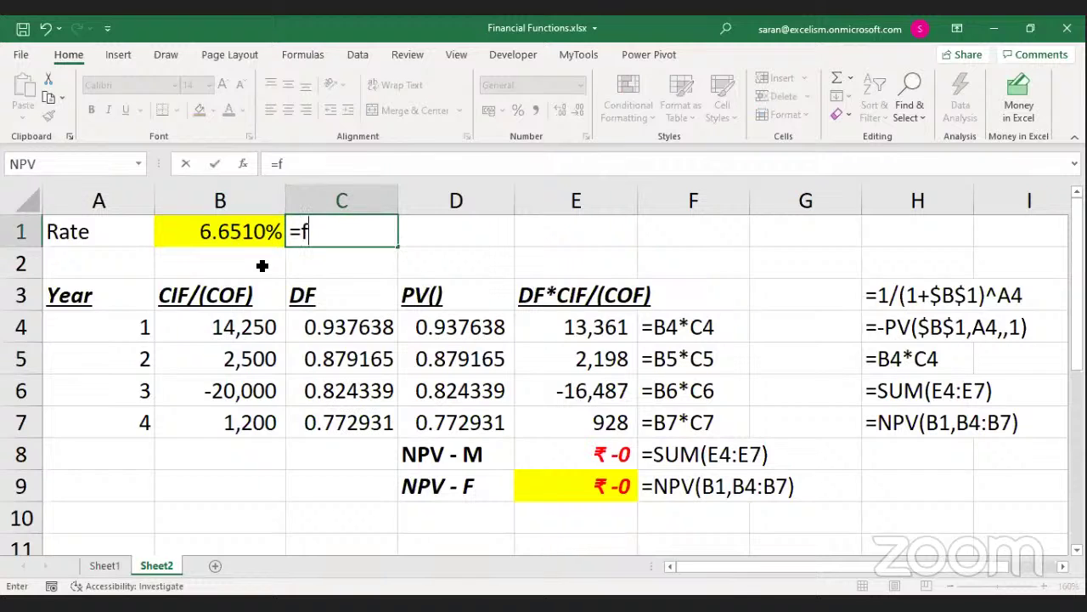
type("ormulatext(B1)")
key("Return")
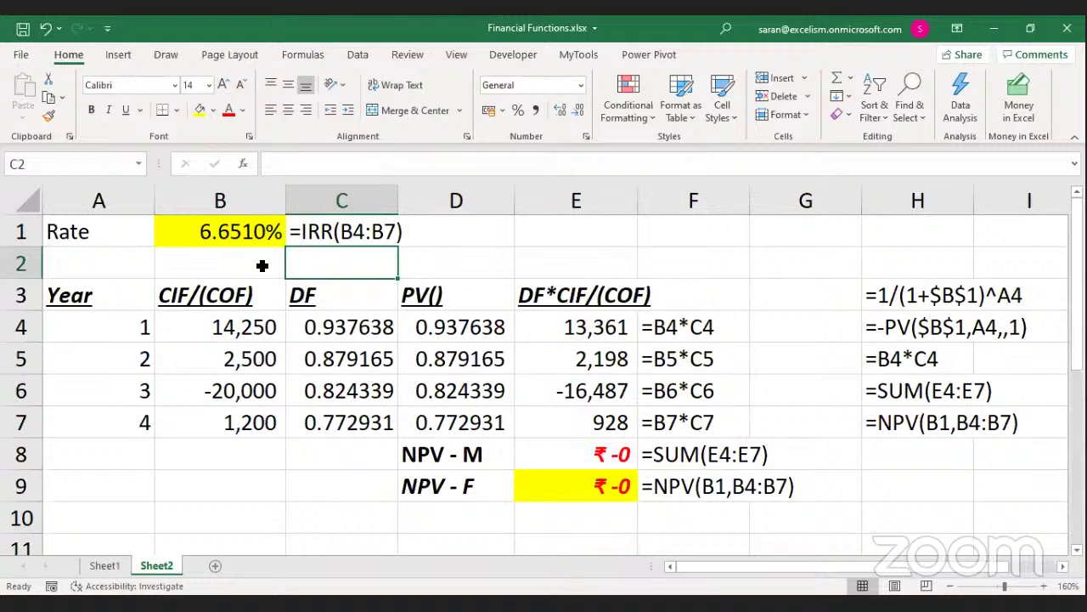
Add a second rate below the NPV example, with the label Rate in A12 and 10% in B12
key("Left")
key("Left")
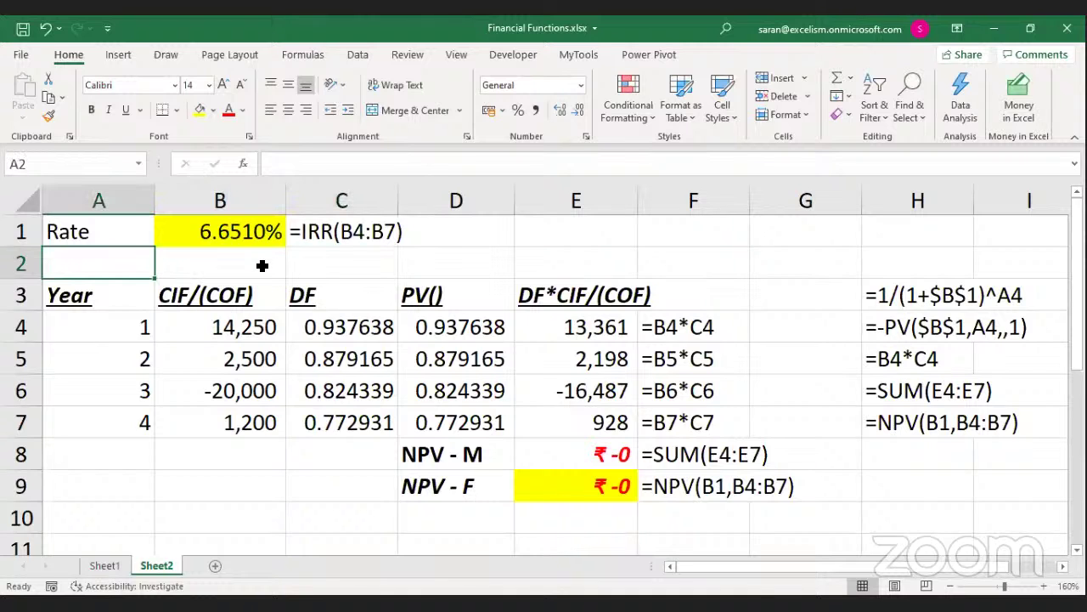
key("Down")
key("Down")
key("Down")
key("Down")
key("Down")
key("Down")
key("Down")
key("Down")
key("Up")
key("Up")
key("Up")
key("Down")
key("Down")
key("Down")
key("Down")
key("Down")
key("Down")
key("Up")
key("Up")
key("Down")
type("Rate")
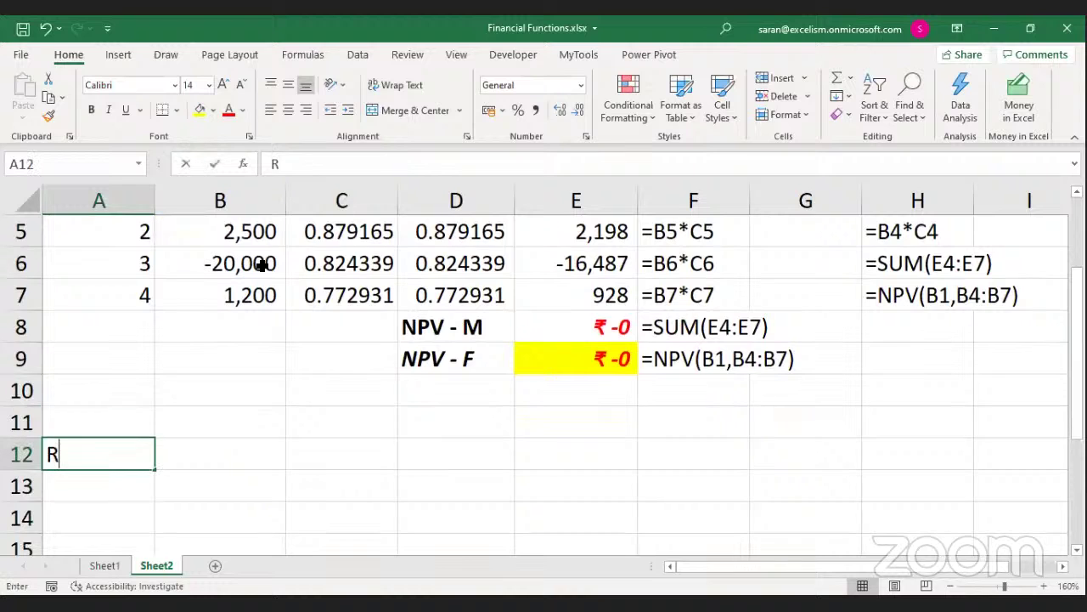
key("Tab")
type("10%")
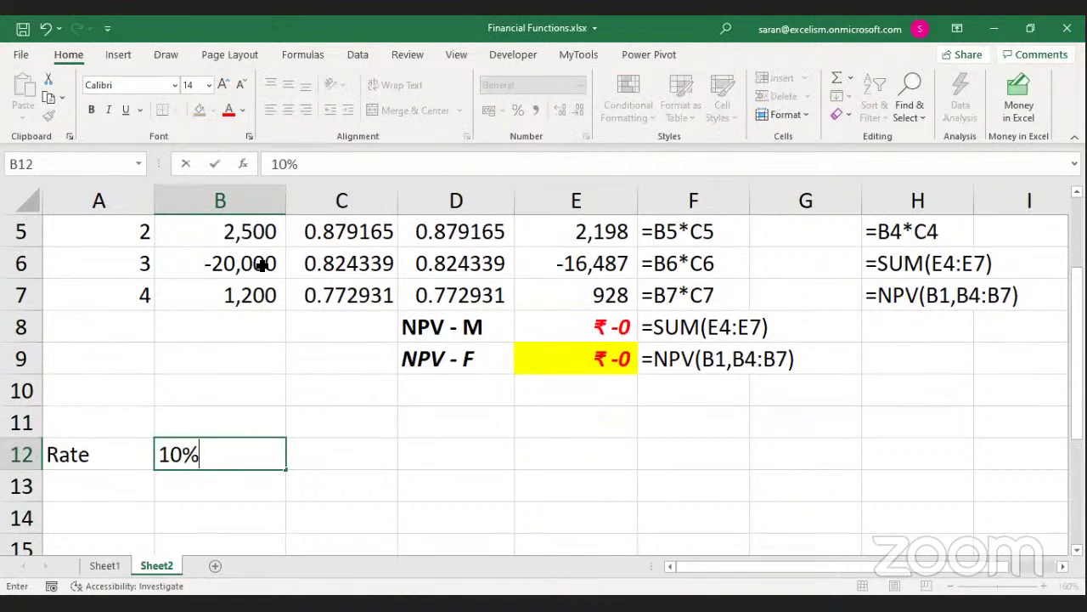
Delete the empty row 10 above the new rate row
key("Left")
key("Up")
key("Up")
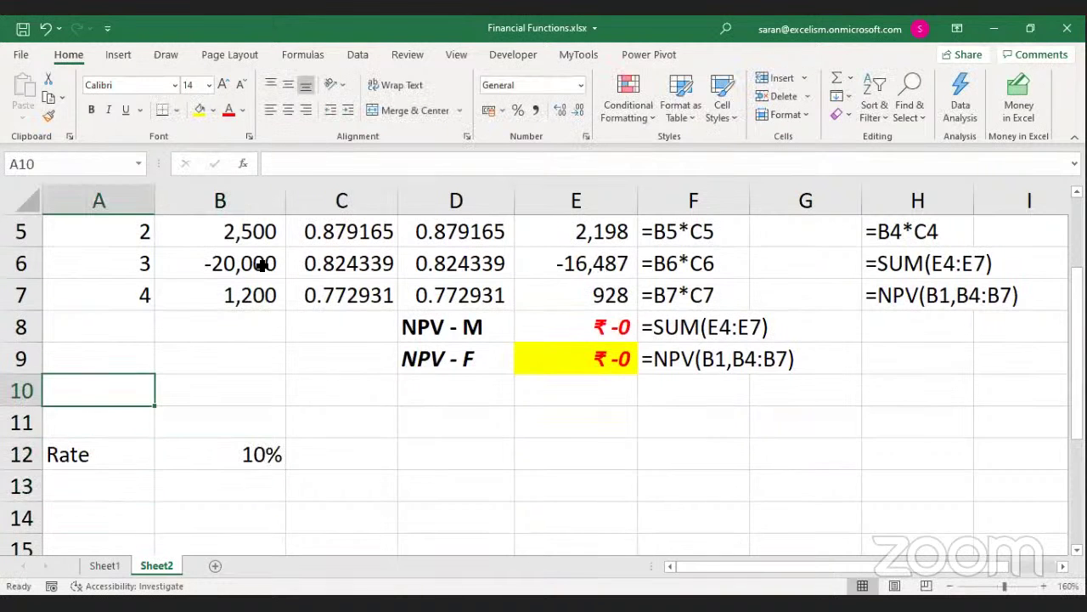
key("shift+space")
key("ctrl+minus")
Enter the column headers Date in A13 and CIF/C(OF) in B13
key("Down")
key("Down")
key("Down")
type("Date")
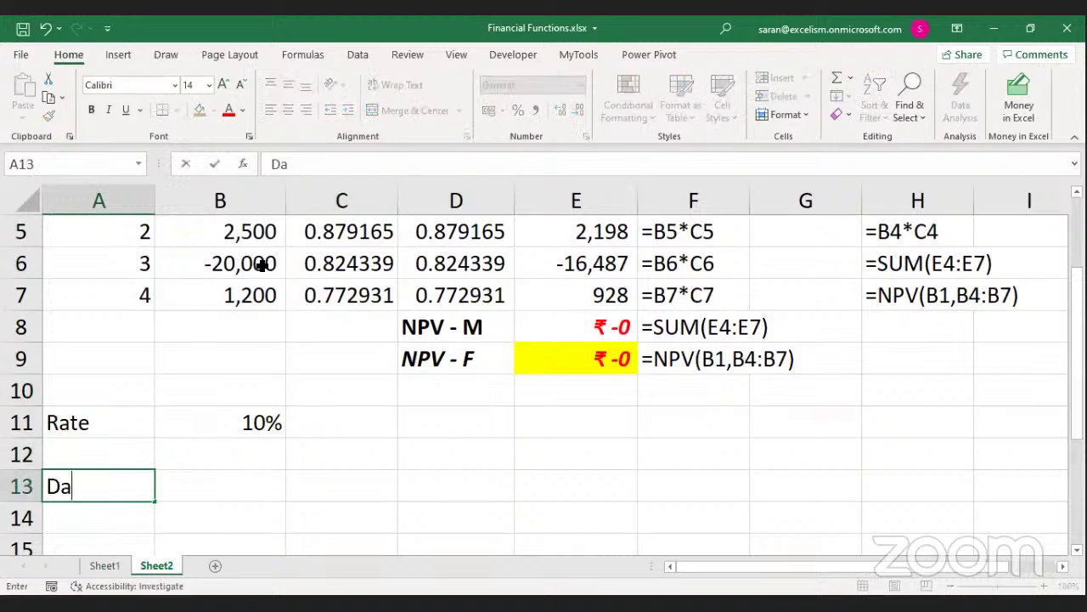
key("Return")
key("Up")
scroll(262, 264, "down", 3)
key("Up")
key("Up")
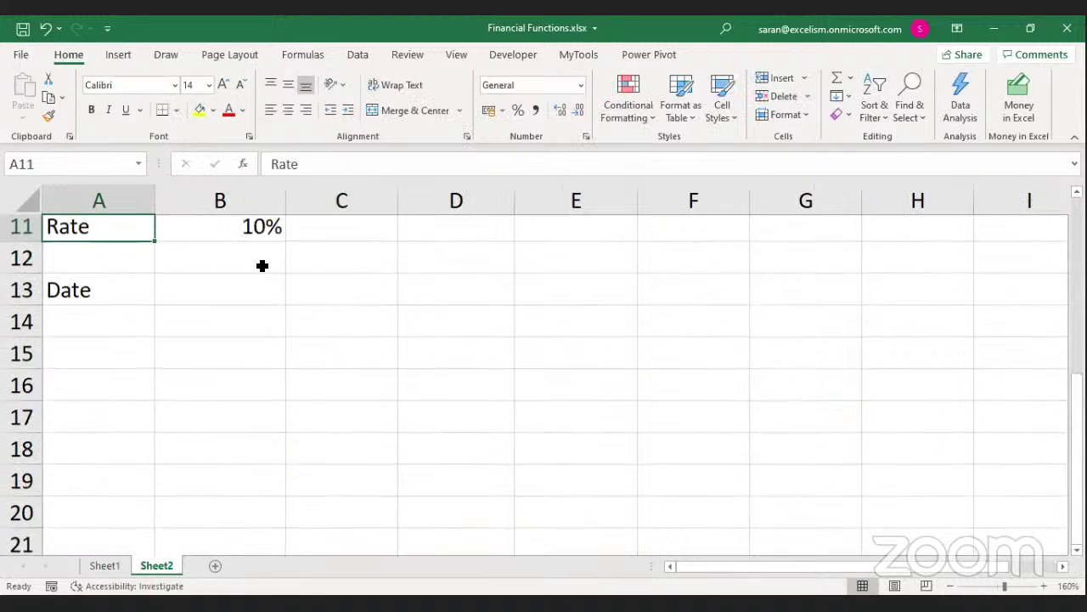
key("Down")
key("Down")
key("Right")
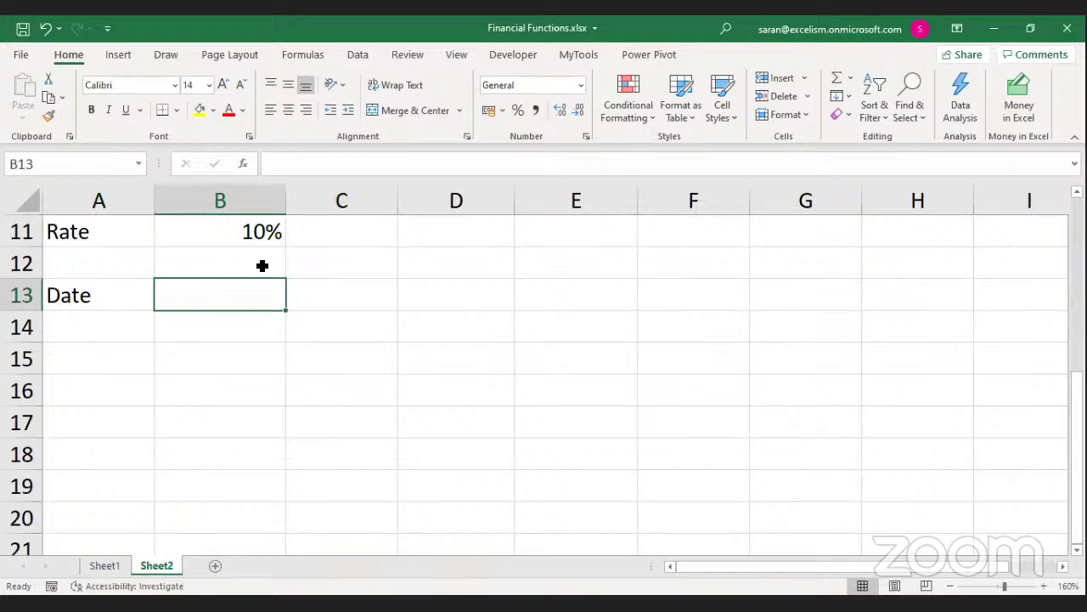
type("C")
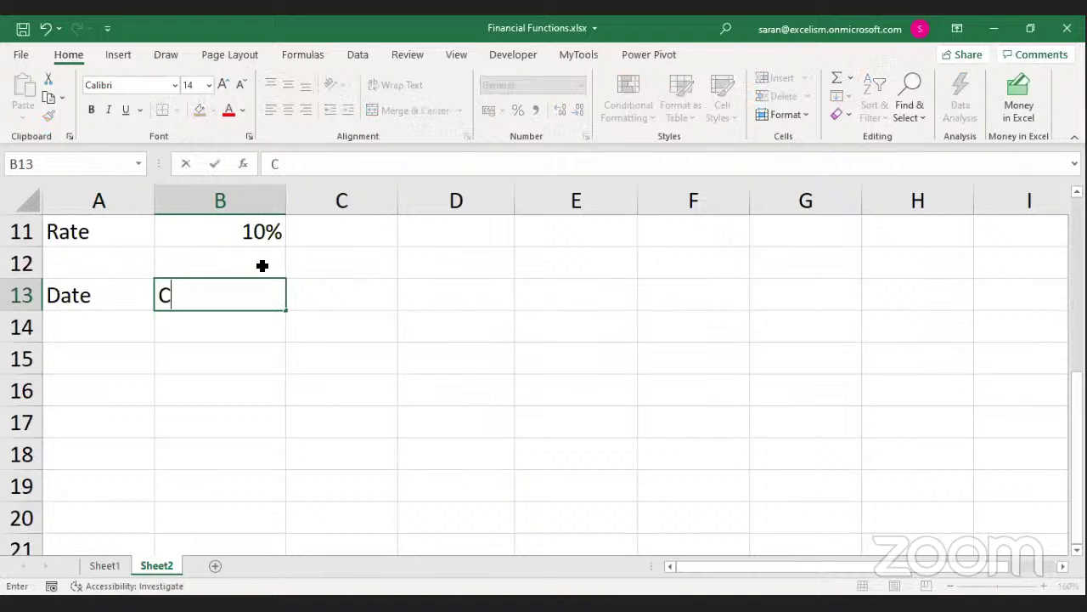
type("IF/C(OF)")
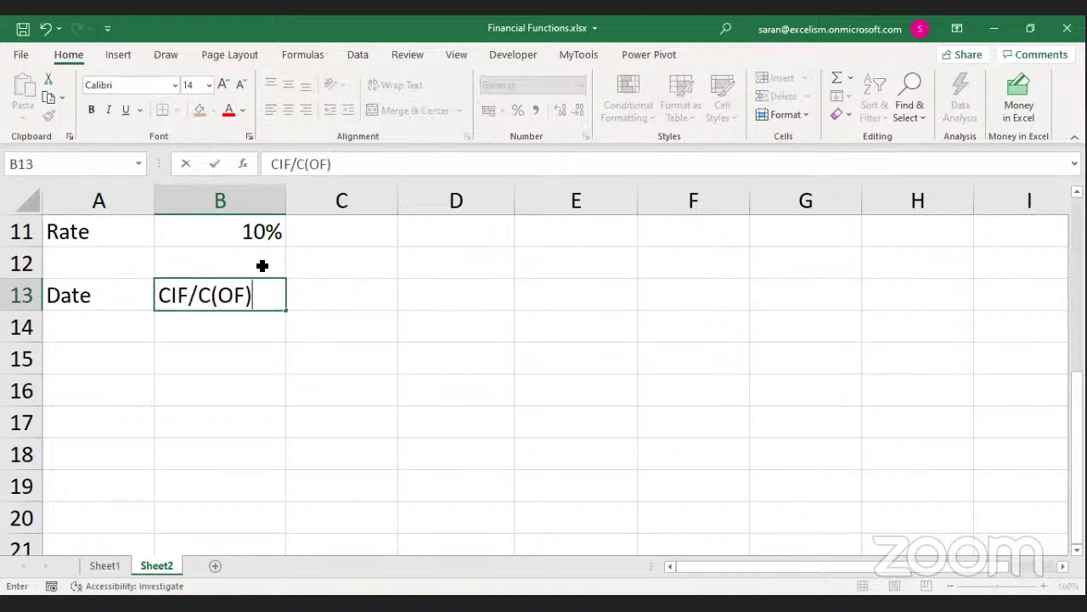
key("Return")
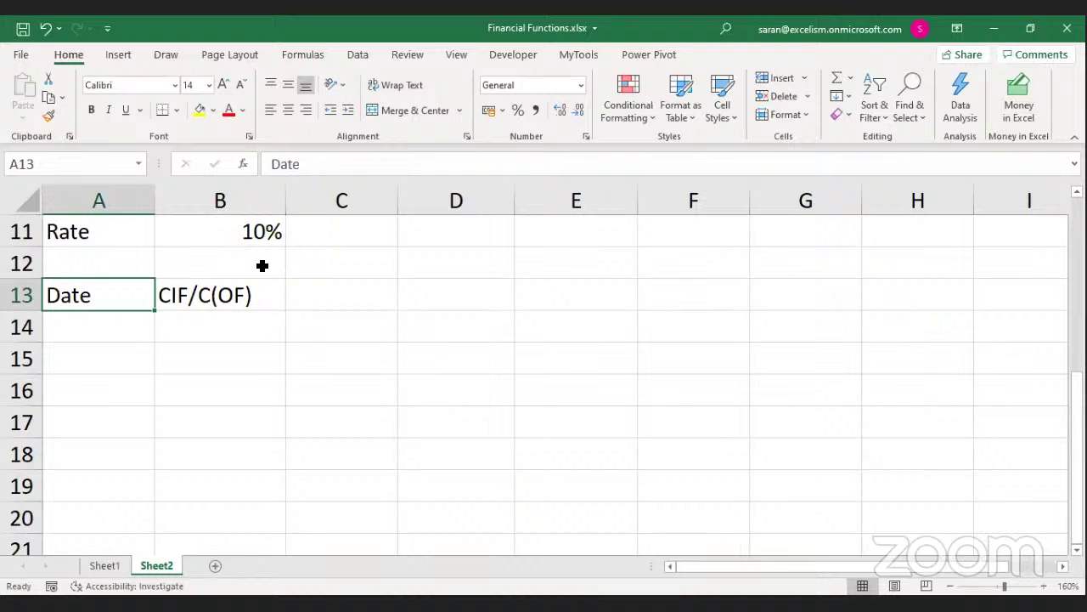
Correct the header in B13 to CIF/(COF)
key("Right")
key("F2")
key("Left")
key("Left")
key("Left")
key("Left")
key("shift+Left")
key("Right")
key("Right")
key("Left")
key("BackSpace")
key("Right")
type("C")
key("Return")
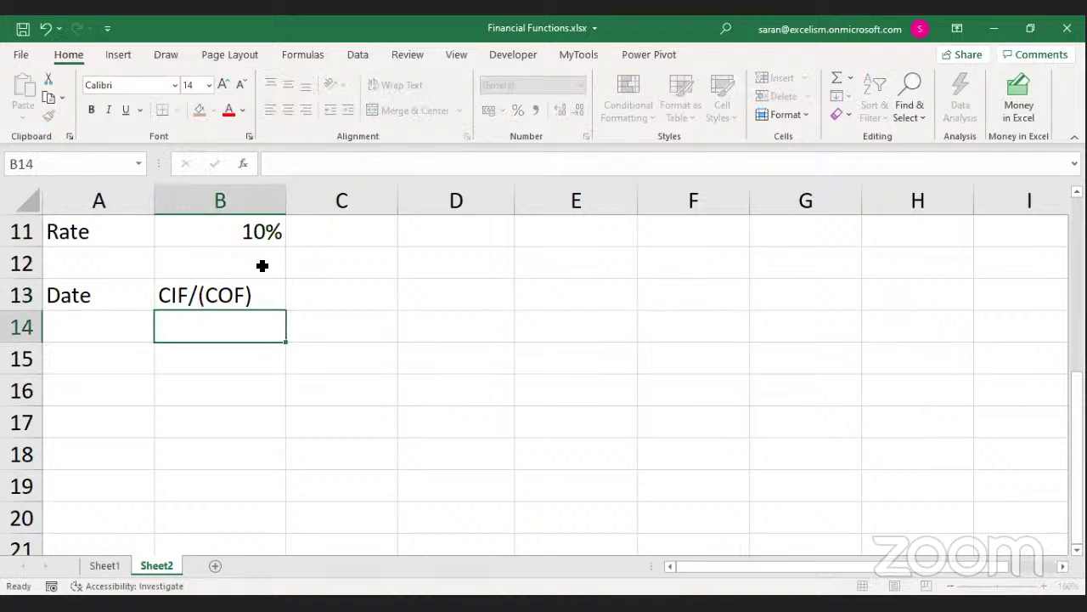
Enter the first two dates as =TODAY() in A14 and =A14+52 in A15
key("Left")
type("=")
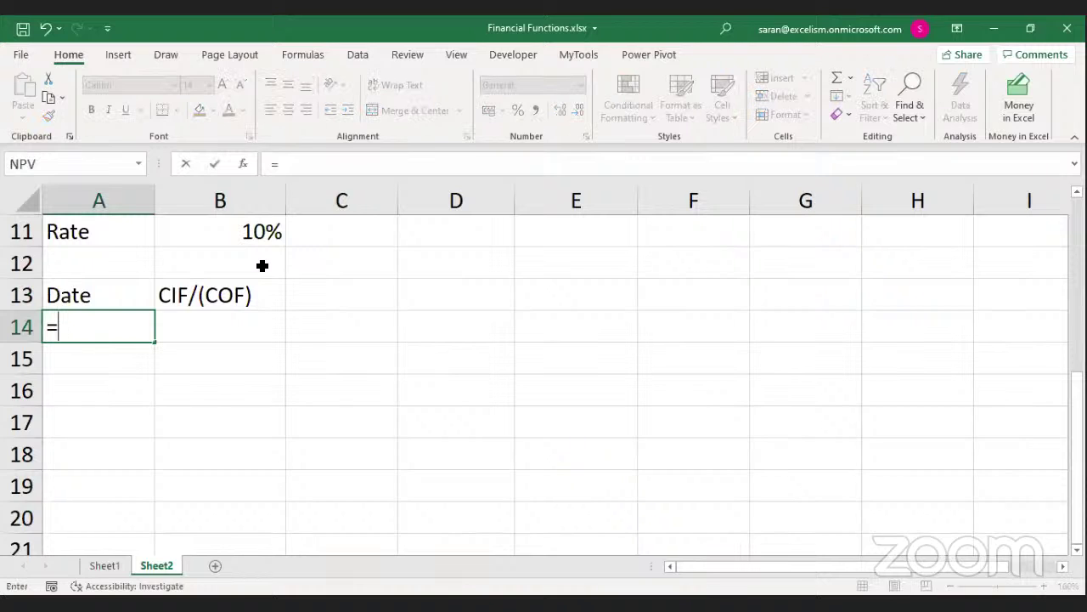
type("today(")
key("Return")
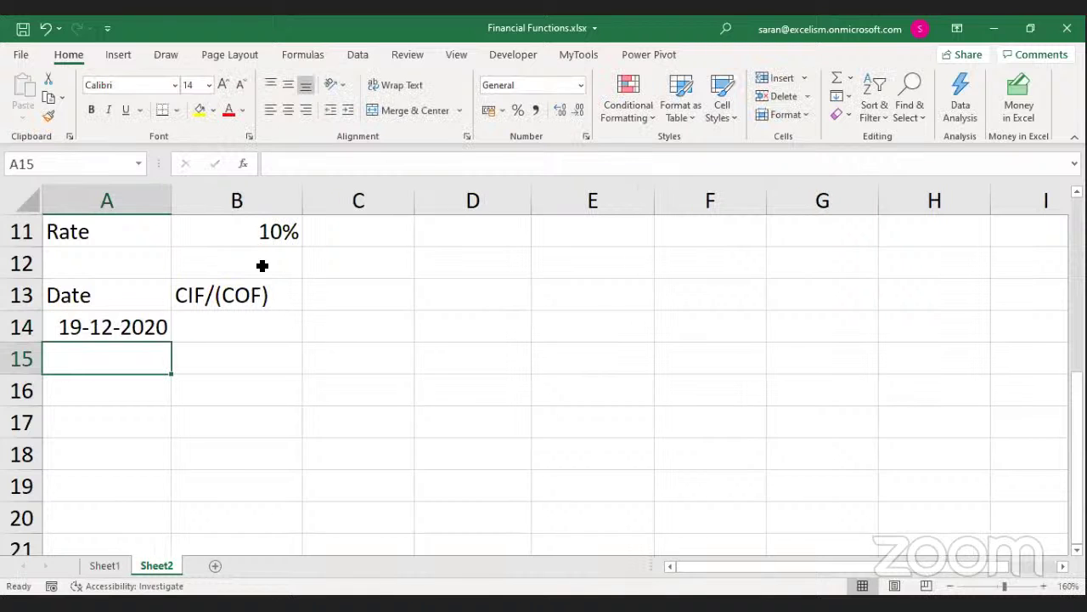
type("=")
key("Up")
type("+")
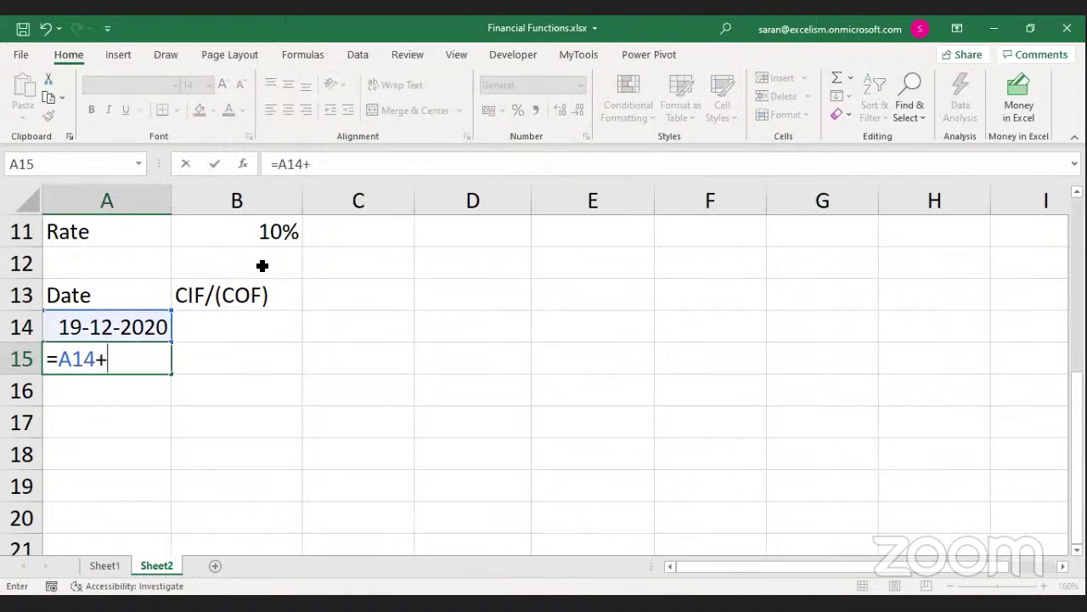
type("52")
key("Return")
Add the next dates with =A15+195 in A16 and =A16+425 in A17
type("=")
key("Up")
type("+195")
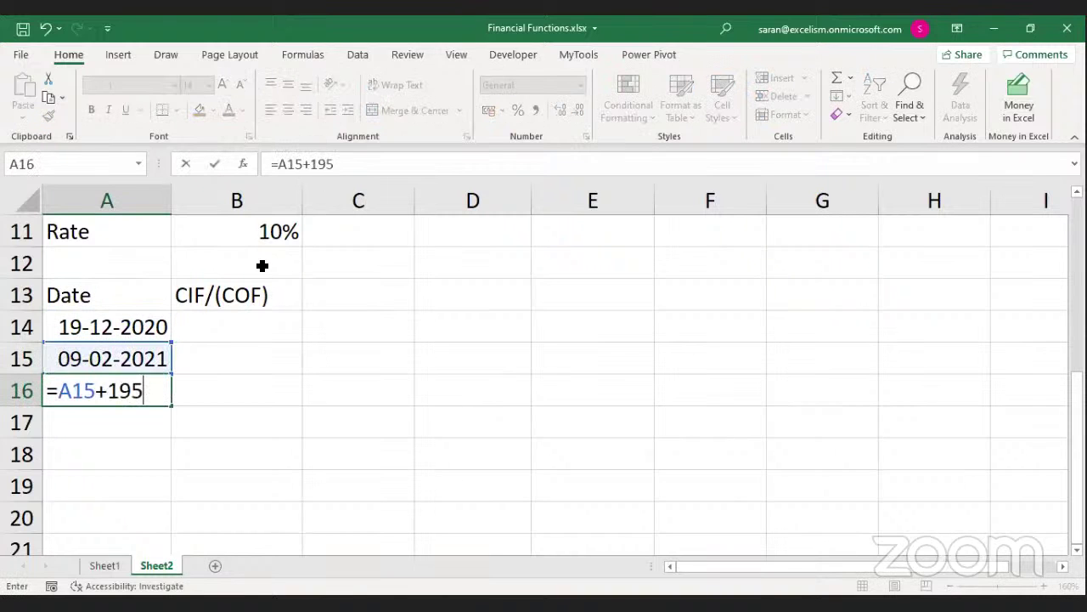
key("Return")
type("=")
key("Up")
type("+")
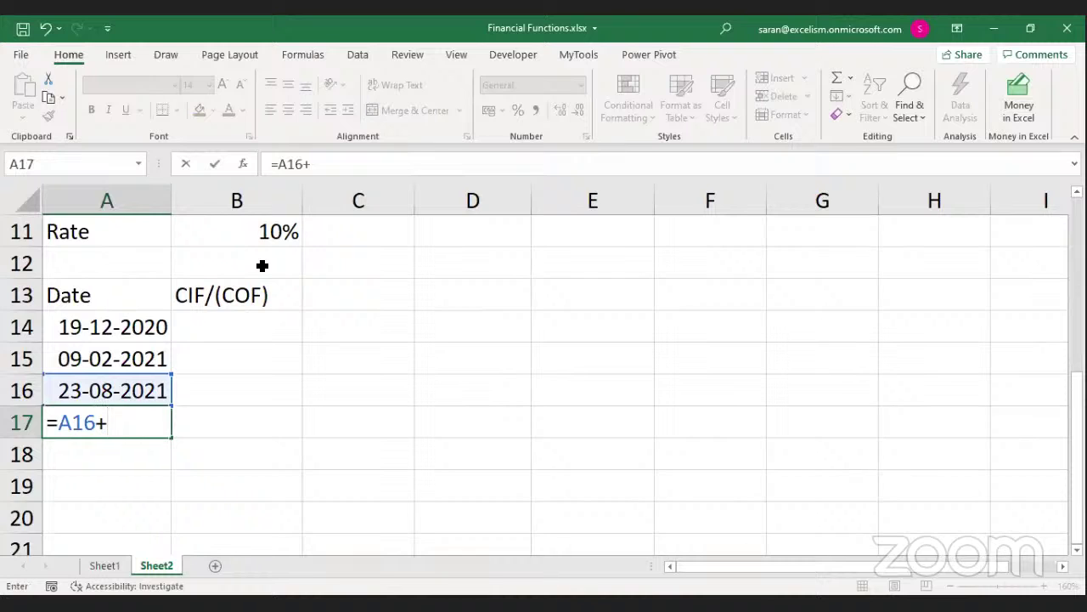
type("425")
key("Return")
Complete the date column with =A17+25 in A18 and =A18+765 in A19
type("=")
key("Up")
type("+25")
key("Return")
type("=")
key("Up")
type("+765")
key("Return")
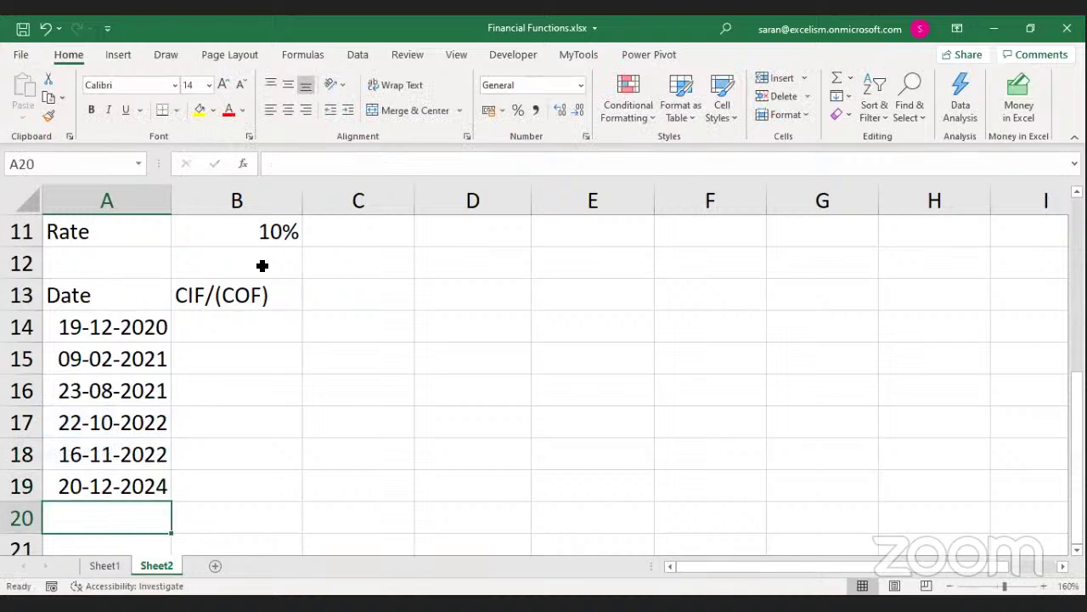
Make the Date and CIF/(COF) headers in A13:B13 bold and italic
key("ctrl+Up")
key("ctrl+Up")
key("Down")
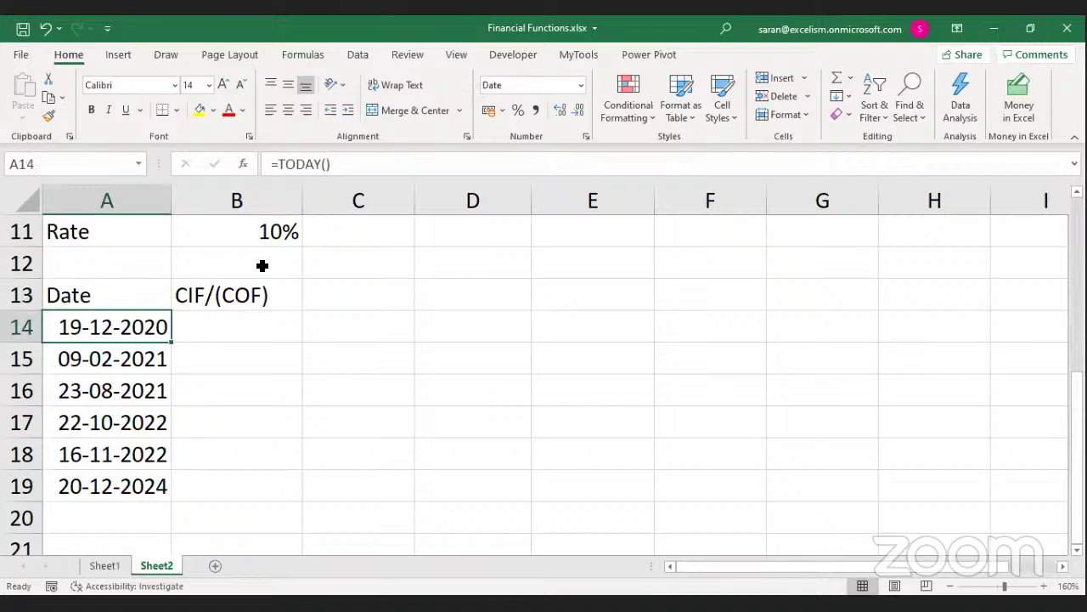
key("Up")
key("shift+Right")
key("ctrl+b")
key("ctrl+i")
key("Down")
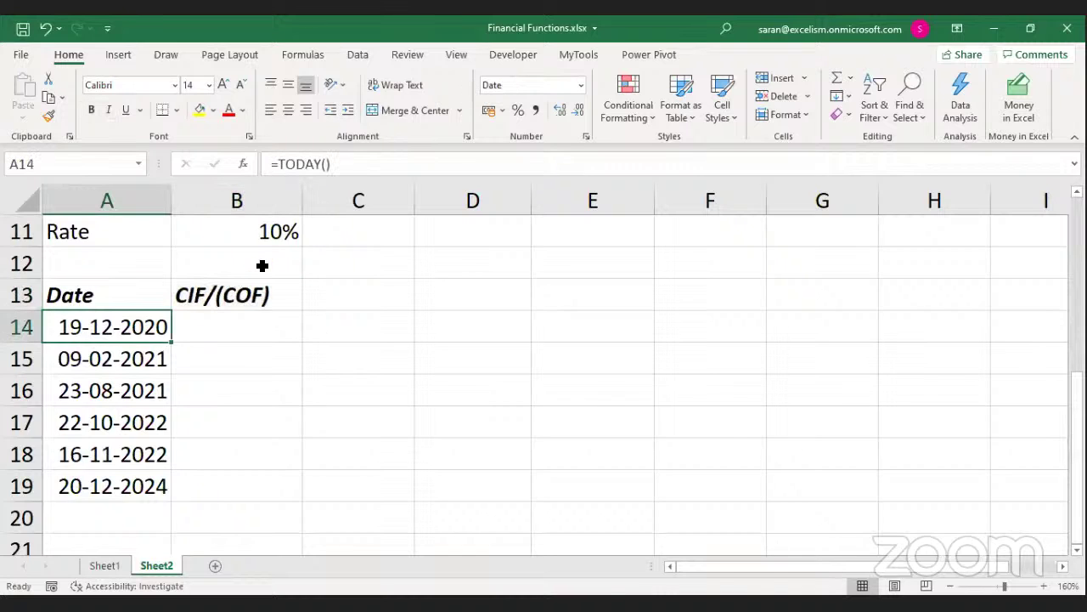
Enter the first two cash flows, 15000 in B14 and -14000 in B15
key("ctrl+shift+Down")
key("Right")
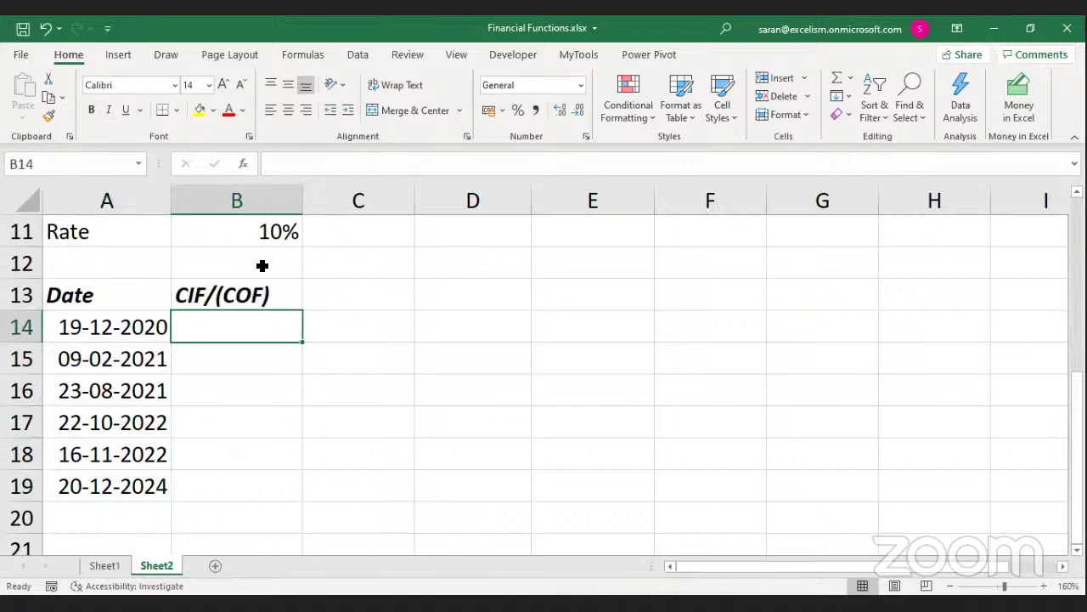
type("15000")
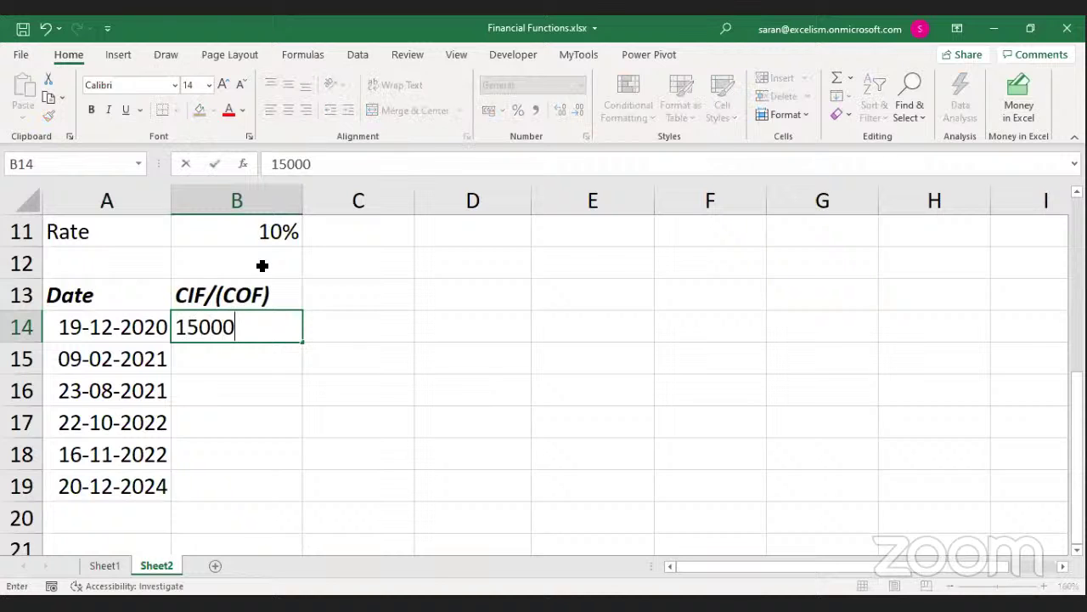
key("Return")
type("-15000")
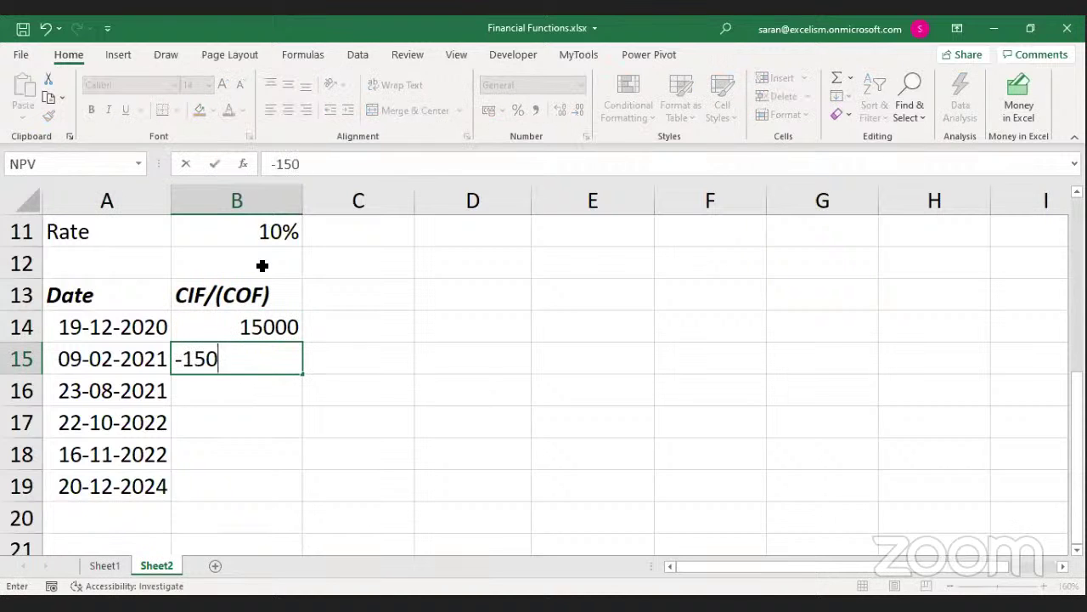
key("Return")
key("Up")
type("-14000")
key("Return")
Enter the cash flows 12000 in B16, -11500 in B17 and 4000 in B18
type("12000")
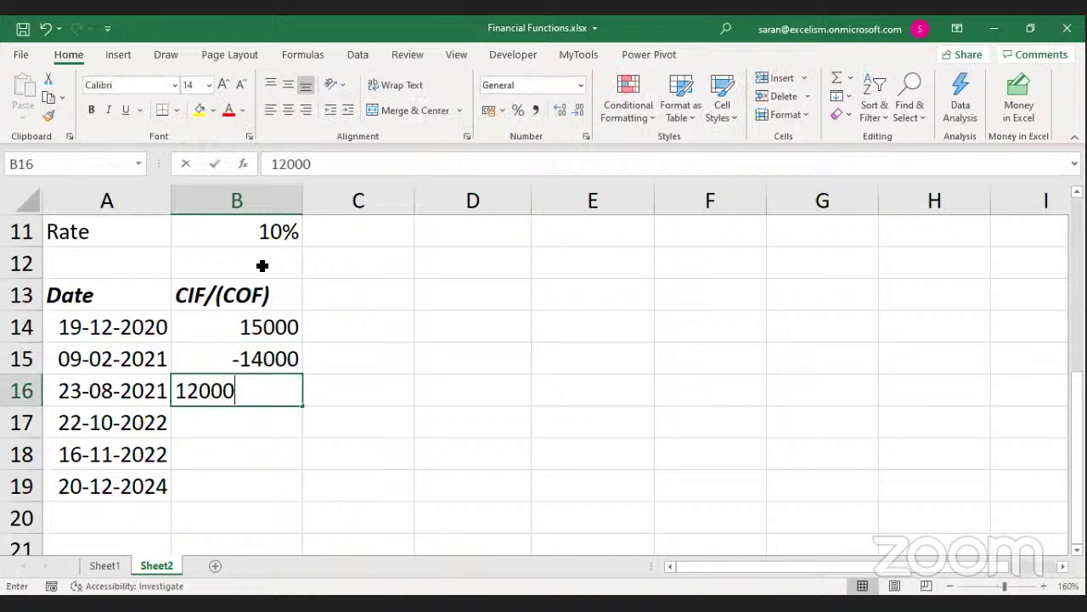
key("Return")
type("-11500")
key("Return")
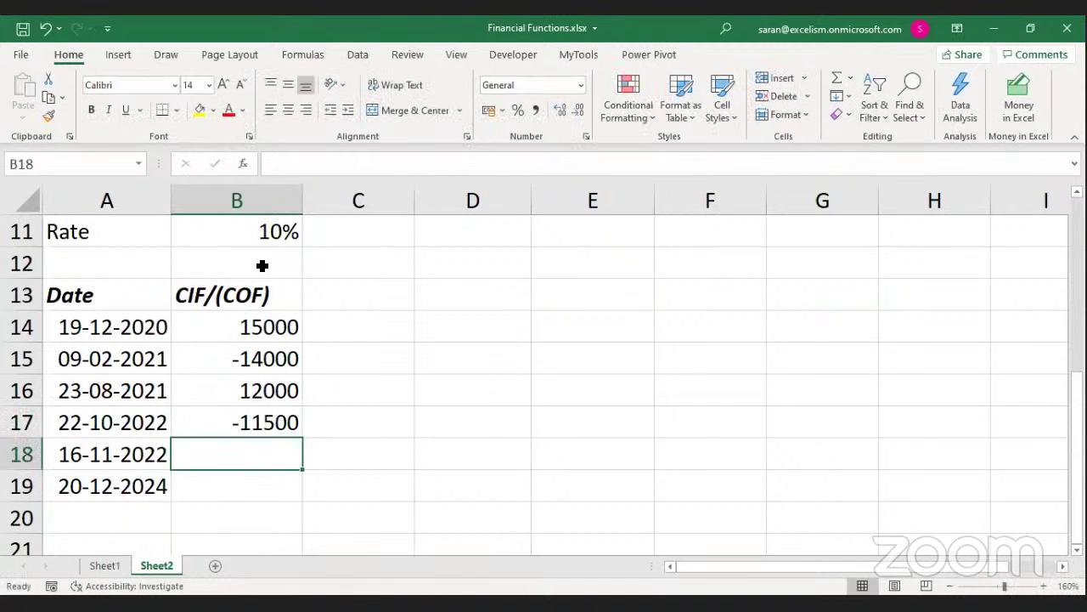
type("4000")
key("Return")
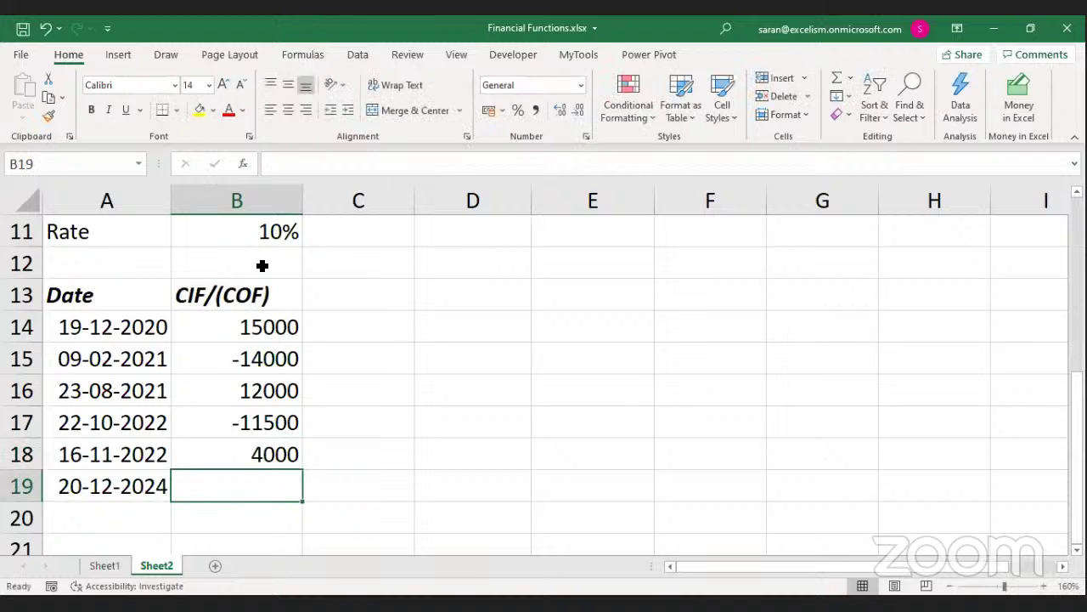
Enter the last cash flow of -6000 in B19
type("-4200")
key("BackSpace")
key("BackSpace")
key("BackSpace")
key("BackSpace")
type("6000")
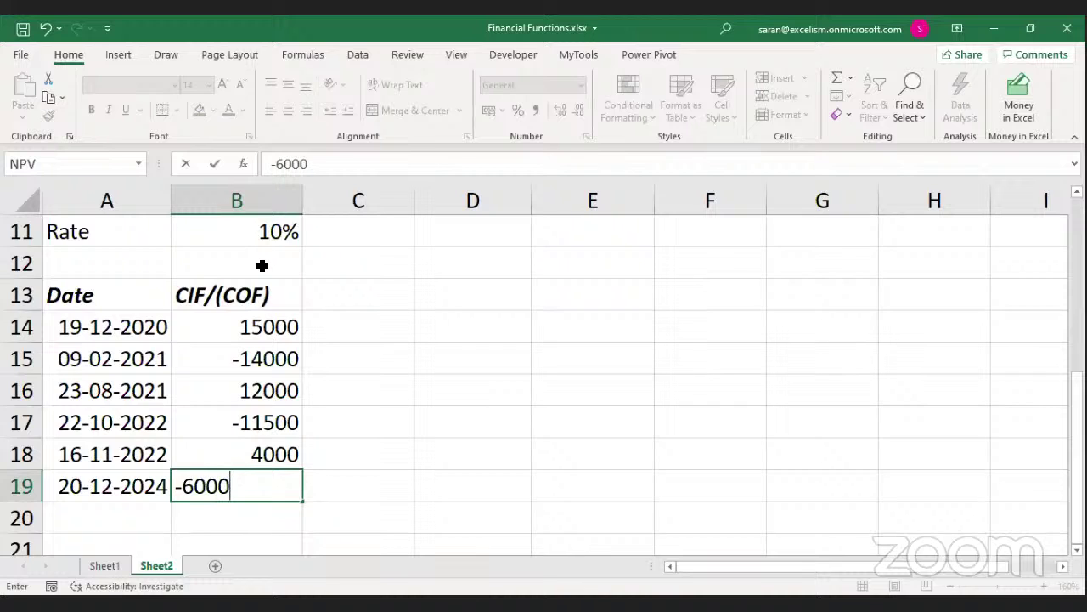
key("ctrl+Up")
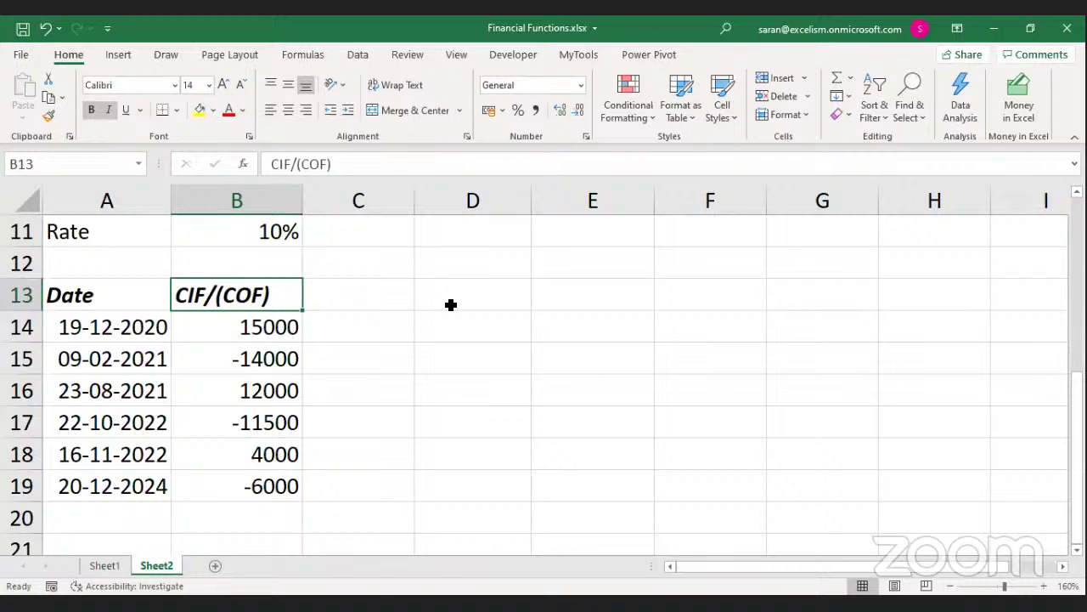
Review the IRR rate in B1 and the cell references of the NPV formula in E9
key("Up")
key("Up")
key("Up")
key("Up")
key("Up")
key("Up")
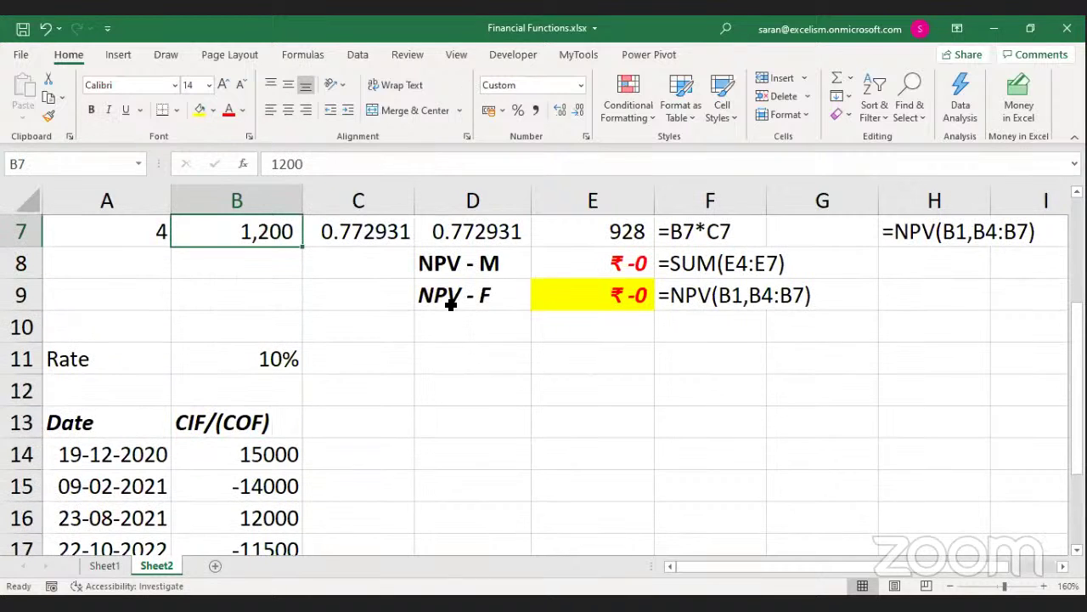
key("Up")
key("Up")
key("Up")
key("Up")
key("Up")
key("Up")
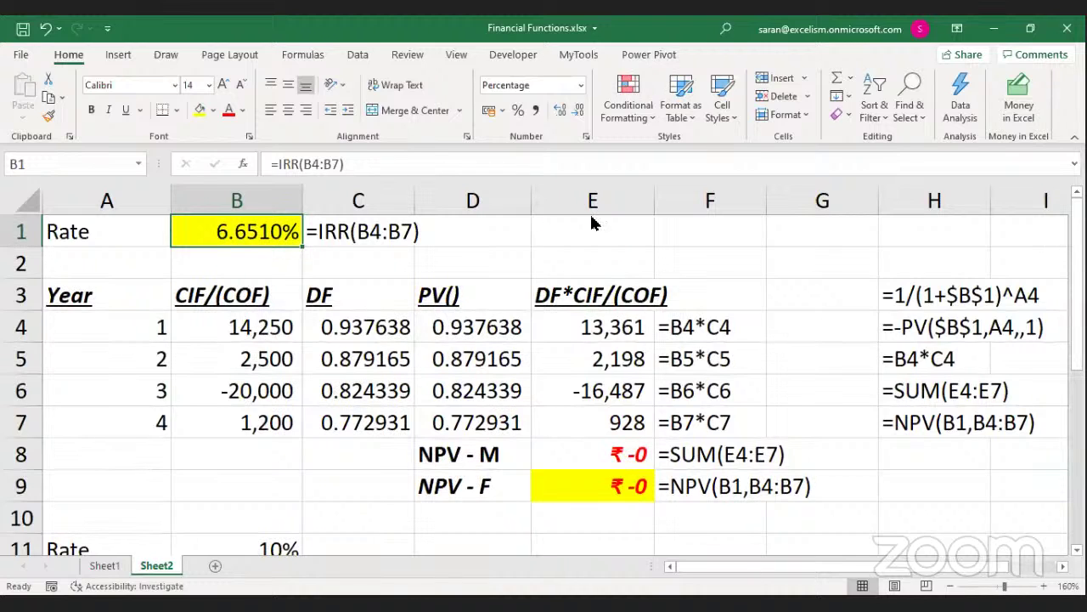
left_click(604, 466)
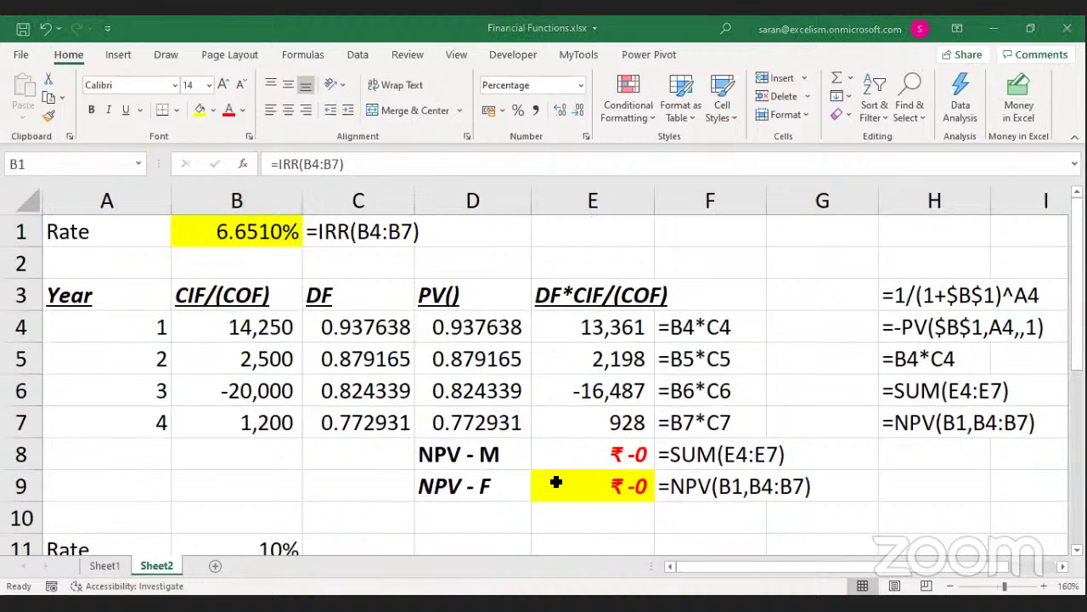
left_click(597, 486)
double_click(597, 486)
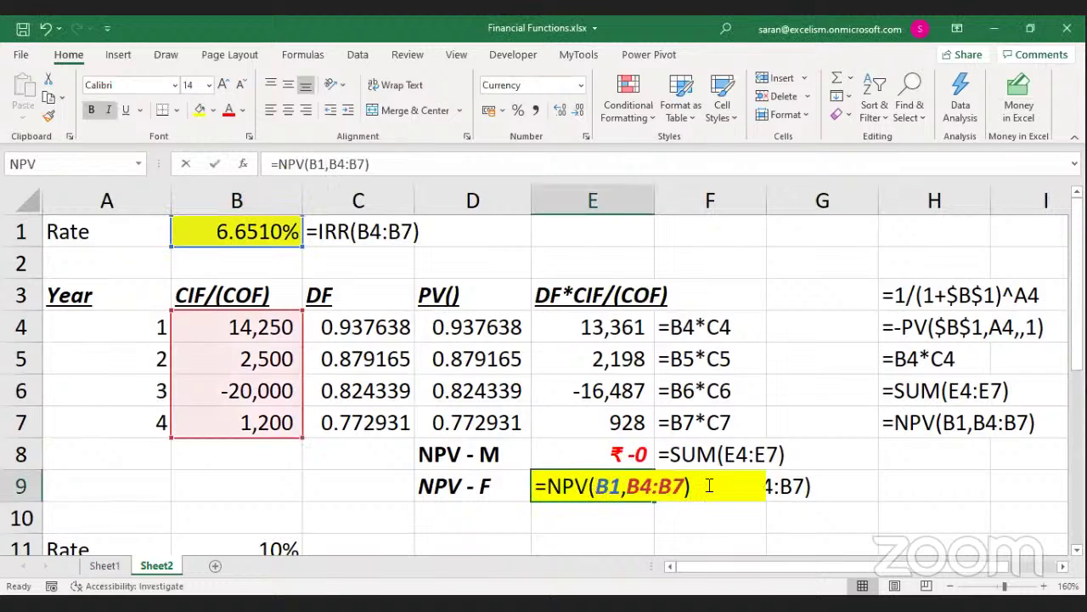
type("-")
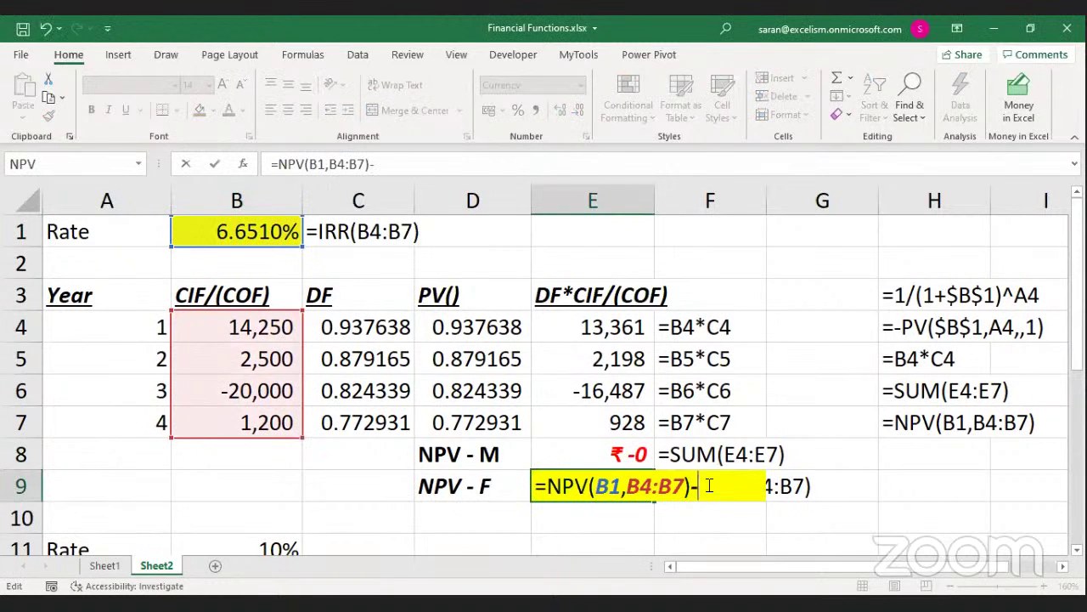
key("BackSpace")
key("Return")
Format the cash flows in B14:B19 with thousands separators and no decimal places
key("Down")
key("Down")
key("Down")
key("Down")
key("Left")
key("Left")
key("Left")
key("Down")
key("Down")
key("Down")
key("Down")
key("Up")
key("Up")
key("Up")
key("Up")
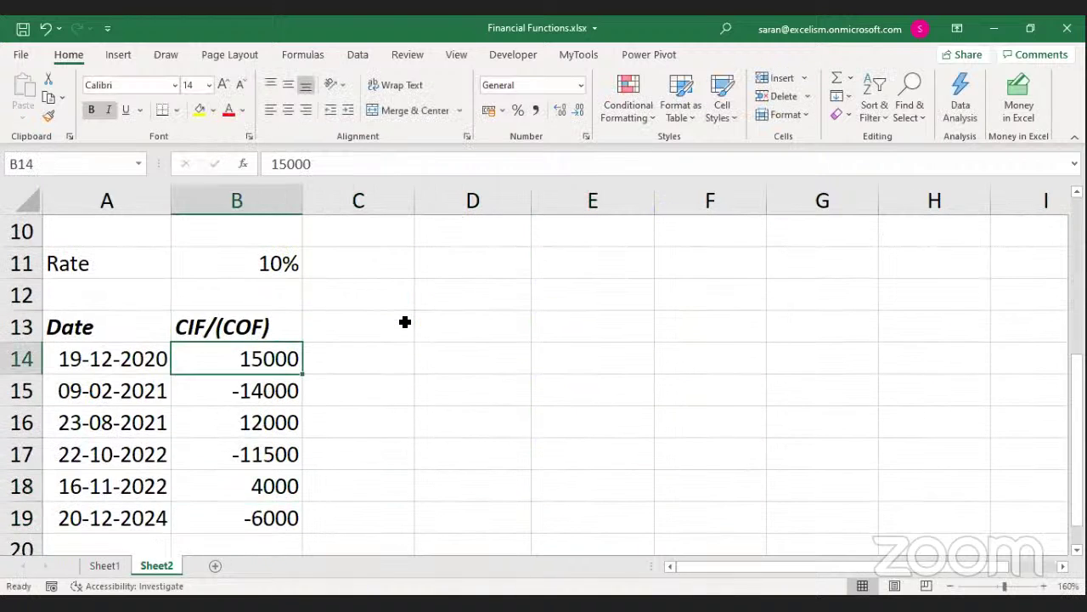
key("ctrl+shift+Down")
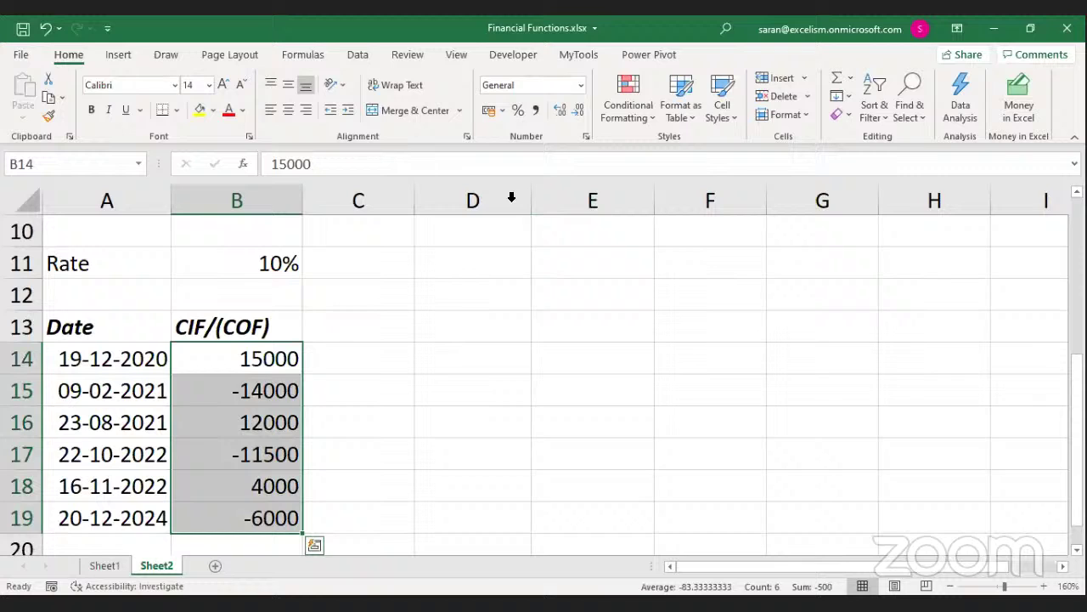
left_click(535, 109)
left_click(578, 109)
left_click(578, 110)
left_click(416, 458)
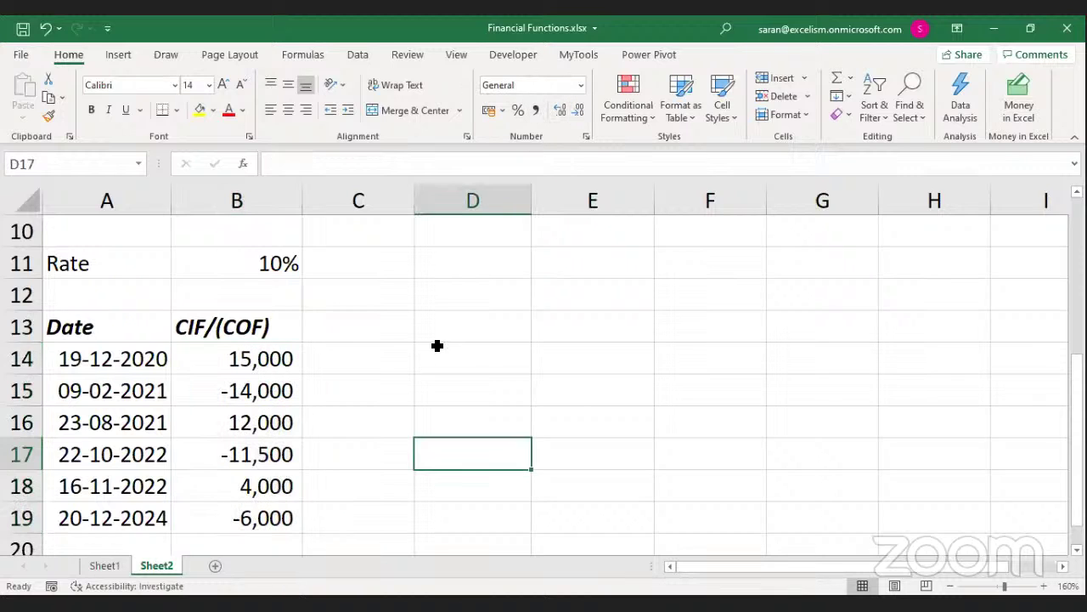
Enter the label NPV in D14 beside the dated cash-flow table
left_click(436, 345)
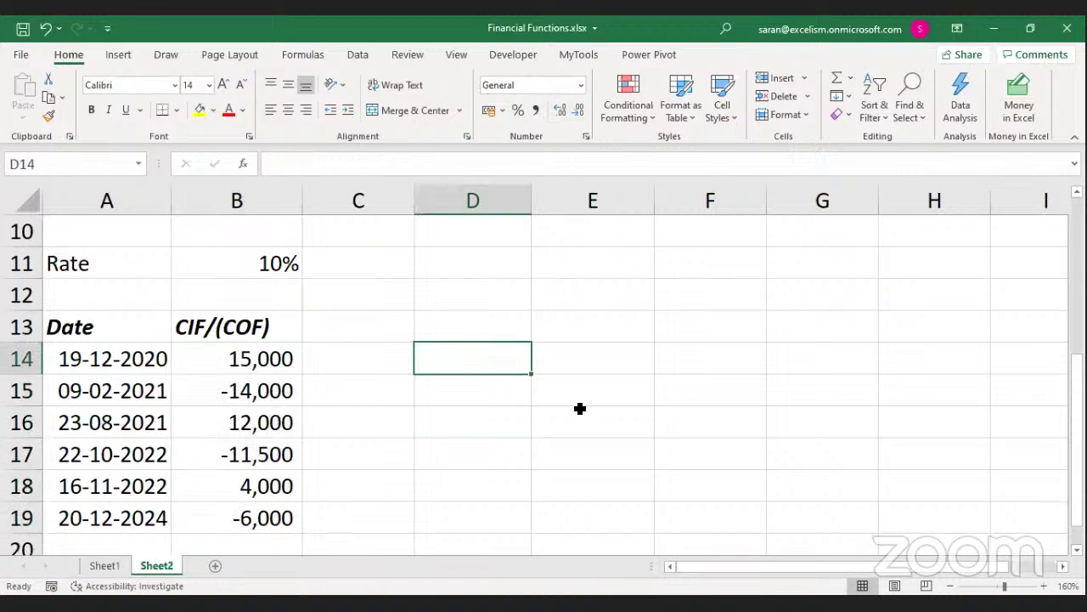
type("NPV")
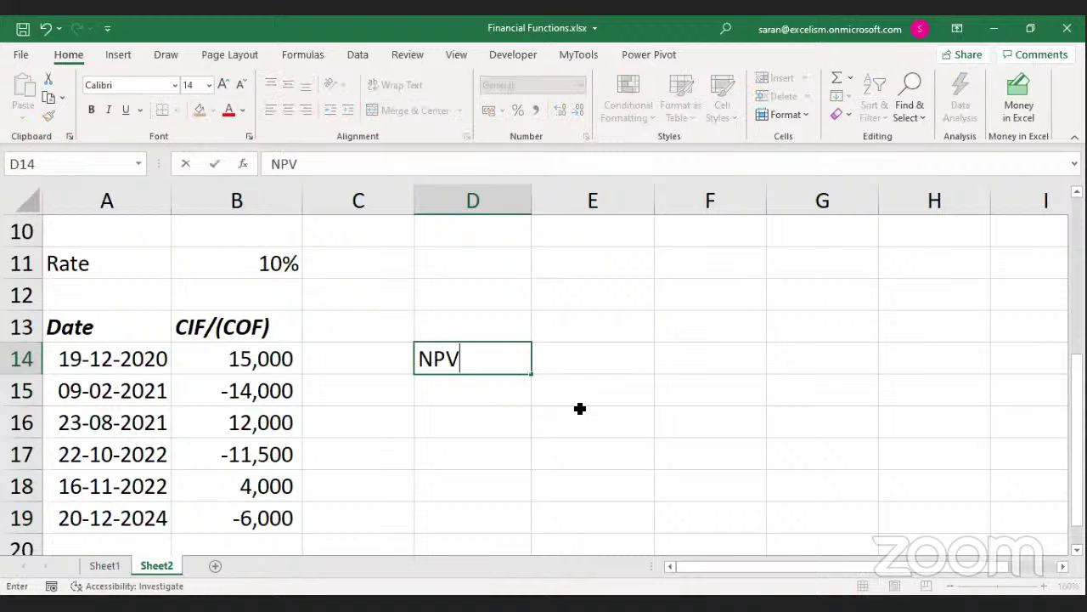
key("Tab")
Calculate the net present value of the dated cash flows in E14 with =XNPV(B11,B14:B19,A14:A19)
type("=")
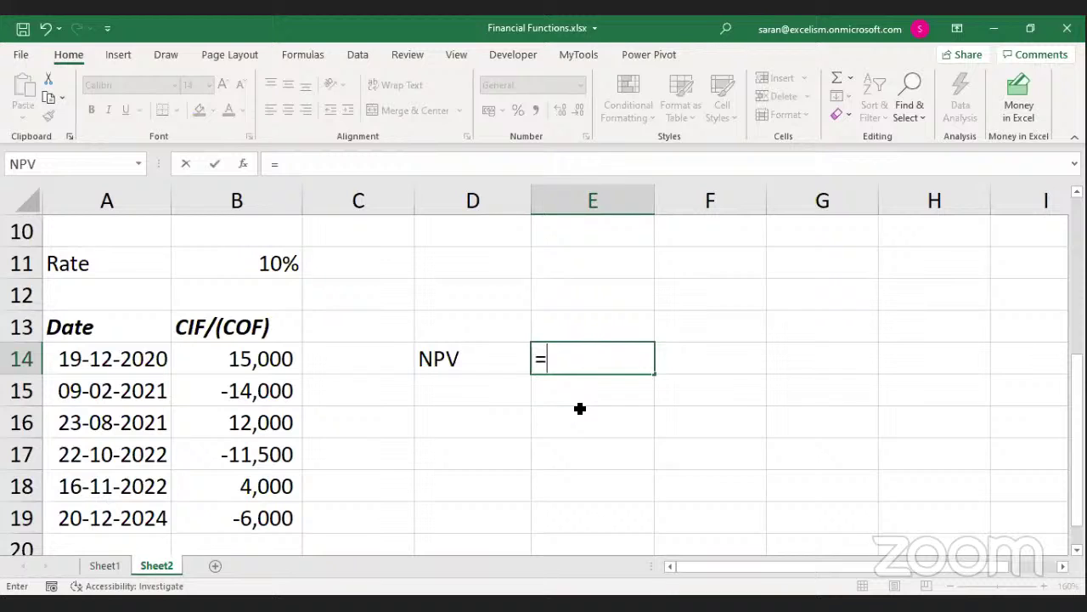
type("xnpv")
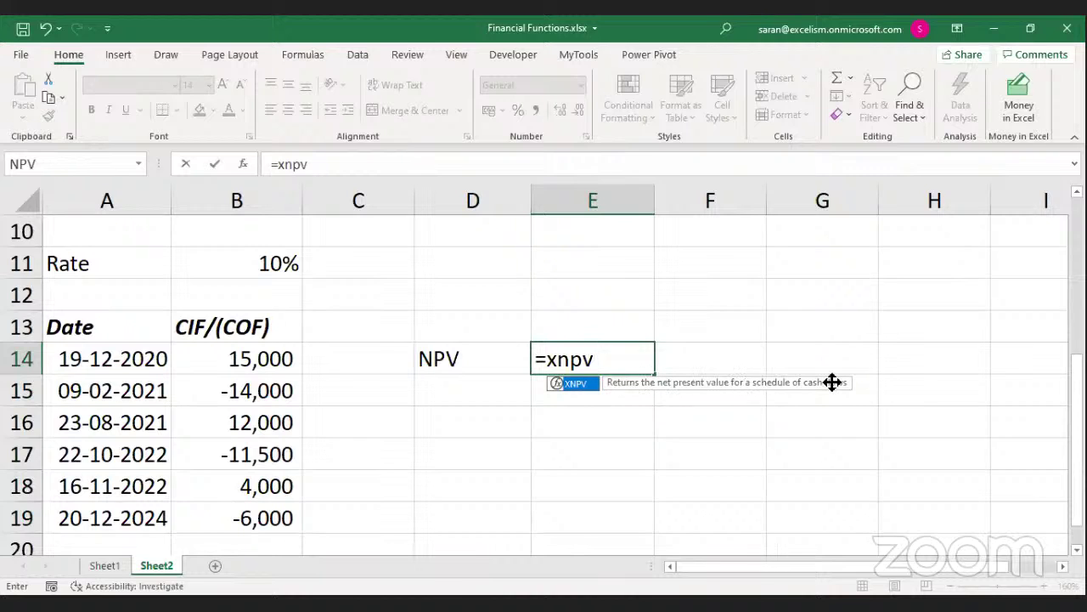
key("Tab")
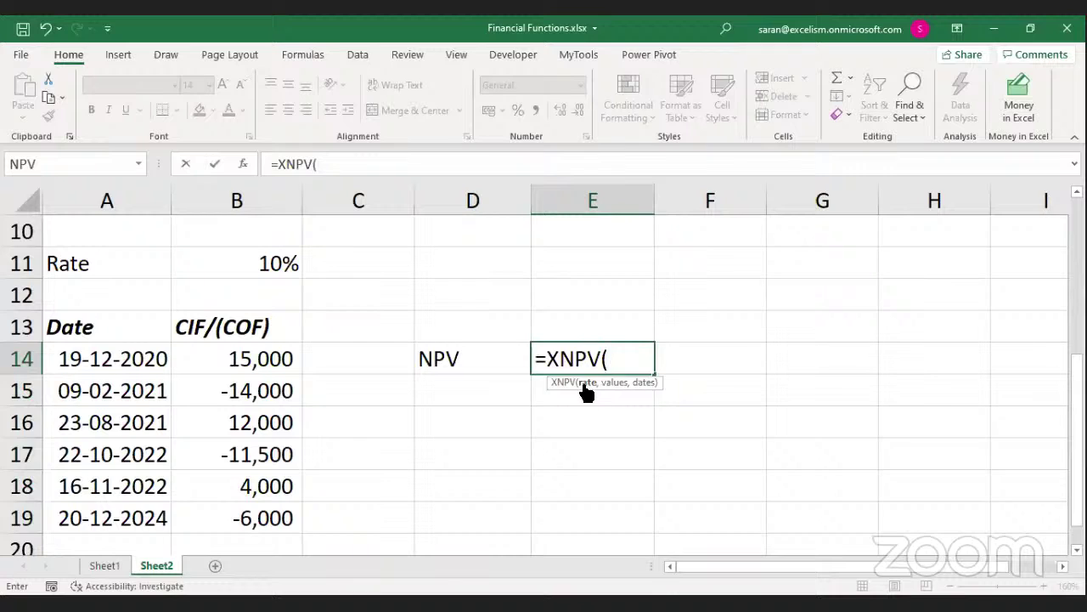
left_click(248, 270)
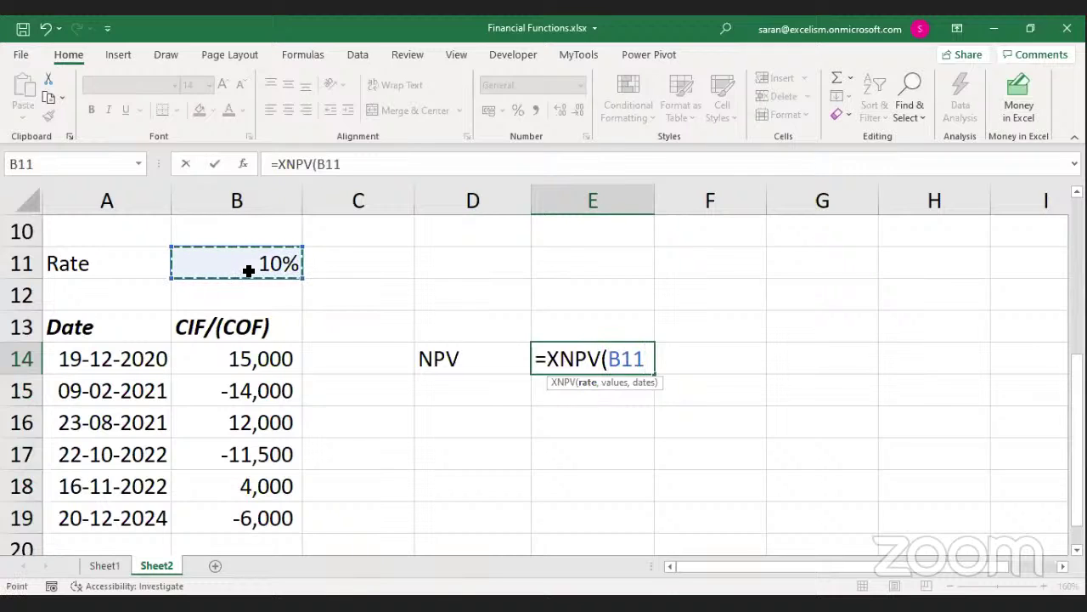
type(",")
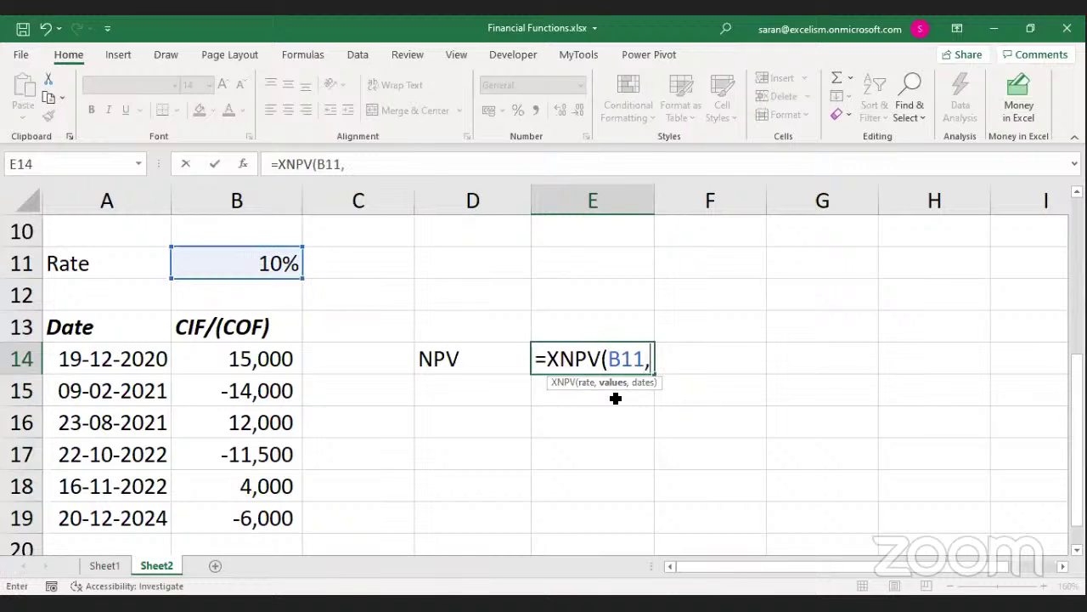
left_click(228, 361)
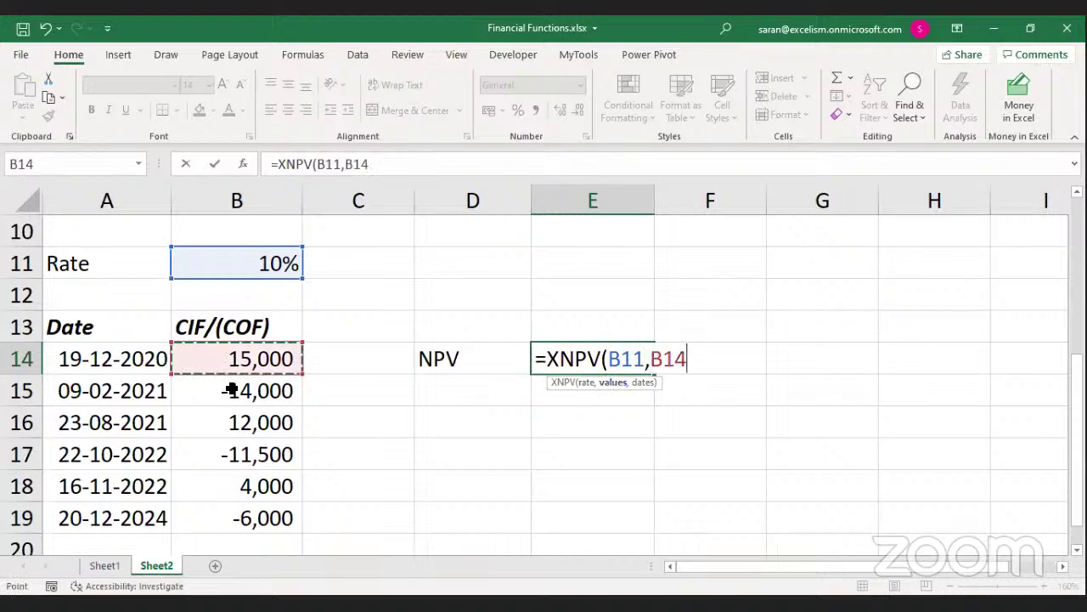
left_click_drag(231, 390, 243, 522)
type(",")
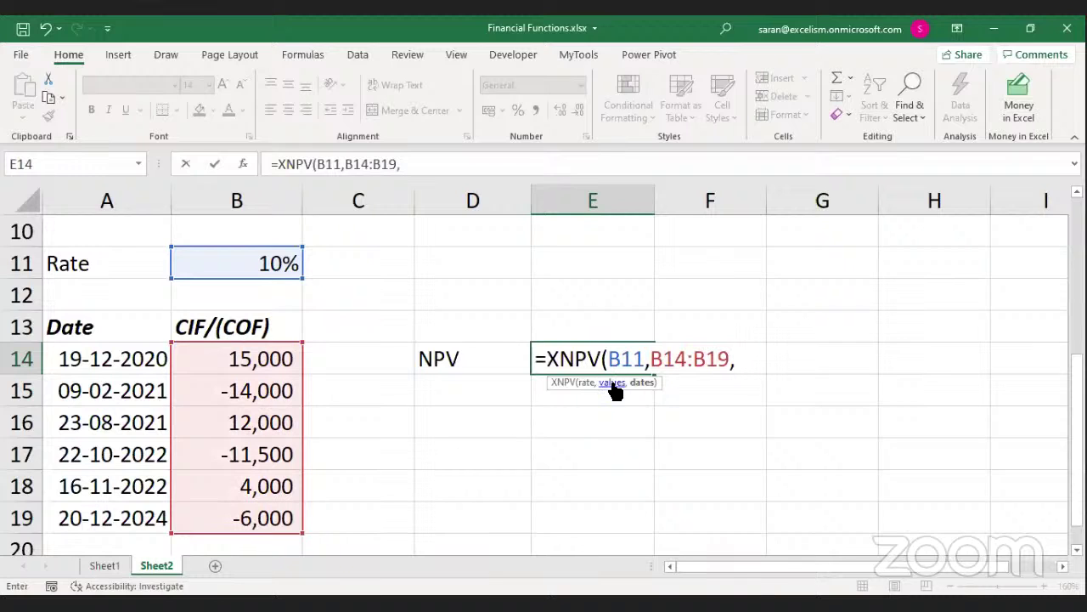
left_click(68, 358)
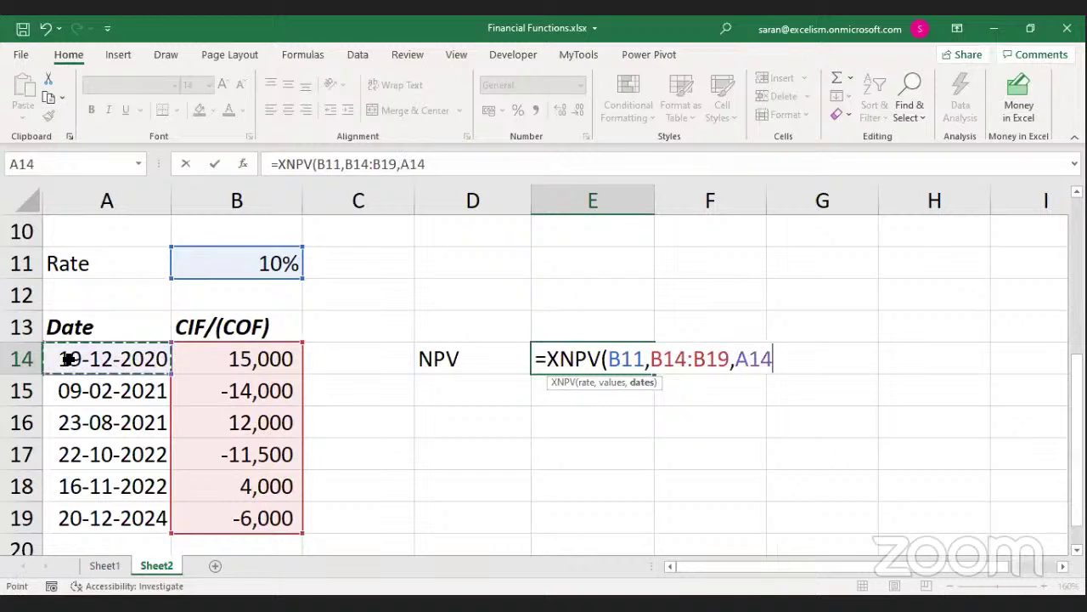
key("ctrl+shift+Down")
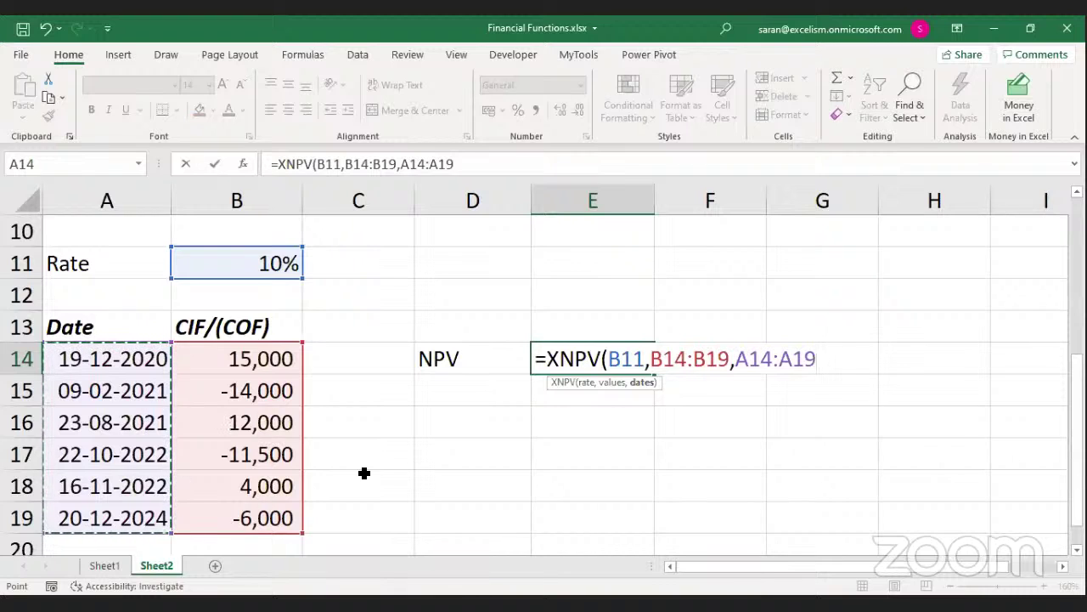
type(")")
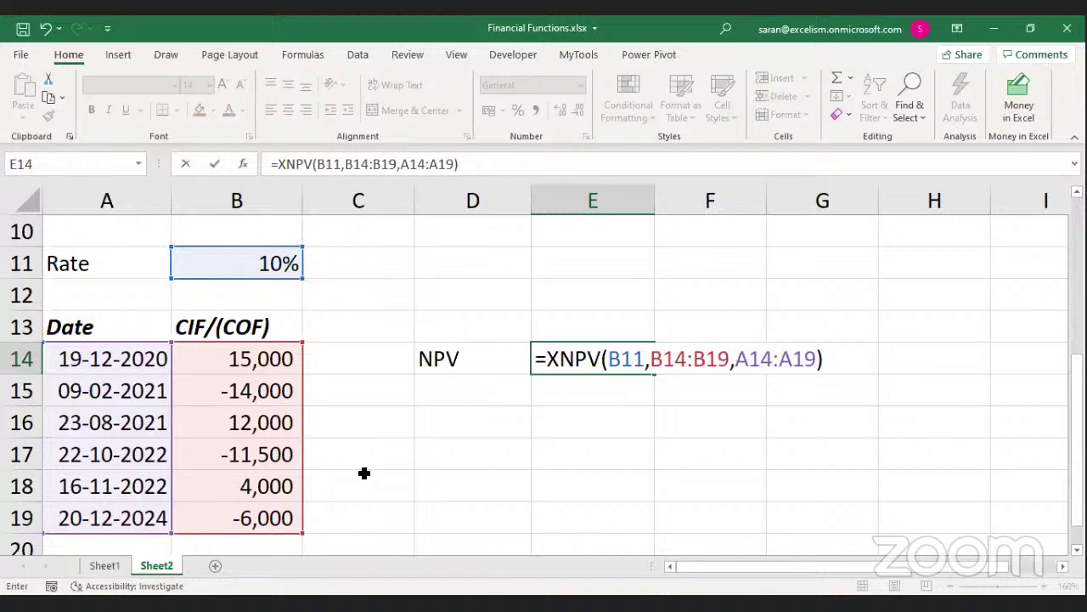
key("Return")
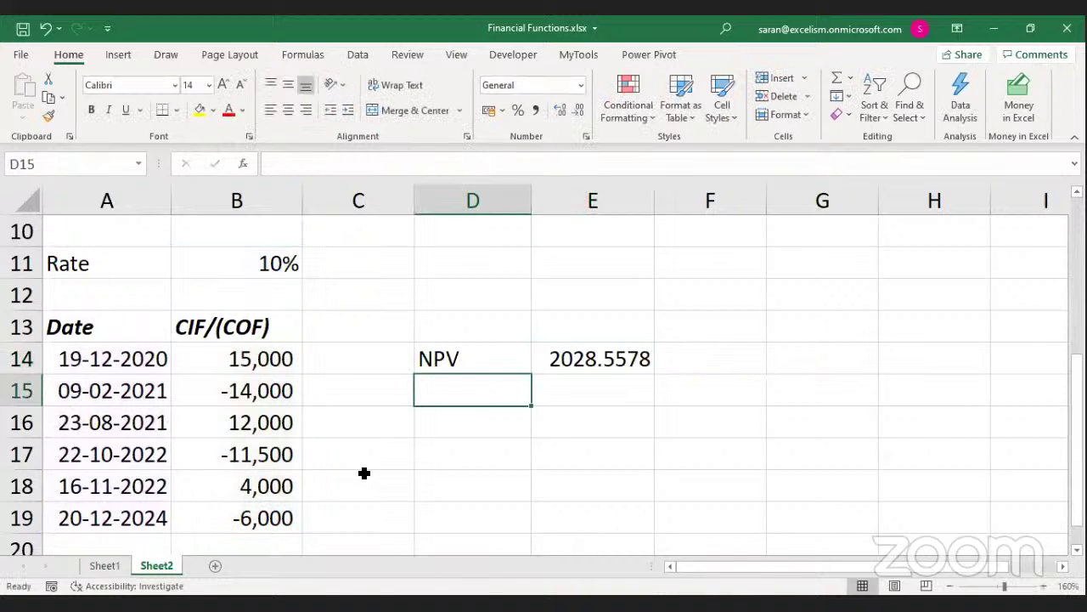
Format the NPV result in E14 with a thousands separator and no decimal places
key("Up")
key("Right")
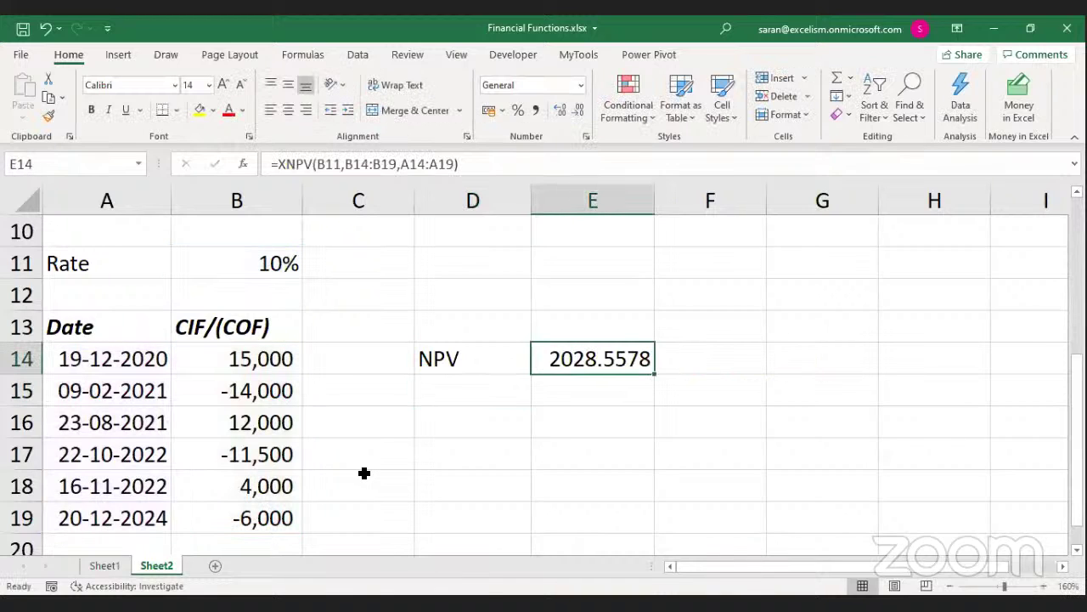
left_click(529, 111)
left_click(578, 111)
left_click(578, 111)
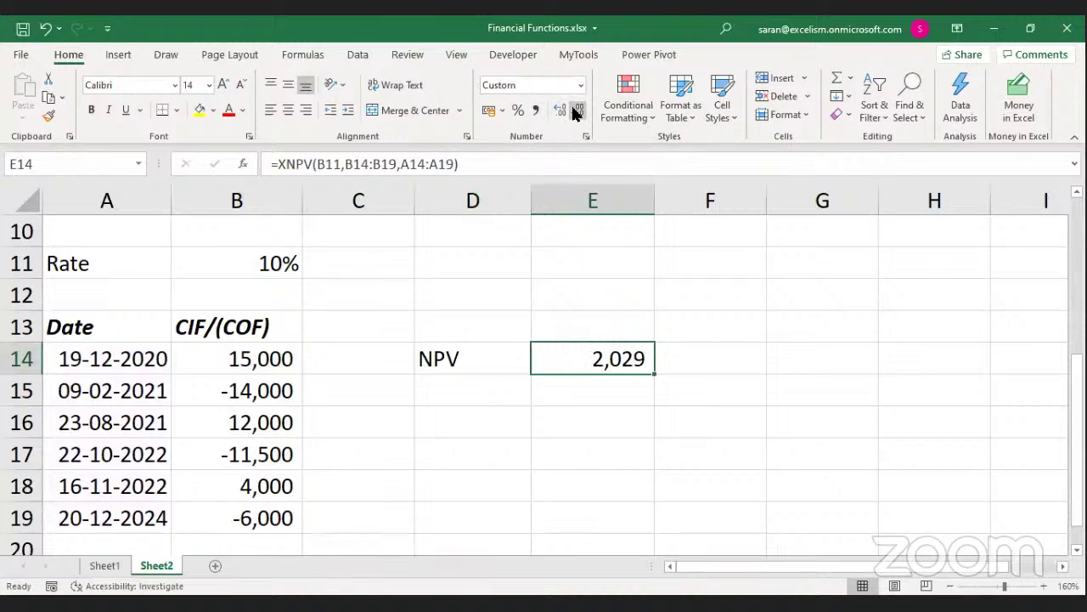
Test the NPV by changing the 23-08-2021 cash flow in B16 to 13000
left_click(482, 347)
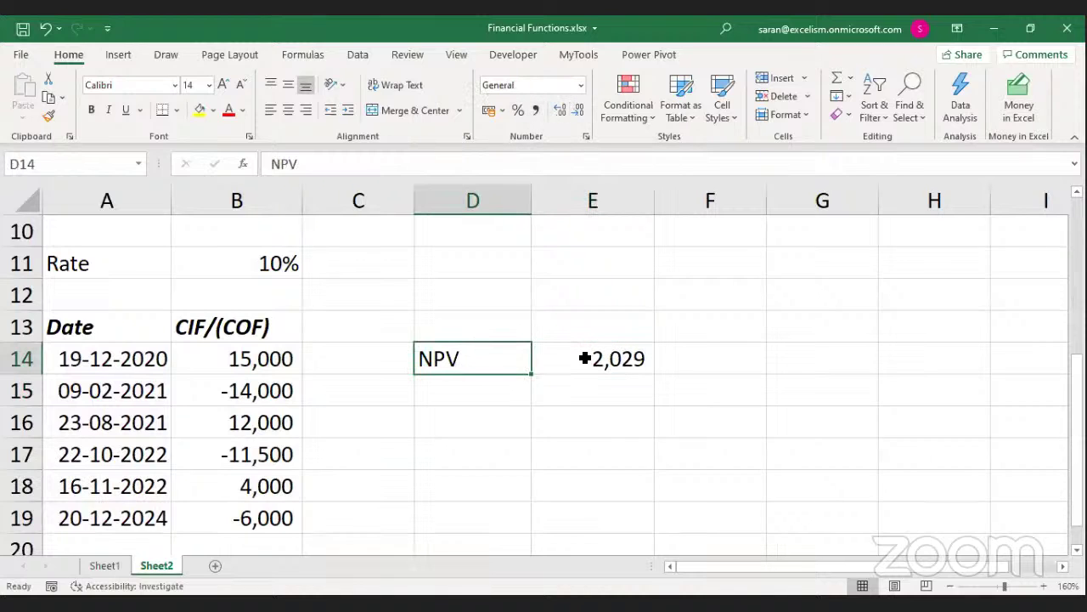
left_click(257, 420)
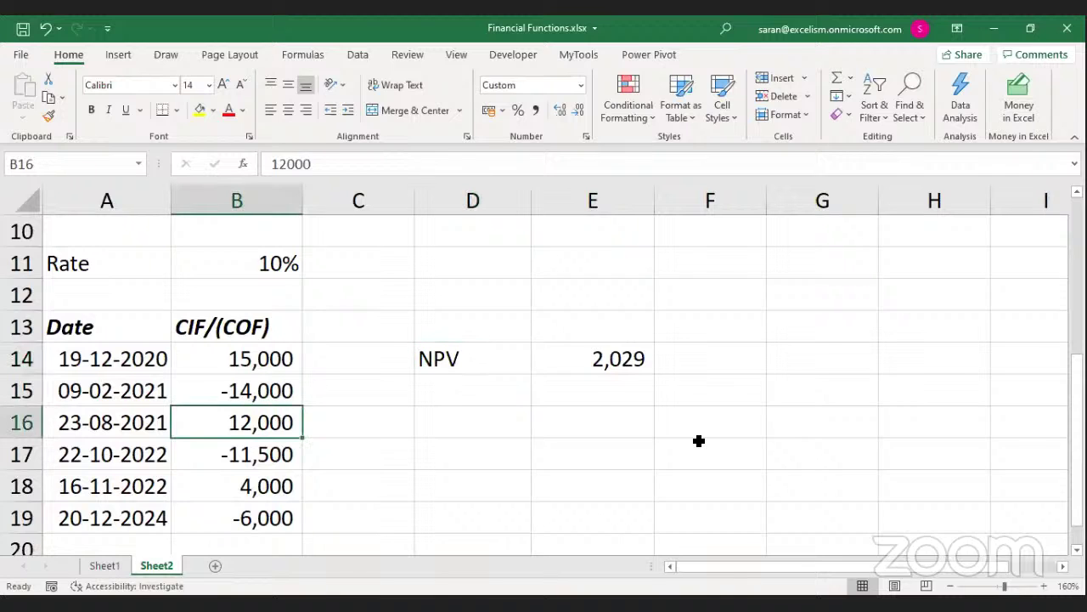
type("13000")
key("Return")
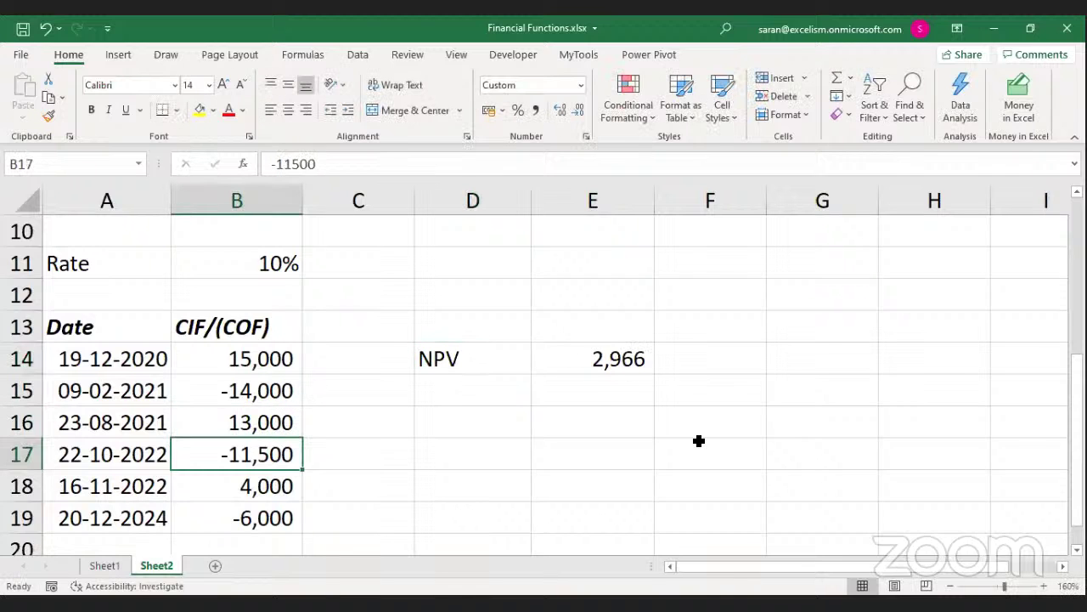
Change the cash flow in B16 to 10000 and check the NPV result in E14
key("Up")
type("10000")
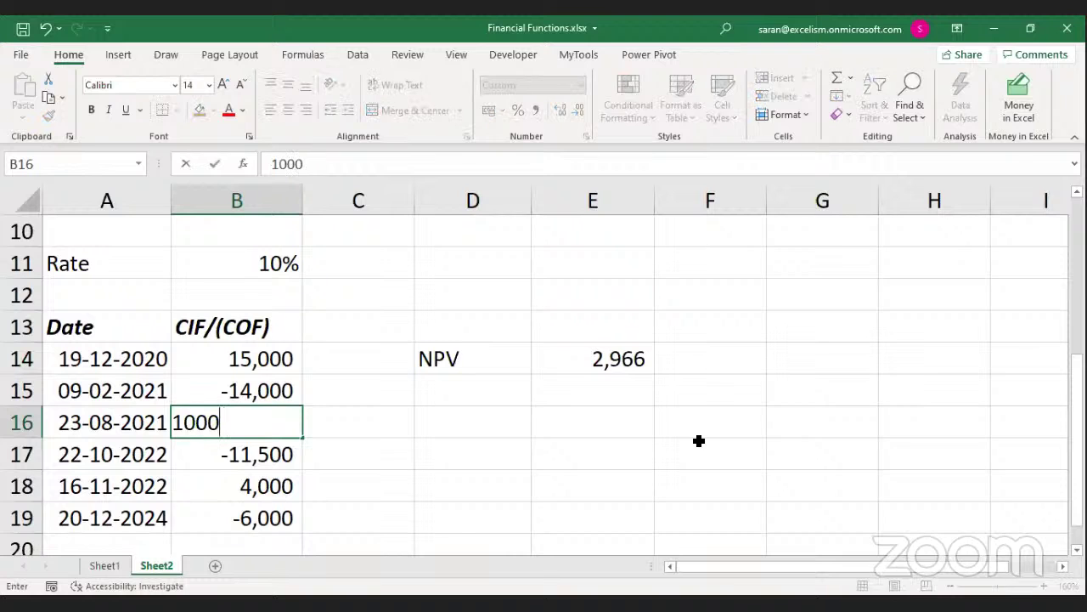
key("Return")
key("Up")
key("Up")
key("Up")
key("Up")
key("Down")
key("Right")
key("Right")
key("Right")
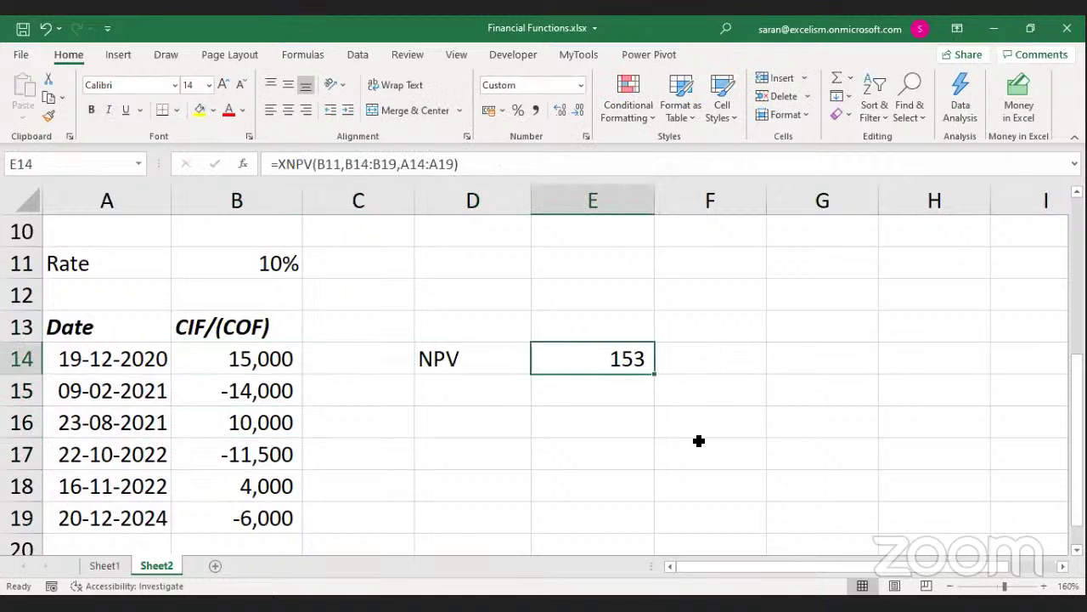
Replace the rate in B11 with =XIRR(B14:B19,A14:A19) and show it with two decimal places
left_click(281, 259)
type("=")
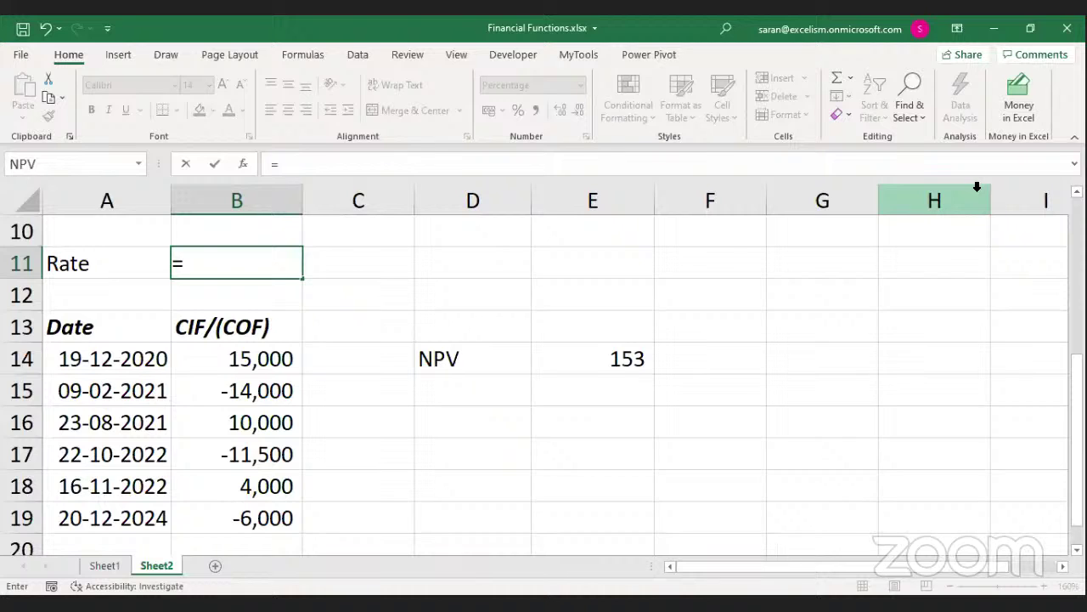
type("XIRR(")
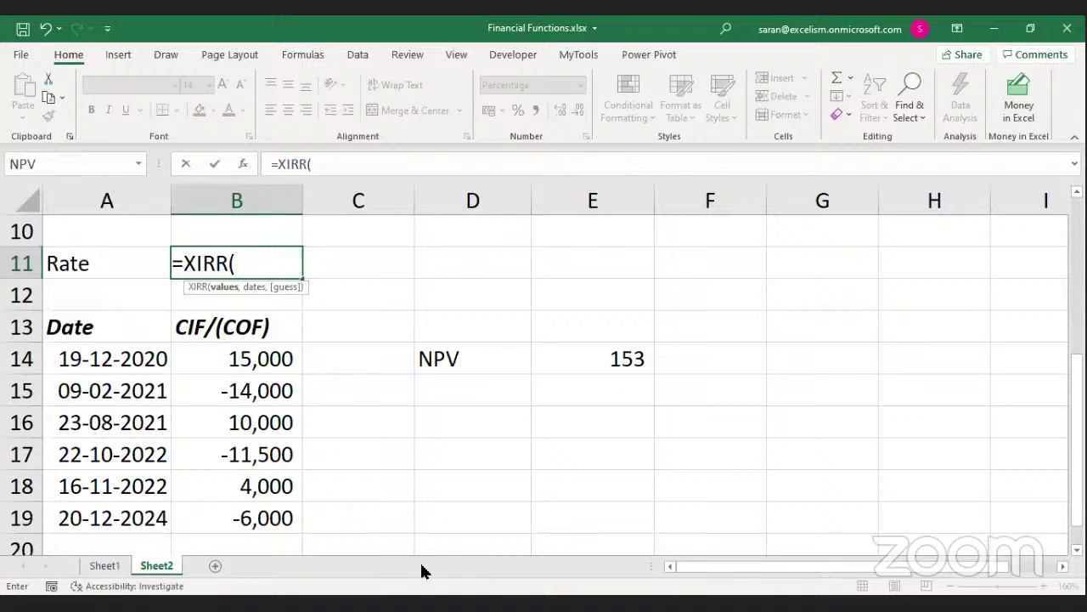
key("alt+Tab")
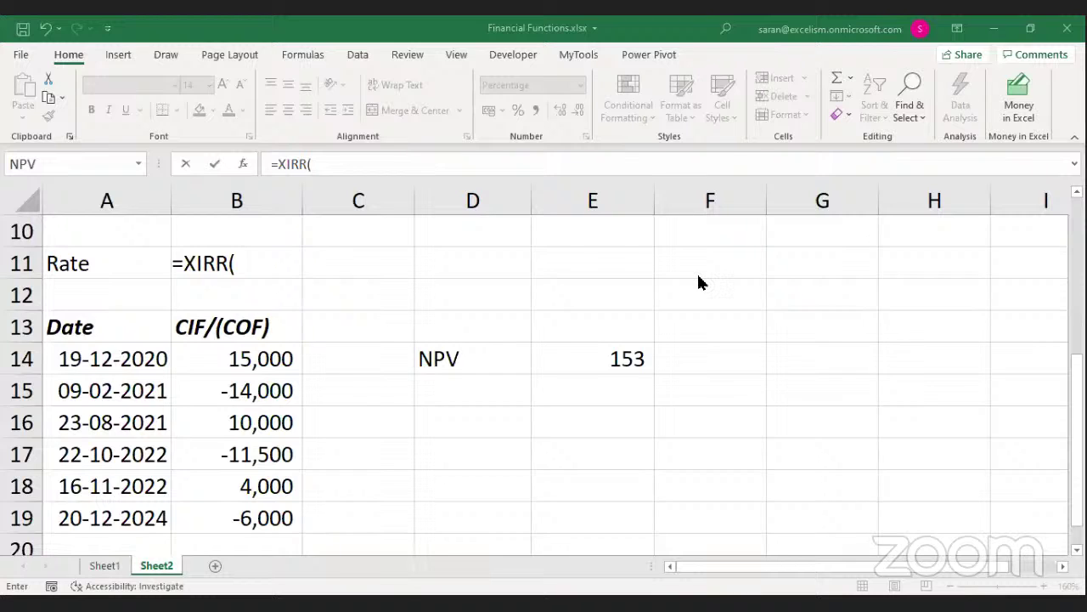
key("alt+Tab")
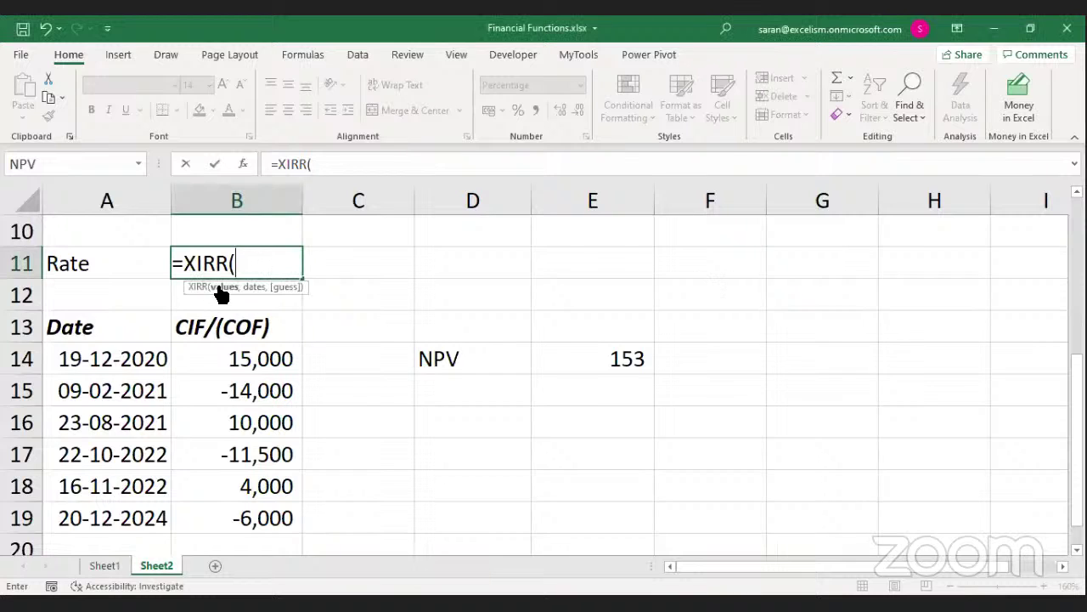
left_click_drag(243, 353, 263, 507)
type(",")
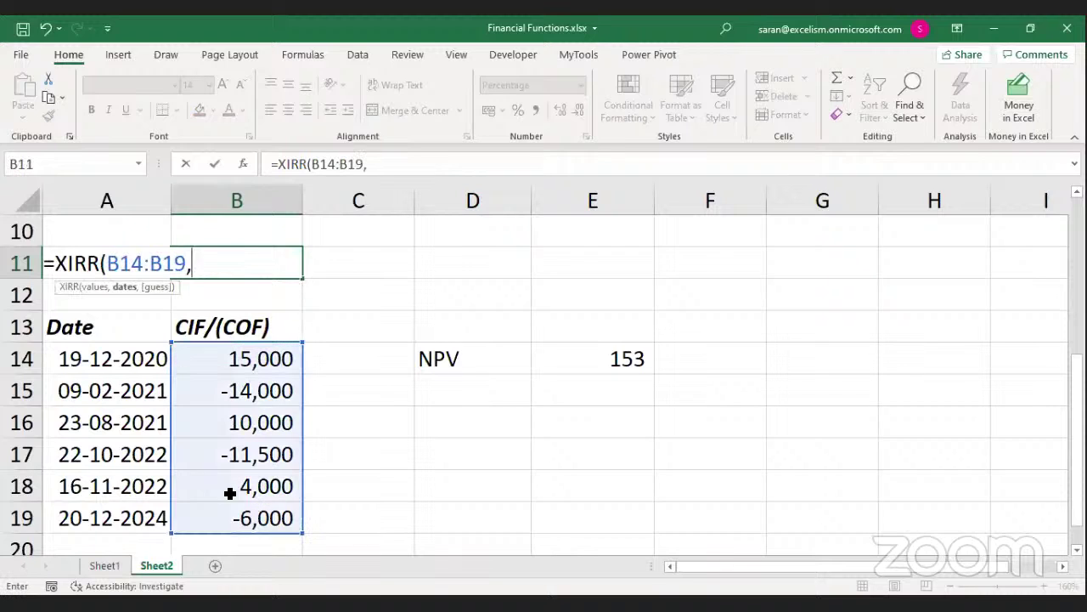
left_click(121, 361)
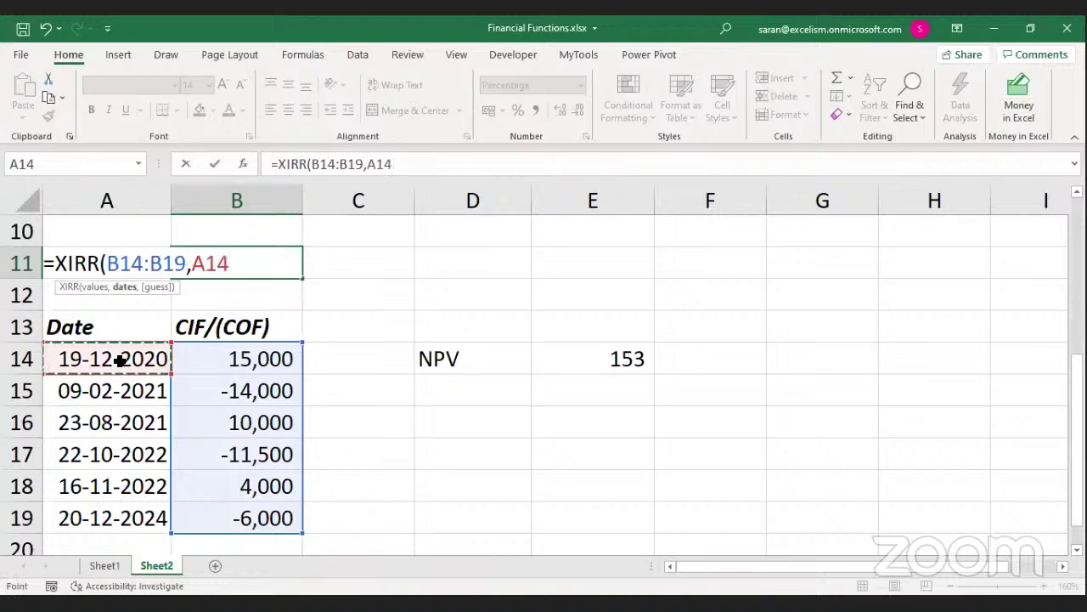
left_click(116, 506, "shift")
type(")")
key("Return")
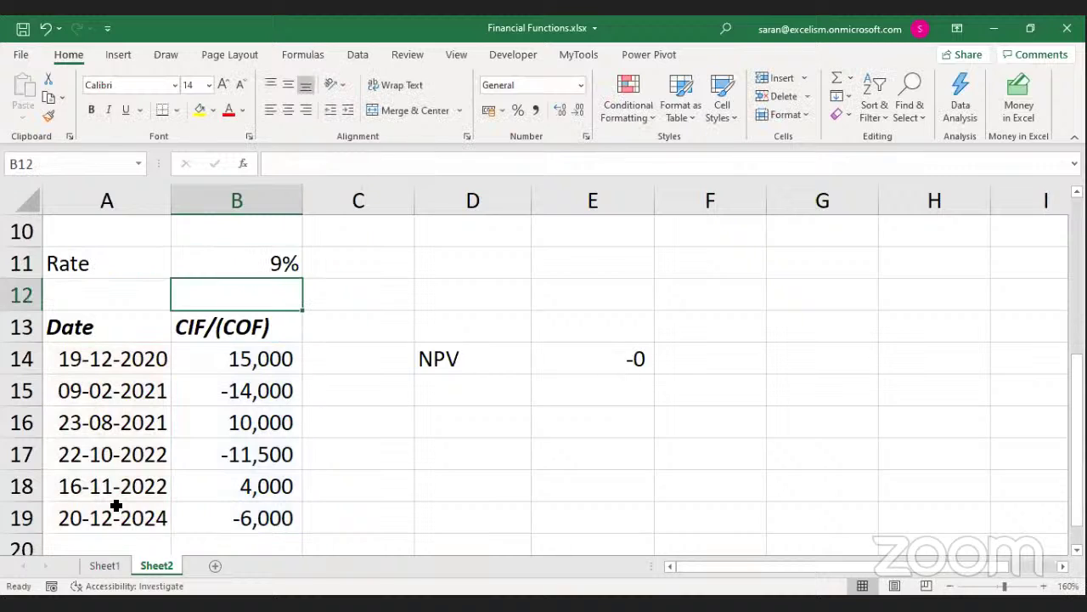
key("Up")
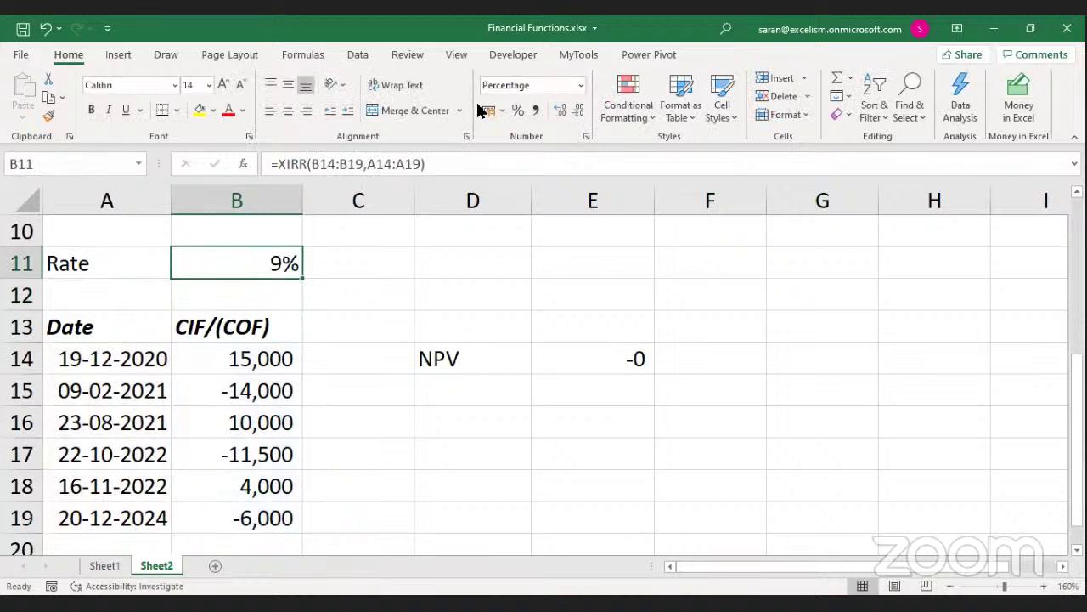
double_click(558, 112)
Test the XIRR rate with other amounts for the cash flow in B16, ending with 9500
left_click(281, 417)
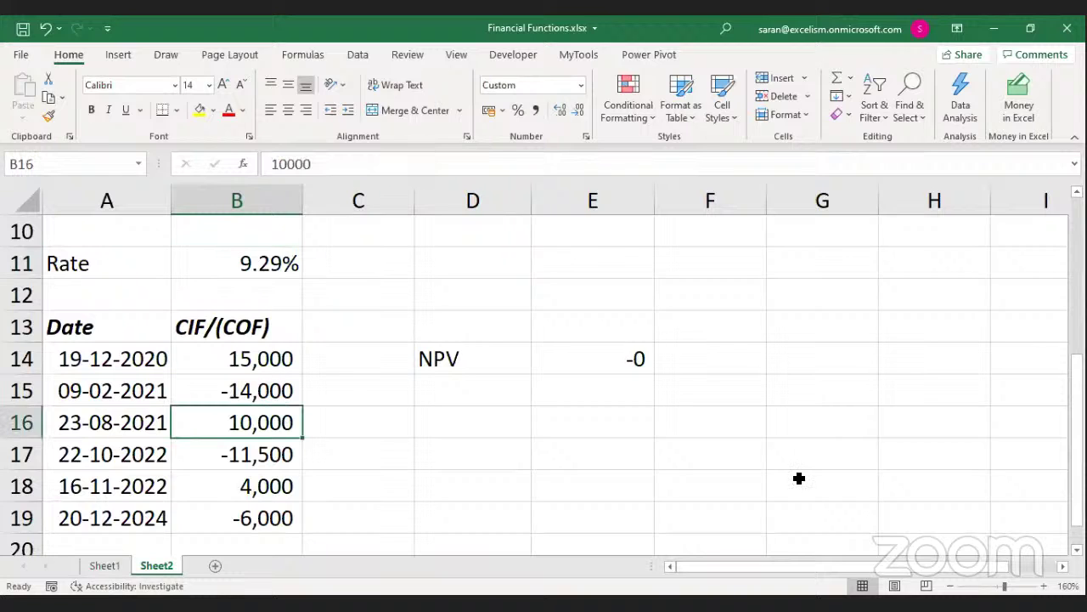
type("100")
key("BackSpace")
key("BackSpace")
type("1,00")
type("0")
key("Return")
key("Up")
type("9500")
key("Return")
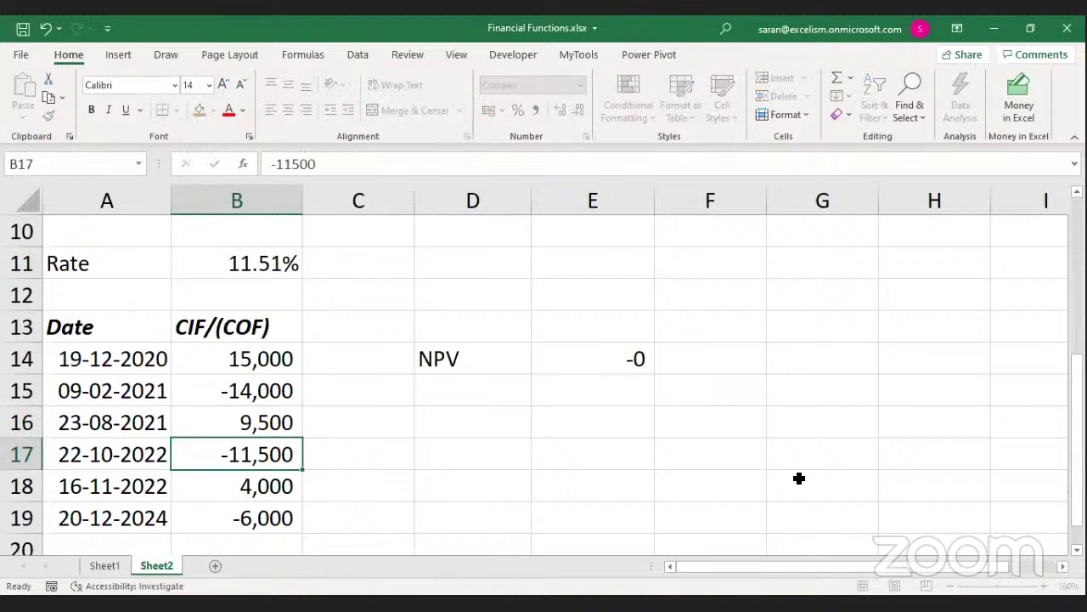
Set the 23-08-2021 cash flow in B16 to 9200
key("Up")
type("9200")
key("Return")
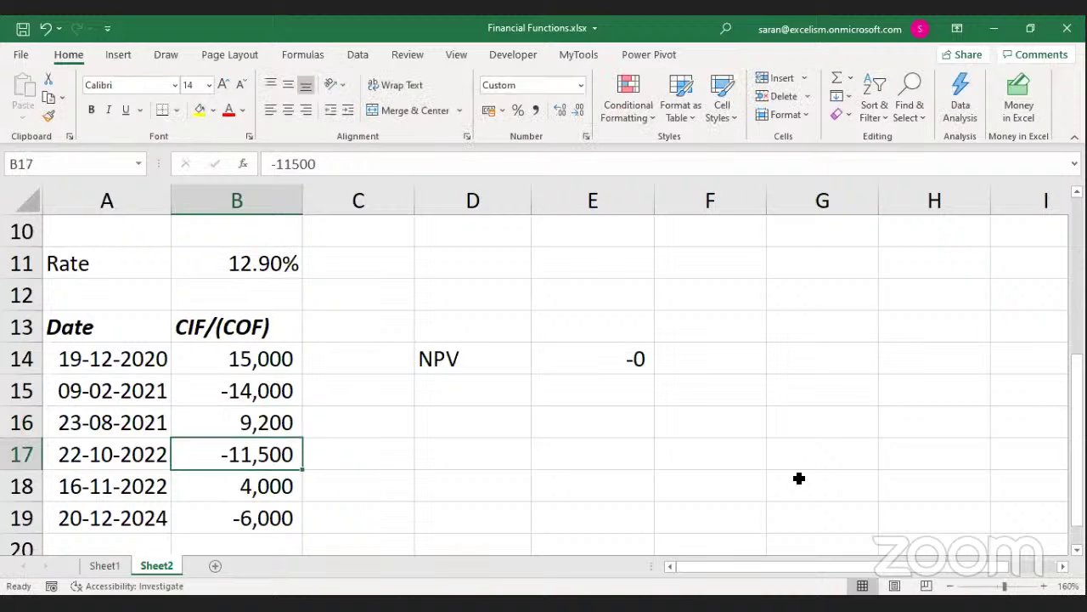
Try 25000 as the cash flow in B16, check the XNPV formula in E14, and undo the change
key("Up")
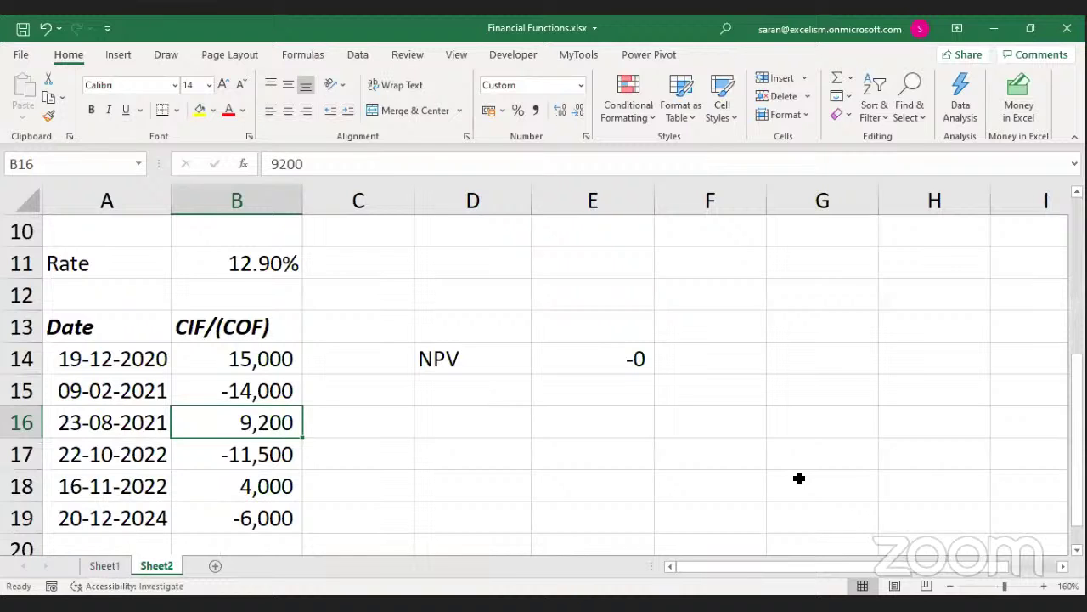
type("25000")
key("Return")
key("Up")
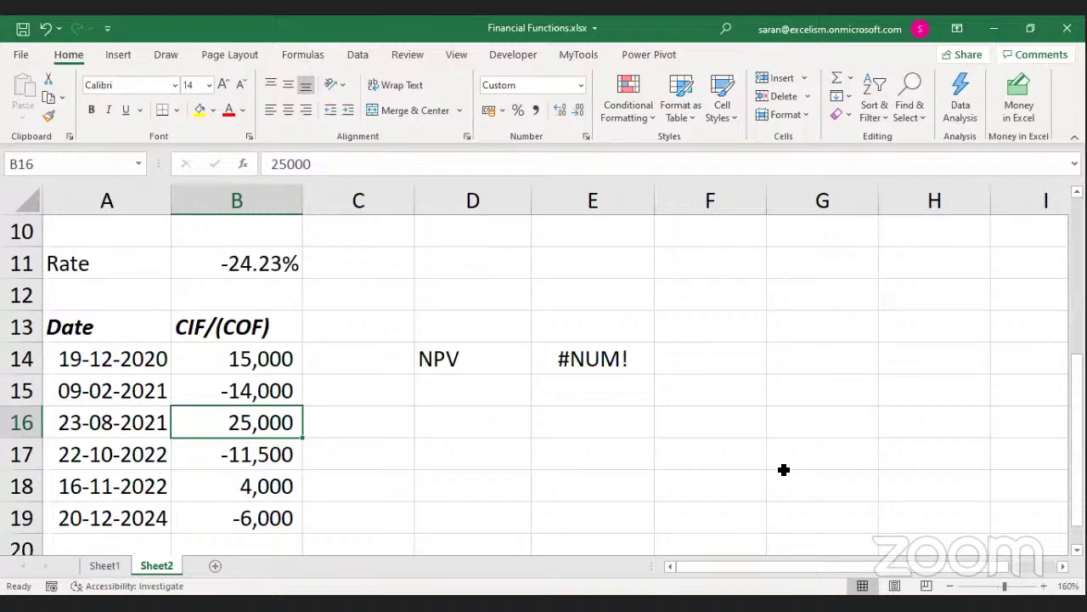
left_click(578, 360)
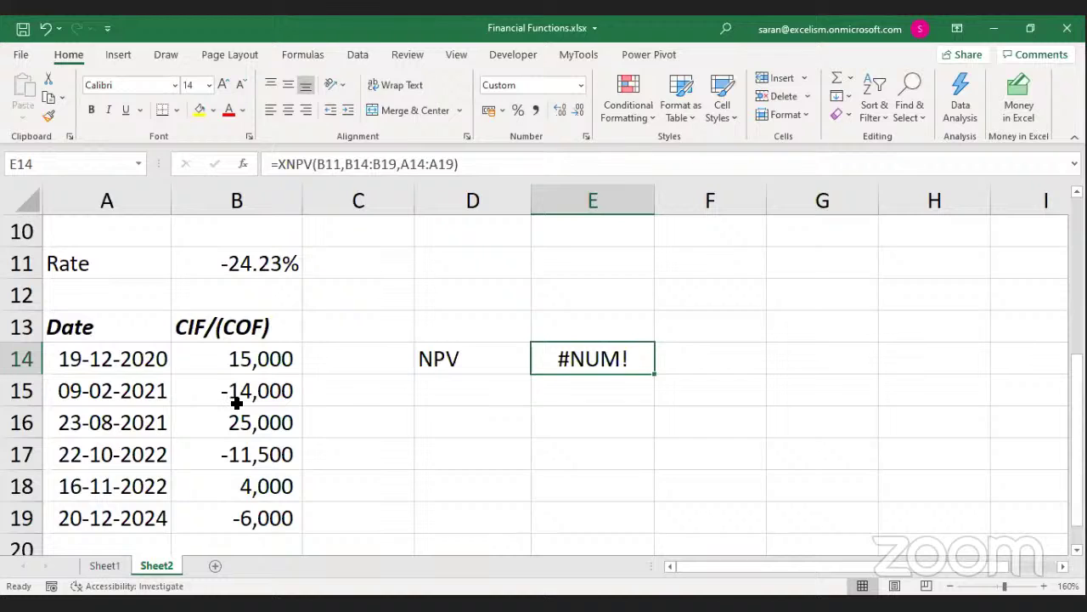
key("ctrl+z")
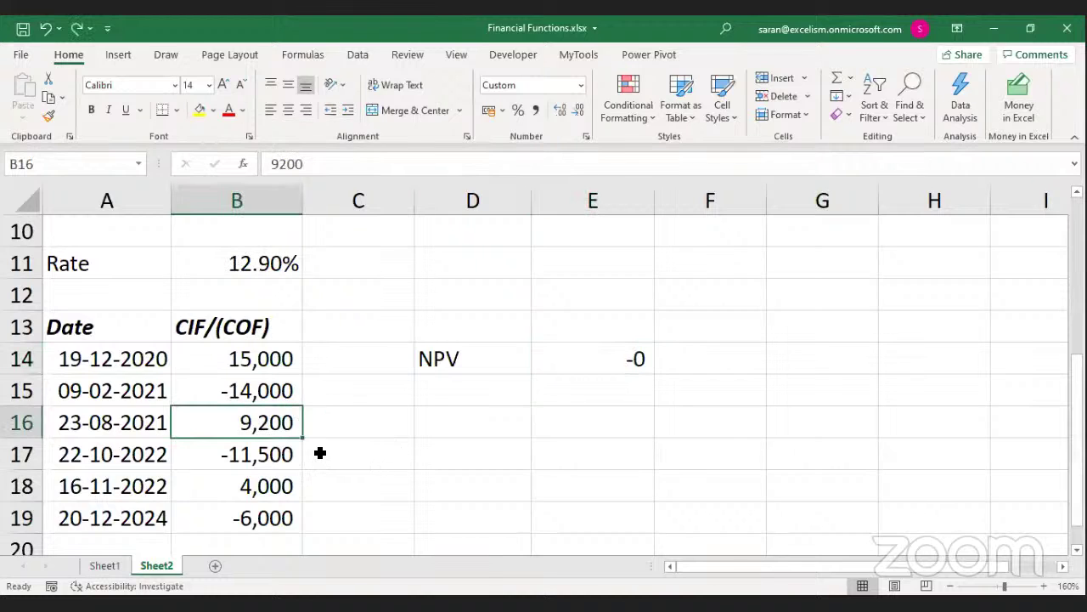
Fill the rate cell B11 and the NPV result cell E14 with yellow
key("ctrl+Down")
key("ctrl+Down")
key("ctrl+Up")
key("ctrl+Up")
key("ctrl+Up")
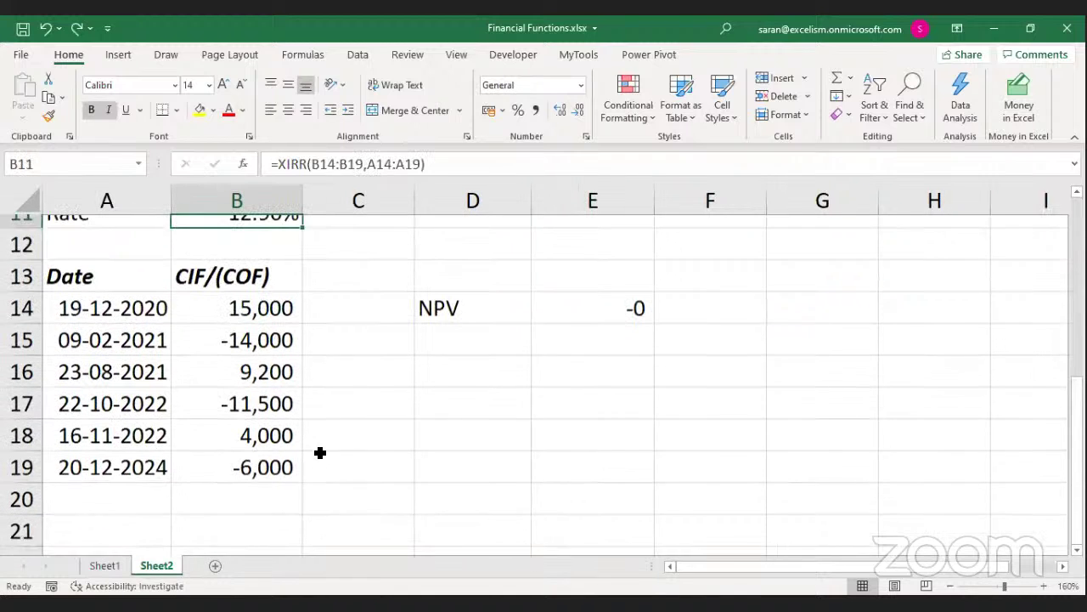
left_click(199, 110)
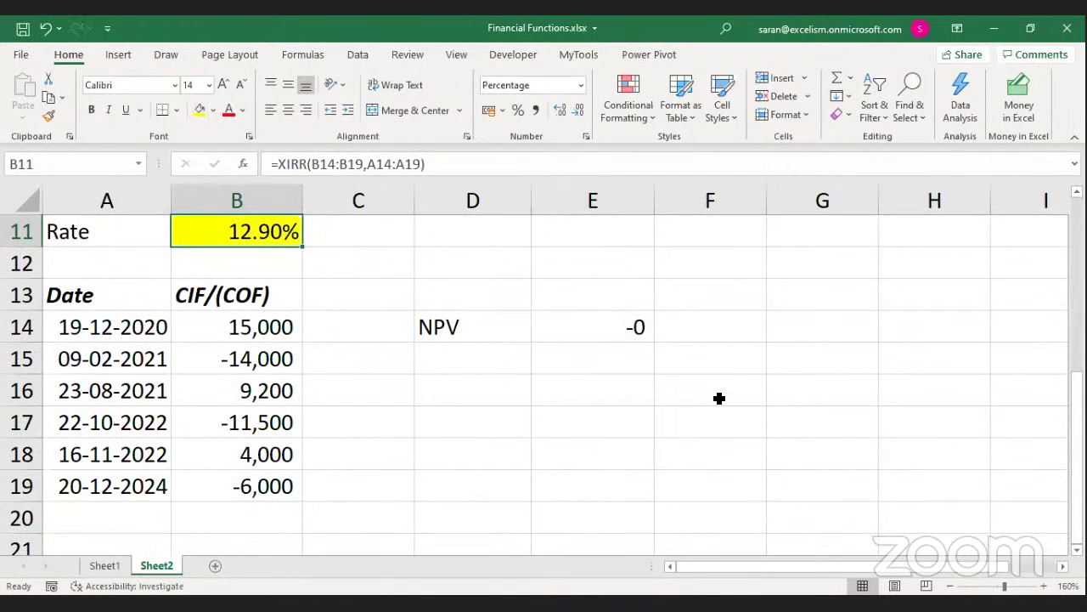
left_click(636, 327)
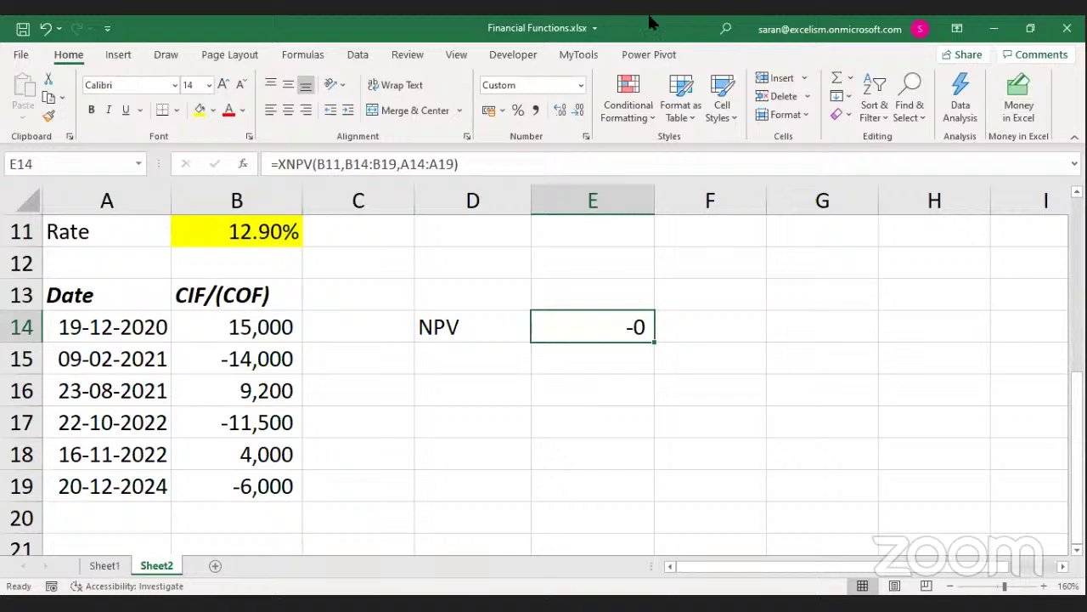
left_click(207, 115)
Make the NPV label in D14 and the Rate label in A11 bold
left_click(419, 315)
key("ctrl+b")
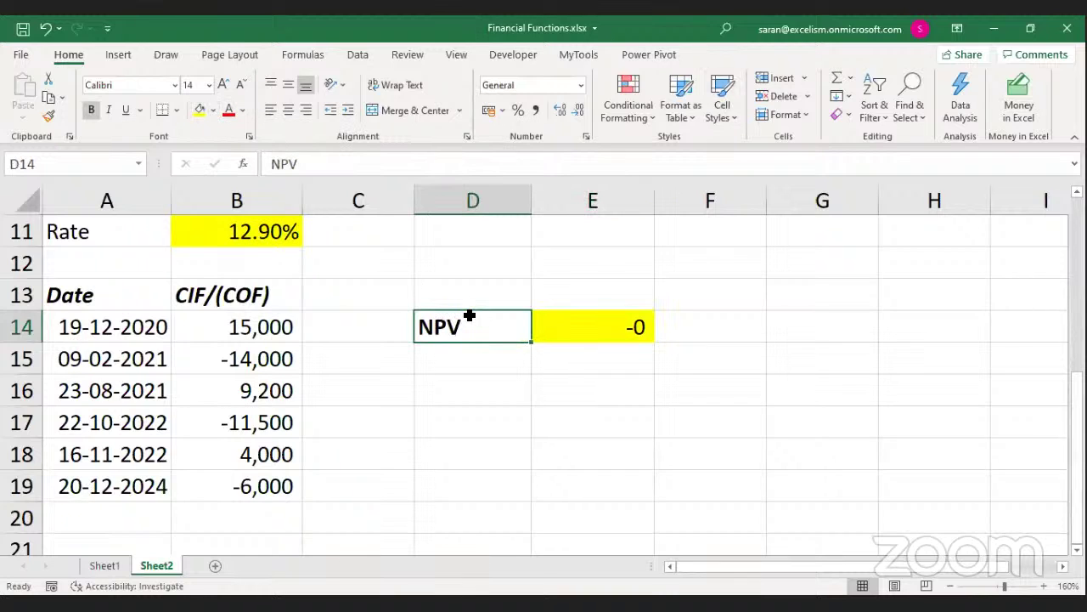
key("Left")
key("Left")
key("Left")
key("Up")
key("Up")
key("Up")
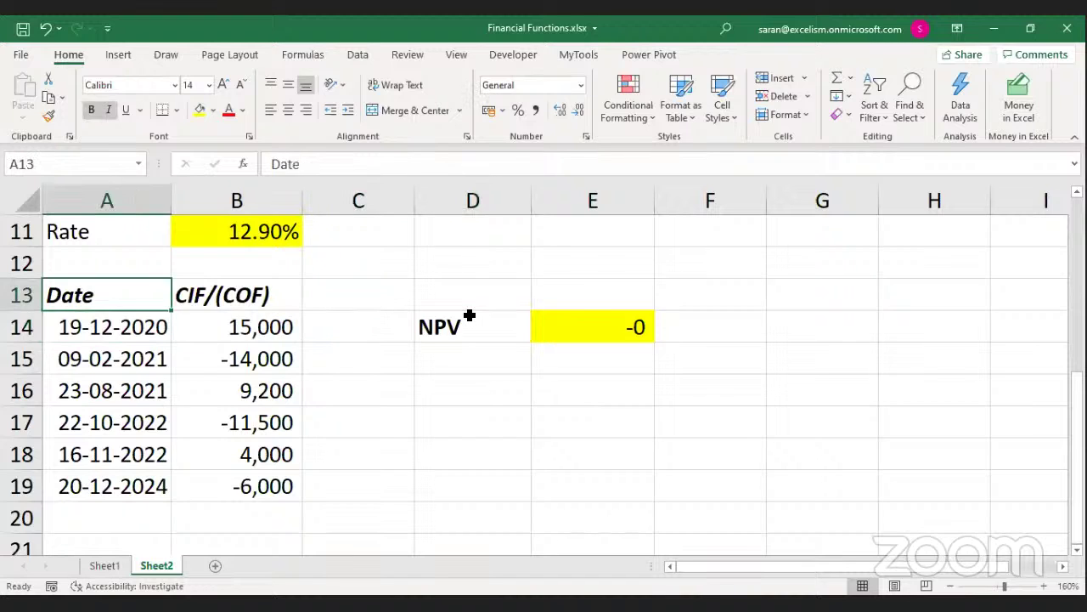
key("ctrl+b")
Make the XIRR rate value in B11 and the XNPV result in E14 bold
key("Right")
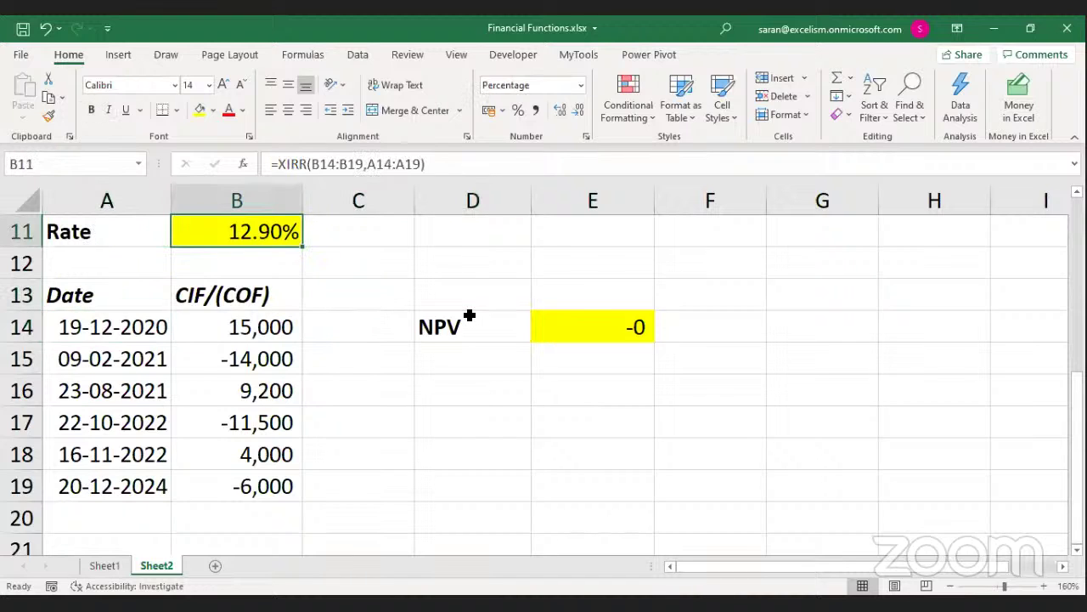
key("ctrl+b")
key("Left")
key("Down")
key("Down")
key("Down")
key("Right")
key("Right")
key("Right")
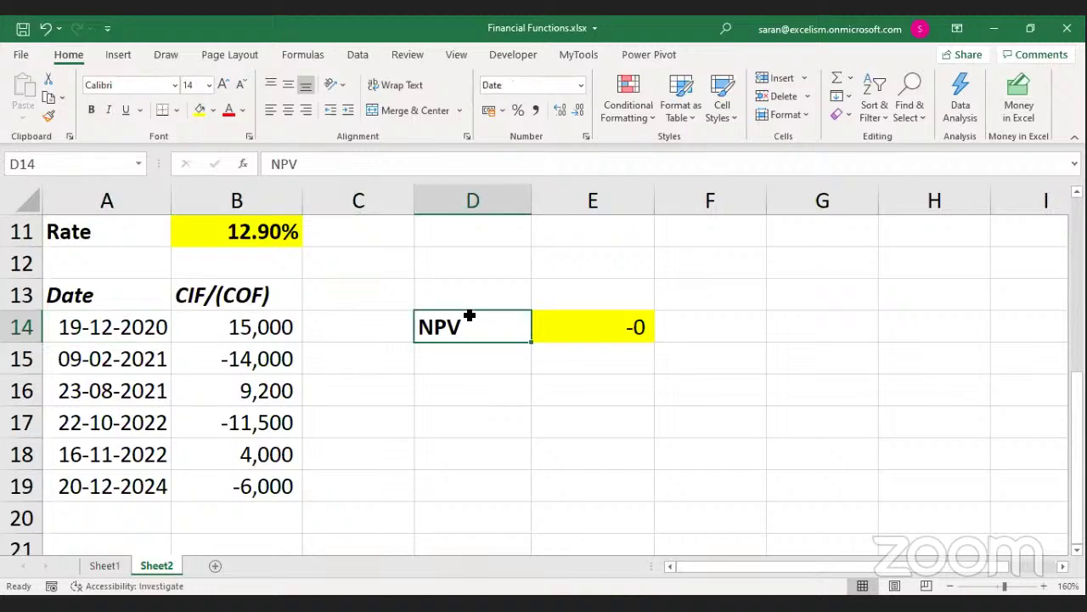
key("Right")
key("ctrl+b")
key("Up")
key("Up")
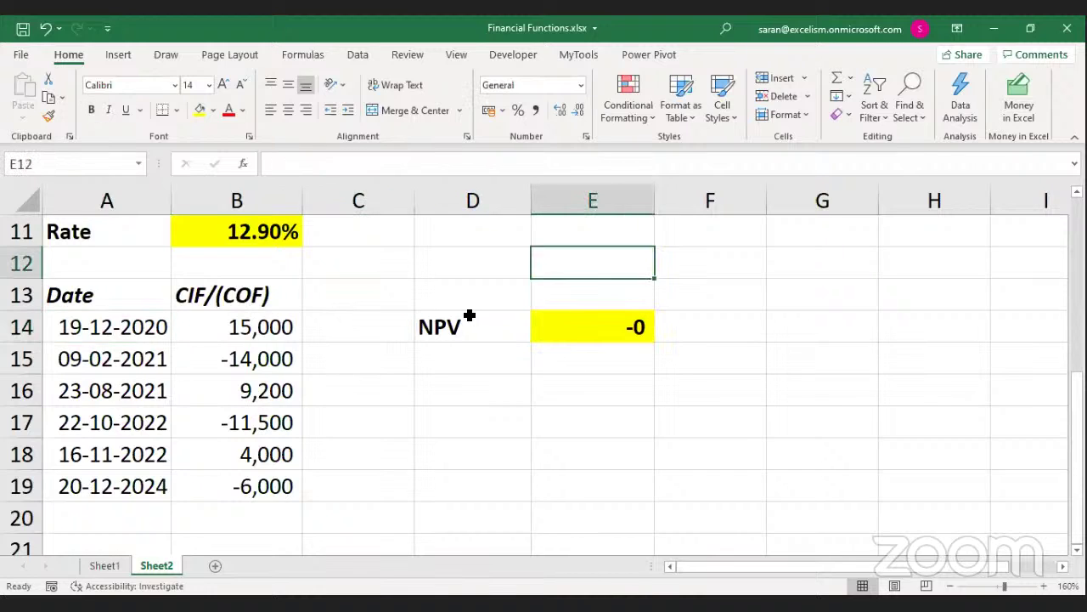
key("Left")
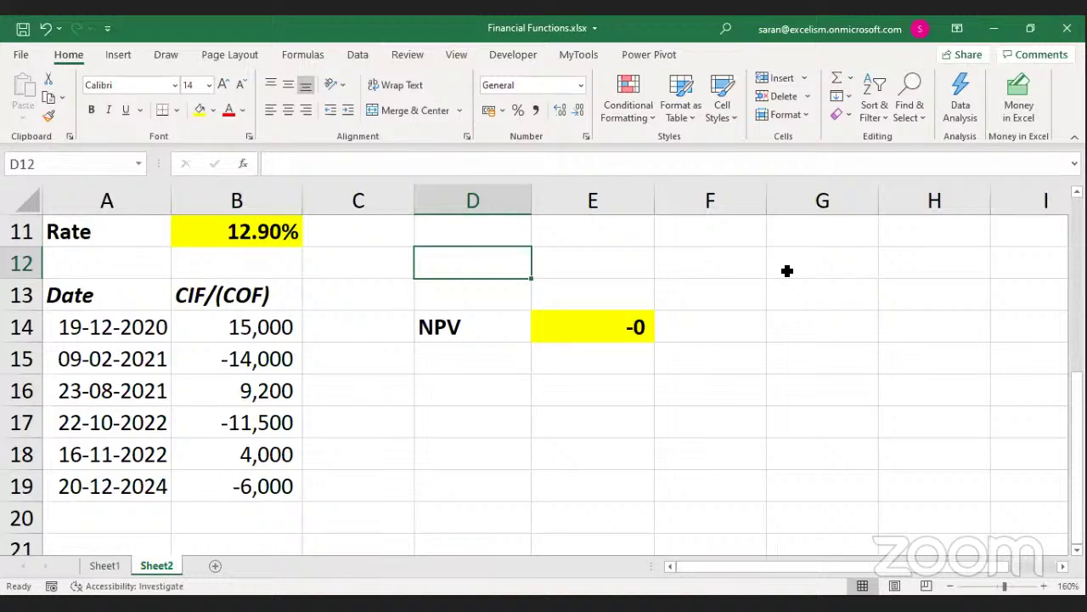
Show the XIRR formula as text beside the rate by entering =FORMULATEXT(B11) in C11
key("Down")
key("Up")
key("Up")
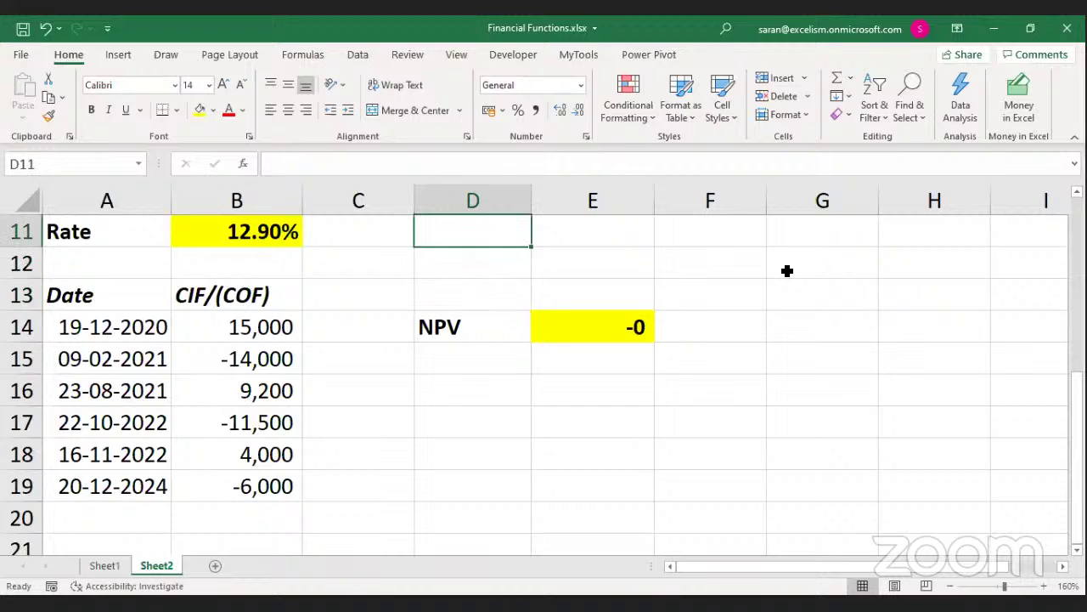
key("Left")
type("=")
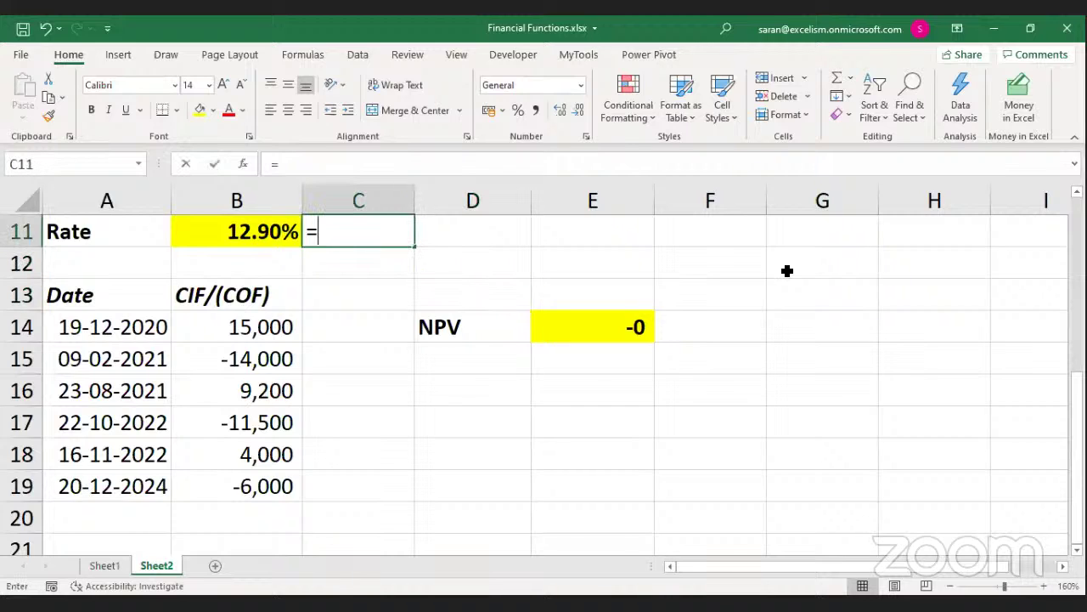
type("FORMULATEXT(B11)")
key("ctrl+Return")
Copy the FORMULATEXT formula from C11 to F14 to display the XNPV formula beside its result
key("ctrl+c")
key("Down")
key("Down")
key("Down")
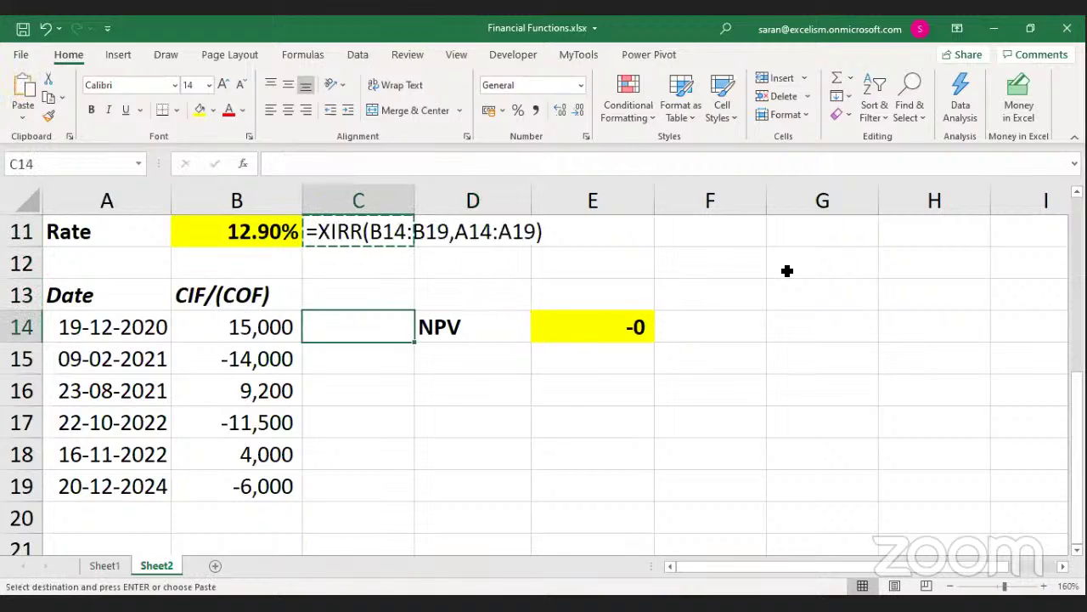
key("Right")
key("Right")
key("Right")
key("Right")
key("Left")
key("Return")
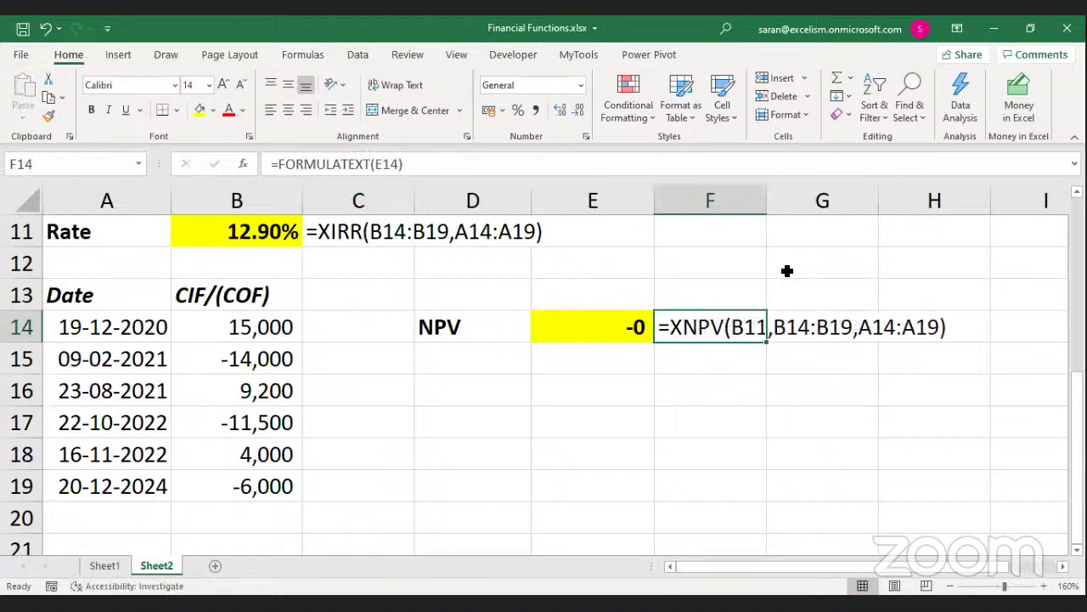
Enter the error value #NUM! in A22, below the dated cash-flow table
left_click(123, 378)
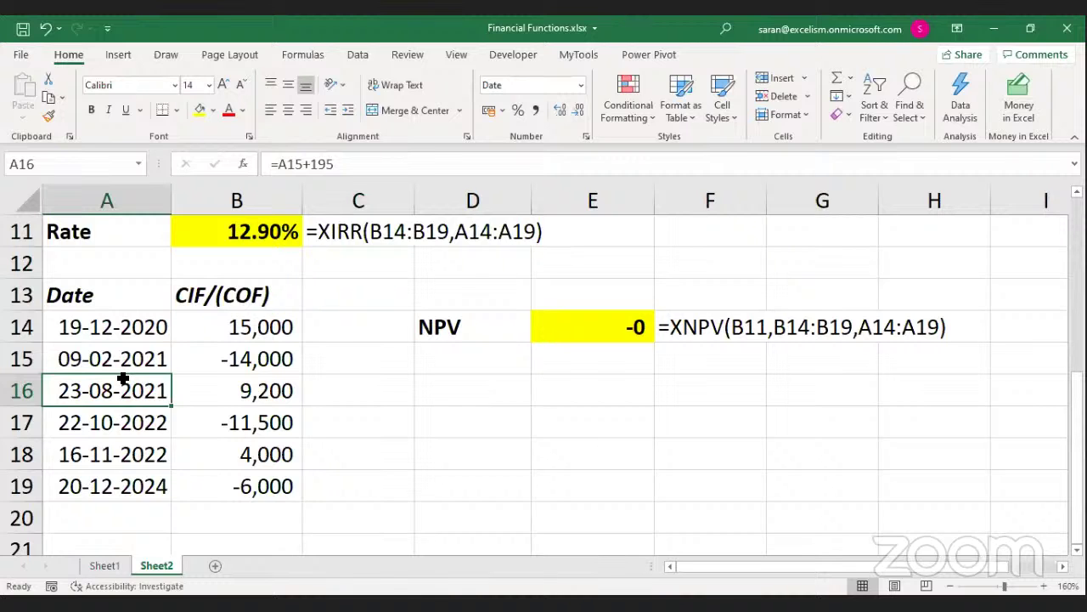
key("Down")
key("Down")
key("Down")
key("Down")
key("Down")
key("Down")
key("Down")
key("Down")
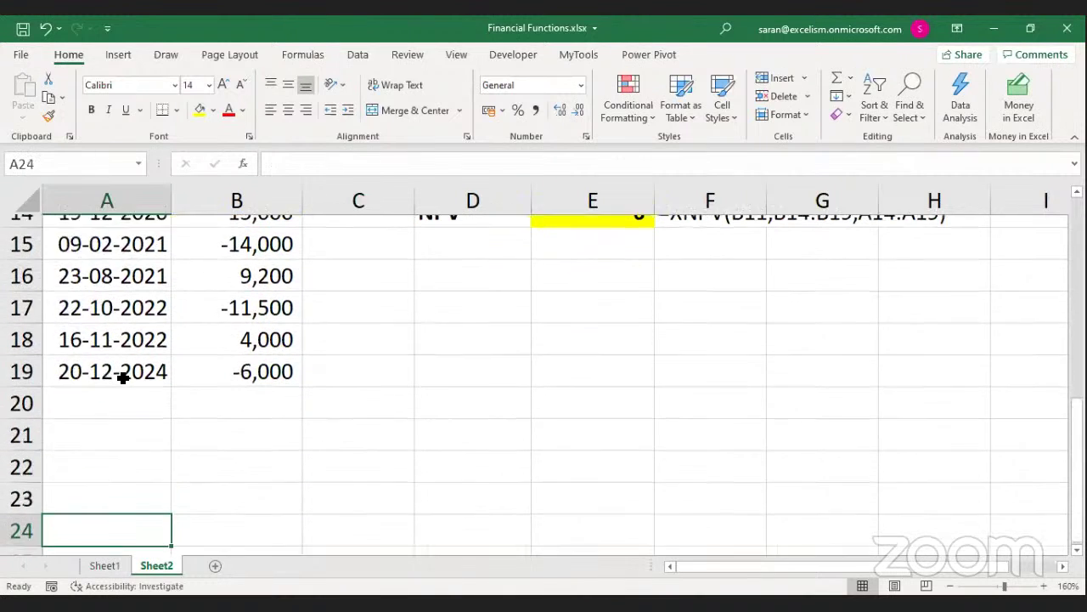
key("Up")
key("Up")
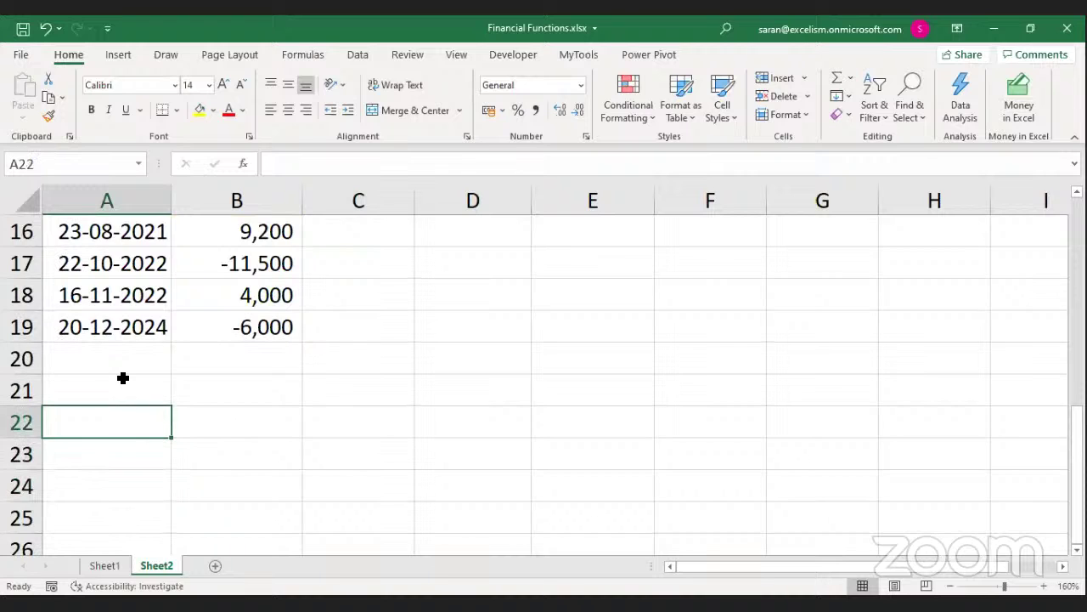
type("#NUM!")
key("Return")
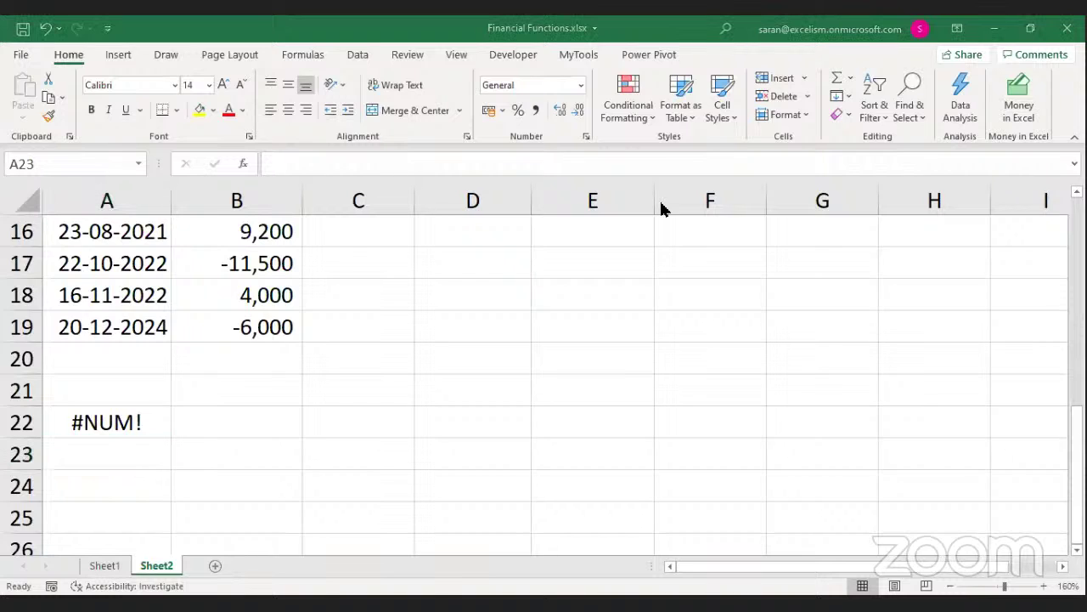
Enter the formula ="A"+10 in A23 as an example of adding text to a number
left_click(216, 434)
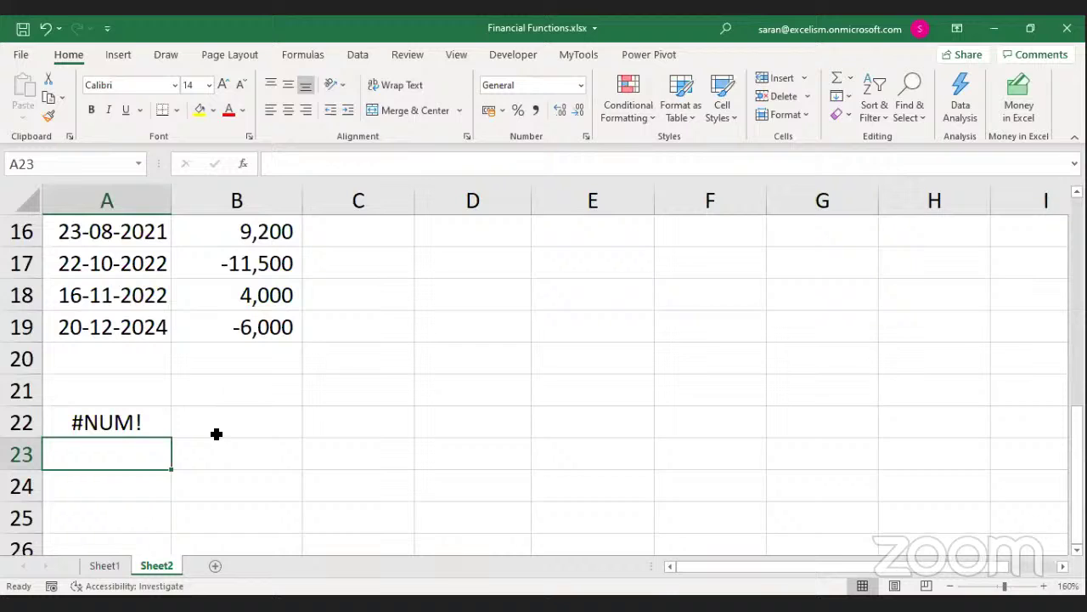
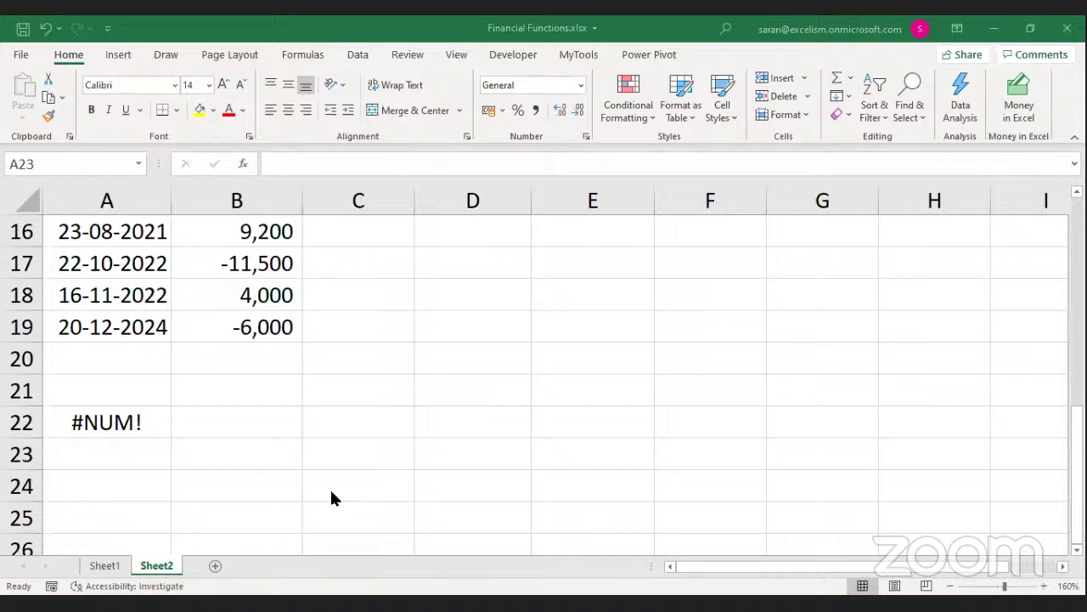
left_click(247, 419)
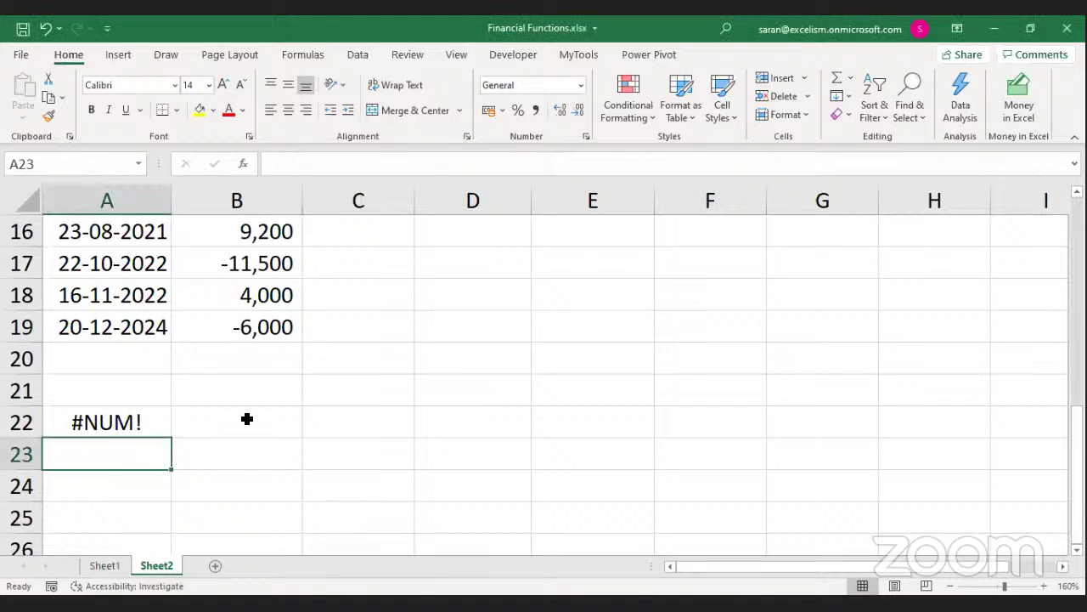
type("#")
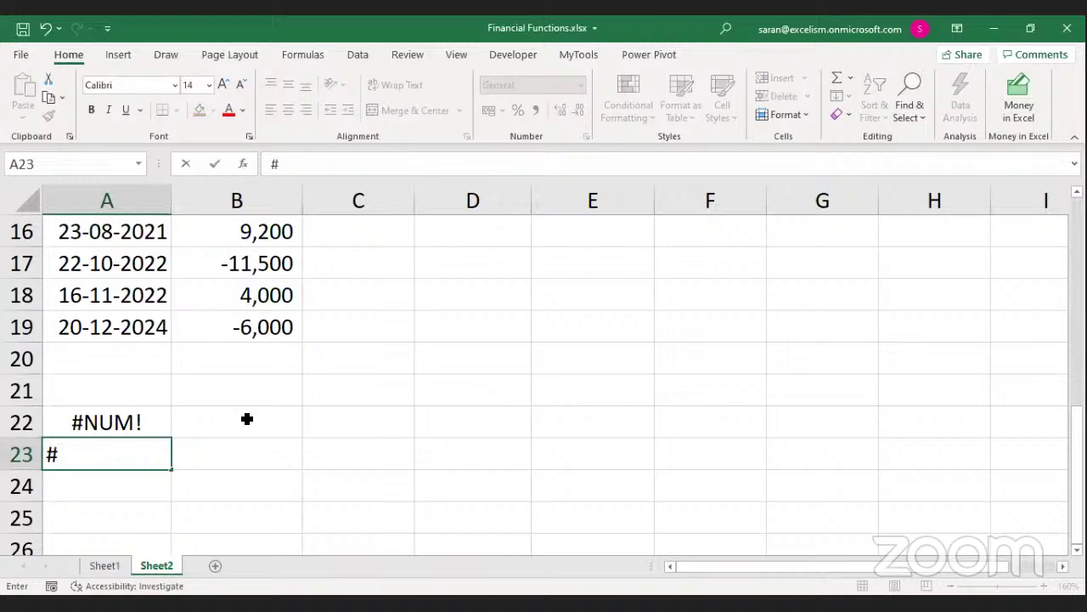
key("Escape")
type("=:")
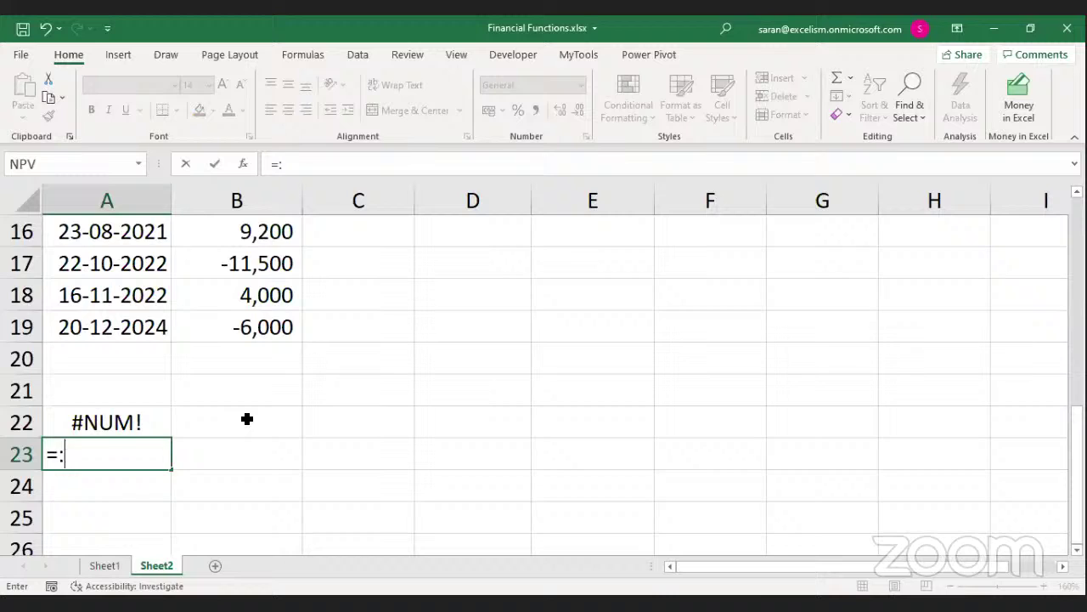
key("BackSpace")
type("\"A\"+10")
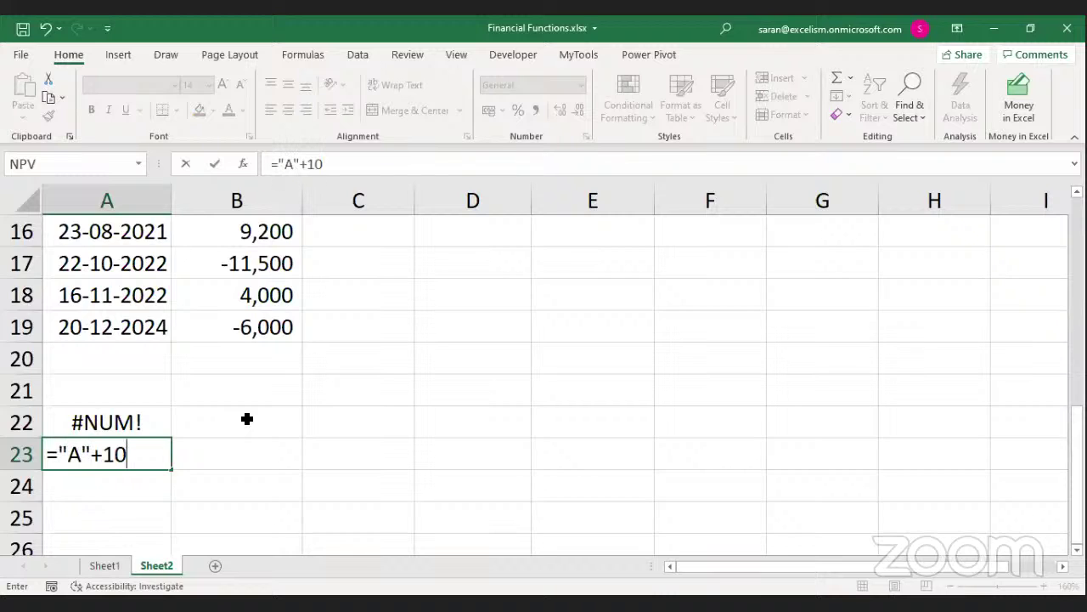
key("Return")
Enter =SUM("A",10) in A24 as a second example of text used as a number
type("=s")
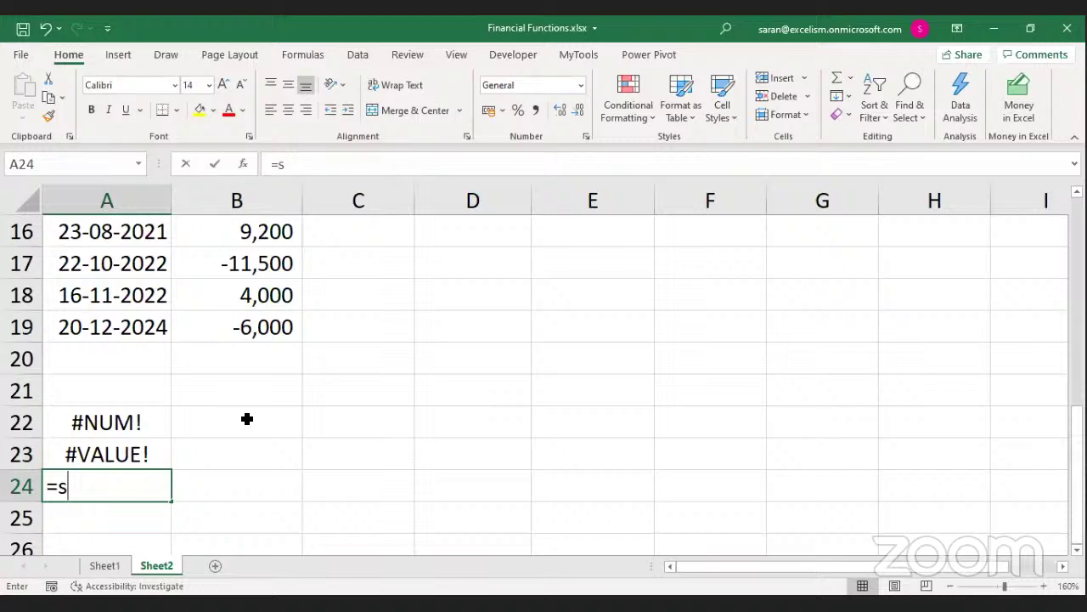
type("um")
key("Tab")
type("\"A\",10)")
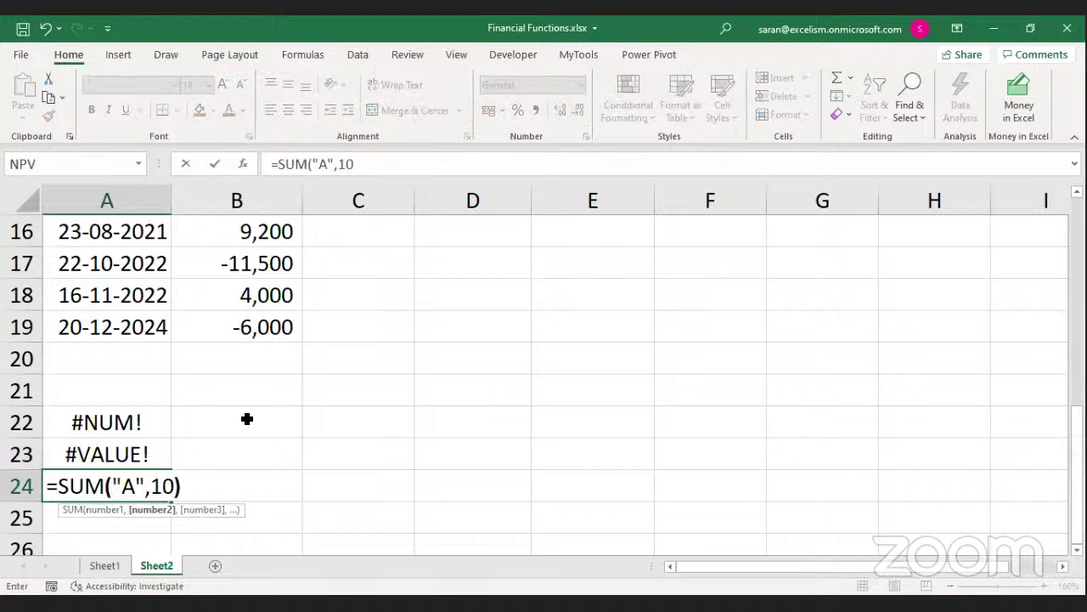
key("Return")
Enter =IF("A",10,20) in A25 as an example of text used as a logical test
type("=i")
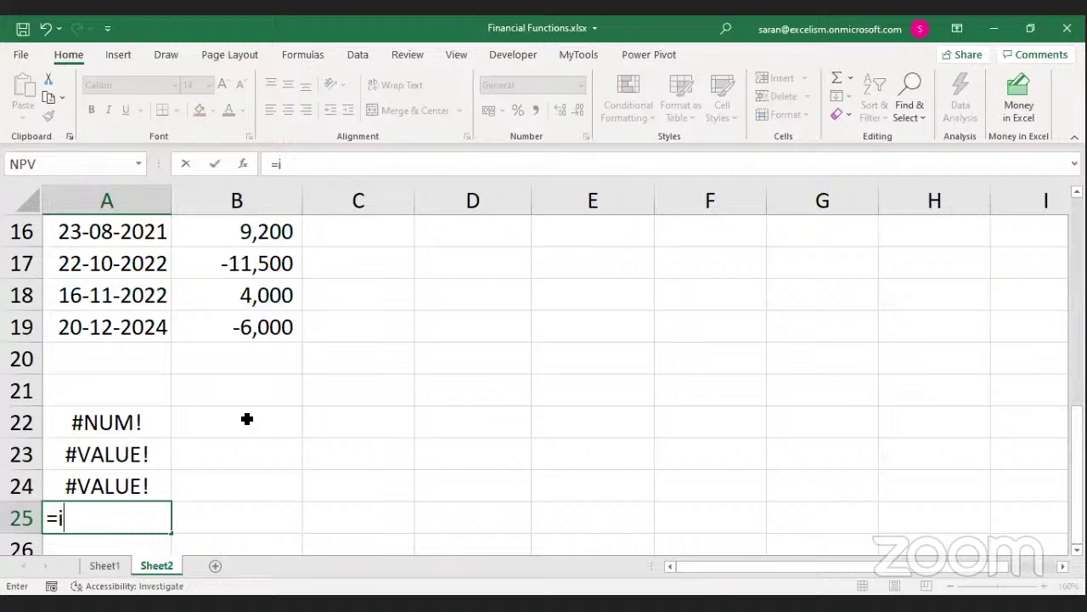
key("Tab")
type("\"A\",")
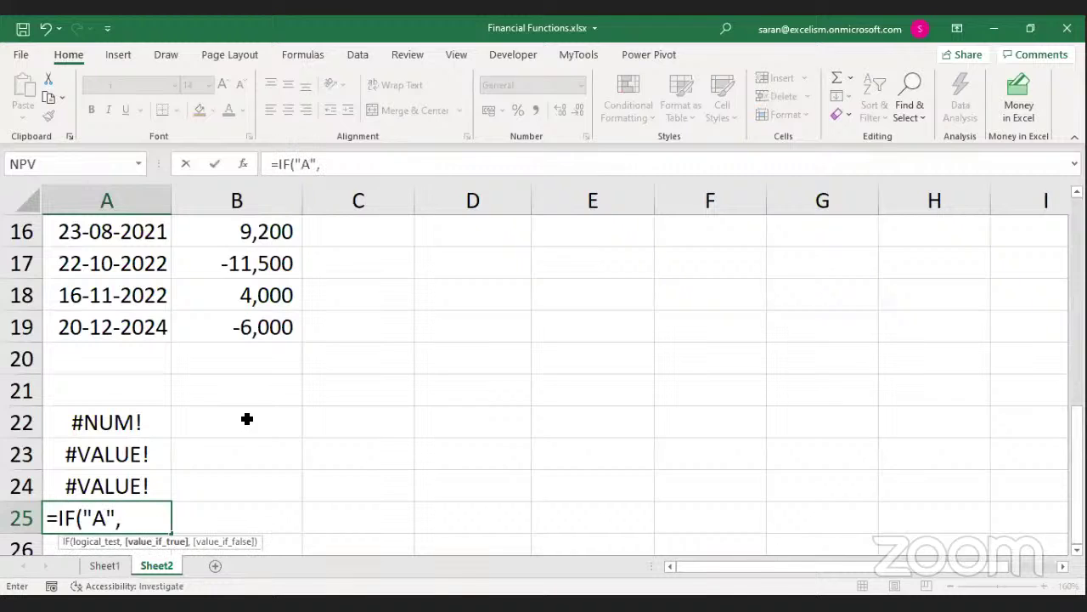
type("10,20")
key("Return")
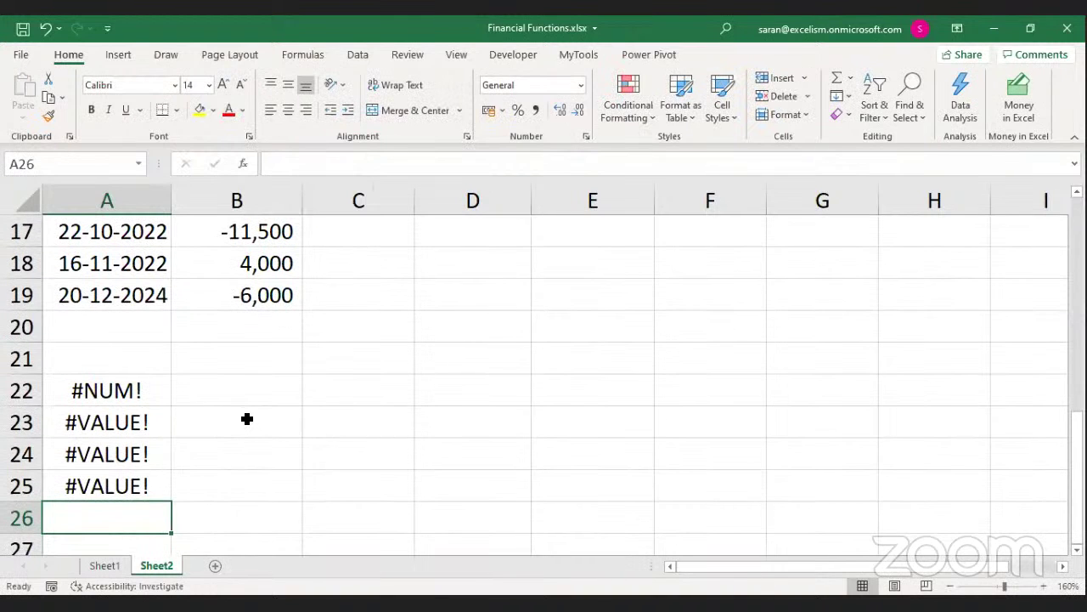
Enter the sample numbers 10, 20 and 30 in C22 to C24
key("Up")
key("Up")
key("Up")
key("Up")
key("Right")
key("Left")
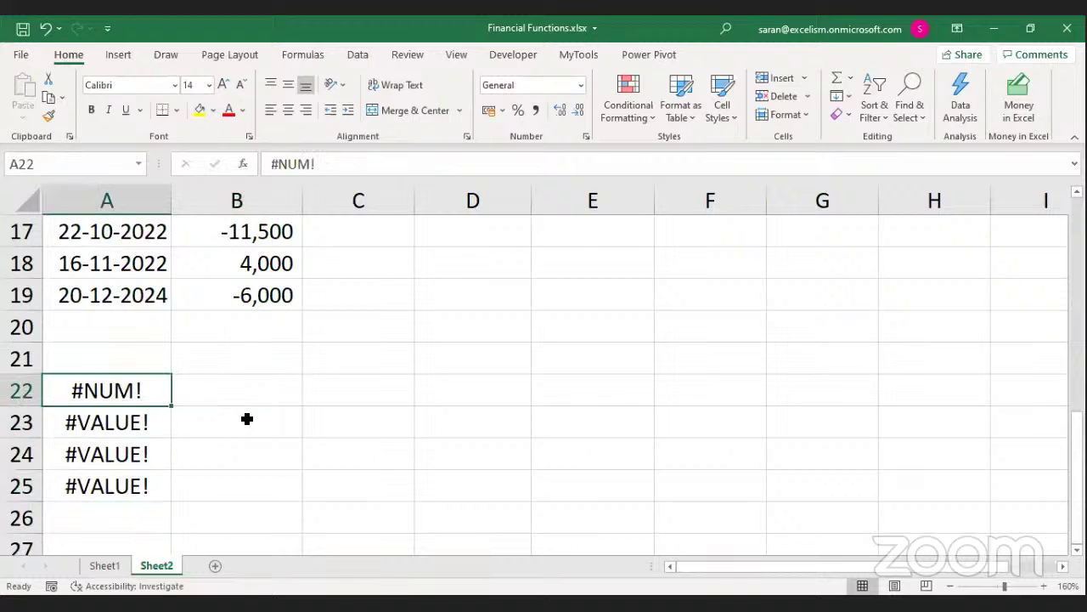
key("Right")
key("Right")
type("=")
key("Escape")
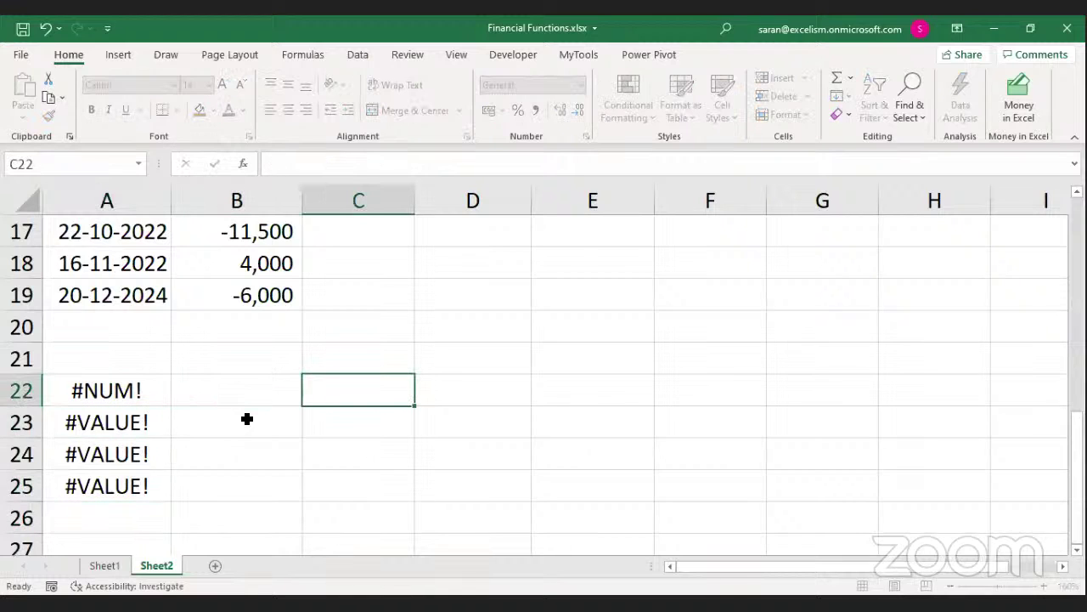
type("10")
key("Return")
type("20")
key("Return")
type("30")
key("Return")
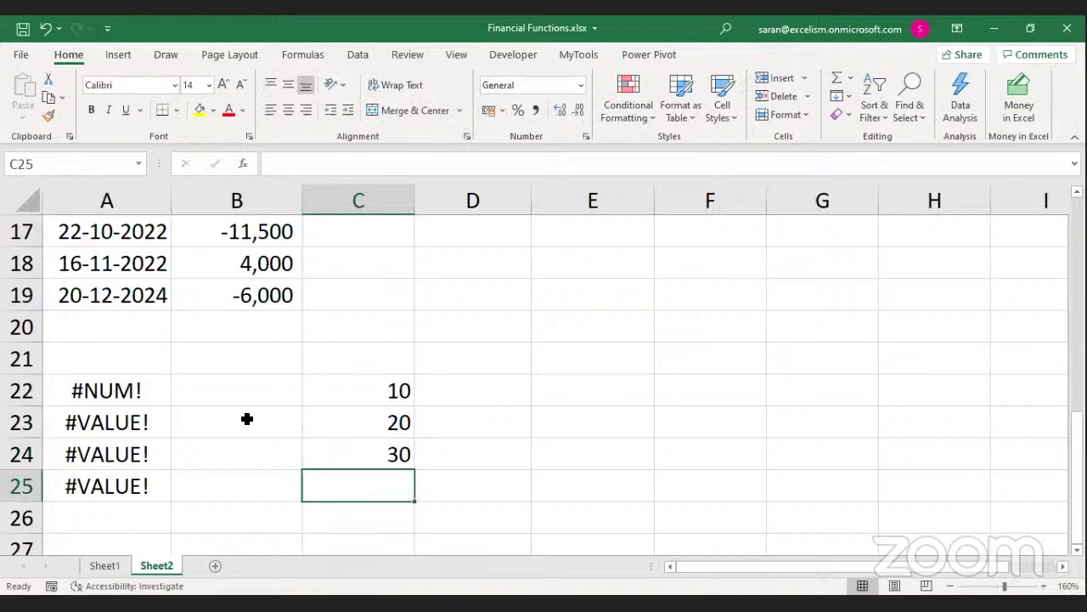
Enter =LARGE(C22:C24,1) in C25 and make the cell bold
type("=")
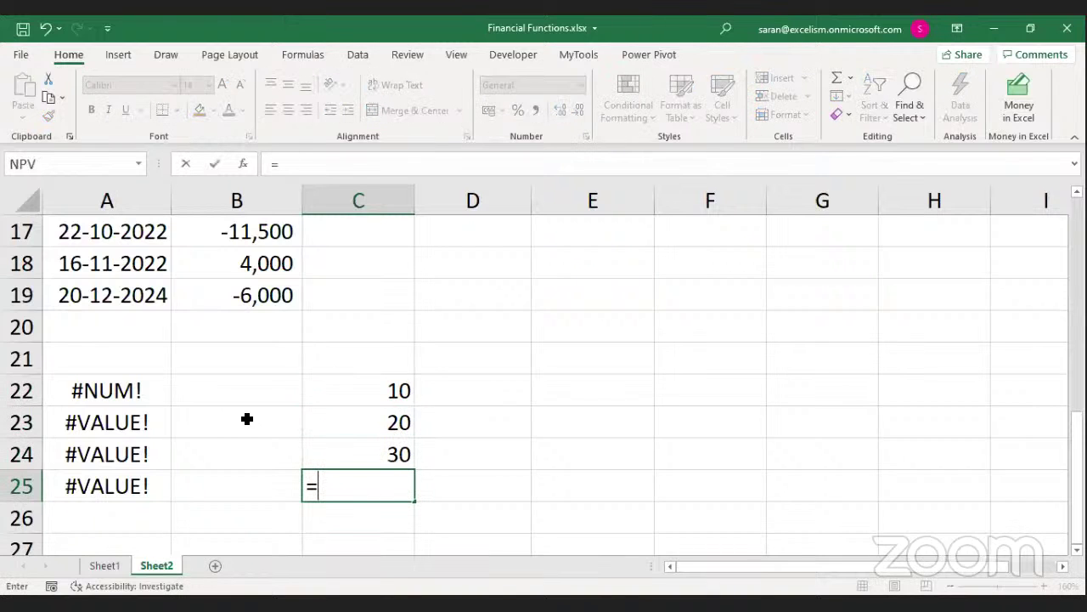
type("LARGE(")
key("Up")
key("Up")
key("Up")
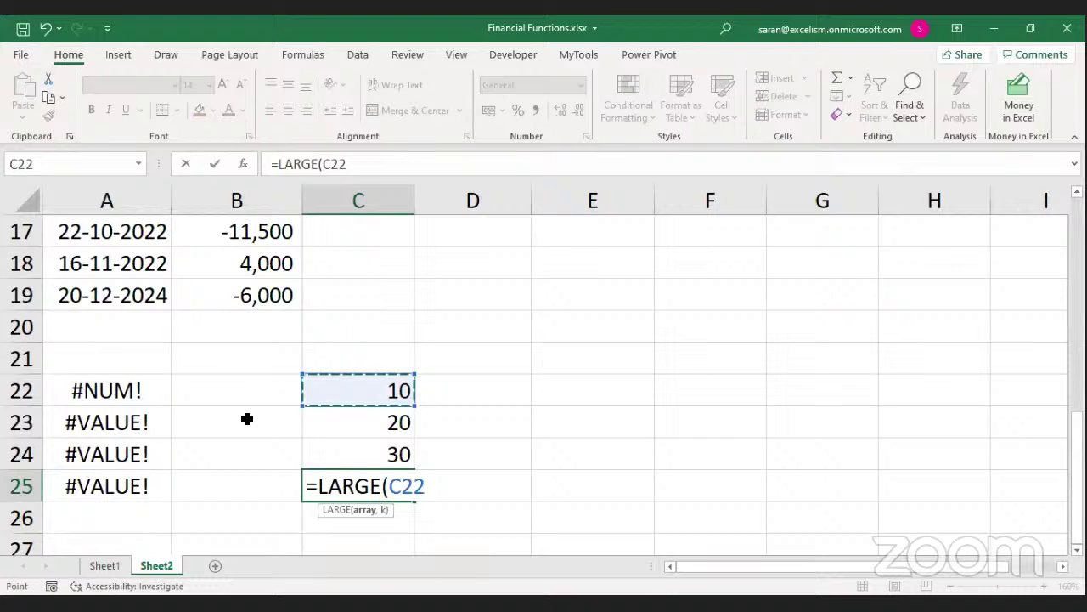
key("shift+Down")
key("shift+Down")
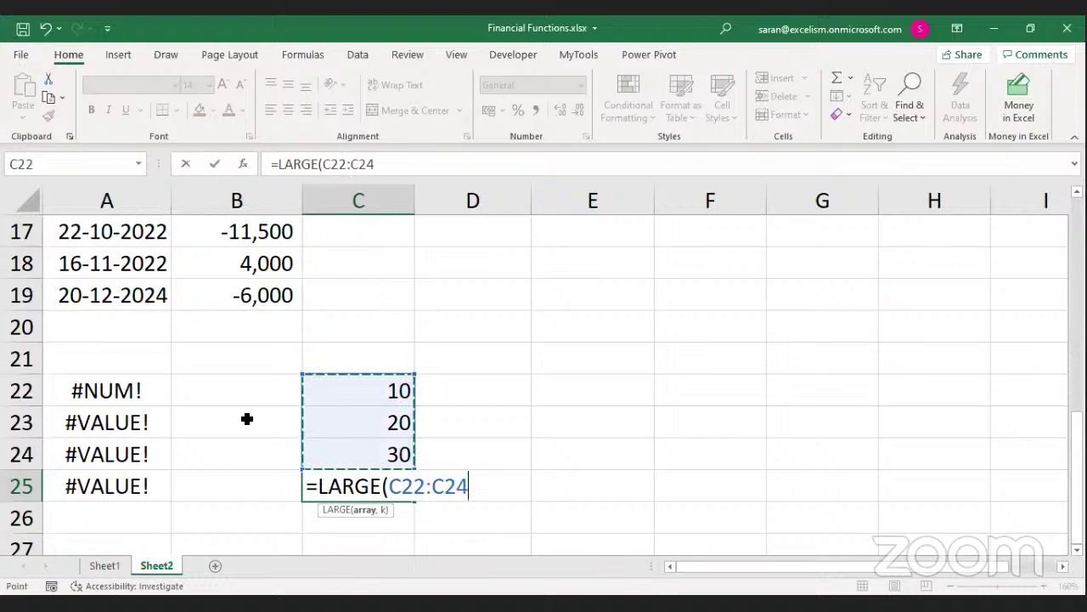
type(",1)")
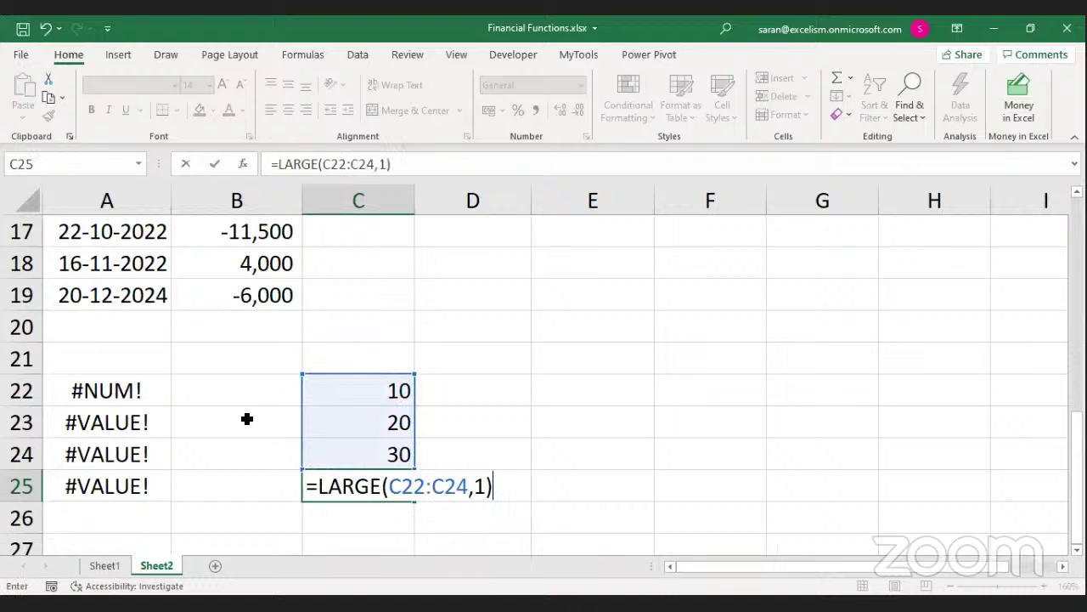
key("Return")
scroll(247, 419, "down", 1)
key("Up")
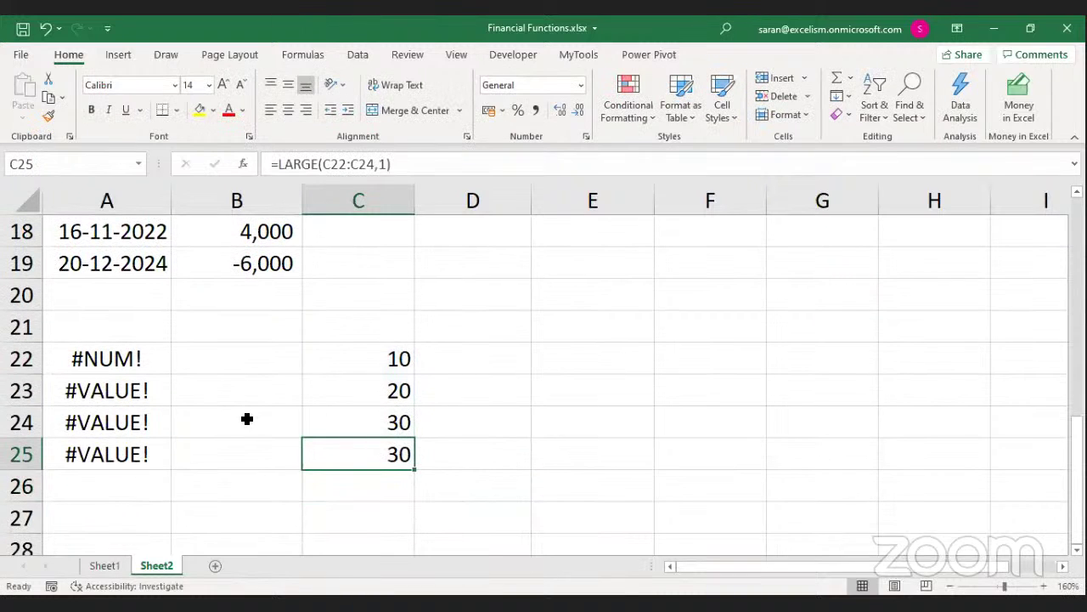
key("F2")
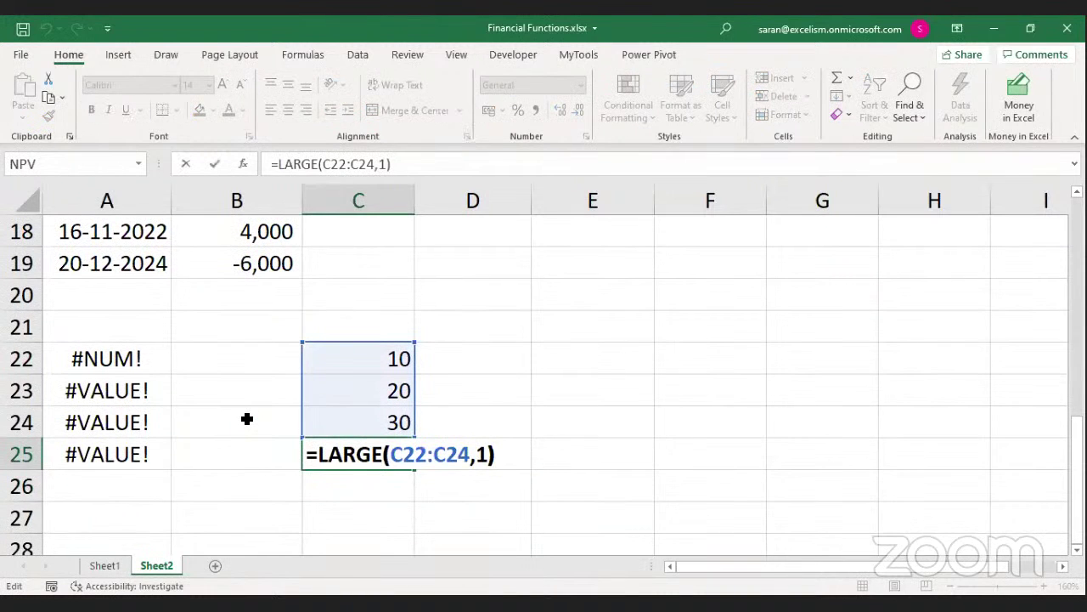
key("Escape")
key("Return")
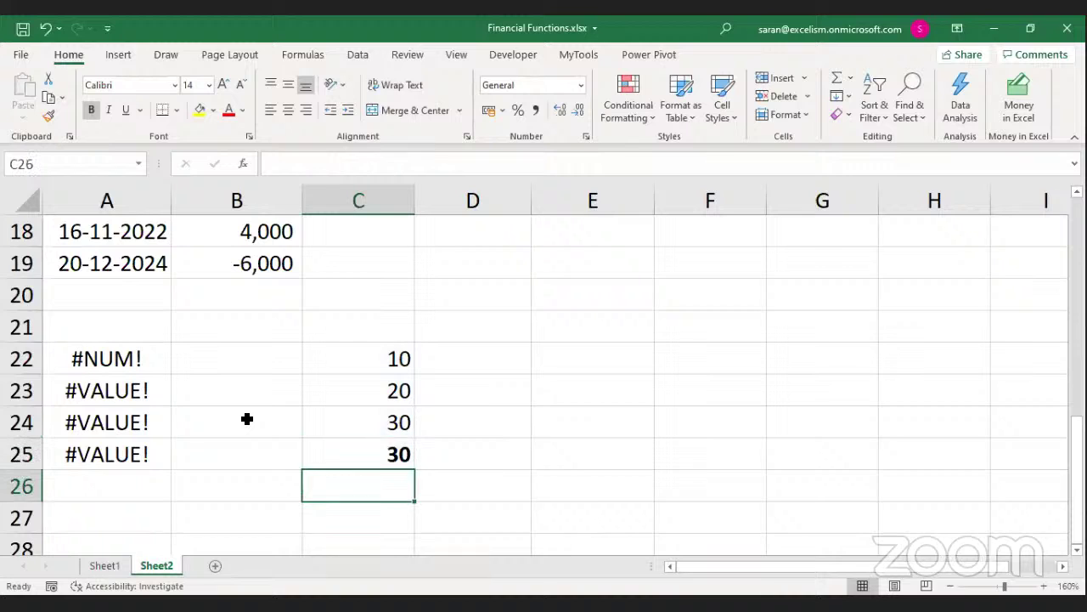
Copy the LARGE formula text from C25 into C26 and change its k argument to 2
key("Up")
key("F2")
key("shift+Home")
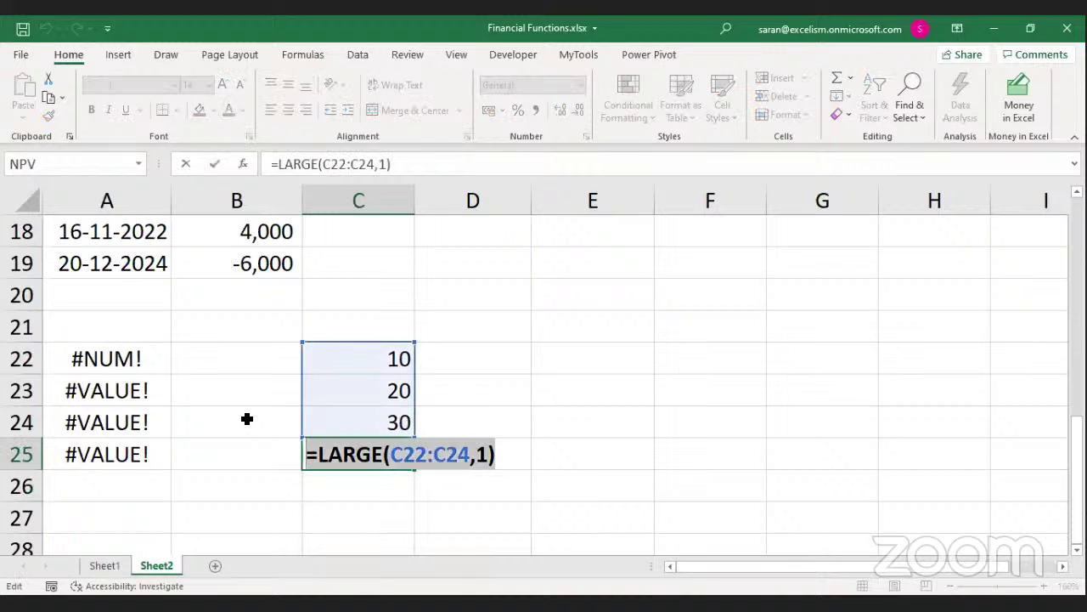
key("ctrl+c")
key("Return")
key("ctrl+v")
key("F2")
key("Left")
key("BackSpace")
type("2")
key("Return")
Apply bold to the LARGE formula cells C25:C26
key("Up")
key("Up")
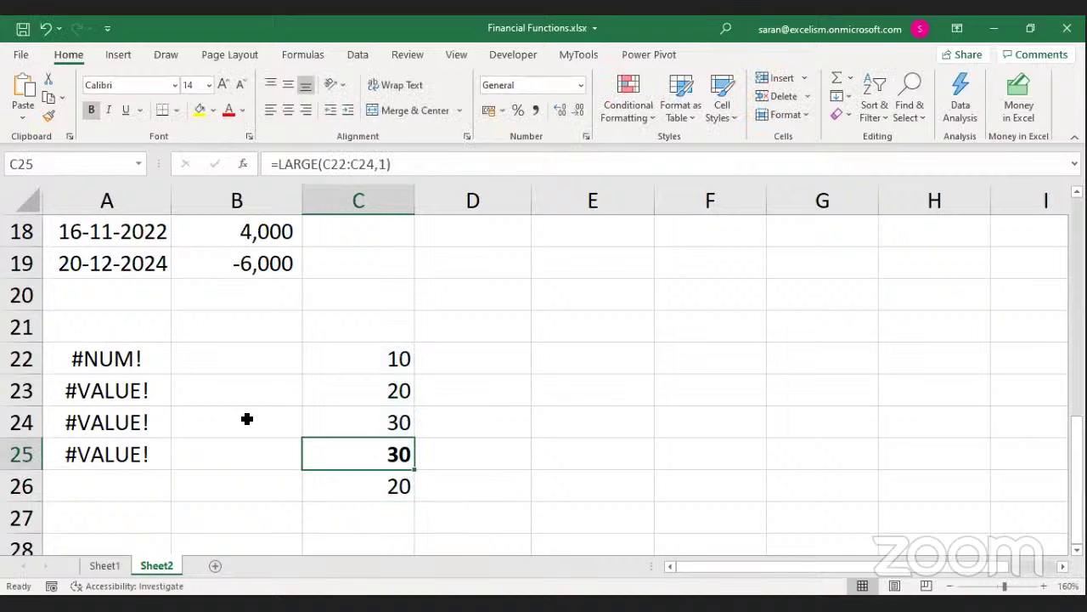
key("shift+Down")
key("ctrl+b")
key("ctrl+b")
key("Down")
key("Down")
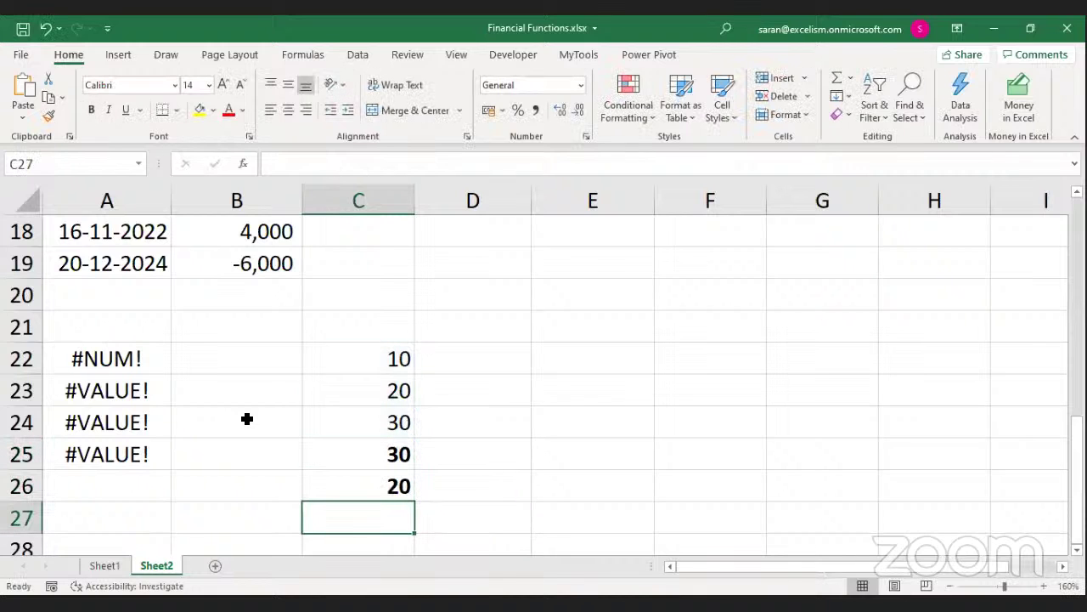
Enter =LARGE(C22:C24,3) in C27 by reusing the copied formula, and make the cell bold
key("Up")
key("Down")
key("ctrl+v")
key("F2")
key("Left")
key("BackSpace")
type("3")
key("Return")
key("Up")
key("ctrl+b")
key("Down")
Enter =LARGE(C22:C24,4) in C28 by reusing the copied formula, reviewing its array and k arguments before committing
key("ctrl+v")
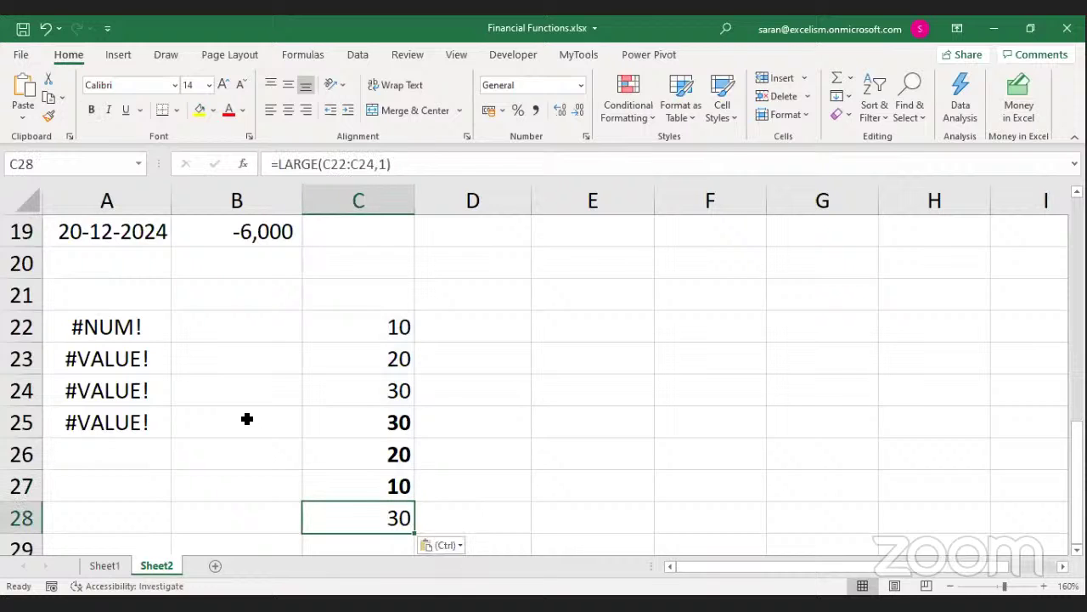
key("F2")
key("Left")
key("BackSpace")
type("4")
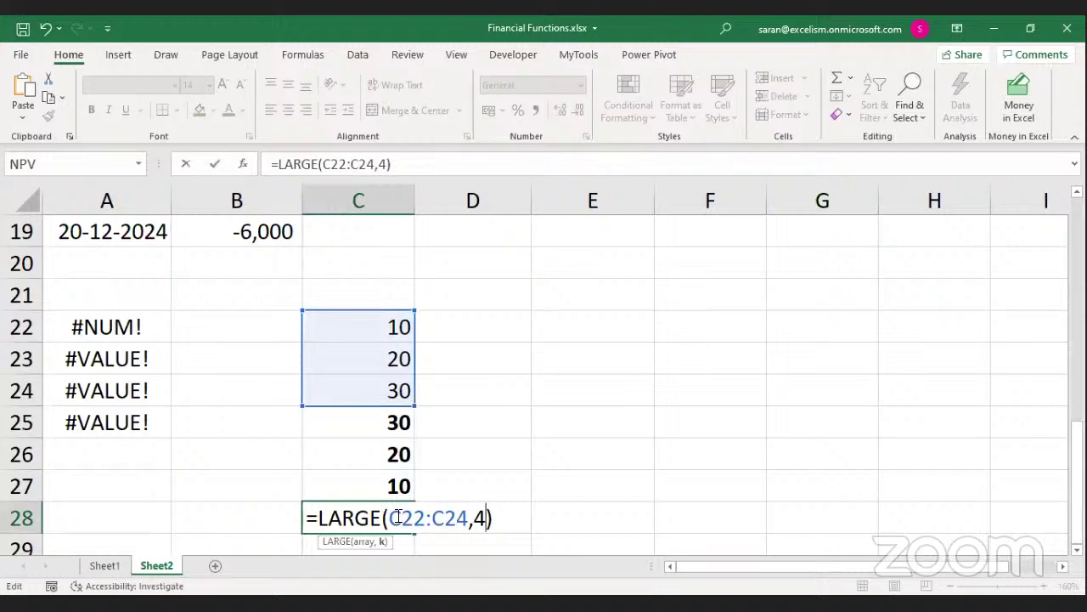
left_click_drag(388, 515, 486, 516)
double_click(450, 518)
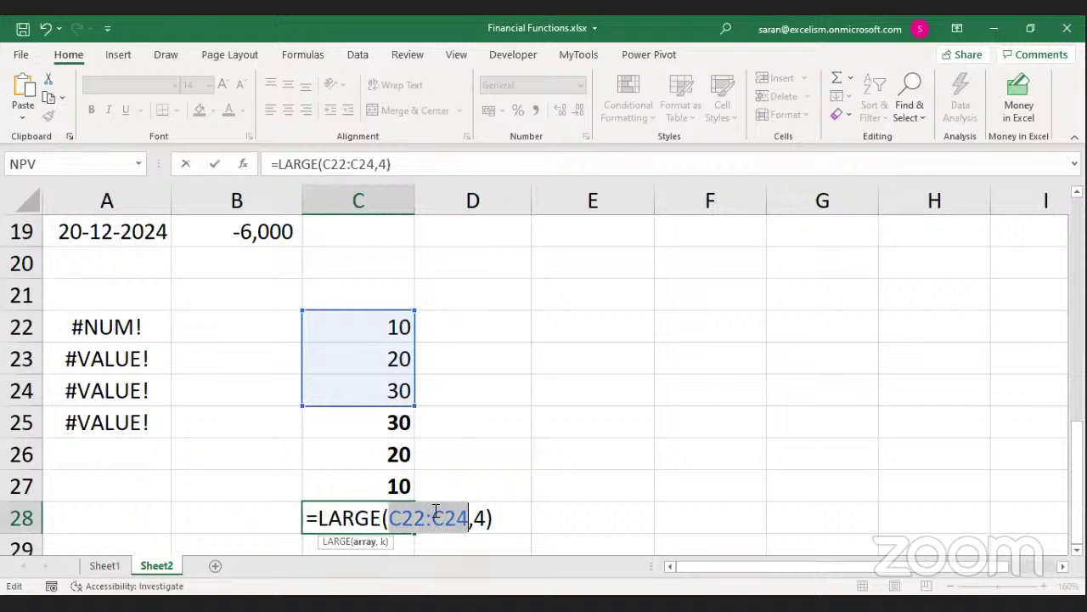
double_click(483, 518)
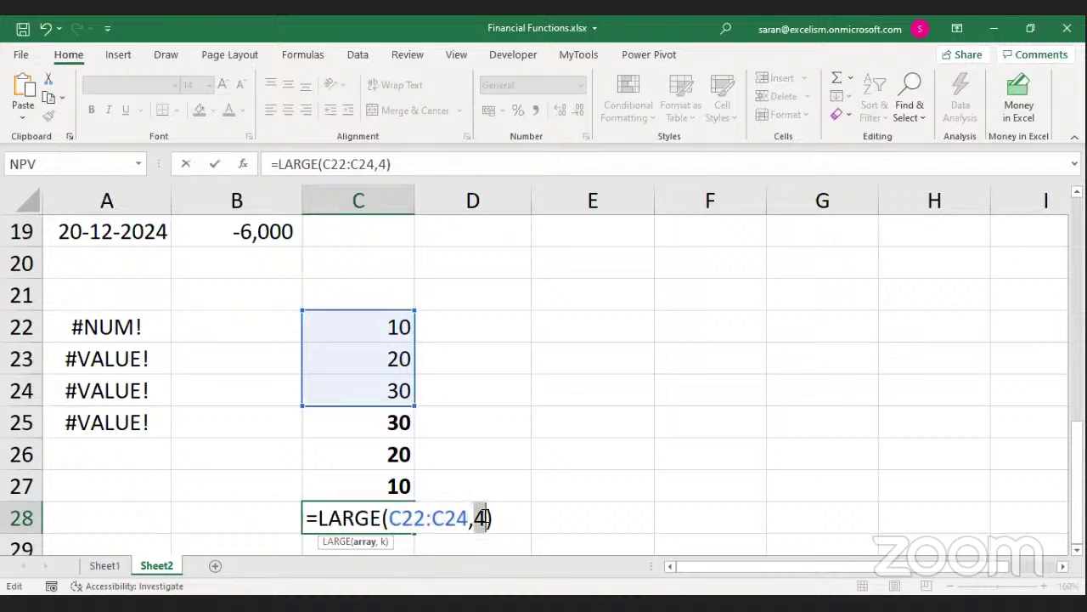
left_click_drag(467, 517, 393, 517)
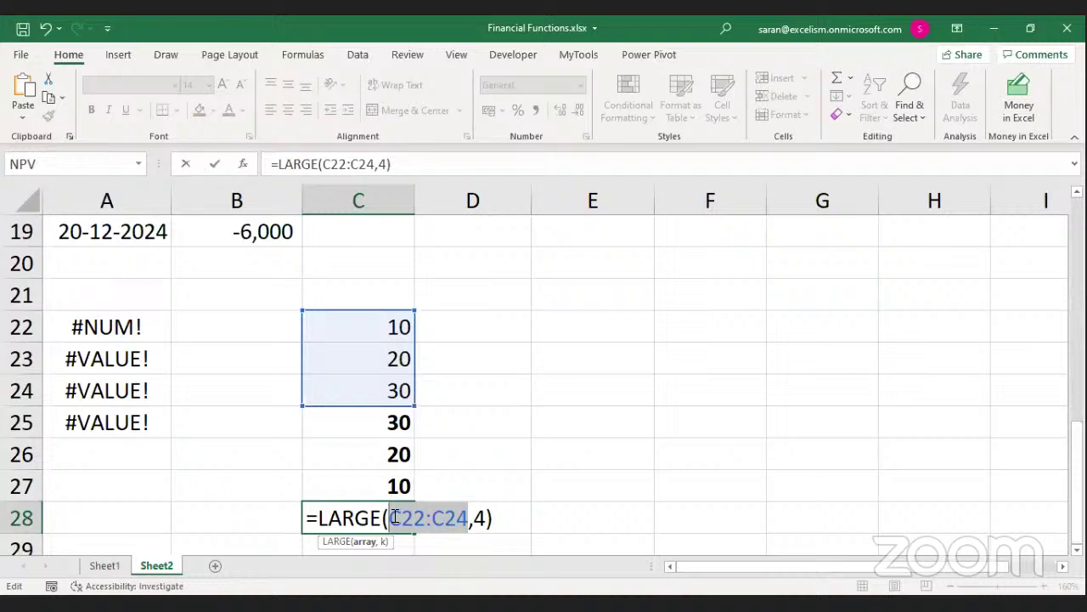
left_click_drag(389, 518, 464, 510)
left_click(484, 516)
double_click(484, 516)
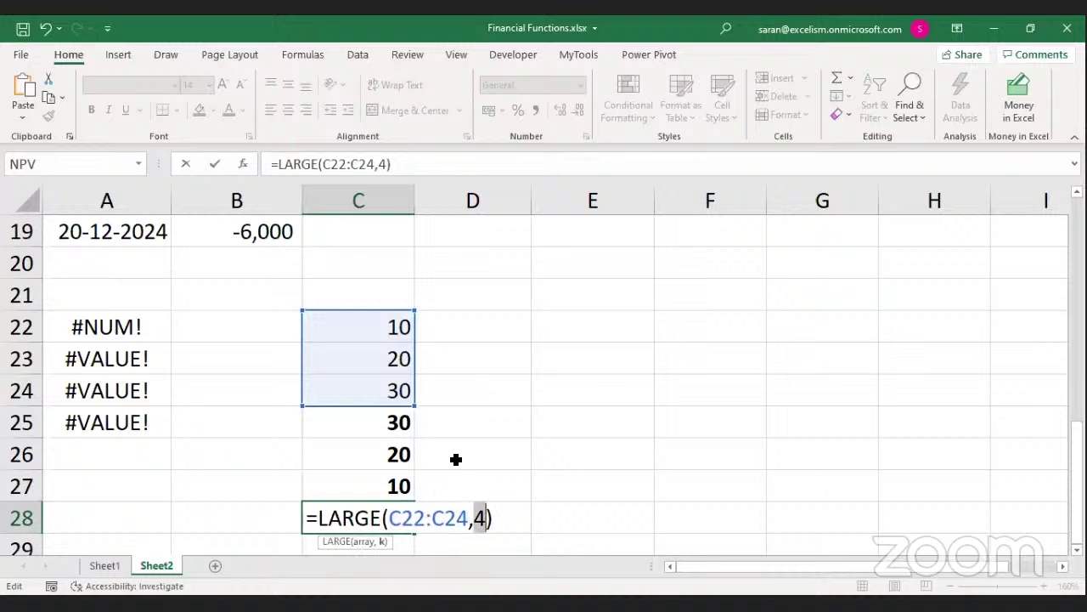
key("Return")
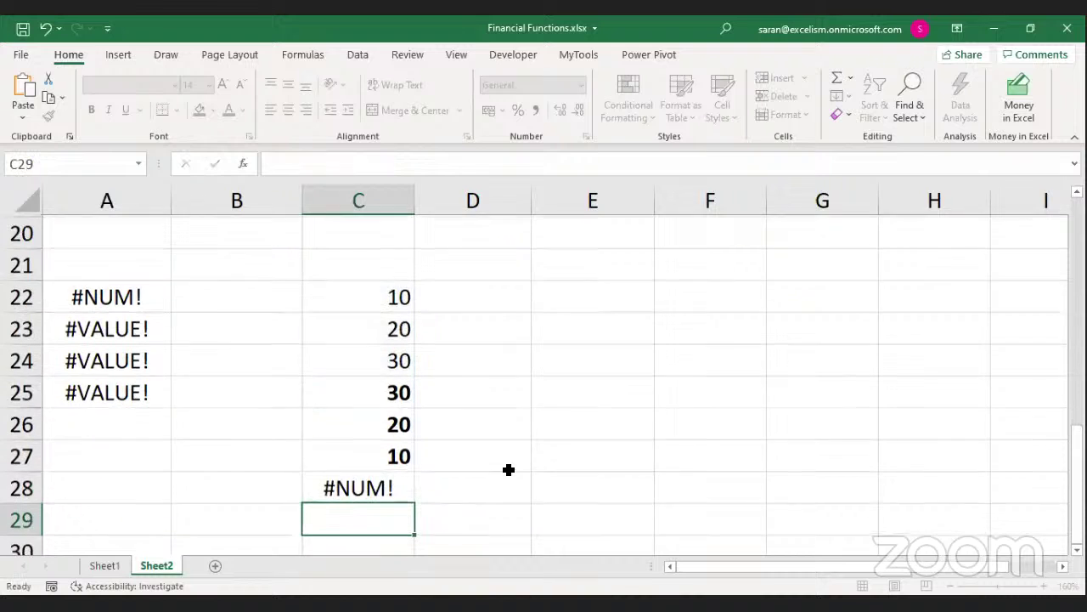
Copy the block C22:C28 into column D starting at D22
key("Up")
key("ctrl+Up")
key("ctrl+shift+Down")
key("ctrl+c")
key("Right")
key("ctrl+v")
Replace LARGE with SMALL in all the formulas in D25:D28
key("Down")
key("Down")
key("Down")
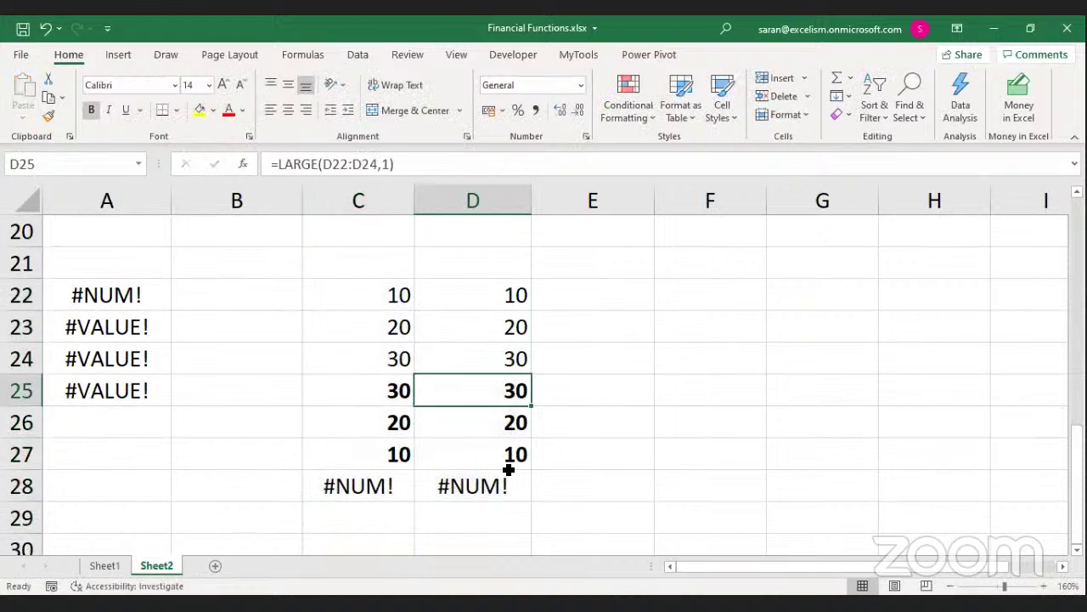
key("ctrl+shift+Down")
key("ctrl+h")
type("LARGESMALL")
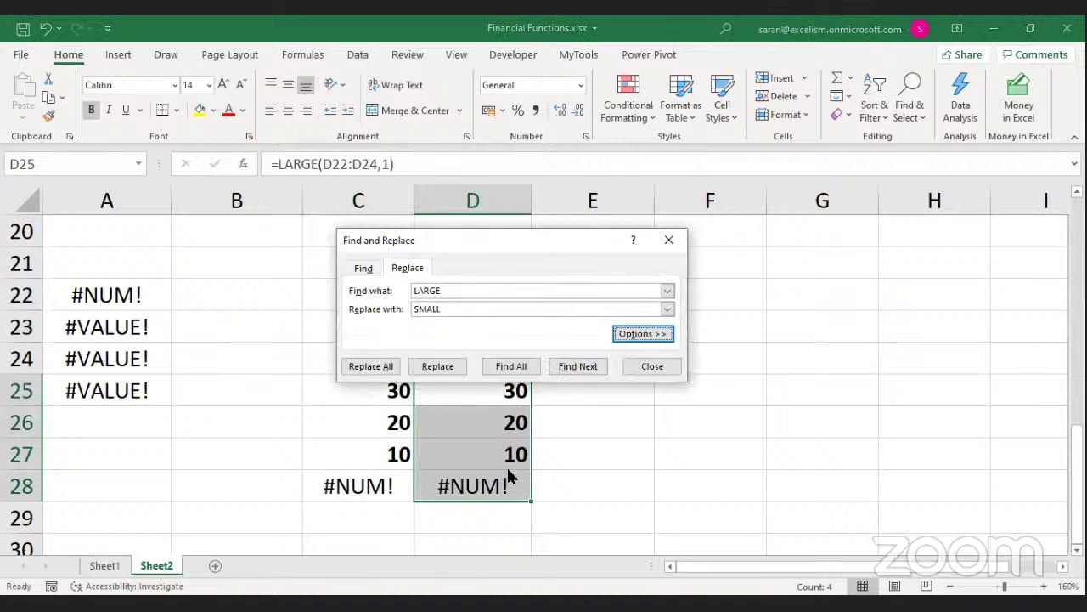
key("Tab")
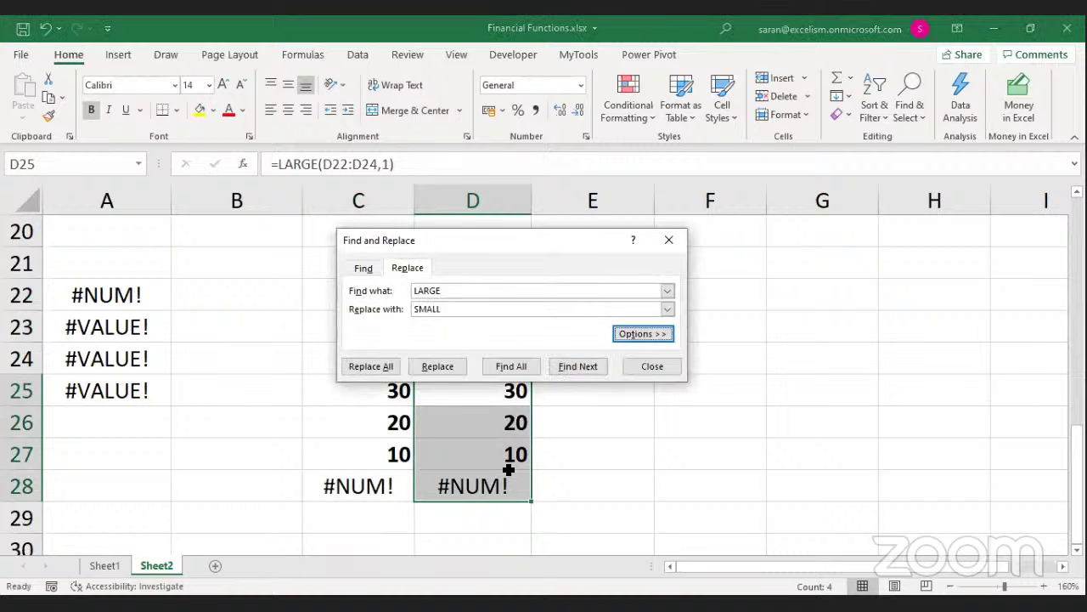
left_click(371, 366)
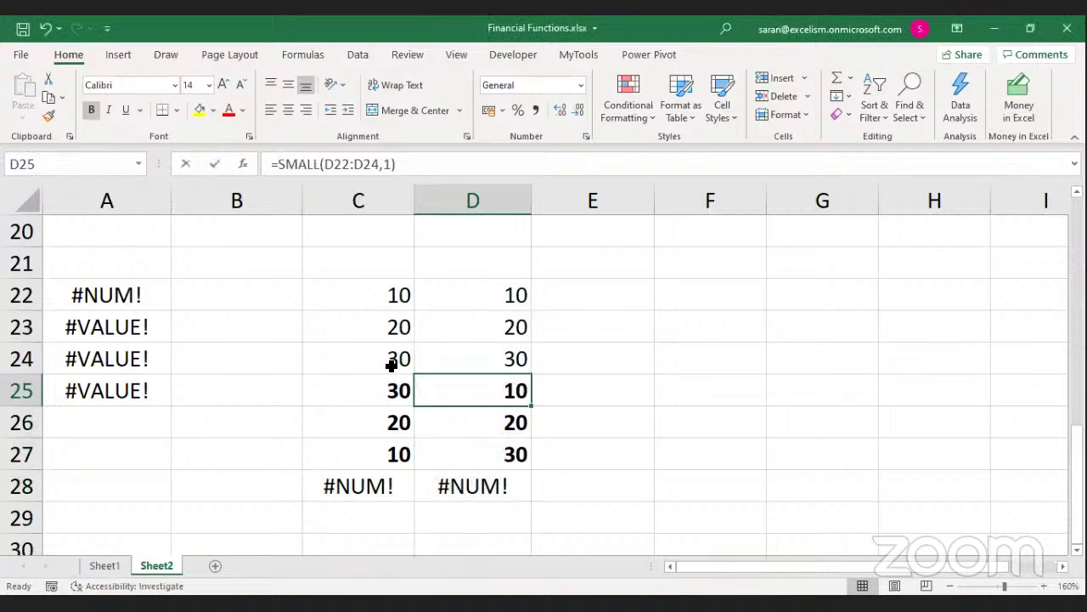
Inspect the SMALL formula in D28 and the range it refers to
key("F2")
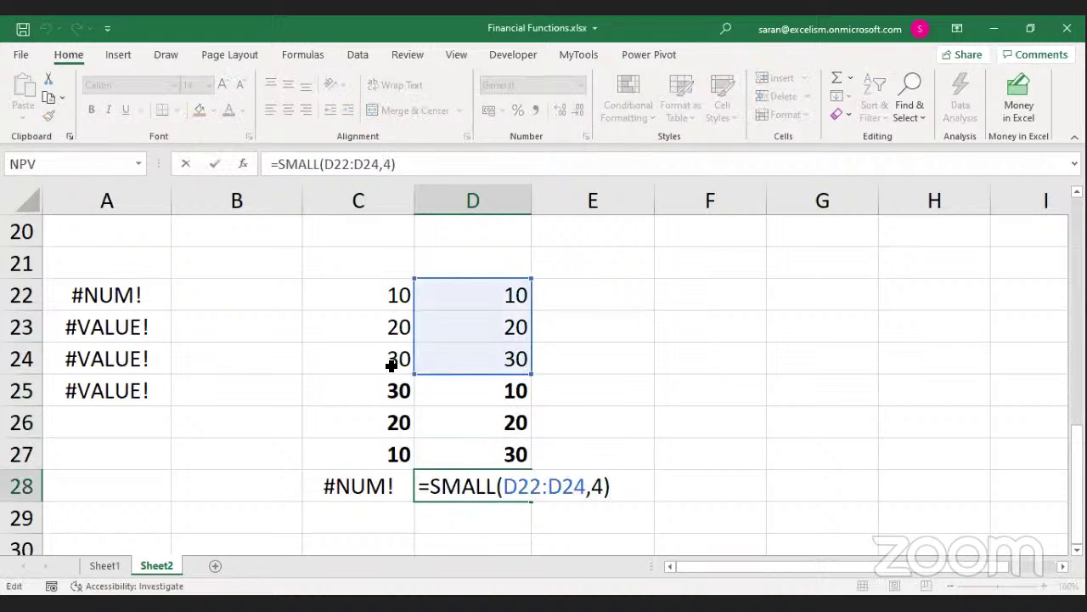
key("Return")
key("Up")
key("ctrl+Up")
Write the formula =RANDBETWEEN(1000,100) in E22 as an example with the bottom limit above the top limit
key("Right")
key("Right")
key("Right")
key("Right")
key("Right")
key("Right")
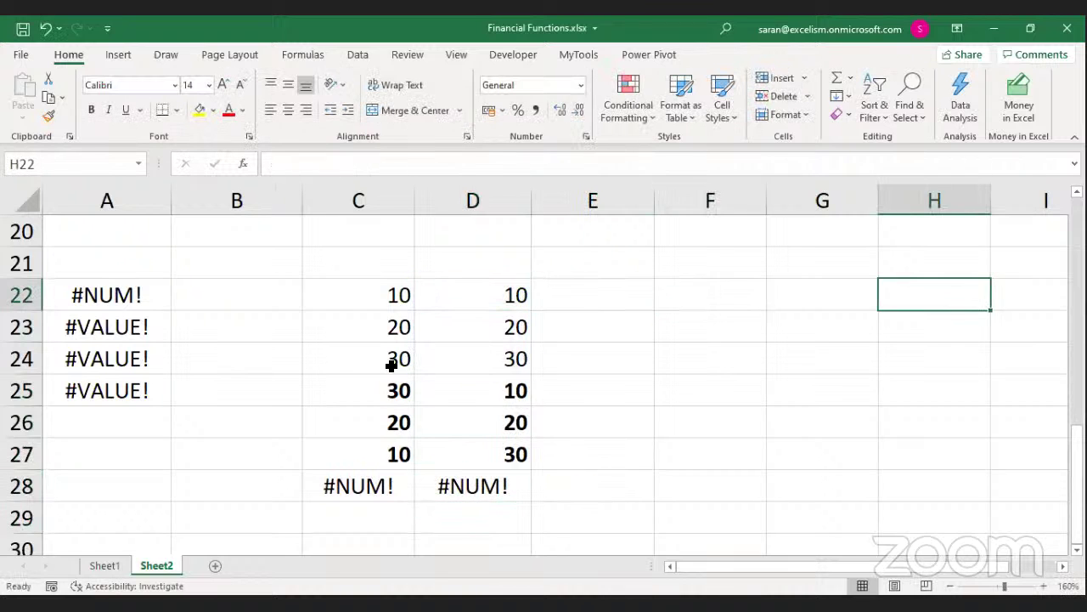
key("Left")
key("Left")
key("Left")
key("Left")
key("Left")
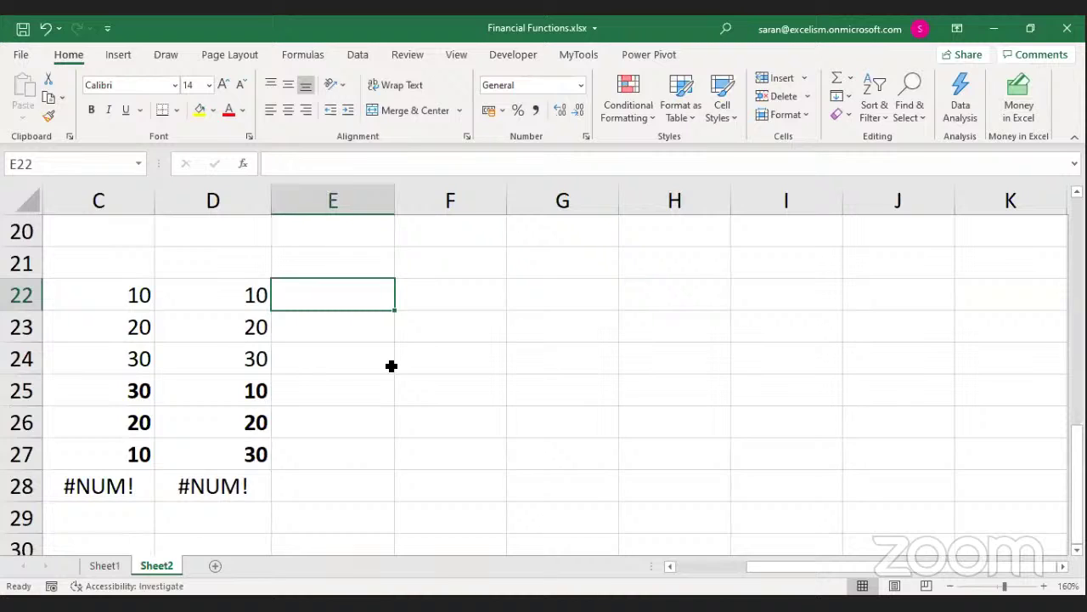
type("=RANDBETWEEN(1000,100)")
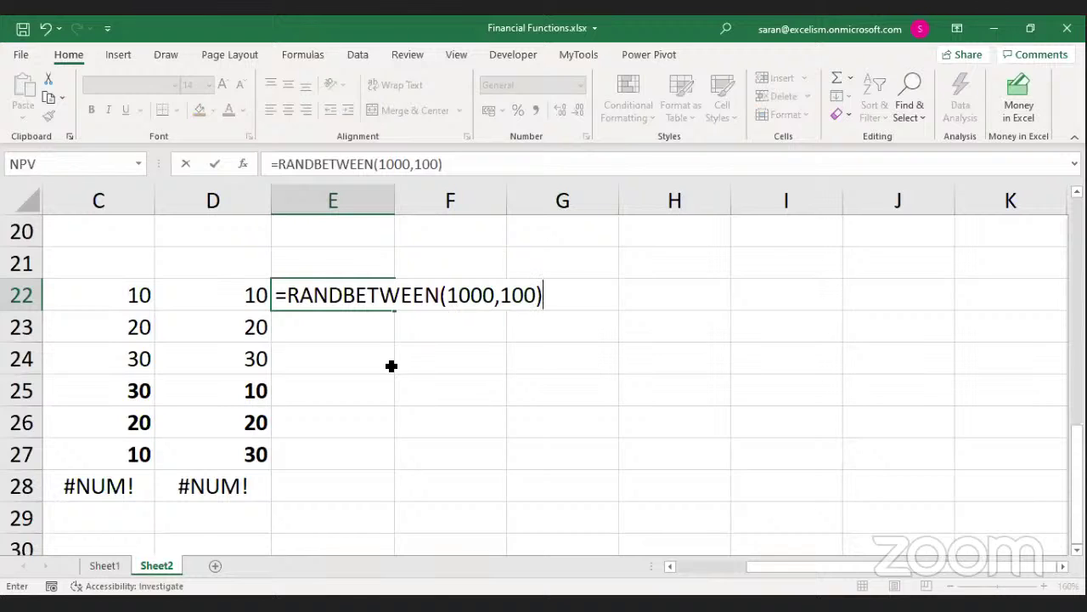
Review the bottom and top arguments of the RANDBETWEEN formula in E22, and commit the formula
left_click(463, 294)
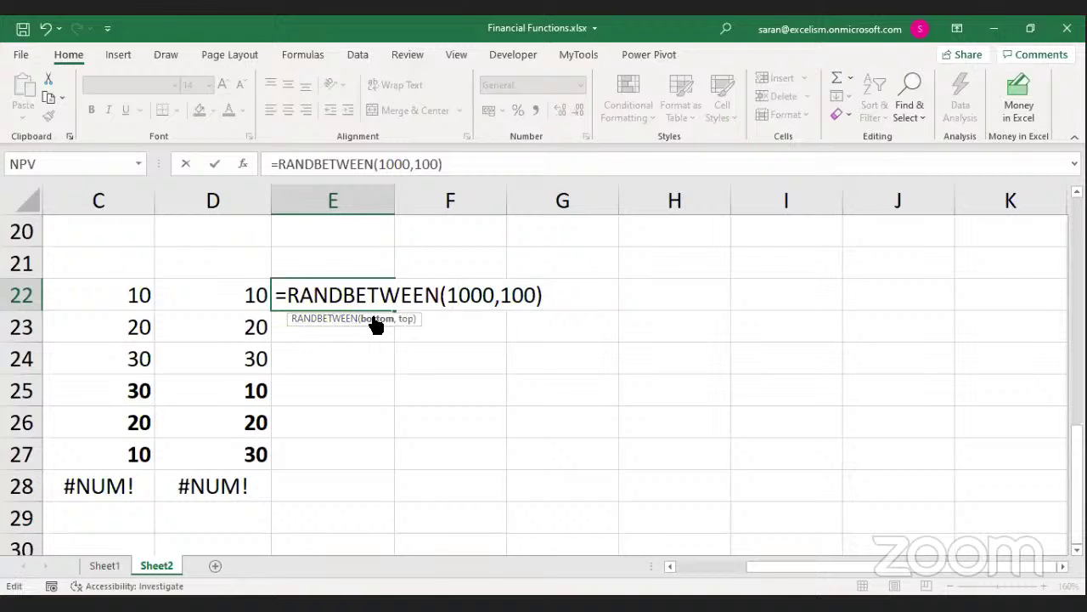
left_click(384, 319)
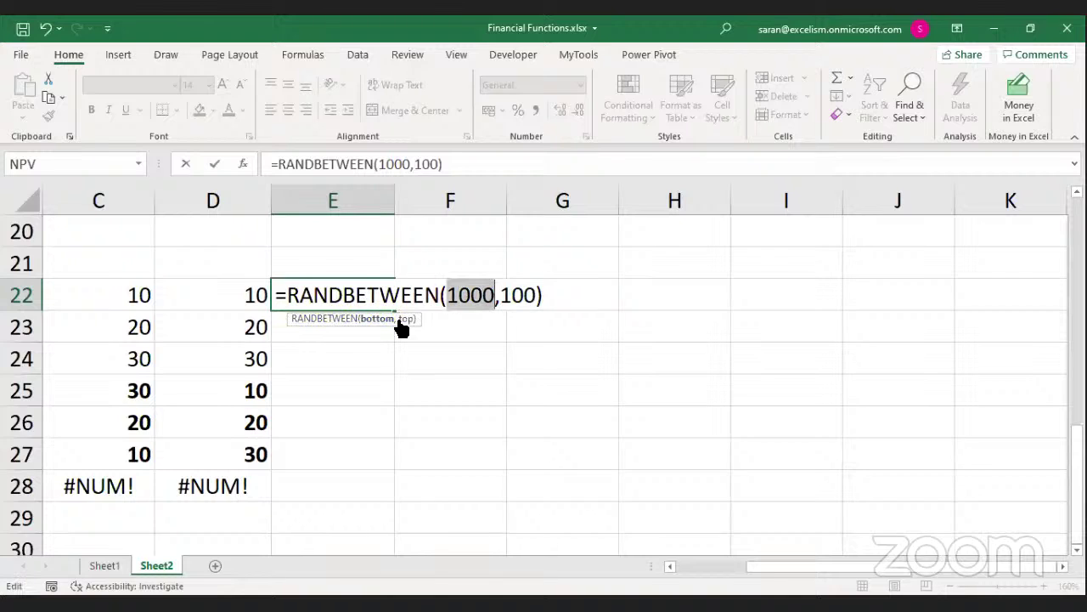
left_click(405, 320)
left_click(384, 320)
left_click(391, 320)
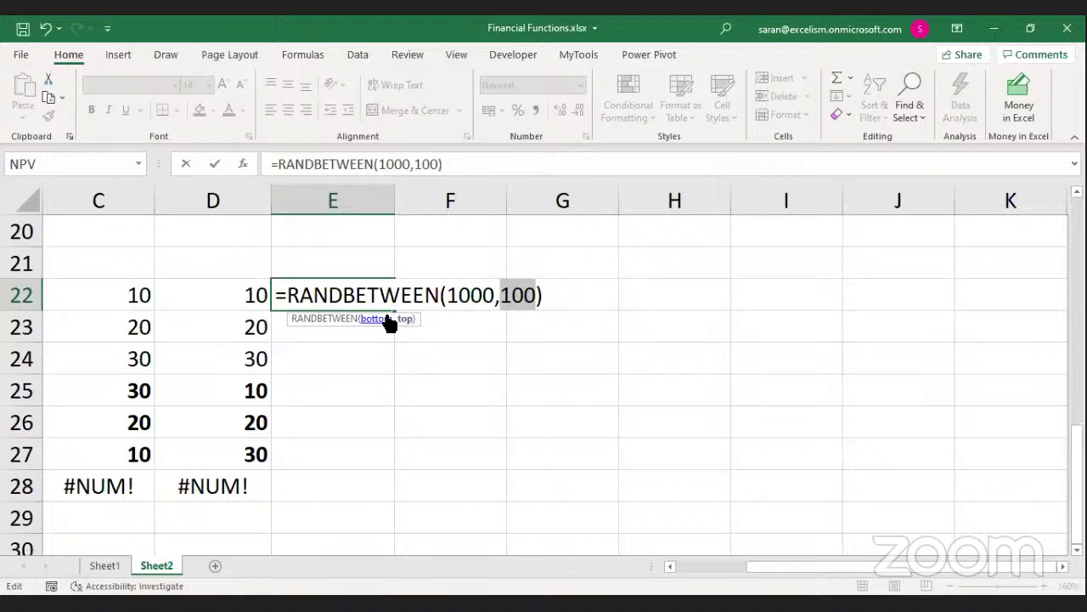
left_click(388, 318)
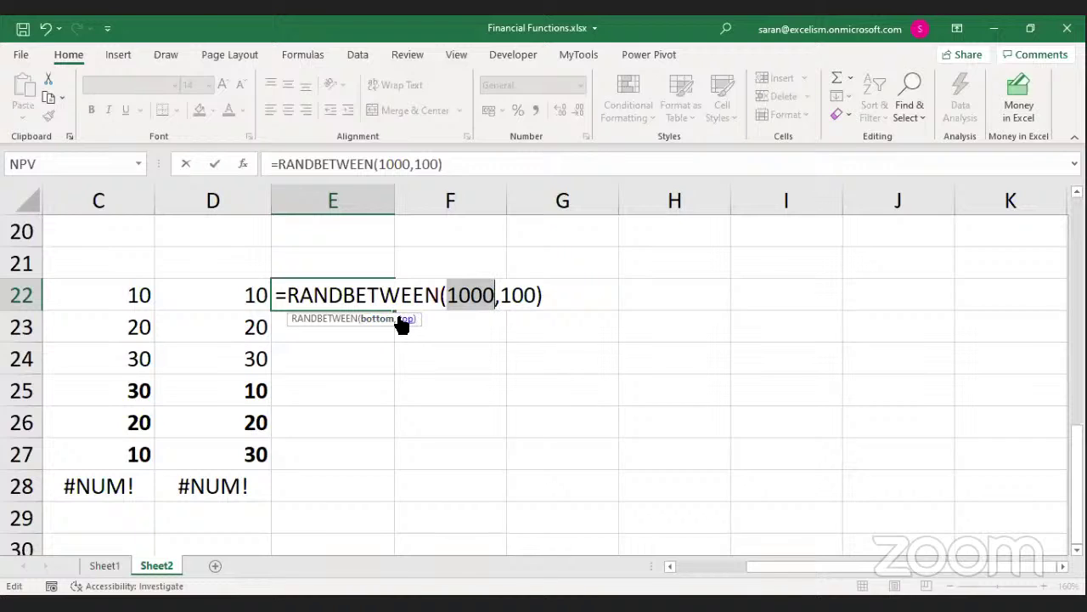
left_click(403, 320)
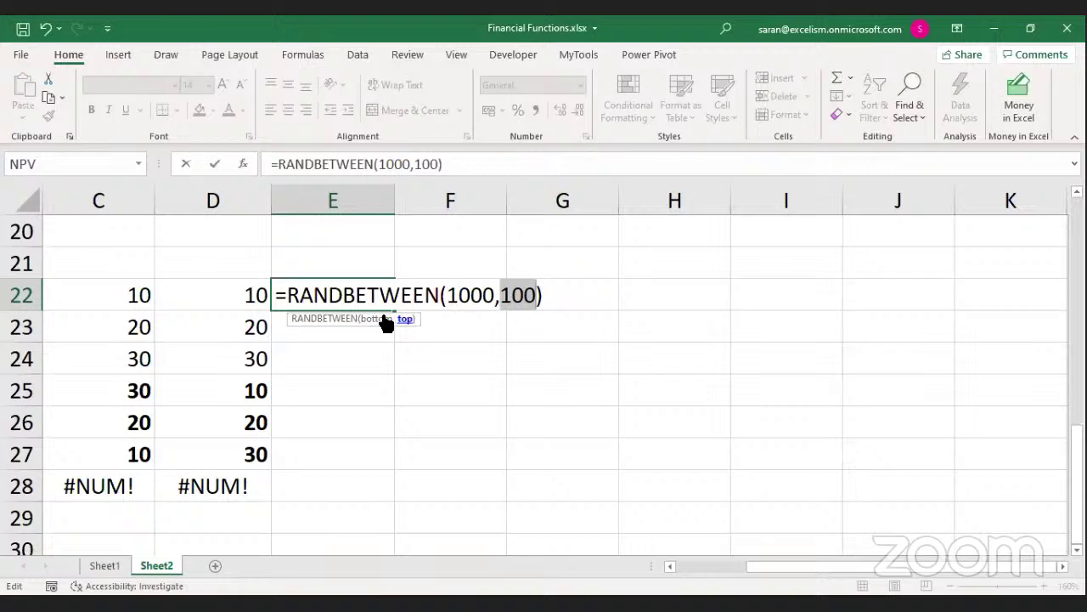
left_click(382, 320)
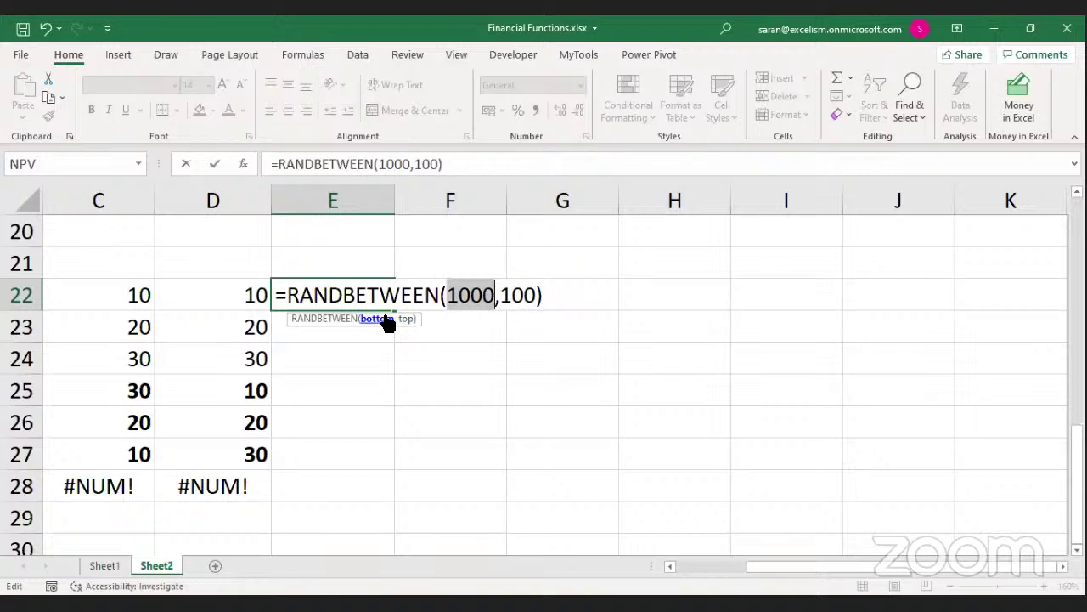
left_click(406, 321)
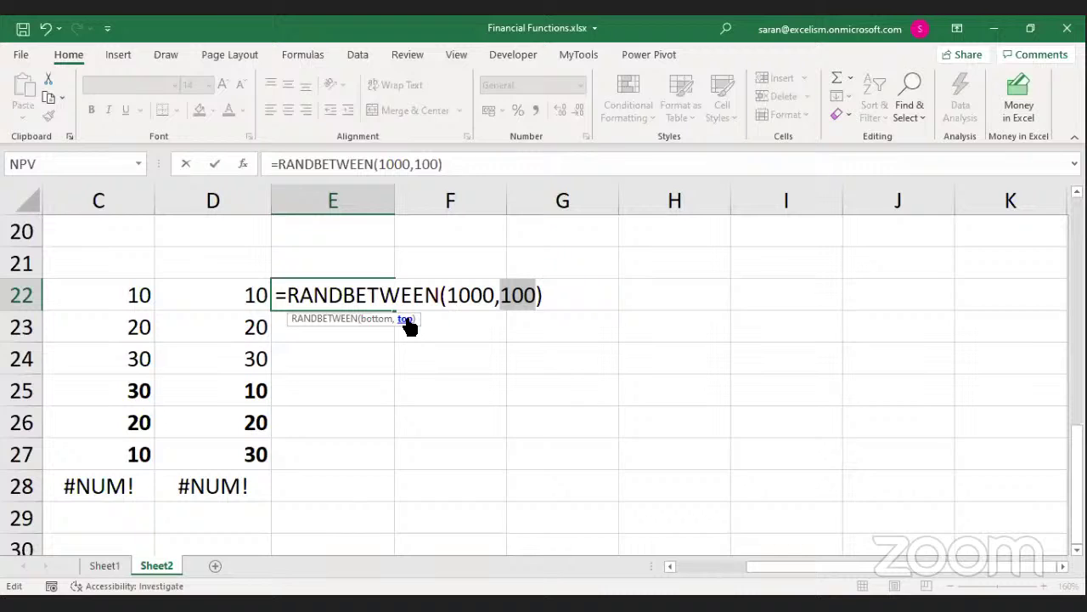
key("Return")
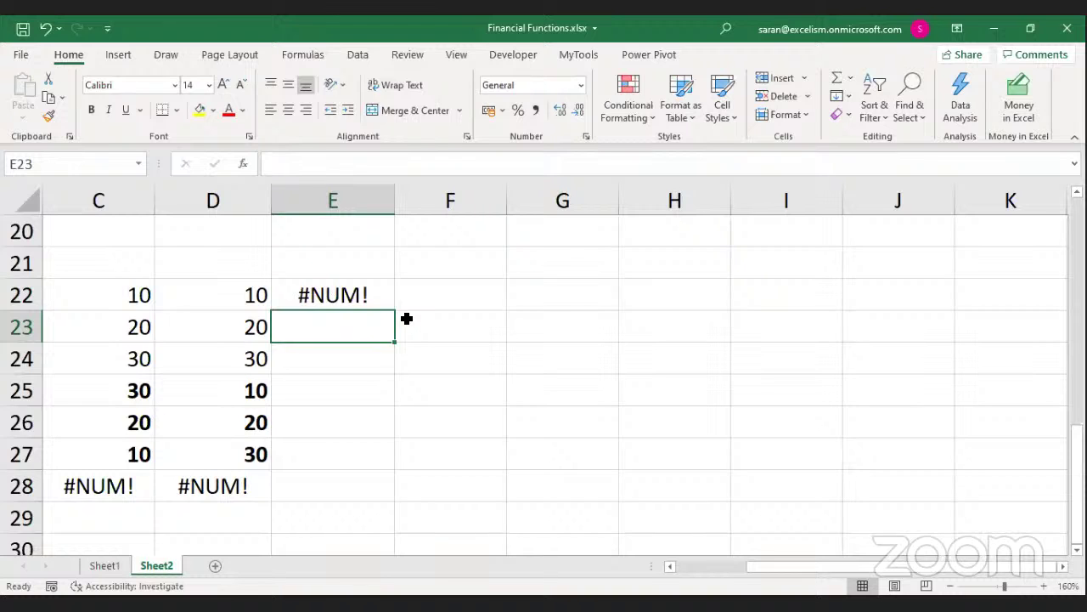
Copy the Rate cells with the Year and CIF/(COF) headings and the first year's row to A30:B33 on Sheet2
key("Left")
key("Left")
key("Left")
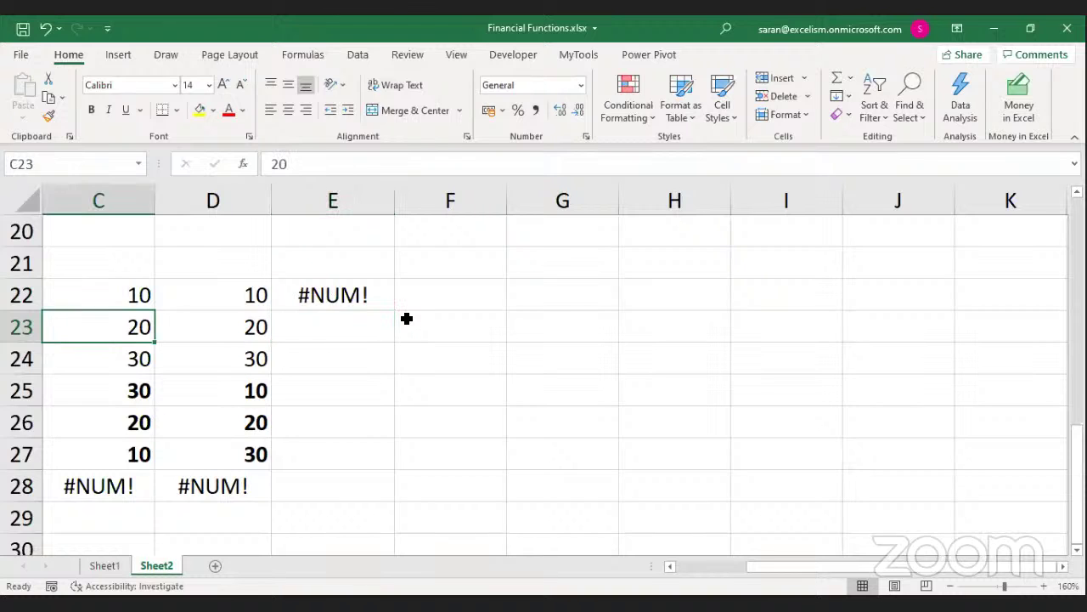
key("Down")
key("Down")
key("Down")
key("Down")
key("Down")
key("Down")
key("Down")
key("Down")
key("Down")
key("Down")
key("Down")
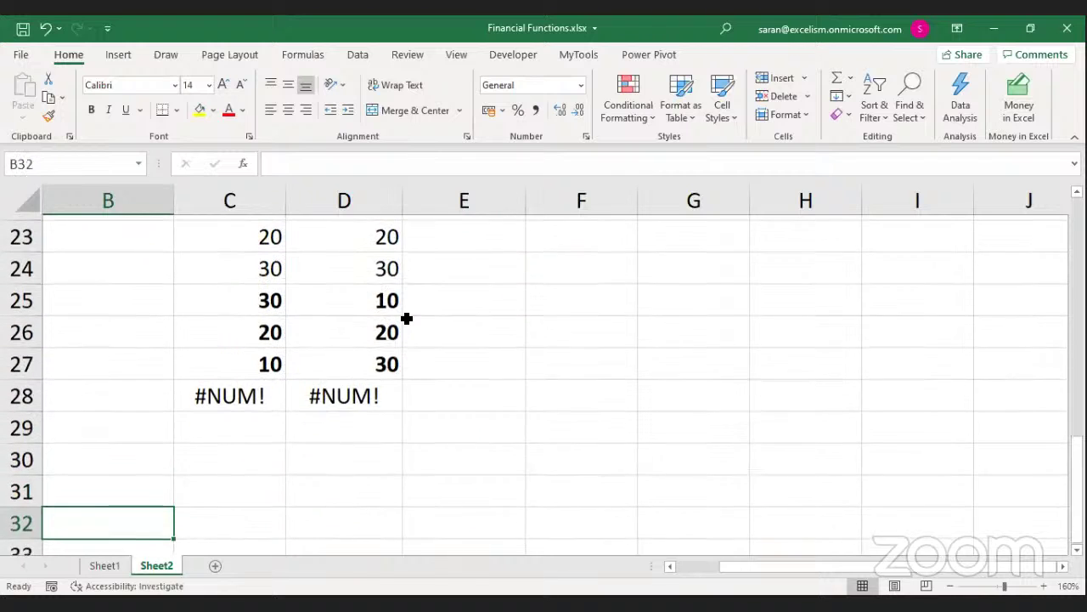
key("Up")
key("Up")
key("Up")
key("ctrl+Up")
key("ctrl+Up")
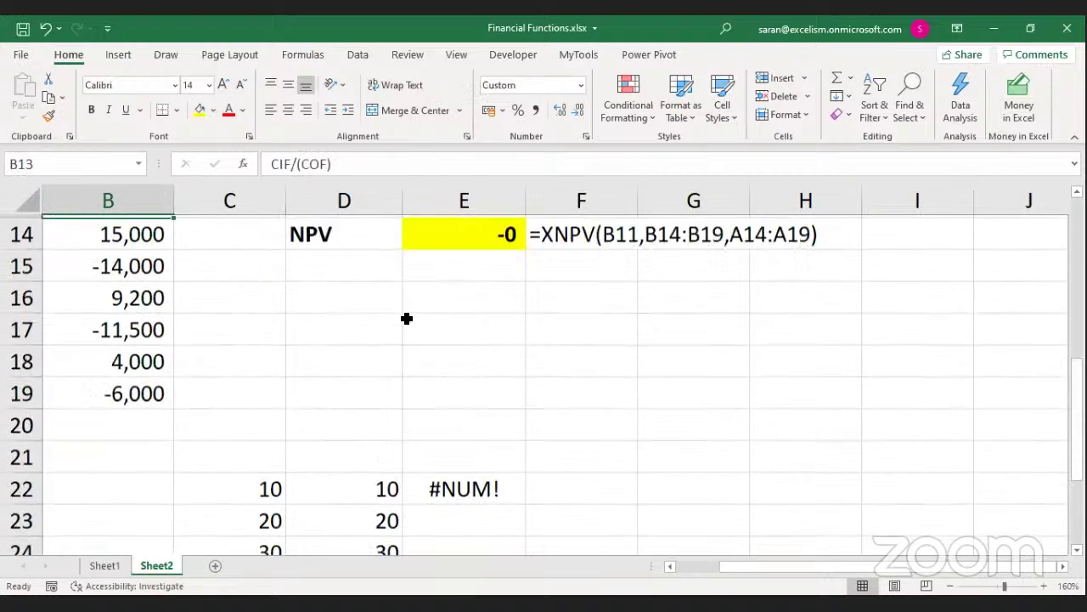
key("Left")
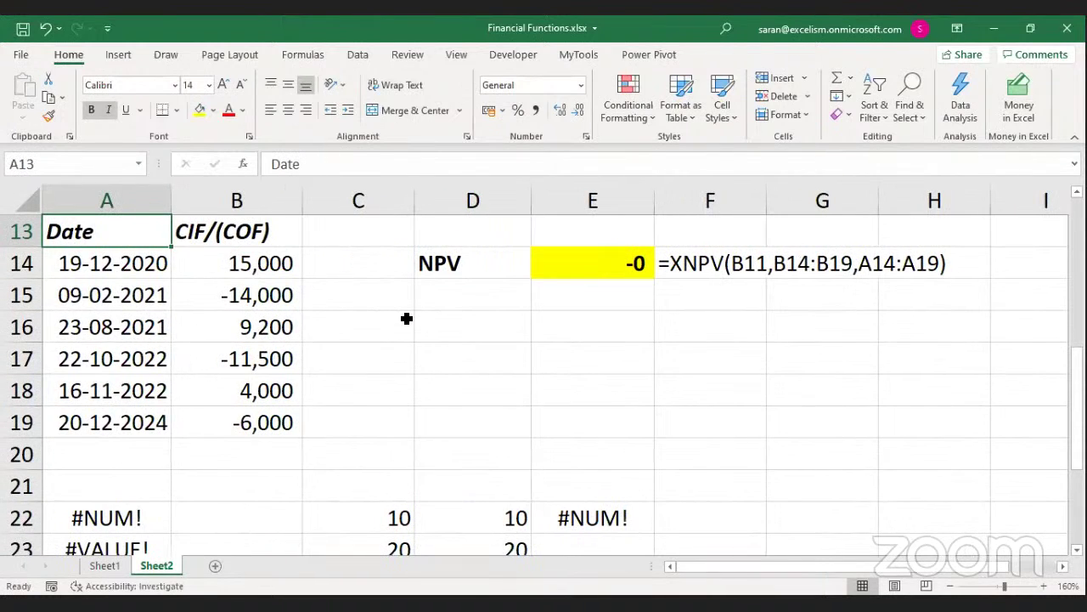
key("ctrl+shift+Right")
key("ctrl+shift+Down")
key("Up")
key("Up")
key("Up")
key("Up")
key("Up")
key("Up")
key("Up")
key("Up")
key("Up")
key("Up")
key("Up")
key("Up")
key("shift+Down")
key("shift+Down")
key("shift+Down")
key("shift+Right")
key("ctrl+c")
key("Down")
key("Down")
key("Down")
key("Down")
key("Down")
key("Down")
key("Down")
key("Down")
key("Down")
key("Down")
key("Down")
key("Down")
key("Down")
key("Down")
key("Down")
key("Down")
key("Down")
key("Down")
key("Down")
key("Down")
key("Down")
key("Down")
key("Down")
key("Down")
key("Down")
key("Down")
key("Down")
key("Down")
key("Down")
key("Down")
key("Up")
key("ctrl+v")
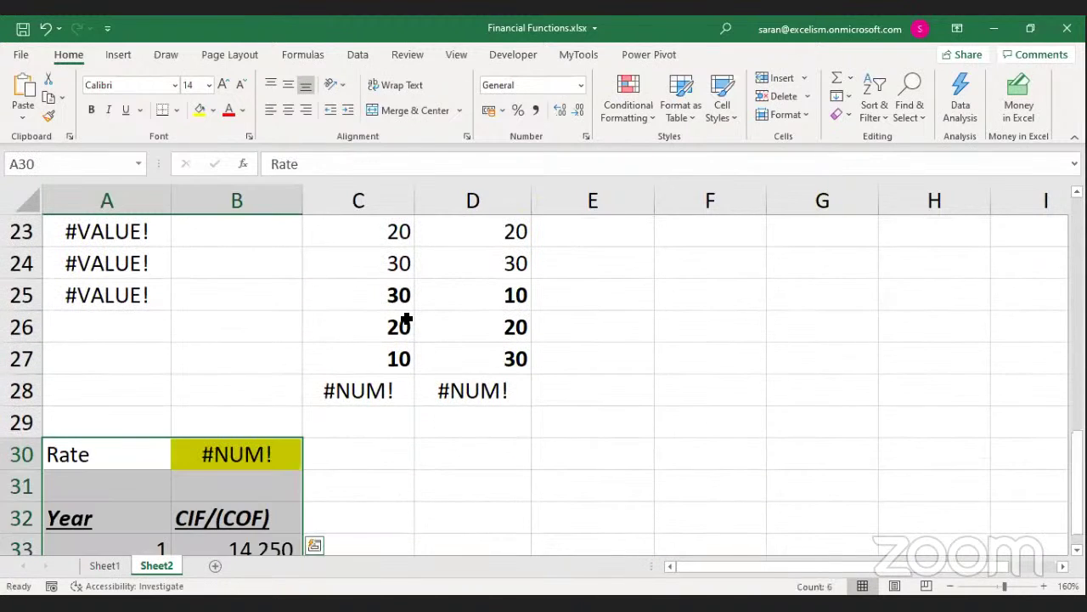
Write the formula =IRR(B33:B36) in B30 beside the copied Rate label
key("Escape")
key("Down")
key("Right")
key("Down")
key("Down")
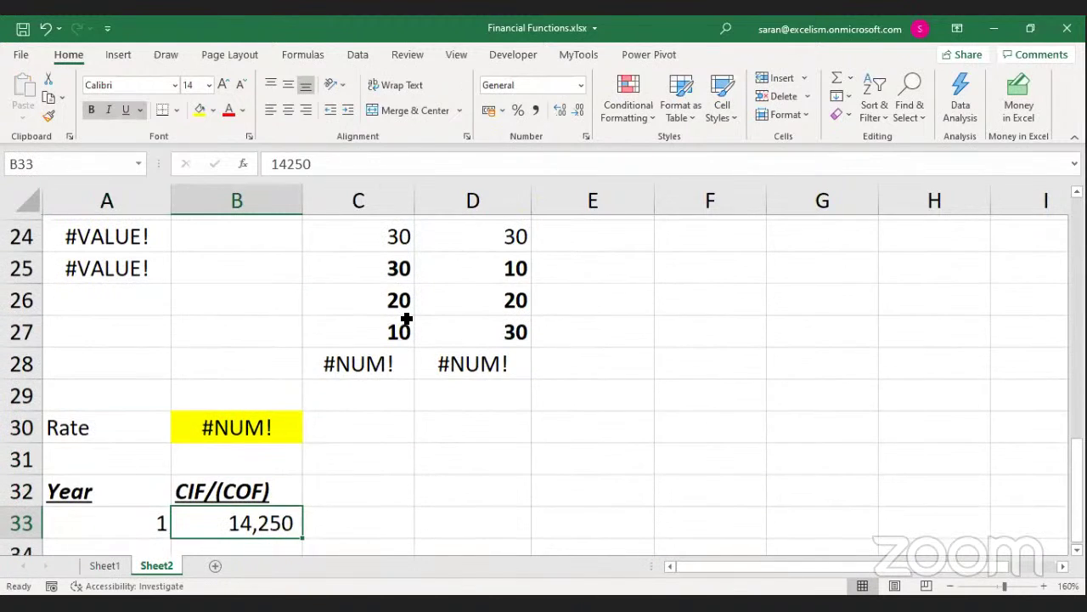
key("Down")
key("Down")
key("Up")
key("Up")
key("Up")
key("Up")
key("Up")
type("=IRR(")
key("Down")
key("Down")
key("Down")
key("shift+Down")
key("shift+Down")
key("shift+Down")
type(")")
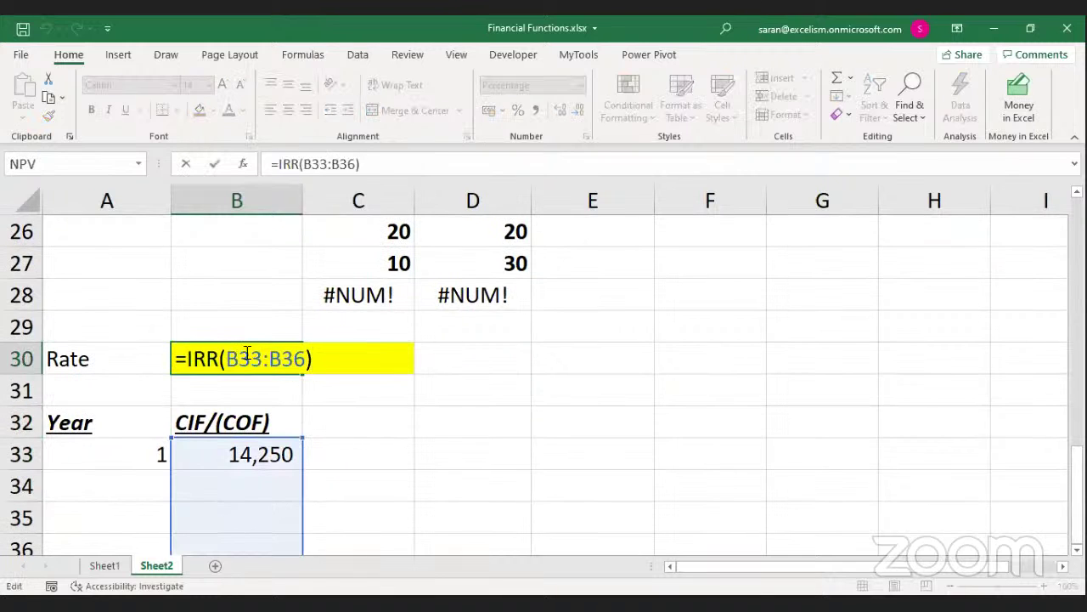
Reduce the range in B30's IRR formula to the single cash flow cell B33 and commit it
left_click_drag(226, 359, 304, 359)
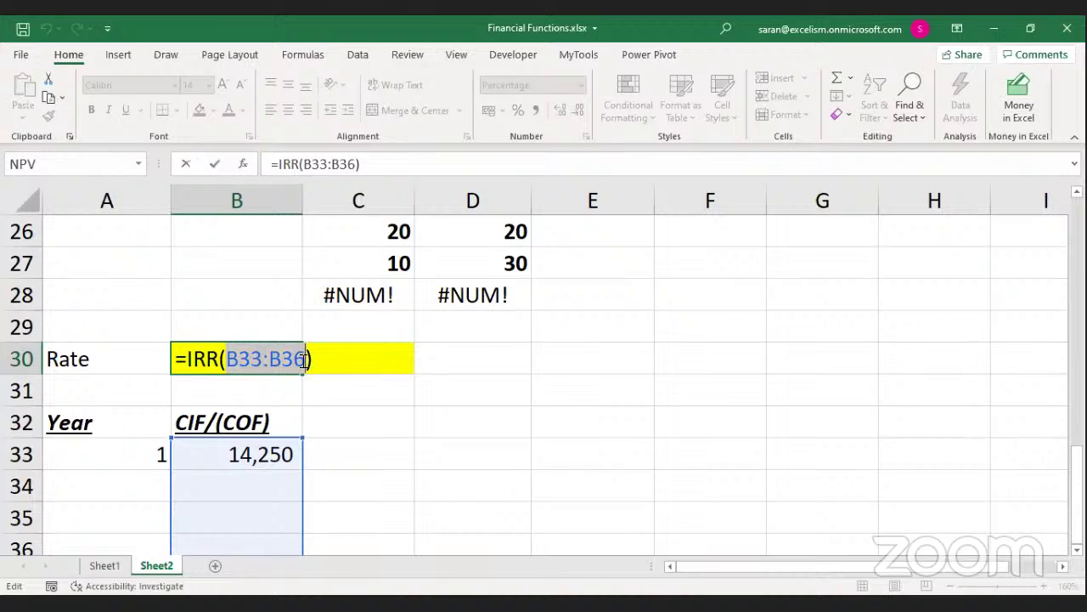
key("BackSpace")
left_click(255, 442)
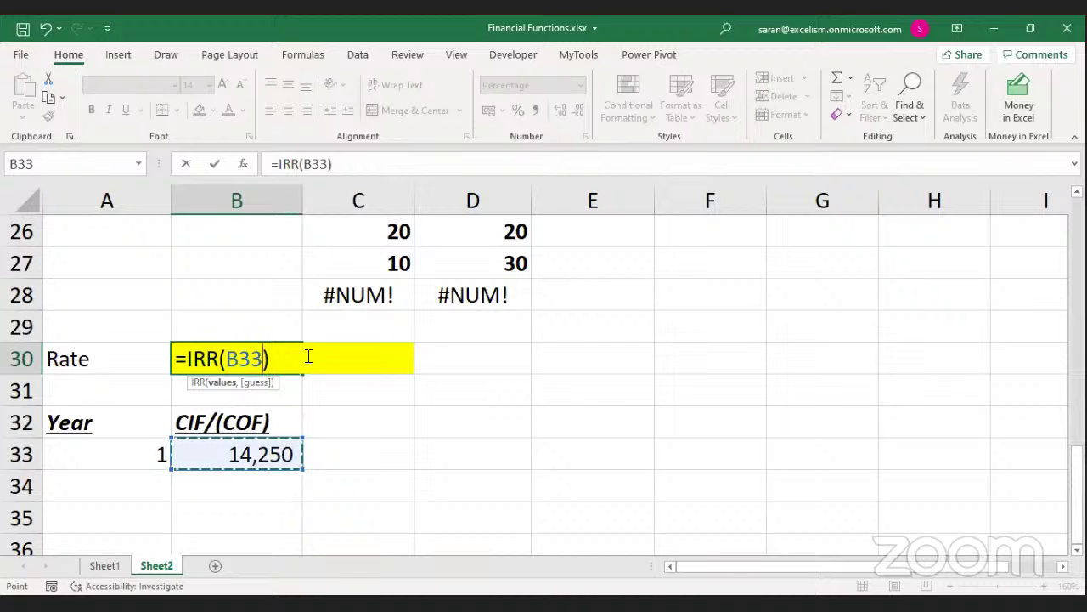
key("Return")
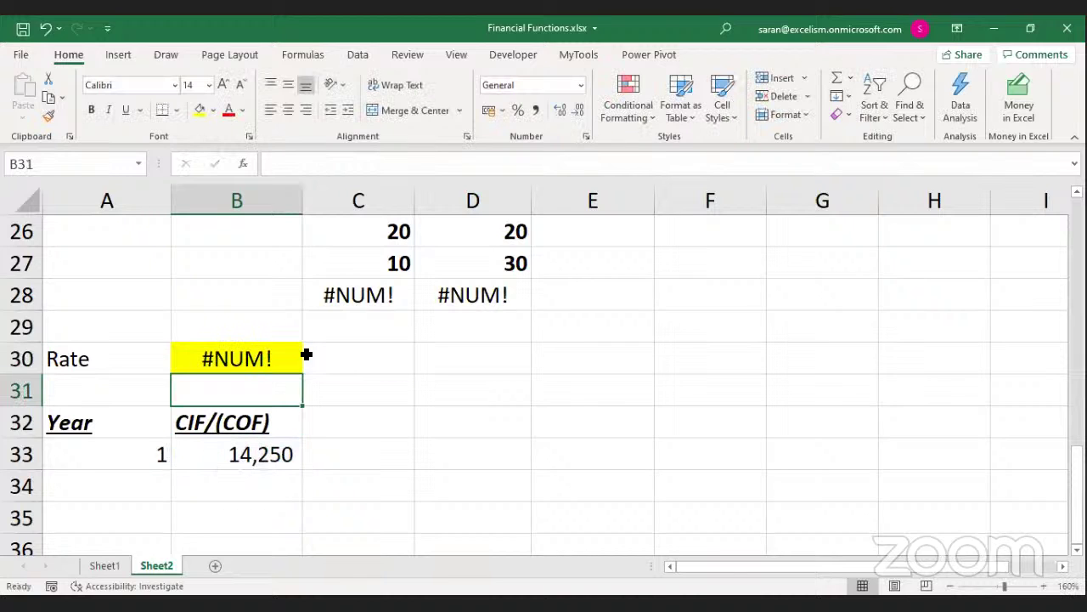
Show the text of B30's formula in C30 with =FORMULATEXT(B30)
key("Up")
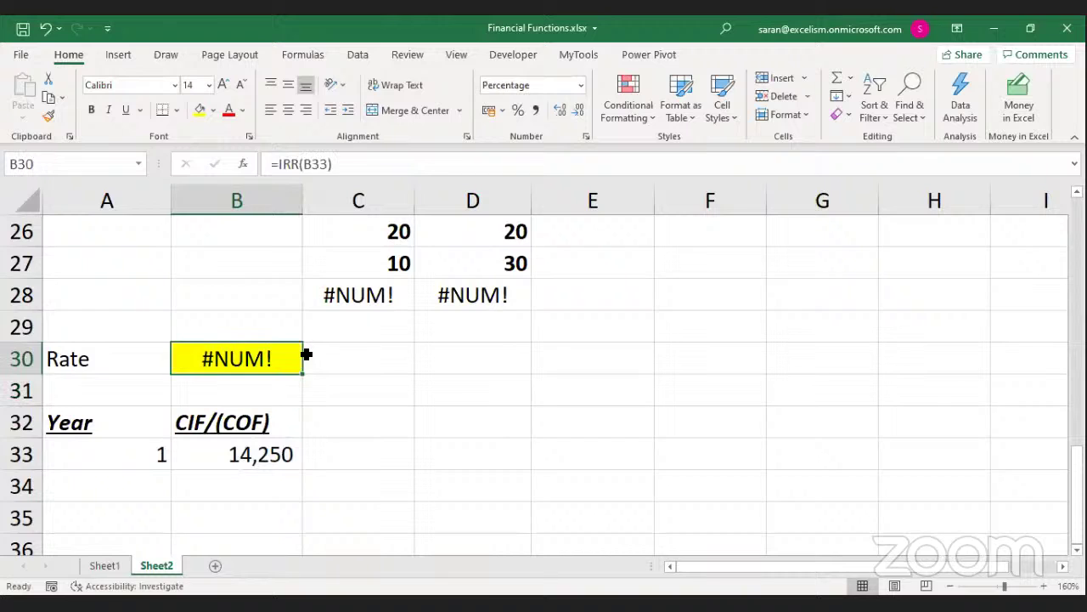
left_click(308, 355)
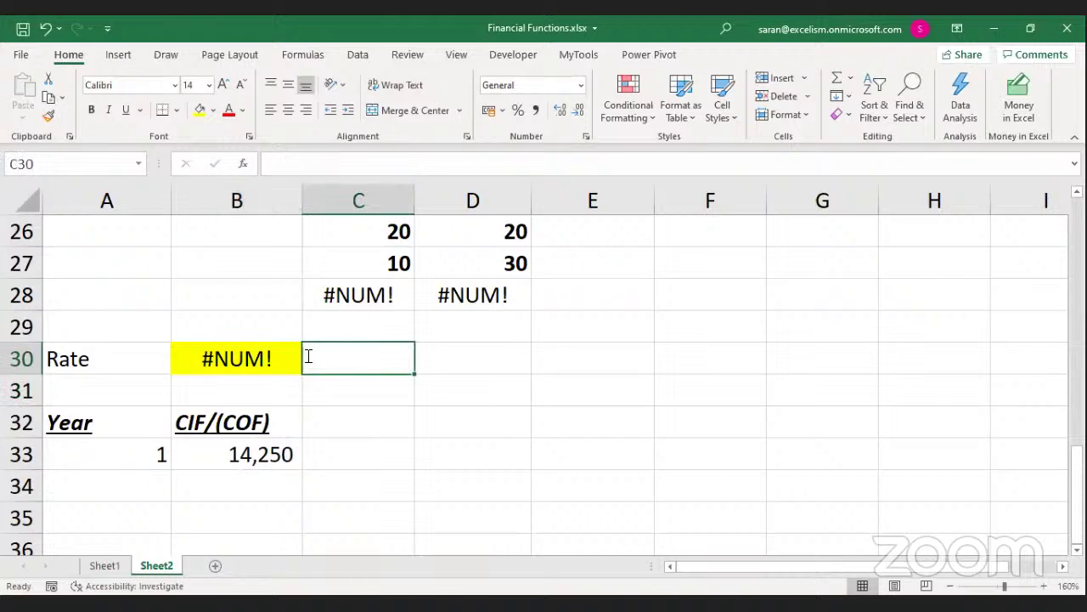
type("=FORMULATEXT(B30)")
key("Return")
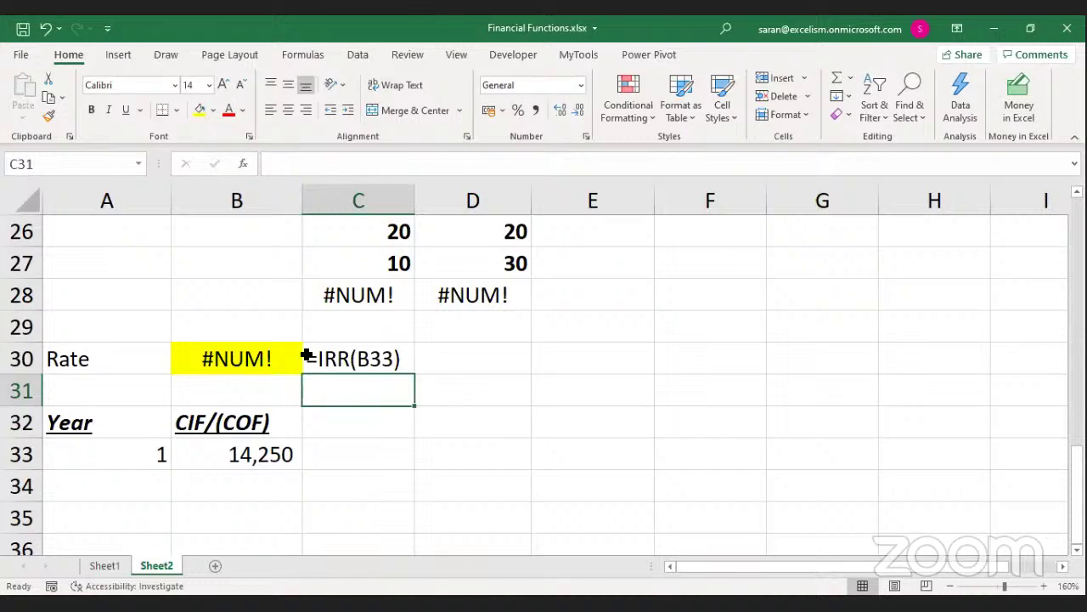
key("Left")
key("Down")
key("Down")
key("Down")
key("Down")
key("Down")
key("Down")
key("Down")
key("Down")
key("Down")
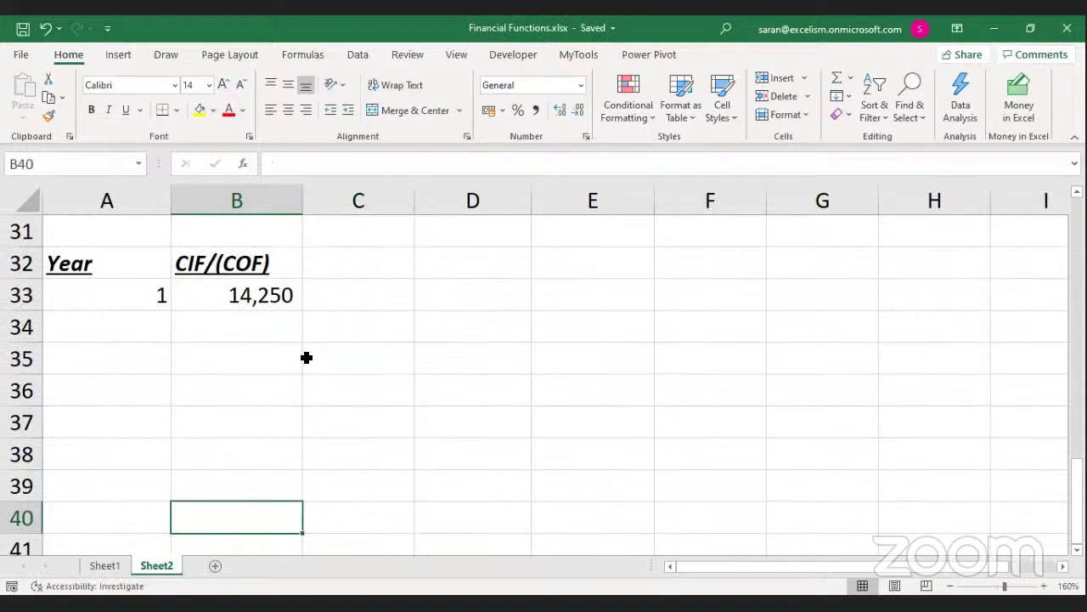
On Sheet1, copy the NPV() inputs from B2 into the XNPV() row at B3
left_click(102, 565)
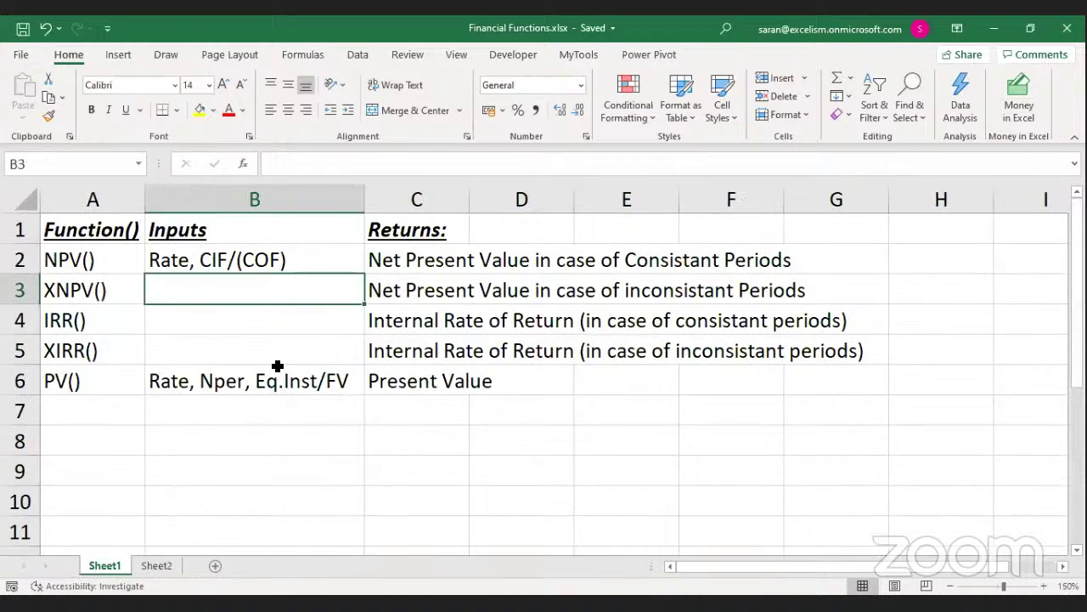
key("Up")
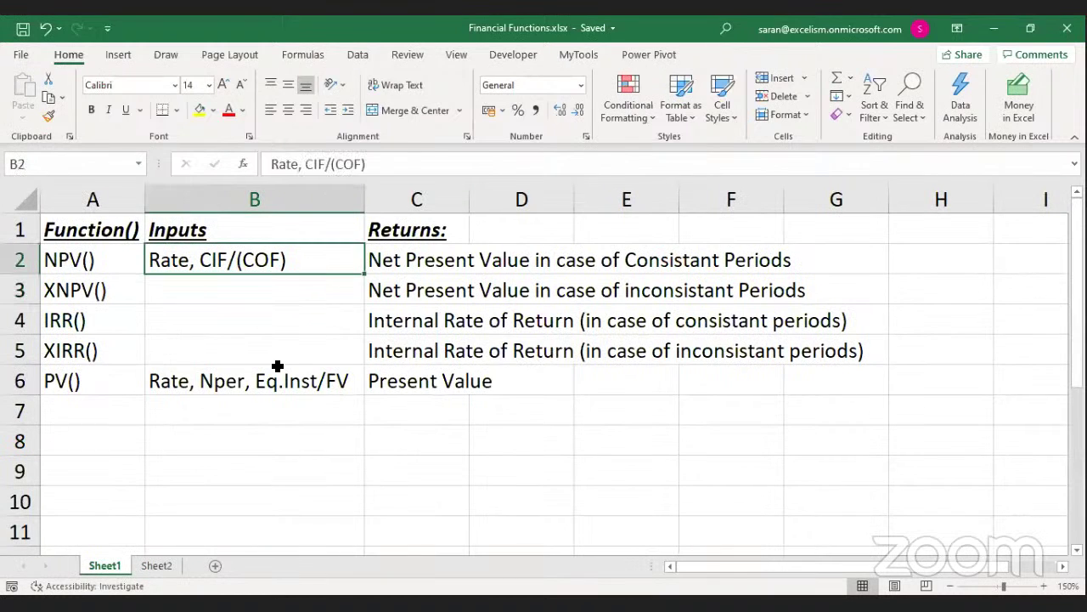
key("ctrl+c")
key("Down")
key("ctrl+v")
Extend the XNPV() inputs in B3 to read "Rate, CIF/(COF), Dates"
key("F2")
key("Left")
key("Left")
key("Left")
key("Left")
key("Left")
key("Left")
key("Left")
key("Left")
key("Left")
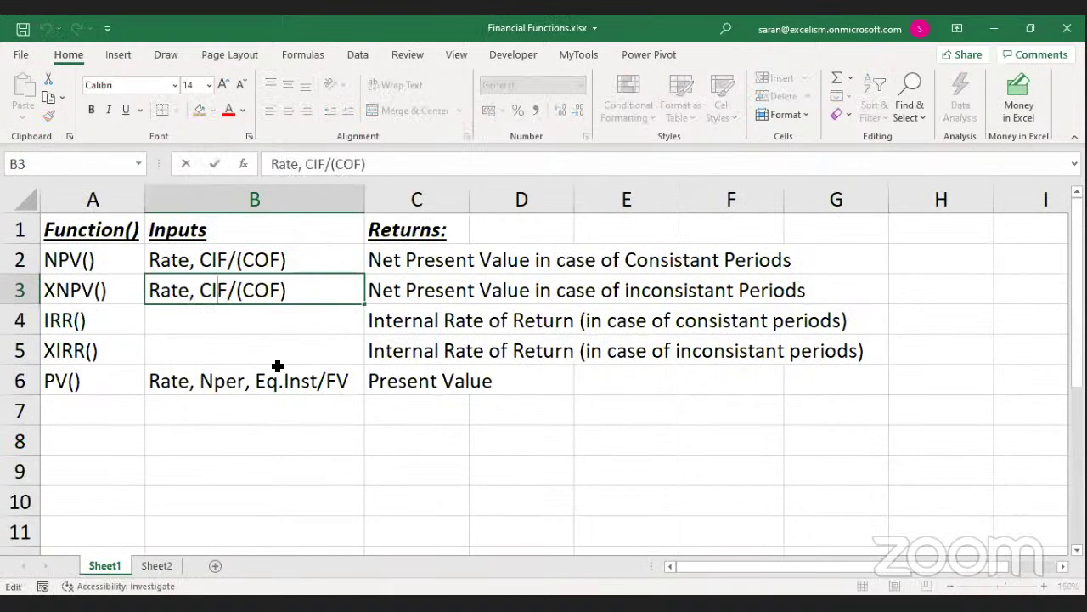
key("Right")
key("Right")
key("Right")
key("Right")
key("Right")
key("Right")
key("Right")
key("Right")
key("Right")
type(", Date")
key("Return")
key("Up")
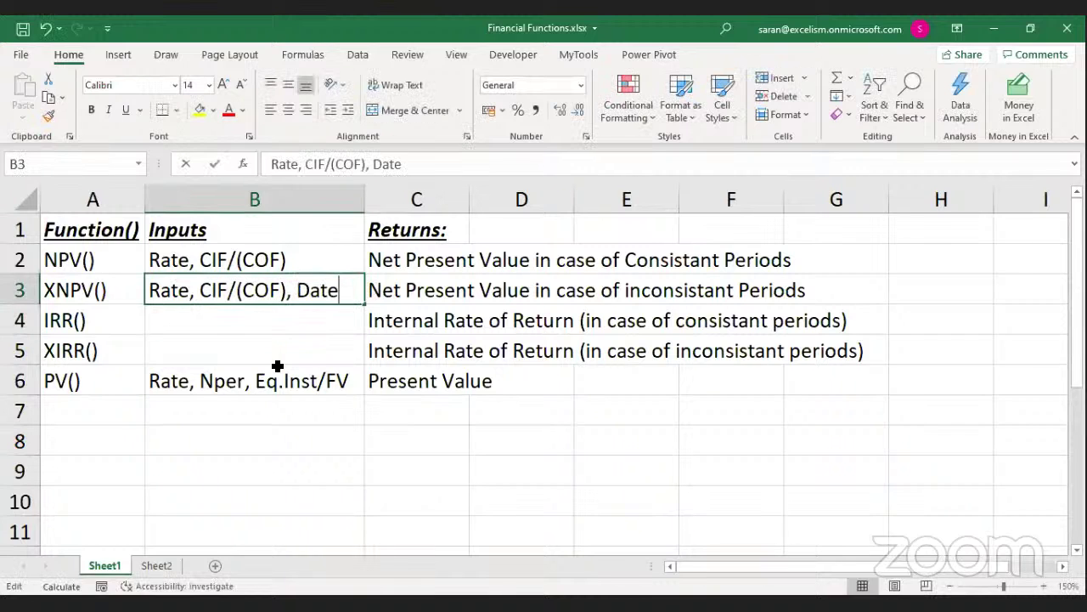
key("F2")
type("s")
key("Return")
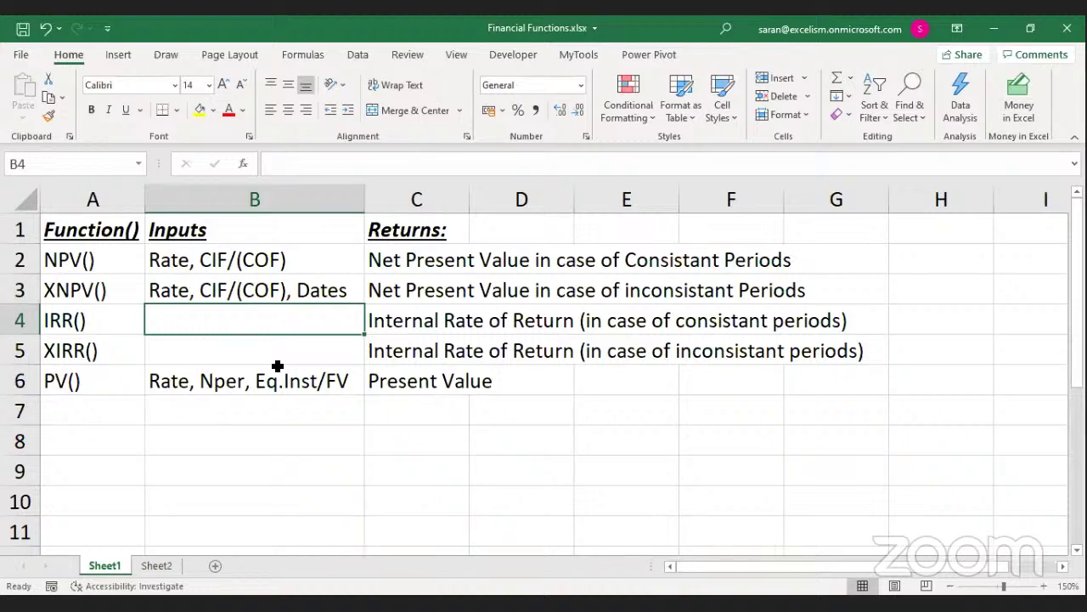
Copy the NPV() inputs from B2 into the IRR() row at B4
type("Rate")
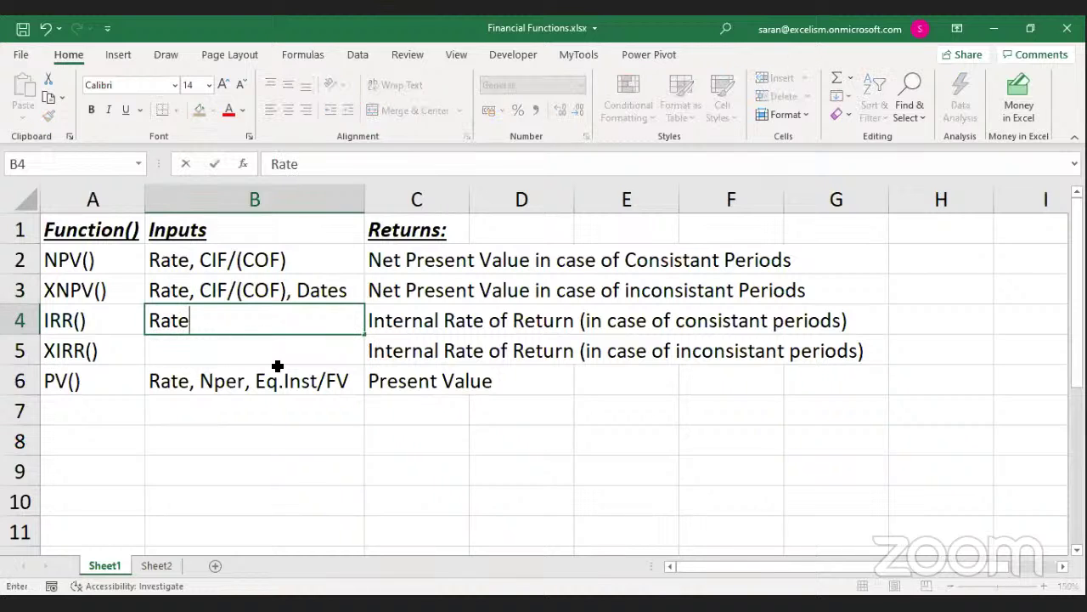
key("Escape")
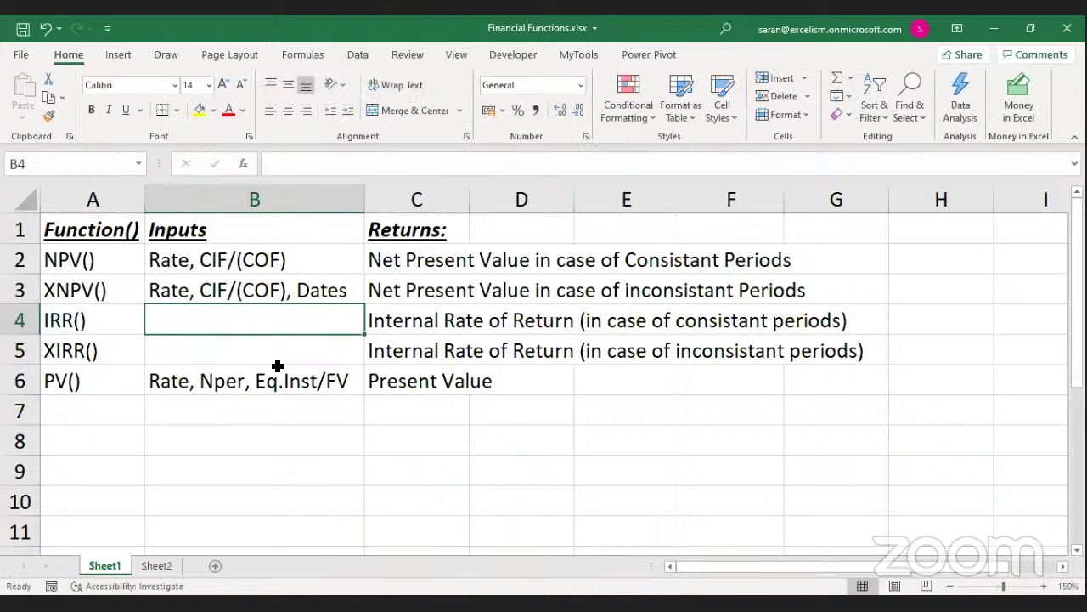
key("Up")
key("Up")
key("ctrl+c")
key("Down")
key("Down")
key("Return")
Remove "Rate, " from the IRR() inputs in B4 so the cell reads "CIF/(COF)"
key("F2")
key("ctrl+Left")
key("ctrl+Left")
key("ctrl+Left")
key("ctrl+Left")
key("ctrl+shift+Left")
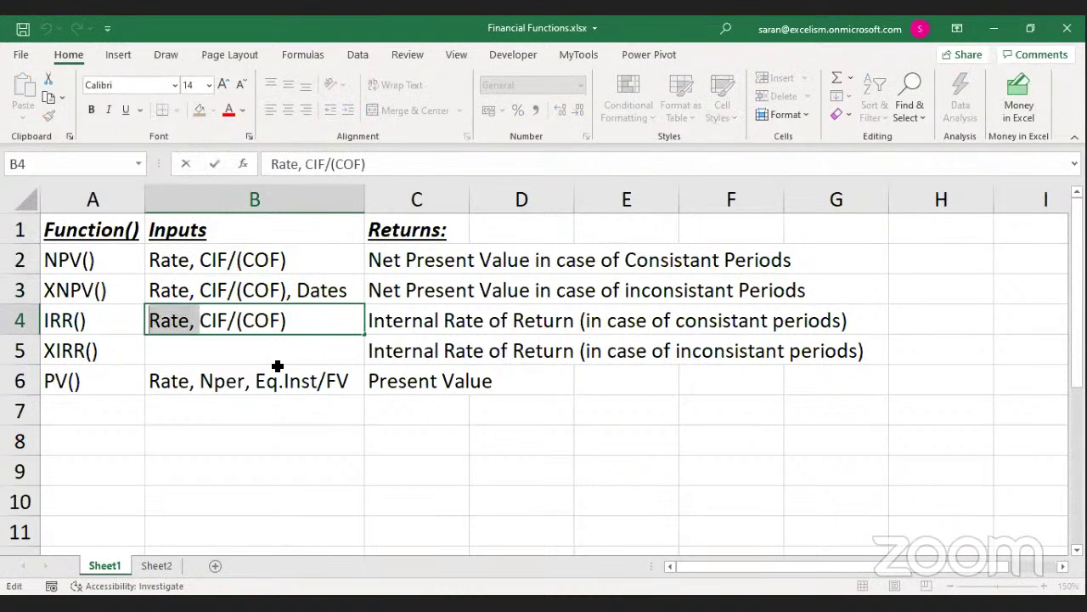
key("BackSpace")
key("Return")
Copy the XNPV() inputs from B3 into the XIRR() row at B5
key("Up")
key("Up")
key("ctrl+c")
key("Down")
key("Down")
key("Return")
Remove "Rate, " from the XIRR() inputs in B5 so the cell reads "CIF/(COF), Dates"
key("F2")
key("Left")
key("Left")
key("Left")
key("Left")
key("Left")
key("Left")
key("Left")
key("Left")
key("Left")
key("Left")
key("Left")
key("Left")
key("Left")
key("ctrl+Left")
key("ctrl+shift+Left")
key("BackSpace")
key("Return")
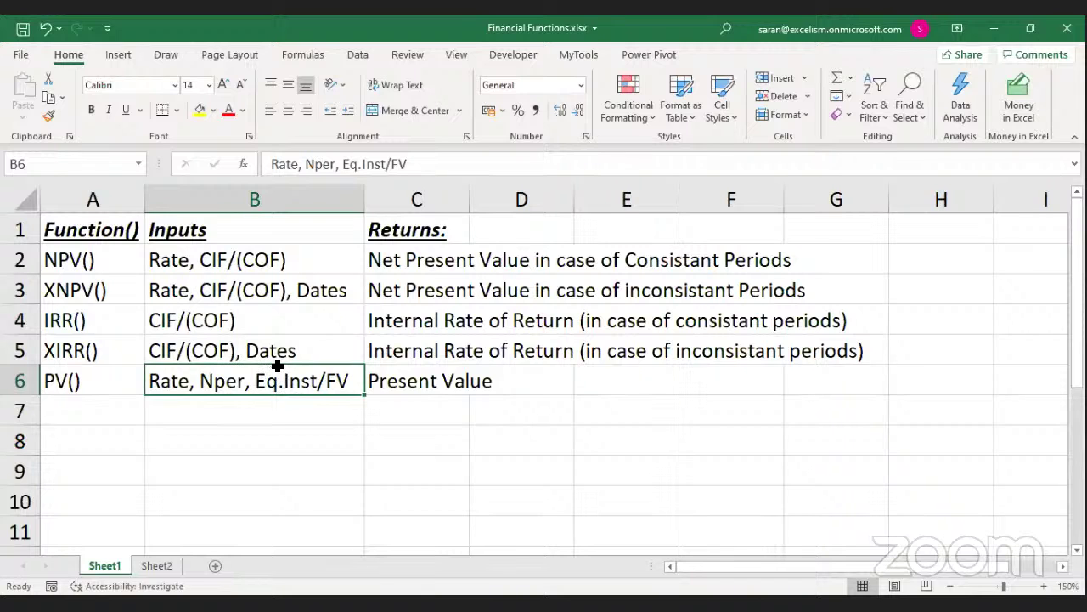
Add FV() to the function list in A7 on Sheet1
key("ctrl+Page_Down")
key("ctrl+Page_Up")
key("Down")
key("Down")
key("Left")
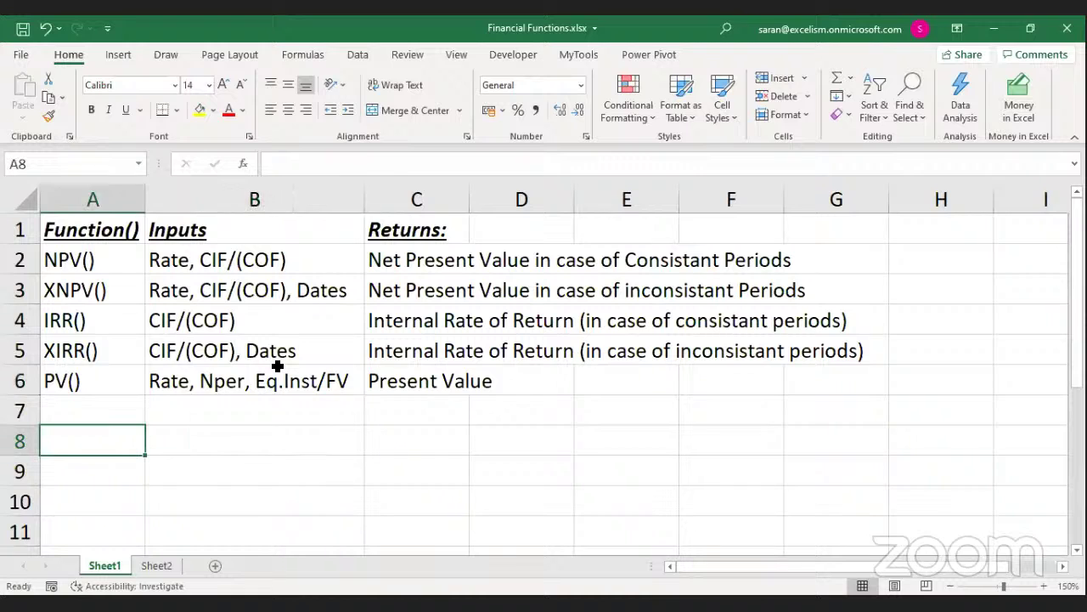
key("Up")
key("Up")
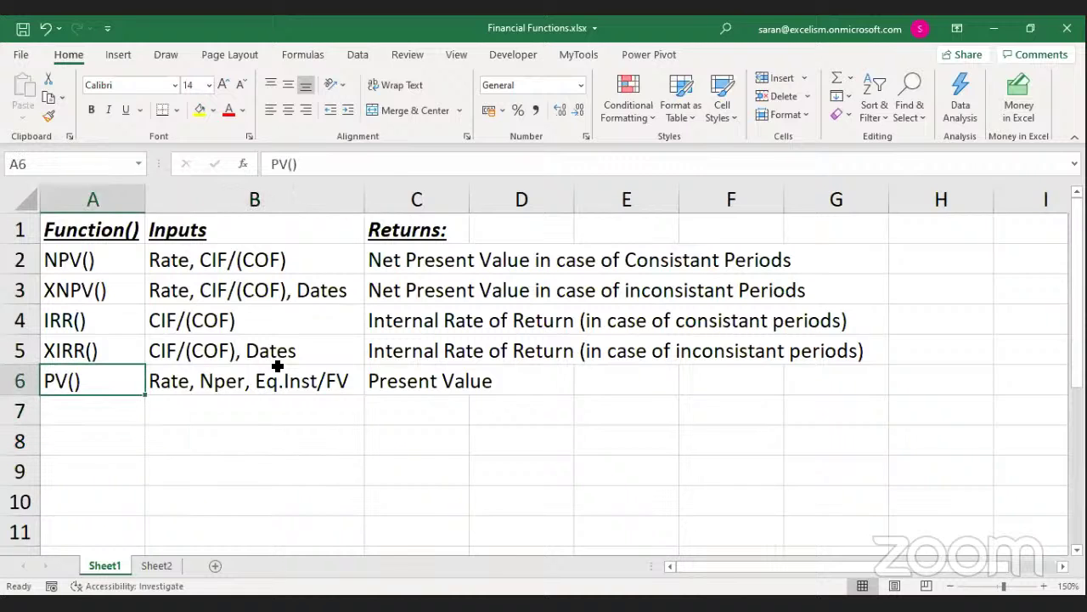
key("Down")
type("F")
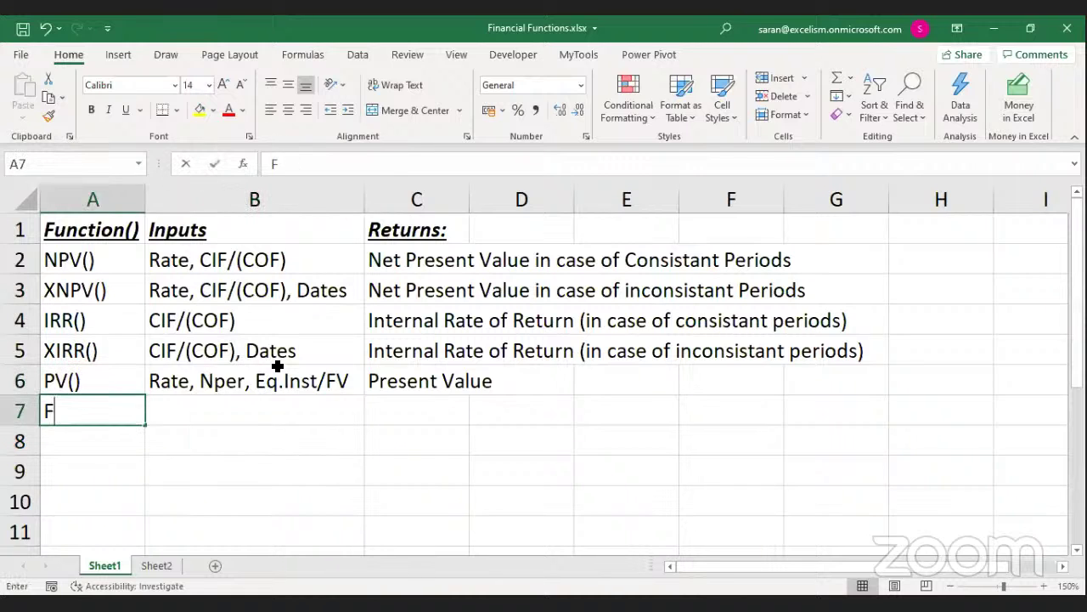
type("V()")
key("Tab")
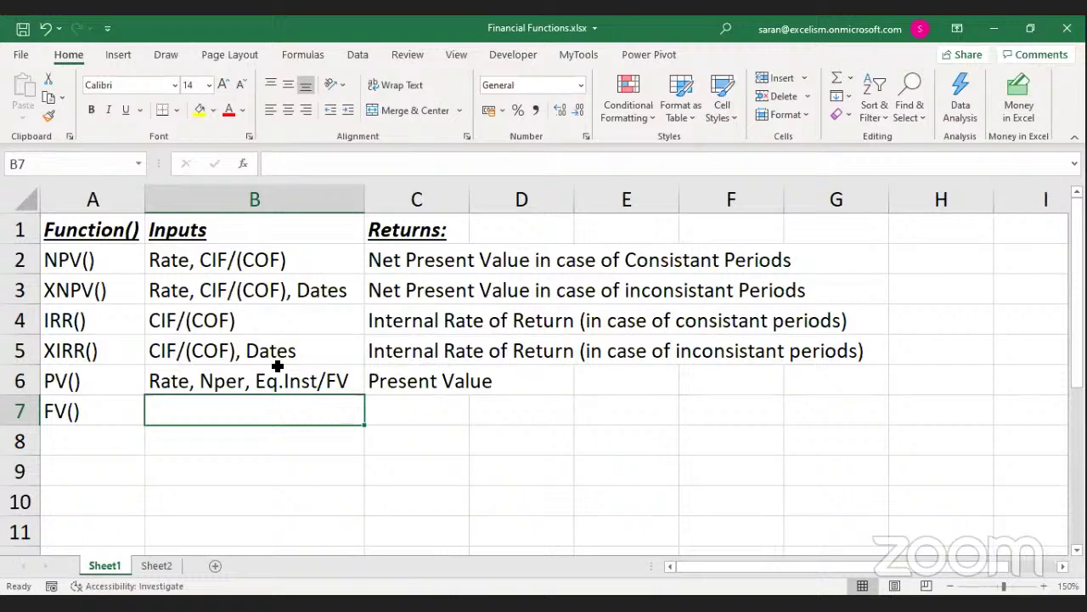
Copy the PV() inputs from B6 into the FV() row at B7
left_click(278, 371)
key("ctrl+c")
key("Down")
key("Return")
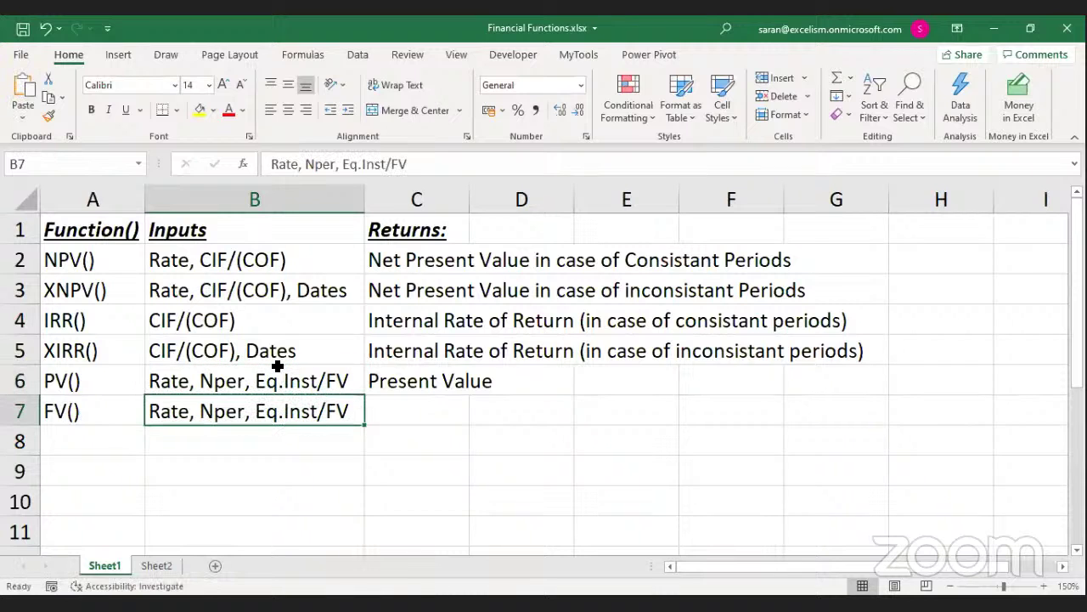
Replace FV with PV in the B7 inputs so they read "Rate, Nper, Eq.Inst/PV"
key("F2")
key("shift+Left")
key("shift+Left")
type("Pv")
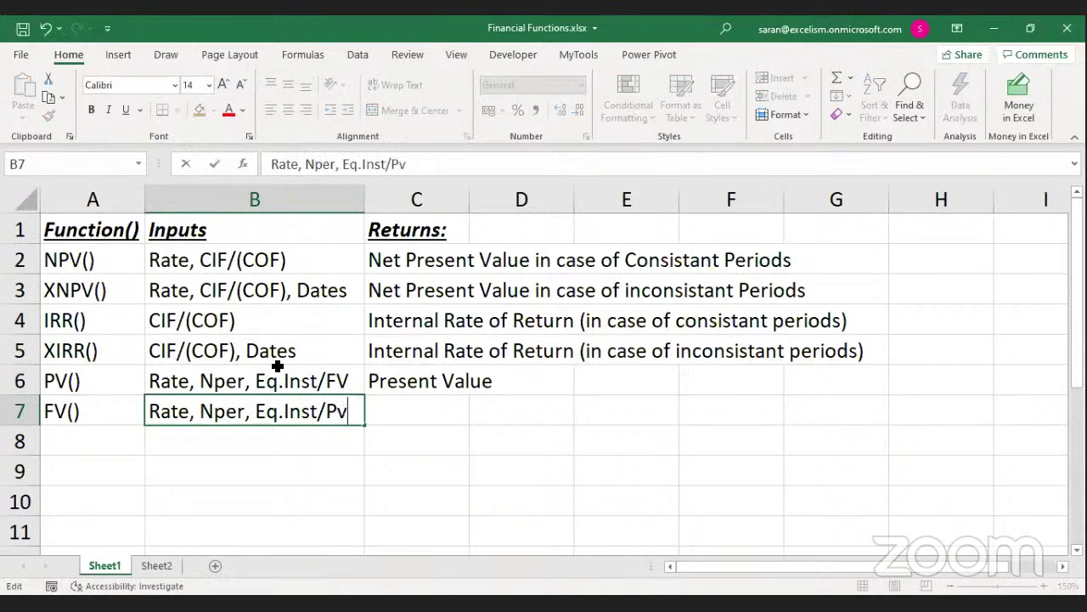
key("BackSpace")
type("V")
key("Tab")
Enter "Future Value" as what FV() returns in C7
type("F")
key("BackSpace")
type("Futu")
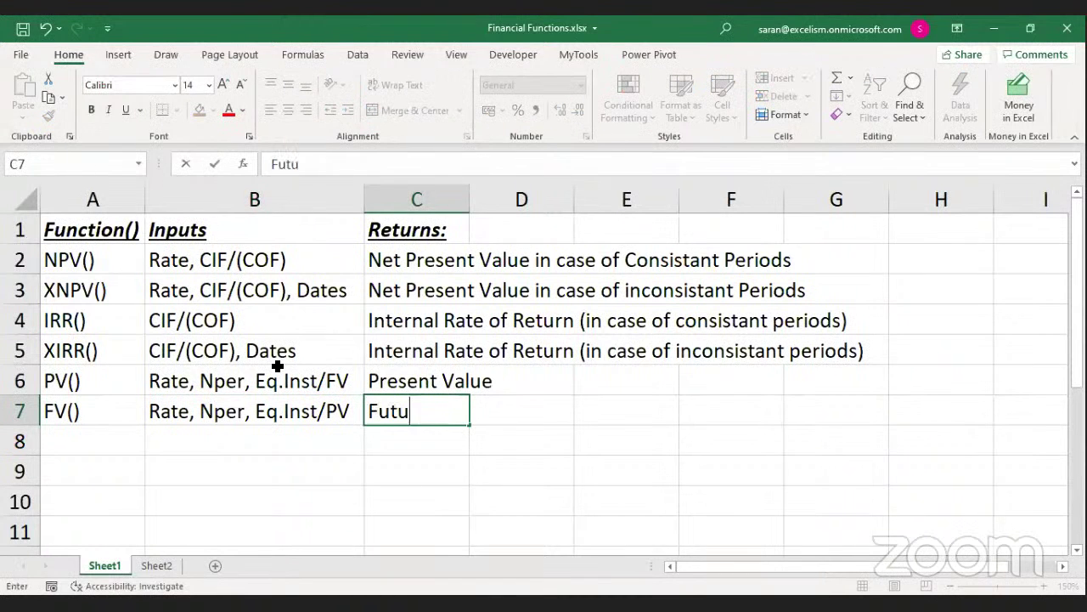
type("re Value")
key("Return")
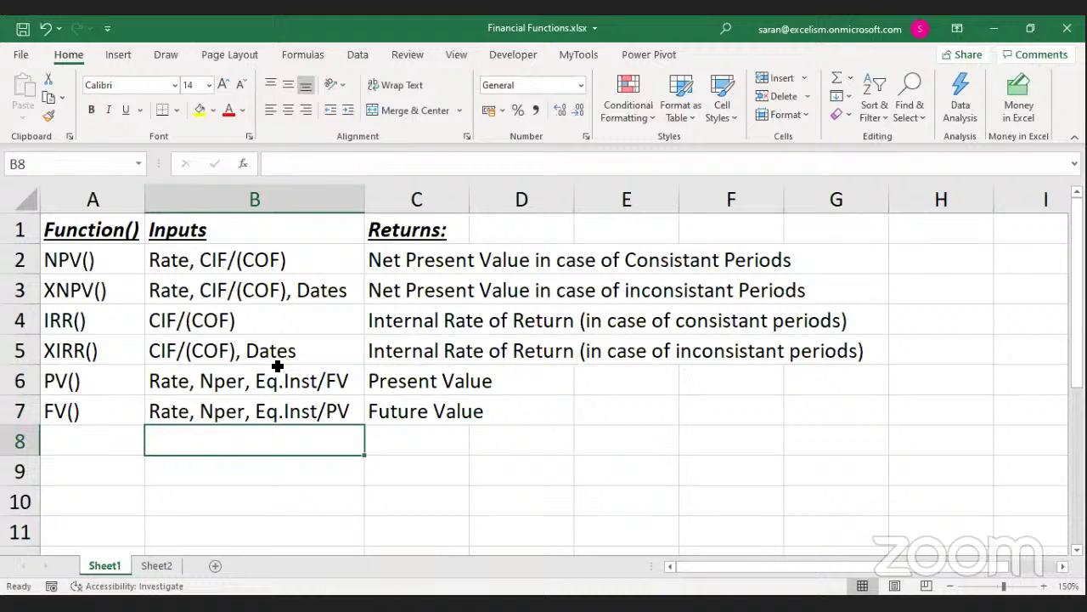
Examine the NPV table on Sheet2, including the DF, PV() and DF*CIF/(COF) columns and their formulas
key("ctrl+Page_Down")
key("ctrl+Home")
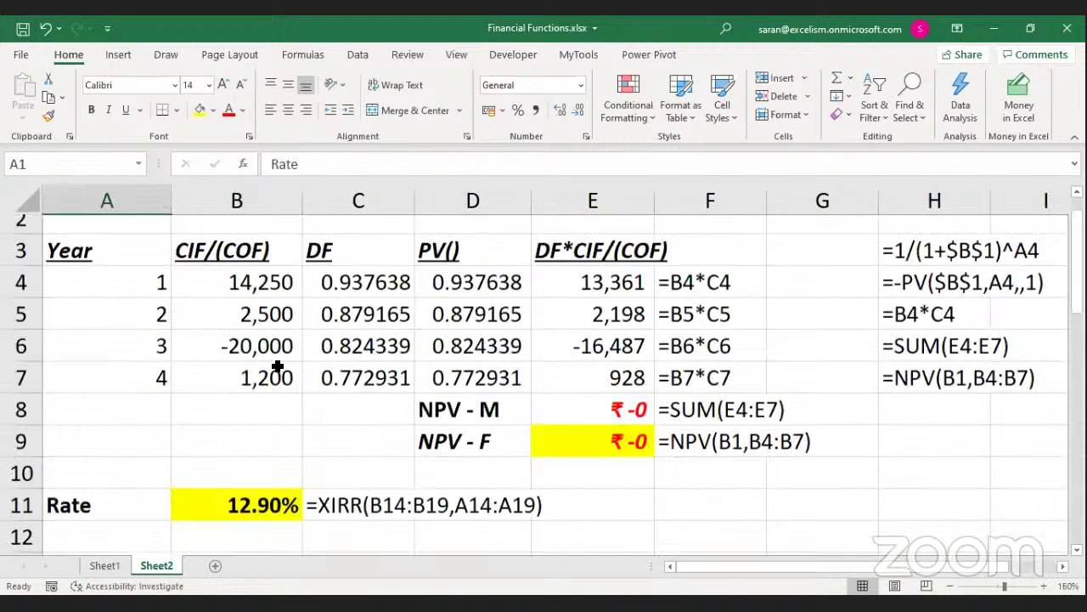
key("Down")
key("Down")
key("Right")
key("Right")
key("Right")
key("Right")
key("Right")
key("Right")
key("Right")
key("Right")
key("Right")
key("Right")
key("Right")
key("Right")
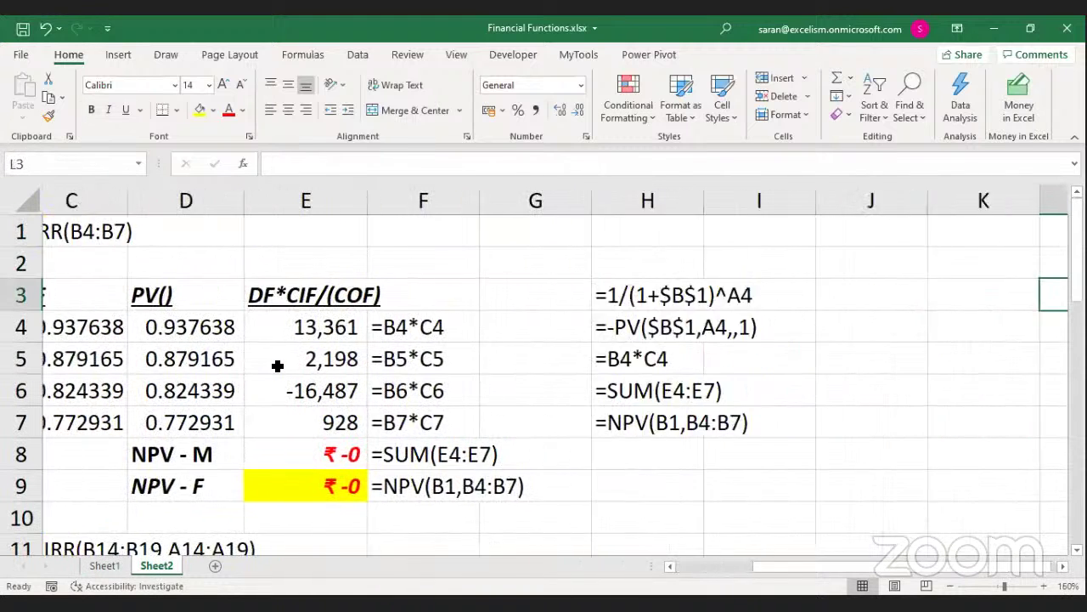
key("Left")
key("Left")
key("Left")
key("Left")
key("Left")
key("Left")
key("Left")
key("Left")
key("Left")
key("Left")
key("Left")
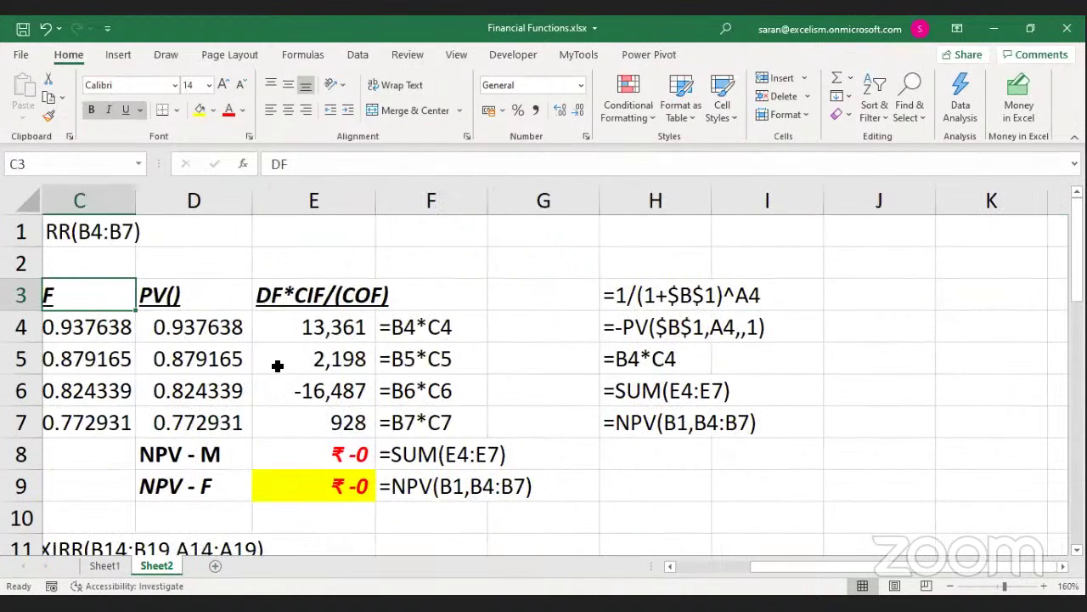
key("Down")
key("Down")
key("Right")
key("Right")
key("Right")
key("Up")
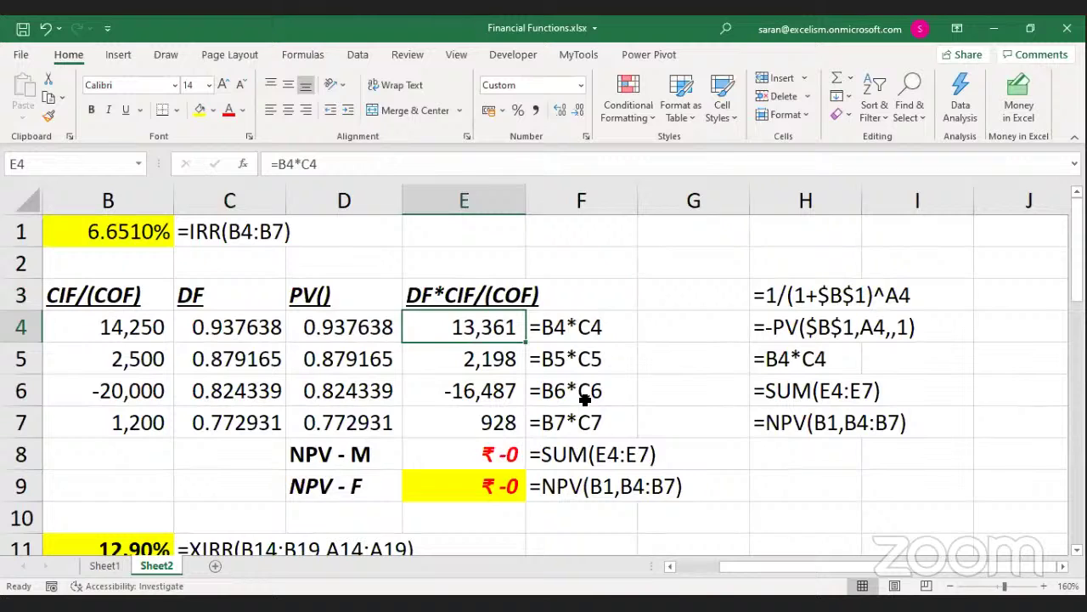
key("Right")
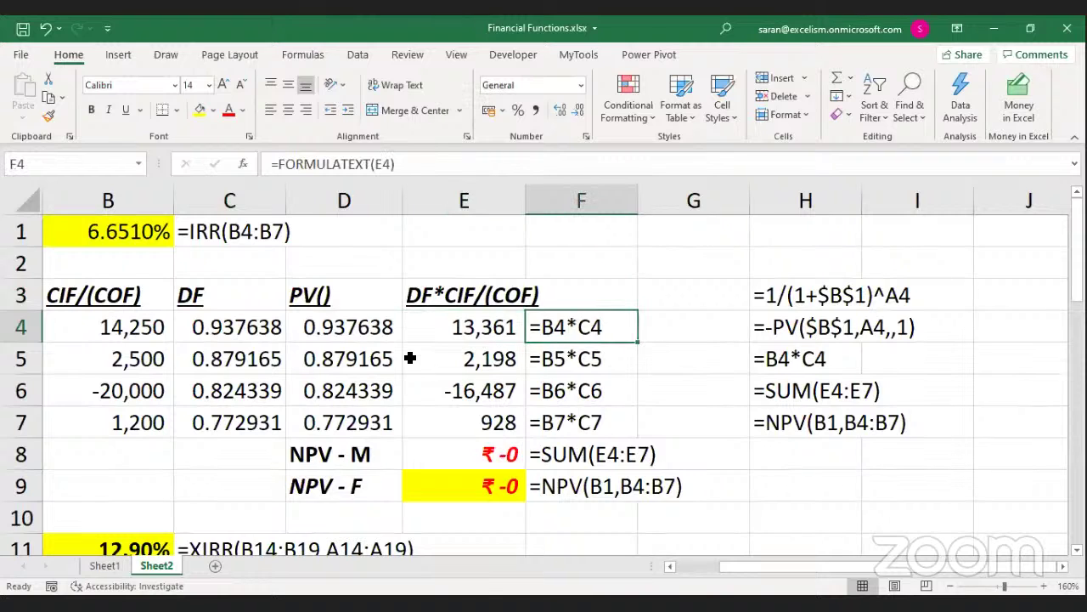
left_click(361, 326)
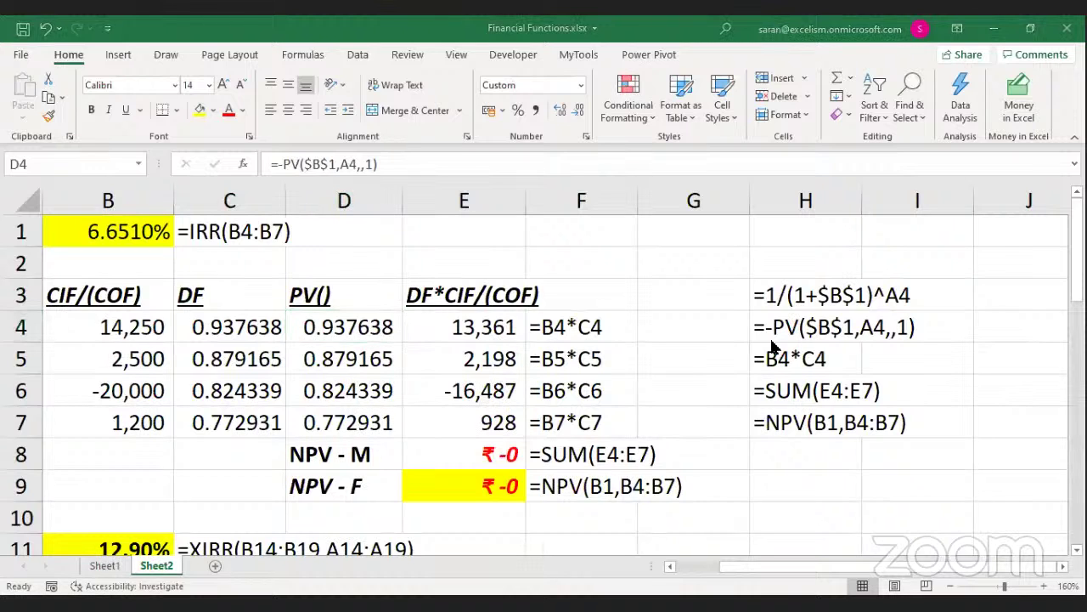
Insert two blank columns before column H on Sheet2, ahead of the formula notes
left_click(790, 203)
key("ctrl+shift+equal")
key("ctrl+shift+equal")
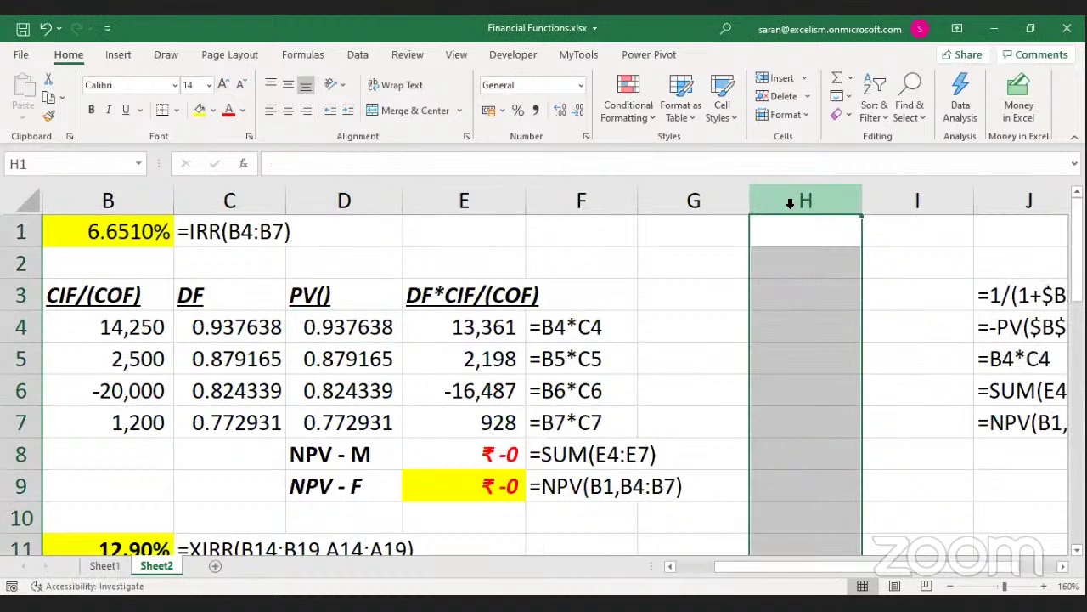
Enter the column heading "FV" in H3
key("Left")
key("Down")
key("Down")
key("Right")
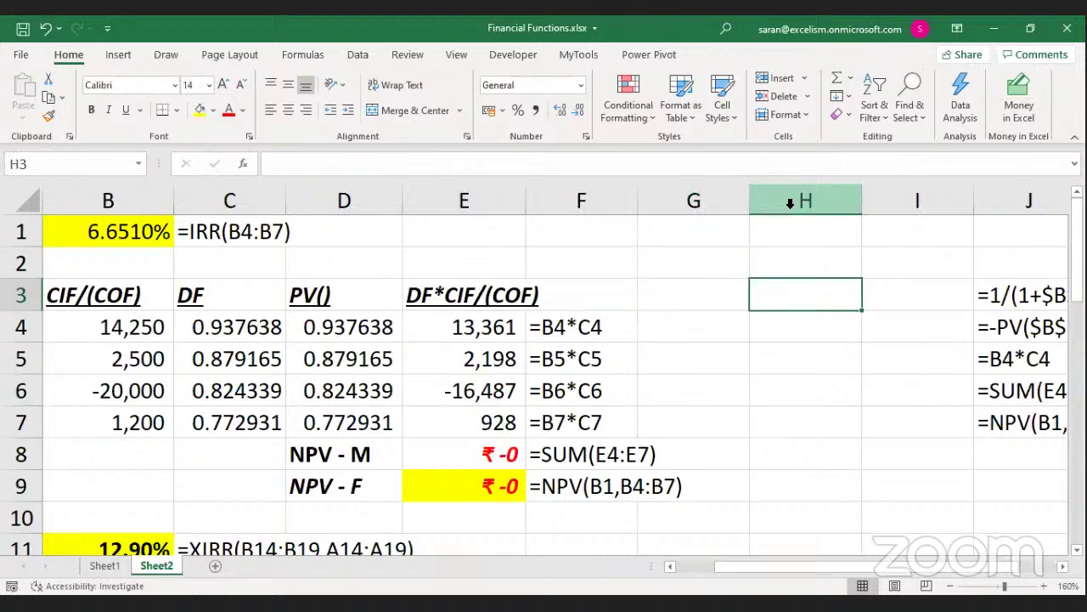
type("FV")
key("Return")
Begin an FV formula in H4 using the absolute reference $B$1 as the rate
type("=f")
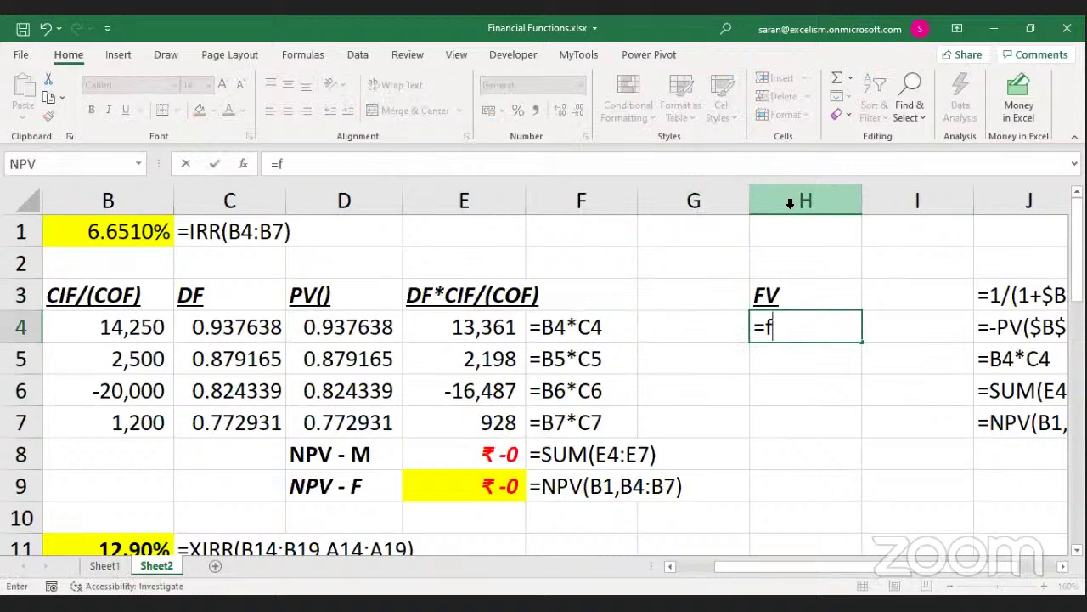
type("v")
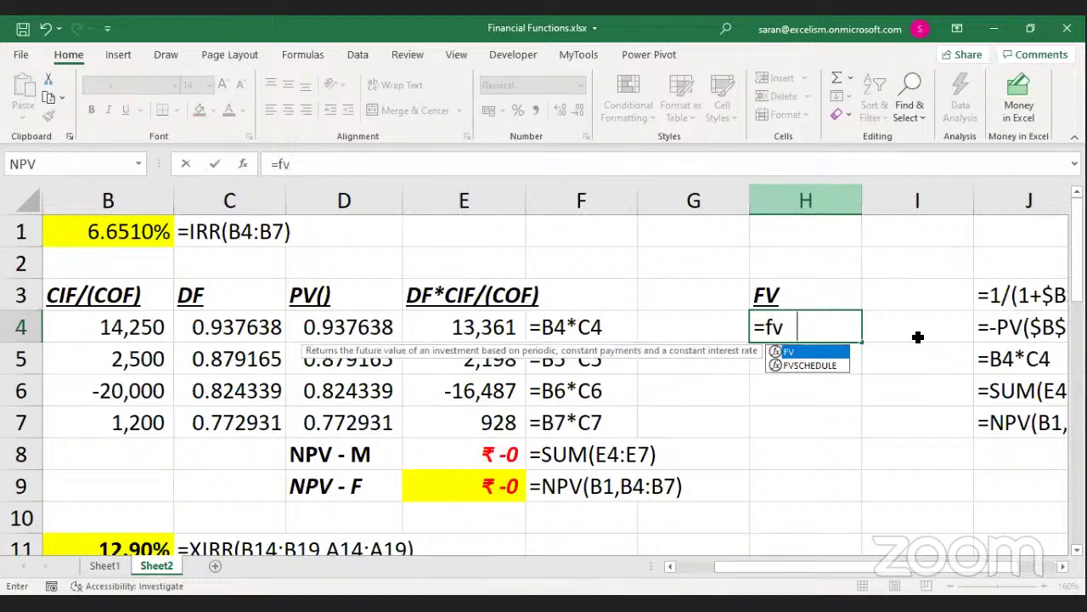
double_click(793, 352)
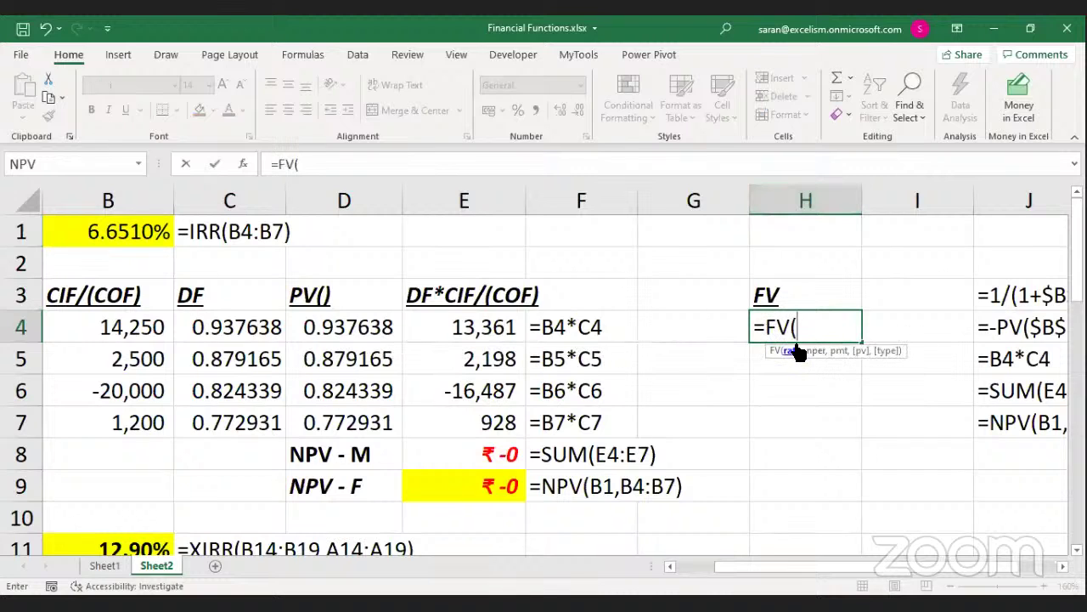
left_click(115, 226)
key("F4")
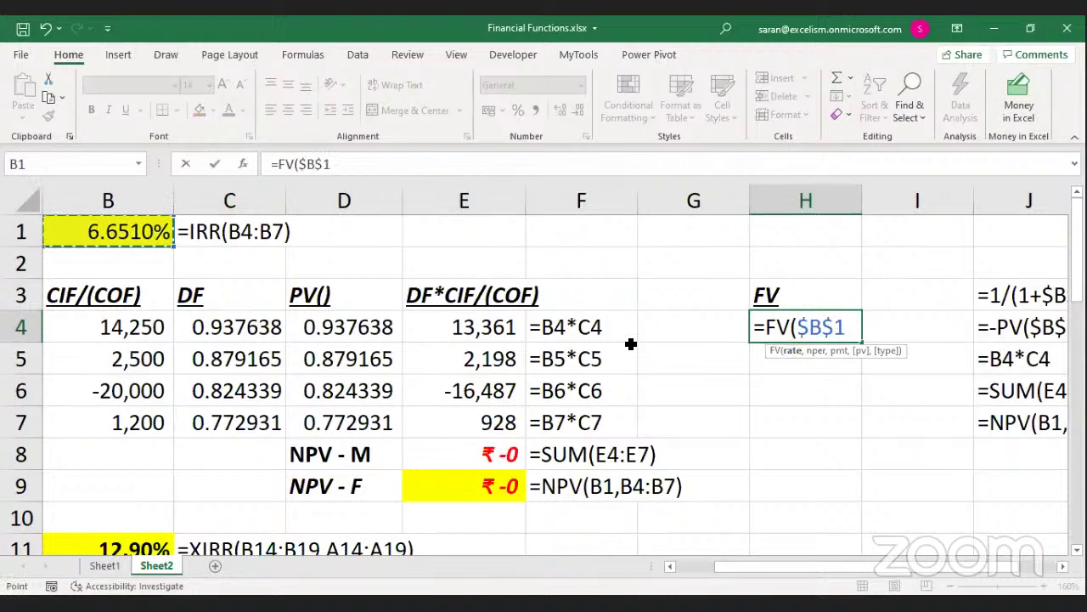
type(",")
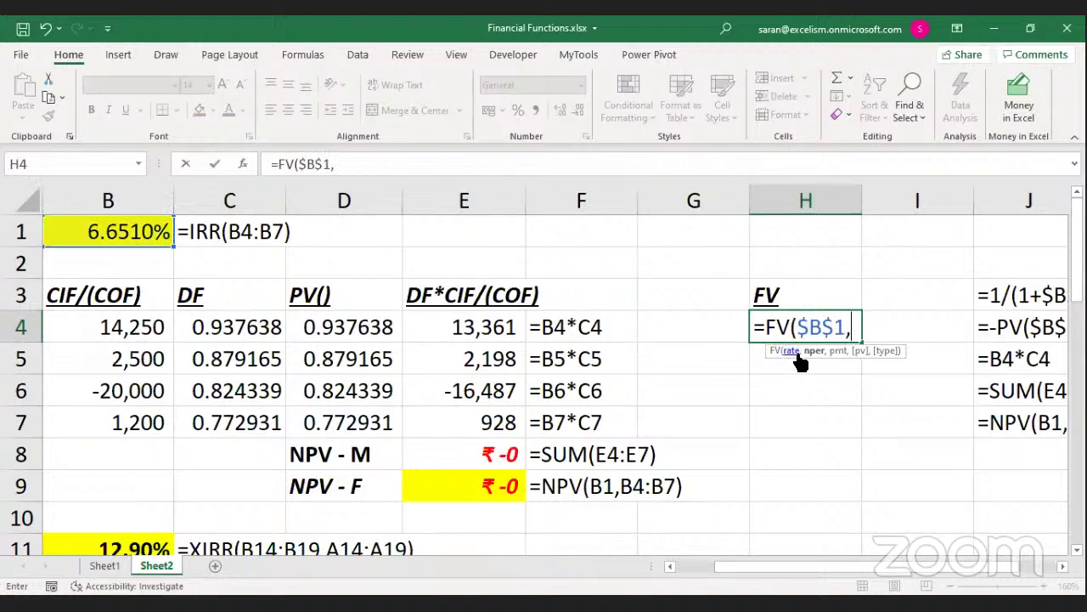
Complete the H4 formula as =FV($B$1,A4,,D4), with A4 as nper, an empty pmt and D4 as pv
left_click(189, 331)
key("Left")
key("Left")
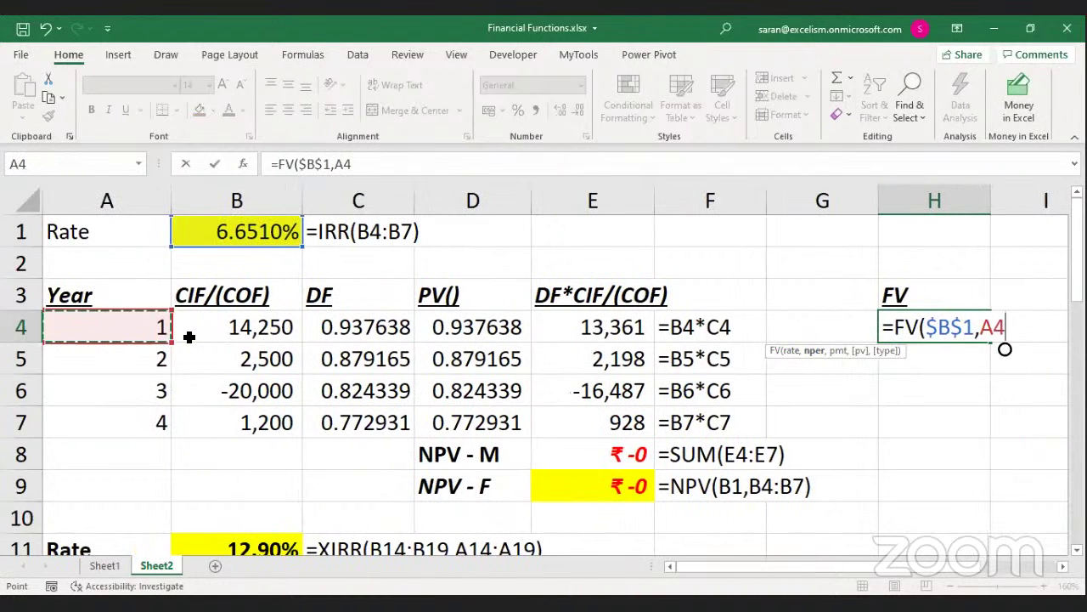
type(",")
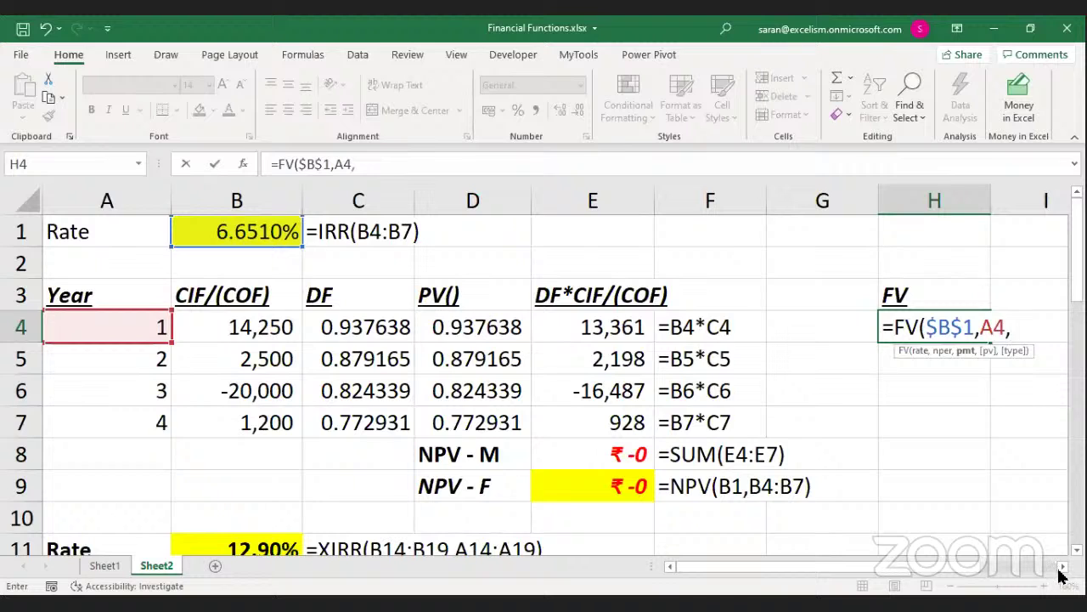
left_click(1061, 566)
left_click(1061, 568)
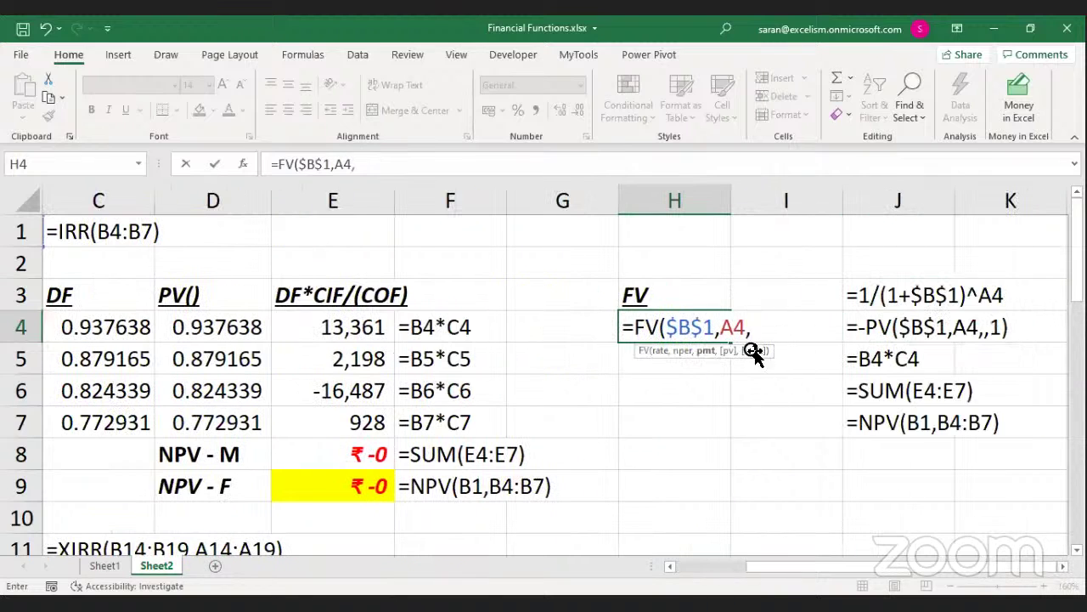
type(",")
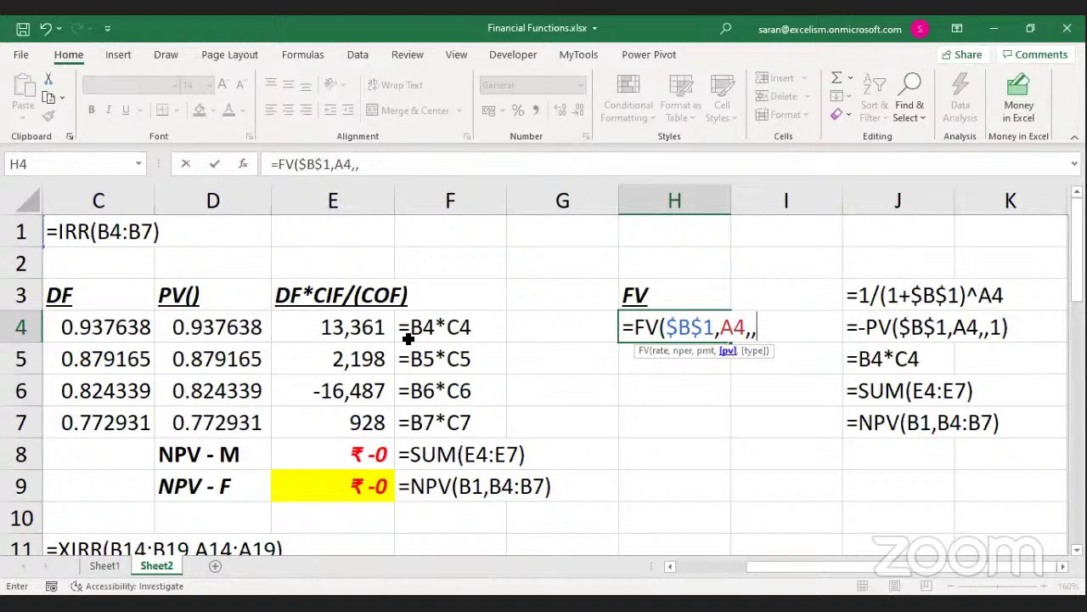
left_click(210, 327)
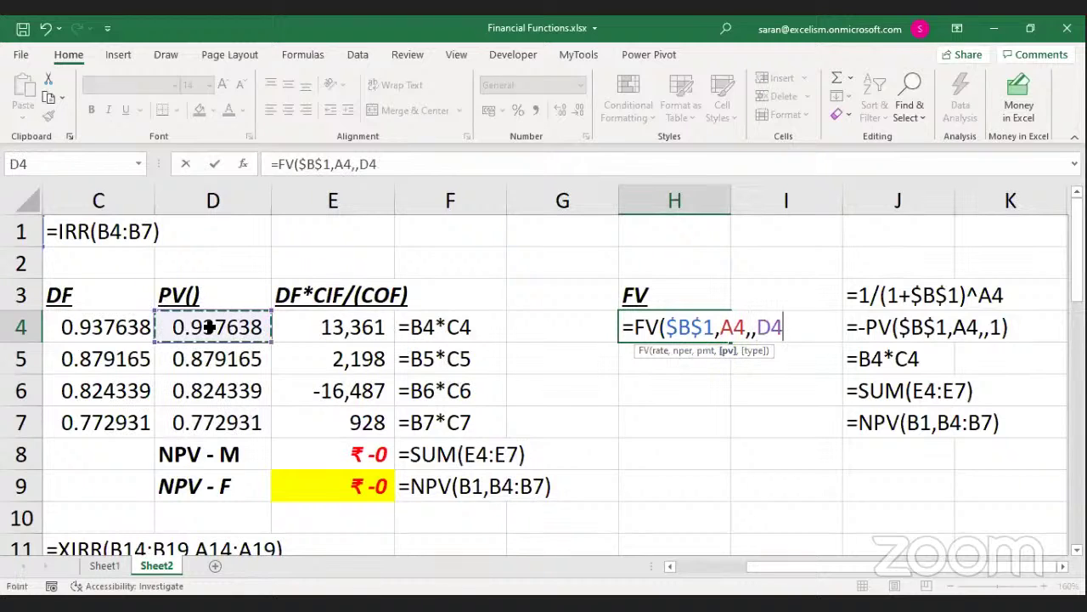
type(")")
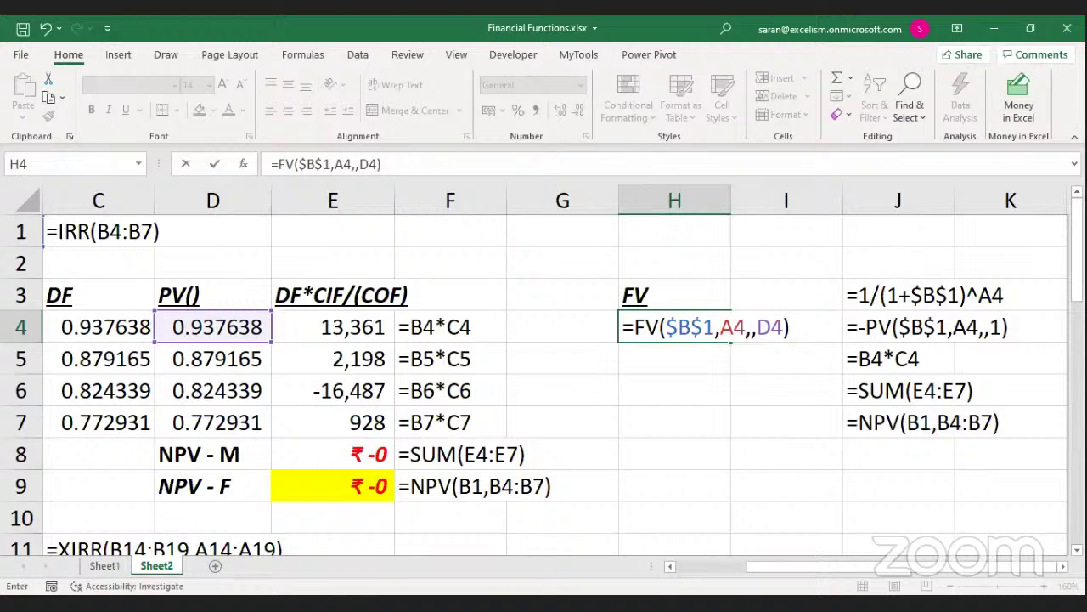
scroll(231, 230, "left", 3)
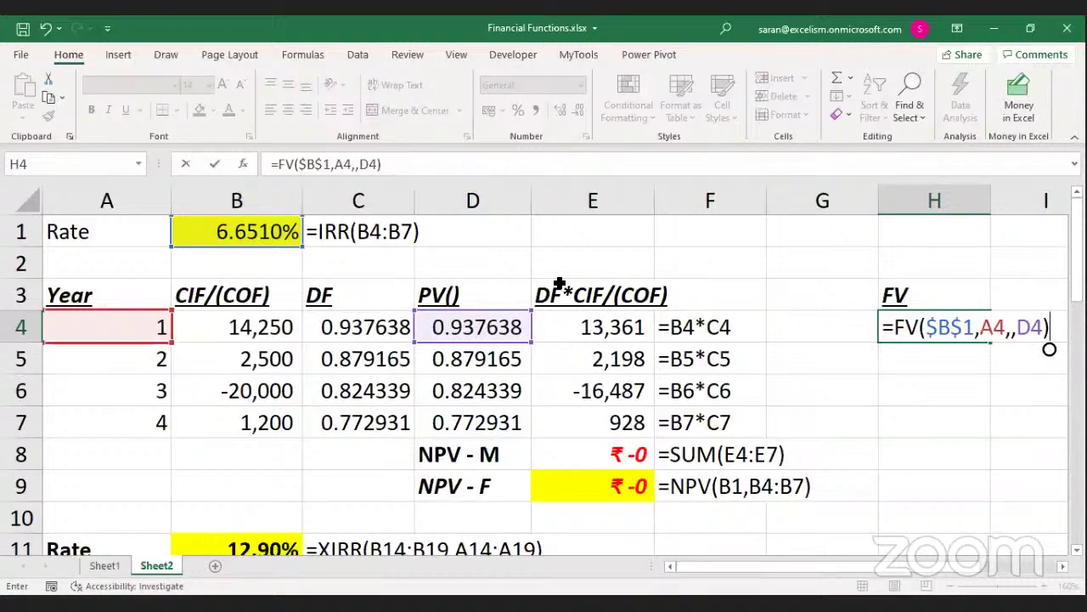
key("Return")
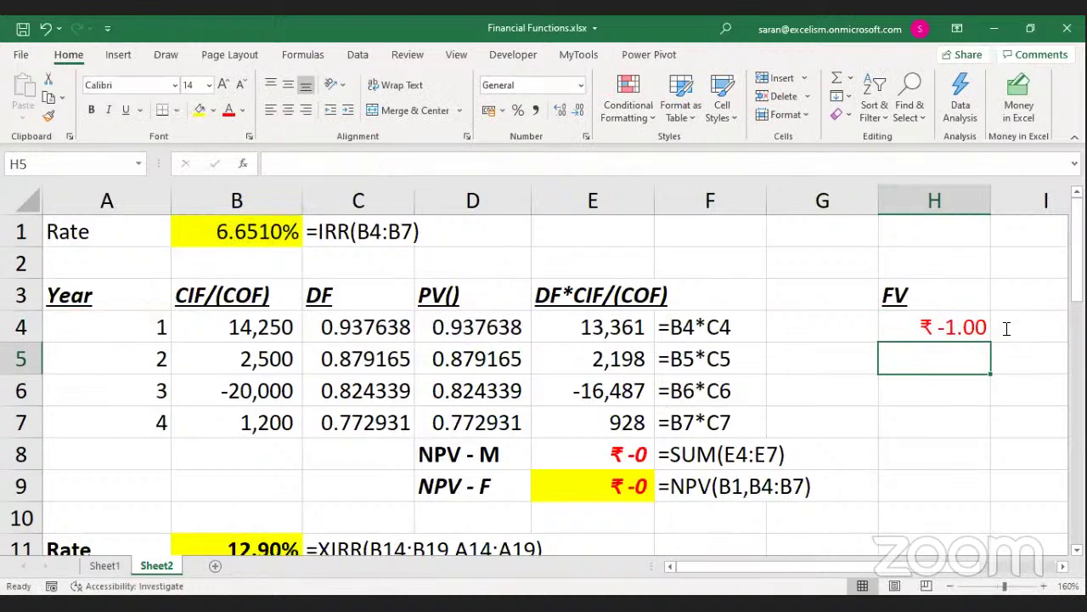
Negate the future value formula in H4 so it reads =-FV($B$1,A4,,D4)
double_click(890, 326)
type("-FV($B$1,A4,,D4")
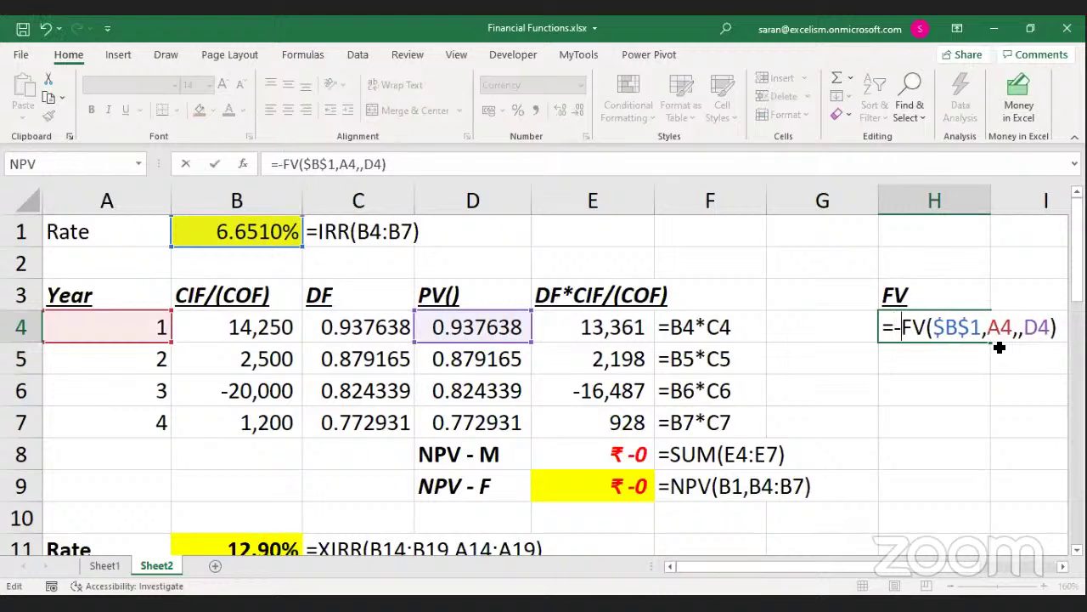
key("Return")
left_click(977, 333)
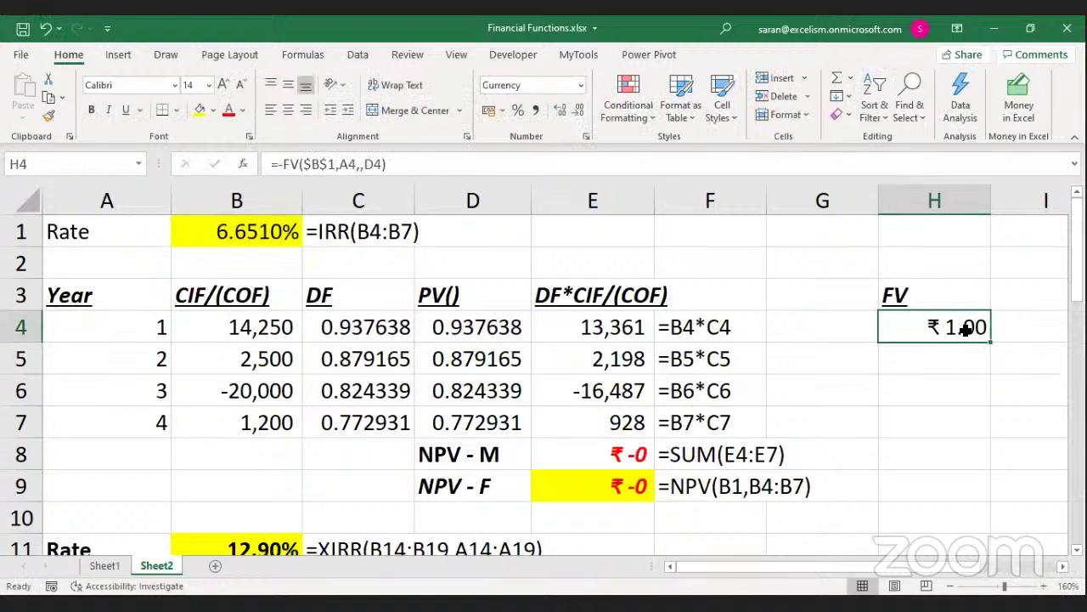
double_click(967, 331)
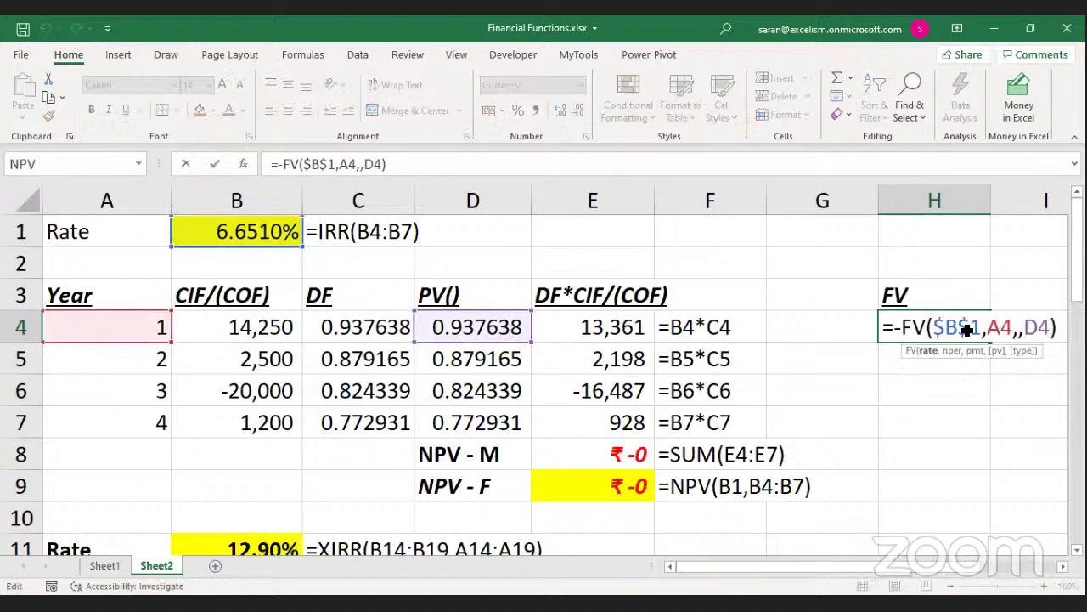
key("Return")
Fill the FV formula from H4 down through H7
left_click(968, 322)
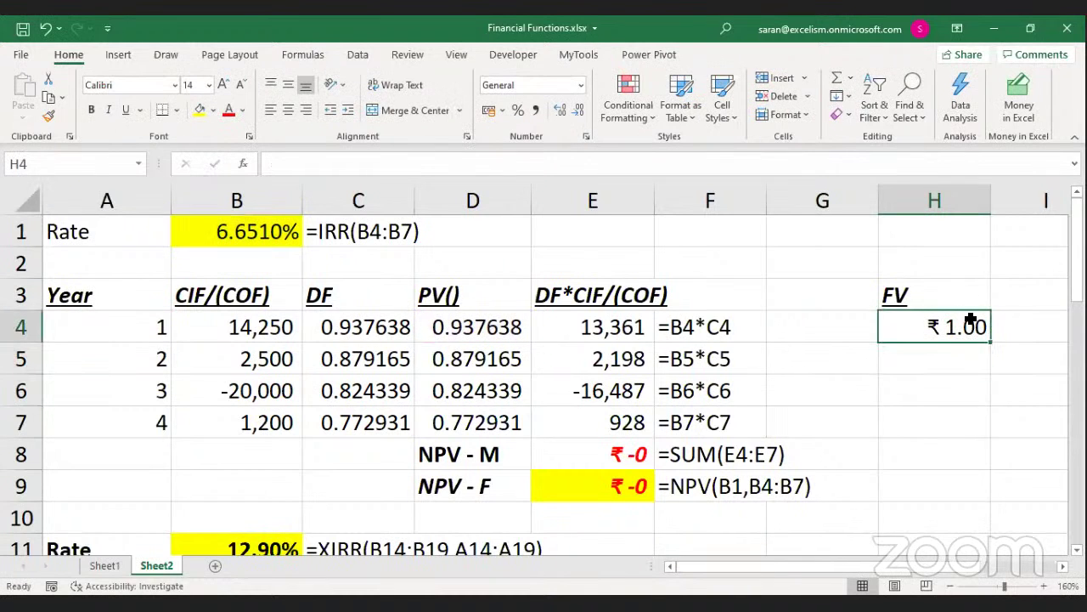
left_click_drag(990, 340, 985, 439)
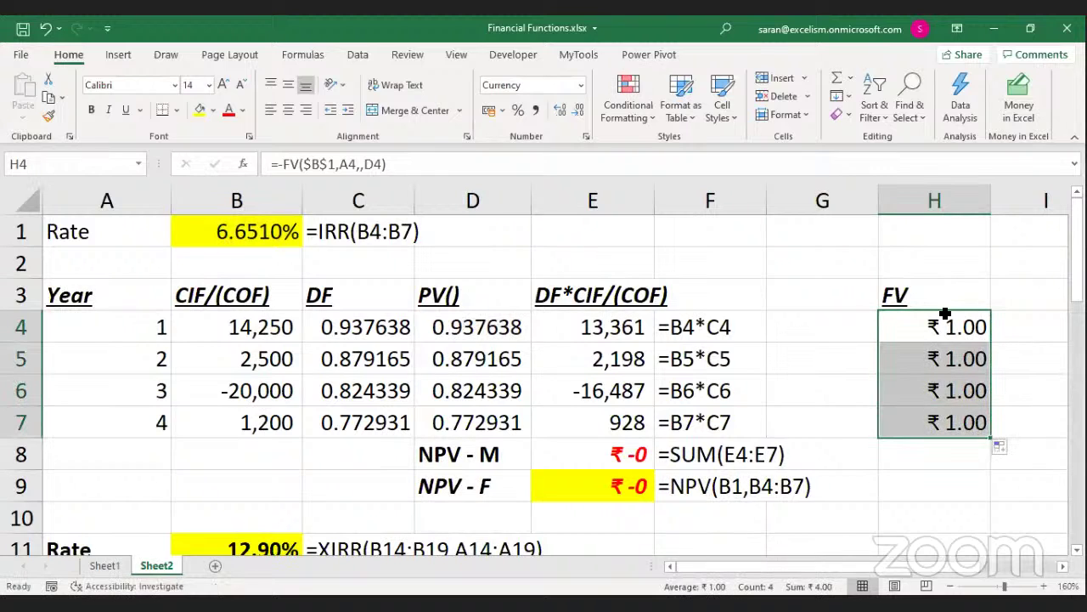
left_click(946, 314)
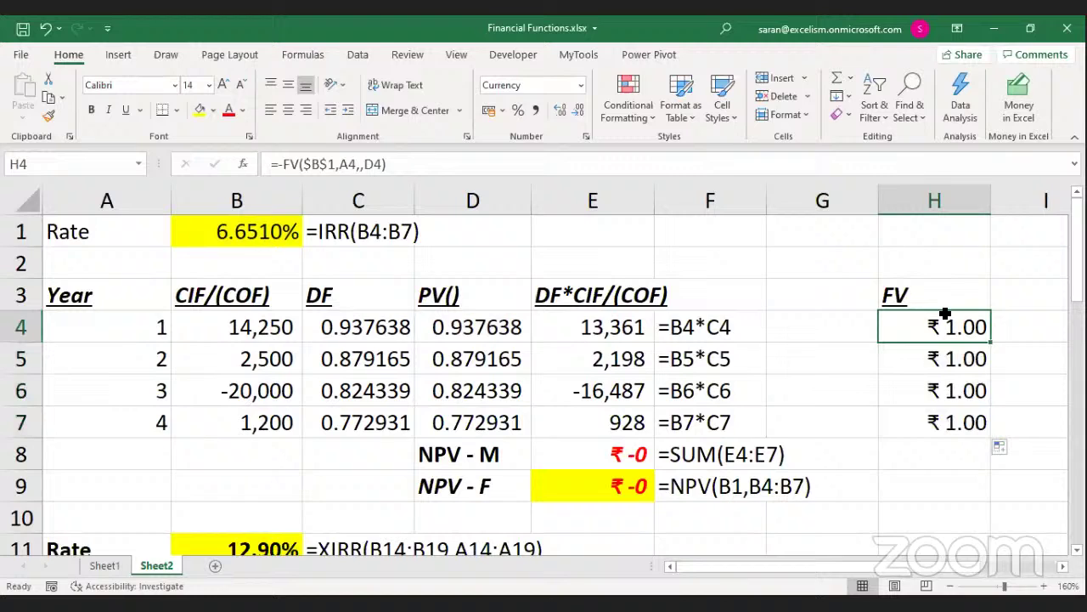
Compare the FV formulas in column H with the PV formulas in column D for years 1 to 4
left_click(479, 322)
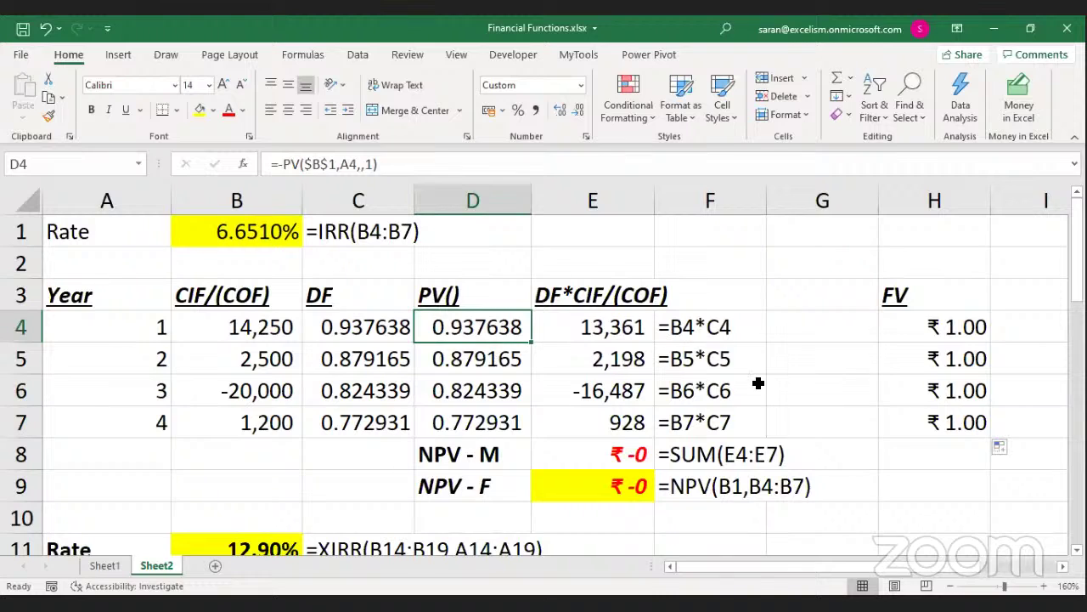
left_click(906, 365)
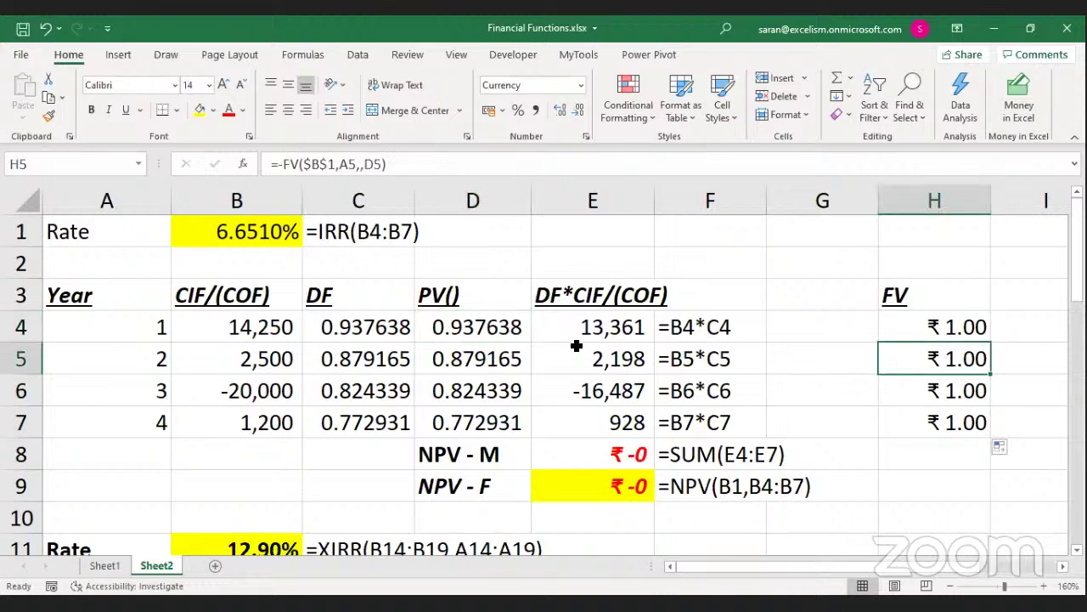
left_click(431, 359)
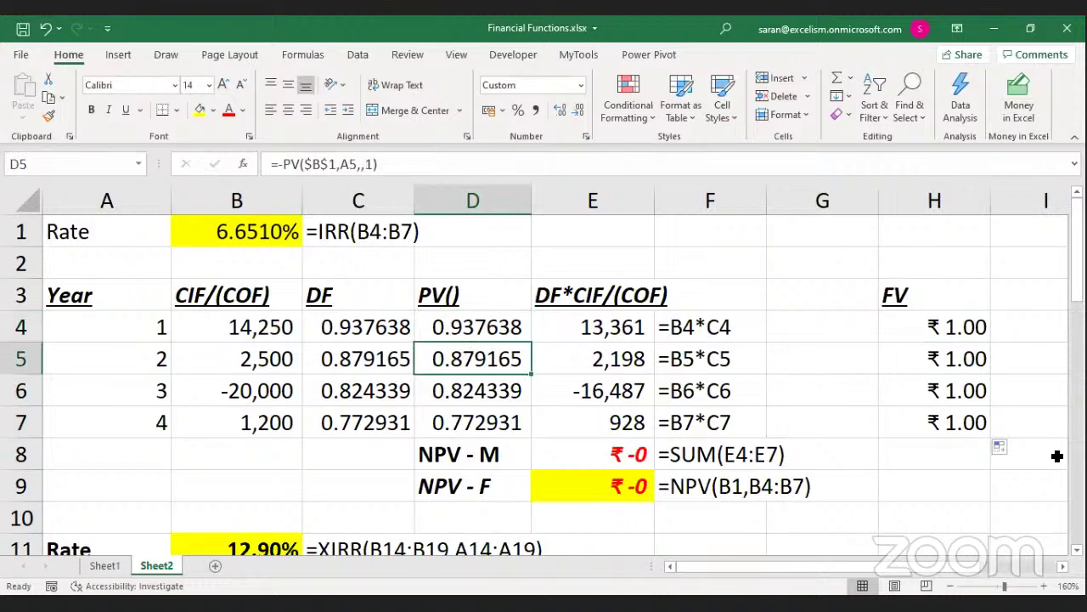
left_click(971, 395)
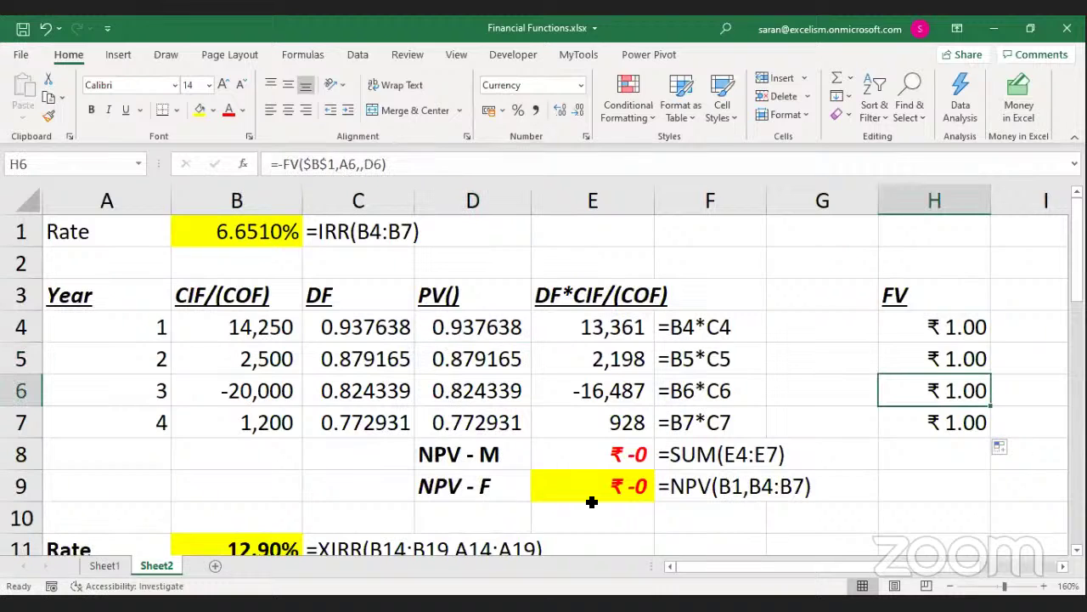
left_click(959, 422)
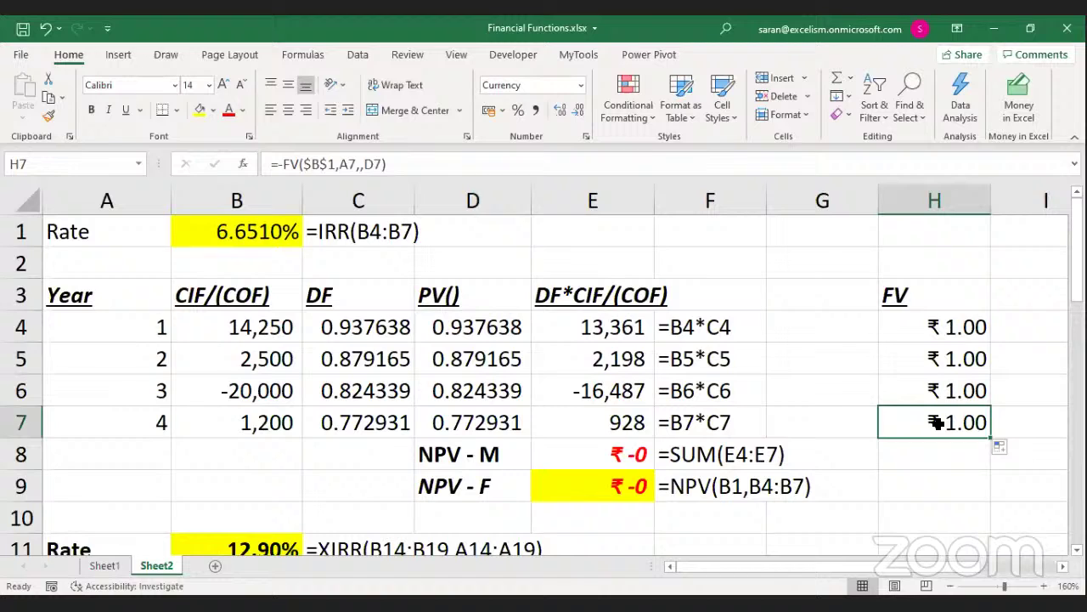
left_click(508, 434)
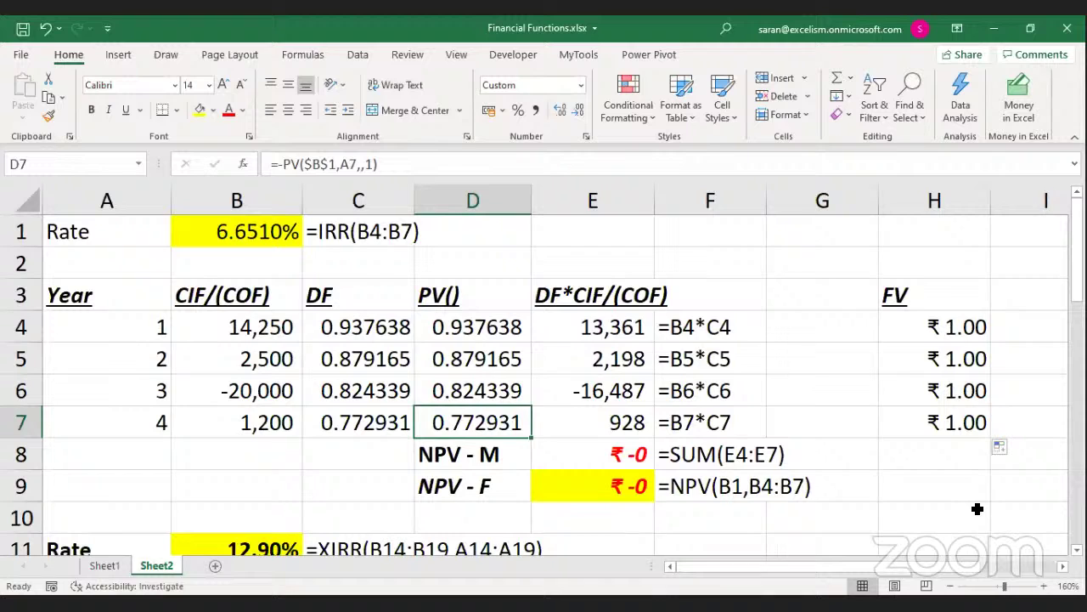
key("alt+Tab")
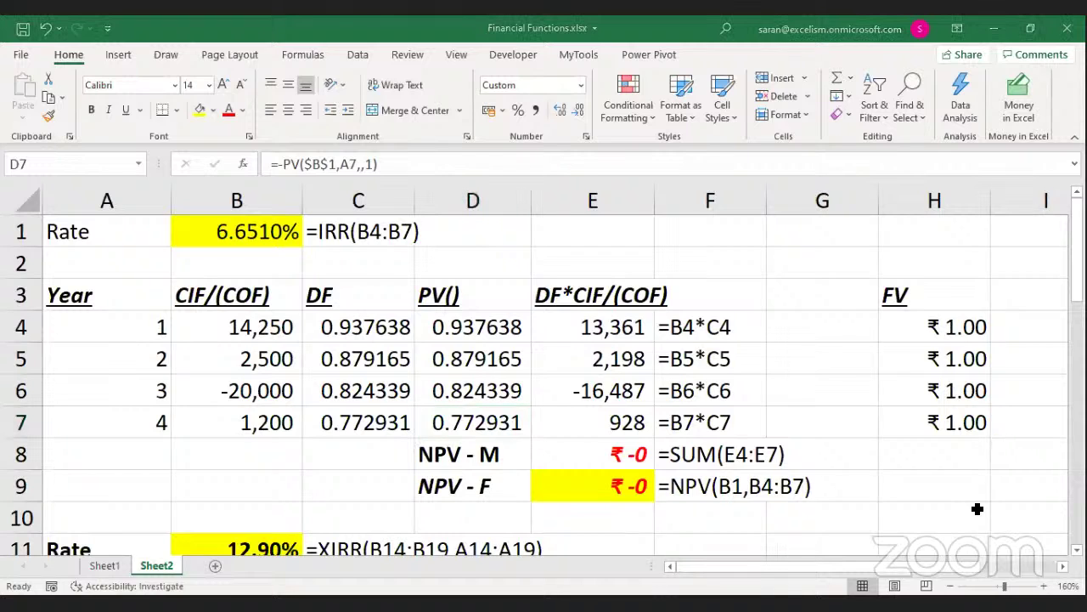
Enter 0 as the payment argument of the FV formula in H4 and fill the formula down to H7
double_click(943, 323)
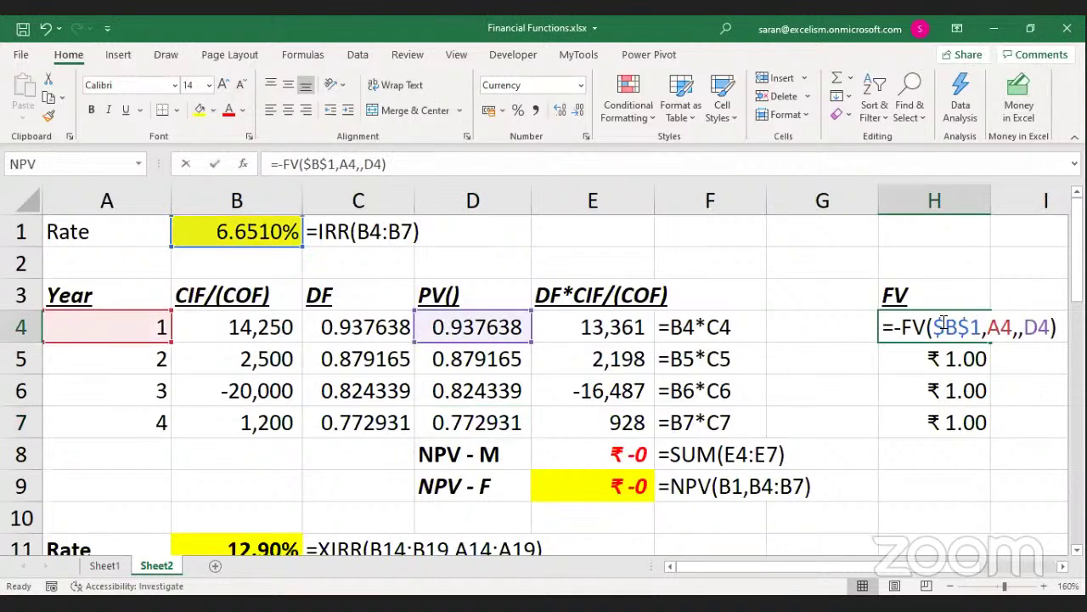
left_click(1018, 331)
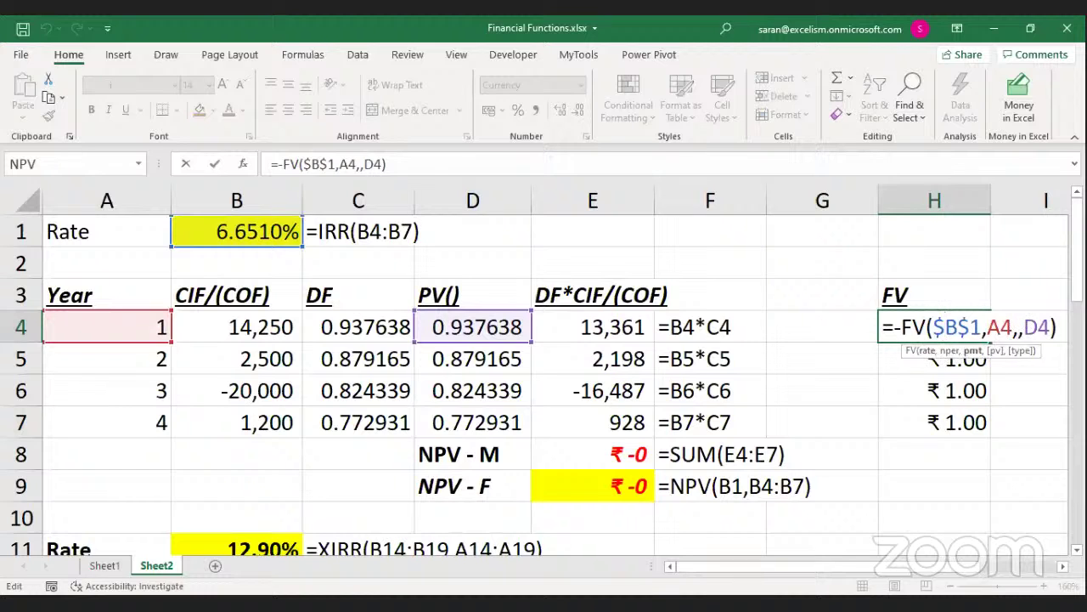
type("0")
key("Return")
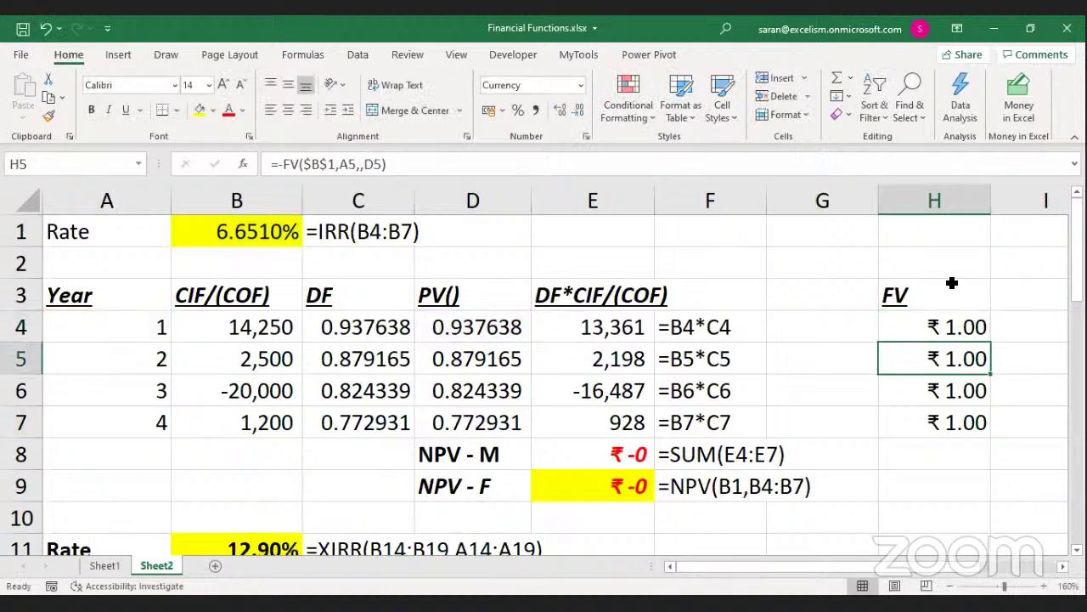
left_click(968, 323)
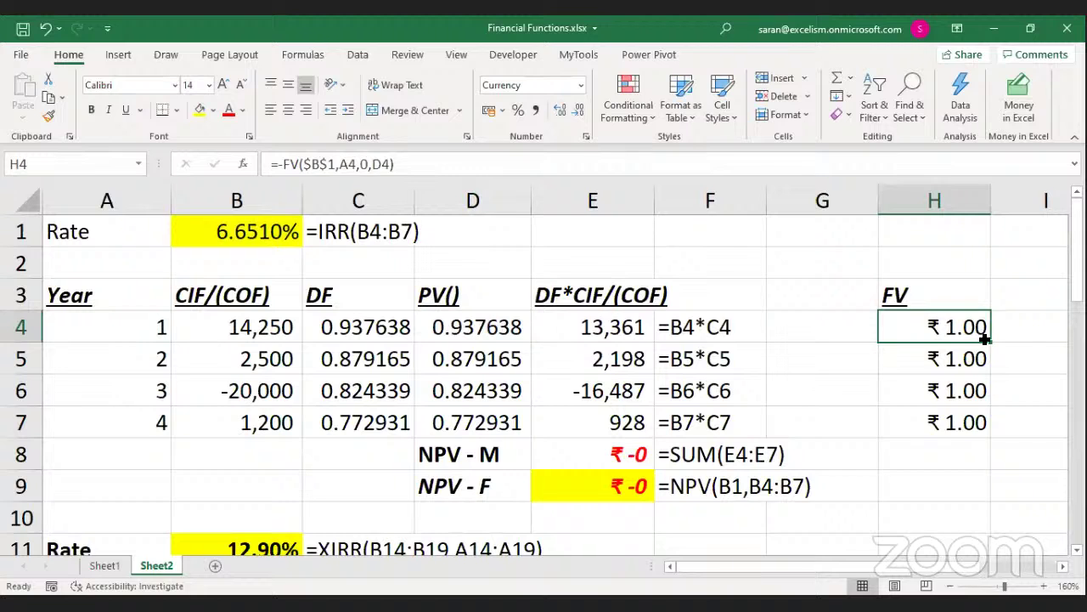
double_click(981, 336)
Inspect the payment argument in the FV formula of H4
left_click(958, 331)
double_click(958, 332)
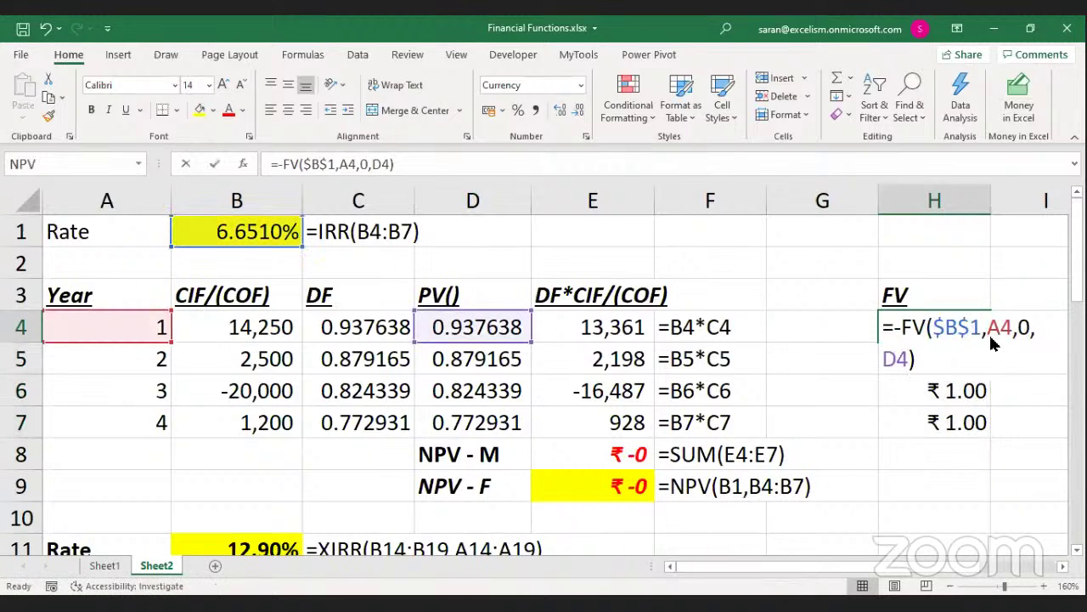
double_click(1028, 329)
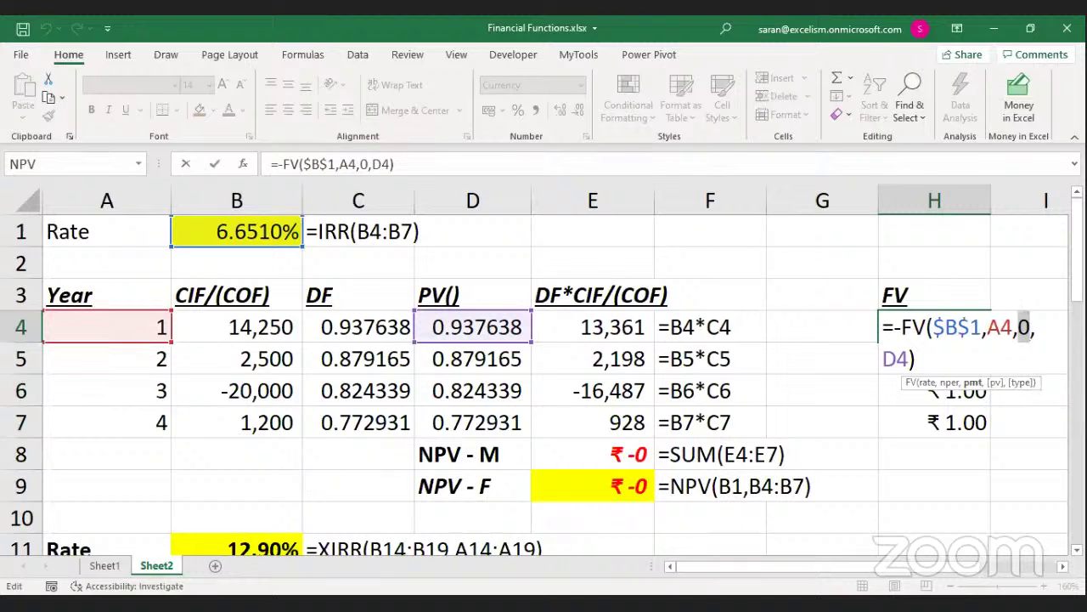
key("Escape")
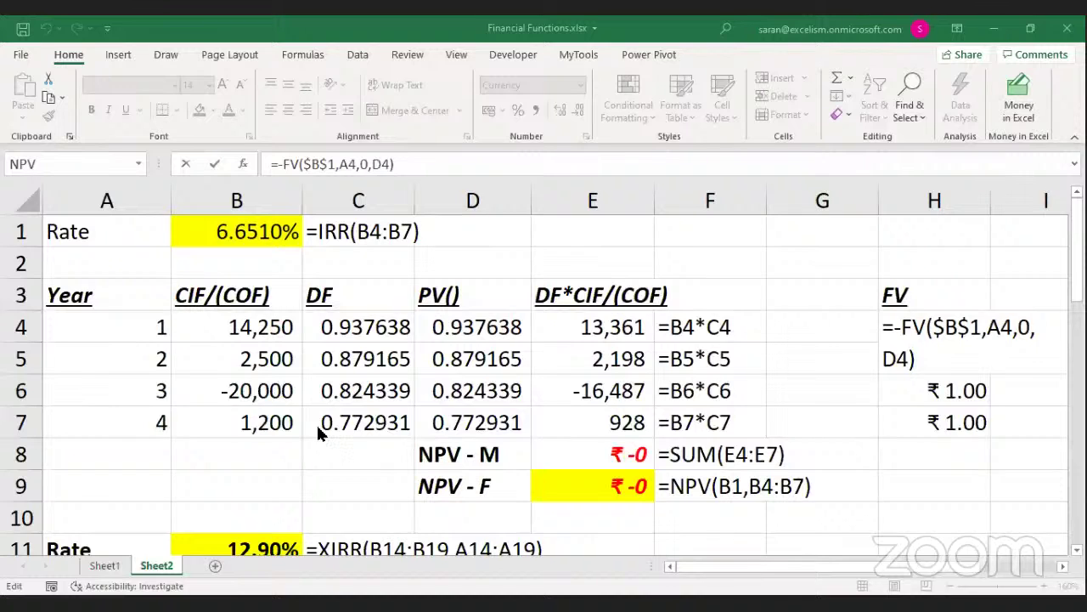
key("Return")
Examine the dated cash flows in rows 14 to 19 and the XIRR and XNPV calculations beside them
key("Down")
key("Down")
key("Down")
key("Down")
key("Down")
key("Down")
key("Down")
key("Down")
key("Down")
key("Down")
key("Down")
key("Down")
key("Down")
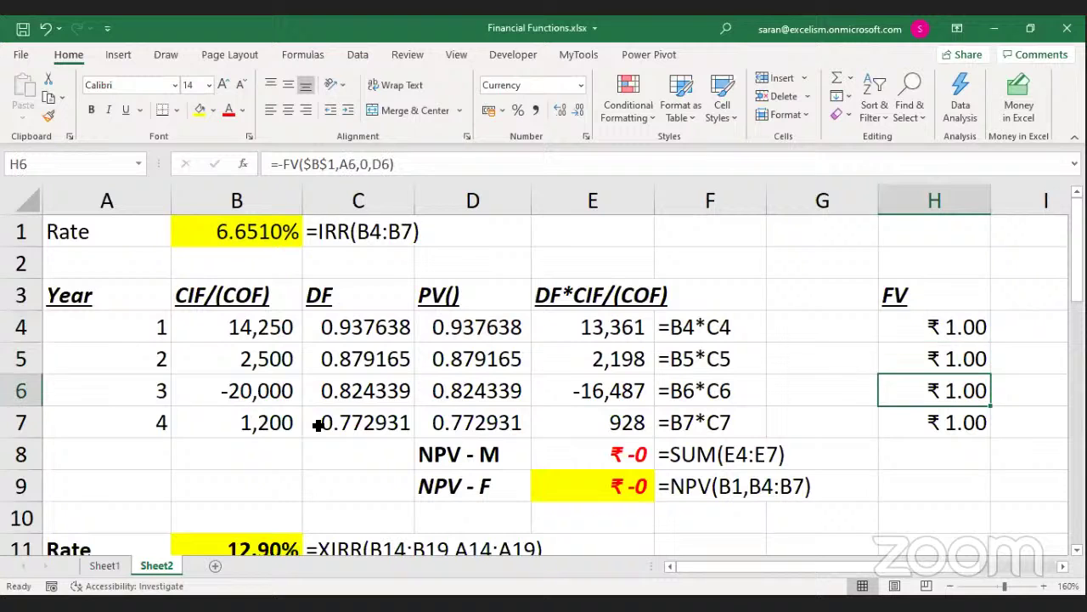
key("Left")
key("Left")
key("Left")
key("Left")
key("Left")
key("Left")
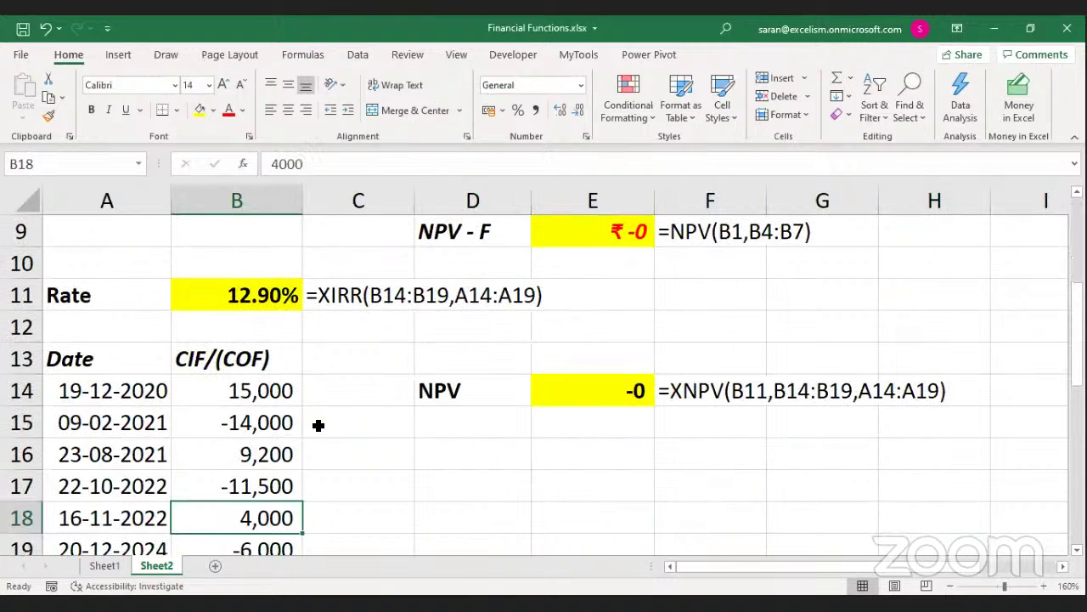
key("Down")
key("Down")
key("Down")
key("Up")
key("Up")
key("Up")
key("Up")
key("Up")
key("Down")
key("Down")
key("Down")
key("Down")
key("Down")
key("Down")
key("Down")
key("Down")
key("Down")
key("Down")
key("Down")
key("Down")
key("Down")
key("Down")
key("Down")
key("Down")
key("Down")
key("Down")
key("Down")
key("Down")
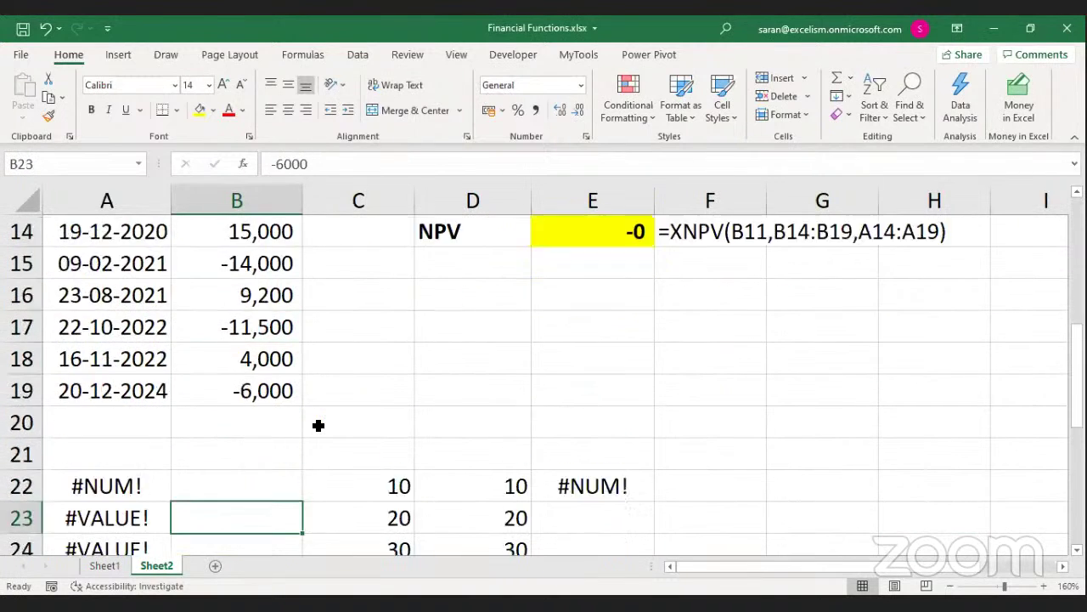
Examine the single cash flow IRR example in B30:B33
key("Up")
key("Up")
key("Up")
key("Up")
key("Up")
key("Up")
key("Up")
key("Up")
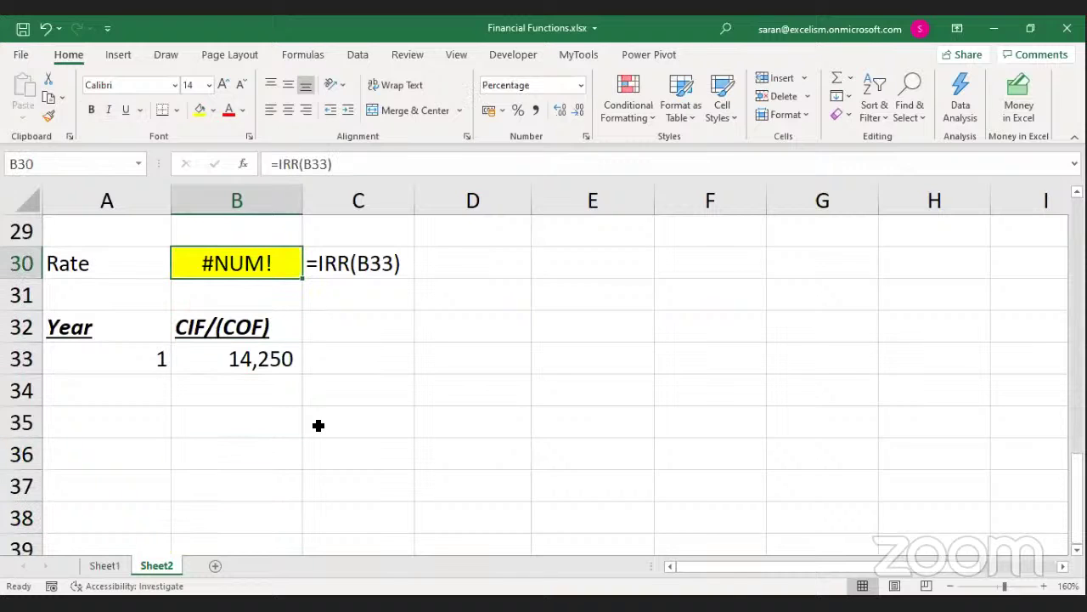
key("Down")
key("Down")
key("Down")
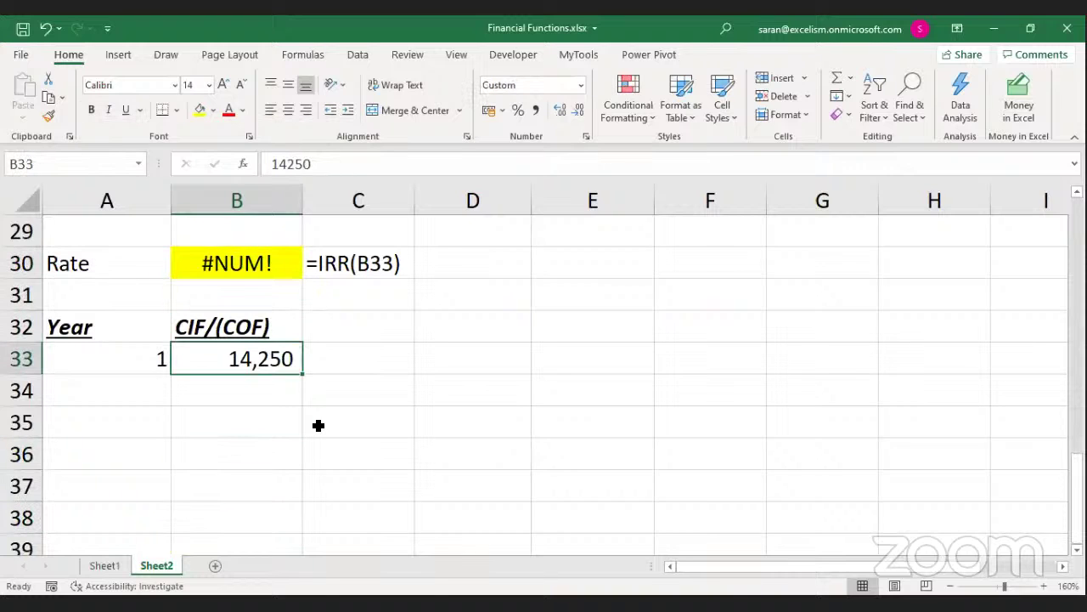
key("Up")
key("Up")
key("Up")
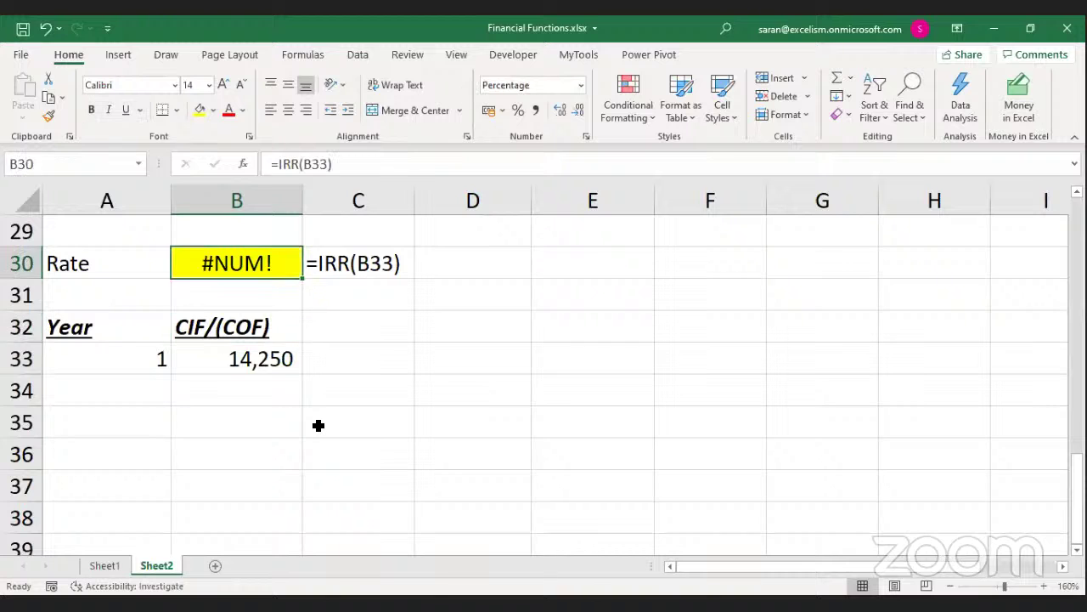
key("Down")
key("Down")
key("Down")
key("Up")
key("Up")
key("Up")
key("Up")
key("Up")
key("Up")
key("Up")
key("Up")
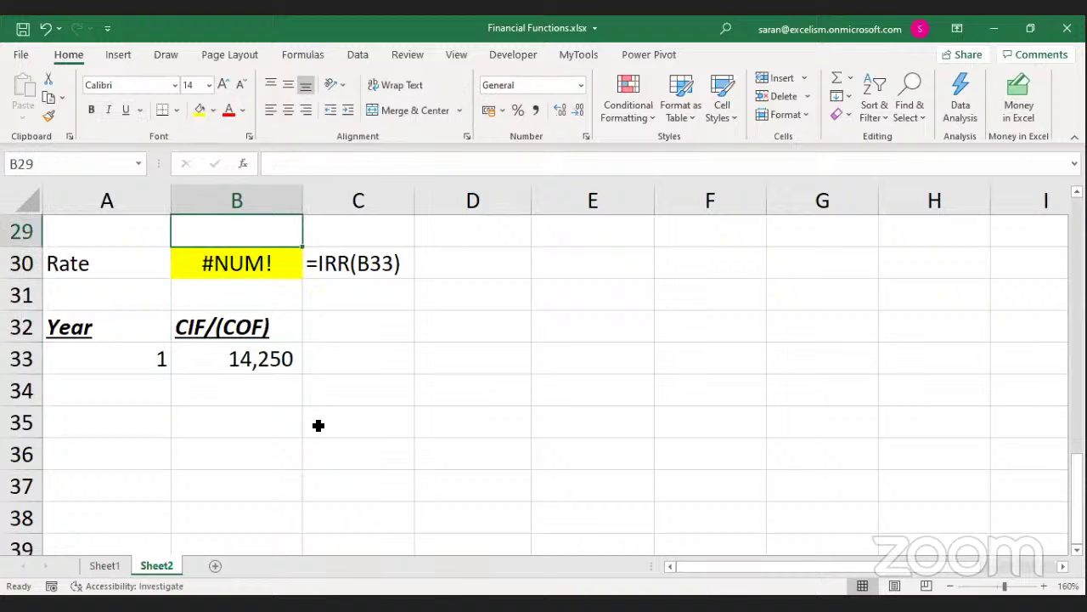
Set the 23-08-2021 cash flow in B16 to 25000
key("Up")
key("Up")
key("Up")
key("Up")
key("Up")
key("Up")
key("Up")
key("Up")
key("Up")
key("Up")
key("Up")
key("Up")
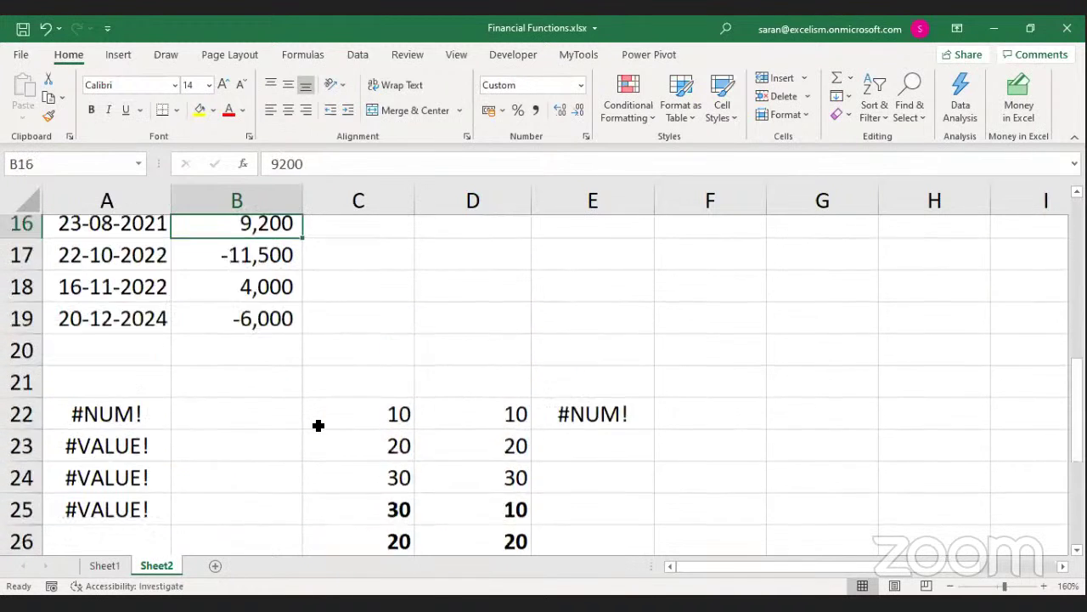
key("Up")
key("Down")
key("Down")
key("Down")
key("Down")
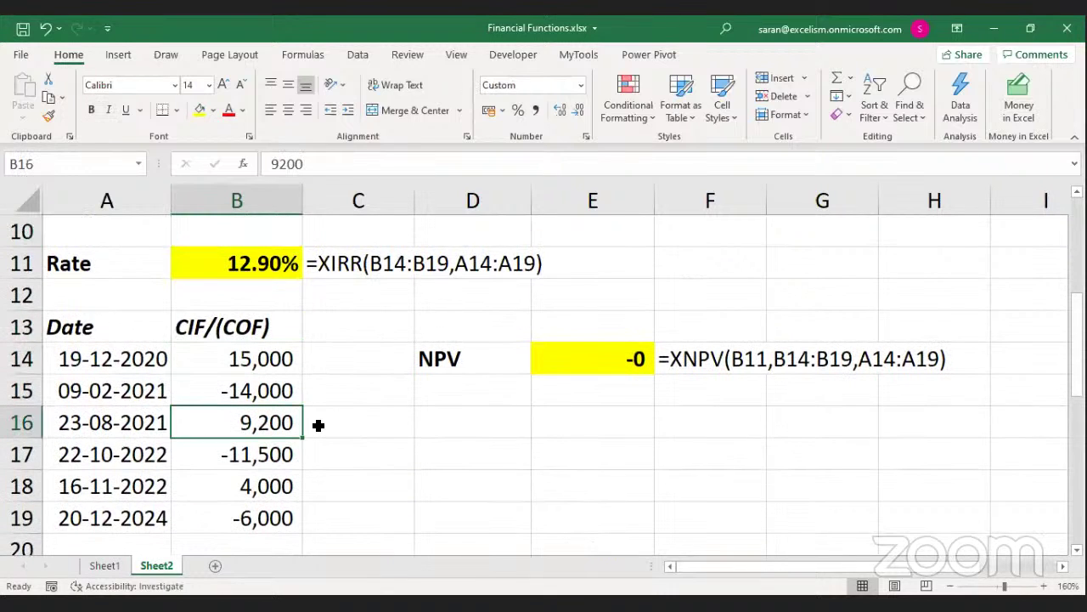
type("255")
key("BackSpace")
type("000")
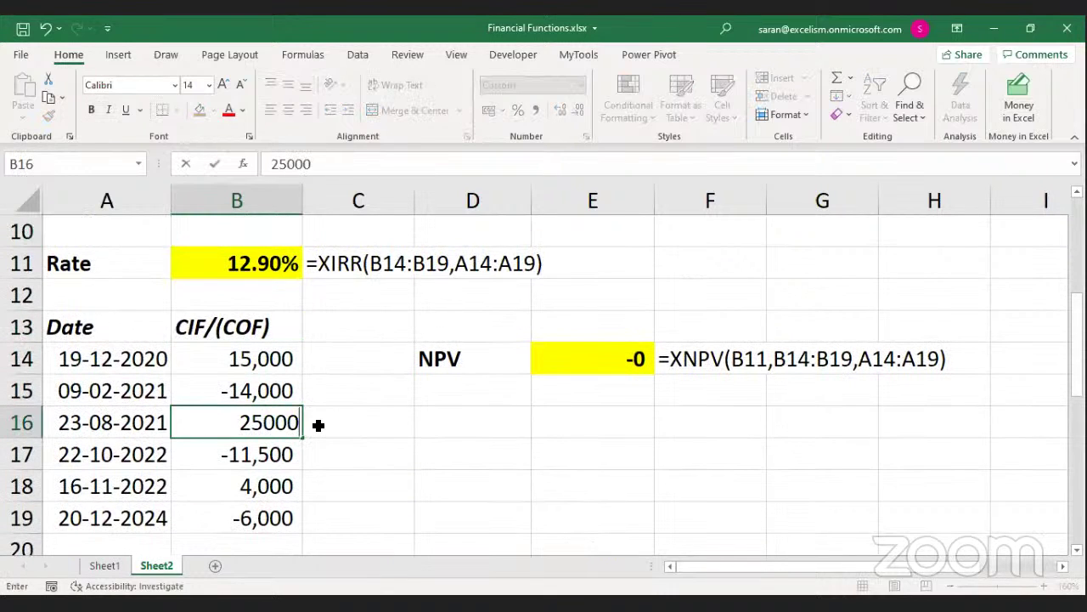
key("Return")
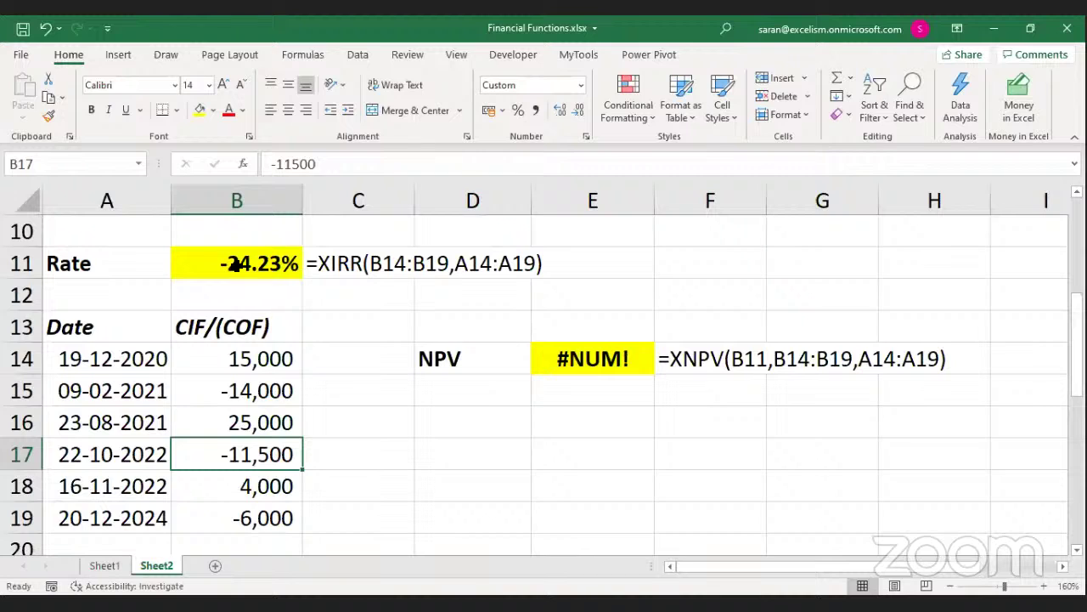
Inspect the rate, values and dates arguments of the XNPV formula in E14
left_click(644, 363)
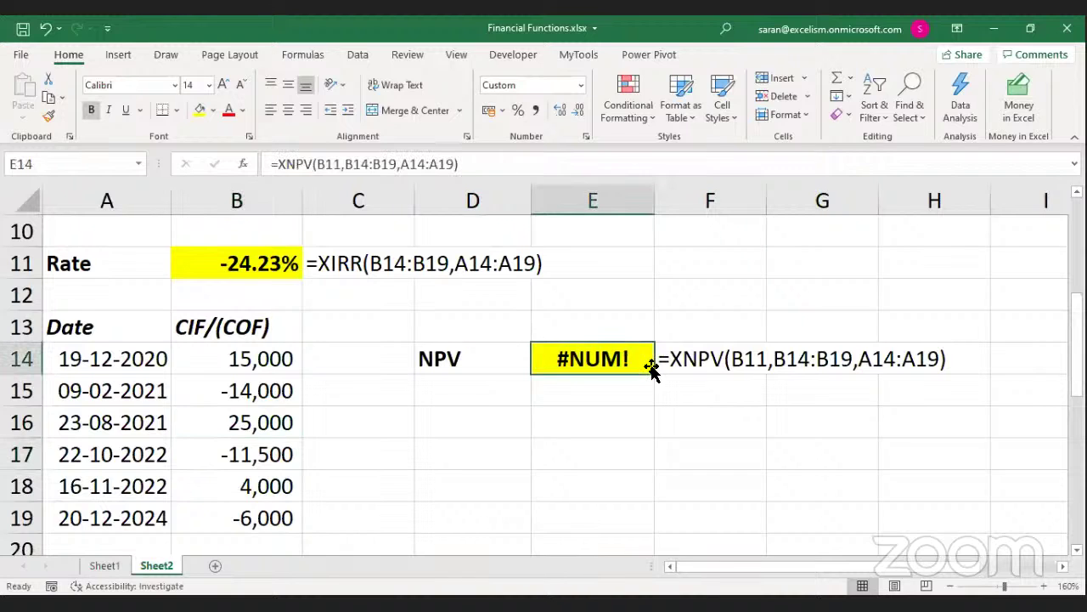
double_click(643, 362)
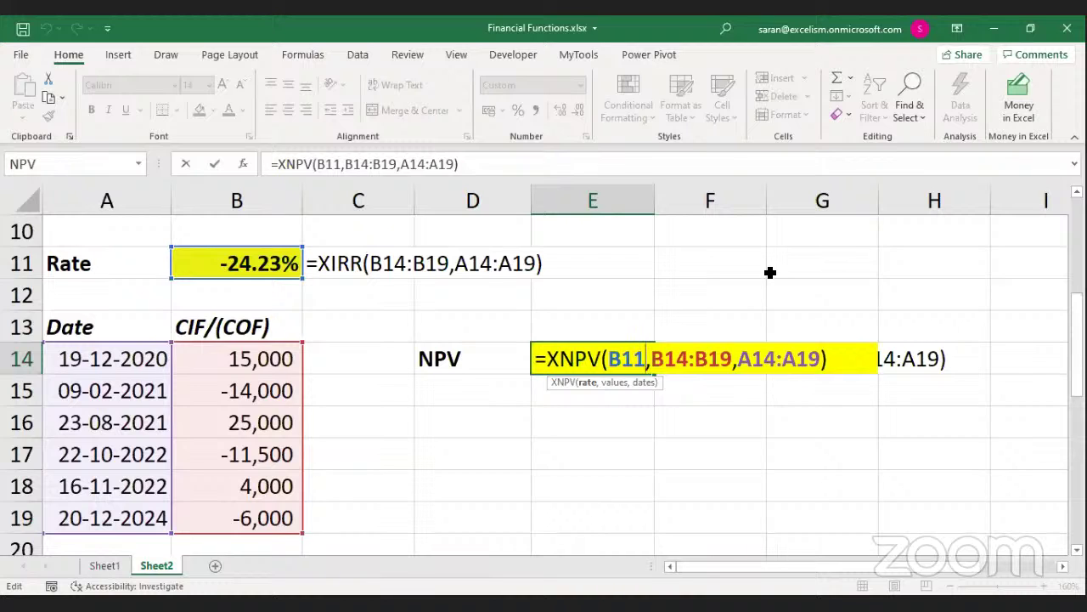
left_click(623, 363)
left_click(261, 264)
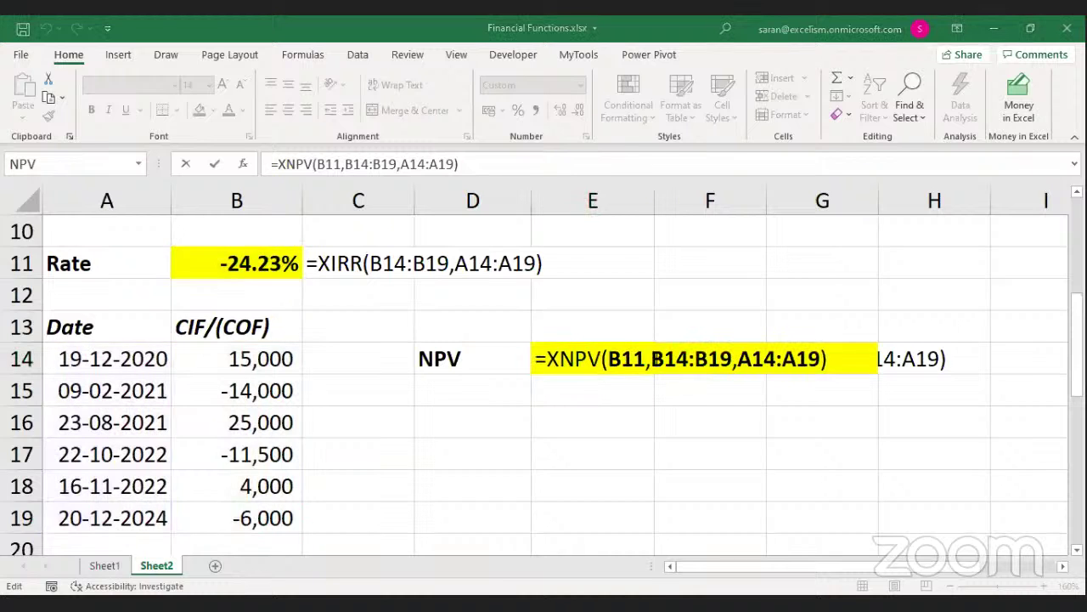
double_click(645, 359)
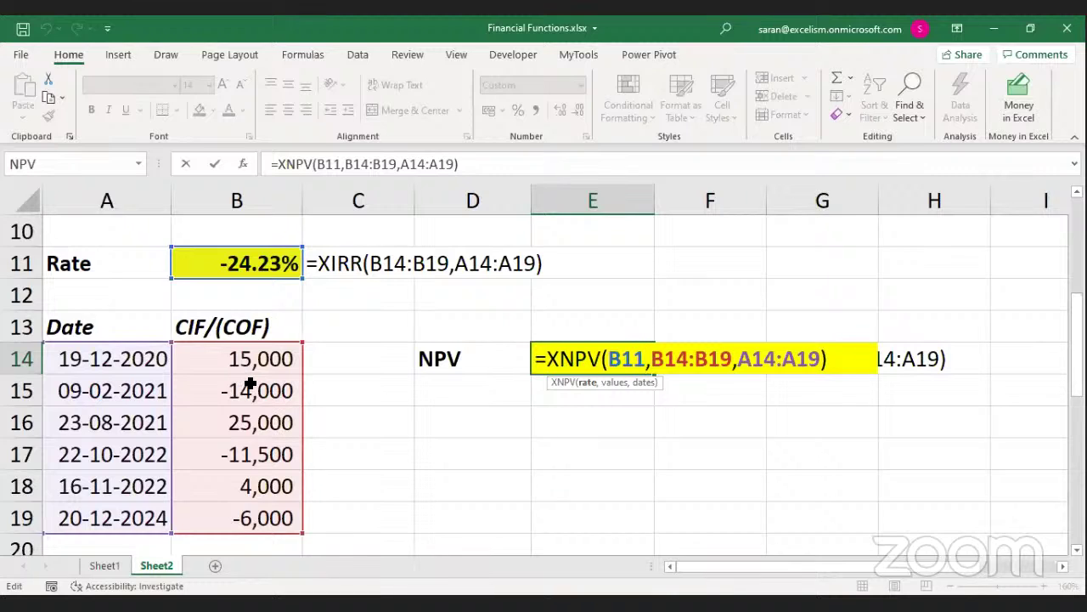
key("Return")
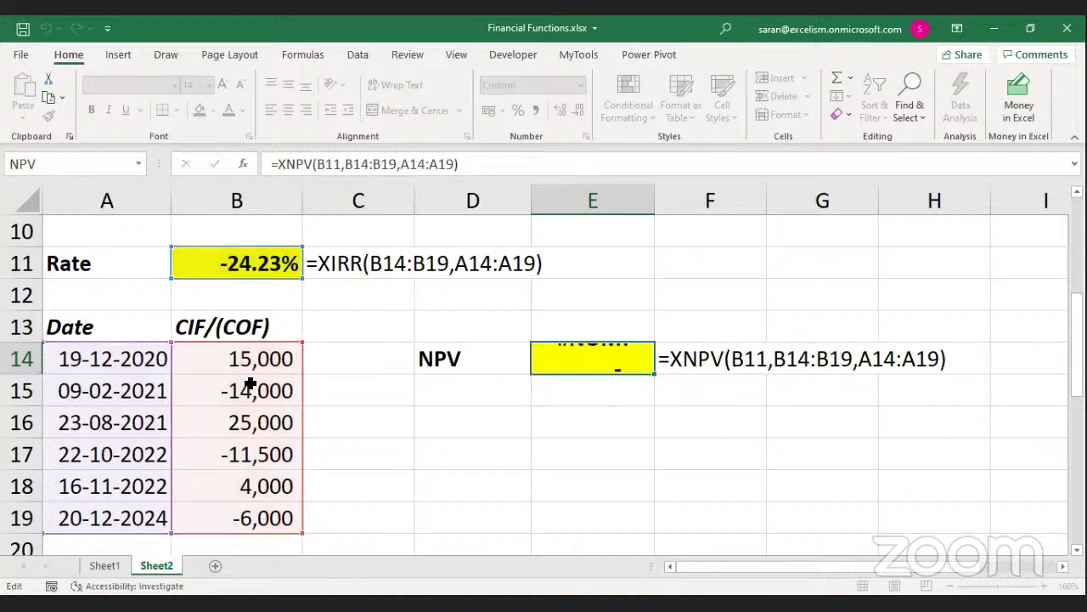
Inspect the LARGE formula in C28 below the small number lists
key("ctrl+Down")
key("Left")
key("Left")
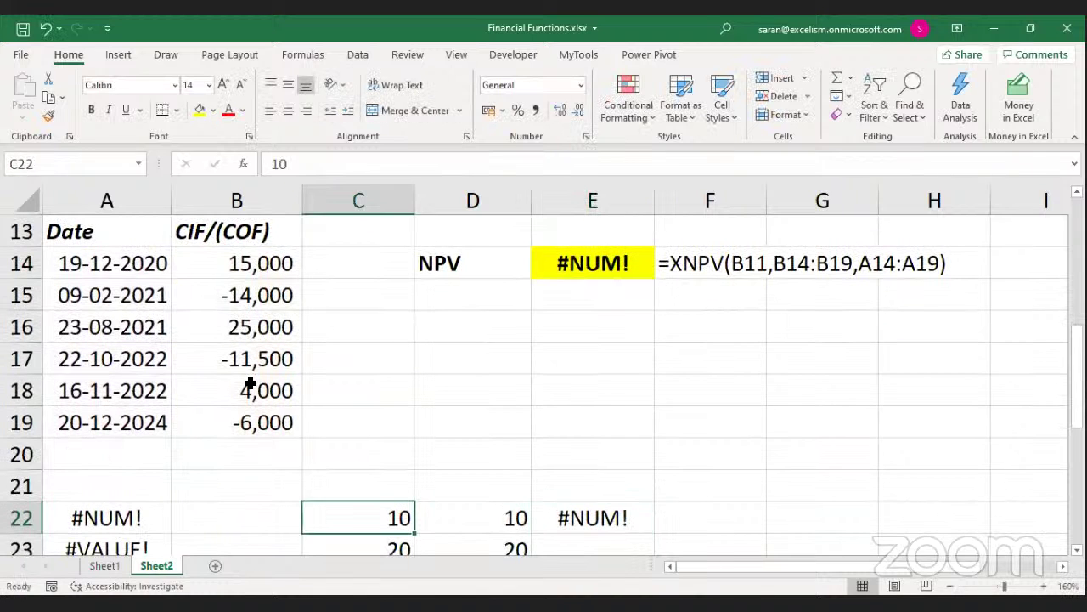
key("ctrl+Down")
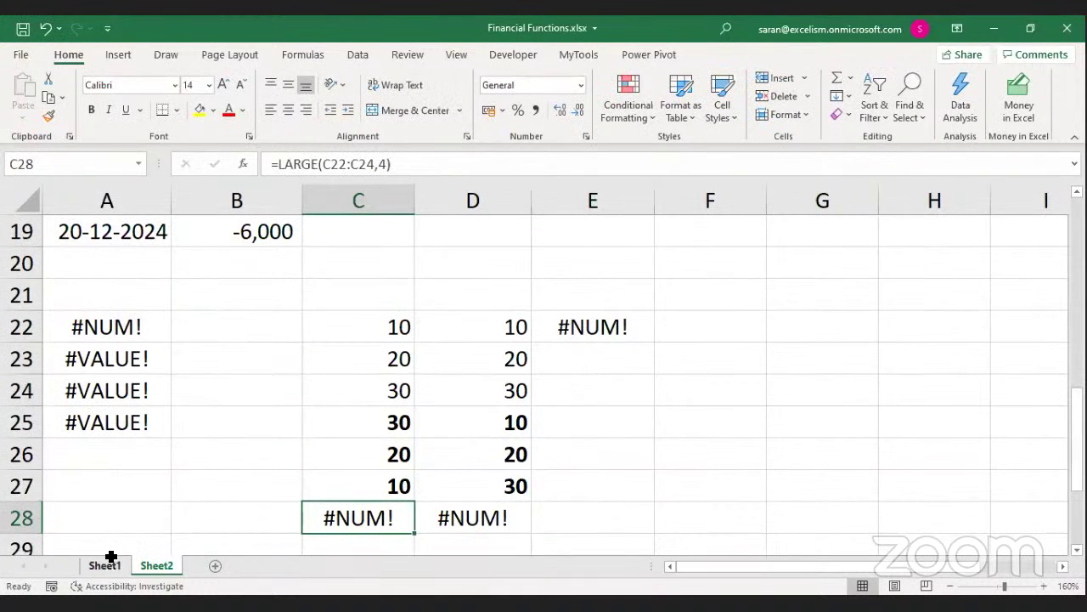
On Sheet1, enter PMT() in A9 beneath the list of financial functions
left_click(104, 565)
left_click_drag(95, 262, 252, 402)
left_click(110, 451)
key("Down")
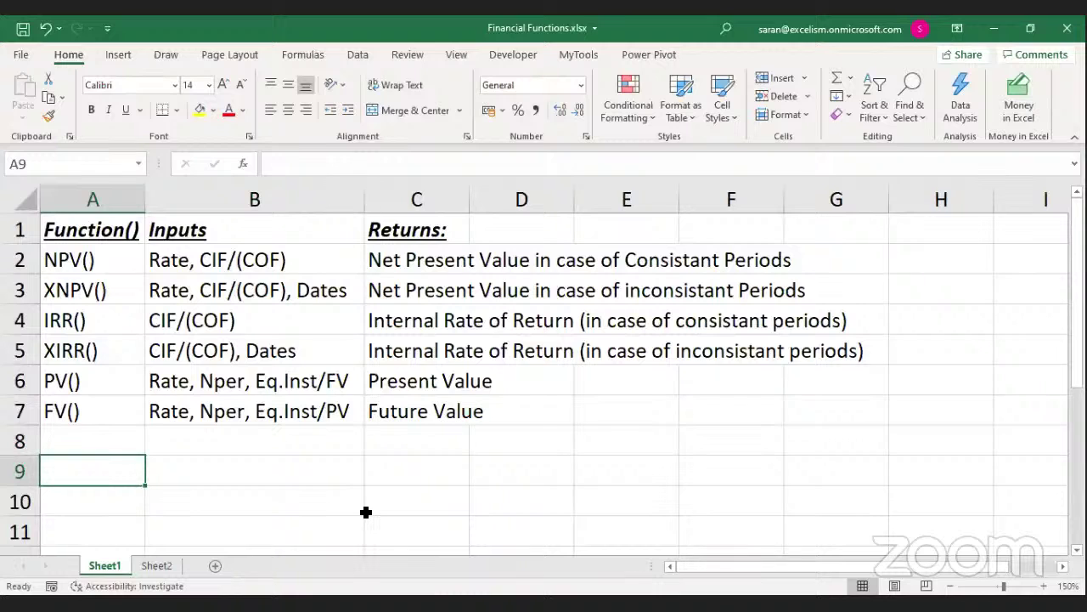
key("ctrl+Down")
key("ctrl+Up")
key("Down")
key("Down")
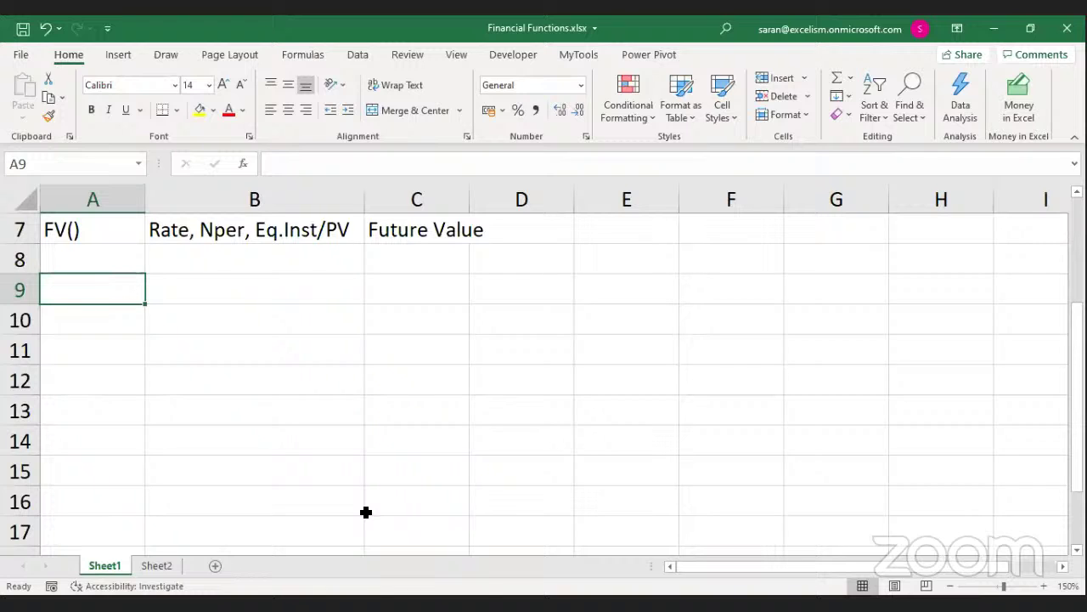
type("PMT()")
key("Tab")
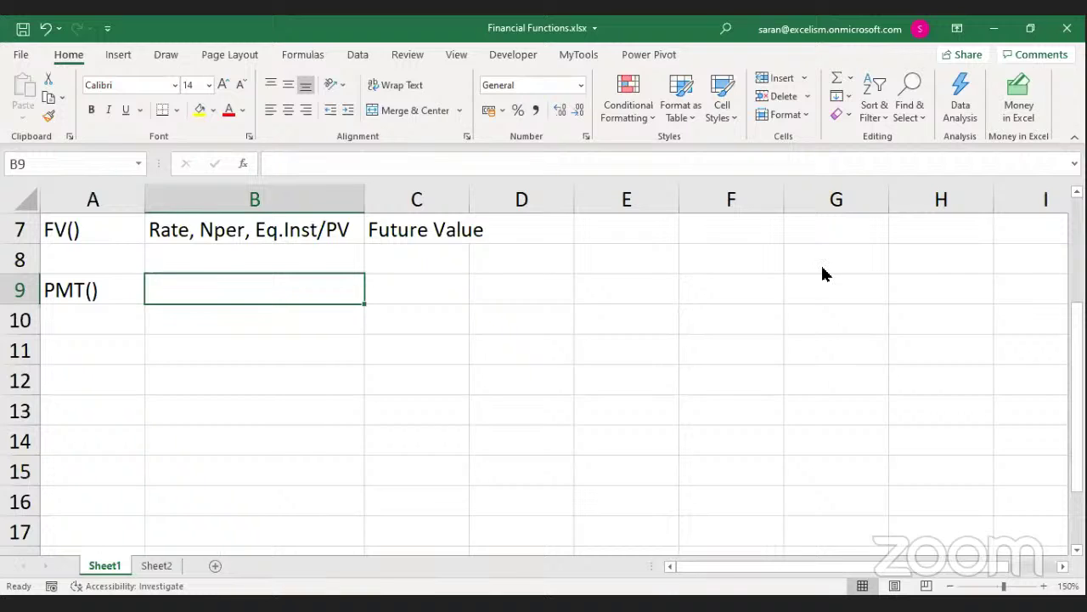
On Sheet2, display the formula of E22 as text in F22 with a FORMULATEXT function
left_click(536, 599)
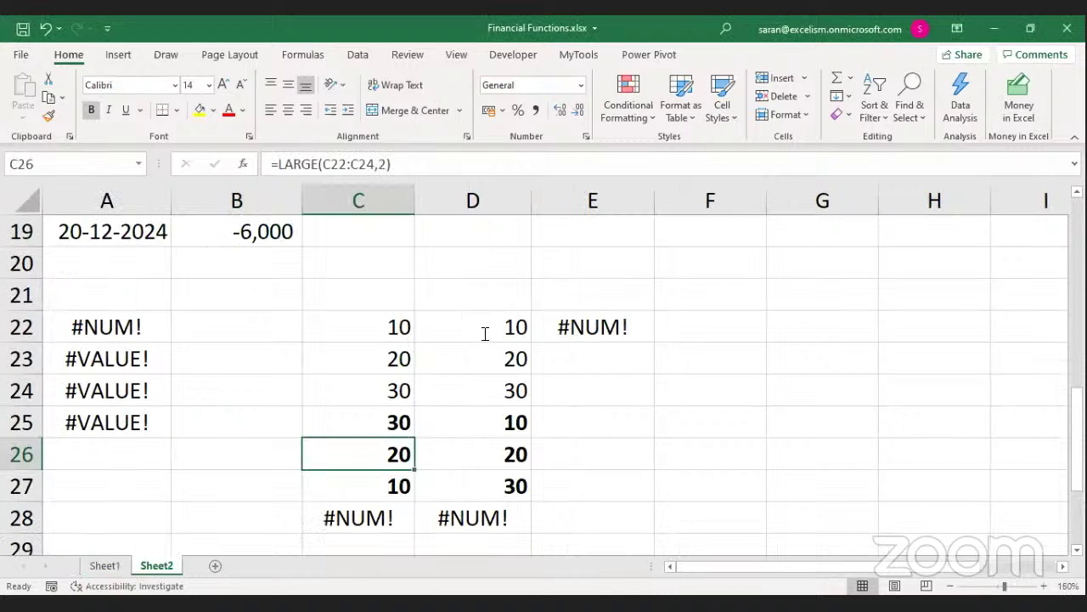
left_click(486, 335)
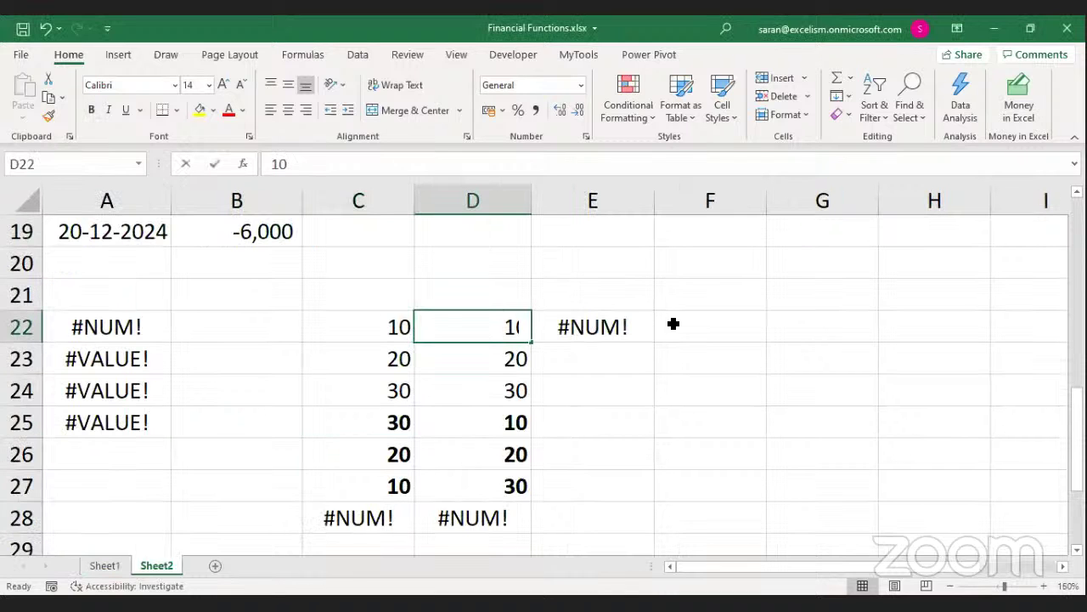
key("F2")
type("=f")
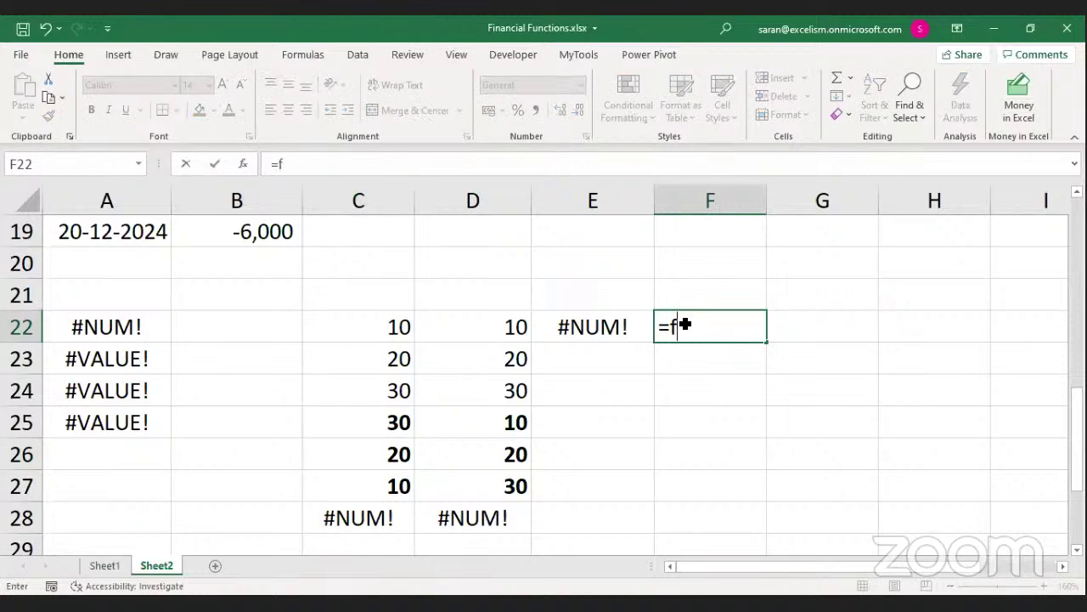
key("Escape")
Insert a blank row at row 29, between the LARGE and SMALL results and the Rate section
key("ctrl+c")
key("Down")
key("Down")
key("Down")
key("Down")
key("Down")
key("Down")
key("Down")
key("Left")
key("Left")
key("Left")
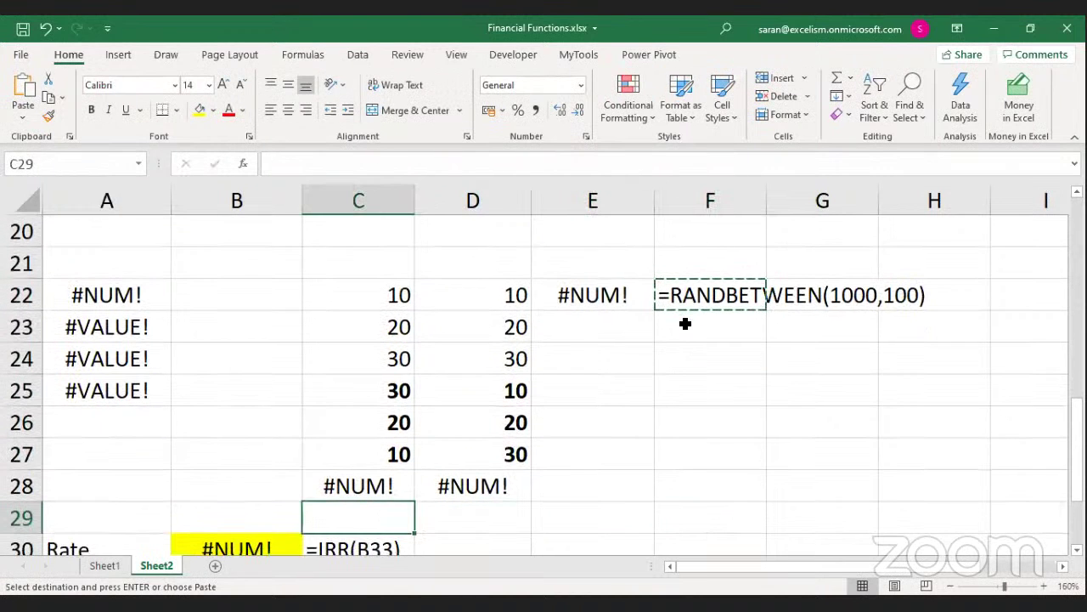
key("shift+space")
key("ctrl+v")
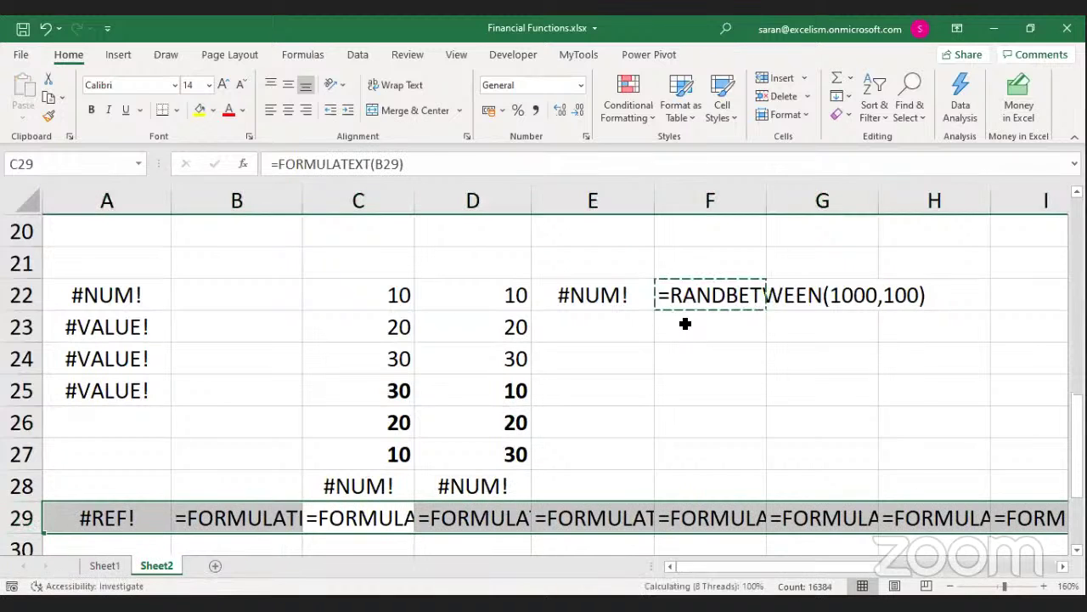
key("ctrl+z")
key("Escape")
key("ctrl+shift+plus")
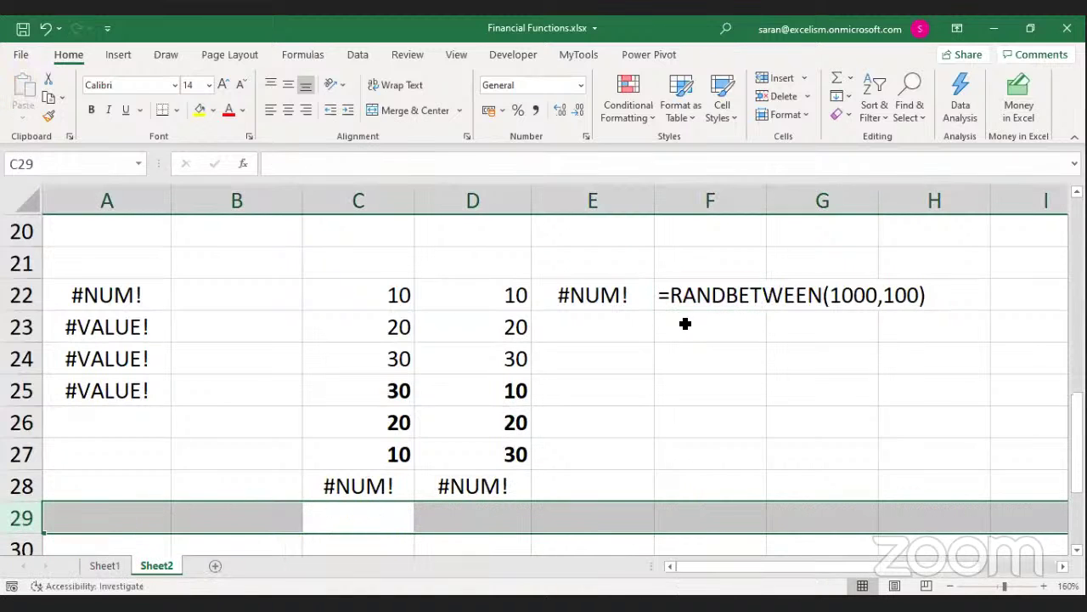
key("Down")
key("Up")
Insert blank cells at D22:D28, shifting the existing cells to the right
key("Right")
key("ctrl+Up")
key("ctrl+Up")
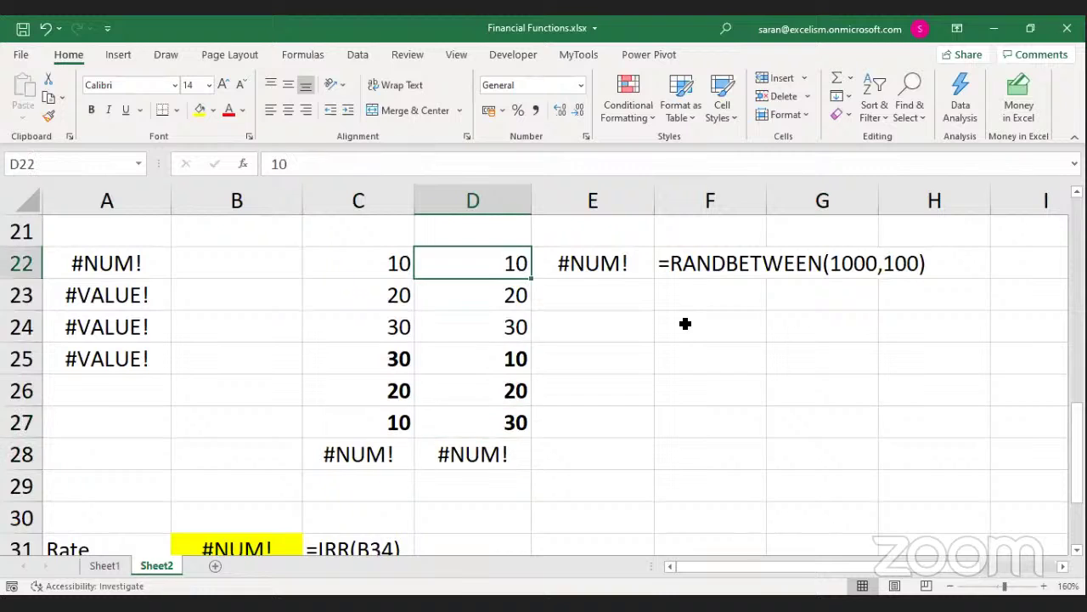
key("ctrl+shift+Down")
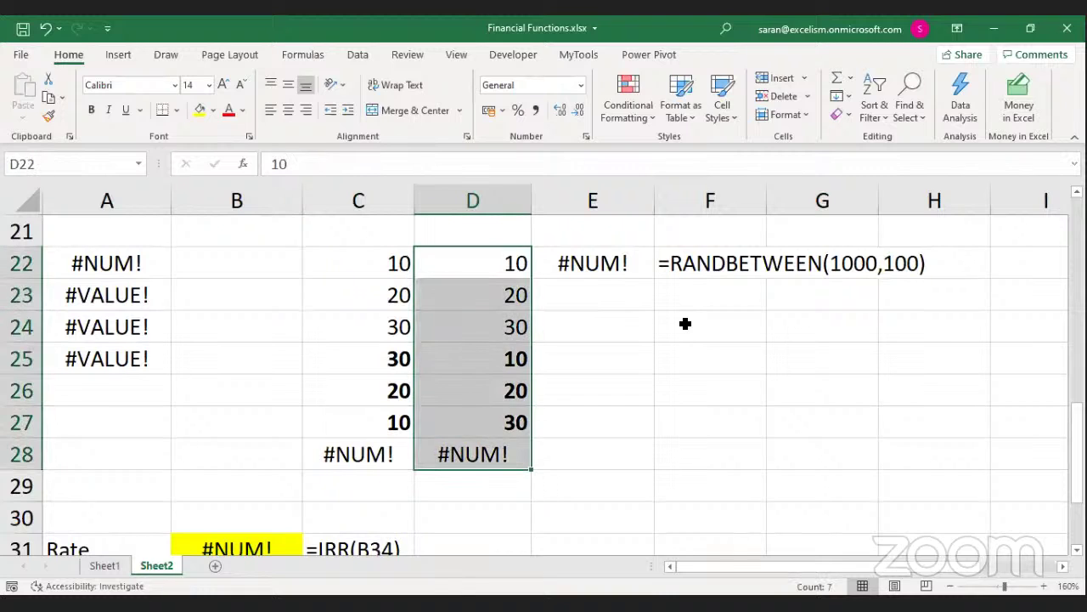
key("ctrl+shift+equal")
key("Return")
key("Left")
key("Right")
Enter =FORMULATEXT(C25) in D25 to display the first LARGE formula
type("=")
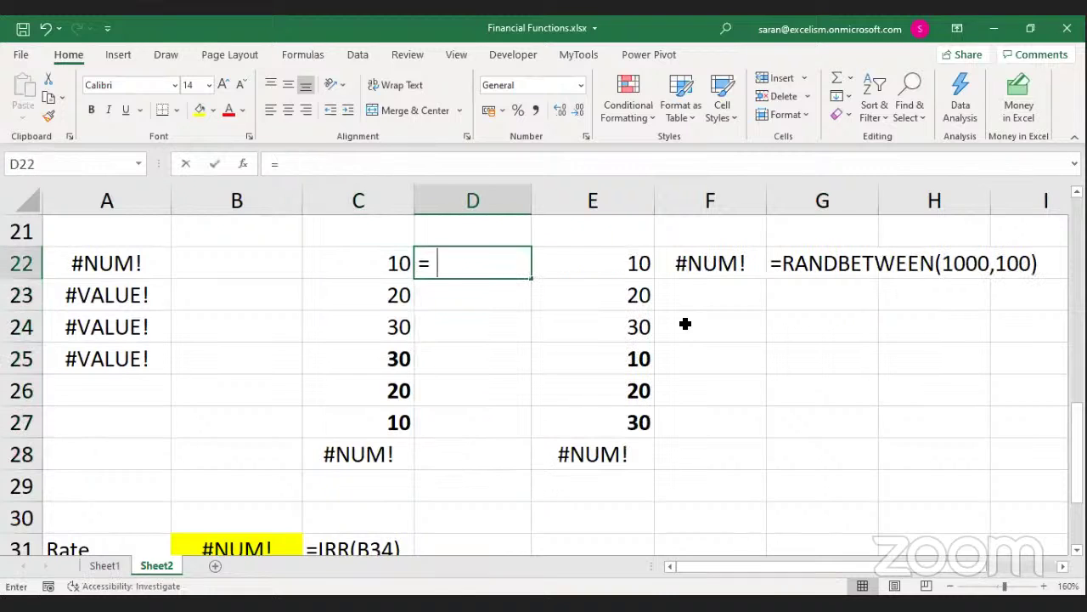
key("Escape")
key("Down")
key("Down")
key("Down")
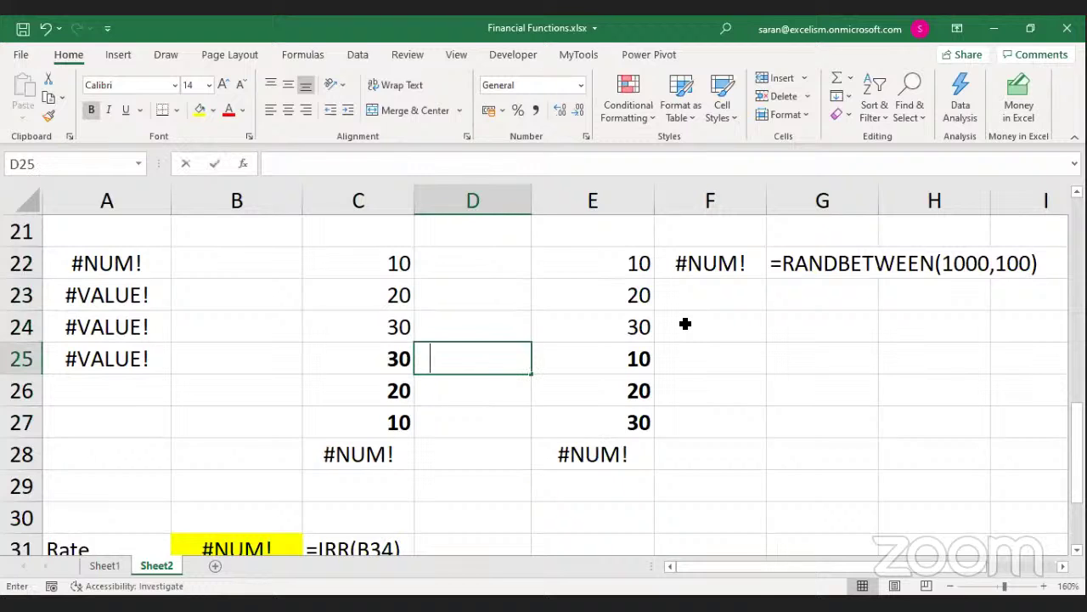
type("=FORMULATEXT(C25)")
key("Return")
Copy the FORMULATEXT formula from D25 down through D28
key("Up")
key("ctrl+c")
key("Down")
key("shift+Down")
key("shift+Down")
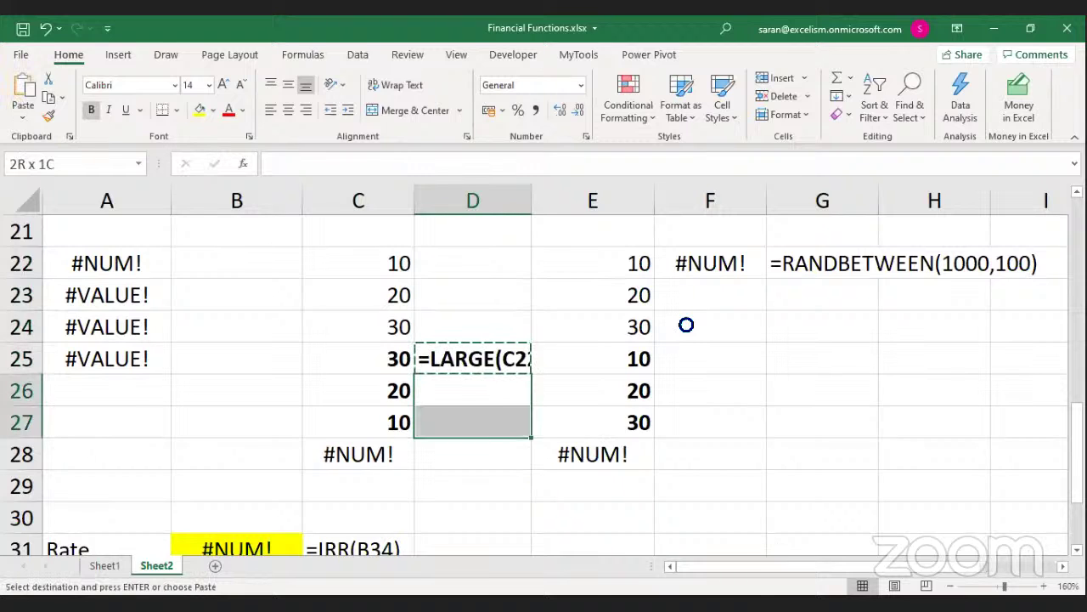
key("Return")
Copy the FORMULATEXT formula from D25 into F25:F28 beside the SMALL results
key("Up")
key("ctrl+c")
key("Right")
key("Right")
key("Right")
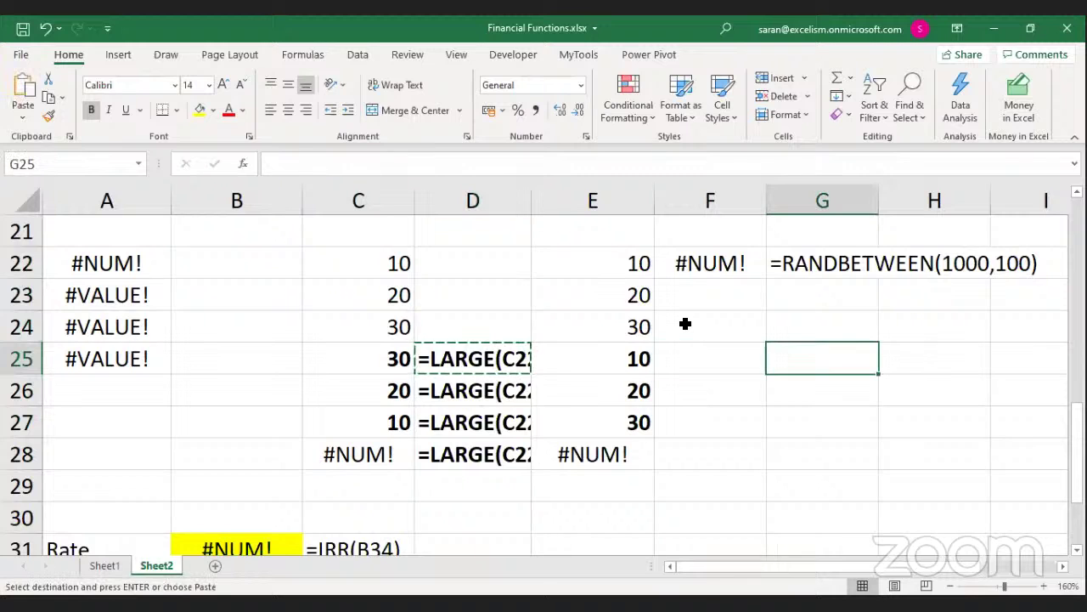
key("Left")
key("shift+Down")
key("shift+Down")
key("shift+Down")
key("Return")
AutoFit column D to the width of the LARGE formula texts in D25:D28
key("Left")
key("Left")
key("shift+Down")
key("shift+Down")
key("shift+Down")
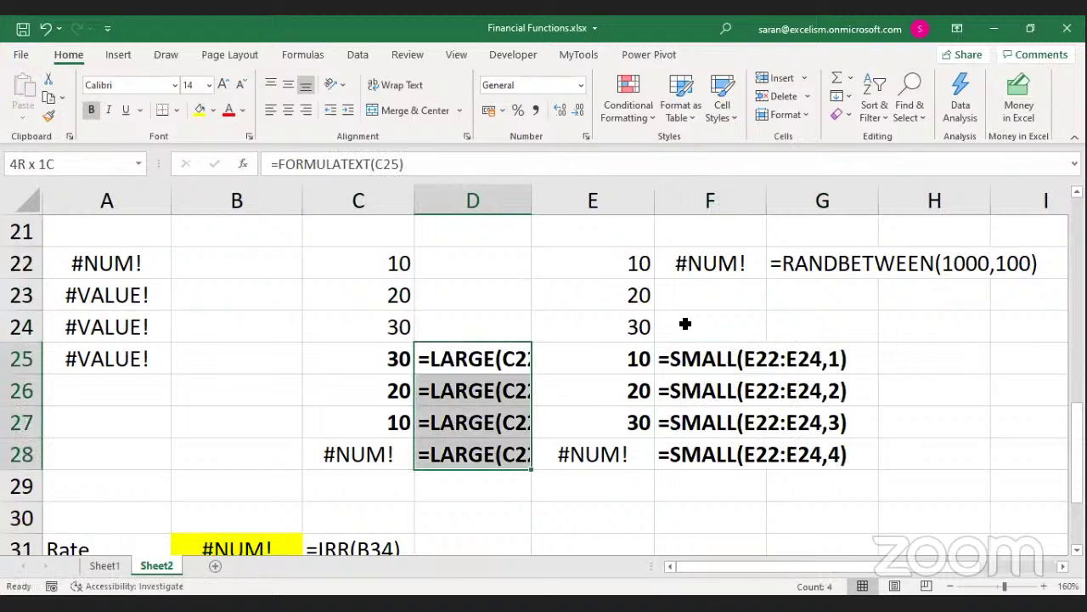
key("alt+h")
key("o")
key("i")
key("Down")
key("Down")
key("Down")
key("Down")
key("Down")
key("Down")
key("Down")
key("Down")
key("Down")
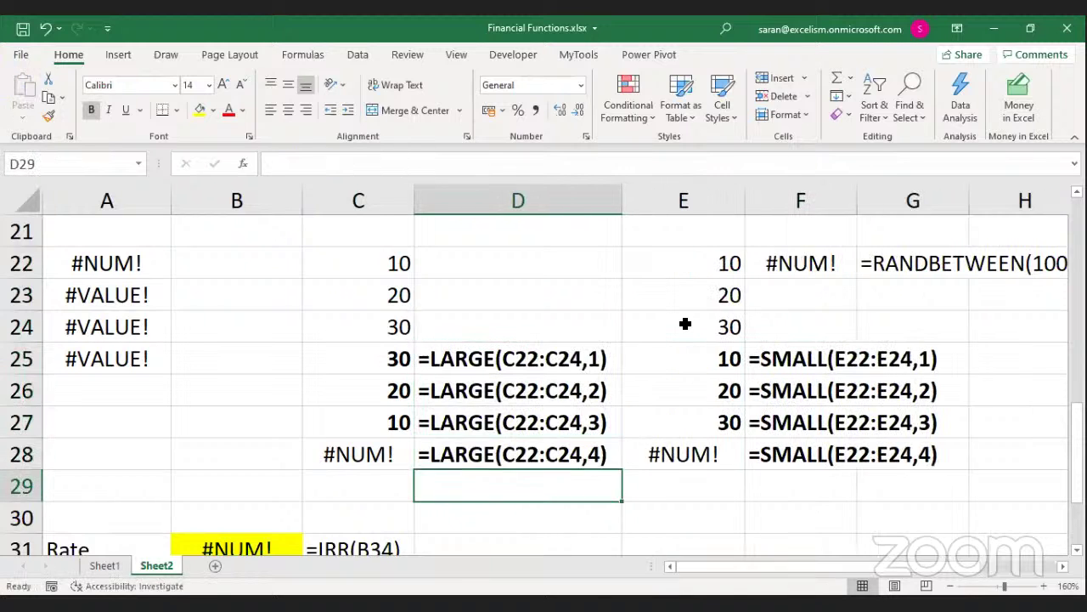
Review the formula texts beside the LARGE results and the NPV and XNPV calculations above them
key("Up")
key("Up")
key("Up")
key("Down")
key("Down")
key("Down")
key("Down")
key("Up")
key("Up")
key("Up")
key("Up")
key("Up")
key("Up")
key("Up")
key("Up")
key("Up")
key("Up")
key("Up")
key("Up")
key("Up")
key("Up")
key("Up")
key("Up")
key("Up")
key("Up")
key("Up")
key("Up")
key("Down")
key("Down")
key("Down")
key("Down")
key("Down")
key("Down")
key("Down")
key("Down")
key("Down")
key("Down")
key("Down")
key("Down")
key("Down")
key("Down")
key("Down")
key("Down")
key("Down")
key("Down")
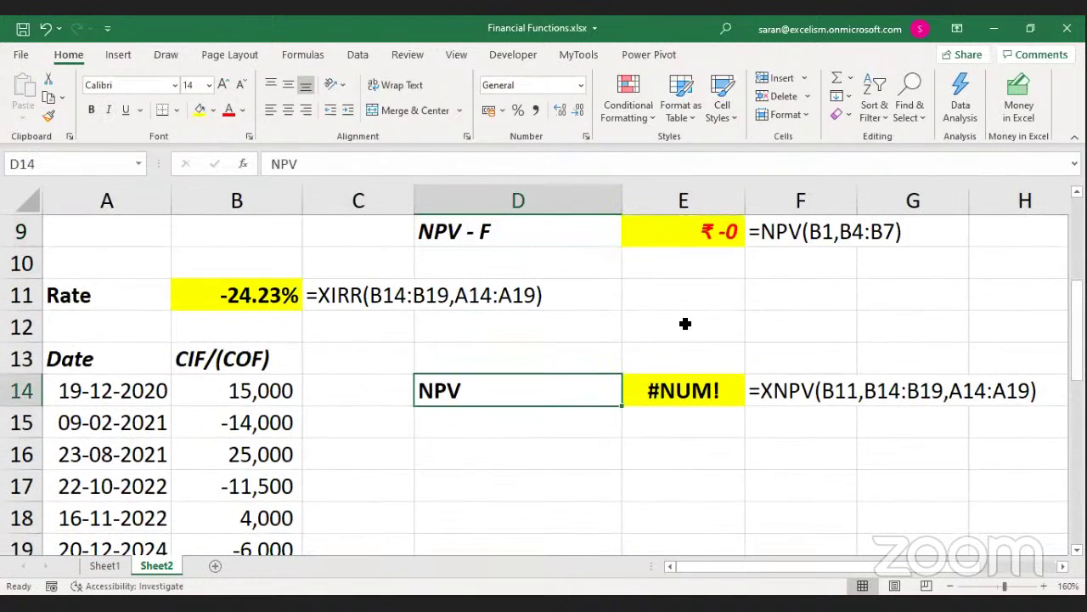
key("Up")
key("Up")
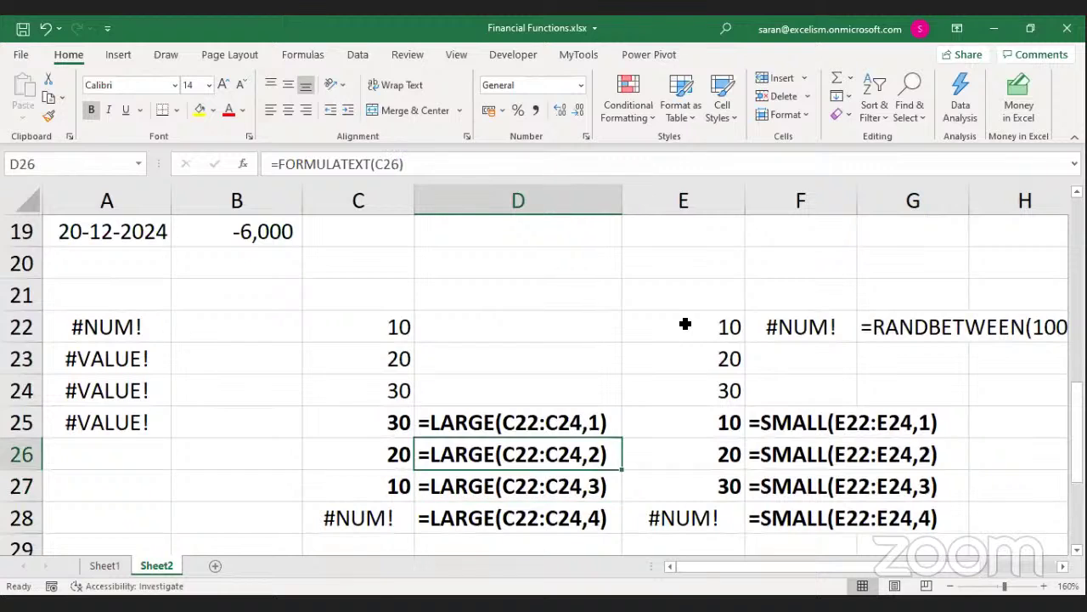
On Sheet1, enter Equated Installment in C9 as the description of PMT()
key("Left")
key("Left")
key("Left")
key("ctrl+Page_Up")
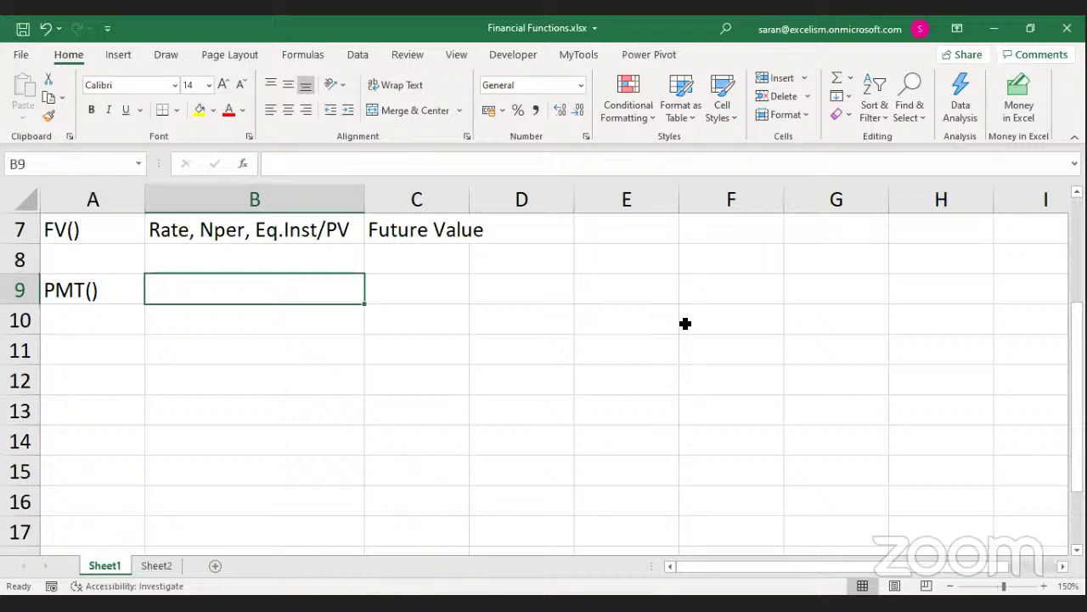
key("Right")
type("E")
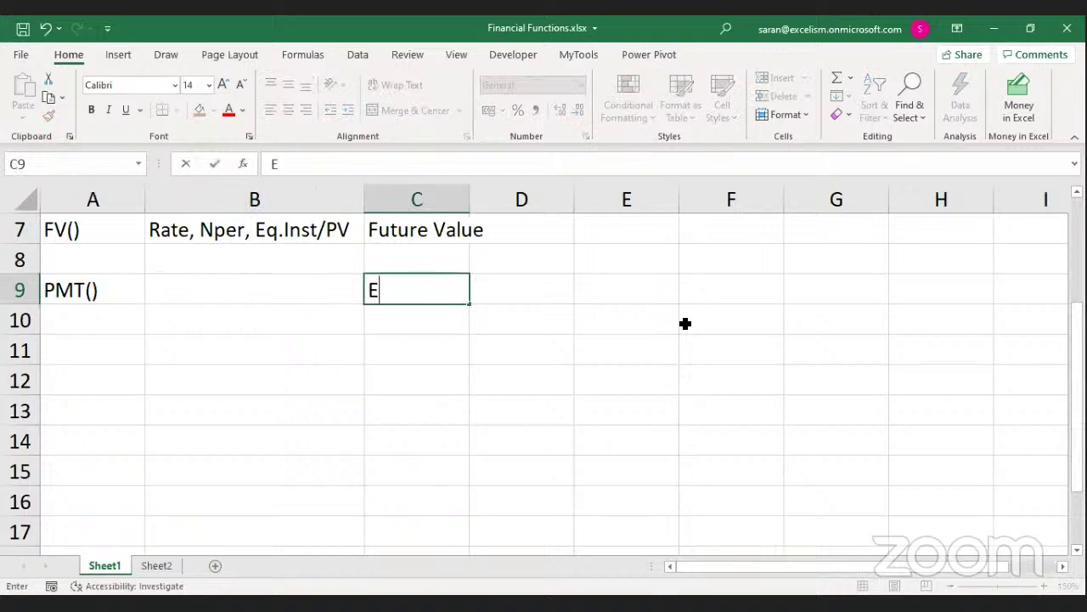
type("quated Installment")
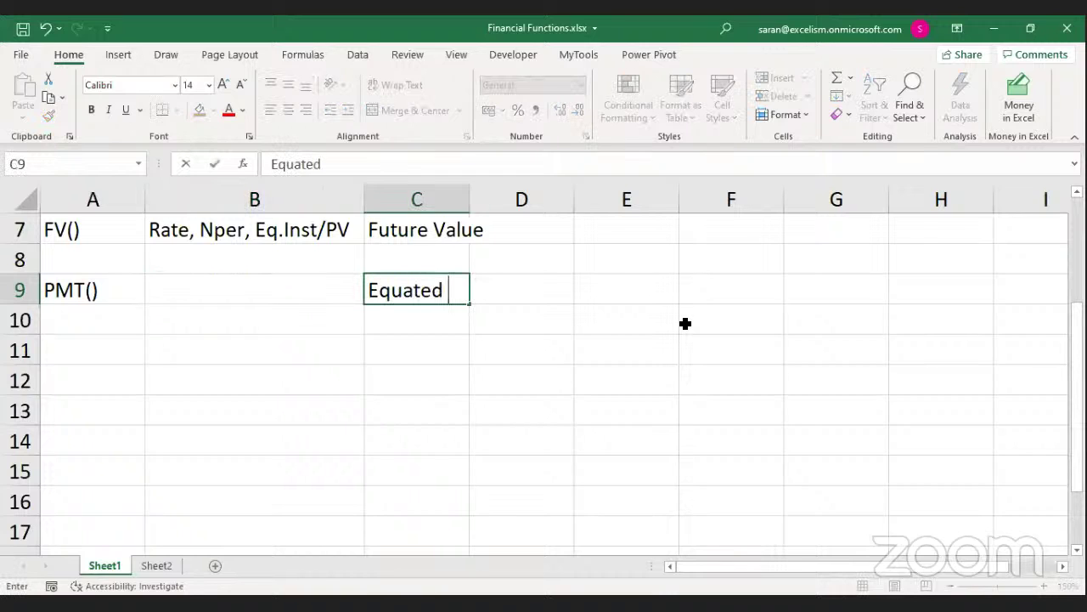
key("Return")
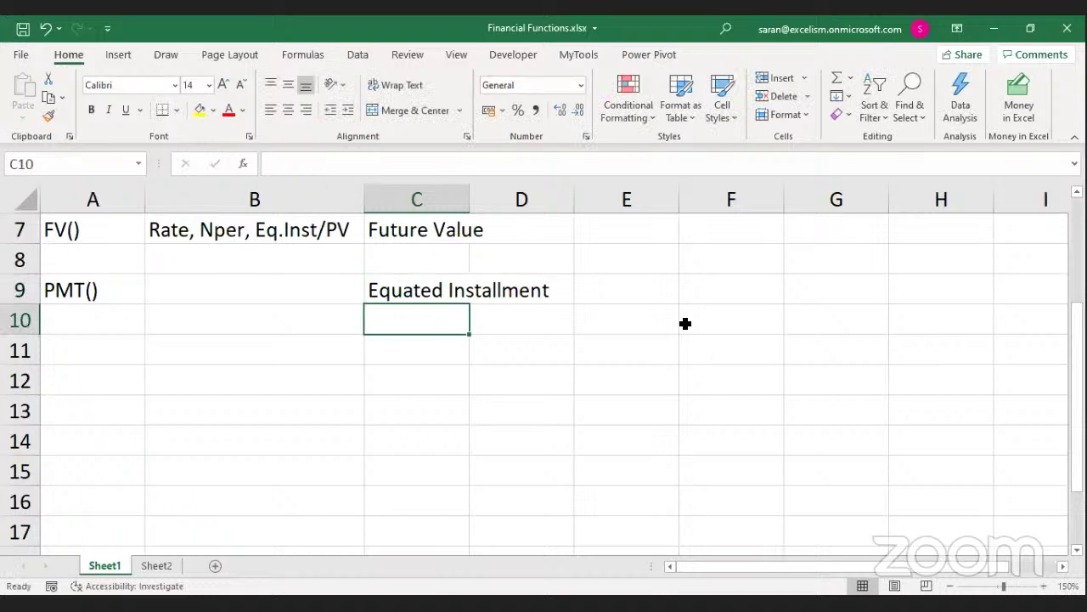
Enter the PMT() arguments Rate, Nper, PV in B9
key("Up")
key("Left")
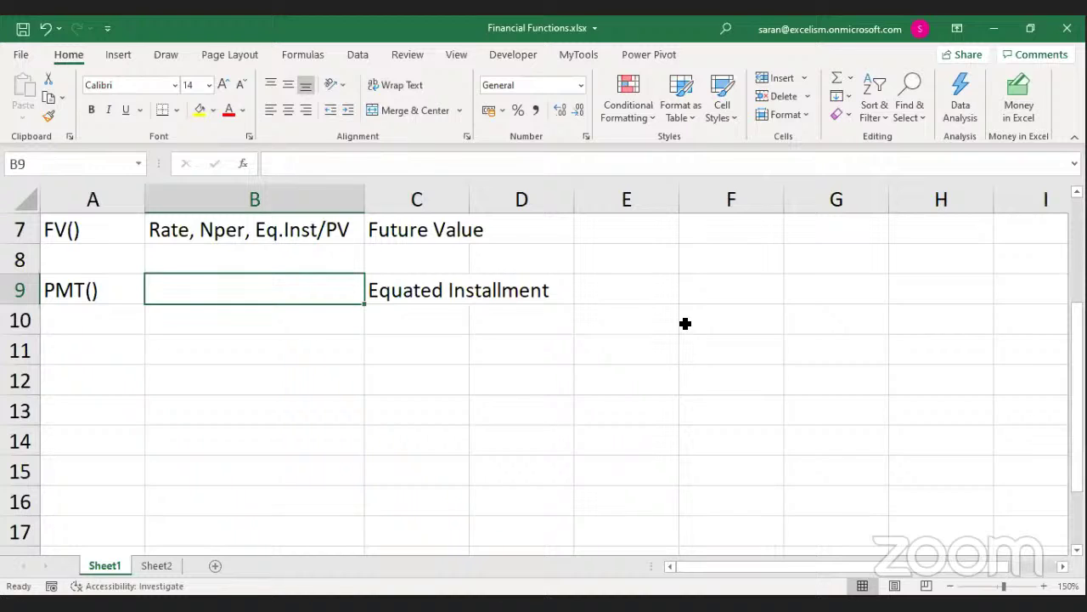
type("Rate,")
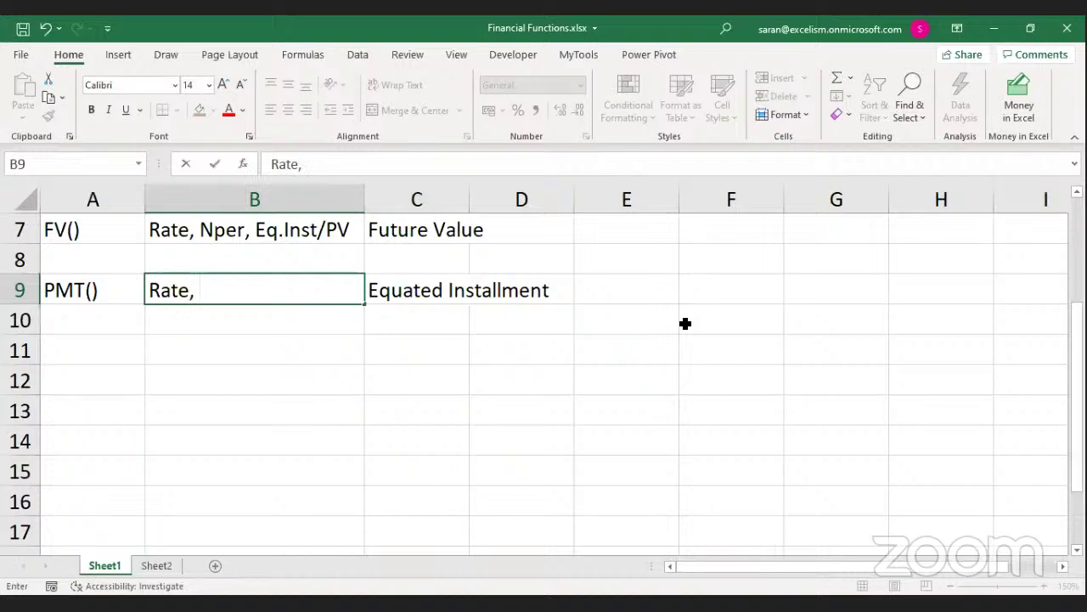
type("Nper, ")
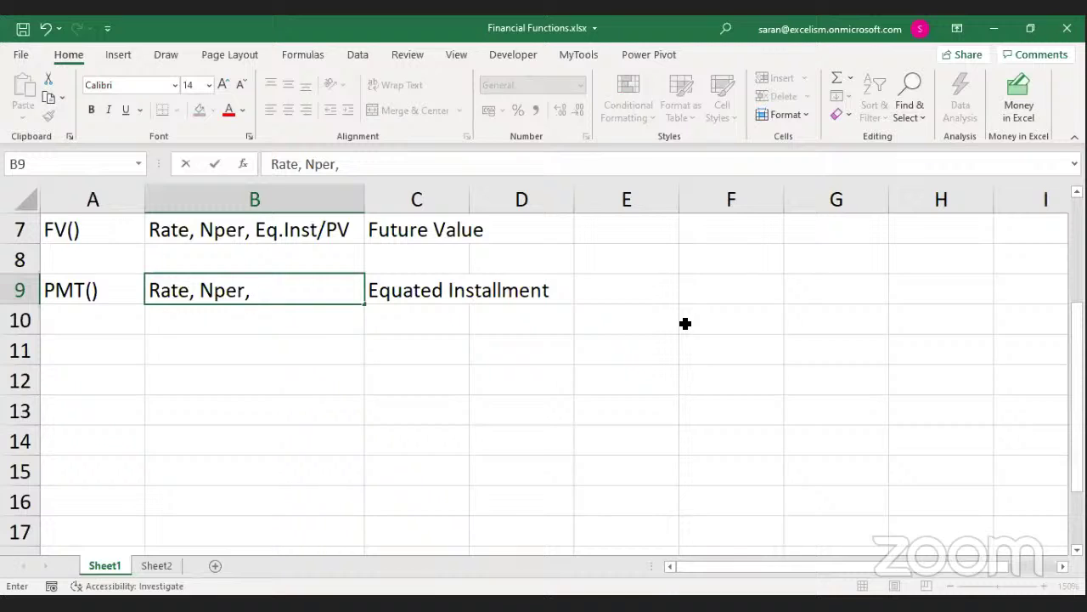
type("PV")
key("Return")
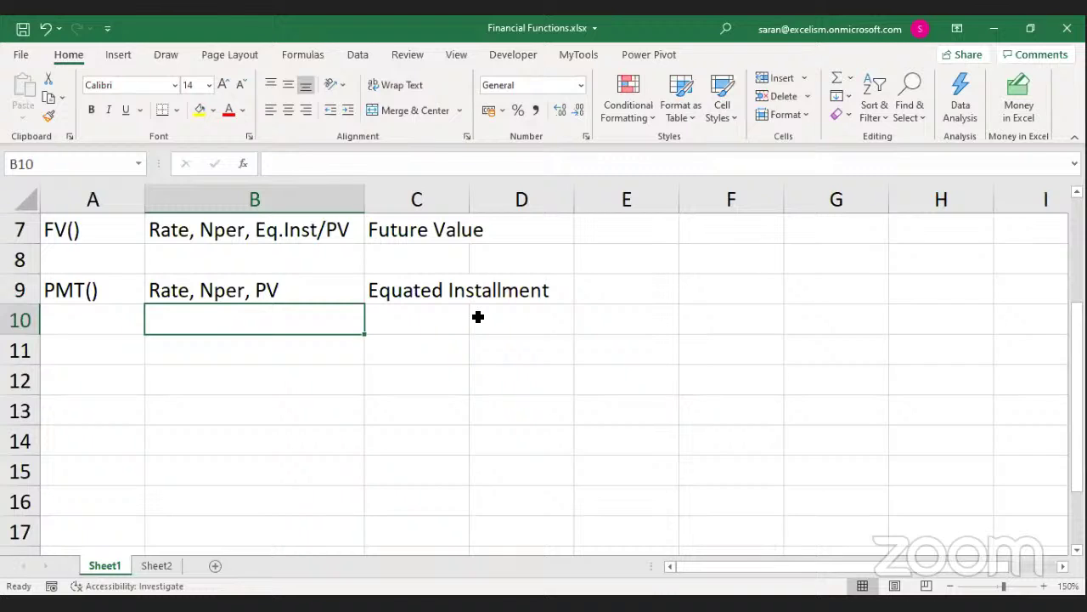
key("Up")
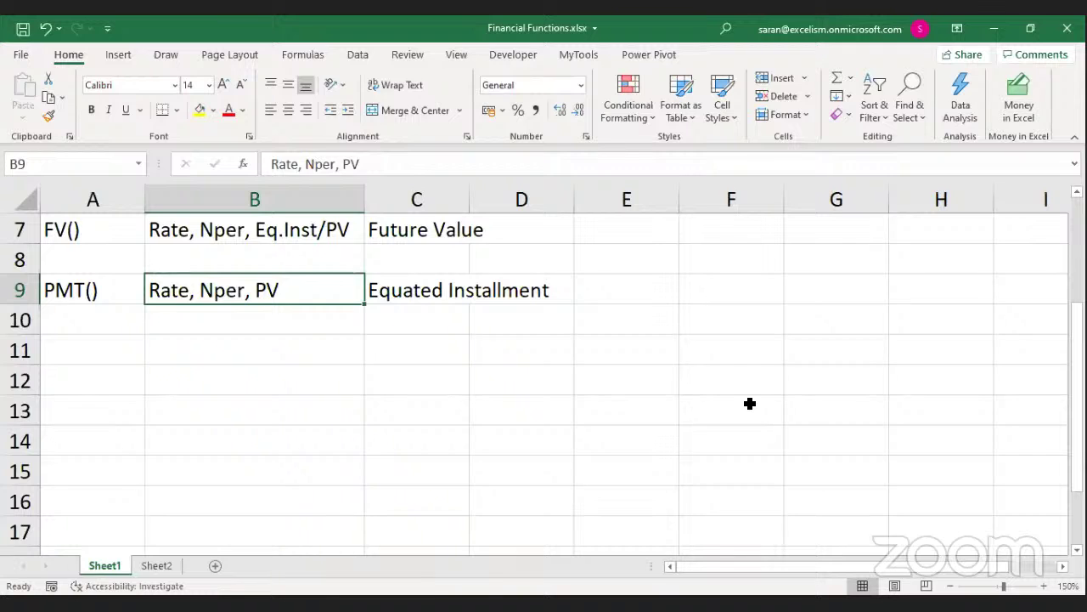
Add RATE() in A10 beneath PMT() in the function list
key("alt+Tab")
left_click(117, 321)
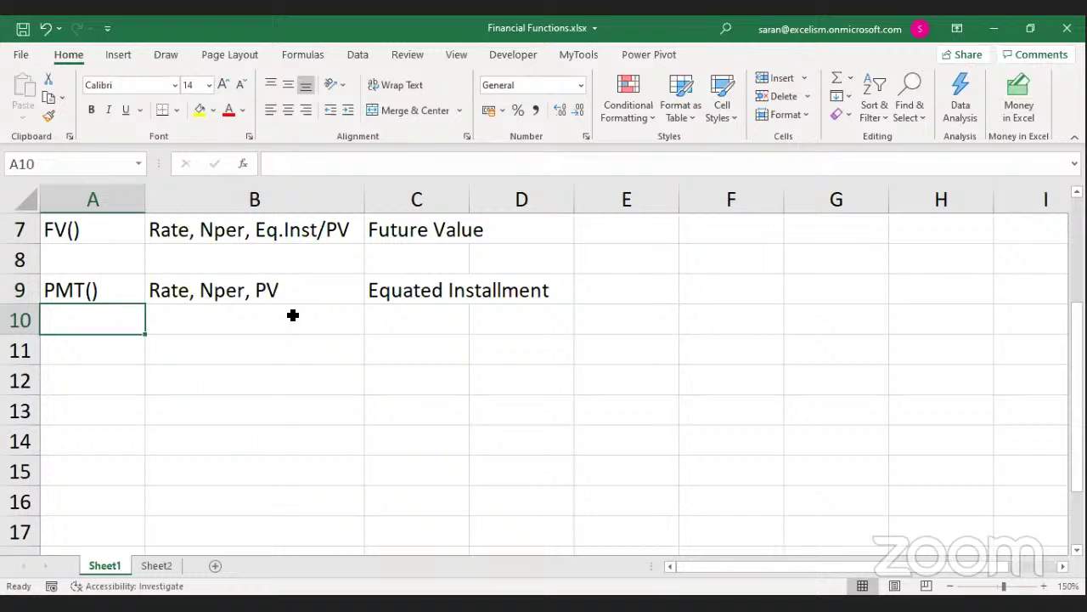
type("Rate")
key("BackSpace")
key("BackSpace")
key("BackSpace")
type("ATE()")
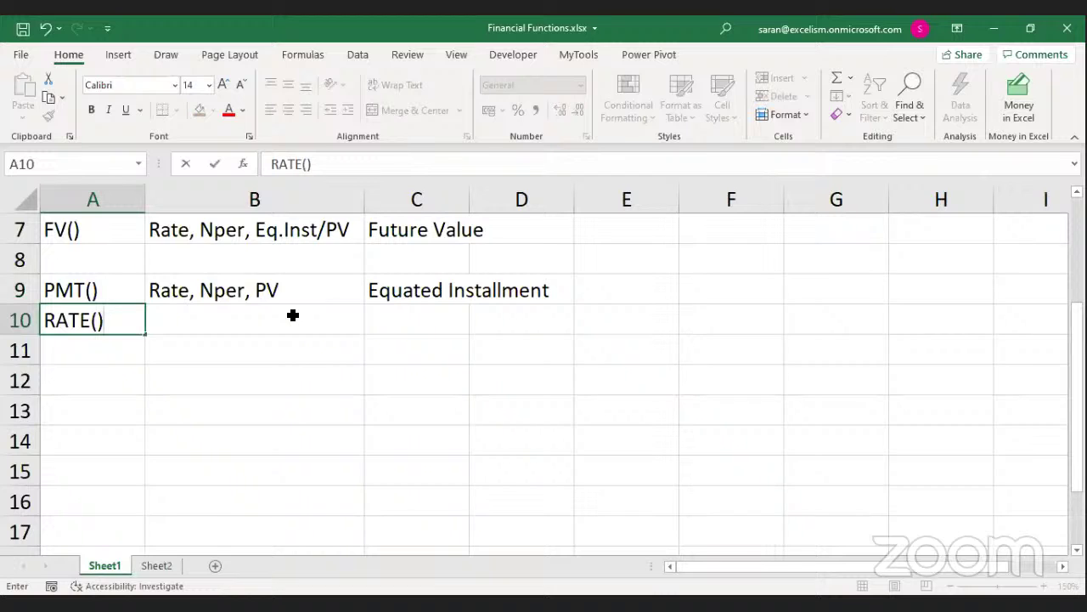
key("Return")
key("Up")
Enter the RATE() arguments Nper, PV, PMT in B10
left_click(292, 315)
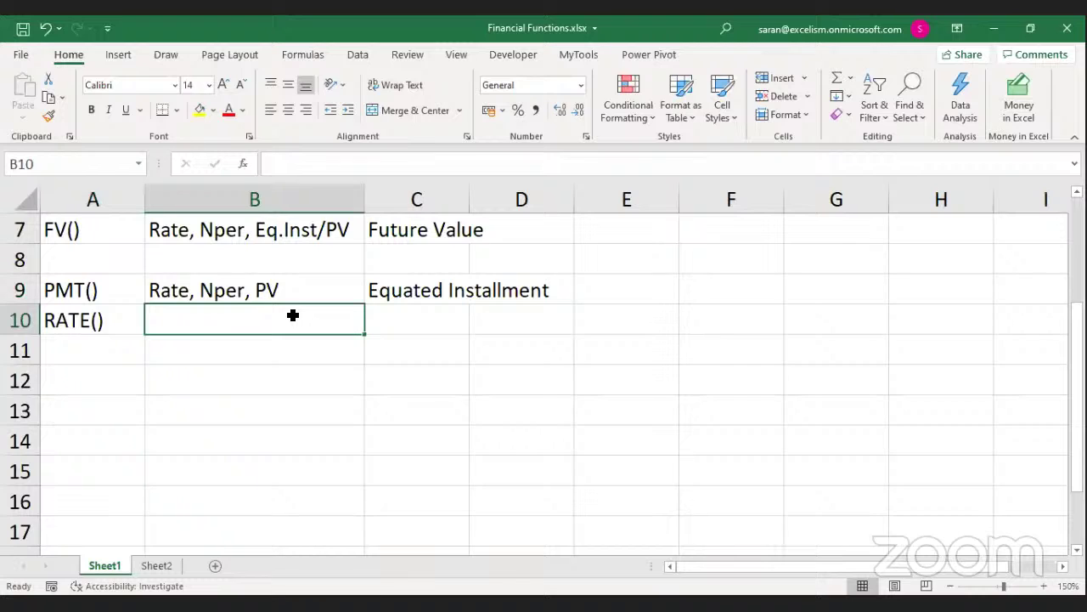
type("nPER")
key("Caps_Lock")
type(", ")
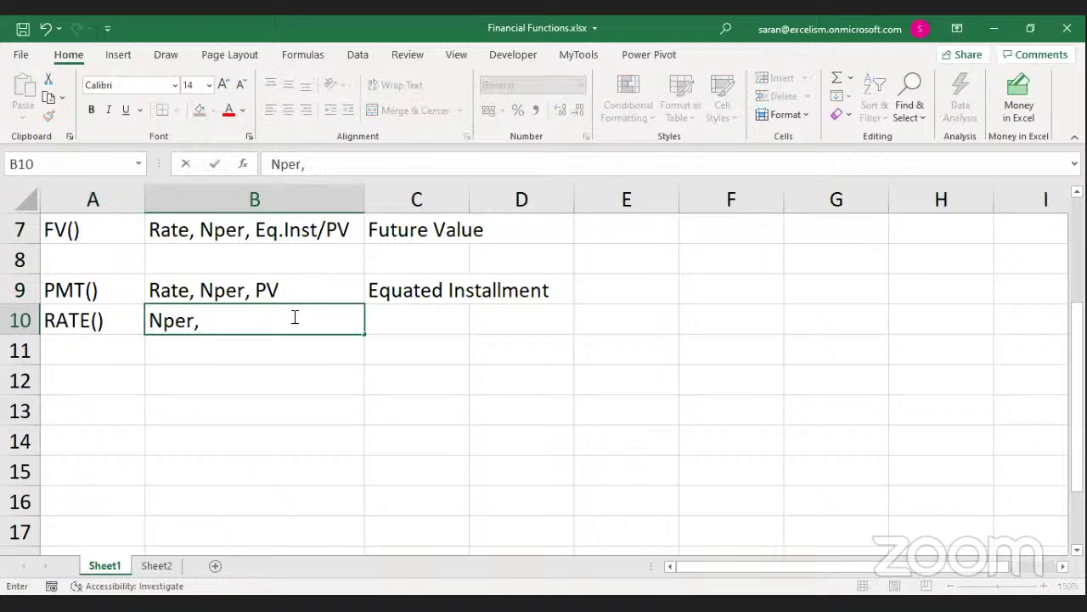
type("PV,")
type("PMT")
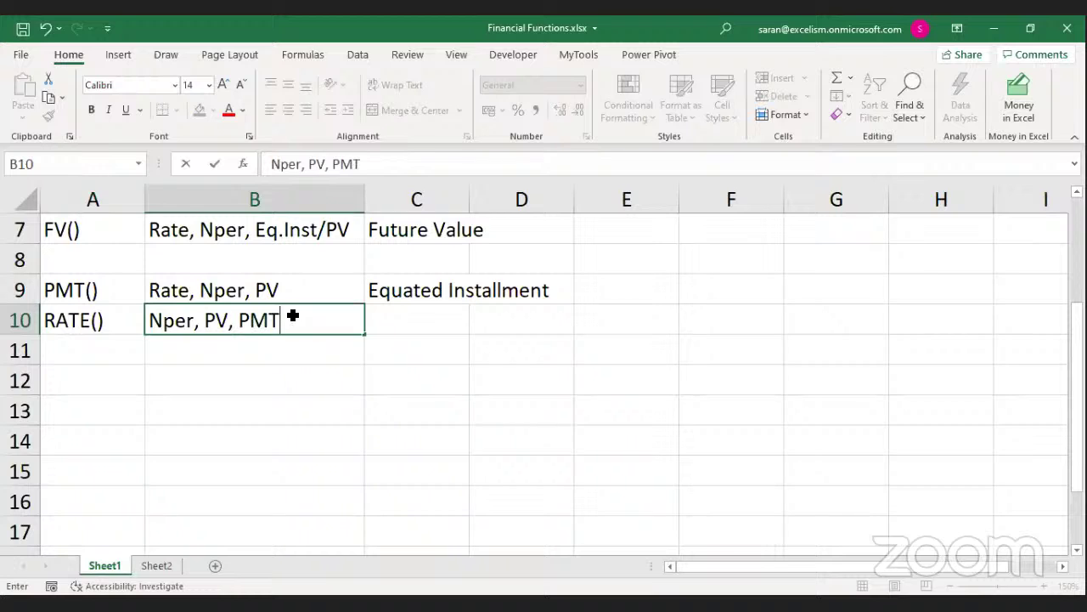
key("Return")
Enter Rate of Interest in C10 as the description of RATE()
key("Up")
key("Right")
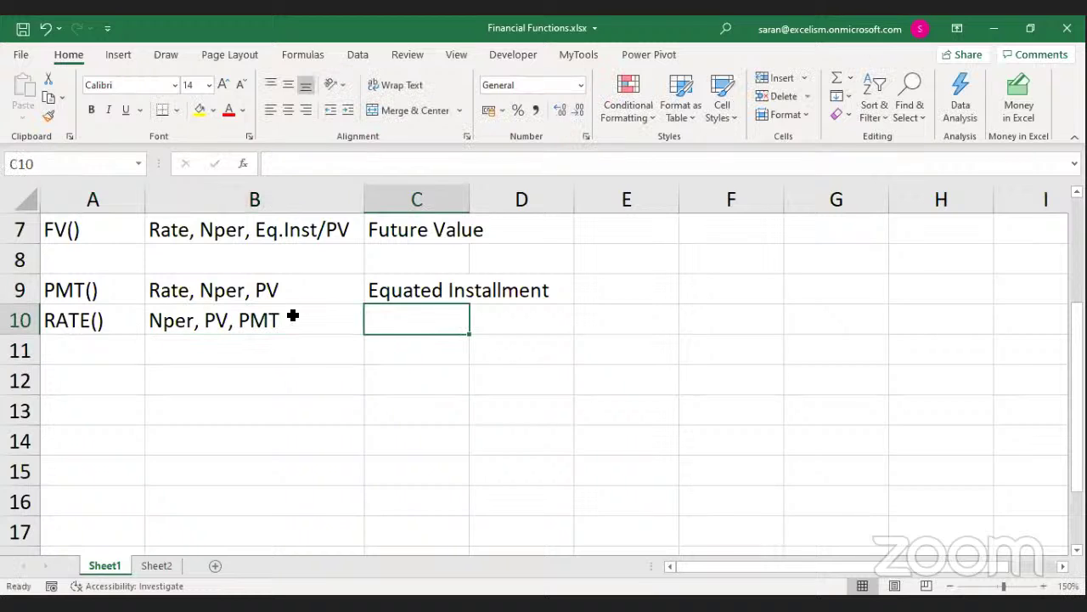
type("Rate of Interest")
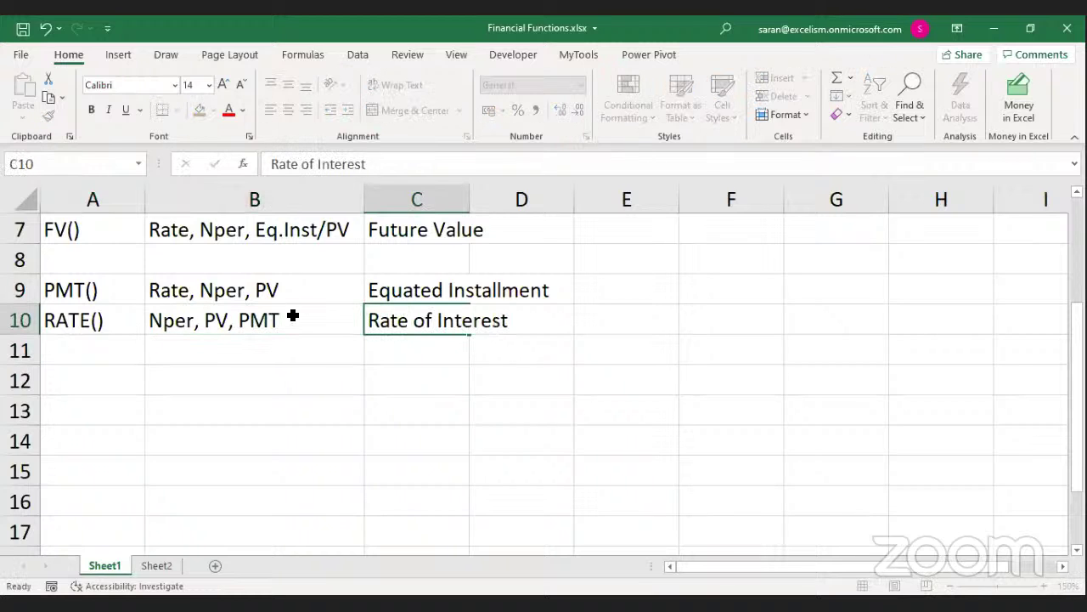
key("Return")
Add NPER() in A11 beneath RATE() in the function list
key("Left")
key("Left")
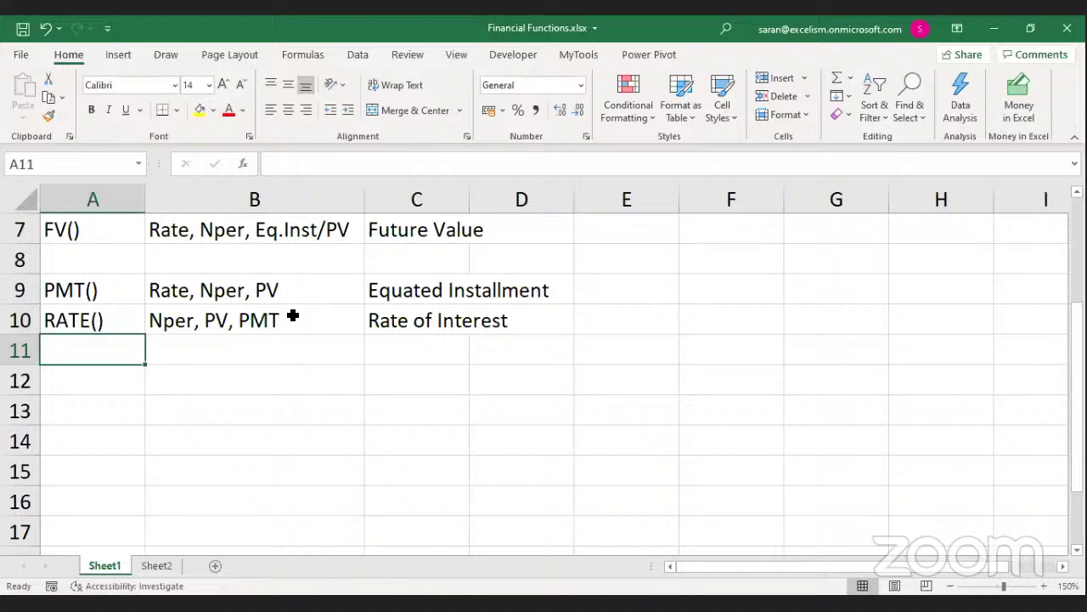
type("NPER()")
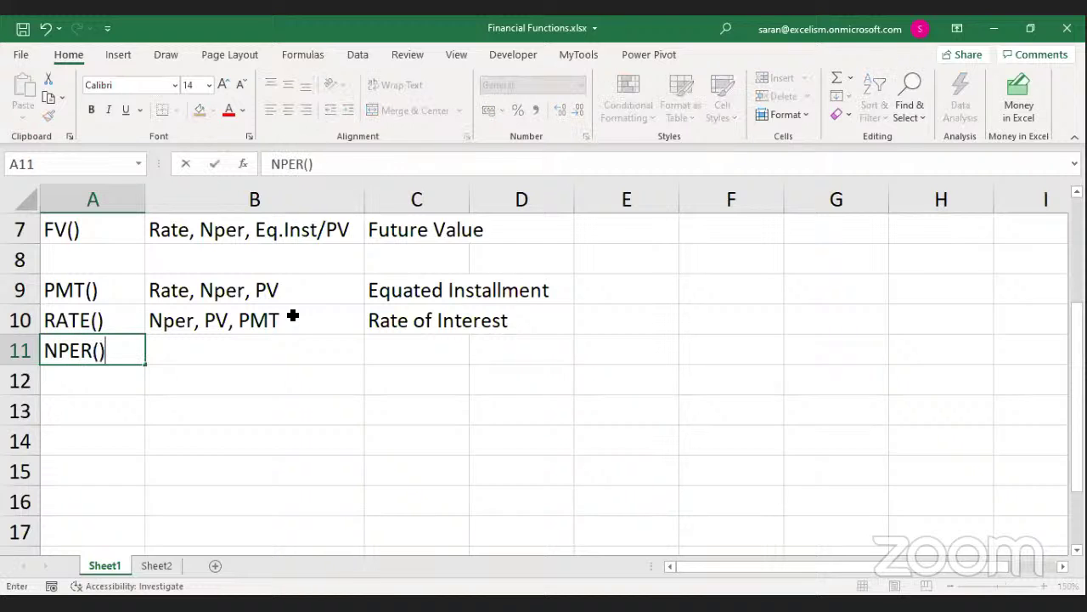
key("Tab")
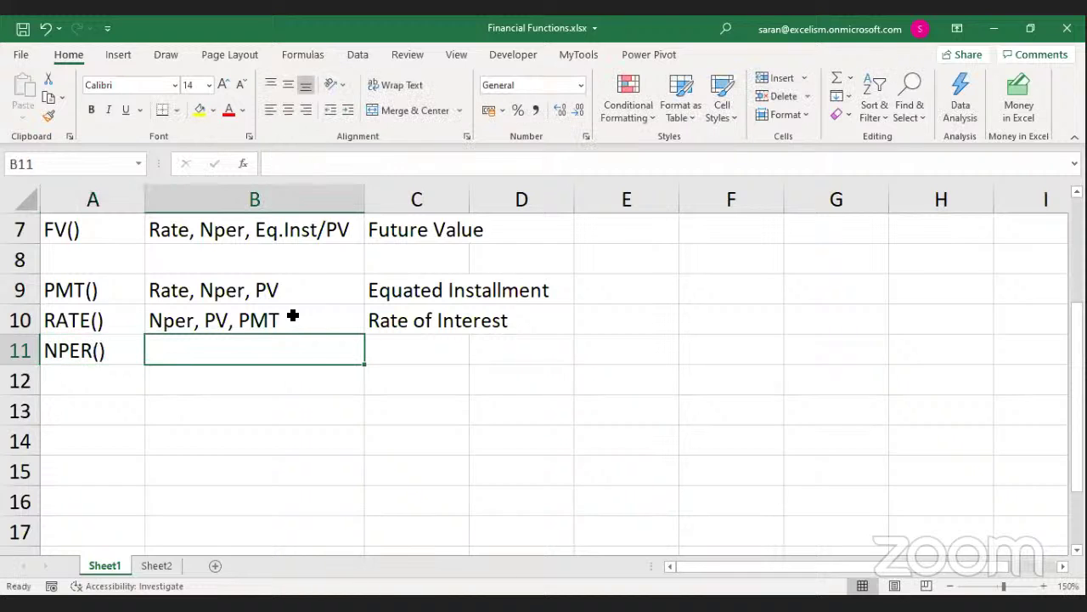
Copy the PMT() arguments from B9 into B11 beside NPER()
key("Up")
key("Up")
key("ctrl+c")
key("Down")
key("Down")
key("Return")
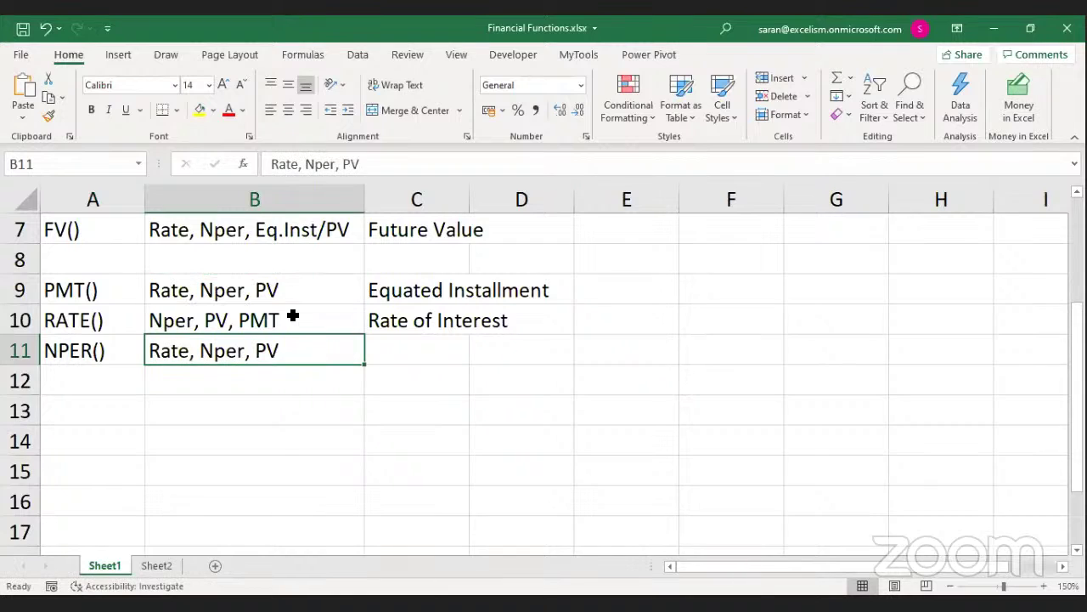
Replace Nper with PMT in B11 so the NPER() arguments read Rate, PMT, PV
key("F2")
key("Left")
key("Left")
key("Left")
key("Left")
key("Right")
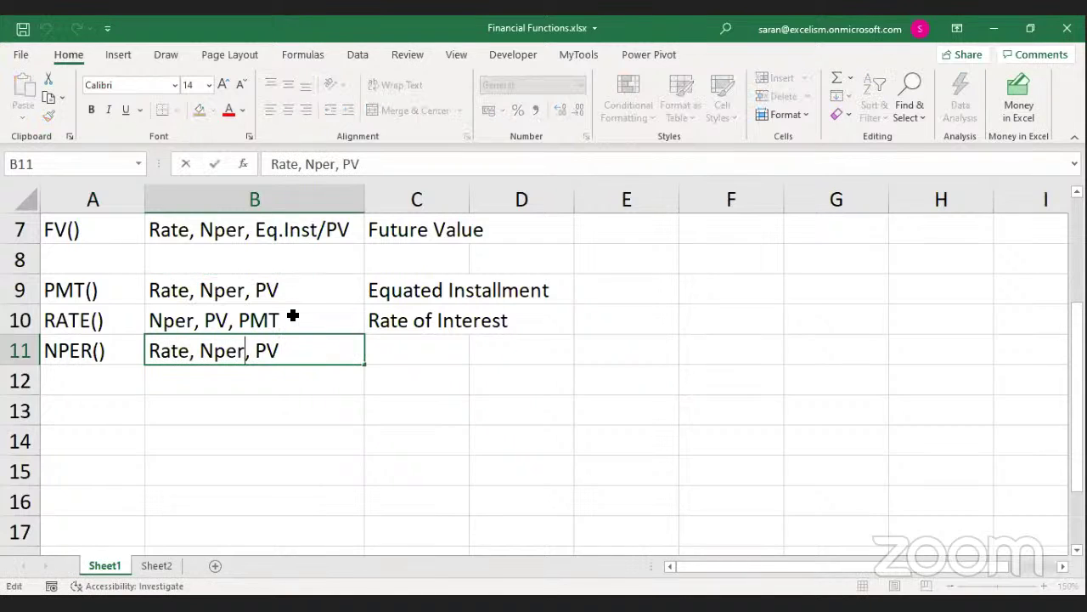
key("ctrl+shift+Left")
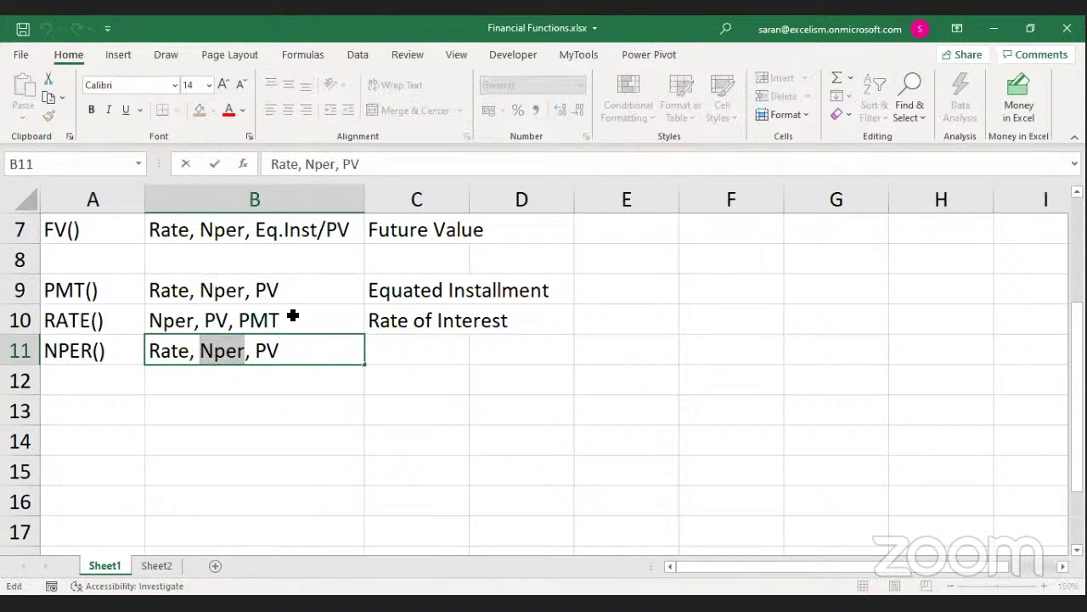
type("PMT")
key("Return")
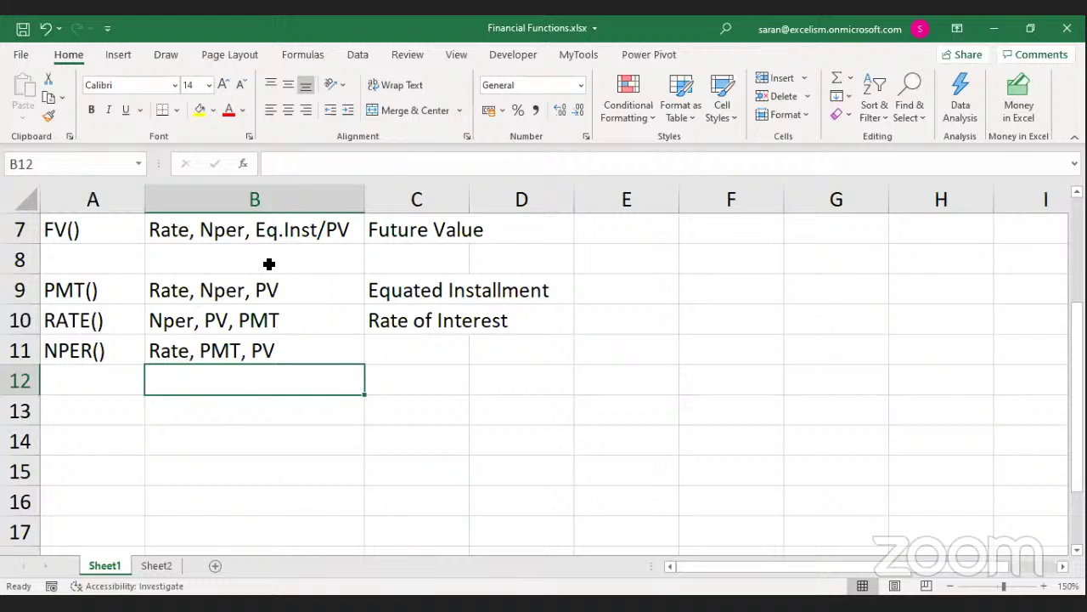
Enter Number of Periods in C11 as the description of NPER()
key("Up")
key("Right")
type("Nu")
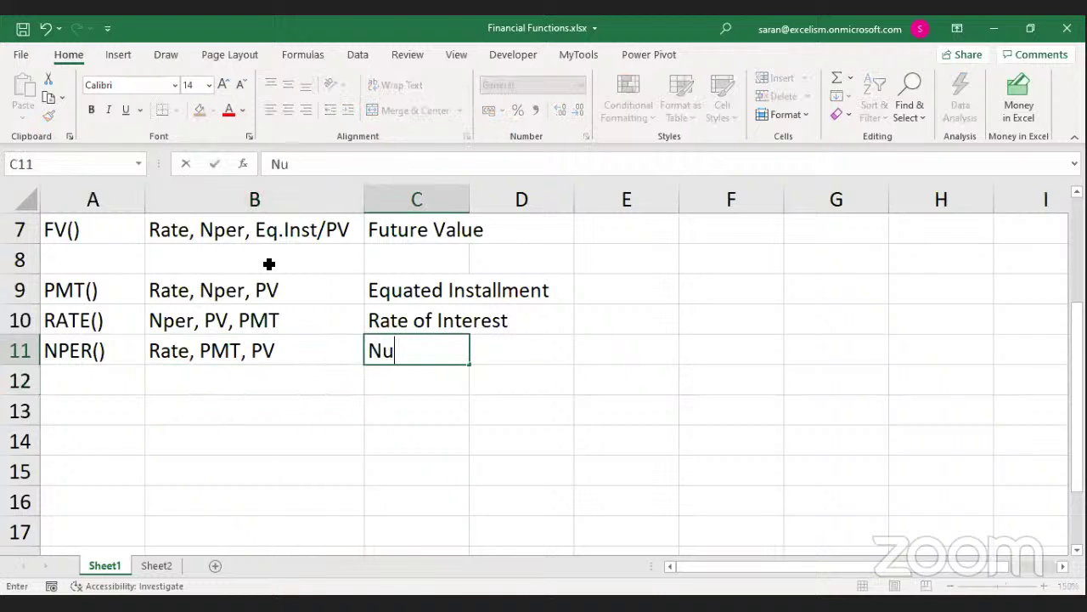
type("mber of Periods")
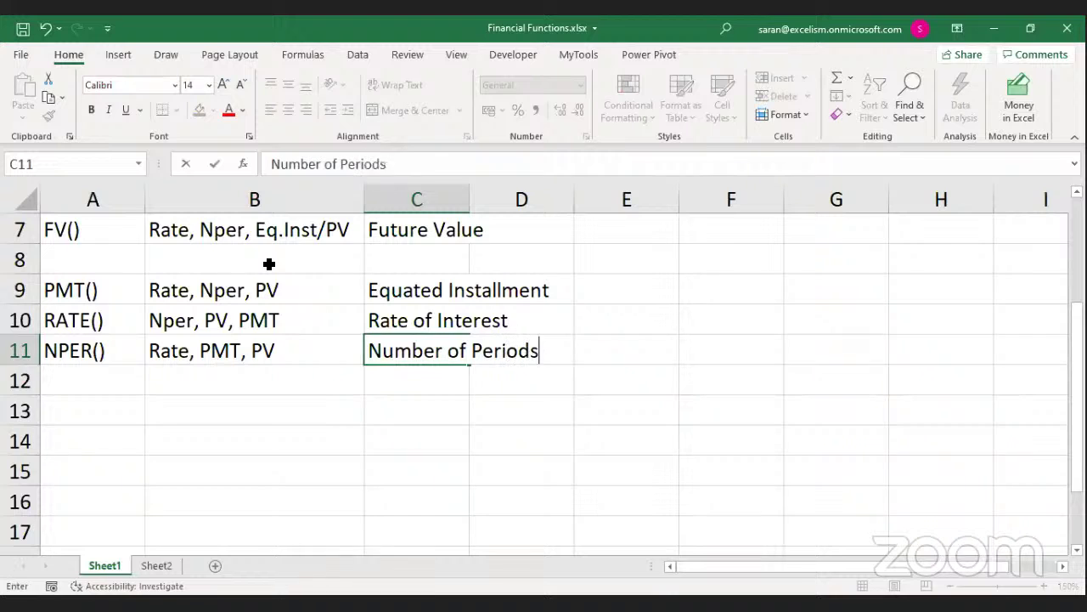
key("Return")
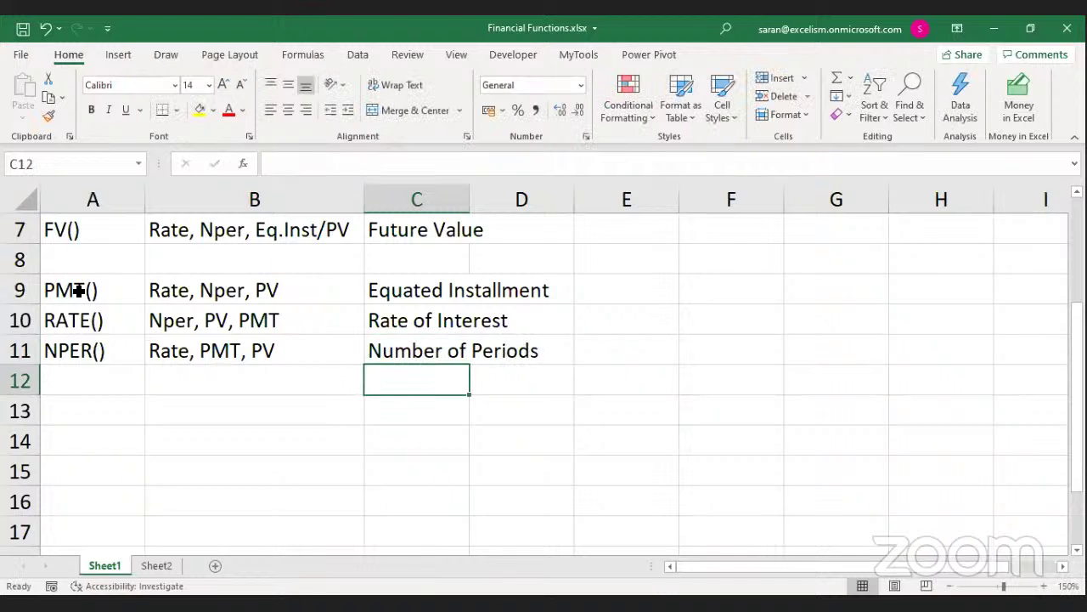
left_click_drag(79, 290, 585, 315)
left_click(585, 315)
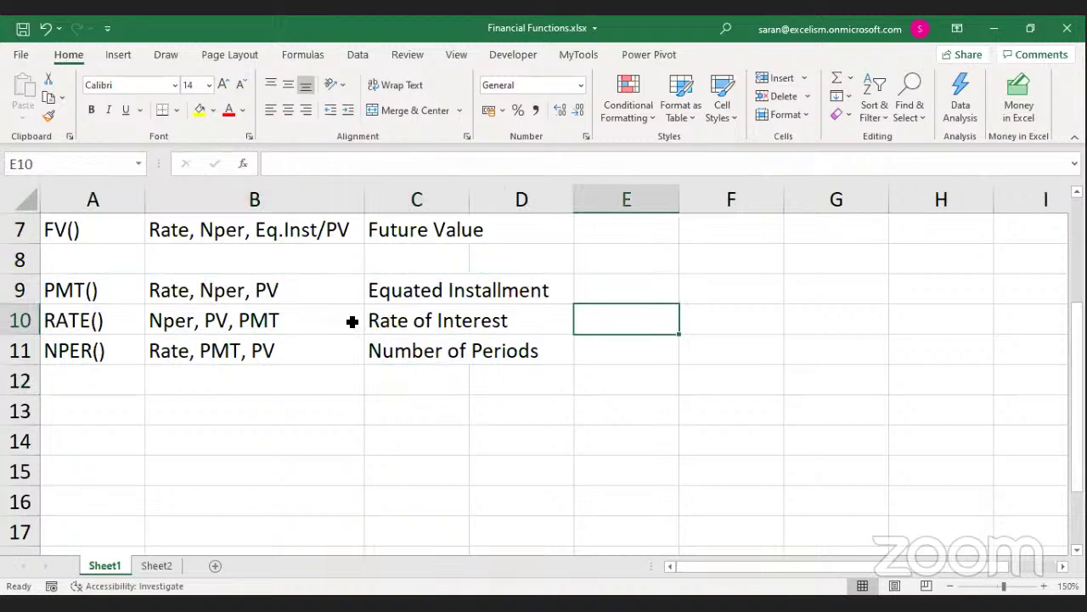
left_click_drag(76, 350, 407, 357)
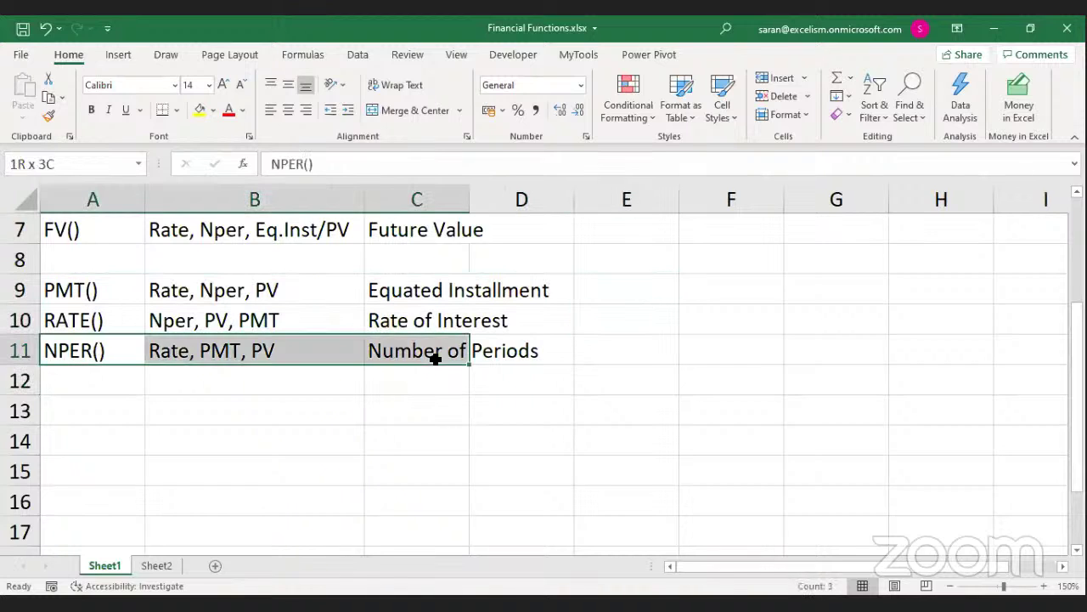
left_click(127, 221)
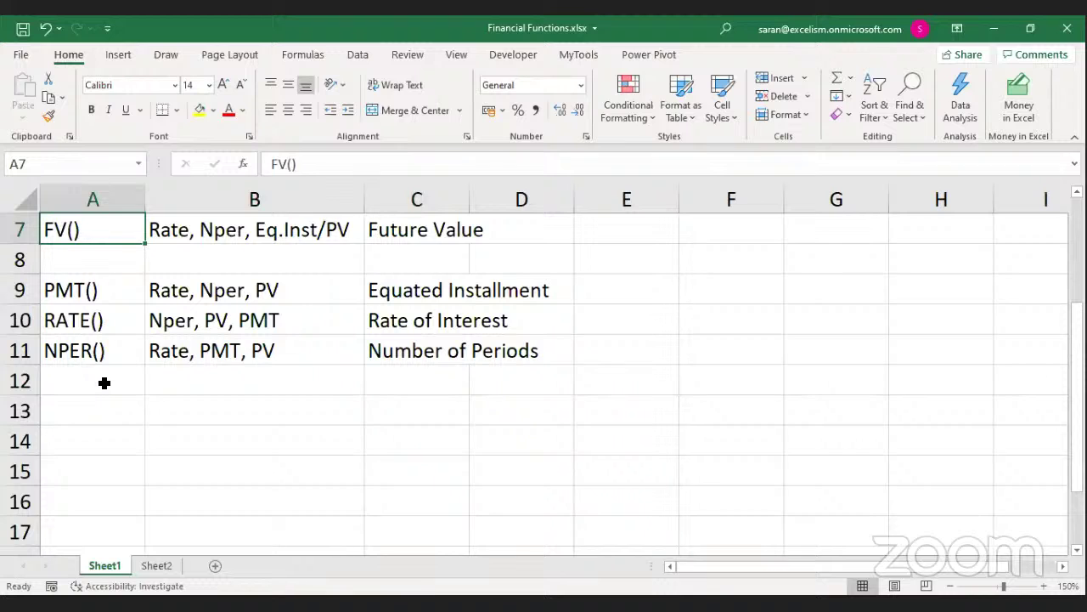
Add PV() in A12 beneath NPER() in the function list
left_click(104, 382)
type("PV()")
key("Tab")
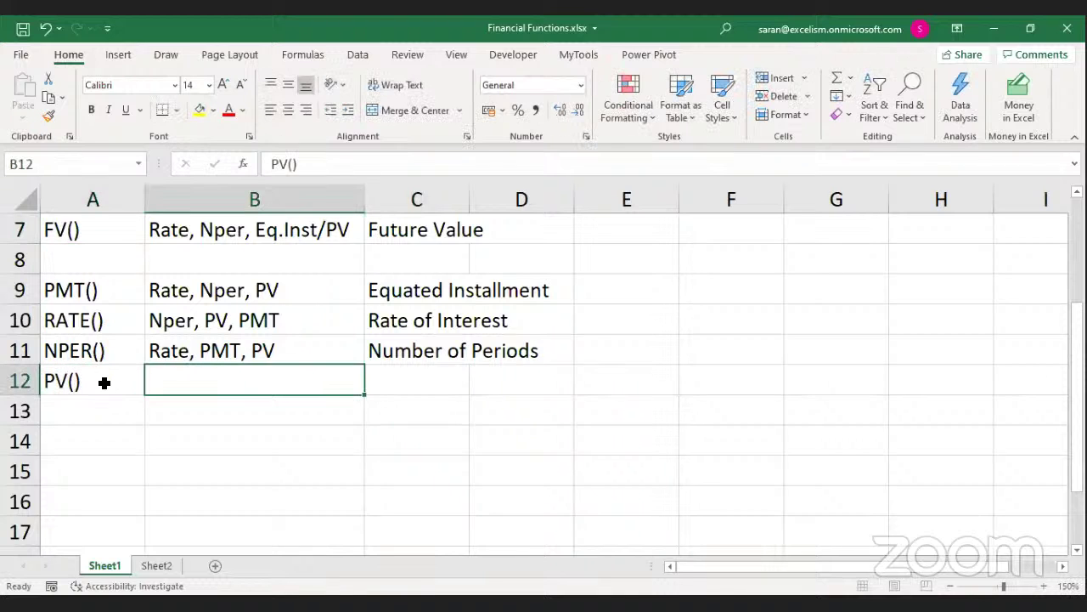
Copy the PMT() arguments from B9 into B12 beside PV()
key("Up")
key("Up")
key("Up")
key("ctrl+c")
key("Down")
key("Down")
key("Down")
key("Return")
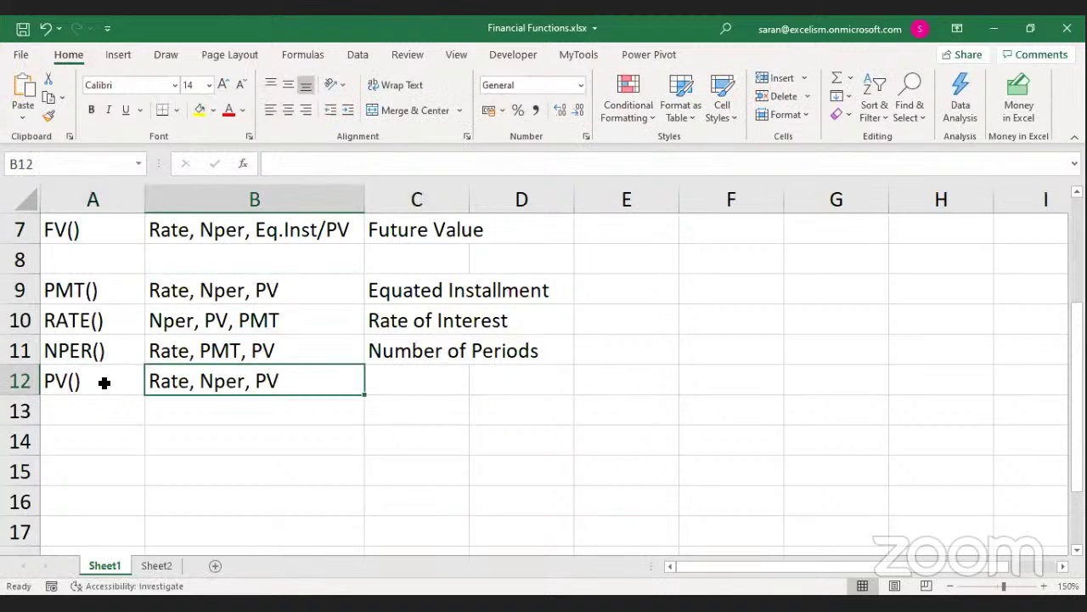
Replace PV with PMT in B12 so the PV() arguments read Rate, Nper, PMT
key("F2")
key("shift+Left")
key("shift+Left")
type("PMT")
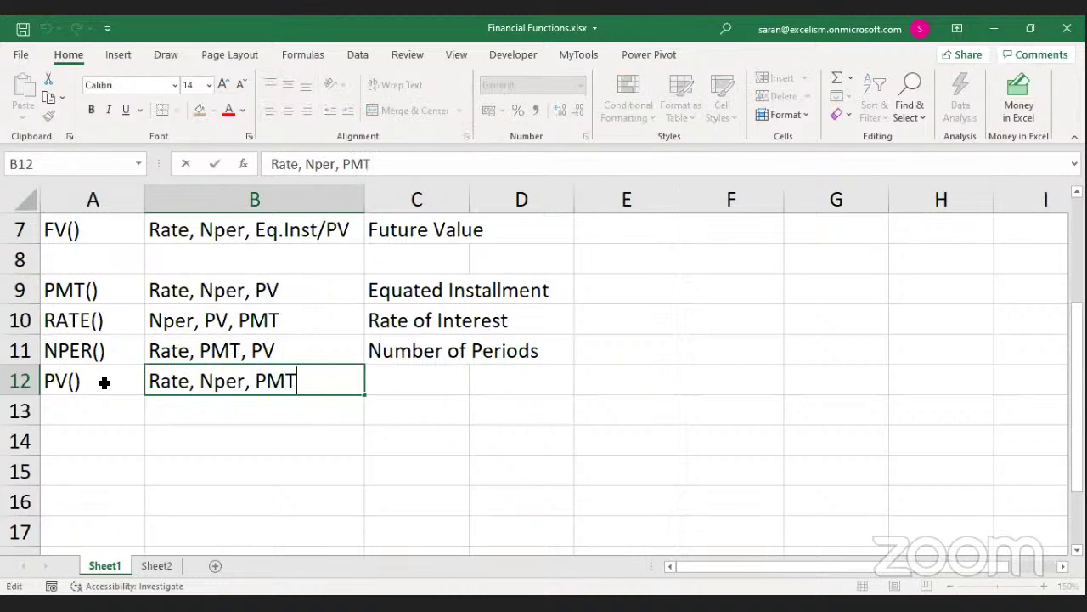
key("Return")
key("Up")
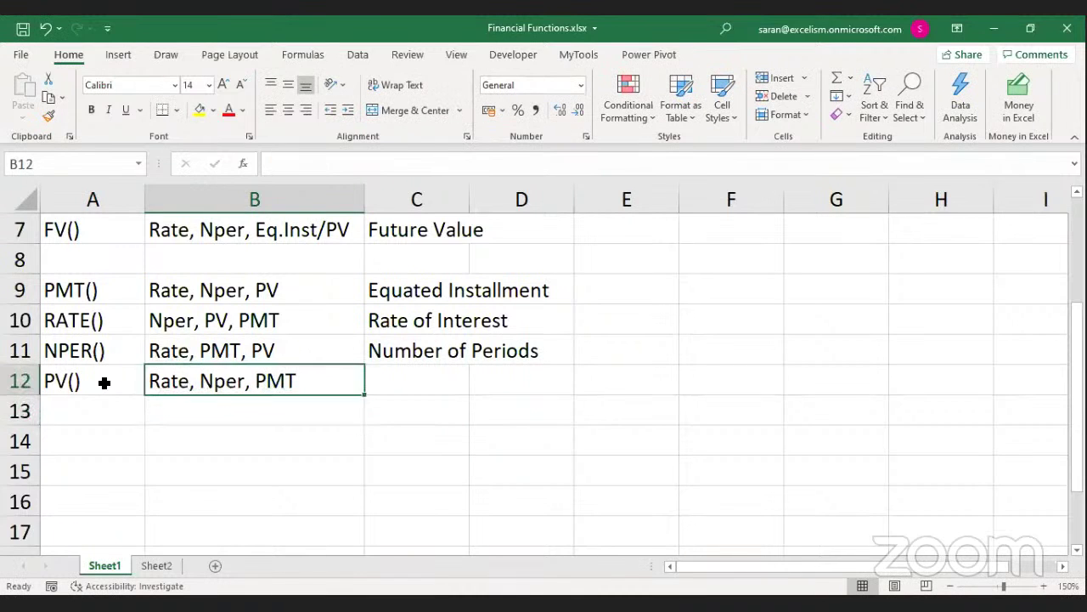
Enter Present Value in C12 as the description of PV()
key("Right")
type("Prese")
type("a")
key("BackSpace")
type("Value")
key("Return")
Review the entries of the function list in column A, including the newly added loan functions in rows 9 to 12
key("Up")
key("Left")
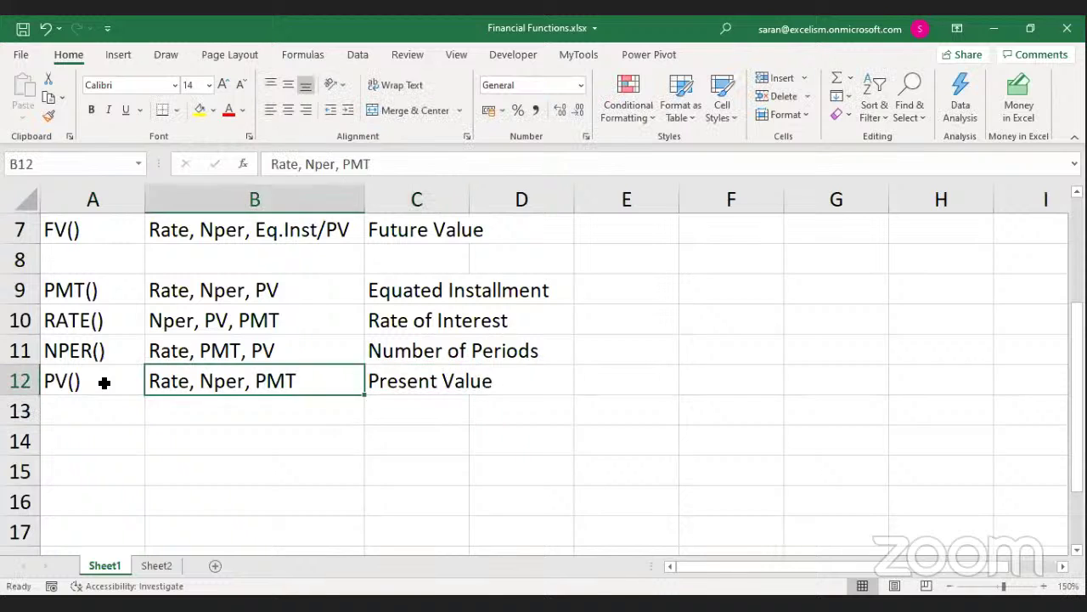
key("Left")
key("Up")
key("Up")
key("Up")
key("Up")
key("Up")
key("Up")
key("Up")
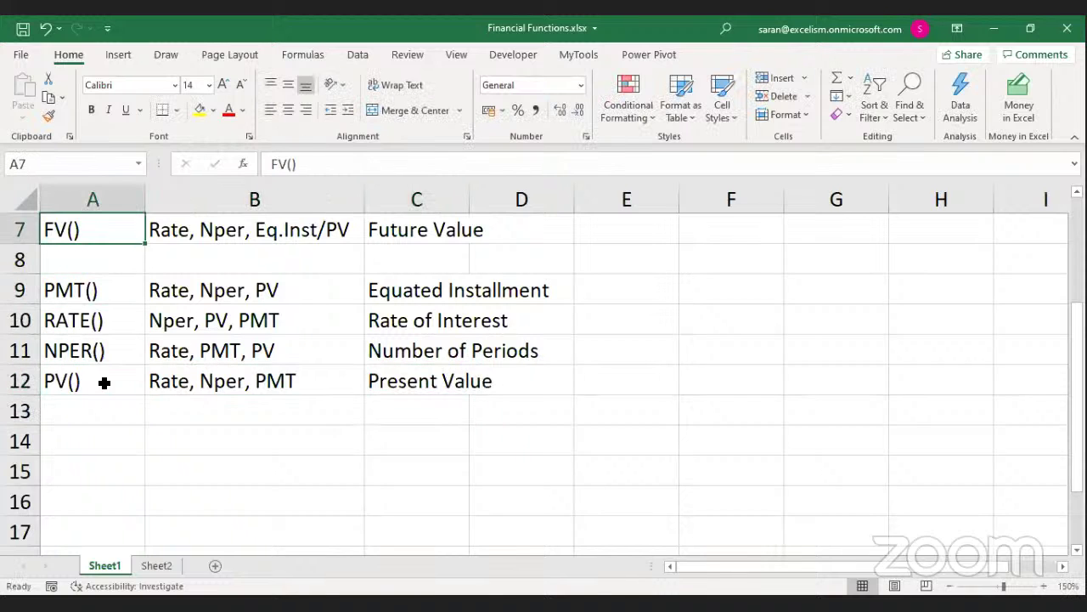
key("Down")
key("Down")
key("Down")
key("Down")
key("Down")
key("Down")
key("Down")
key("Down")
key("Down")
key("Down")
key("Down")
key("Down")
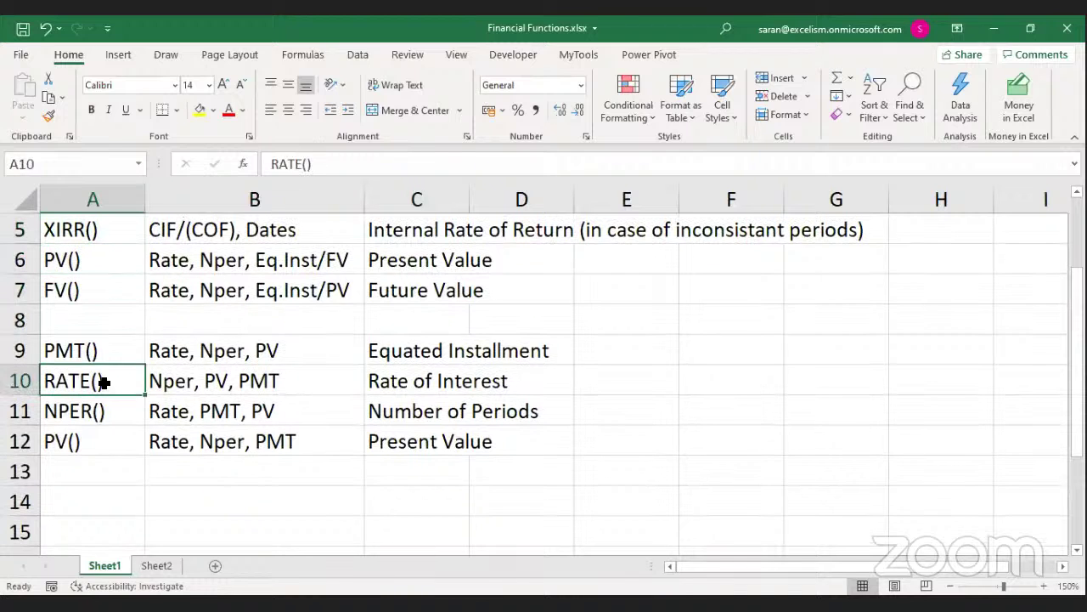
key("Up")
key("Up")
key("Up")
key("Up")
key("Up")
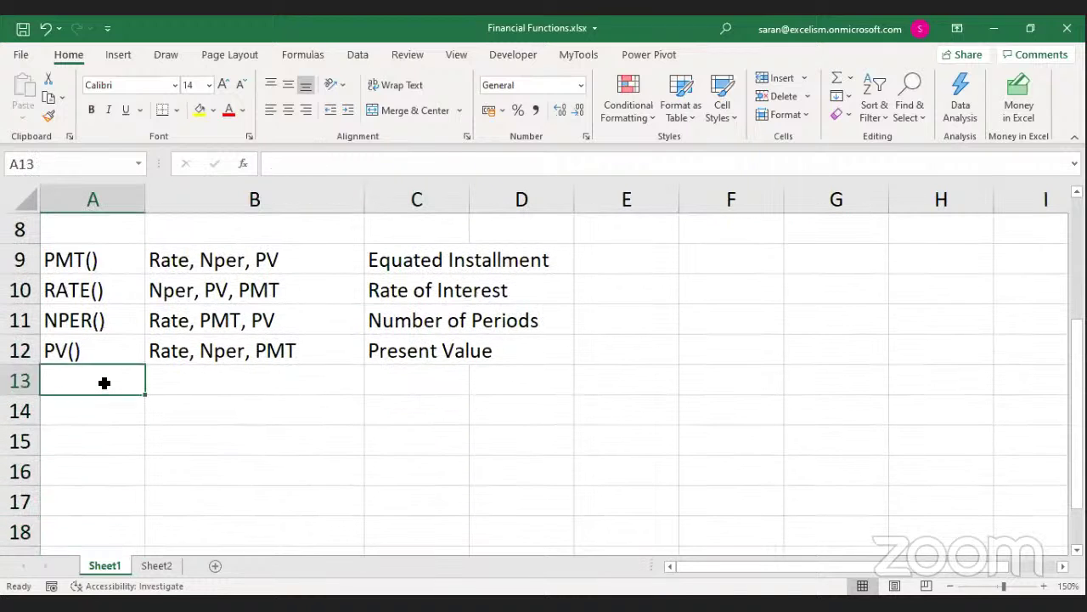
key("Down")
key("Down")
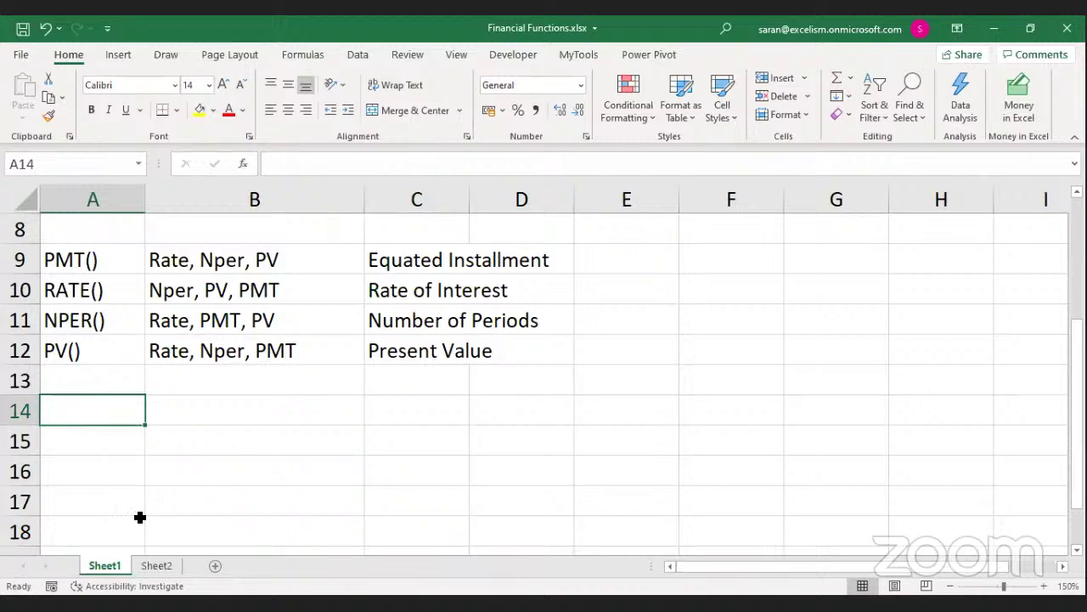
Add a new blank worksheet after Sheet2
left_click(170, 564)
left_click(217, 566)
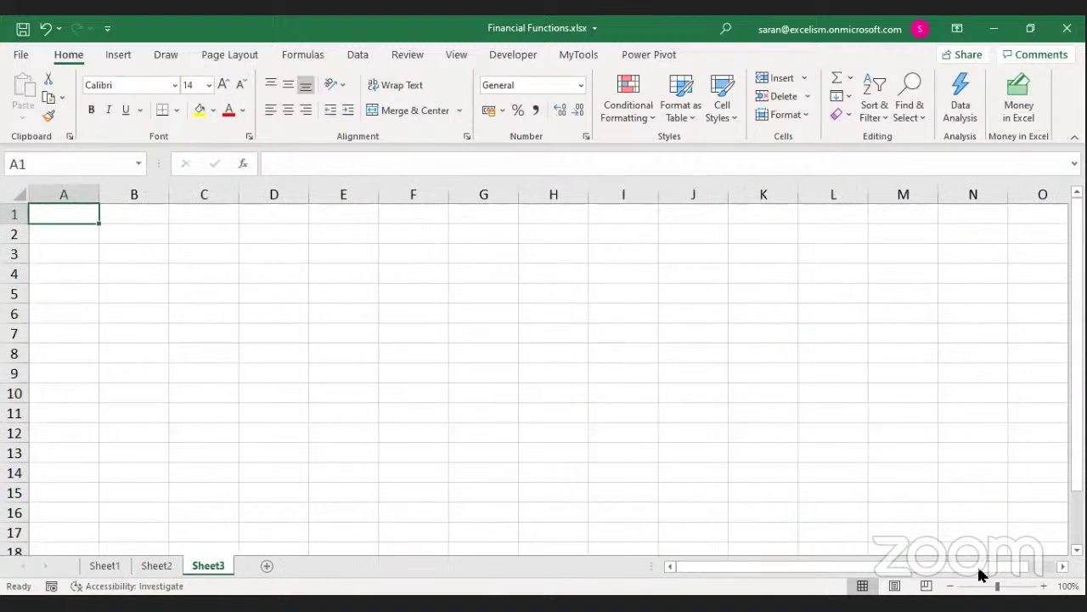
left_click(1044, 586)
left_click(1044, 586)
left_click(1045, 586)
left_click(1044, 587)
left_click(1044, 586)
left_click(1044, 586)
left_click(1044, 586)
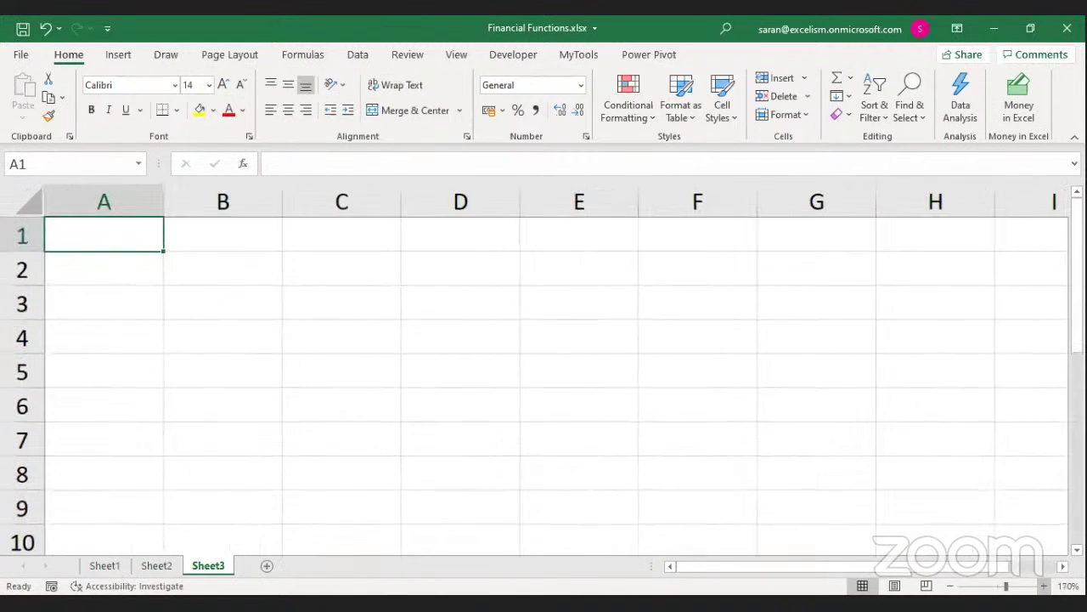
Enter the column headings Yrly, Qrtly and Monthly in B1:D1 of the new sheet
left_click(224, 236)
type("Yrly")
key("Tab")
type("H")
key("BackSpace")
type("Qrtly")
key("Tab")
type("Monthly")
key("Return")
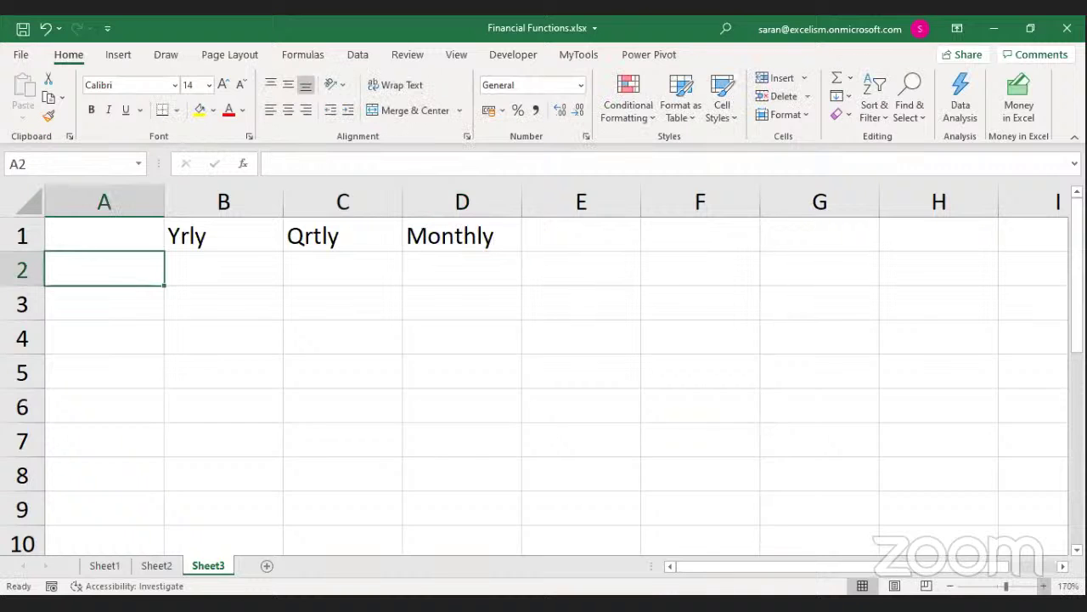
Label A2 Loan, enter 500000 in B2 and fill the amount across to D2
type("Loan")
key("Tab")
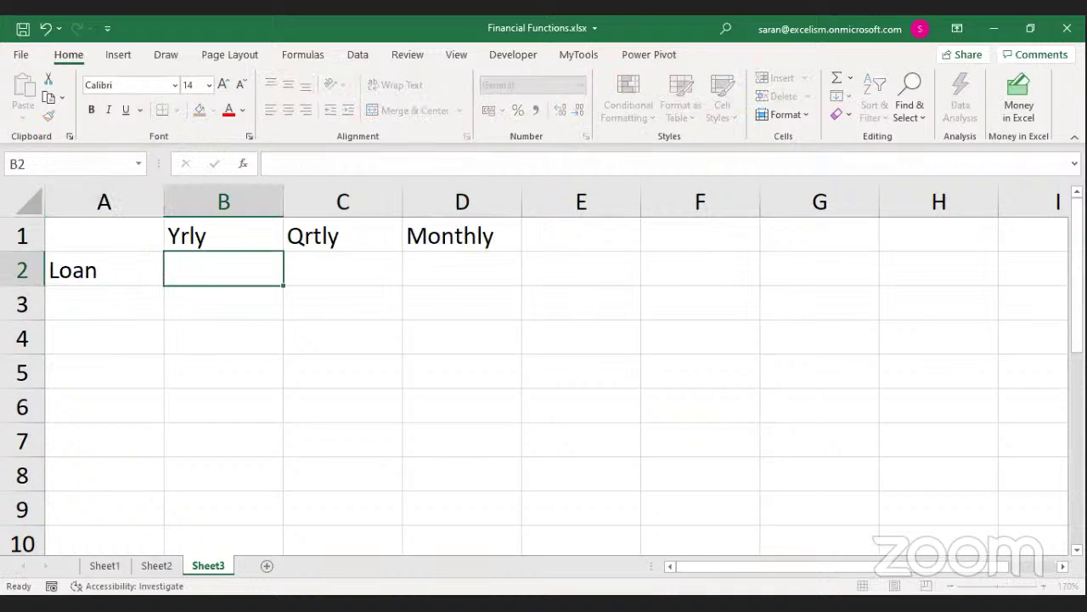
type("500000")
key("Tab")
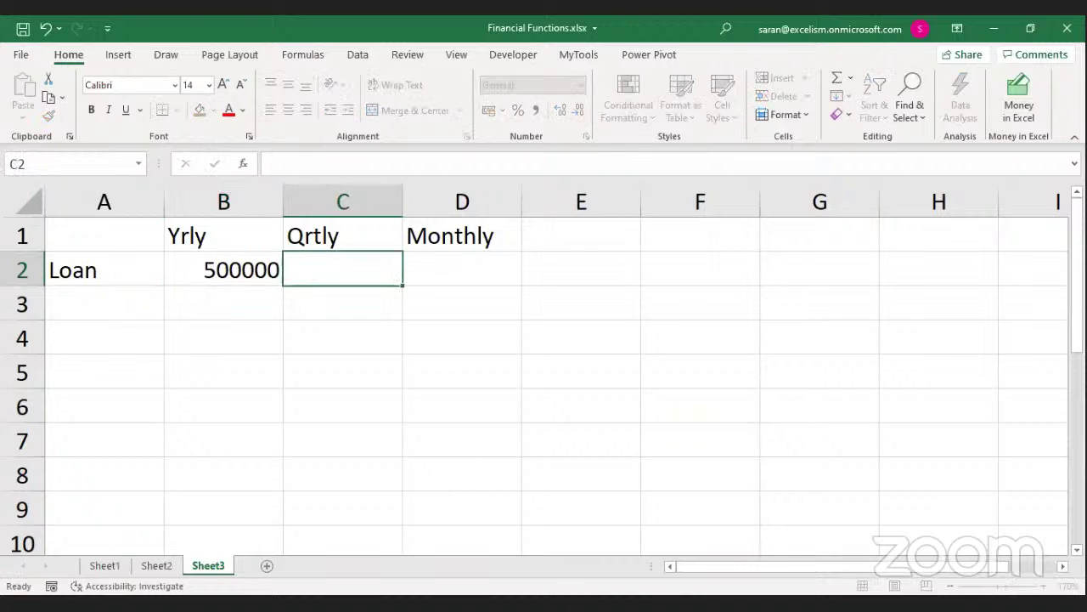
left_click(269, 272)
left_click_drag(282, 284, 520, 283)
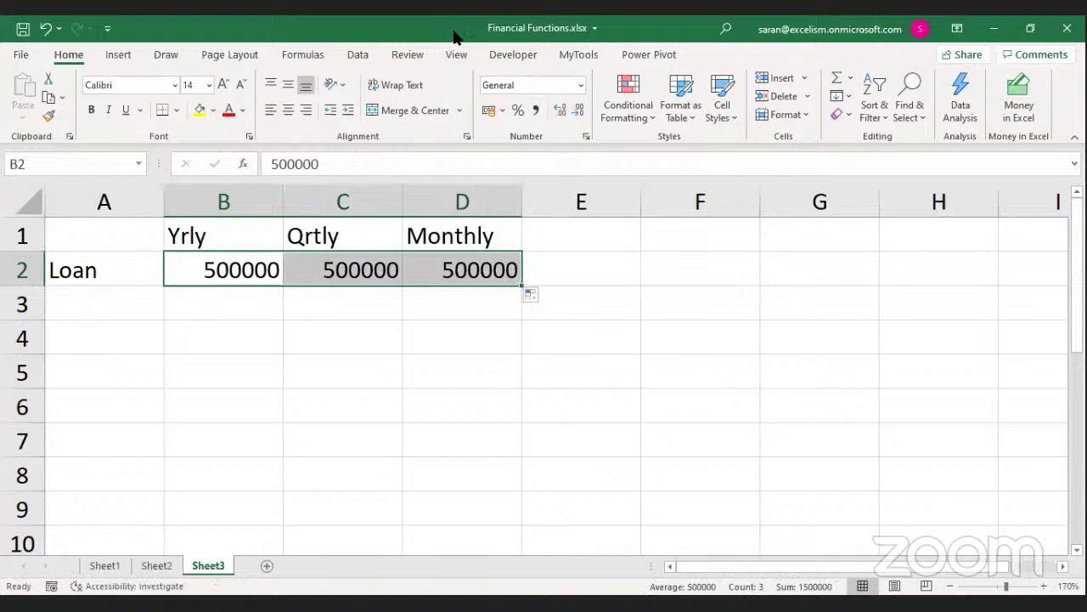
Format the loan amounts in B2:D2 with comma separators and no decimal places
left_click(537, 110)
left_click(576, 111)
left_click(576, 111)
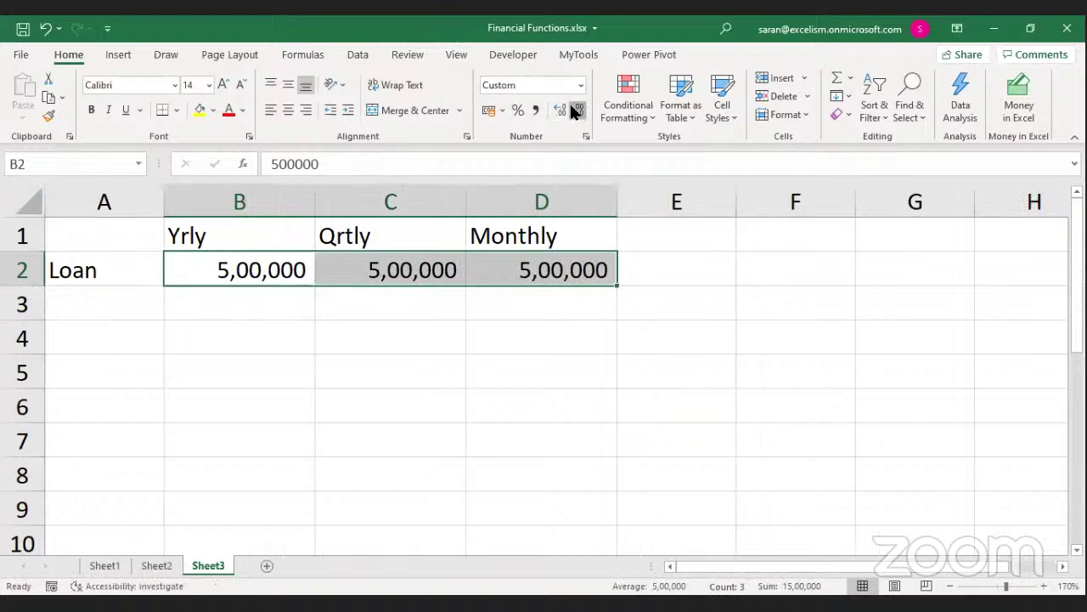
Label A3 Rate and enter 9.25% in B3 as the yearly column's interest rate
left_click(98, 304)
type("Rate")
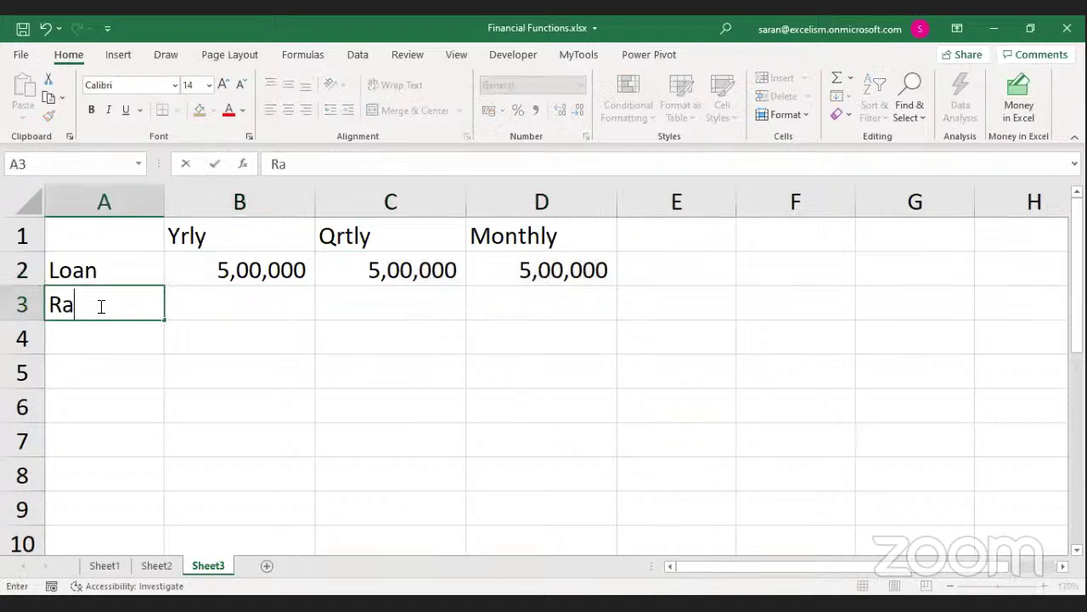
key("Tab")
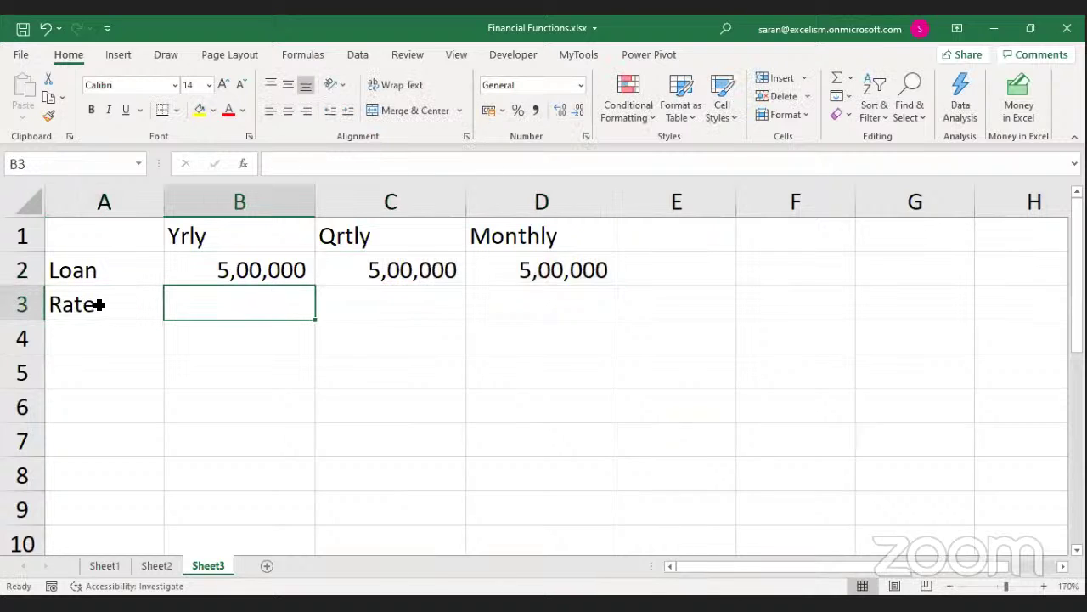
type("9.25%")
key("Return")
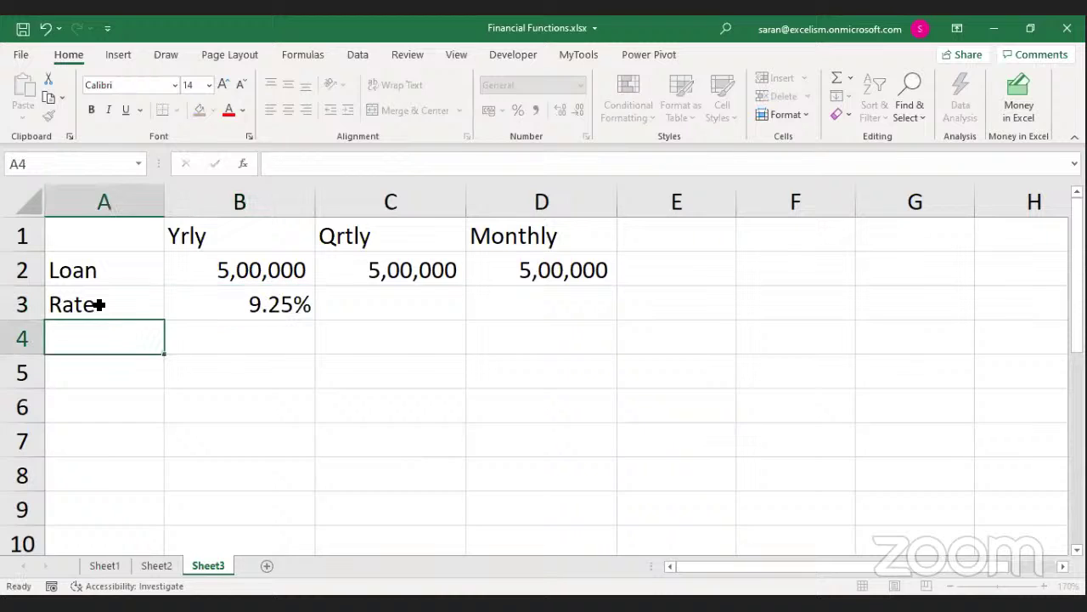
key("Up")
key("Right")
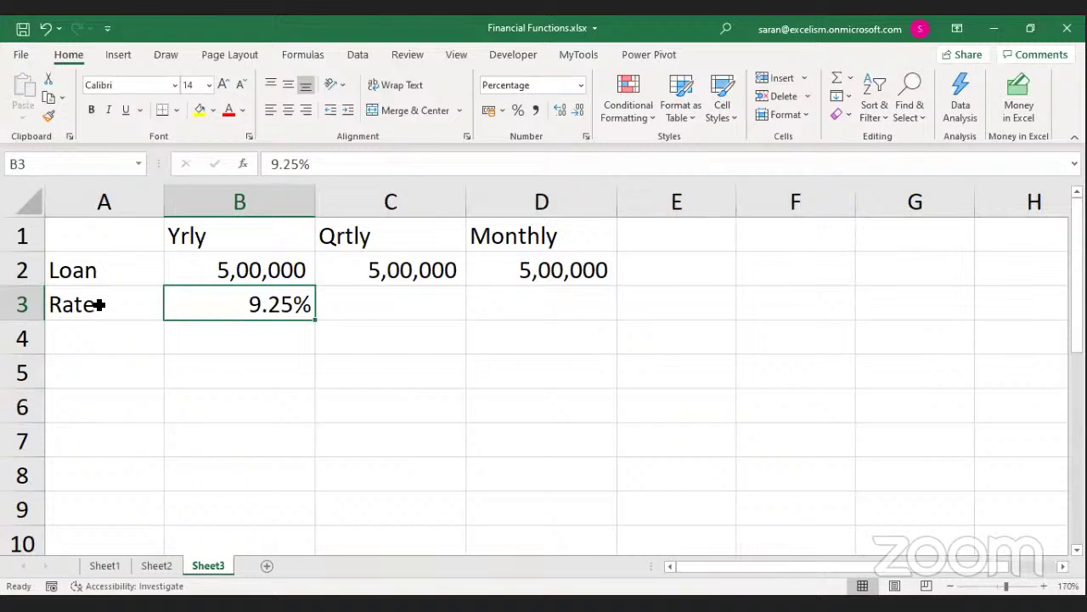
type("9.99")
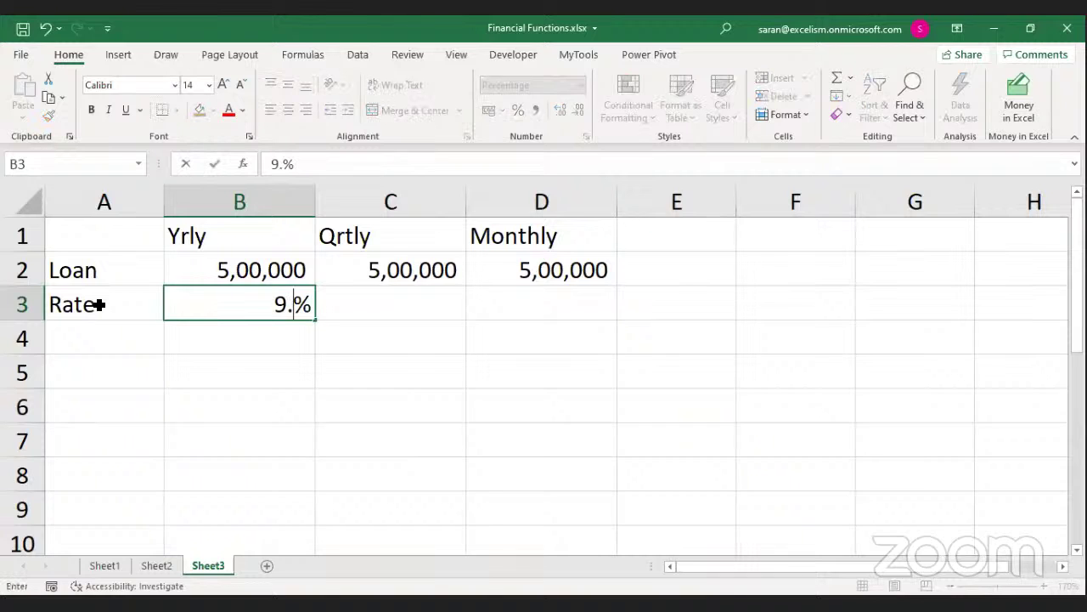
key("Escape")
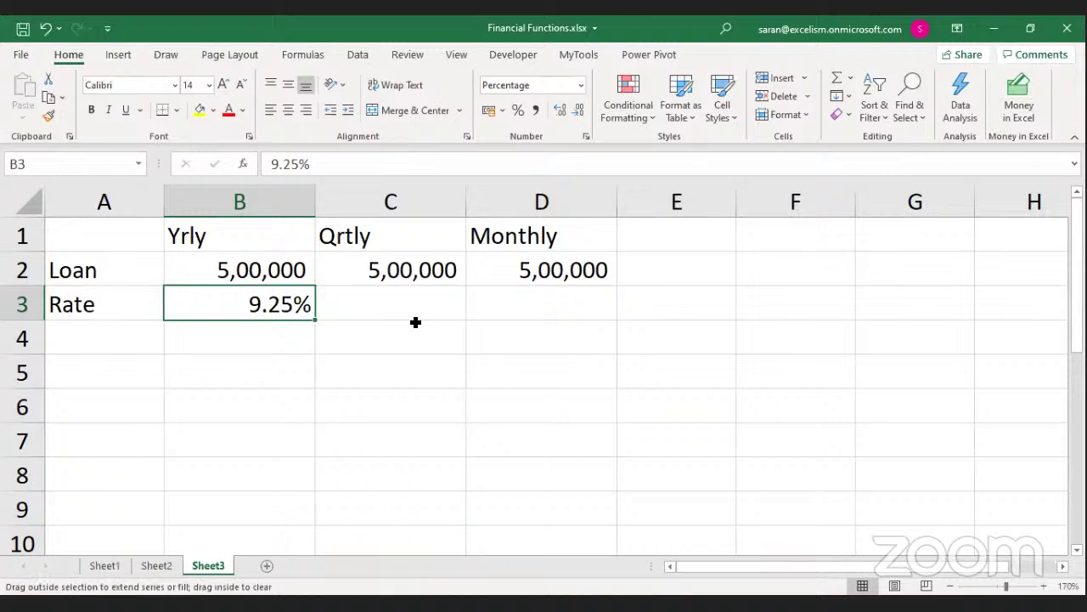
Fill the rate from B3 across to D3 for the quarterly and monthly columns
left_click_drag(315, 319, 607, 306)
Label A4 Nper and enter 7 in B4 as the yearly number of periods
left_click(100, 345)
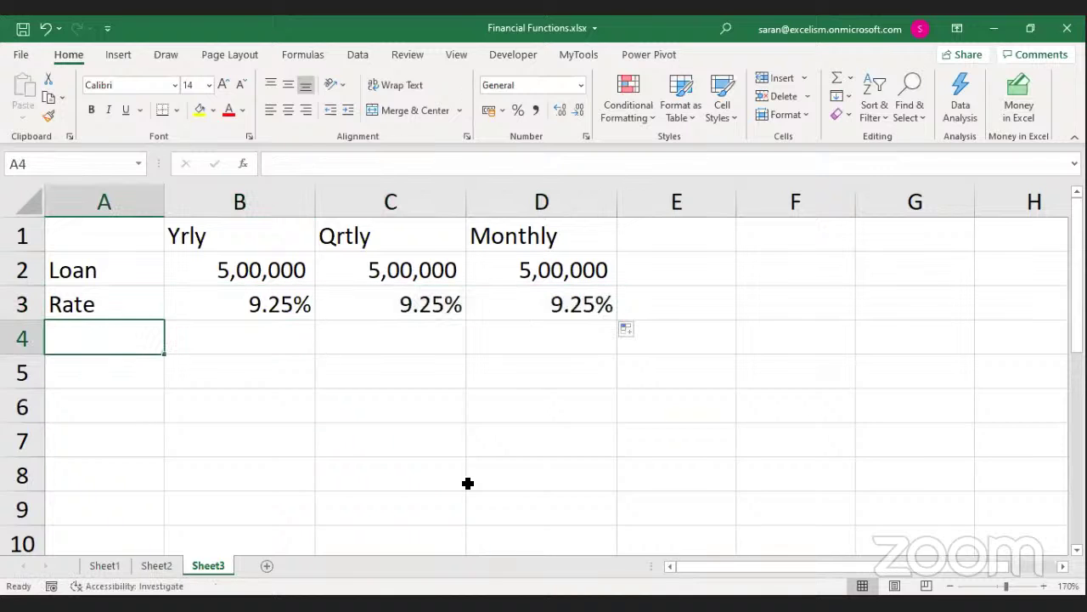
type("Nper")
key("Tab")
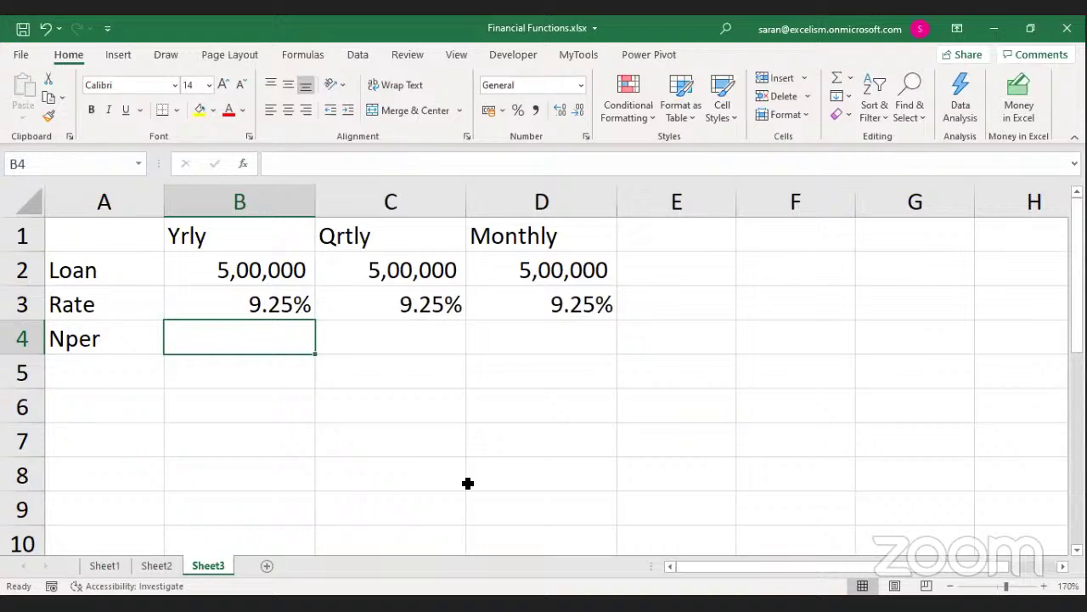
type("7")
key("Tab")
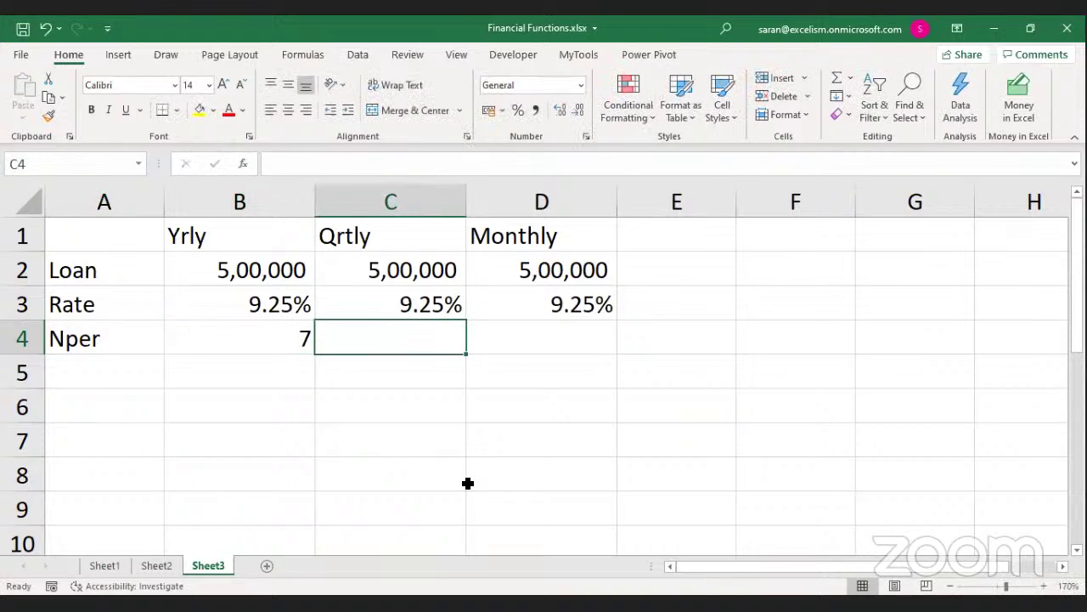
Calculate the quarterly number of periods in C4 as =B4*4 and the monthly one in D4 as =B4*12
type("=")
key("Left")
type("*4")
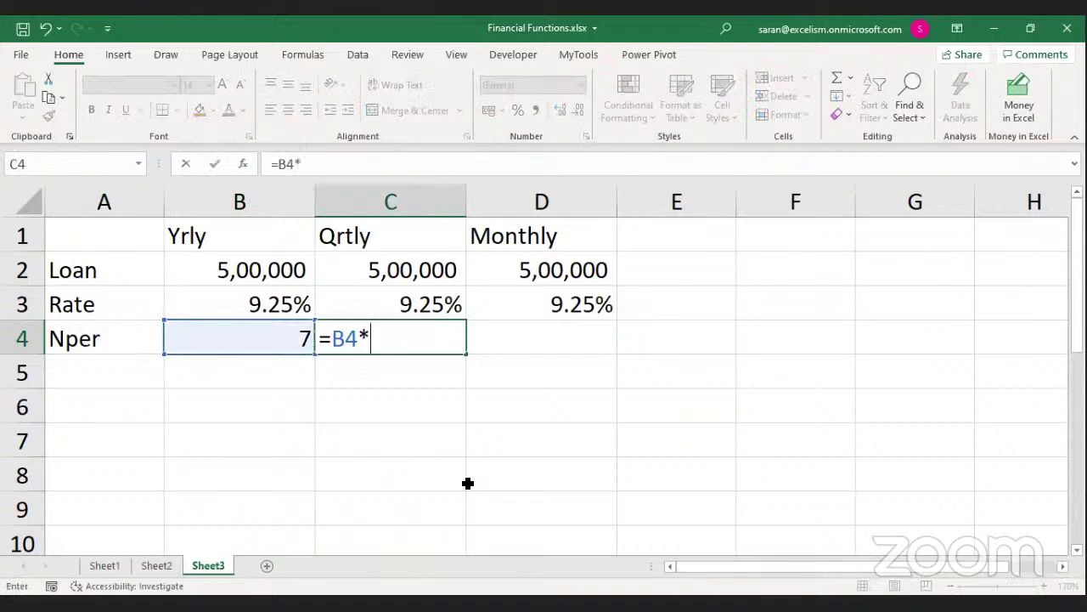
key("Tab")
type("=")
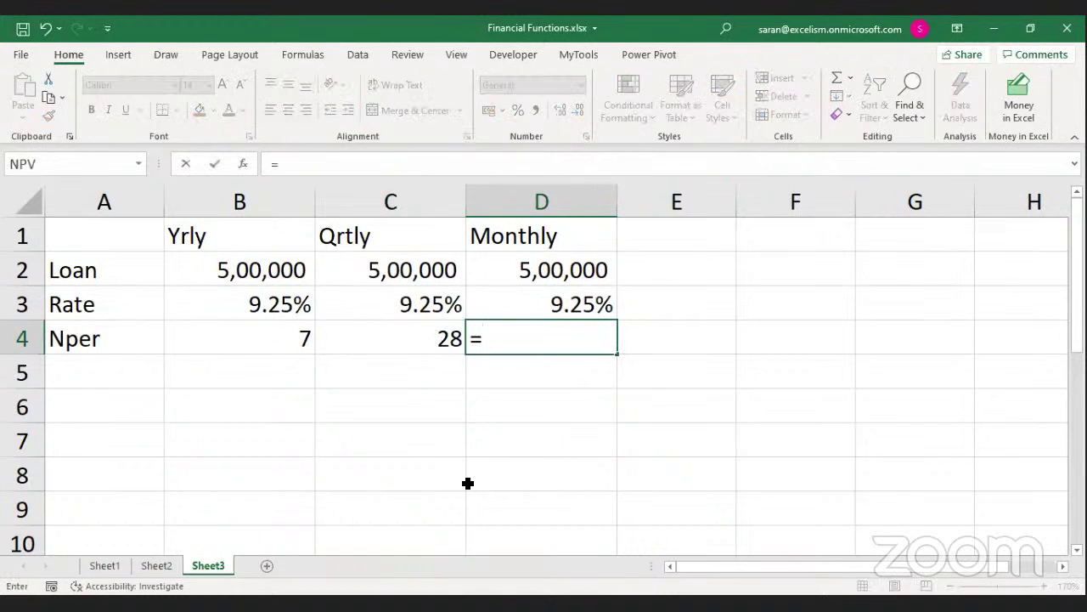
key("Left")
type("*")
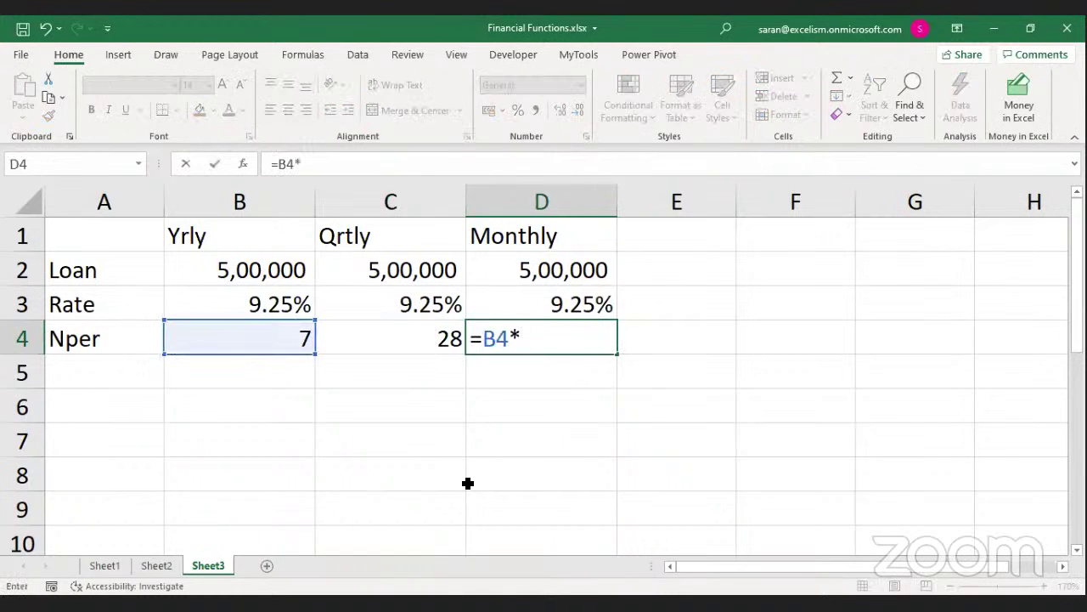
type("12")
key("Return")
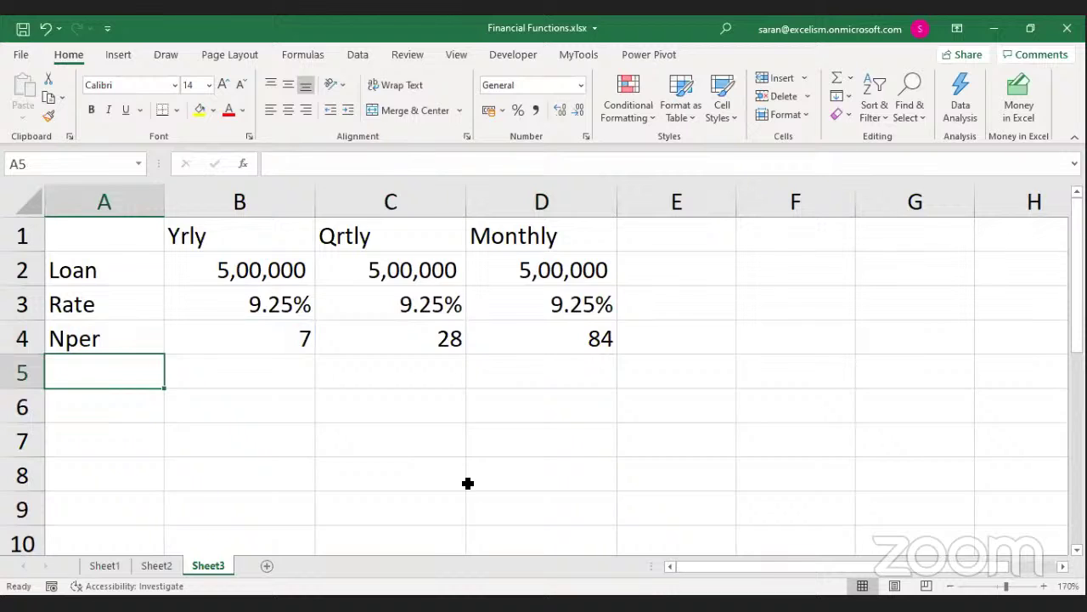
Make the column headings in B1:D1 bold and italic
key("Up")
key("Up")
key("Up")
key("Up")
key("Right")
key("shift+Right")
key("shift+Right")
key("ctrl+b")
key("ctrl+i")
Label A5 PMT
key("Down")
key("Down")
key("Down")
key("Down")
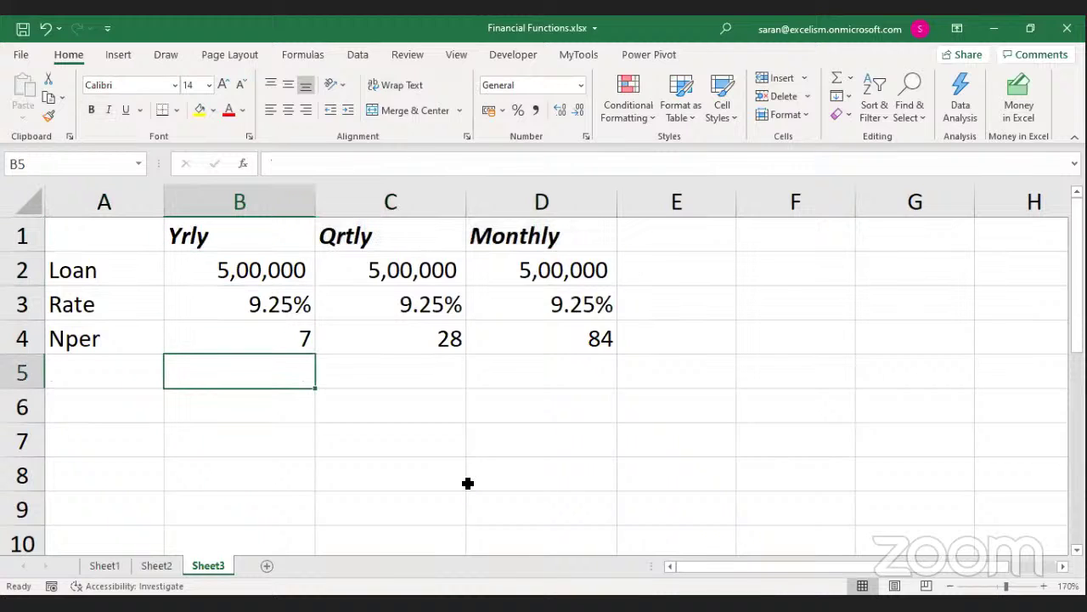
key("Left")
type("PMT")
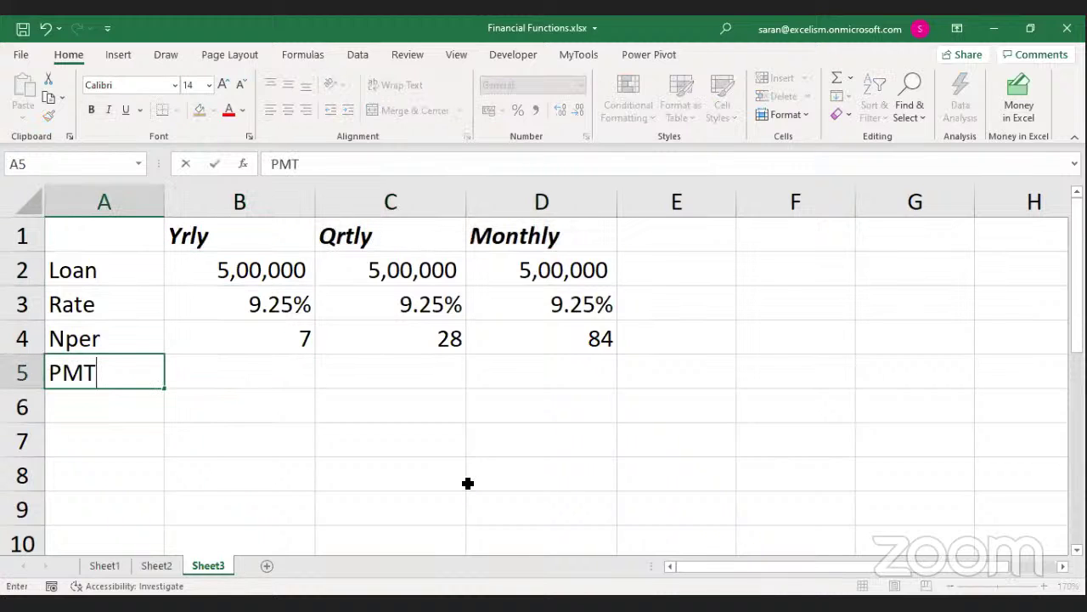
key("Return")
Calculate the yearly loan payment in B5 with =PMT(B3,B4,B2)
key("Up")
key("Right")
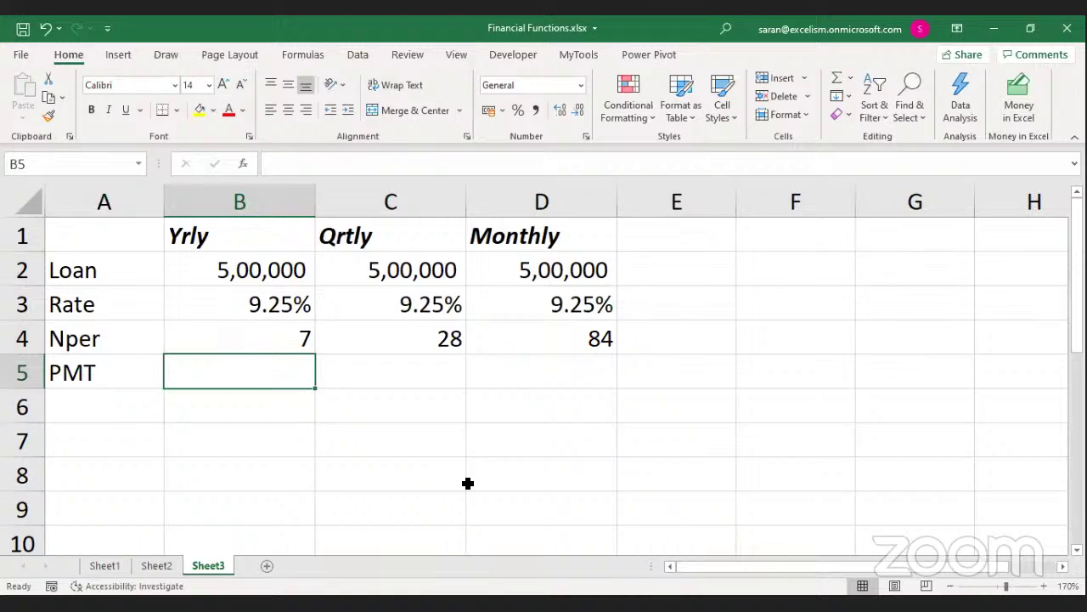
type("=")
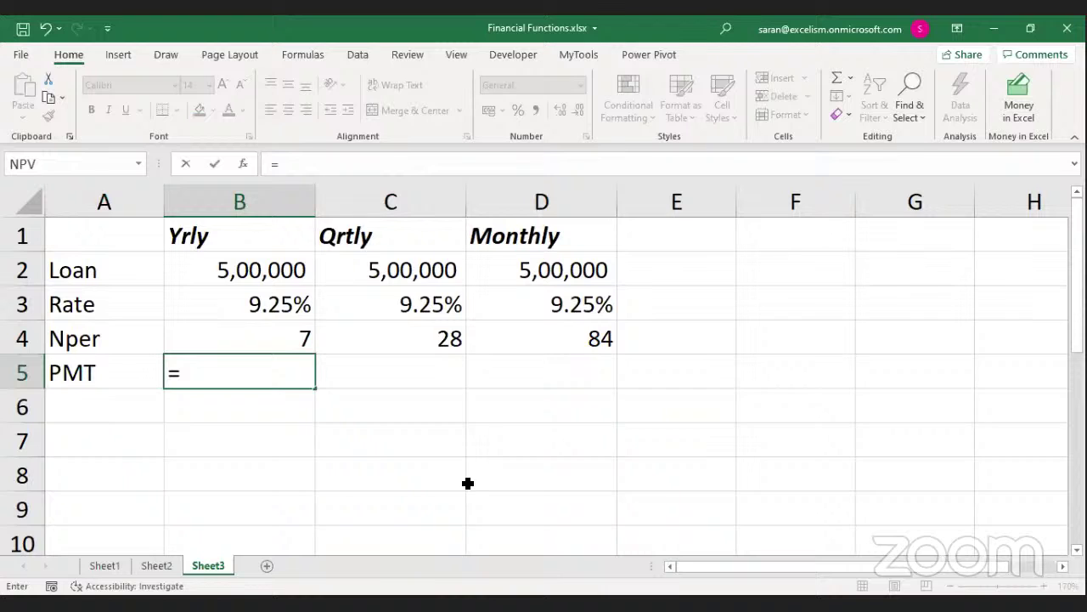
type("PMT(")
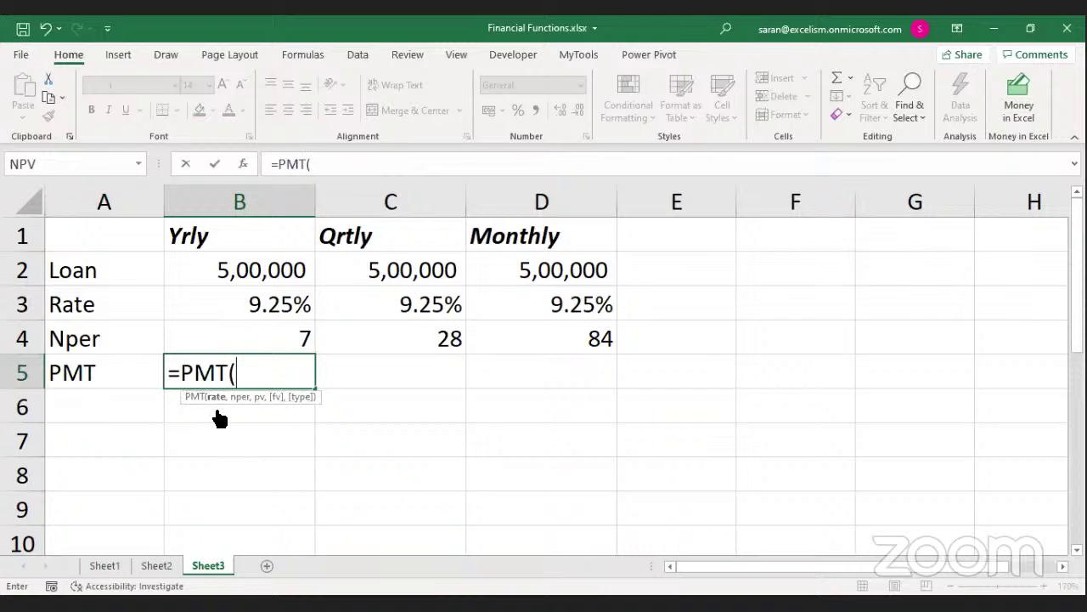
left_click(229, 296)
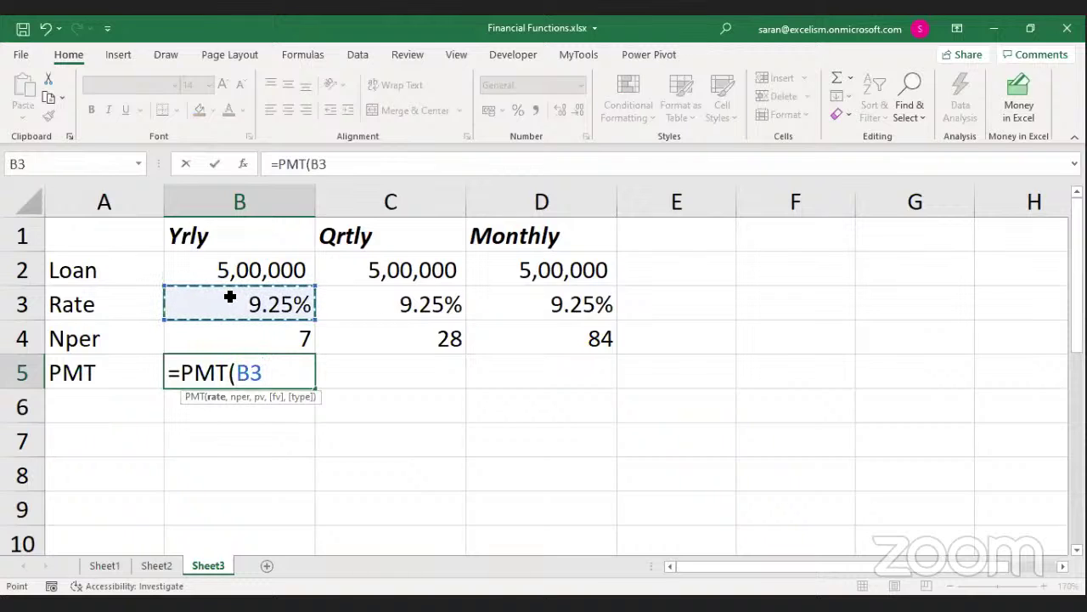
type(",")
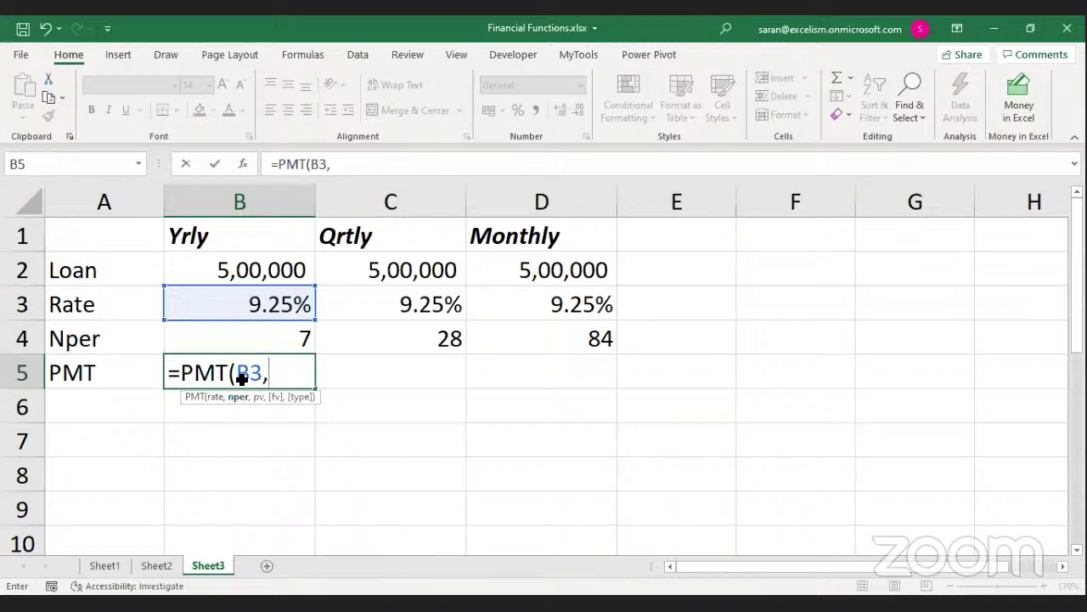
key("Up")
type(",")
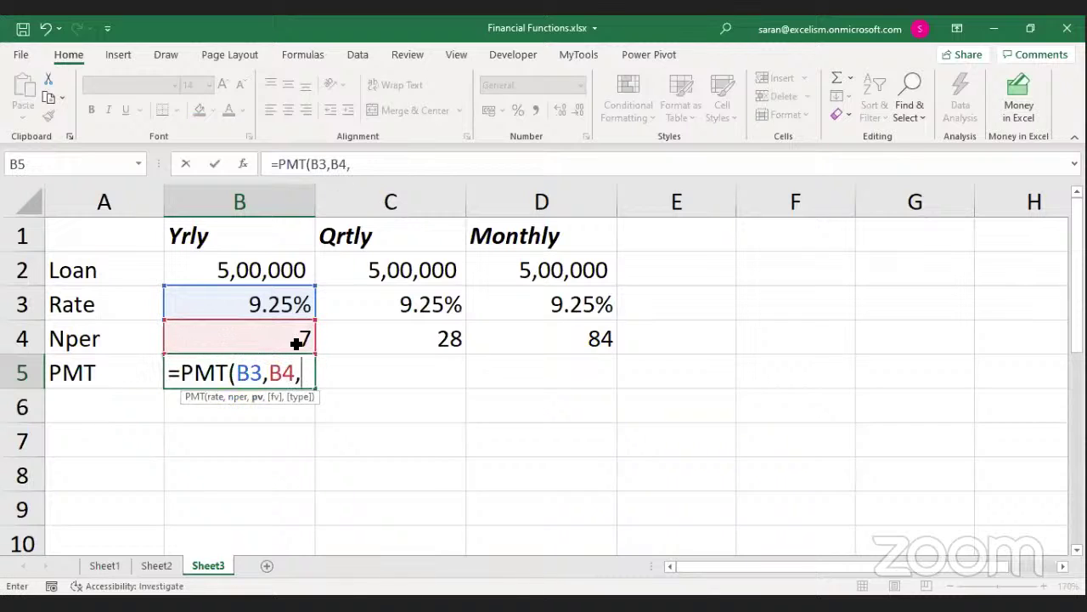
left_click(255, 257)
type(").")
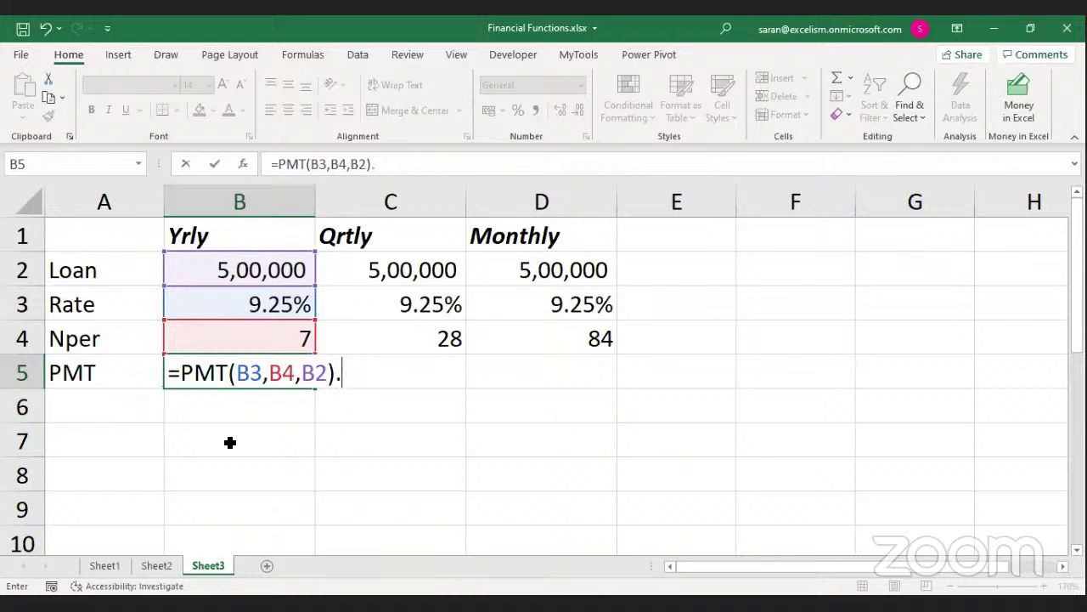
key("Return")
Change the yearly loan amount in B2 to -500000
key("Up")
key("Up")
key("Up")
key("Up")
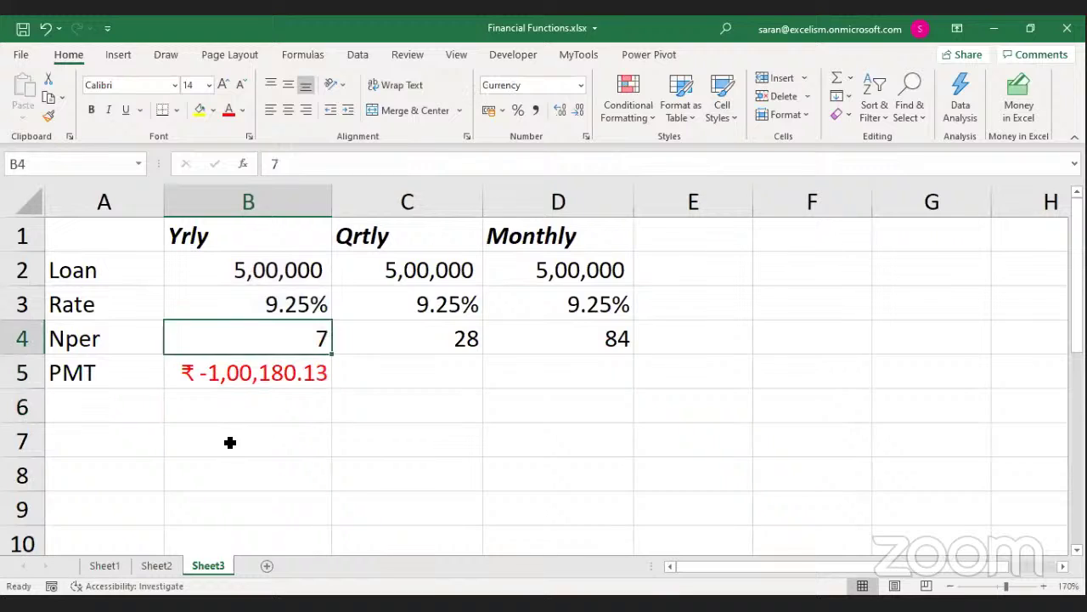
key("F2")
key("Left")
key("Left")
key("Left")
key("Left")
key("Left")
key("Left")
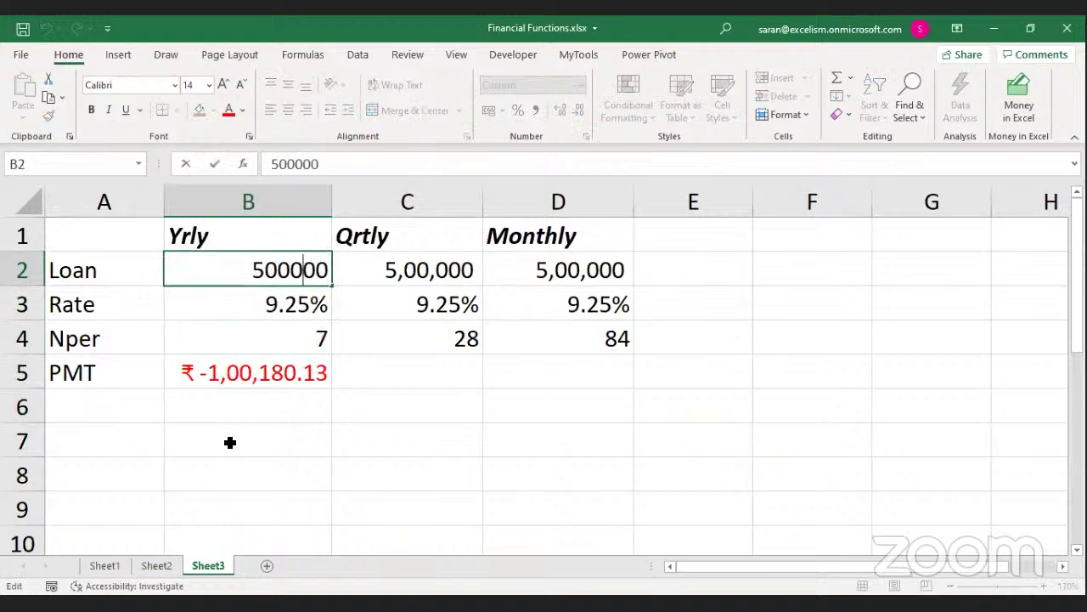
type("-")
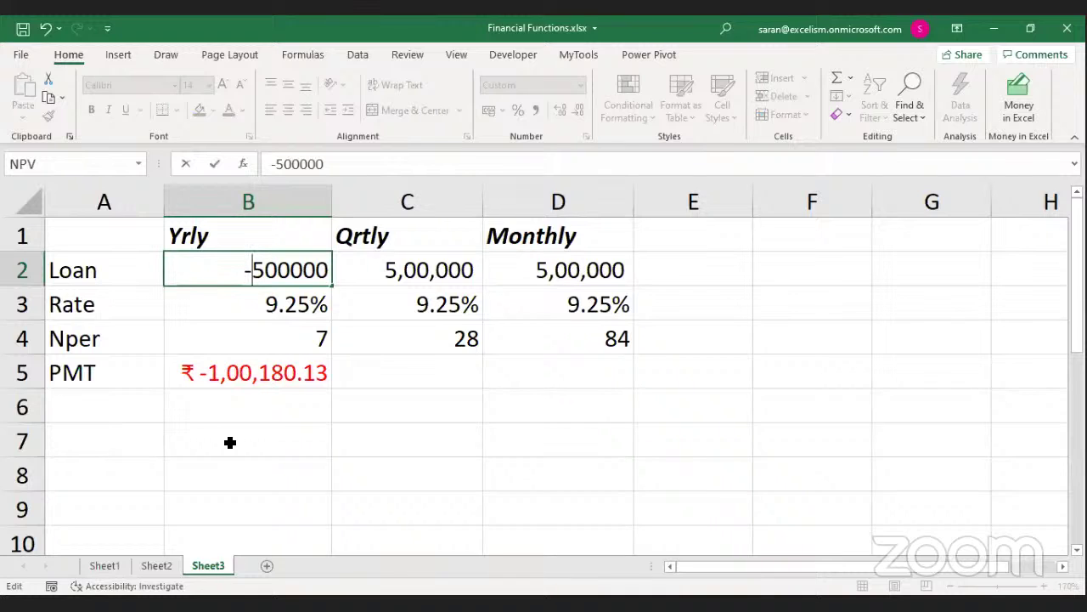
key("Return")
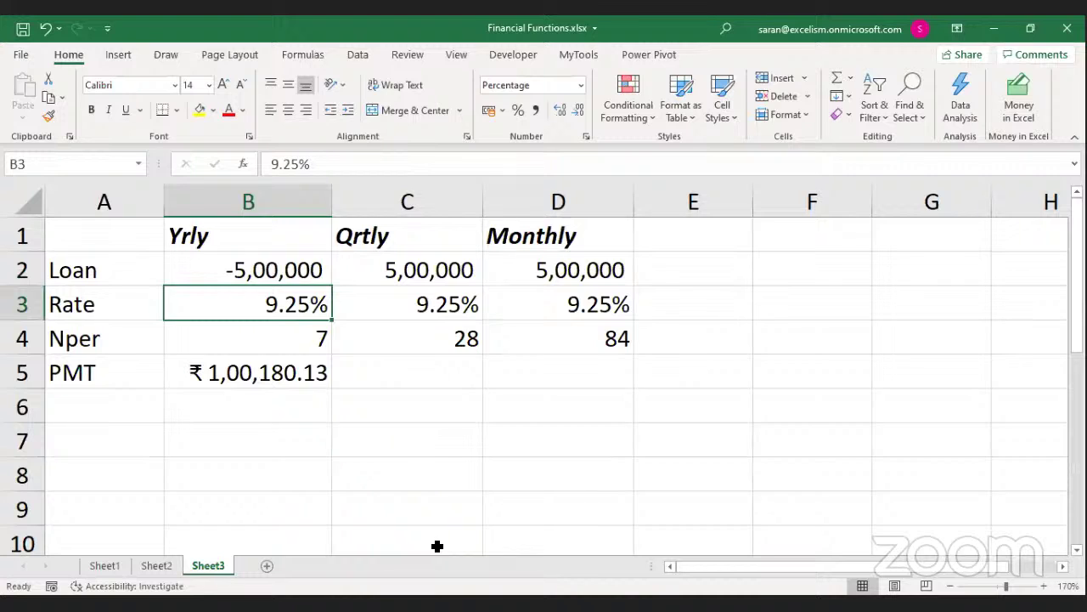
key("alt+Tab")
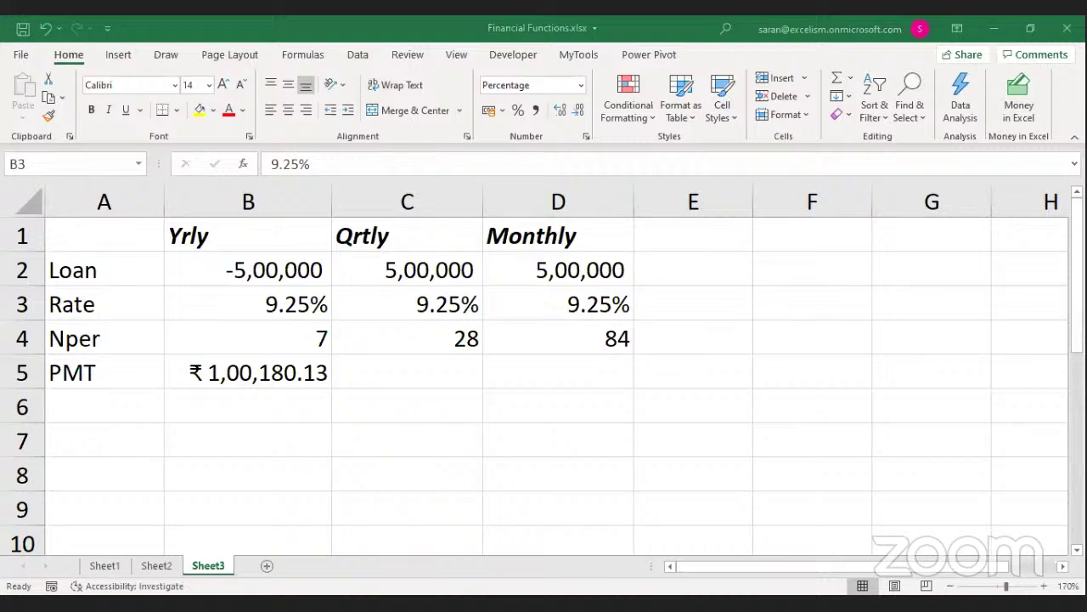
left_click(293, 372)
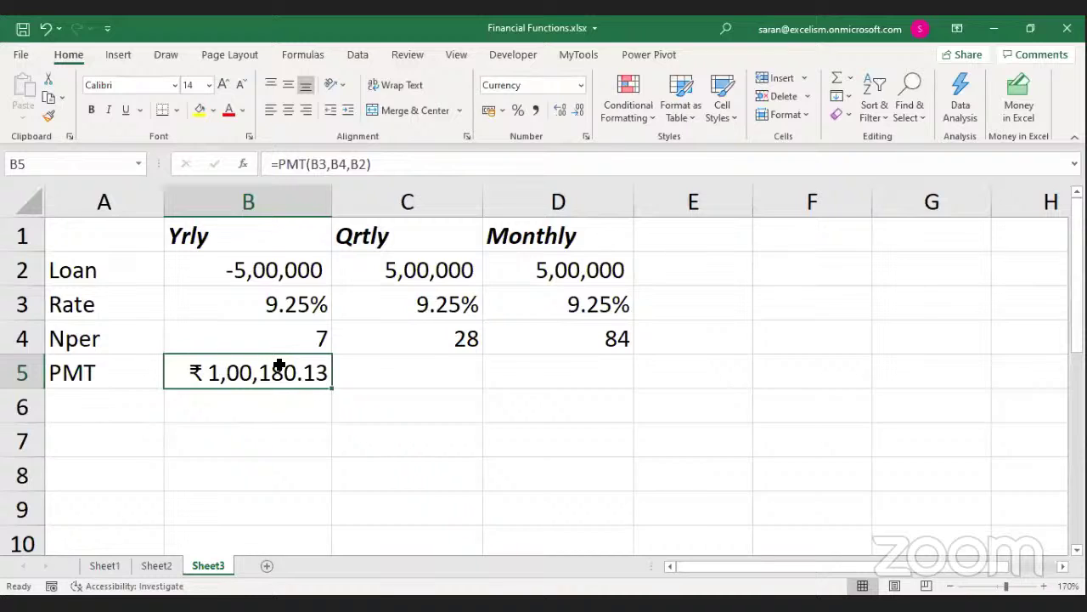
left_click(273, 315)
left_click(285, 338)
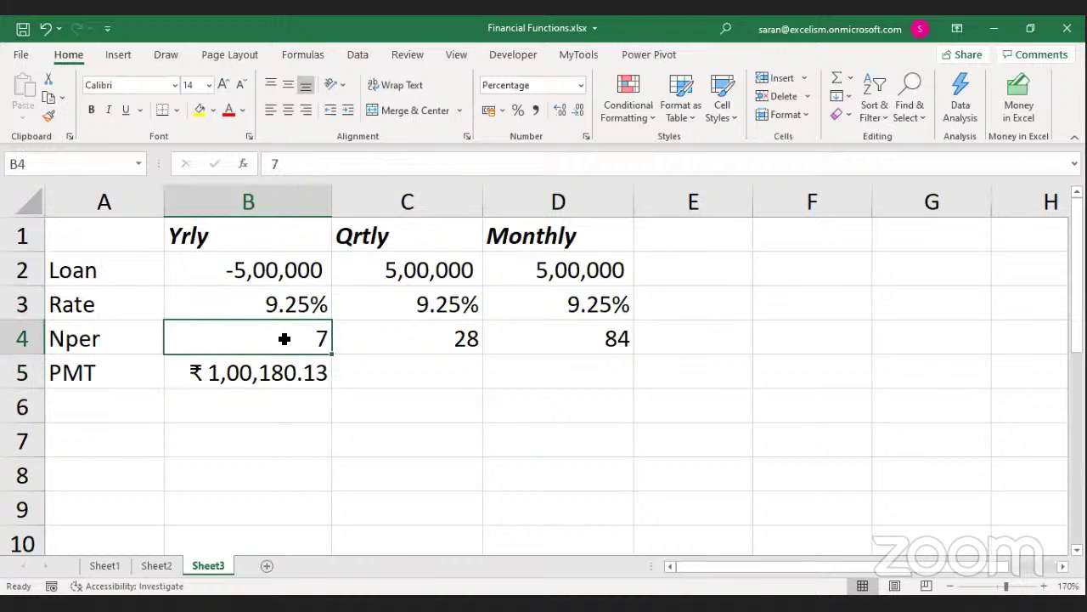
Label A6 Total Repmt and autofit the width of column A to the label
left_click(129, 392)
type("Total Repmt")
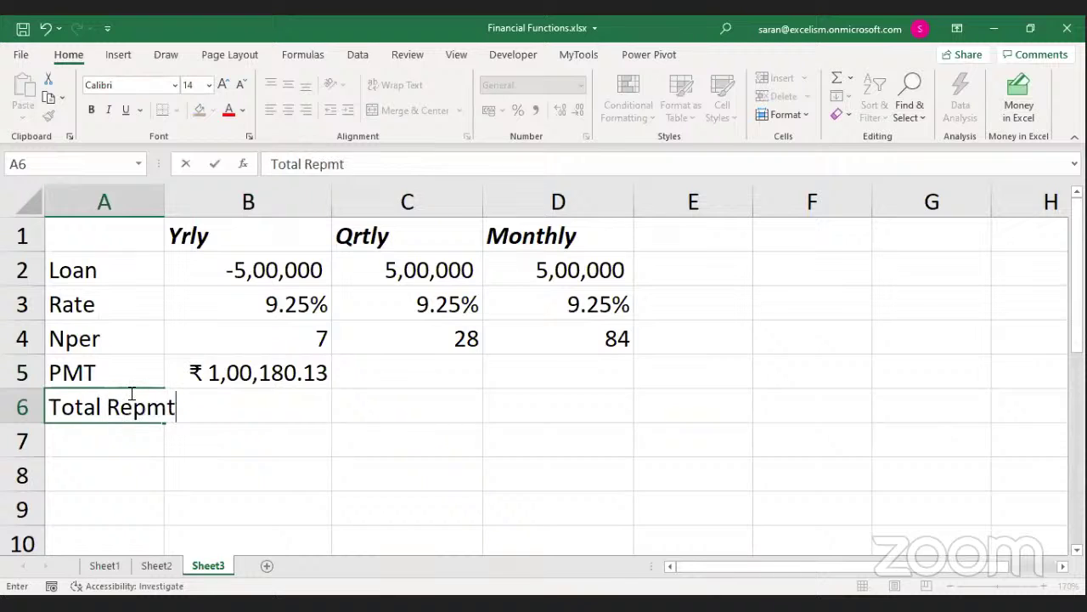
key("ctrl+Return")
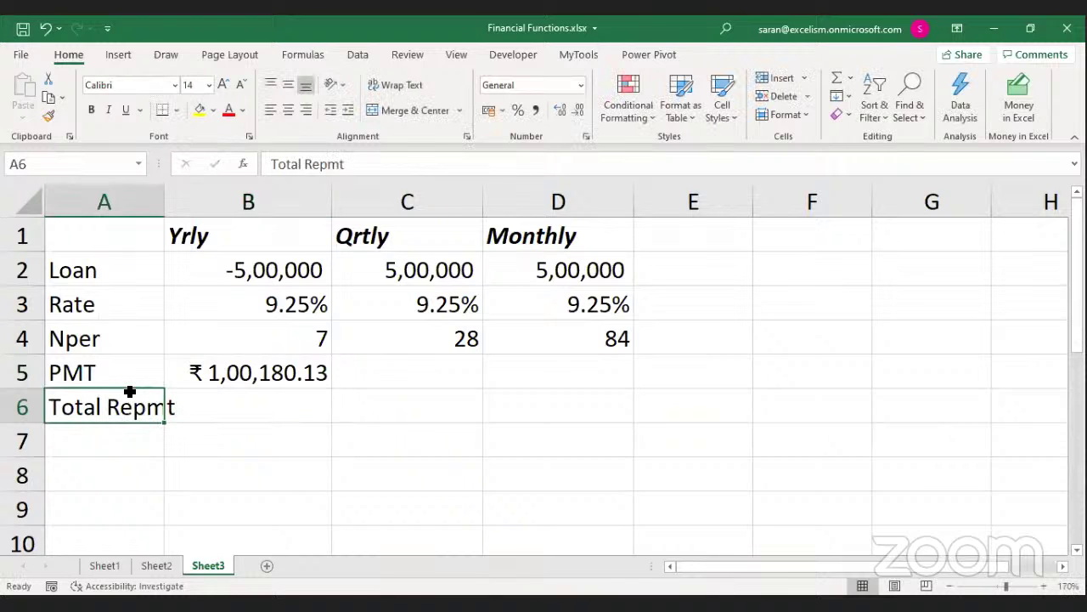
key("alt+h")
key("o")
key("i")
key("Right")
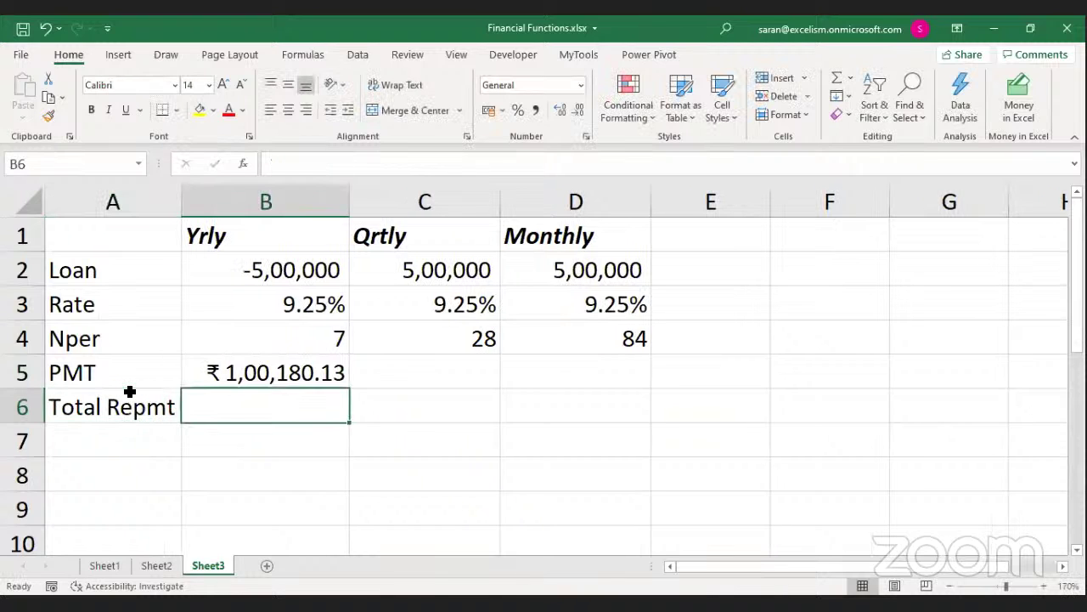
Calculate the yearly column's total repayment in B6 as =B5*B4
type("=")
key("Up")
type("*")
key("Up")
key("Up")
key("Return")
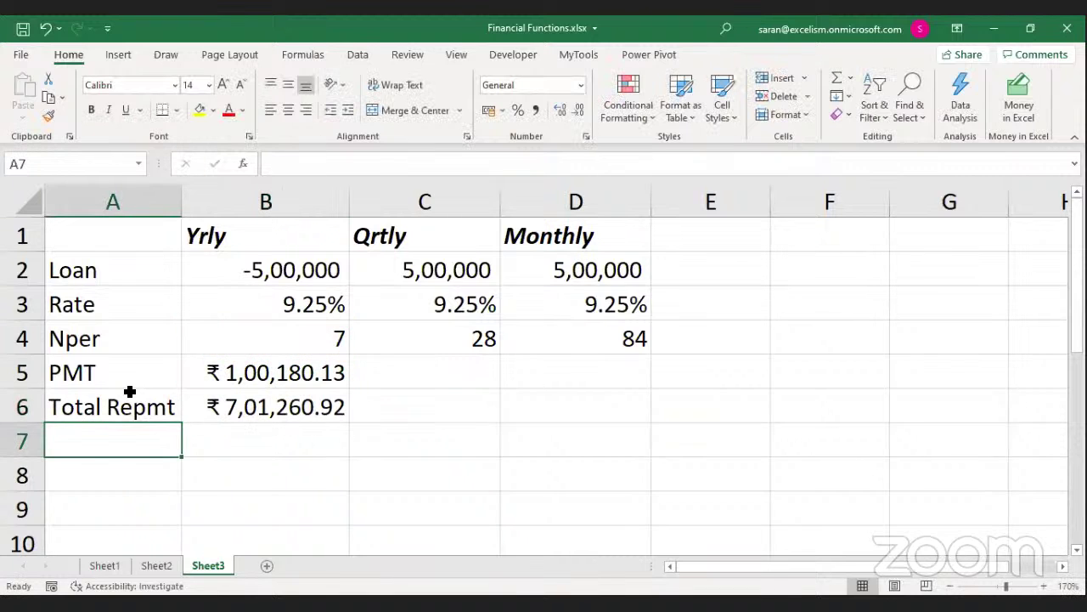
Label A7 Principal and link B7 to the yearly loan amount with =B2
type("Principal")
key("Tab")
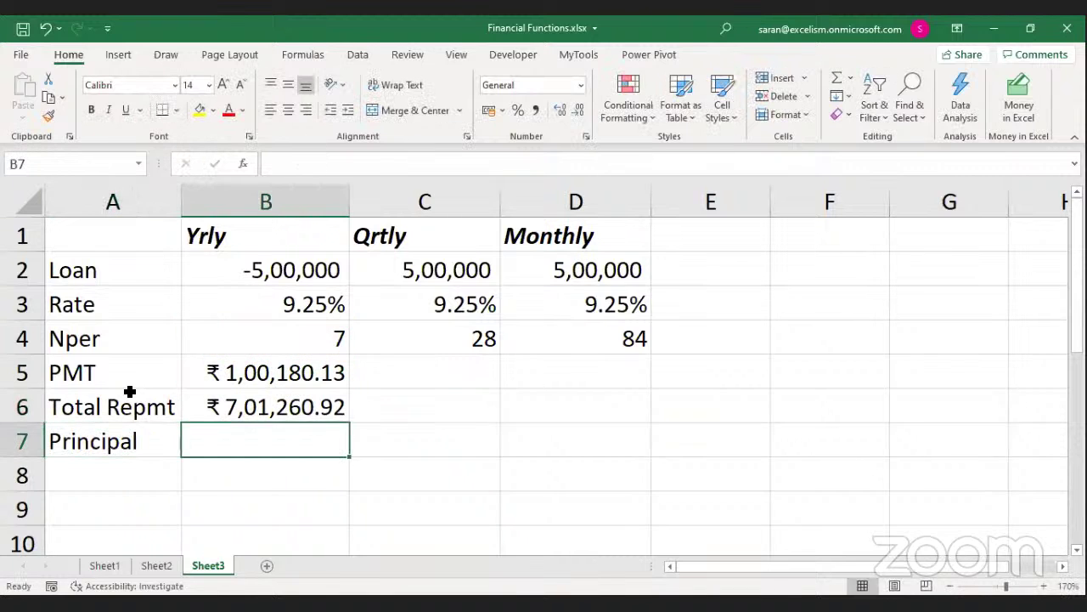
type("=")
key("Up")
key("Up")
key("Up")
key("Up")
key("Up")
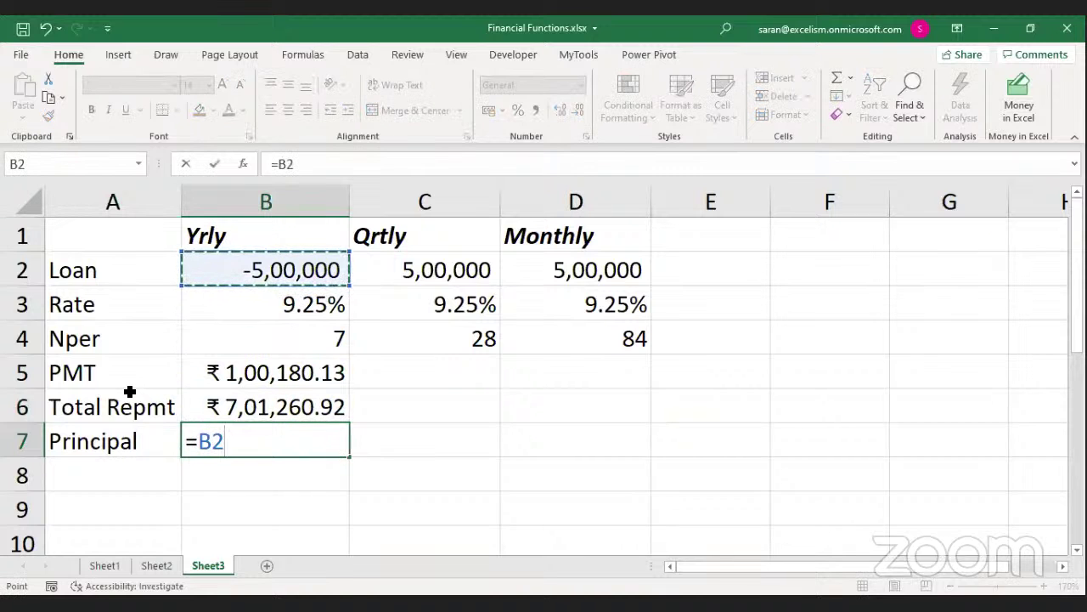
key("Return")
Remove the minus sign from the yearly loan amount in B2, making it 500000
key("Up")
key("Up")
key("Up")
key("Up")
key("Up")
key("Right")
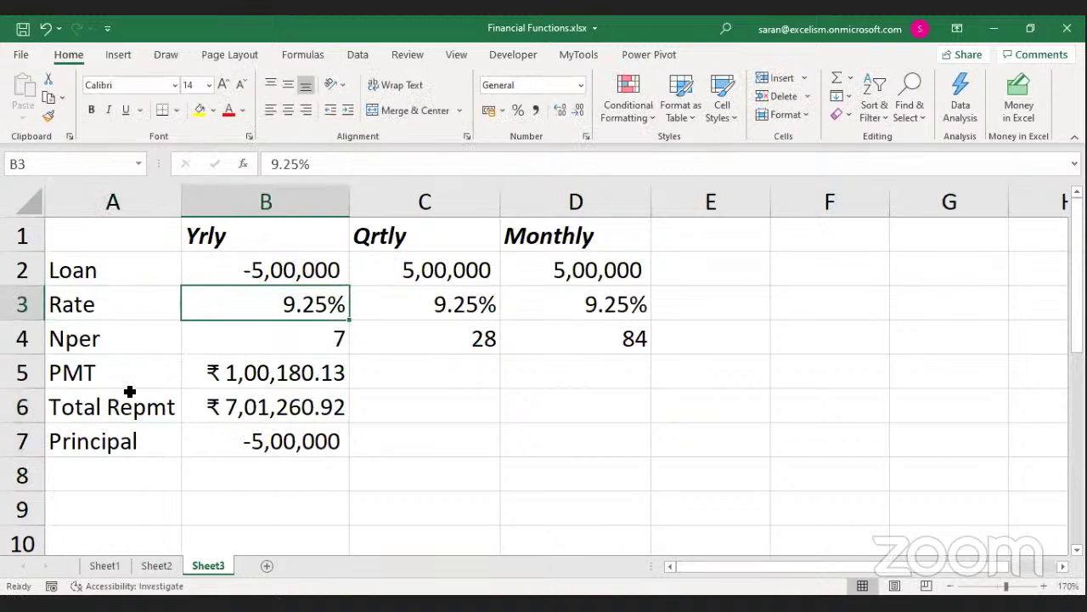
key("Up")
key("F2")
key("Left")
key("Left")
key("Left")
key("Left")
key("Left")
key("Left")
key("BackSpace")
key("Return")
Negate the payment formula in B5 so that it reads =-PMT(B3,B4,B2)
key("Down")
key("Down")
key("F2")
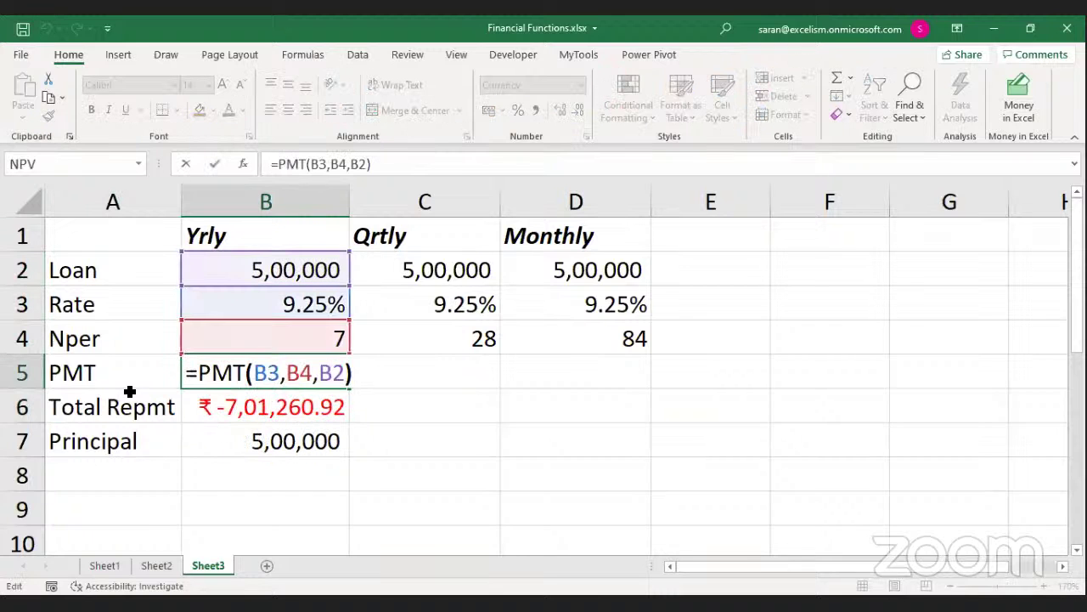
key("Home")
key("Right")
type("-")
key("Return")
Format the payment and total repayment in B5:B6 with comma separators and no decimal places
left_click_drag(308, 361, 309, 395)
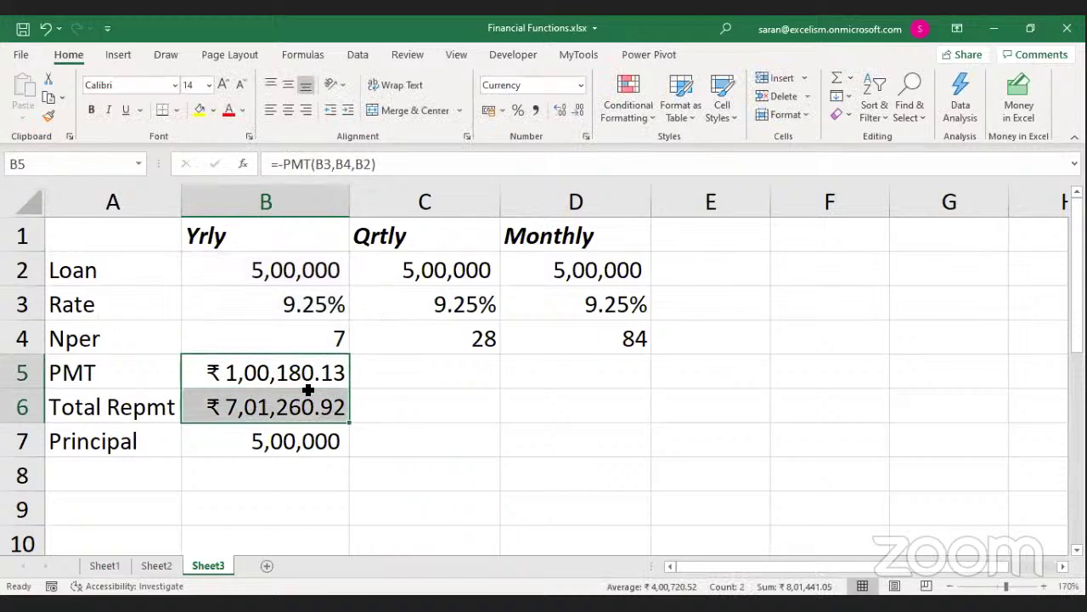
left_click(536, 110)
left_click(571, 109)
left_click(570, 109)
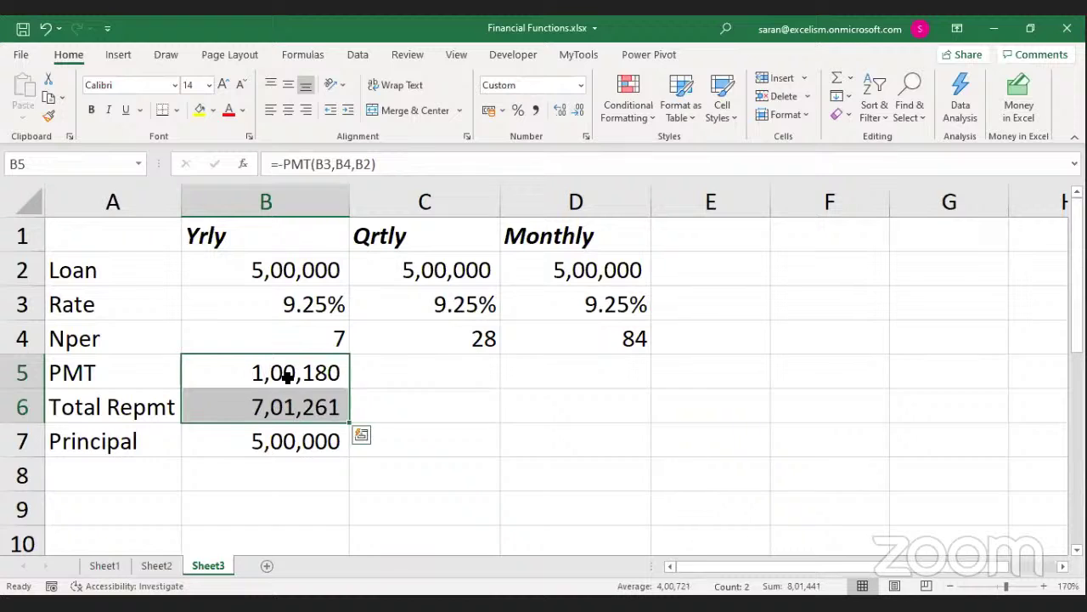
Label A8 Interest and calculate the yearly column's interest in B8 as =B6-B7
left_click(280, 439)
left_click(140, 456)
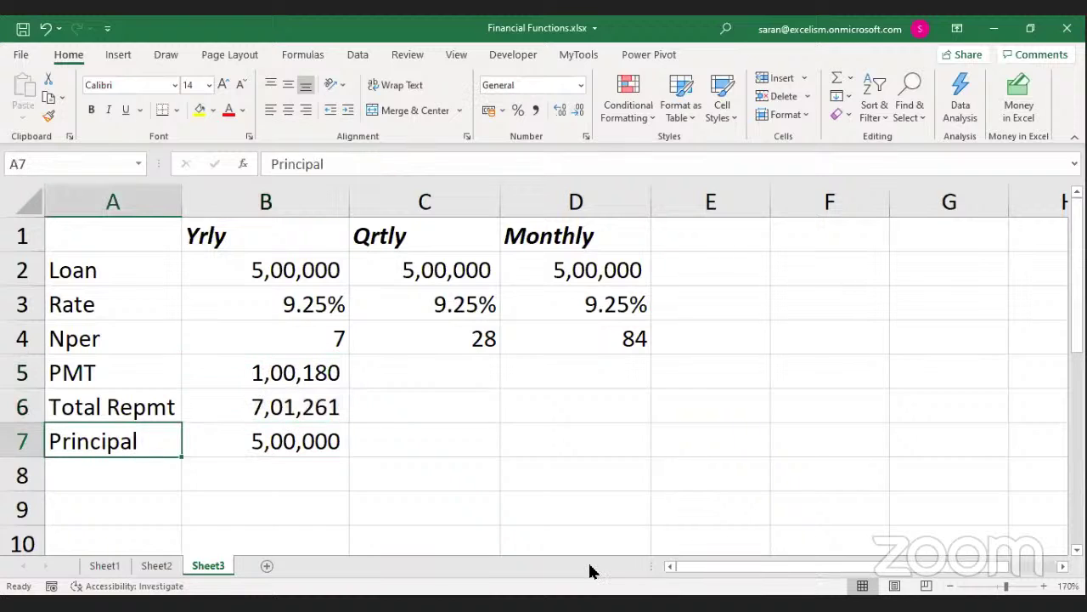
key("Down")
type("Interest")
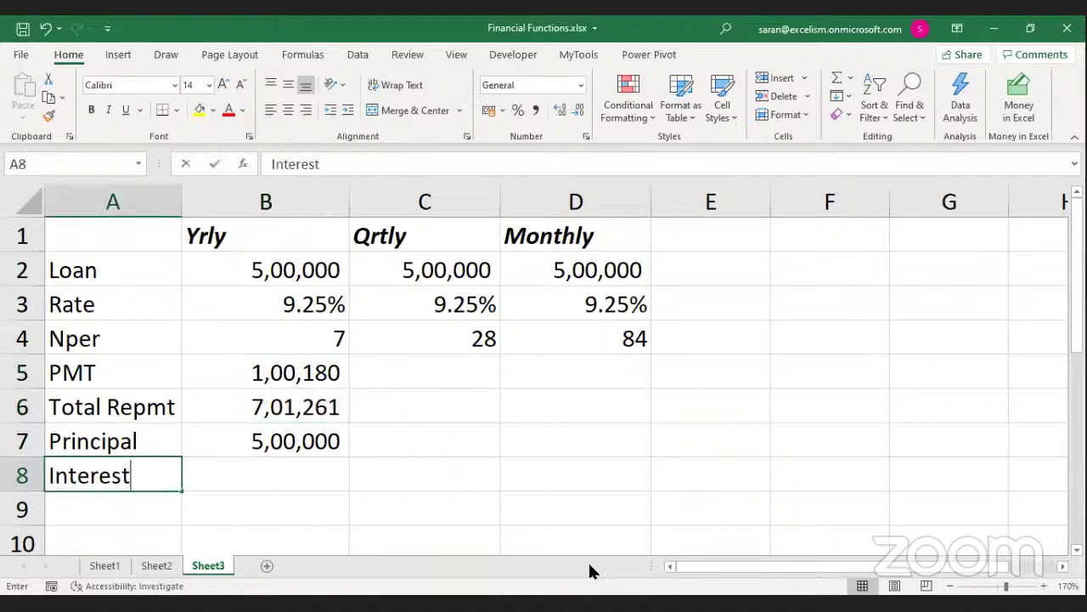
key("Tab")
type("=")
key("Up")
key("Up")
type("-")
key("Up")
key("Return")
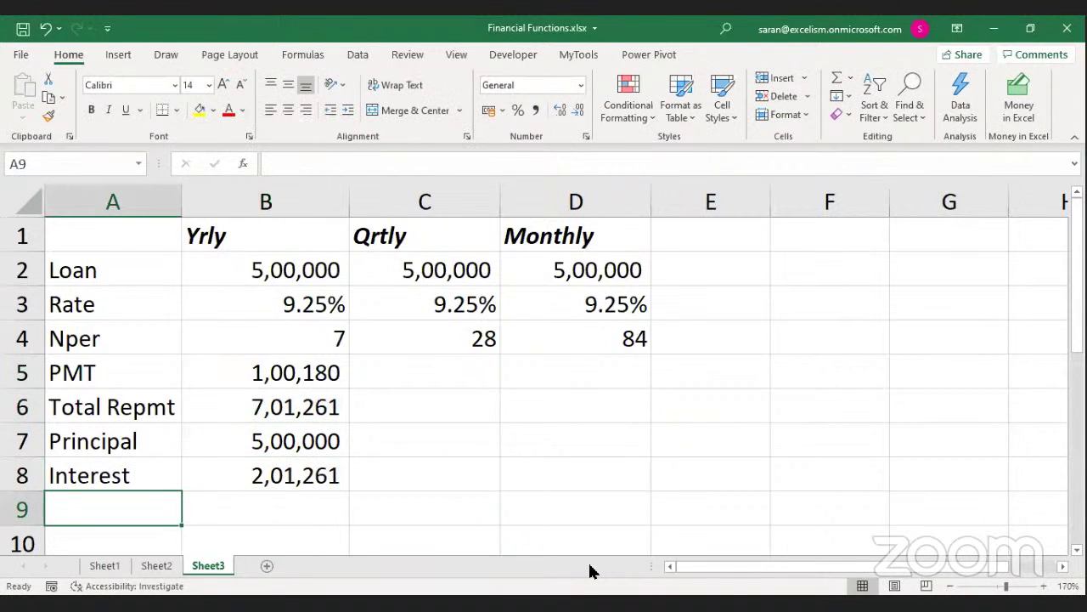
Copy the yearly payment formula from B5 into the quarterly column at C5
key("Up")
key("Up")
key("Up")
key("Up")
key("shift+Right")
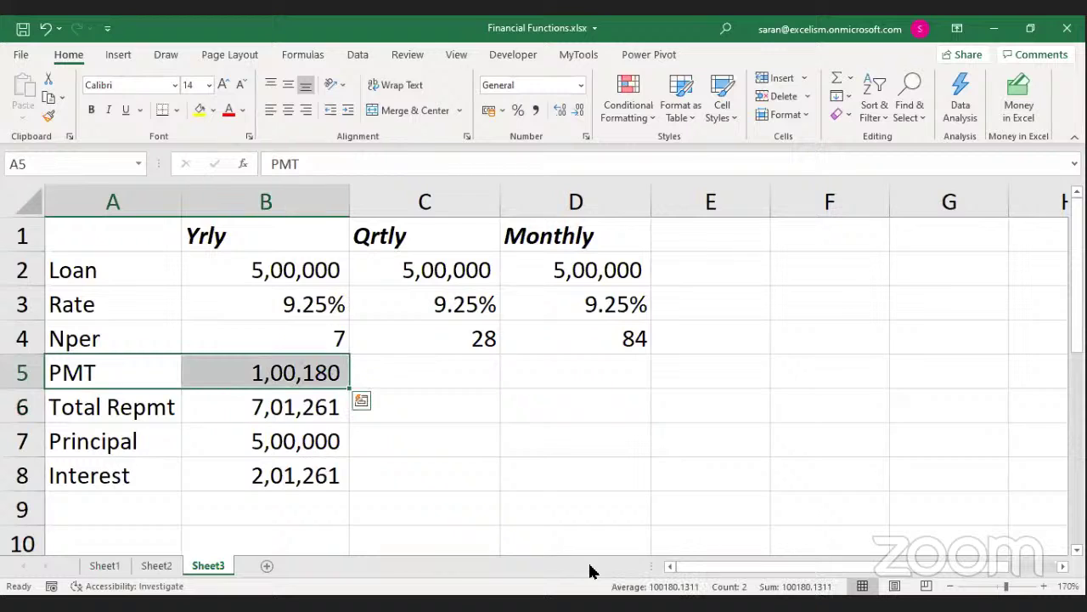
key("Right")
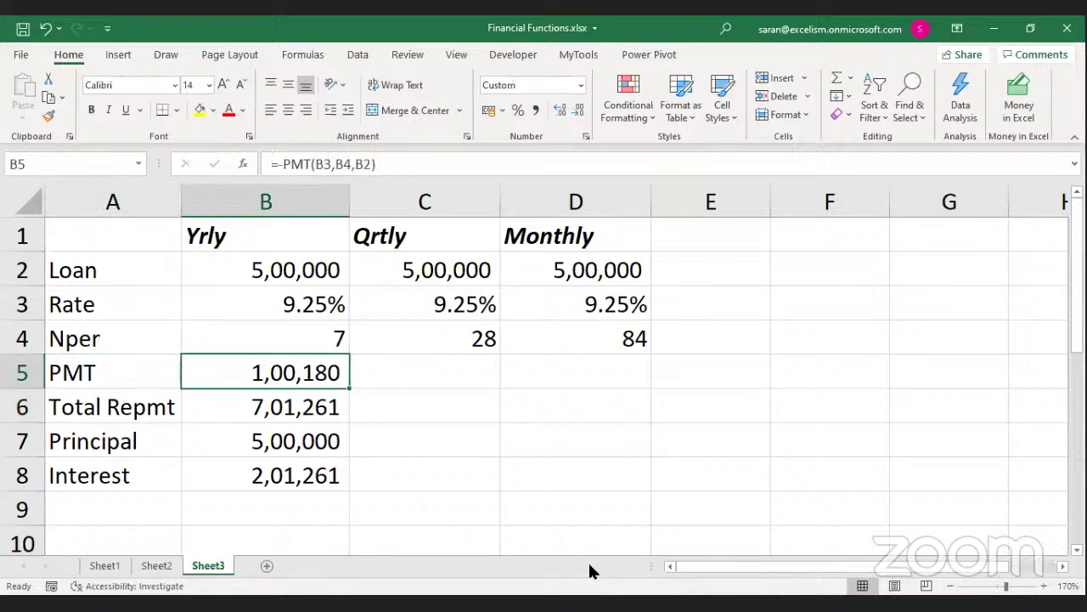
key("Right")
key("Left")
key("ctrl+c")
key("Right")
key("Return")
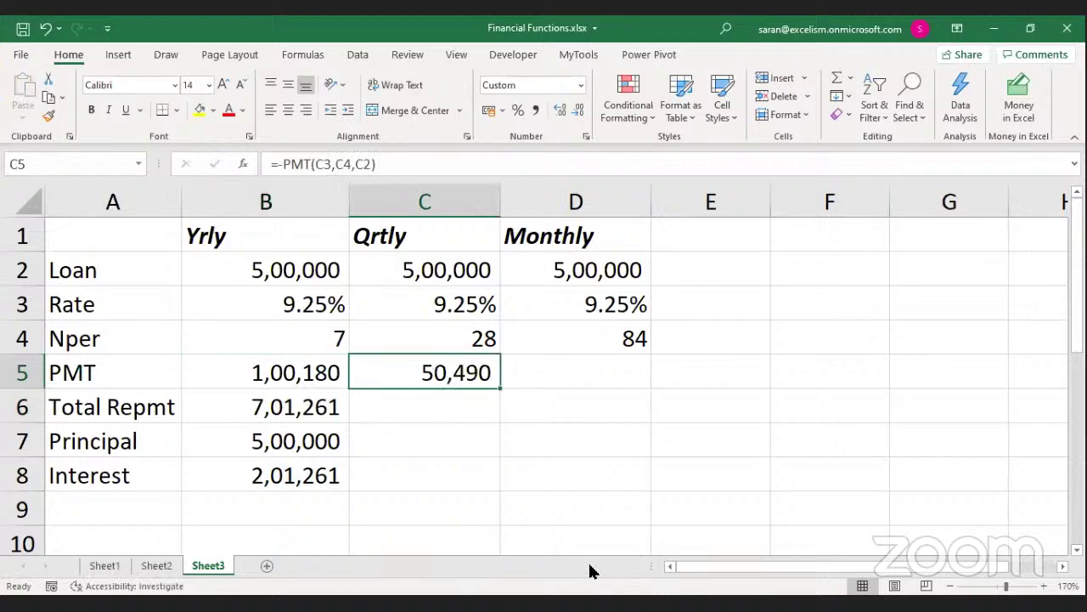
Divide the rate by 4 in C5 so that the quarterly payment formula reads =-PMT(C3/4,C4,C2)
key("F2")
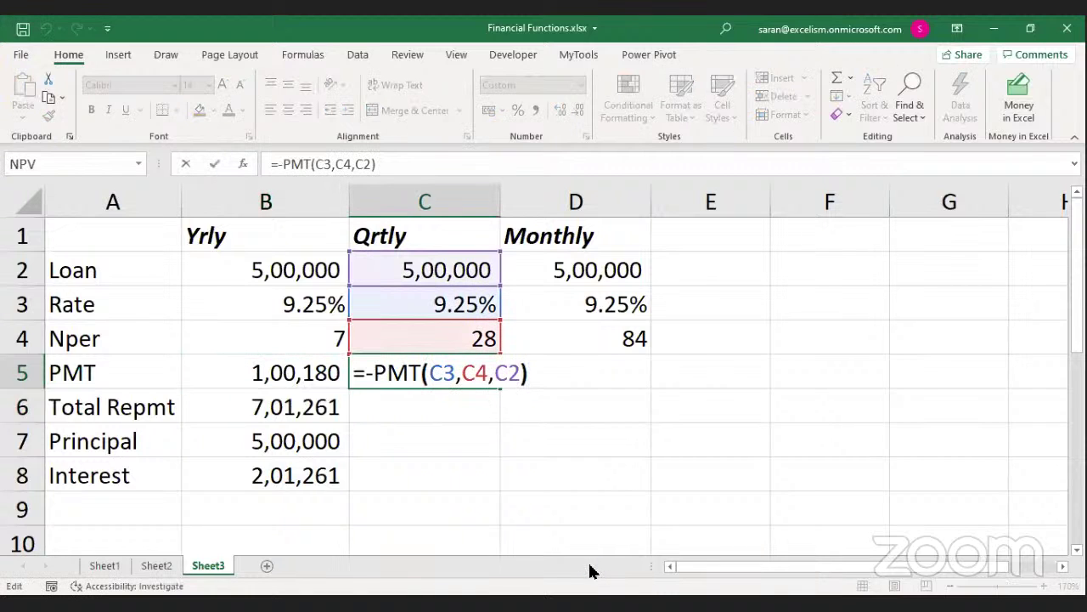
key("Left")
key("Left")
key("Left")
key("Left")
key("Left")
key("Left")
key("Left")
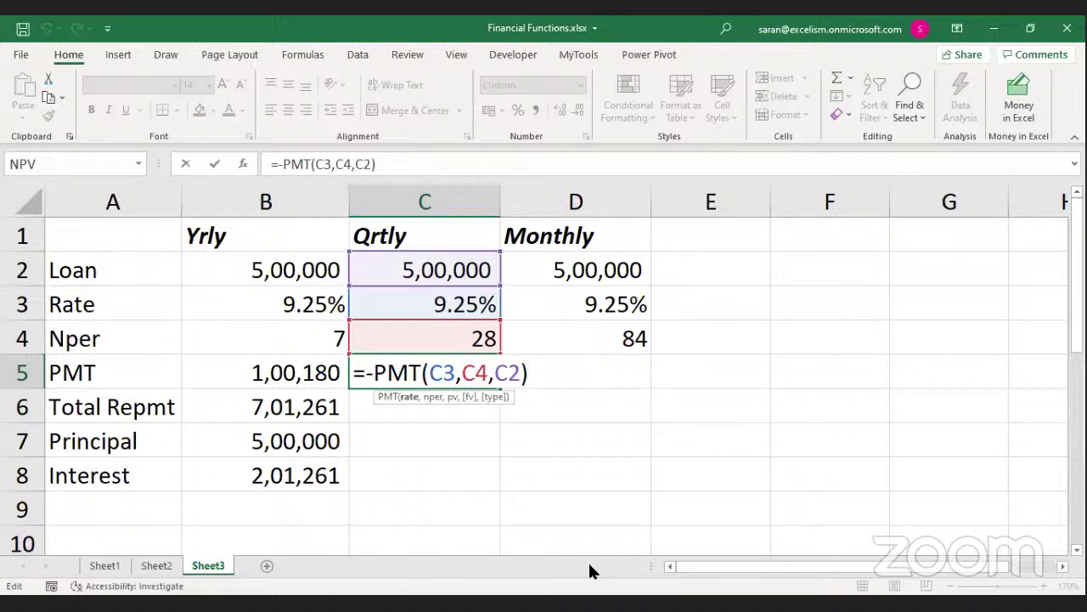
type("/4")
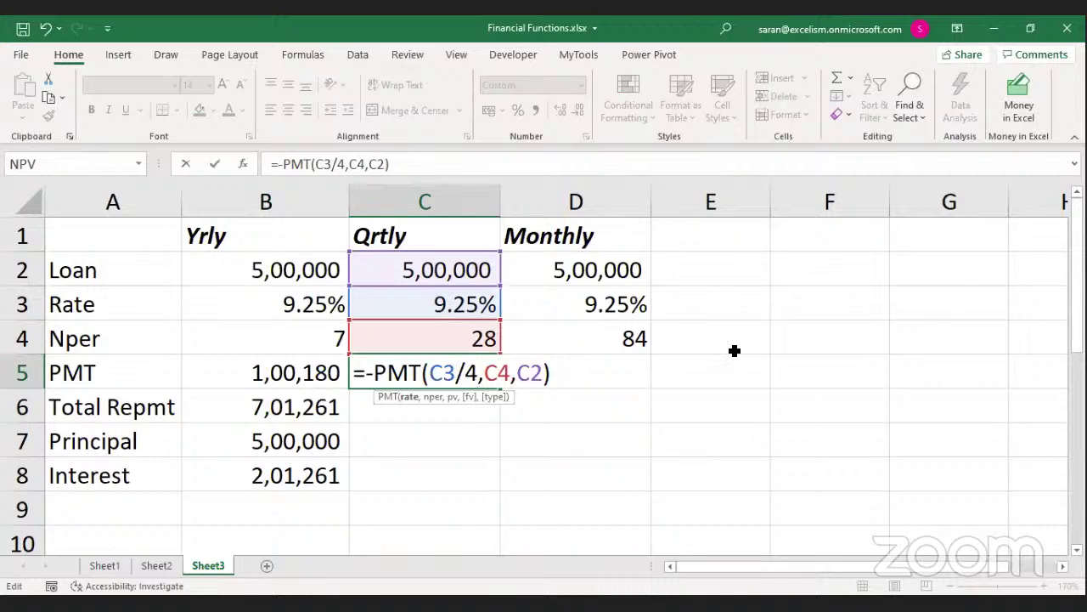
key("Return")
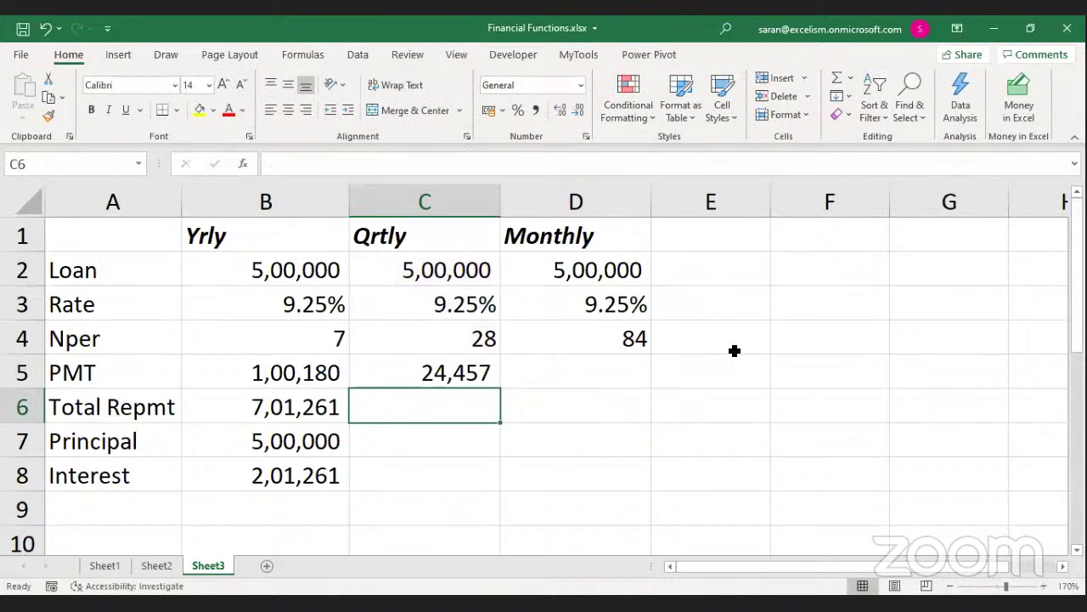
Calculate the quarterly total repayment in C6 as =C5*C4
left_click(459, 372)
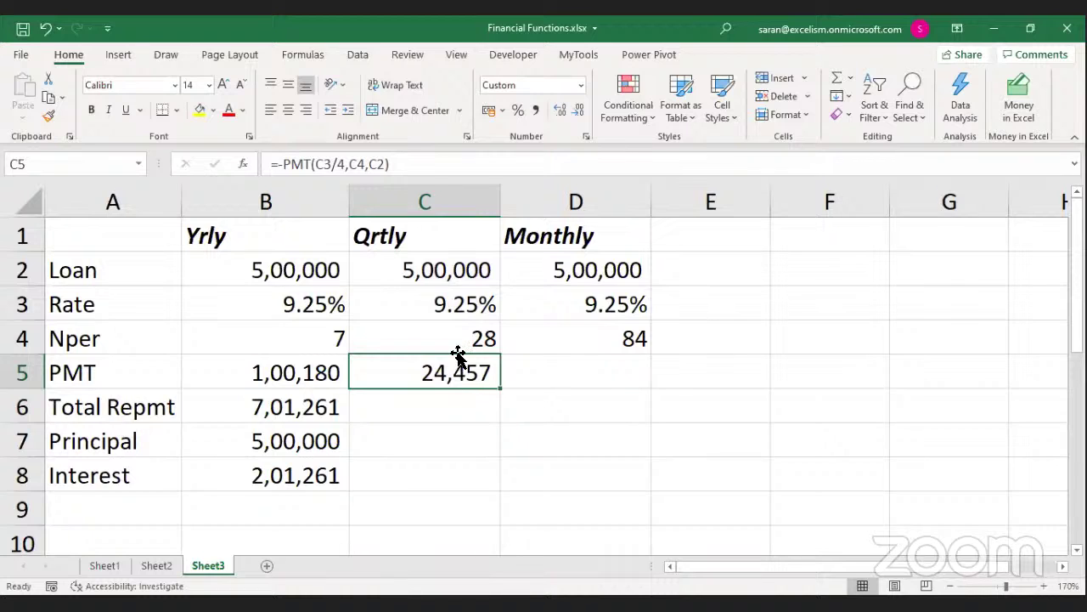
key("Return")
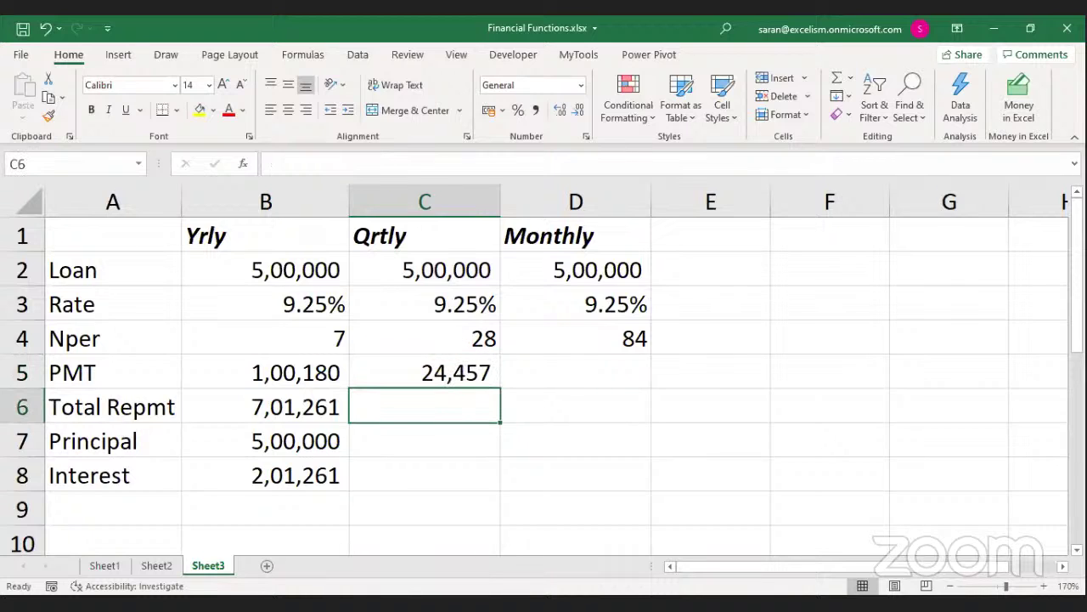
type("=")
left_click(461, 381)
type("*")
left_click(463, 338)
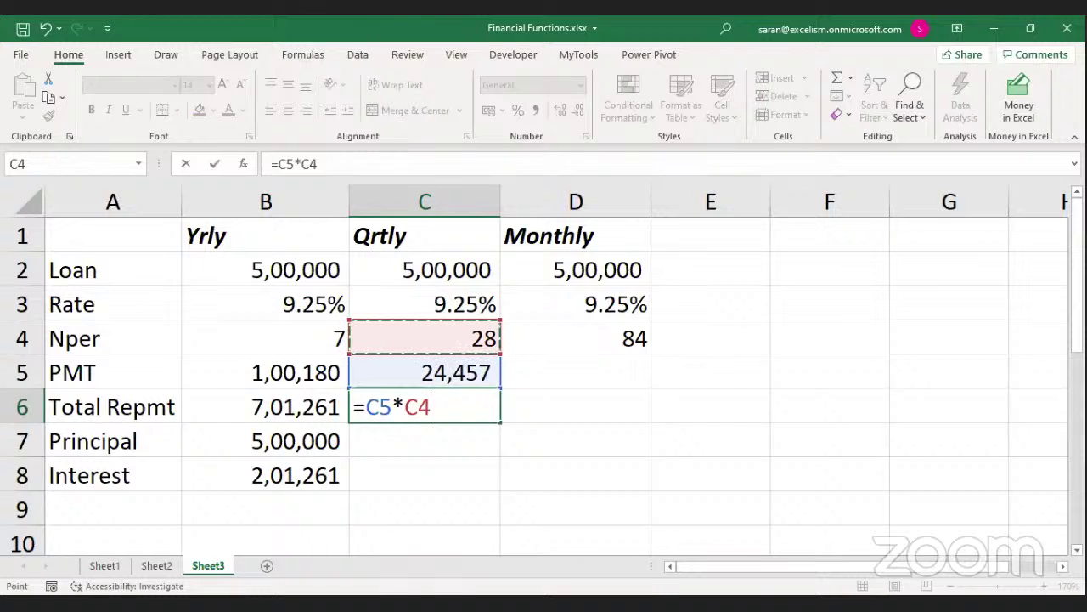
key("Return")
Remove both decimal places from the quarterly total repayment in C6
left_click(450, 415)
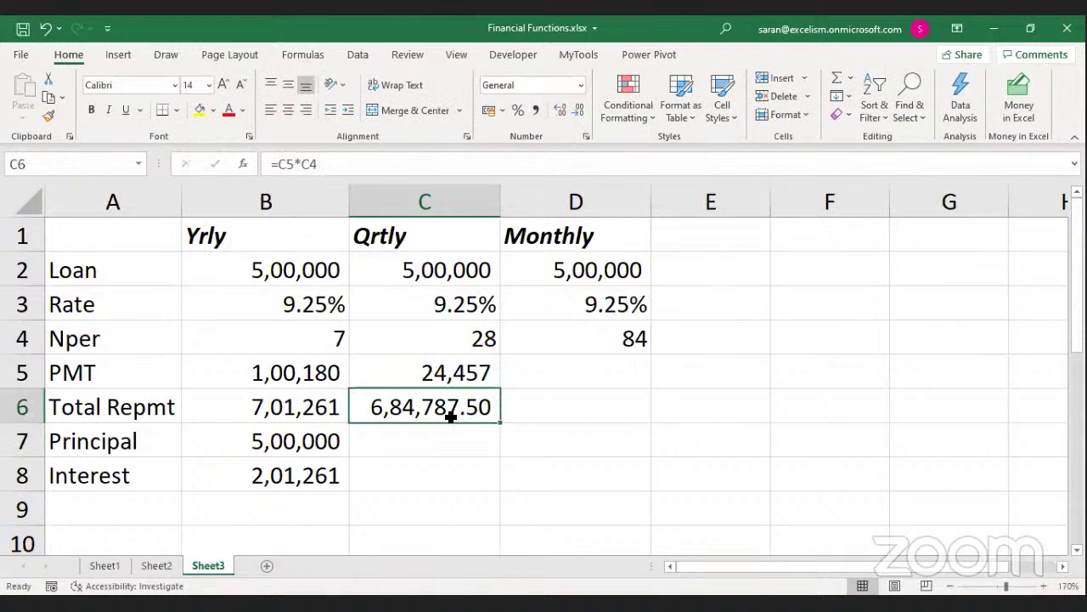
left_click(578, 111)
left_click(578, 111)
Link the quarterly principal in C7 to the loan amount with =C2
left_click(427, 440)
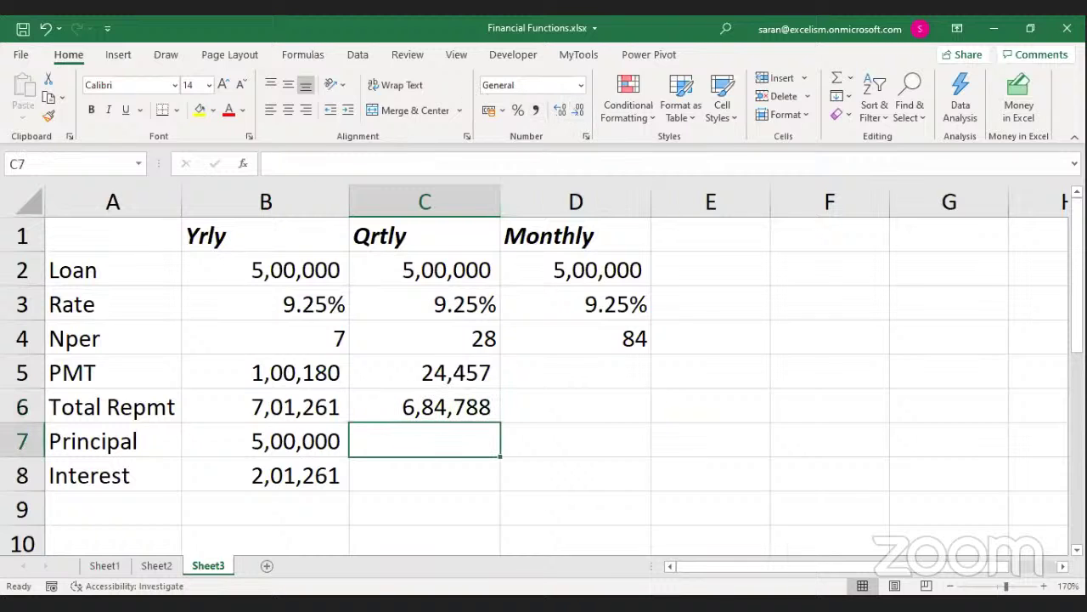
type("=")
key("Up")
key("Up")
key("Up")
key("Up")
key("Up")
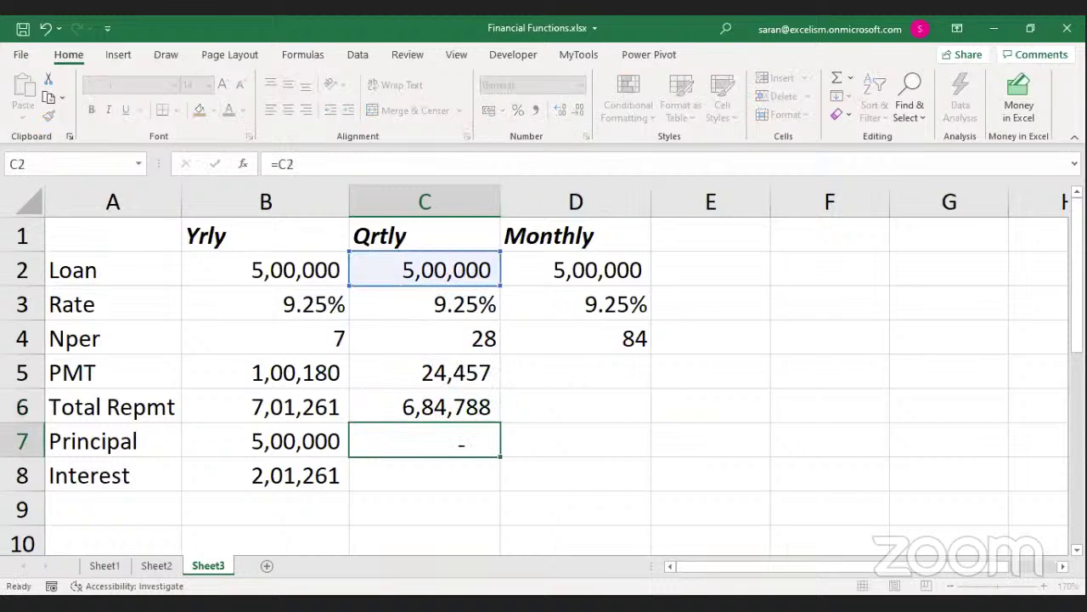
key("Return")
Copy the yearly interest formula from B8 into C8 for the quarterly column
key("Left")
key("ctrl+c")
key("Right")
key("Return")
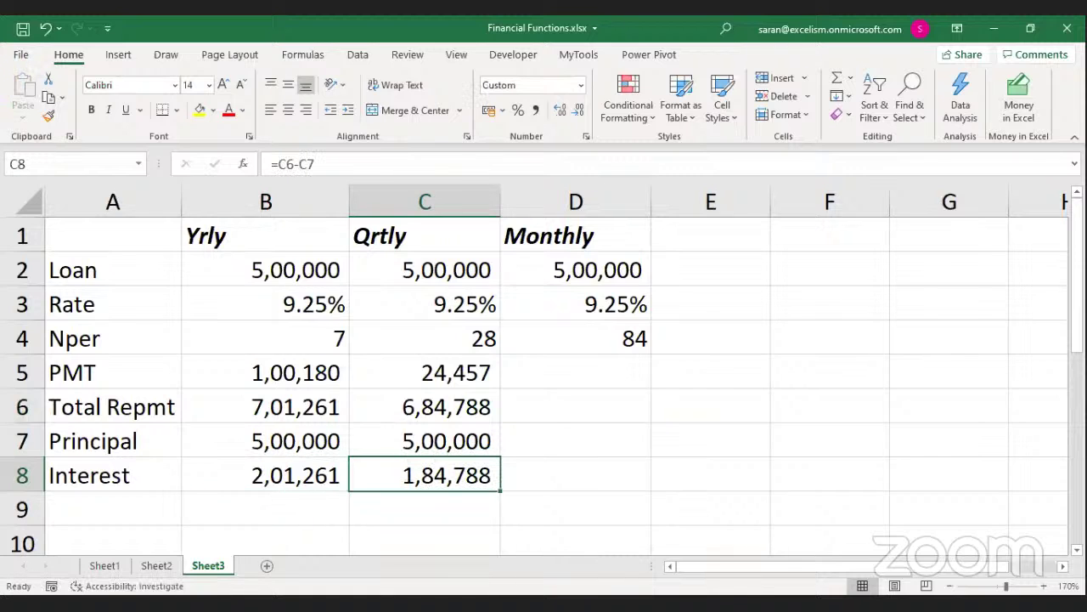
Copy the quarterly payment formula from C5 into the monthly column at D5
key("Up")
key("Up")
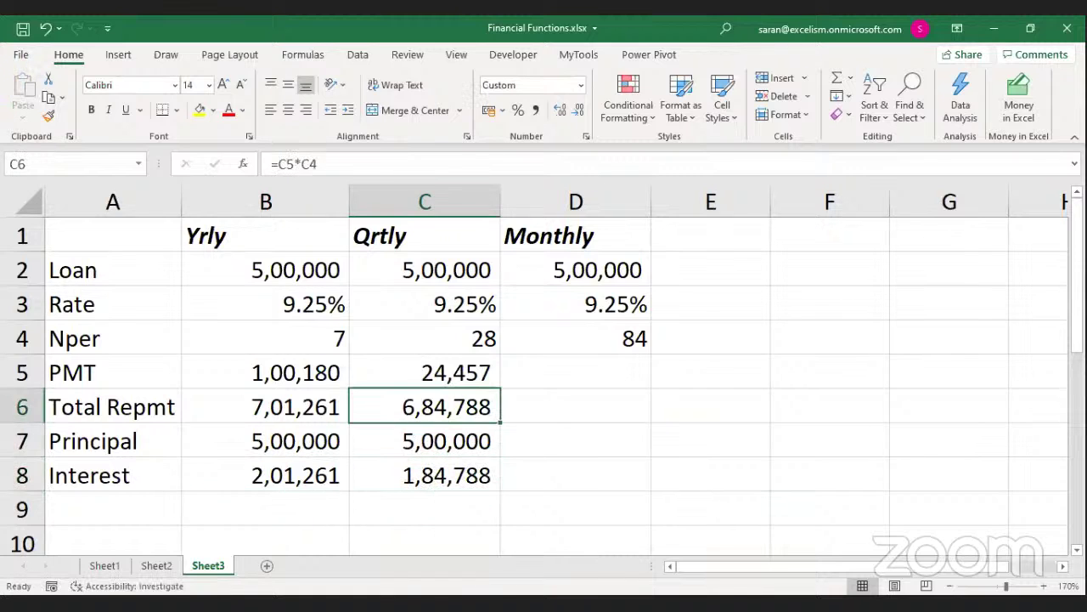
key("Right")
key("Up")
key("Left")
key("F2")
key("shift+Home")
key("ctrl+c")
key("Tab")
key("Left")
key("ctrl+c")
key("Right")
key("ctrl+v")
Change the rate divisor in D5 to 12 so that the monthly payment formula reads =-PMT(D3/12,D4,D2)
key("F2")
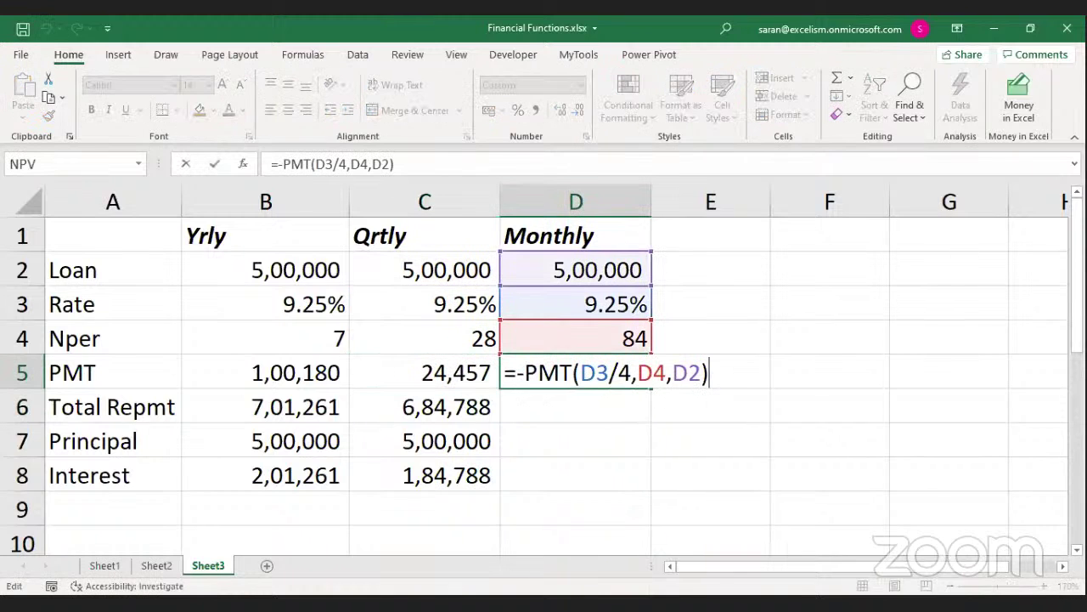
key("Left")
key("Left")
key("Left")
key("Left")
key("Left")
key("Left")
key("Left")
key("BackSpace")
type("12")
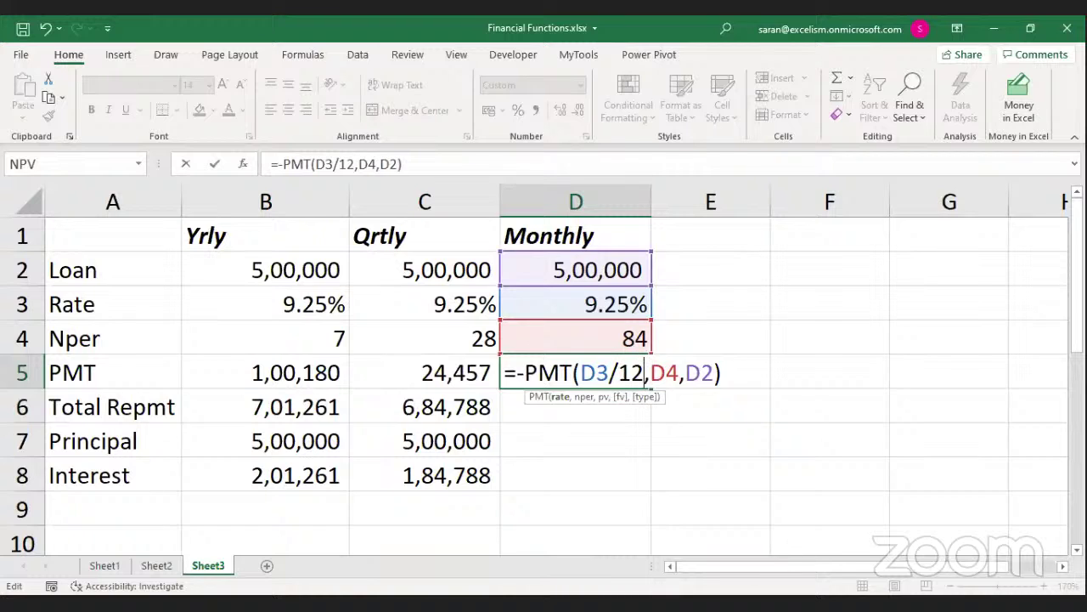
key("Return")
Inspect the formula behind the monthly number of periods in D4
left_click(576, 304)
left_click(576, 338)
key("F2")
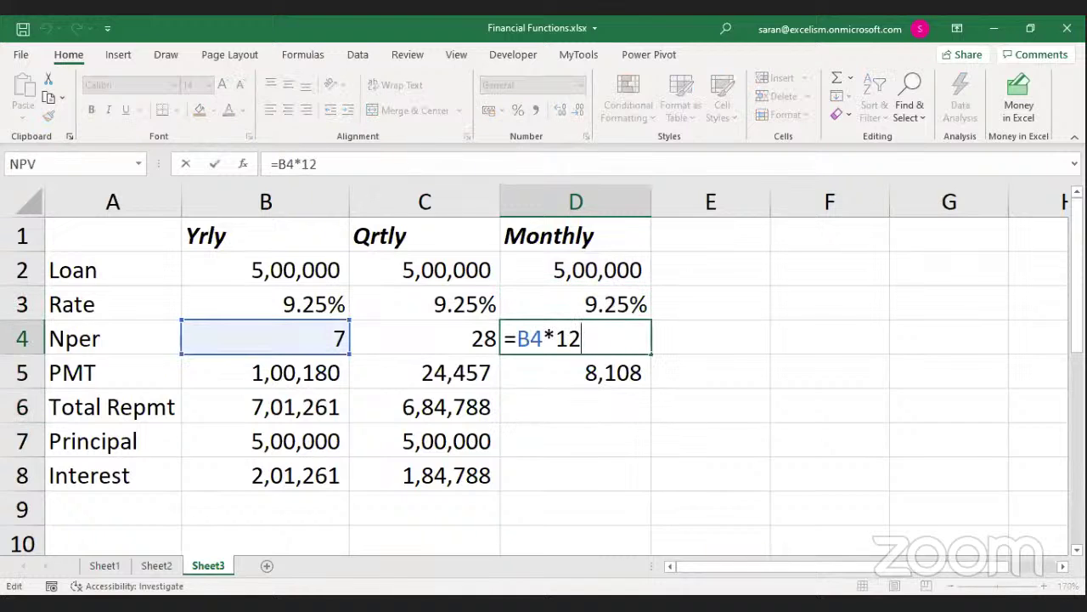
key("Return")
key("Up")
key("Down")
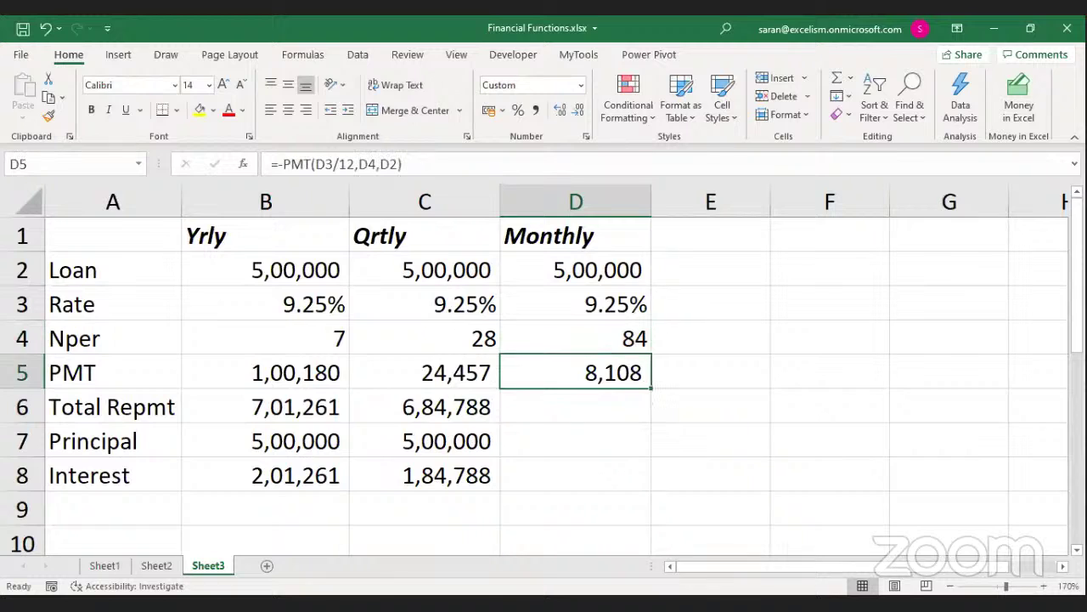
Calculate the monthly total repayment in D6 as =D4*D5
left_click(634, 432)
key("Up")
type("=")
key("Up")
key("Up")
key("Down")
key("Up")
type("*")
key("Up")
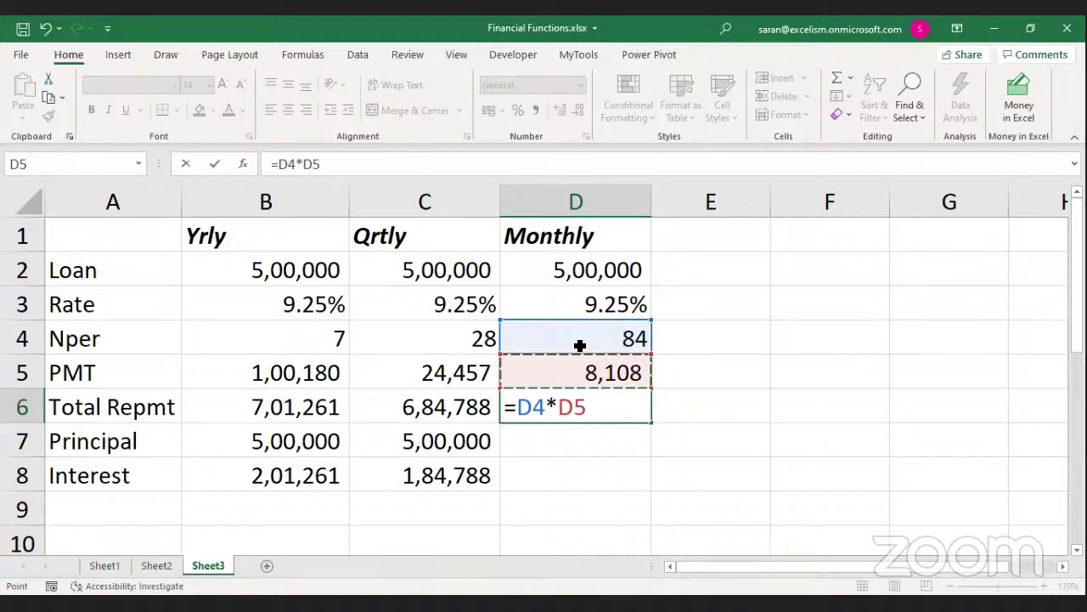
key("Return")
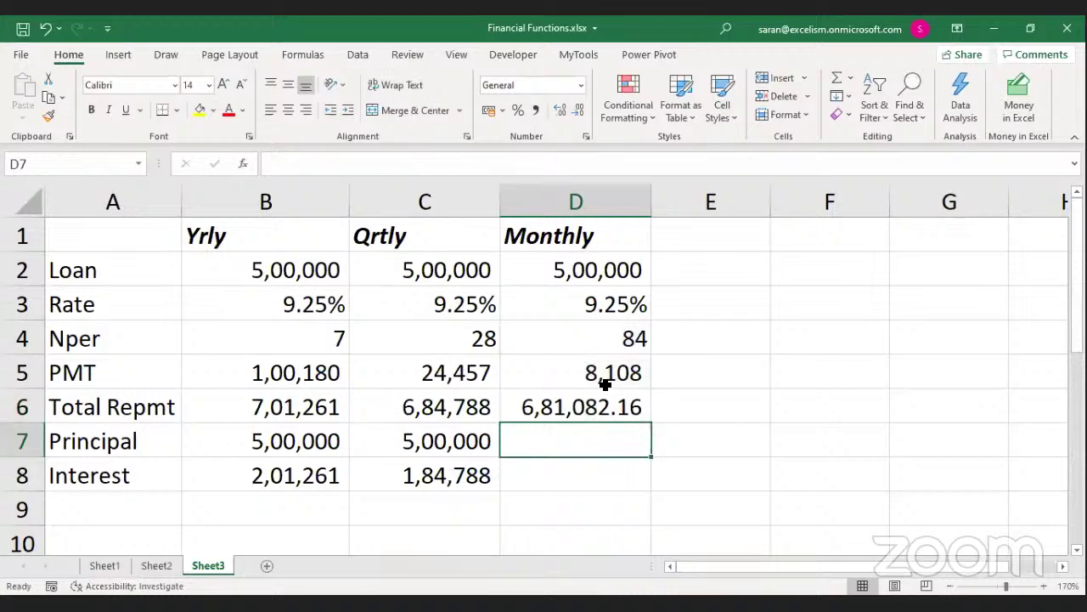
Remove both decimal places from the monthly total repayment in D6
left_click(599, 387)
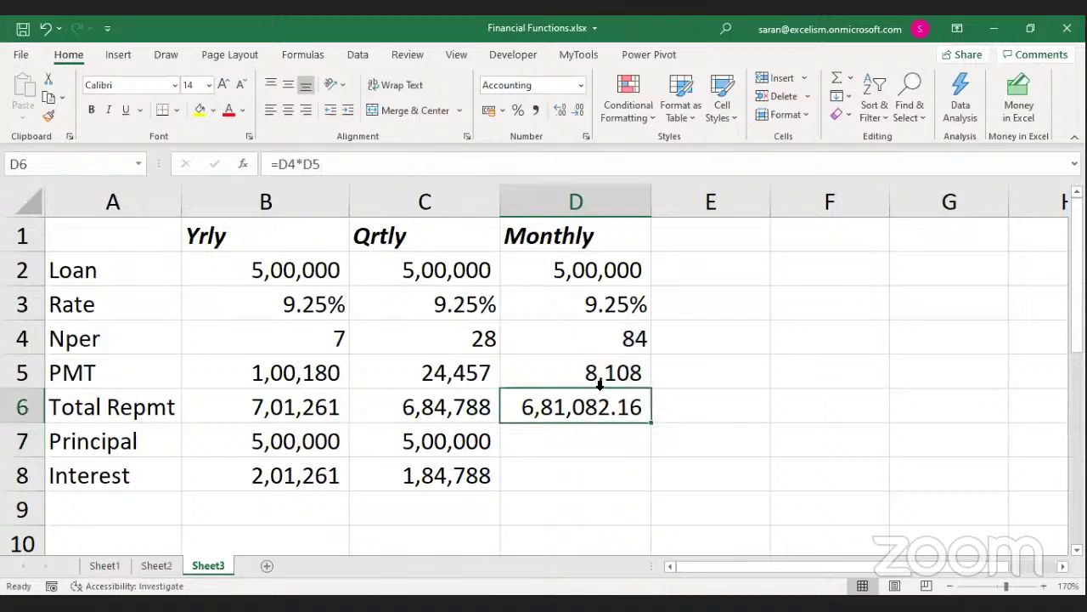
left_click(577, 111)
left_click(577, 111)
Link the monthly principal in D7 to the loan amount with =D2
left_click(578, 437)
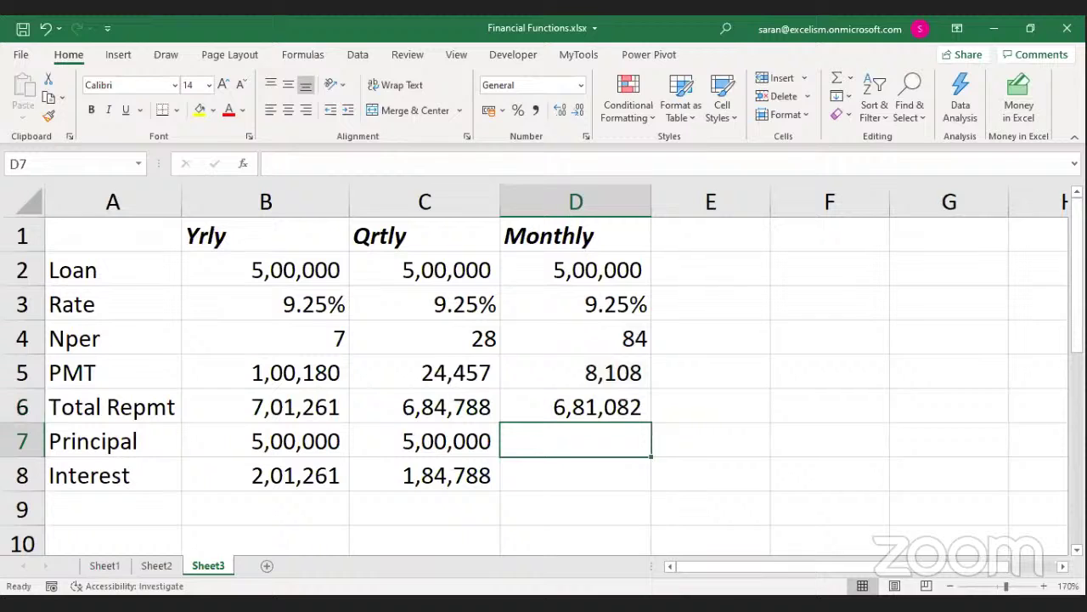
type("=")
key("Up")
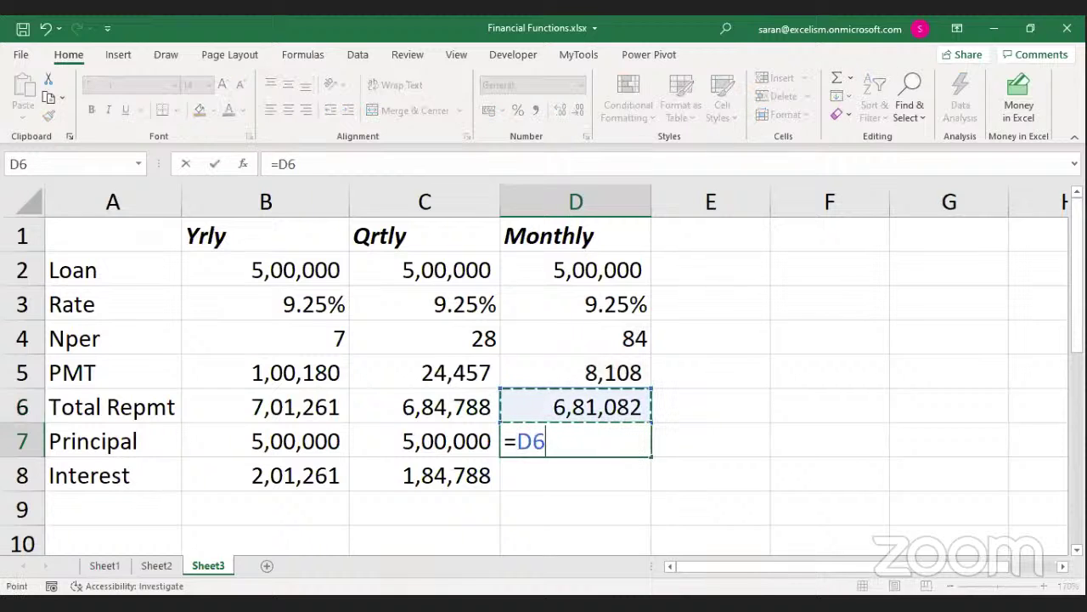
key("Up")
key("Up")
key("Up")
key("Up")
key("Return")
Fill the interest formula from C8 into D8 so that it reads =D6-D7
key("Up")
key("ctrl+c")
key("Down")
key("ctrl+r")
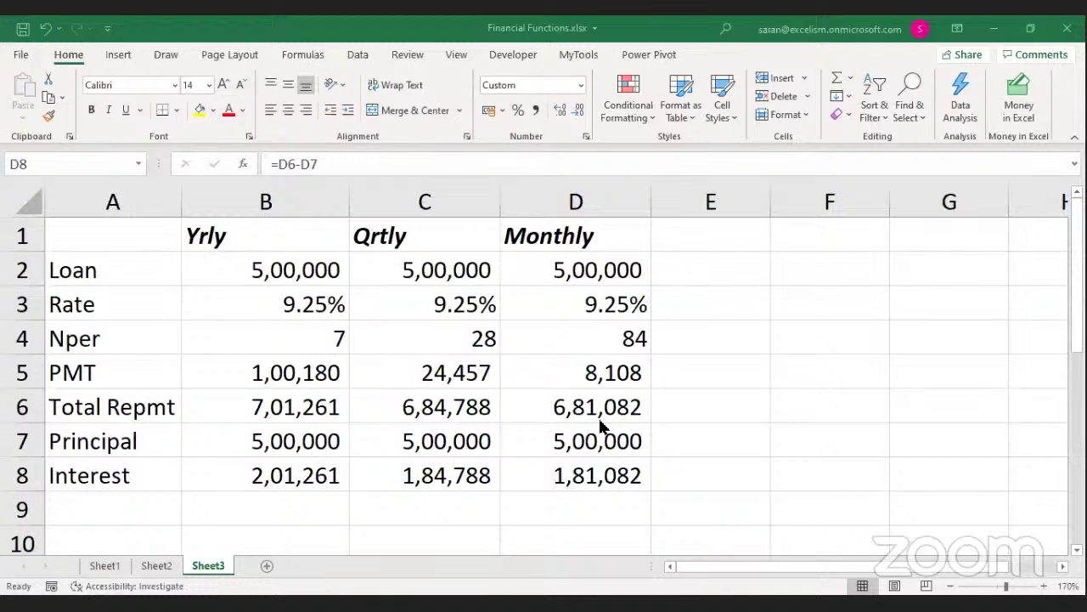
Autofit the column widths of the whole loan table in A1:D8
left_click(604, 320)
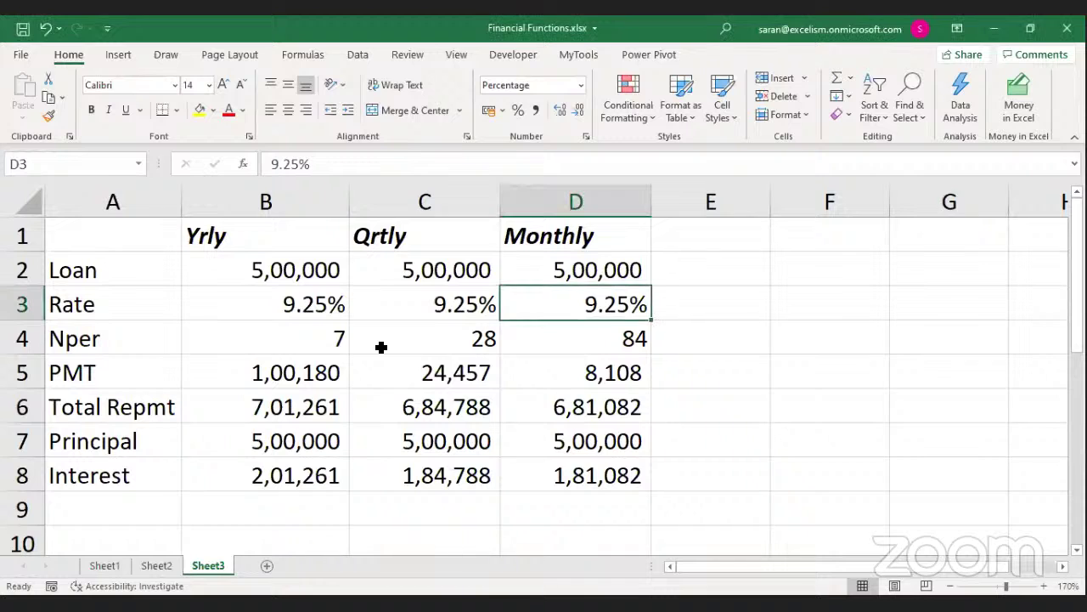
key("Up")
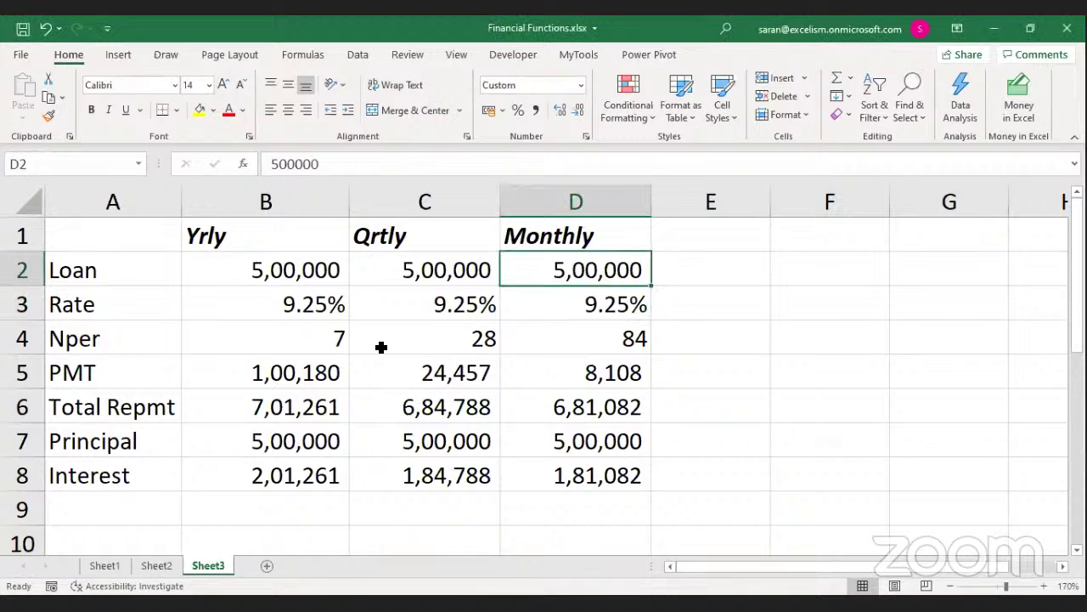
key("ctrl+a")
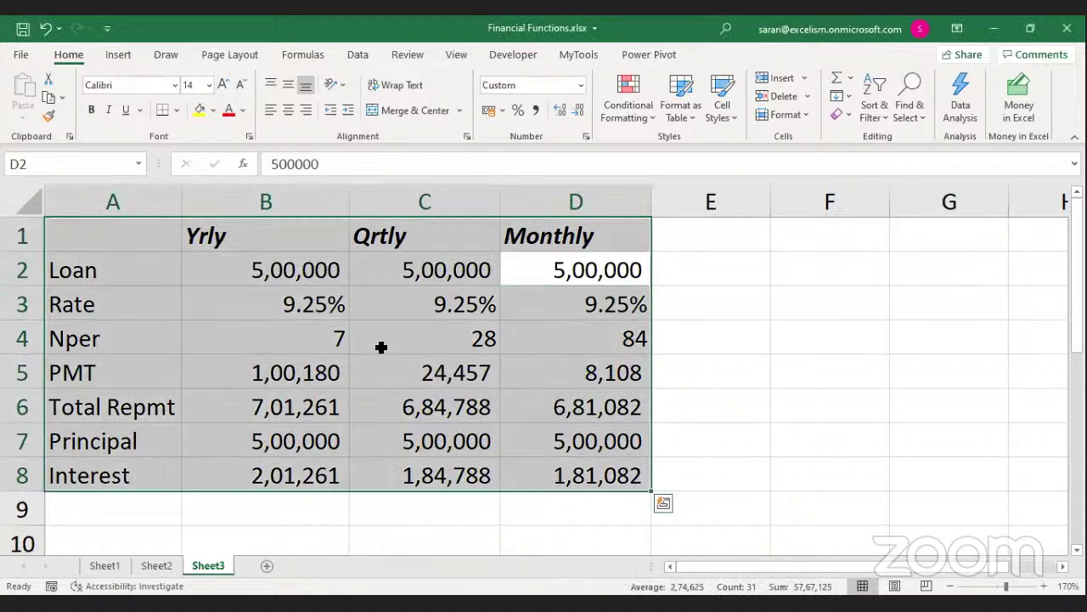
key("alt+h")
key("o")
key("i")
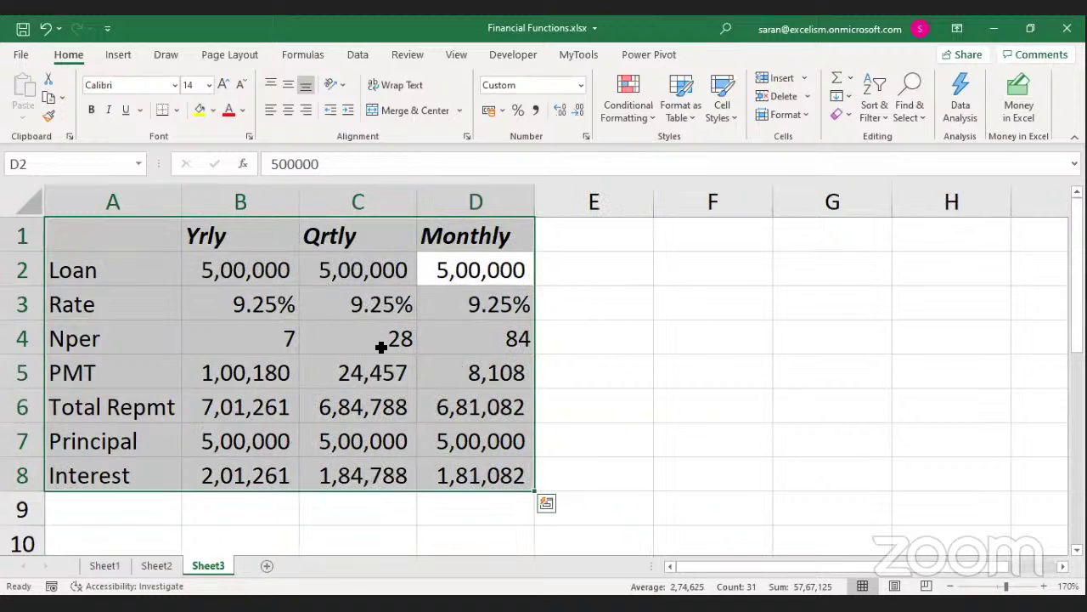
Extend the Principal label in A7 to read Principal-M
key("Down")
key("Down")
key("Down")
key("Down")
key("Down")
key("Down")
key("Down")
key("Home")
key("Up")
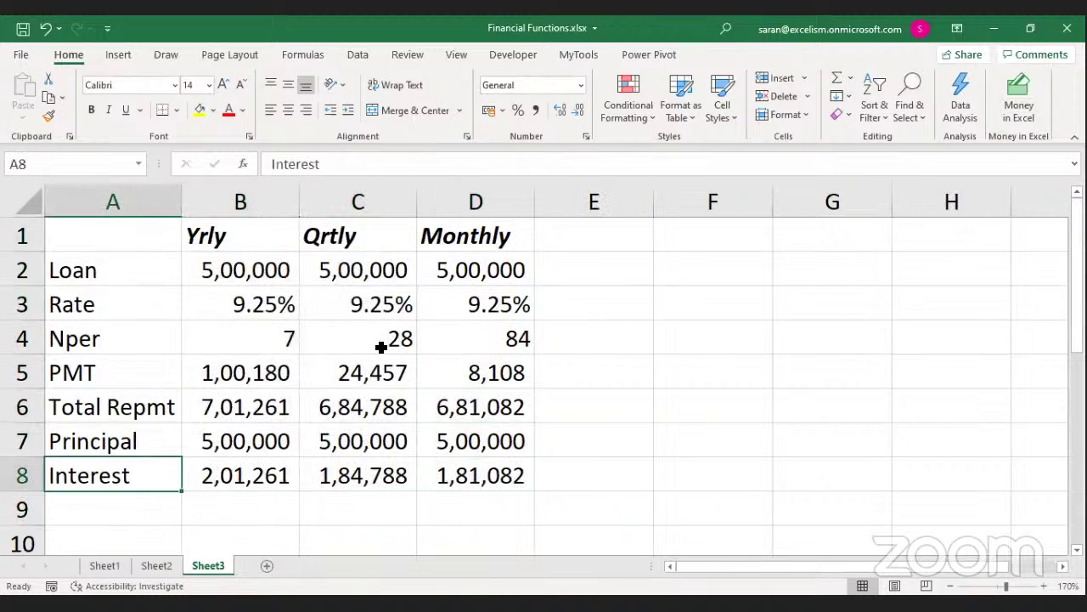
key("Up")
key("F2")
type("-")
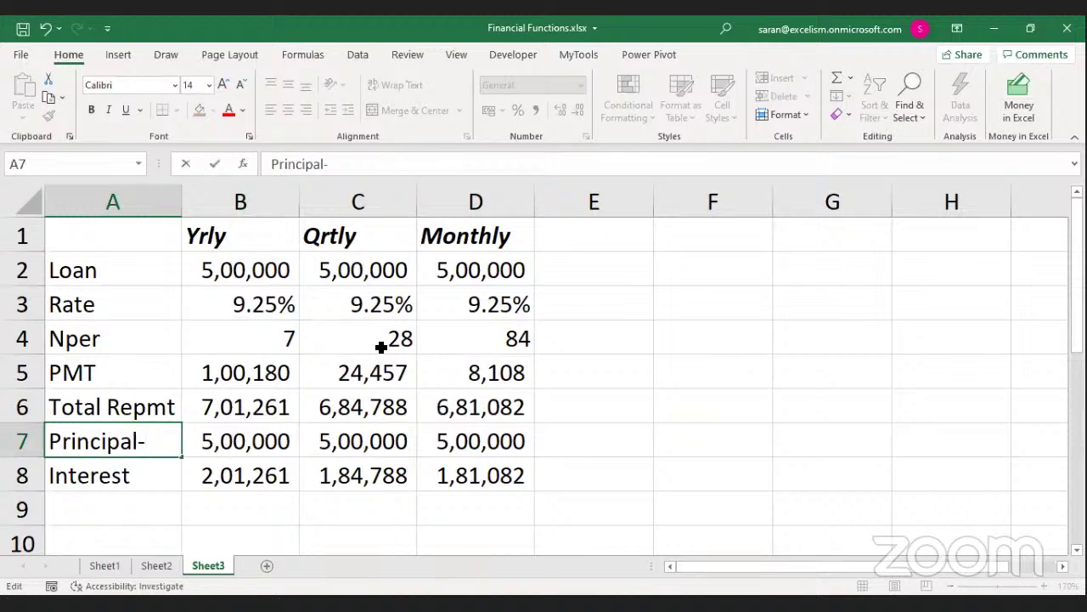
type("M")
key("Return")
Extend the Interest label in A8 to read Interest-M
key("F2")
type("-")
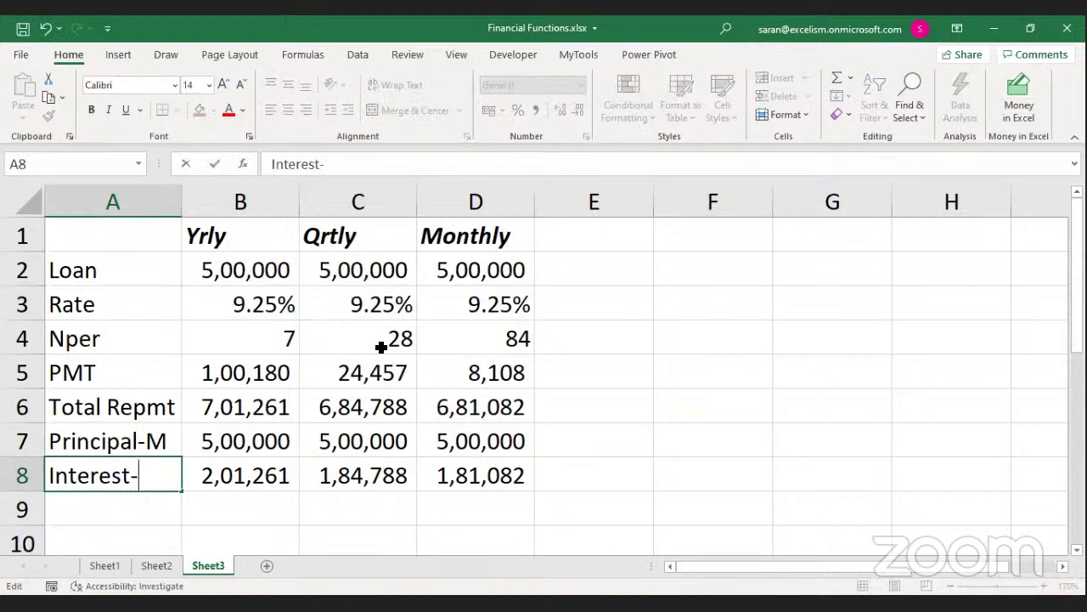
type("M")
key("Return")
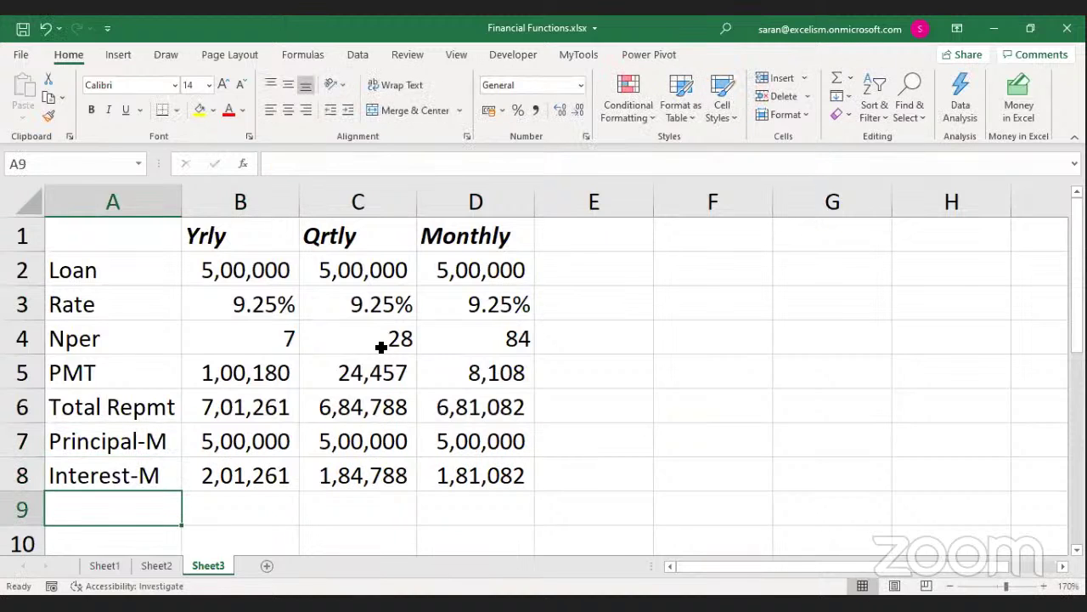
On Sheet1, enter CUMIPMT() in A14 and autofit the width of column A
key("ctrl+Page_Up")
key("ctrl+Page_Up")
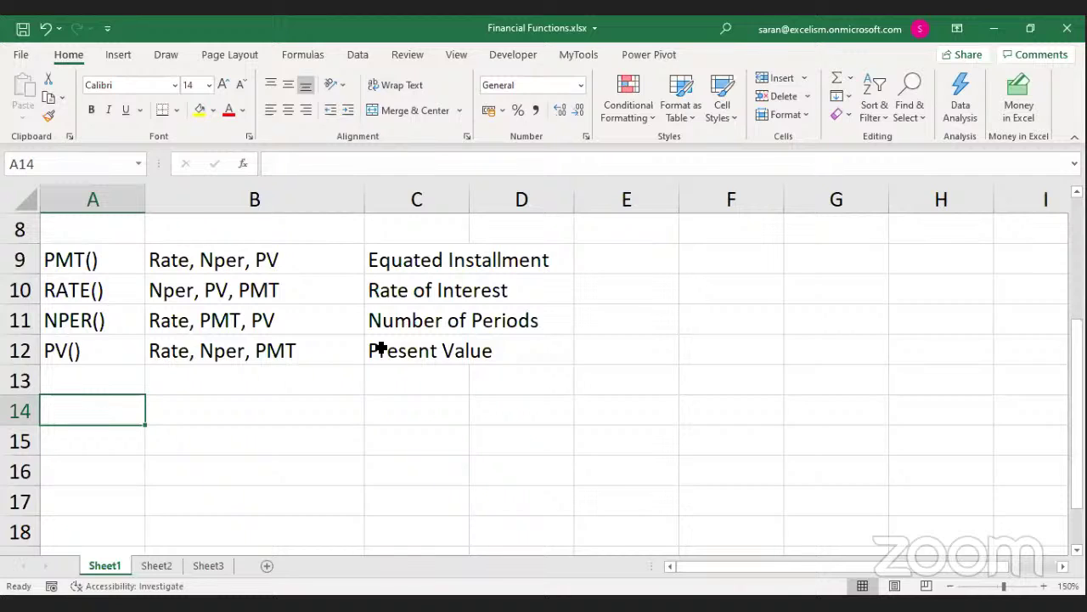
type("CUMIP")
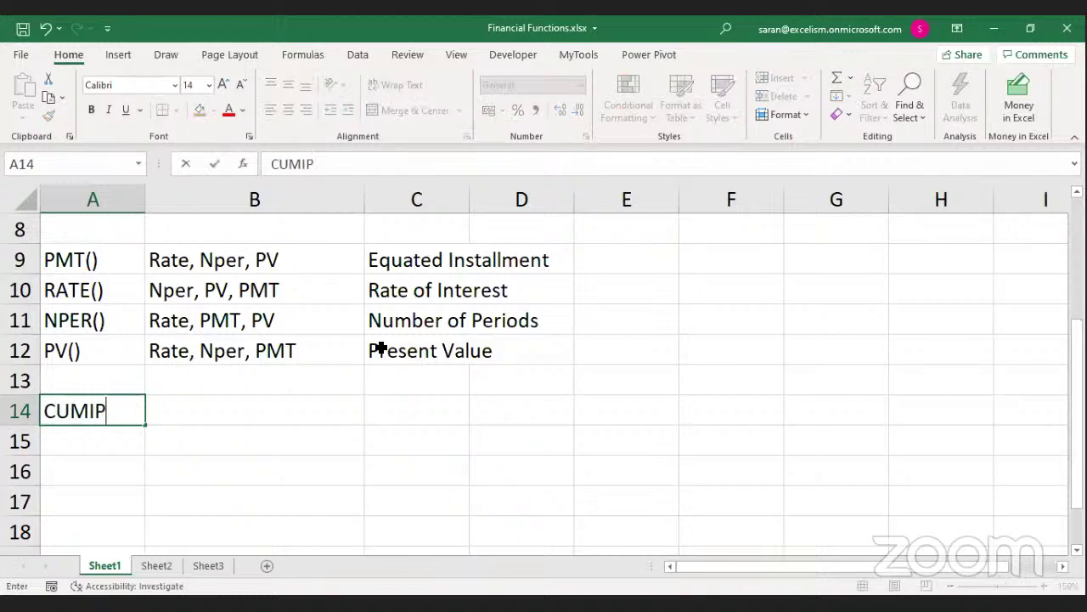
type("MT()")
key("Right")
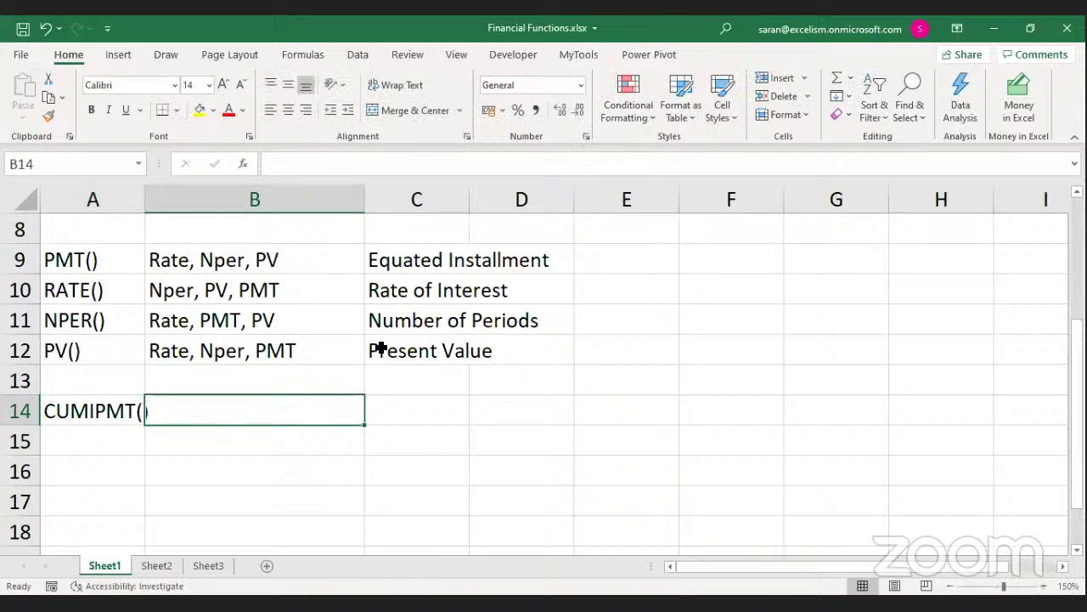
key("Left")
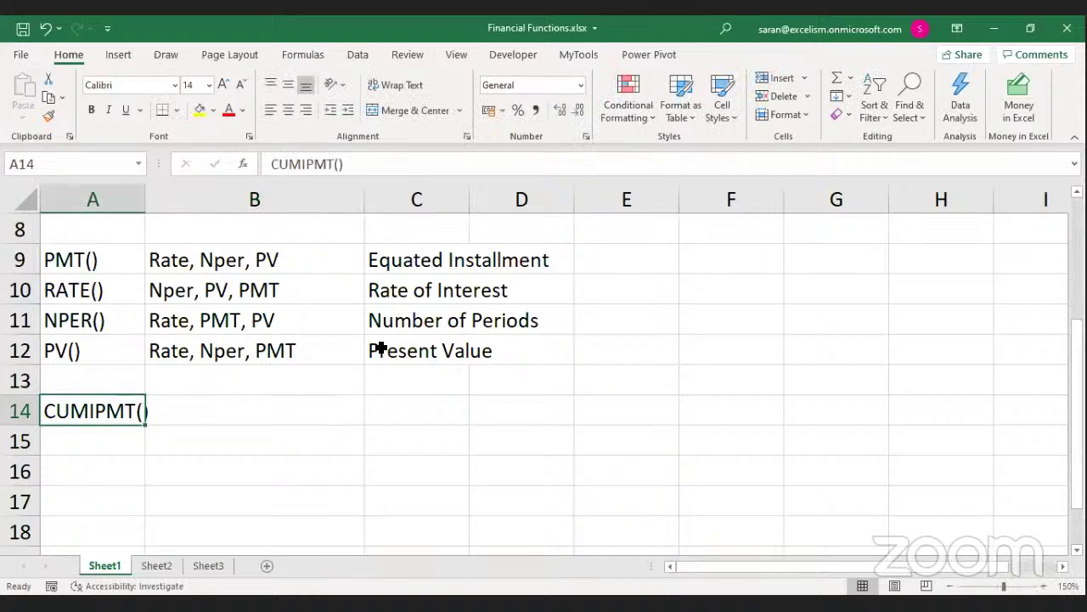
key("alt+h")
key("o")
key("i")
Enter the description "Cumulative Interest from x period to y period" for CUMIPMT() in C14
key("Right")
key("Right")
type("Cu")
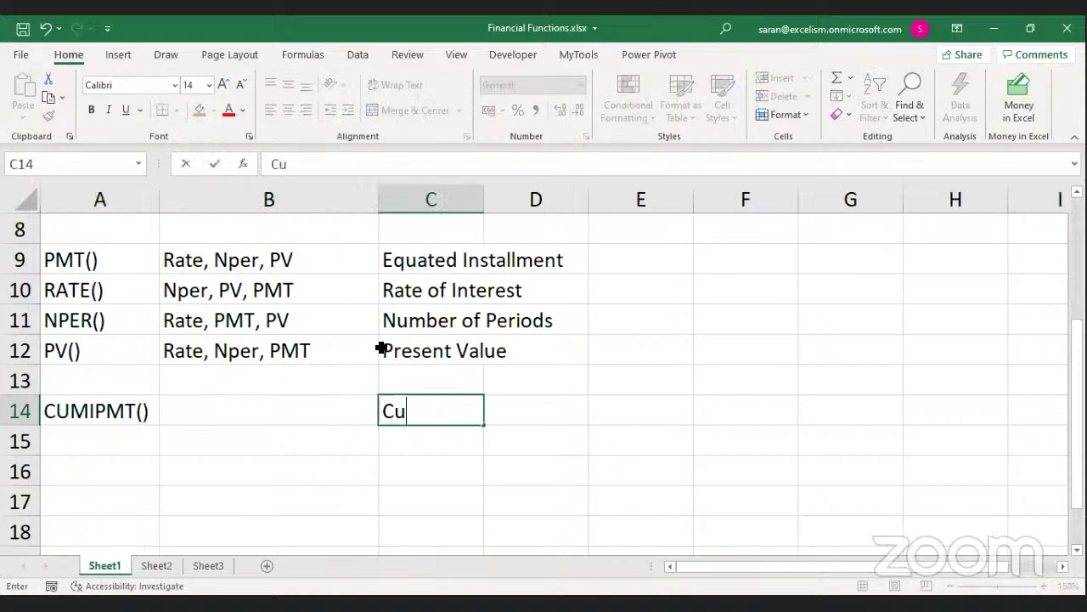
type("mulative Interest Pmt")
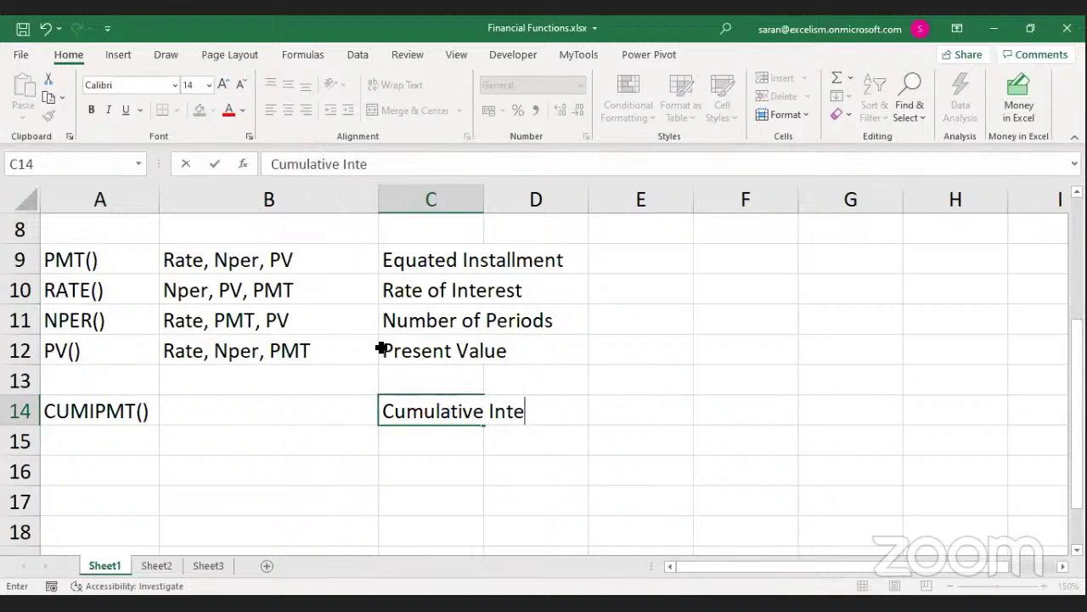
key("BackSpace")
key("BackSpace")
key("BackSpace")
type("from x ")
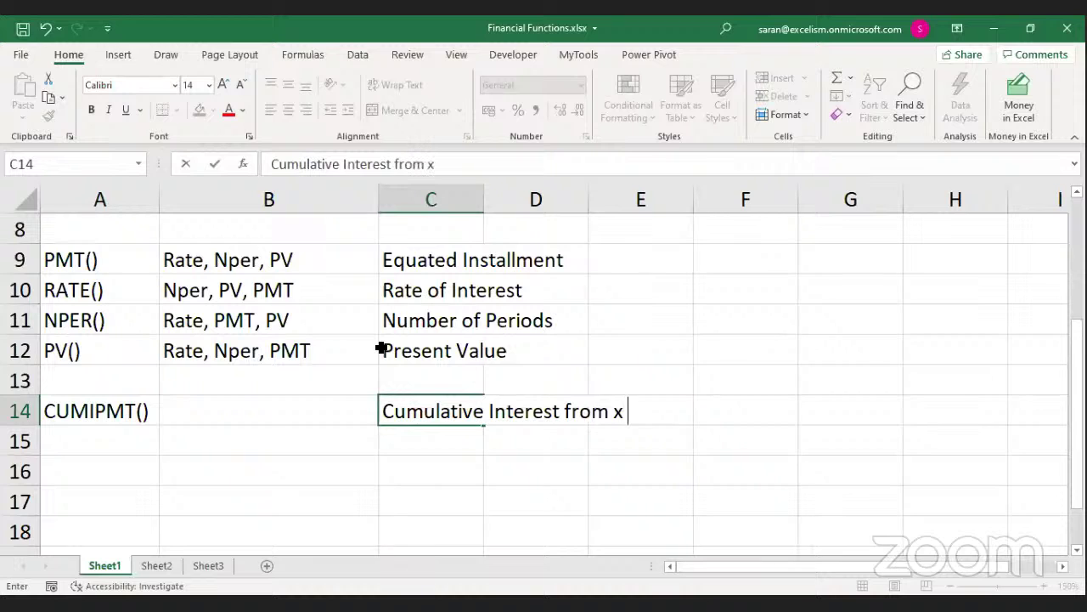
type("period to y period to y")
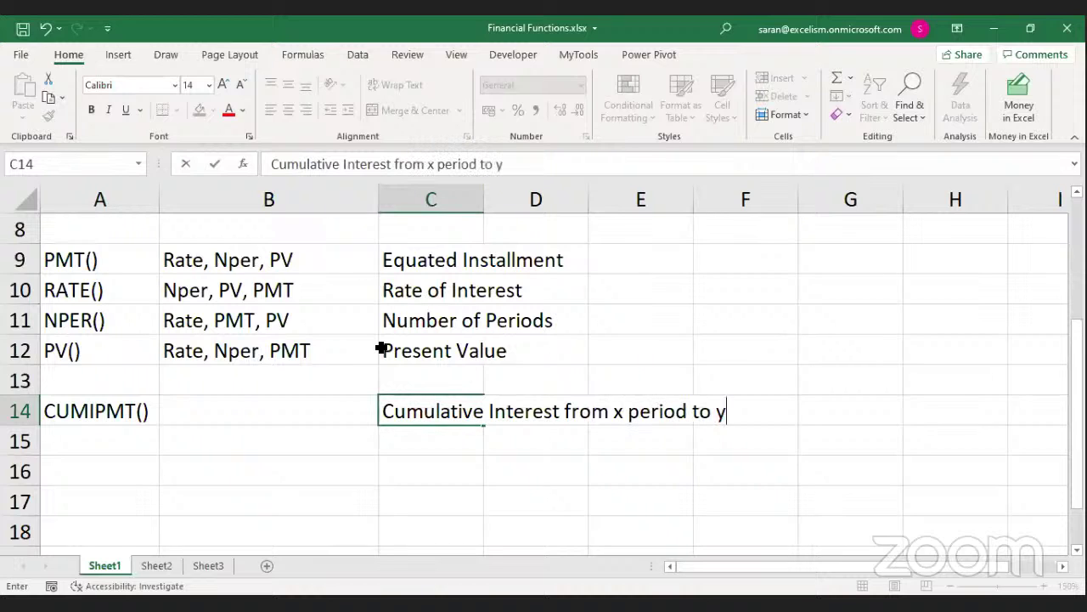
key("BackSpace")
type("iod")
key("Return")
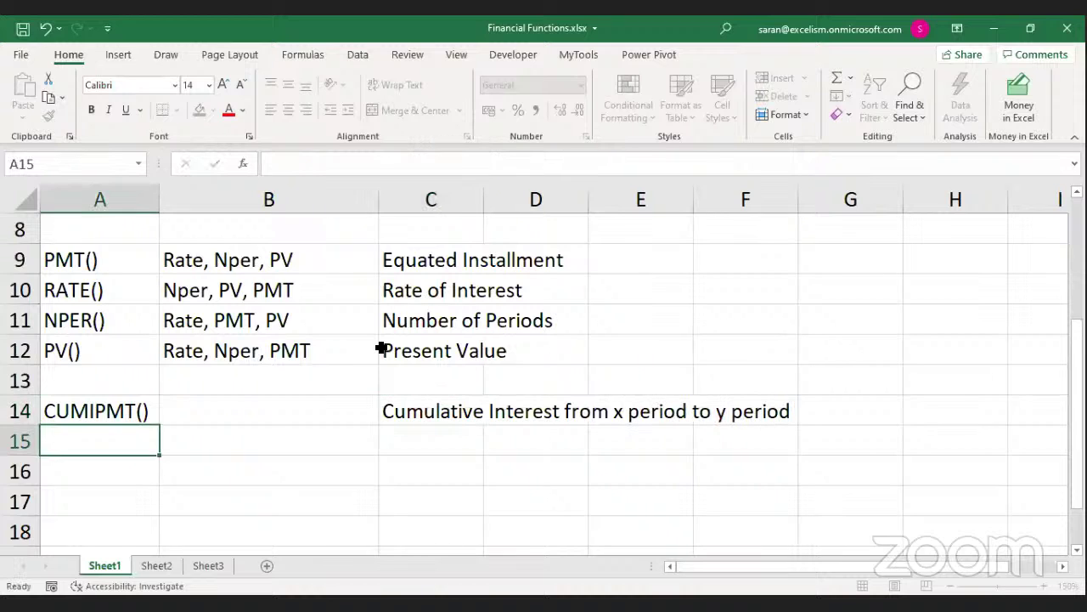
Enter the function name CUMPRINC() in A15, below CUMIPMT()
key("Up")
key("Down")
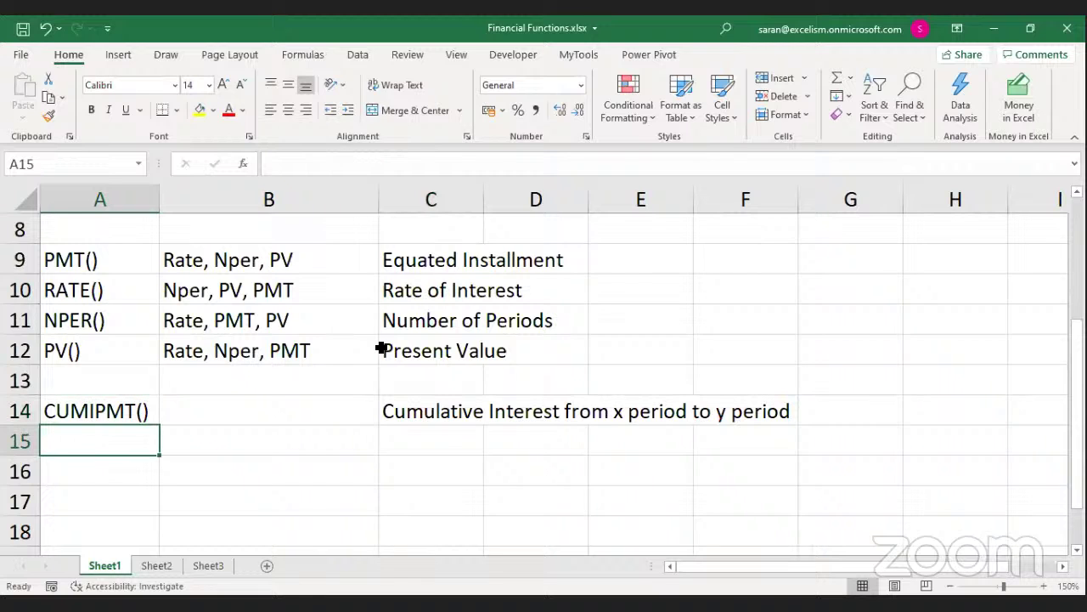
type("CUMPRINC()")
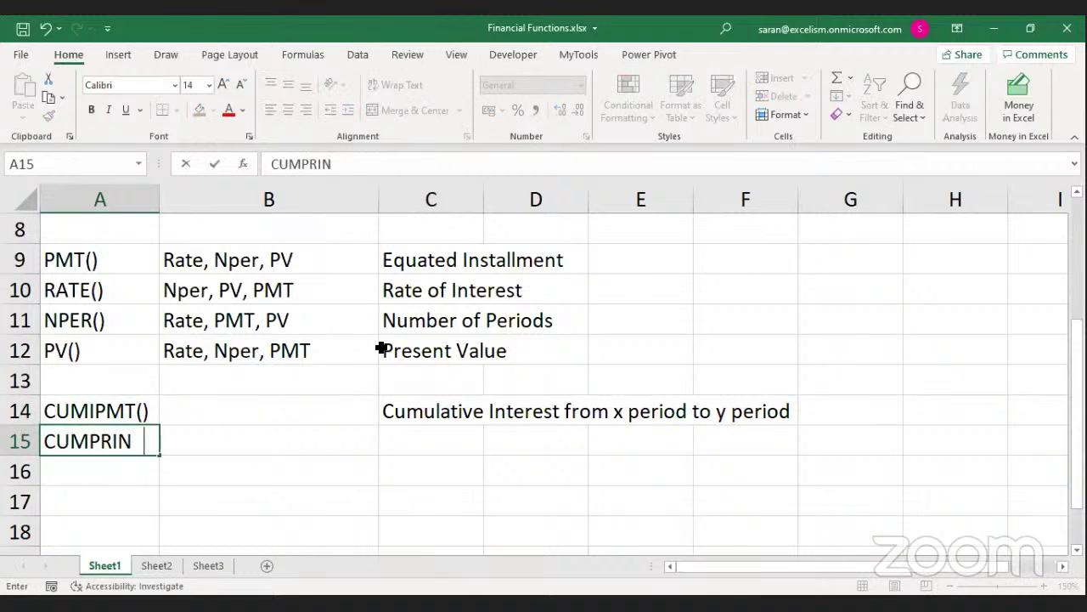
key("Tab")
Copy the CUMIPMT() description from C14 into C15
key("Tab")
key("Up")
key("ctrl+c")
key("Down")
key("Return")
Replace the word Interest with Principal in the C15 description, giving "Cumulative Principal from x period to y period"
key("F2")
key("ctrl+Left")
key("ctrl+Left")
key("ctrl+Left")
key("ctrl+Left")
key("ctrl+Left")
key("ctrl+Left")
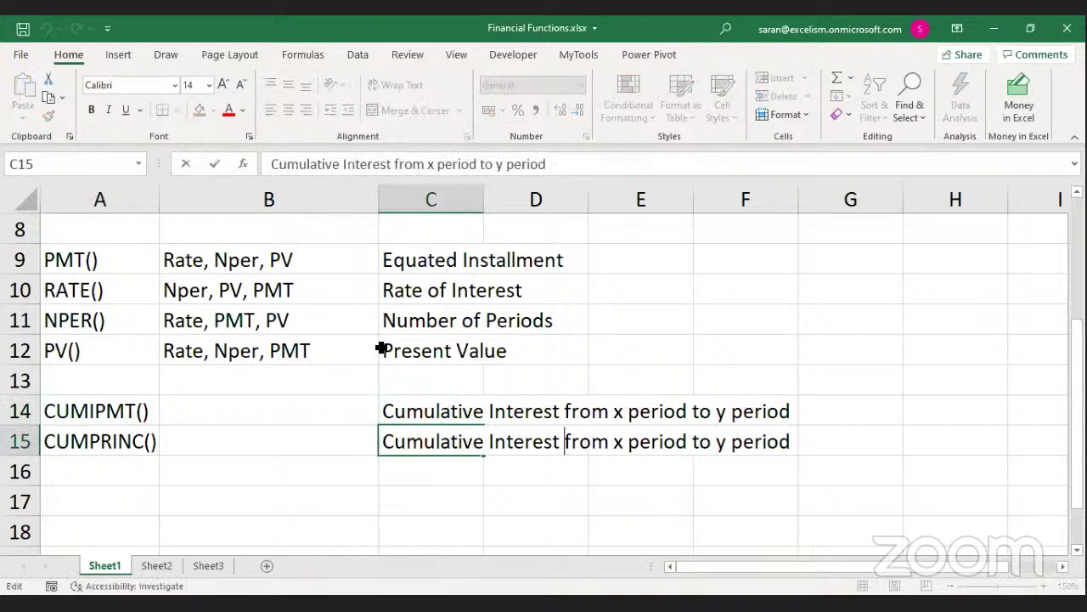
key("ctrl+shift+Right")
type("Principal")
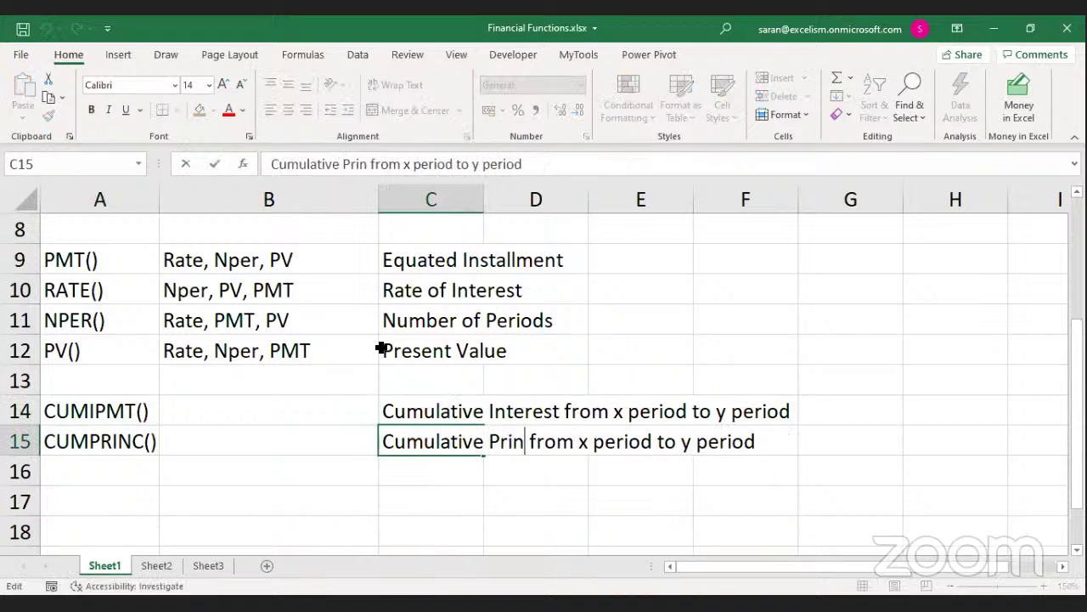
key("Return")
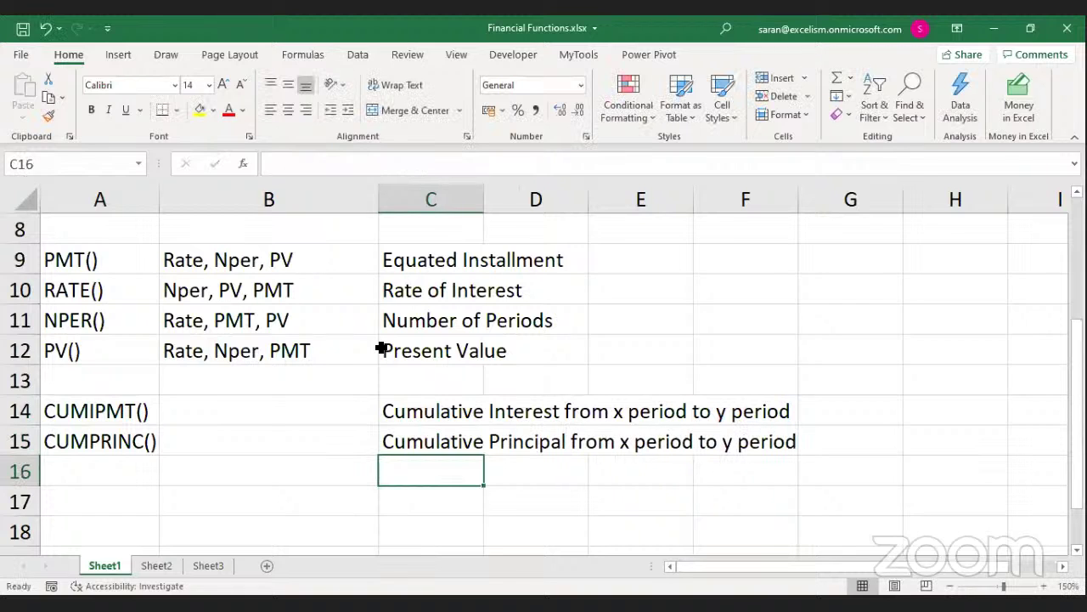
Widen column A on Sheet1 to fit the CUMPRINC() entry in A15
key("Up")
key("Left")
key("Left")
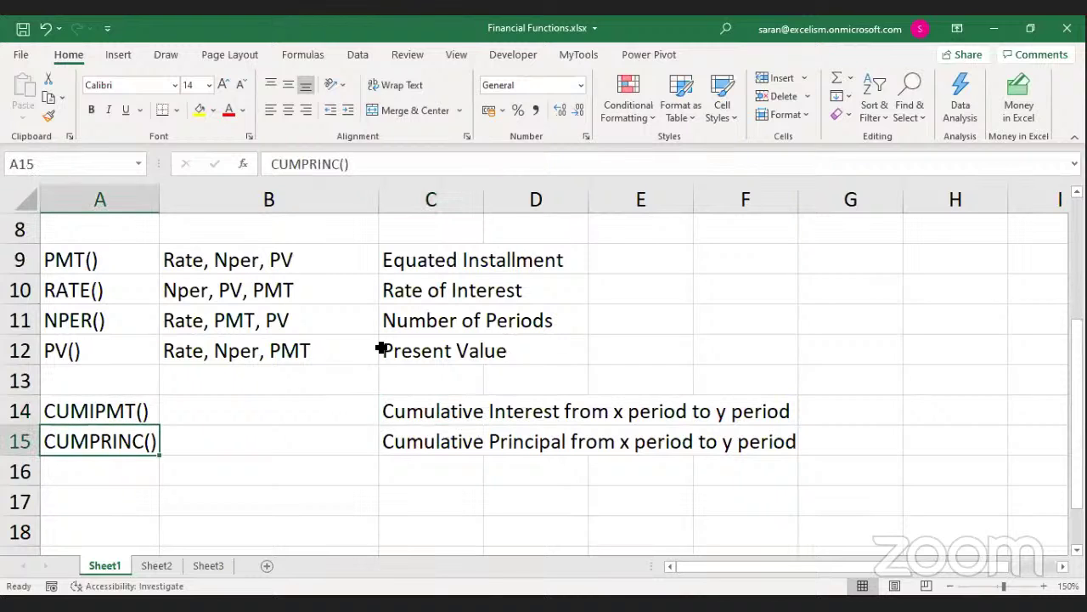
key("Up")
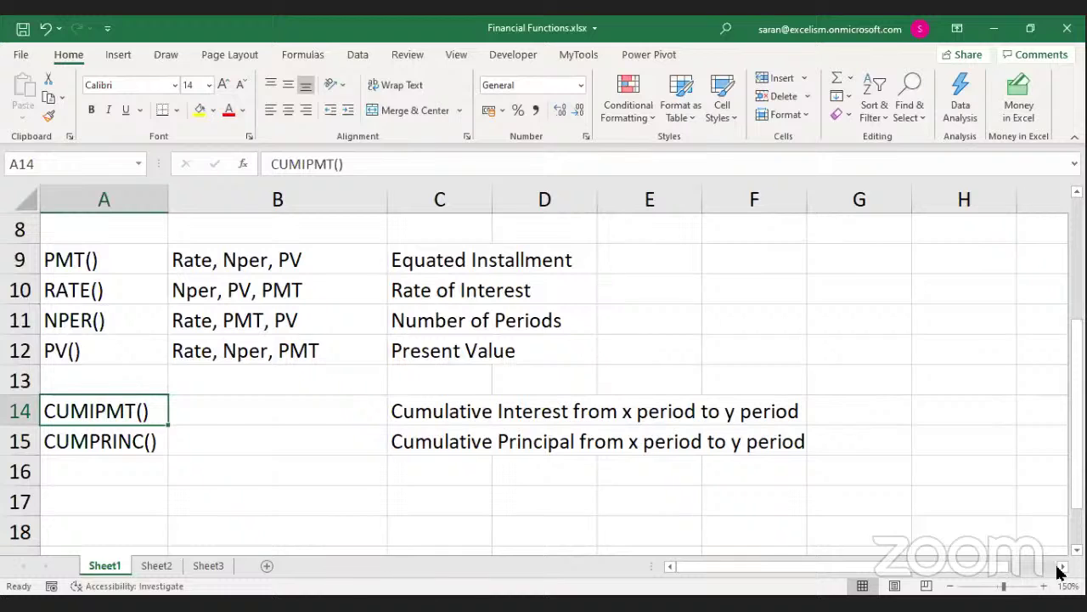
On Sheet3, enter the label Loan Taken Date in A10, leaving row 9 blank under the loan table
key("ctrl+Page_Down")
key("ctrl+Page_Down")
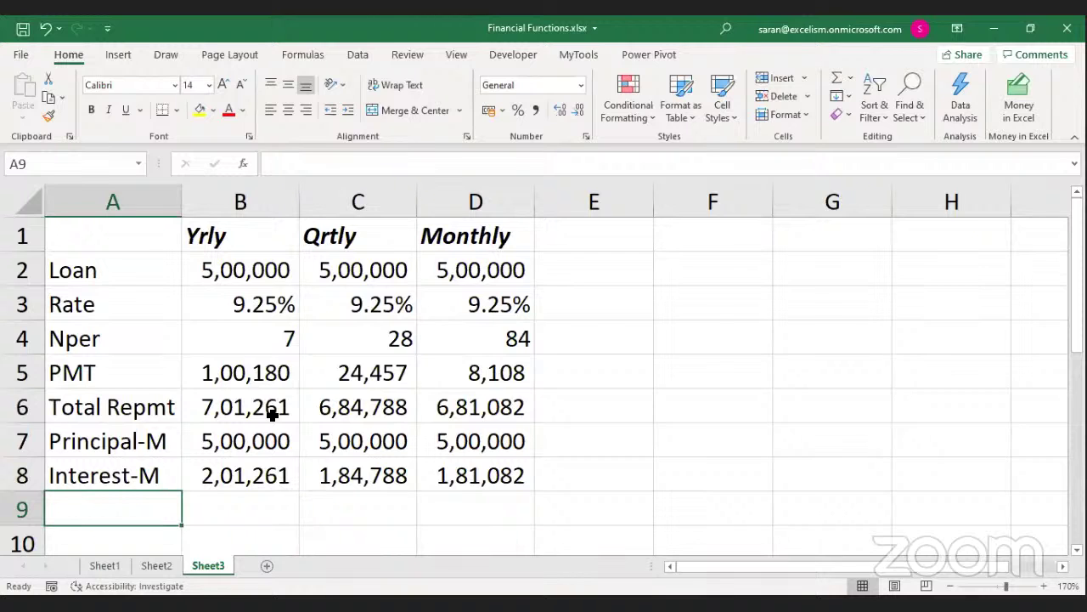
key("Down")
key("Down")
key("Down")
key("Down")
key("Up")
key("Up")
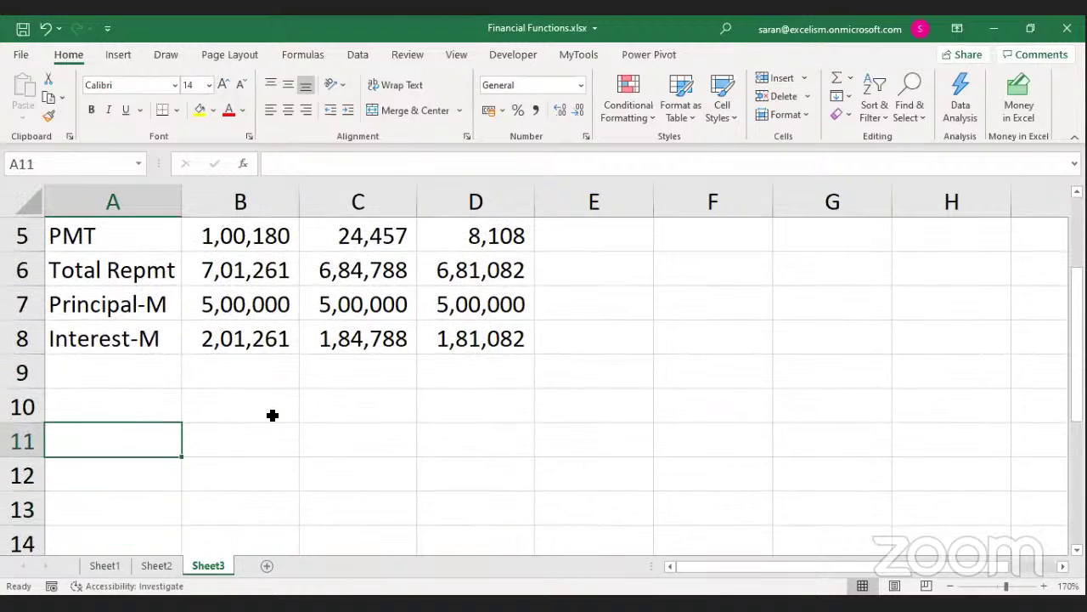
key("Up")
type("Loan Taken Date")
left_click(271, 414)
key("Left")
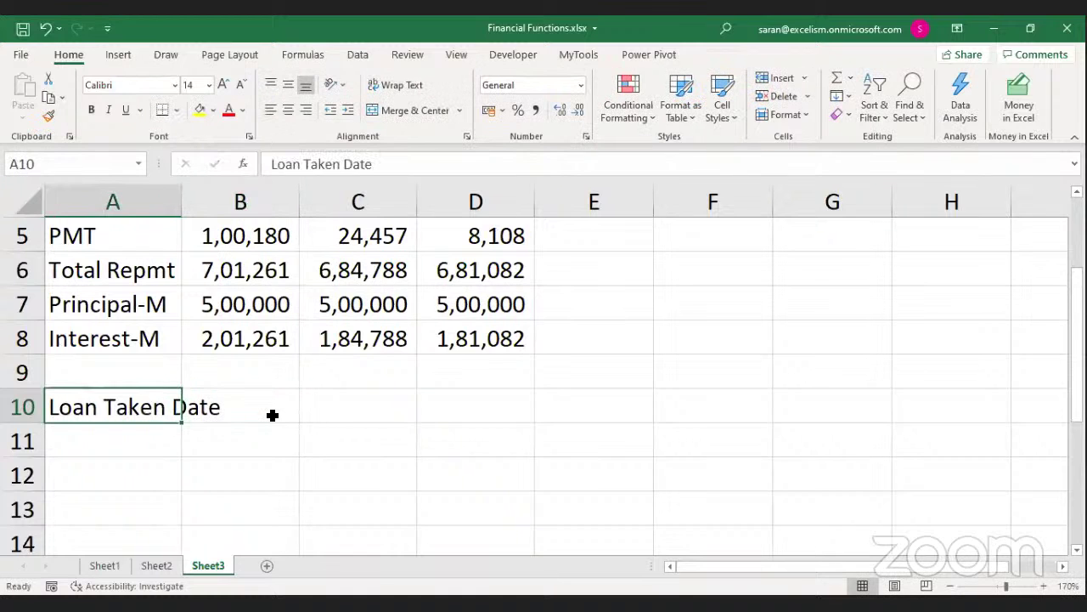
Shorten the label in A10 to Loan Date
key("F2")
key("ctrl+Left")
key("ctrl+shift+Left")
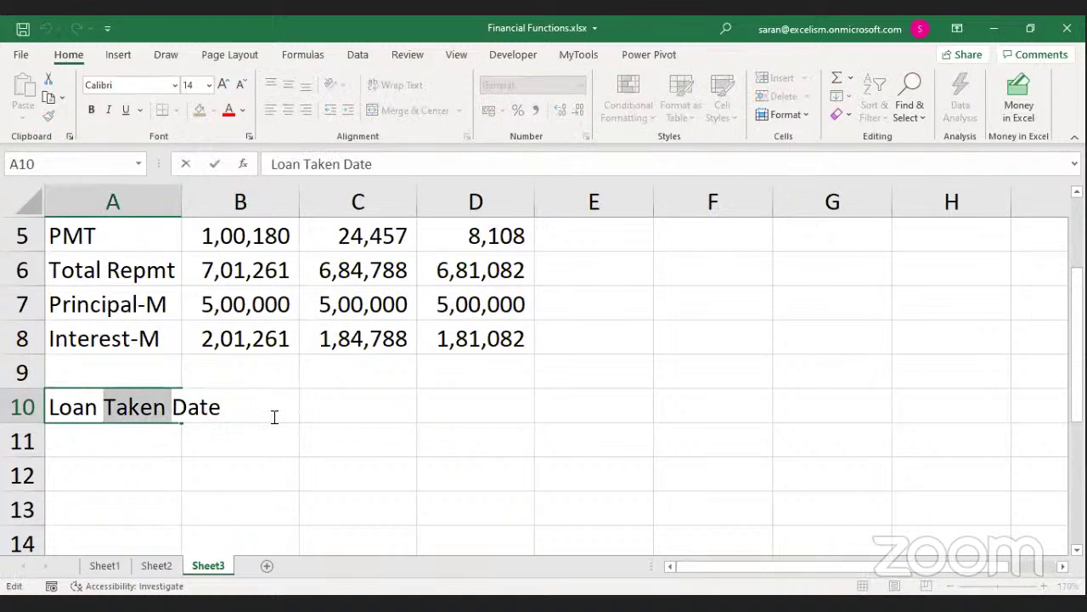
key("BackSpace")
left_click(272, 415)
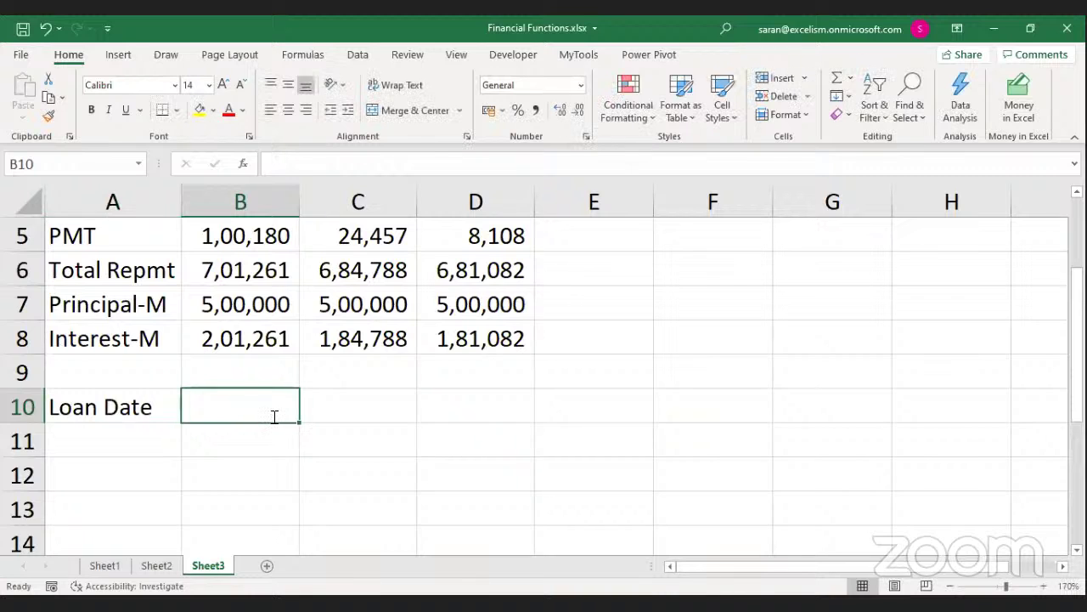
Enter the loan date 01/04/2018 in B10
type("01/")
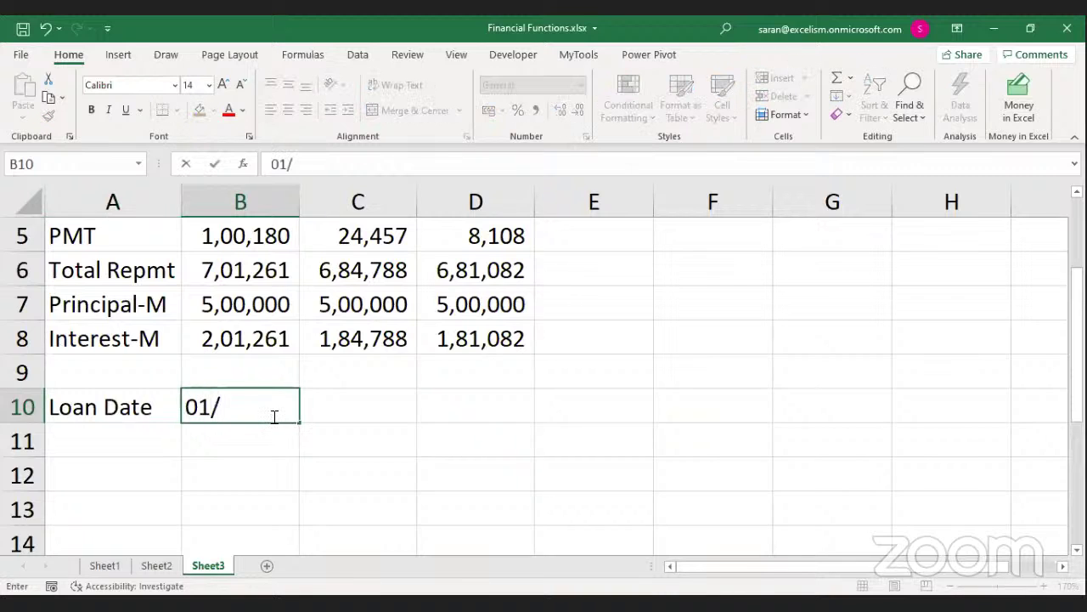
type("04/20")
type("1")
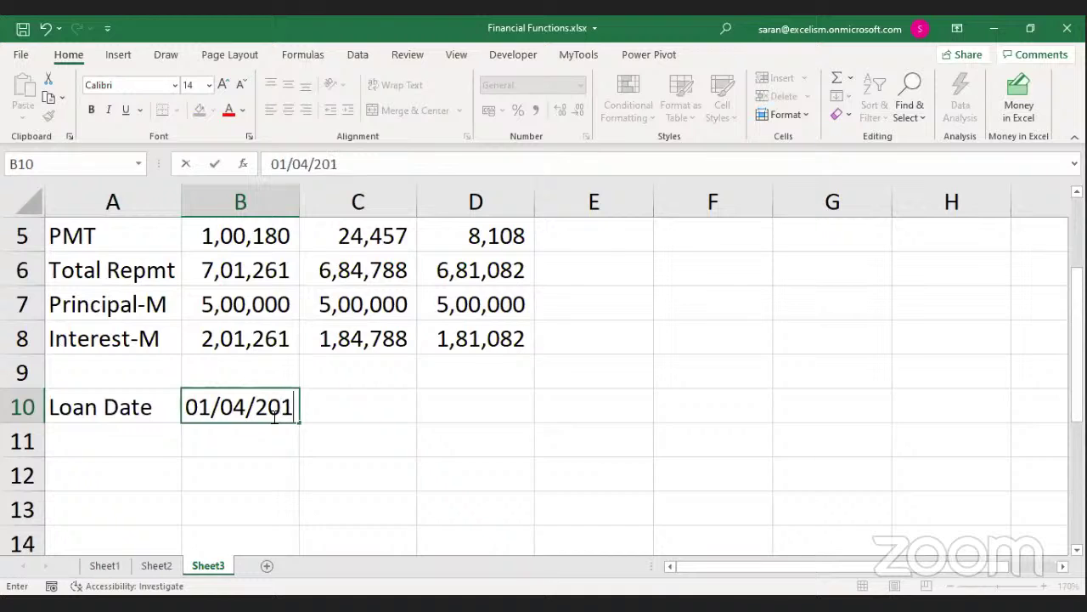
type("8")
key("Return")
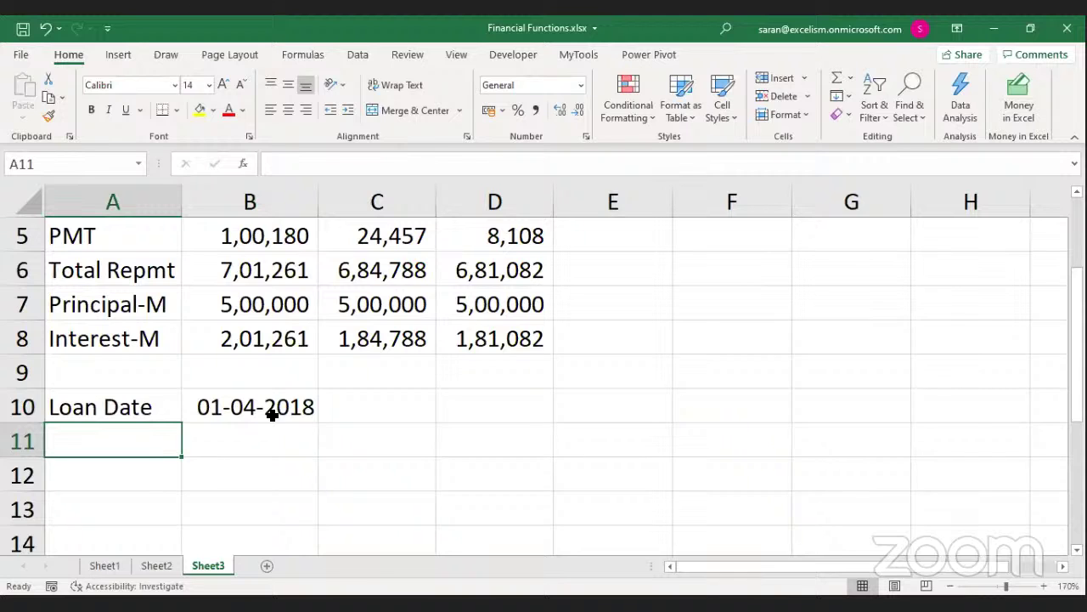
Enter the label Loan in A11, removing the autocompleted word Date
type("L")
key("Tab")
key("Left")
key("F2")
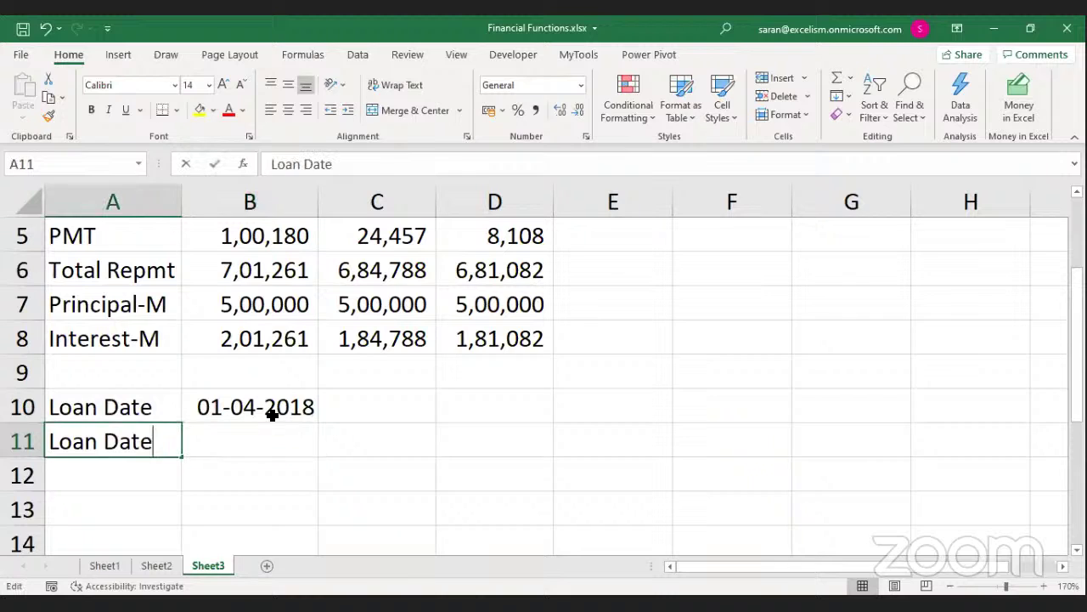
key("BackSpace")
key("BackSpace")
key("BackSpace")
key("BackSpace")
key("BackSpace")
key("Tab")
Enter the loan amount 1850000 in B11
type("1")
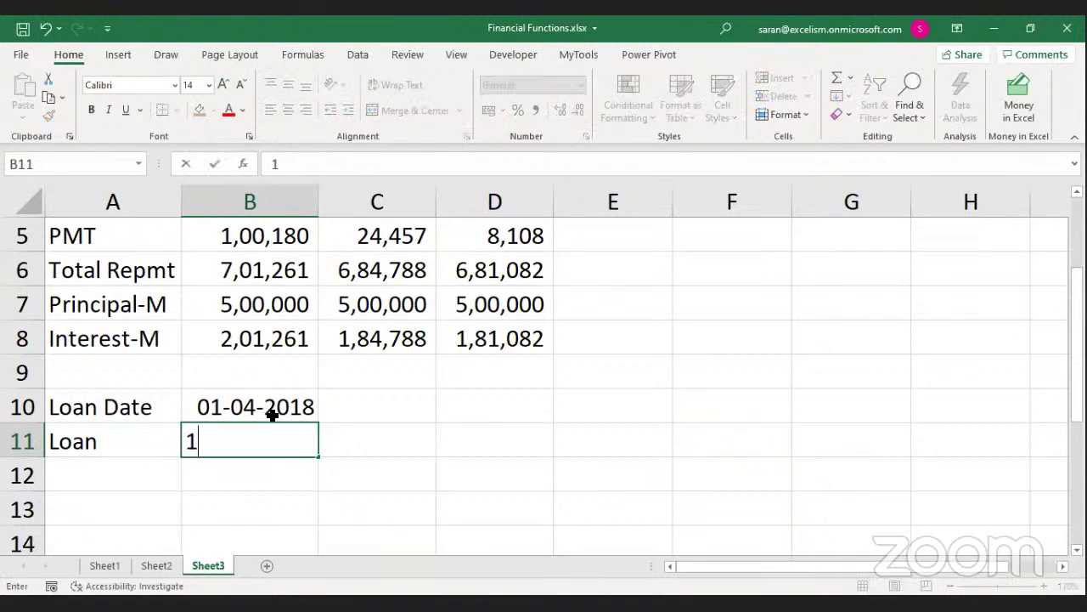
key("BackSpace")
type("185 0000")
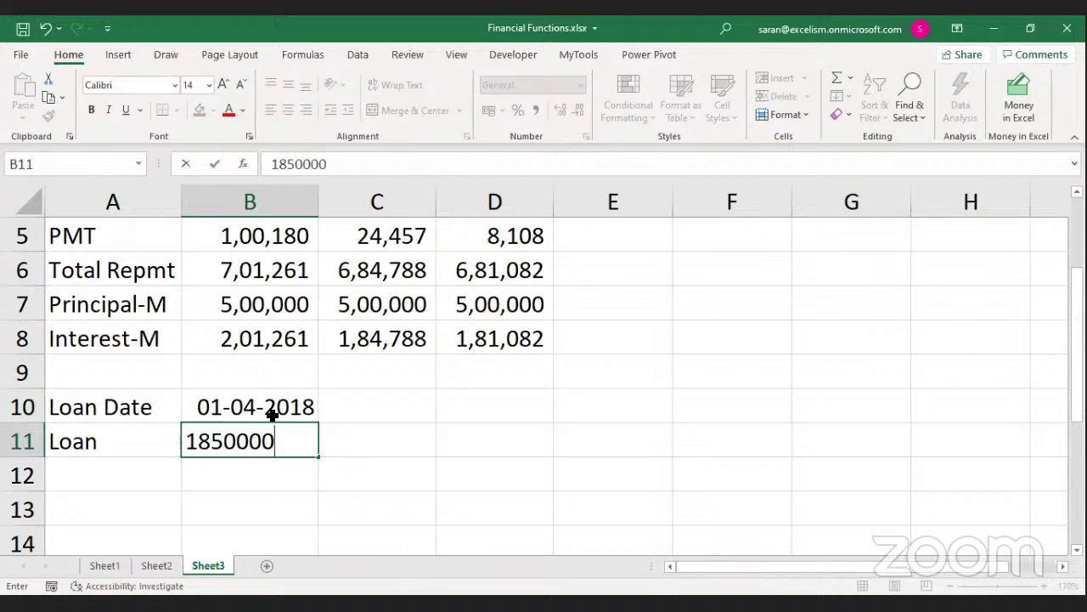
key("Return")
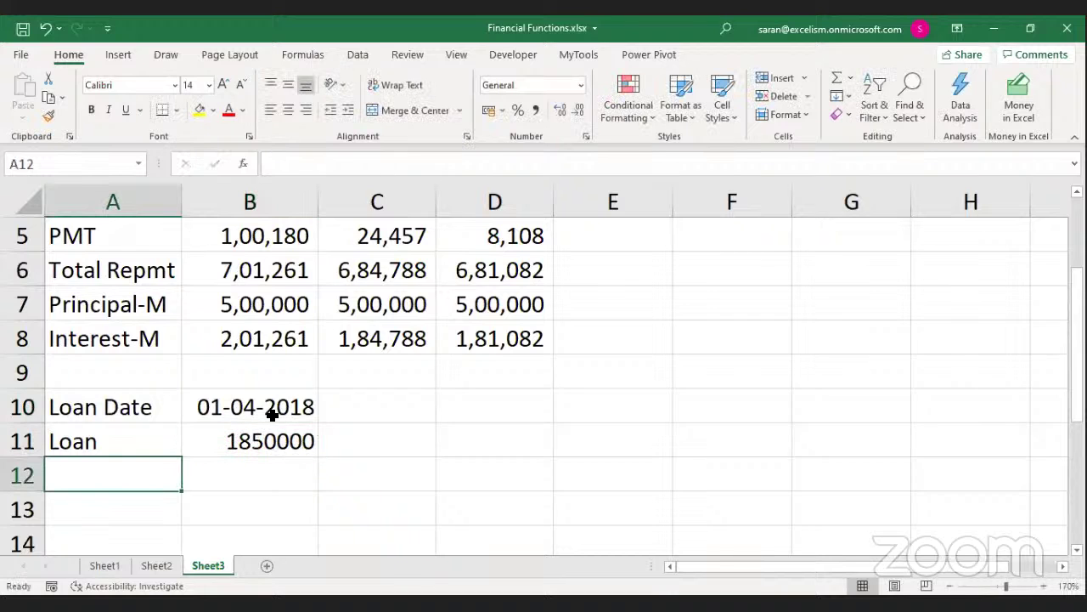
Add a Rate row with the label in A12 and 10.15% in B12
type("Rate")
key("Tab")
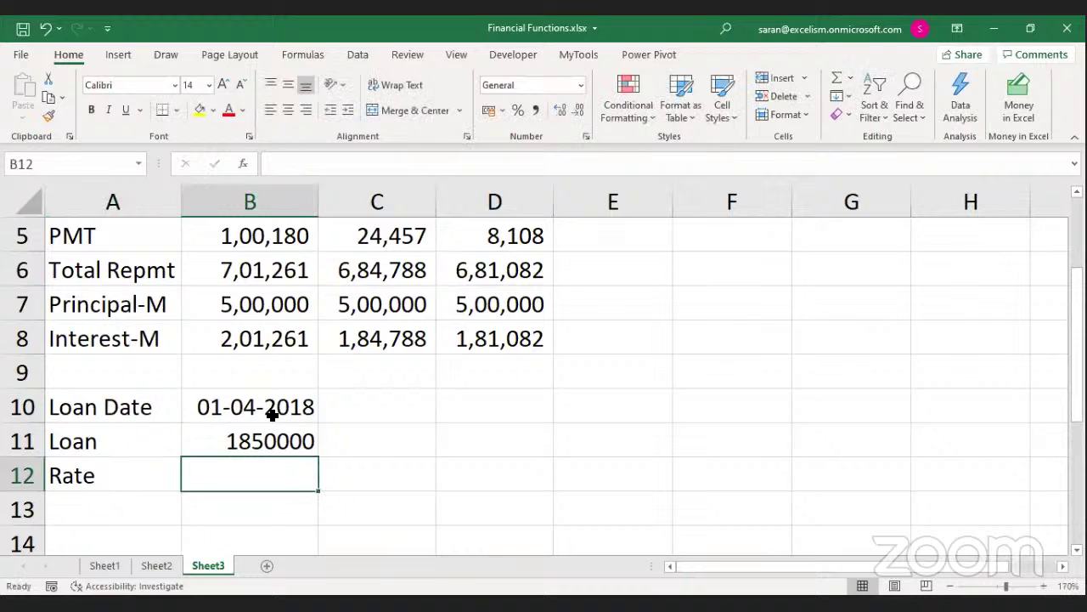
type("10.15%")
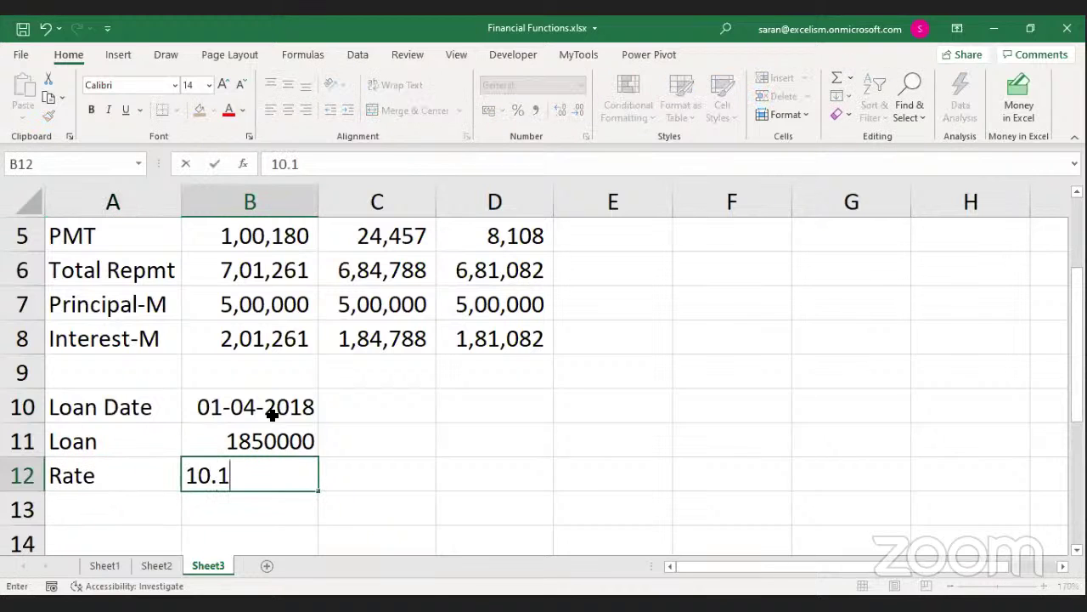
key("Return")
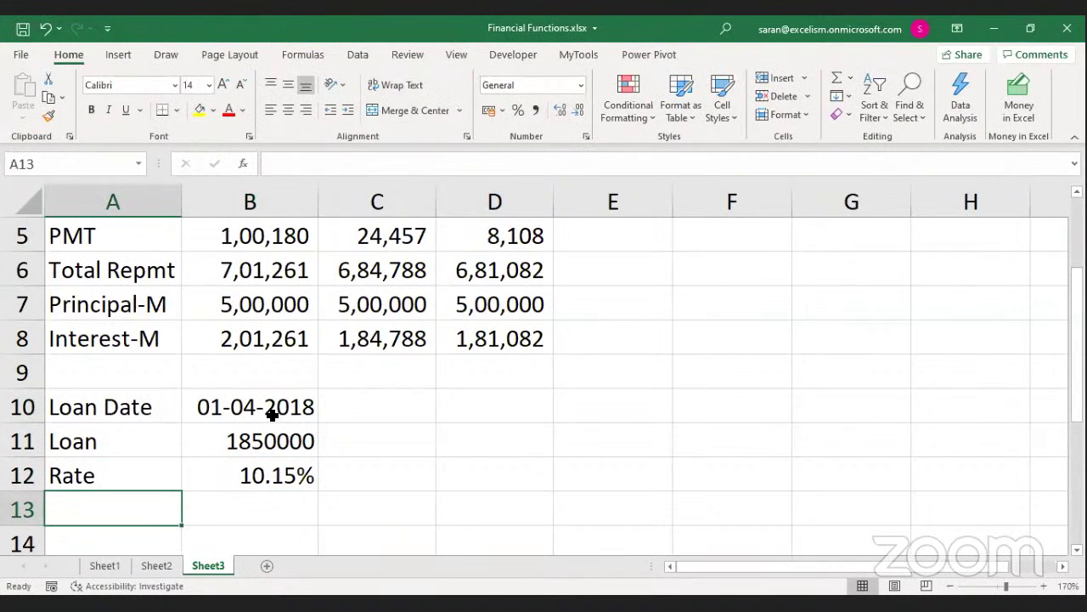
Format the loan amount in B11 with the comma style and no decimal places
key("Up")
key("Up")
key("Right")
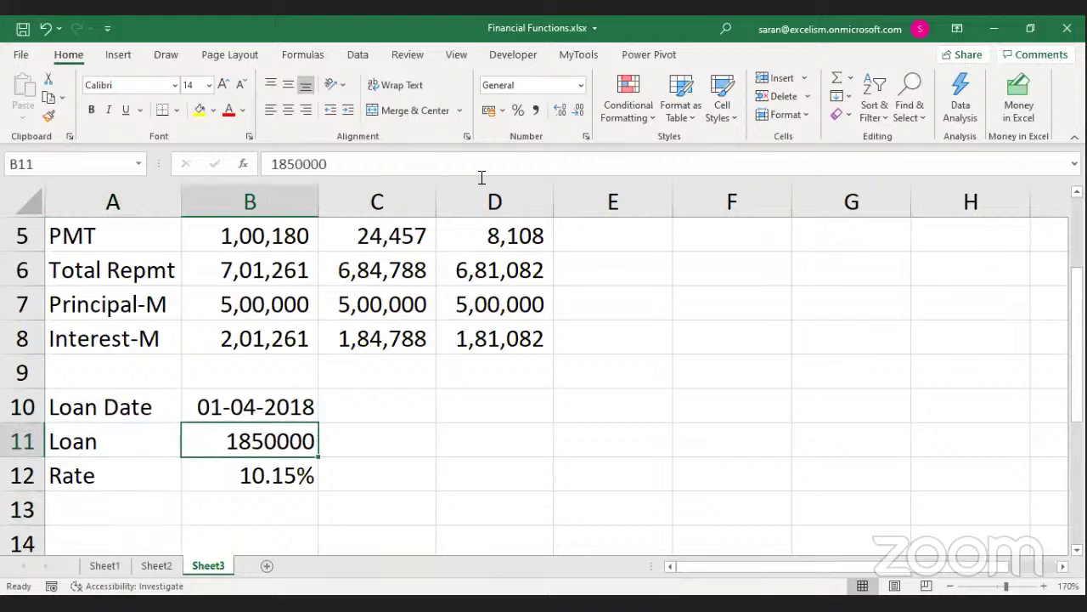
left_click(537, 112)
left_click(581, 113)
left_click(581, 112)
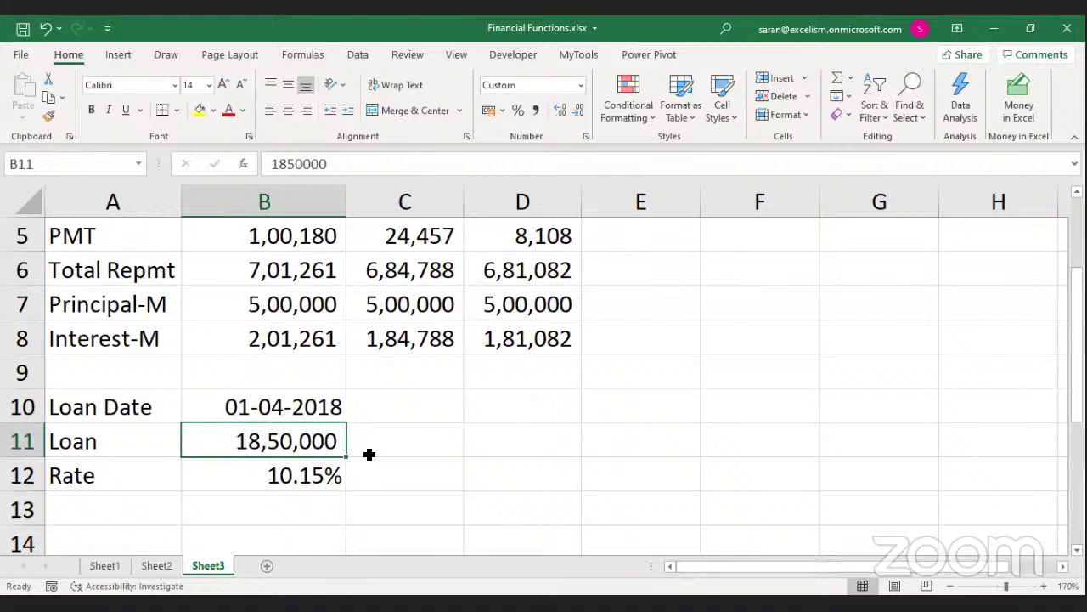
key("Down")
key("Up")
key("Up")
key("Down")
key("Down")
key("Down")
key("Up")
key("Up")
key("Right")
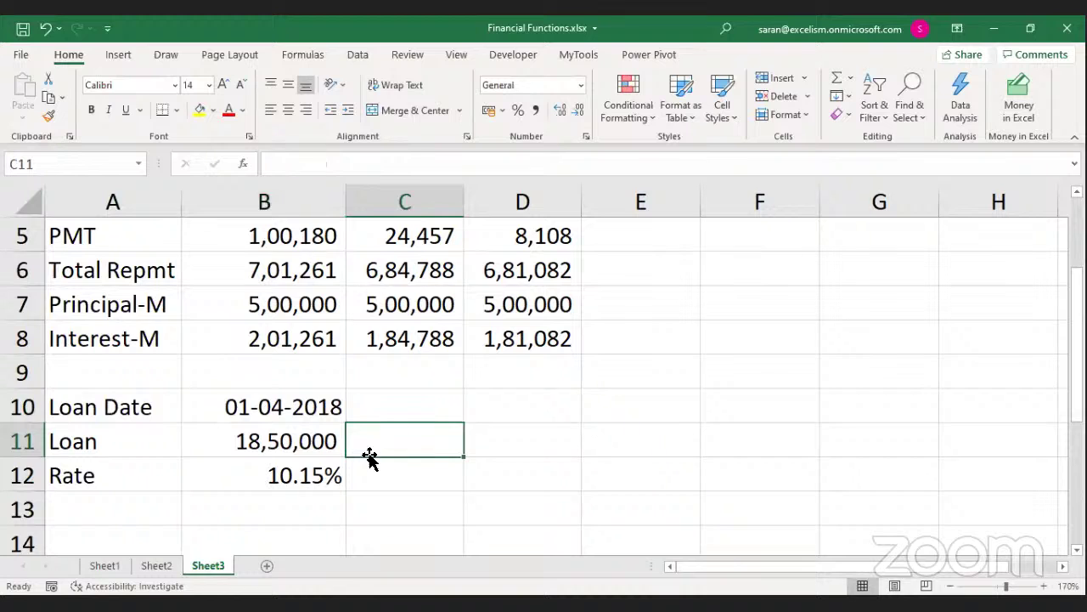
key("Down")
key("Right")
key("Down")
key("Down")
key("Left")
key("Left")
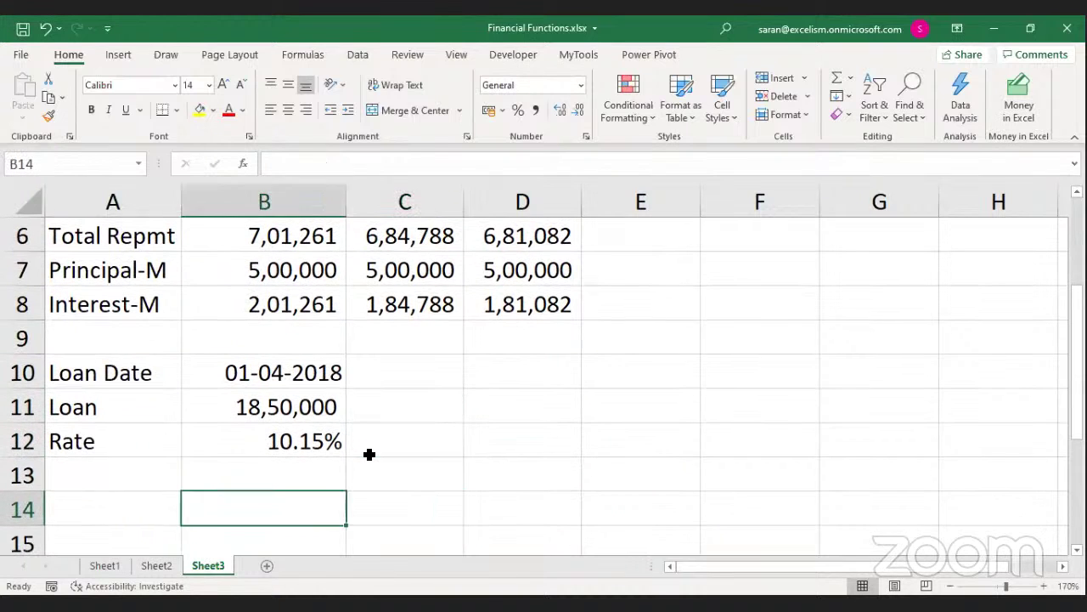
Enter the label Start Period in A13
key("Left")
key("Up")
type("Start Period")
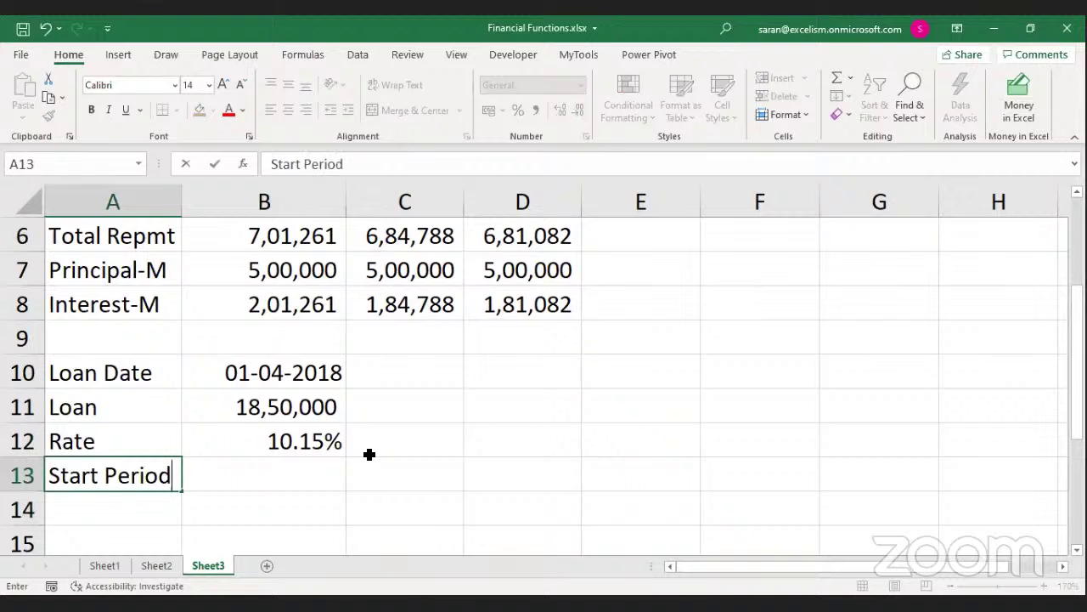
key("Tab")
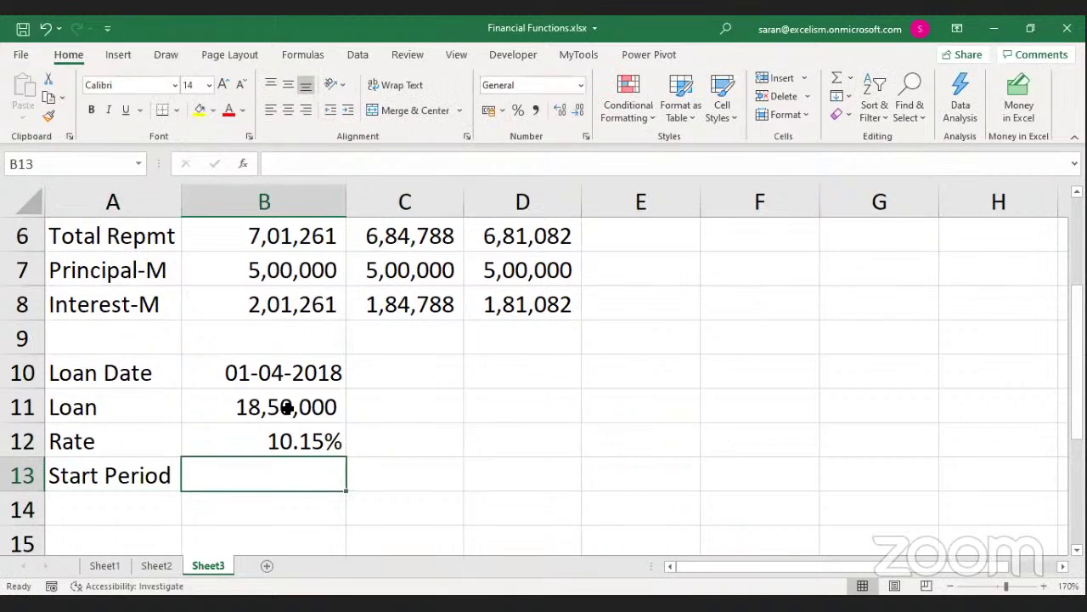
Enter the start date 01-04-2019 in B13, completing its year
type("01/")
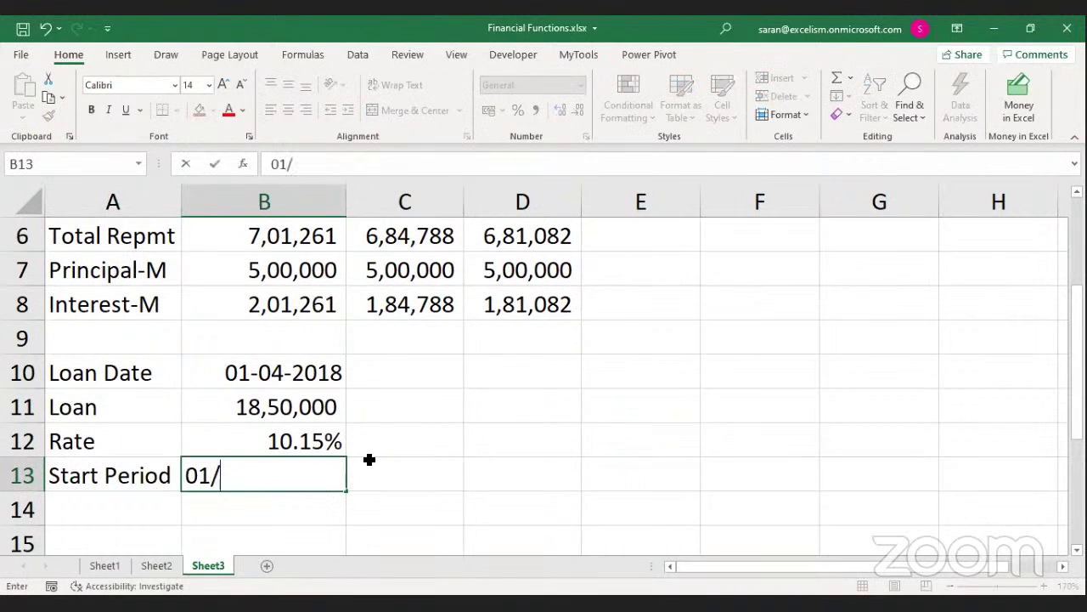
type("04/201")
key("Return")
key("Up")
key("Right")
key("F2")
key("Return")
key("Up")
key("F2")
type("9")
key("Return")
Add an End Period row with the label in A14 and the date 31-03-2020 in B14
key("Left")
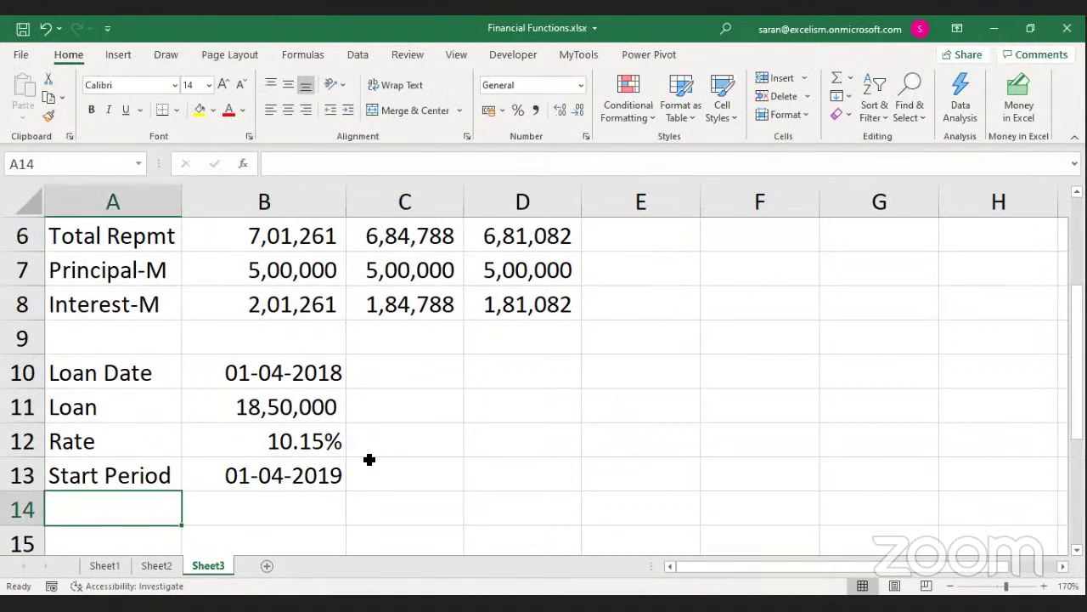
type("End Period")
key("Right")
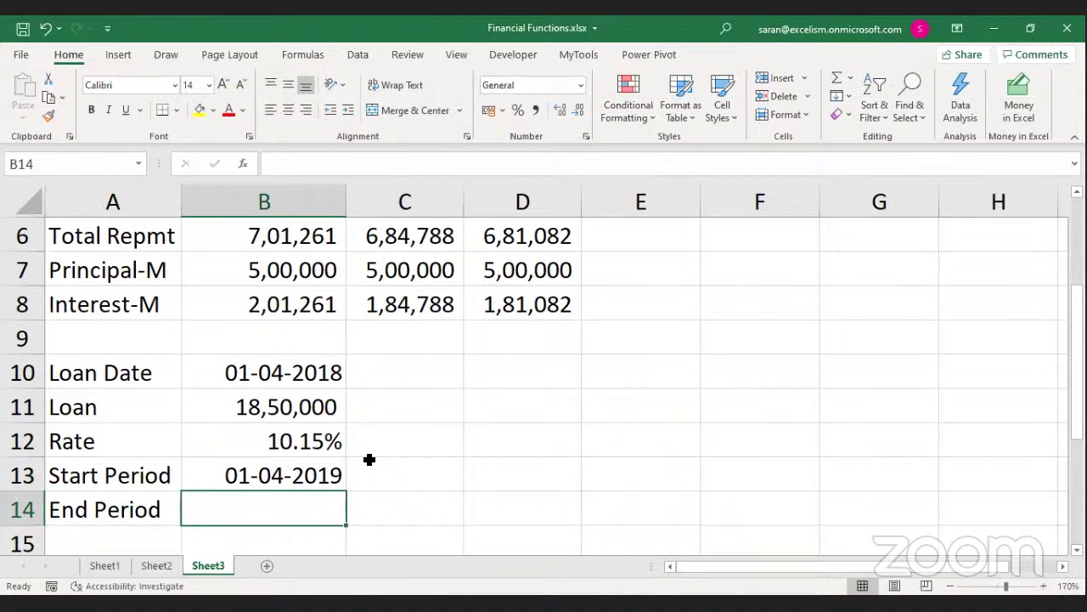
type("31/03/2020")
key("Return")
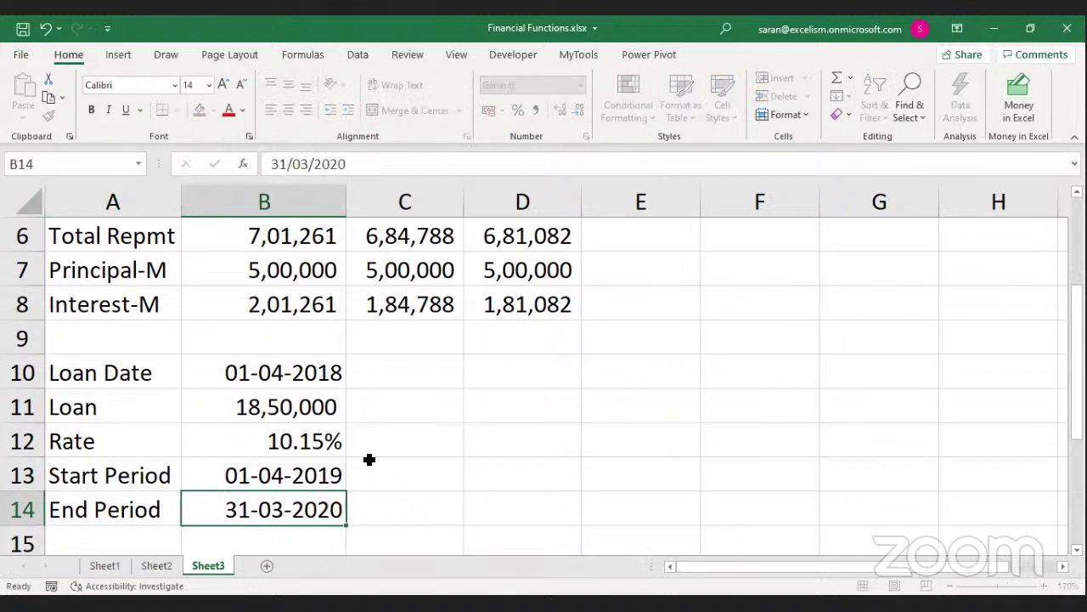
Replace the start and end dates in B13 and B14 with the period numbers 13 and 24
key("Up")
key("Right")
key("Up")
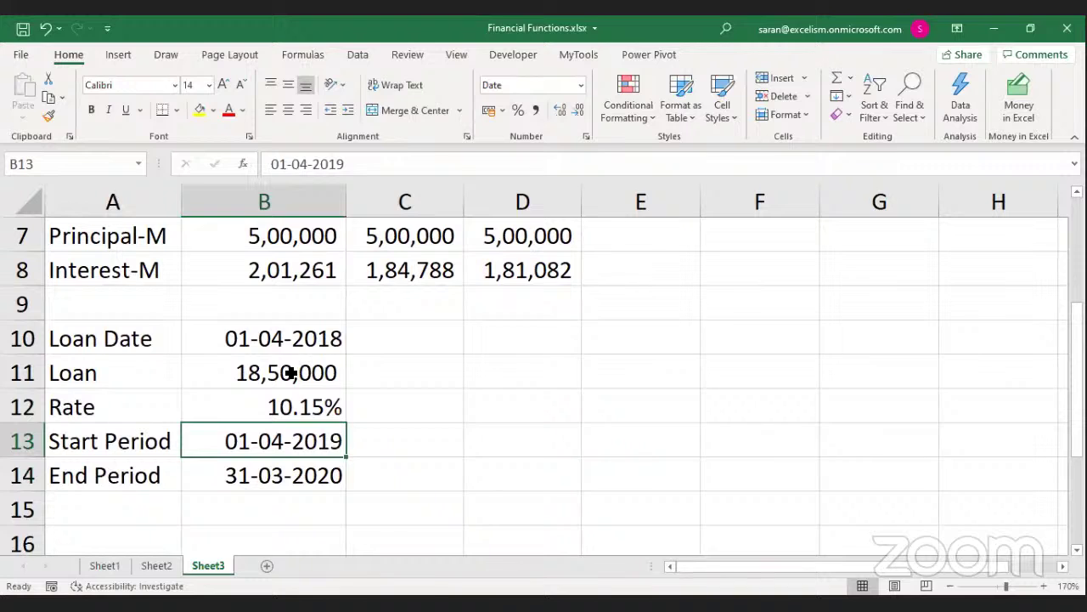
type("13")
key("Return")
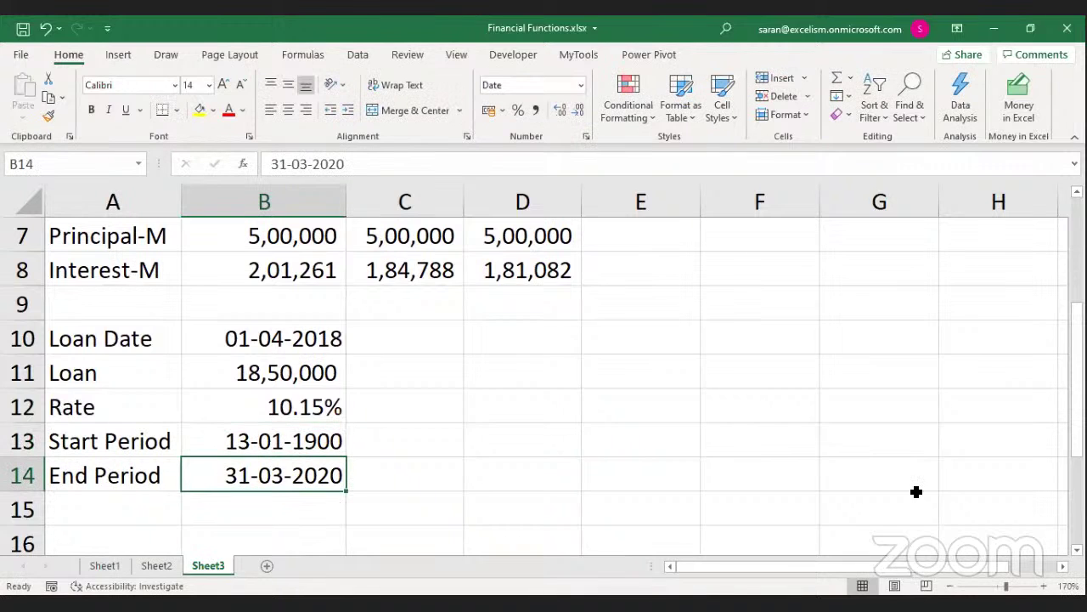
type("24")
key("Return")
Apply the General number format to the period values in B13:B14
key("Up")
key("shift+Down")
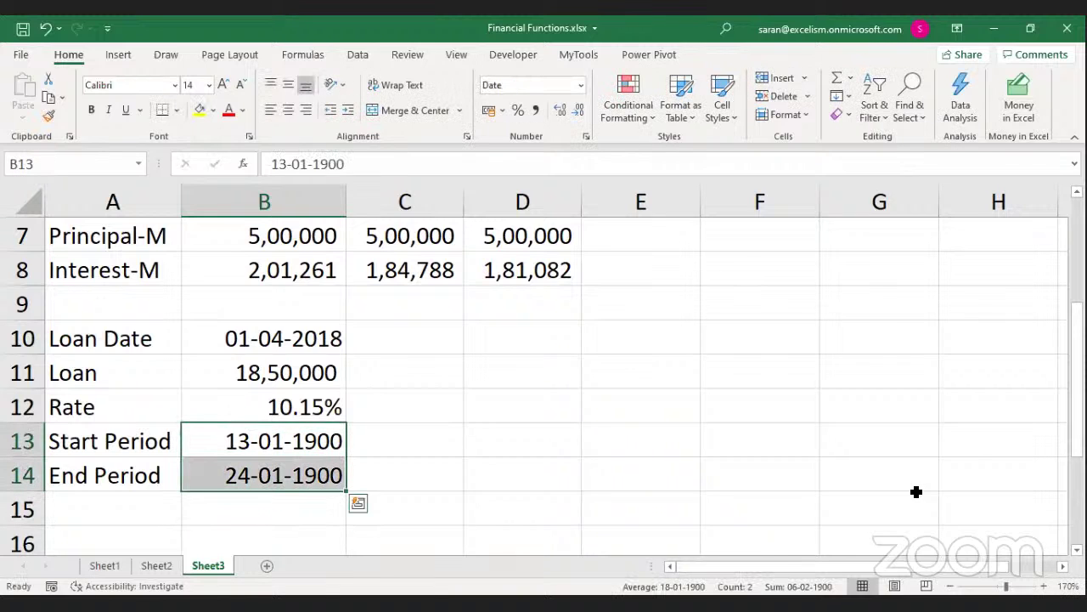
left_click(580, 86)
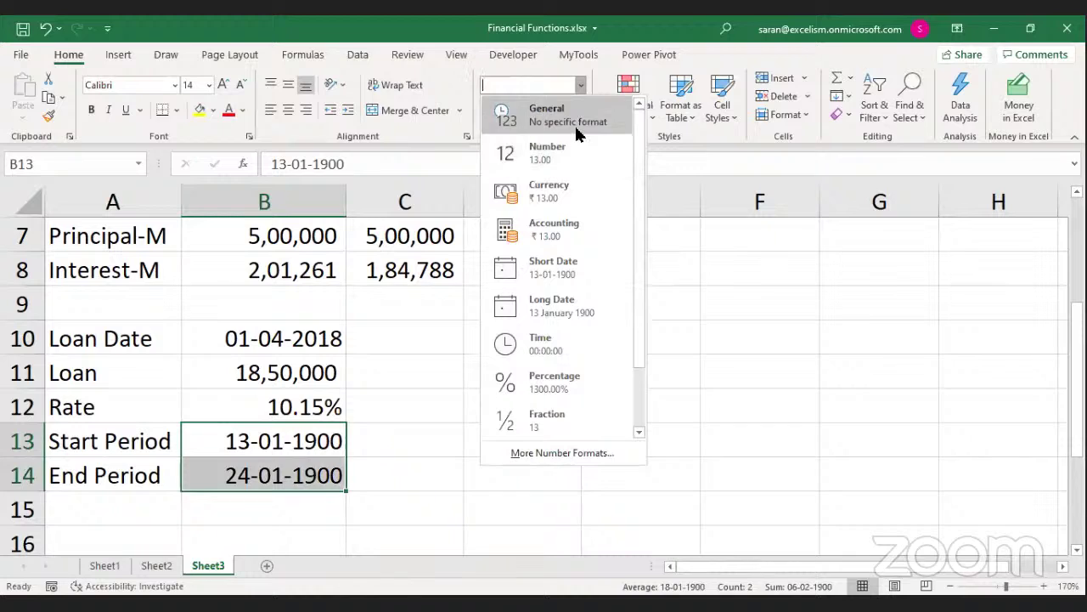
left_click(560, 114)
left_click(296, 432)
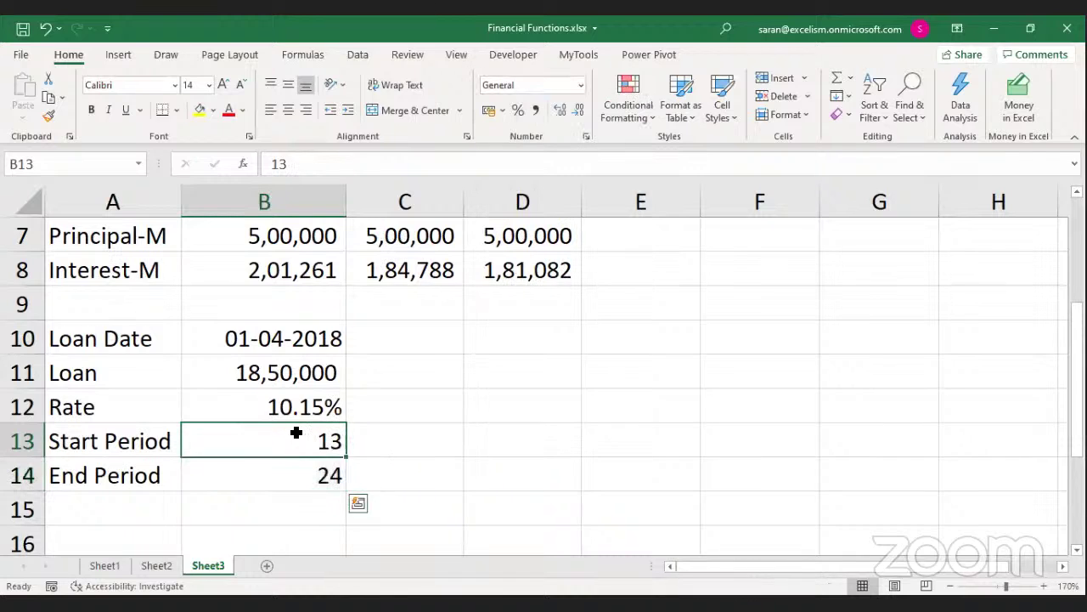
left_click(301, 461)
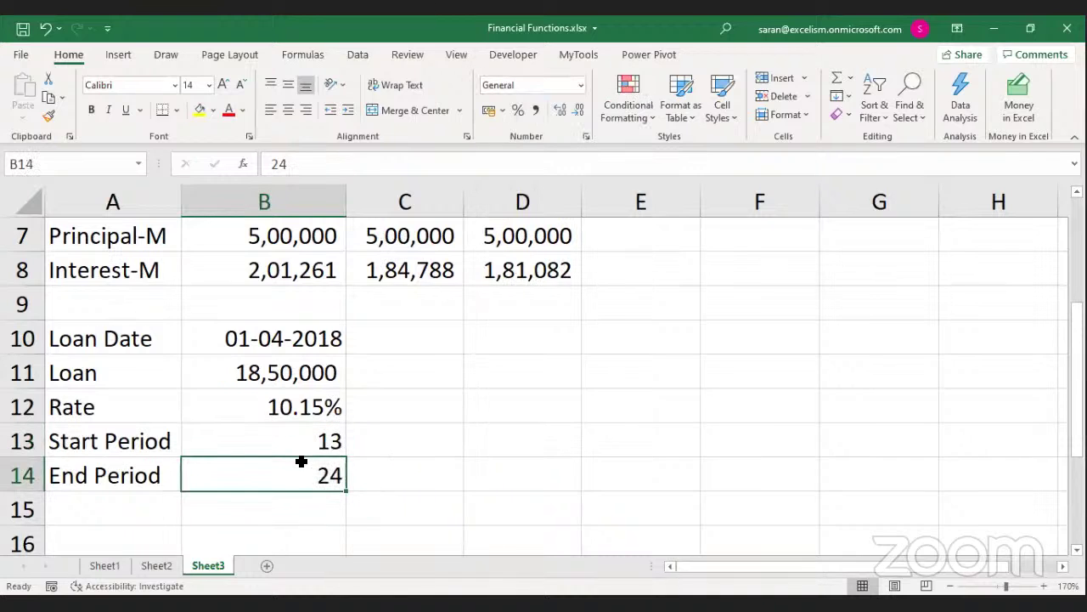
key("alt+Tab")
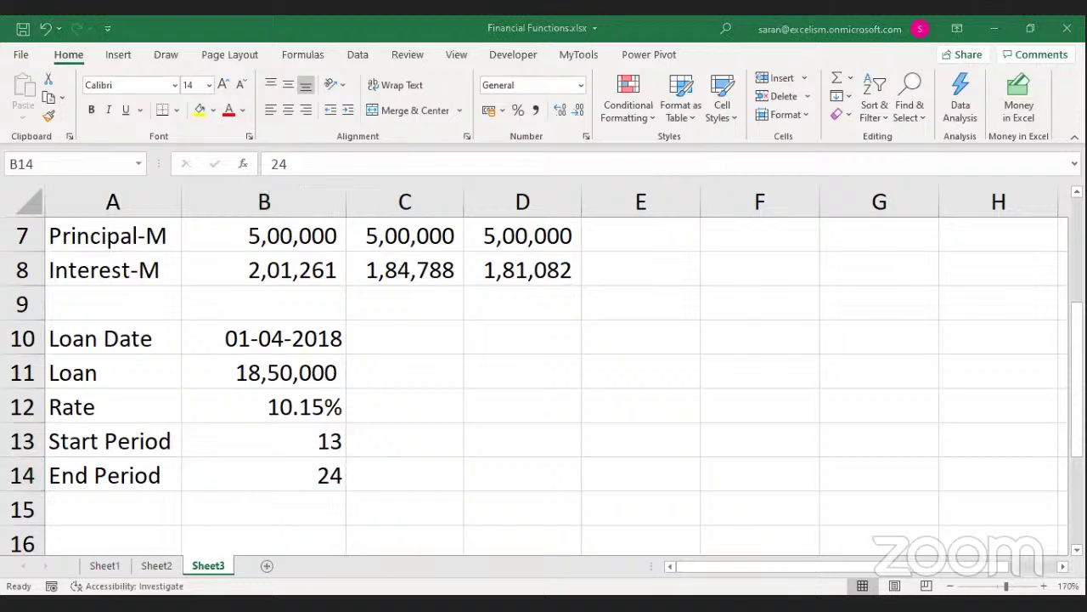
key("alt+Tab")
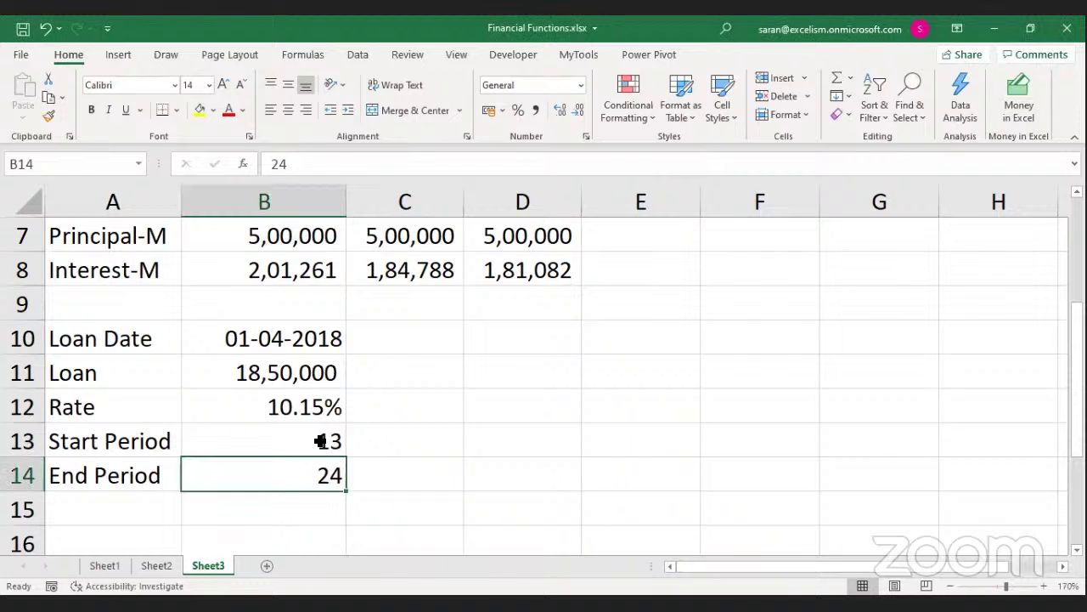
left_click(321, 441)
left_click(286, 476)
Enter the label Cum.Princ. in A15
left_click(154, 500)
type("Cu")
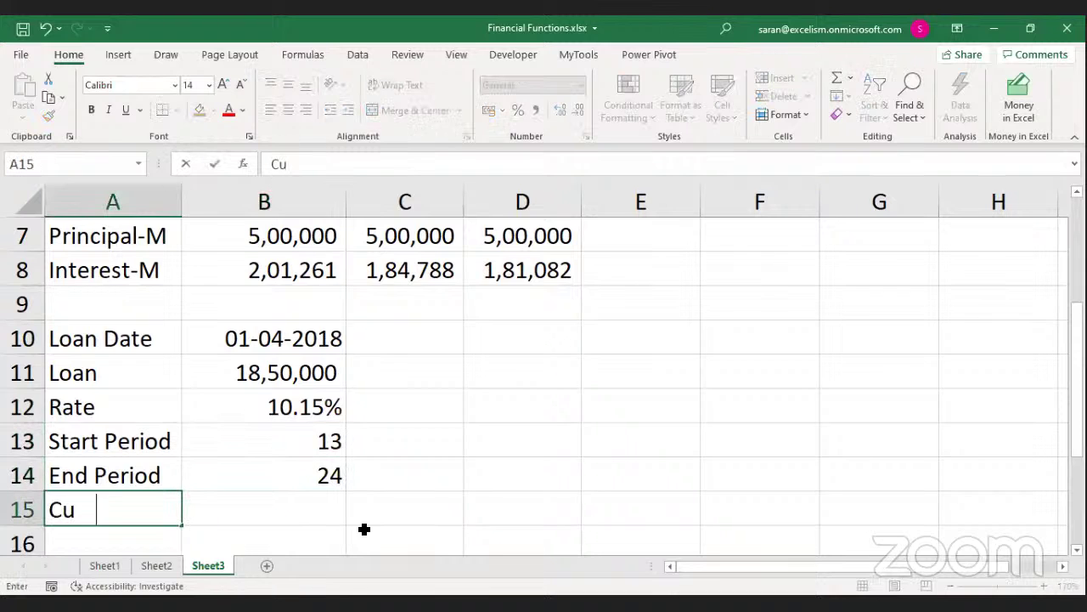
type("m.Princ.")
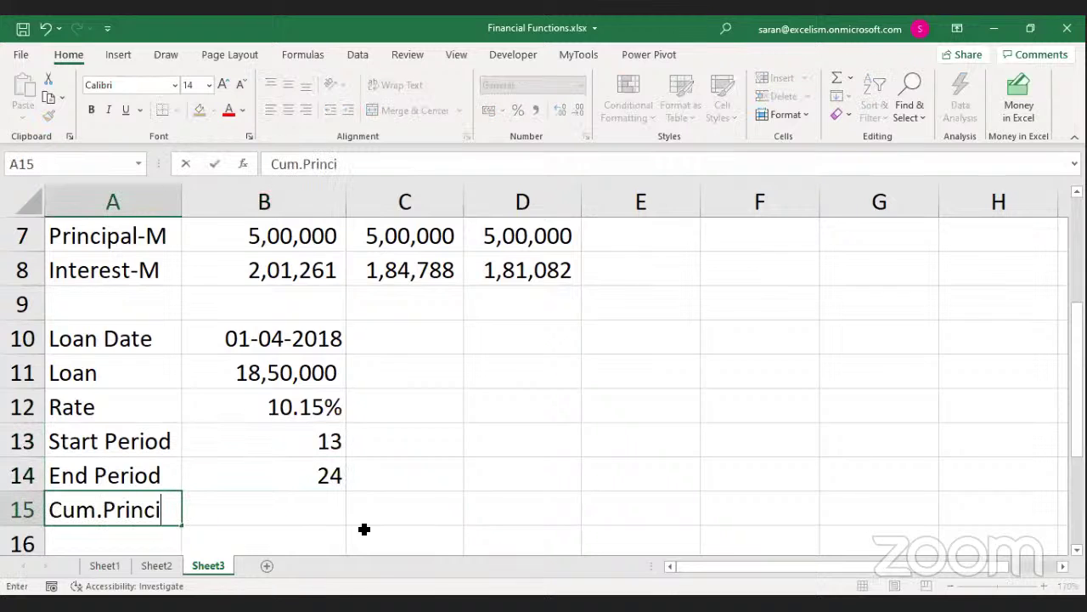
key("Tab")
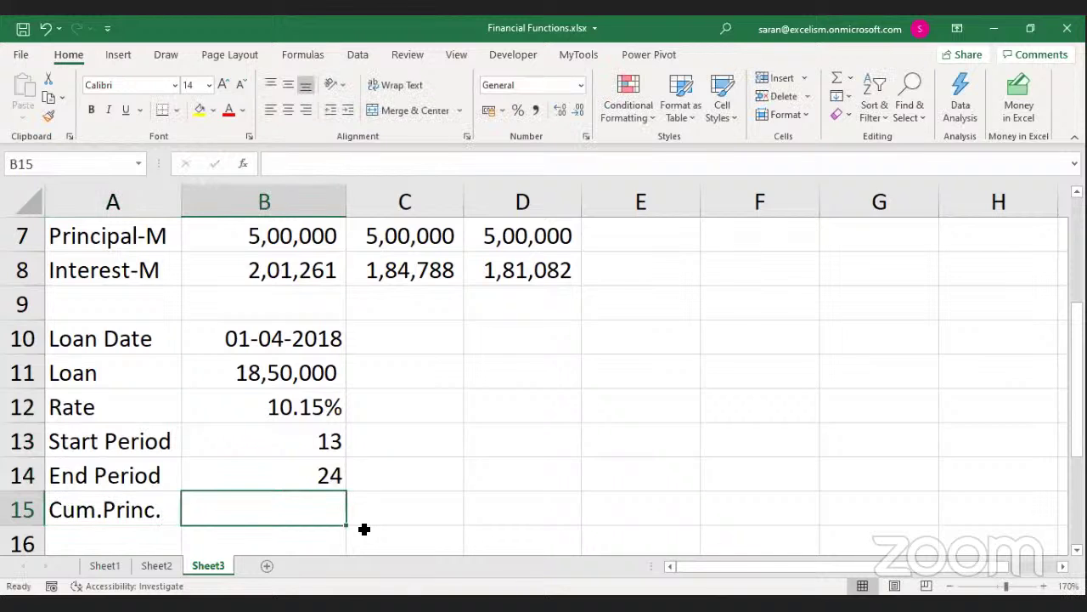
On Sheet1, copy the PMT argument list from B9 into B14 beside CUMIPMT()
left_click(108, 566)
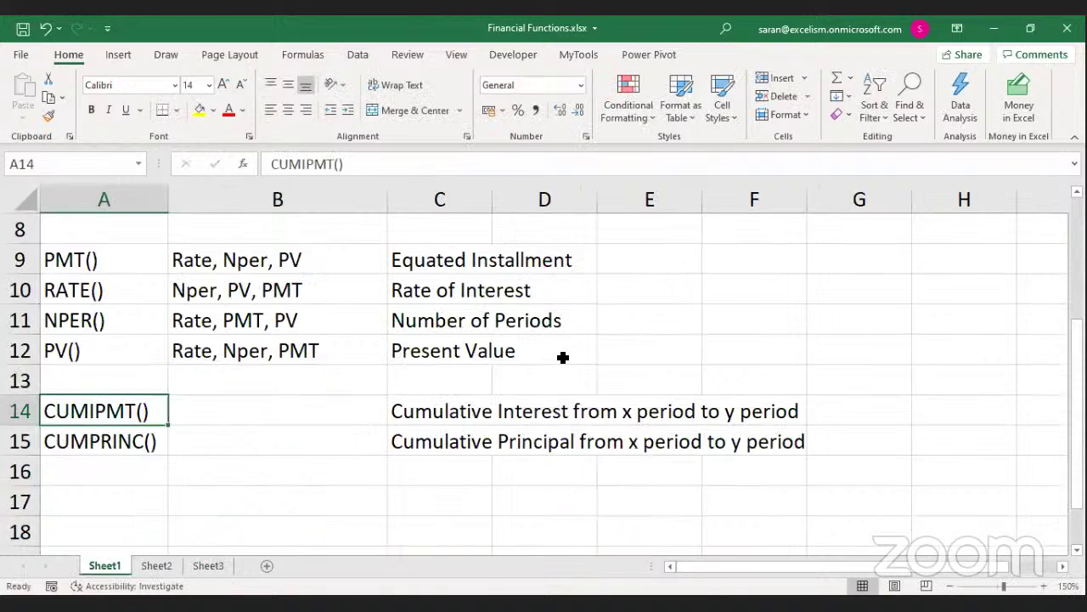
left_click(395, 404)
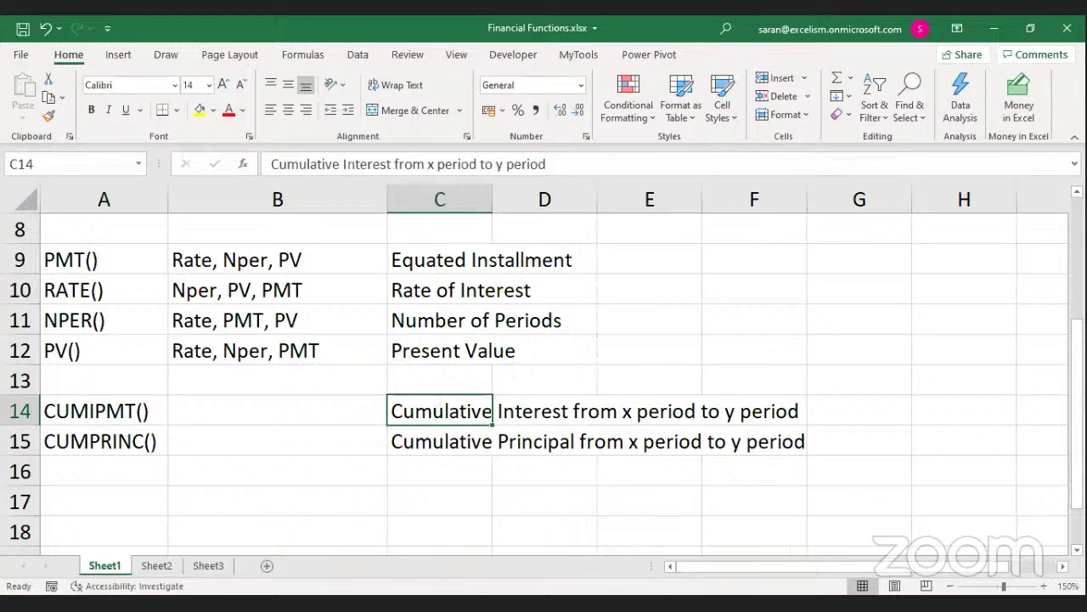
key("Left")
key("Left")
key("Up")
key("Up")
key("Up")
key("Up")
key("Up")
key("Right")
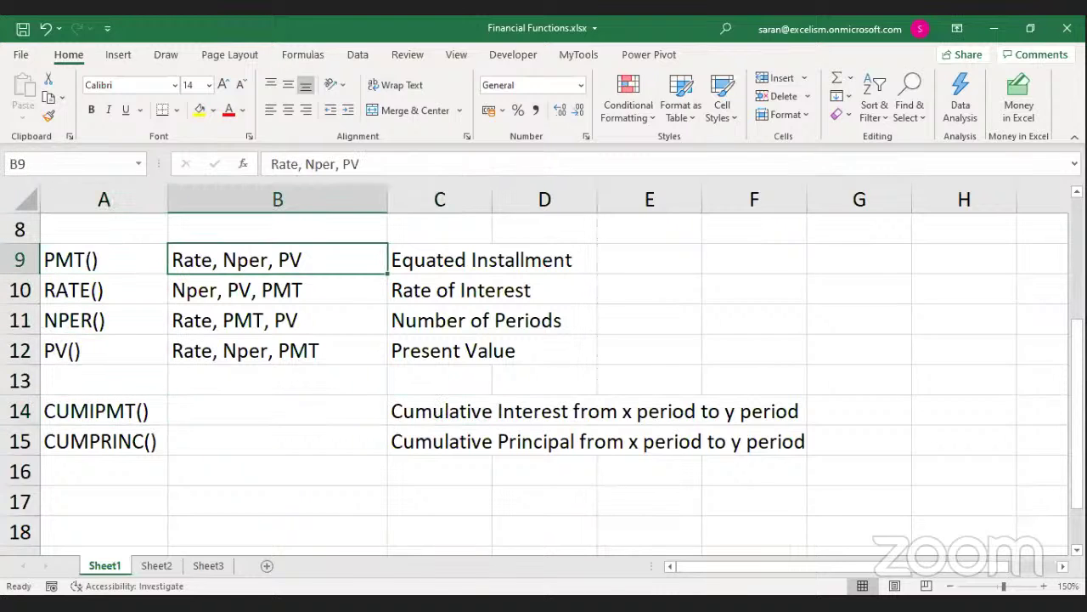
key("ctrl+c")
key("Down")
key("Down")
key("Down")
key("Down")
key("Down")
key("Return")
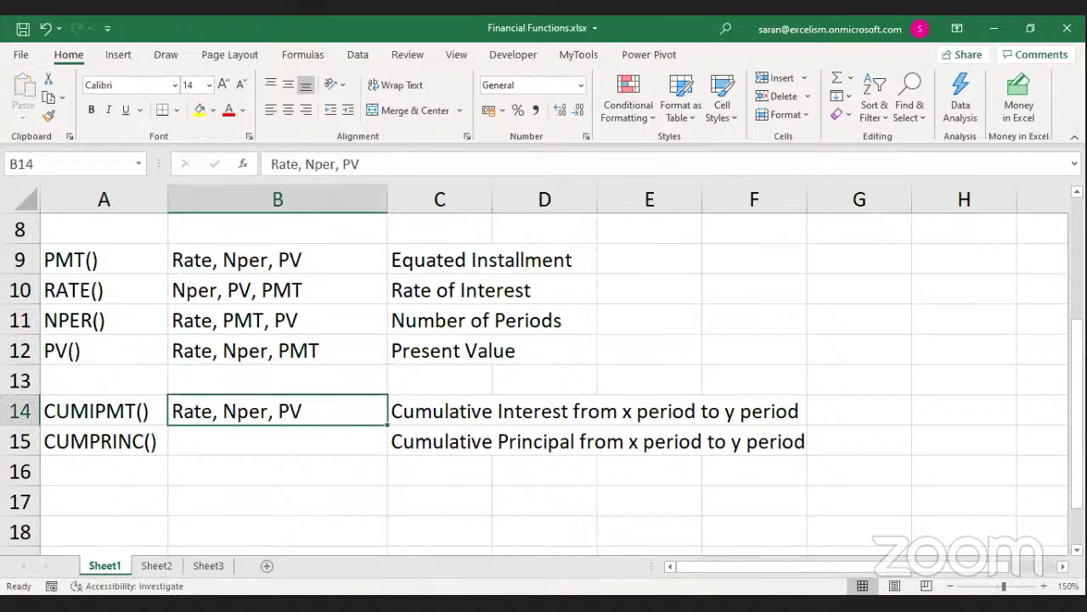
Extend the CUMIPMT argument list in B14 to read Rate, Nper, PV, Sart_per, End_per
key("F2")
type(",")
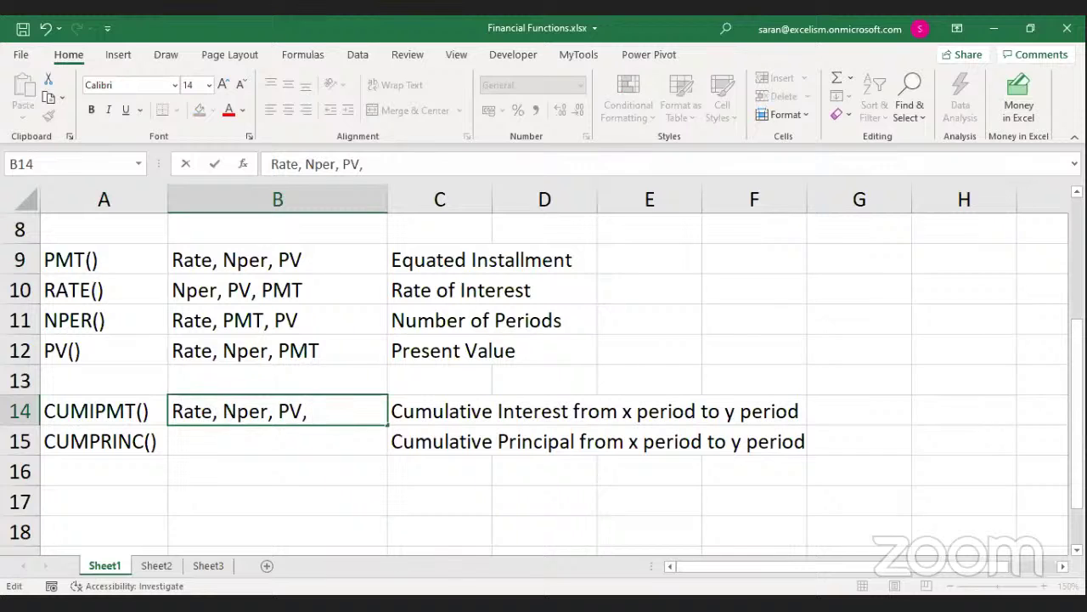
type("S")
key("BackSpace")
key("BackSpace")
type("start")
key("BackSpace")
key("BackSpace")
key("BackSpace")
key("BackSpace")
key("BackSpace")
type("Sart")
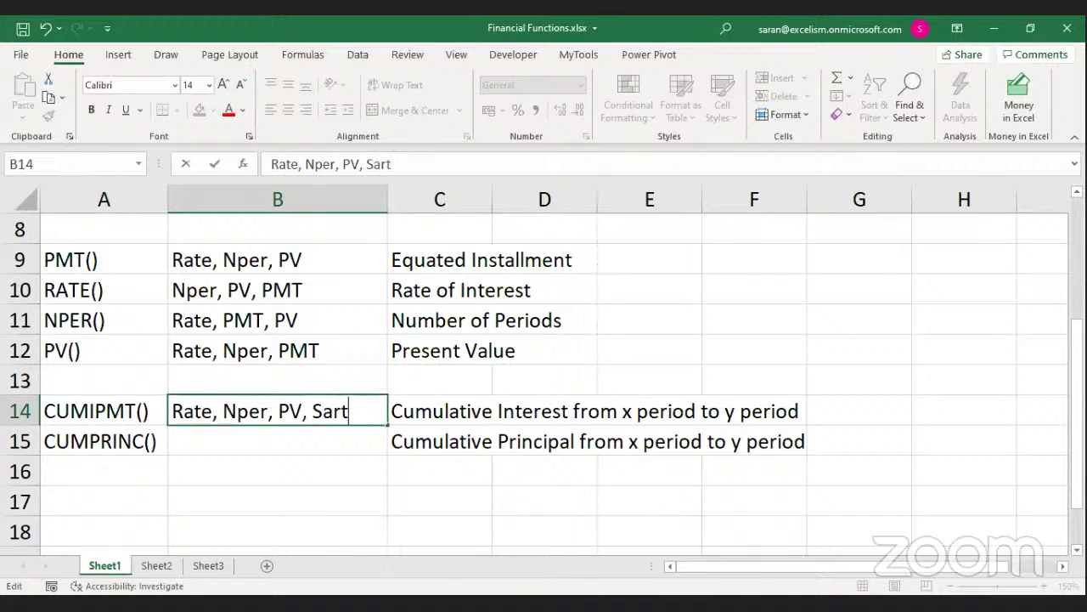
type("_per,End")
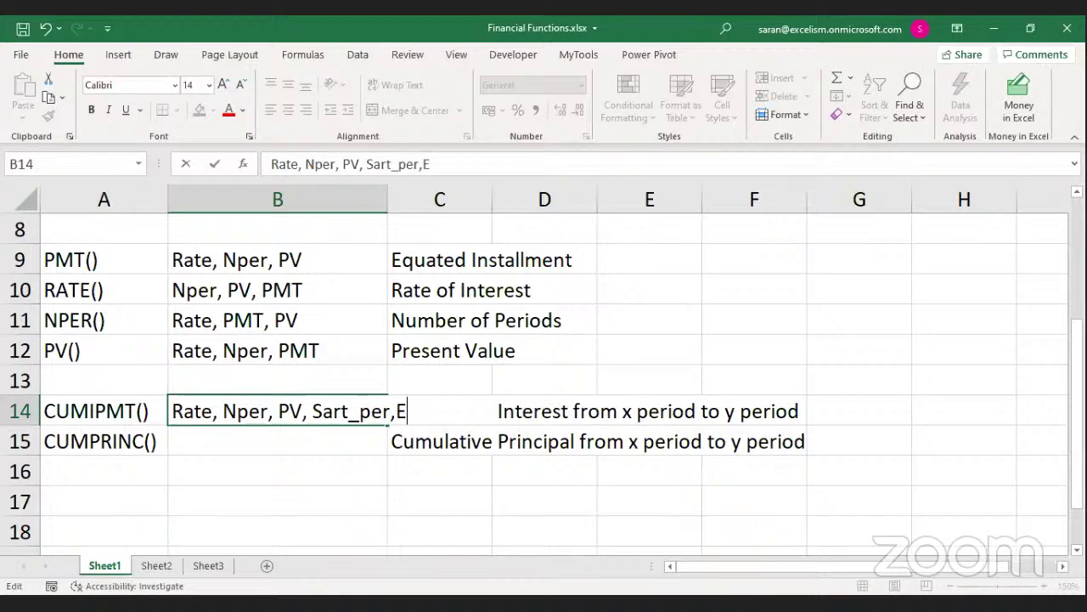
key("BackSpace")
key("BackSpace")
key("BackSpace")
key("BackSpace")
type(", End_per")
key("Return")
key("Up")
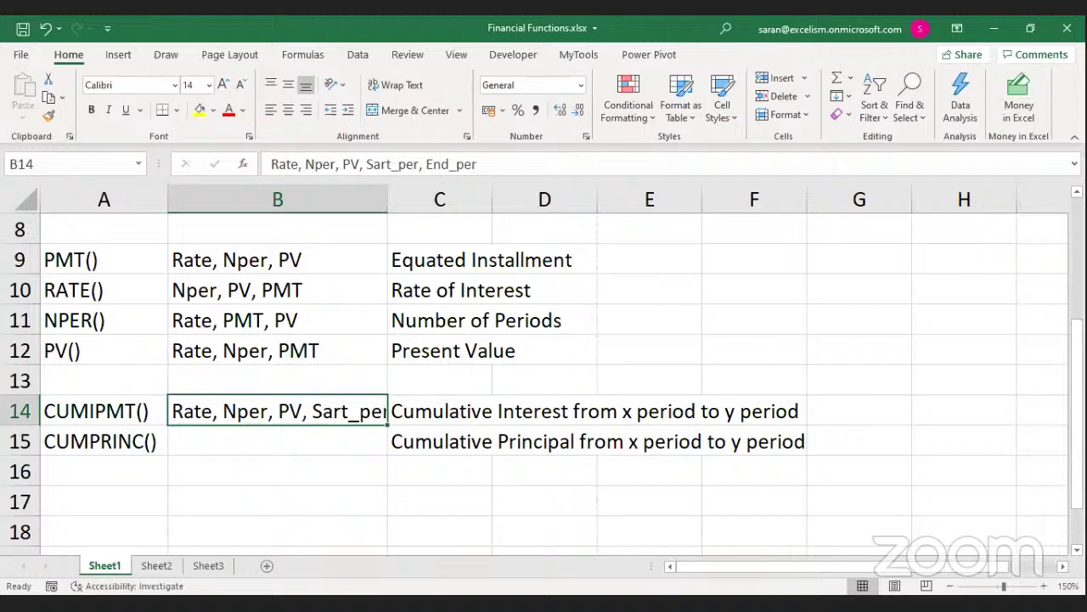
AutoFit column B on Sheet1 to the width of the CUMIPMT argument list
key("alt+h")
key("o")
key("i")
key("ctrl+Page_Down")
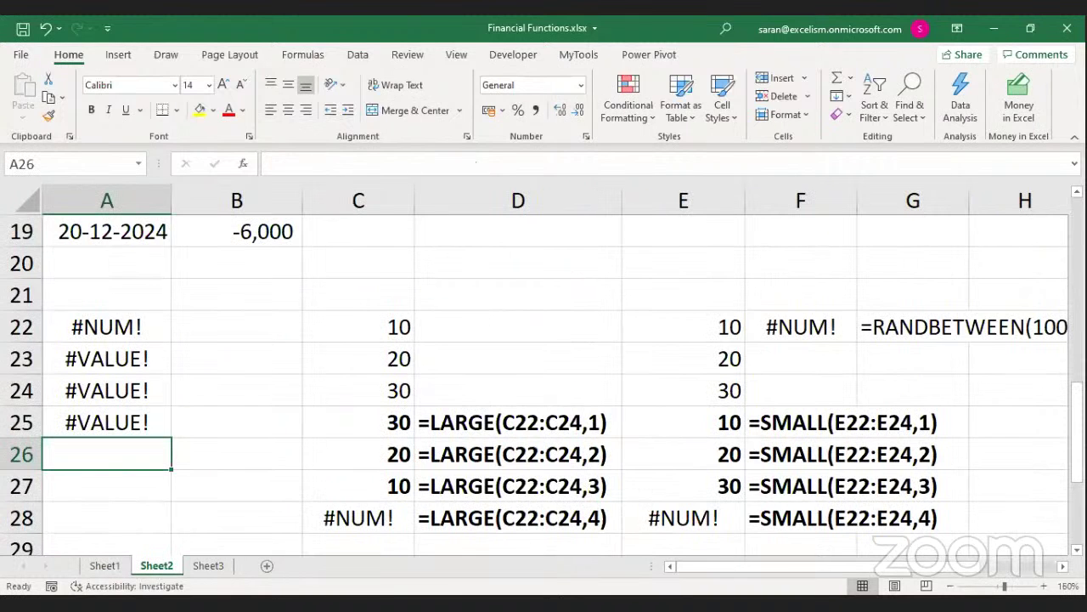
key("ctrl+Page_Up")
Copy the argument list from B14 into B15 beside CUMPRINC()
key("ctrl+c")
key("Down")
key("ctrl+v")
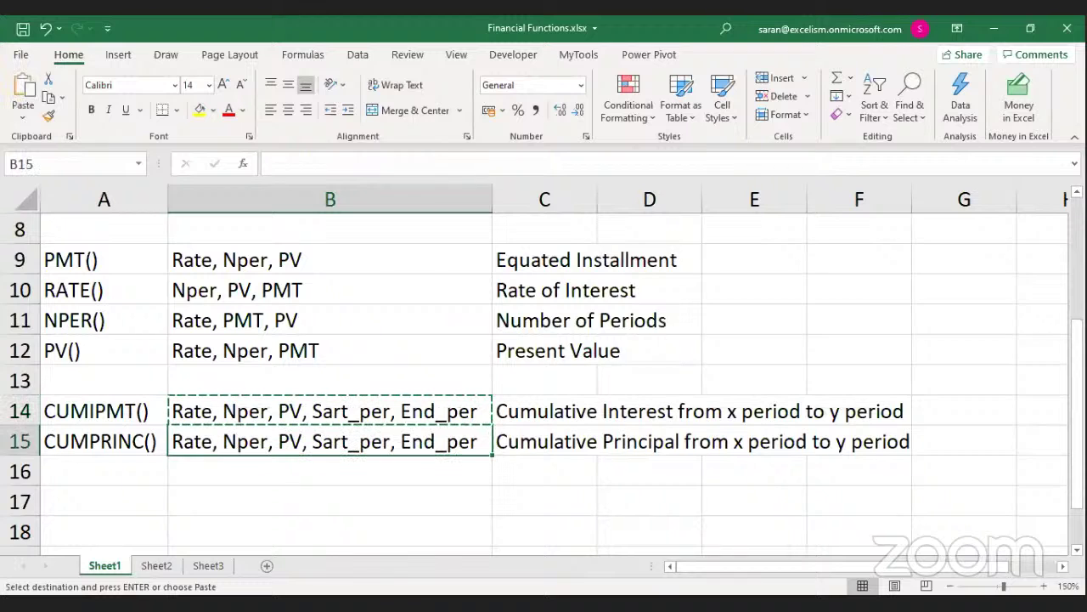
key("Escape")
Return to Sheet3 and review the loan date against the start and end period numbers
key("ctrl+Page_Down")
key("ctrl+Page_Down")
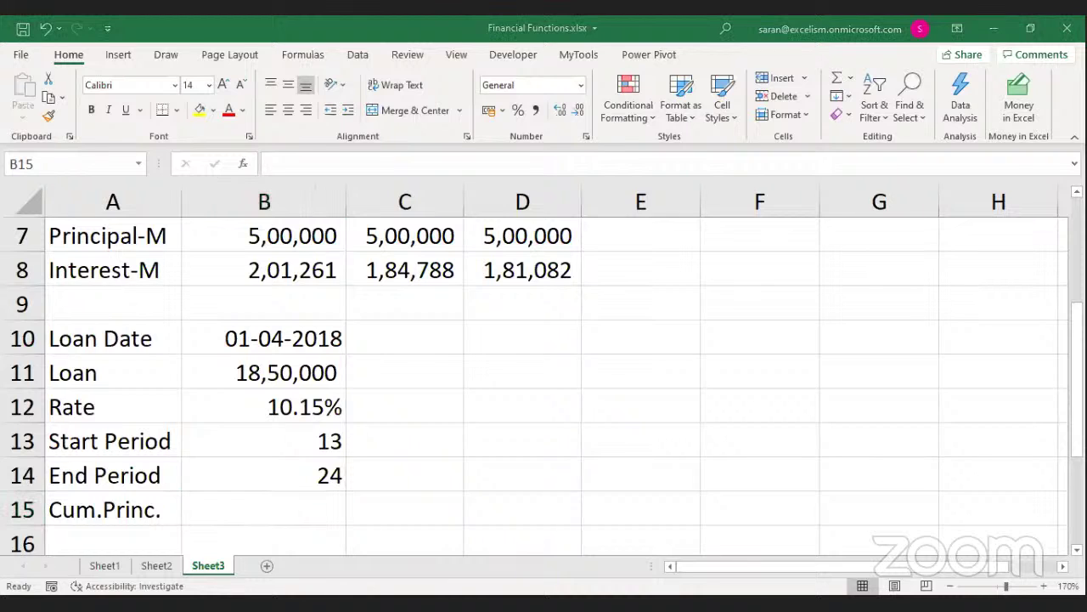
left_click(264, 440)
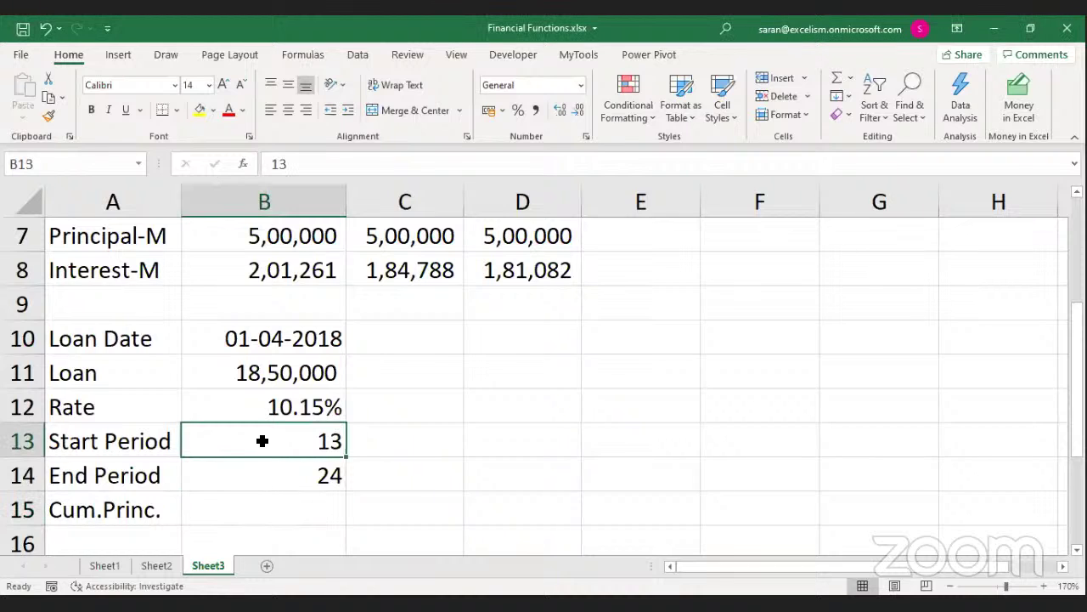
left_click(288, 344)
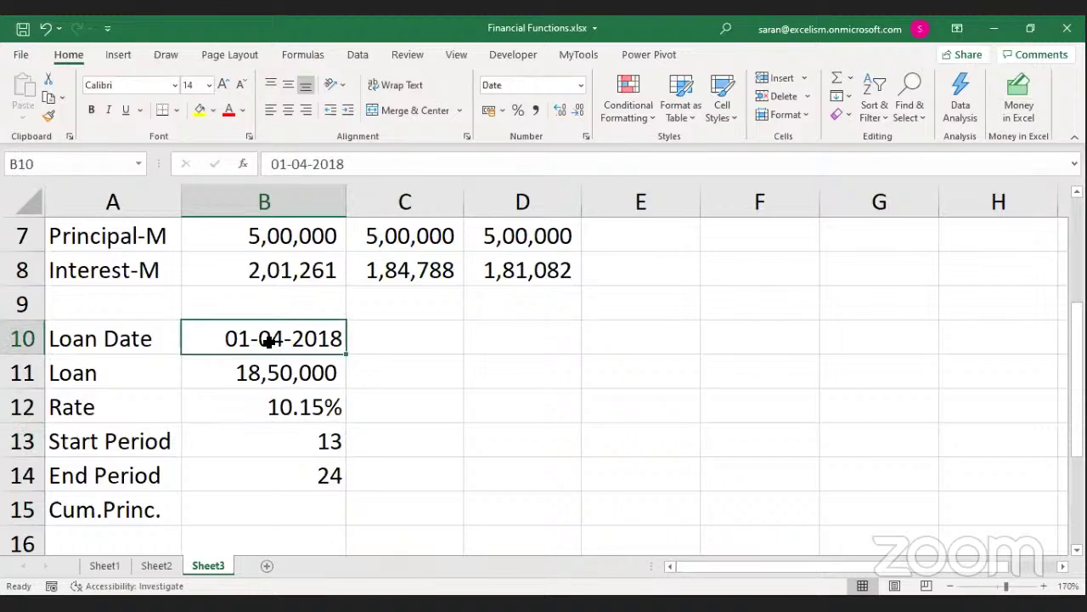
left_click(282, 445)
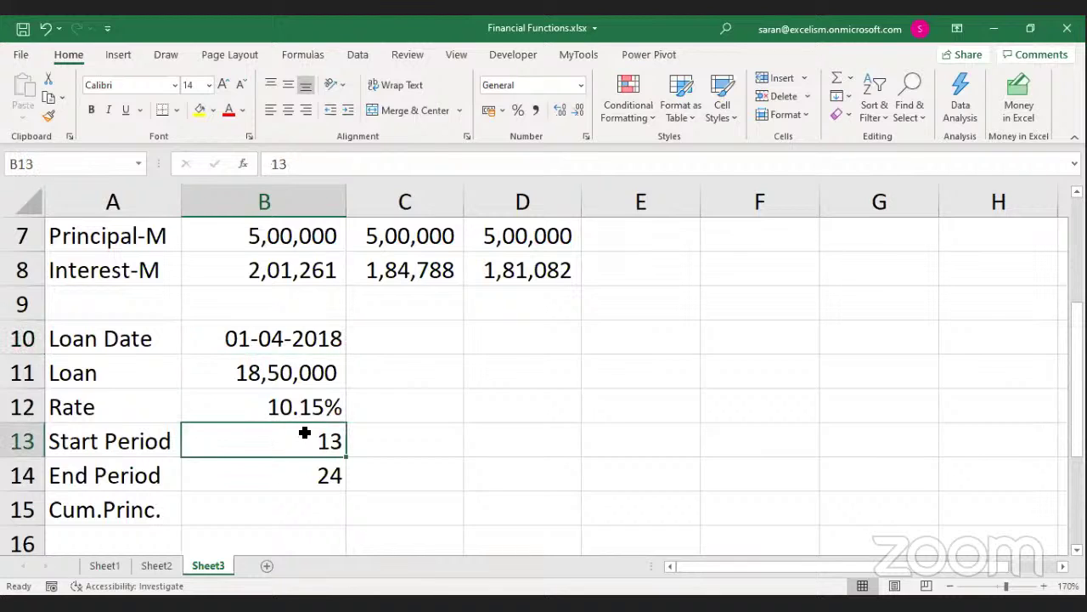
key("Down")
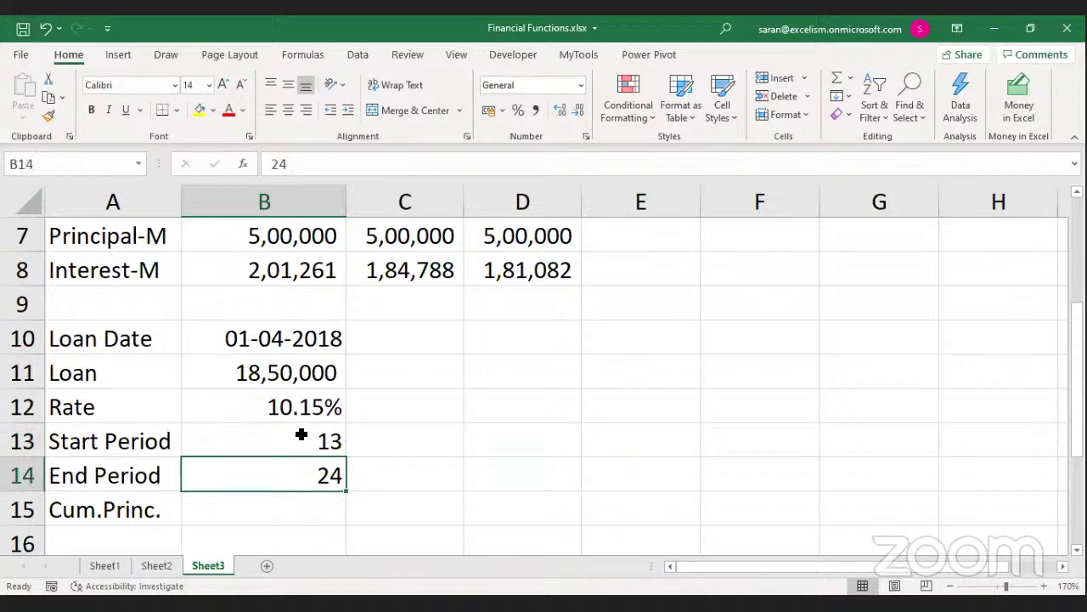
left_click(300, 434)
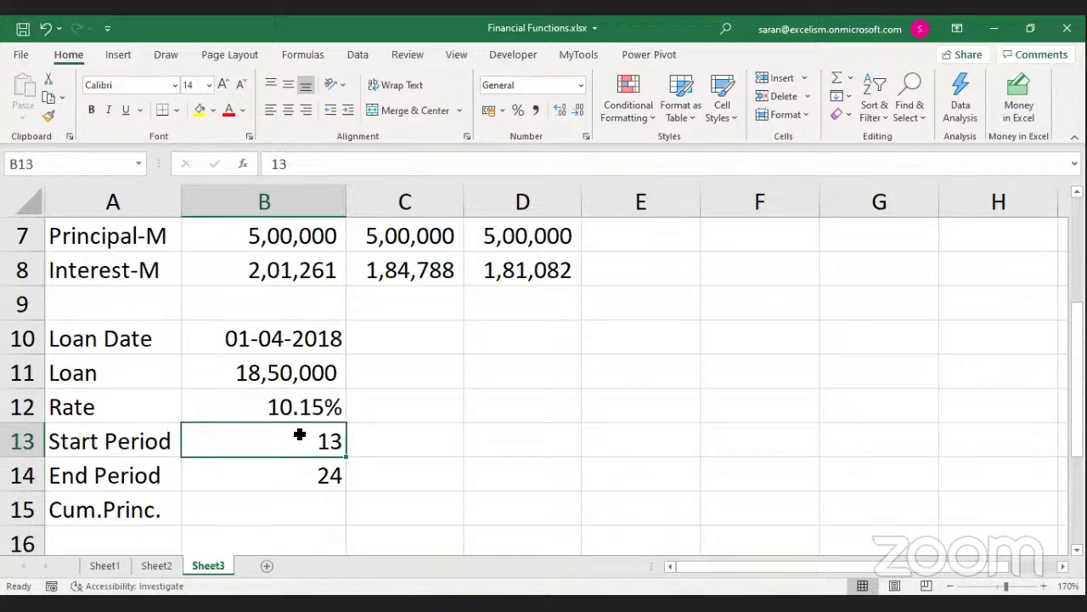
left_click(294, 342)
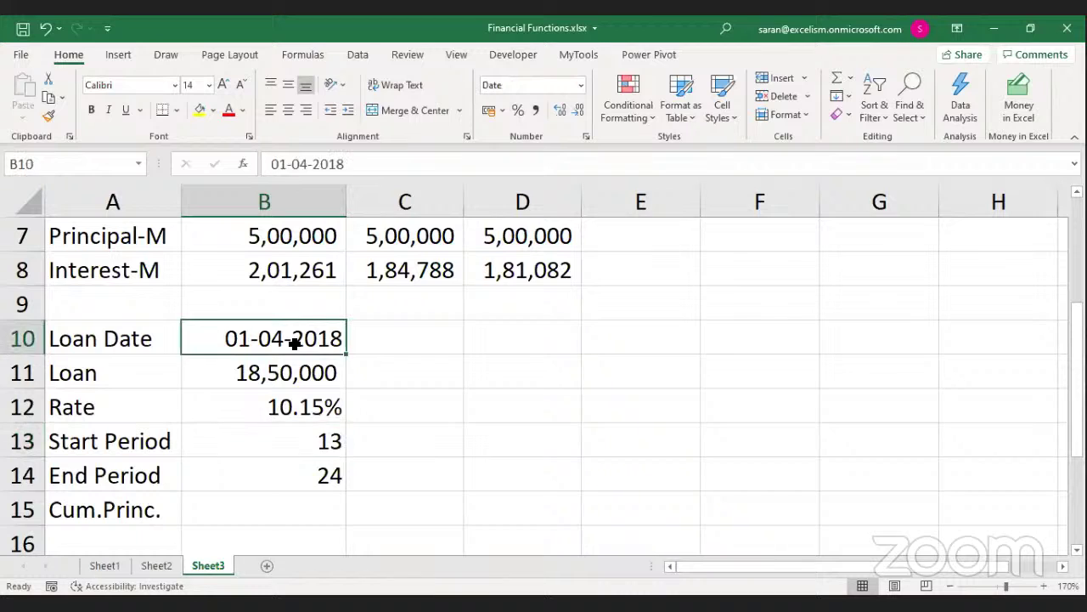
left_click(268, 445)
left_click(275, 466)
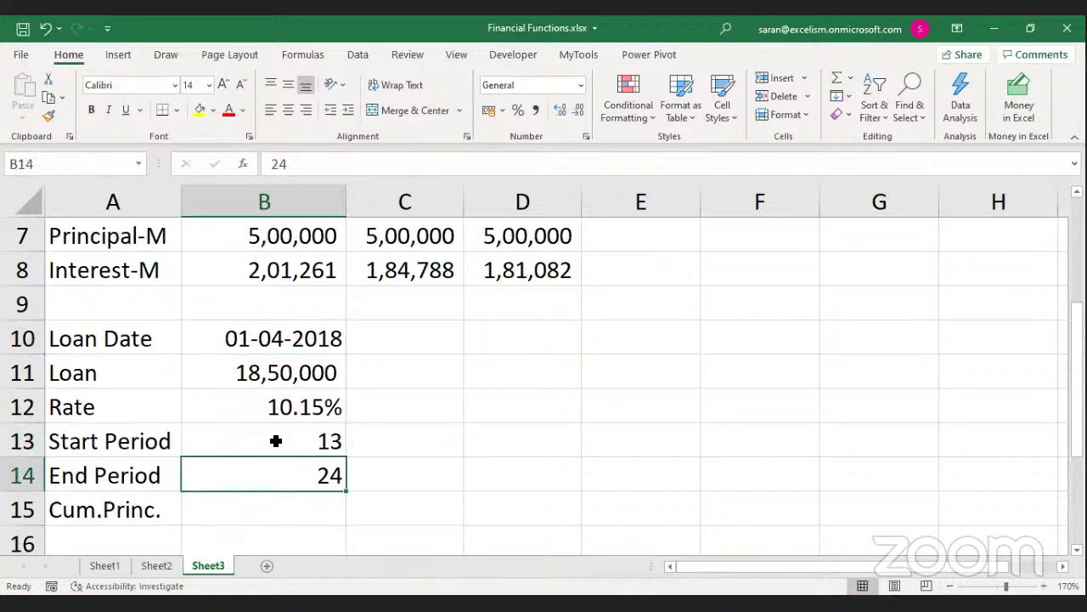
left_click(269, 499)
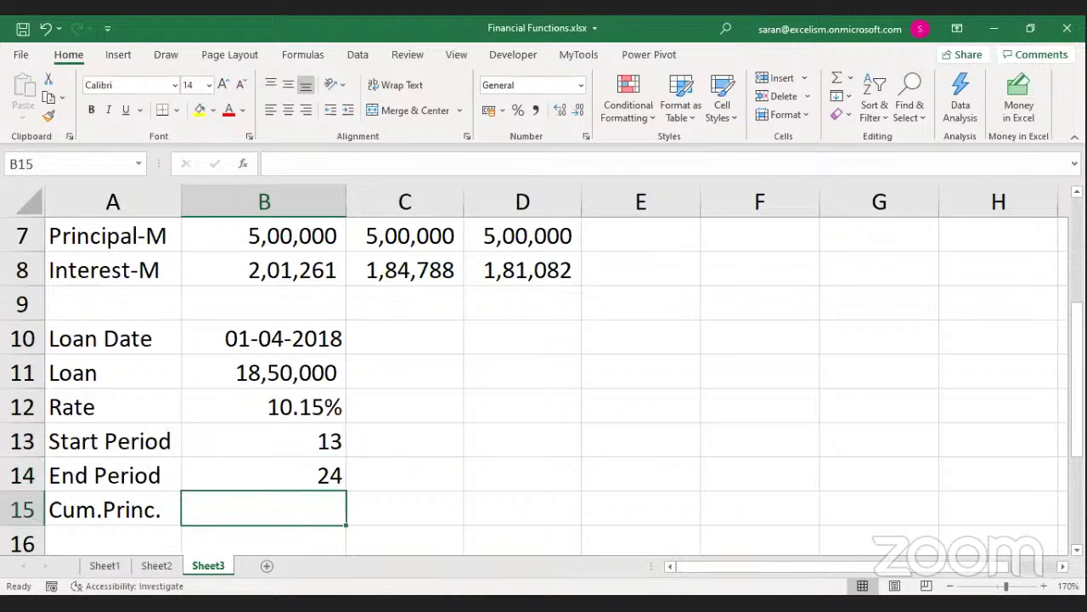
scroll(544, 374, "down", 1)
type("=")
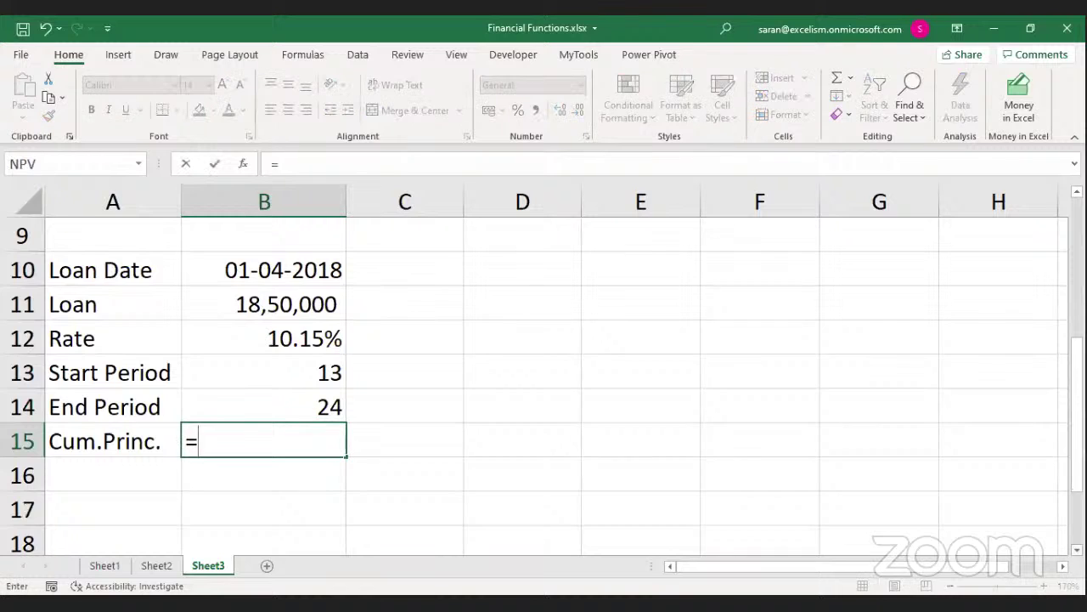
type("cumprinc(")
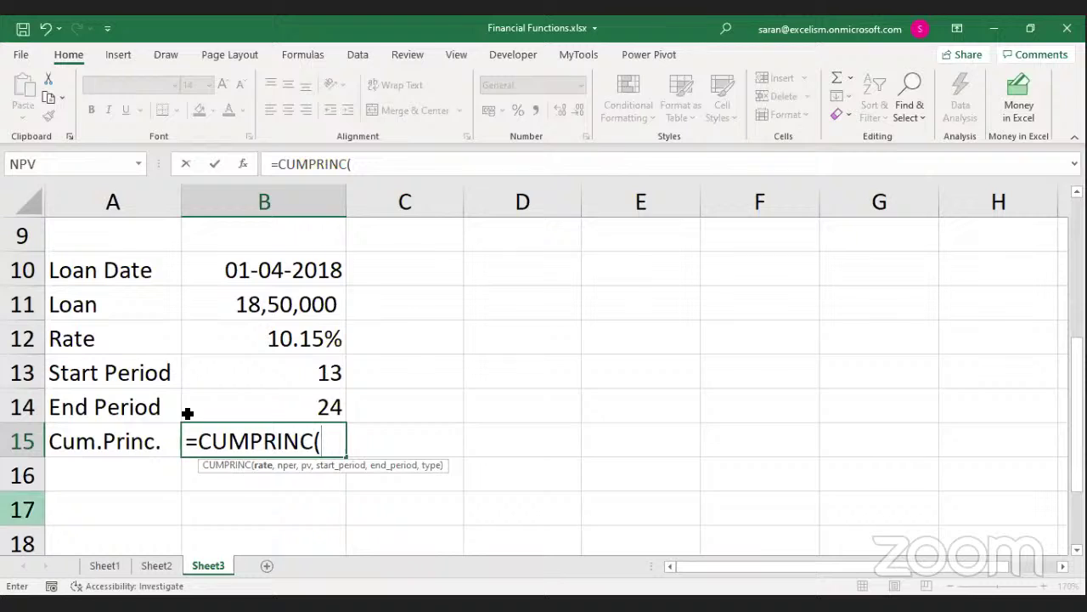
left_click(283, 343)
type("/12")
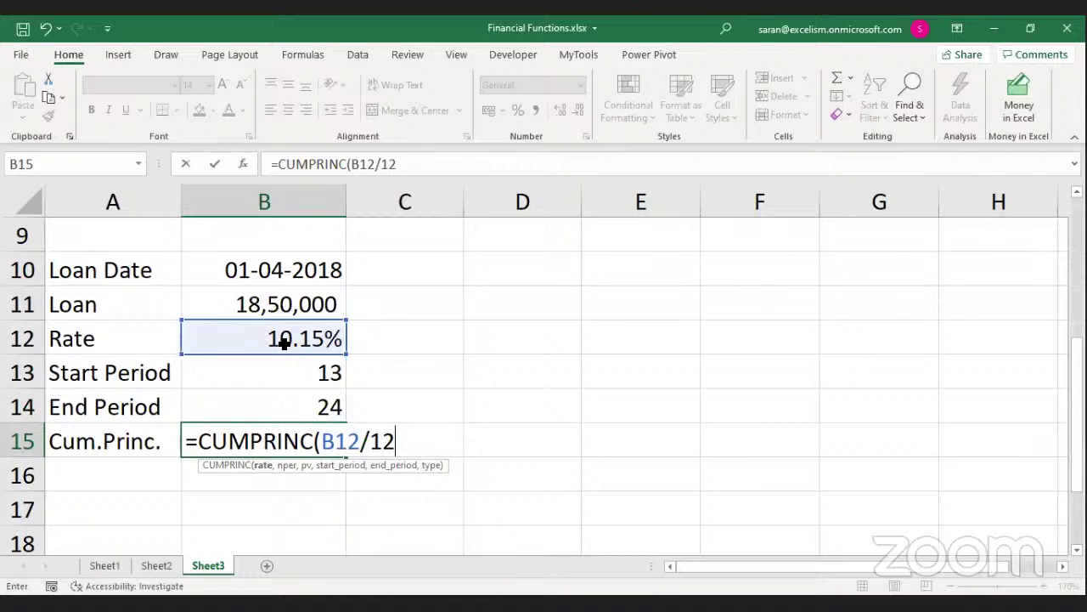
type(",")
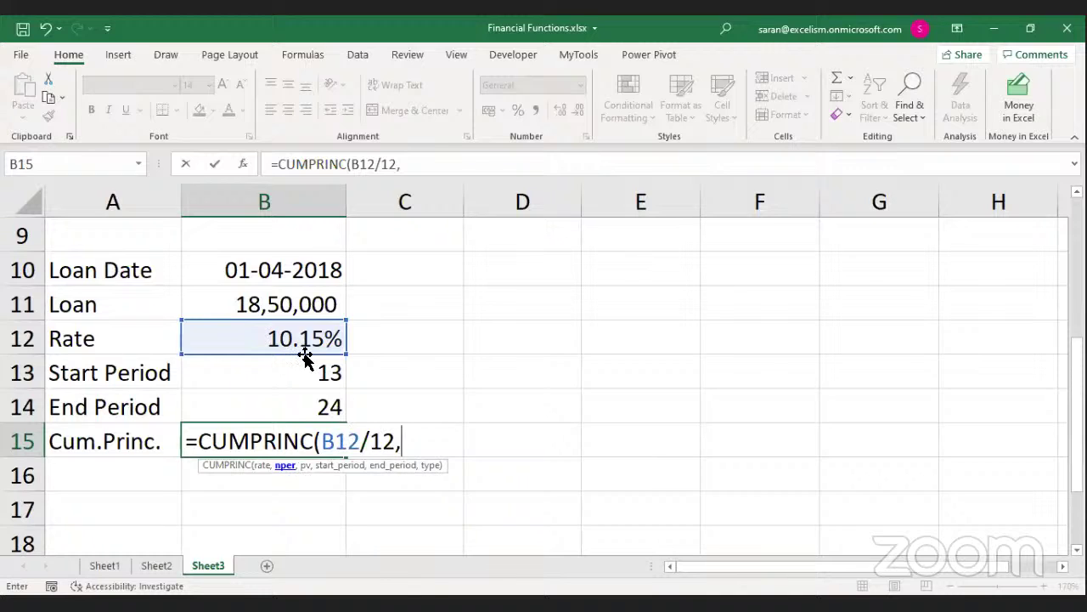
key("Escape")
Insert a new row 13 below Rate on Sheet3, labelled Years, and enter 10 in B13
left_click(14, 367)
key("ctrl+shift+plus")
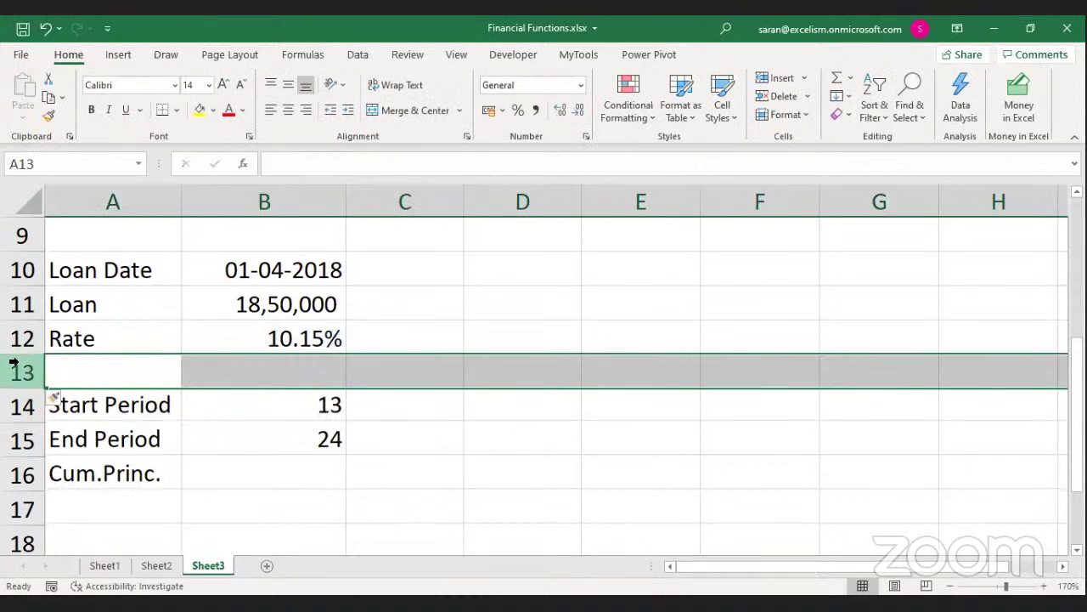
type("Years")
key("Tab")
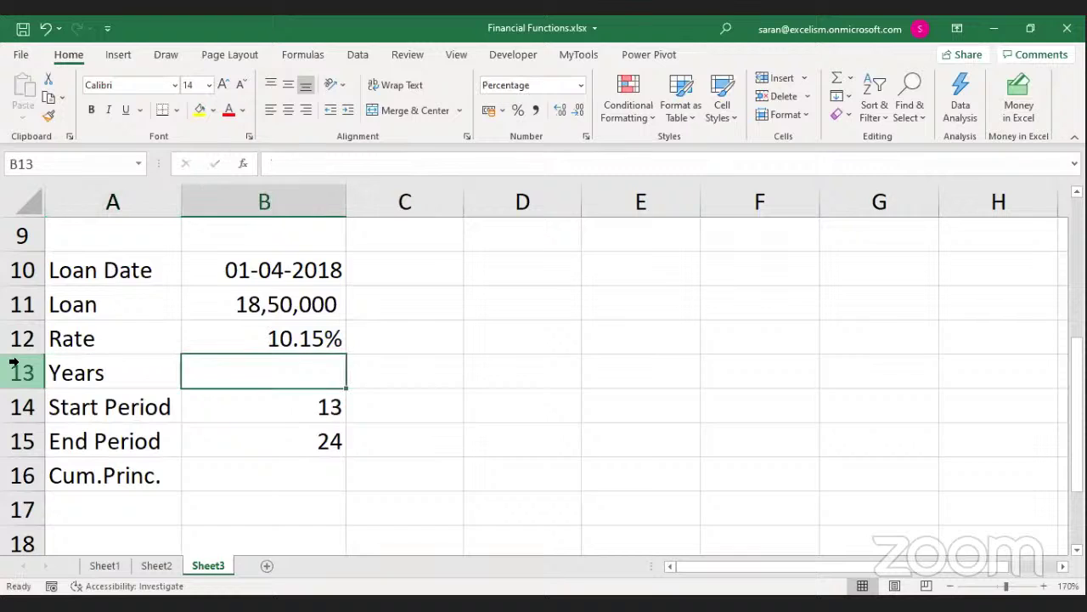
type("10")
key("Return")
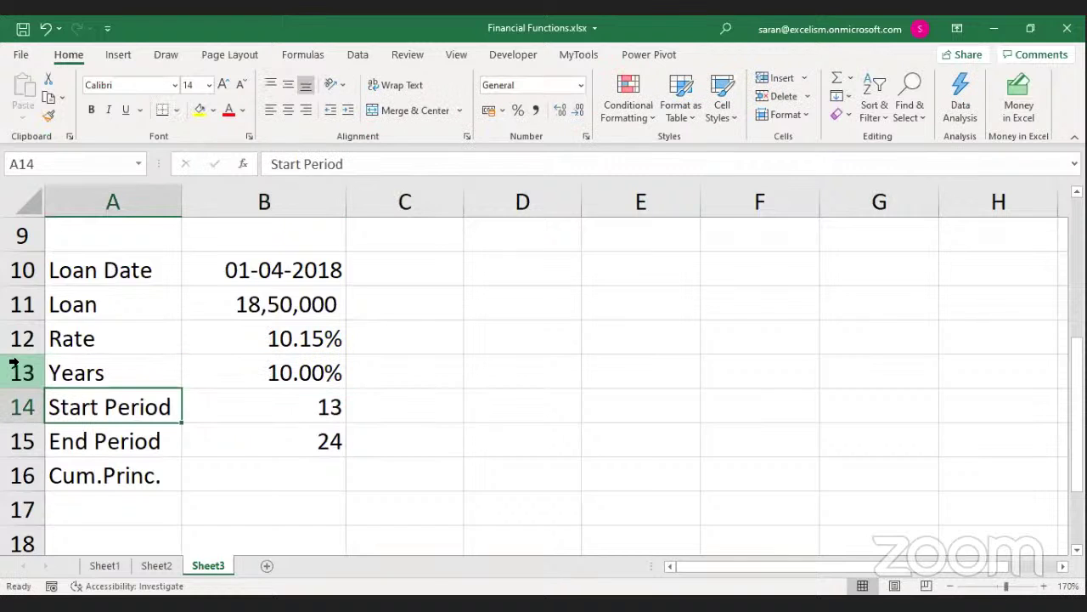
Replace the percentage format in B13 by copying in the Start Period cell, and set Years to 10
key("Up")
key("Right")
key("shift+Down")
key("ctrl+c")
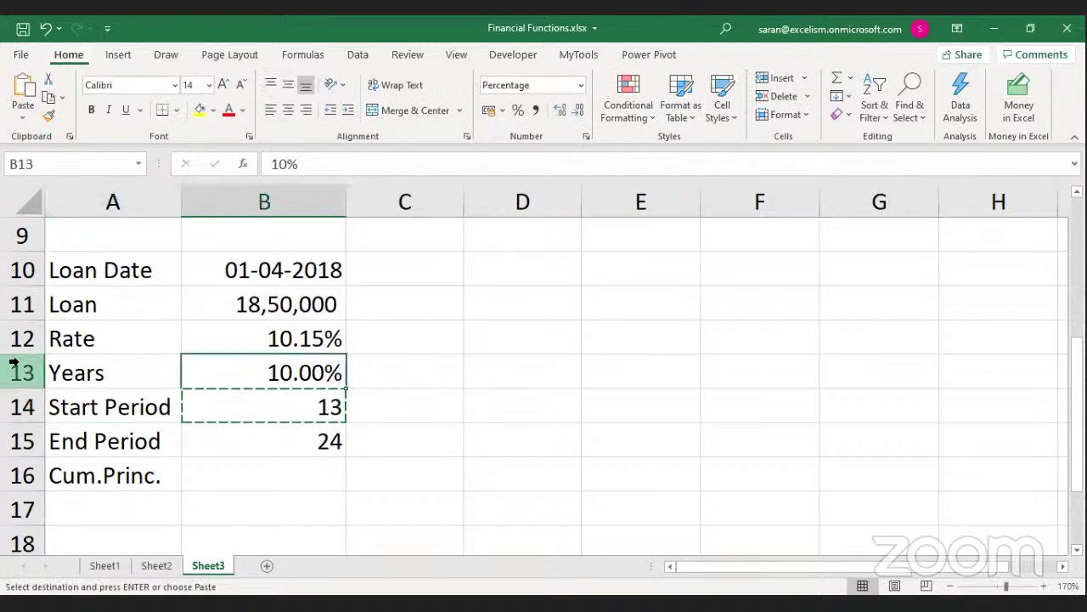
key("ctrl+v")
type("10")
key("Return")
Start a CUMPRINC formula in B16 with rate B12/12 and number of periods B13*12
key("Down")
key("Down")
type("=c")
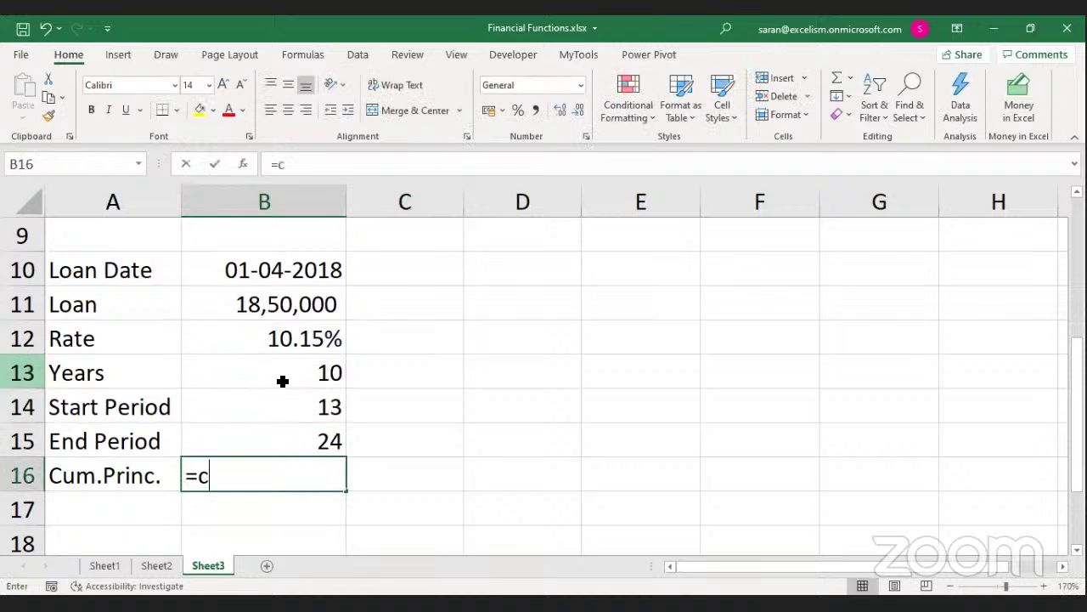
type("umprinc(")
left_click(288, 336)
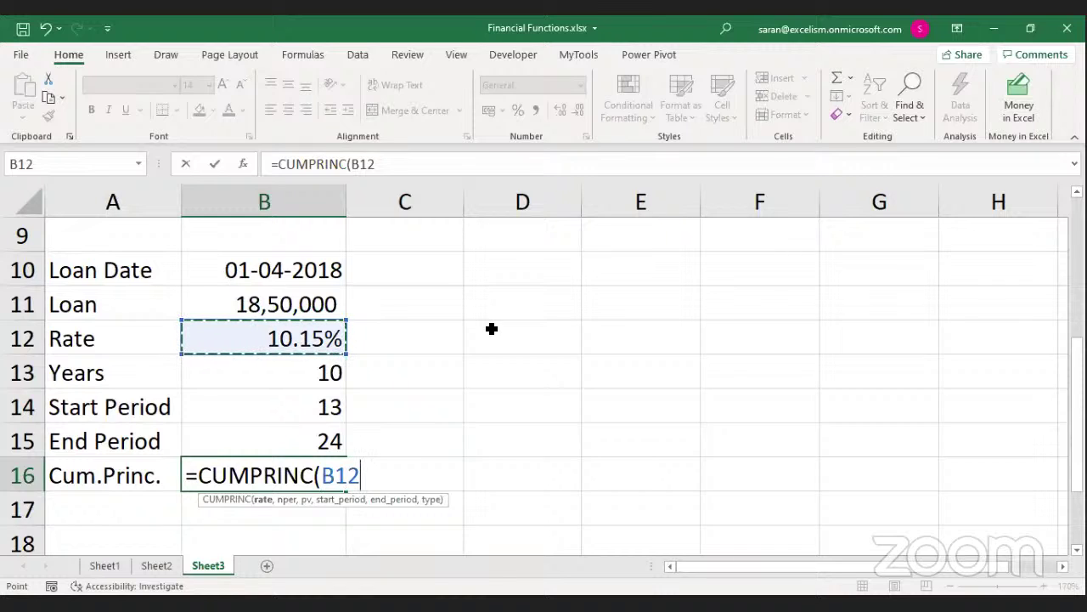
type("/12,")
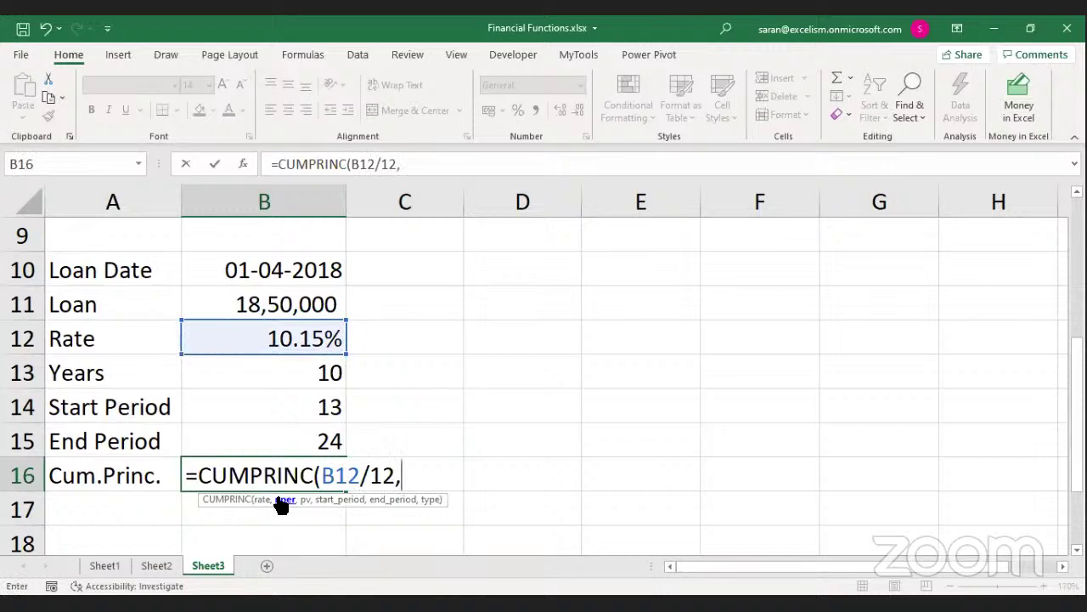
left_click(290, 375)
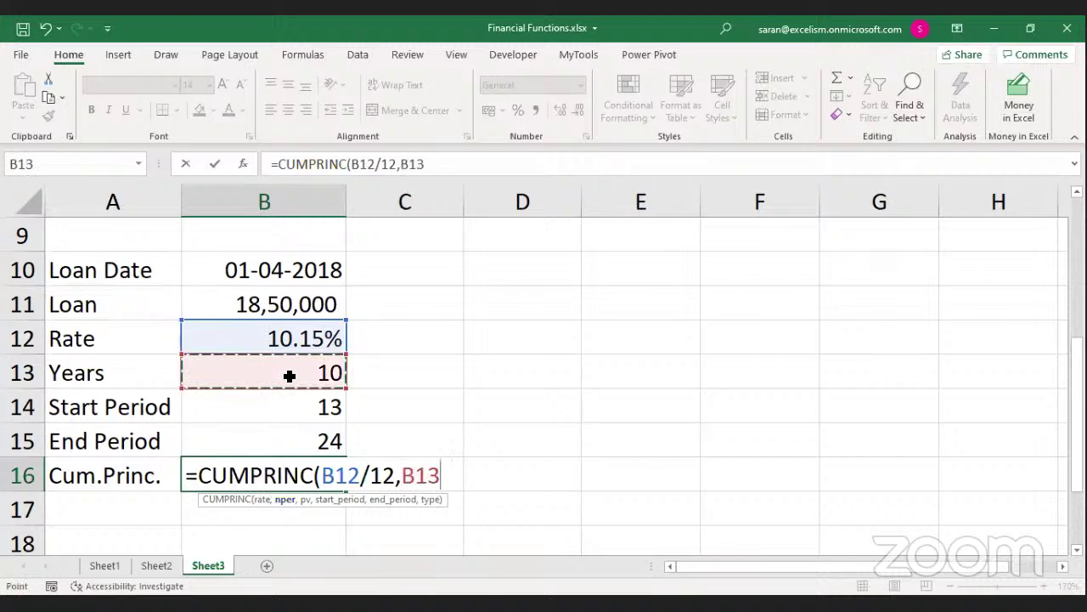
type("*12,")
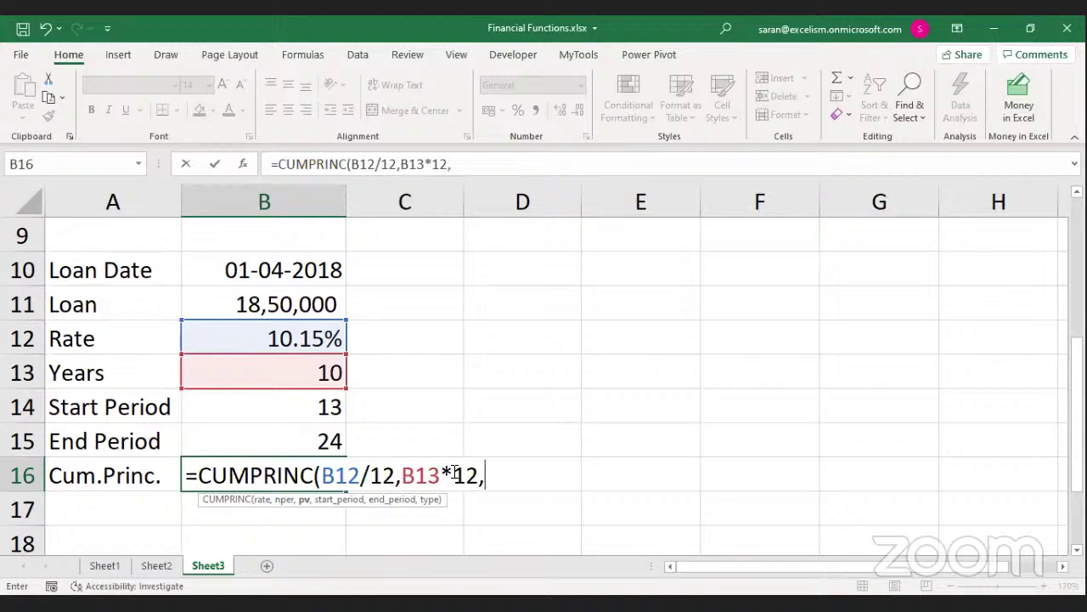
Check the rate and nper arguments and complete the CUMPRINC formula with B11 as pv, B14 and B15 as periods, and type 0
left_click_drag(401, 473, 480, 474)
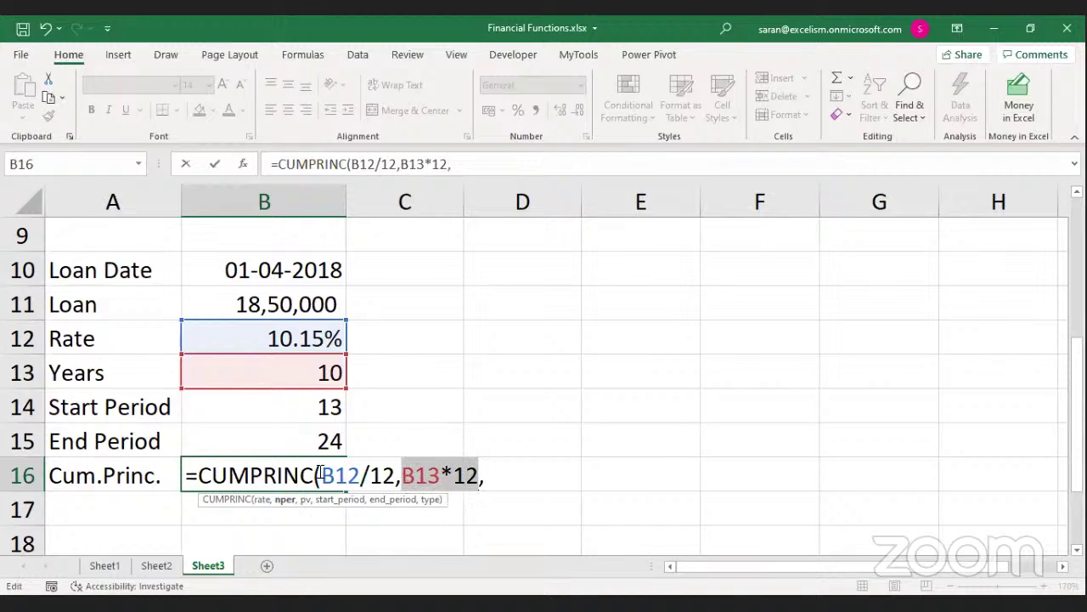
left_click_drag(320, 474, 398, 474)
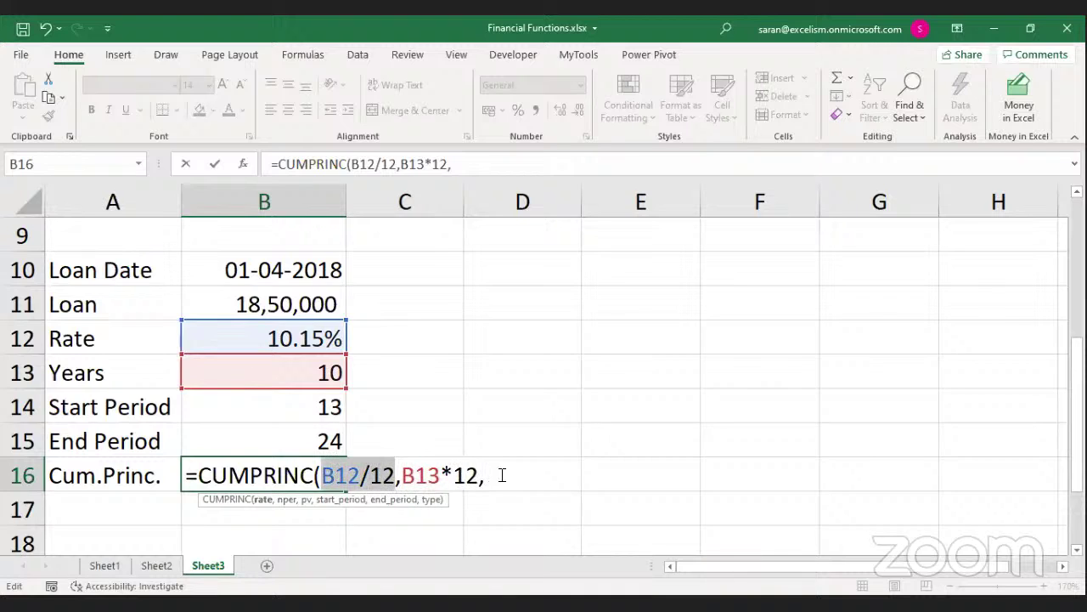
left_click(306, 499)
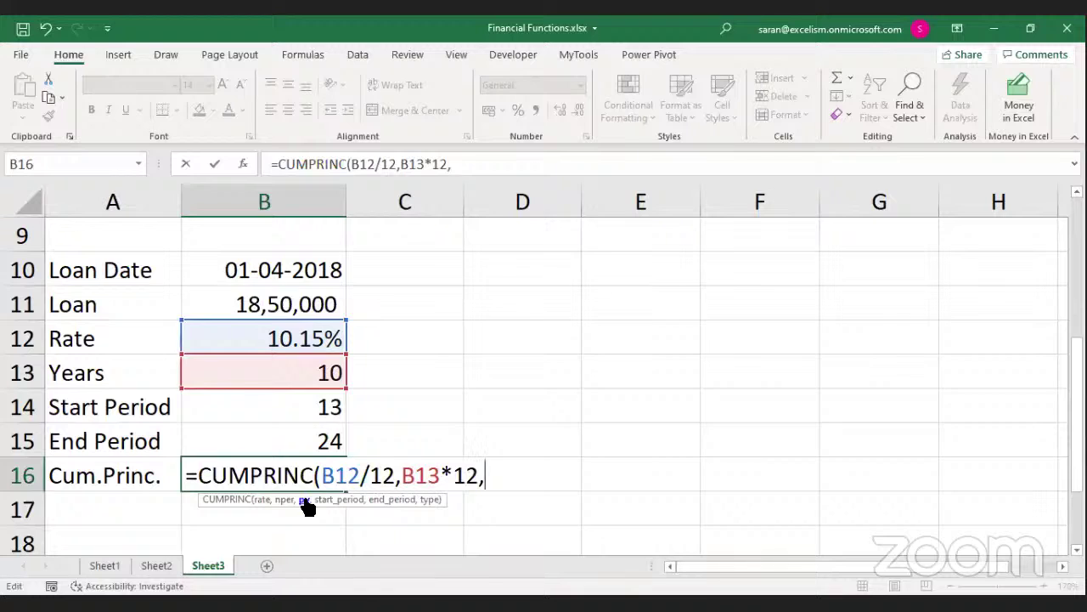
left_click(313, 304)
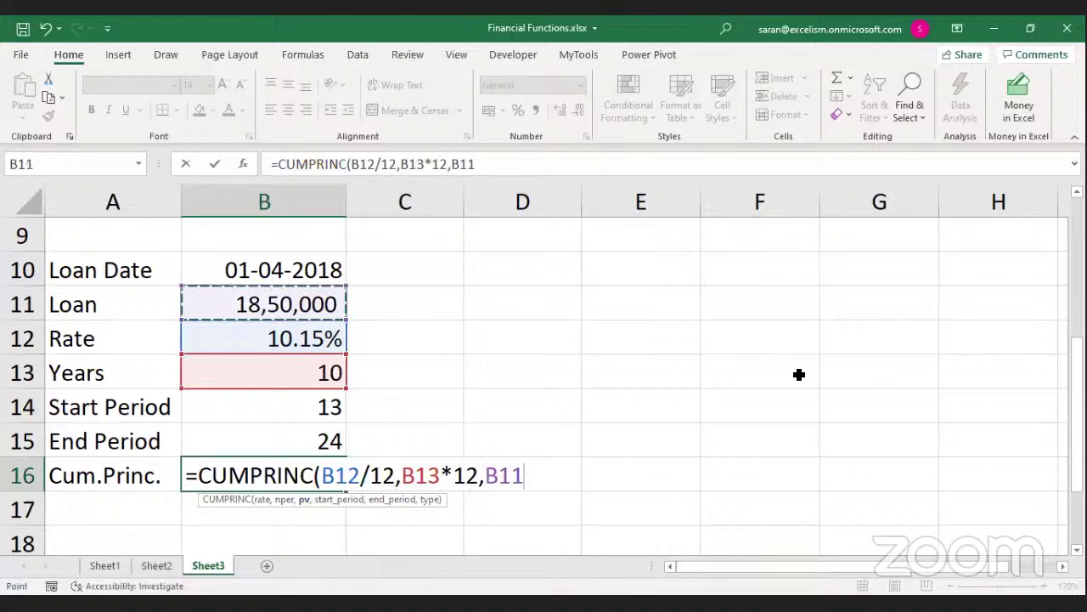
type(")")
key("BackSpace")
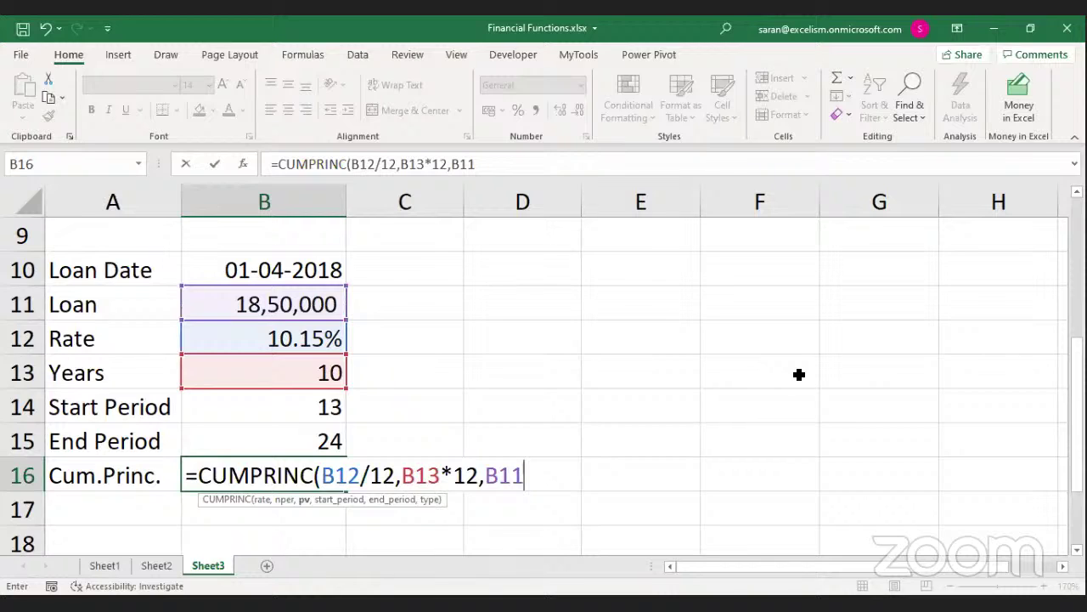
type(",B14,")
key("Up")
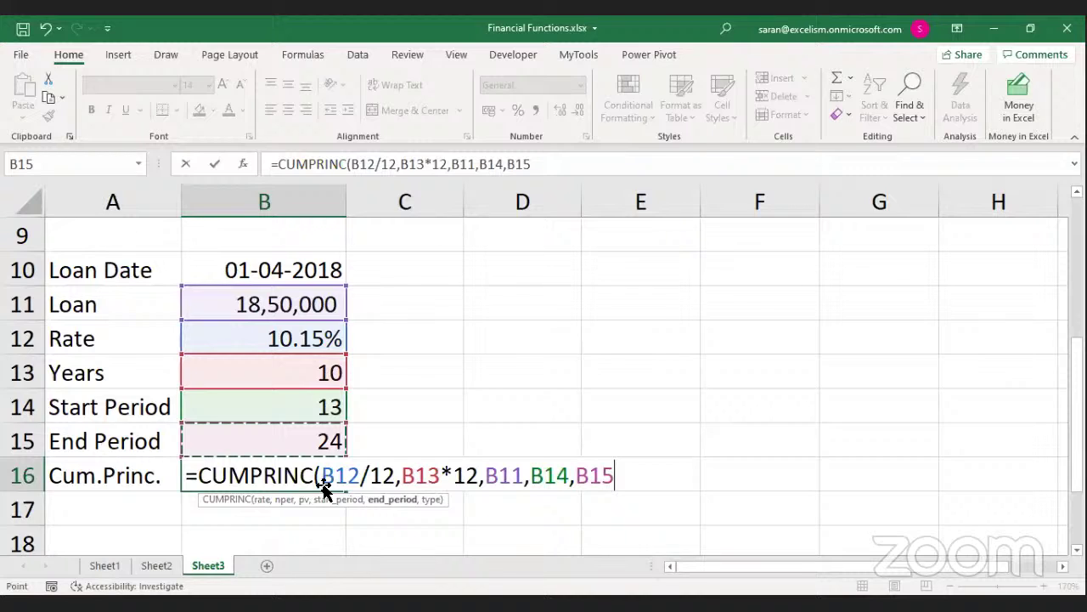
type(",0)")
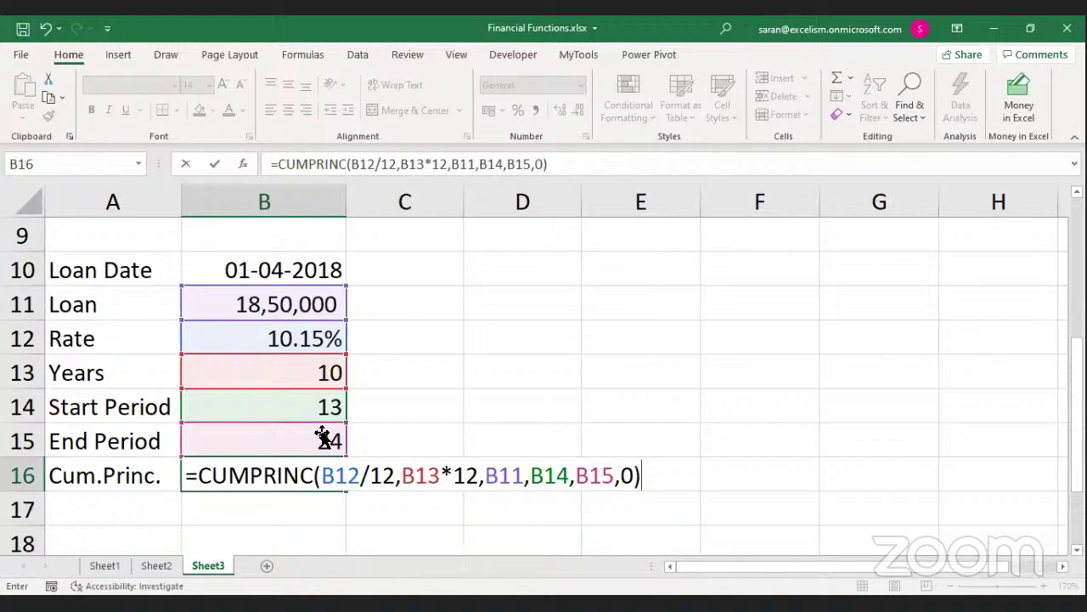
Review the arguments of the CUMPRINC formula in B16 and discard the formula entry
left_click_drag(322, 476, 582, 477)
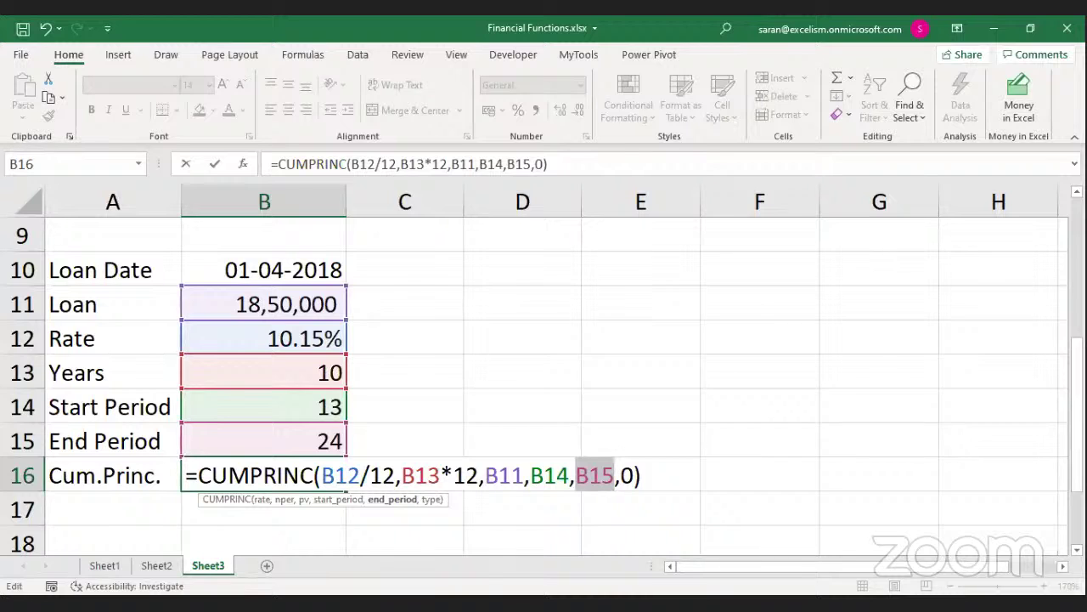
key("alt+Tab")
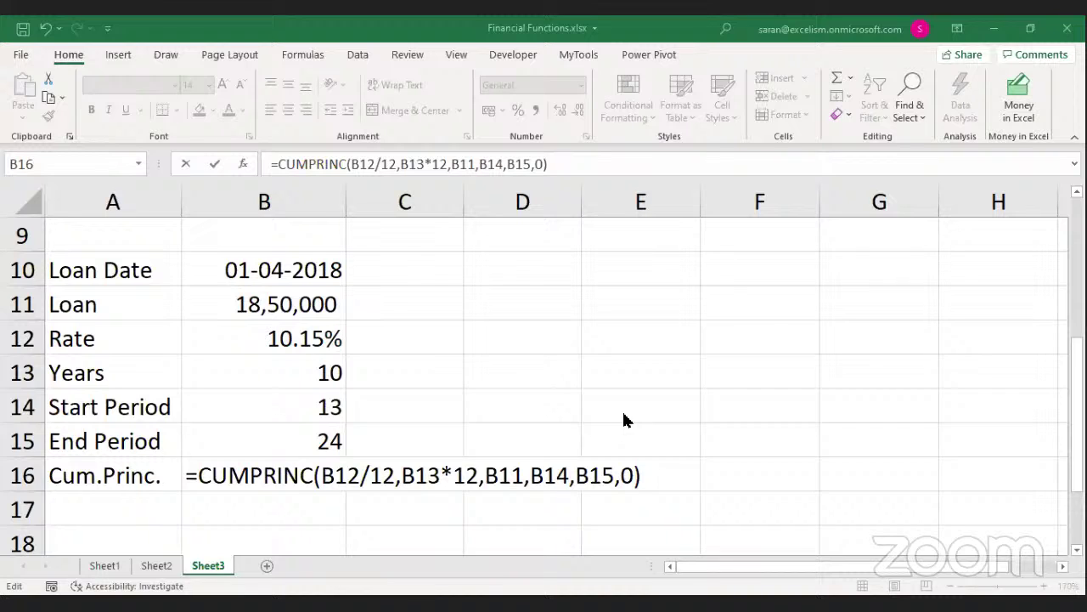
left_click(441, 471)
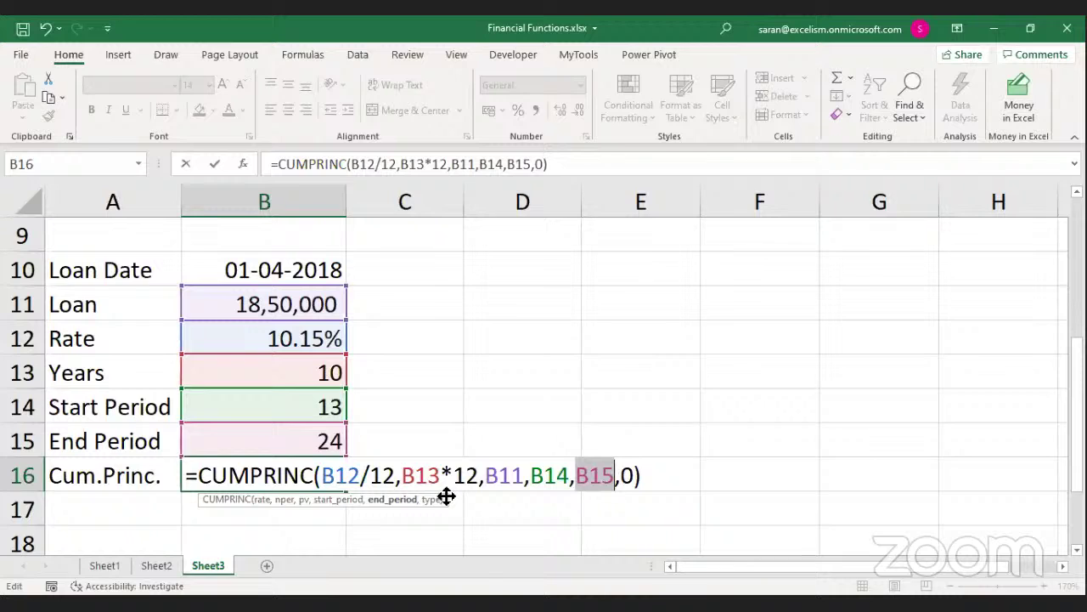
key("Return")
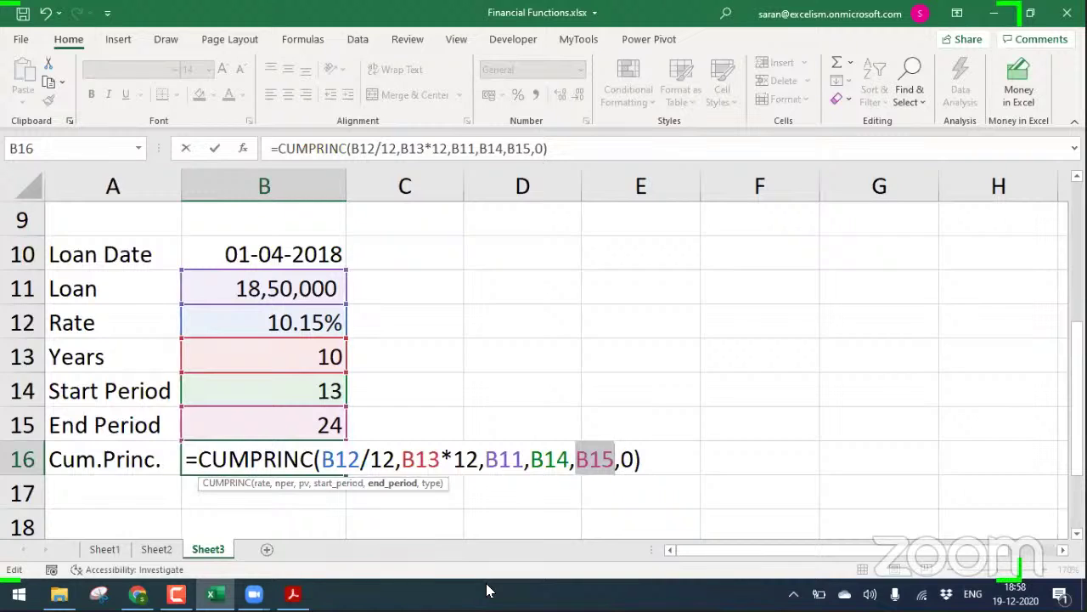
key("Escape")
Review the loan date, loan amount, rate and years in B10 to B13
key("Up")
key("Up")
key("Up")
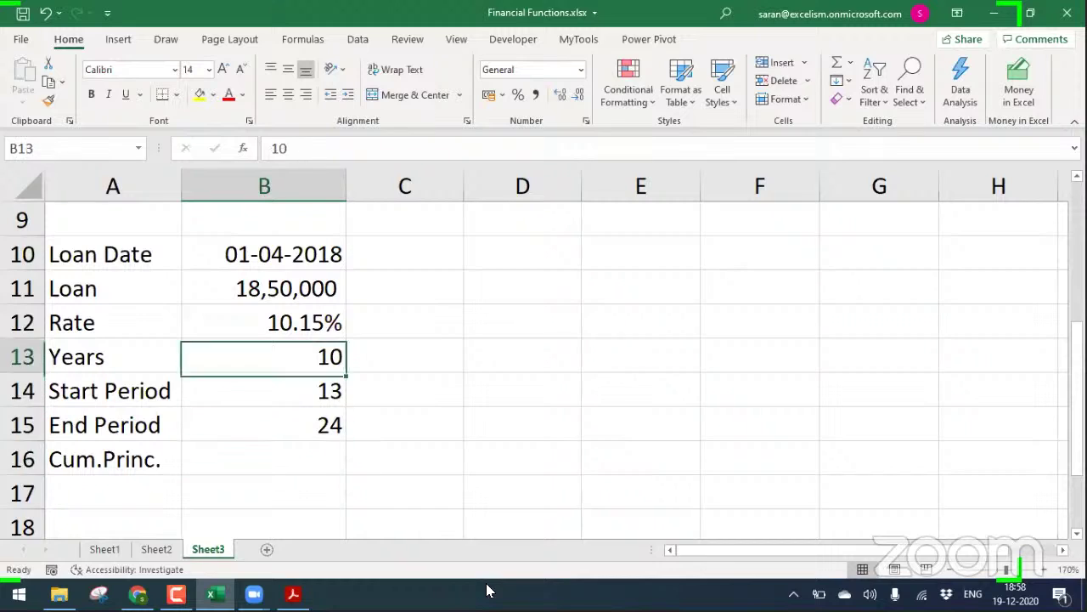
key("Up")
key("Up")
key("Up")
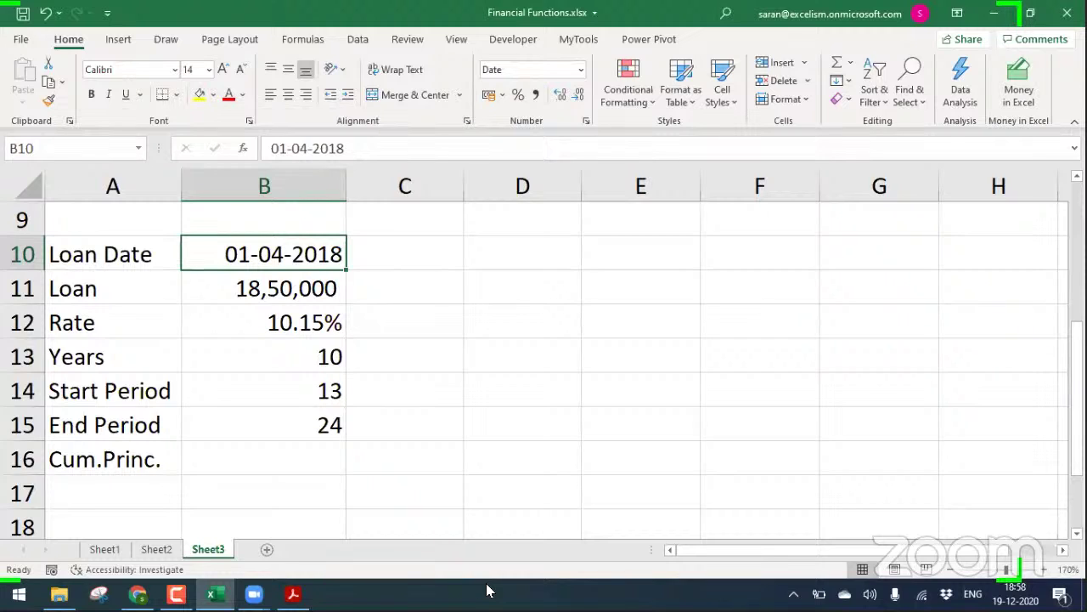
key("Down")
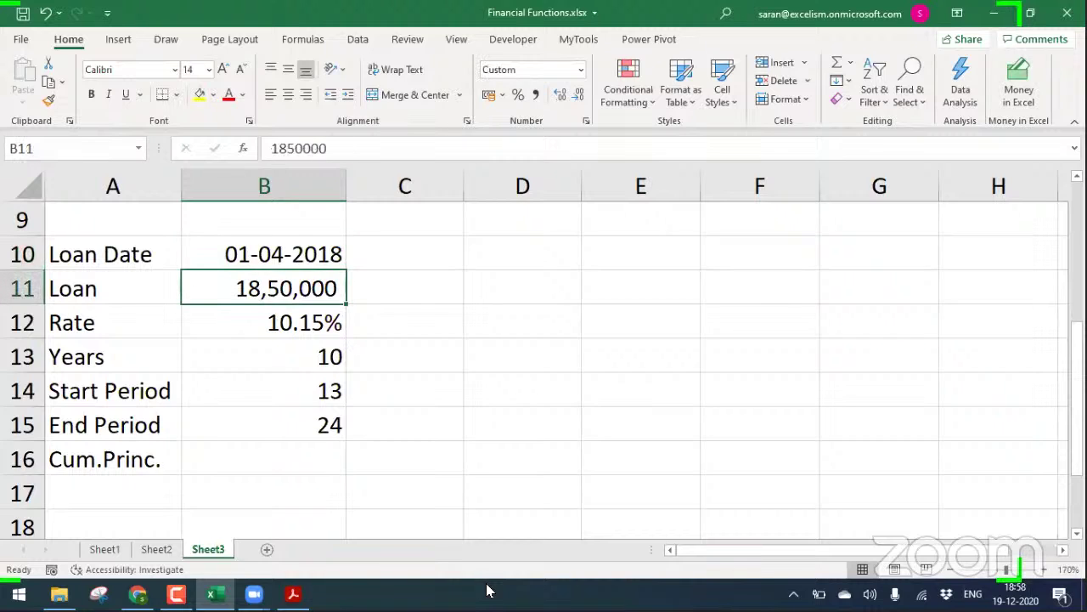
key("Down")
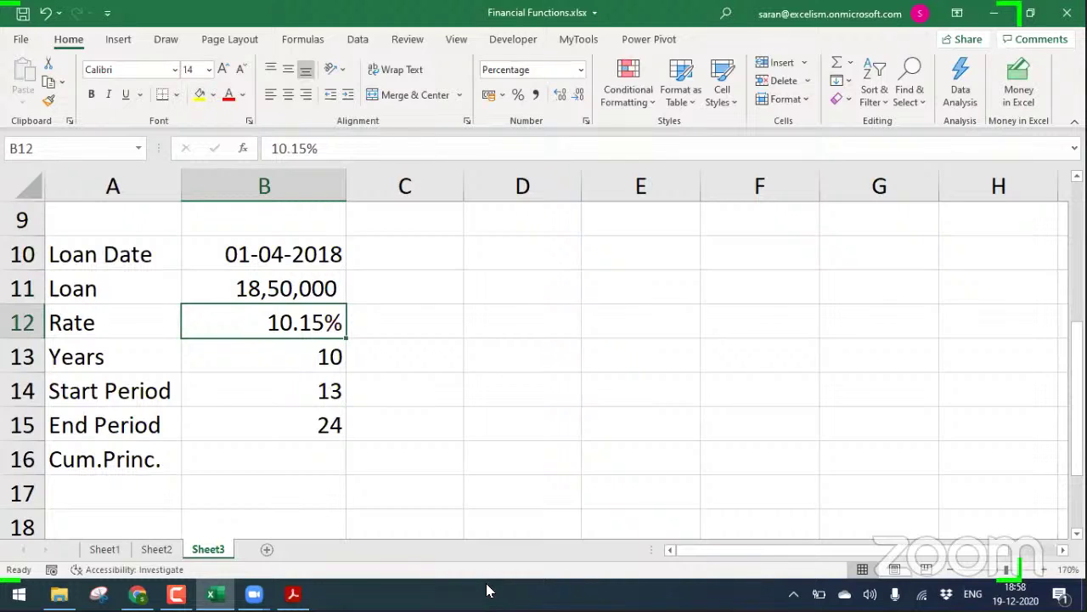
key("shift+Up")
key("shift+Up")
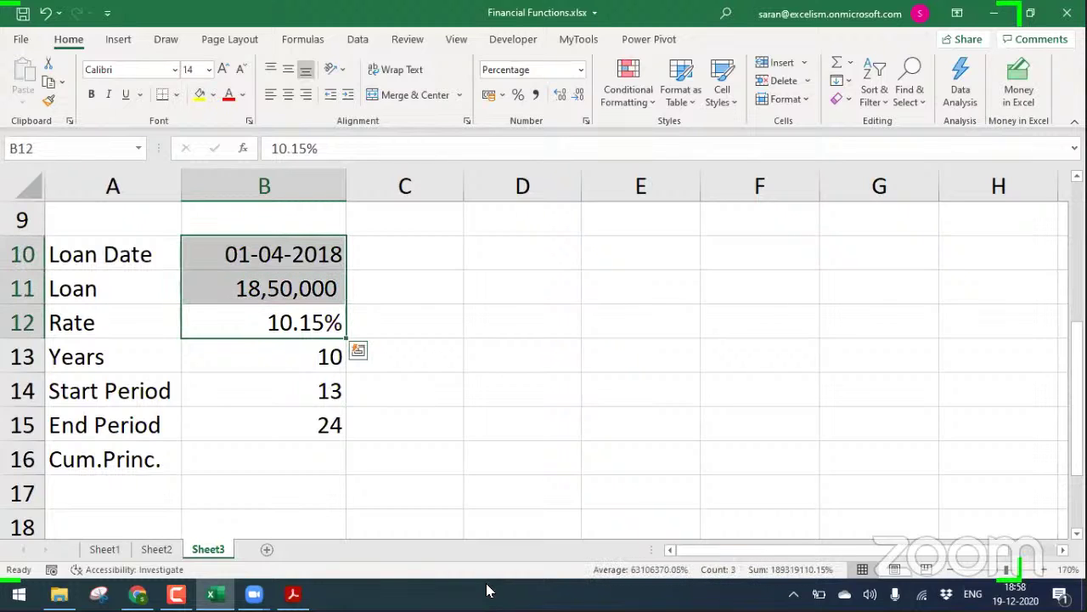
key("shift+Down")
key("shift+Down")
key("Down")
Enter the financial year note FY 19-20 in C13 beside the Years value
key("Right")
key("Left")
key("Left")
key("Right")
key("Right")
type("FY 19")
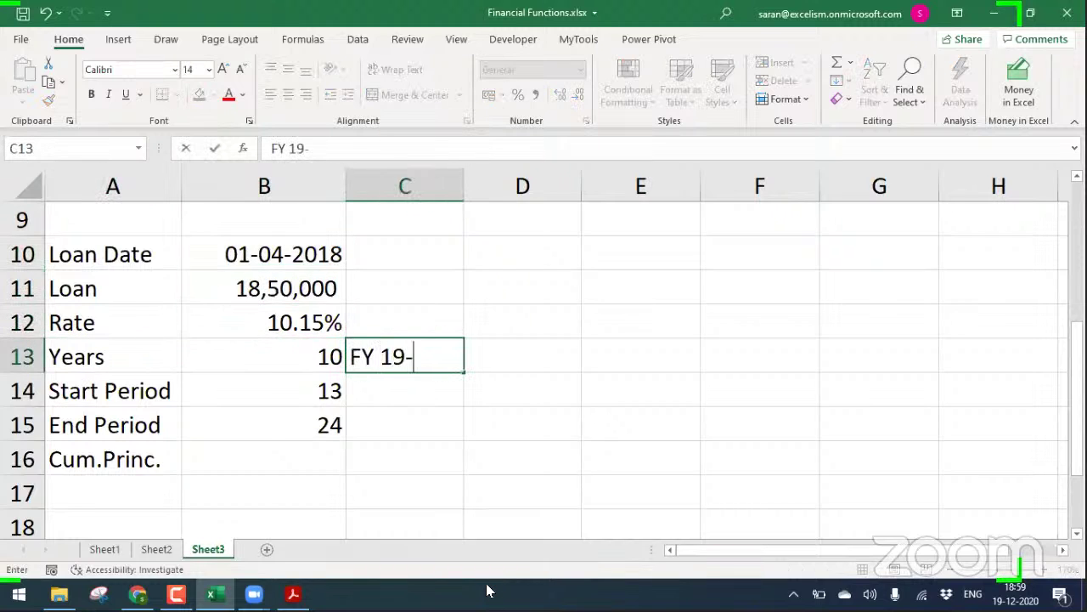
type("-20")
key("Return")
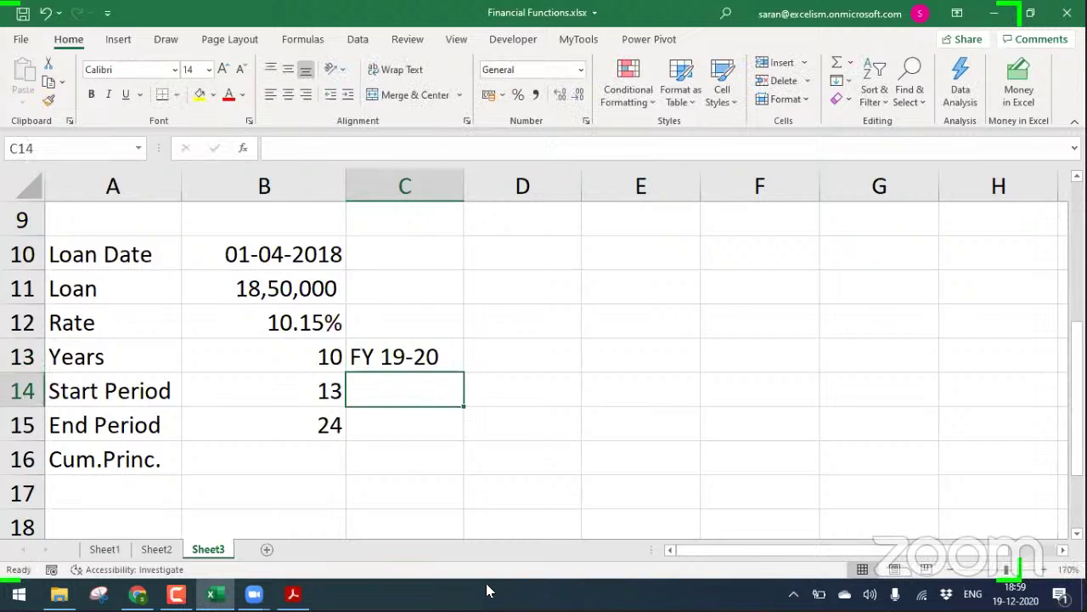
Move the FY 19-20 note from C13 to C14 beside the Start Period value
key("Up")
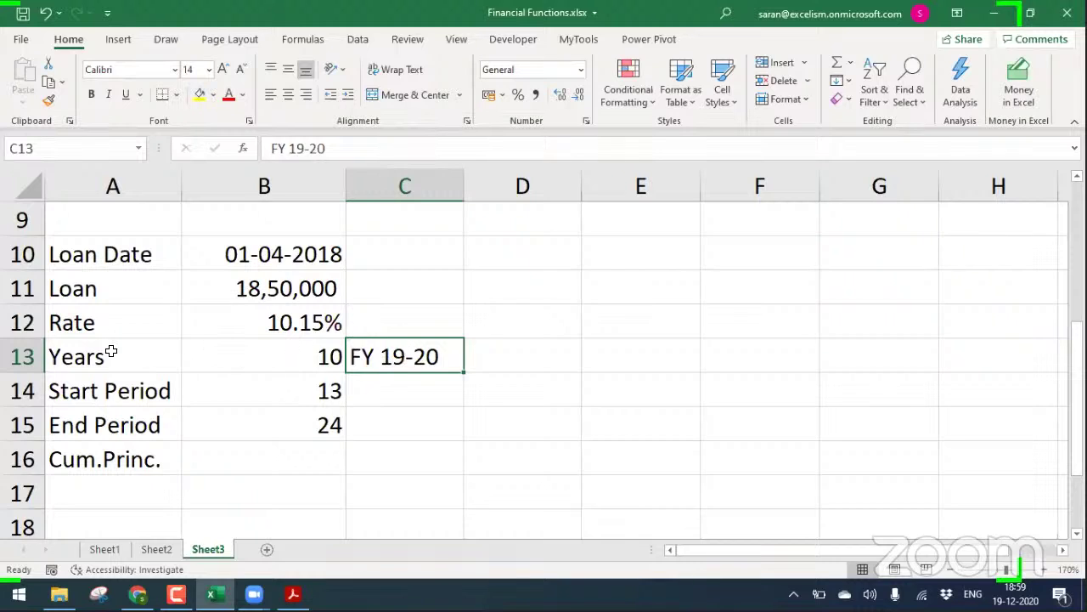
key("ctrl+c")
key("Down")
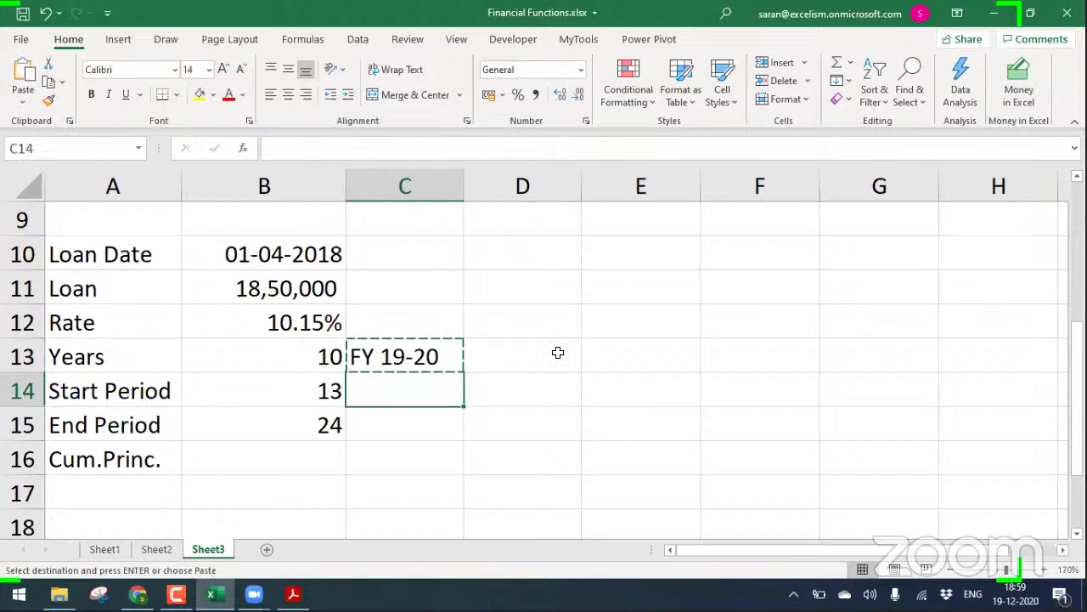
key("Return")
left_click(150, 382)
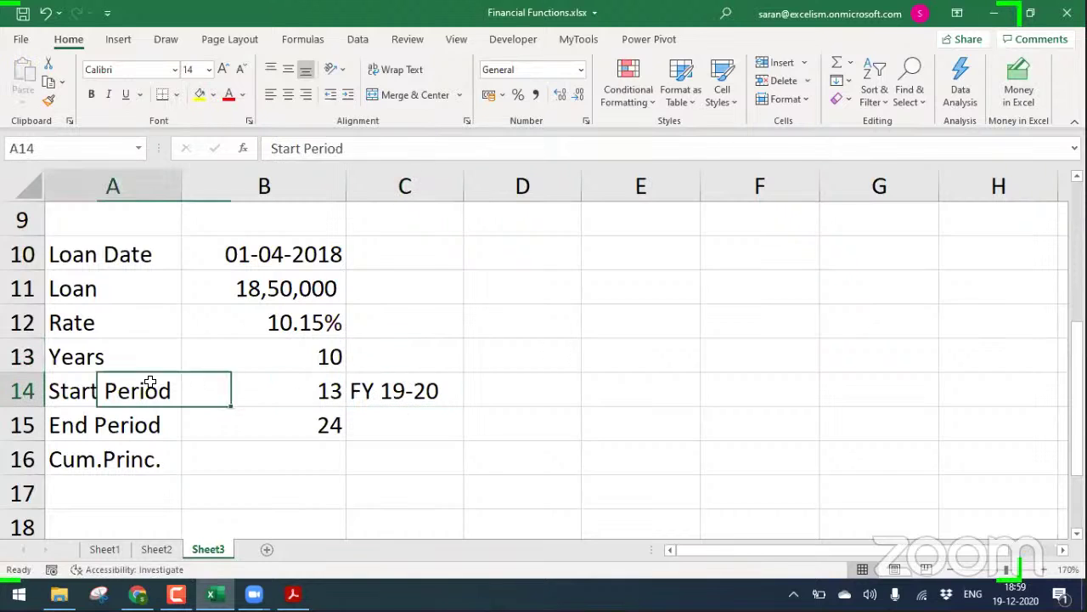
Replace the Start Period value in B14 with the date 01-04-2019 and the End Period value in B15 with 31-03-2020
left_click(277, 389)
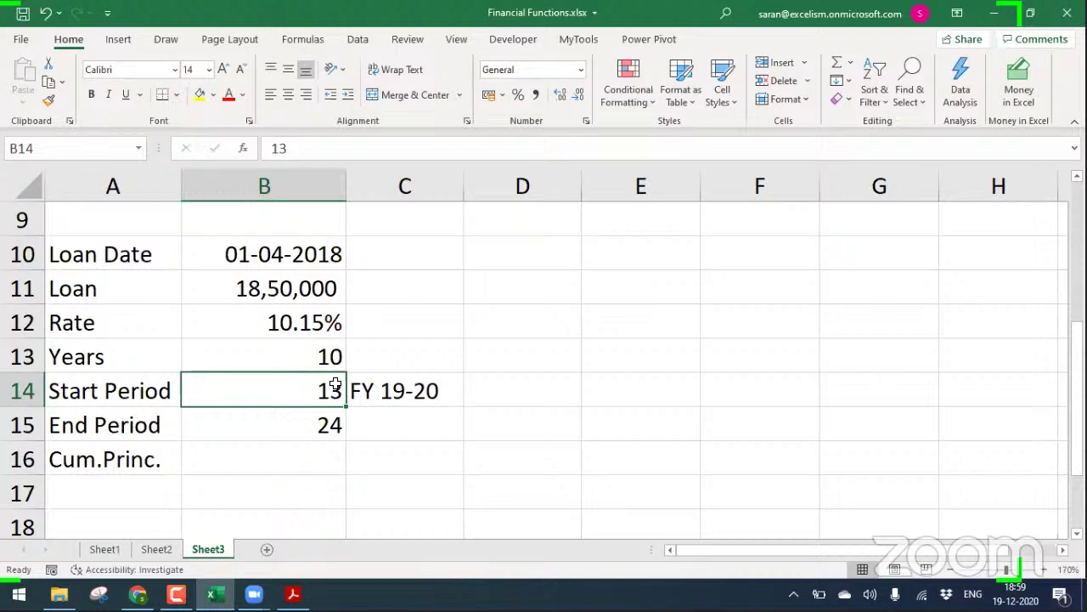
left_click(383, 382)
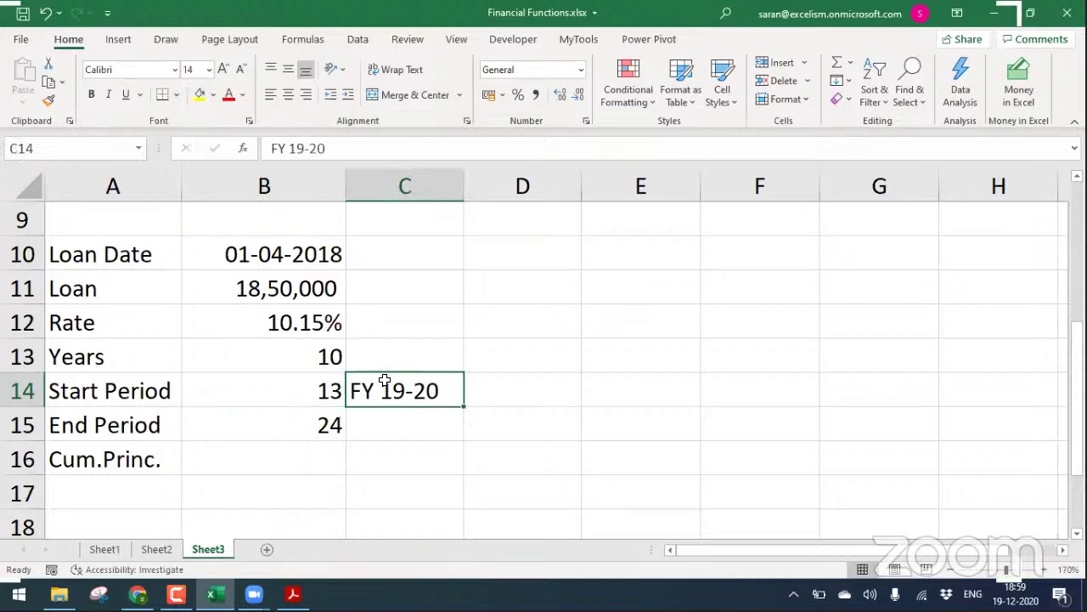
left_click(286, 384)
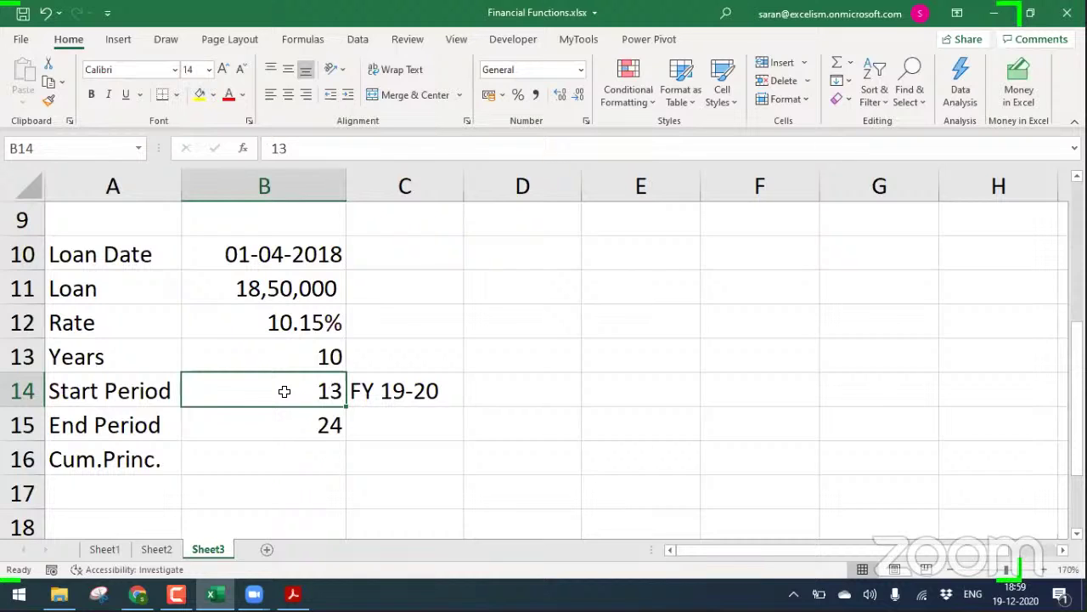
type("01/04/20")
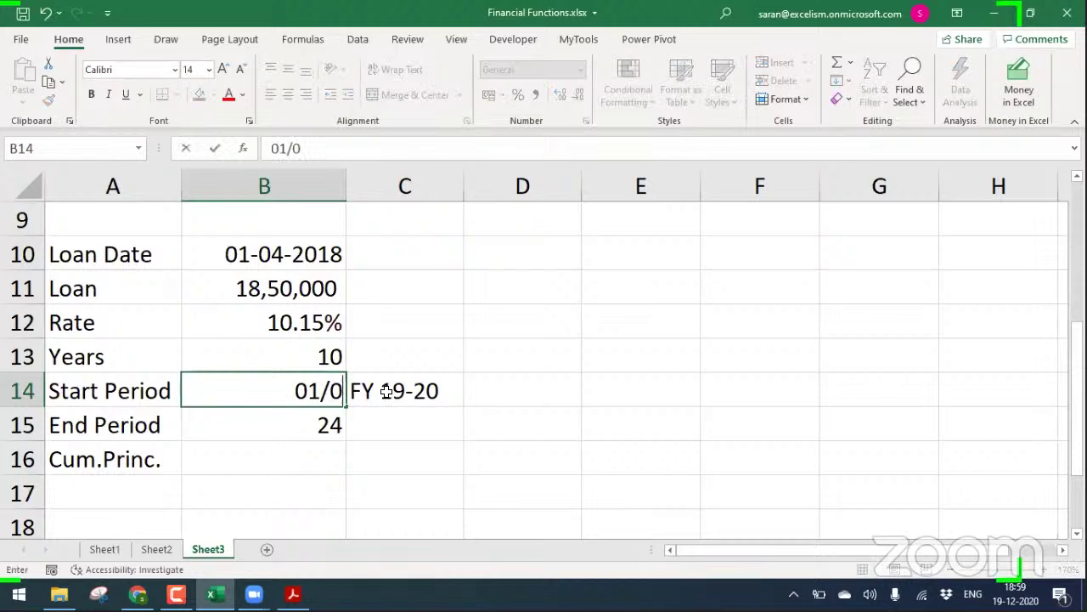
key("Return")
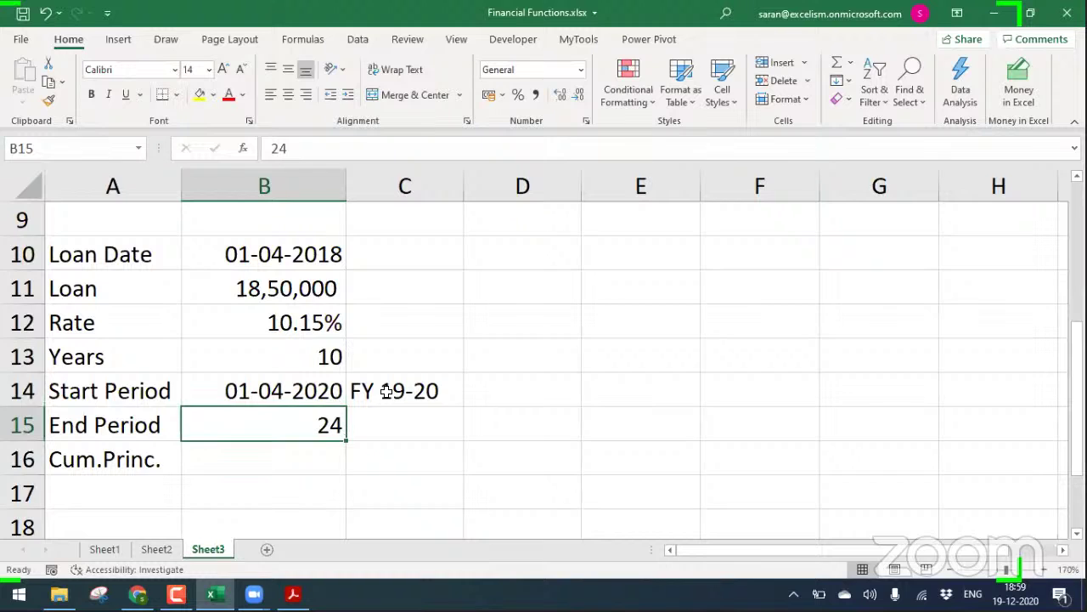
key("Up")
key("F2")
key("shift+Left")
key("shift+Left")
type("19")
key("Return")
type("31/03/2020")
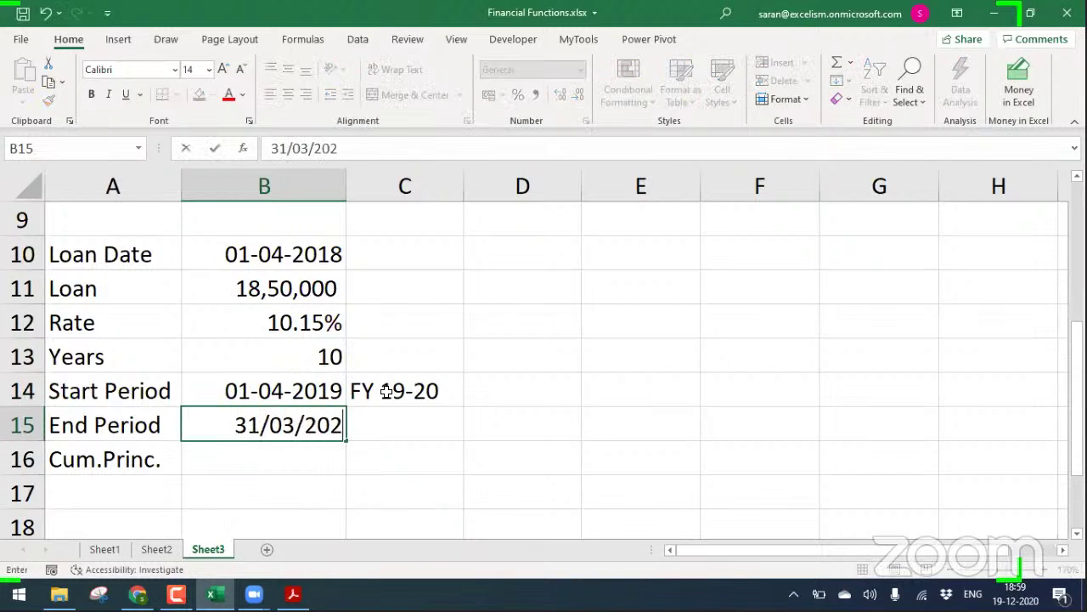
key("Return")
Move the FY 19-20 note from C14 to D14
left_click(387, 391)
key("ctrl+x")
key("Right")
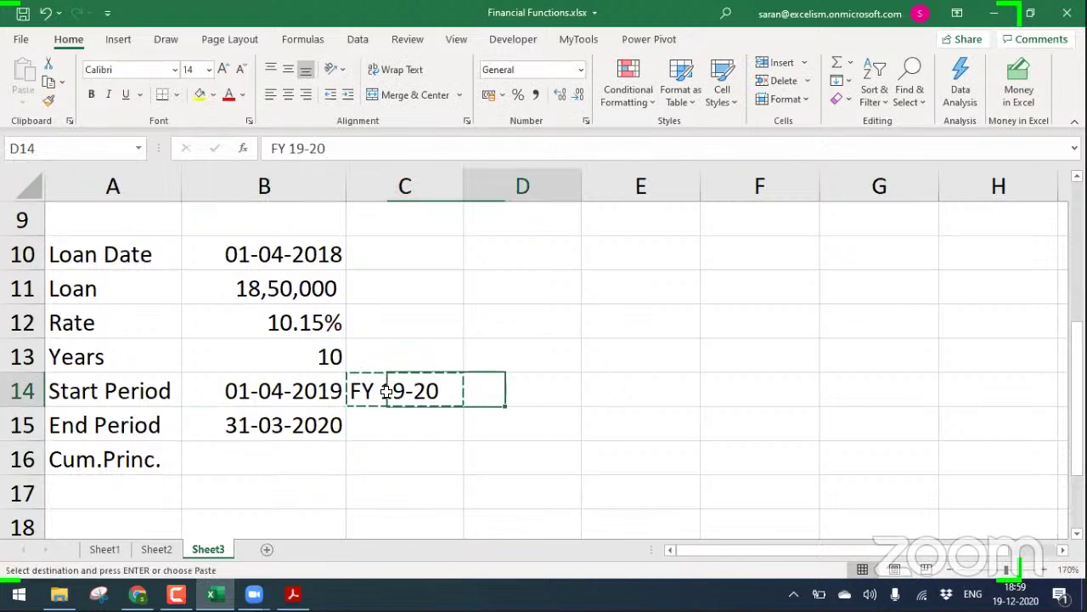
key("ctrl+v")
Enter the period numbers 13 in C14 and 24 in C15 beside the start and end dates
left_click(386, 390)
type("13")
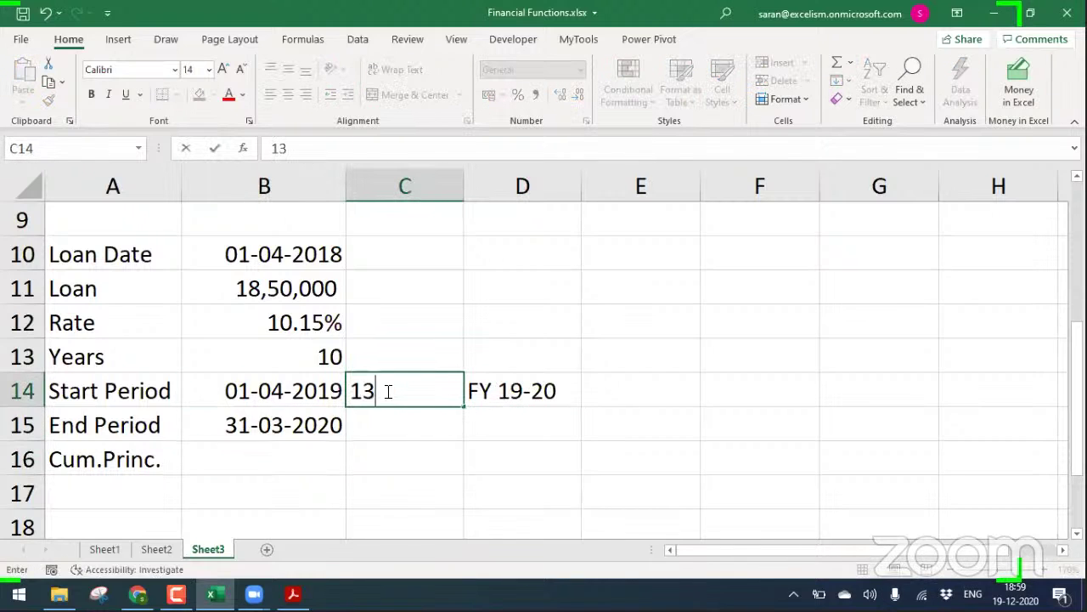
key("Return")
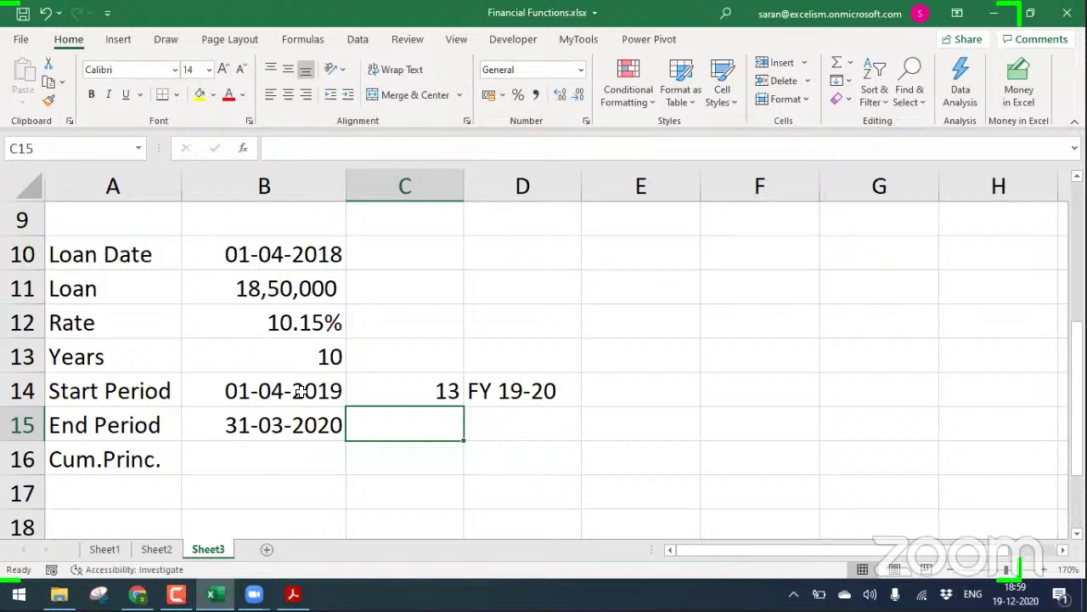
left_click(331, 389)
left_click(427, 401)
left_click(384, 423)
type("24")
key("Return")
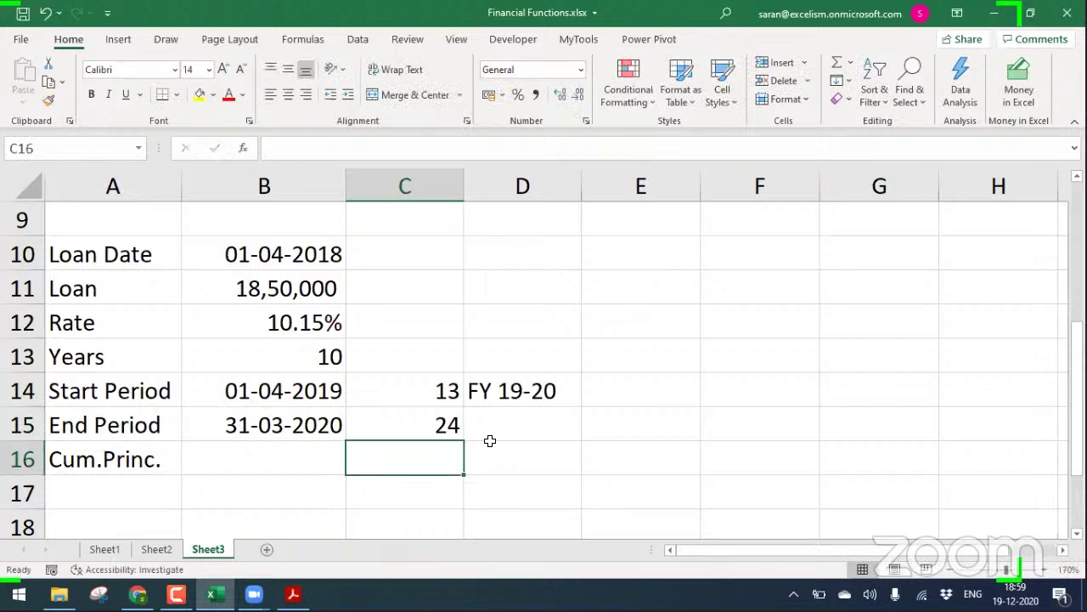
left_click_drag(425, 398, 417, 417)
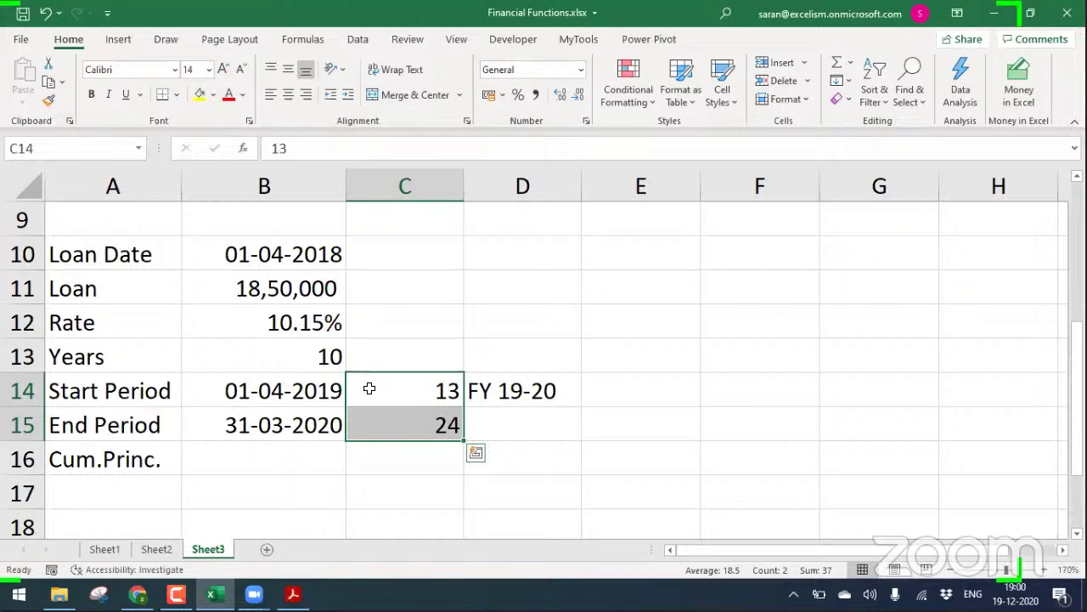
Begin a CUMPRINC formula in B16 with the monthly rate B12/12 and the number of periods B13*12
left_click(242, 469)
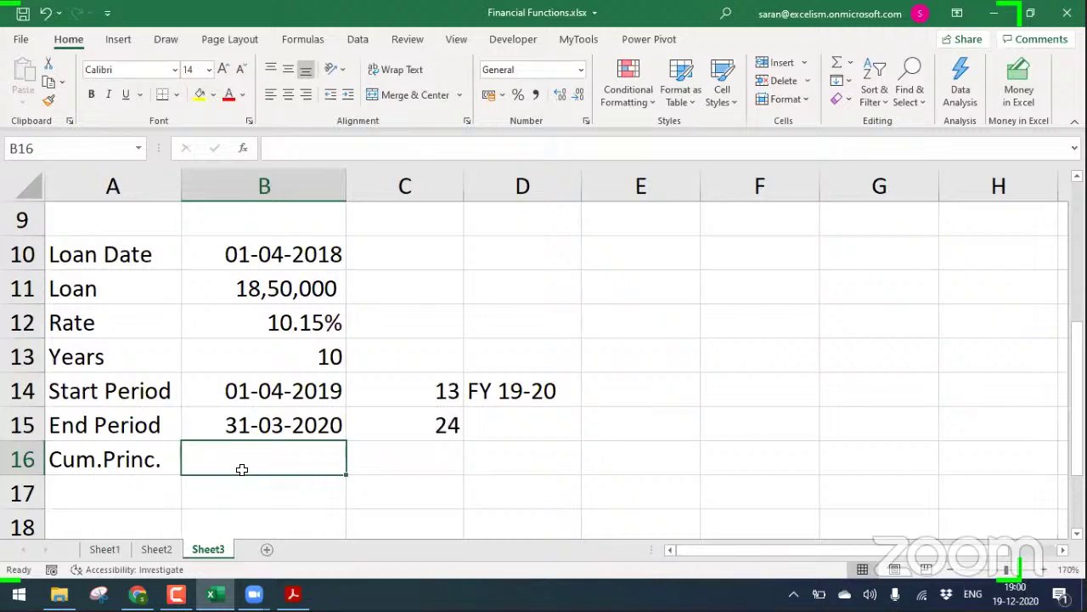
type("=end")
key("BackSpace")
key("BackSpace")
key("BackSpace")
type("cumpr")
key("Tab")
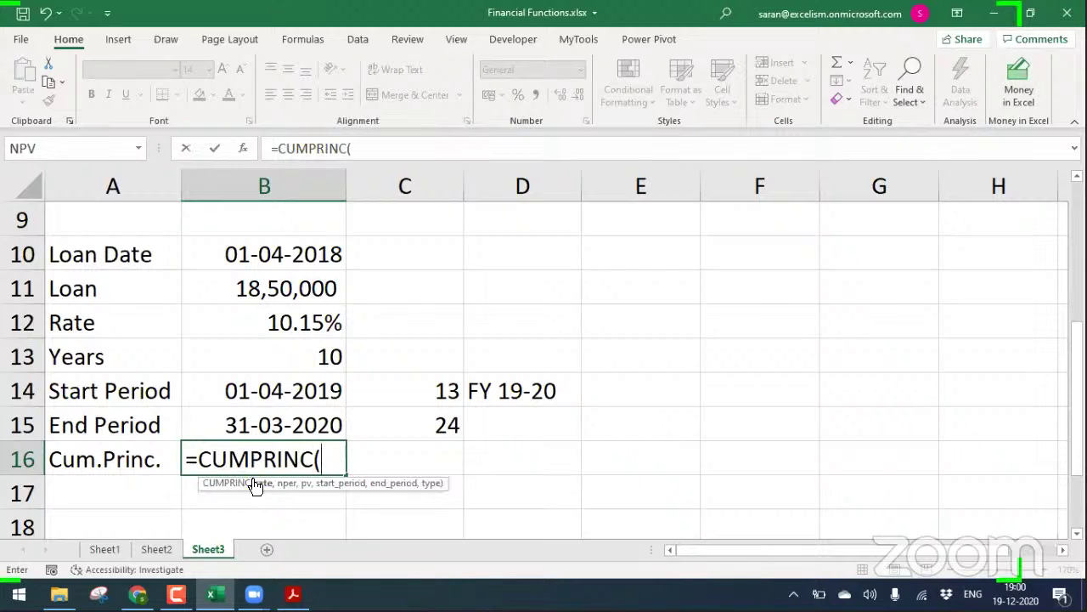
left_click(286, 330)
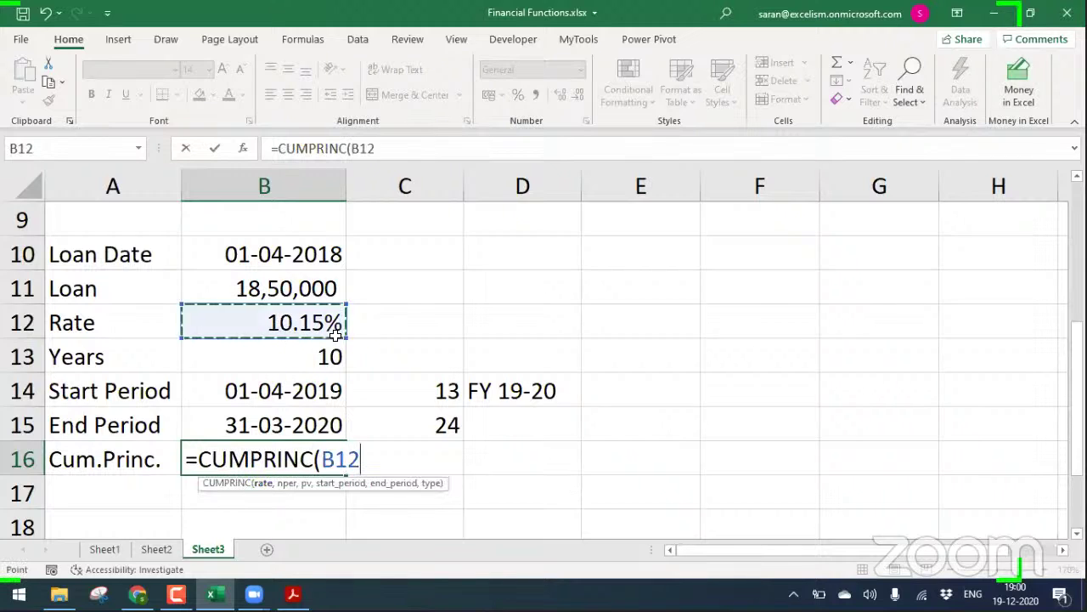
type("/12,")
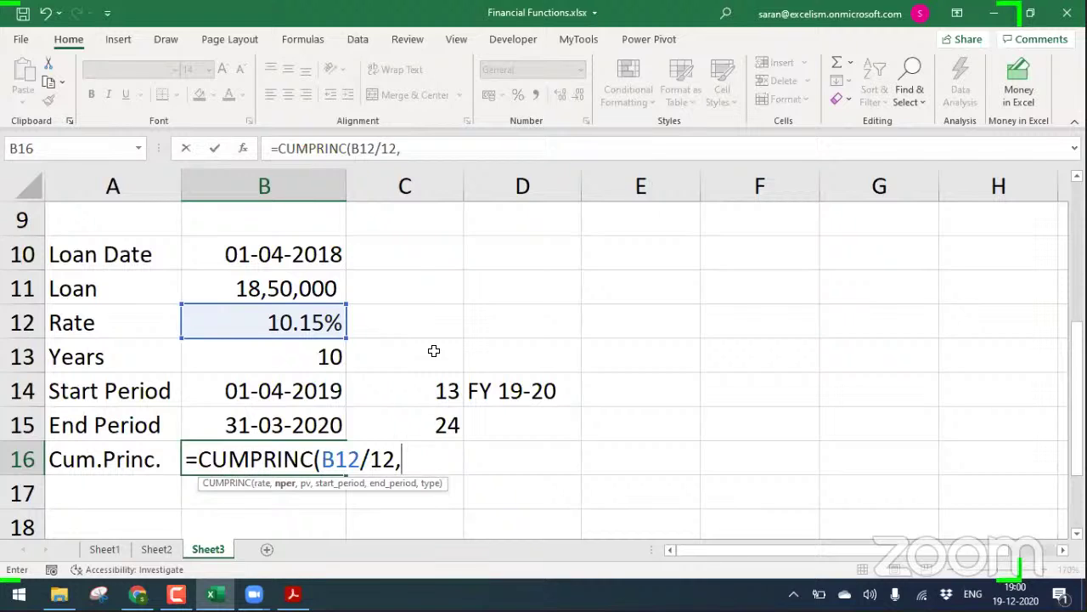
left_click(253, 355)
type("*12,")
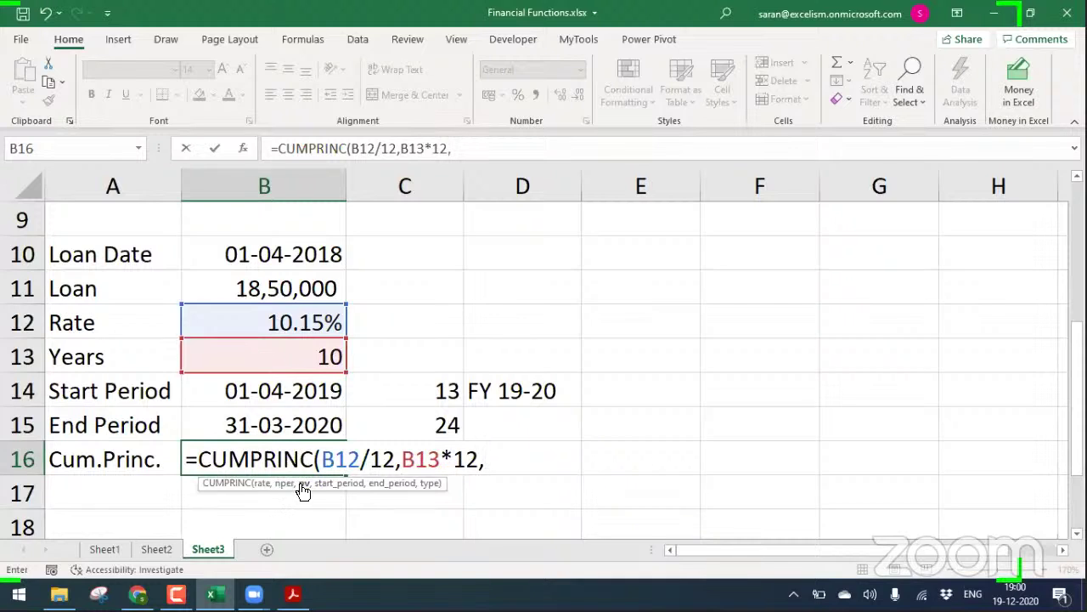
Complete the CUMPRINC formula with loan B11, start period C14, end period C15 and type 0 for end-of-period payments
left_click(270, 289)
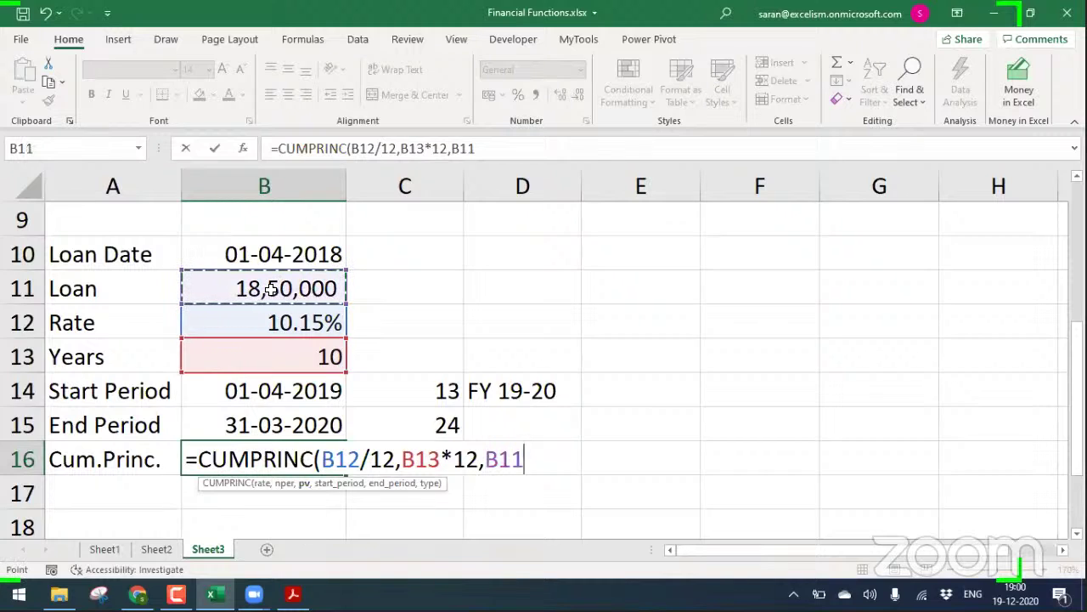
type(",")
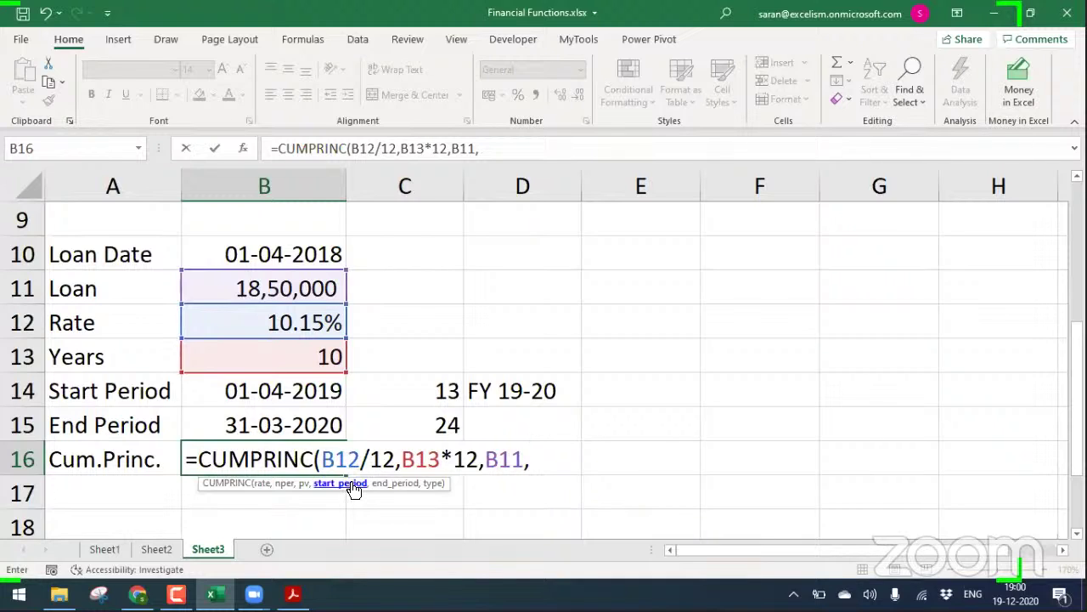
left_click(409, 397)
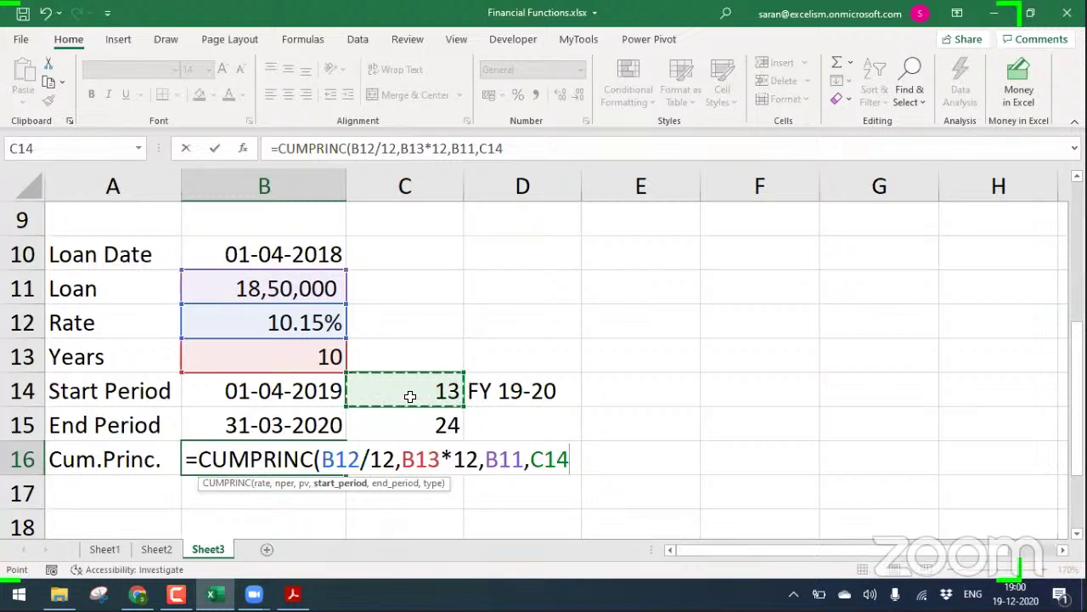
type(",")
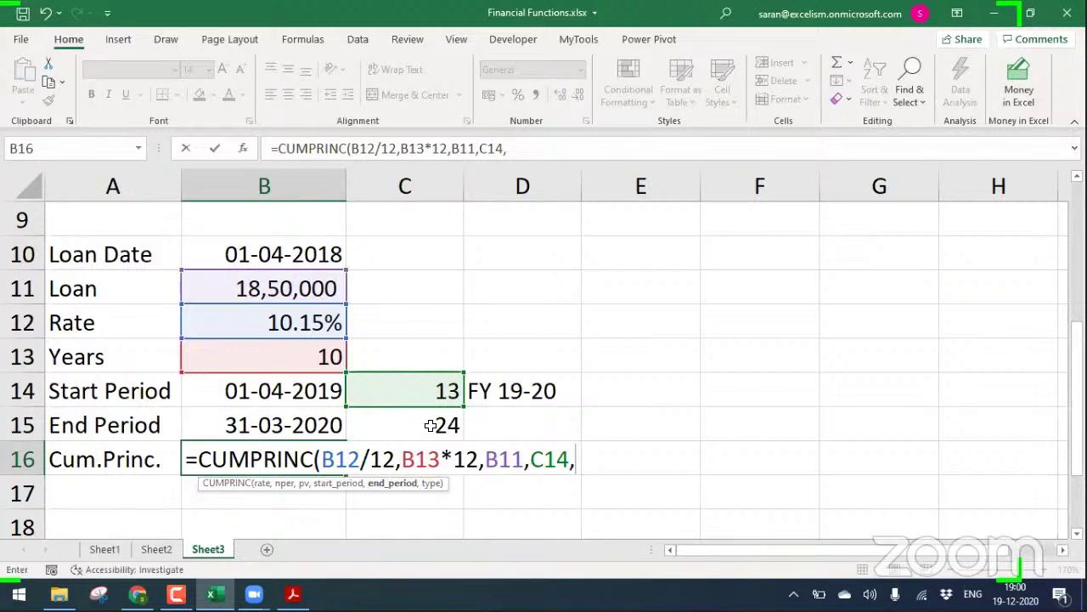
left_click(431, 425)
type(",")
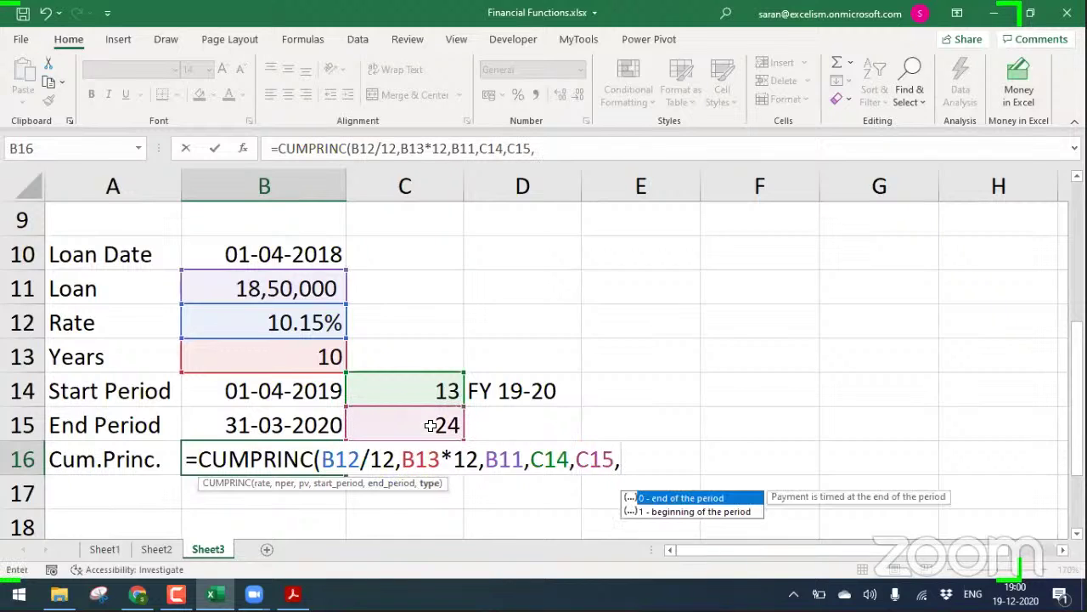
double_click(671, 499)
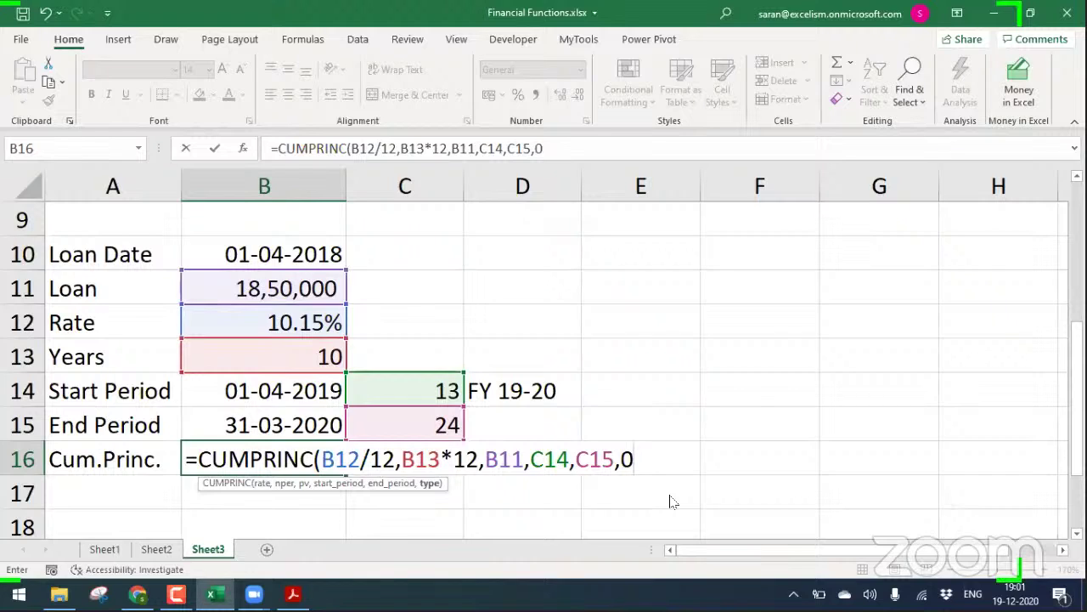
type(")")
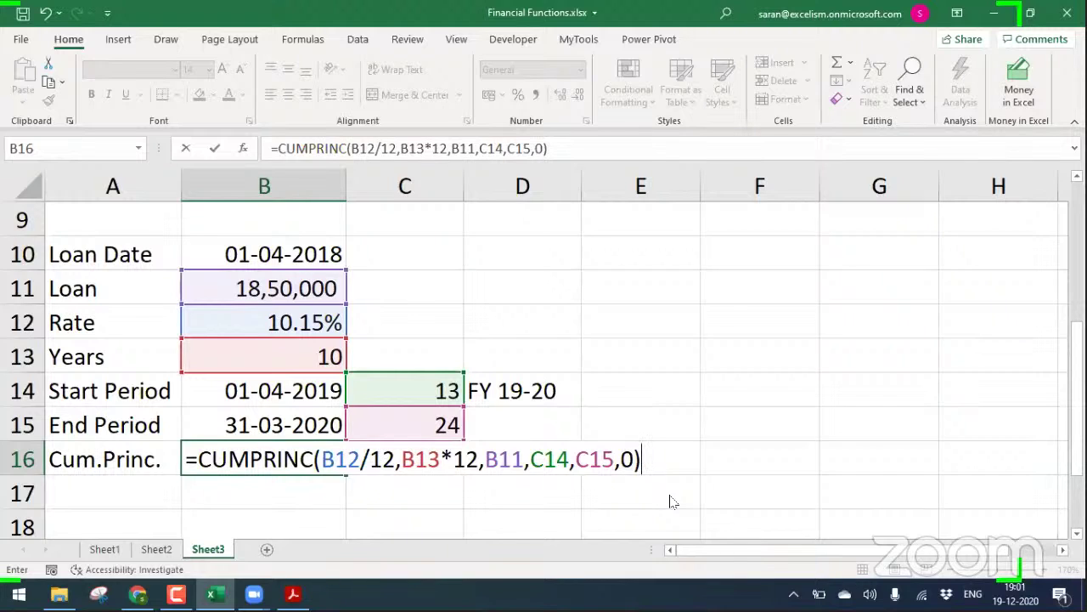
key("Return")
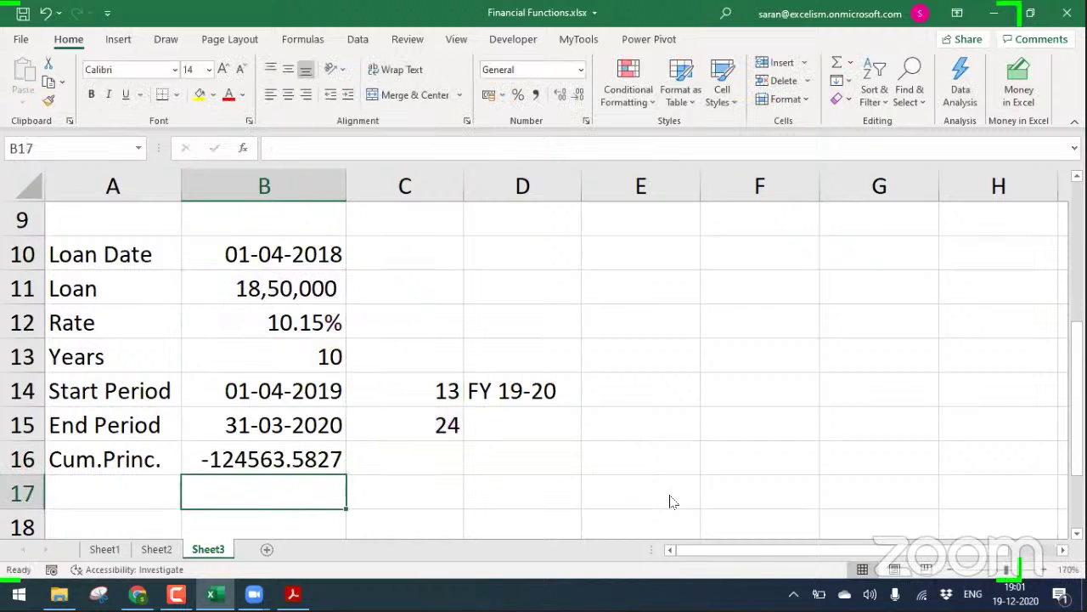
Format the cumulative principal in B16 with thousands separators and no decimal places
key("Up")
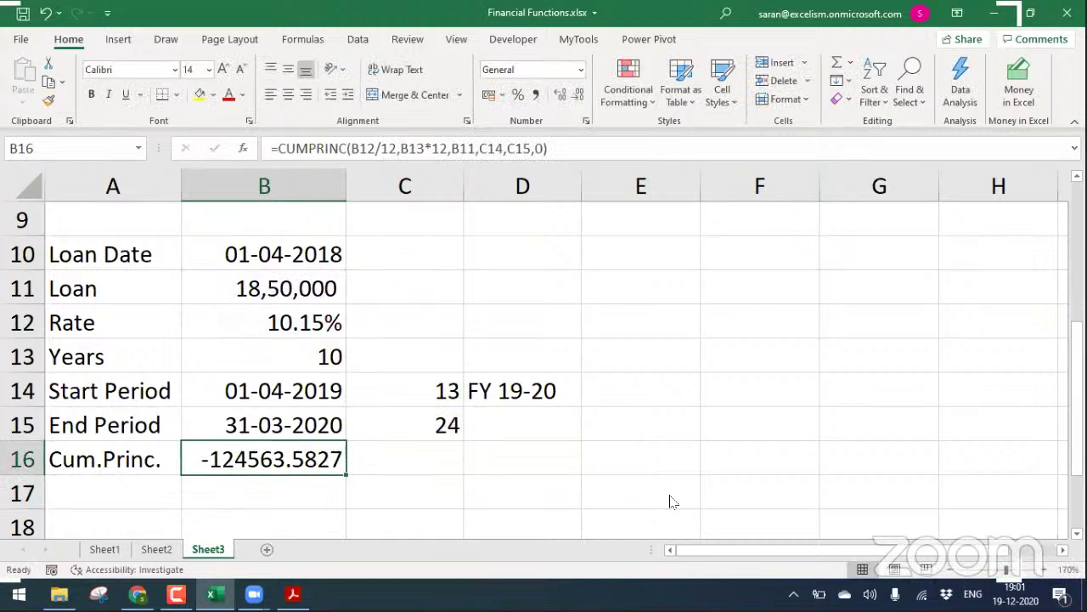
left_click(448, 390)
left_click(396, 427)
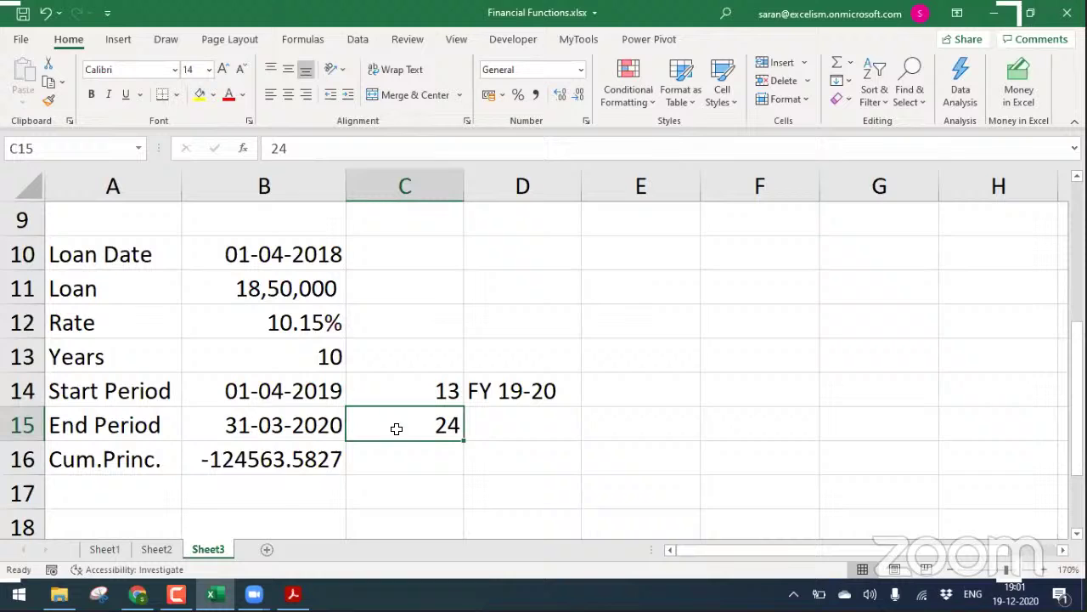
left_click(243, 453)
left_click(536, 94)
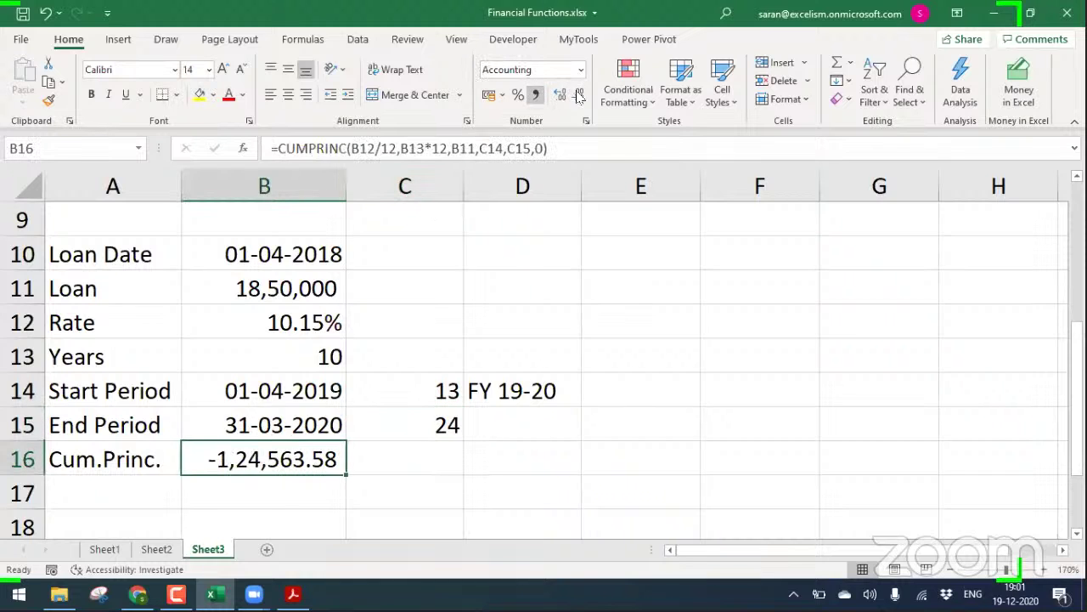
left_click(579, 95)
left_click(578, 95)
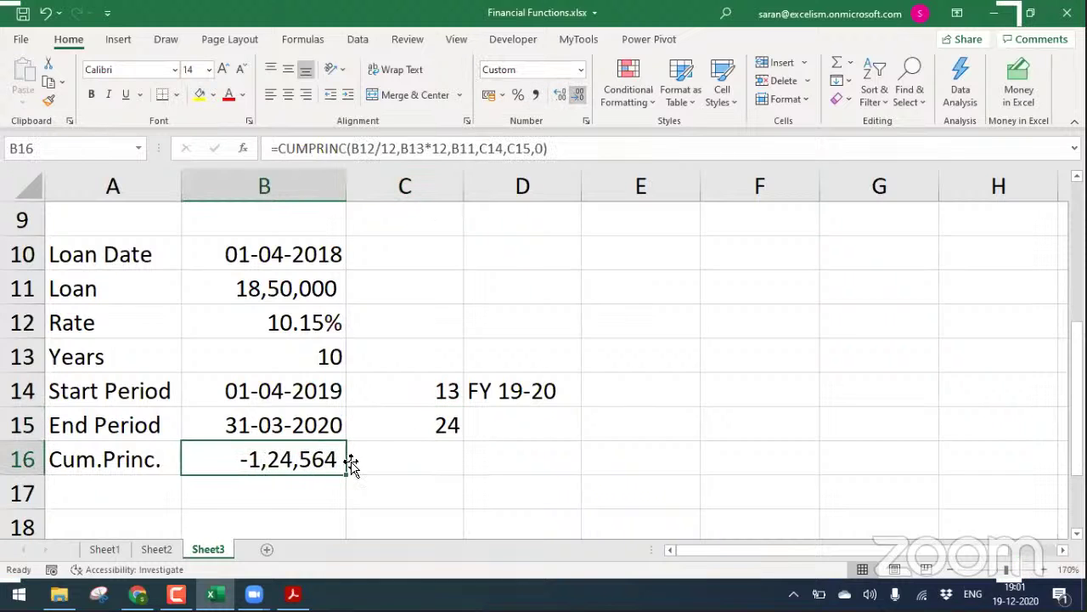
Put a minus sign before CUMPRINC in the B16 formula to reverse the sign of its result
double_click(245, 460)
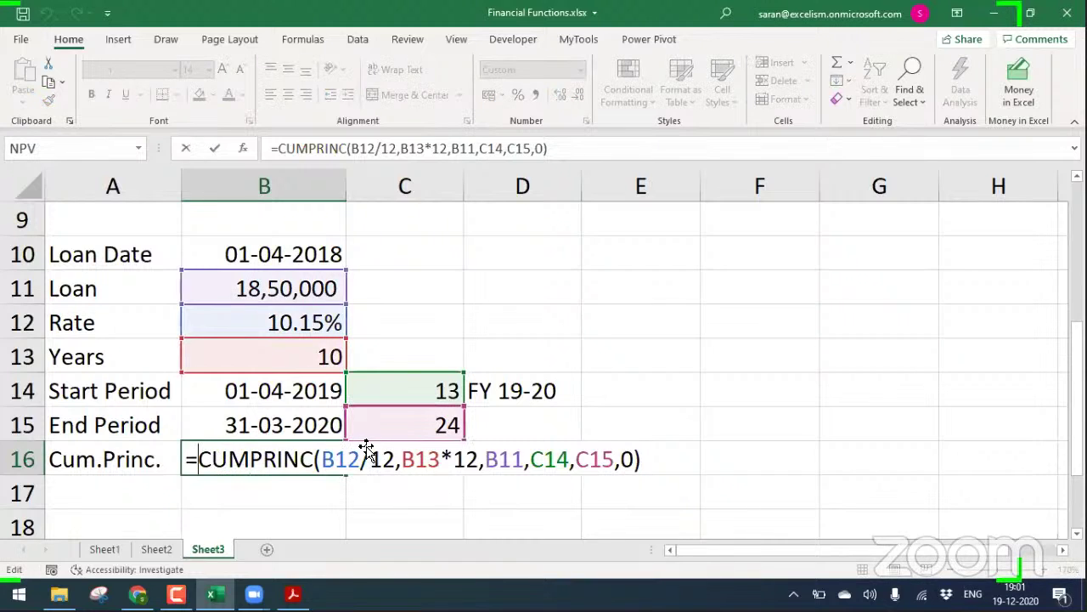
type("-")
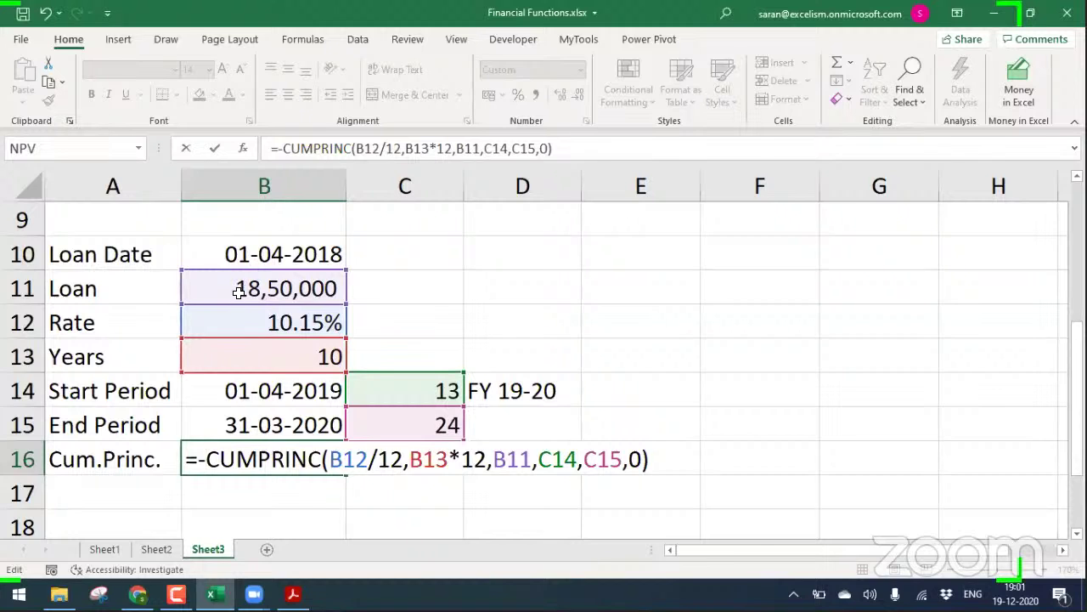
key("Return")
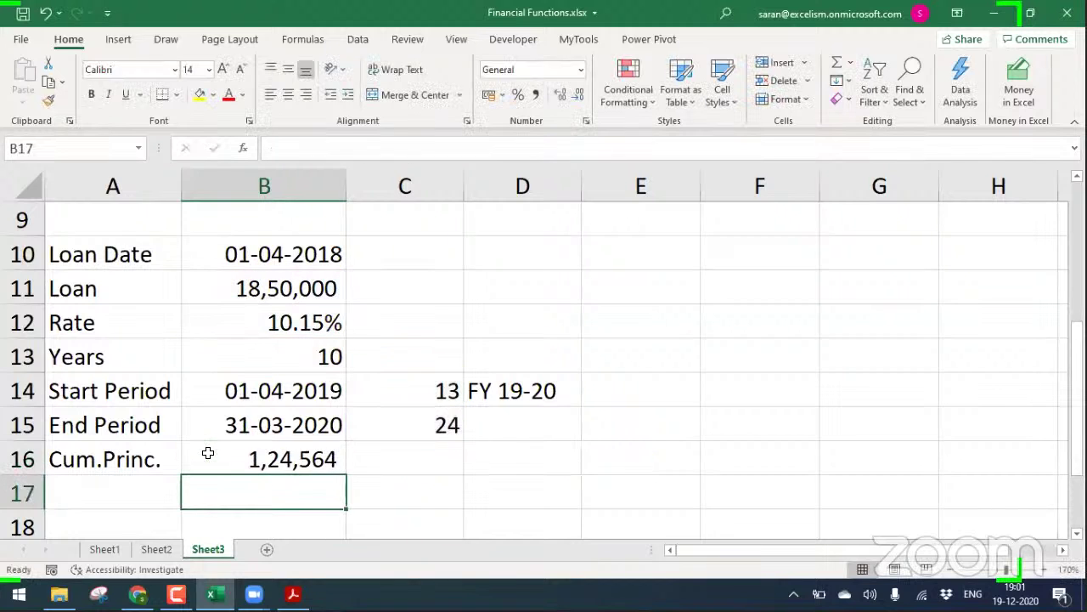
Enter the label Cum.Int in A17 below Cum.Princ
type("C")
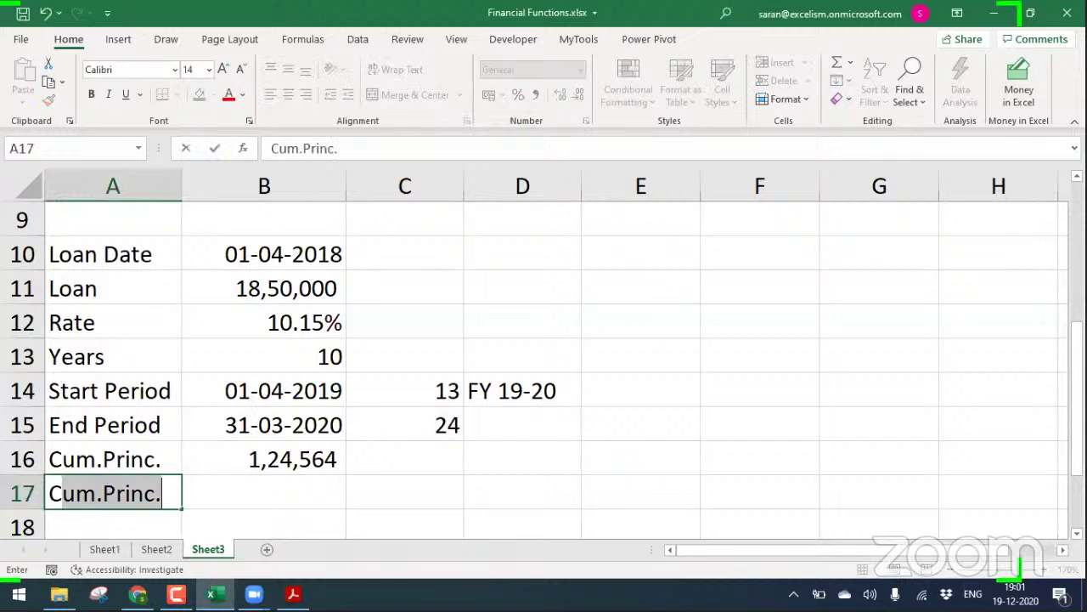
type("um.Inter")
key("BackSpace")
key("BackSpace")
key("Right")
key("Down")
key("Up")
key("Up")
key("Right")
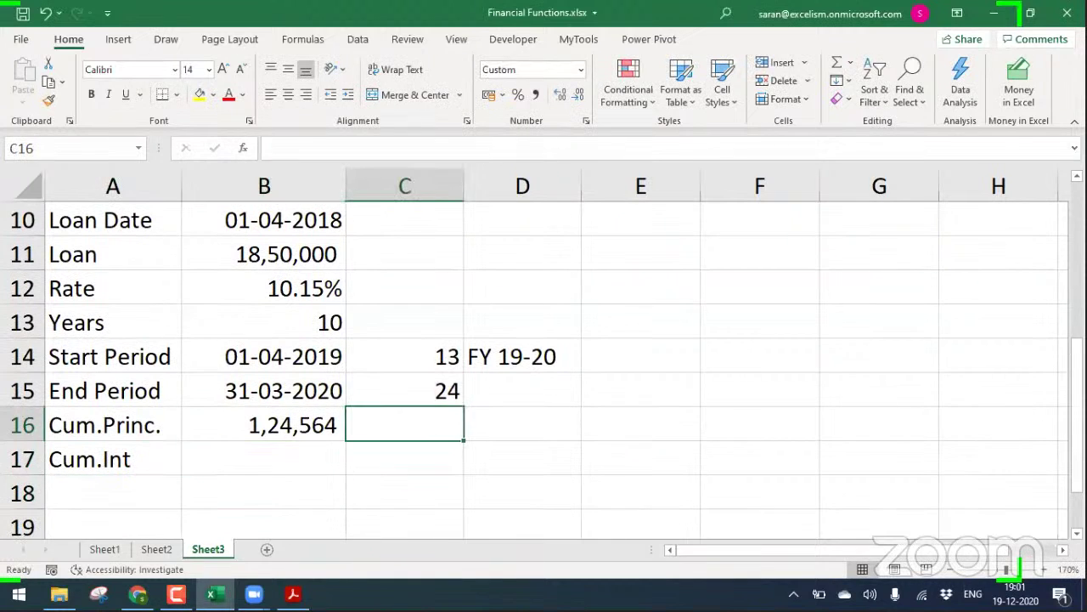
key("Down")
key("Left")
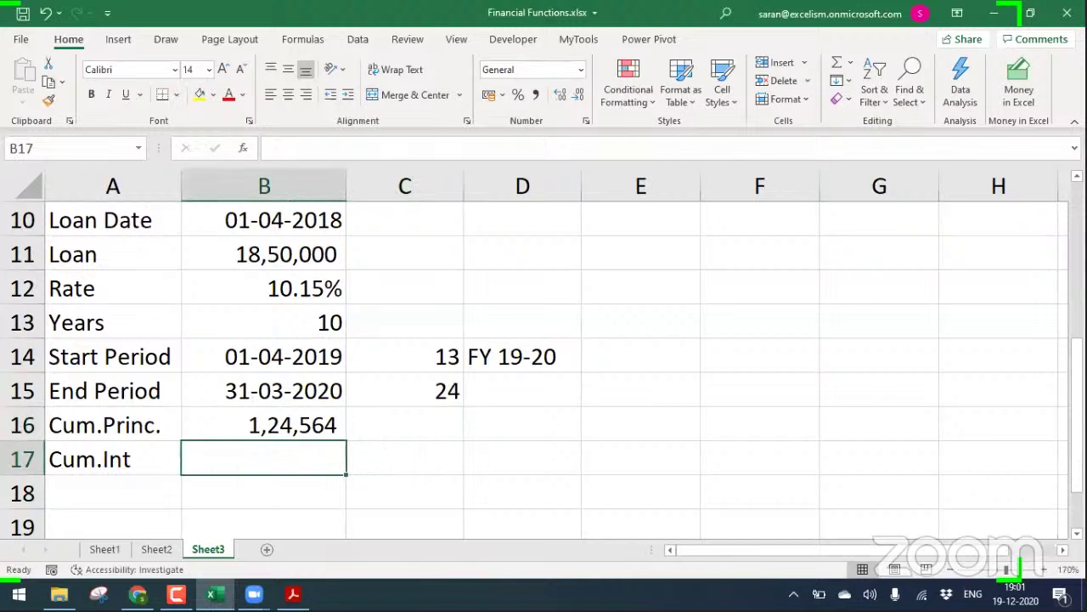
Copy the CUMPRINC formula text from B16 into B17 without shifting its cell references
key("Up")
key("F2")
key("Return")
key("ctrl+v")
Replace the function name CUMPRINC with CUMIPMT in the B17 formula, keeping the minus sign and all arguments
key("F2")
key("Left")
key("Left")
key("Left")
key("Left")
key("Left")
key("Left")
key("Left")
key("Left")
key("Left")
key("Left")
key("Left")
key("Left")
key("Left")
key("Left")
key("Left")
key("Left")
key("Left")
key("Left")
key("Left")
key("Left")
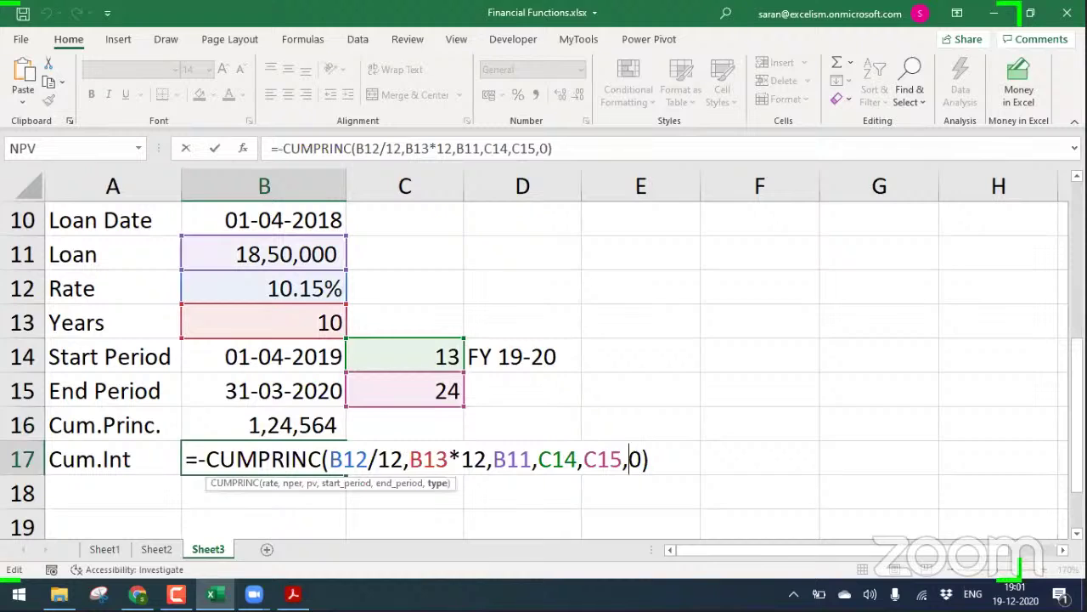
key("Left")
key("Left")
key("Left")
key("Left")
key("Left")
key("Left")
key("Left")
key("Left")
key("shift+Left")
key("shift+Left")
key("shift+Left")
key("shift+Left")
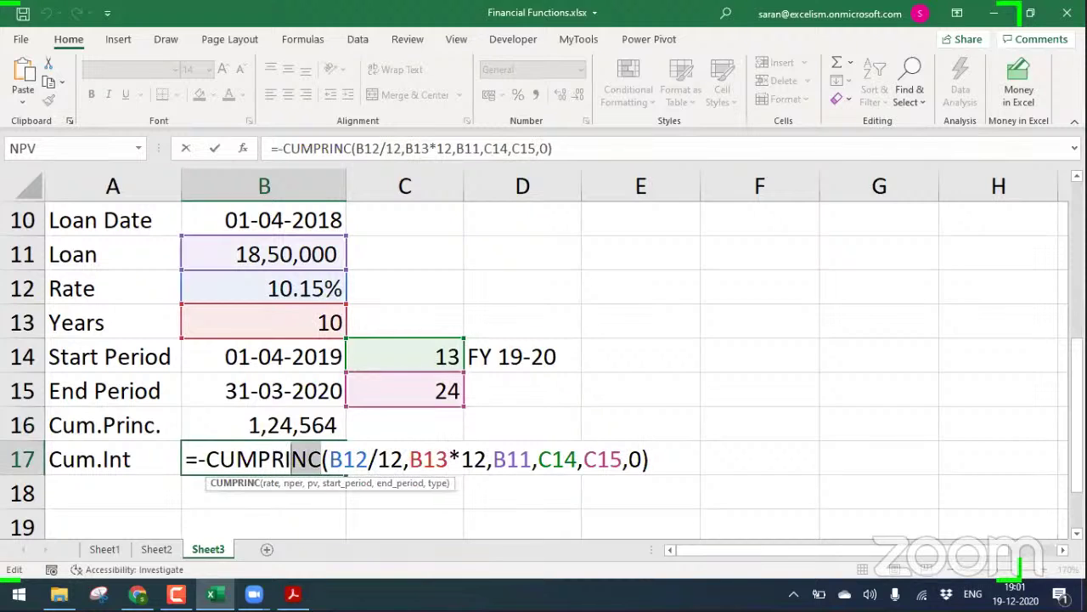
key("shift+Left")
type("I")
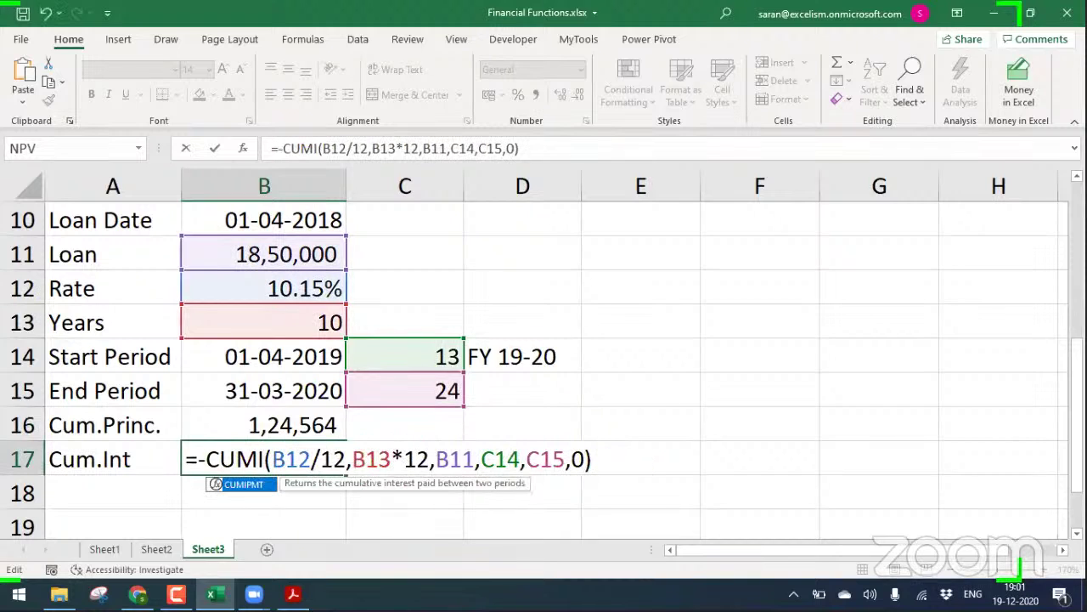
type("PMT")
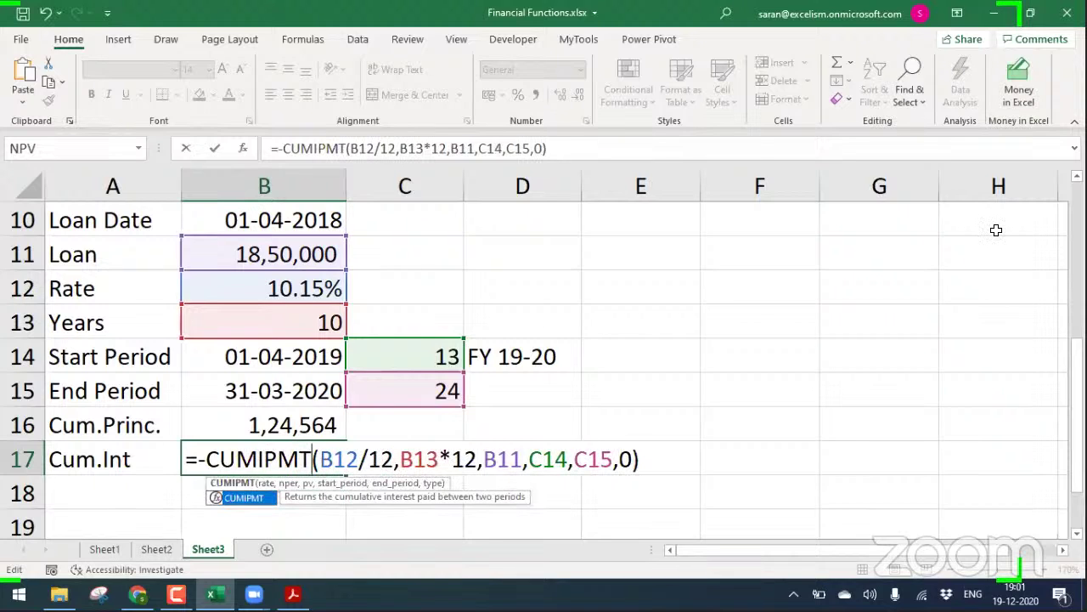
Check each CUMIPMT argument in B17 from rate through type, and commit the formula
left_click(347, 450)
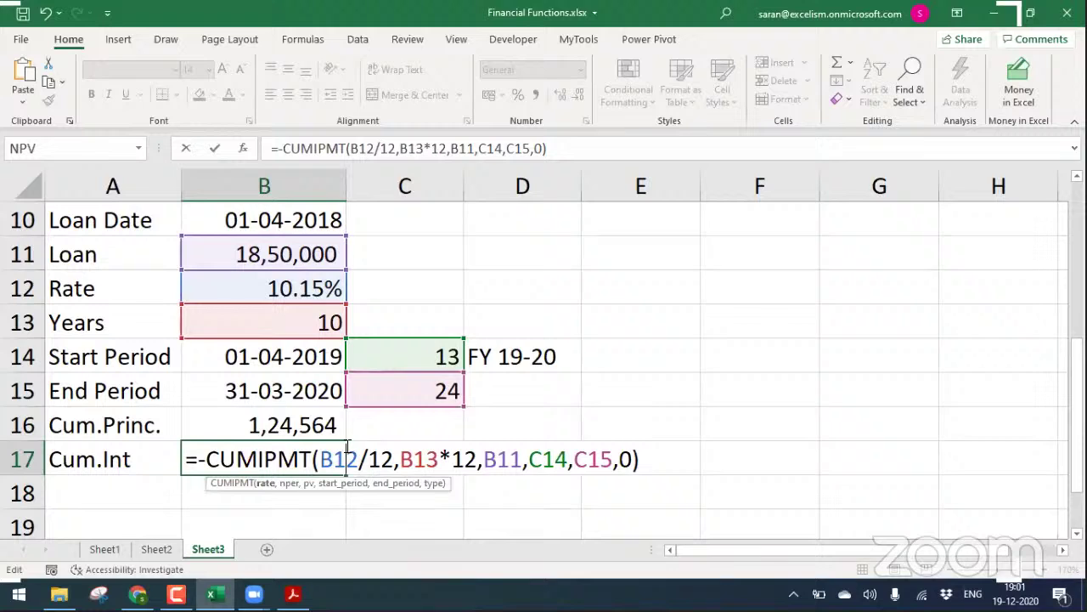
left_click(267, 483)
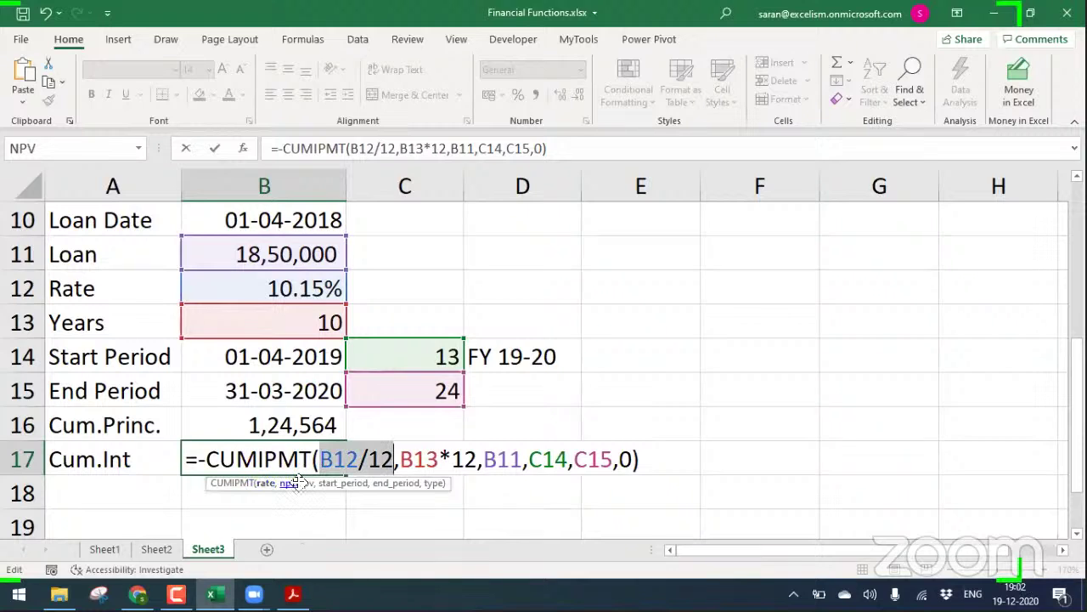
left_click(287, 483)
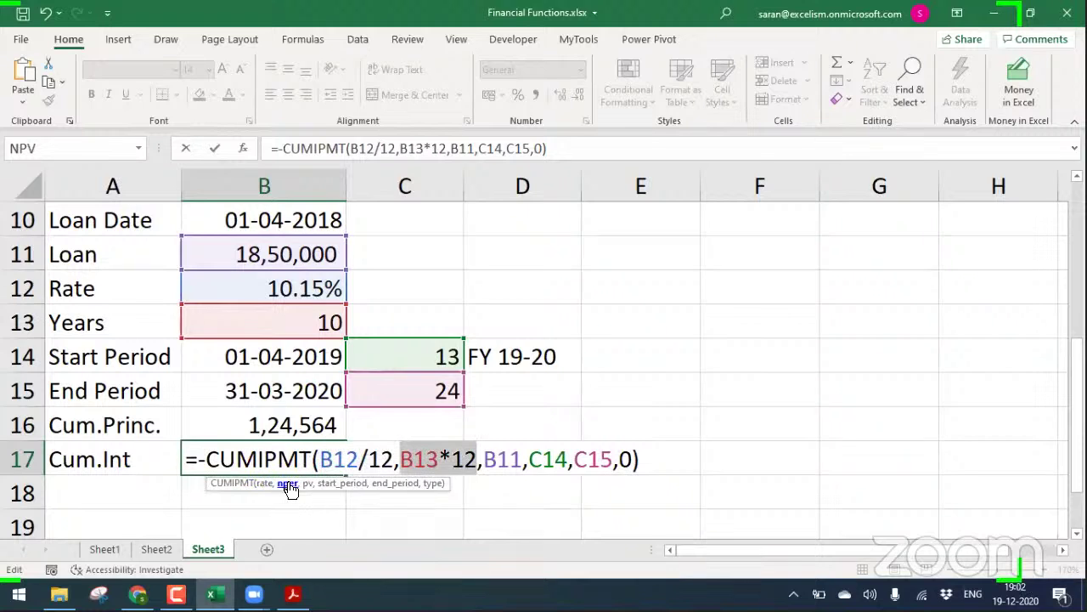
left_click(307, 483)
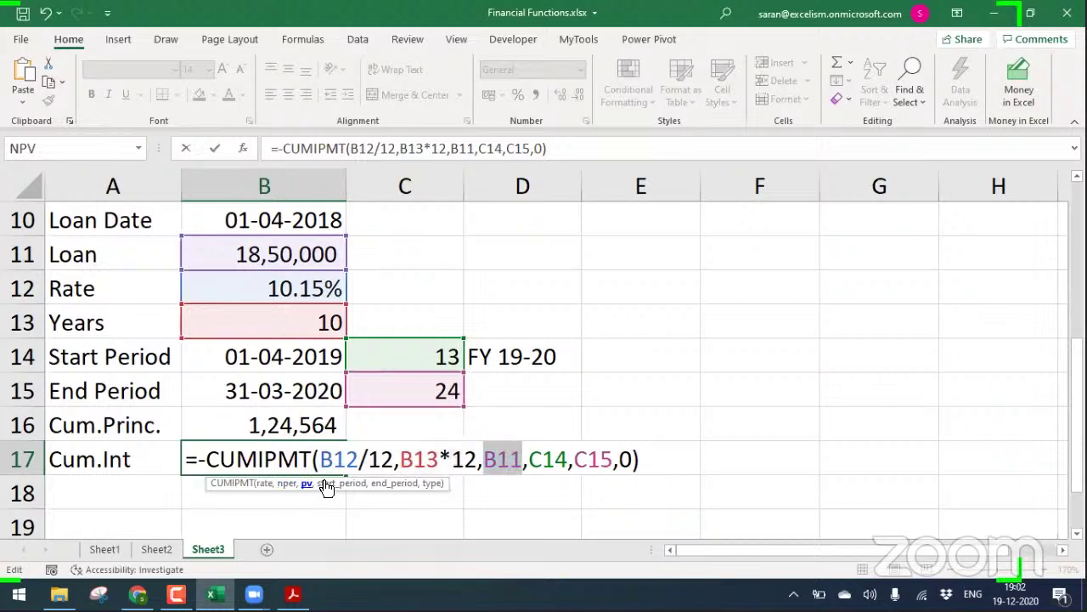
left_click(324, 484)
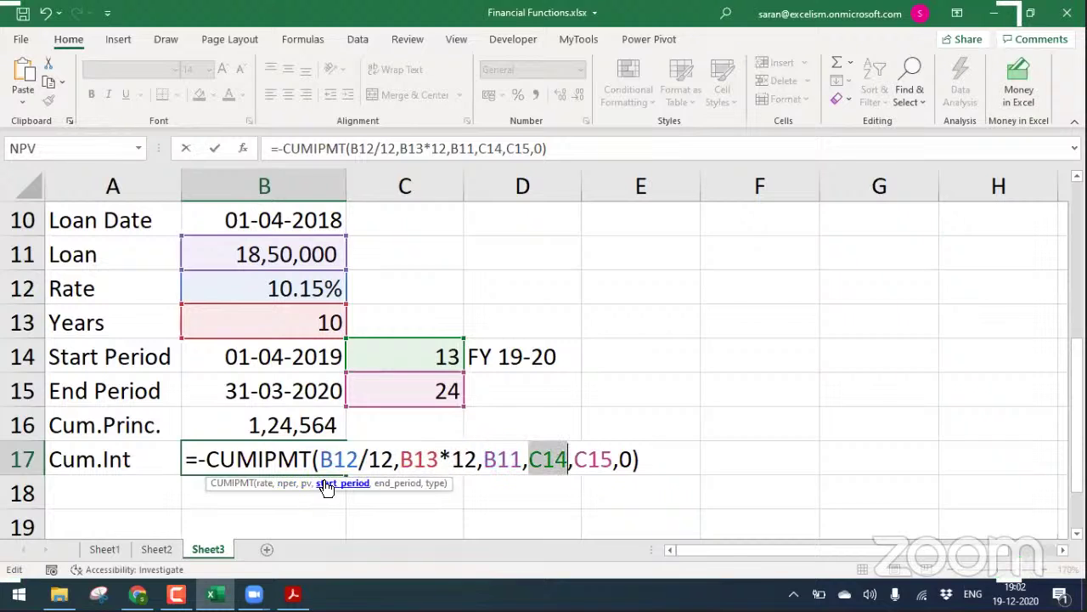
left_click(391, 483)
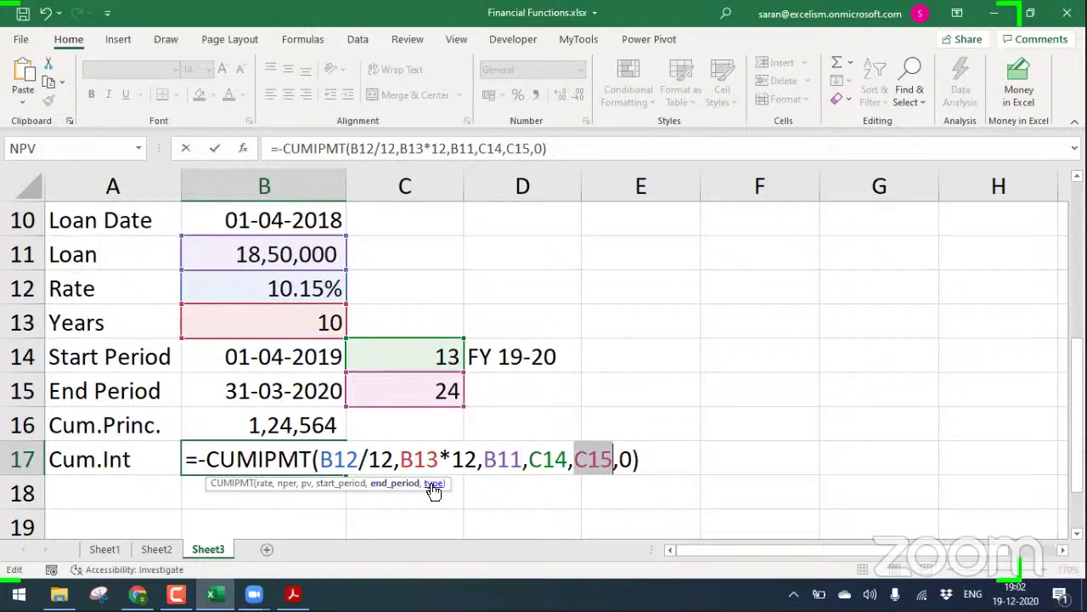
left_click(432, 484)
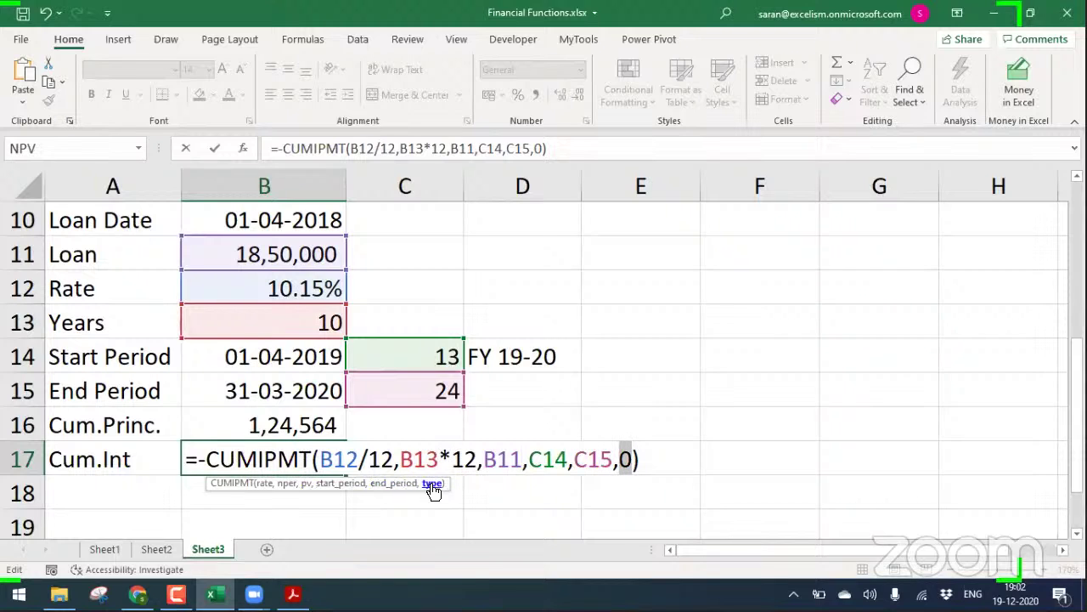
key("Return")
Format the cumulative interest in B17 with thousands separators and no decimal places
key("Up")
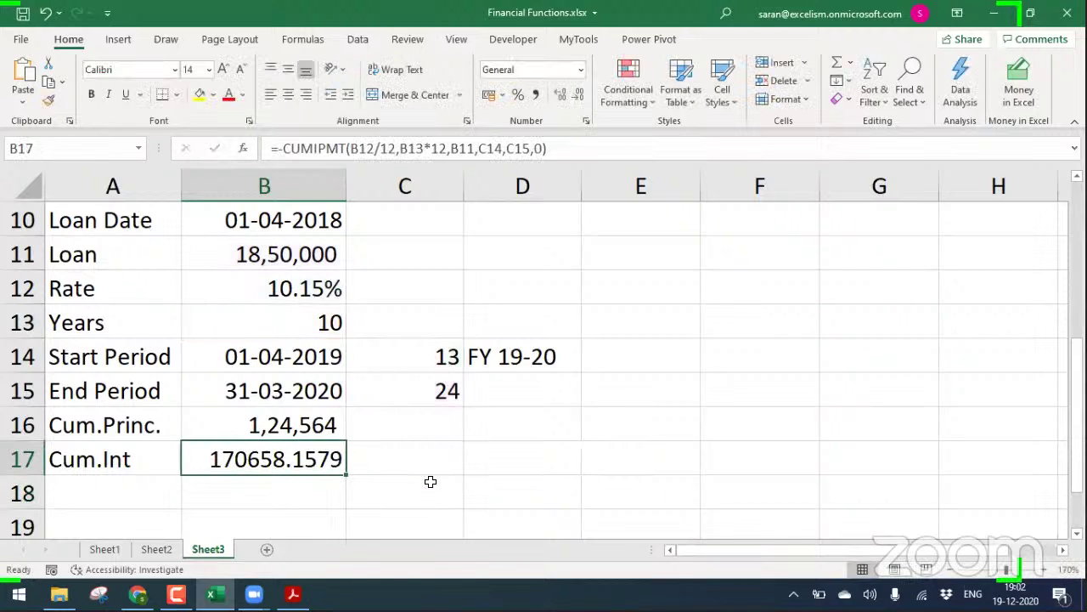
left_click(536, 95)
left_click(571, 98)
left_click(571, 97)
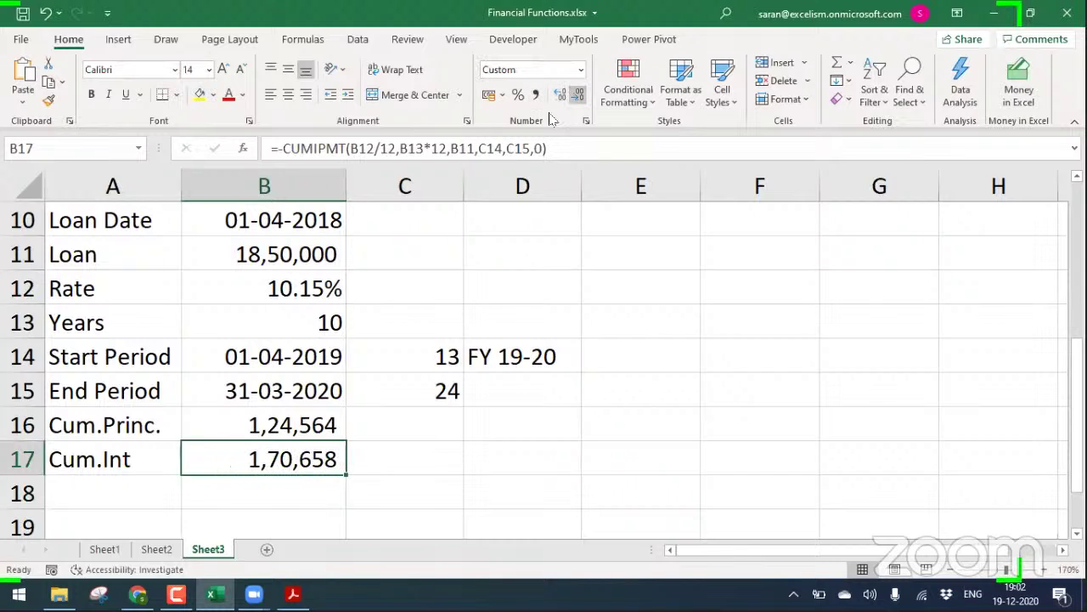
Add a Total row in A18 and B18 that sums the cumulative principal in B16 and cumulative interest in B17
left_click(304, 434)
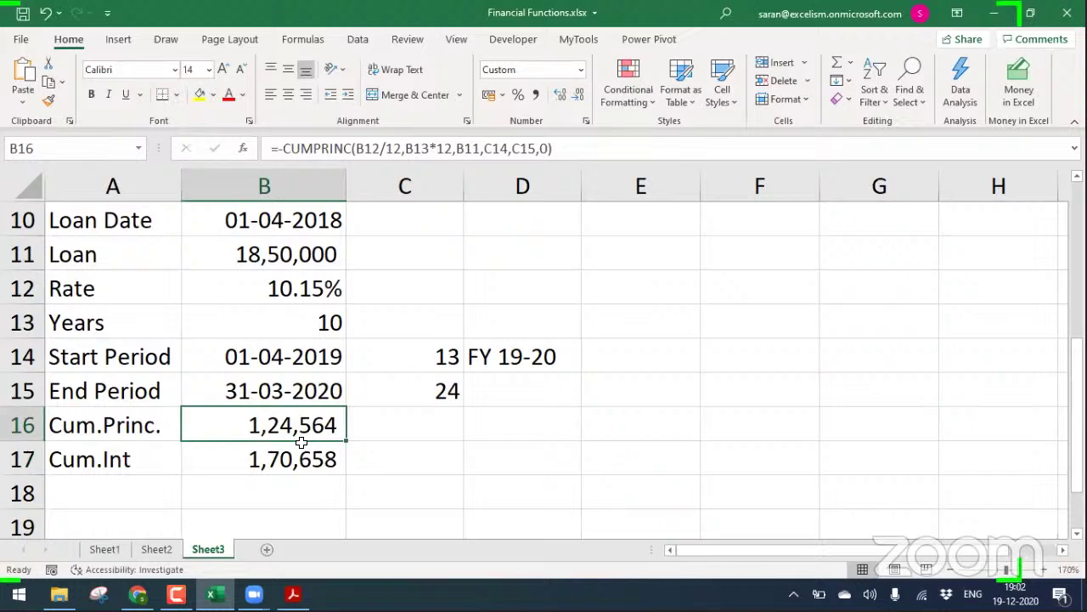
key("Down")
key("Down")
key("Left")
type("Total")
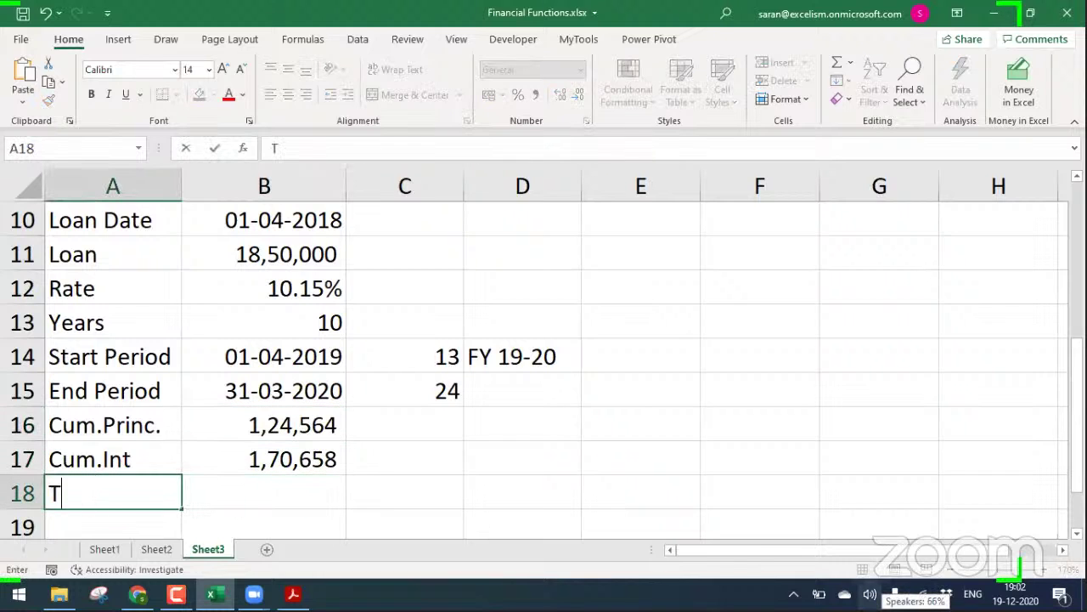
key("Tab")
type("=")
key("Up")
key("Up")
type("+")
key("Up")
key("Return")
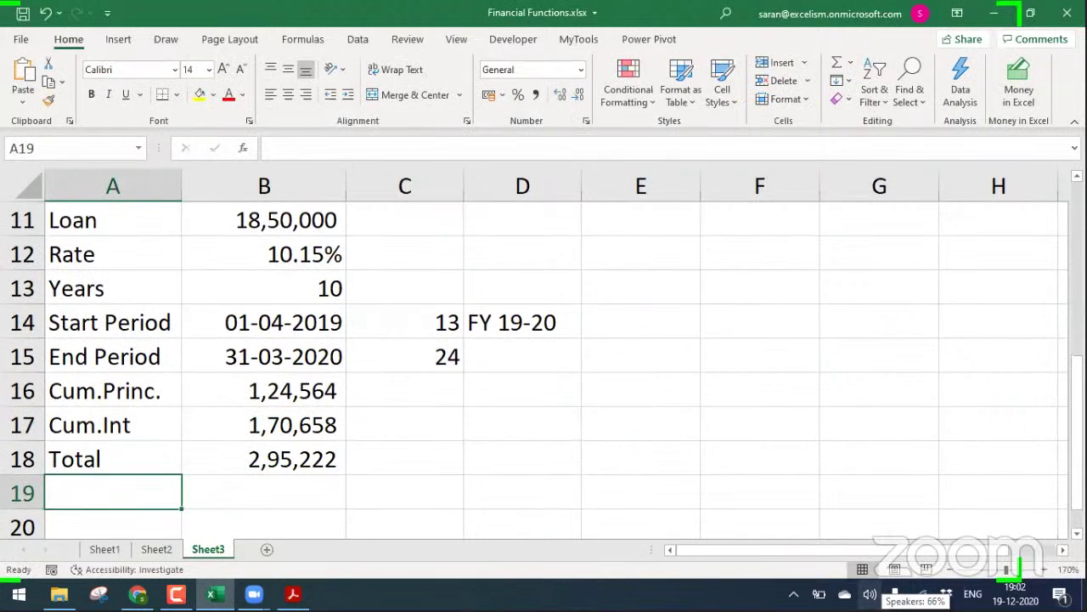
Add an EMI row in A19 and B19 that divides the total in B18 by 12
type("EMI")
key("Tab")
type("=")
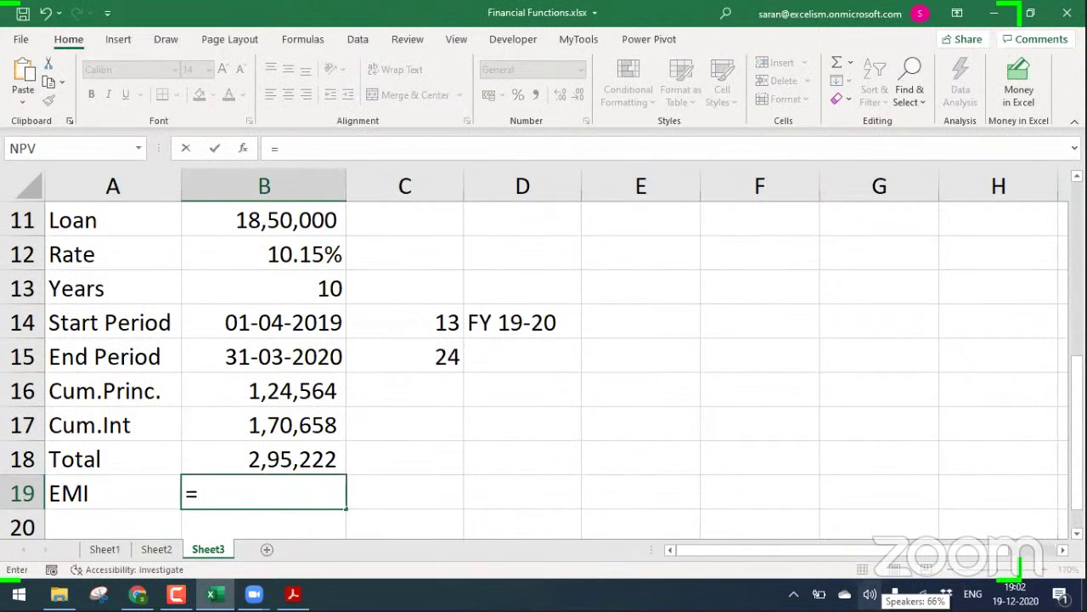
key("Up")
type("/12")
key("Return")
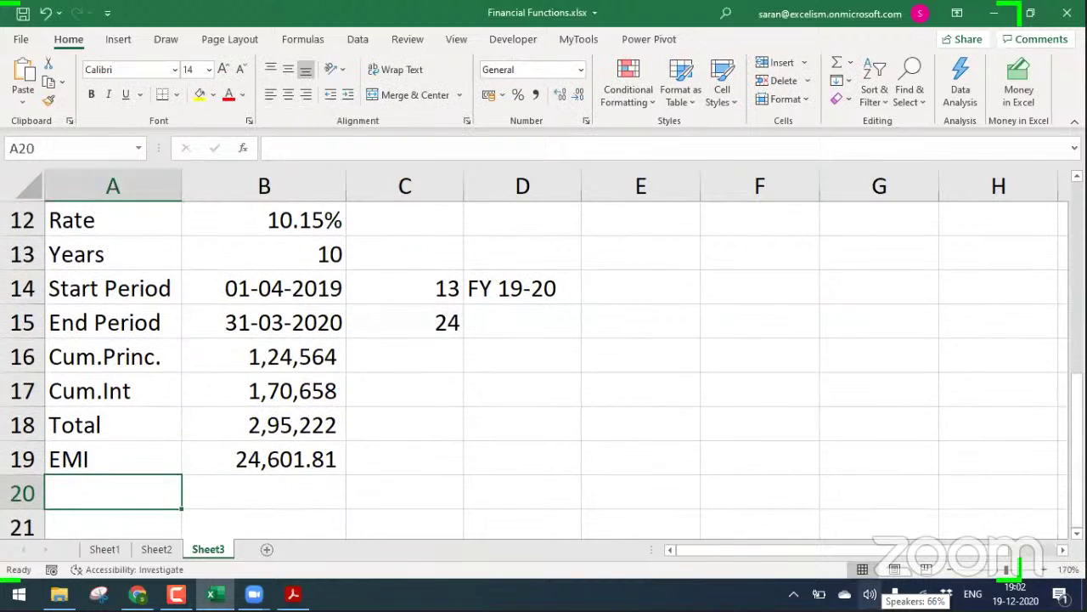
Remove the decimal places from the EMI amount in B19
key("Up")
key("Right")
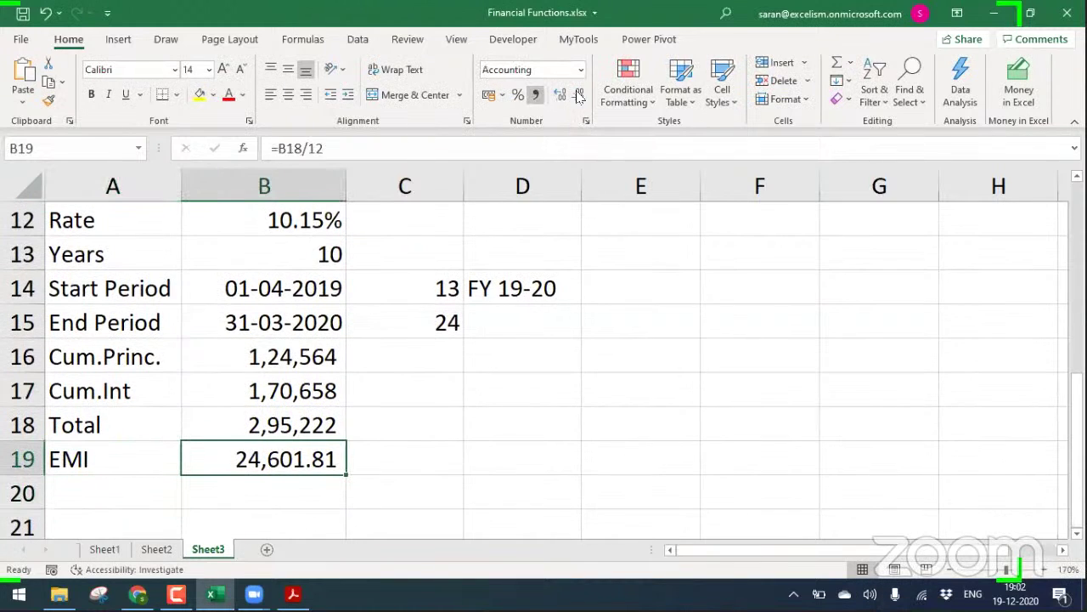
left_click(579, 94)
left_click(578, 95)
Enter the label PMT in A20 below EMI
left_click(138, 499)
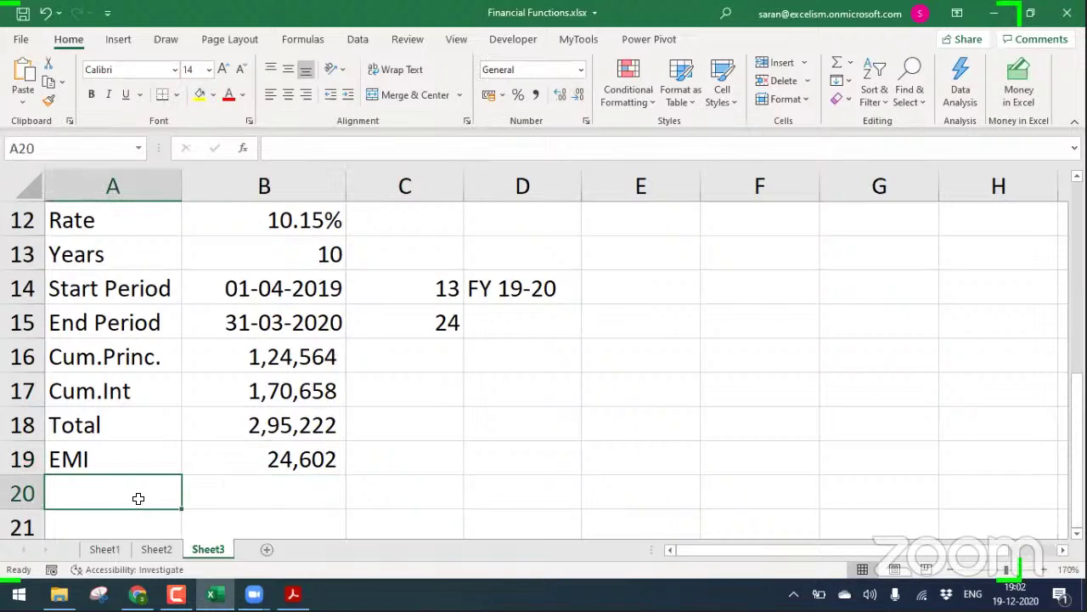
type("P")
key("BackSpace")
type("PMT")
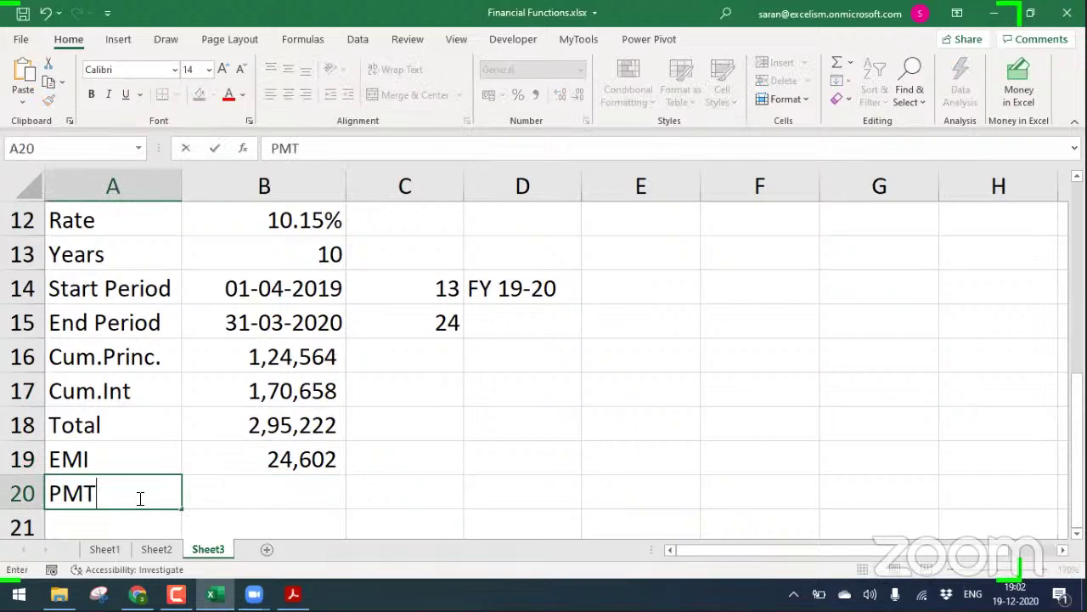
key("Tab")
Enter =PMT(B12/12,B13*12,B11) in B20 to calculate the monthly payment from rate, years and loan
type("=")
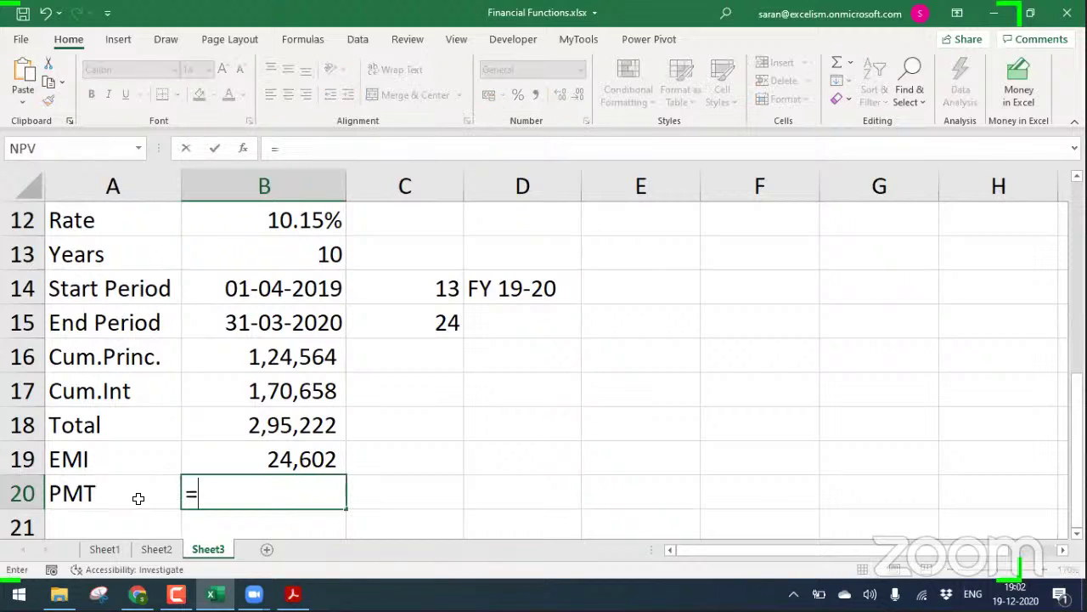
type("pmt(")
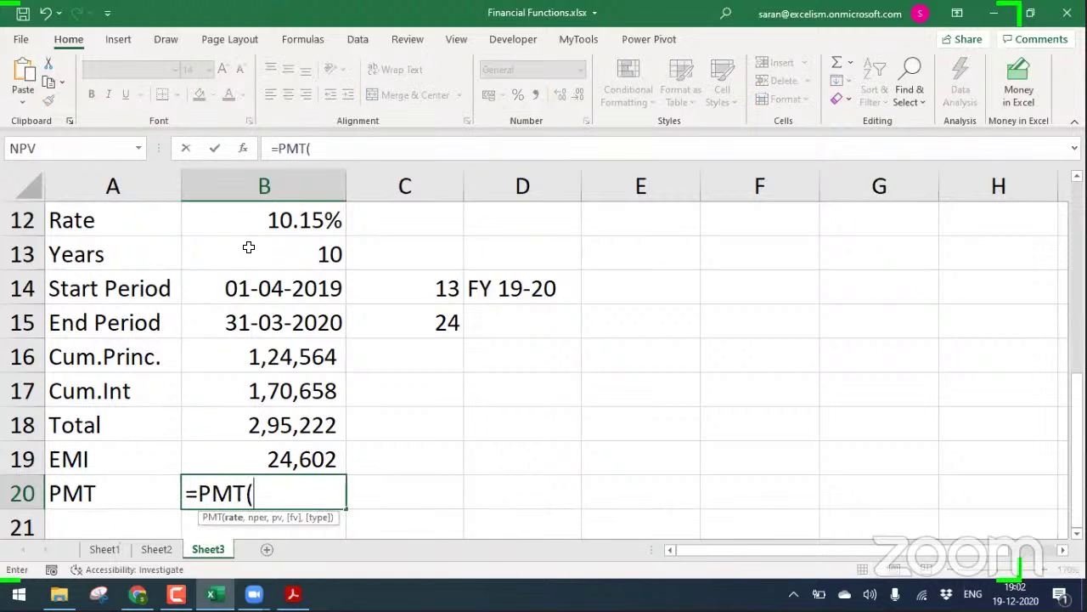
left_click(279, 219)
type("/12,")
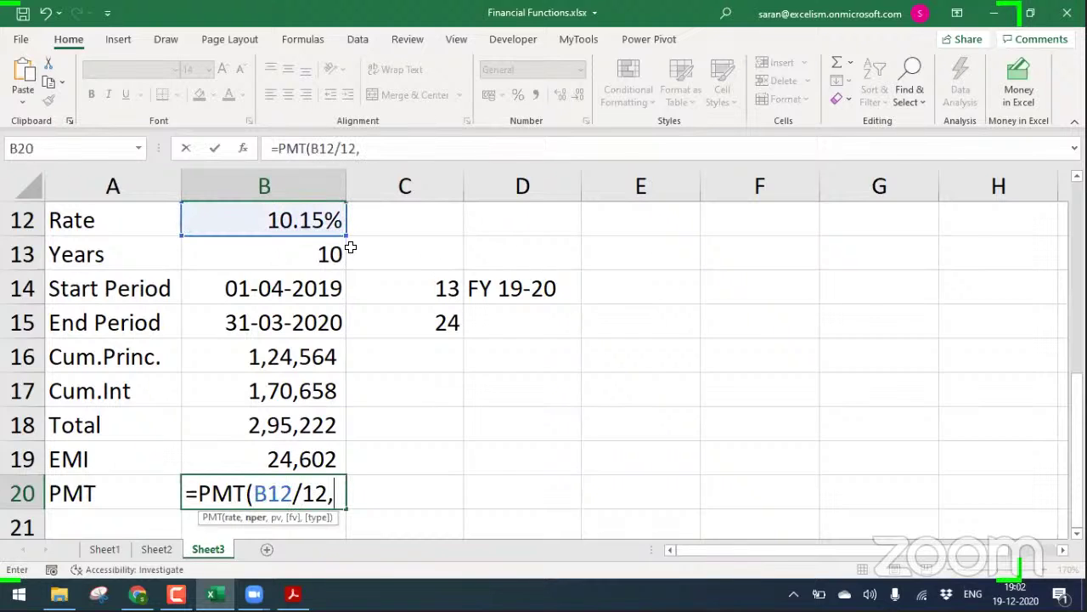
left_click(341, 247)
type("*12,")
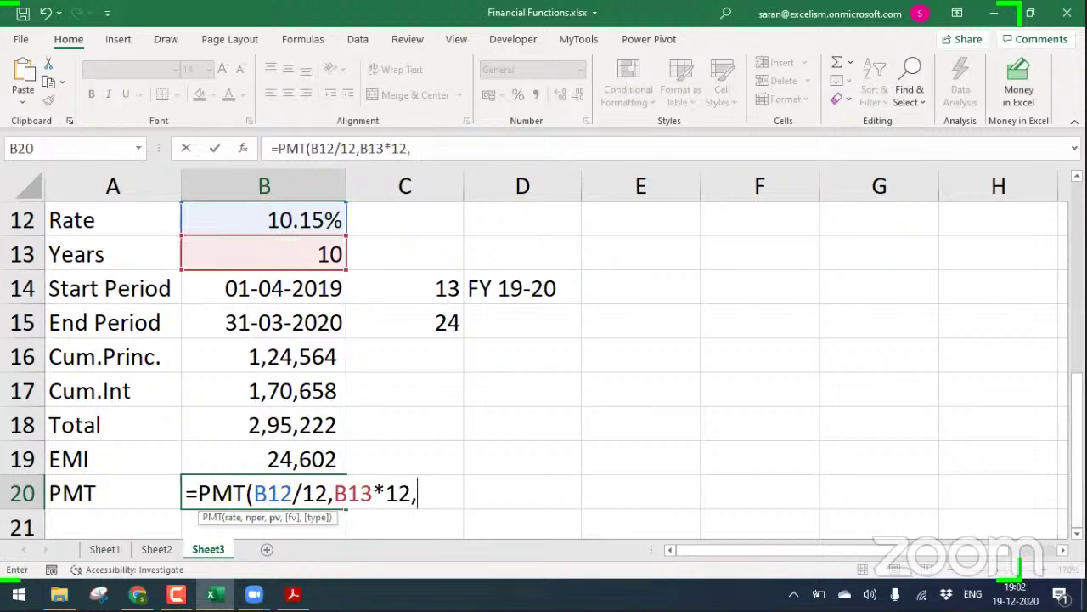
left_click_drag(1077, 481, 1077, 466)
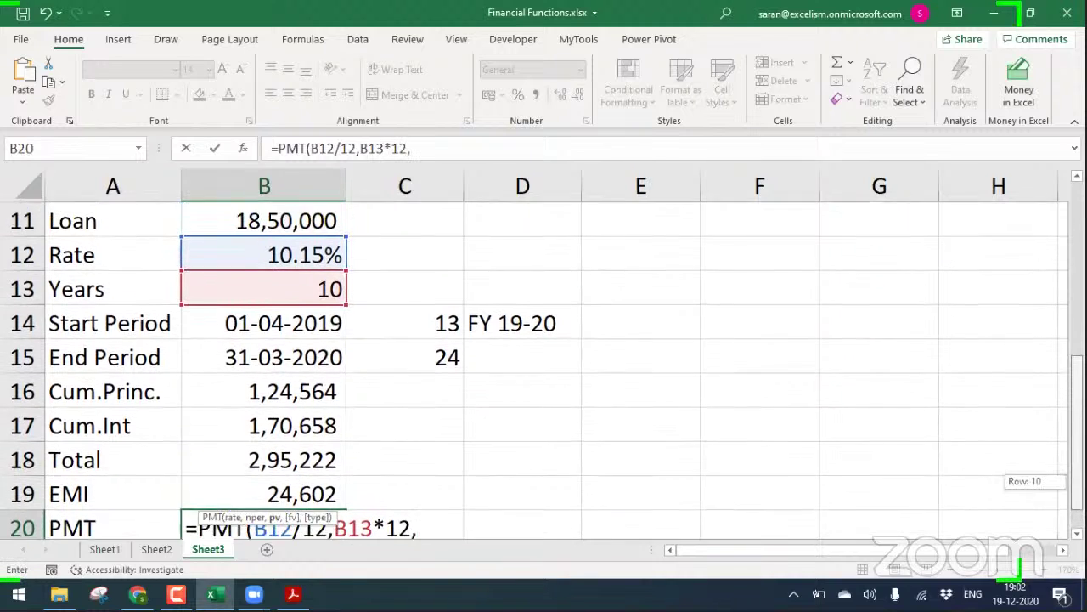
left_click(306, 238)
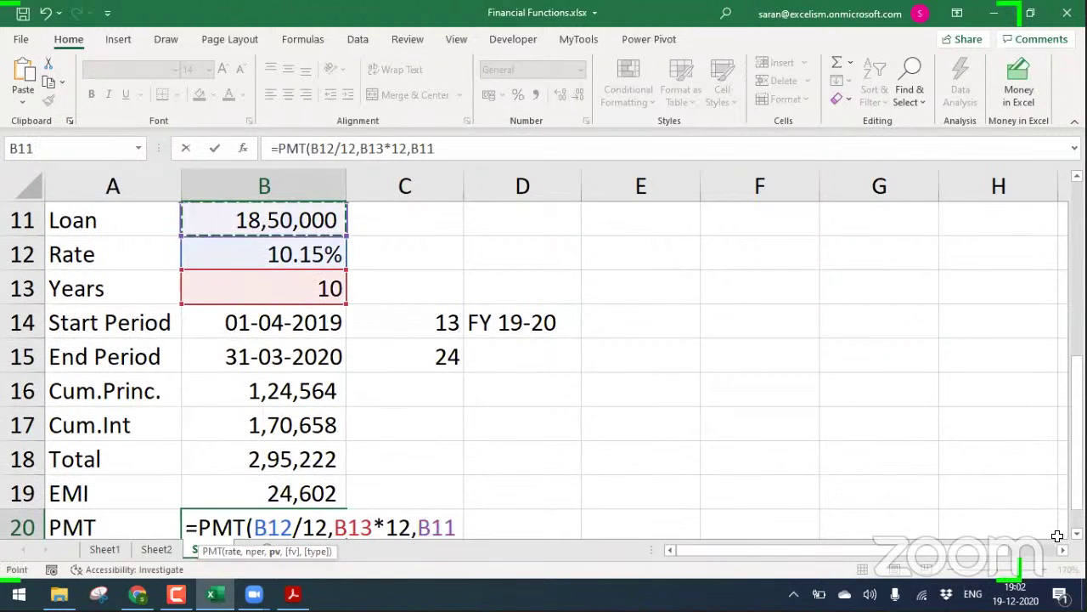
scroll(1058, 535, "down", 2)
type(")")
key("Return")
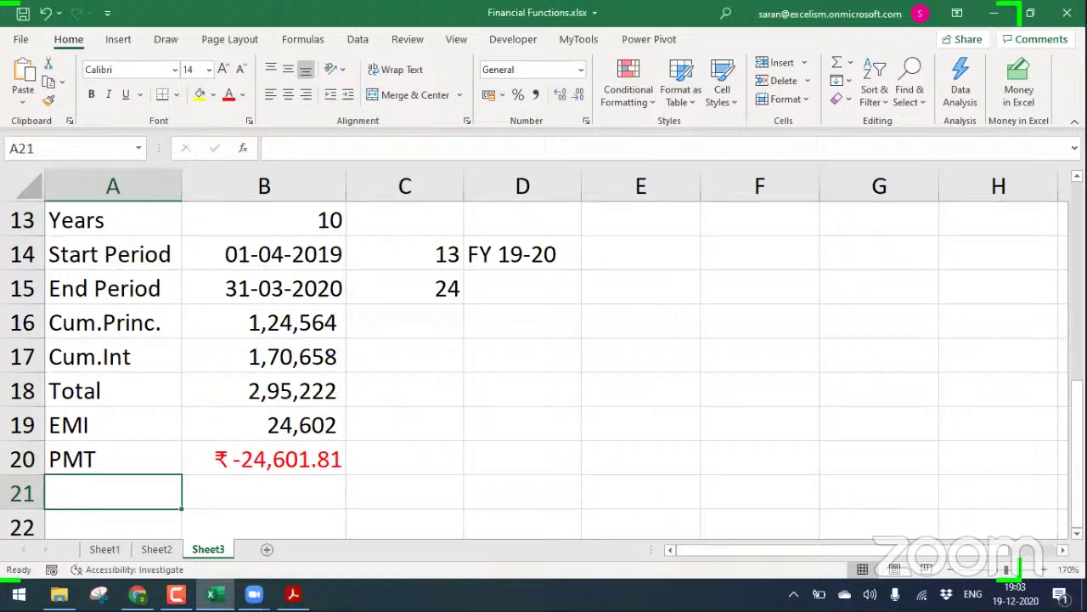
Put a minus sign before PMT in the B20 formula to reverse the sign of its result
key("Right")
key("Up")
key("F2")
key("Left")
key("Left")
key("Left")
key("Left")
key("Left")
key("Left")
key("Left")
key("Left")
key("Left")
key("Left")
key("Left")
key("Left")
key("Left")
key("Left")
key("Left")
key("Left")
key("Left")
key("Left")
key("Left")
key("Left")
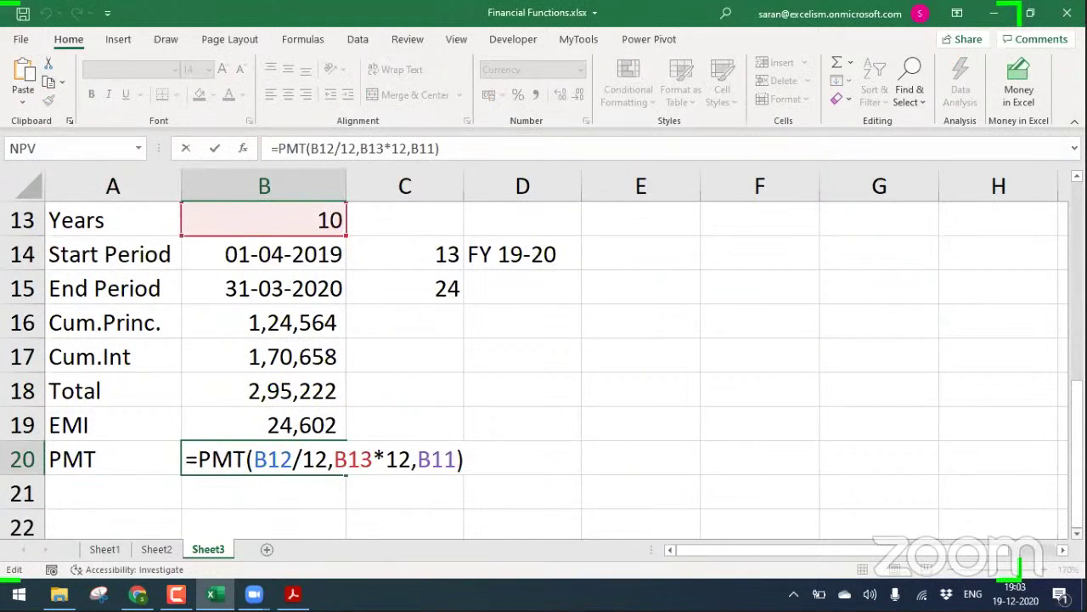
type("-")
key("Return")
Remove the decimal places from the PMT amount in B20
key("Up")
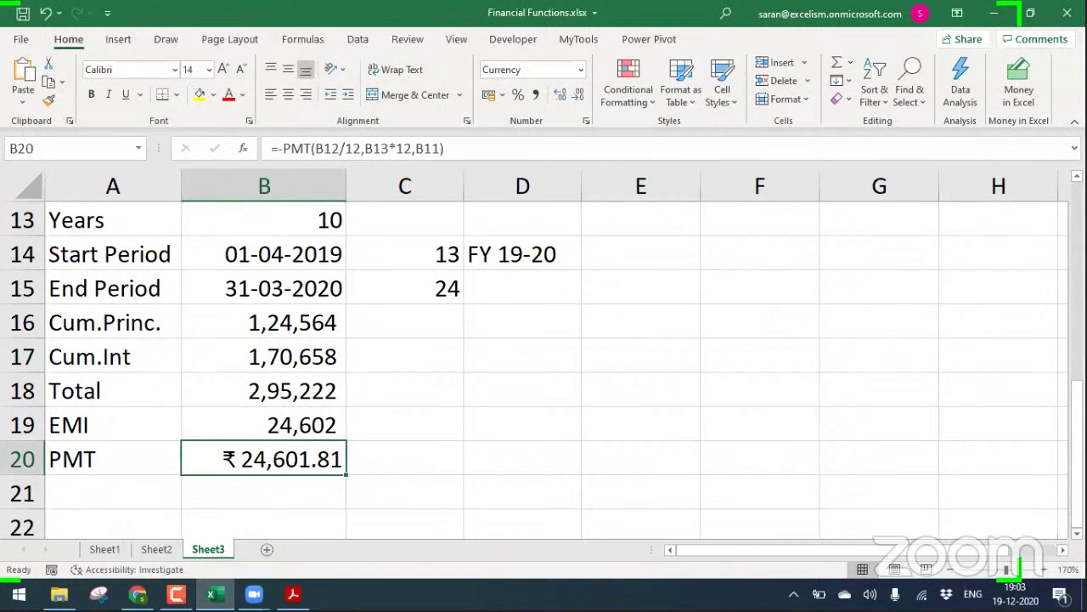
left_click(578, 96)
left_click(578, 96)
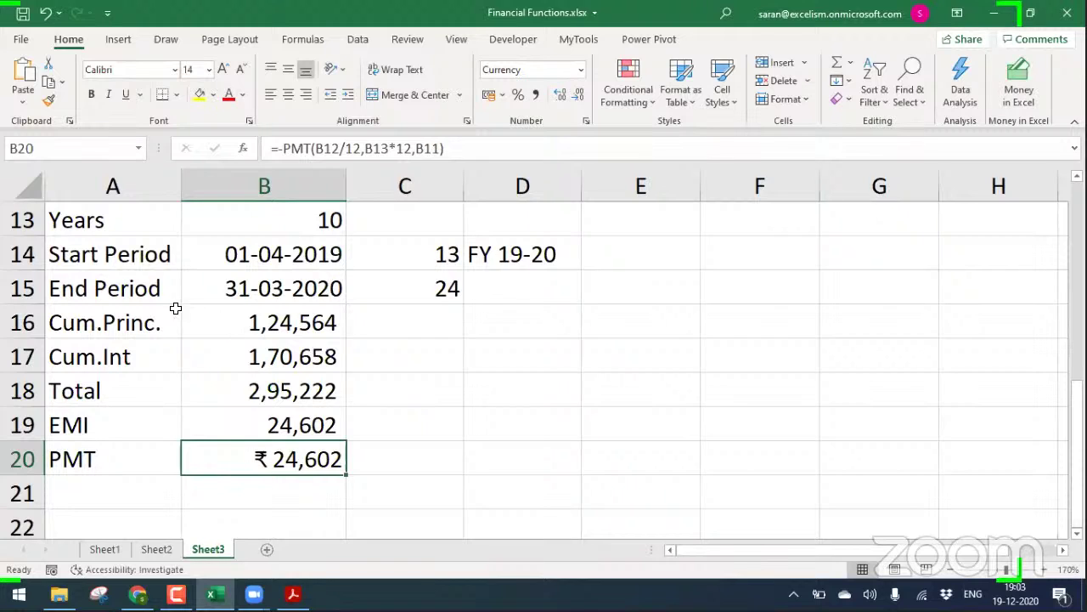
Set the start period number in C14 to 1 and the end period number in C15 to 12
left_click(249, 323)
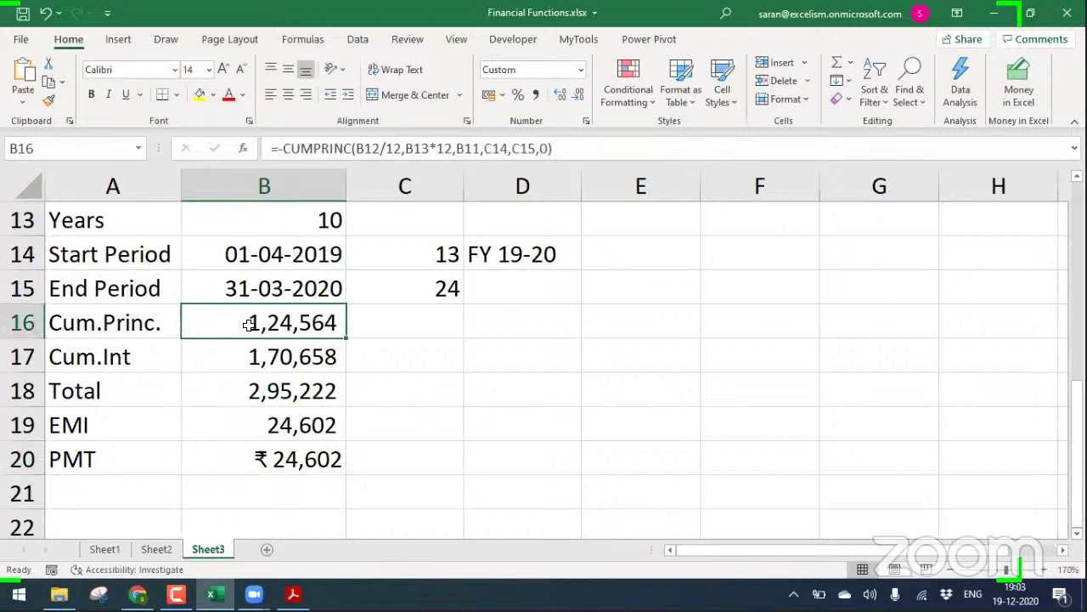
key("Up")
key("Up")
key("Right")
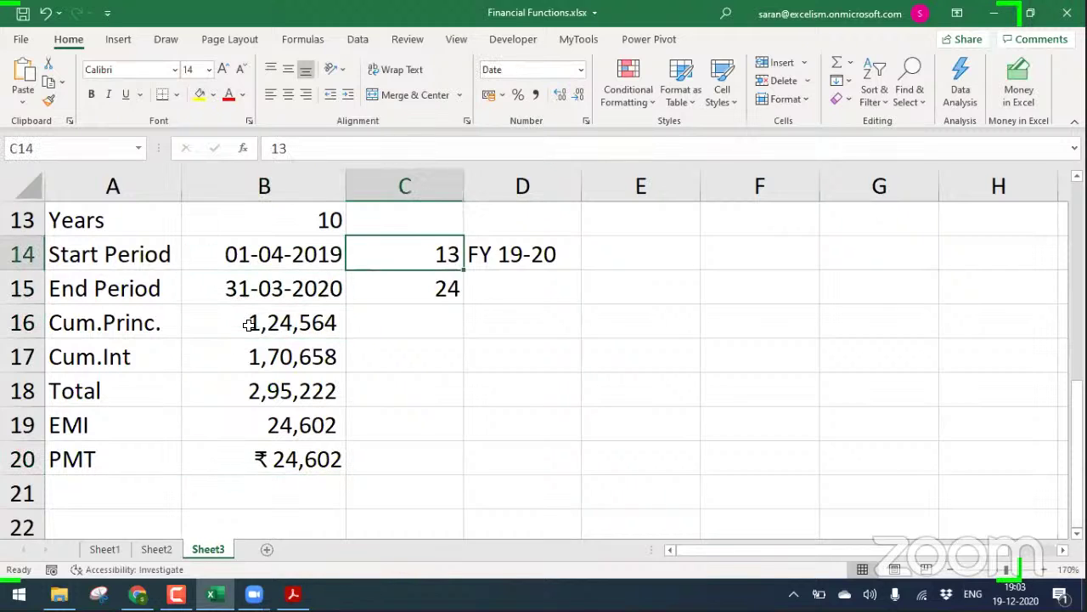
type("1")
key("Return")
type("12")
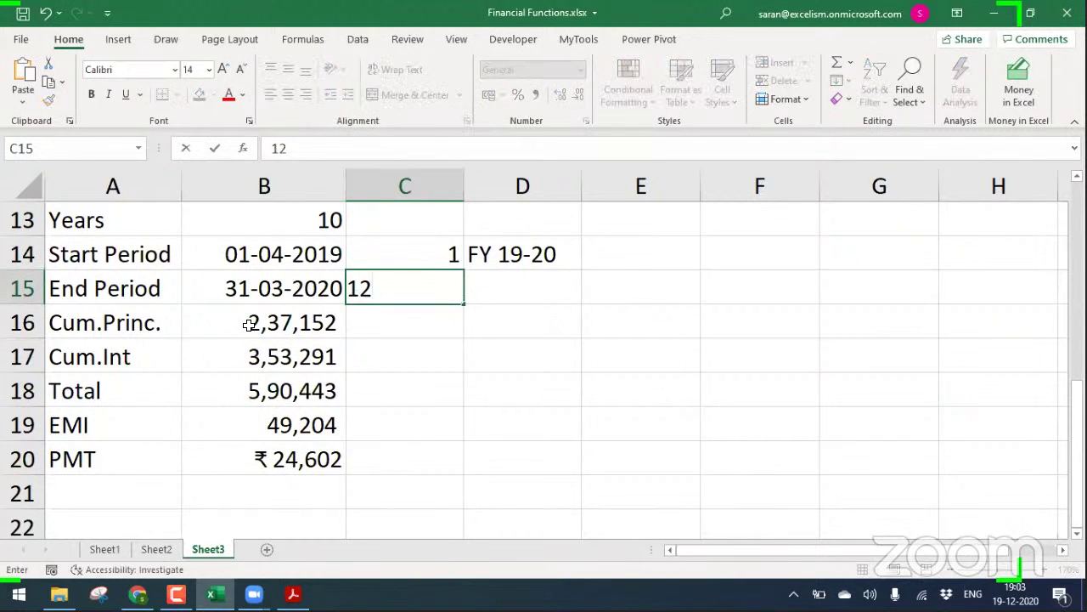
key("Return")
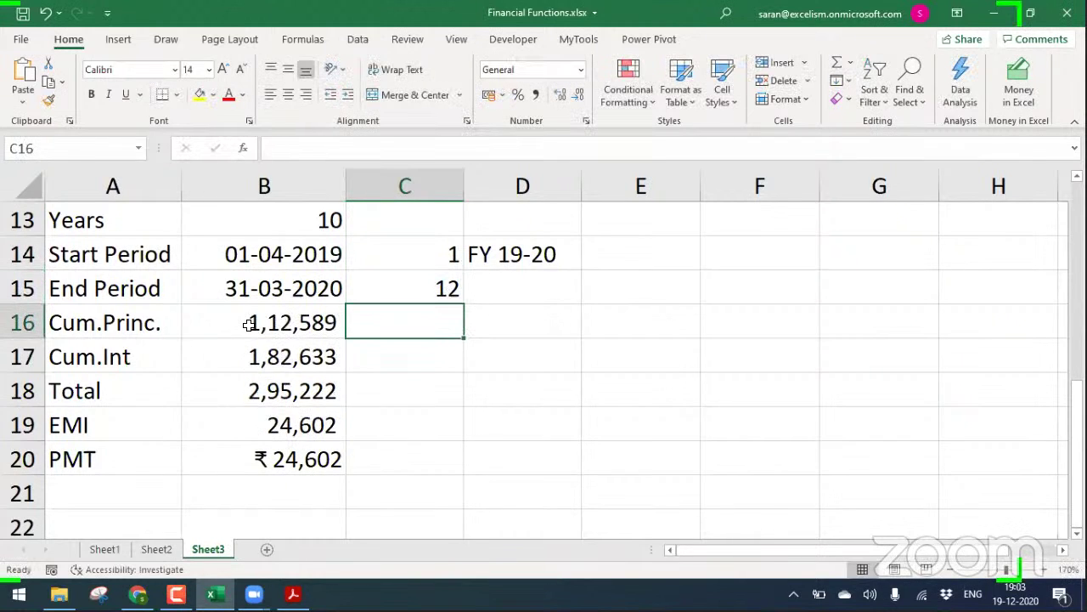
Set the start period number in C14 to 1 and the end period number in C15 to 120, and check the total in B18
left_click(297, 361)
left_click(298, 321)
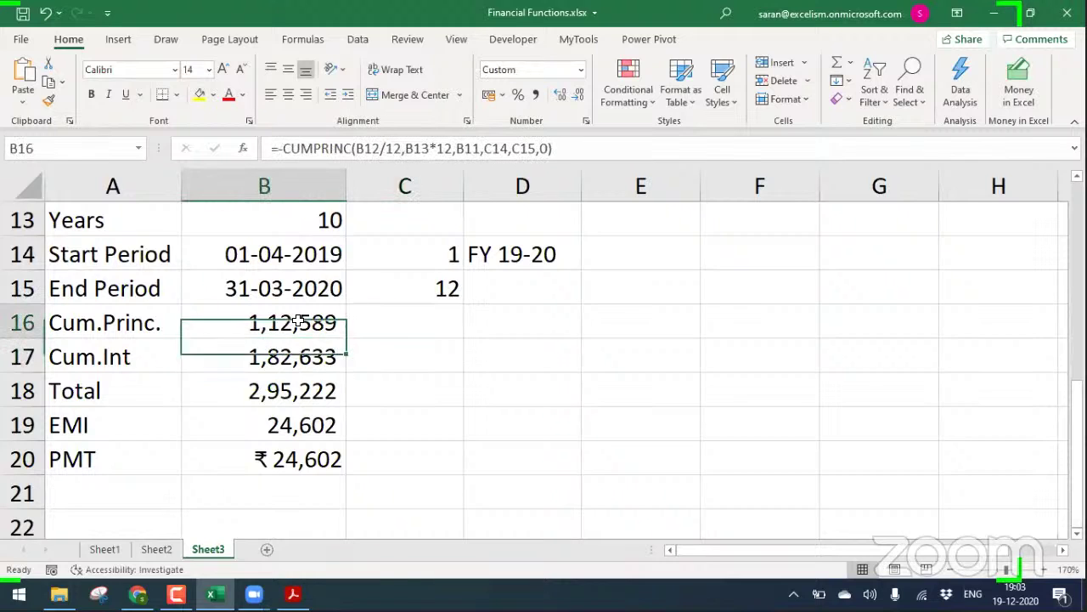
left_click(426, 249)
type("1")
key("Return")
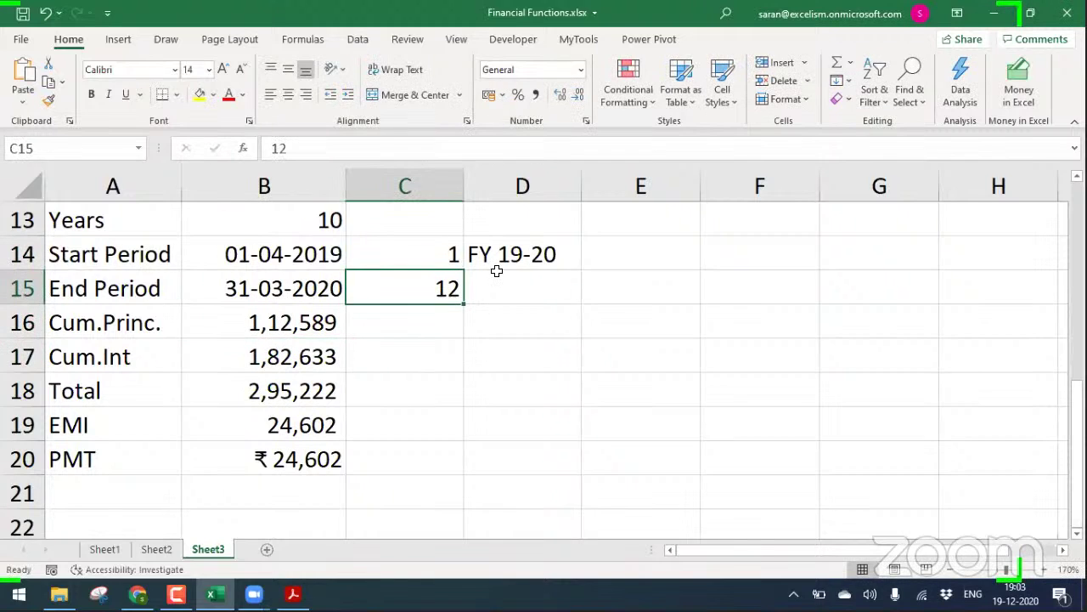
type("120")
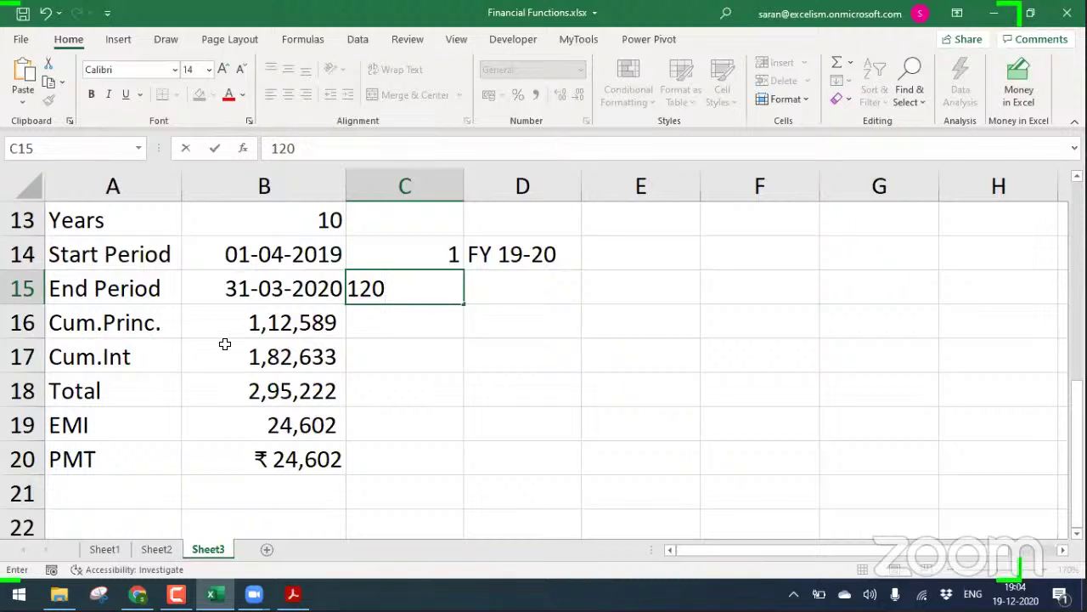
key("Return")
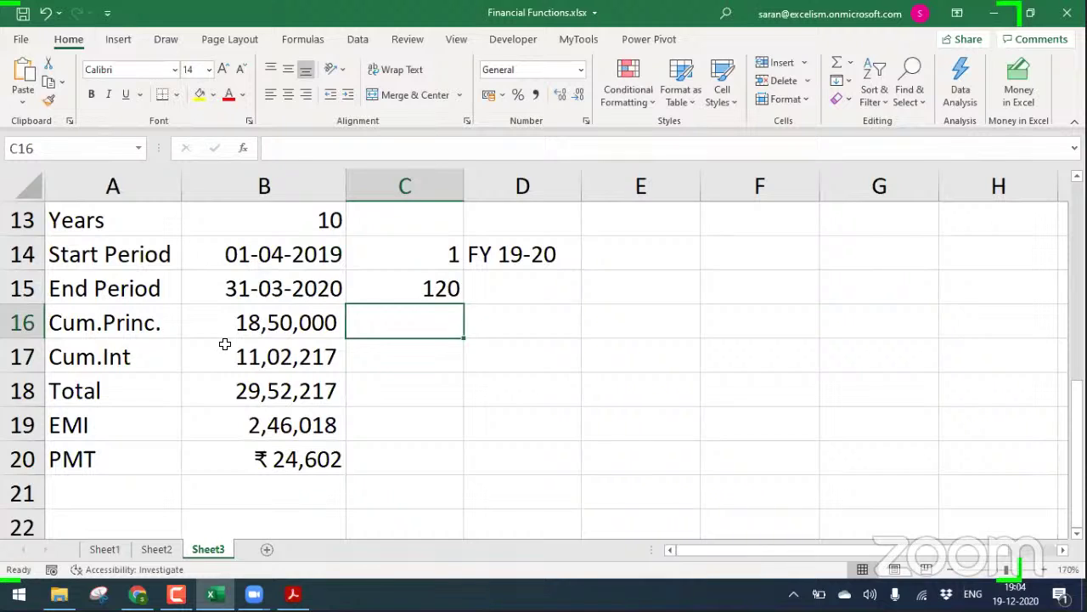
left_click(252, 386)
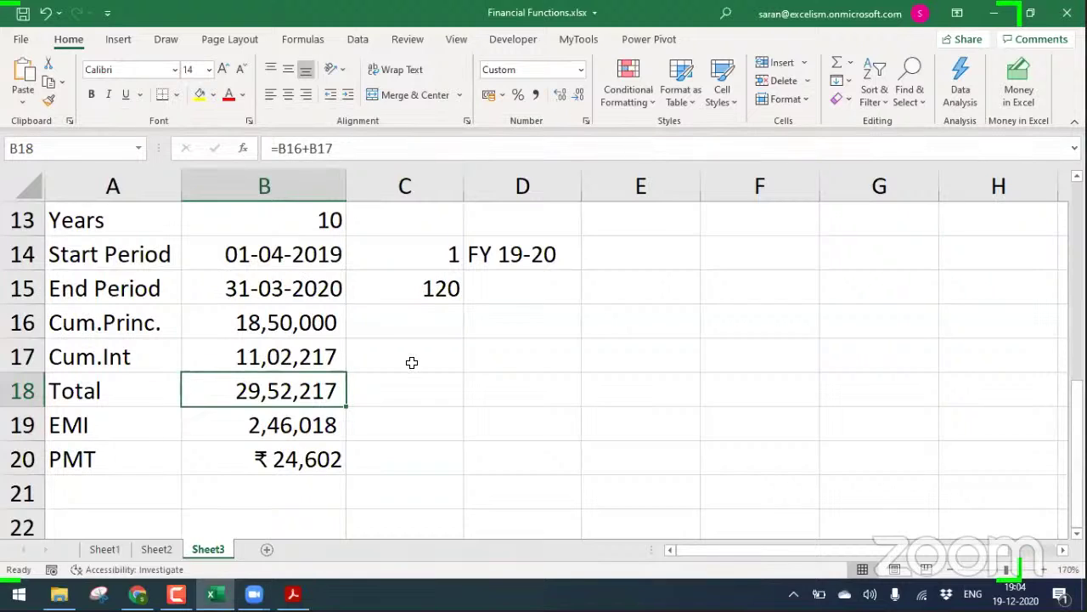
left_click(398, 262)
left_click(405, 285)
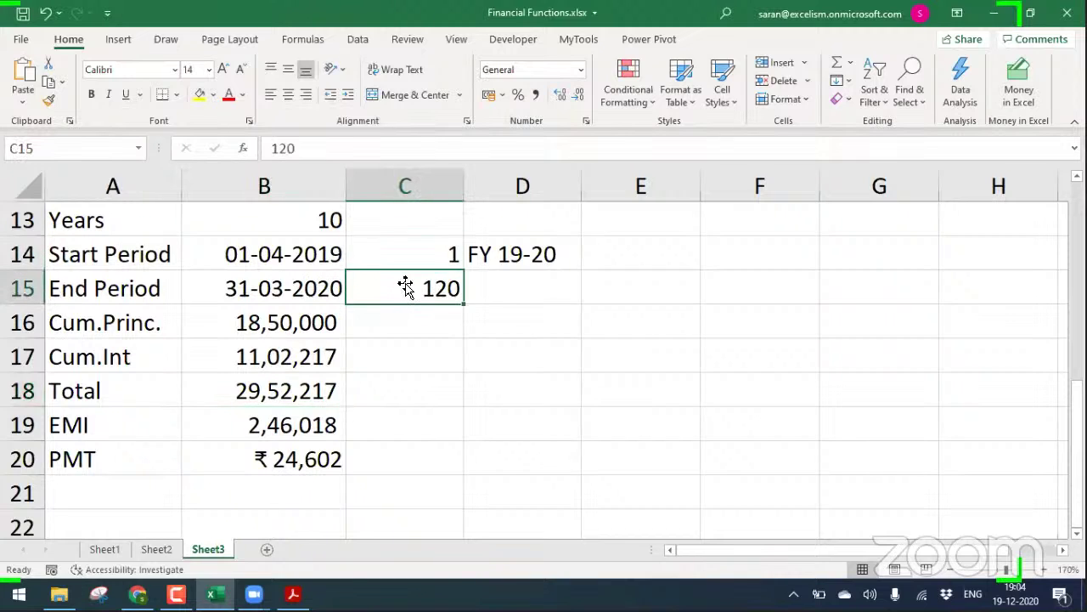
left_click(409, 263)
left_click(411, 279)
left_click(412, 255)
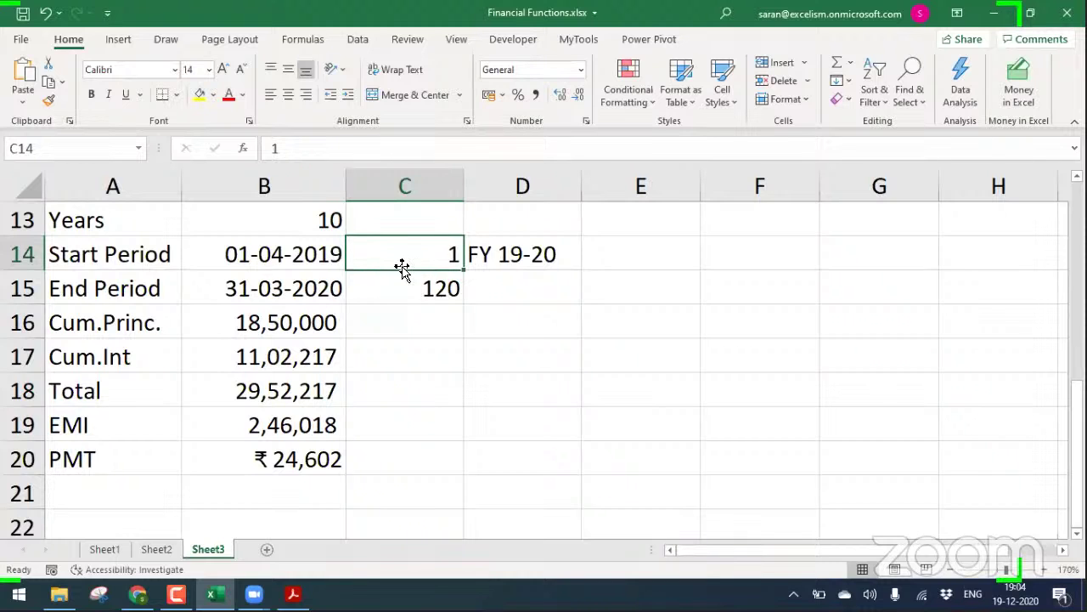
Insert three blank rows at row 9, between the Interest-M row and the Loan Date block
key("ctrl+Up")
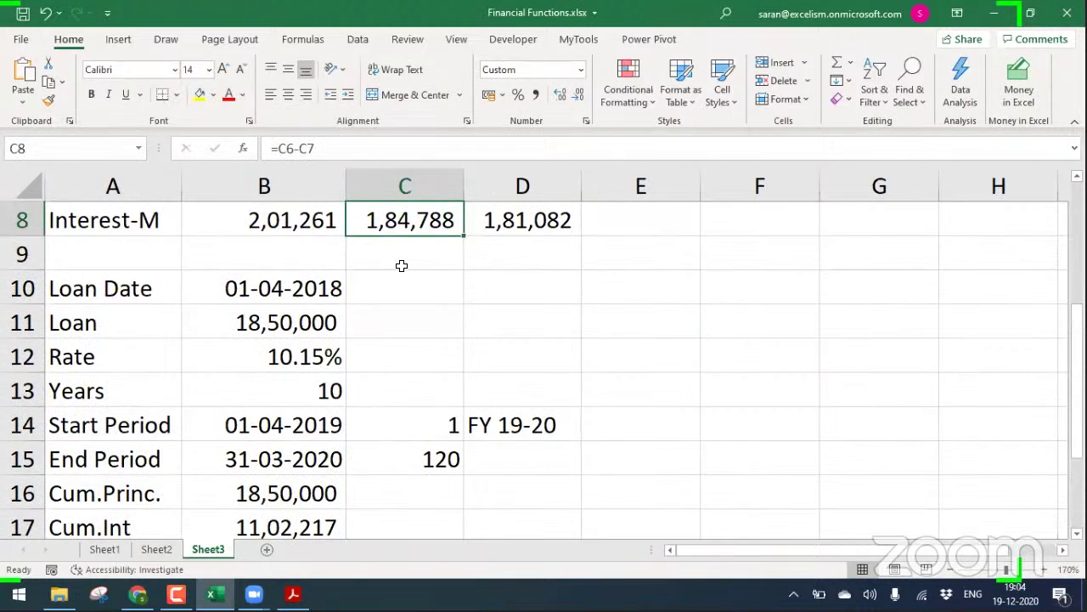
key("ctrl+Left")
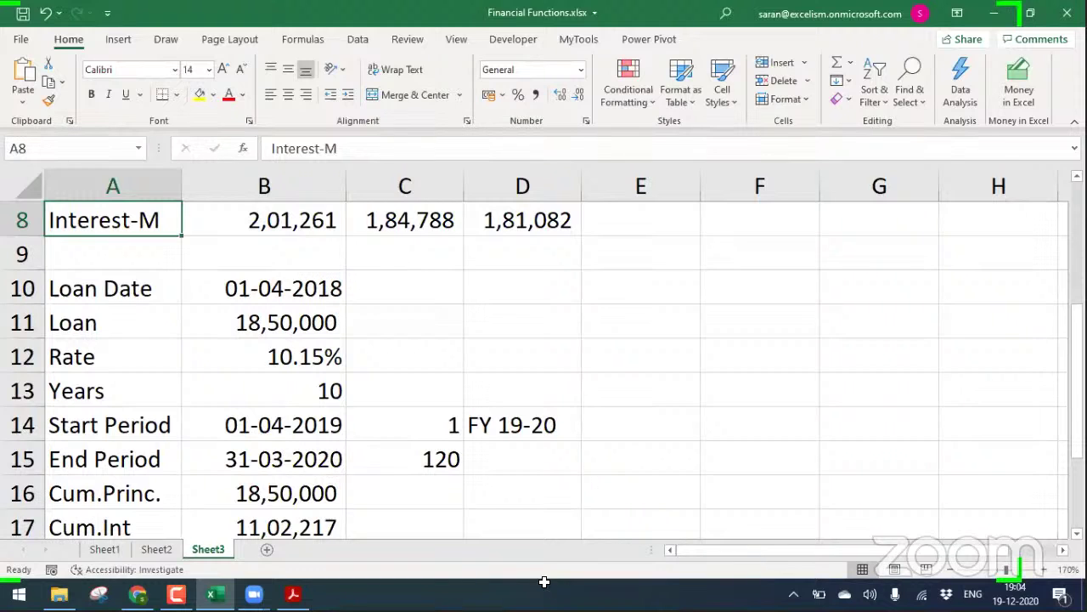
left_click(13, 254)
key("ctrl+plus")
key("ctrl+plus")
key("ctrl+plus")
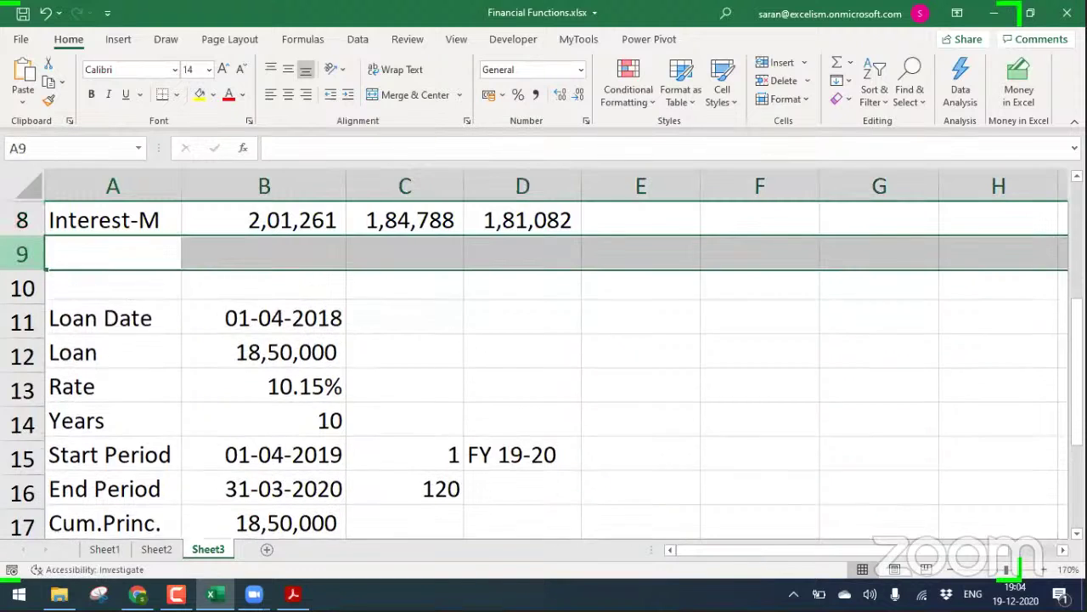
Examine the yearly, quarterly and monthly loan table, including the principal and interest cells B7 and B8
key("Up")
key("Up")
key("Up")
key("Up")
key("Up")
key("Up")
key("Up")
key("Up")
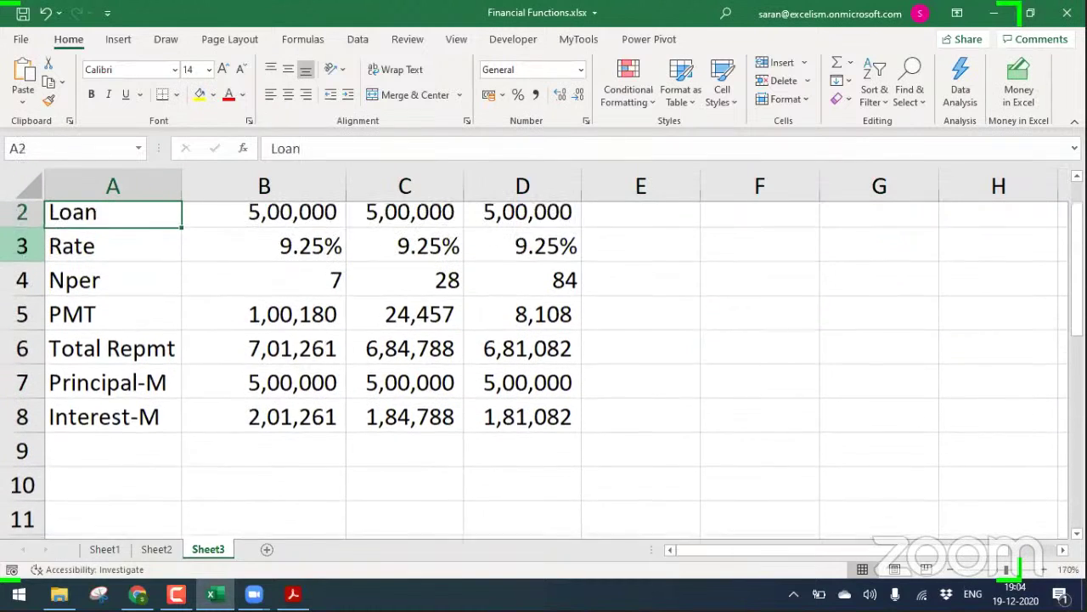
key("Down")
key("Down")
key("Down")
key("Down")
key("Down")
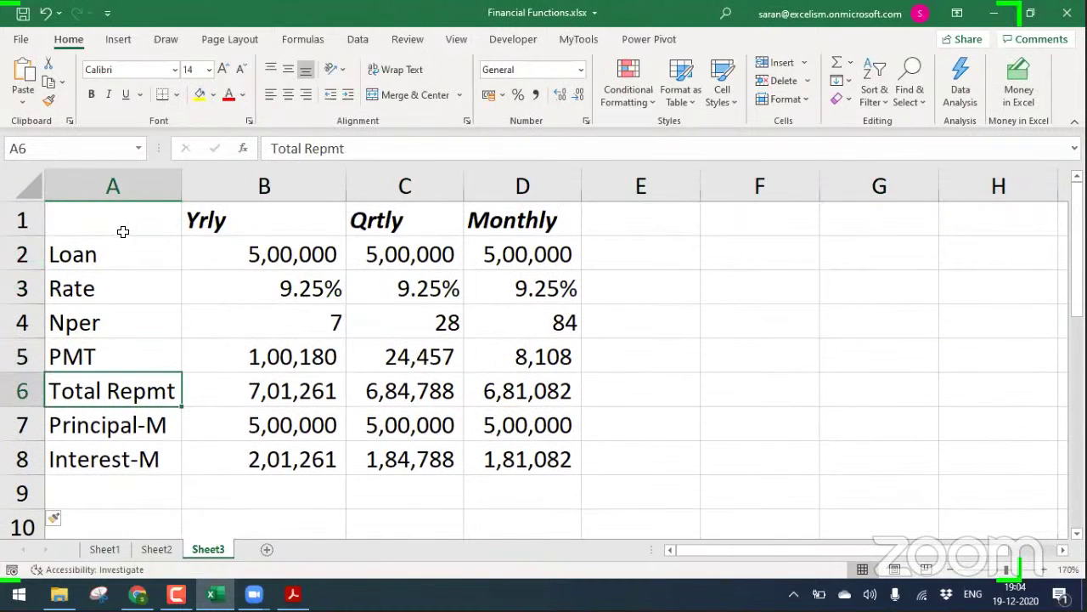
scroll(459, 416, "down", 2)
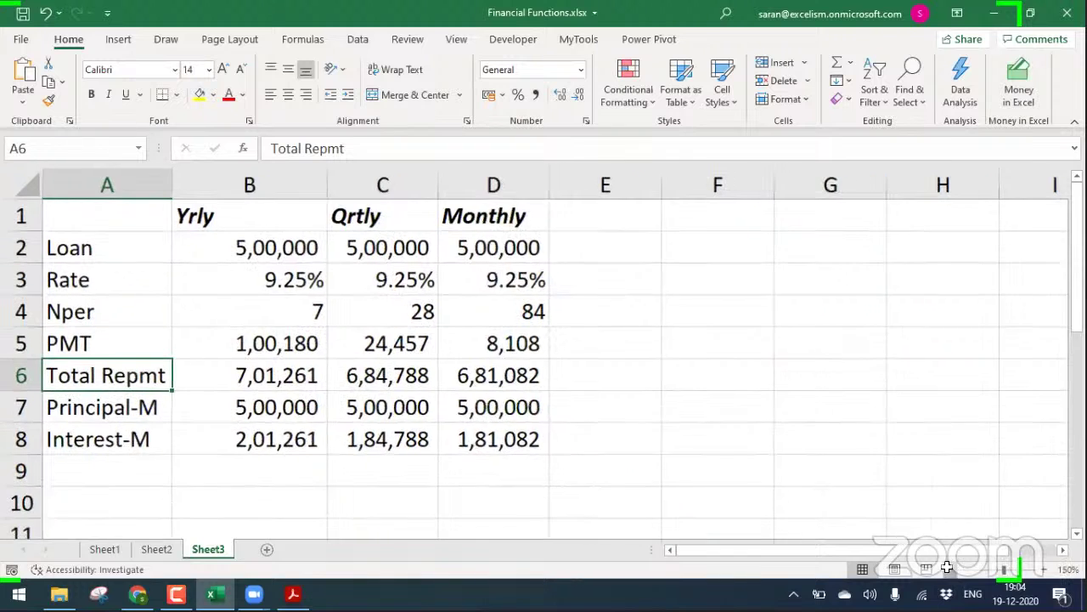
left_click(255, 406)
left_click(231, 427)
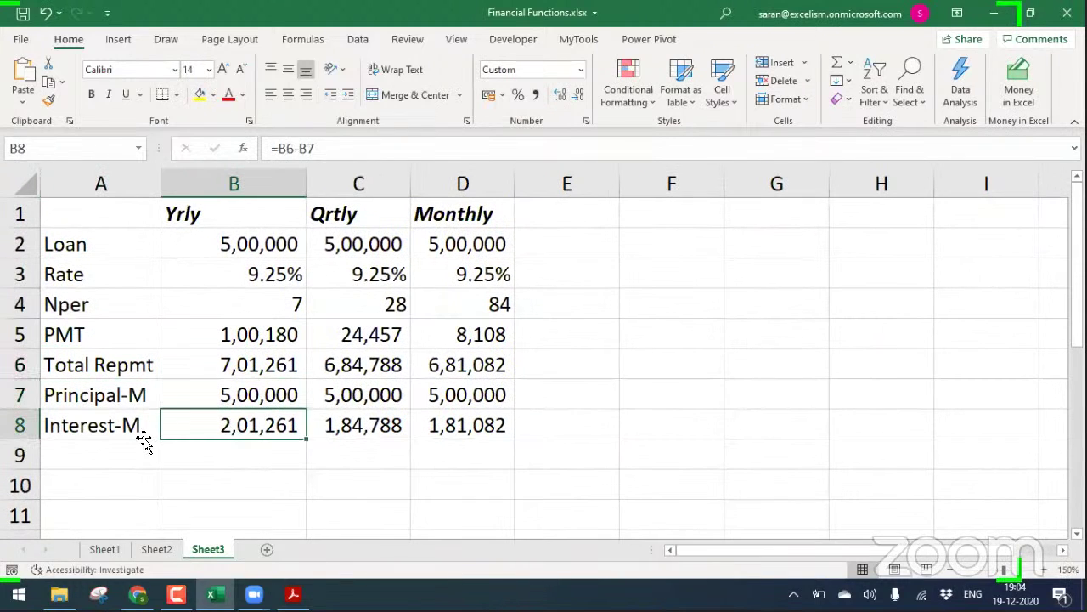
Copy the labels Principal-M and Interest-M from A7:A8 into A9:A10
left_click(143, 430)
key("shift+Up")
key("ctrl+c")
key("Down")
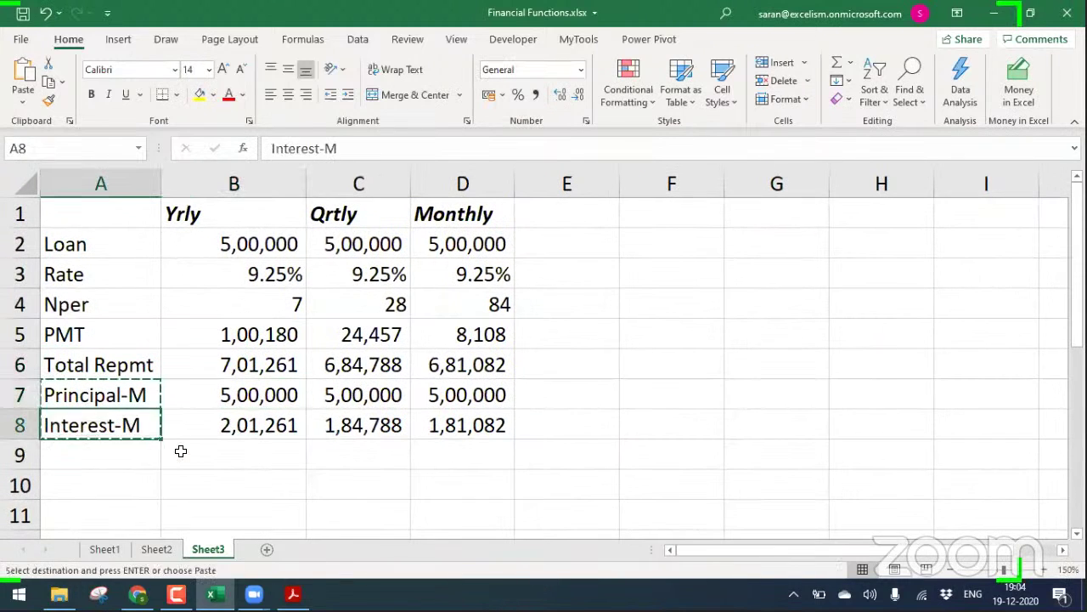
key("Down")
key("Return")
key("Right")
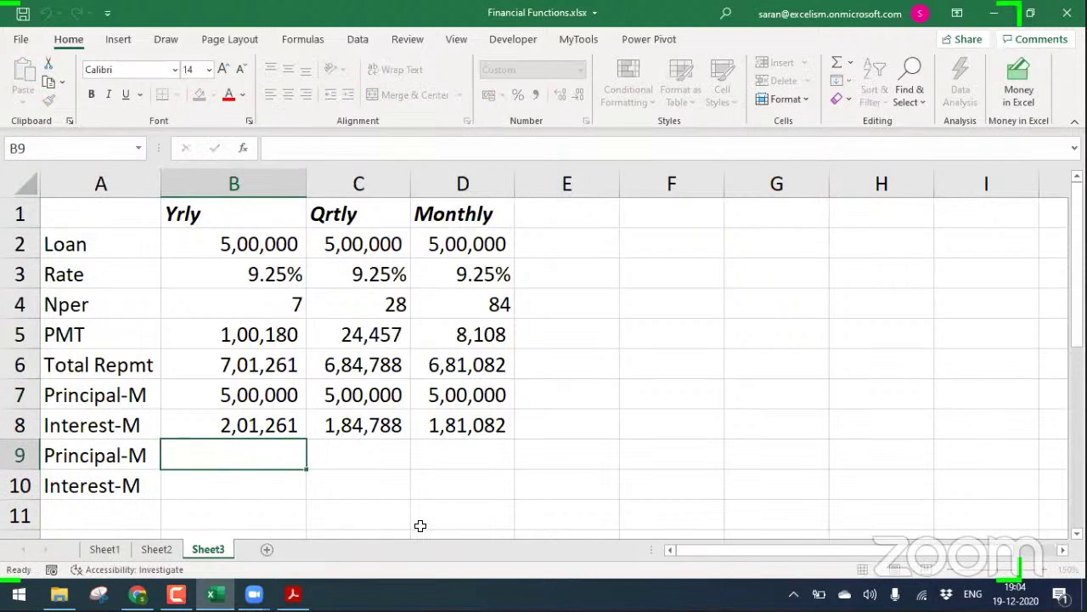
Rename the copied labels in A9 and A10 as Principal-F and Interest-F
key("Left")
key("F2")
key("Left")
key("shift+Right")
type("F")
key("Return")
key("F2")
key("shift+Left")
key("Up")
key("Up")
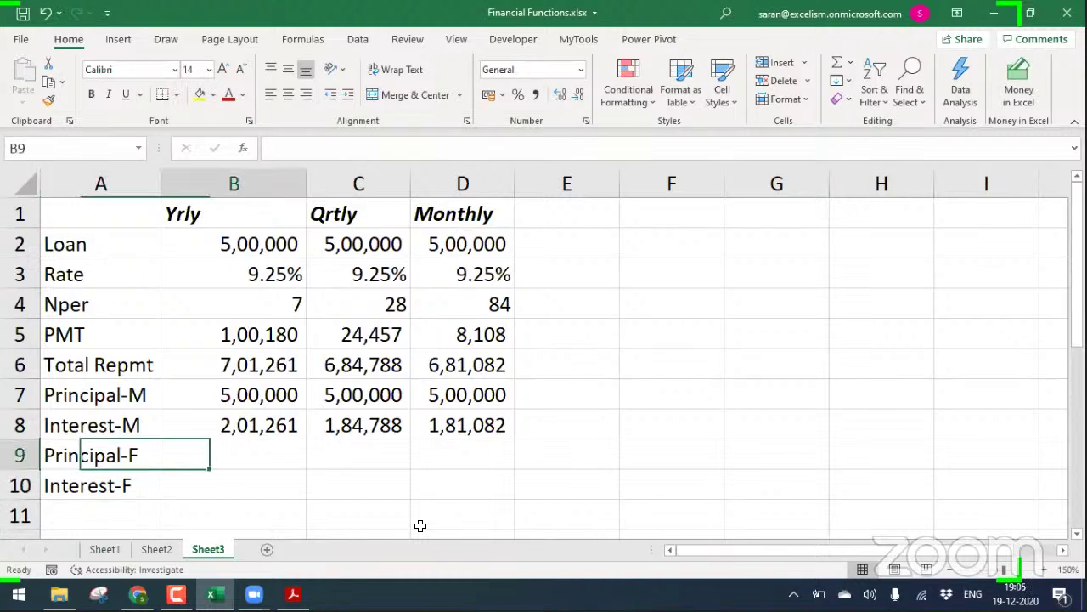
Start a CUMPRINC formula in B9 with B3/12 as the rate and B4 as the number of periods
key("Right")
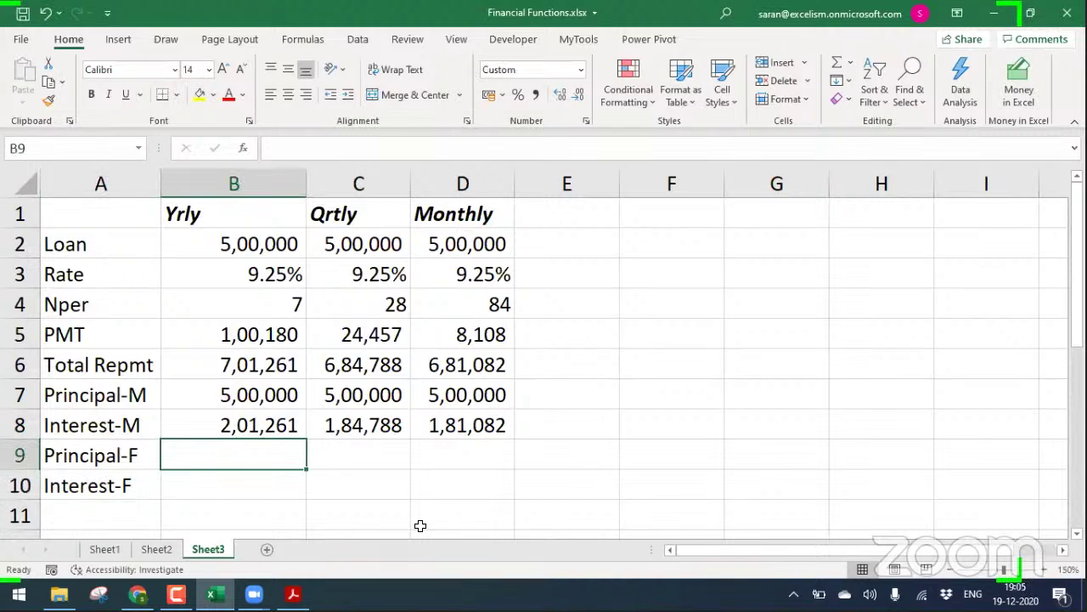
type("=")
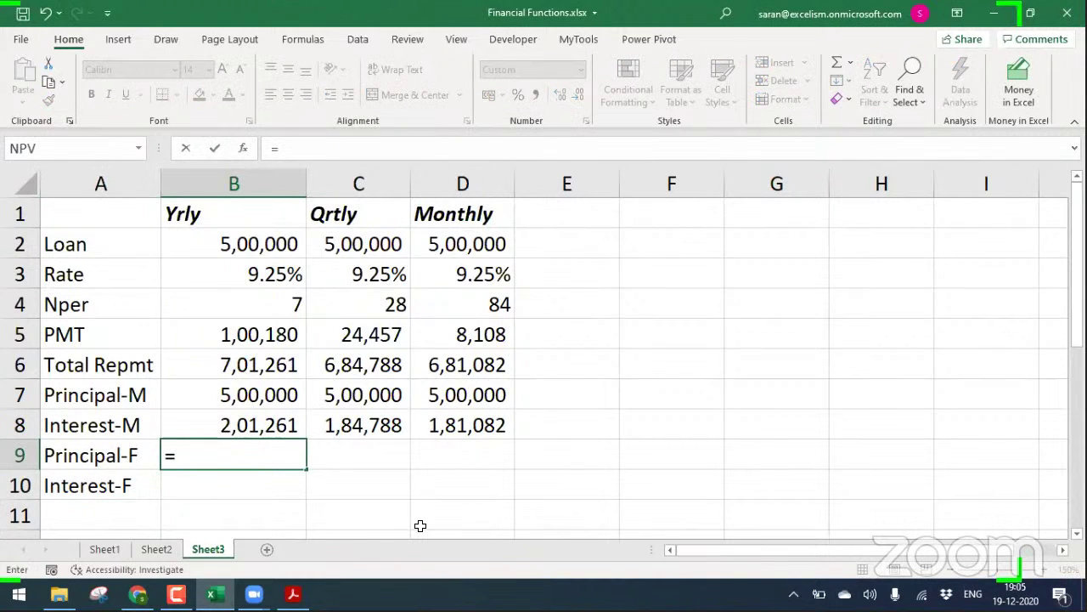
type("cumpr")
key("Tab")
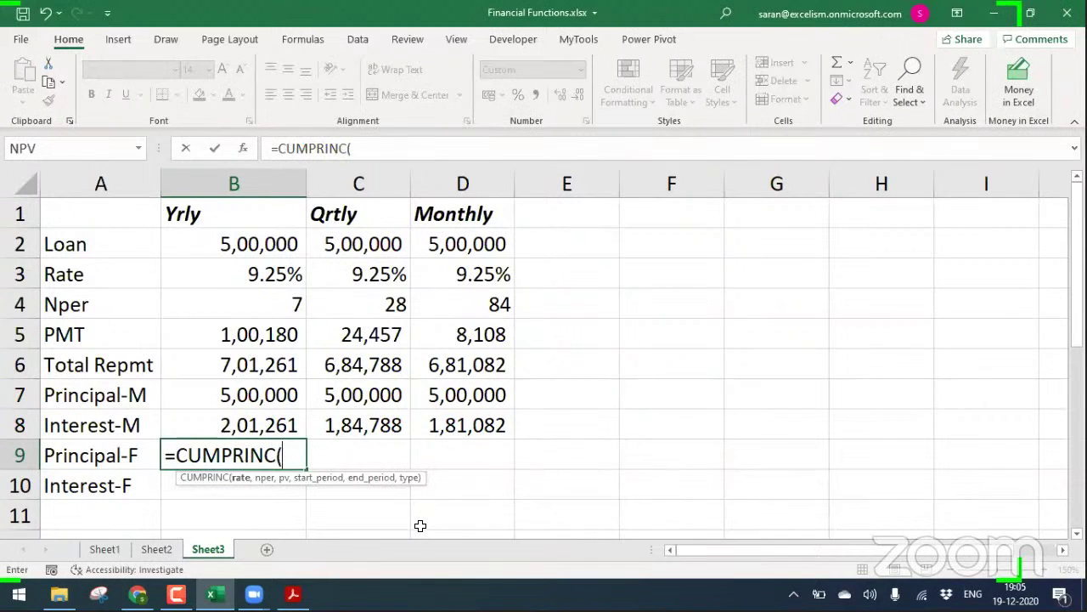
key("Up")
key("Up")
key("Up")
key("Up")
key("Up")
key("Up")
type("/12,")
key("Up")
key("Up")
key("Up")
key("Up")
key("Up")
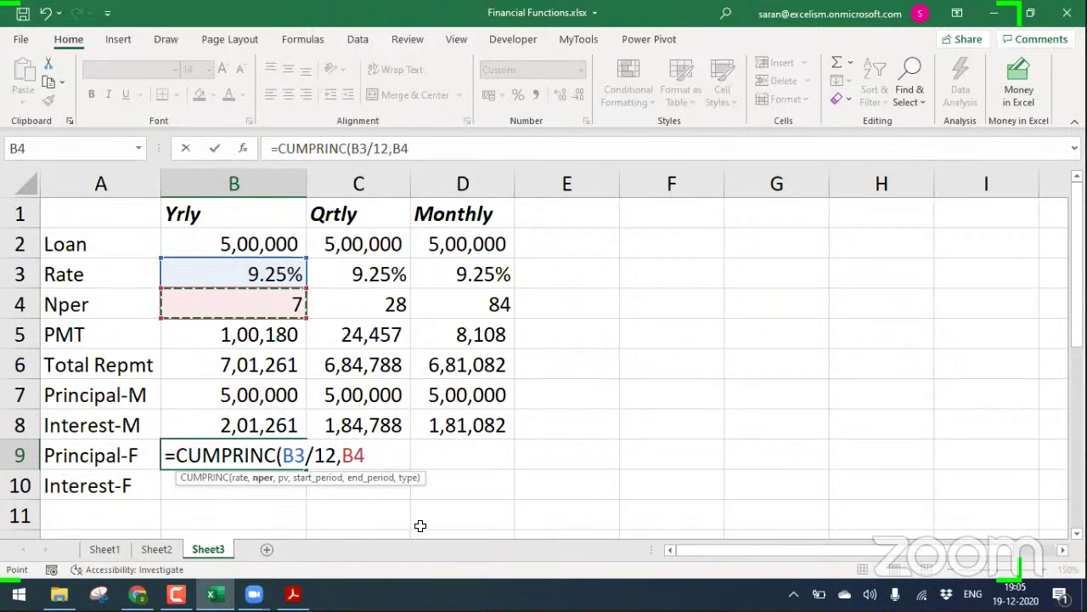
Remove the division by 12 from the rate in the B9 formula so it reads =CUMPRINC(B3,B4,
type(".")
left_click(338, 457)
key("BackSpace")
key("BackSpace")
key("BackSpace")
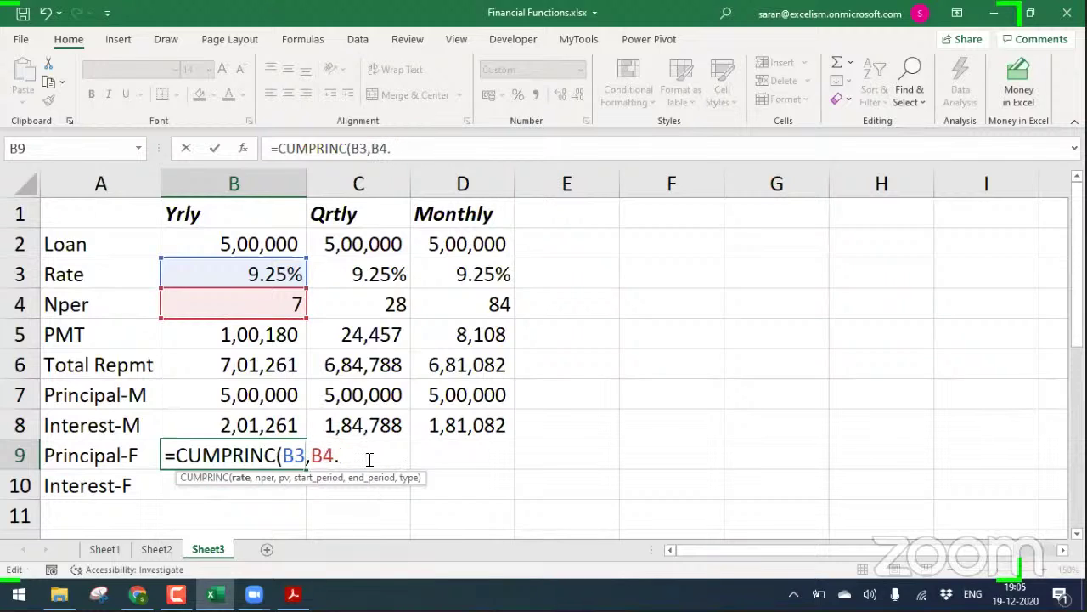
key("End")
key("BackSpace")
type(",")
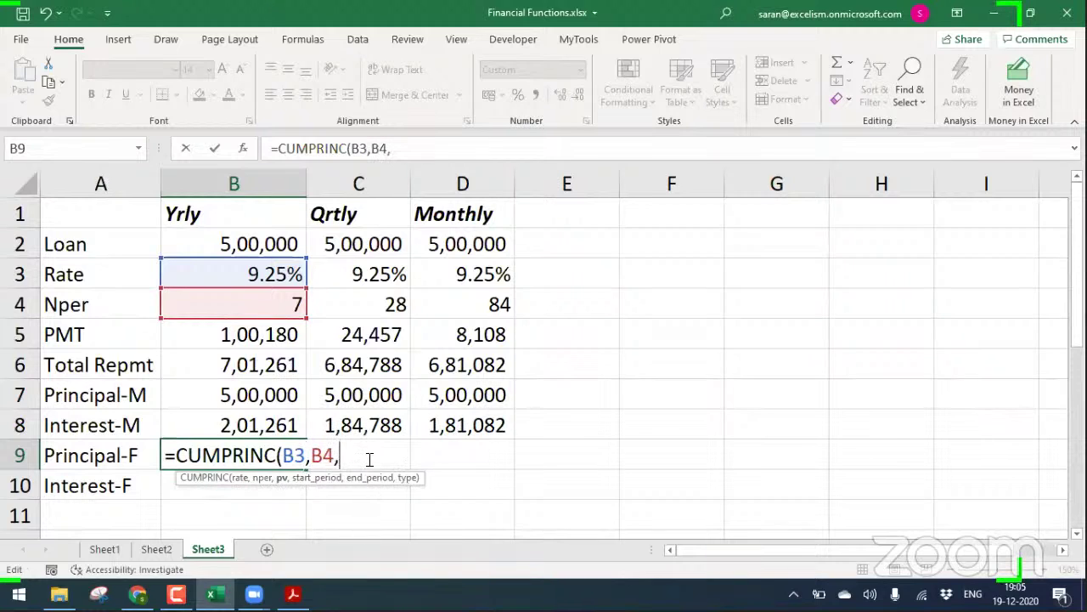
Complete the B9 formula as =CUMPRINC(B3,B4,B2,1,B4,0), with loan, start period, end period and type
left_click(252, 244)
type(",1,")
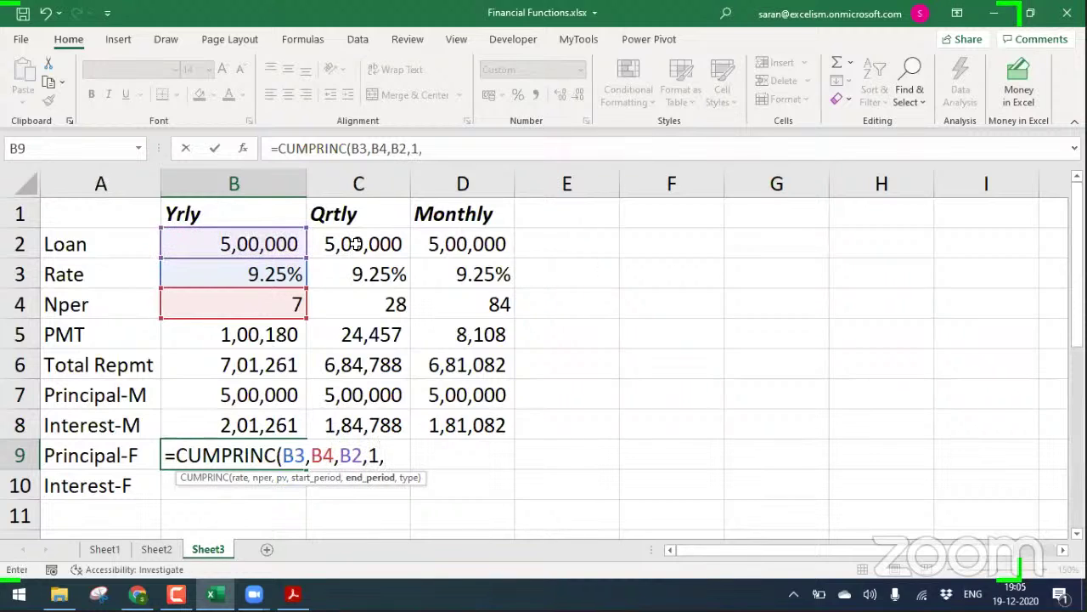
left_click(258, 299)
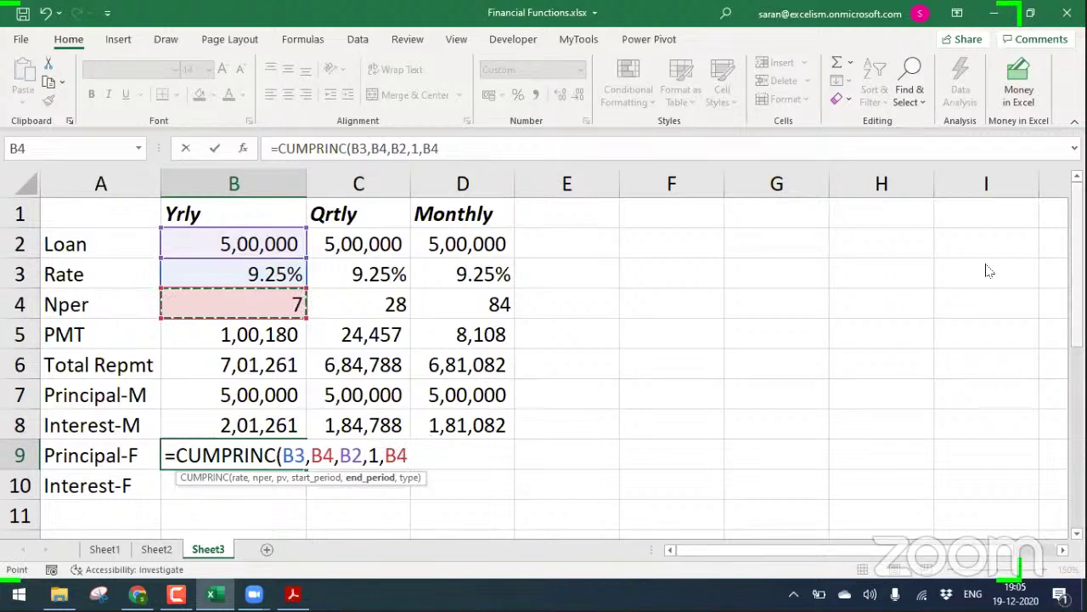
type(",0)")
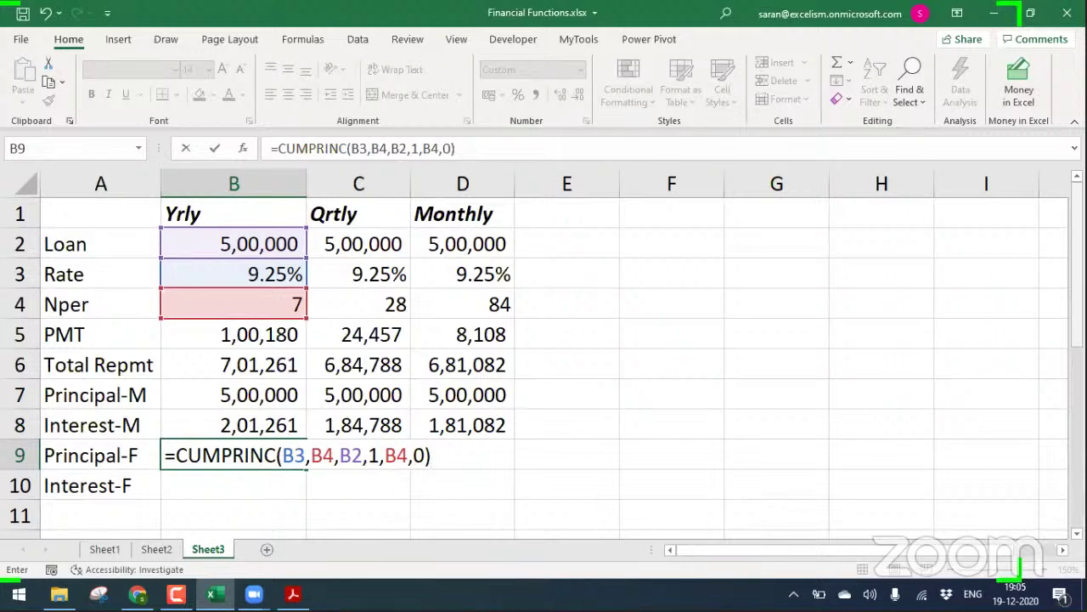
key("Return")
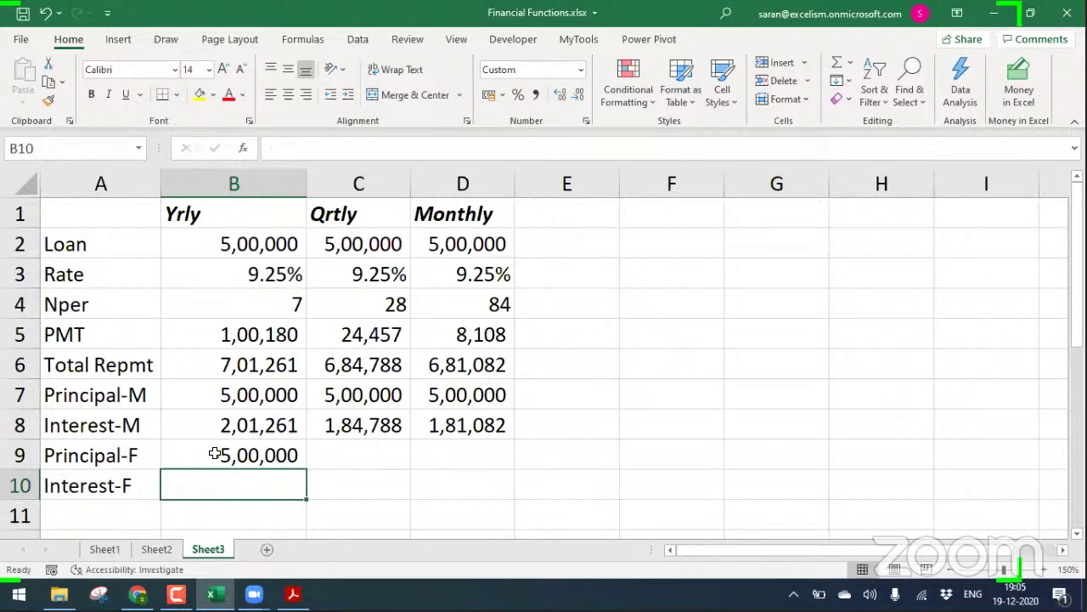
Put a minus sign before CUMPRINC in the B9 formula to reverse the sign of its result
left_click(215, 465)
double_click(216, 459)
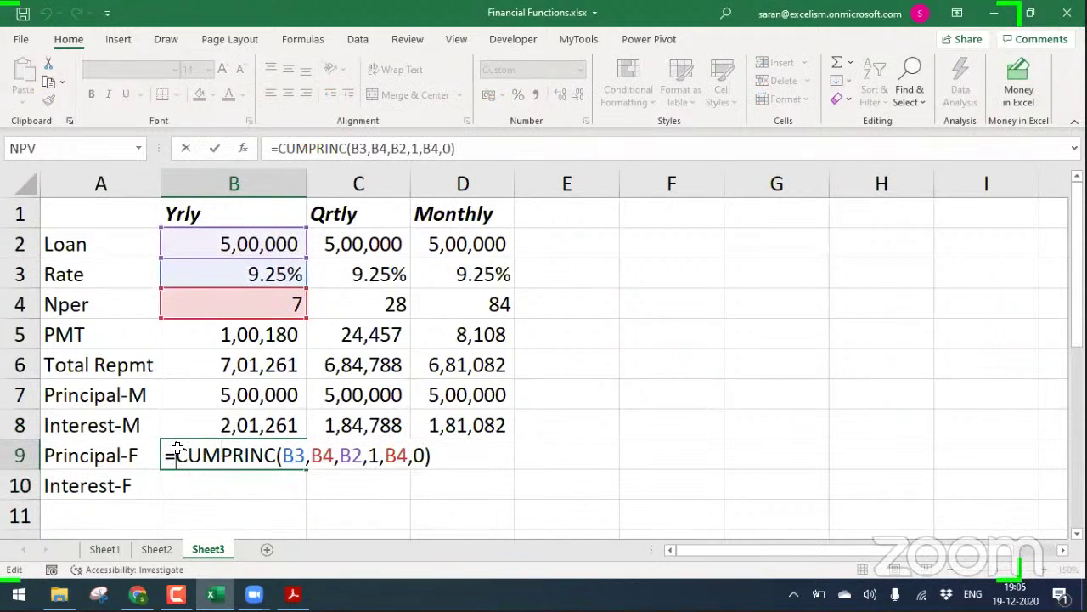
left_click(174, 456)
type("-")
key("Return")
Copy the formula text =-CUMPRINC(B3,B4,B2,1,B4,0) from B9 into B10 with its references unchanged
left_click(176, 448)
key("F2")
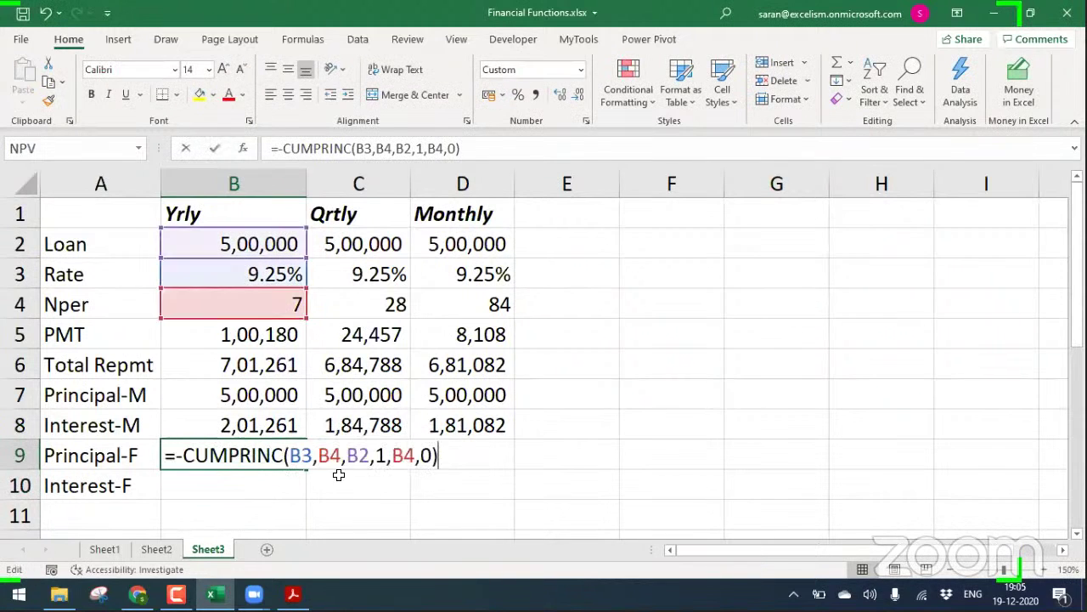
key("shift+Home")
key("ctrl+c")
key("Escape")
key("Down")
key("ctrl+v")
Change the function in B10 to CUMIPMT so the formula reads =-CUMIPMT(B3,B4,B2,1,B4,0)
key("F2")
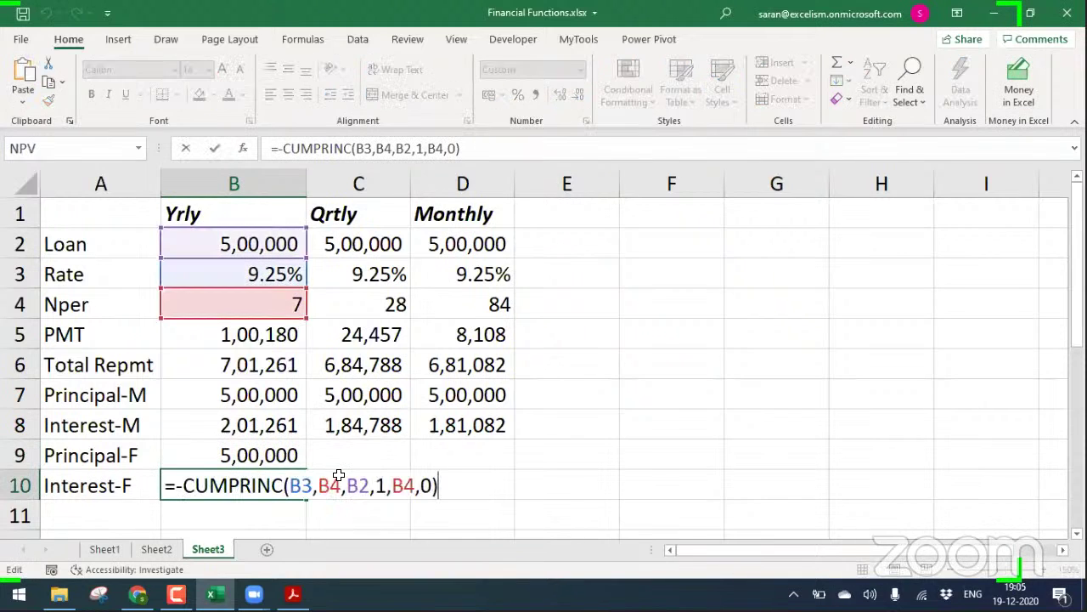
key("Left")
key("Left")
key("Left")
key("Left")
key("Left")
key("Left")
key("Left")
key("Left")
key("Left")
key("Left")
key("Left")
key("Left")
key("Left")
key("Left")
key("Left")
key("Left")
key("Left")
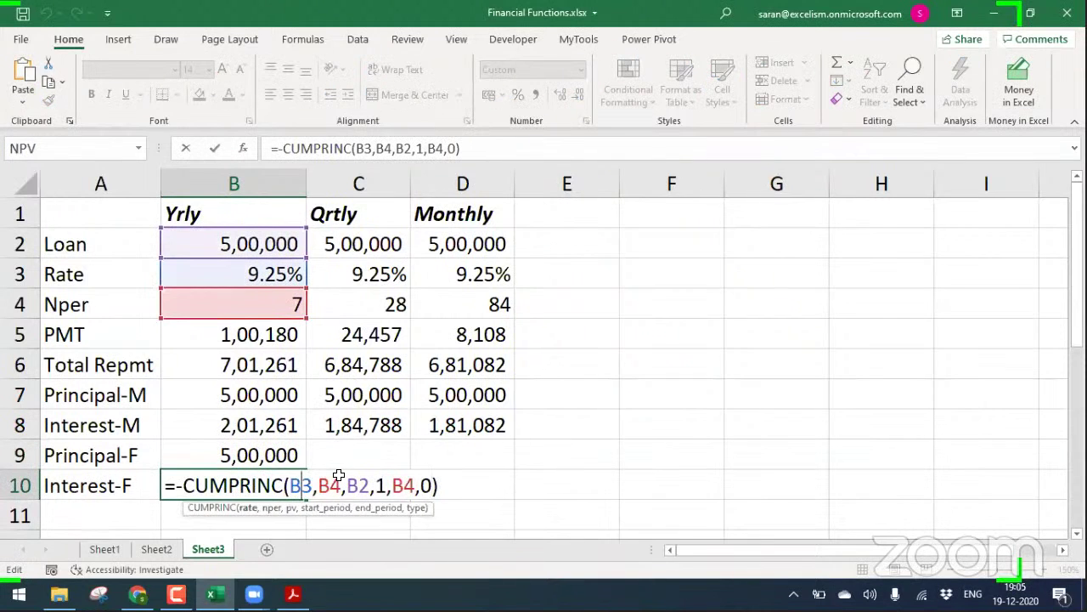
key("shift+Left")
key("shift+Left")
key("shift+Left")
key("shift+Left")
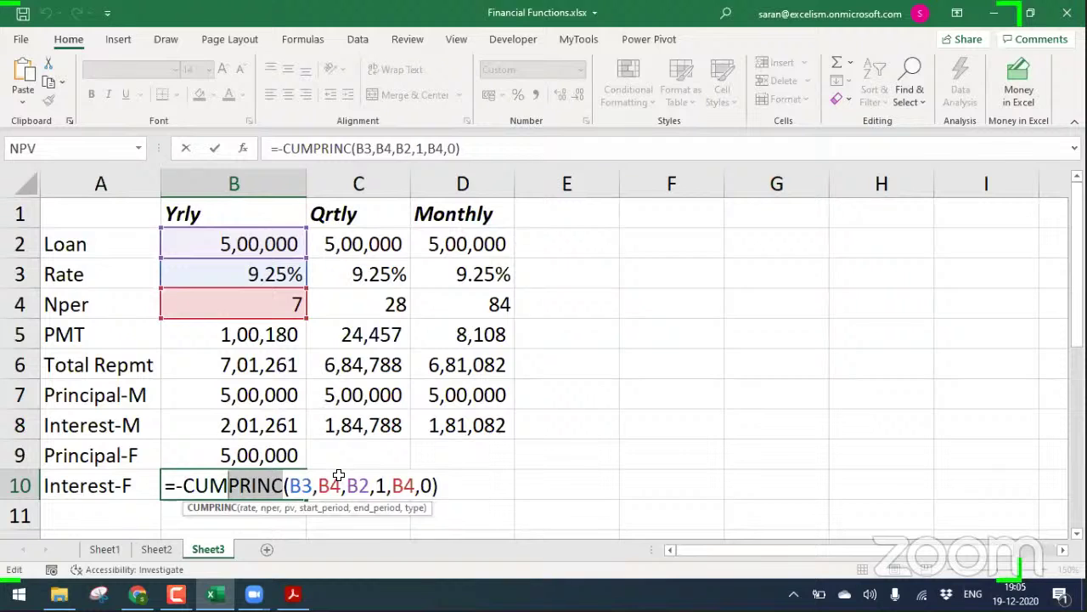
type("IPMT")
key("Return")
Copy the yearly CUMPRINC formula from B9 into the quarterly cell C9 with its references adjusted to column C
key("Up")
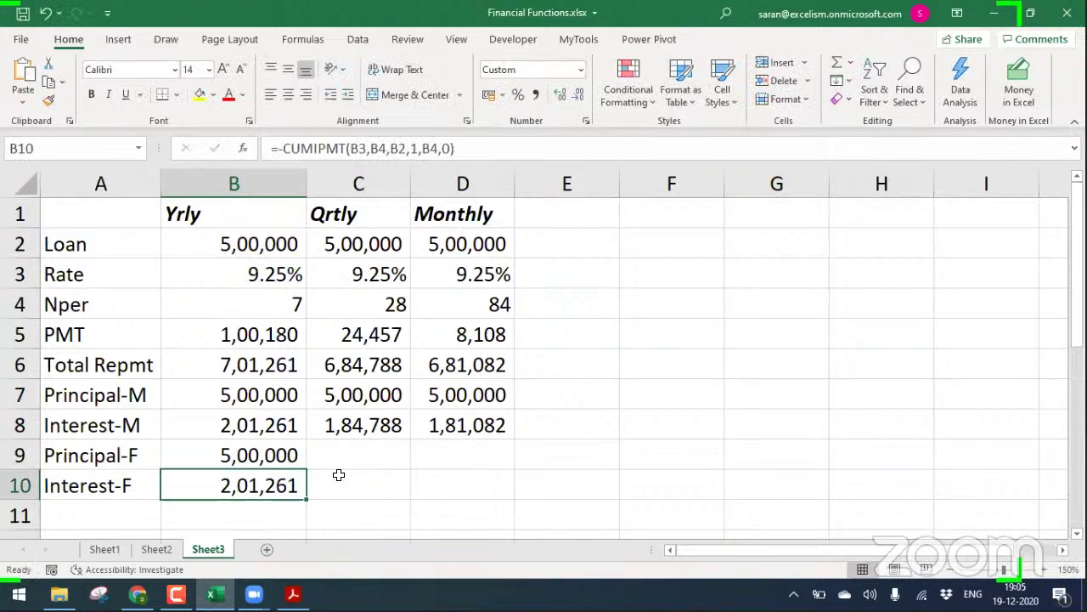
key("Up")
key("ctrl+c")
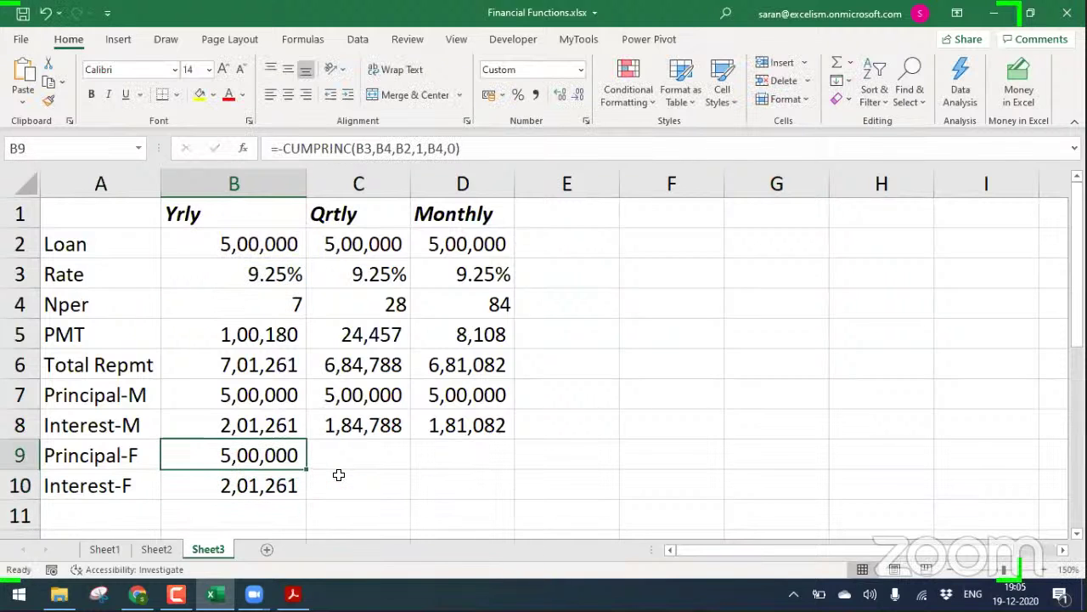
key("Right")
key("ctrl+v")
Divide the rate by 4 in the C9 formula so it reads =-CUMPRINC(C3/4,C4,C2,1,C4,0)
key("F2")
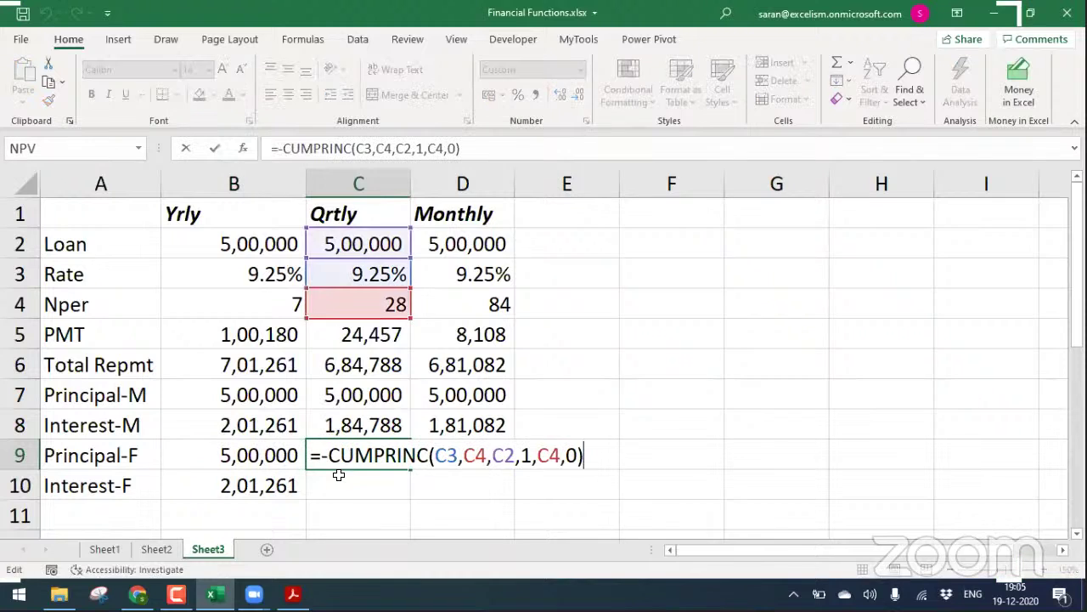
left_click(456, 455)
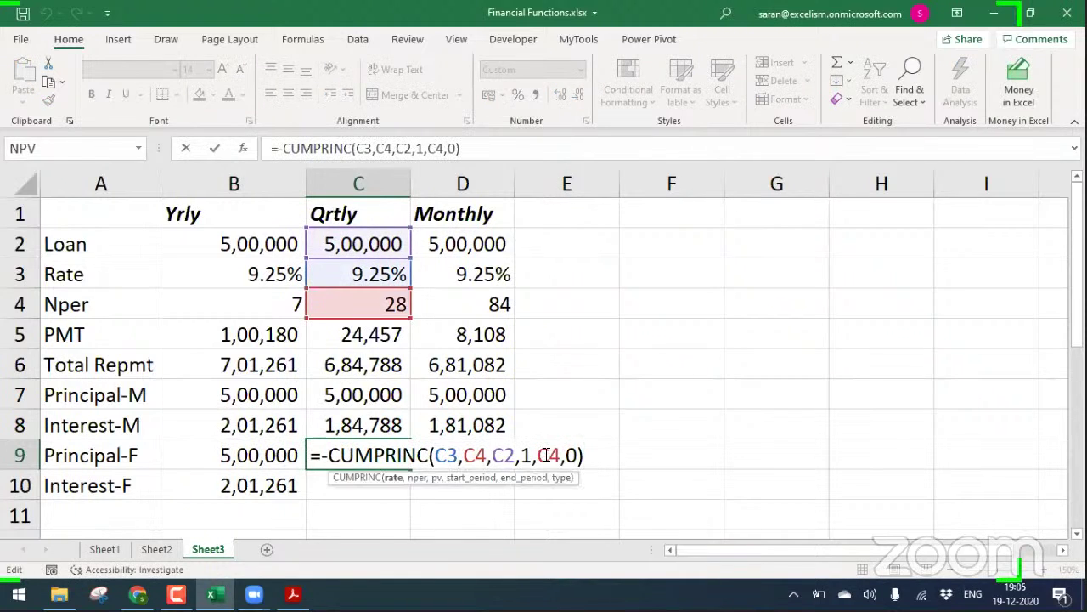
type("/4")
key("Right")
key("Right")
key("Right")
key("Right")
key("Right")
key("Right")
key("Right")
key("Right")
key("Right")
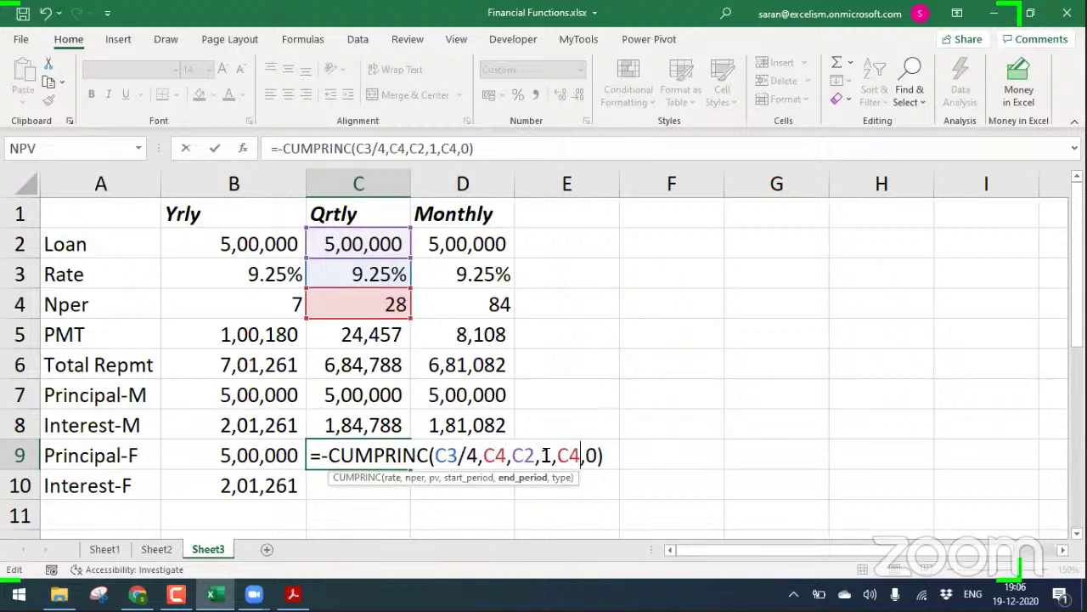
key("Return")
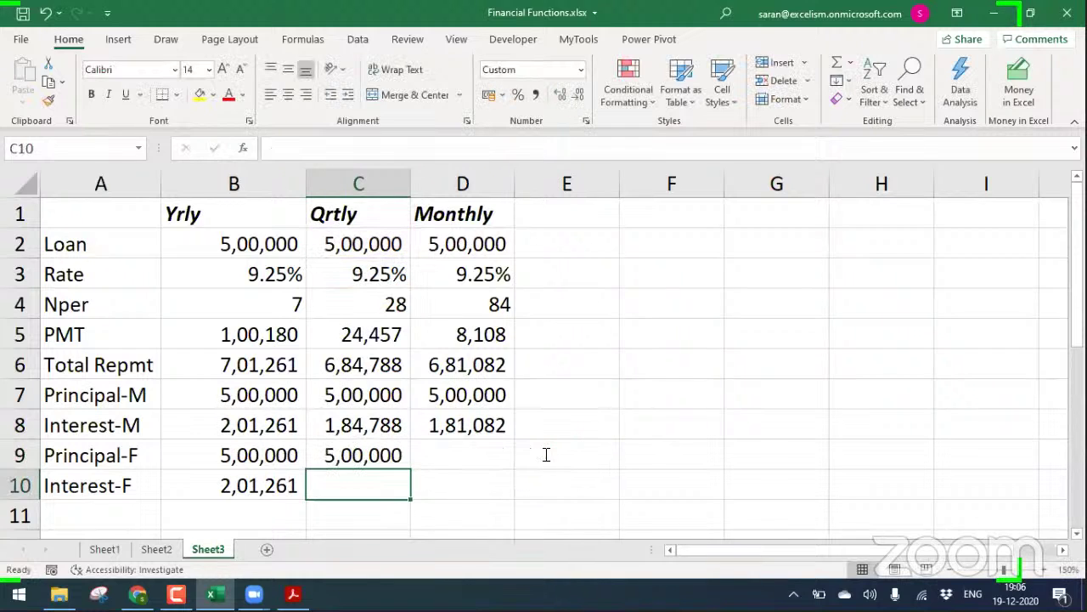
key("Up")
key("F2")
key("shift+Home")
key("ctrl+c")
left_click(546, 456)
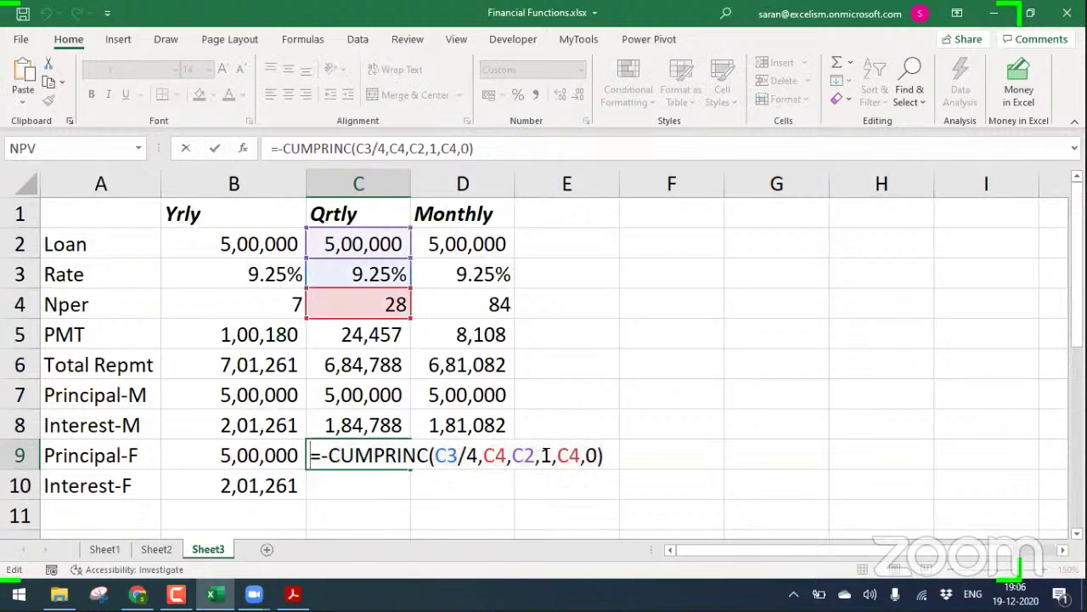
key("ctrl+shift+Right")
key("ctrl+shift+Right")
key("ctrl+shift+Right")
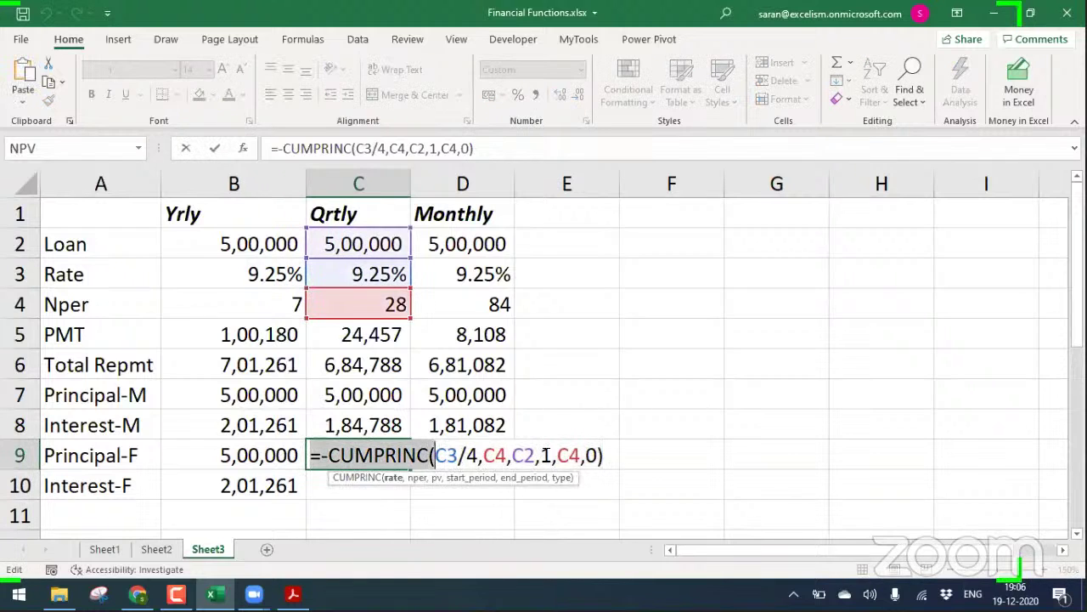
key("Escape")
Copy the yearly CUMIPMT formula from B10 into the quarterly cell C10 and open the copied formula for editing
key("Down")
key("Left")
key("ctrl+c")
key("Right")
key("ctrl+v")
key("F2")
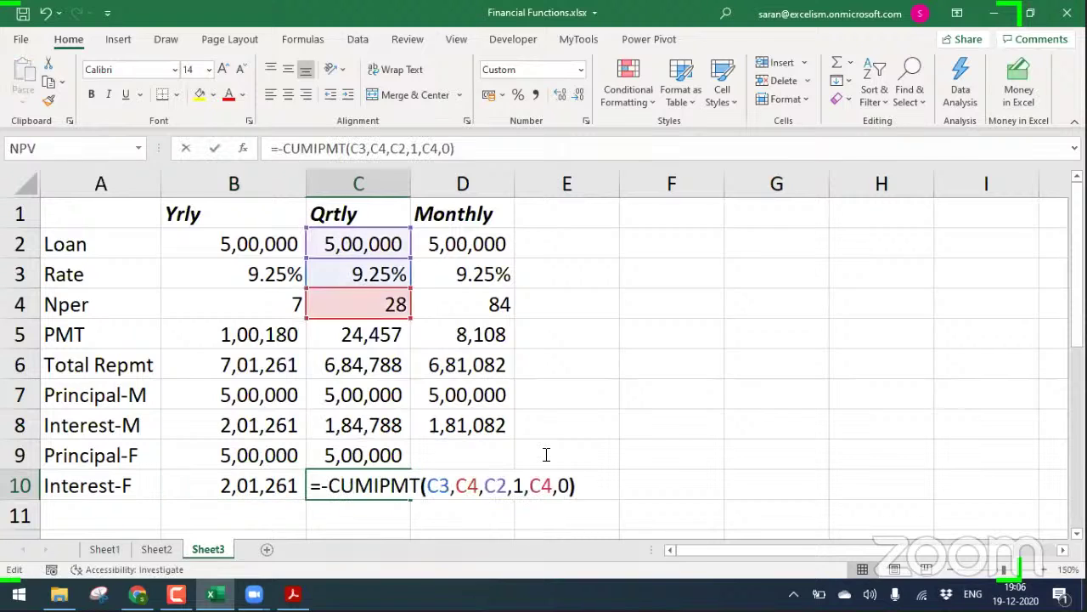
Divide the rate by 4 in the quarterly Interest-F formula, making it =-CUMIPMT(C3/4,C4,C2,1,C4,0)
key("Left")
key("Left")
key("Left")
key("Left")
key("Left")
key("Left")
key("Left")
key("Left")
key("Left")
key("Left")
key("Left")
key("Left")
key("Left")
key("Left")
key("Left")
key("Left")
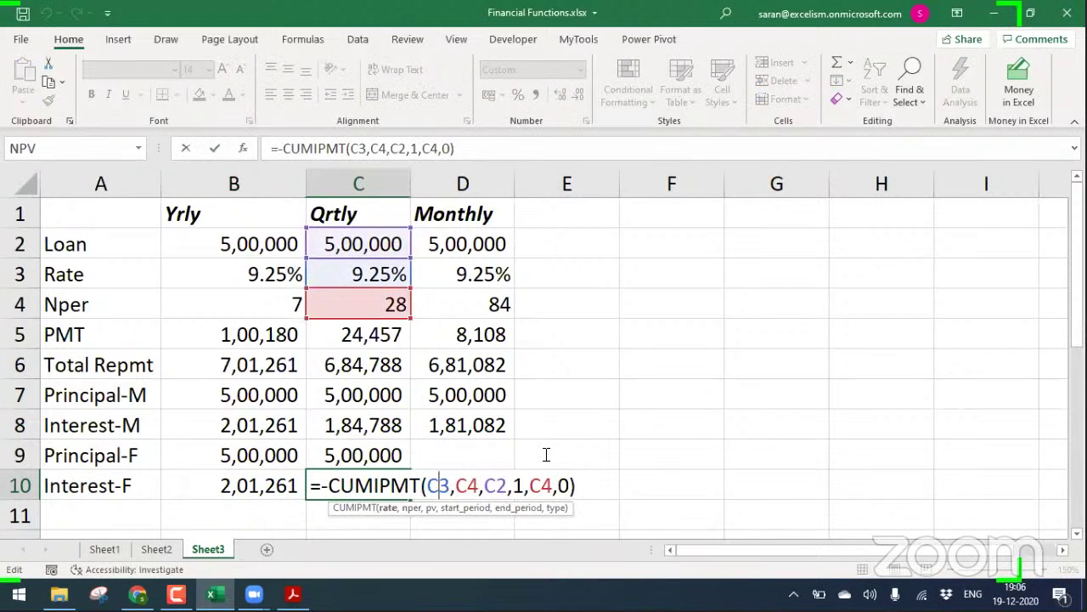
type("/4")
key("Return")
Copy the quarterly Principal-F formula from C9 into the monthly cell D9
key("Up")
key("Up")
key("Up")
key("Down")
key("Down")
key("Up")
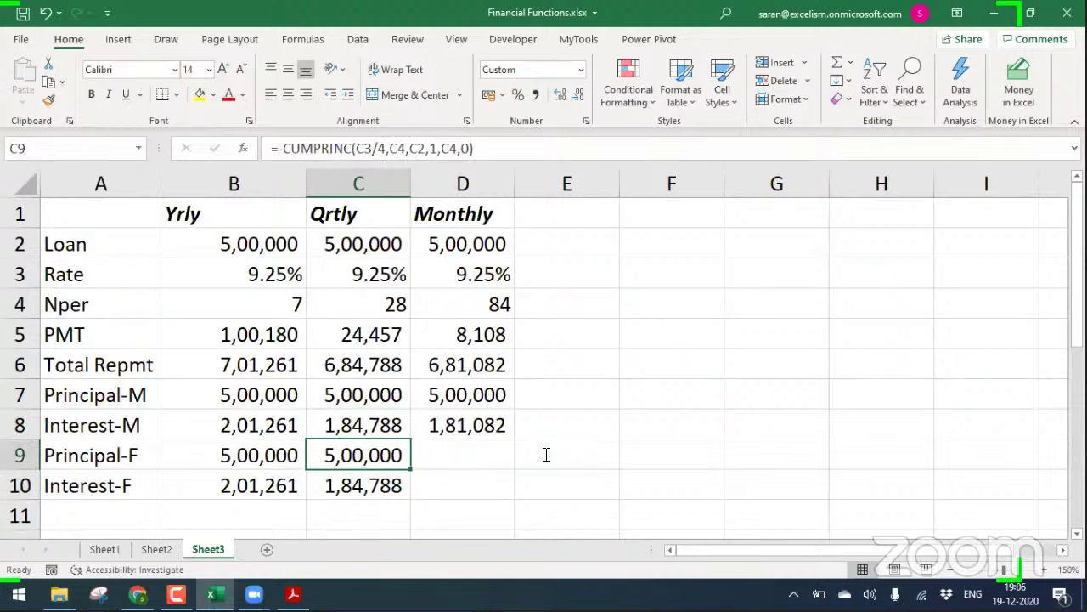
key("ctrl+c")
key("Right")
key("ctrl+v")
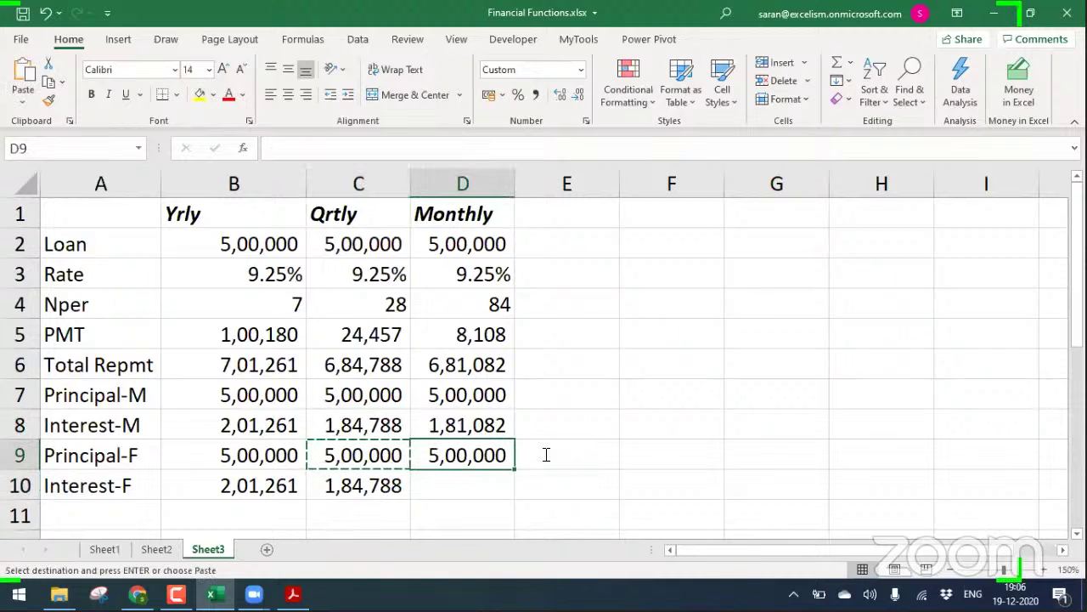
key("Return")
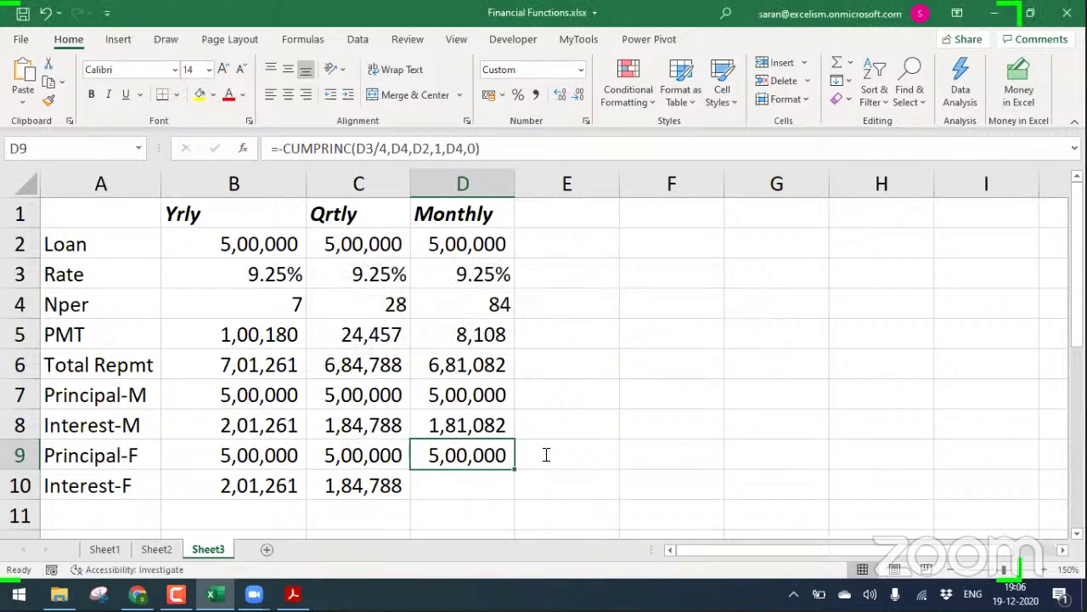
Change the rate divisor to 12 in the monthly Principal-F formula, making it =-CUMPRINC(D3/12,D4,D2,1,D4,0)
key("F2")
key("Left")
key("Left")
key("Left")
key("Left")
key("Left")
key("Left")
key("Left")
key("Left")
key("Left")
key("Left")
key("Left")
key("Left")
key("Left")
key("Left")
key("Left")
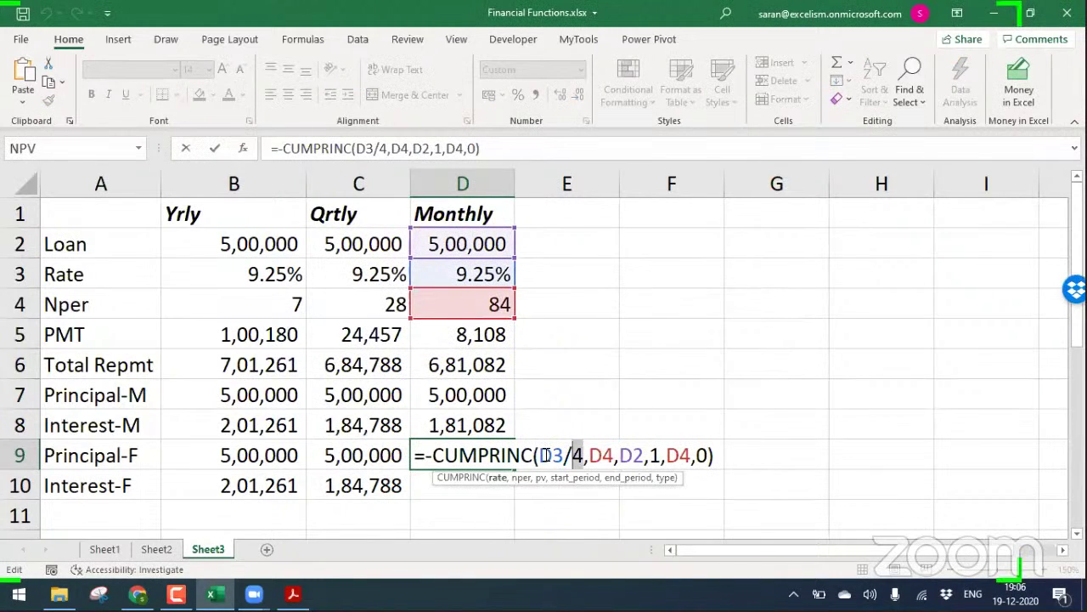
type("12")
key("ctrl+Return")
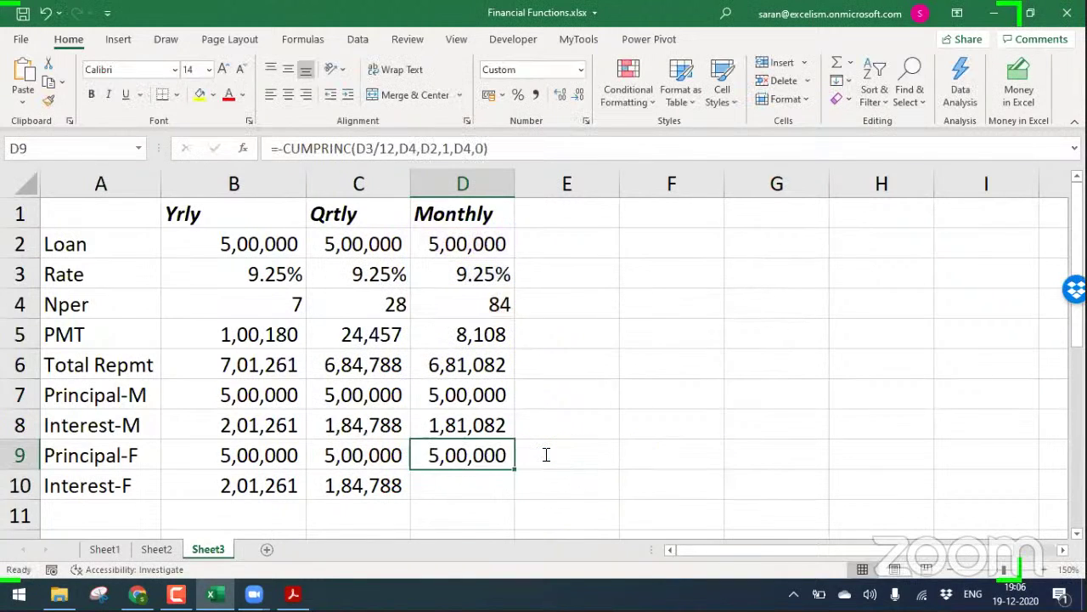
key("ctrl+c")
key("Down")
key("Return")
Copy the quarterly Interest-F formula from C10 into the monthly cell D10
key("Up")
key("Left")
key("Down")
key("ctrl+c")
key("Right")
key("Return")
Change the rate divisor to 12 in the monthly Interest-F formula, making it =-CUMIPMT(D3/12,D4,D2,1,D4,0)
key("F2")
key("Left")
key("Left")
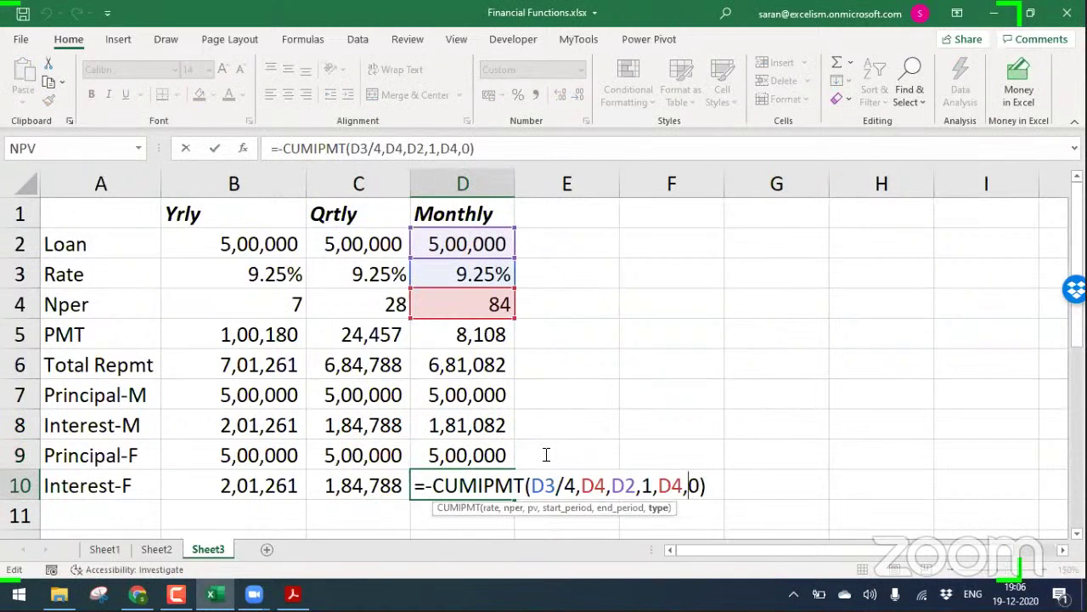
key("Left")
key("Left")
key("Left")
key("Left")
key("Left")
key("Left")
key("Left")
key("Left")
key("Left")
key("Left")
key("Left")
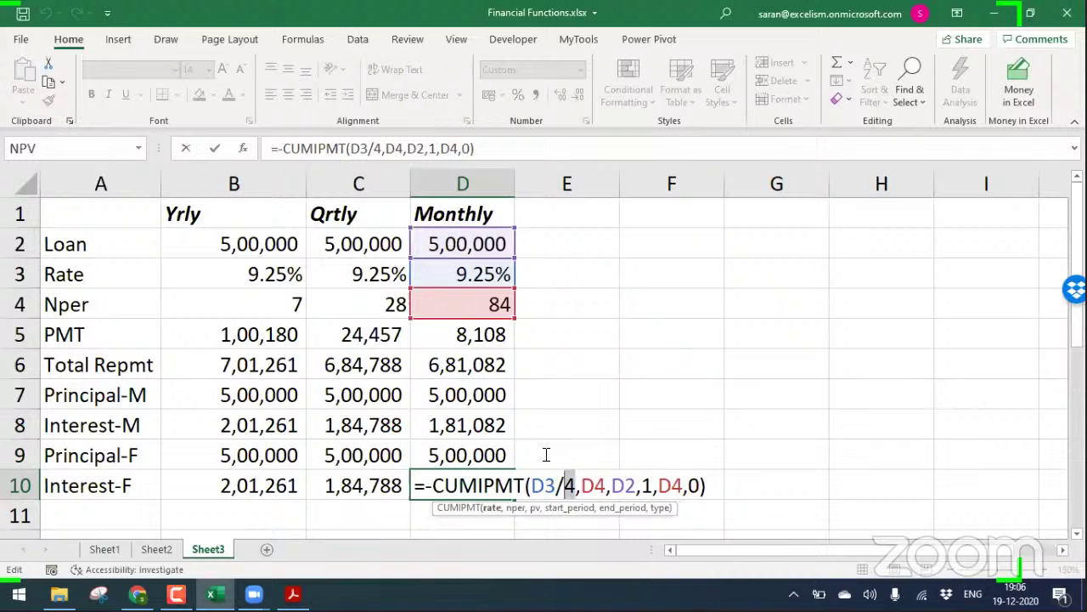
type("12")
key("Return")
Enter a FORMULATEXT formula in E5 that displays the monthly PMT formula of D5
key("Up")
key("Left")
key("Left")
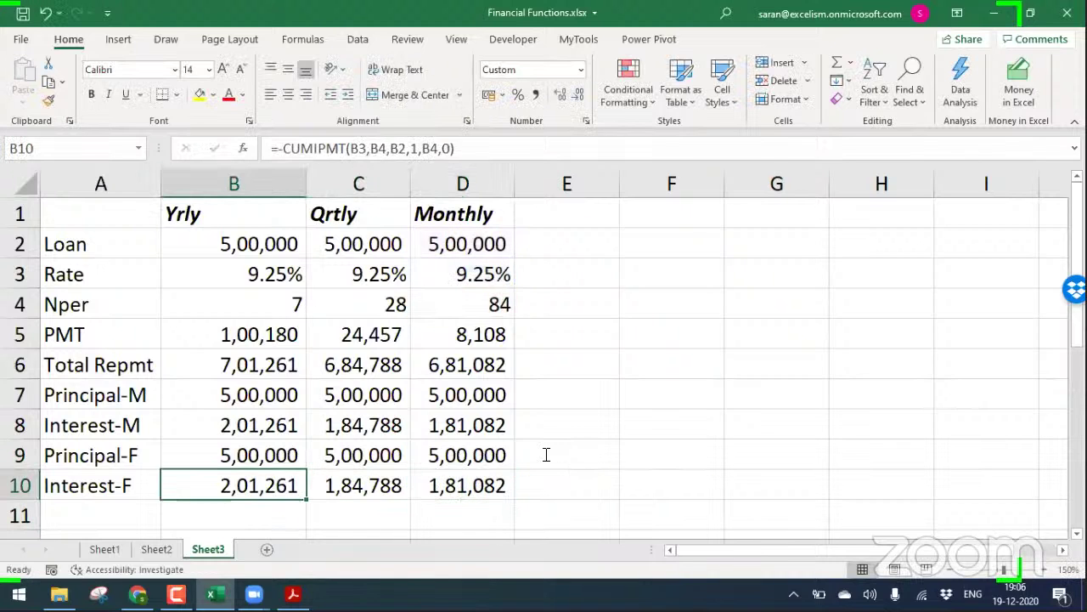
key("Down")
key("Down")
key("Up")
key("Up")
key("Up")
key("Up")
key("Up")
key("Up")
key("Up")
key("Right")
key("Right")
key("Right")
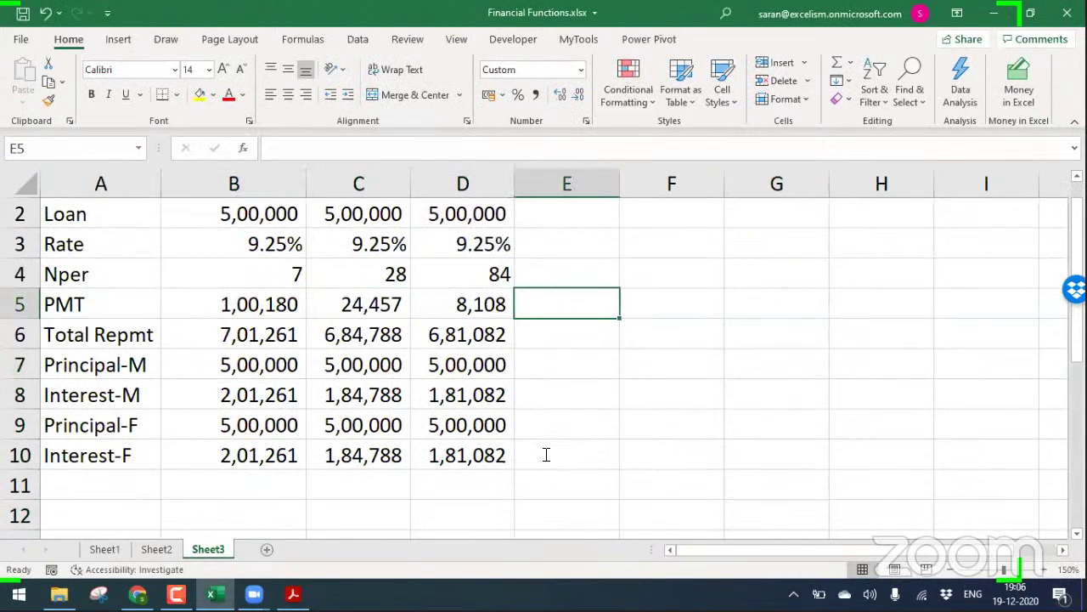
type("=form")
key("Tab")
key("Left")
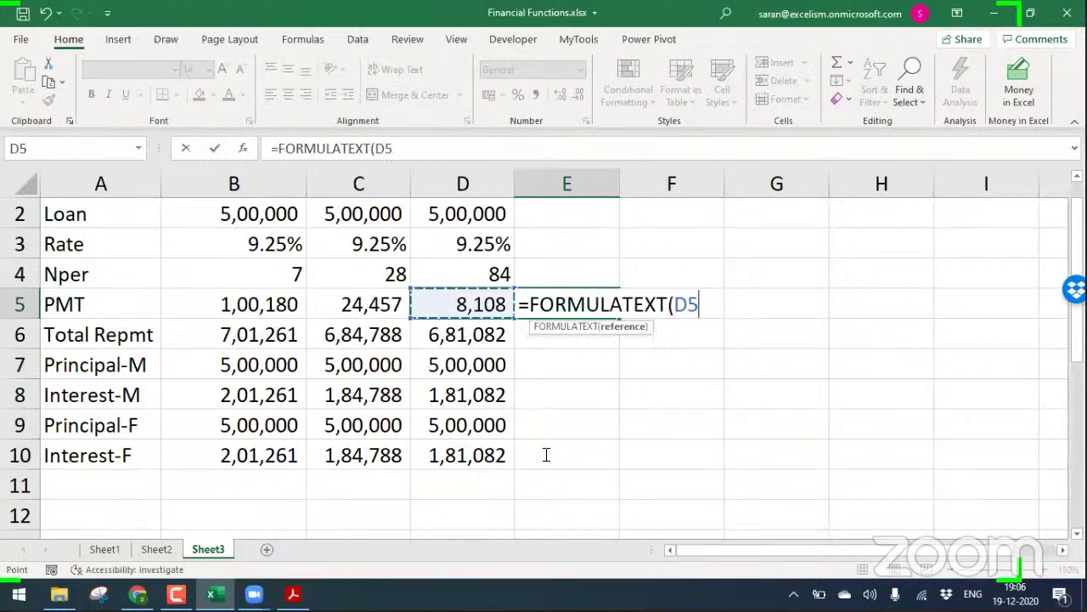
key("ctrl+Return")
Copy the FORMULATEXT formula from E5 to E6:E10
key("ctrl+c")
key("Down")
key("shift+Down")
key("shift+Down")
key("shift+Down")
key("shift+Down")
key("Return")
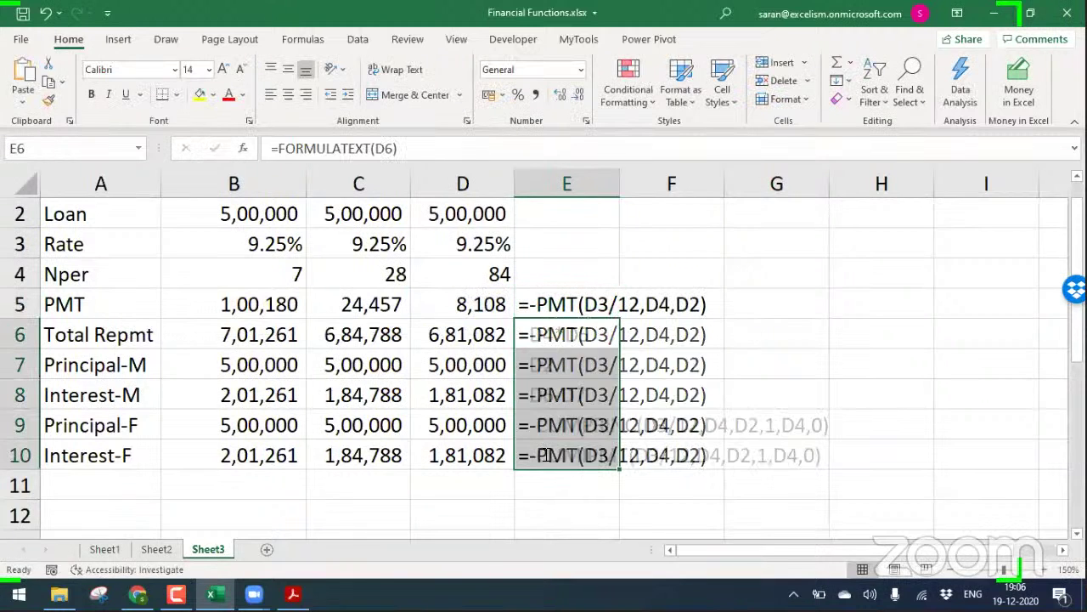
Add the row label Check in A11, below Interest-F
key("Right")
key("Right")
key("Right")
key("Right")
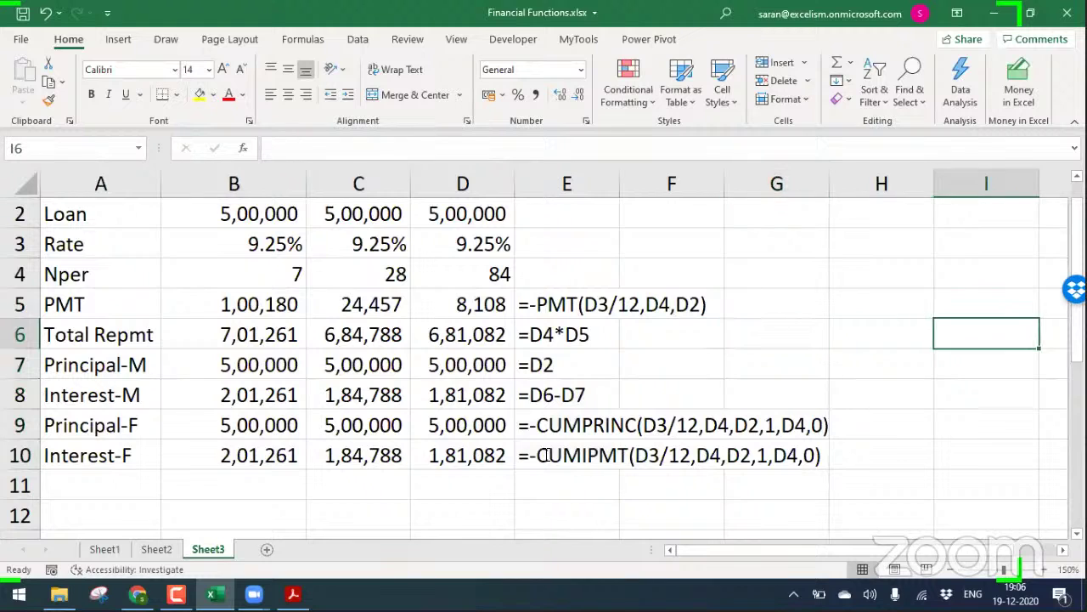
key("Right")
key("Right")
key("Left")
key("Left")
key("Left")
key("Left")
key("Left")
key("Left")
key("Left")
key("Left")
key("Left")
key("Left")
key("Down")
key("Down")
key("Down")
key("Down")
key("Down")
type("Check")
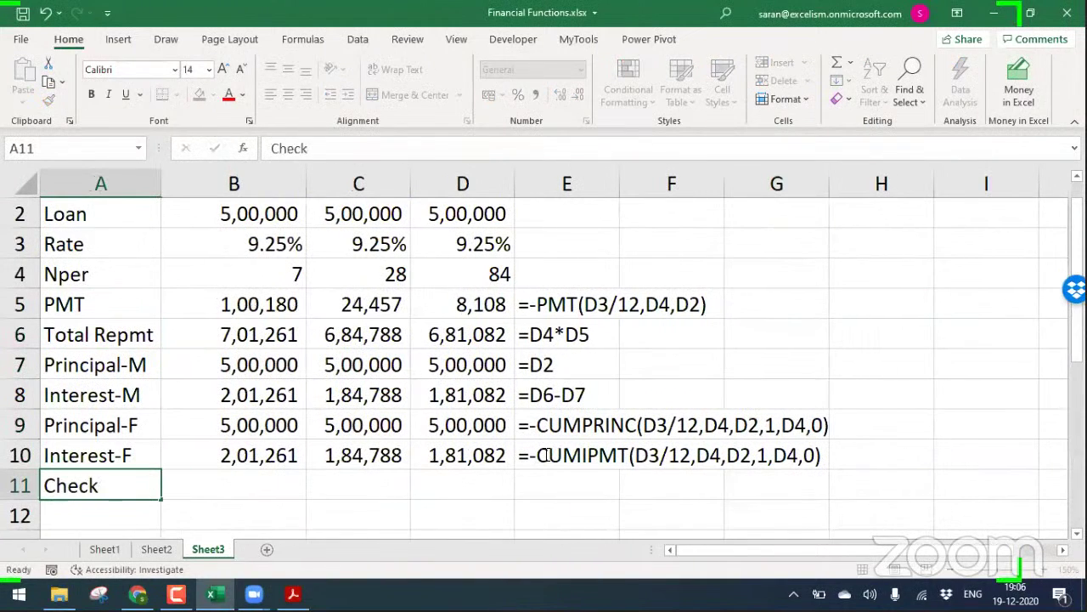
key("Tab")
Enter the check formula =B7-B9+B8-B10 in B11 to compare the manual and function results
type("=")
key("Up")
key("Up")
key("Up")
key("Up")
type("-")
key("Up")
key("Up")
type("+")
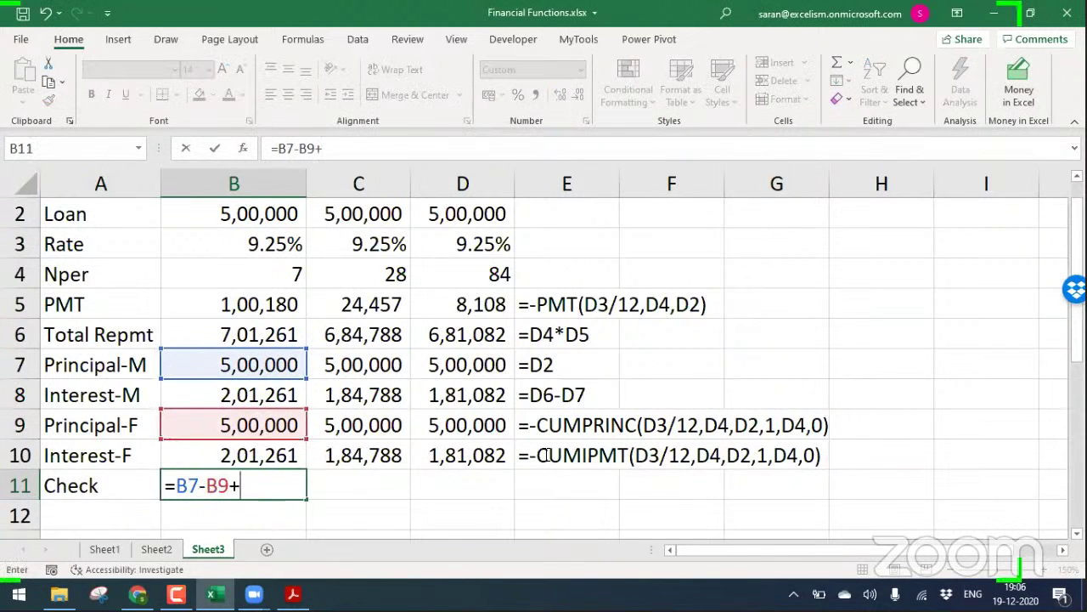
key("Up")
key("Up")
key("Up")
type("-")
key("Up")
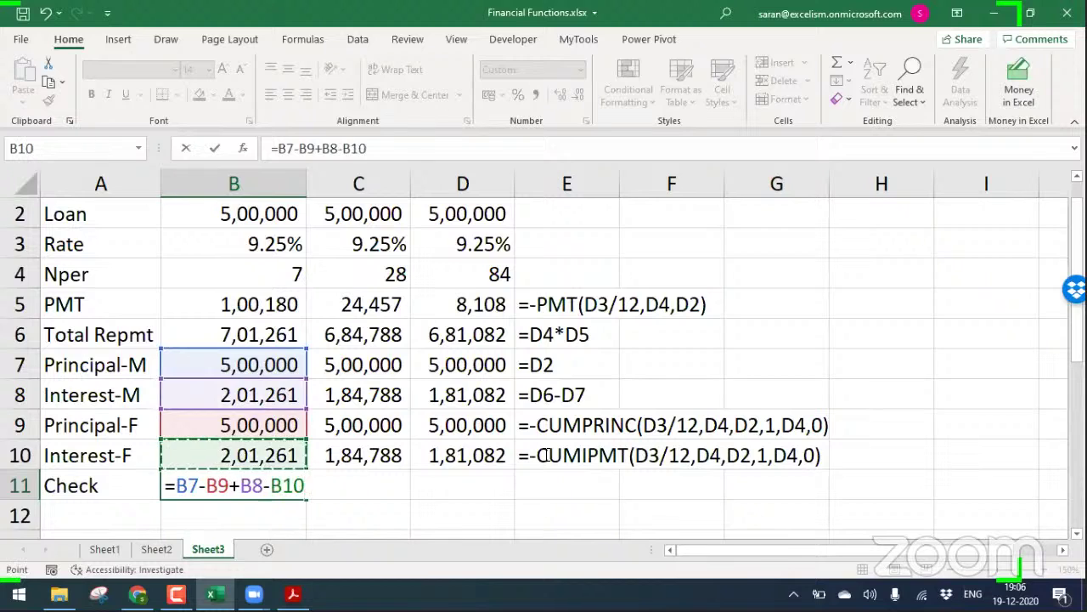
key("Return")
Copy the check formula from B11 to the quarterly and monthly cells C11:D11
key("Up")
key("Right")
key("ctrl+c")
key("Right")
key("shift+Right")
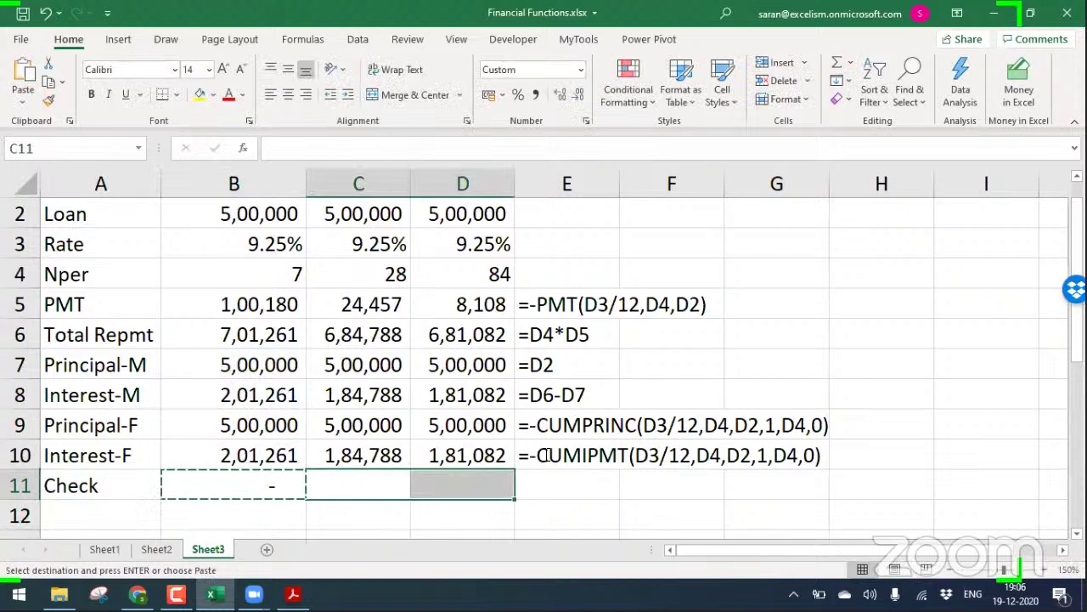
key("Return")
Copy the FORMULATEXT formula from E10 to E11 and save the workbook
key("Right")
key("Right")
key("Up")
key("ctrl+c")
key("Down")
key("Return")
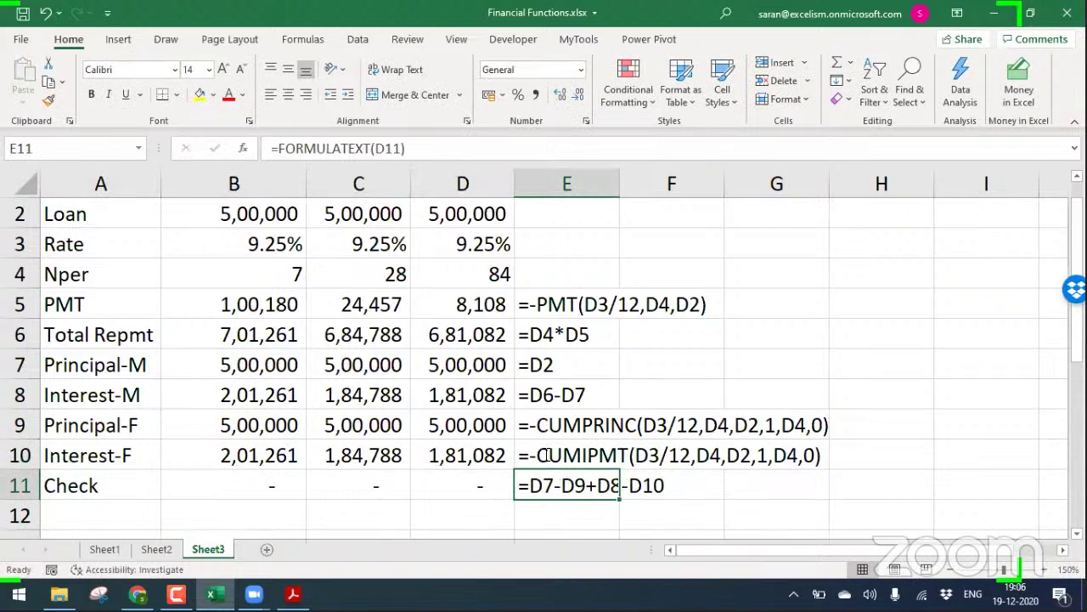
key("ctrl+s")
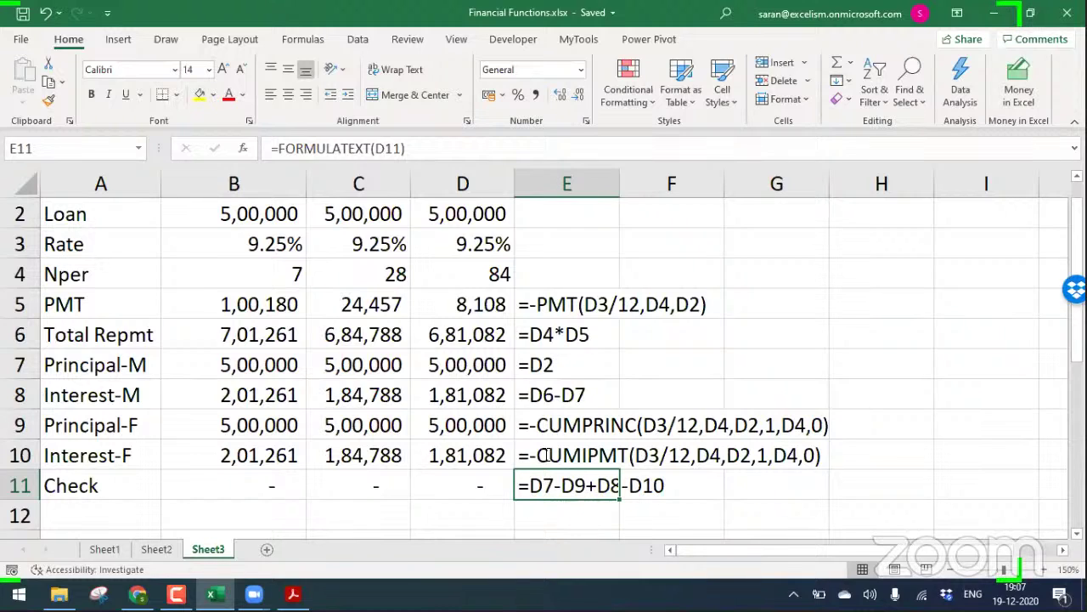
Examine the yearly manual repayment and interest formulas and the Principal-F and Interest-F row labels
left_click(157, 368)
left_click(233, 394)
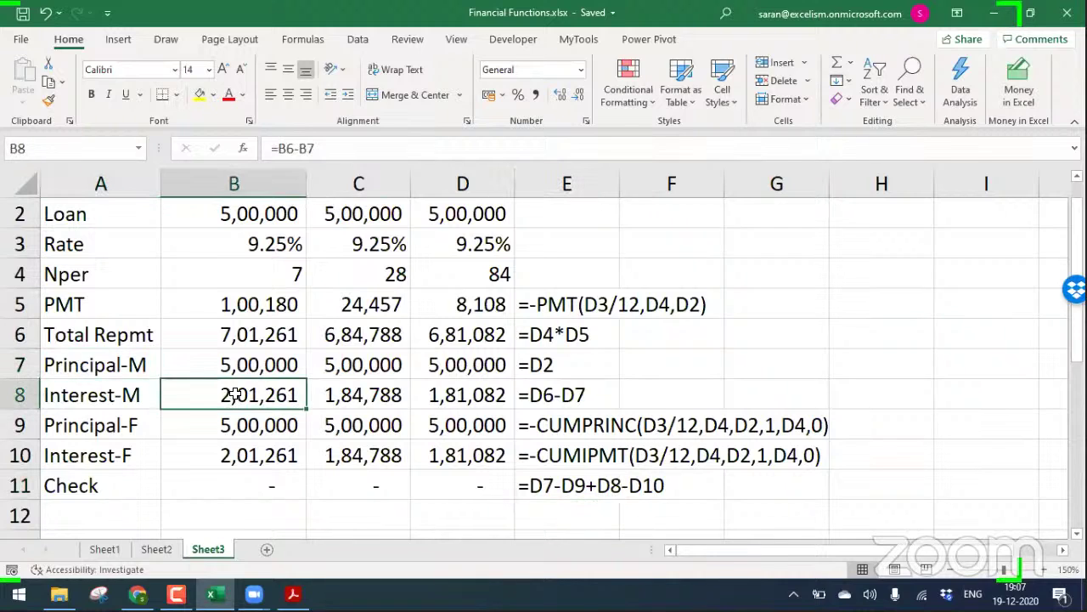
left_click(216, 340)
left_click(236, 395)
left_click(138, 425)
left_click(141, 451)
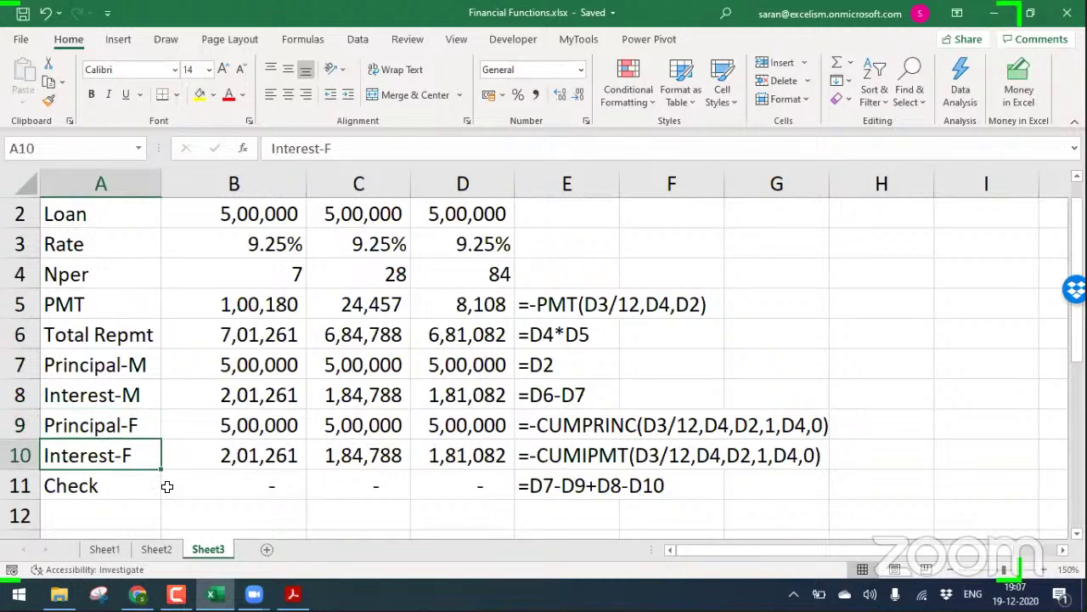
Rename the function-based row labels in A9 and A10 to Principal-Fn and Interest-Fn
key("Up")
key("F2")
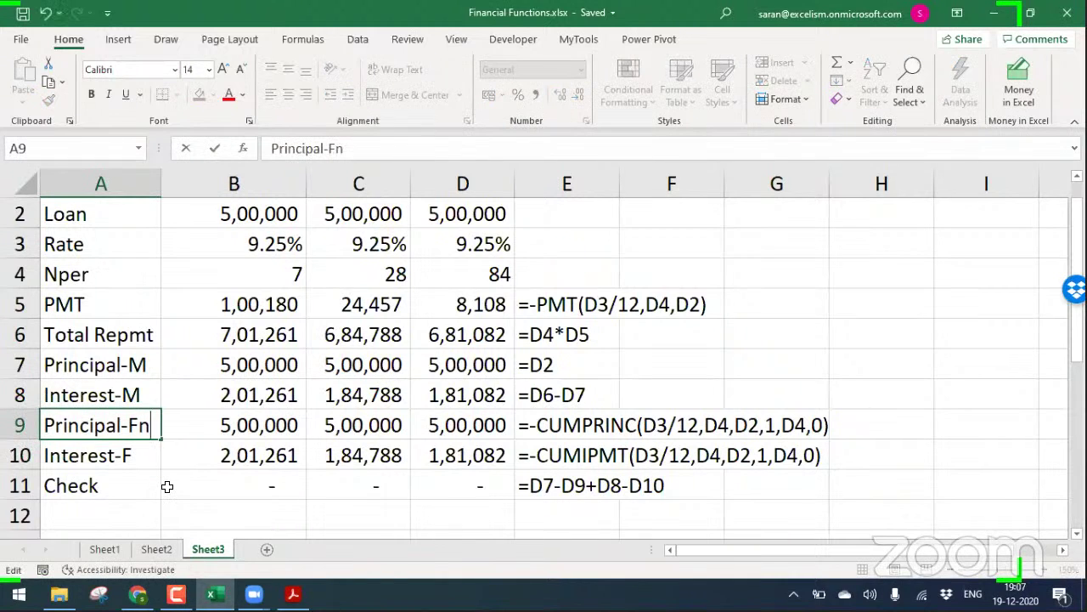
key("Return")
type("n")
key("Return")
Remove the -M suffix from the labels in A7 and A8 so they read Principal and Interest
key("Up")
key("Up")
key("Up")
key("Up")
key("F2")
key("BackSpace")
key("BackSpace")
key("Return")
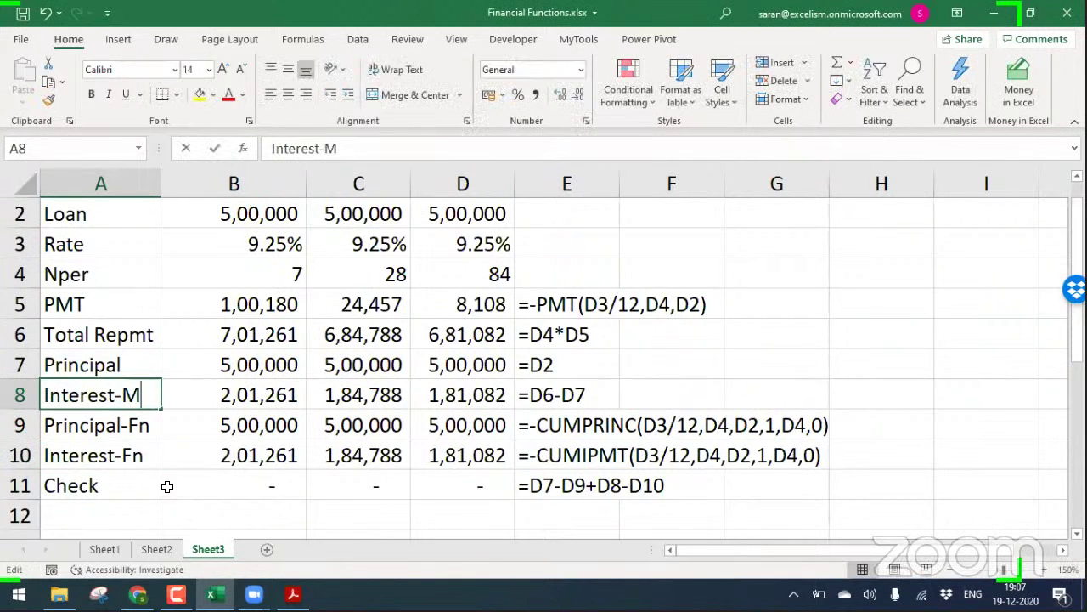
key("Return")
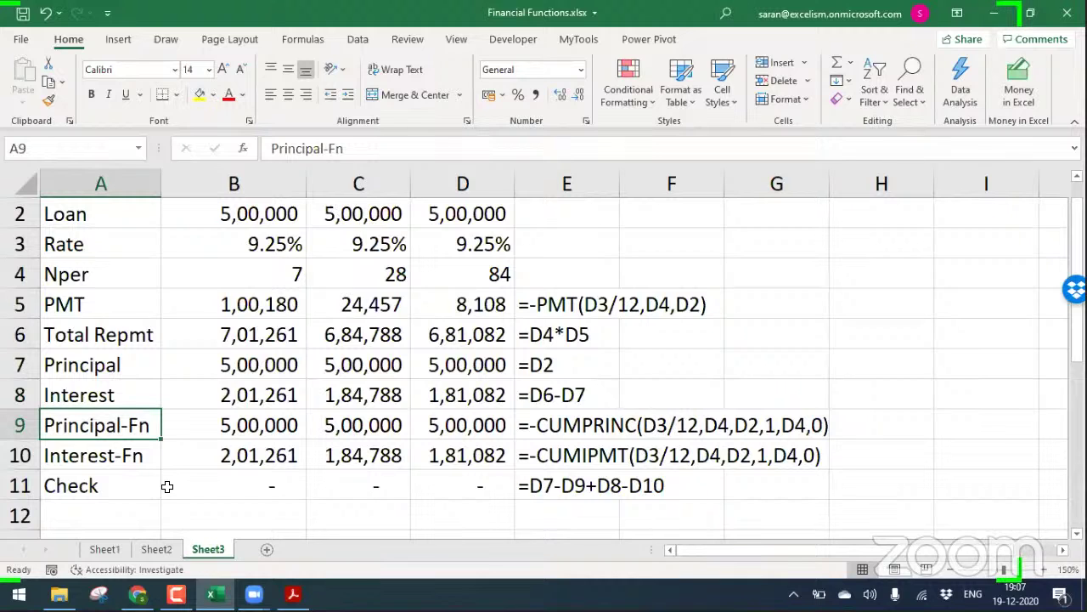
Insert several blank rows at row 12, between the Check row and the Loan Date section
key("Down")
key("Down")
key("Down")
key("Down")
key("Up")
key("Up")
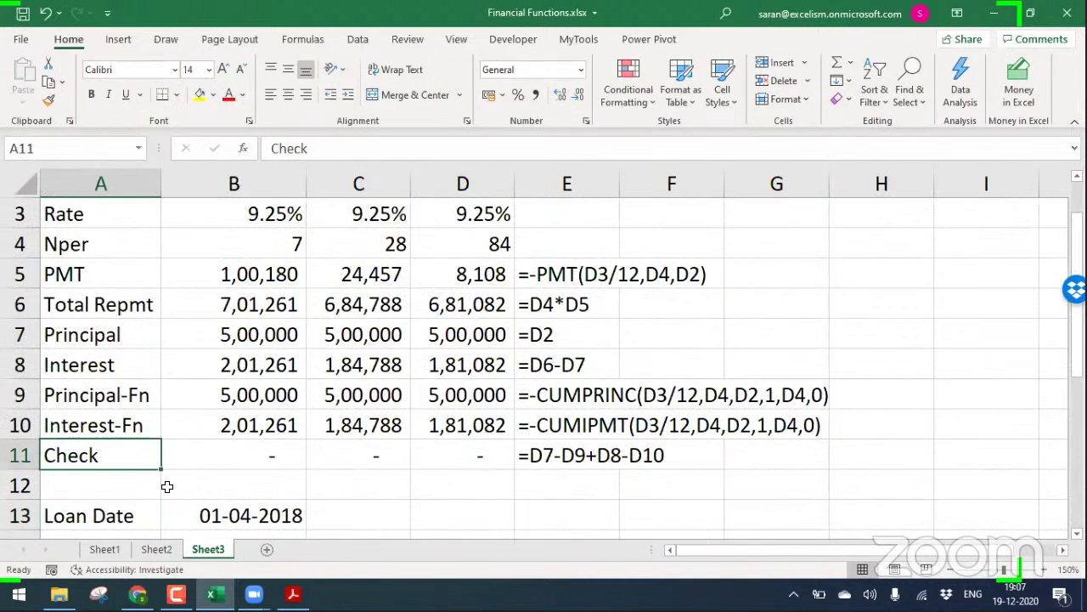
key("Down")
key("shift+space")
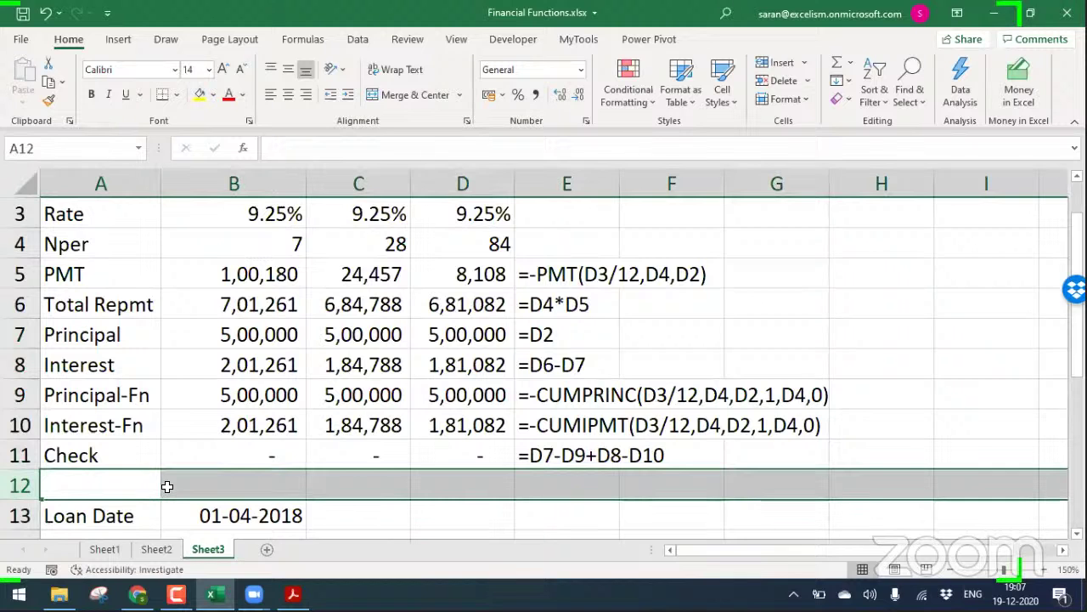
key("ctrl+shift+plus")
key("Down")
key("Down")
key("Down")
key("Down")
key("Down")
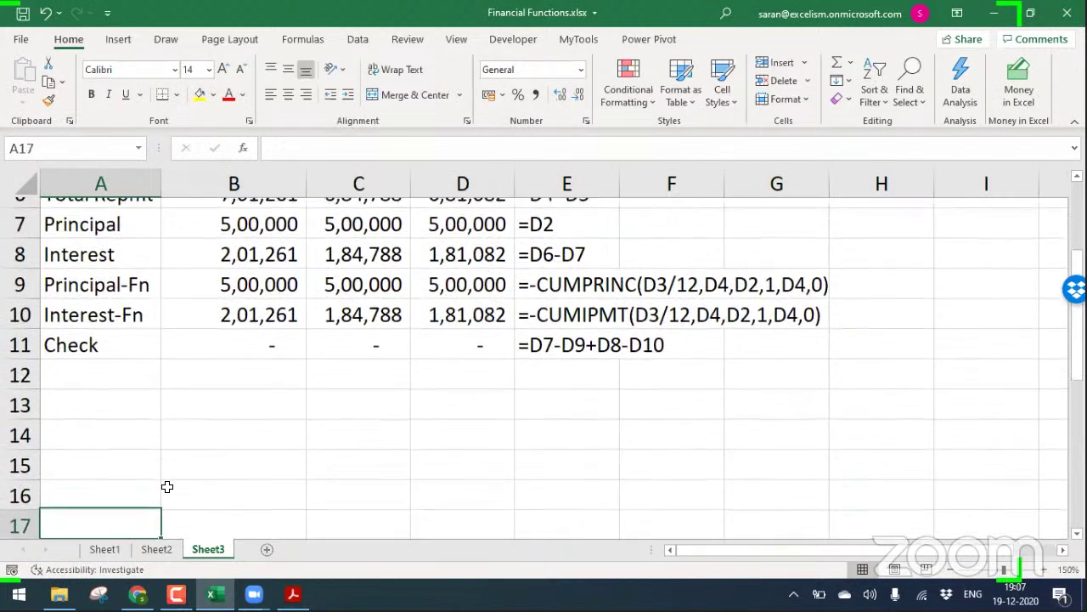
key("Up")
Examine the RATE, NPER and PV entries and their required inputs in the function list on Sheet1
key("ctrl+Page_Up")
key("Up")
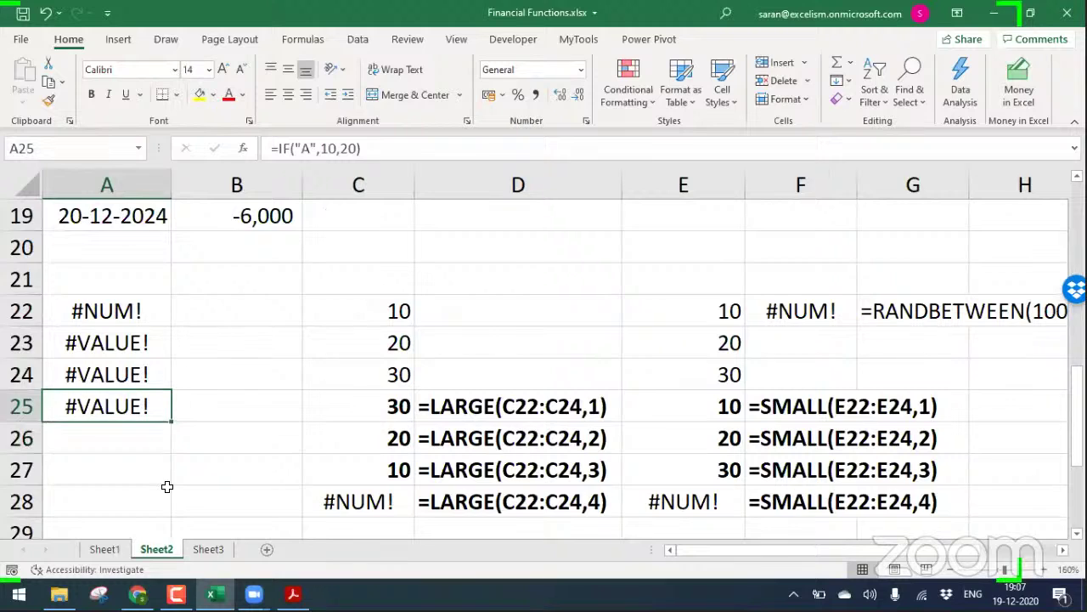
key("ctrl+Page_Up")
key("ctrl+Home")
key("Down")
key("Down")
key("Down")
key("Down")
key("Down")
key("Down")
key("Down")
key("Down")
key("Down")
key("Down")
key("Down")
key("Down")
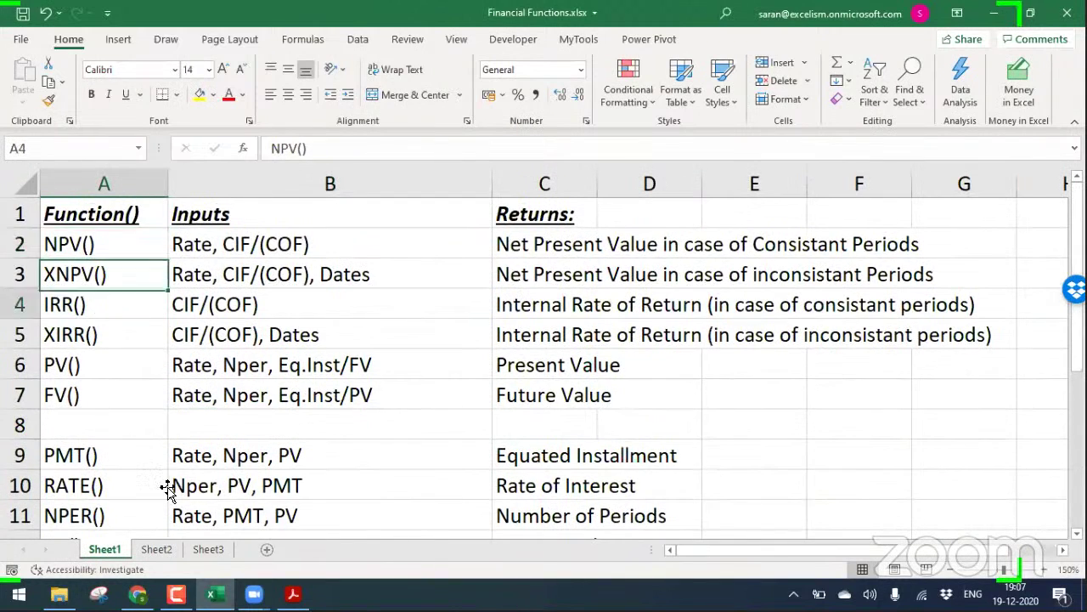
key("Up")
key("Up")
key("Up")
key("shift+Down")
key("shift+Down")
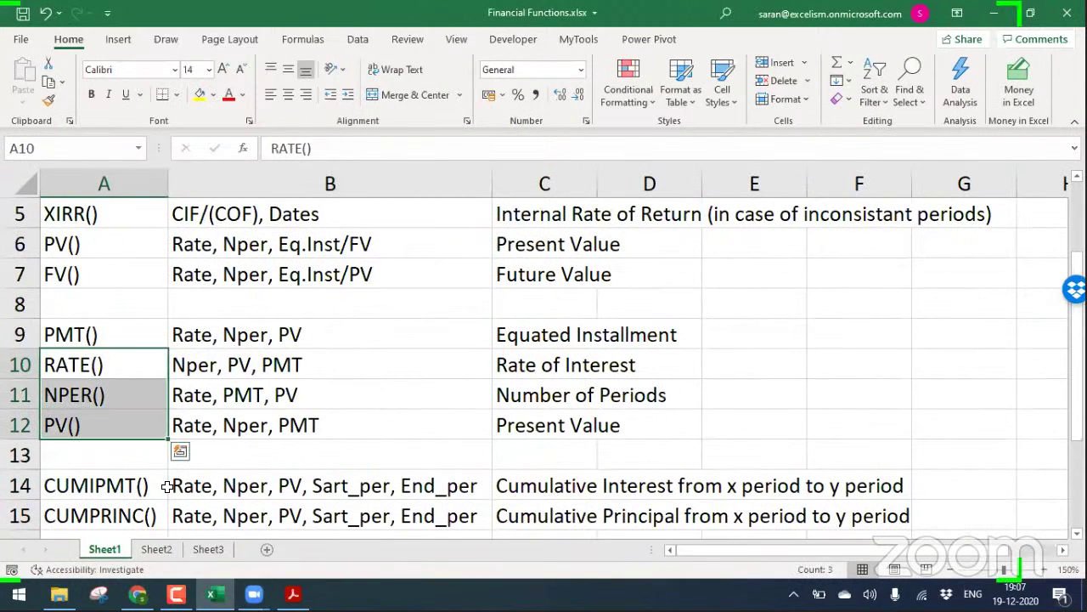
key("Right")
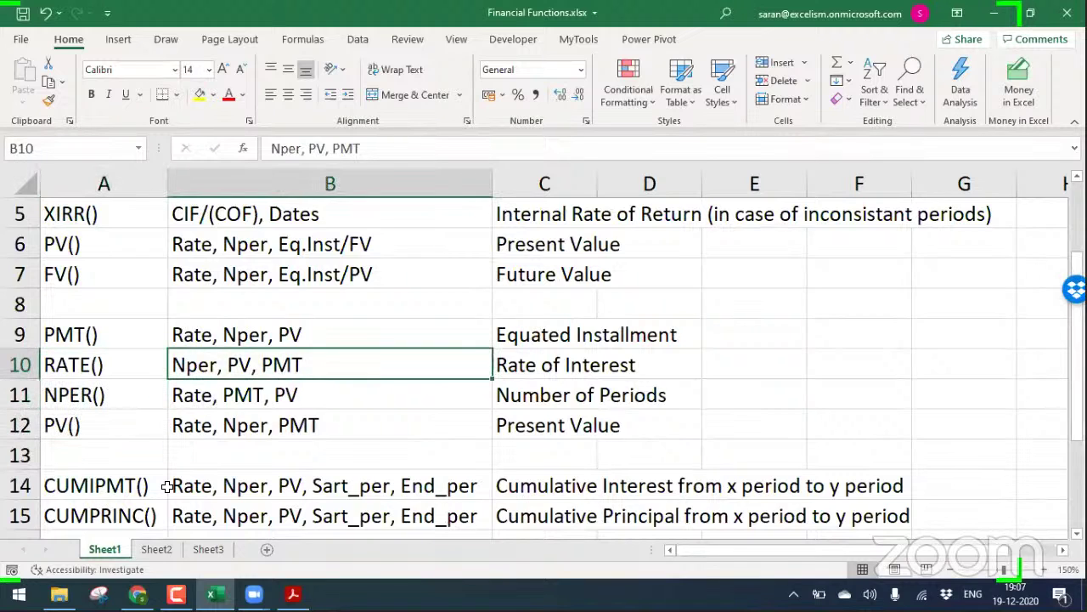
key("Up")
key("Down")
key("Down")
key("ctrl+Page_Down")
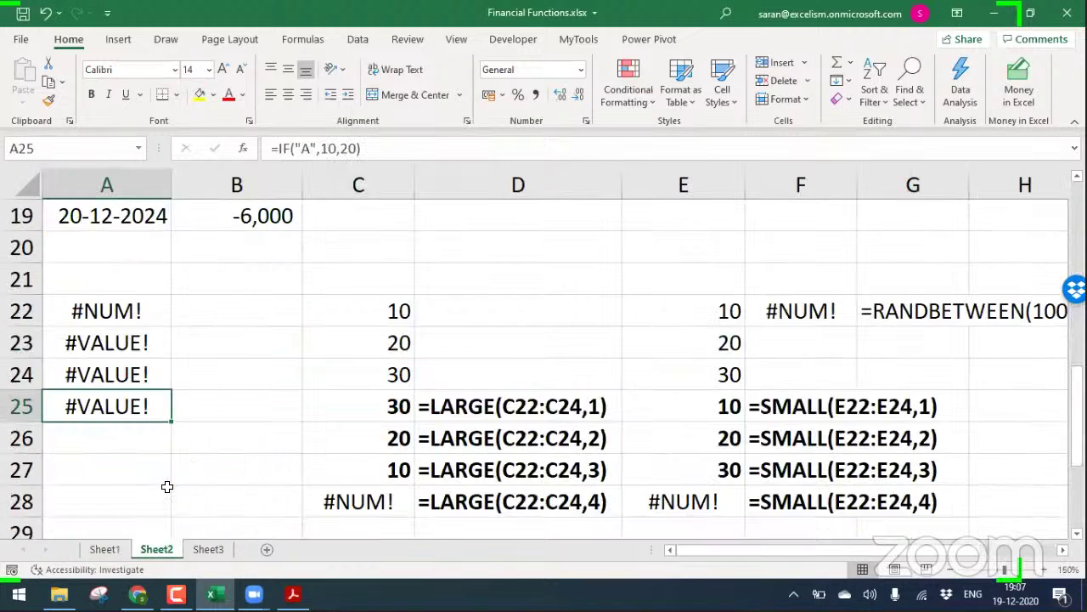
Copy the labels Loan, Rate, Nper and PMT from A2:A5 on Sheet3 to A14:A17
key("ctrl+Page_Down")
key("Right")
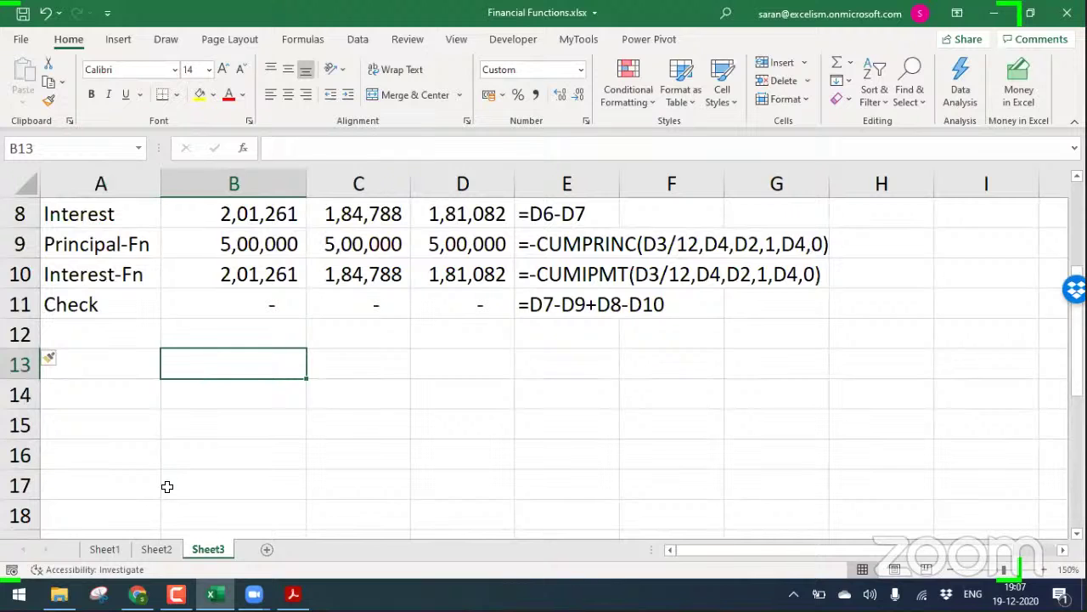
key("Up")
key("Up")
key("ctrl+Up")
key("Left")
key("Down")
key("Down")
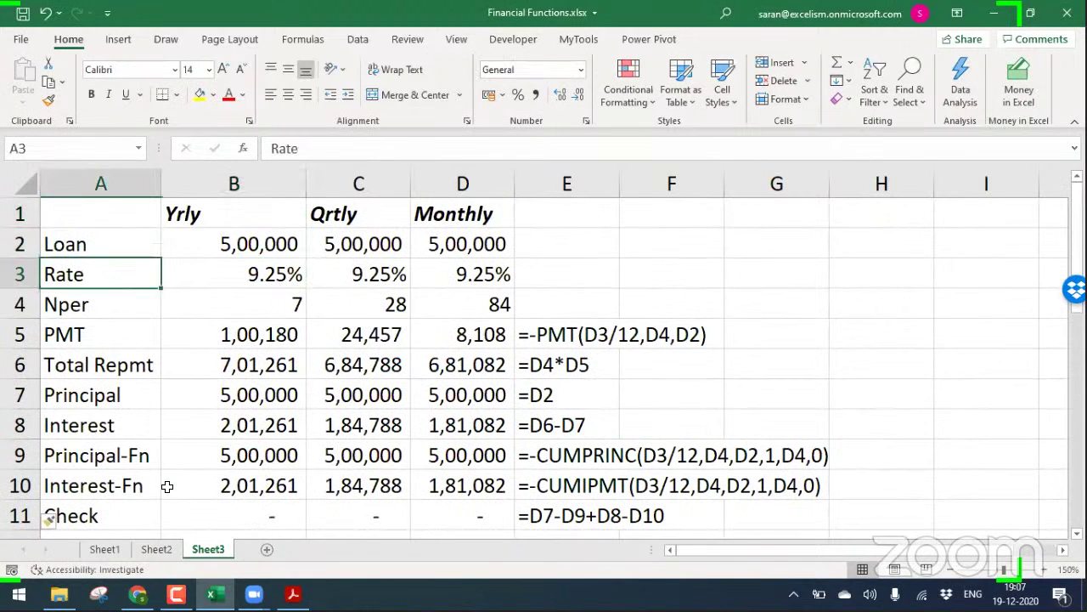
key("Up")
key("ctrl+shift+Down")
key("shift+Up")
key("shift+Up")
key("shift+Up")
key("shift+Up")
key("shift+Up")
key("shift+Up")
key("shift+Up")
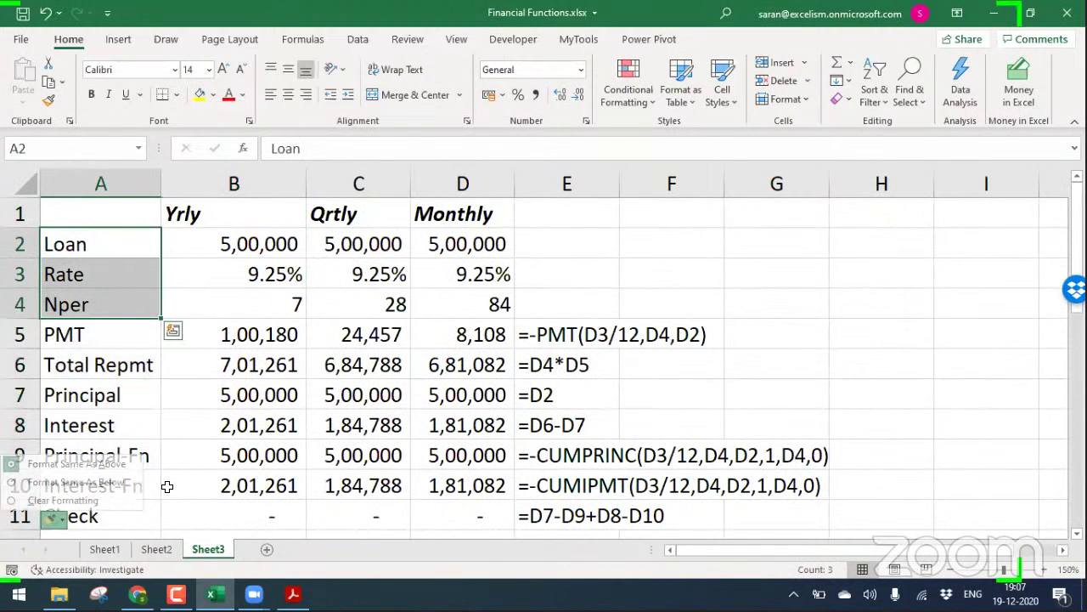
key("shift+Down")
key("ctrl+c")
key("Down")
key("Down")
key("Down")
key("Down")
key("Down")
key("Down")
key("Down")
key("Down")
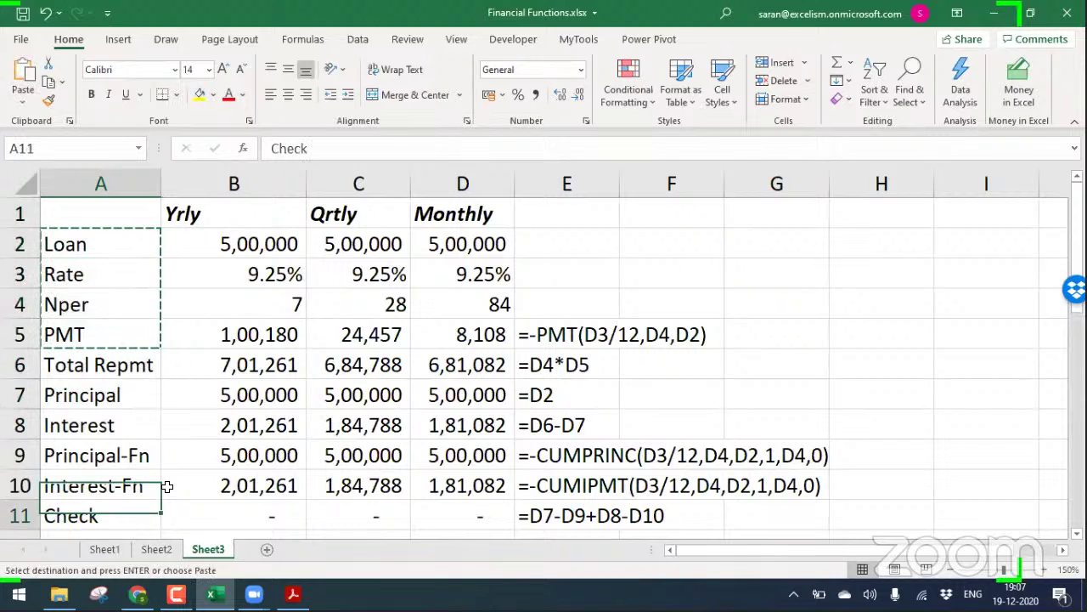
key("Down")
key("Down")
key("Down")
key("Down")
key("Down")
key("Up")
key("Up")
key("Return")
Copy the Monthly heading from D1 to B13 above the new label block
key("Right")
key("Right")
key("Up")
key("Up")
key("Up")
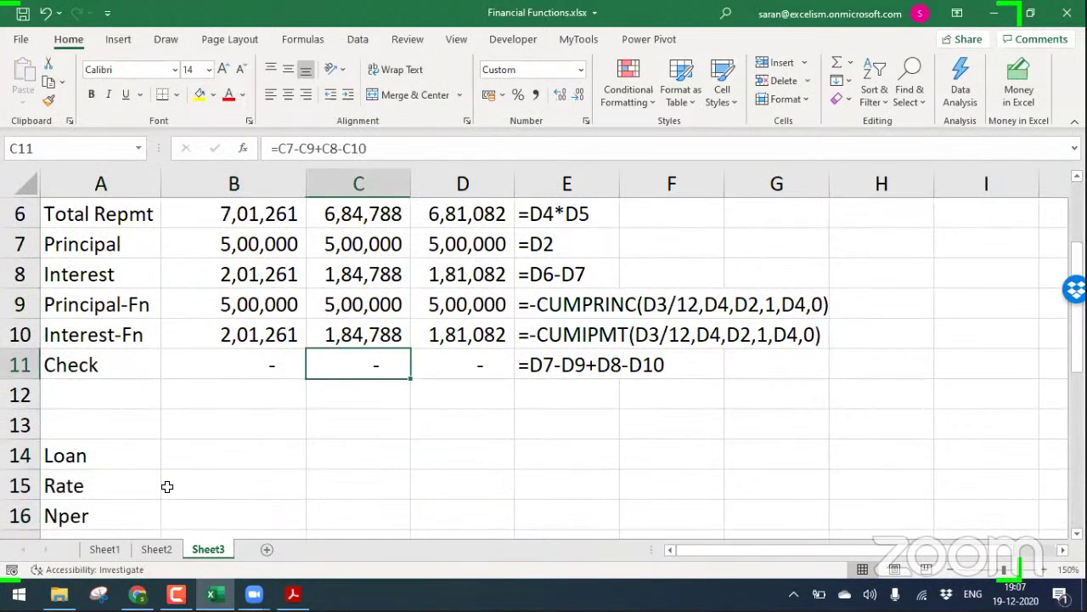
key("ctrl+Up")
key("Right")
key("Down")
key("Up")
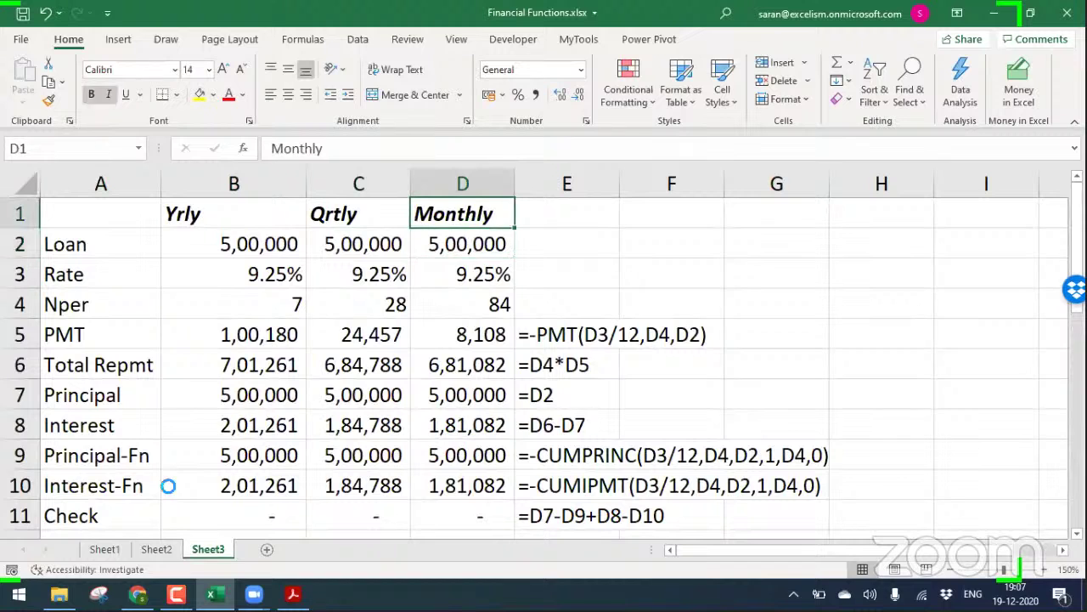
key("Down")
key("ctrl+c")
key("Down")
key("Down")
key("Down")
key("Down")
key("Down")
key("Down")
key("Down")
key("Down")
key("Down")
key("Down")
key("Down")
key("Down")
key("Down")
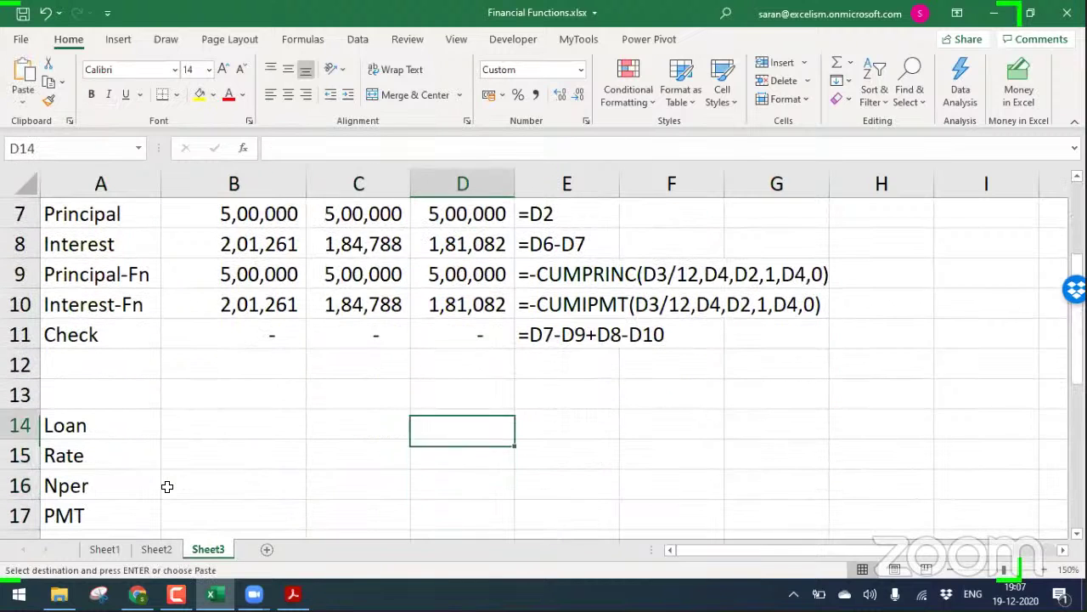
key("Up")
key("Up")
key("Left")
key("Left")
key("Return")
Copy the monthly figures in D2:D5 and paste them as values only into B14:B17
key("Right")
key("Right")
key("ctrl+Up")
key("ctrl+Up")
key("Down")
key("shift+Down")
key("shift+Down")
key("shift+Down")
key("ctrl+c")
key("Down")
key("Down")
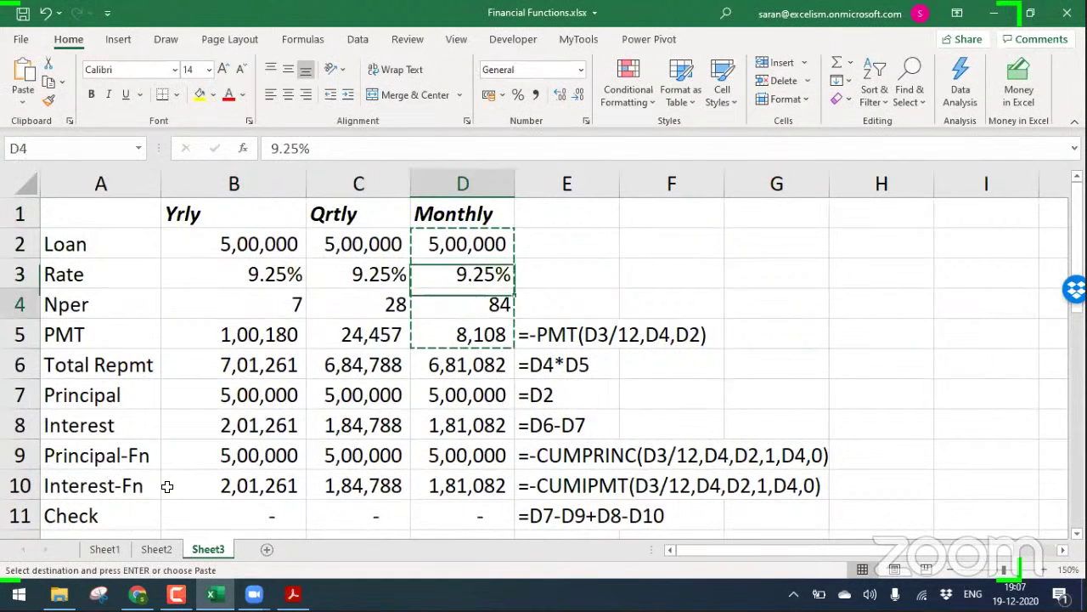
key("Down")
key("Down")
key("Down")
key("Down")
key("Down")
key("Down")
key("Down")
key("Down")
key("Down")
key("Down")
key("Down")
key("Left")
key("Left")
key("Left")
key("Down")
key("Down")
key("Up")
key("Up")
key("Up")
key("Right")
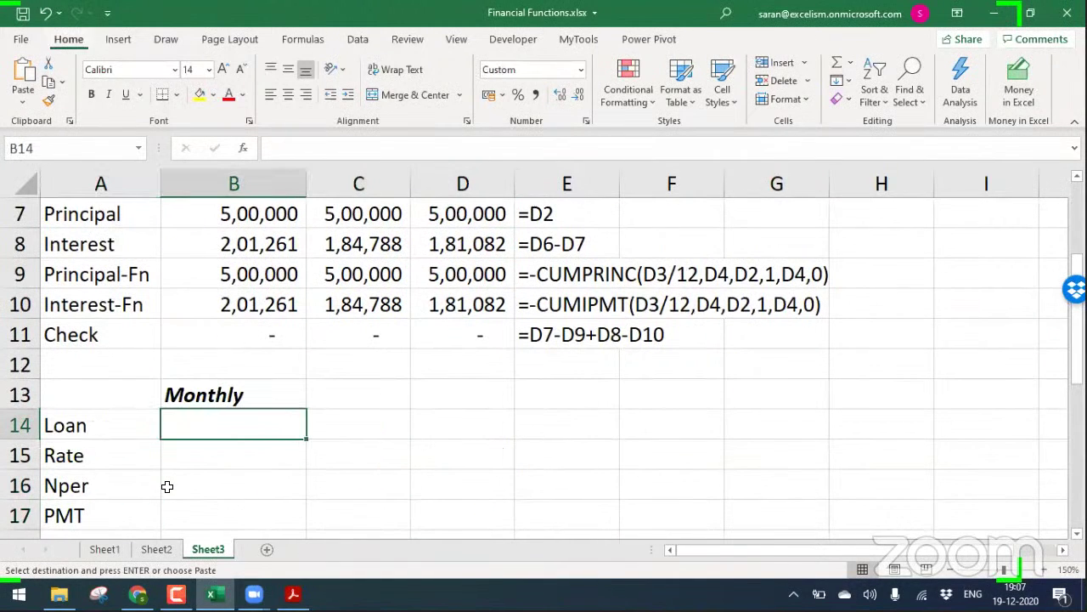
key("ctrl+v")
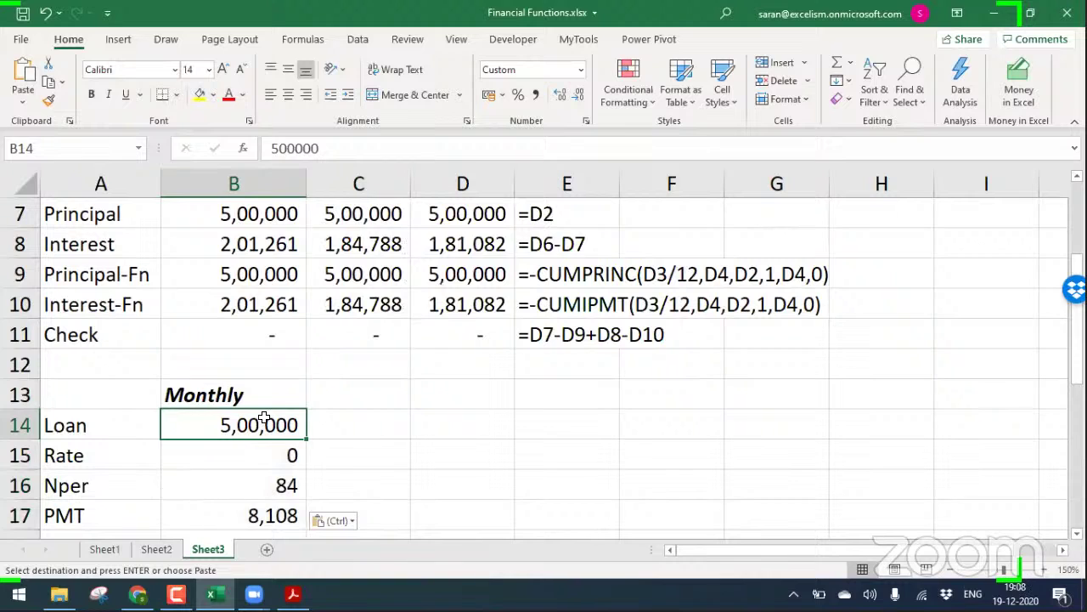
Format the monthly rate in B15 as a percentage
key("Down")
key("Down")
key("Down")
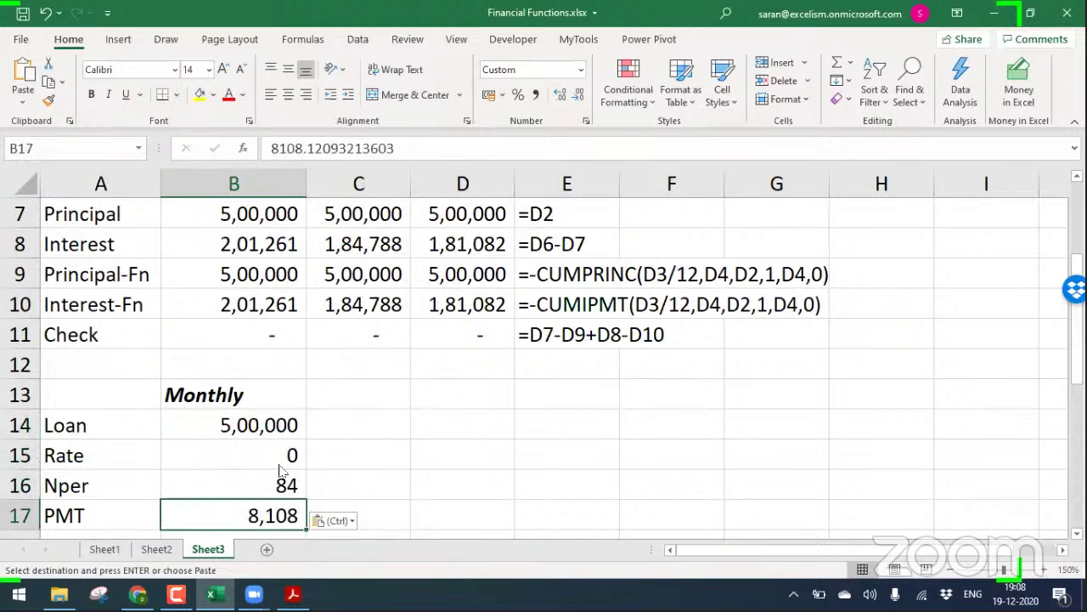
key("Up")
key("Up")
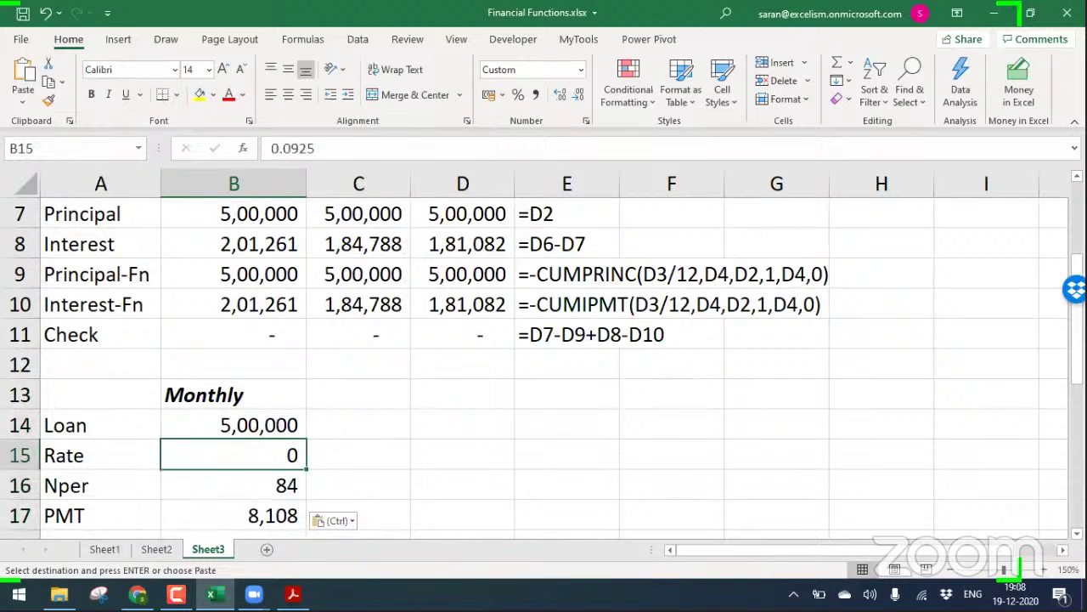
left_click(535, 94)
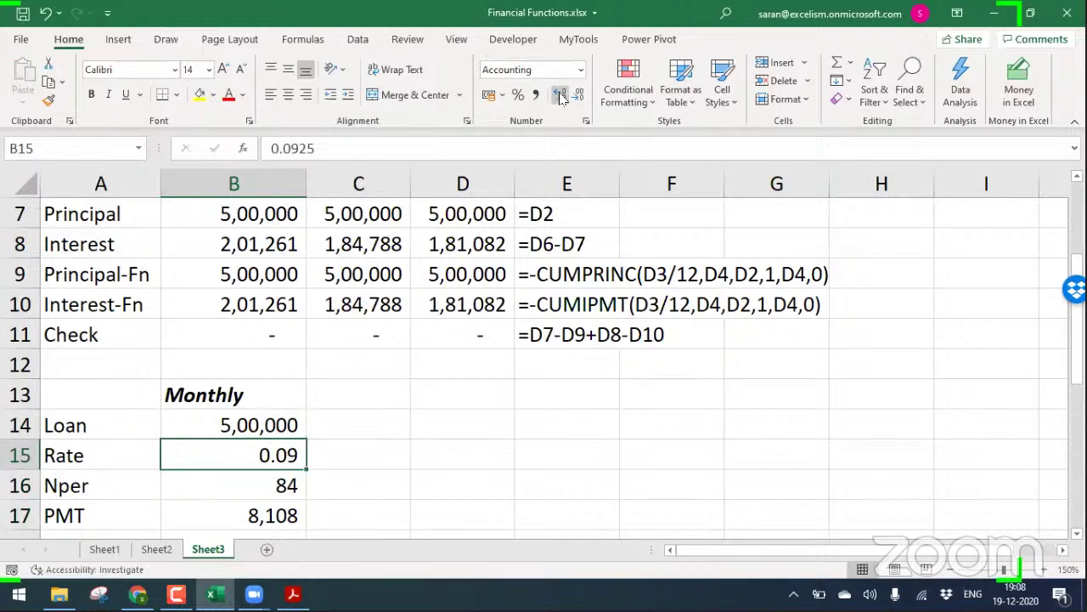
left_click(517, 96)
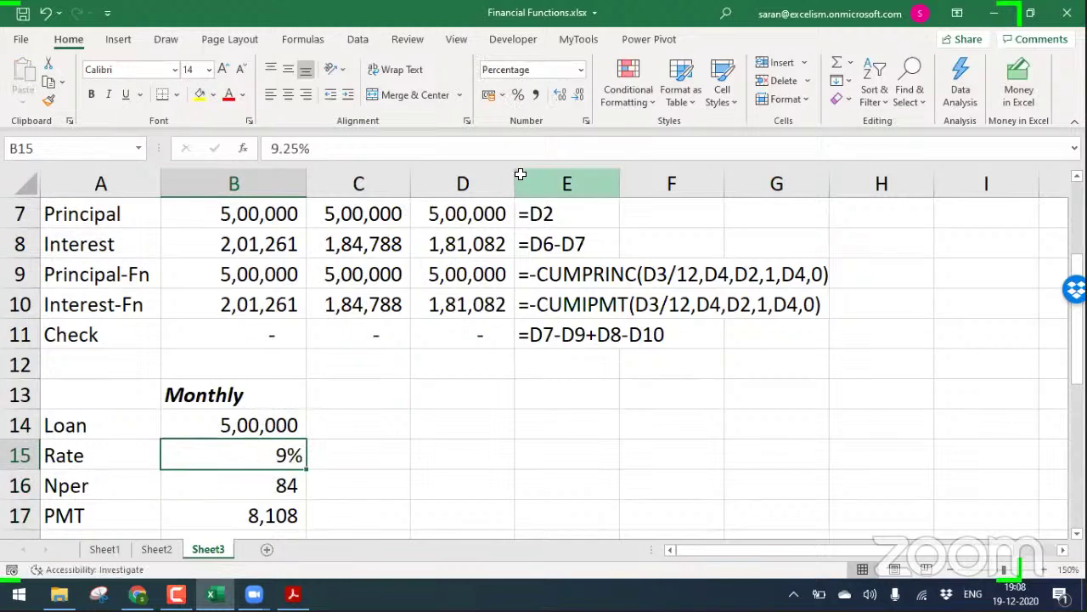
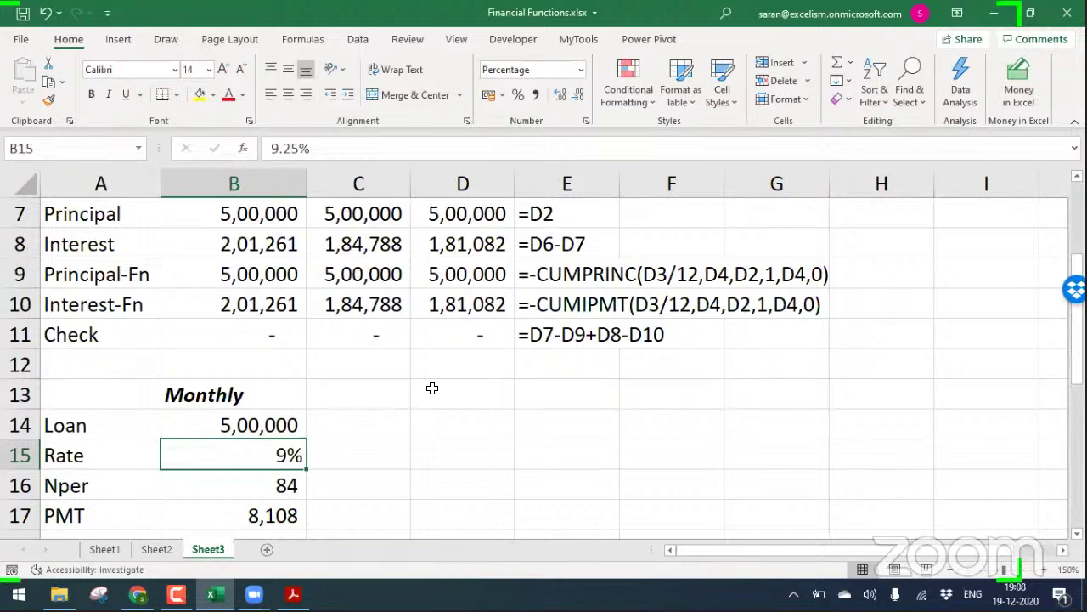
Show the monthly rate in B15 with two decimal places
left_click(560, 99)
left_click(560, 98)
Clear the loan amount in B14 and fill the cell yellow
left_click(231, 417)
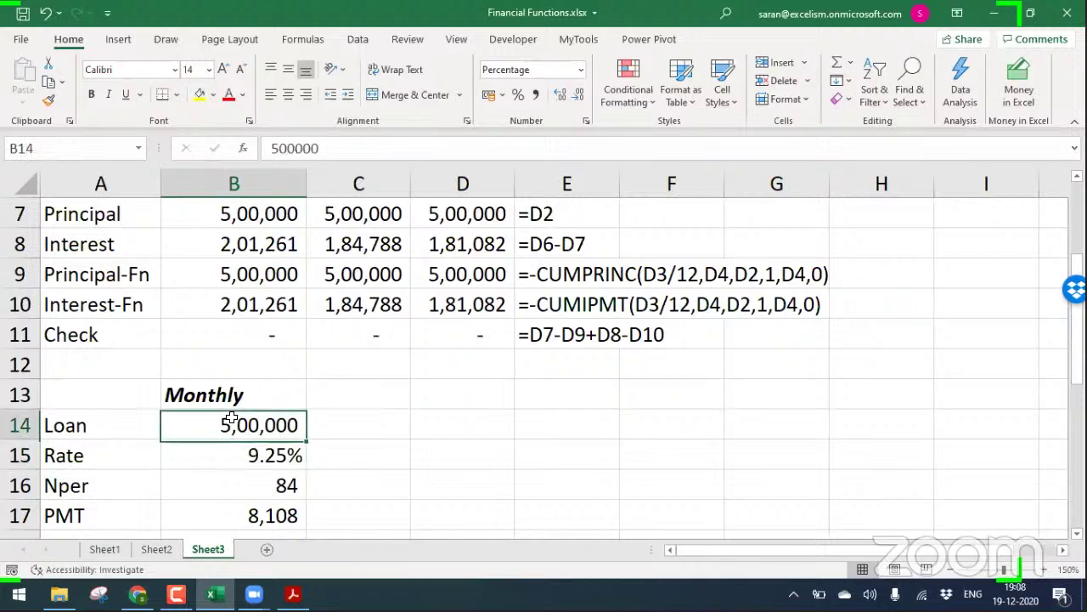
key("Delete")
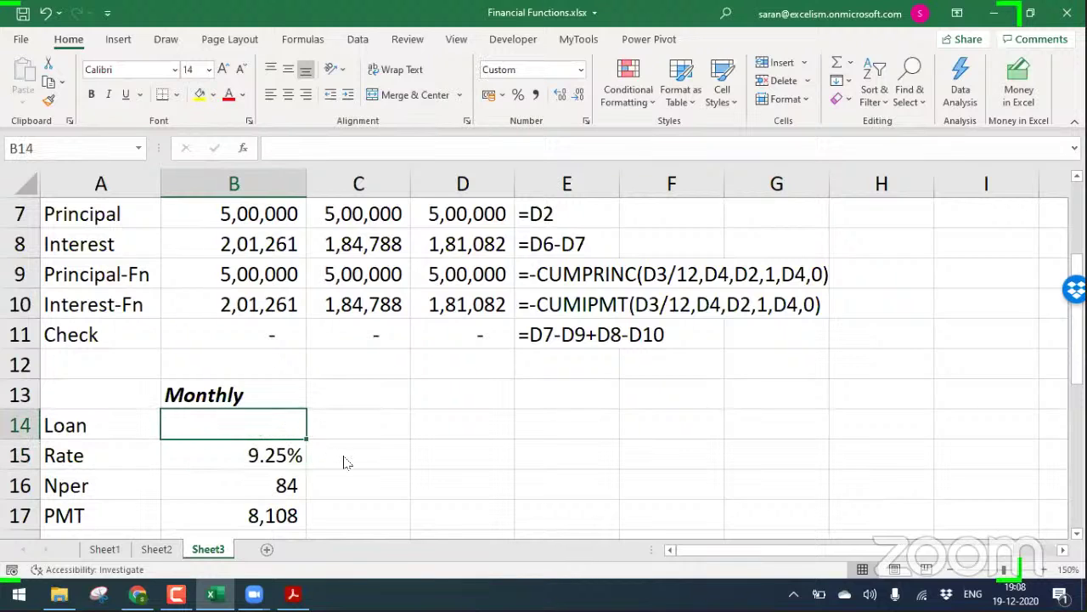
scroll(594, 340, "down", 2)
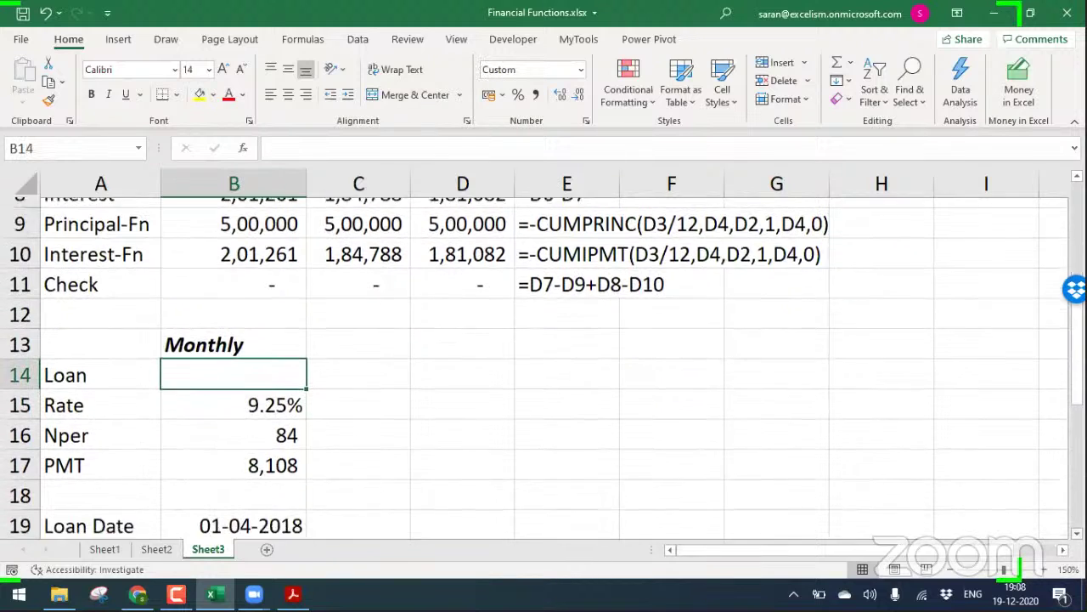
left_click(200, 95)
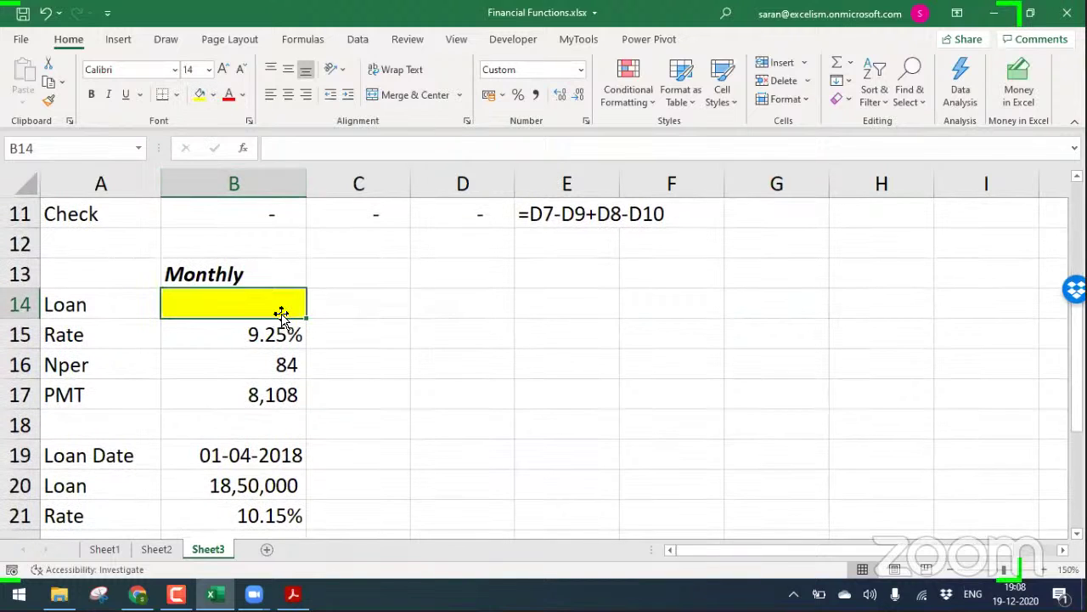
Calculate the loan amount in B14 with =-PV(B15/12,B16,B17)
left_click(259, 329)
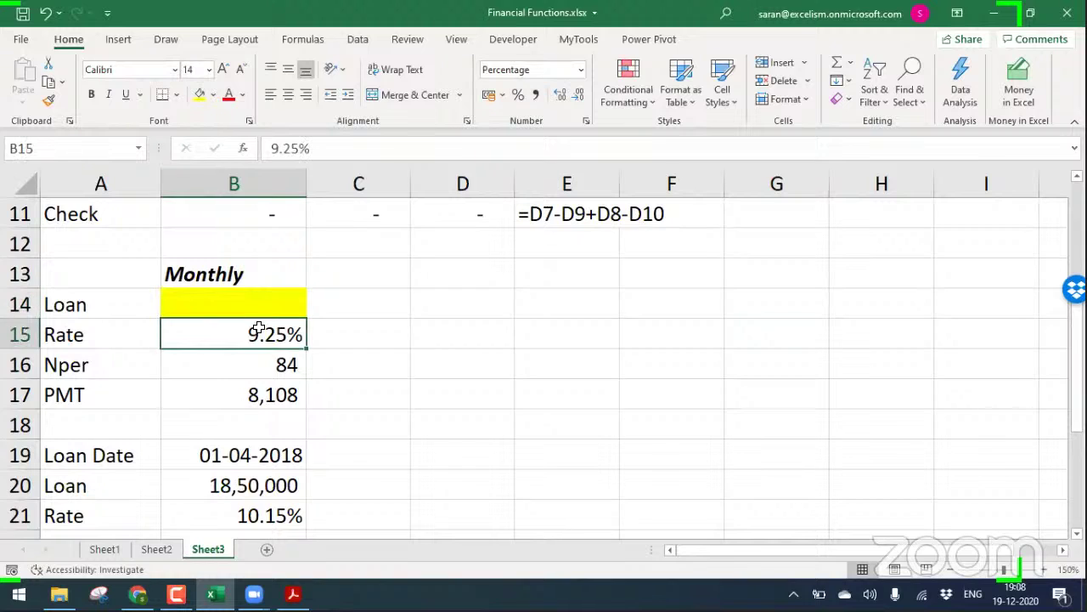
left_click(266, 365)
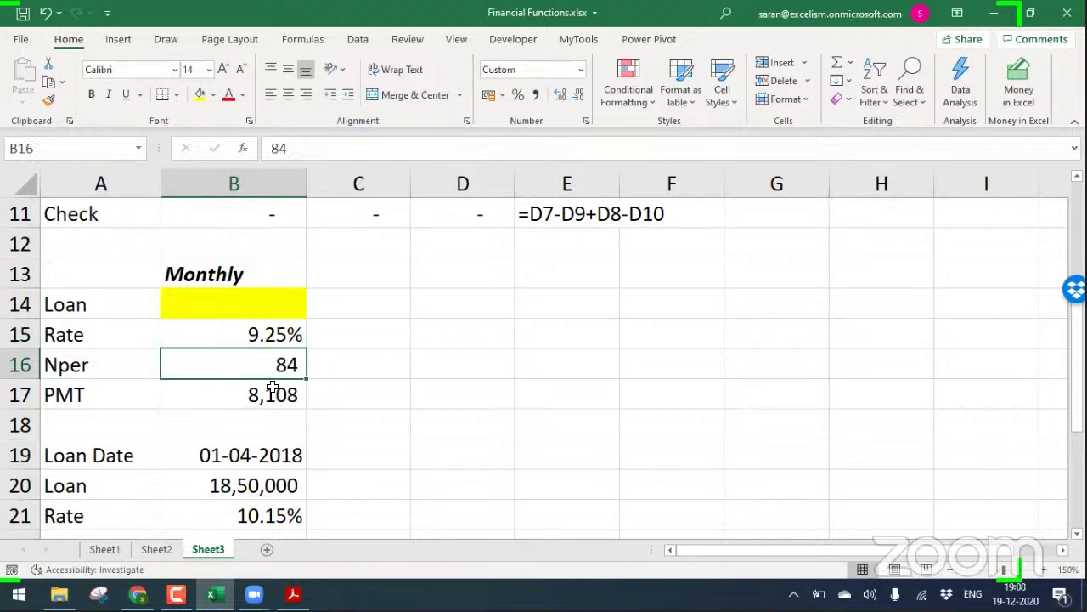
left_click(276, 384)
left_click(262, 294)
type("=")
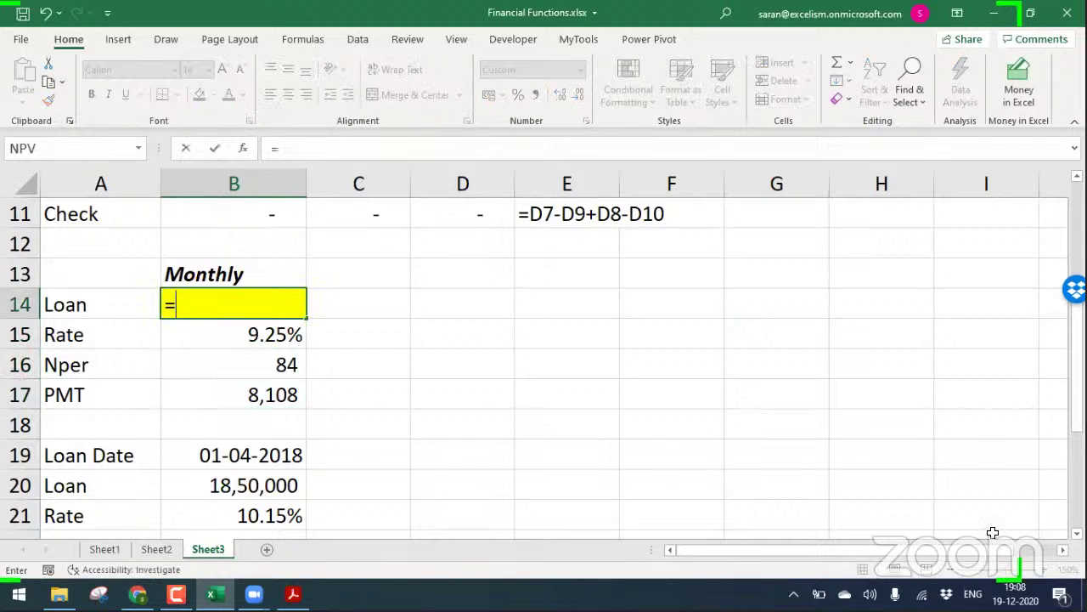
type("pv")
key("Tab")
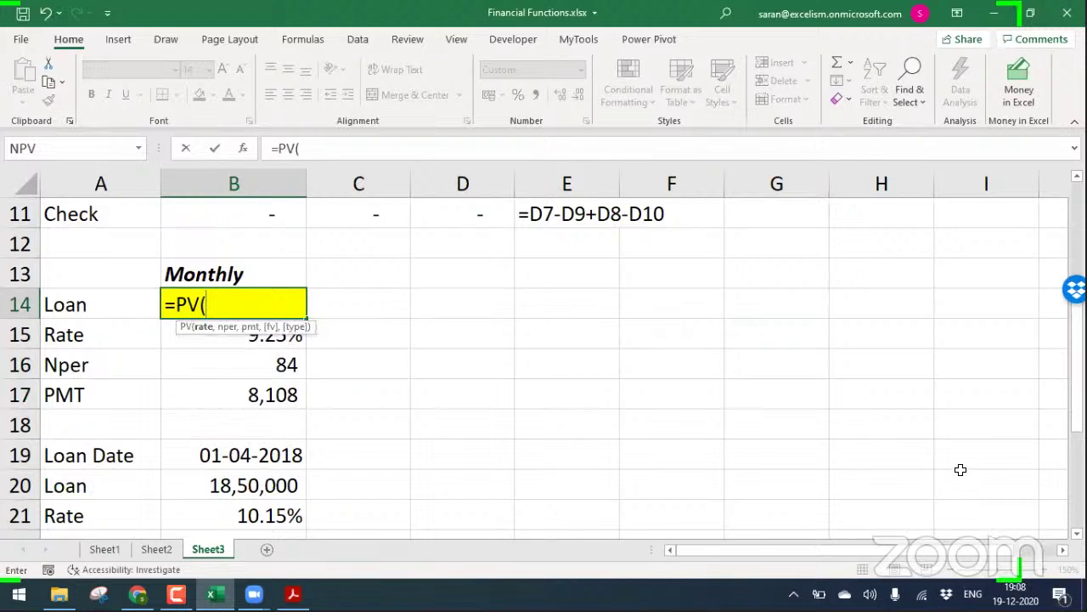
left_click(254, 340)
type("/4")
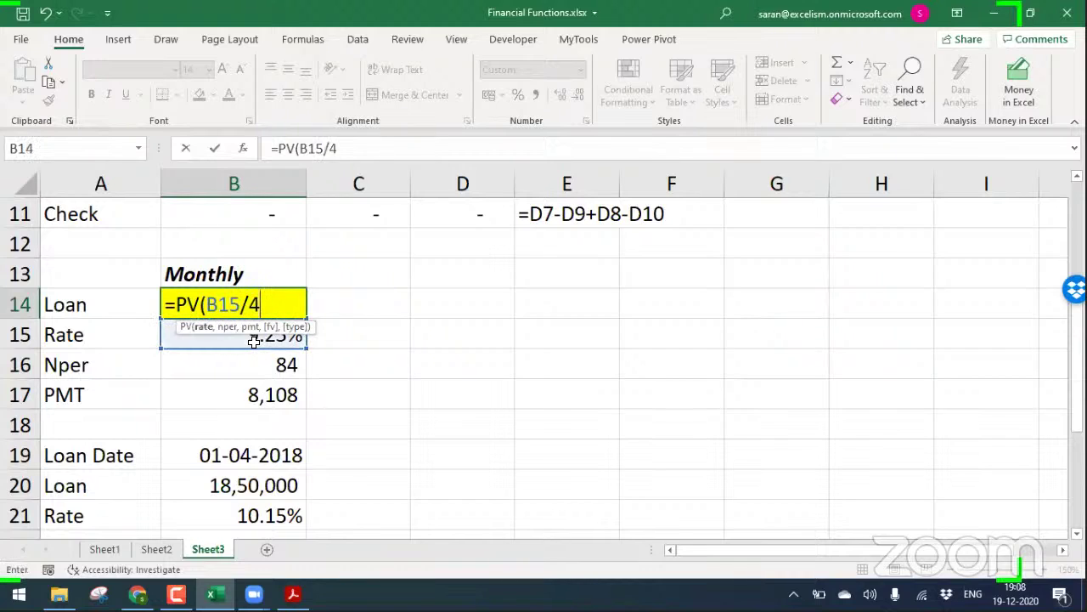
key("BackSpace")
type("12,")
left_click(275, 362)
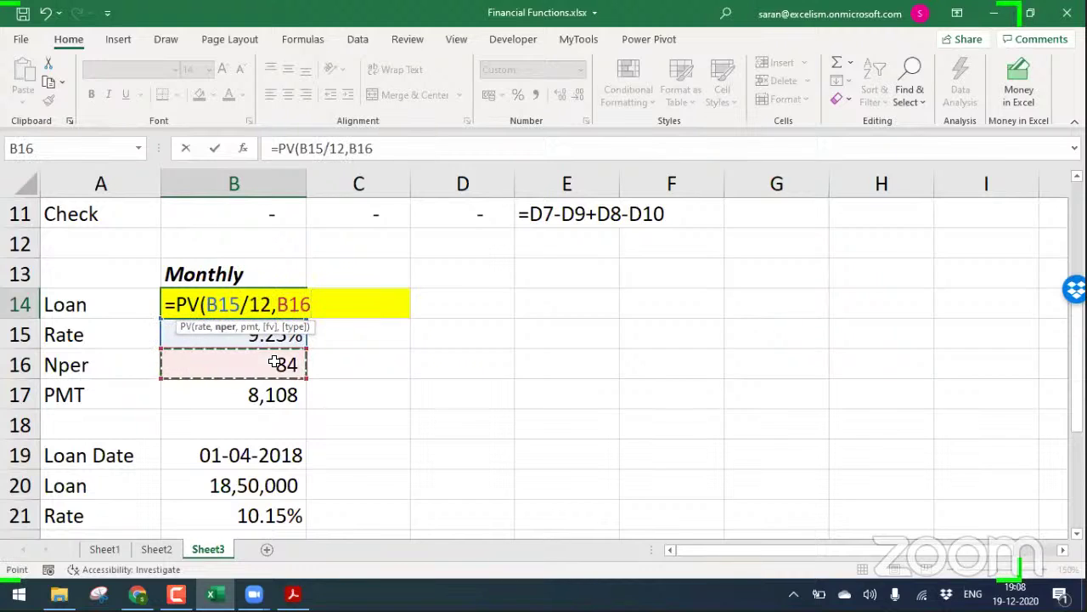
type(",")
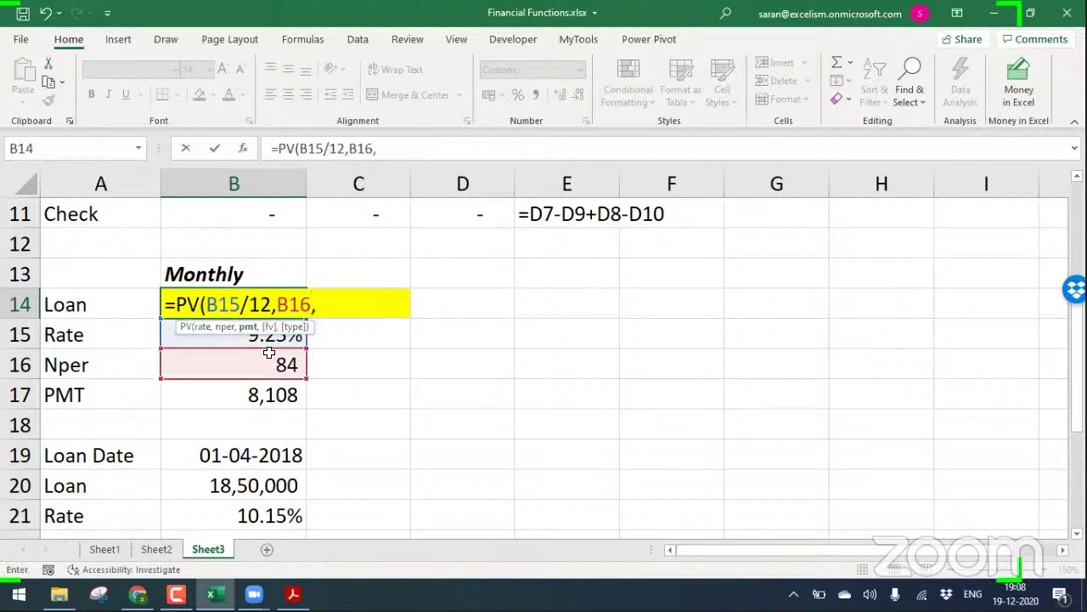
left_click(253, 394)
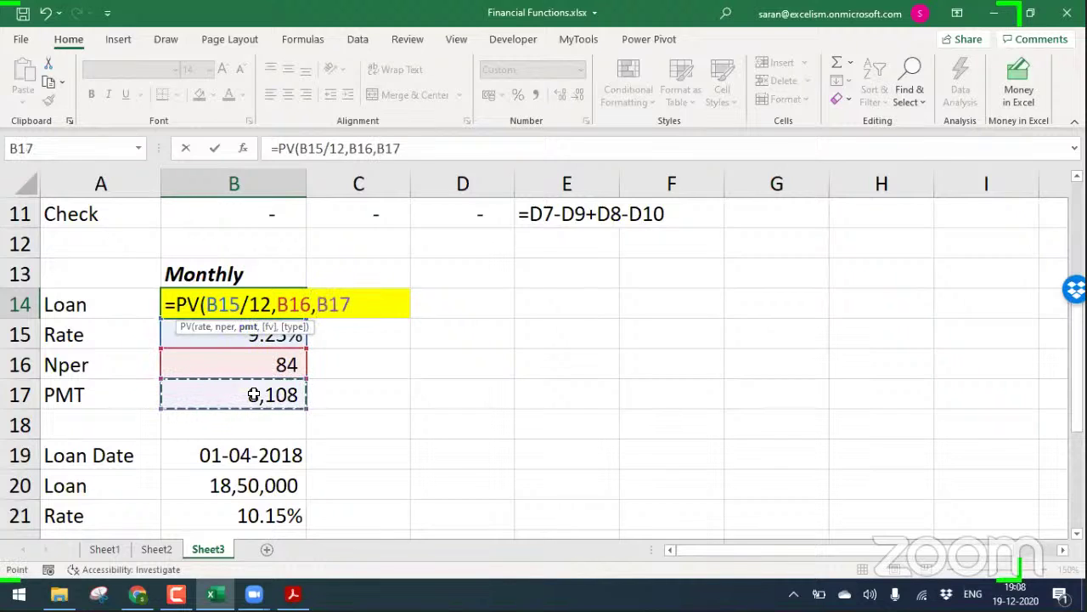
type(")")
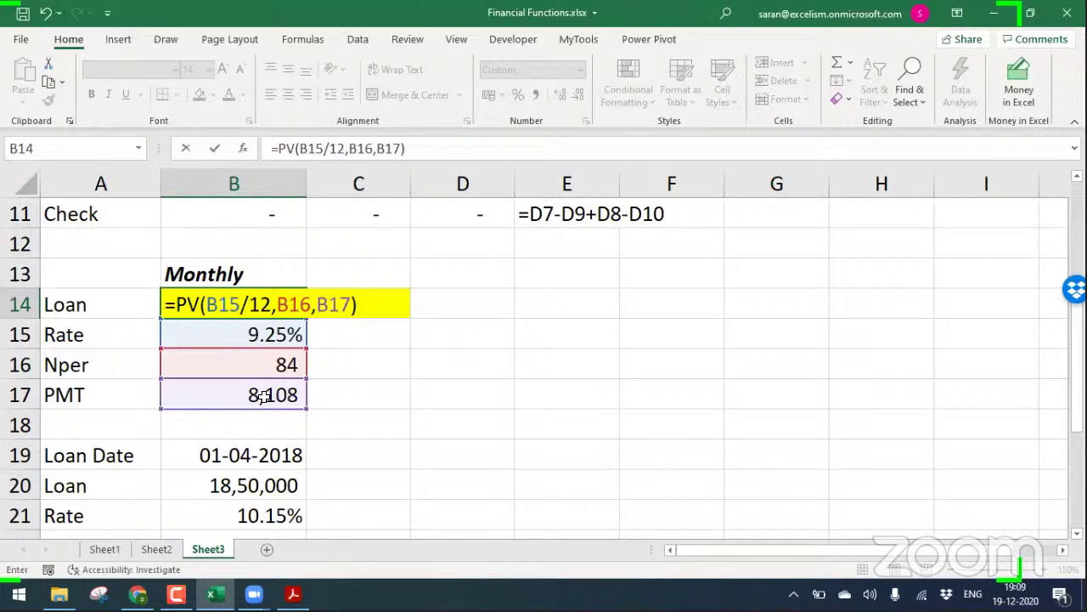
left_click(178, 304)
type("-")
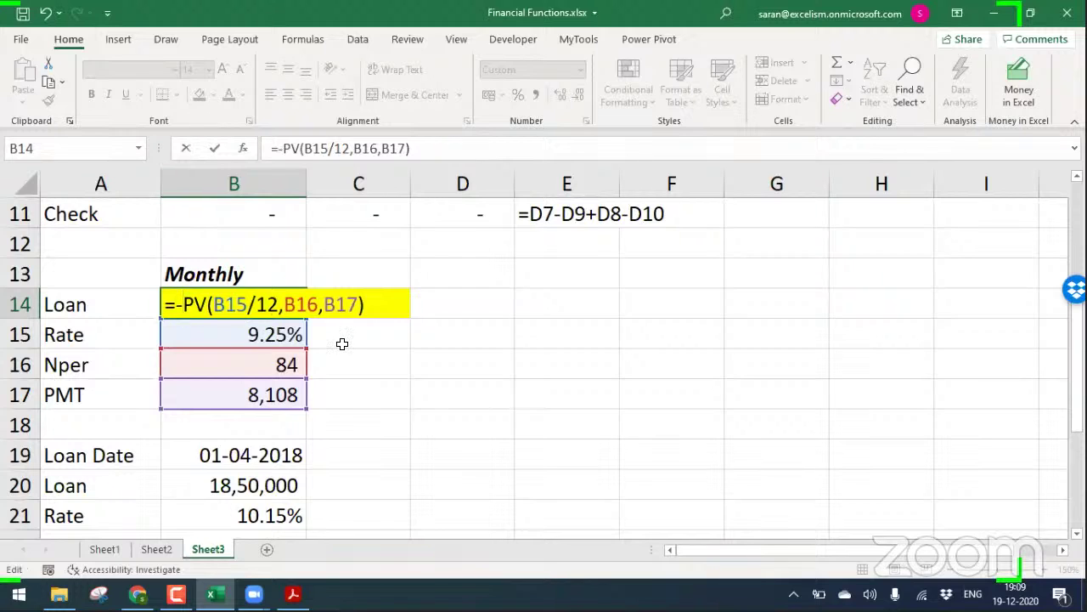
key("Return")
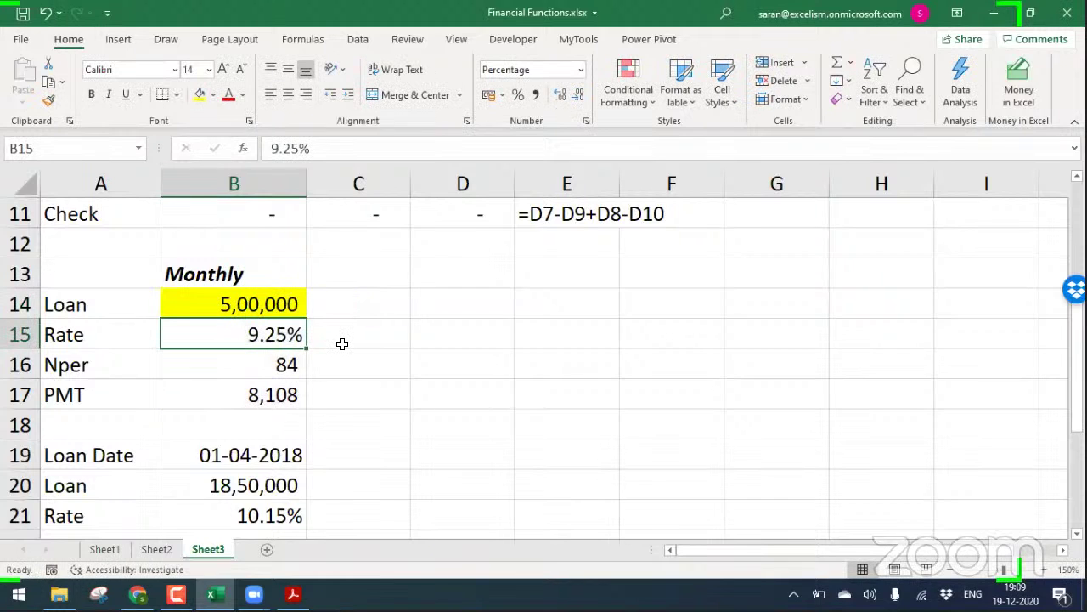
Copy the rate, Nper and PMT values from B15:B17 to C15:C17 and enter a loan of 500000 in C14
key("shift+Down")
key("shift+Down")
key("ctrl+c")
left_click(342, 343)
key("ctrl+v")
key("Escape")
key("Up")
type("500000")
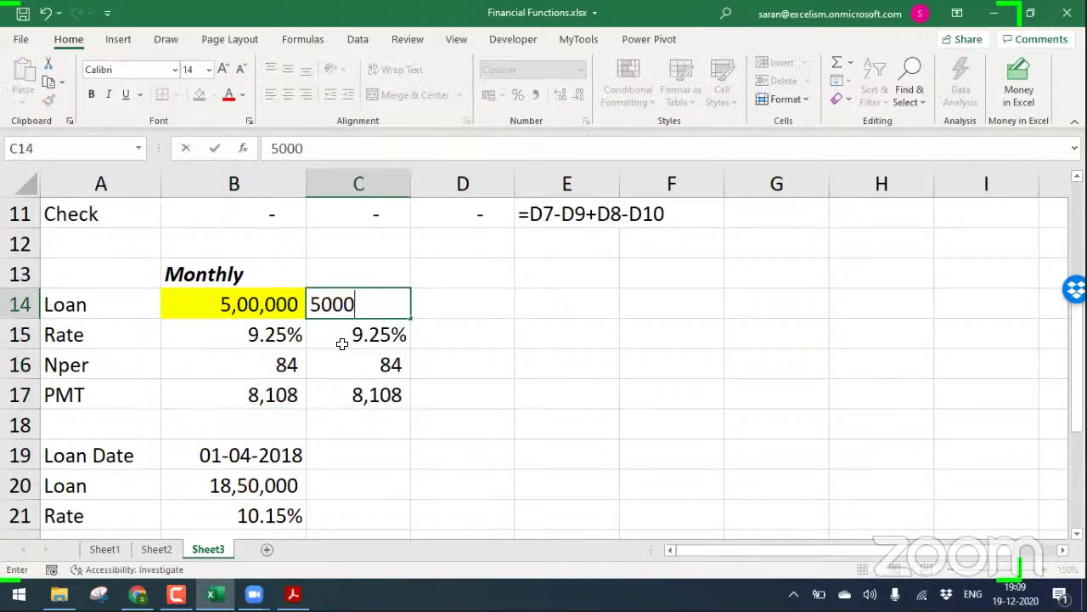
key("Return")
Copy the Monthly heading from B13 to C13
key("Up")
key("Up")
key("Left")
key("ctrl+c")
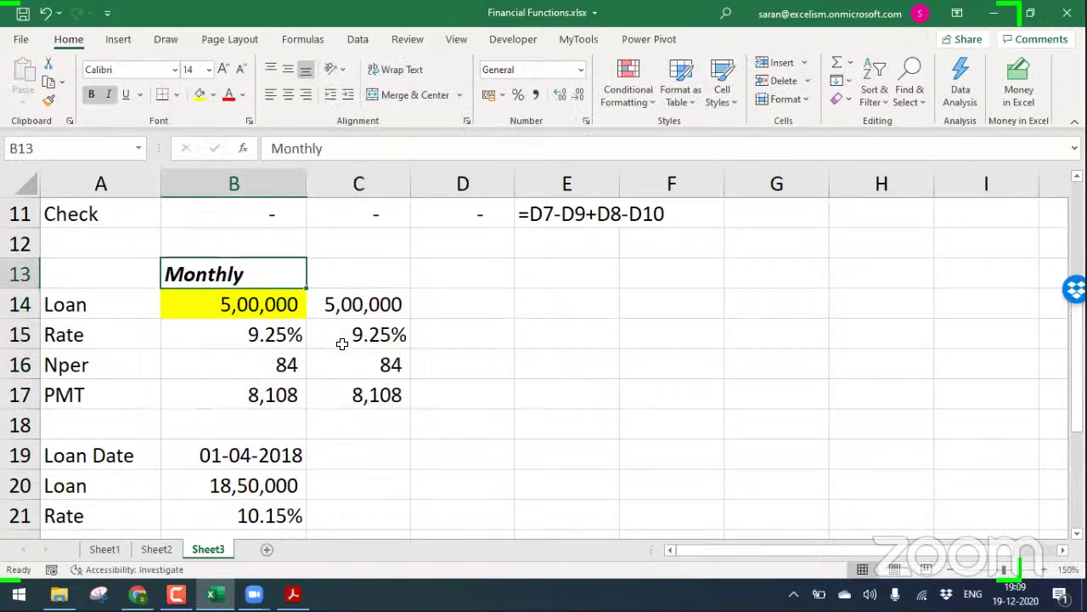
key("Right")
key("ctrl+v")
key("Escape")
Clear the rate in C15 and fill the cell yellow
key("Down")
key("Down")
key("Delete")
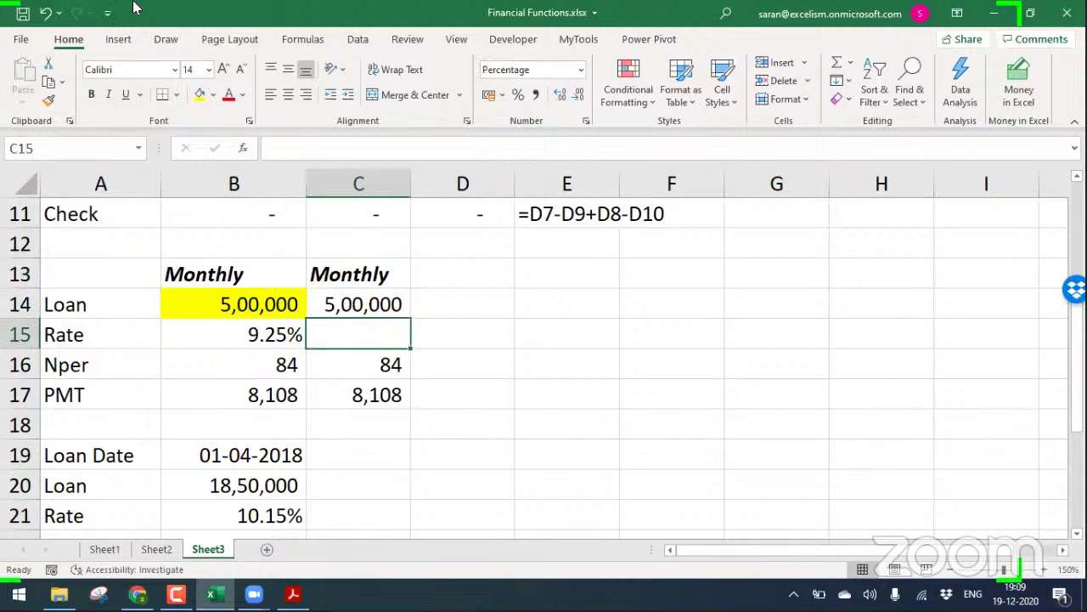
left_click(199, 95)
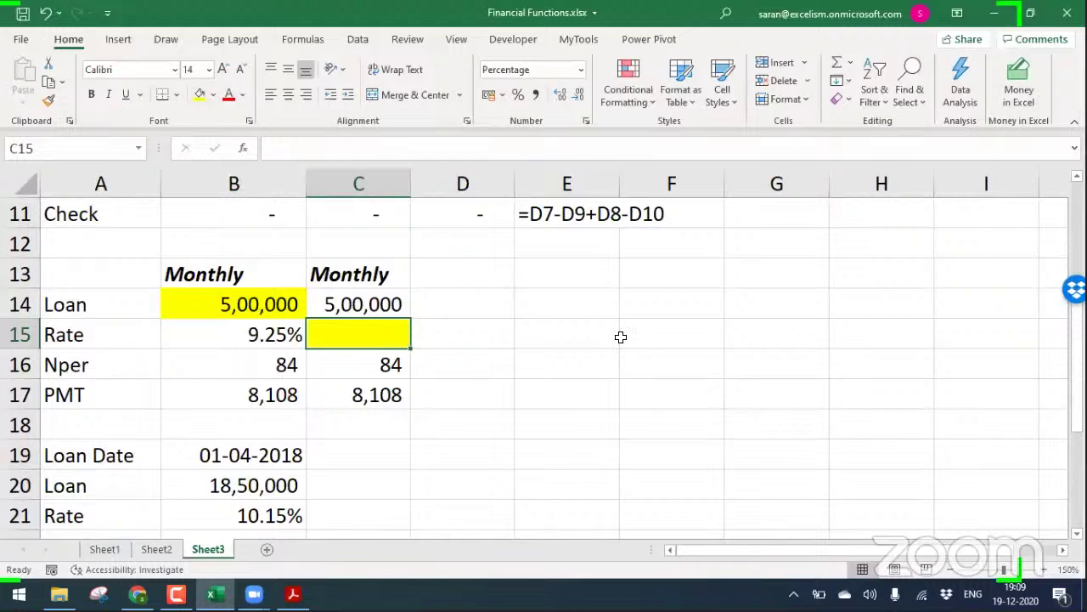
Enter =RATE(C16,C17,C14) in C15 and dismiss the Dropbox Camera Upload prompt without importing
type("=rate")
key("Tab")
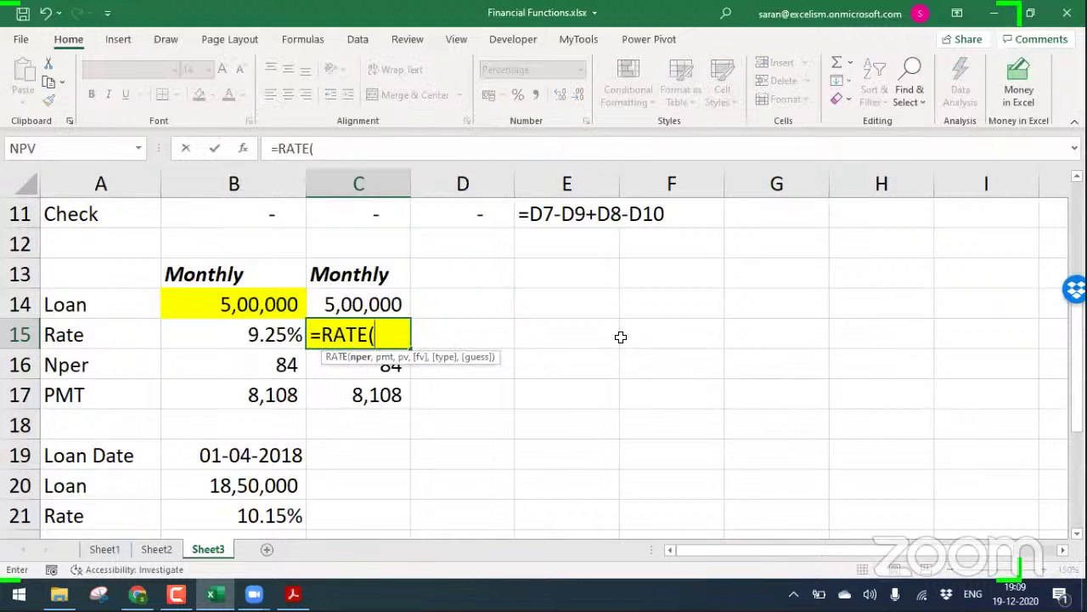
key("Down")
type(",")
key("Down")
key("Down")
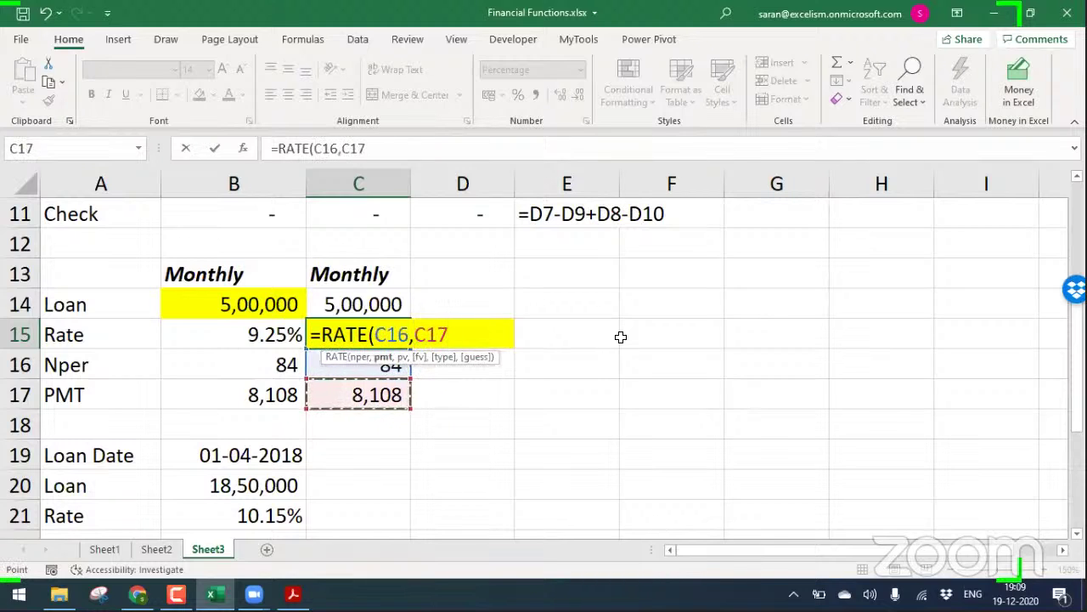
type(",")
key("Up")
key("Up")
key("Down")
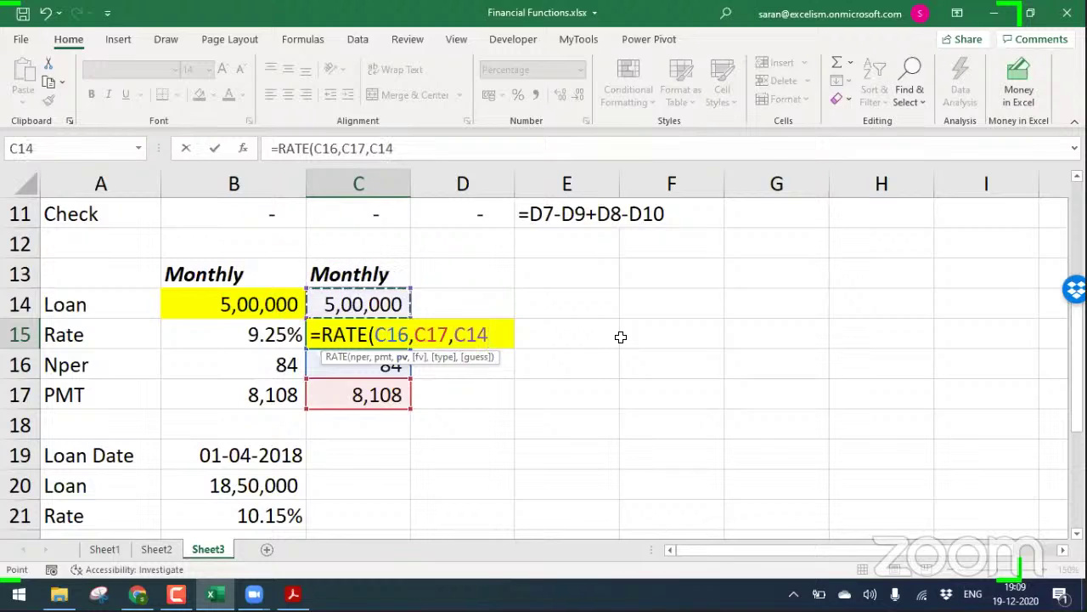
type(")")
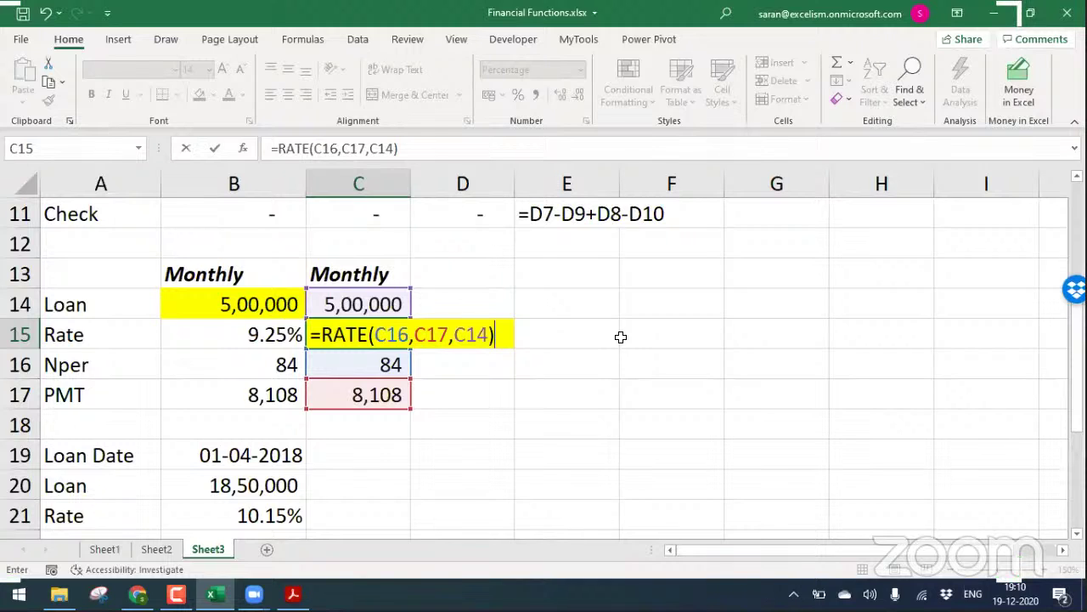
key("Return")
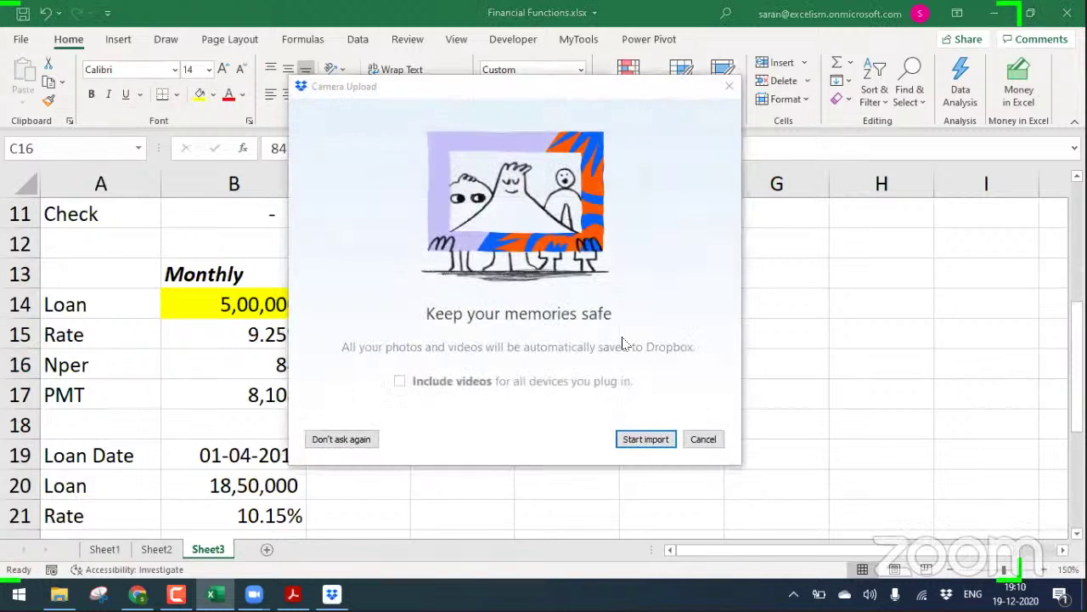
left_click(703, 440)
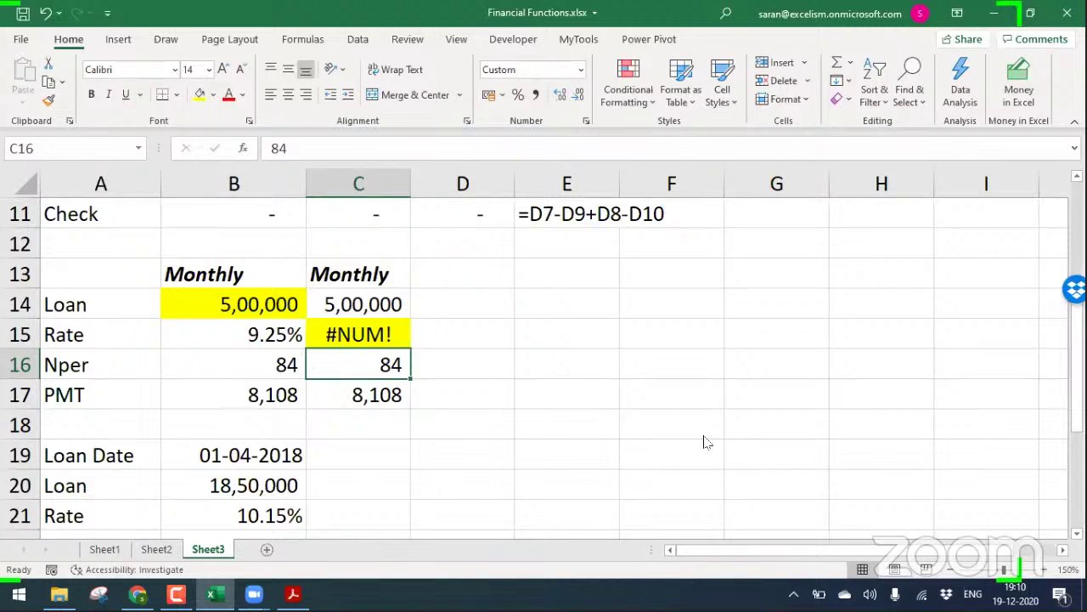
Examine the loan, Nper and PMT values in C14:C17 that feed the RATE formula
key("Up")
key("Up")
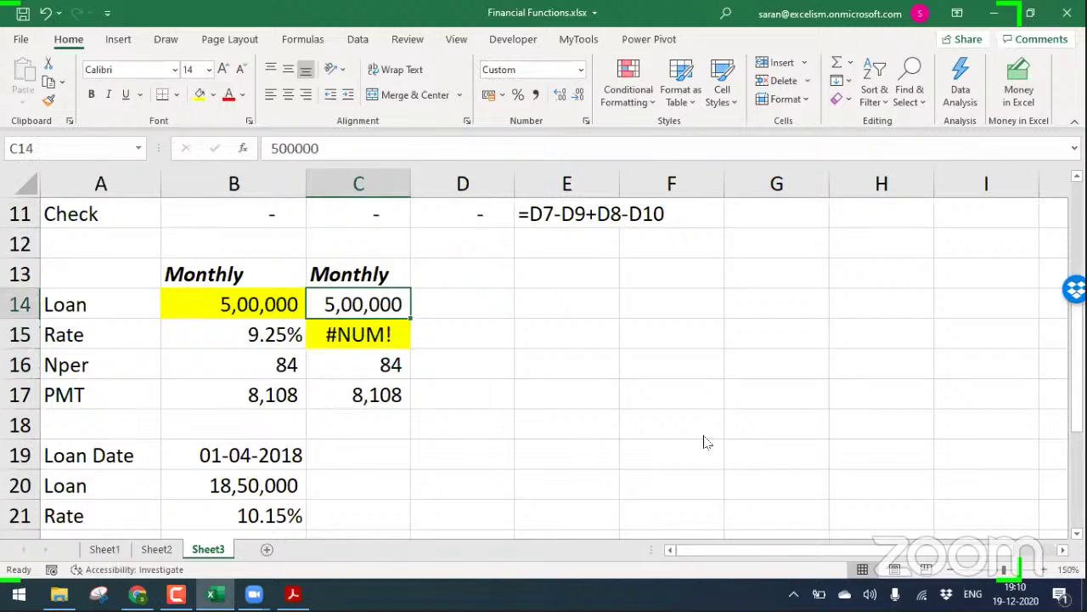
key("Down")
key("Down")
key("Down")
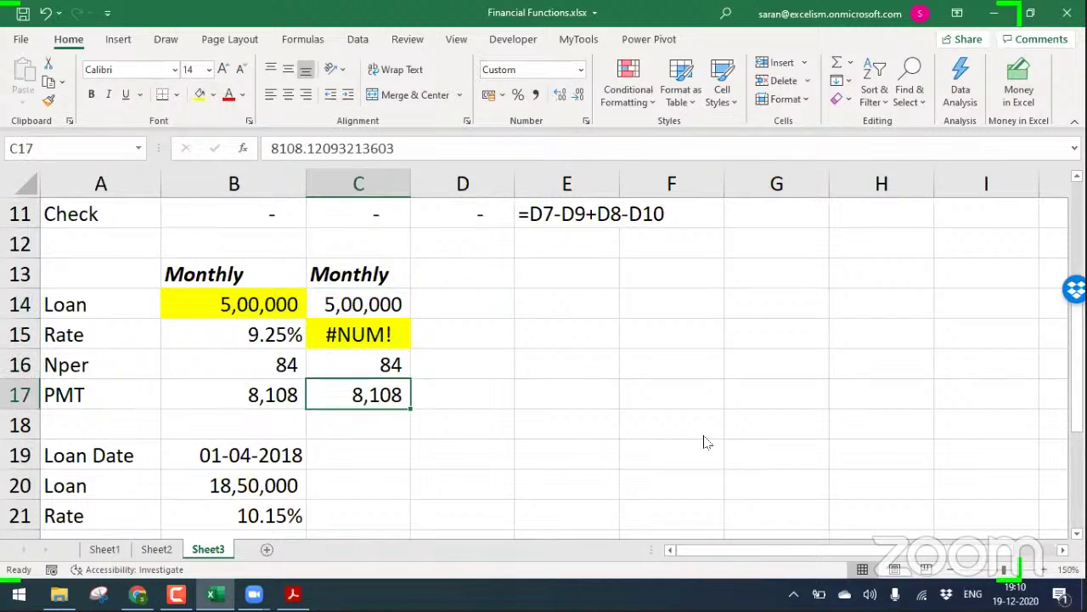
key("Up")
key("Up")
key("Up")
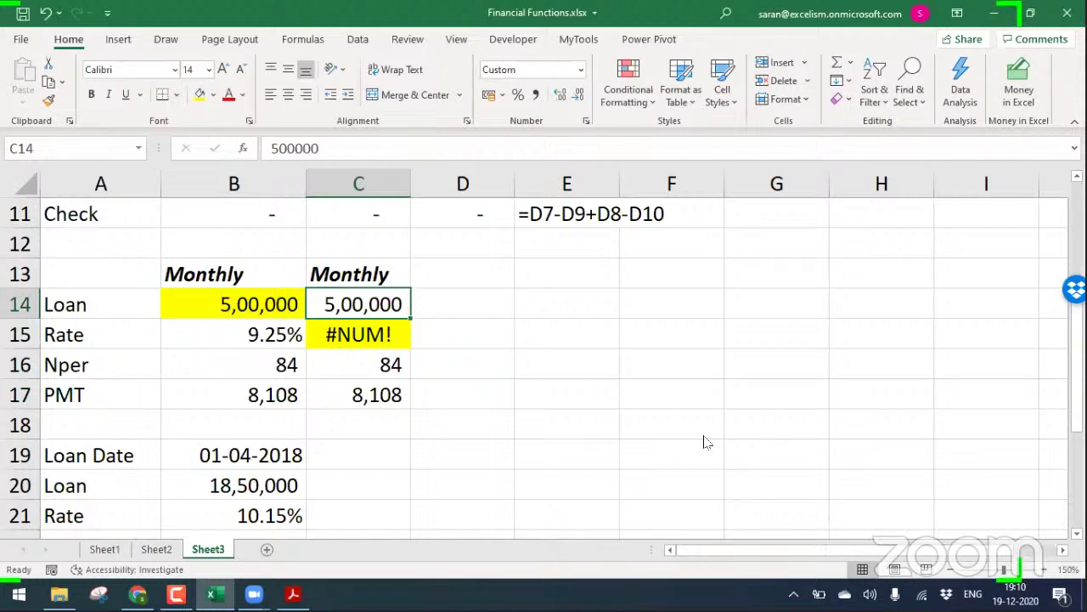
Negate the PMT argument of the formula in C15 so it reads =RATE(C16,-C17,C14)
key("Down")
key("F2")
key("Left")
key("Left")
key("Left")
key("Left")
key("Left")
key("Left")
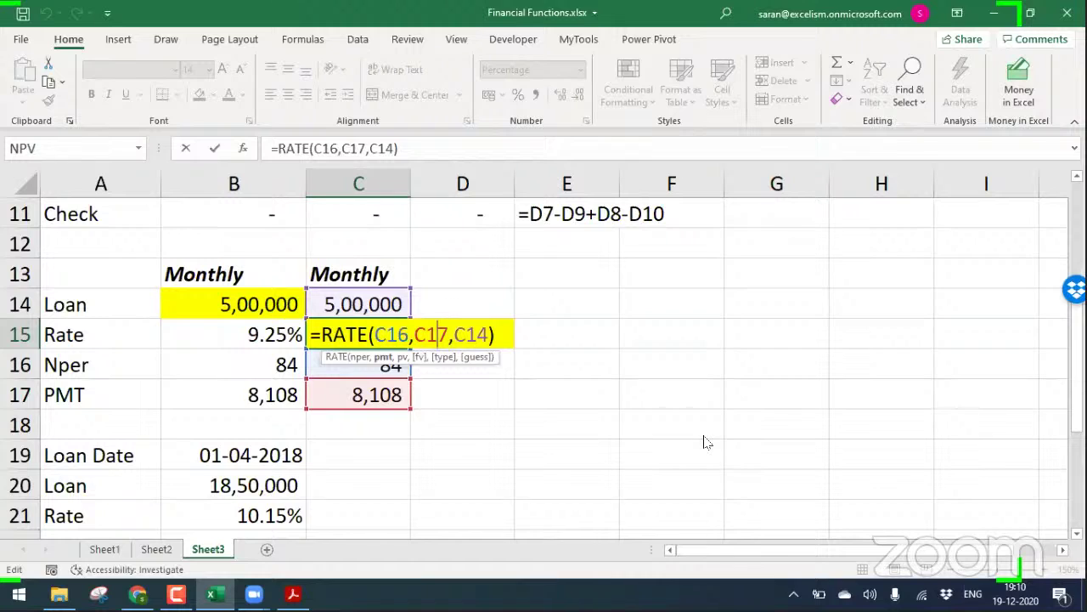
key("Right")
key("Right")
key("Right")
key("Left")
key("Left")
key("Left")
key("Left")
key("Left")
key("Left")
key("Left")
key("Left")
type("-")
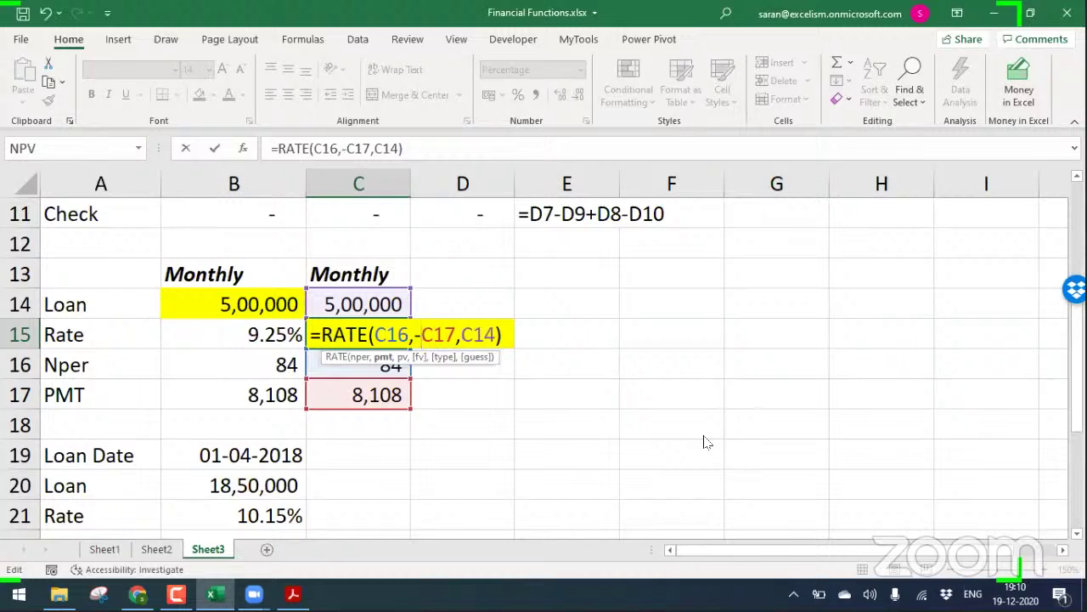
key("BackSpace")
key("Right")
key("Right")
key("Right")
key("Right")
key("Left")
key("Left")
key("Left")
key("Left")
type("-")
key("Return")
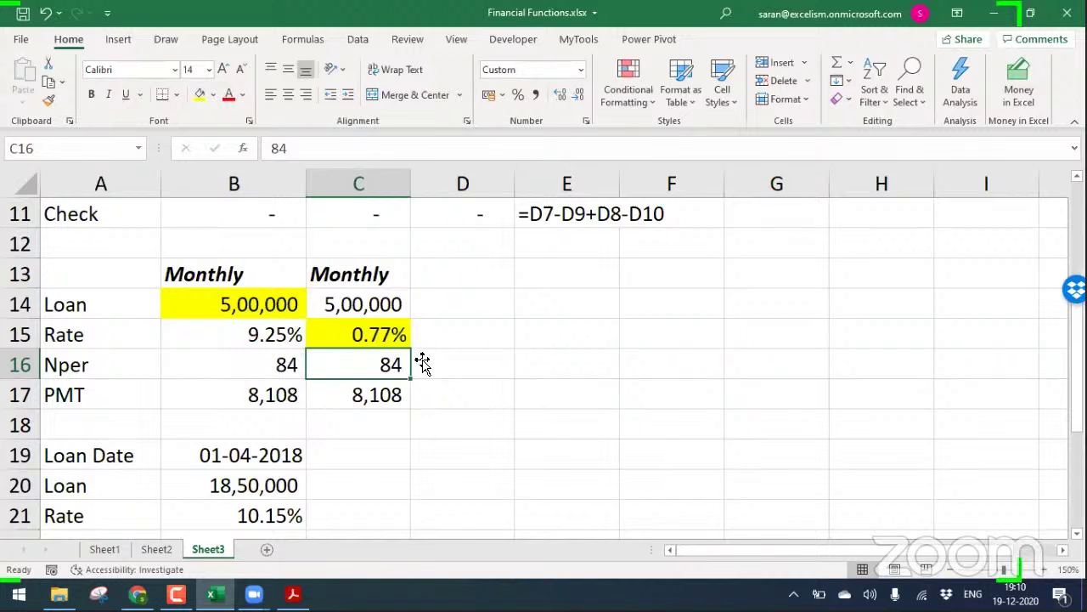
Annualize the rate in C15 by multiplying the RATE formula by 12
double_click(381, 335)
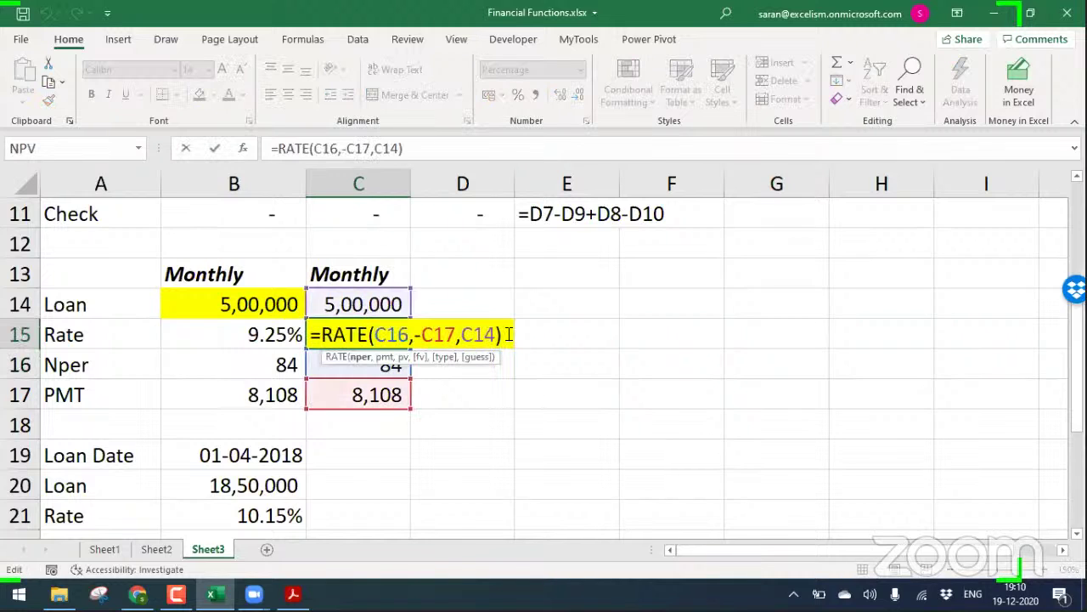
type("*12")
key("Return")
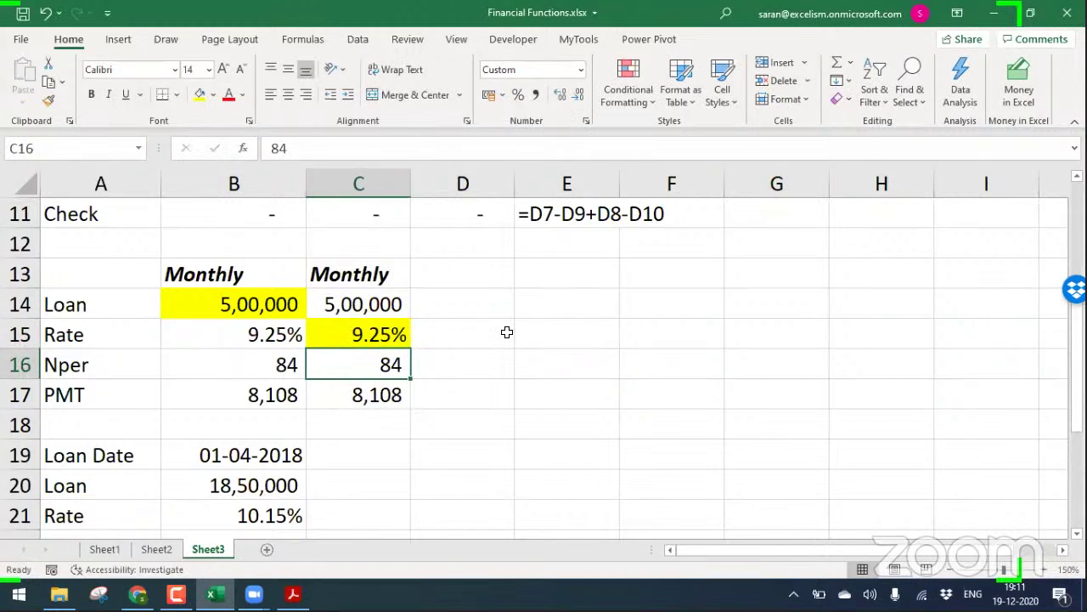
Undo the last two edits to the RATE formula in C15 and select the loan amount in C14
key("ctrl+z")
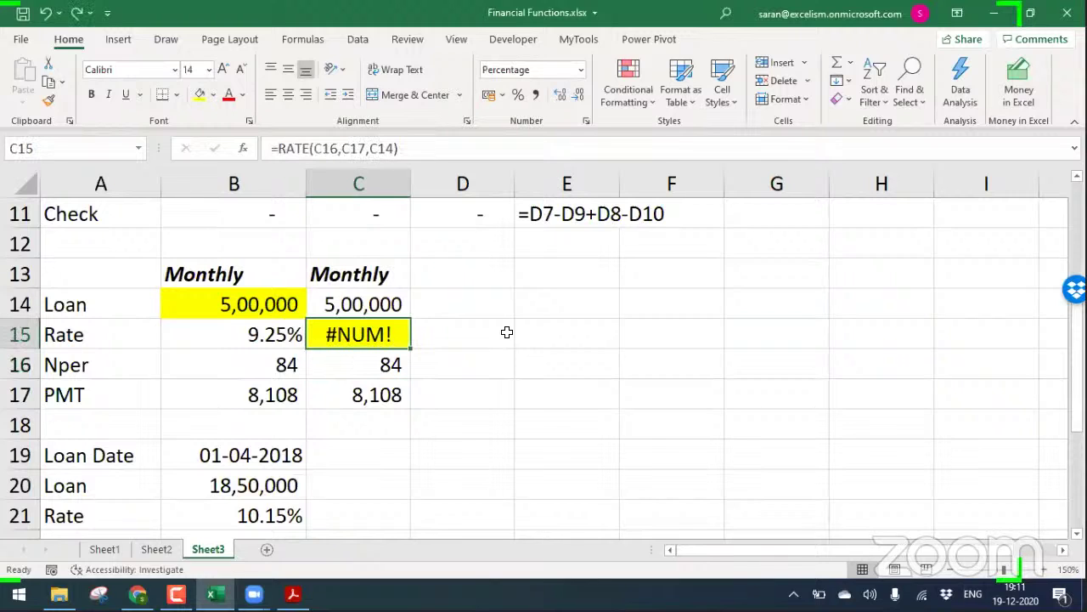
left_click(366, 306)
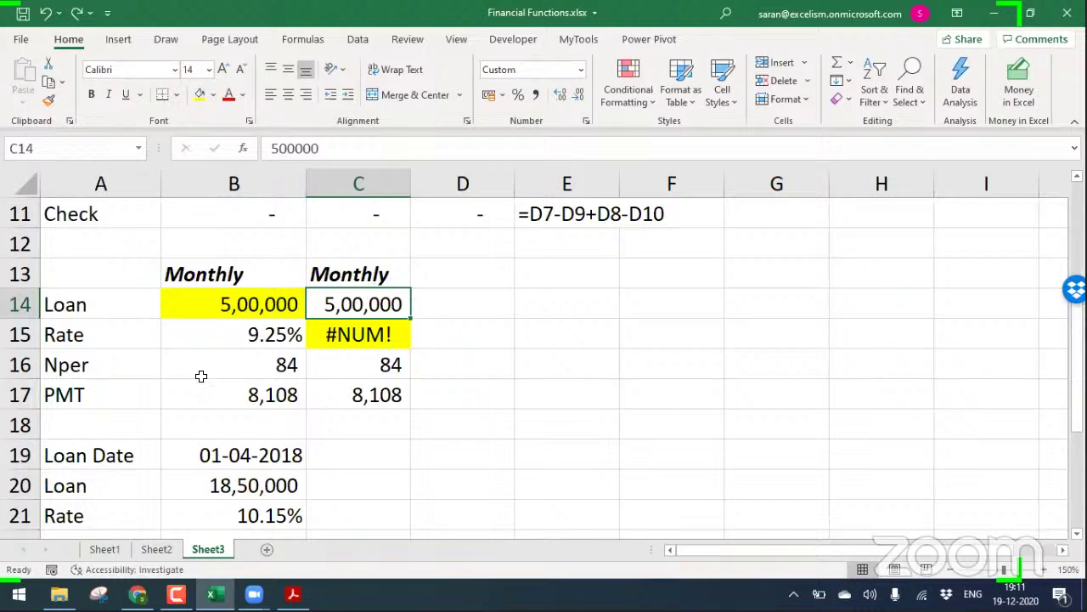
Examine the Loan and PMT values in column C and the argument order of the RATE formula in C15
left_click(105, 397)
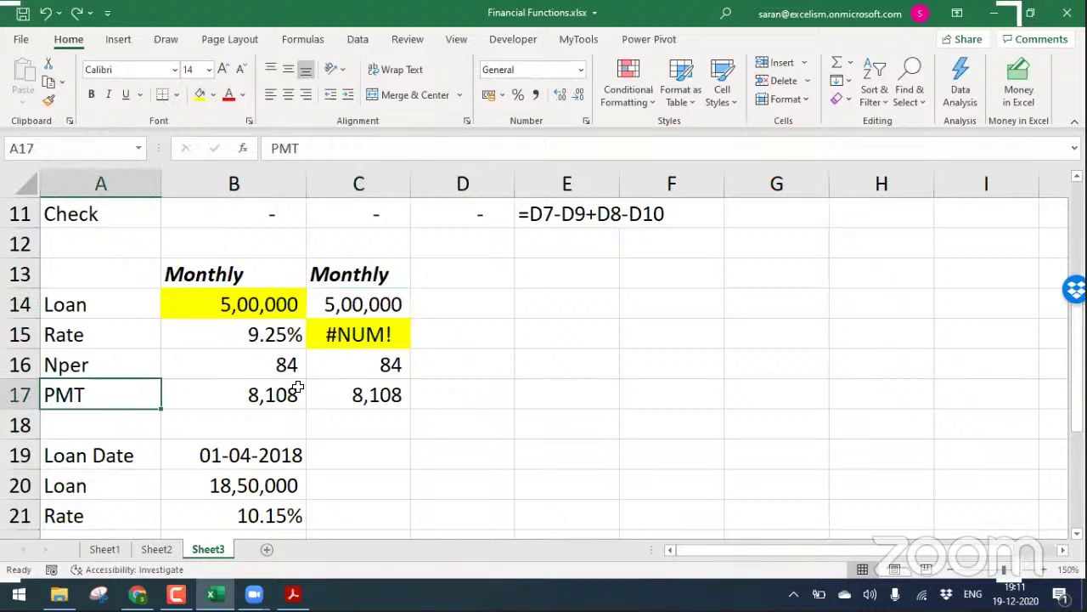
left_click(351, 391)
left_click(89, 309)
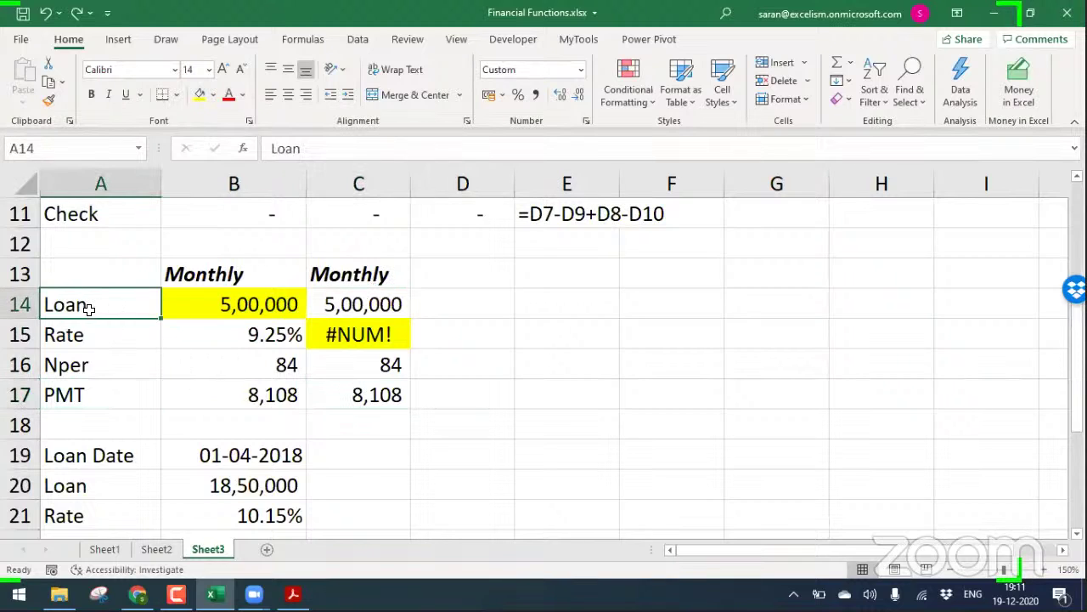
left_click(325, 305)
left_click(109, 393)
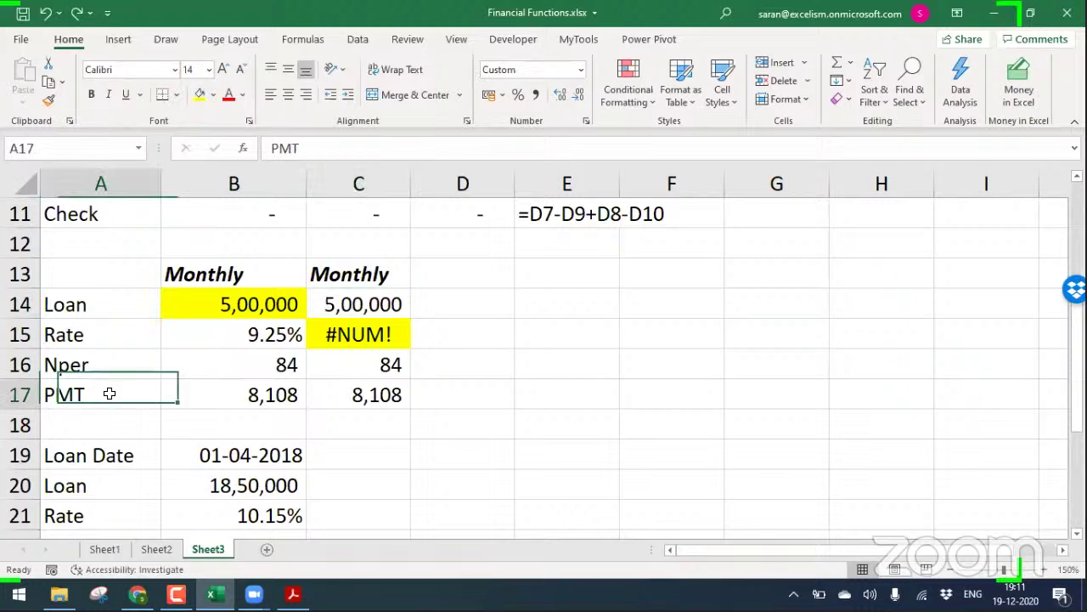
left_click(310, 386)
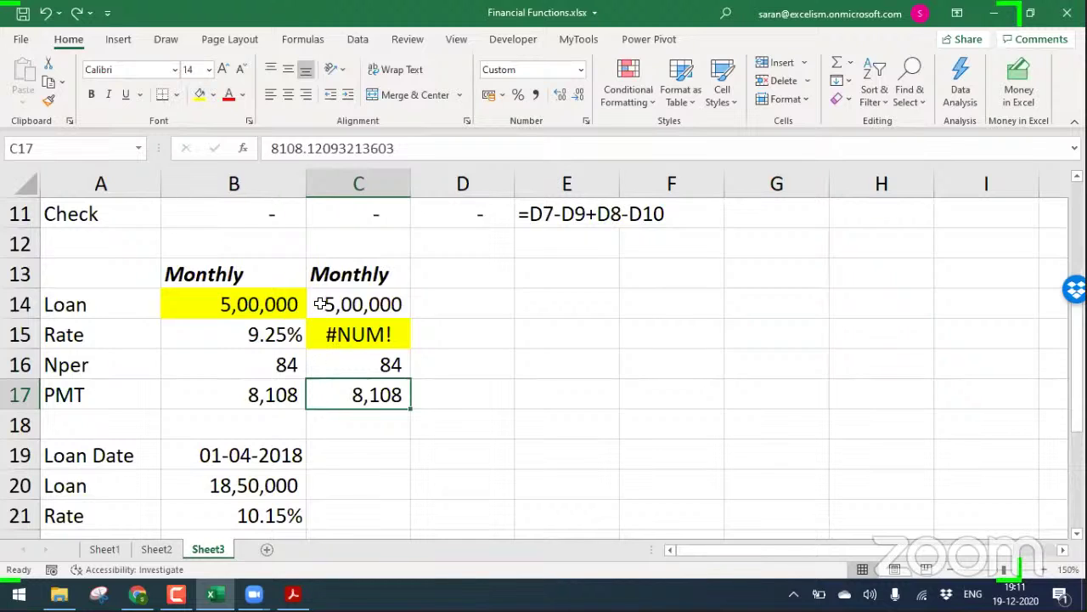
double_click(375, 334)
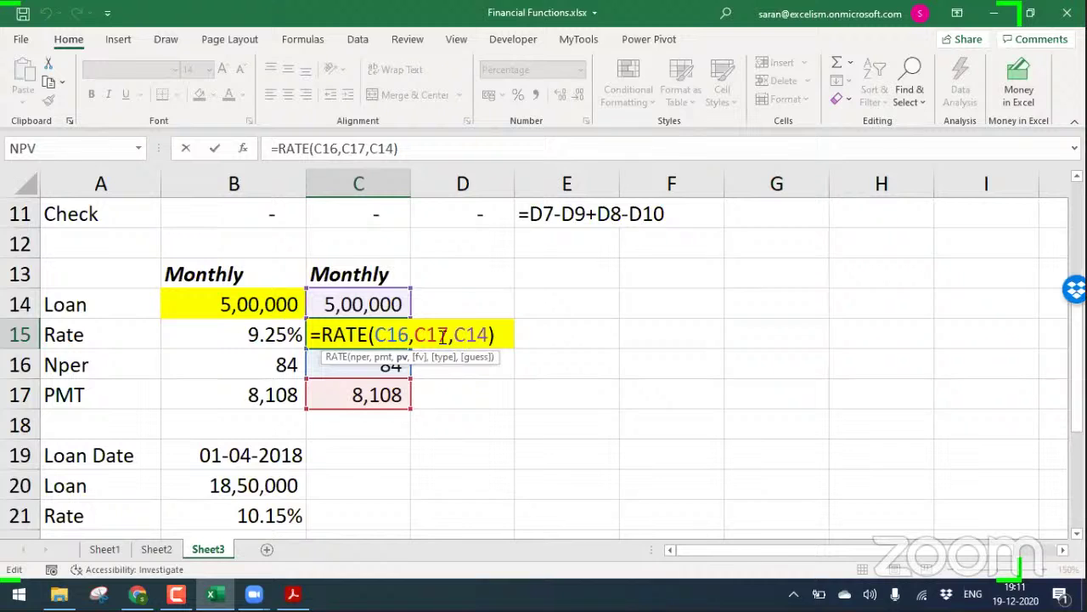
key("Return")
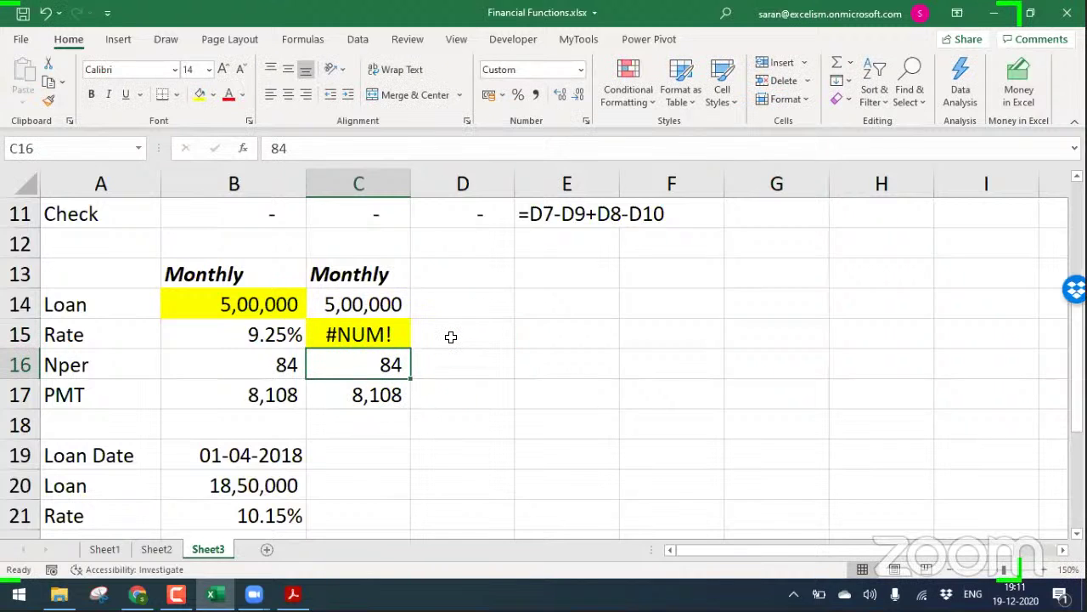
Negate the PMT argument in C15 so the formula reads =RATE(C16,-C17,C14)
key("Up")
key("F2")
key("Left")
key("Left")
key("Left")
key("Left")
key("Left")
key("Left")
key("Left")
type("-")
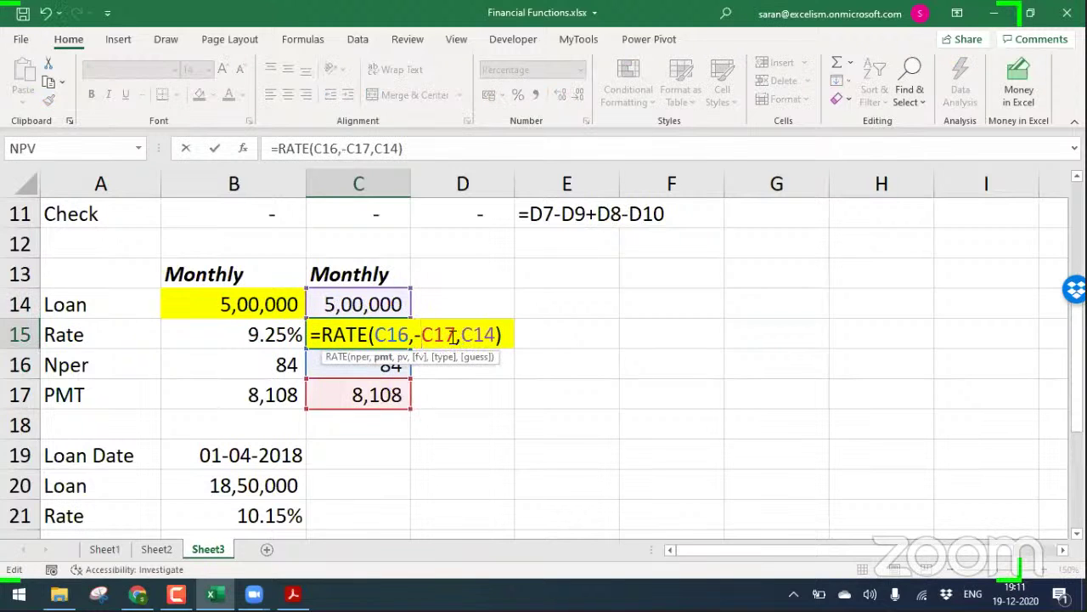
key("Return")
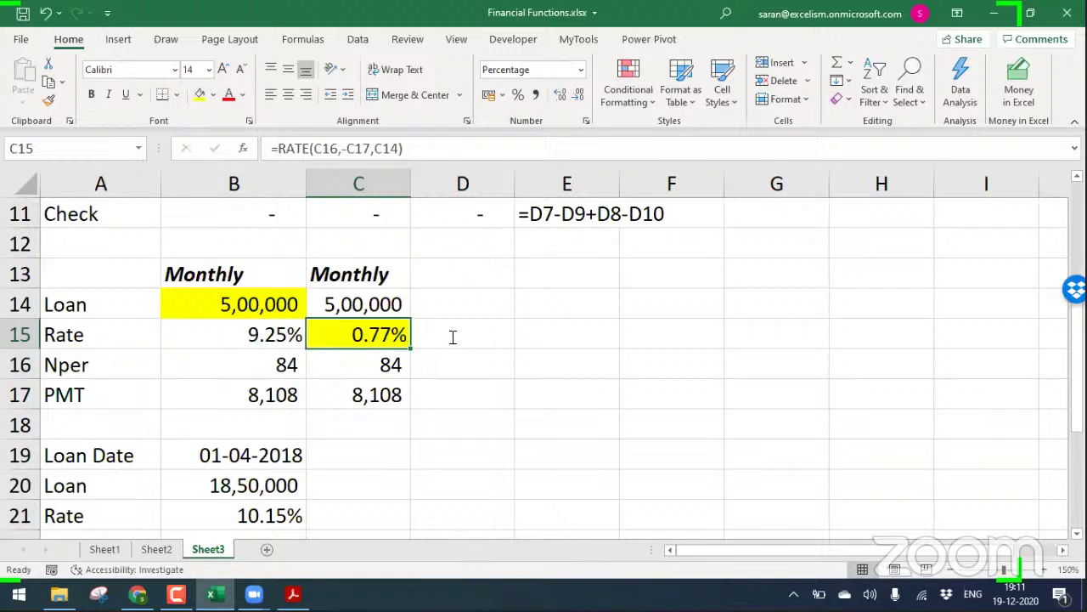
Convert the monthly rate in C15 to an annual one with =RATE(C16,-C17,C14)*12
key("F2")
type("*12")
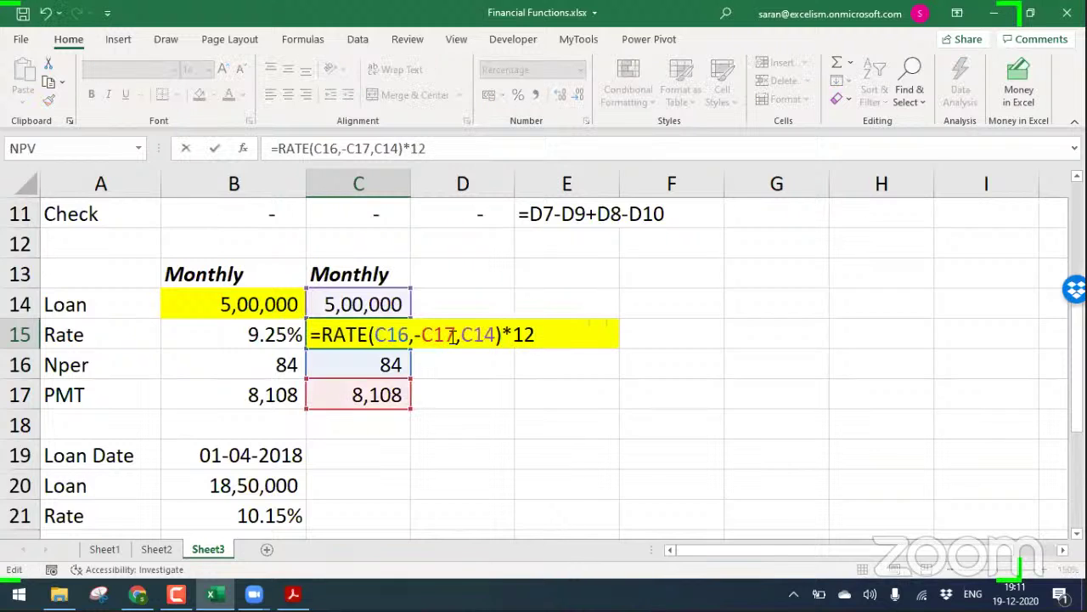
key("Return")
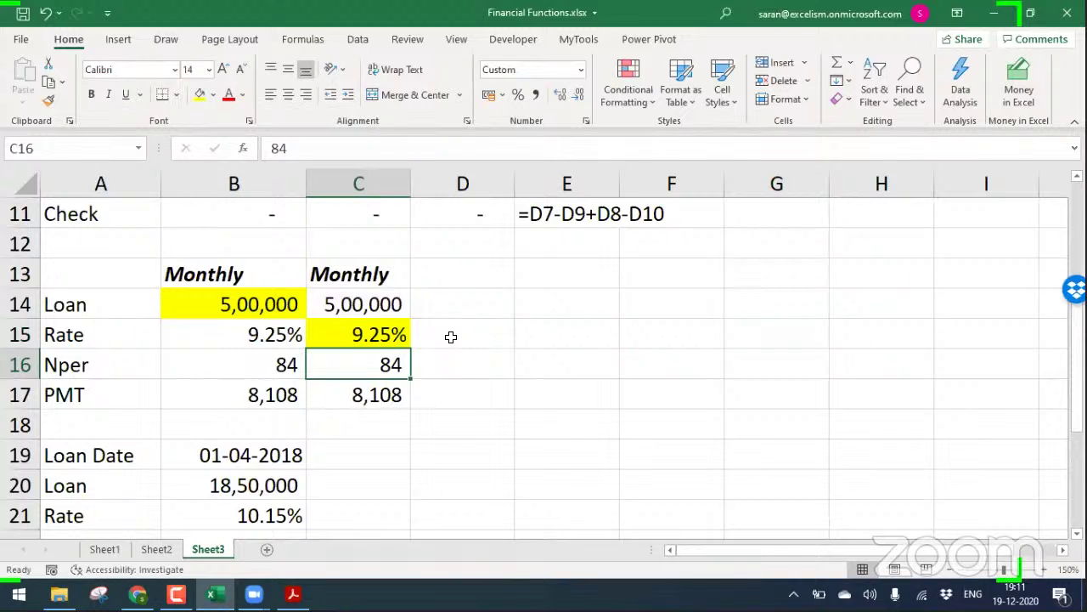
Copy the rate, Nper and PMT from B15:B17 into D15:D17 and the loan amount from C14 into D14
key("Up")
key("Left")
key("shift+Down")
key("shift+Down")
key("ctrl+c")
left_click(450, 337)
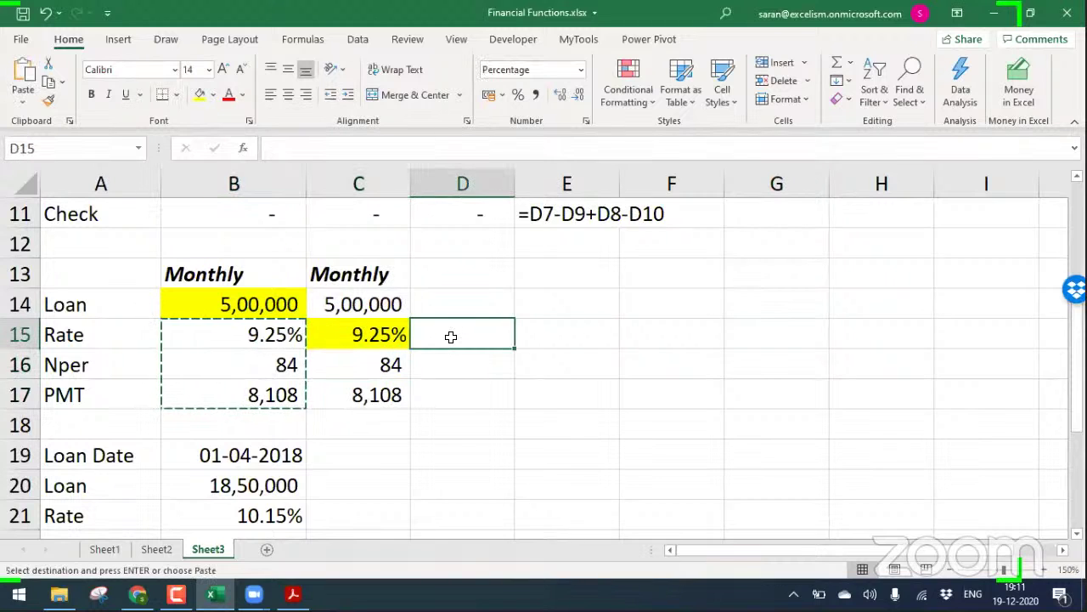
key("ctrl+v")
key("Up")
key("Left")
key("ctrl+c")
key("Right")
key("Return")
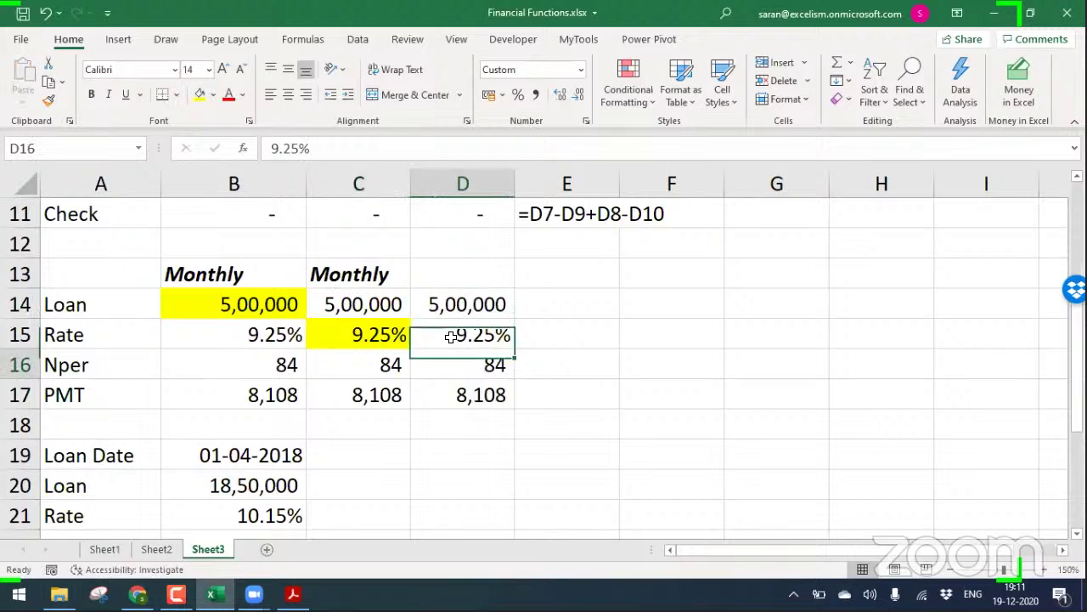
Clear the Nper value in D16 and copy the Monthly heading from C13 into D13
key("Down")
key("Delete")
key("Up")
key("Up")
key("Up")
key("Left")
key("ctrl+c")
key("Right")
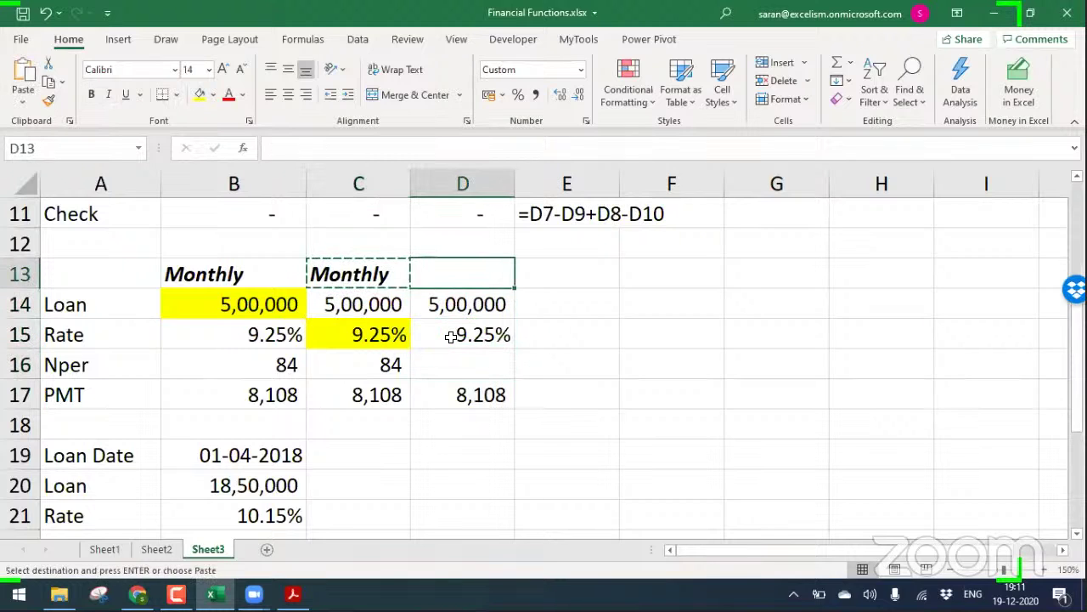
key("Return")
Highlight the empty Nper cell D16 with a yellow fill
key("Down")
key("Down")
key("Down")
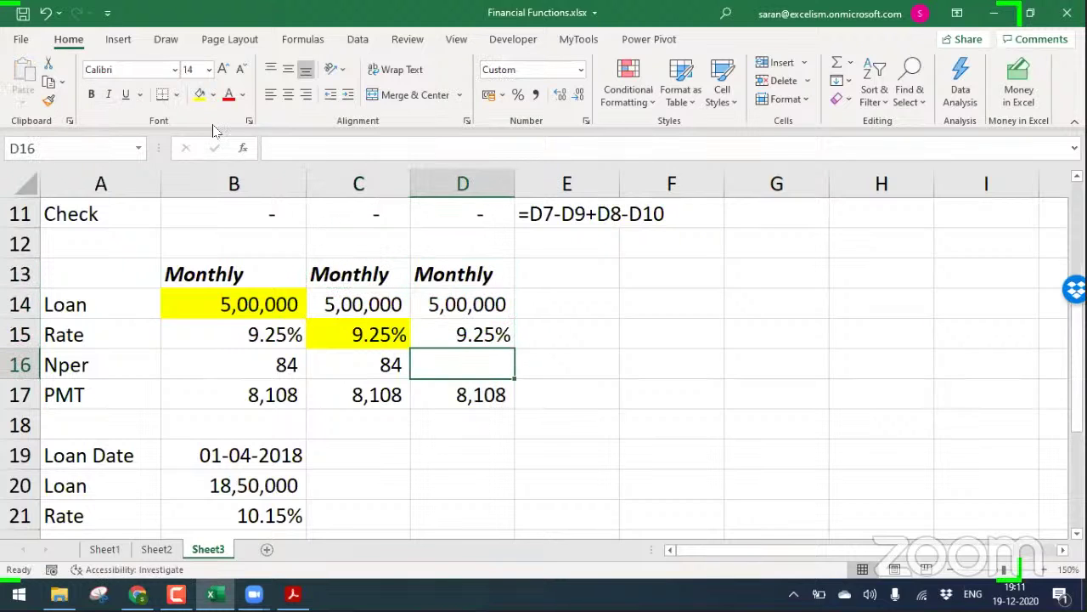
left_click(198, 94)
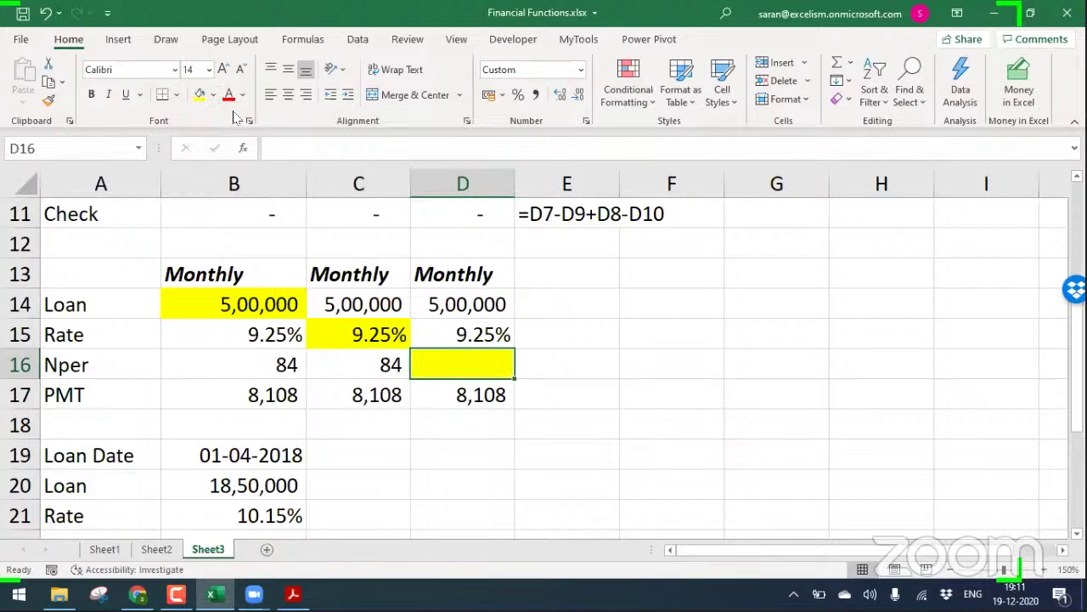
Enter =NPER(D15/12,D17,D14) in D16 to calculate the number of periods
type("=nper")
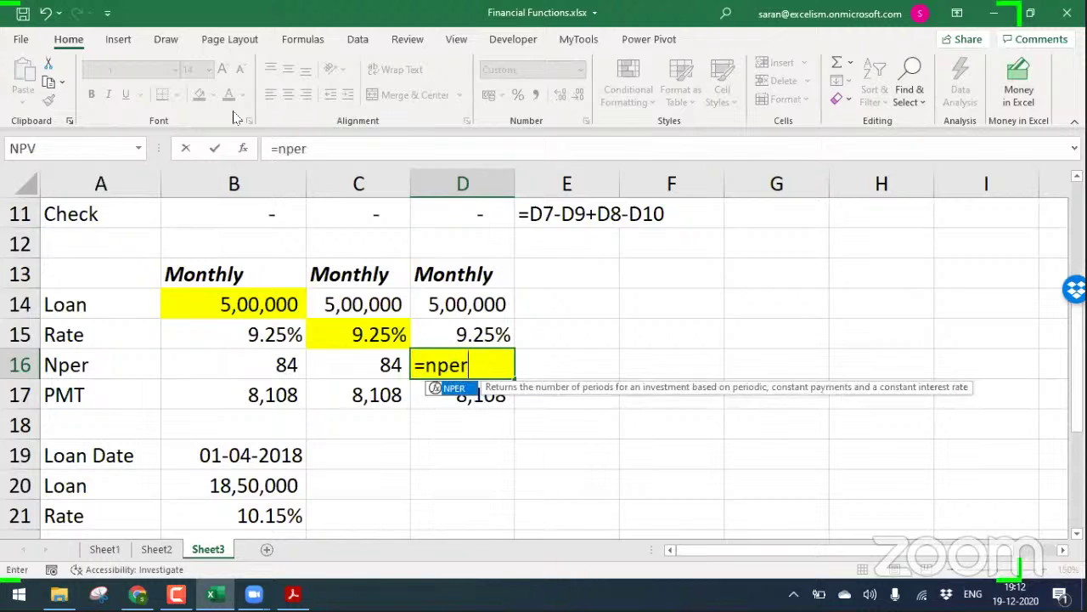
key("Tab")
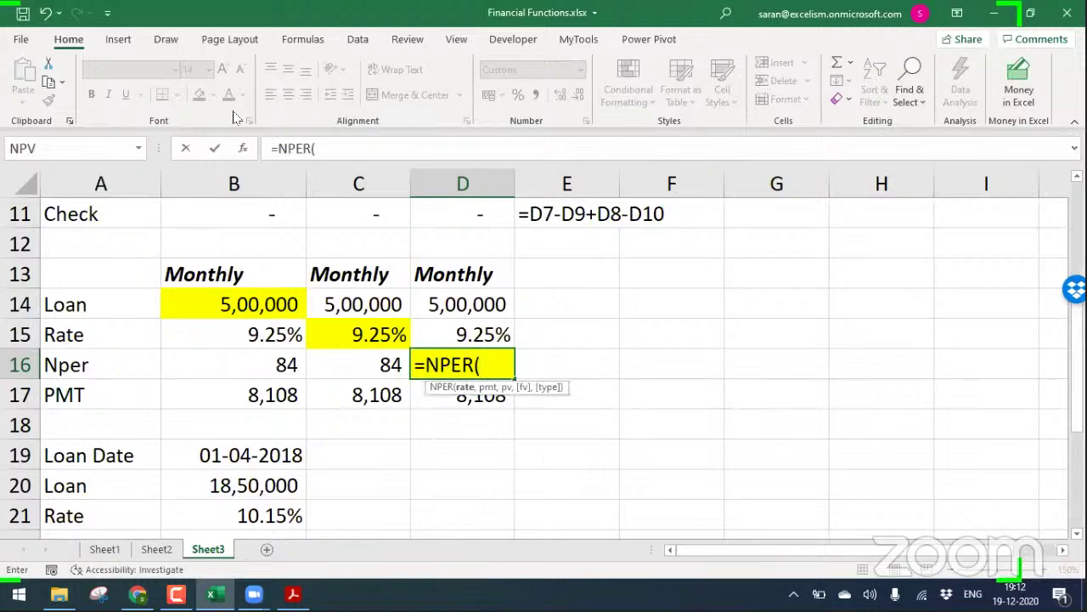
left_click(490, 334)
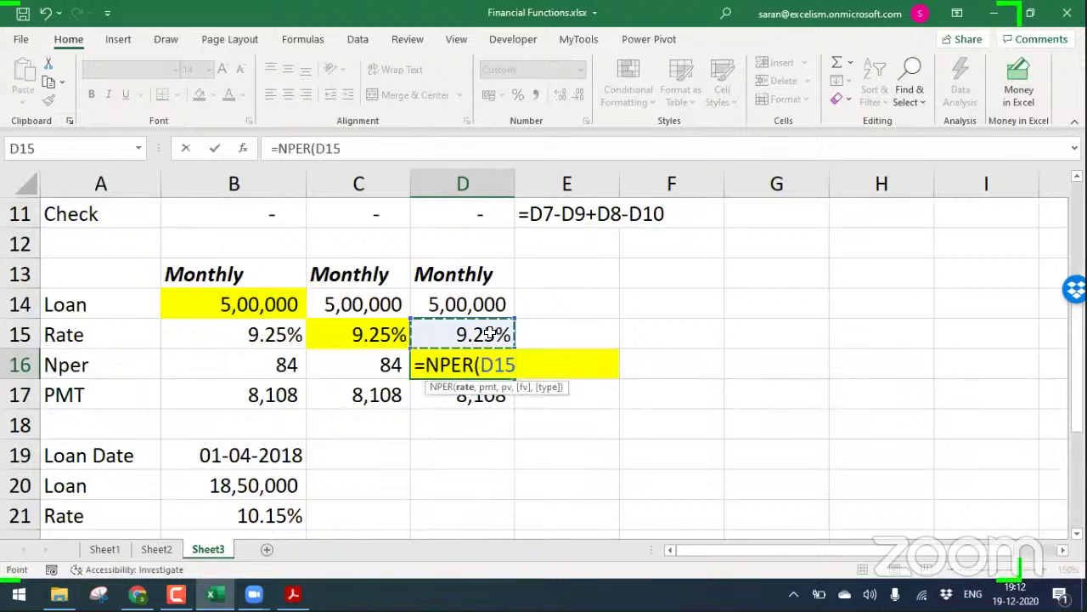
type("/")
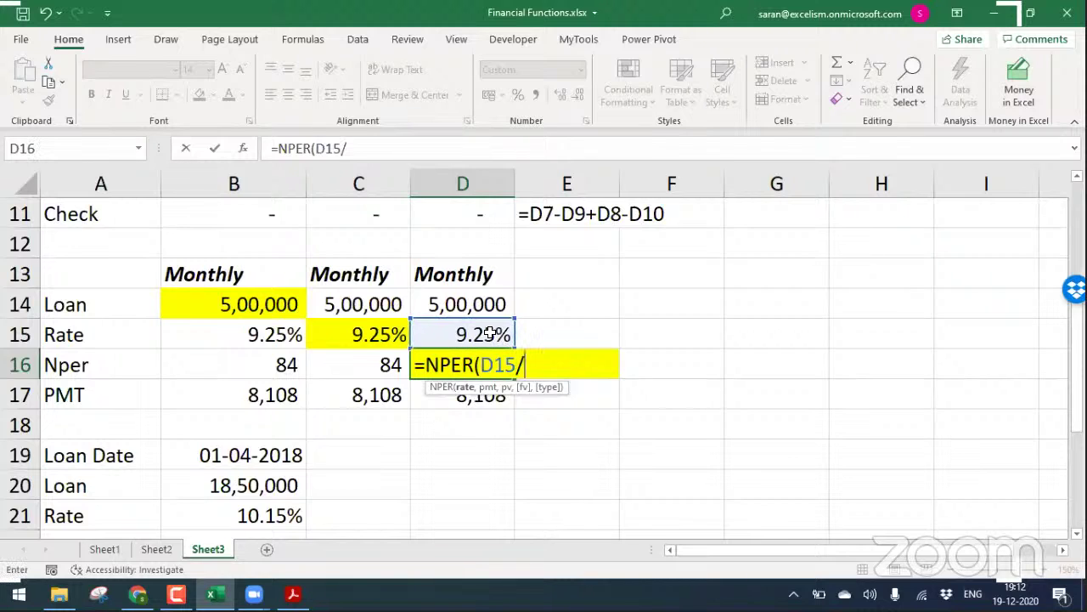
type("12,")
key("Up")
key("Up")
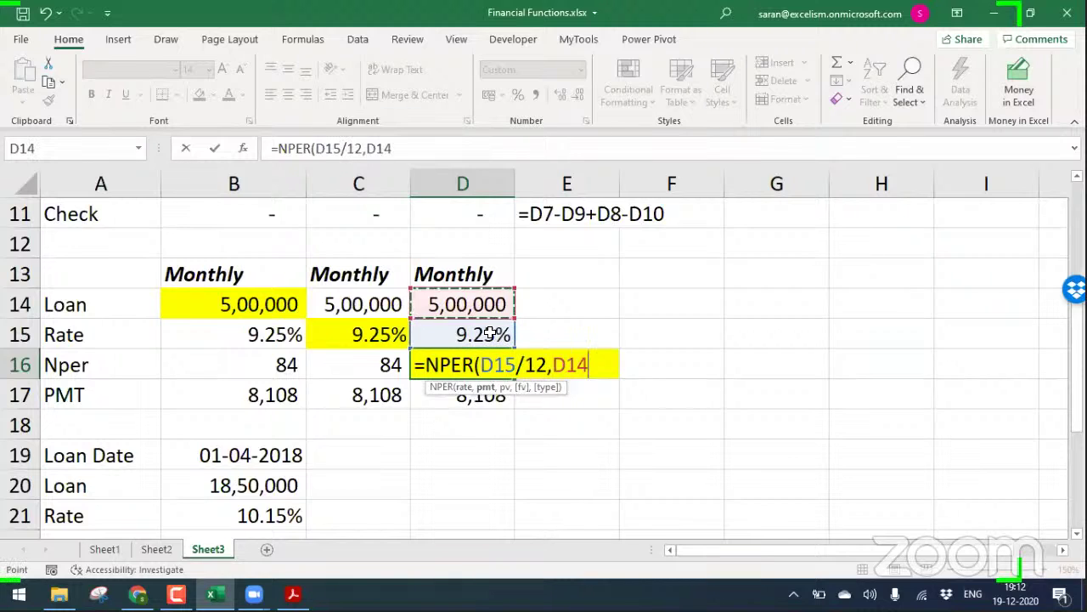
key("Down")
key("Down")
key("Down")
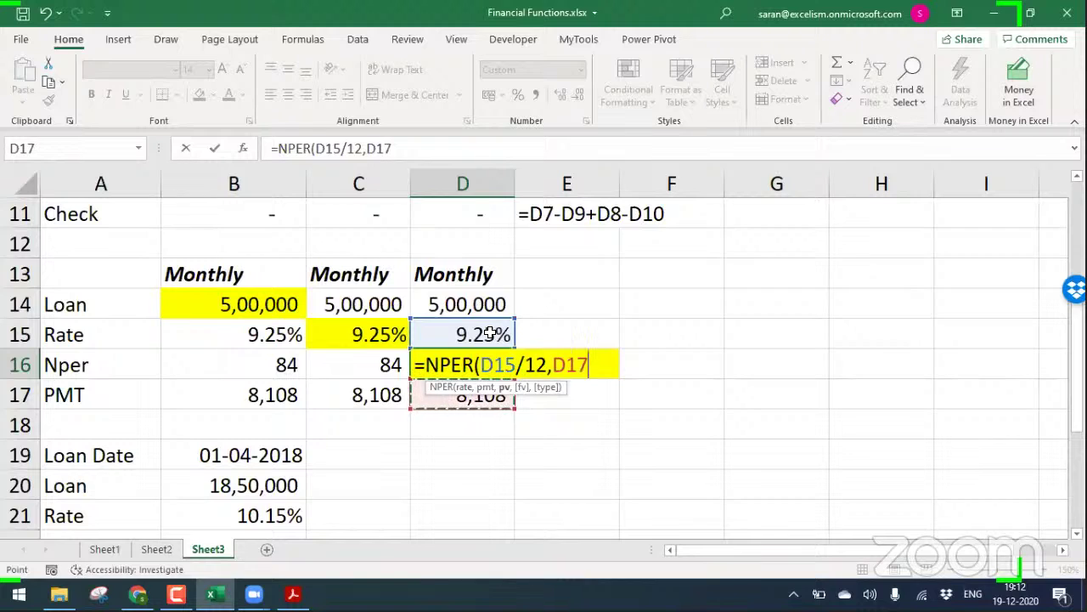
type(",")
key("Up")
key("Up")
key("Up")
key("Down")
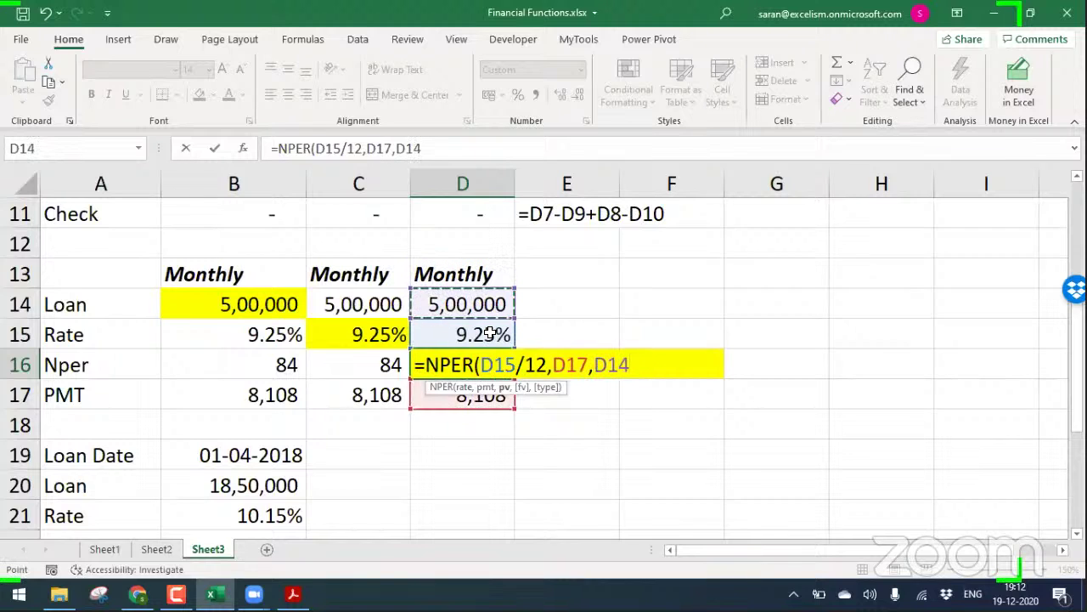
type(")")
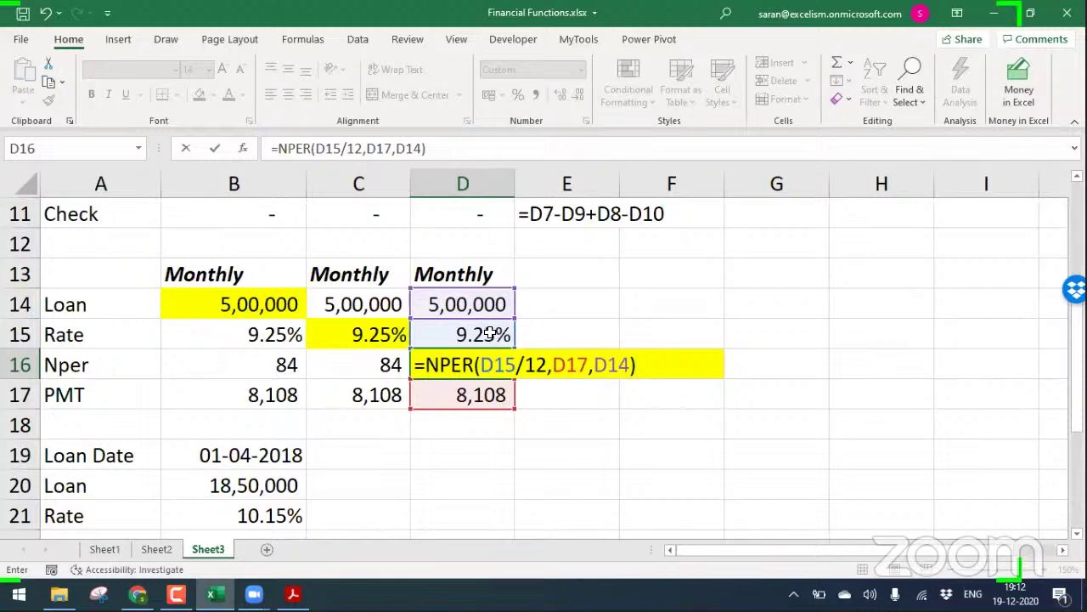
key("Return")
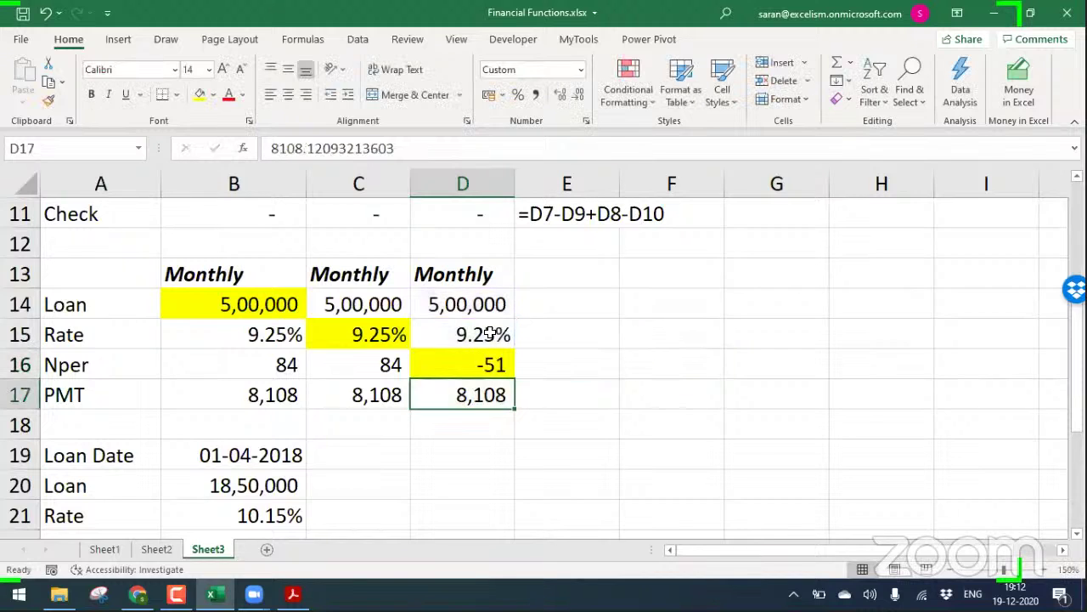
Examine the Nper result in D16 against the loan and rate above it and the Nper in C16
key("Up")
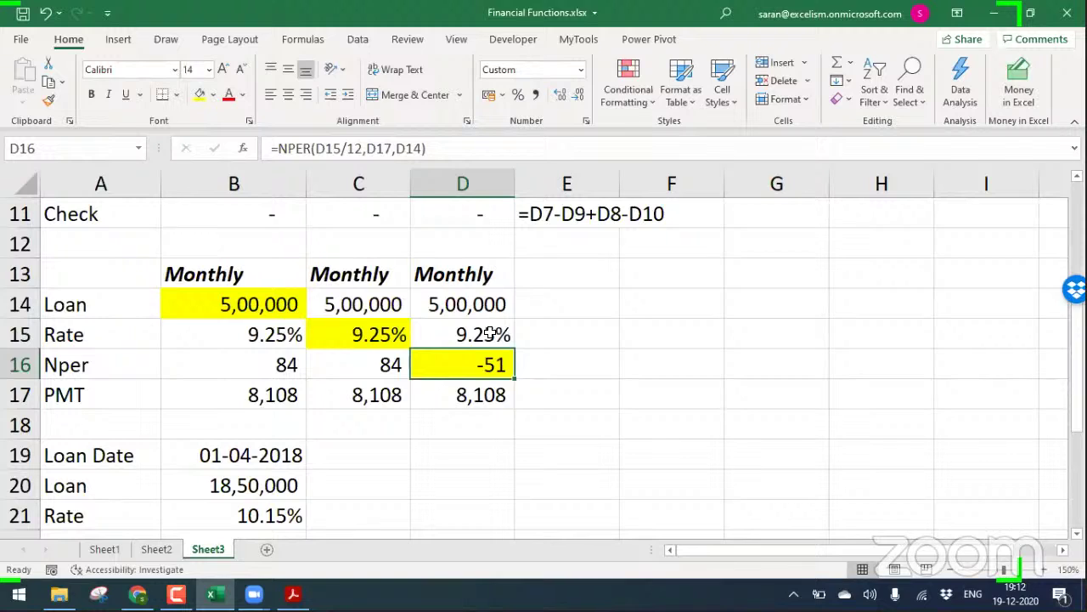
key("Up")
key("Up")
key("Down")
key("Down")
key("Left")
key("Right")
Negate the PMT argument in D16 so the formula reads =NPER(D15/12,-D17,D14)
key("F2")
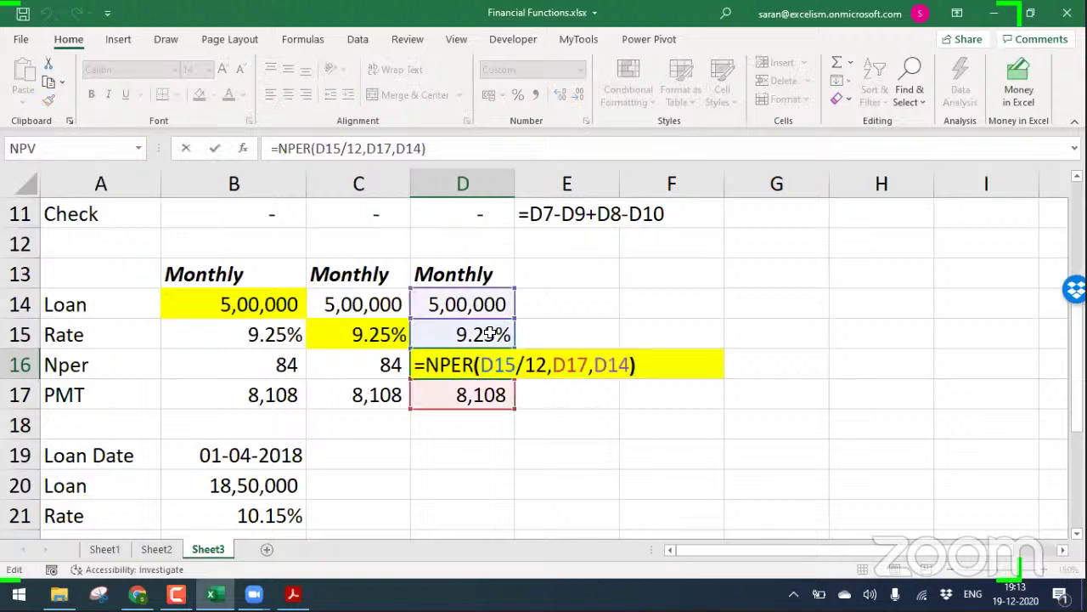
key("Left")
key("Left")
key("Left")
key("Left")
key("Left")
key("Left")
key("Left")
key("Left")
key("Left")
key("Left")
key("Left")
key("Left")
key("Left")
key("Left")
key("Left")
key("Left")
key("Left")
key("Left")
key("Left")
key("Left")
key("Right")
key("Right")
key("Right")
key("Right")
key("Right")
key("Right")
key("Right")
key("Right")
key("Right")
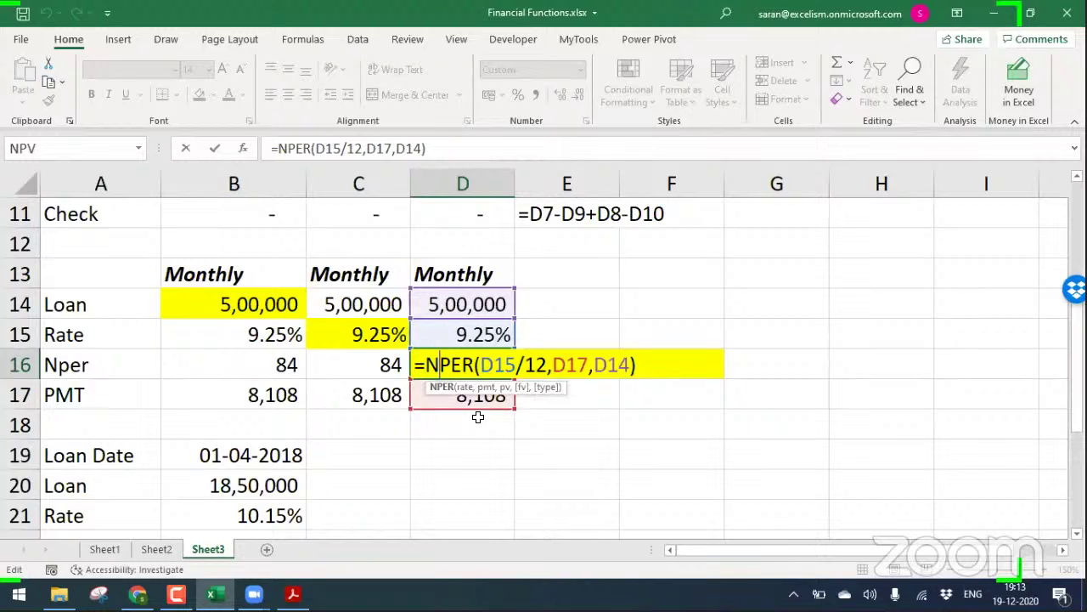
key("Right")
key("Right")
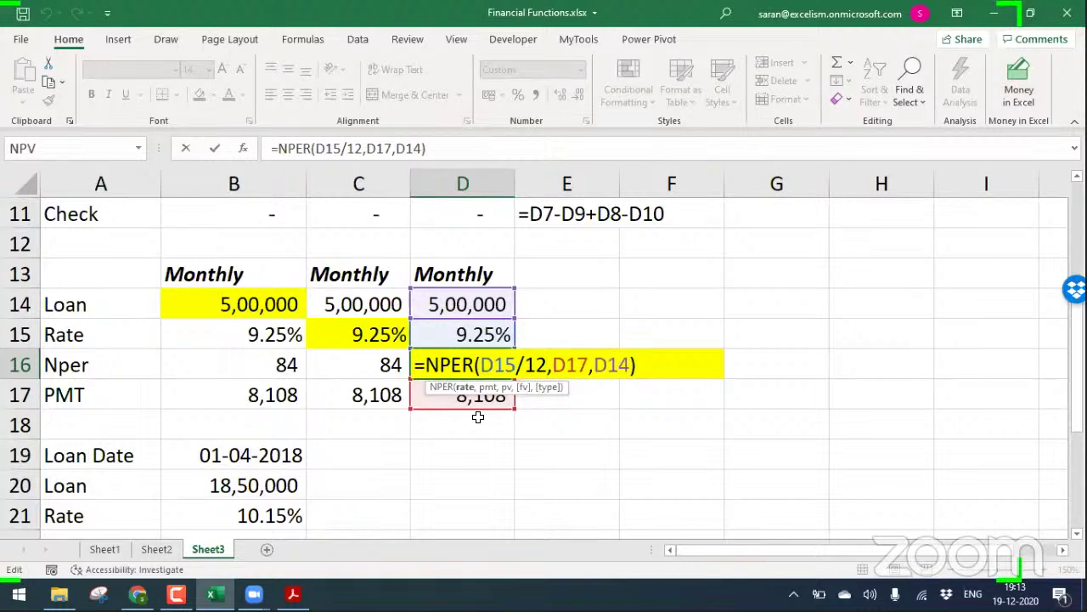
key("Right")
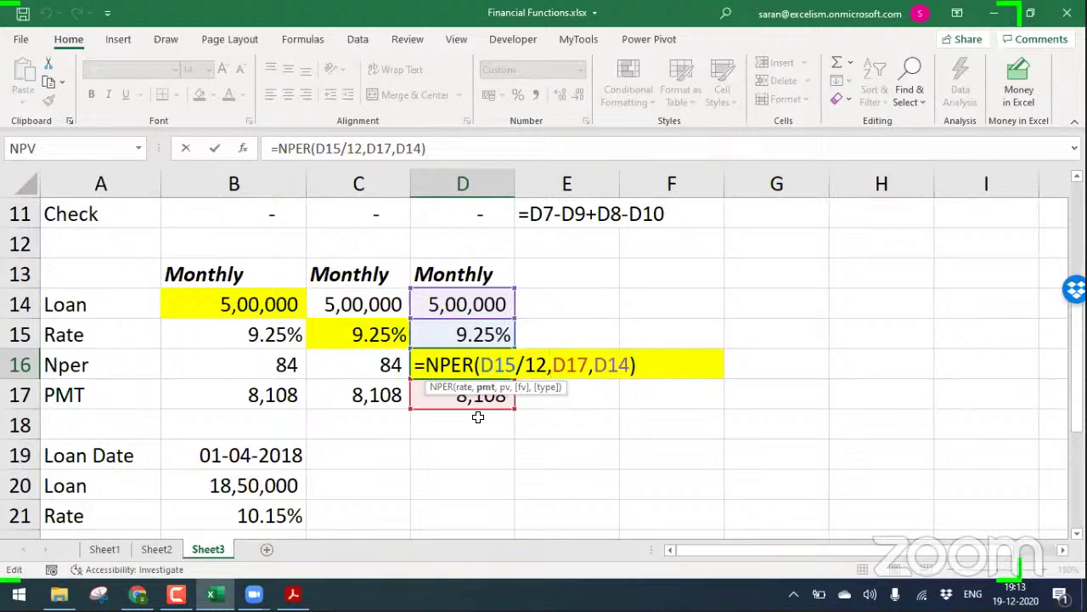
type("-")
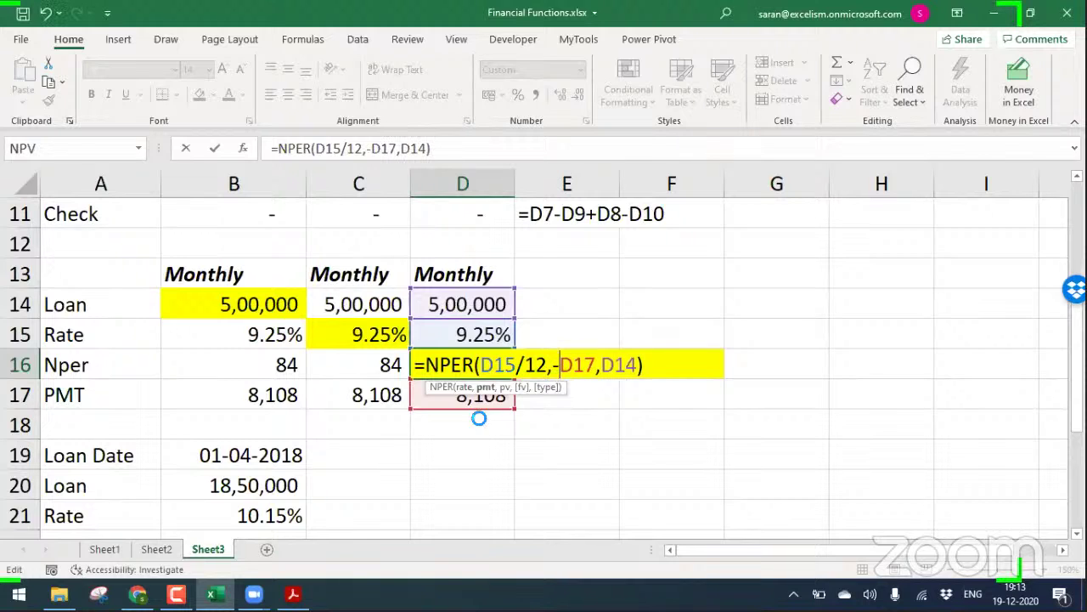
key("Return")
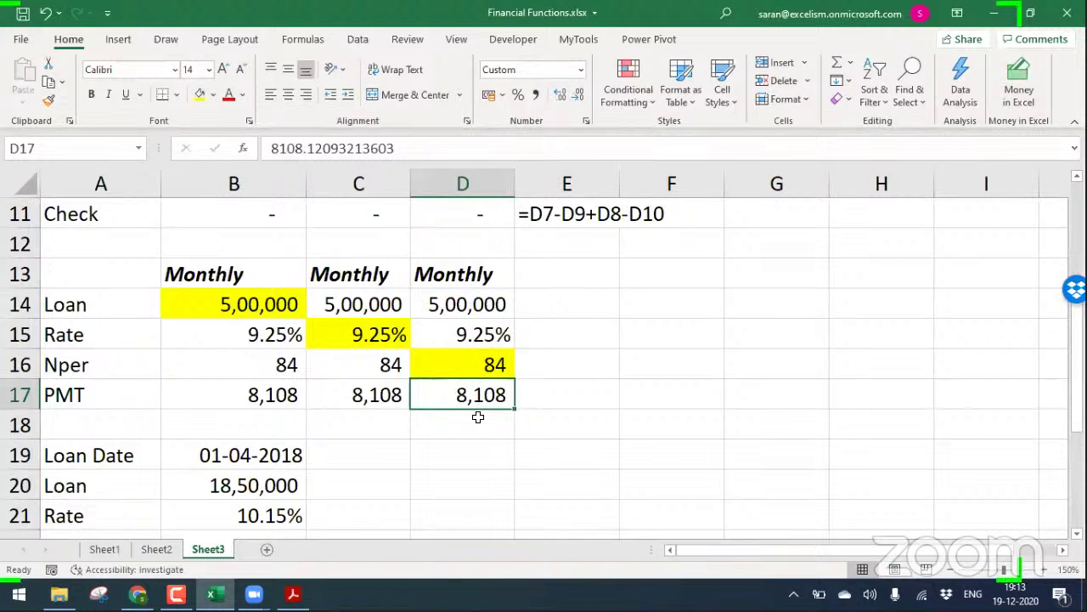
Insert a blank row at row 18, beneath the PMT row
left_click(478, 417)
key("shift+space")
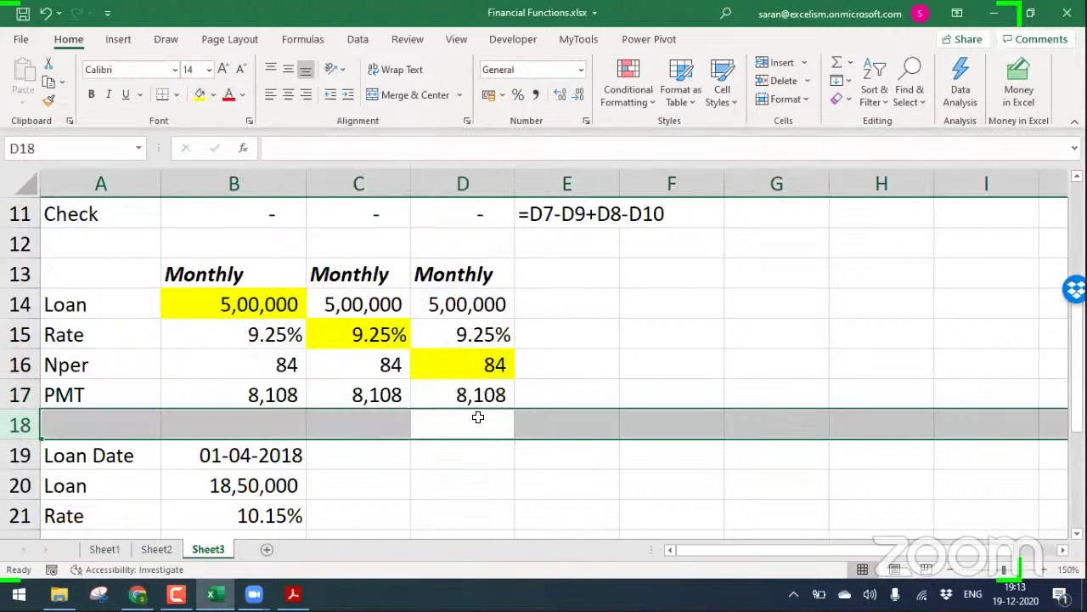
key("ctrl+shift+plus")
Review the three Monthly columns in B13:D17, including the RATE formula in C15, and select the empty cell E14
key("Left")
key("Left")
key("Left")
key("Right")
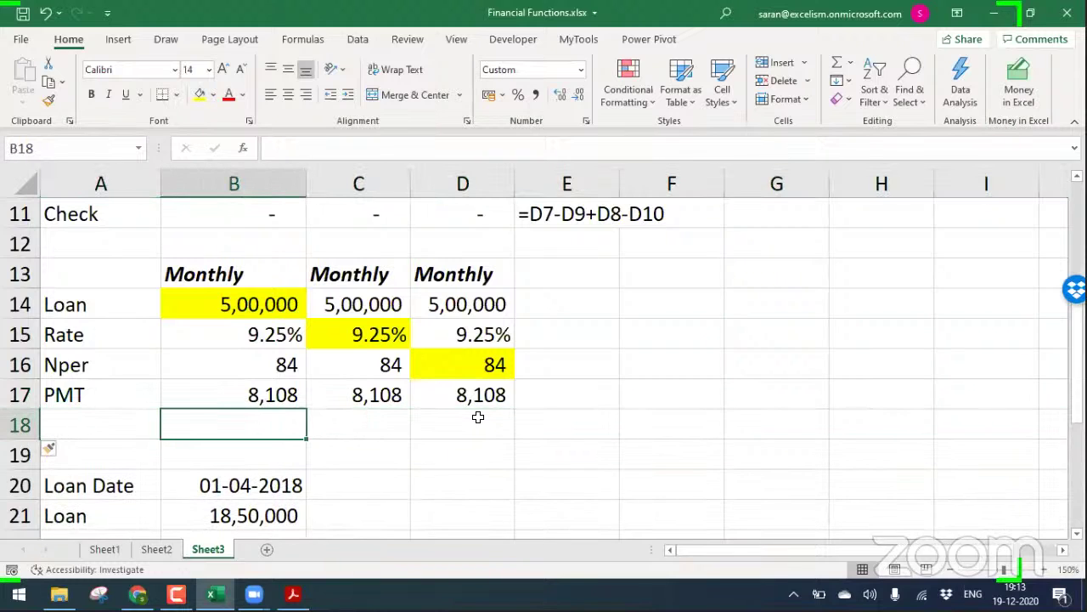
key("Up")
key("Up")
key("Up")
key("Up")
key("Right")
key("Down")
key("Down")
key("Down")
key("Down")
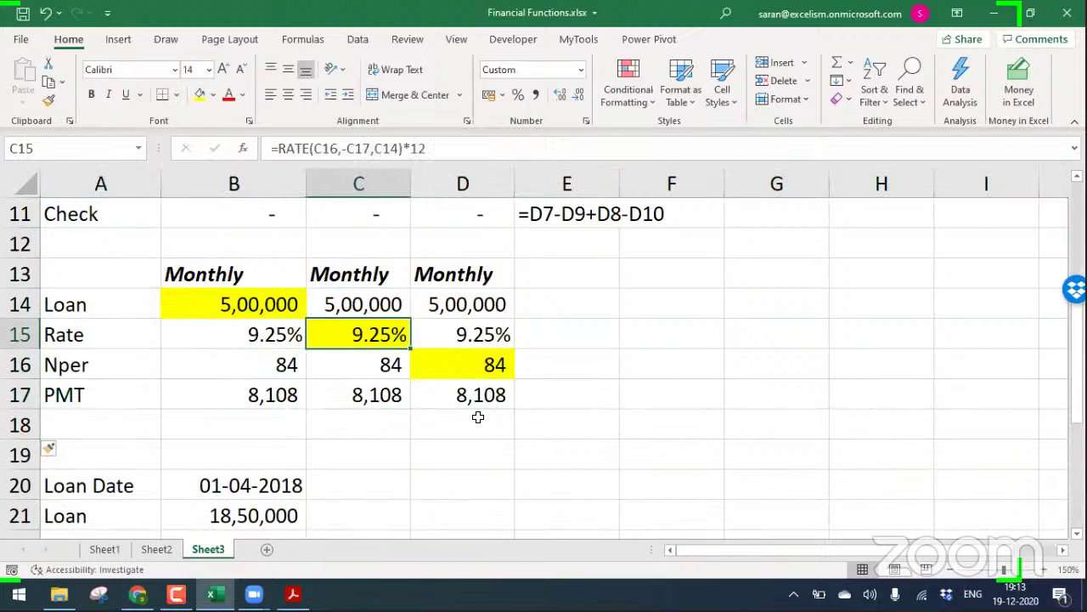
key("Up")
key("Up")
key("Up")
key("Right")
key("Right")
key("Up")
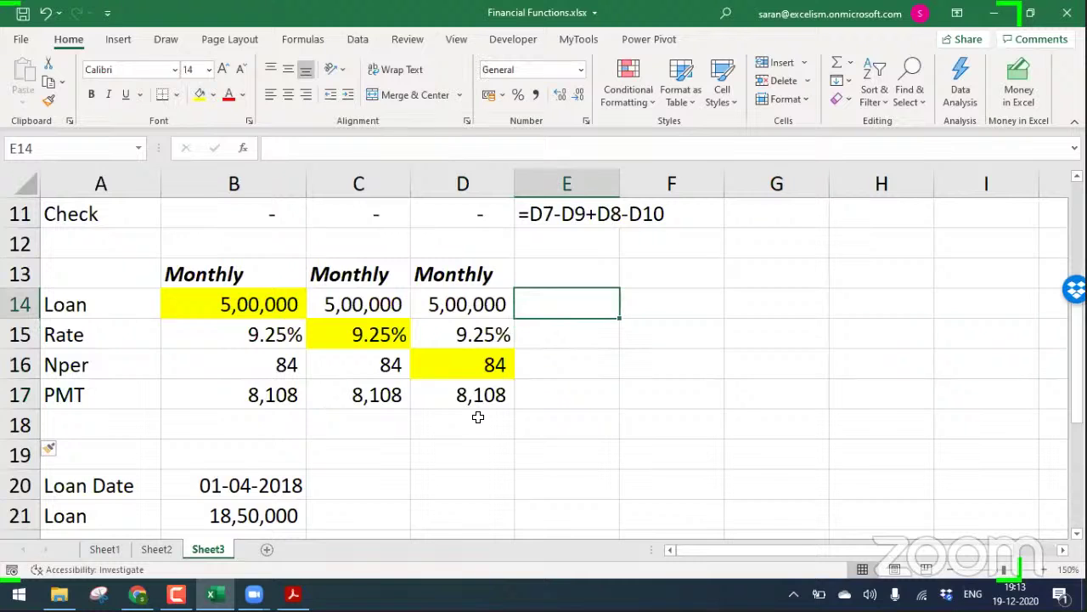
Show the text of the Loan formula in B14 by entering a FORMULATEXT formula in E14
type("=form")
key("Tab")
key("Left")
key("Left")
key("Left")
key("Return")
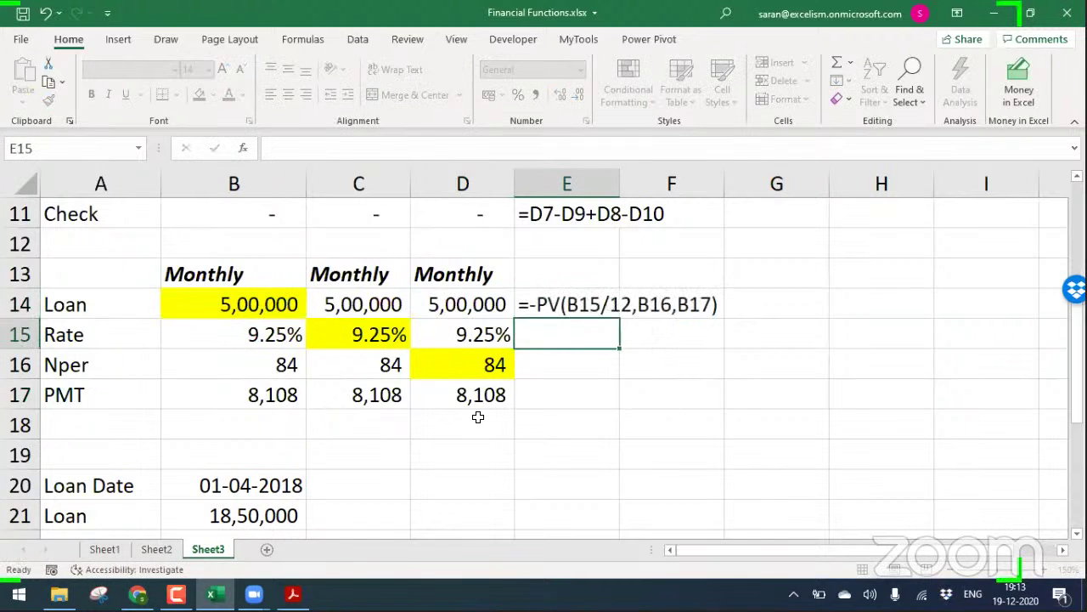
Show the text of the Rate formula in C15 with FORMULATEXT in E15
key("Up")
key("Down")
type("=form")
key("Tab")
key("Left")
key("Left")
key("Return")
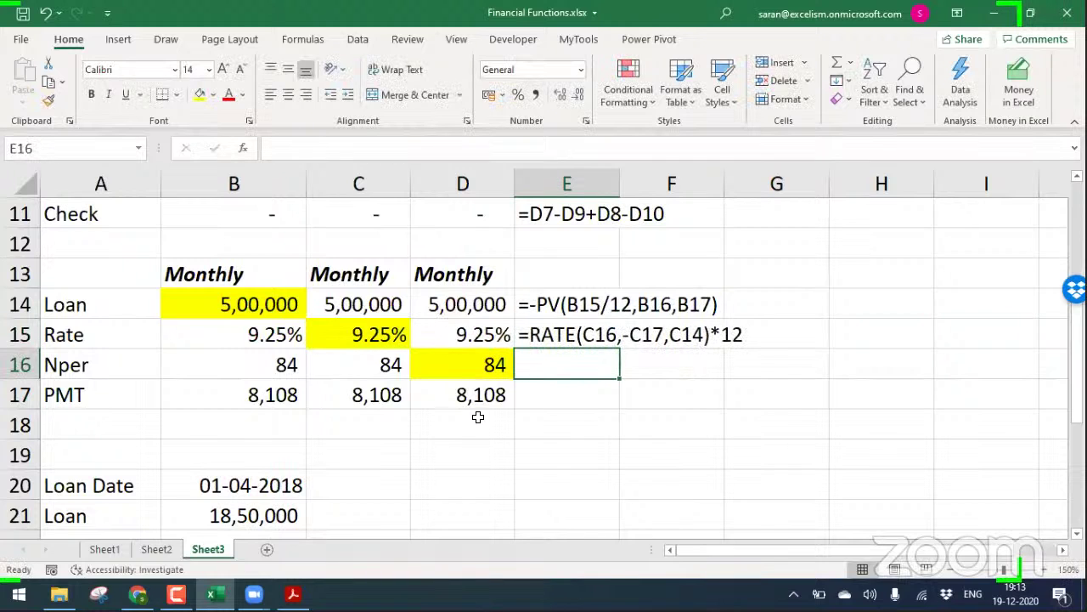
Enter FORMULATEXT in E16, referring to the Nper formula in D16
type("=form")
key("Tab")
key("Left")
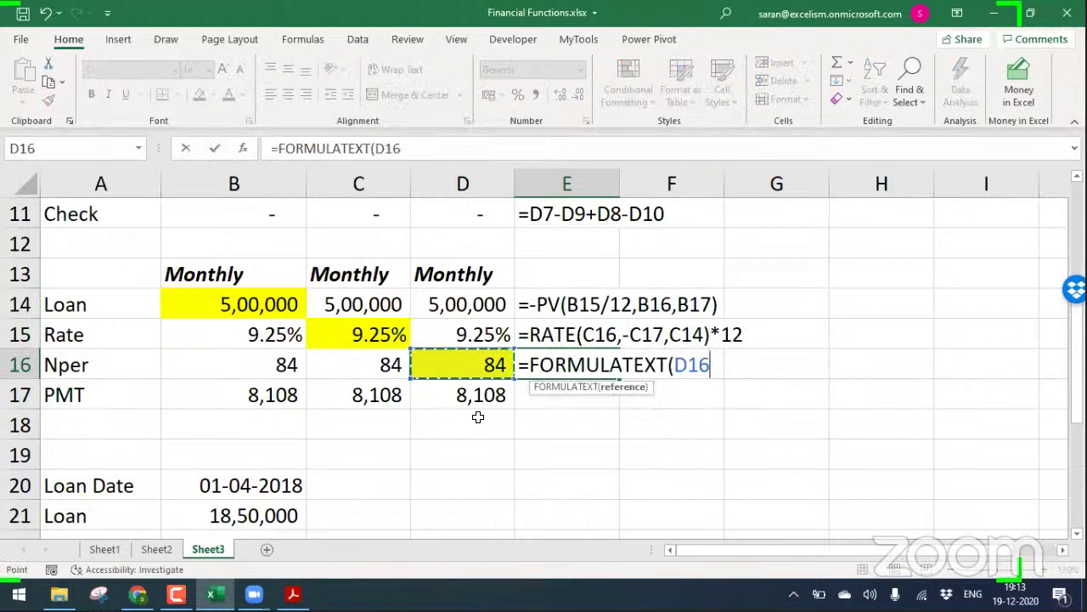
key("Return")
Move the three formula texts from E14:E16 one column over to F14:F16
key("Up")
key("Up")
key("Up")
key("shift+Down")
key("shift+Down")
key("ctrl+x")
key("Right")
key("ctrl+v")
Copy the upper table's Monthly block, from the heading through PMT, into E13:E17
key("Left")
key("Left")
key("Up")
key("Up")
key("Up")
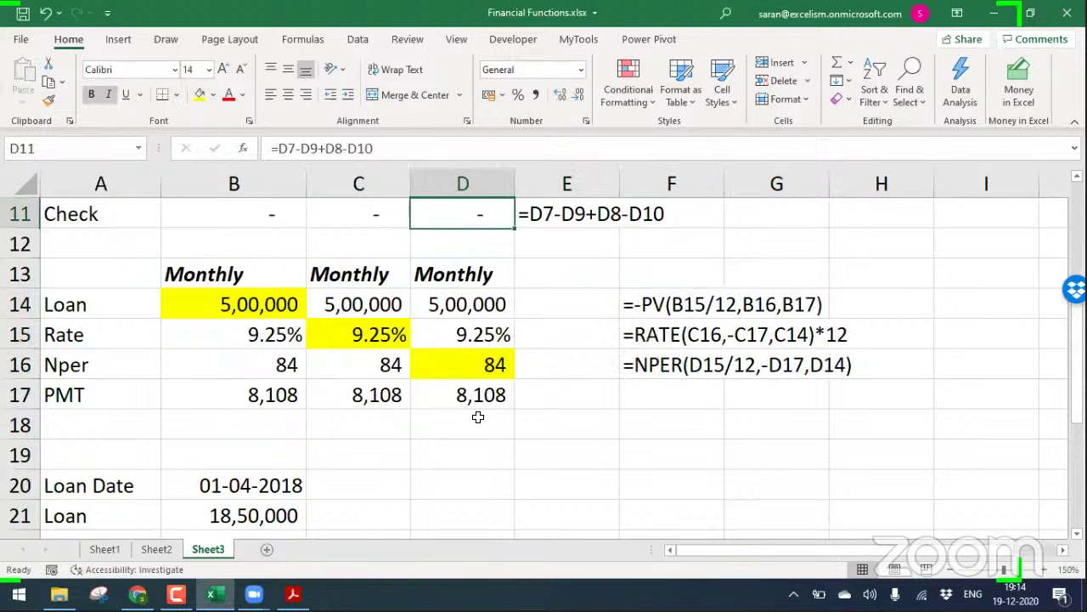
key("ctrl+Up")
key("Down")
key("shift+Down")
key("shift+Down")
key("shift+Down")
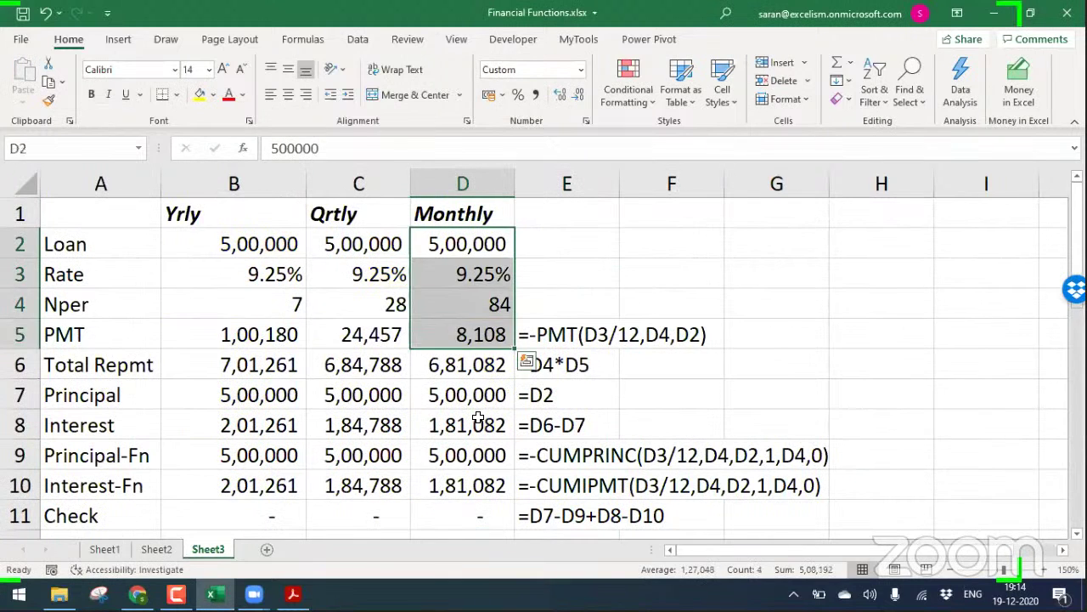
key("ctrl+c")
key("Down")
key("Down")
key("ctrl+Down")
key("Down")
key("Down")
key("Down")
key("Down")
key("Down")
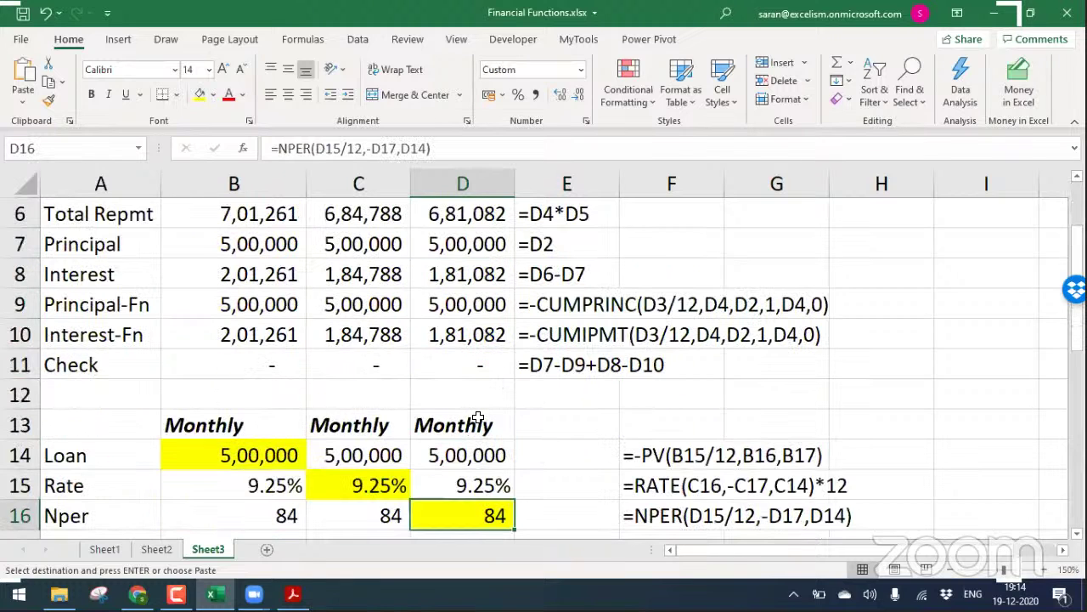
scroll(478, 418, "down", 1)
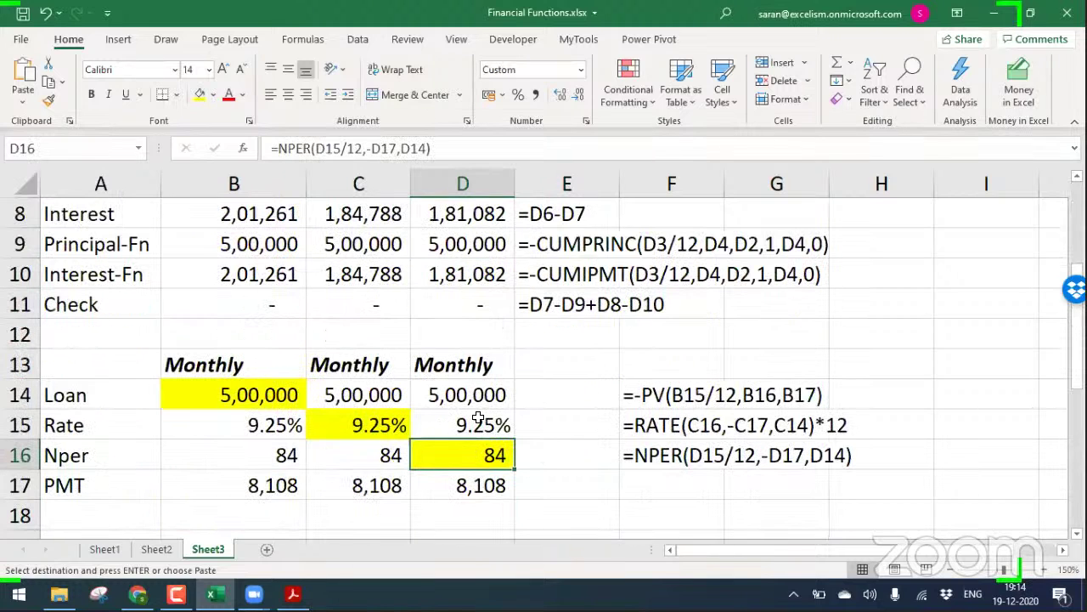
key("Right")
key("Up")
key("Up")
key("Return")
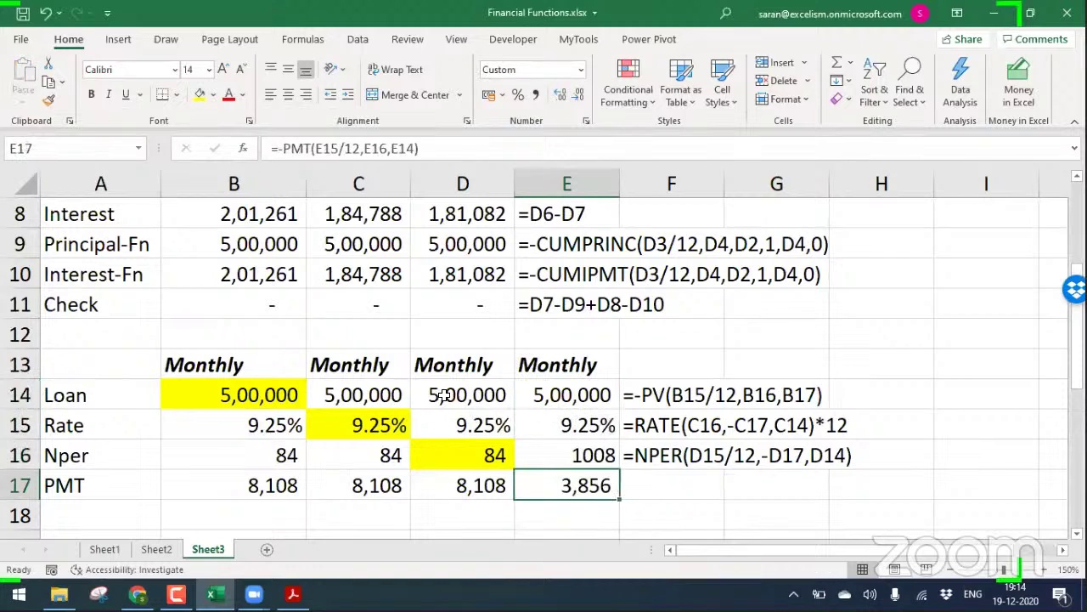
Replace the Nper formula in E16 with a copy of the Nper value from C16
key("Up")
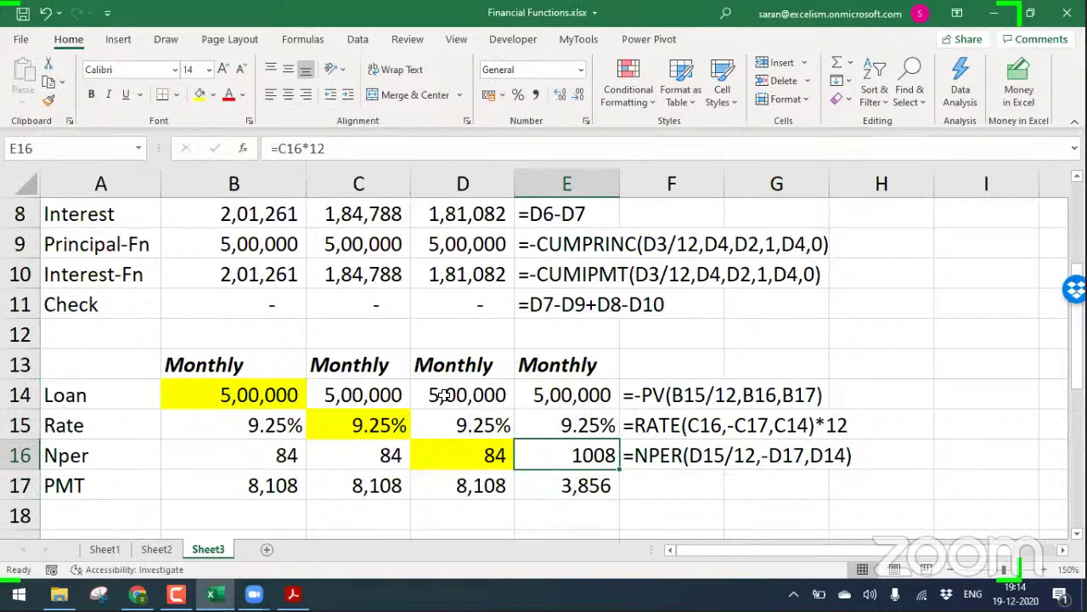
key("Left")
key("Left")
key("ctrl+c")
key("Right")
key("Right")
key("Return")
key("Down")
key("Left")
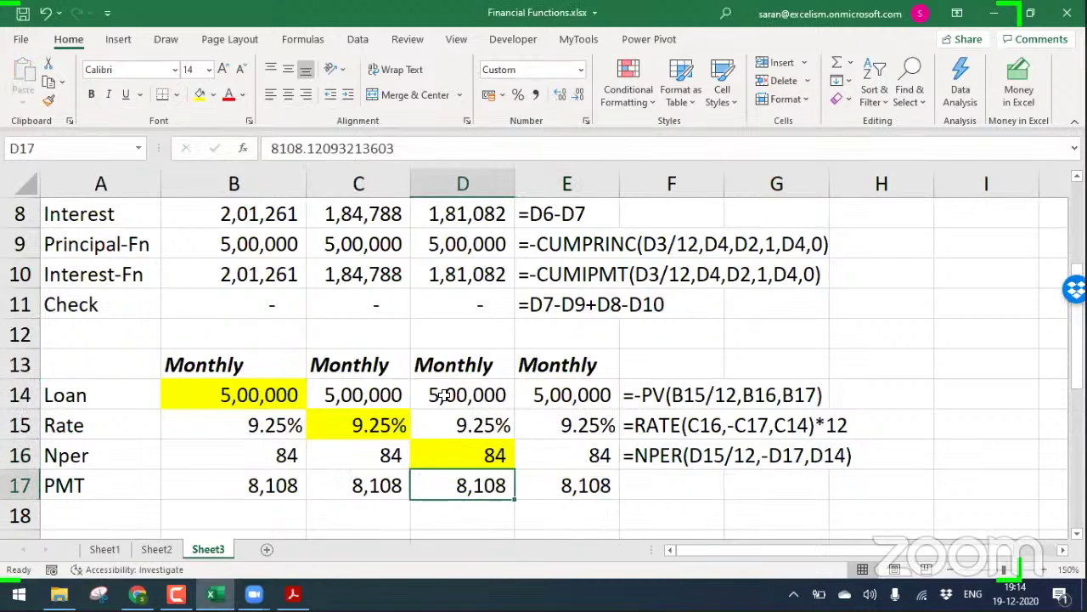
Fill the PMT result in E17 with yellow and copy the formula-text cell F16 down to F17
key("Right")
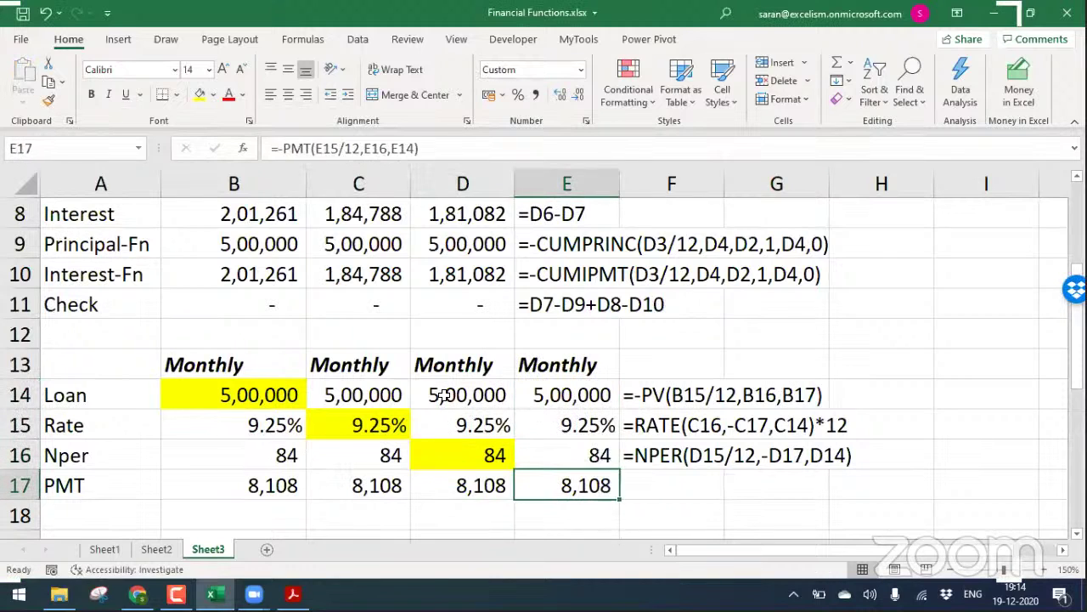
left_click(197, 97)
key("Right")
key("Up")
key("ctrl+c")
key("Down")
key("Return")
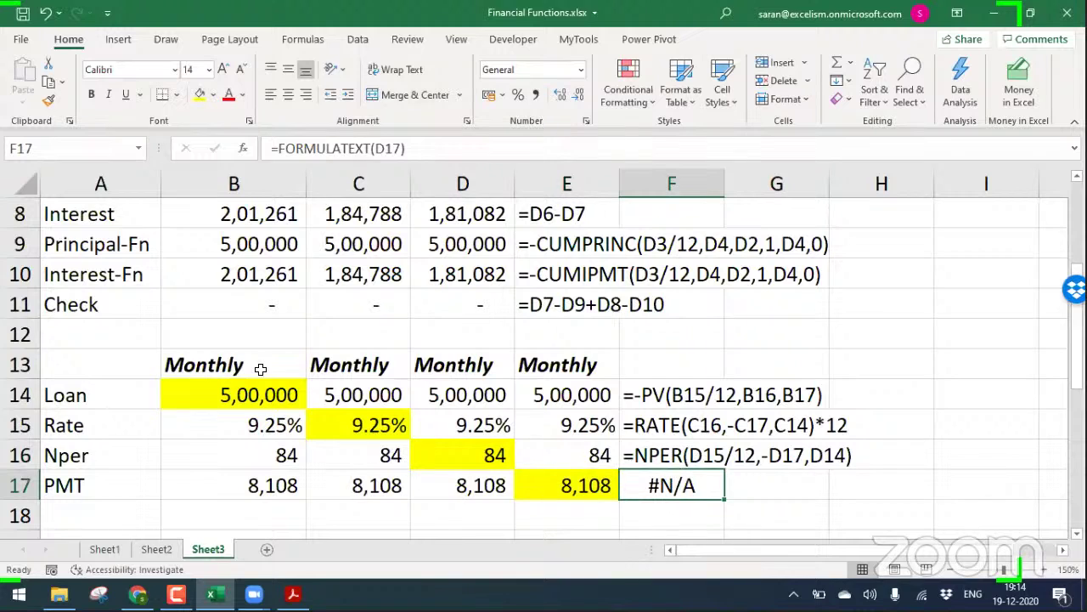
Examine the yellow result cells B14, C15, D16 and E17 and the formula text in F16
left_click(376, 430, "ctrl")
left_click(462, 446, "ctrl")
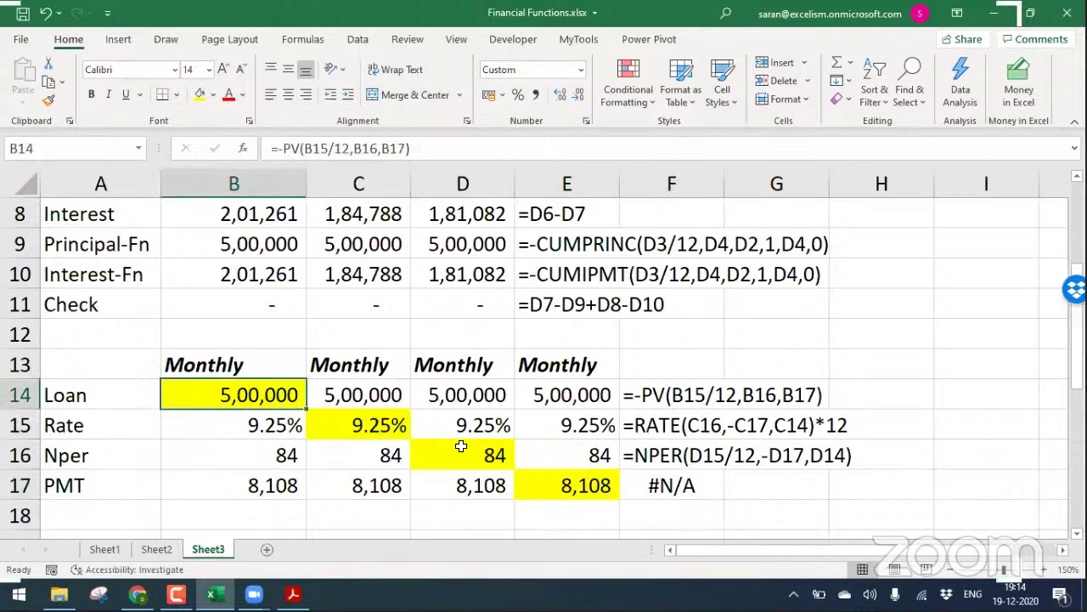
left_click(548, 478, "ctrl")
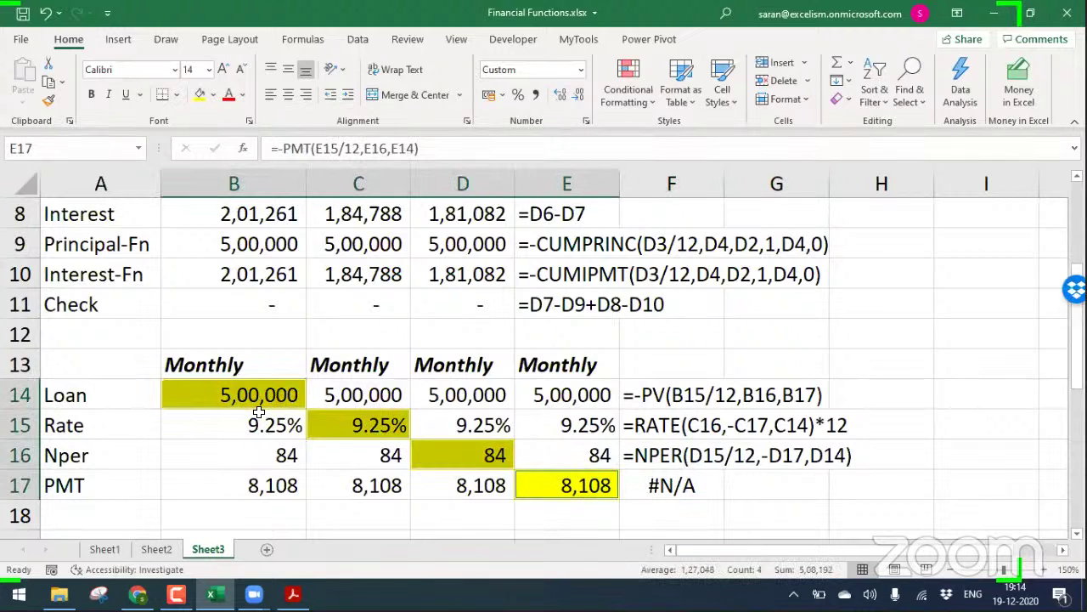
left_click(343, 433)
left_click(479, 448)
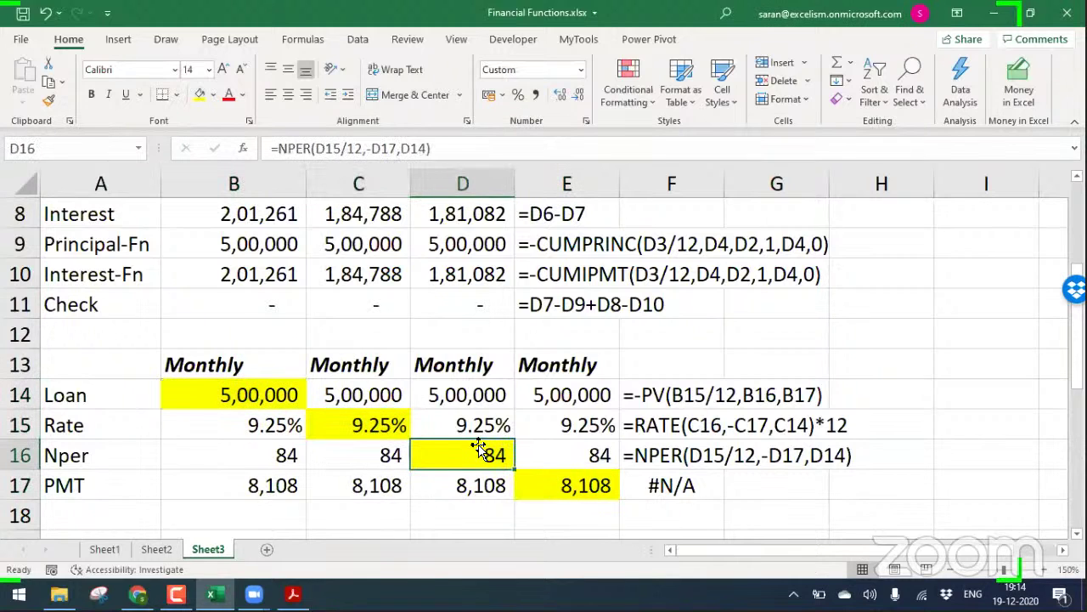
left_click(566, 478)
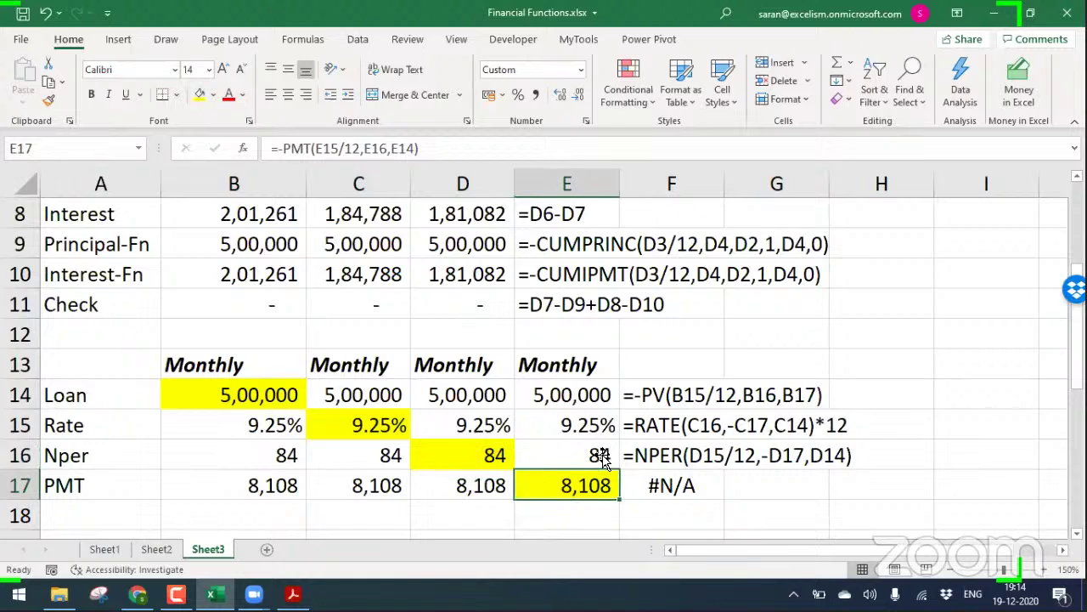
left_click(639, 461)
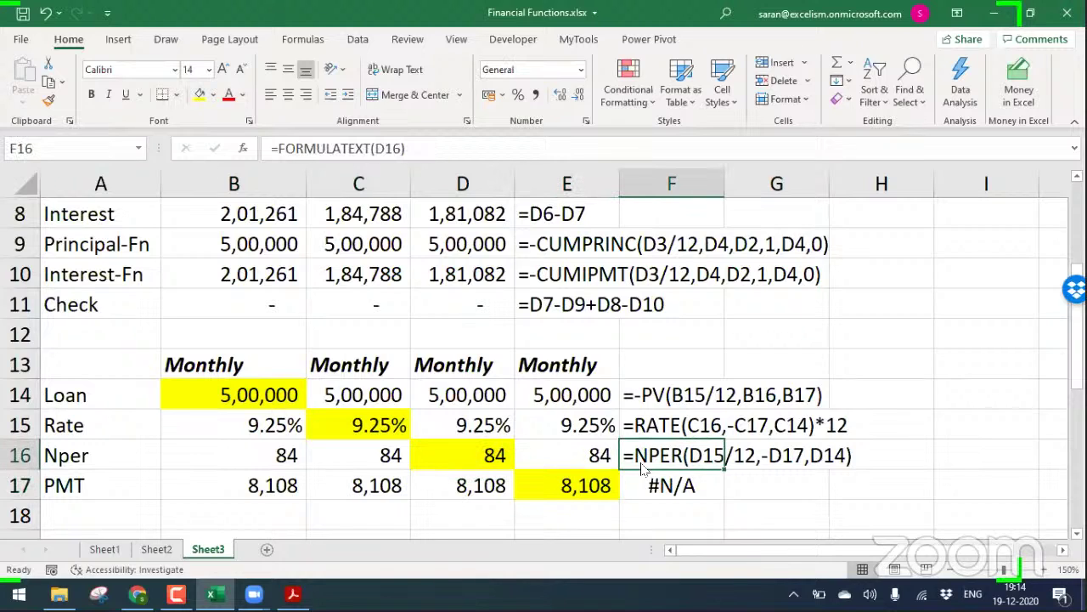
Change the FORMULATEXT reference in F17 to E17
left_click(644, 478)
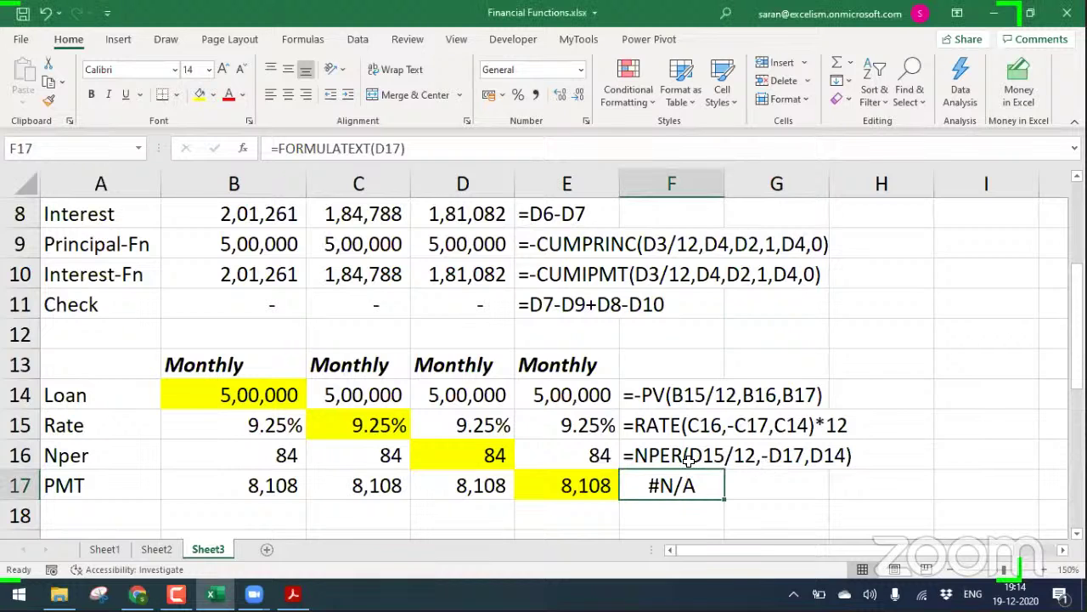
key("F2")
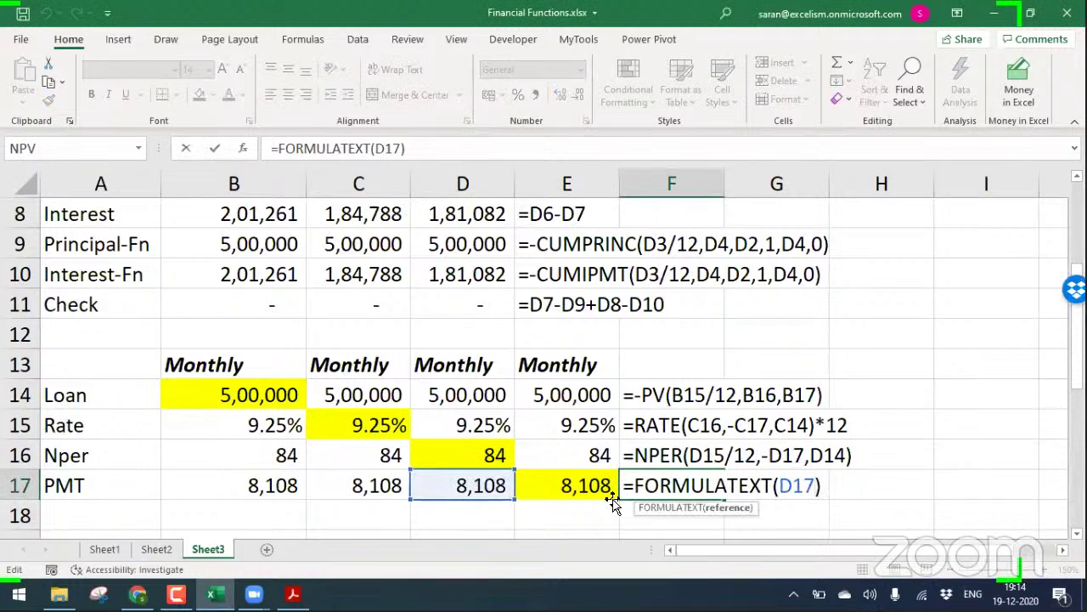
left_click(543, 486)
key("Return")
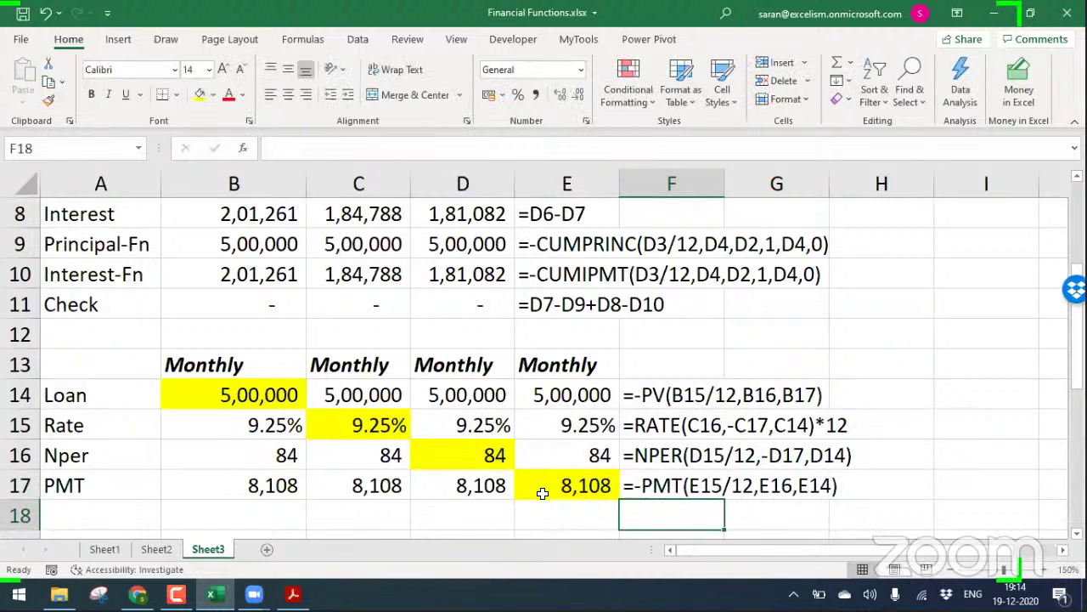
Review the PV, RATE, NPER and PMT formula texts in F14:F17
key("Up")
key("Up")
key("Up")
key("Up")
key("Down")
key("Down")
key("Down")
key("Down")
key("Down")
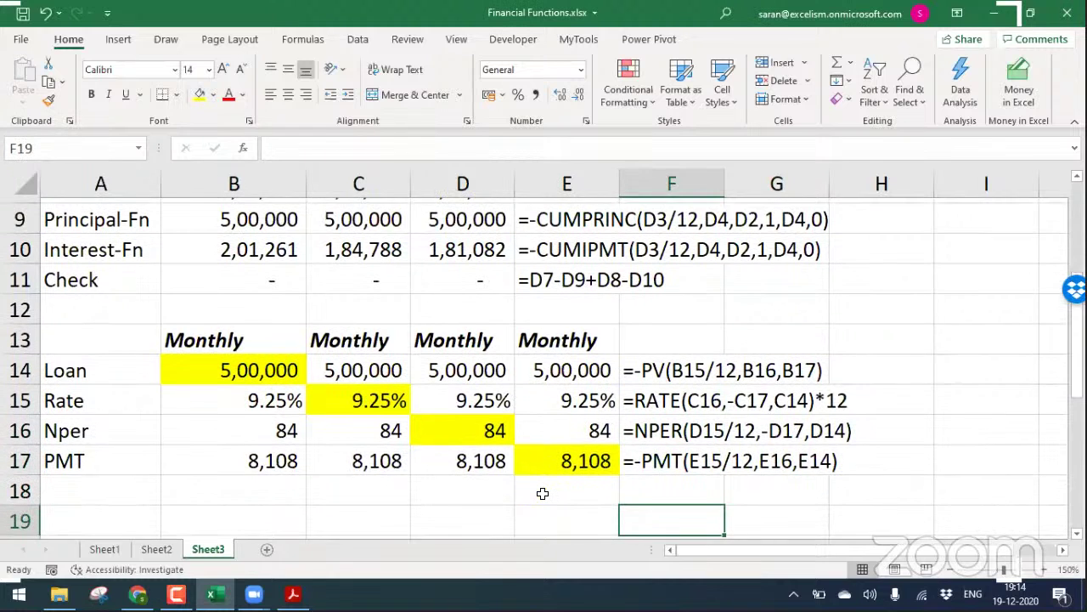
Delete the extra blank row 18 so only one empty row separates the PMT row from Loan Date
key("Down")
key("Down")
key("Up")
key("Up")
key("Up")
key("shift+space")
key("ctrl+minus")
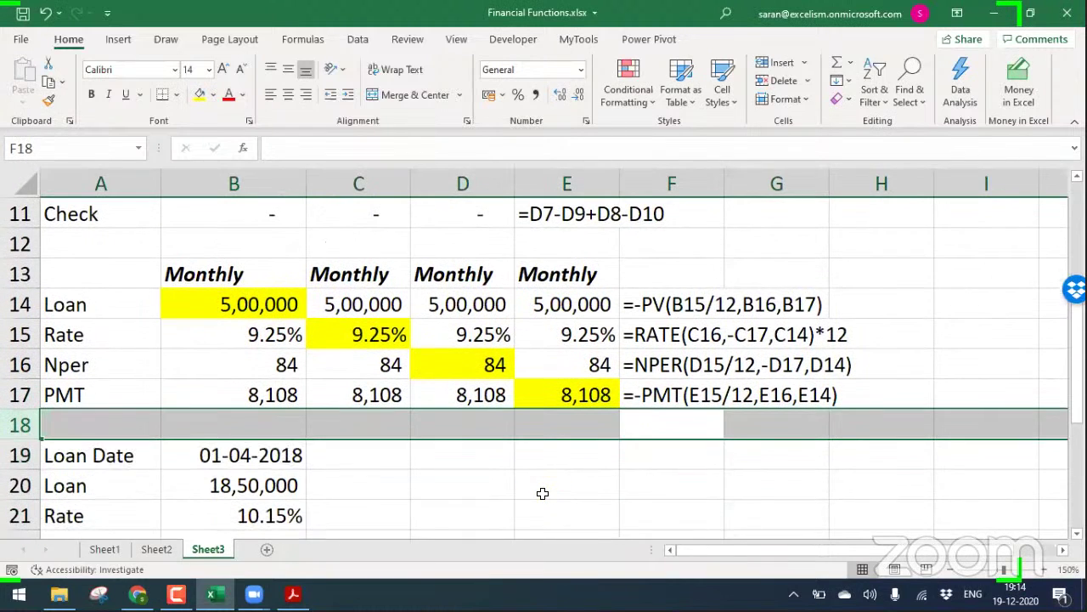
Add a new blank worksheet after Sheet3
key("ctrl+Home")
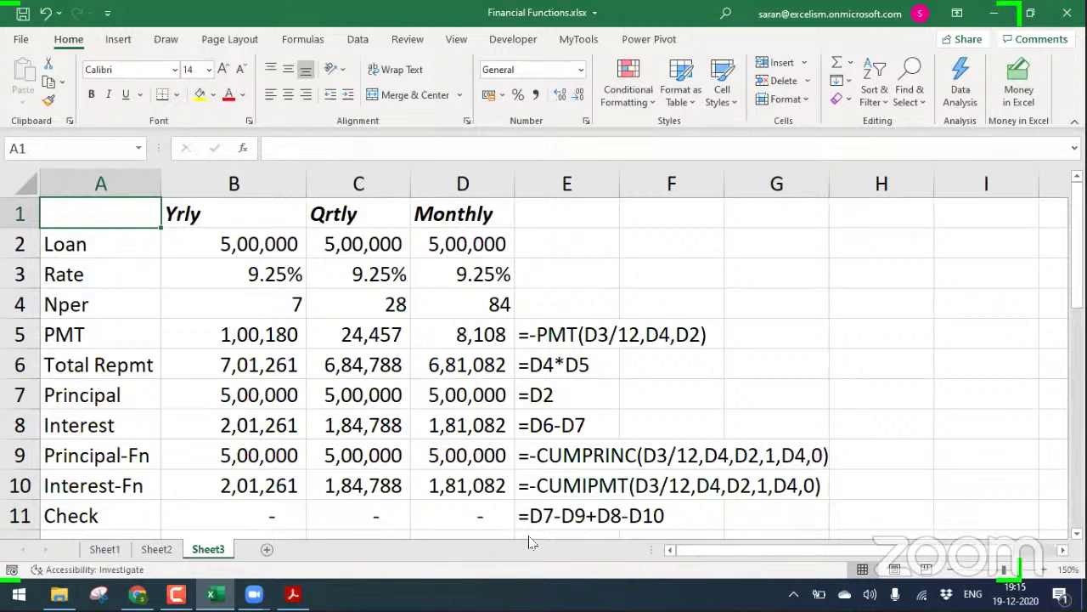
left_click(122, 338)
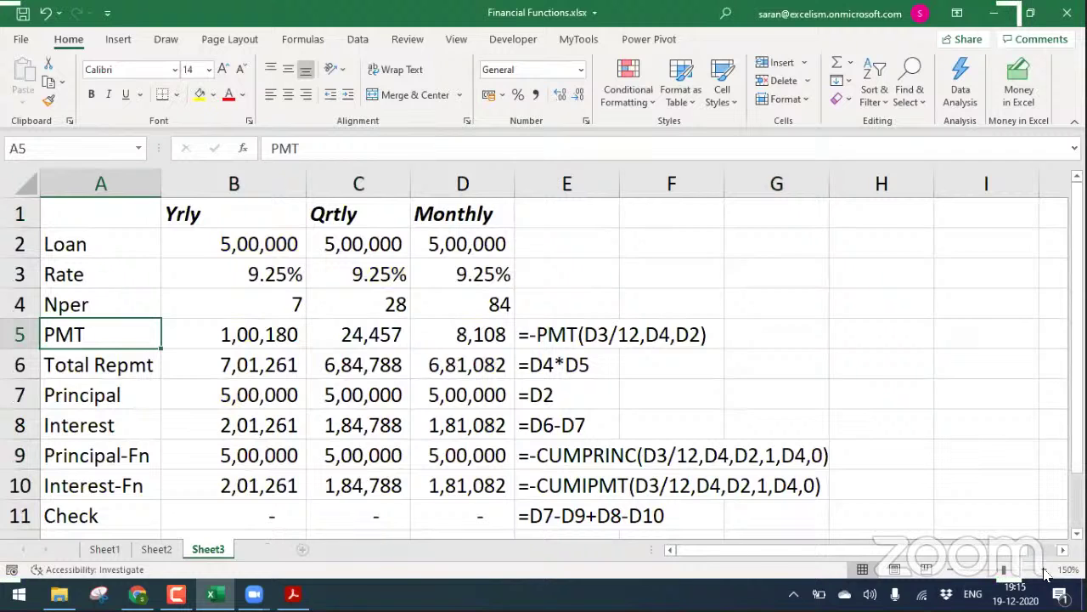
left_click(267, 548)
left_click(1045, 569)
left_click(1045, 569)
left_click(1045, 570)
left_click(1045, 570)
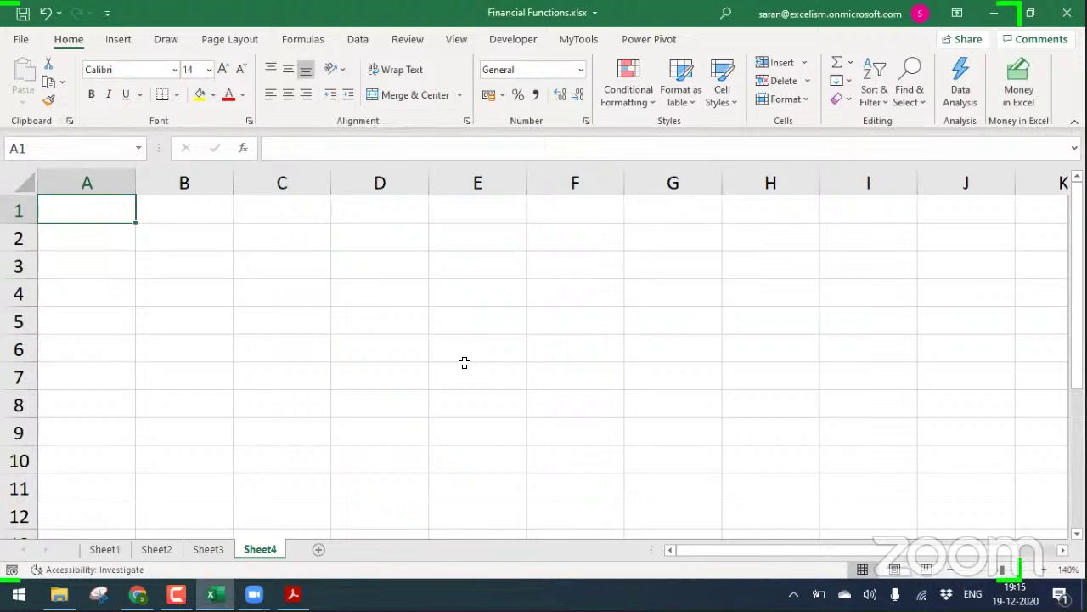
Enter the label Loan in A1 and the amount 500000 in B1
type("Loan")
key("Tab")
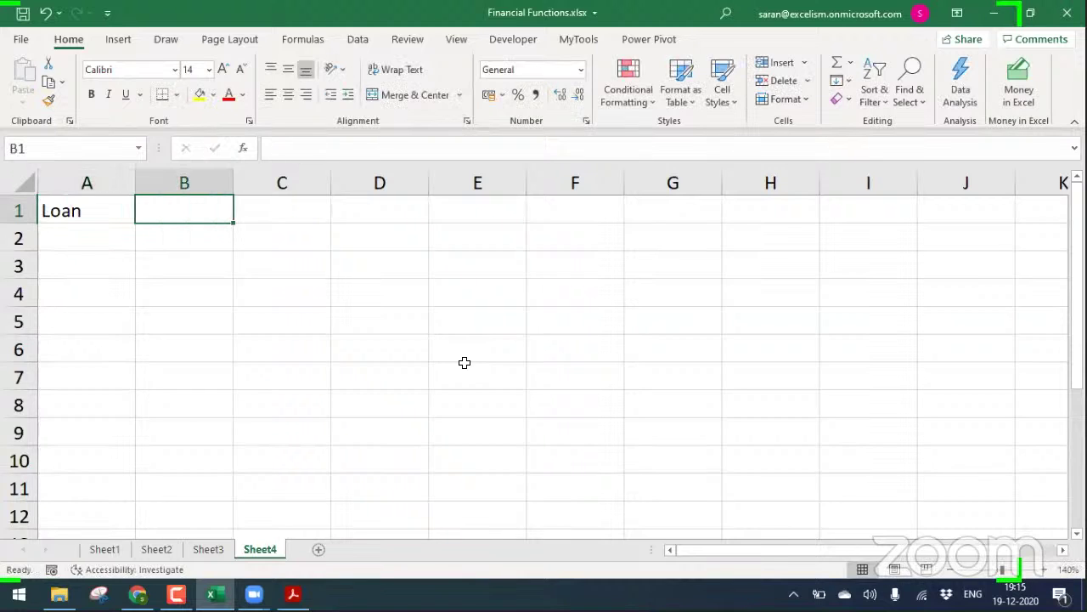
type("500000")
key("Tab")
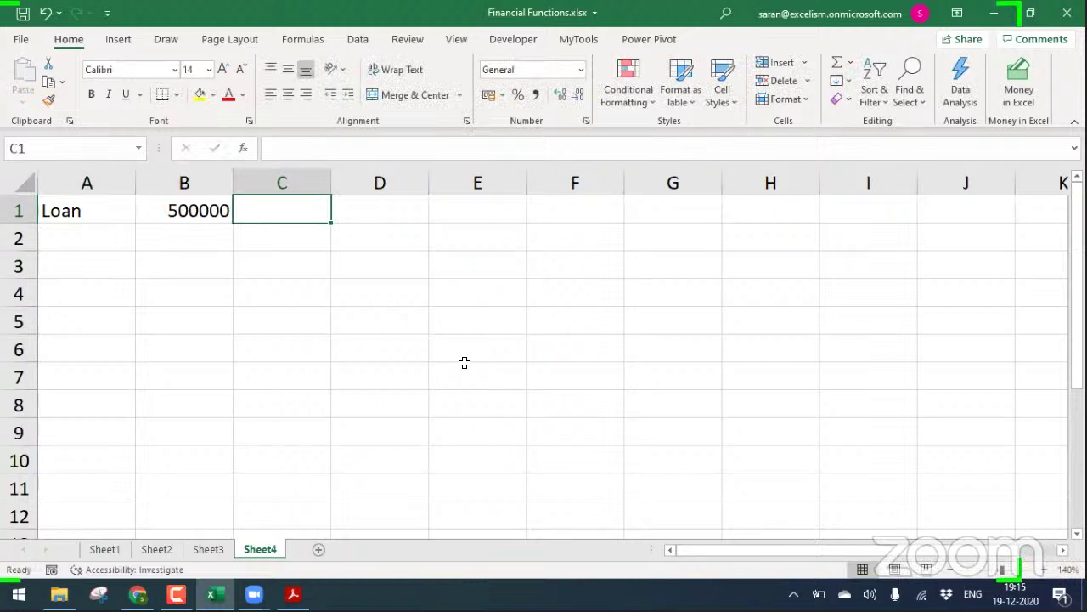
Enter the label Rate in C1 and 8.75% in D1
type("Rate")
key("Tab")
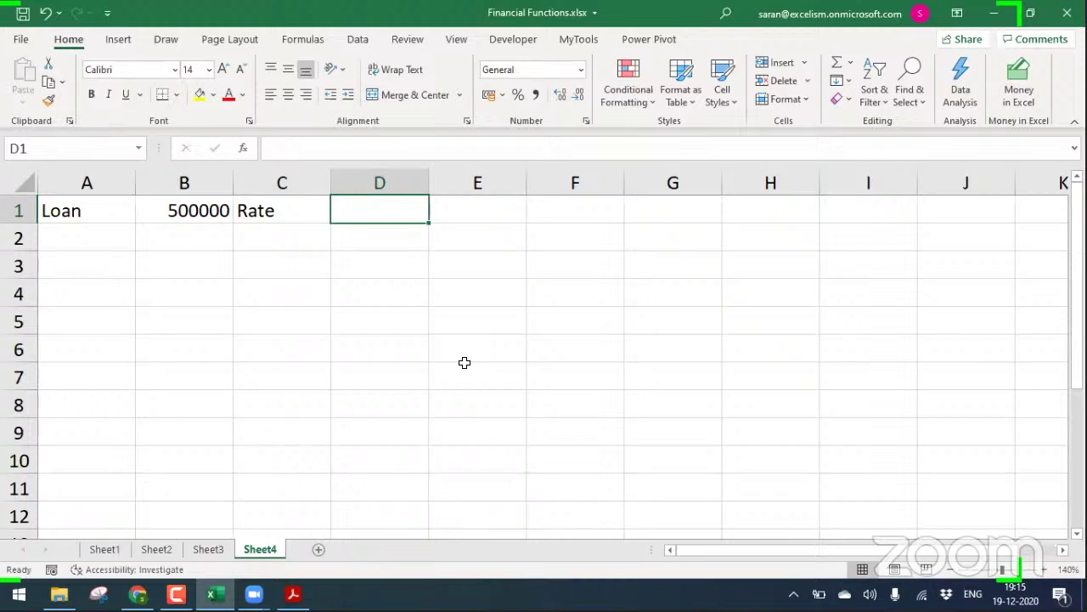
type("8.75T")
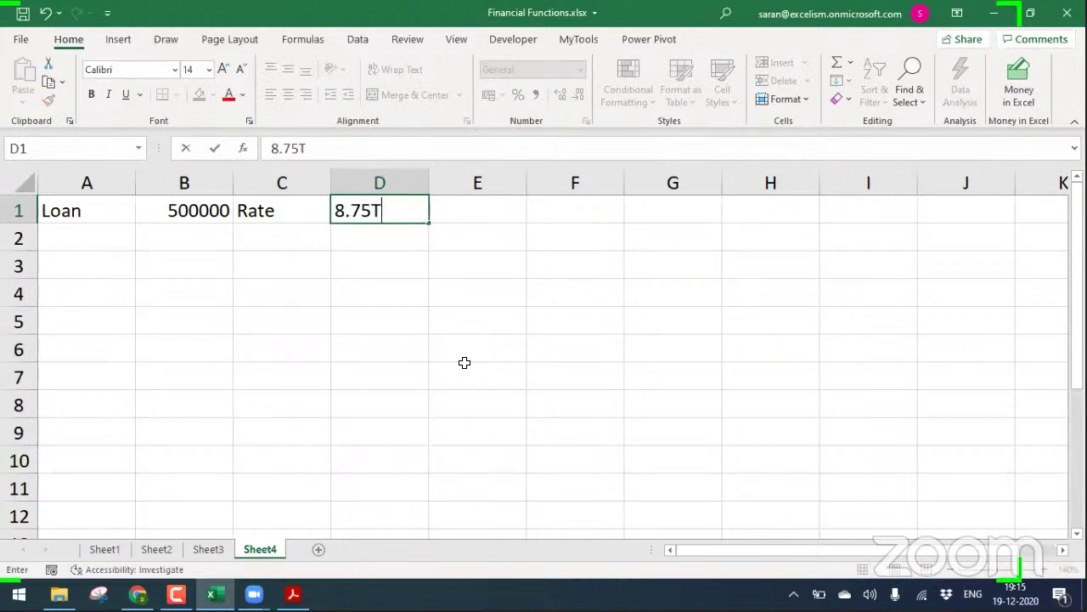
key("BackSpace")
type("%")
key("Tab")
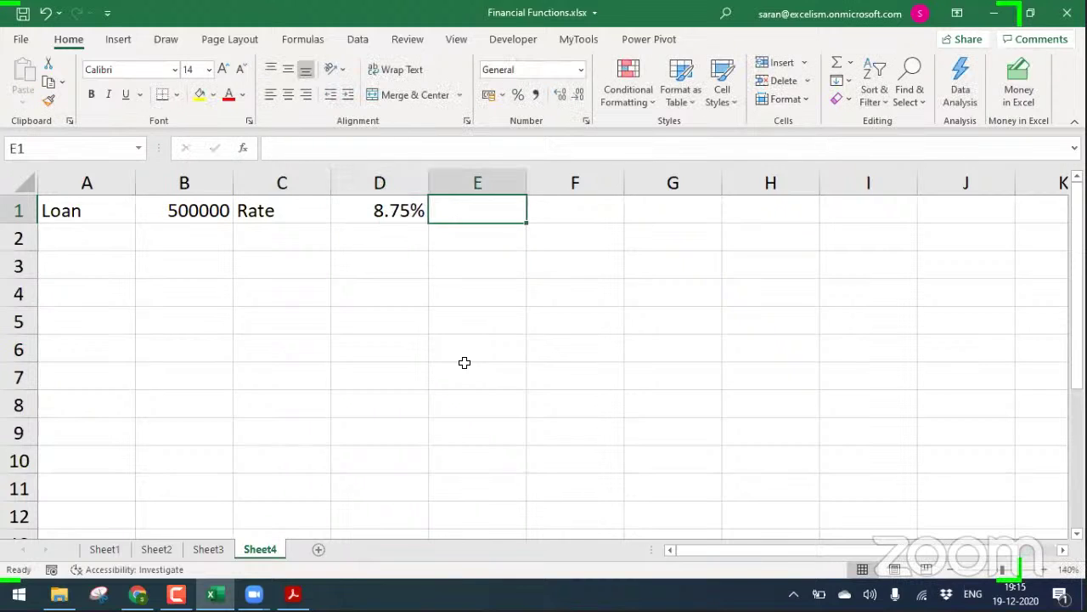
Enter the label Nper in E1 and the value 5 in F1
type("Nper")
key("Tab")
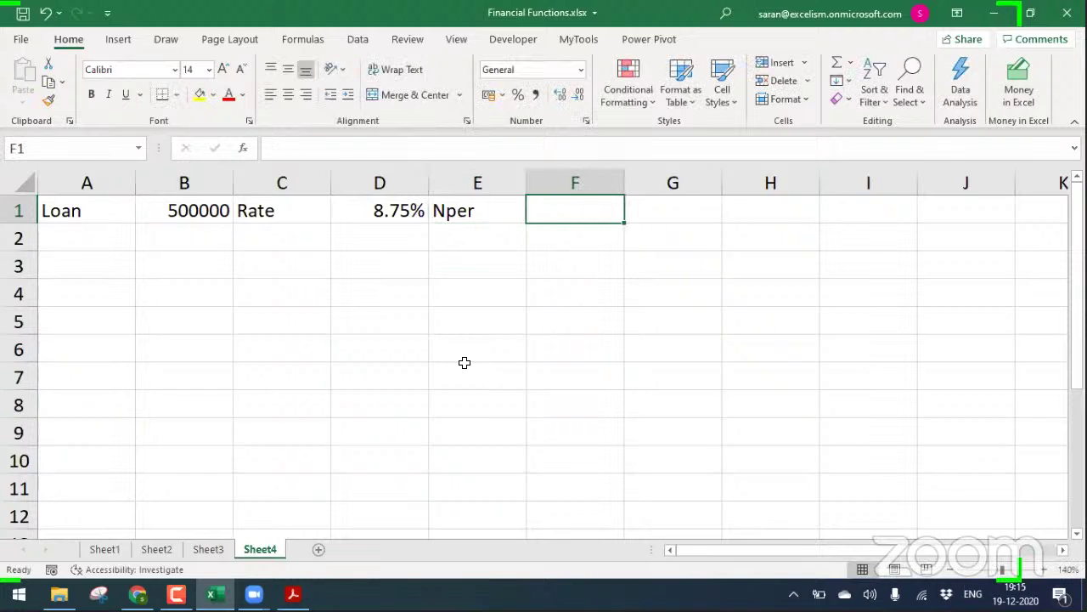
type("5")
key("Return")
Enter the header Per in A3 and insert a blank row above it, ending in the cell beneath the header
key("Down")
key("Down")
key("Up")
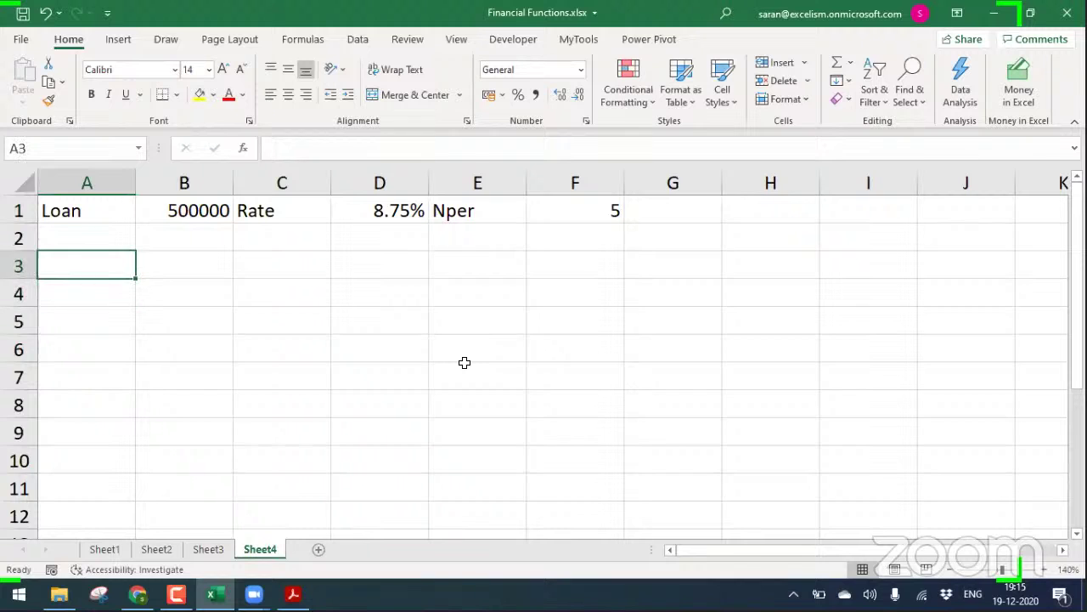
type("Per")
key("Tab")
key("Left")
key("shift+space")
key("ctrl+shift+plus")
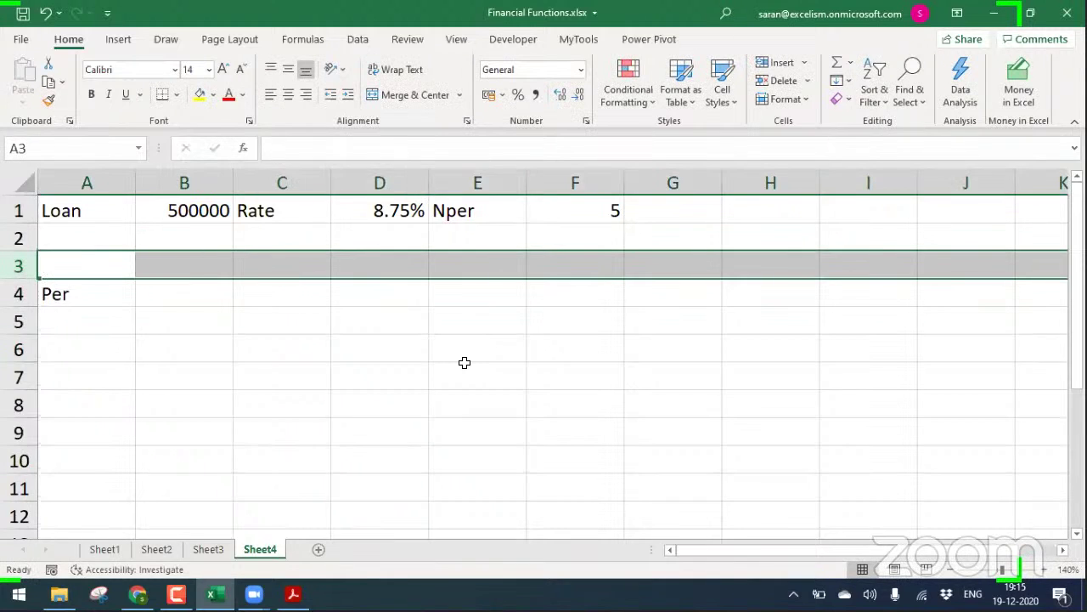
key("Down")
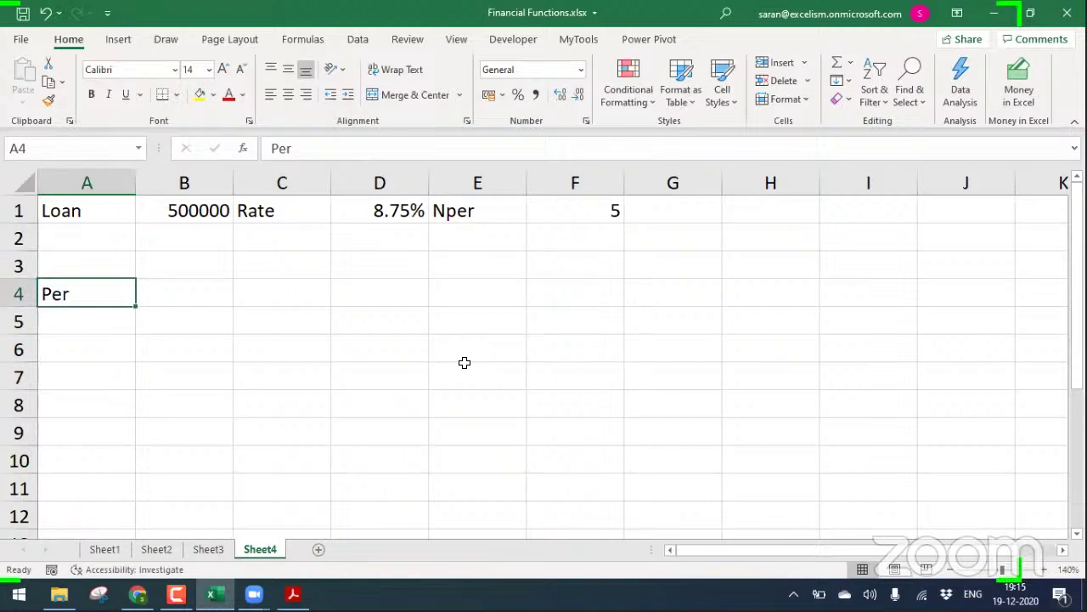
key("Return")
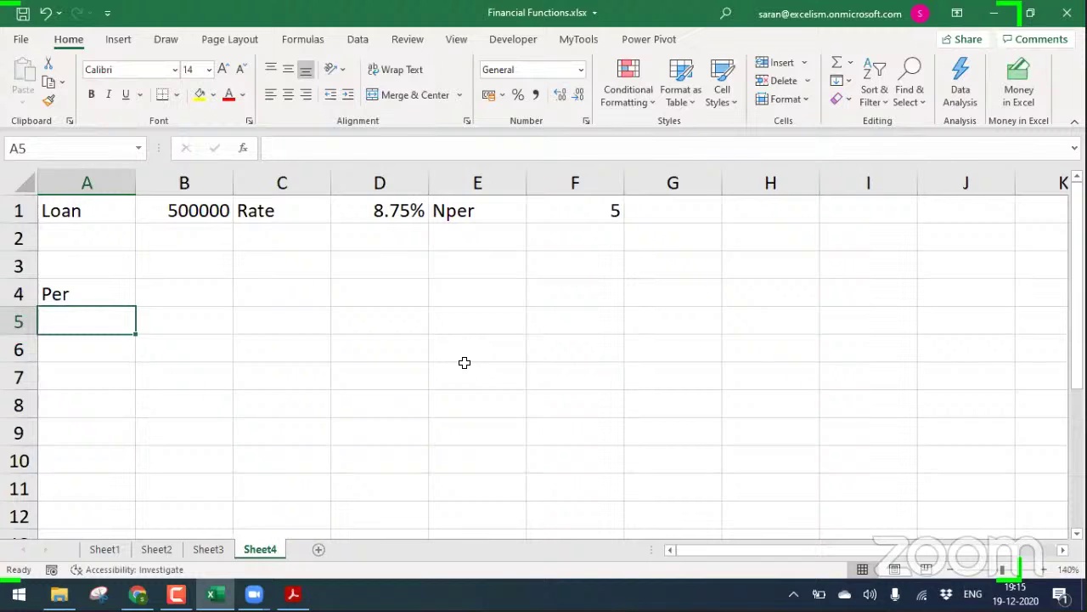
Freeze the rows above row 5 so the loan inputs and table header stay in view
key("alt+w")
key("f")
key("f")
key("Up")
key("Up")
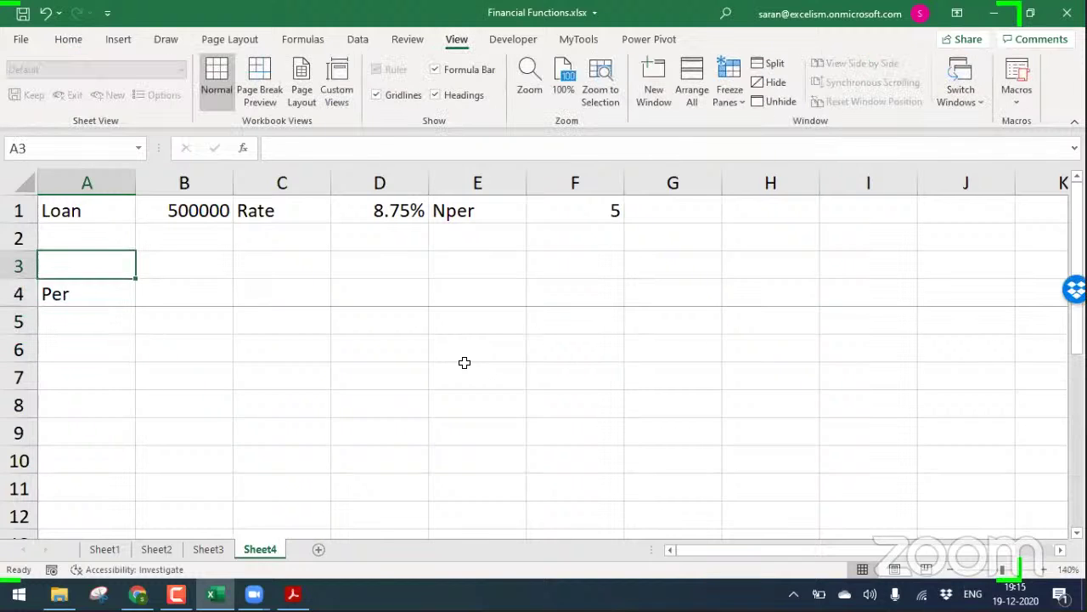
Format the loan amount in B1 with thousands separators and no decimal places
key("Right")
key("Right")
key("Right")
key("Right")
key("Right")
key("Up")
key("Up")
key("Home")
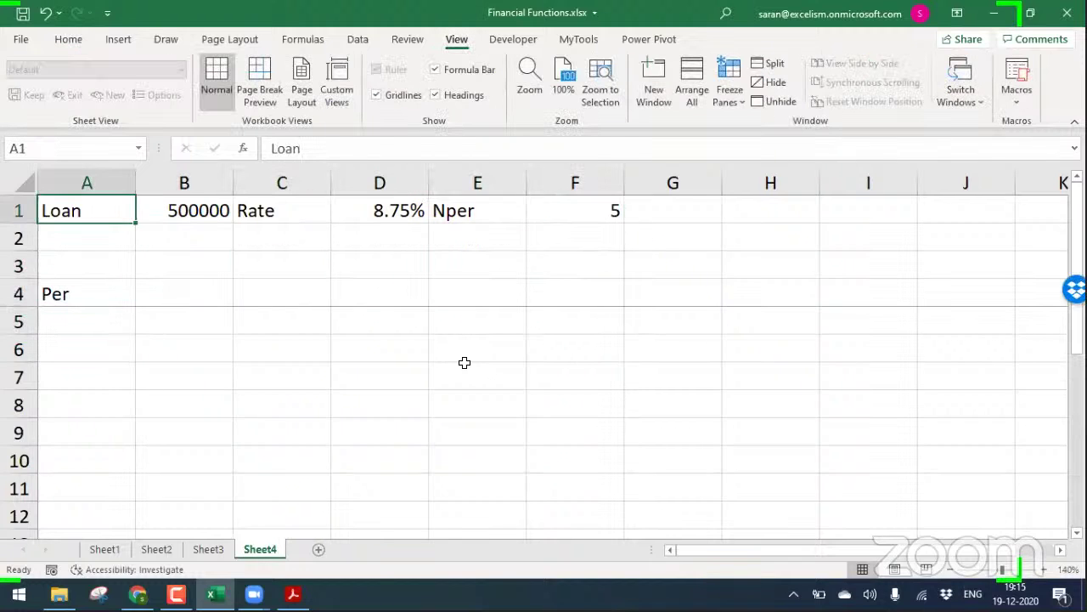
key("Right")
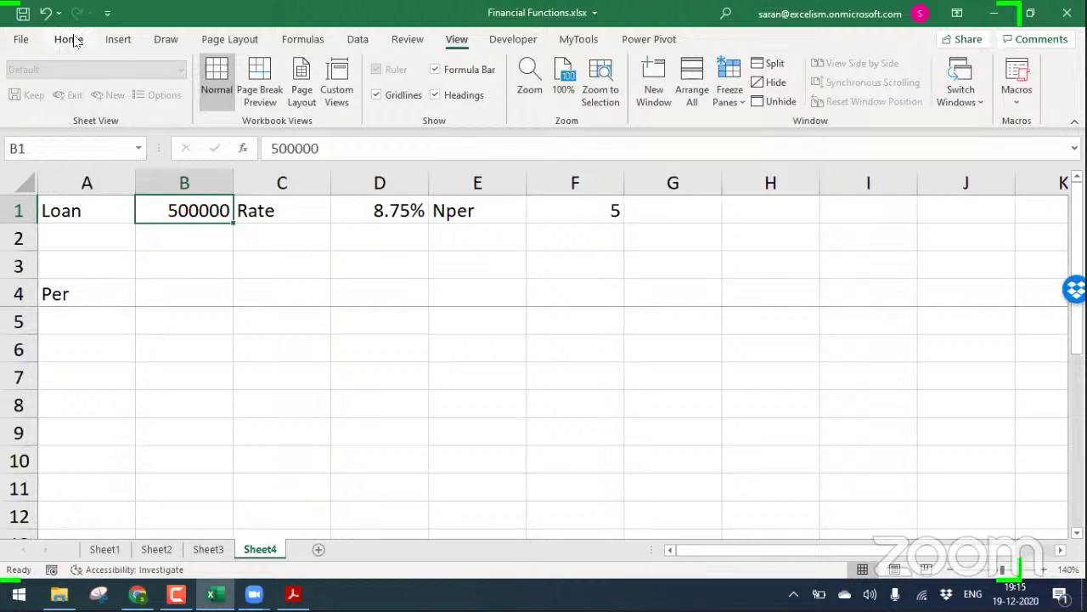
left_click(536, 95)
left_click(578, 95)
left_click(579, 96)
Number the periods under Per from 1 to 60 by filling a series down from A5
left_click(91, 325)
type("1")
key("Return")
type("2")
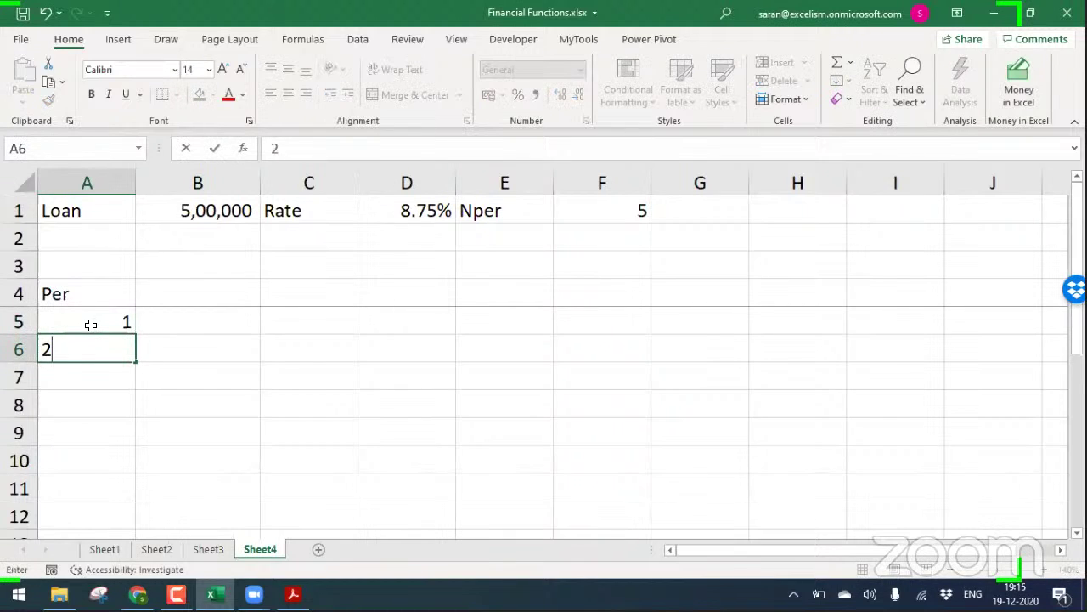
key("Return")
left_click_drag(91, 321, 95, 341)
left_click_drag(135, 385, 124, 583)
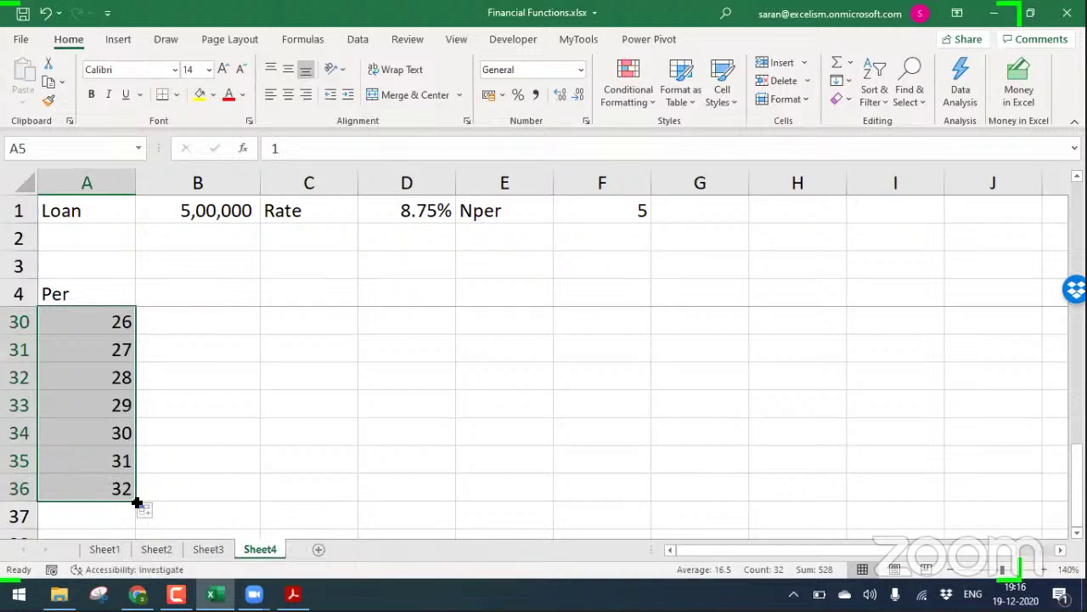
left_click_drag(137, 501, 112, 313)
Make the Per header bold and enter the header EMI in B4
key("Up")
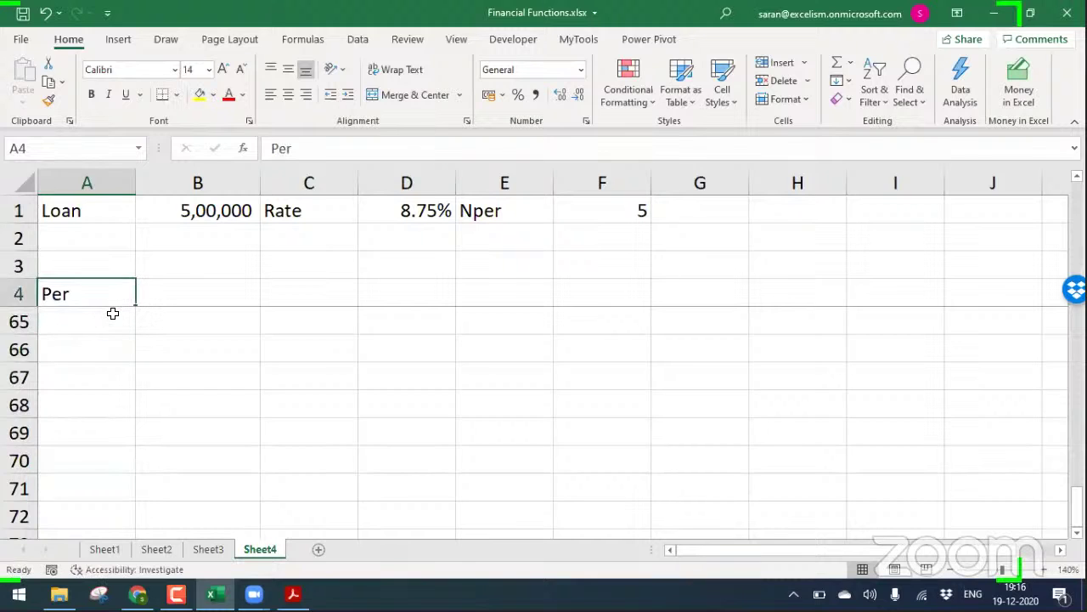
key("ctrl+Home")
key("Up")
key("ctrl+b")
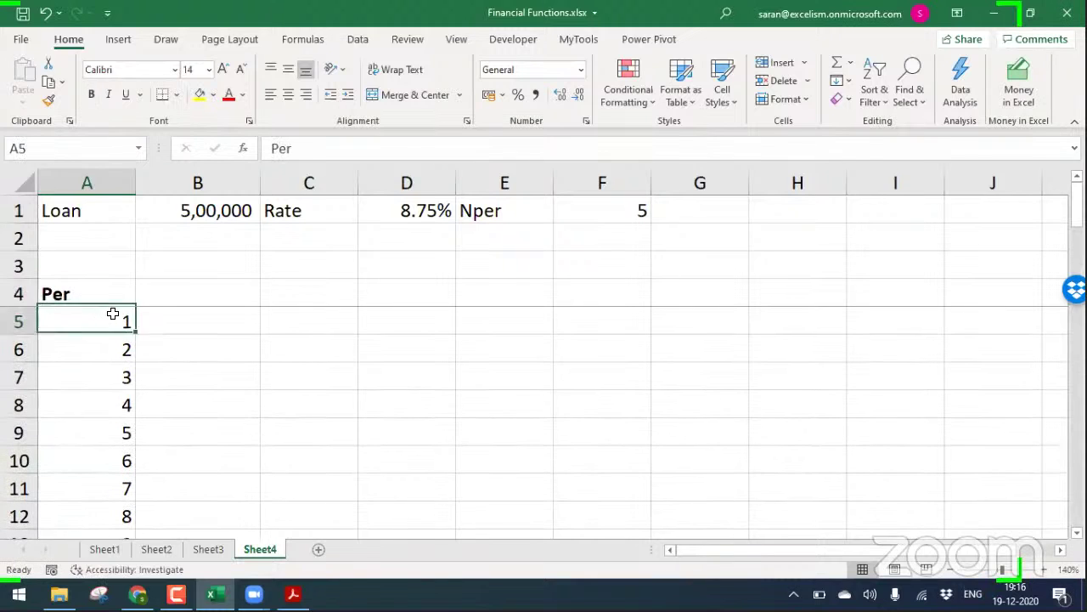
key("Right")
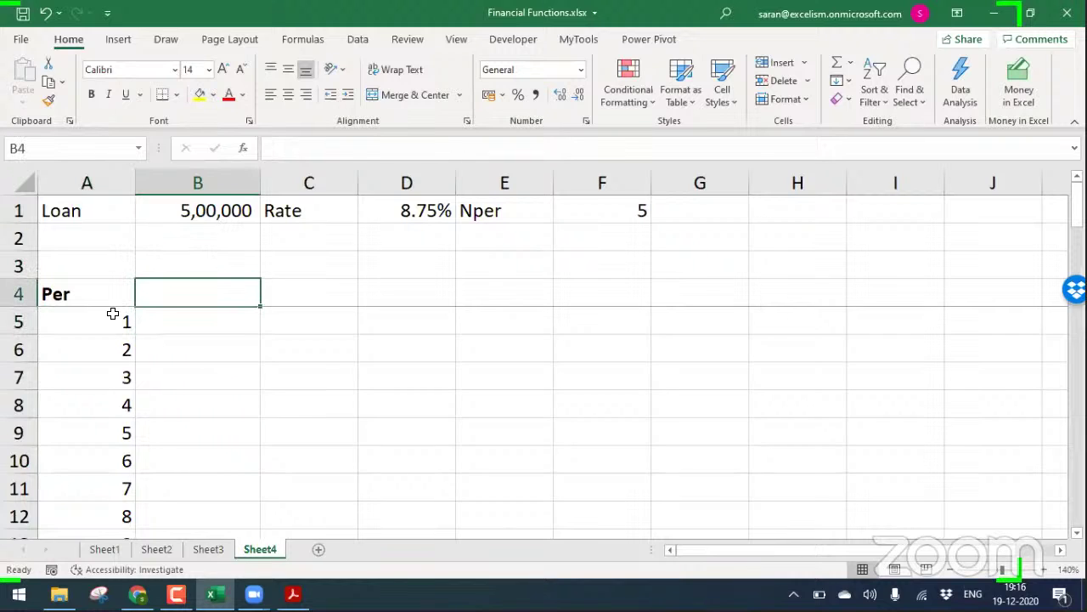
type("EMI")
key("Return")
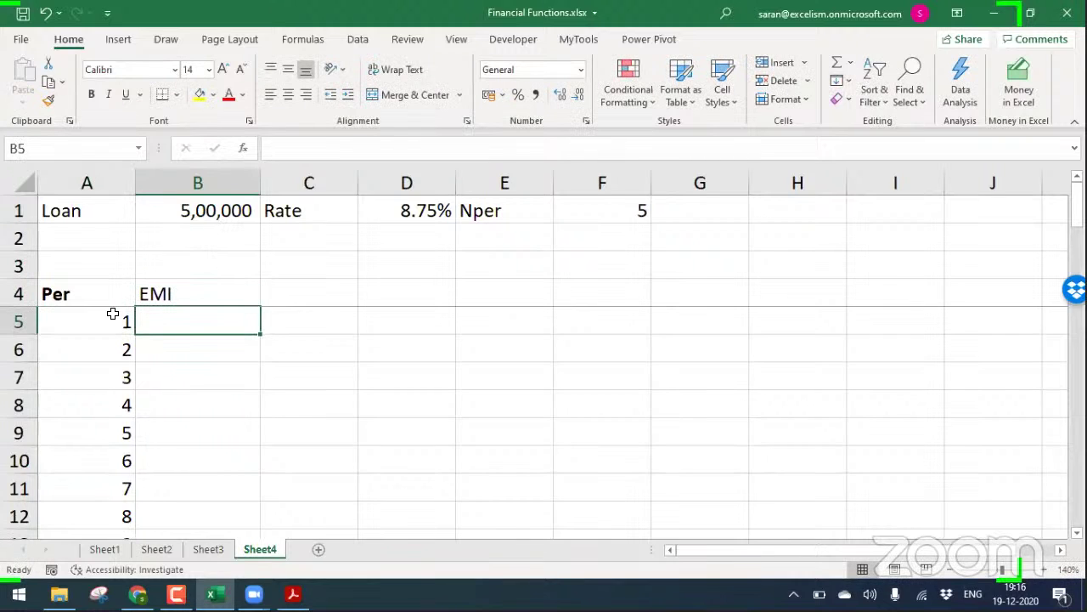
Write the EMI formula =-PMT(D1/12,F1*12,B1) in B5 for the first period
type("=-")
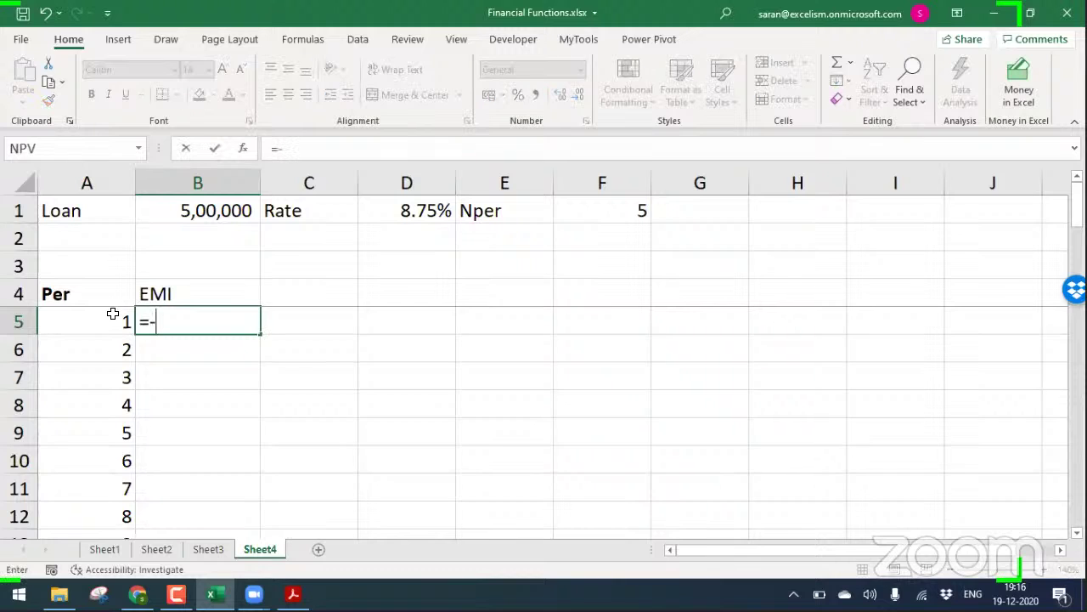
type("pmt")
key("Tab")
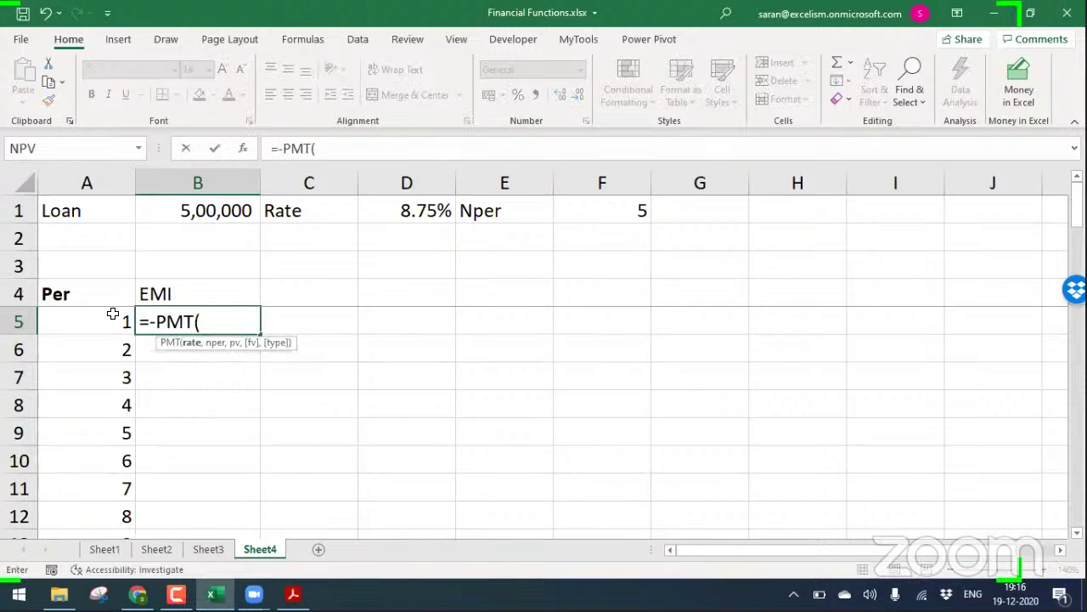
key("Up")
key("Up")
key("Up")
key("Up")
key("Right")
key("Right")
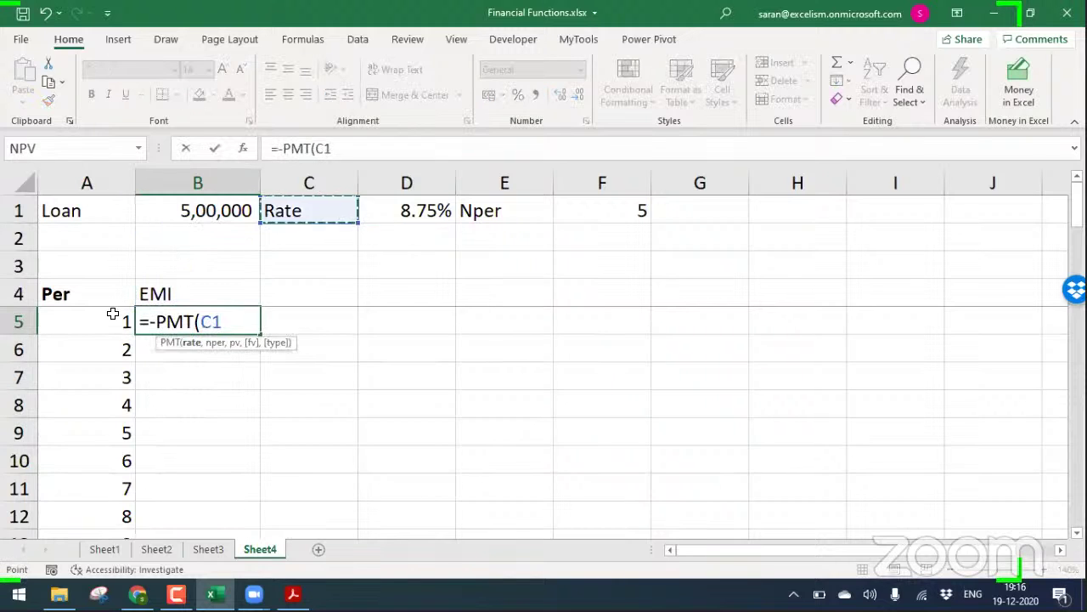
type("/12,")
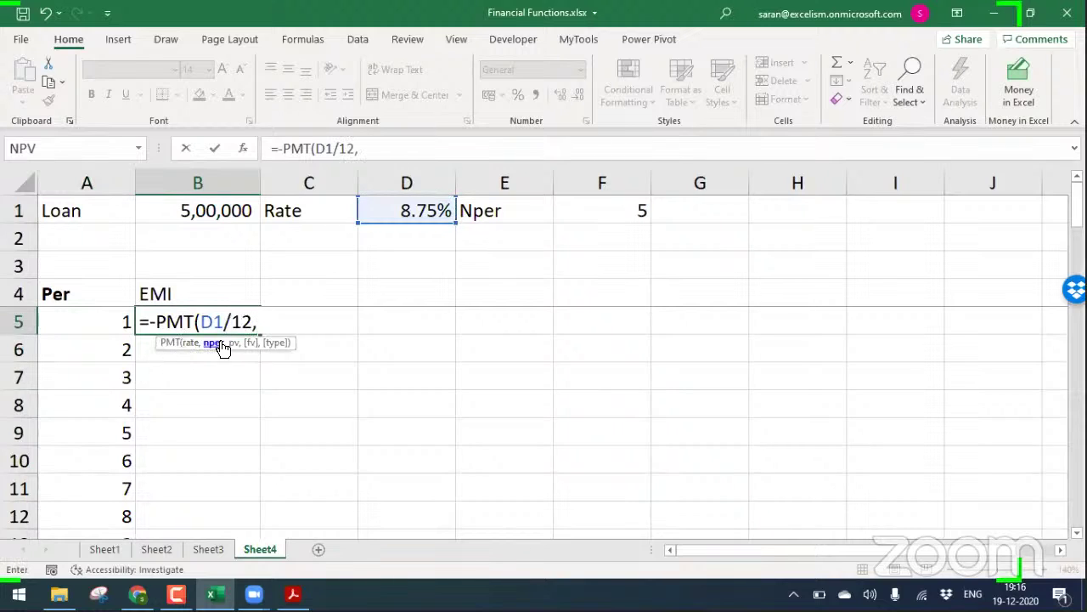
left_click(615, 206)
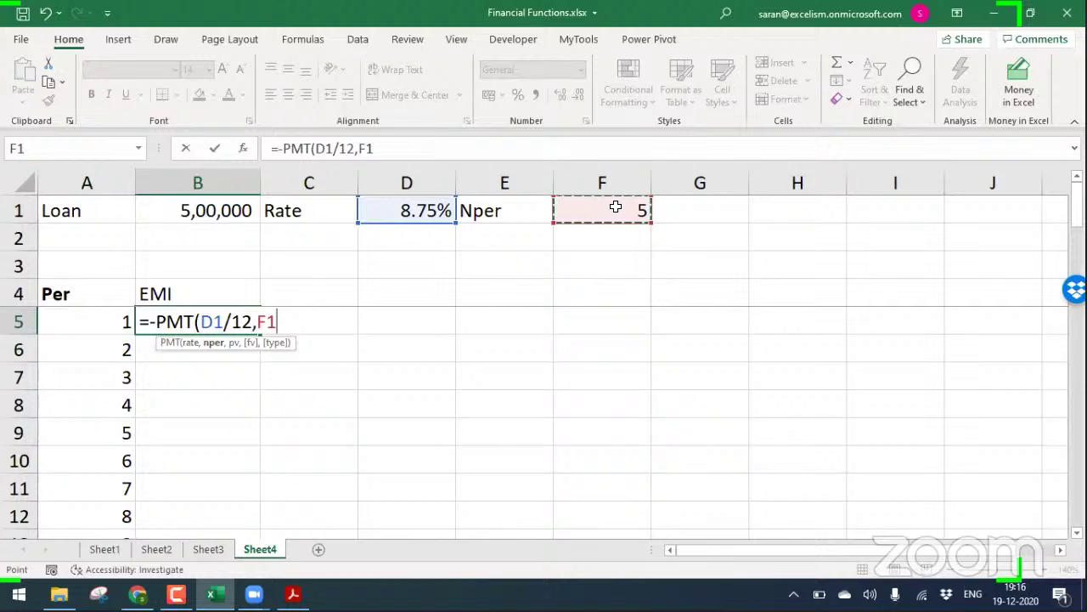
type("*12,")
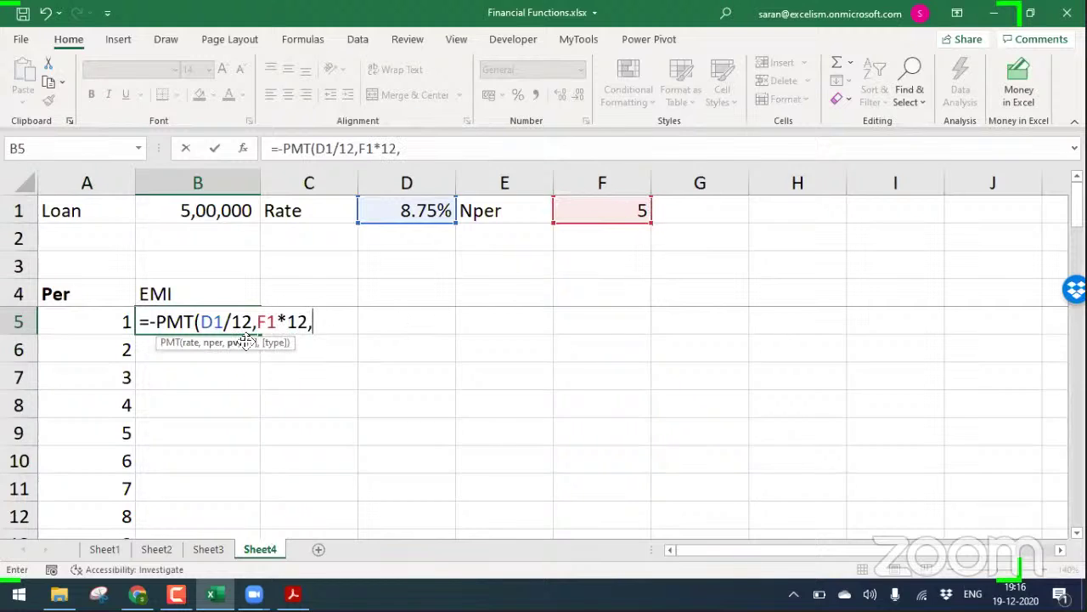
left_click(200, 216)
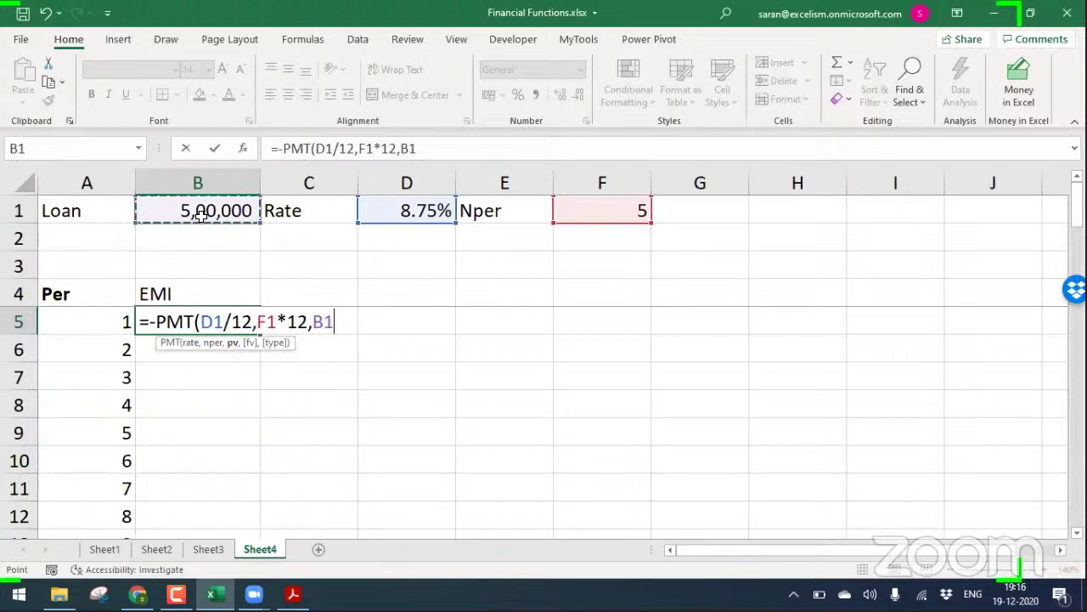
type(")")
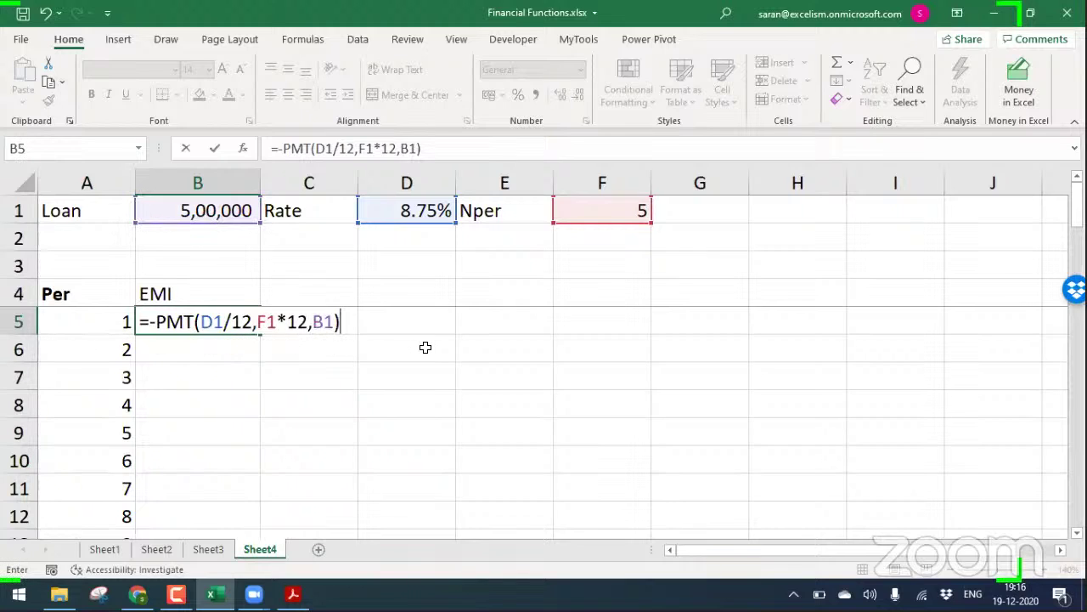
Make the rate, period and loan references in B5's PMT formula absolute: $D$1, $F$1 and $B$1
left_click(202, 322)
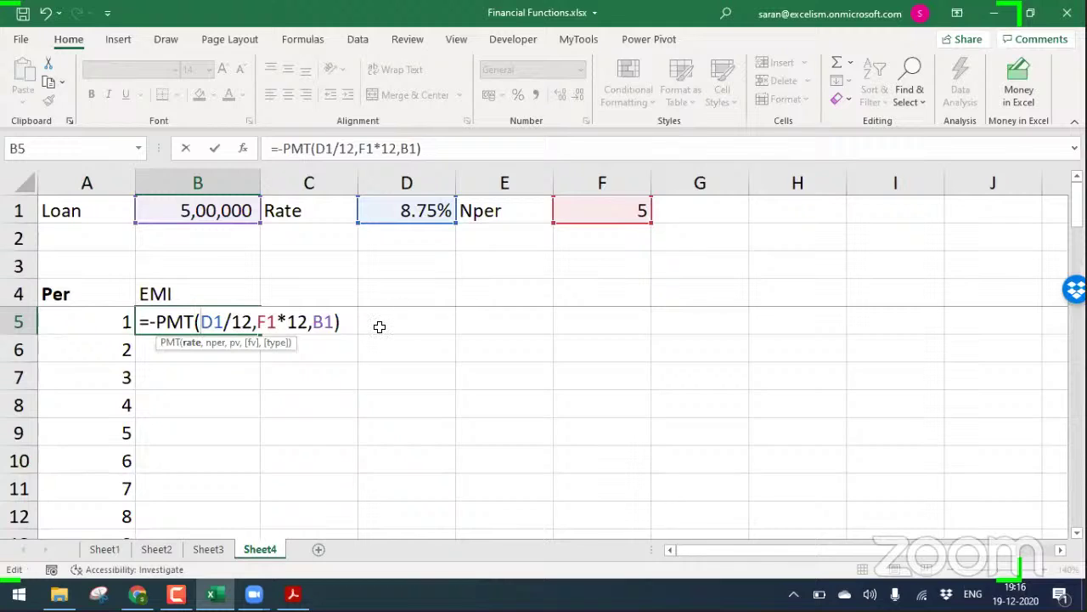
key("F4")
left_click(289, 321)
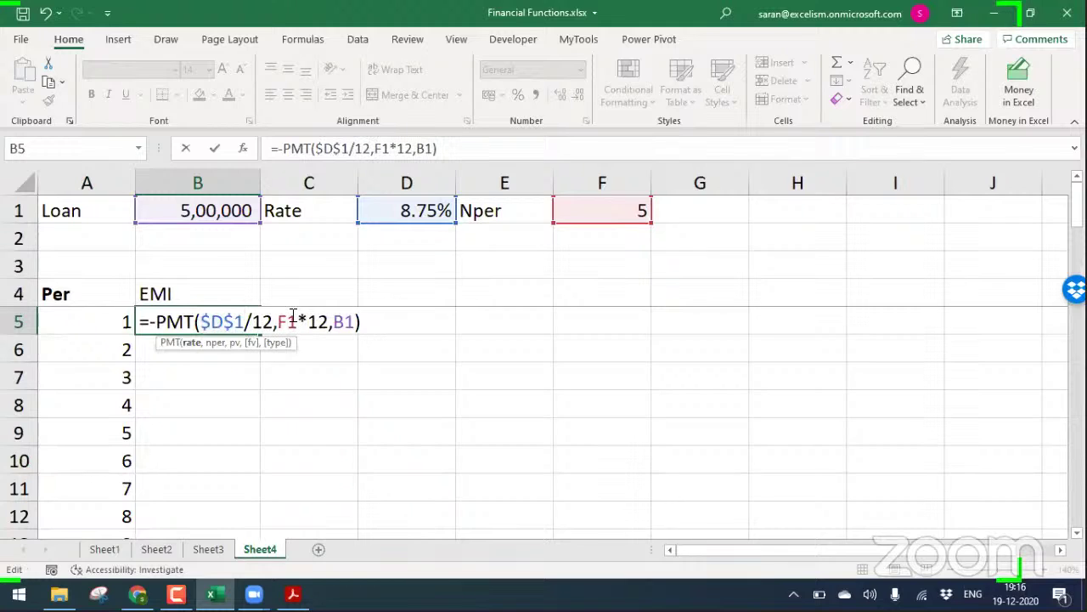
key("F4")
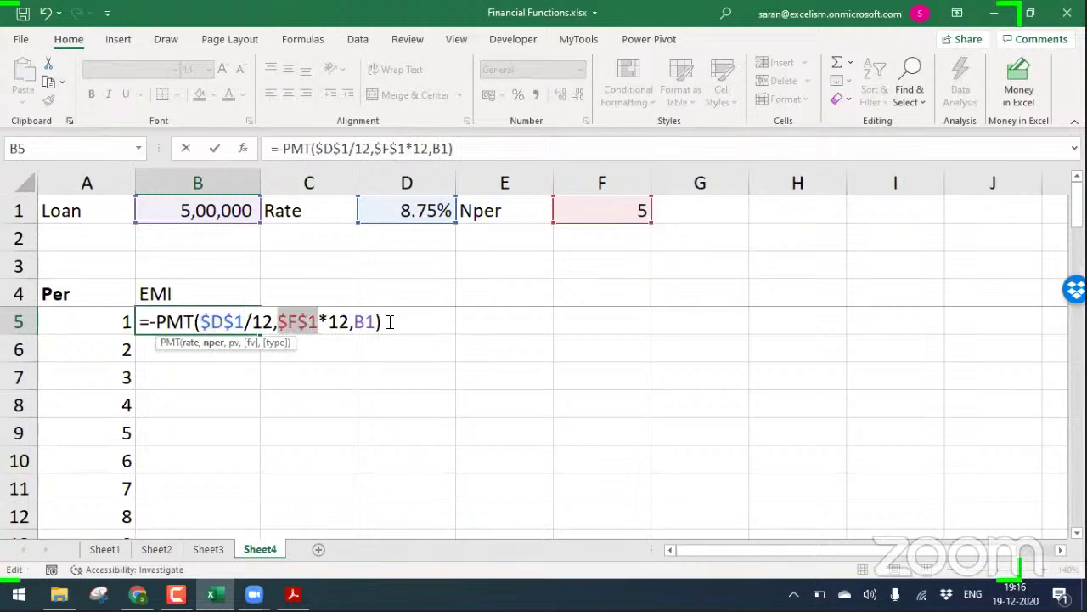
left_click(364, 322)
key("F4")
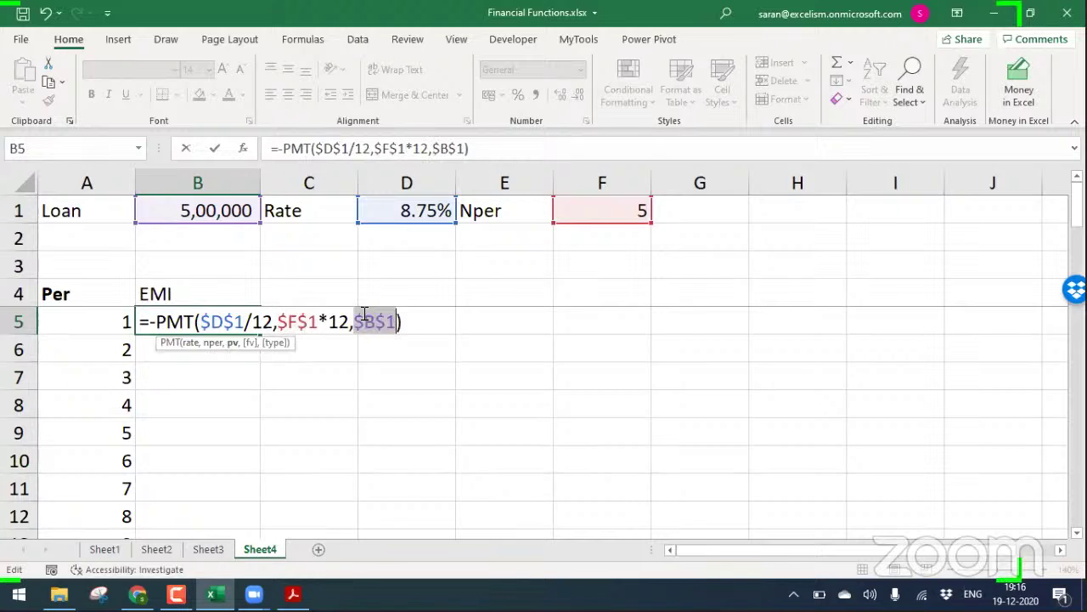
key("Return")
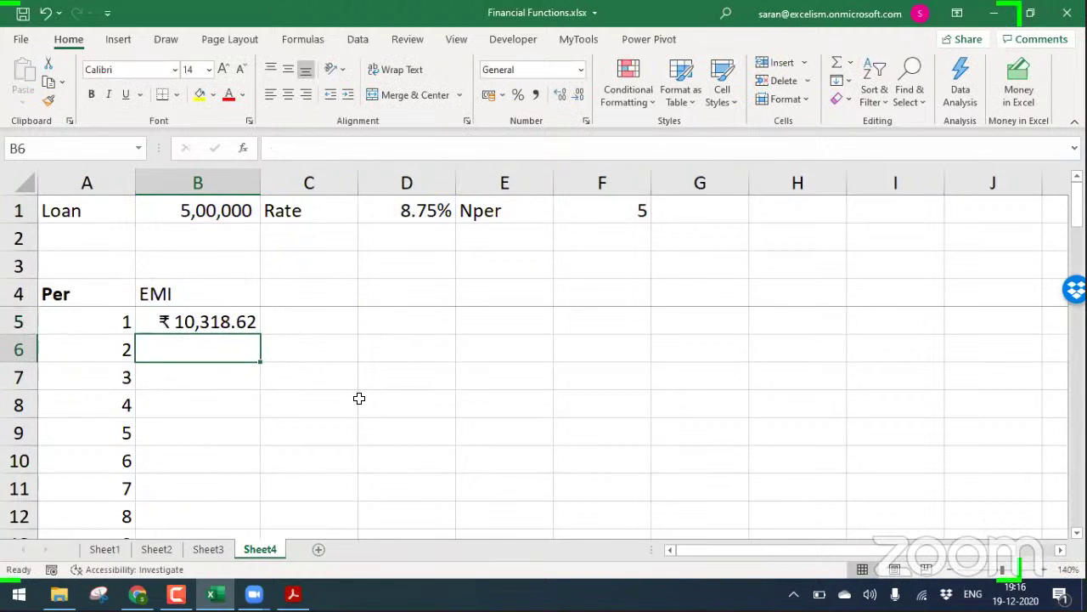
Fill the EMI formula down for all 60 periods and remove the decimal places from the column's amounts
left_click_drag(359, 399, 284, 336)
left_click(250, 323)
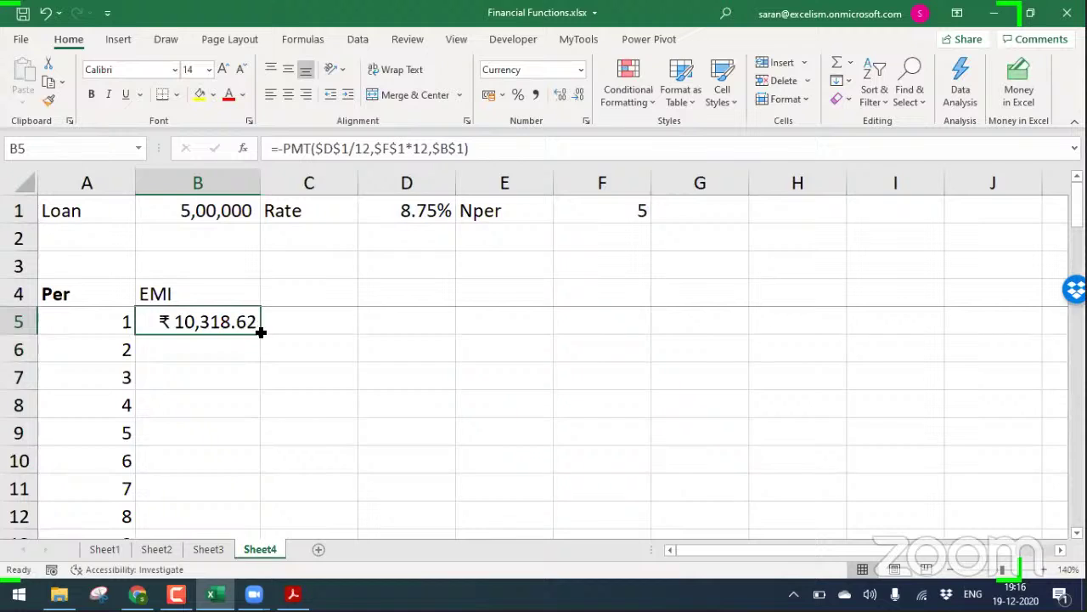
double_click(260, 332)
double_click(577, 94)
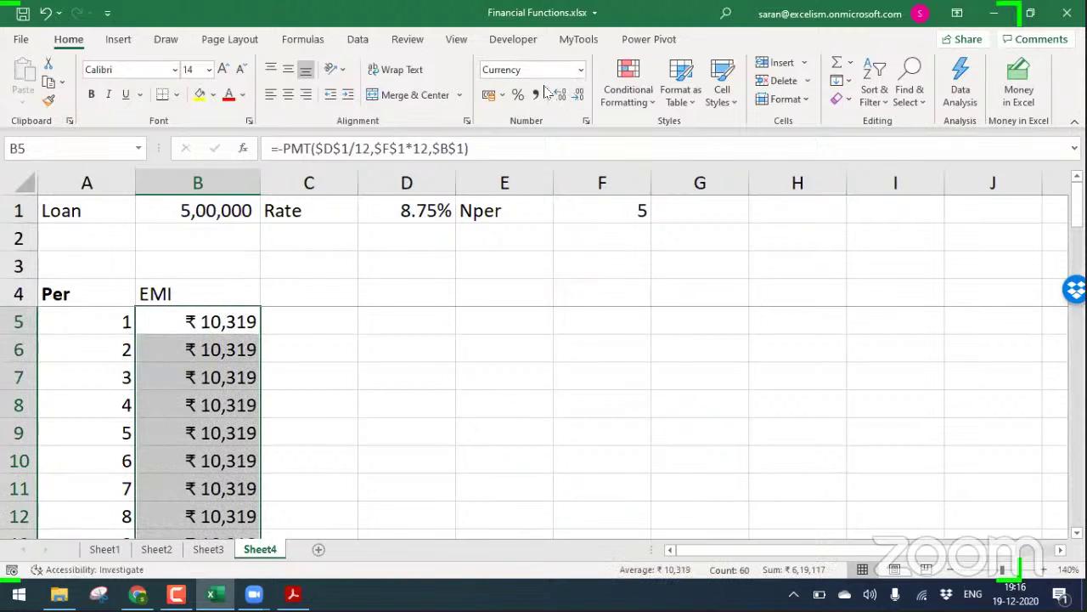
Make the EMI header bold and italic and autofit the width of column B
left_click(226, 288)
key("ctrl+b")
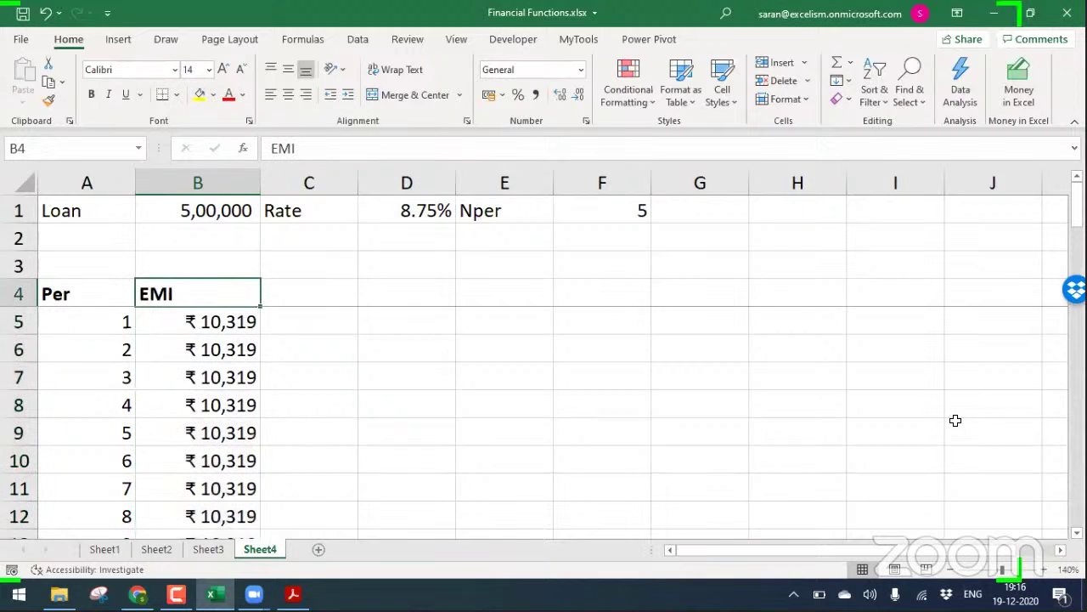
key("ctrl+i")
key("ctrl+space")
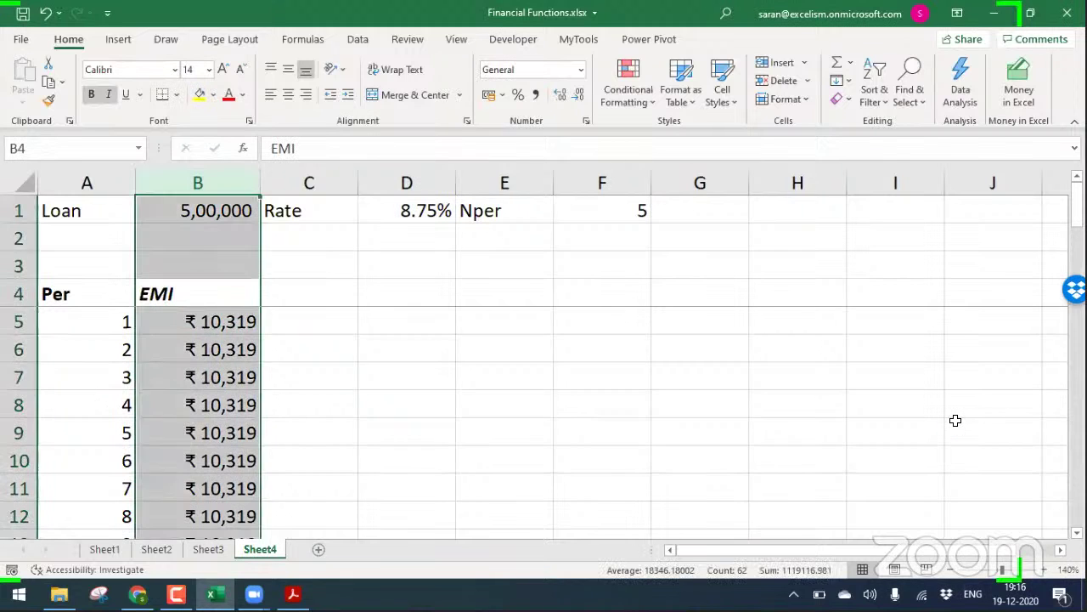
key("alt+h")
key("o")
key("i")
key("Up")
key("Down")
key("Right")
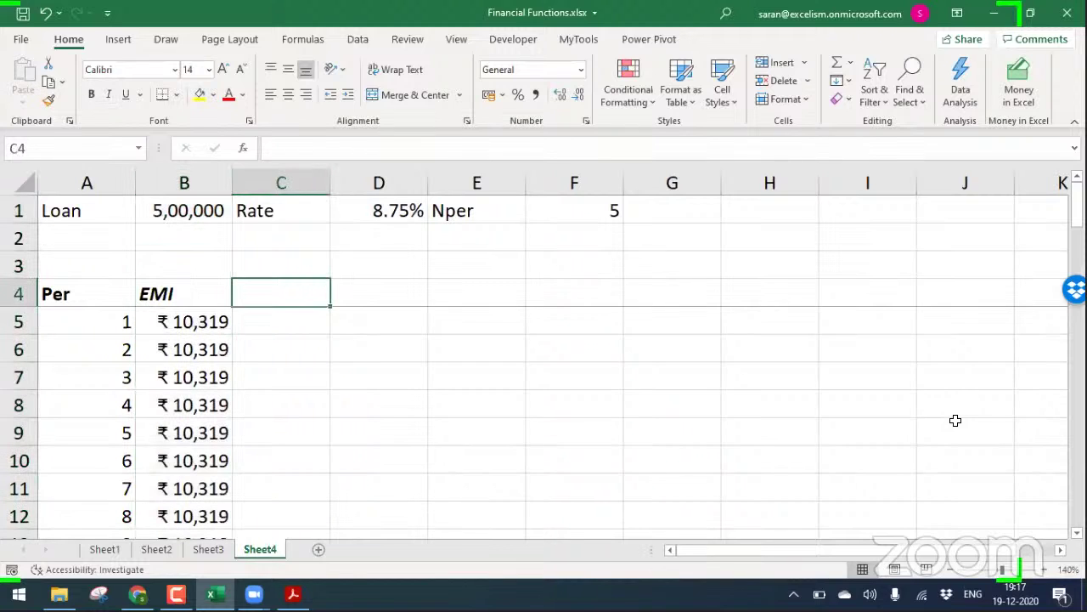
Enter the headers Int in C4 and Princ. in D4
type("INt")
key("Tab")
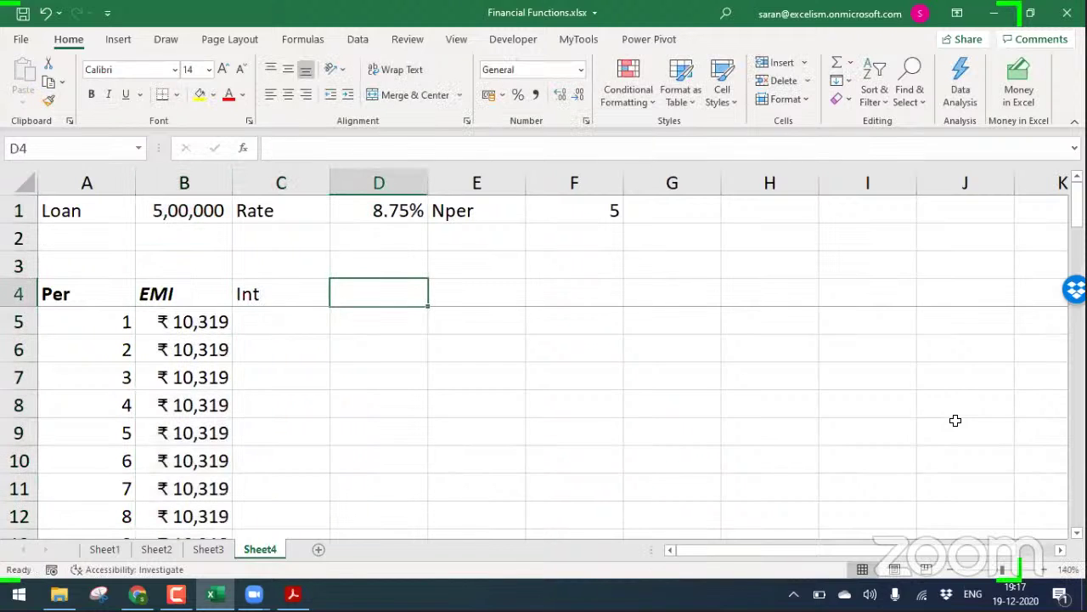
type("Princ.")
key("Return")
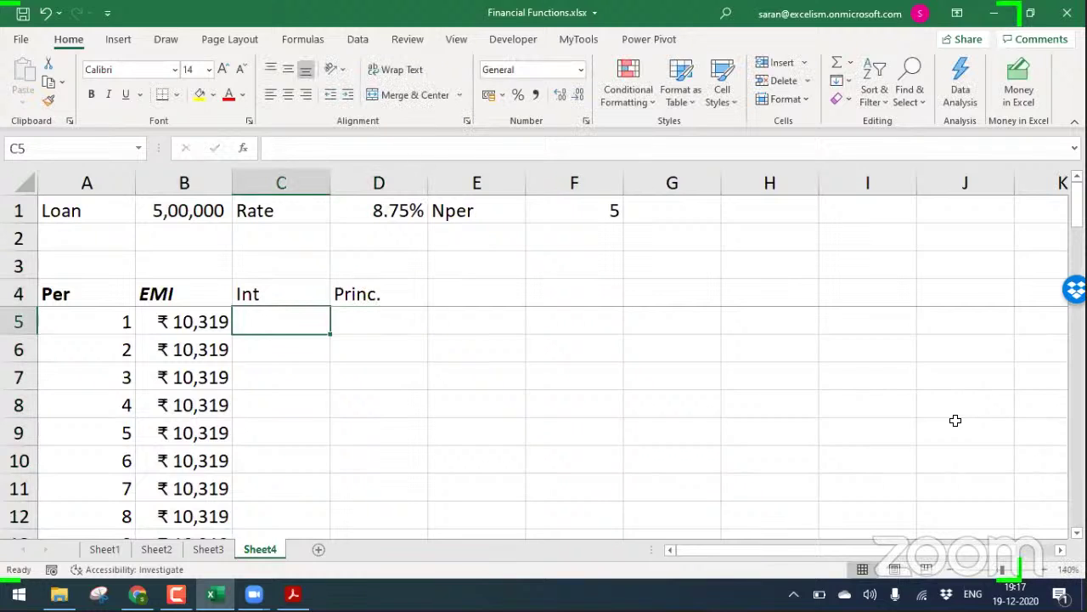
Change the C4 header to Int. and make the C4 and D4 headers bold
key("Up")
key("F2")
type(".")
key("Return")
key("Up")
key("shift+Right")
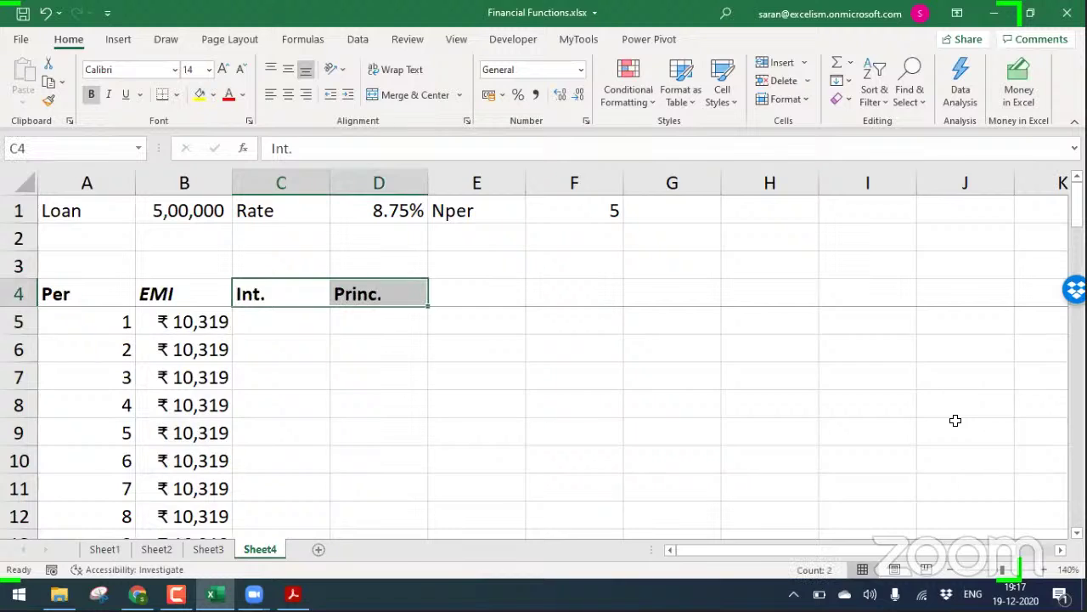
key("ctrl+b")
key("Down")
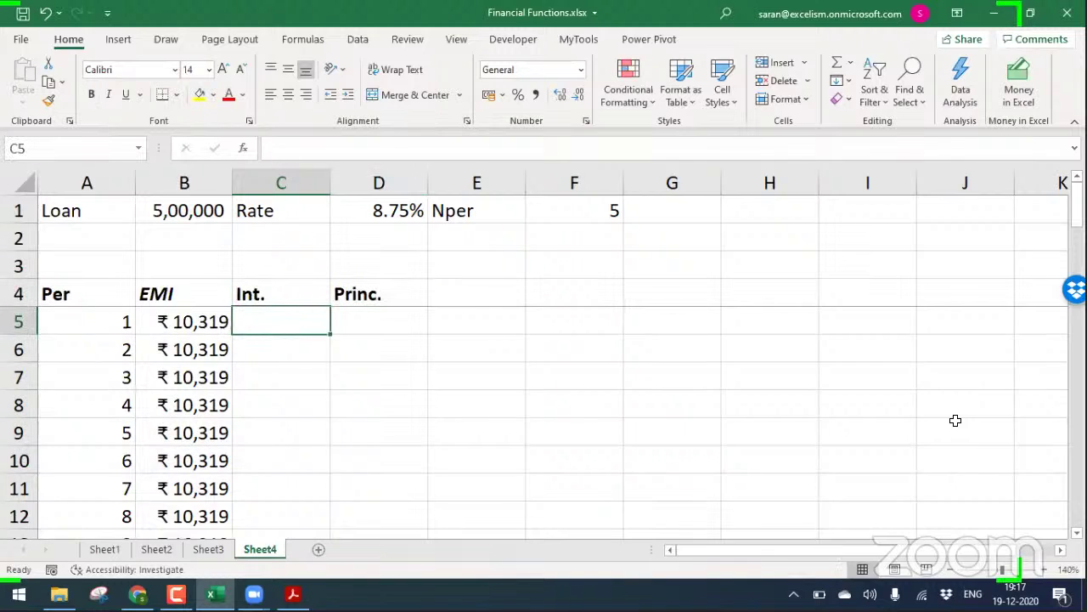
Add the function name IPMT() in A16 of the function list on Sheet1
key("ctrl+Page_Up")
key("ctrl+Page_Up")
key("ctrl+Page_Up")
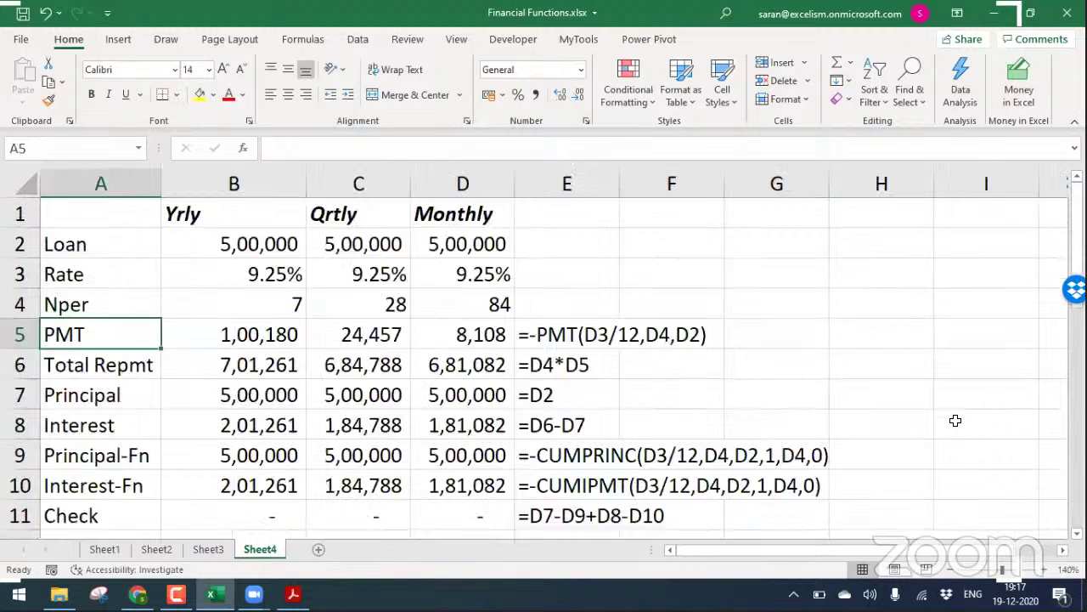
key("Down")
key("Down")
key("Down")
key("Down")
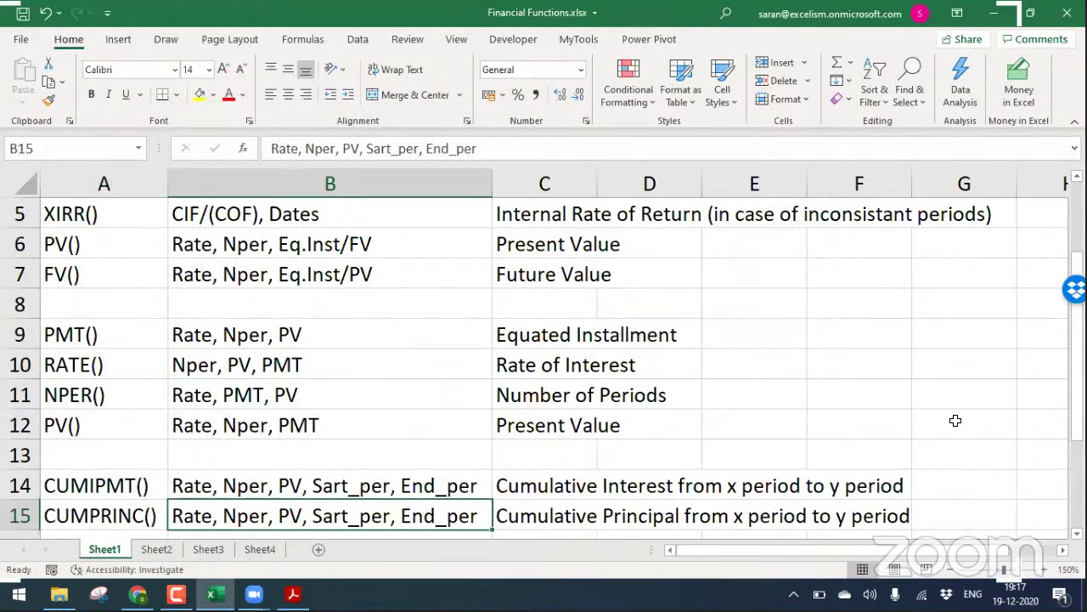
key("Down")
key("Left")
type("IPMT()")
Copy the CUMIPMT() argument list from B14 into B16 beside IPMT()
key("Right")
key("Up")
key("Up")
key("Left")
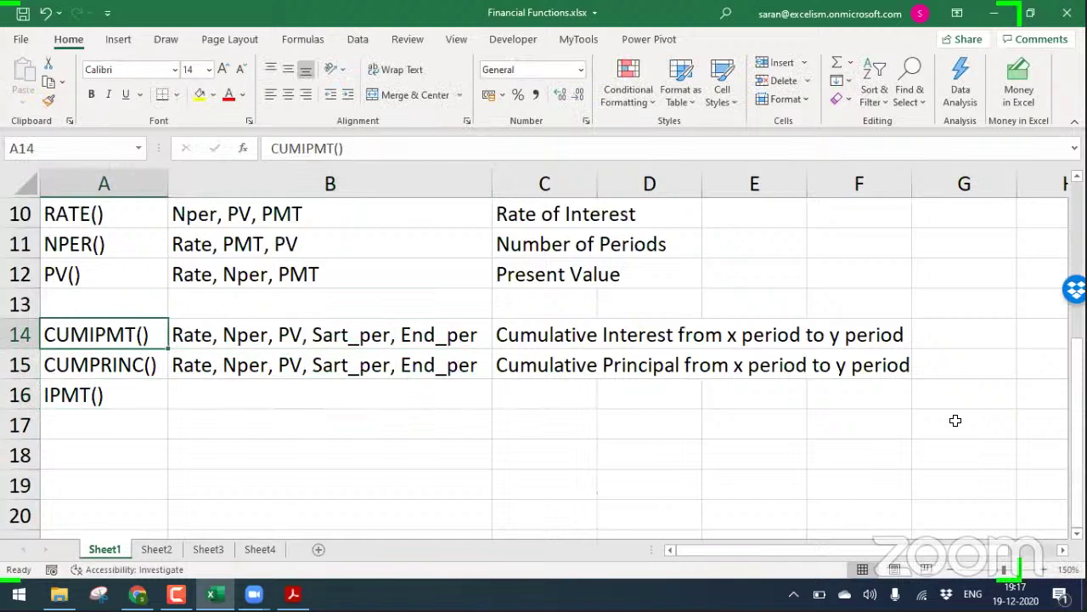
key("Right")
key("Down")
key("Down")
key("Up")
key("Up")
key("ctrl+c")
key("Down")
key("Down")
key("Return")
Change the argument list in B16 beside IPMT() to Rate, Nper, Per, PV
key("F2")
key("ctrl+shift+Left")
key("ctrl+shift+Left")
key("ctrl+shift+Left")
key("ctrl+shift+Left")
key("ctrl+shift+Left")
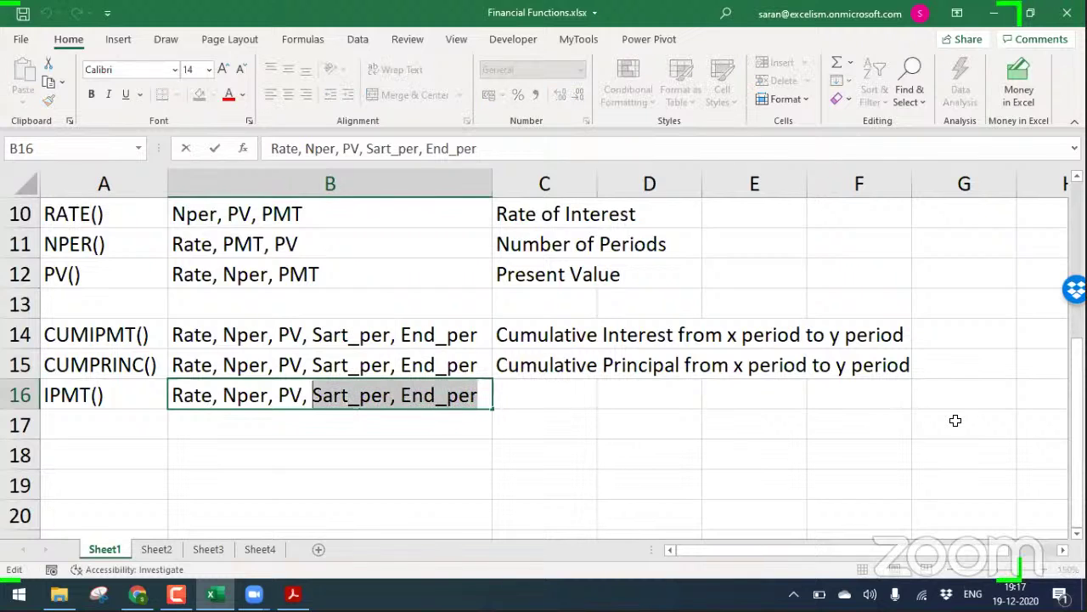
key("BackSpace")
key("BackSpace")
key("BackSpace")
key("ctrl+Left")
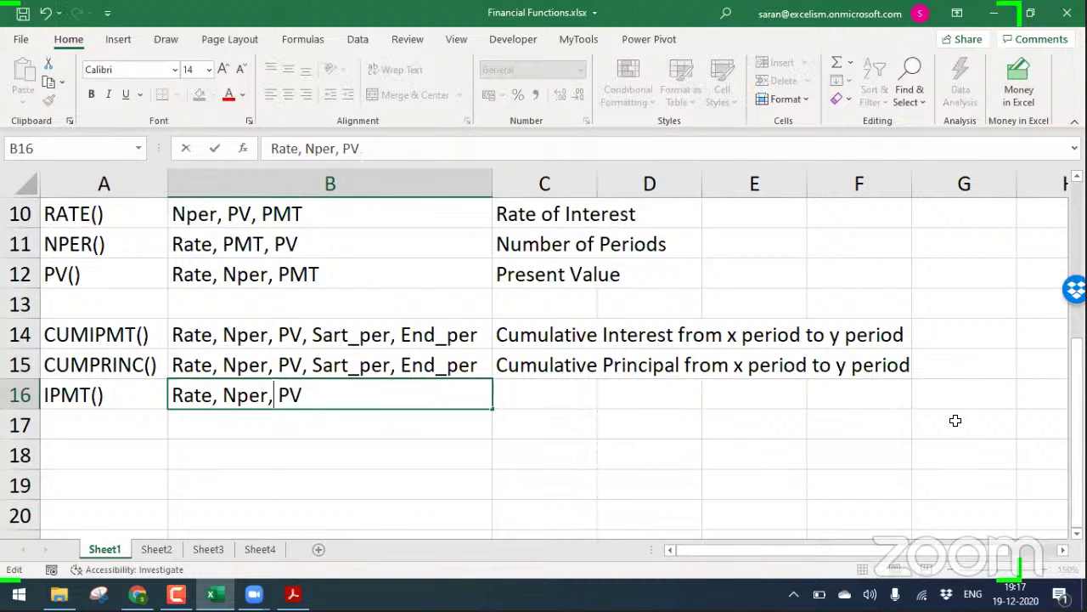
type("Per,")
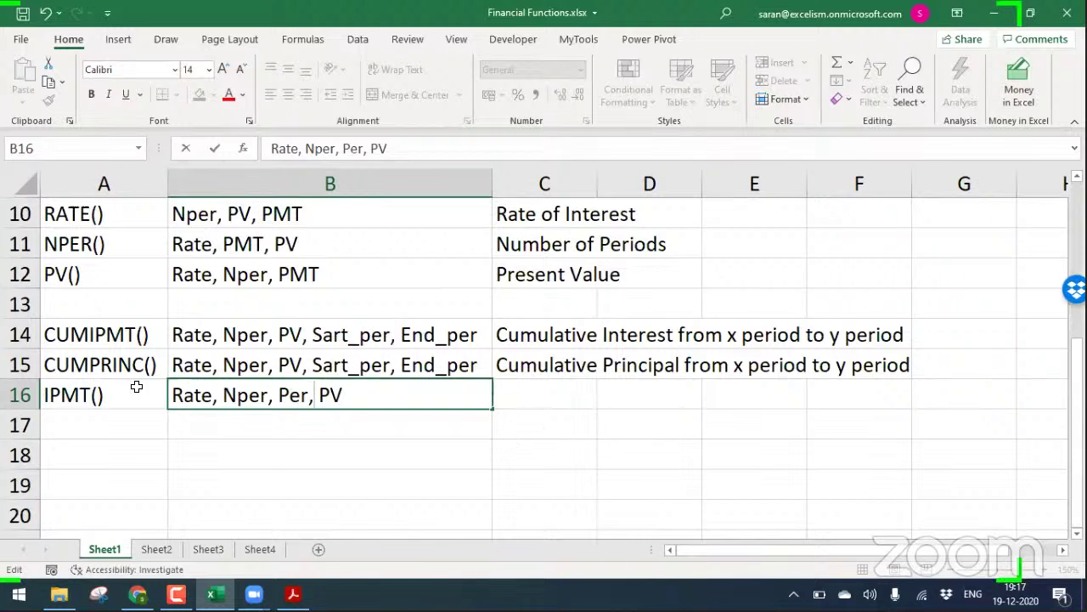
key("Return")
Enter the description Interest portion for Nth Period for IPMT() in C16
key("Up")
key("Right")
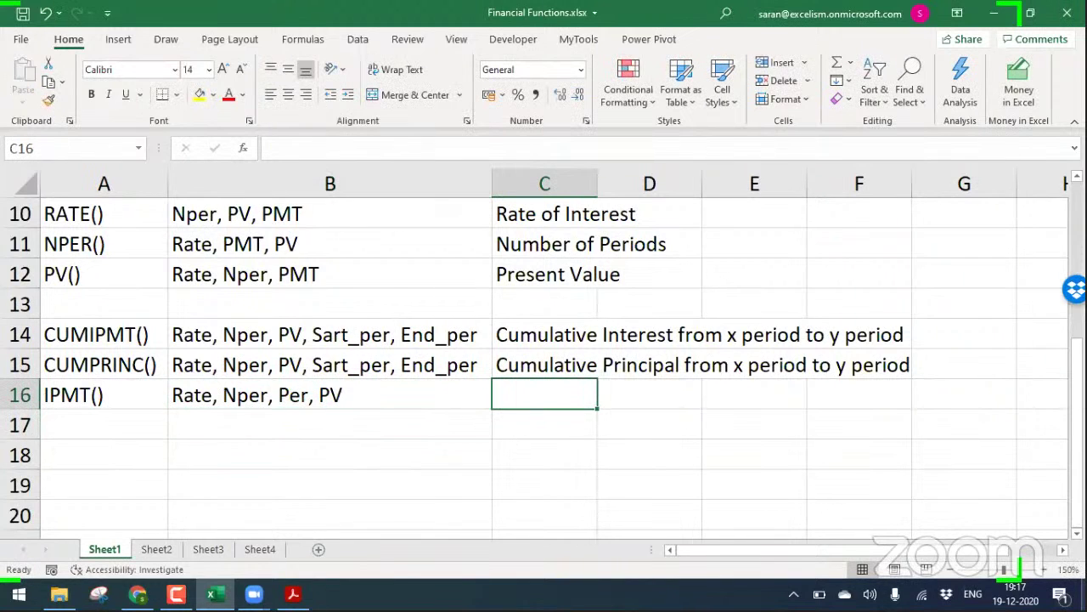
type("Interest ")
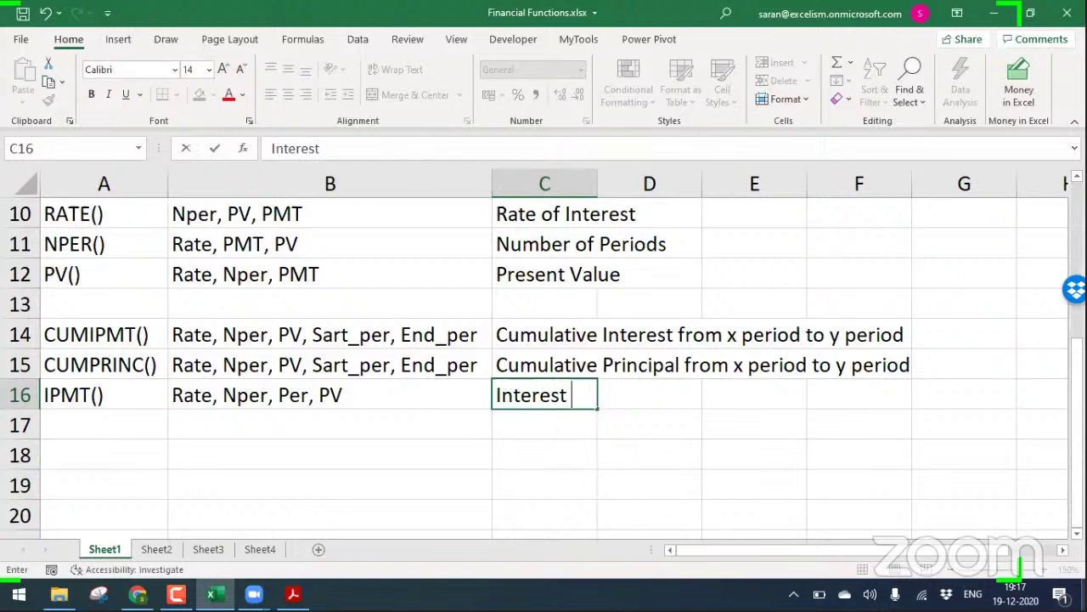
type("prortion for Nth")
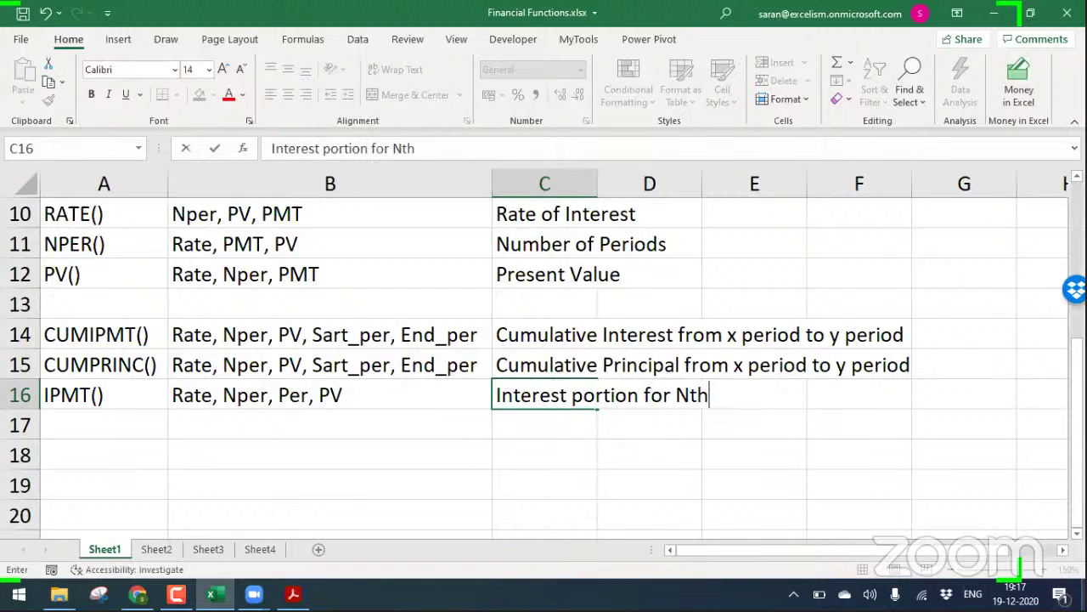
type(" Period")
key("Return")
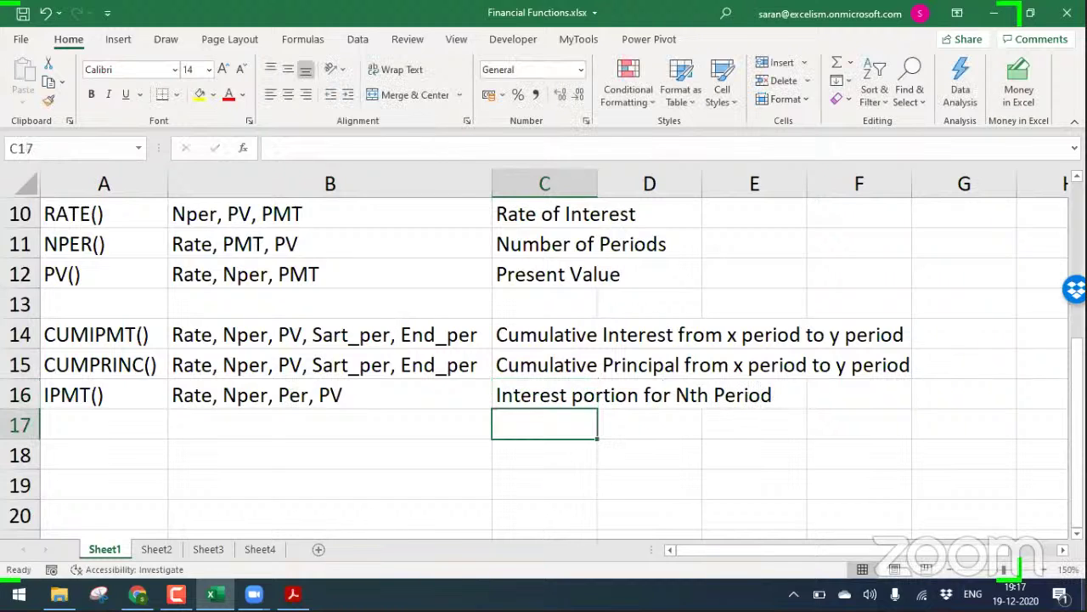
Add PPMT() in A17 and copy the IPMT() argument list from B16 into B17
key("Left")
key("Left")
type("PPMT")
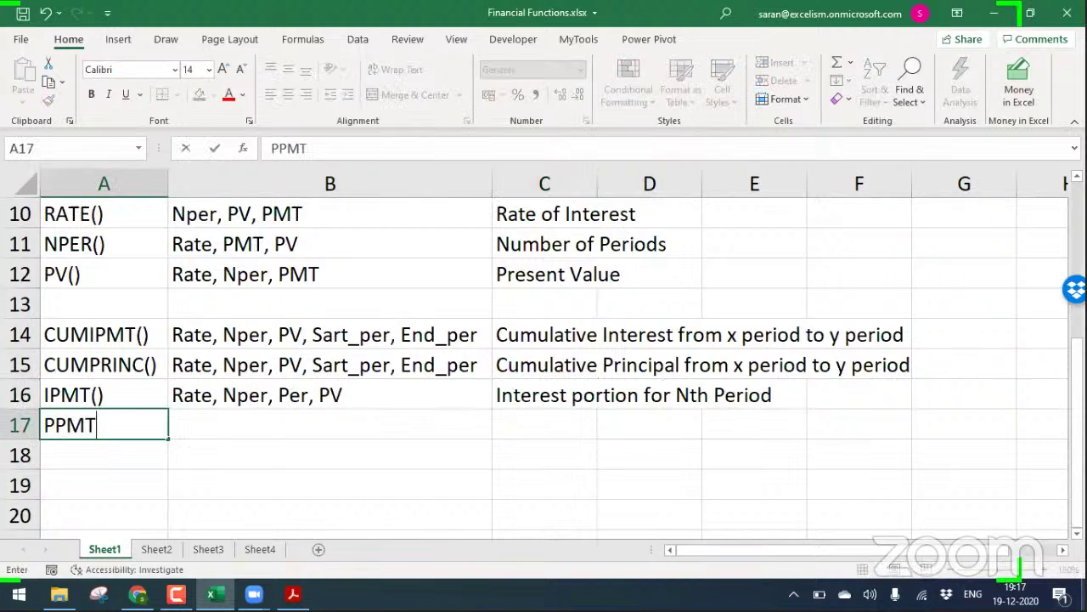
type("()")
key("Right")
key("Up")
key("ctrl+c")
key("Down")
key("ctrl+v")
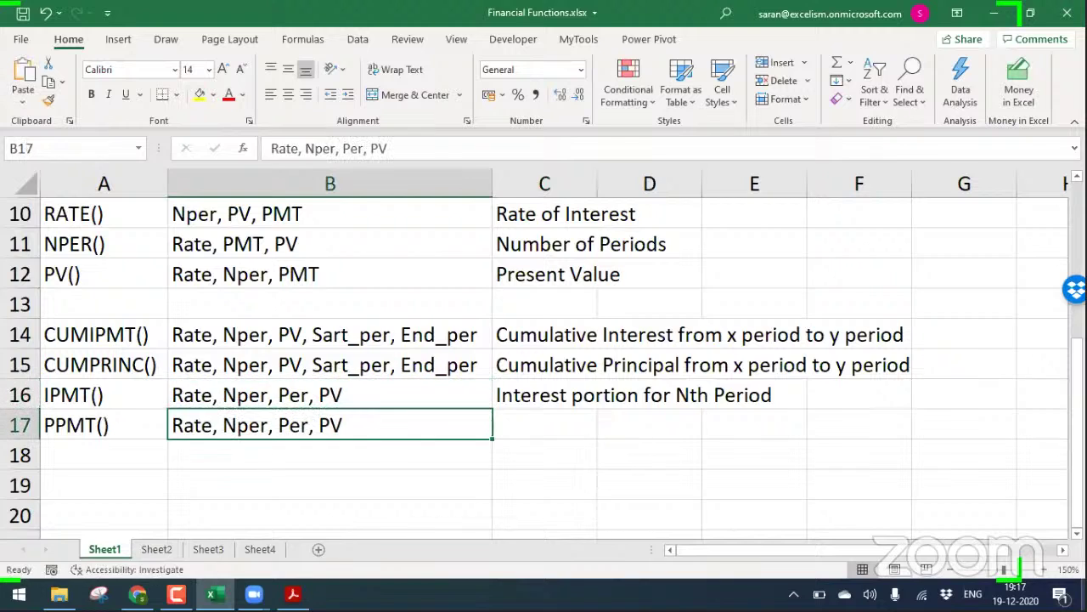
Copy the IPMT() description from C16 into C17 and reword it as Principal portion for Nth Period
key("Up")
key("Right")
key("ctrl+c")
key("Down")
key("ctrl+v")
double_click(714, 425)
key("ctrl+Left")
key("ctrl+Left")
key("shift+Right")
key("shift+Right")
key("shift+Right")
key("shift+Right")
key("shift+Right")
key("shift+Right")
key("shift+Right")
key("shift+Right")
type("Princiapl")
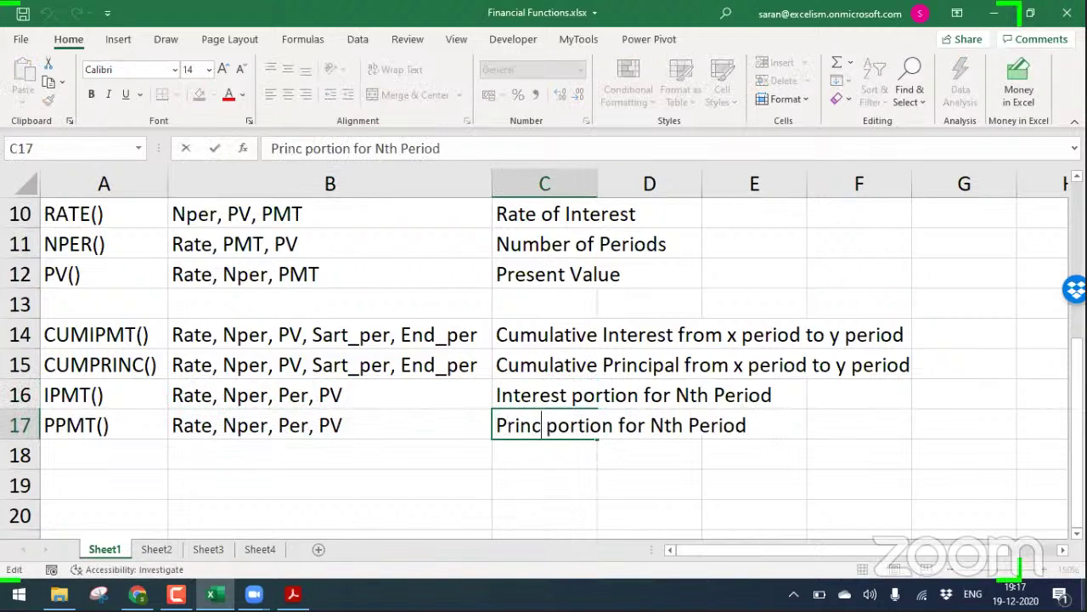
key("BackSpace")
key("BackSpace")
key("BackSpace")
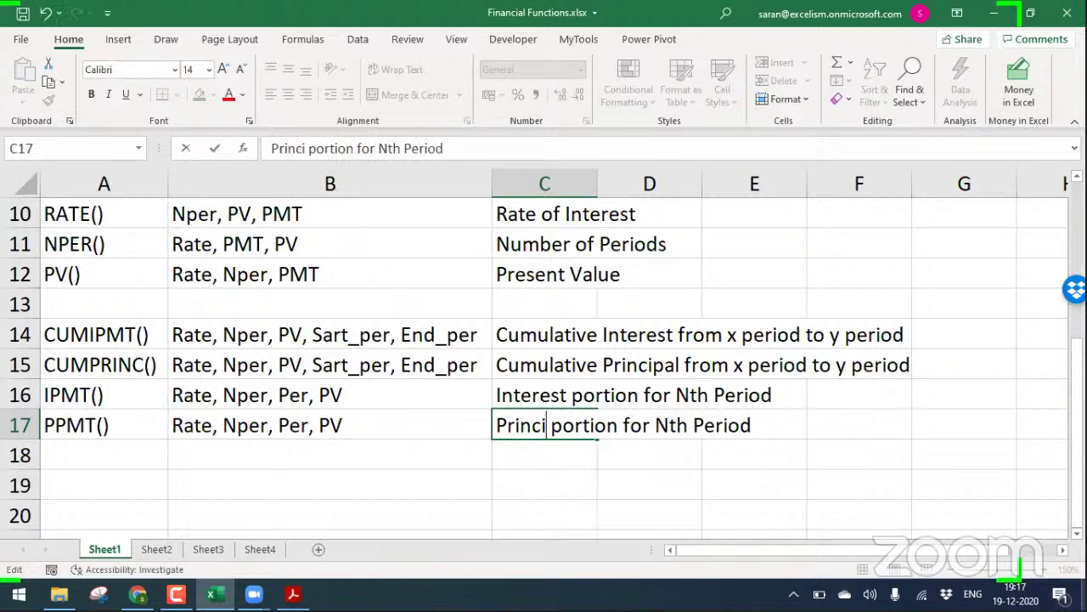
type("pal")
key("Return")
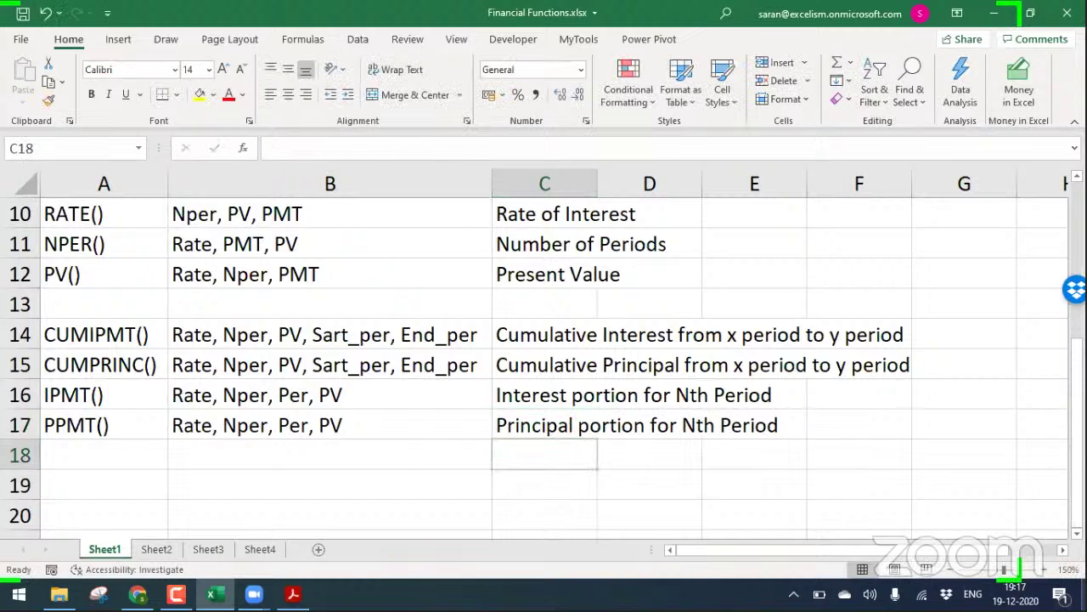
In C5 on Sheet4, start an IPMT formula with the monthly rate $D$1/12 as its first argument
key("ctrl+Page_Down")
key("ctrl+Page_Down")
key("ctrl+Page_Down")
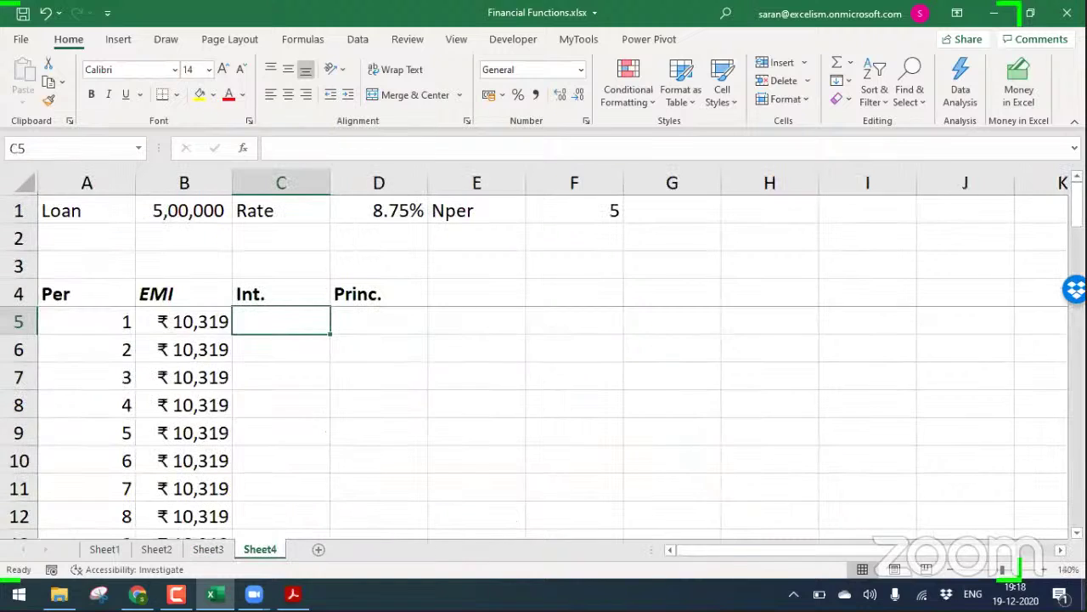
type("=")
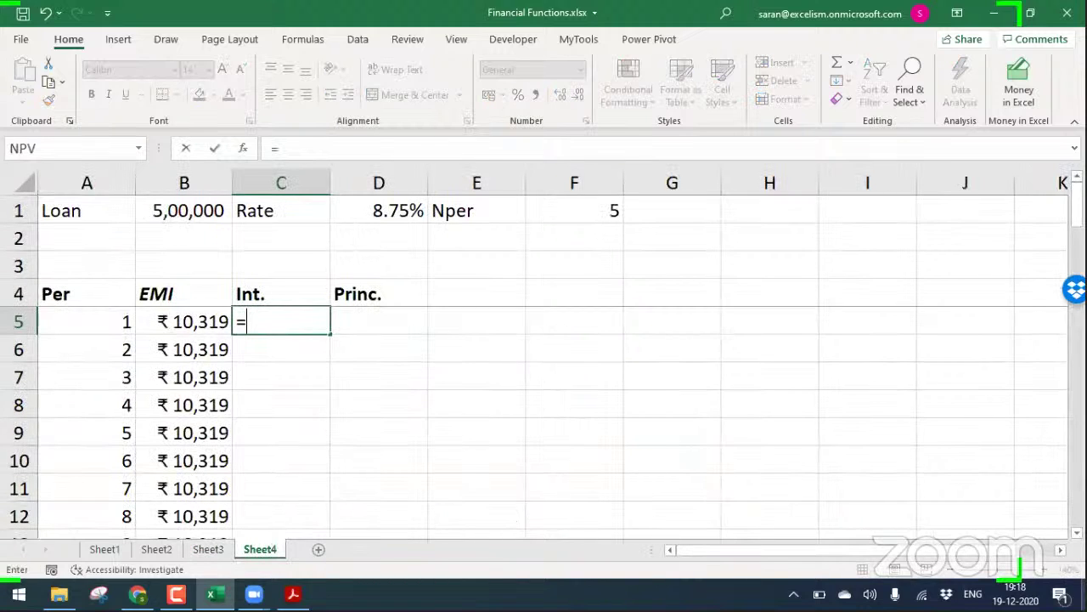
type("ipm")
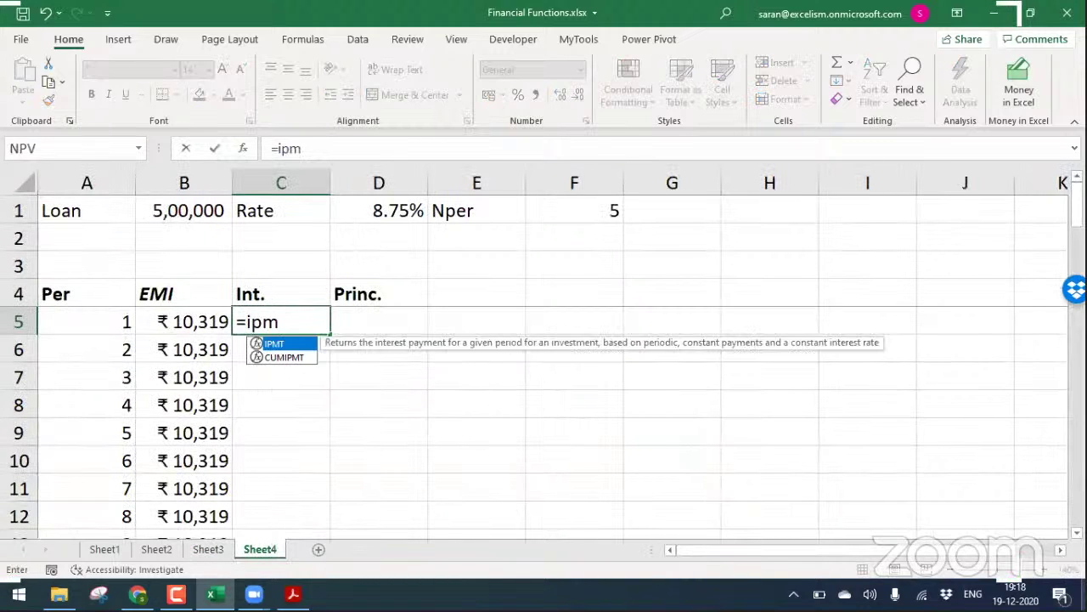
key("Tab")
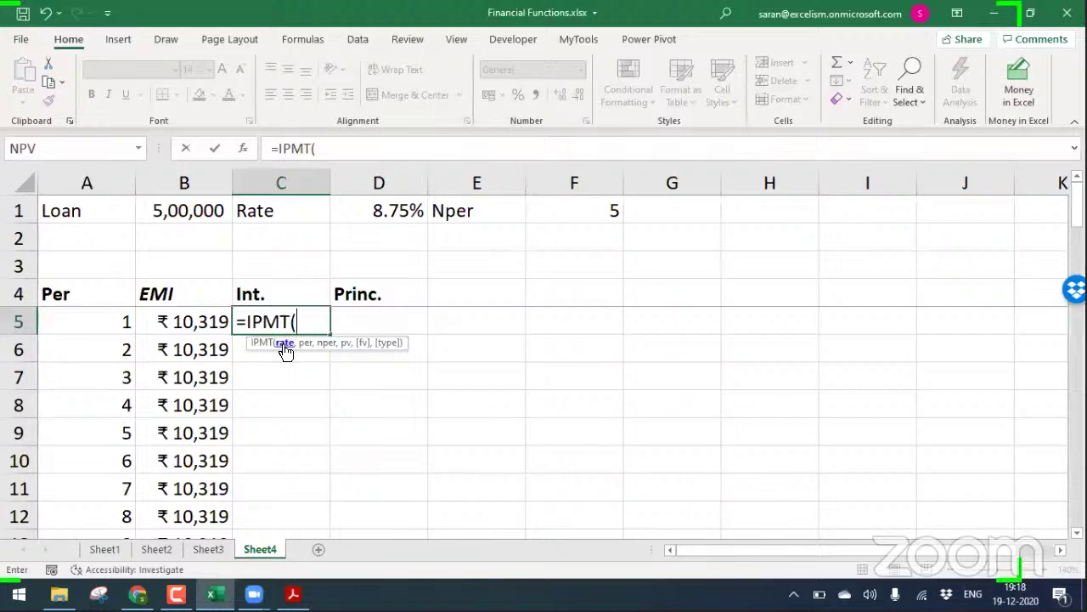
left_click(384, 215)
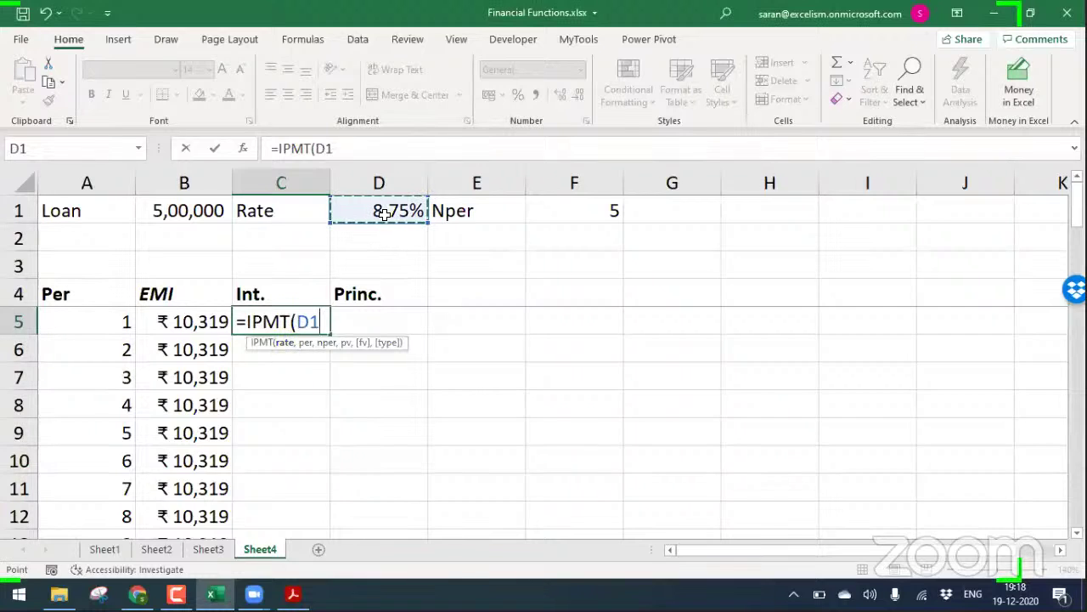
key("F4")
type("/12,")
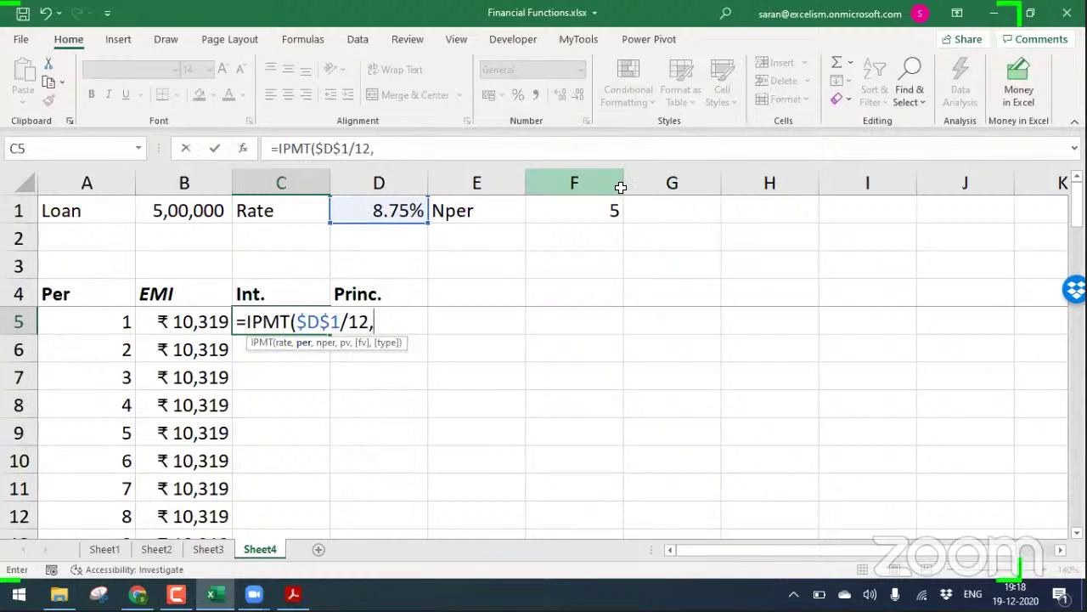
left_click(599, 213)
key("F4")
type("*12,")
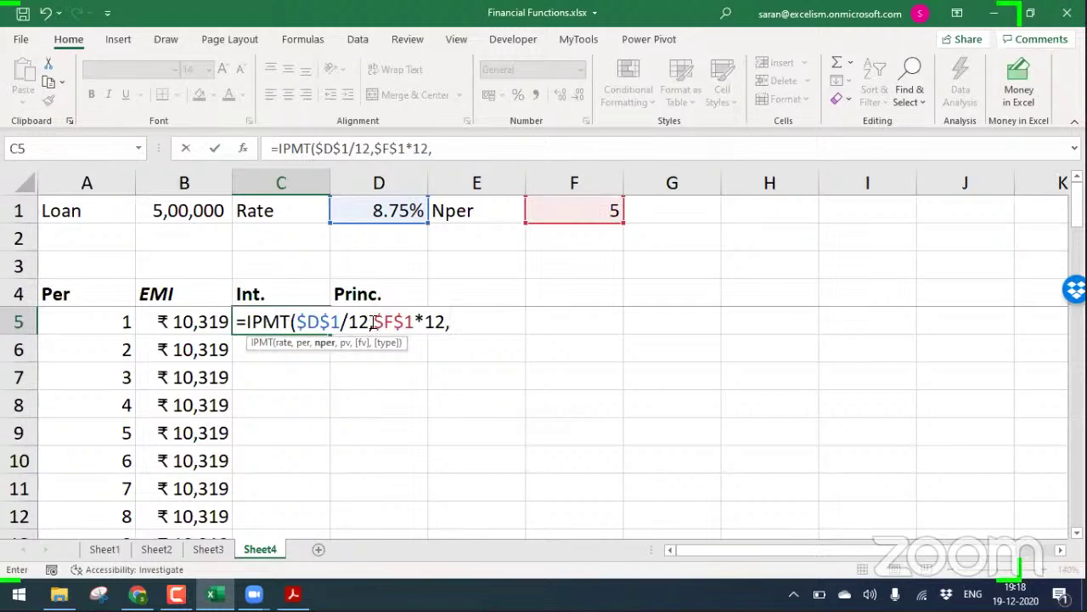
left_click_drag(369, 321, 623, 337)
key("Delete")
type(",")
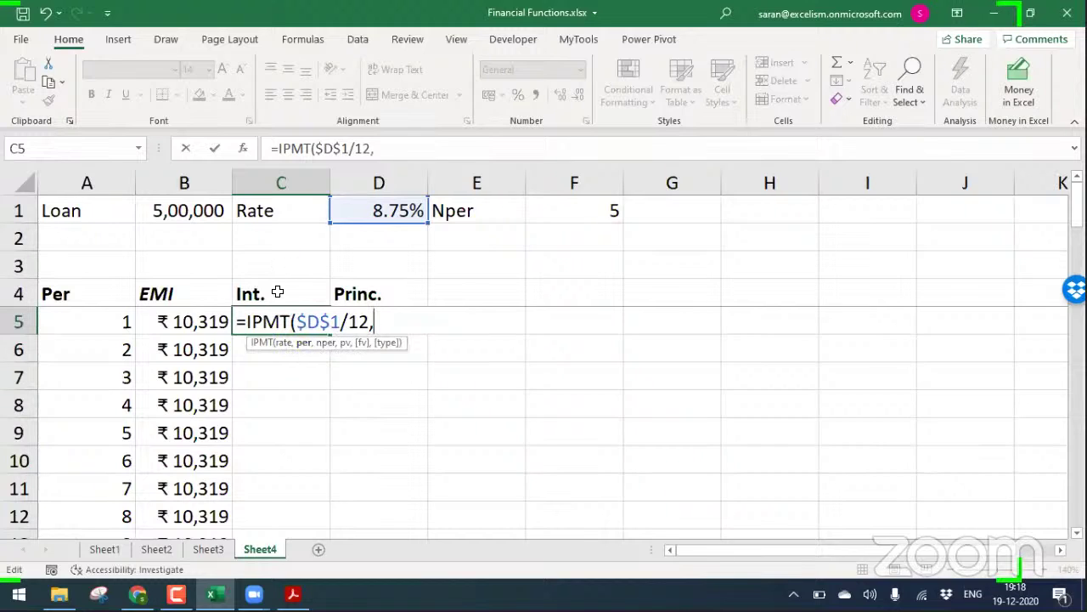
Complete the IPMT arguments with A5 as the period, $F$1*12 as the number of periods and B1 as the present value
left_click(86, 332)
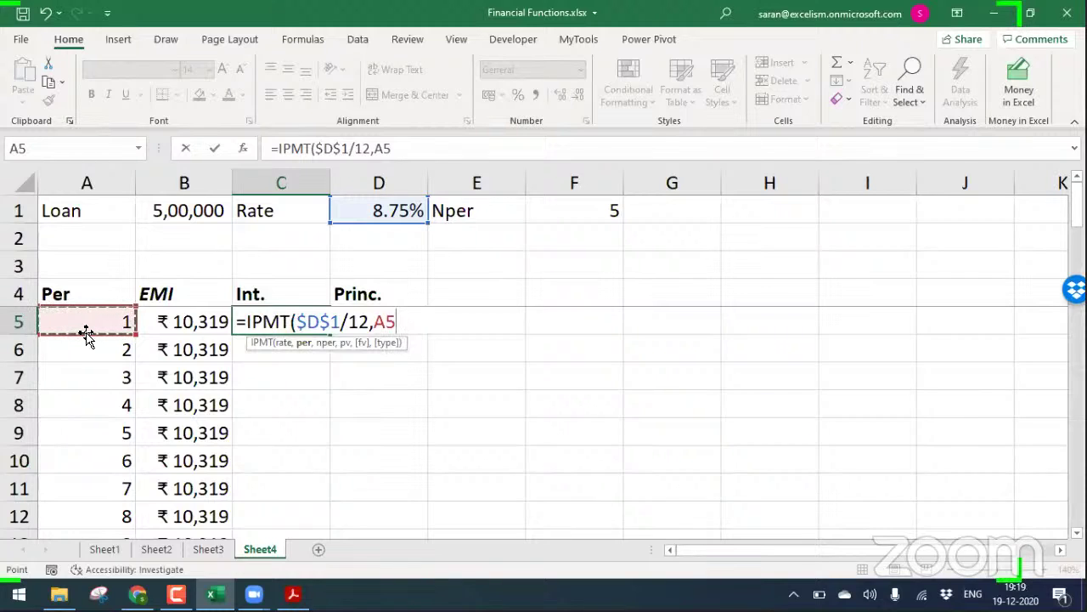
type(",")
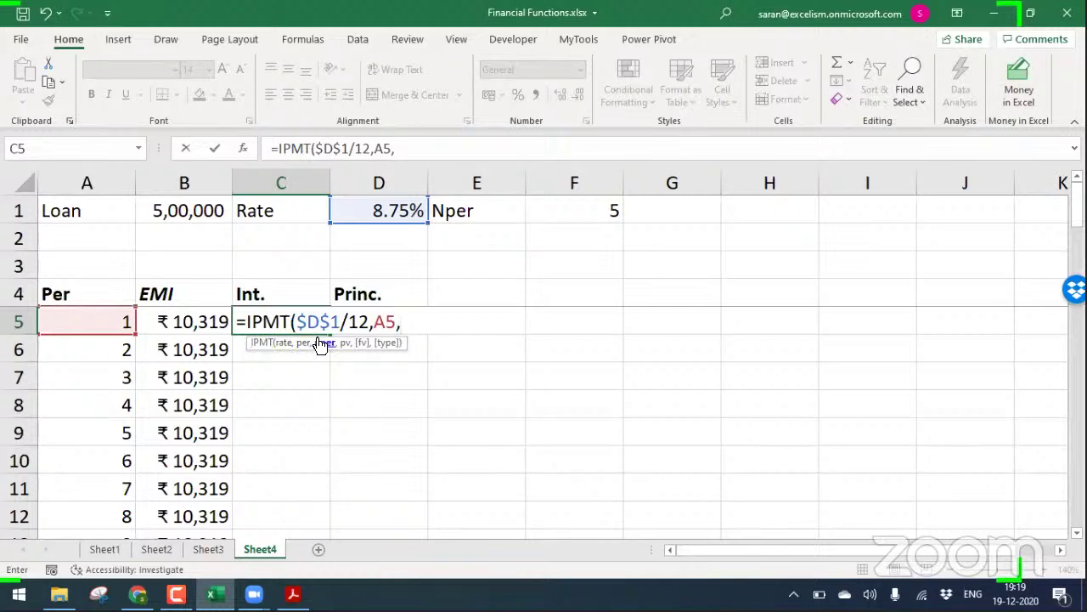
left_click(606, 209)
key("F4")
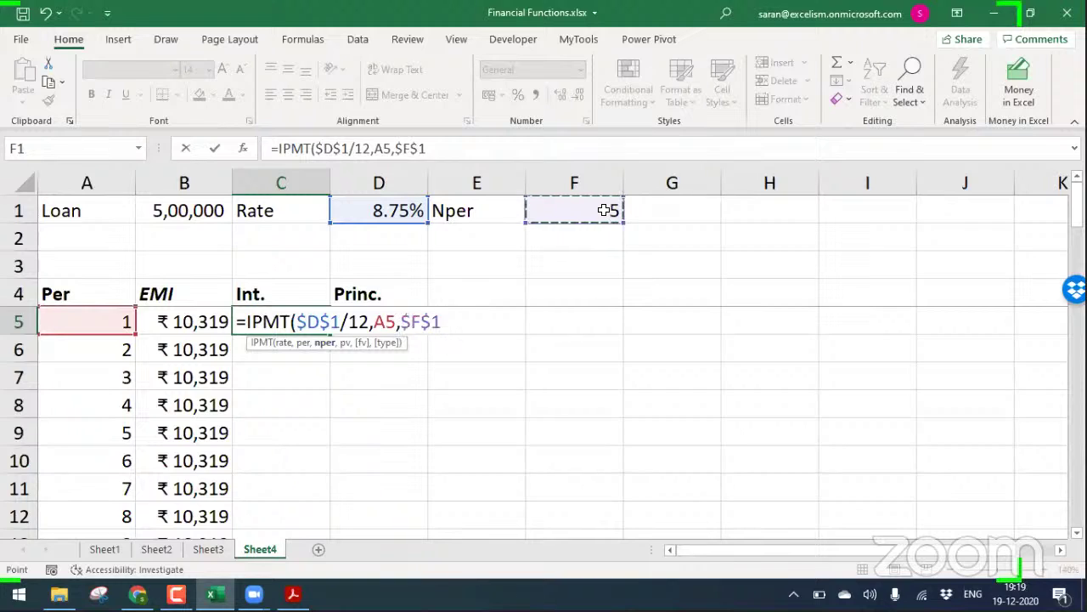
type("*12")
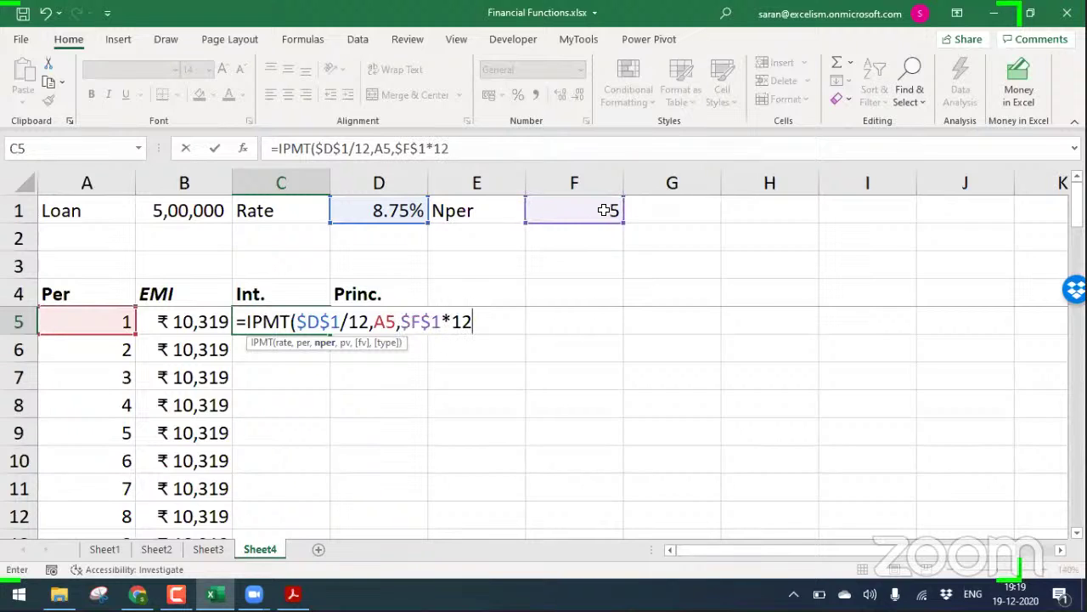
type(",")
left_click(191, 213)
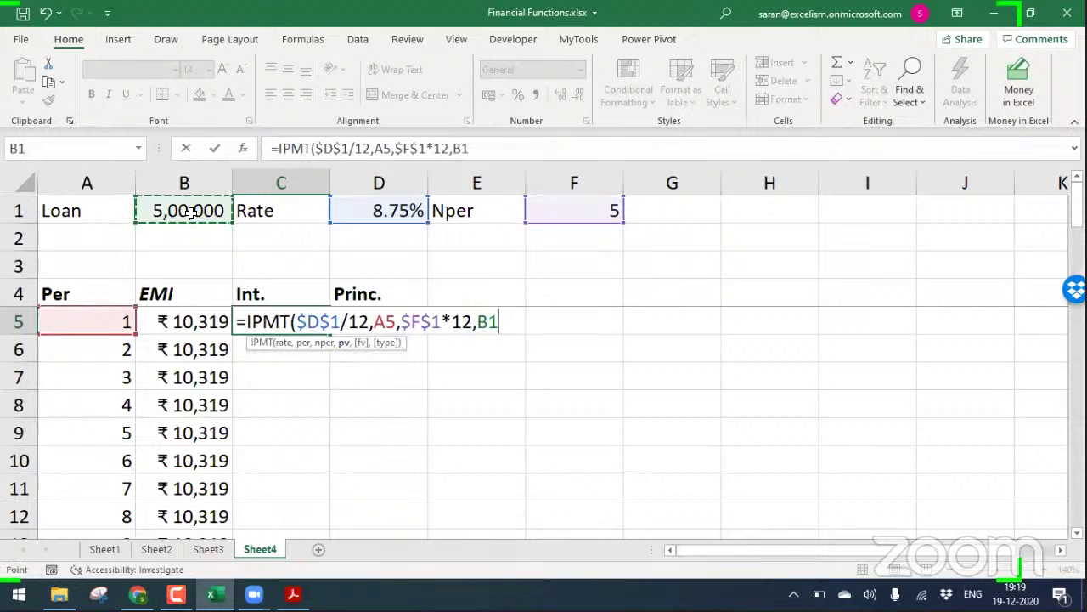
type(")")
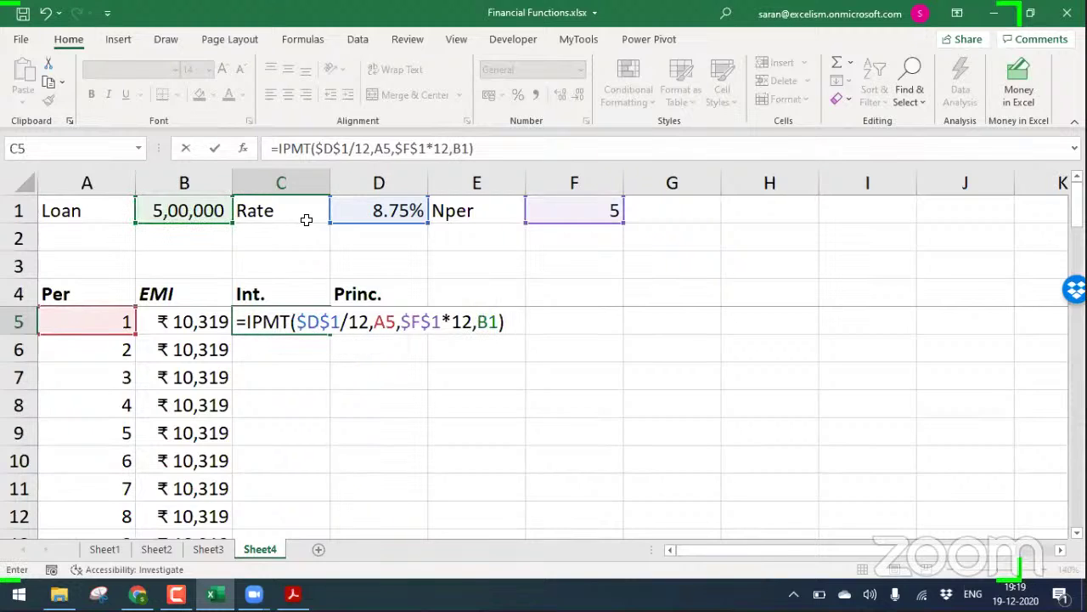
Make the loan reference absolute as $B$1, put a minus sign before IPMT and enter the C5 formula
left_click(489, 322)
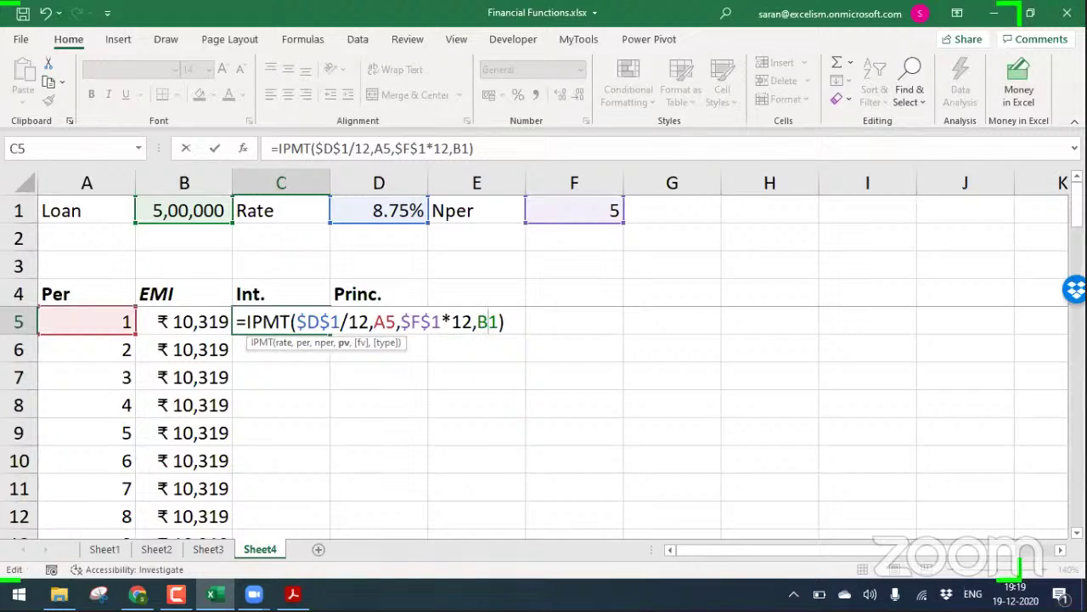
key("F4")
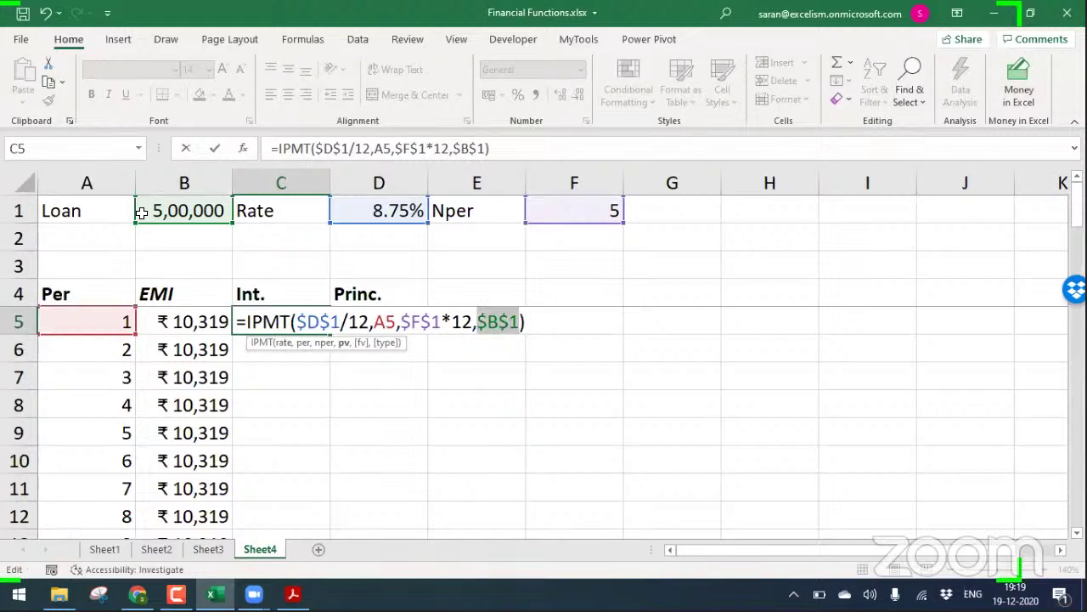
left_click(246, 323)
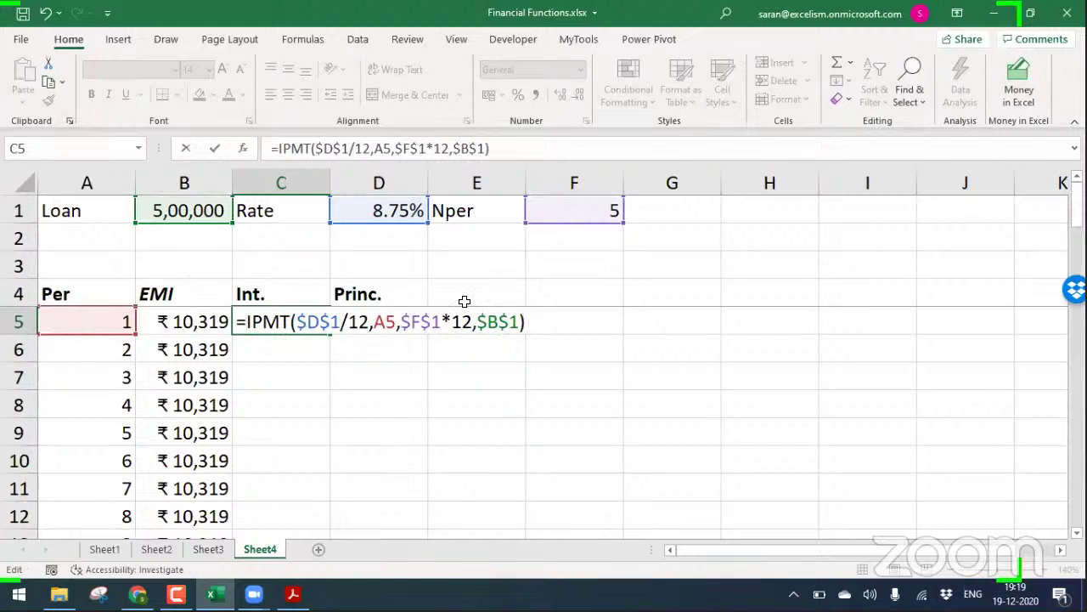
key("Return")
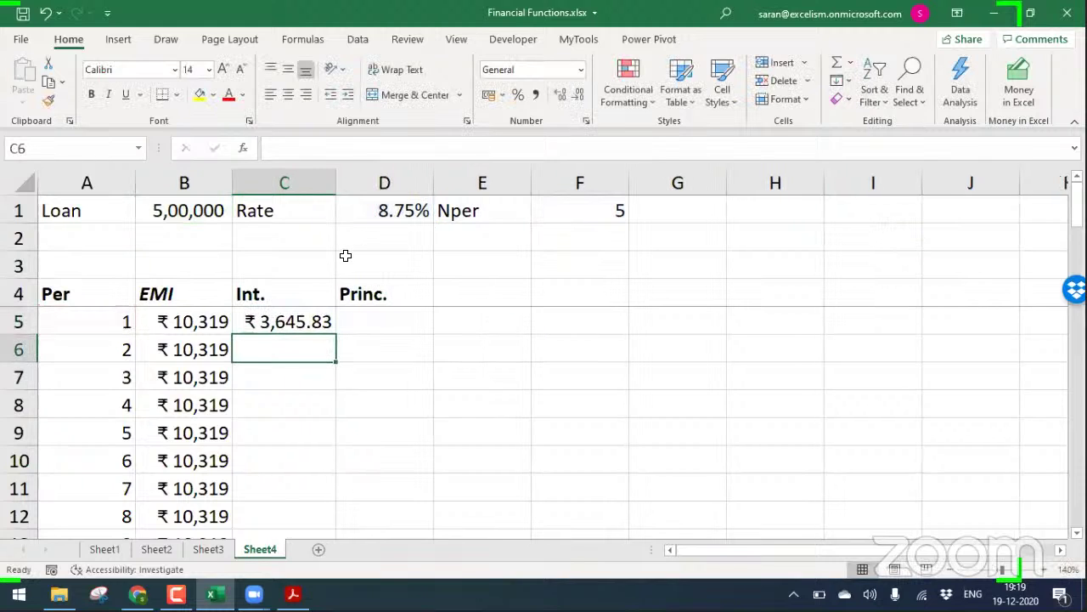
Format the interest amount in C5 without decimals and fill its formula down the Int. column
left_click(303, 321)
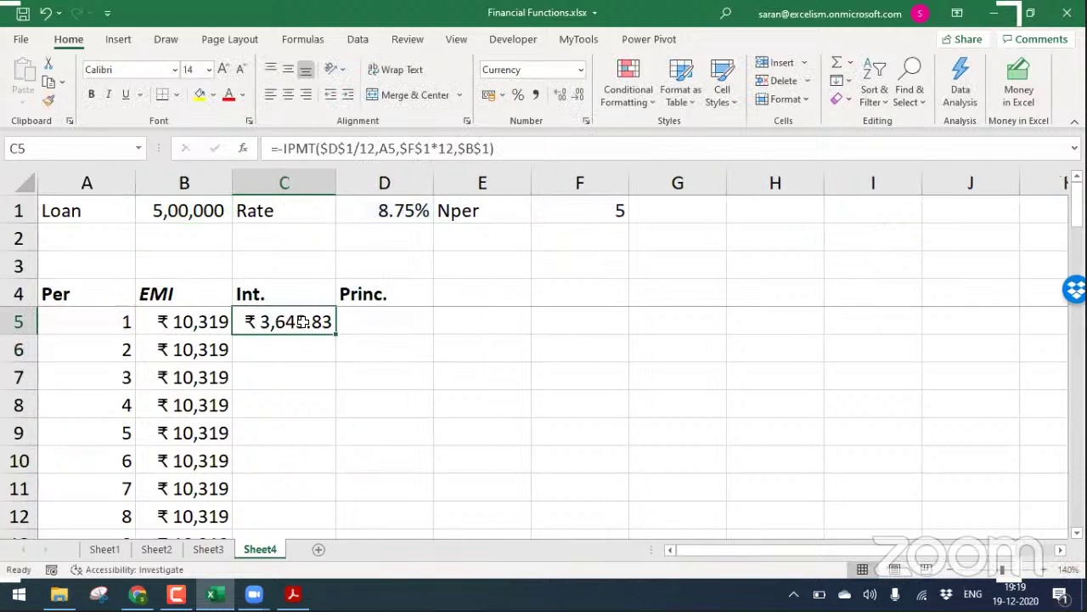
left_click(580, 95)
left_click(579, 95)
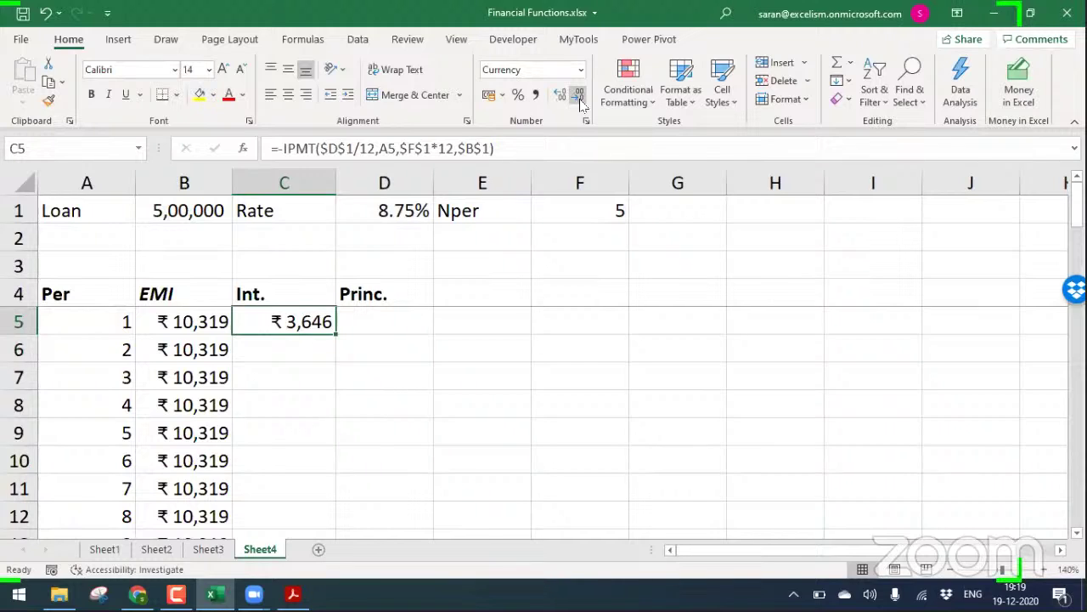
double_click(333, 336)
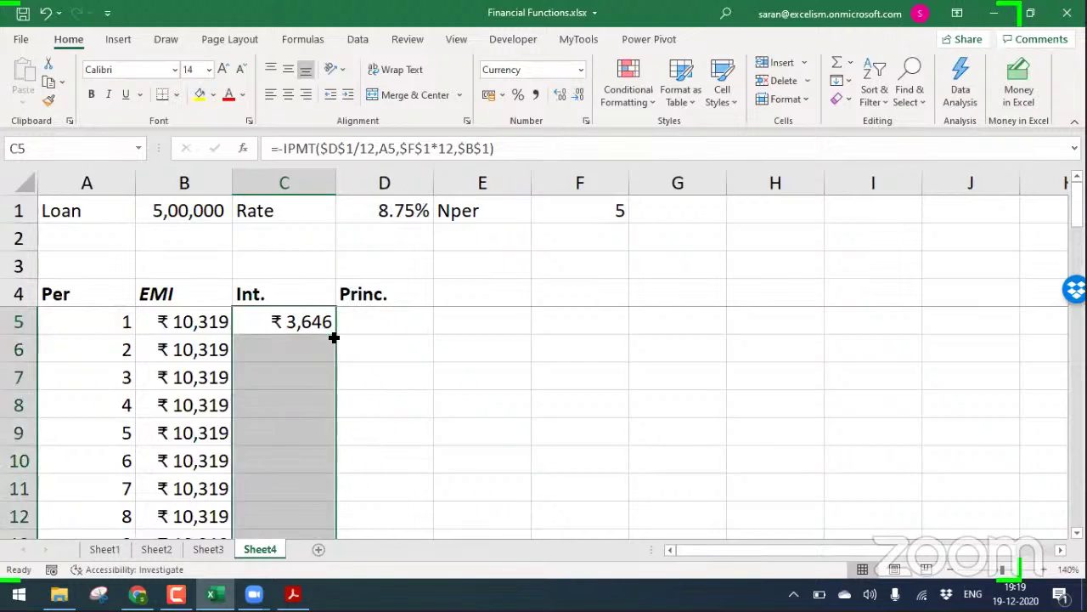
left_click(386, 335)
type("=")
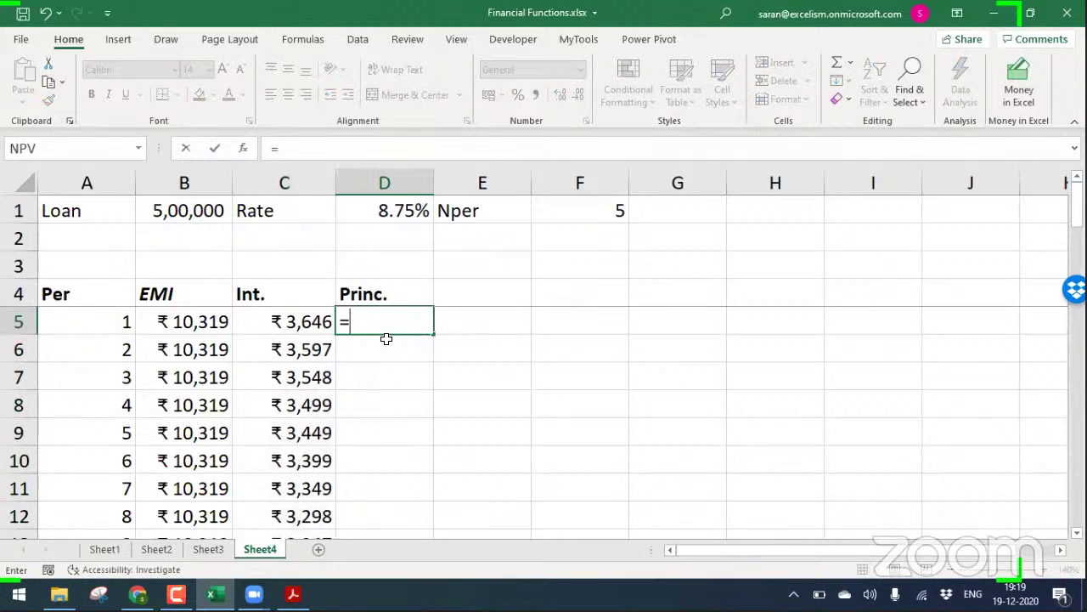
key("Escape")
Copy the text of the IPMT formula in C5 and paste it into D5, opened for editing
key("Left")
key("F2")
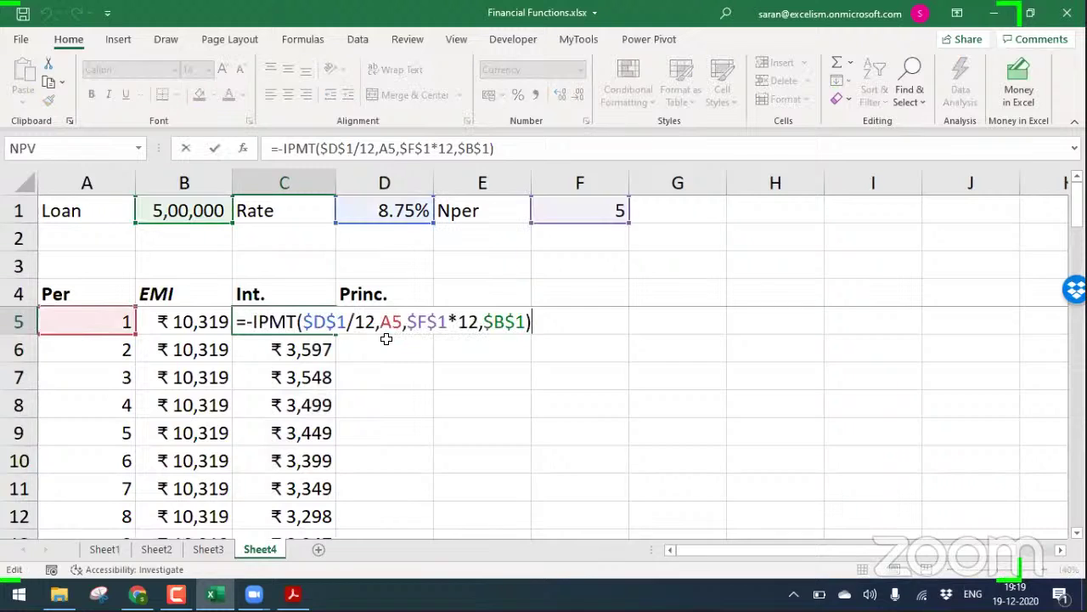
key("shift+Home")
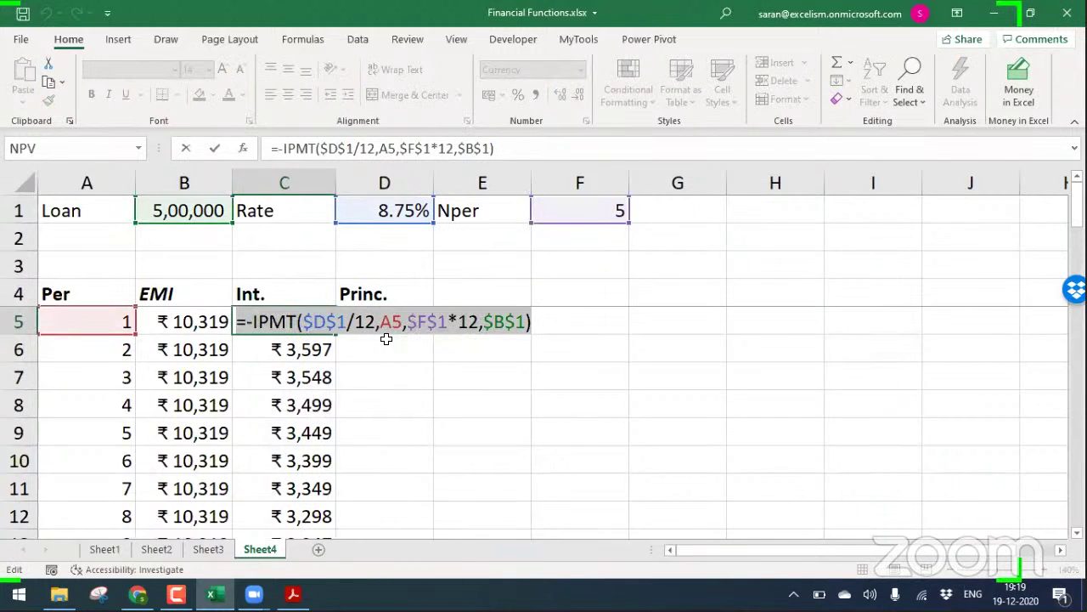
key("ctrl+c")
key("Escape")
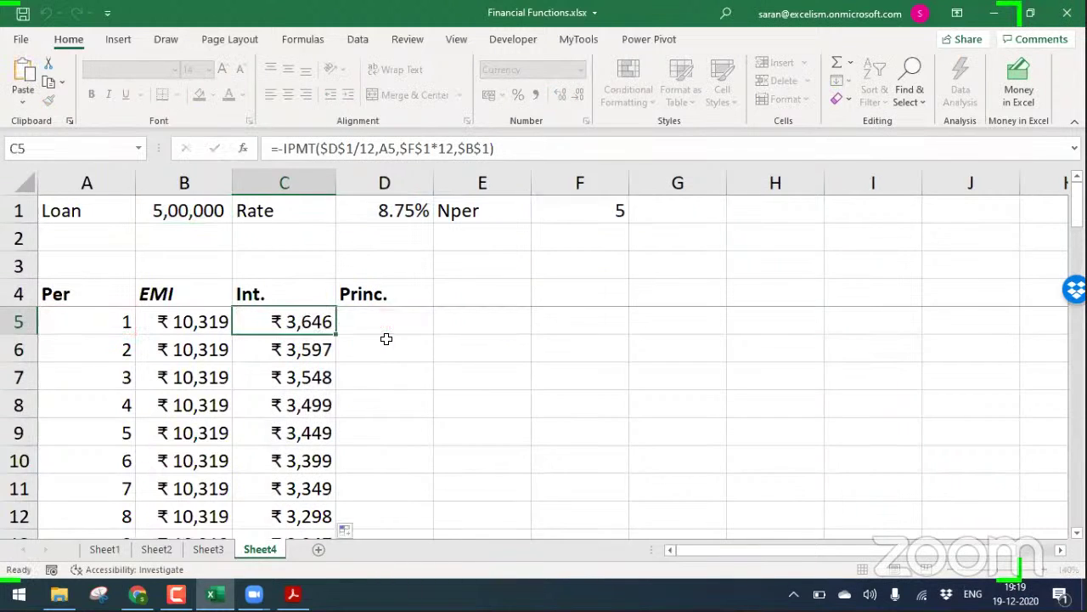
key("Right")
key("ctrl+v")
key("F2")
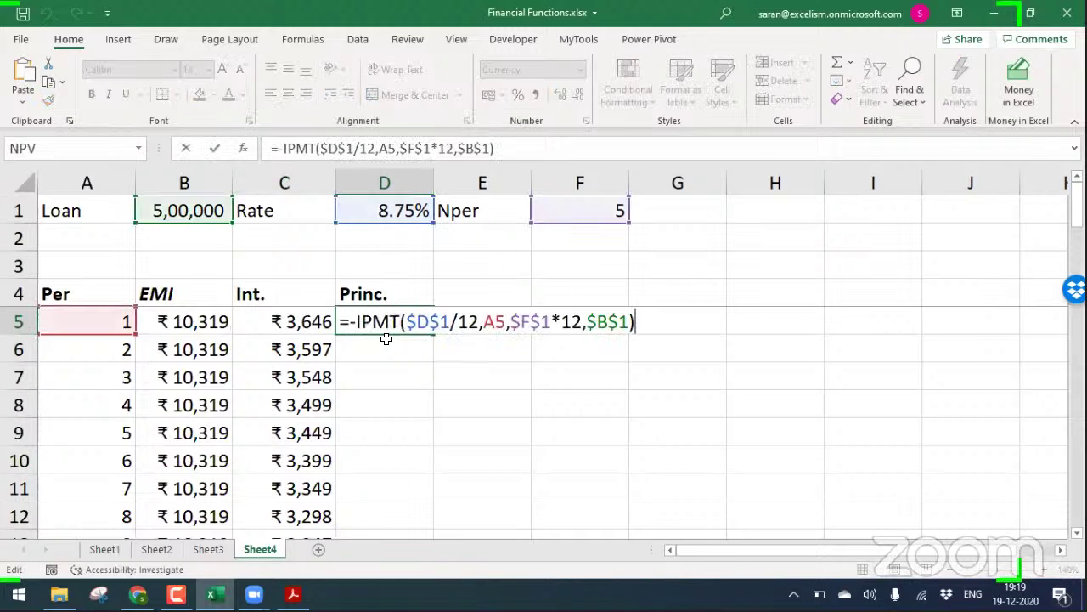
Change the function name in D5 from IPMT to PPMT and enter the formula =-PPMT($D$1/12,A5,$F$1*12,$B$1)
key("Left")
key("Left")
key("Left")
key("Left")
key("Left")
key("Left")
key("Left")
key("Left")
key("Left")
key("Left")
key("Left")
key("Left")
key("Left")
key("Left")
key("Left")
key("Left")
key("Left")
key("Left")
key("Left")
key("Left")
key("Left")
key("Delete")
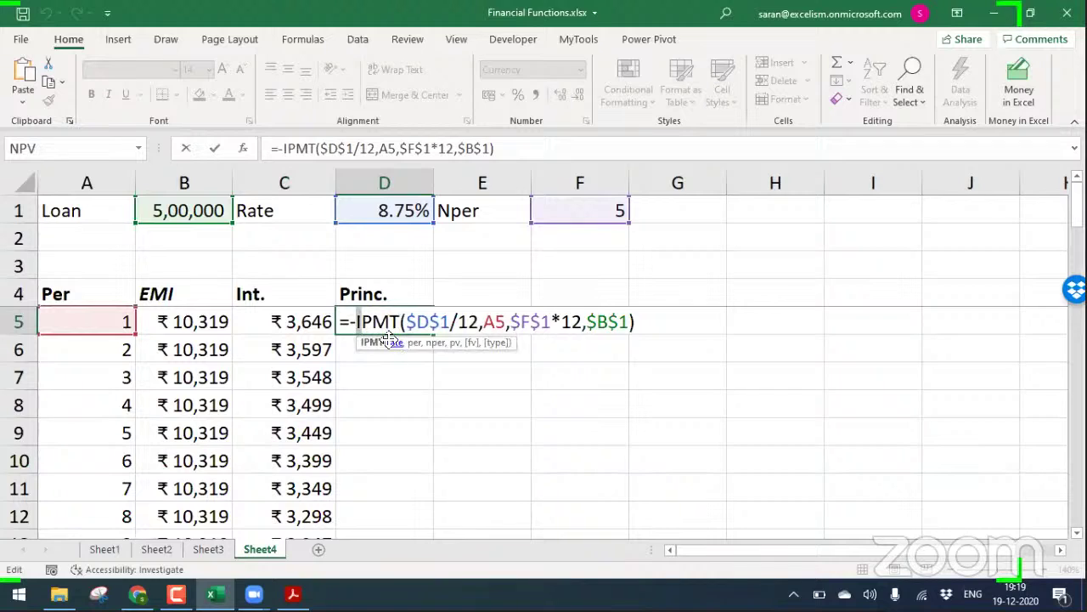
type("P")
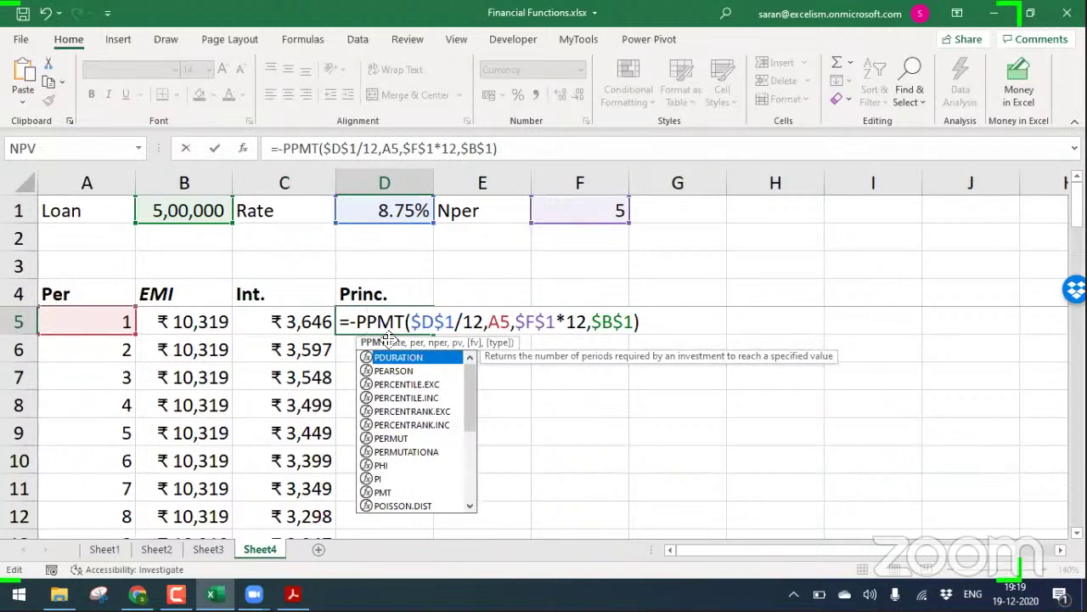
key("Return")
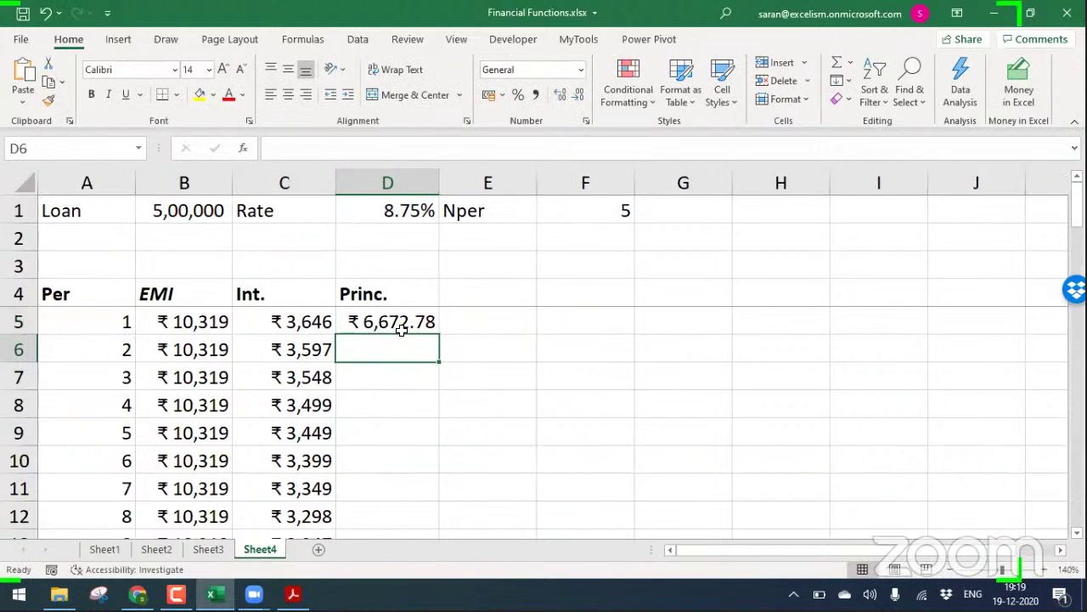
Fill the D5 formula down the Princ. column and format the amounts without decimals
left_click(433, 327)
double_click(435, 330)
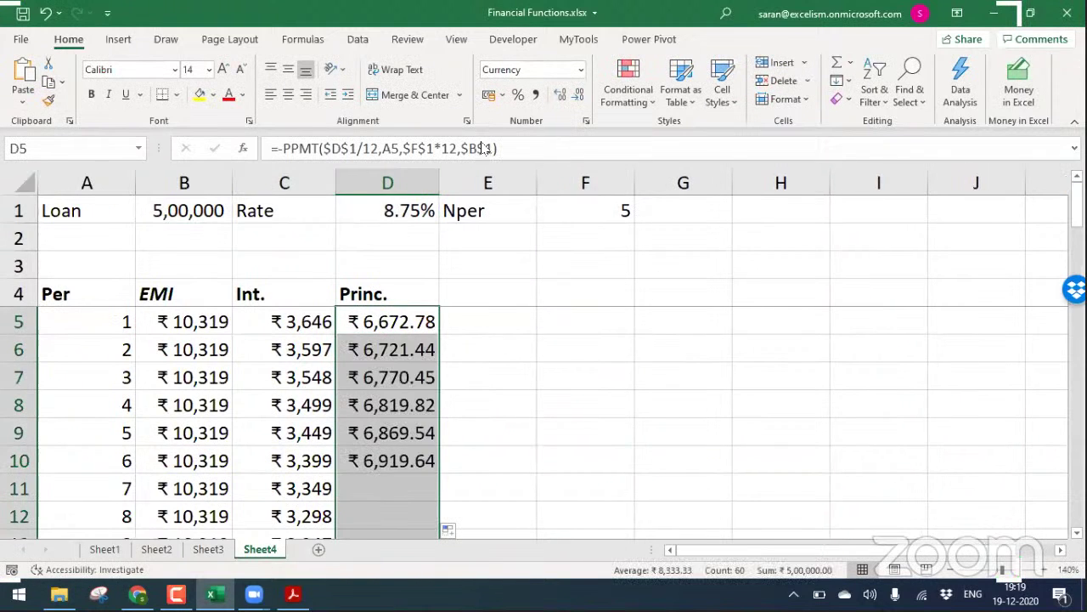
left_click(574, 100)
left_click(574, 100)
Add the heading Check in E4 and enter =B5-C5-D5 in E5
left_click(479, 294)
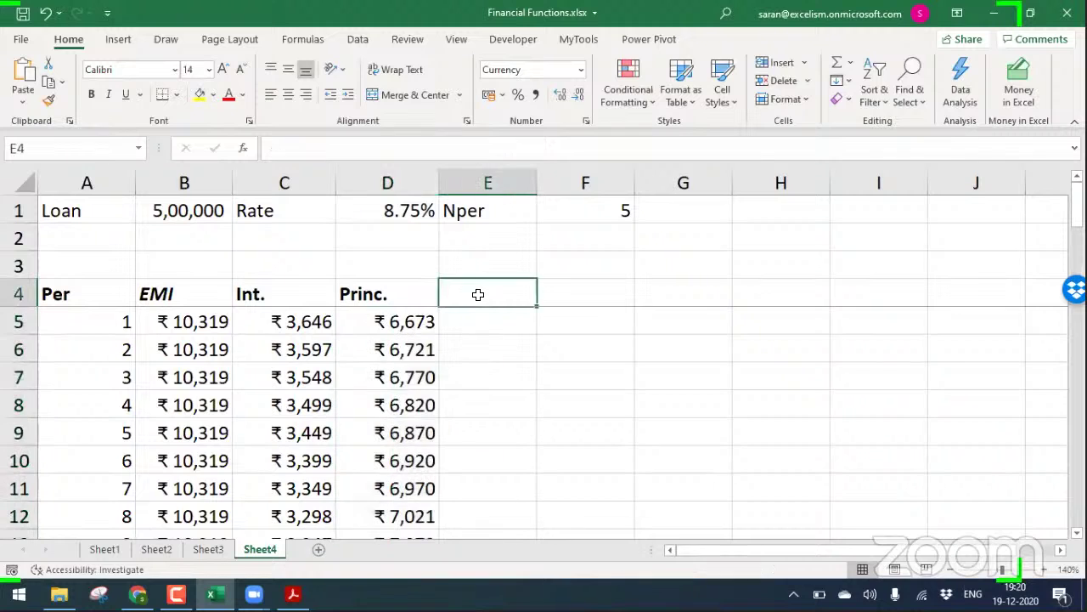
type("Check")
key("Return")
type("=")
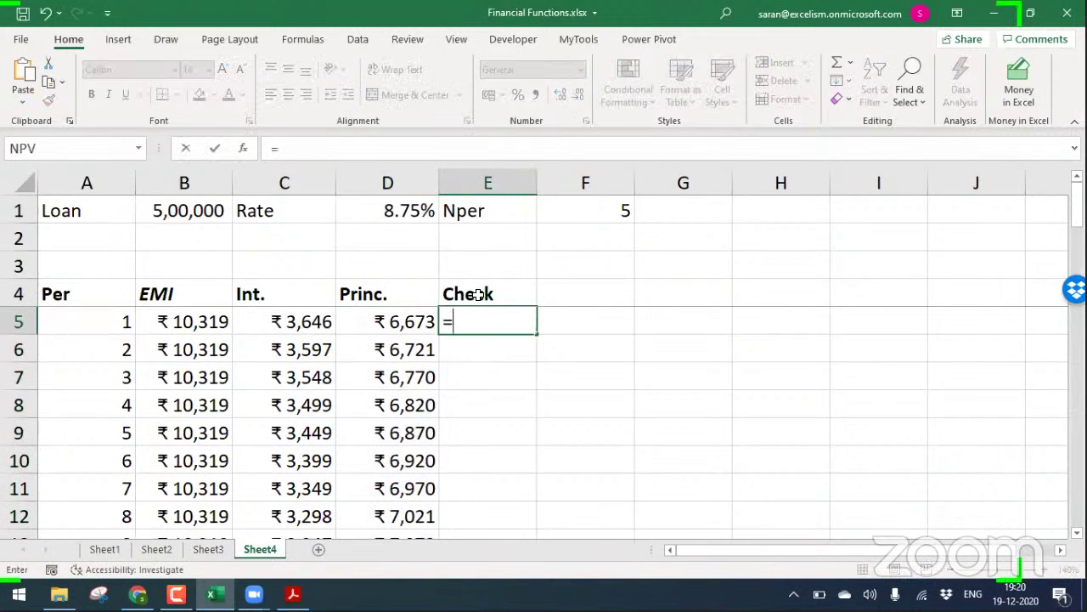
key("Left")
key("Left")
key("Left")
type("-")
key("Left")
key("Left")
type("-")
key("Left")
key("Return")
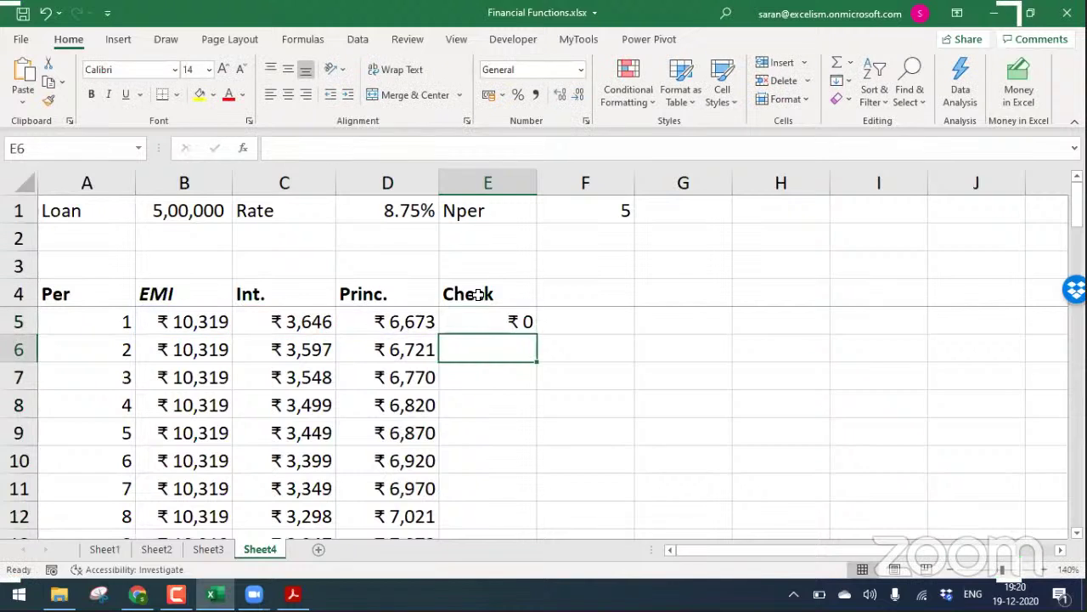
Fill the E5 formula down the Check column and apply the comma number style to it
left_click(521, 321)
double_click(536, 334)
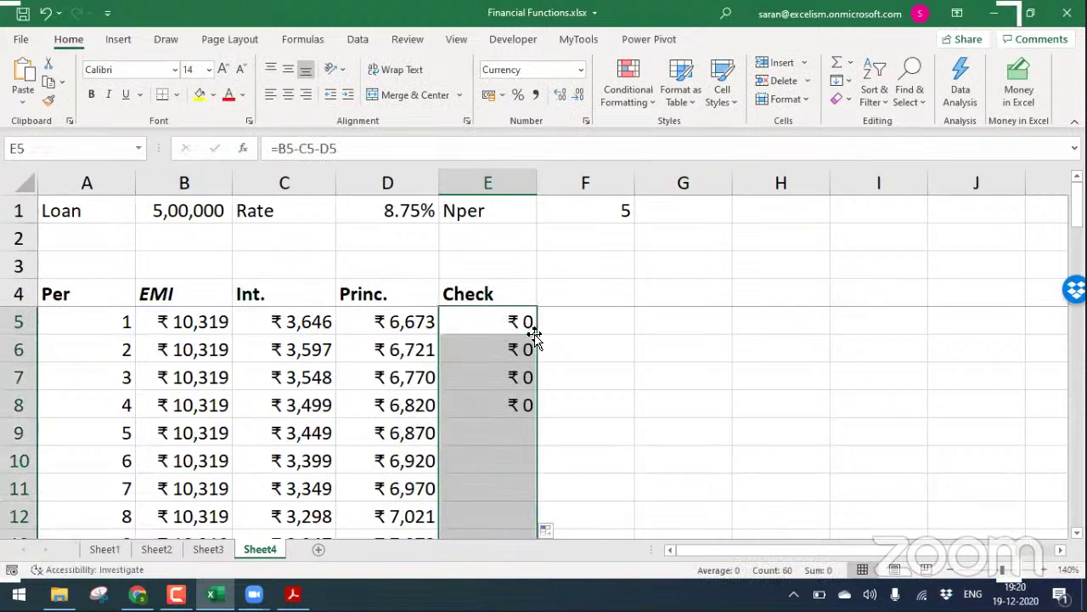
left_click(536, 94)
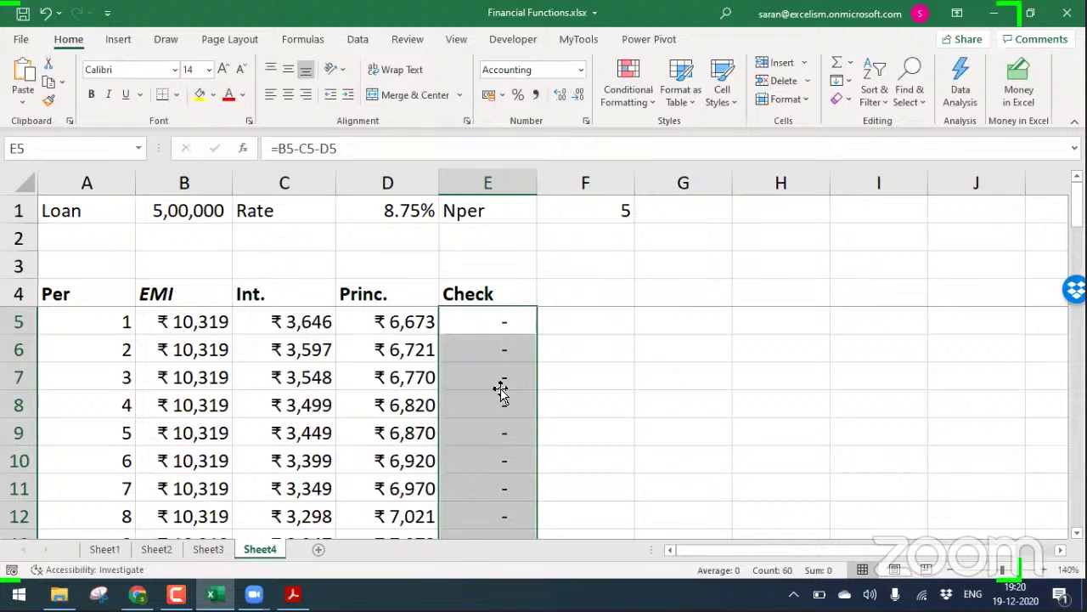
Review how the principal portion develops from the first to the last period in the Princ. column
left_click(362, 347)
left_click(393, 323)
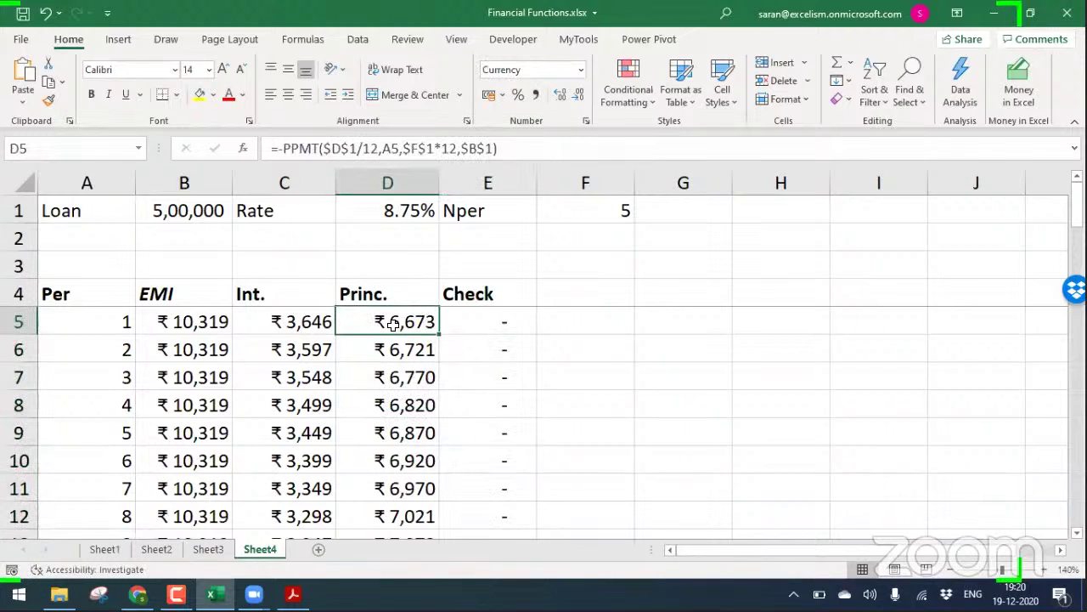
key("Down")
key("Down")
key("Down")
key("Down")
key("Down")
key("Down")
key("Down")
key("Down")
key("Down")
key("Down")
key("Down")
key("Down")
key("Down")
key("Down")
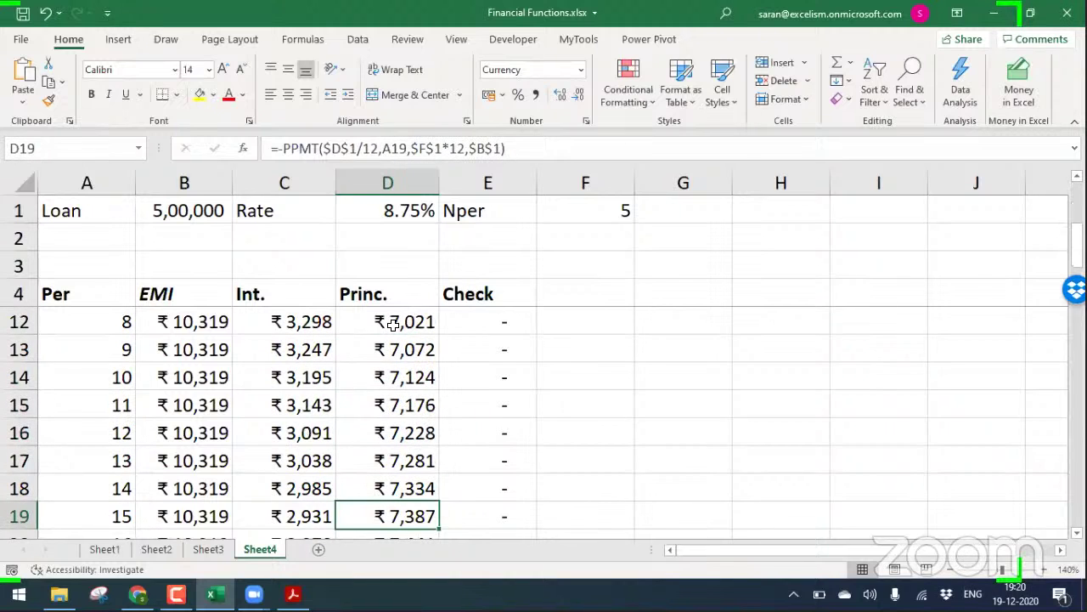
key("ctrl+Down")
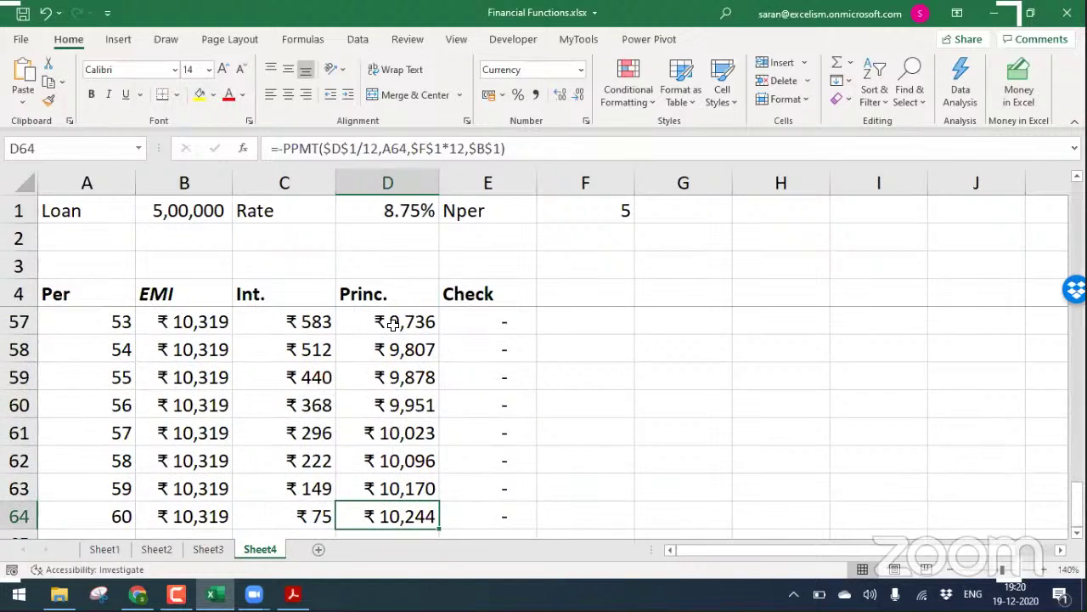
key("ctrl+Up")
key("Down")
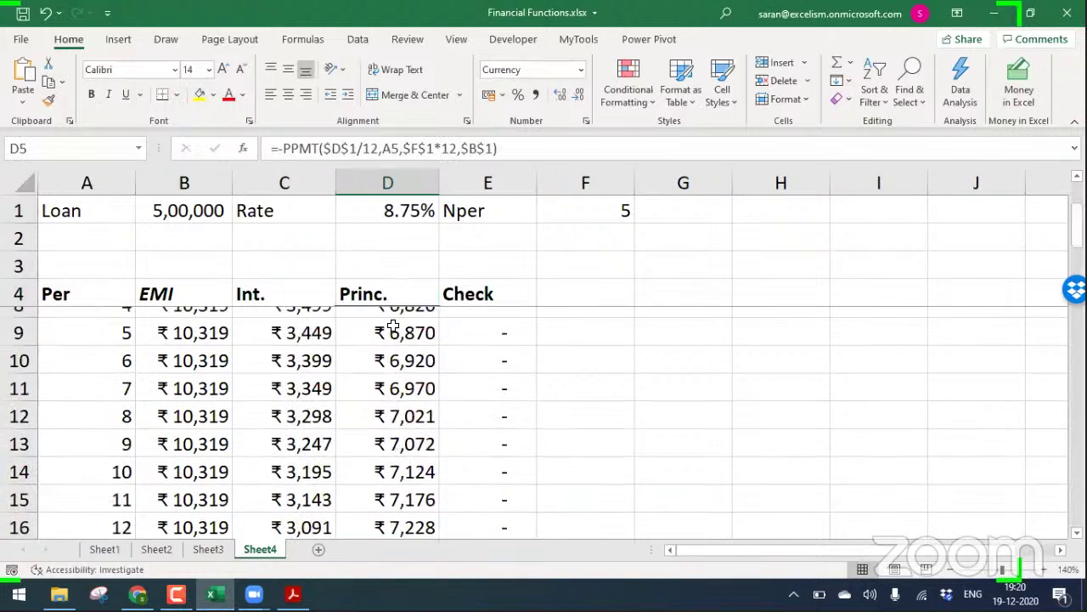
Review the interest portion from the first to the last period in the Int. column and compare it with the principal
key("Left")
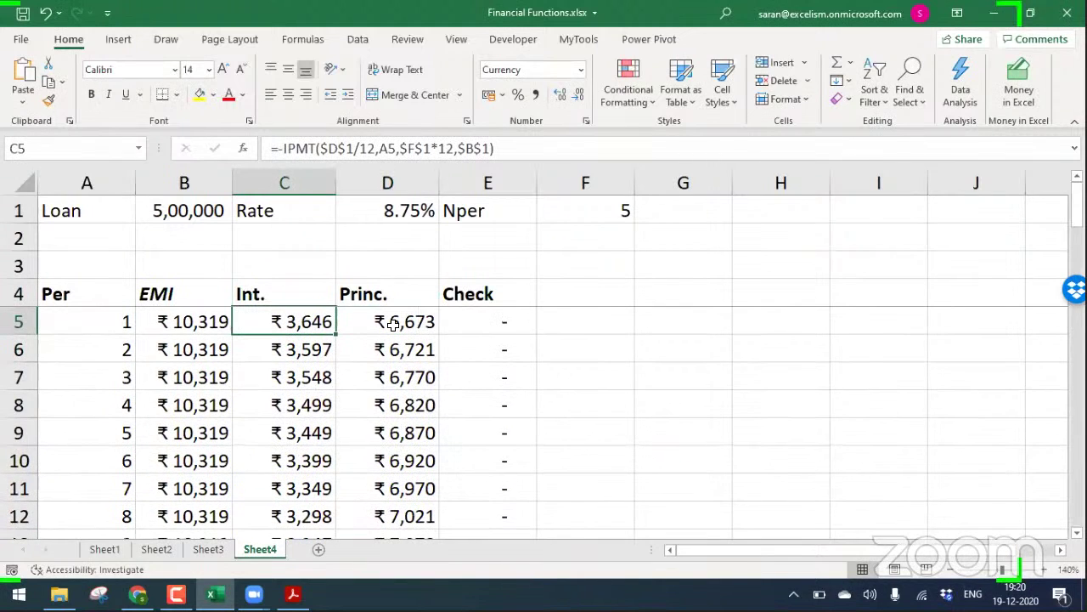
key("ctrl+Down")
key("Down")
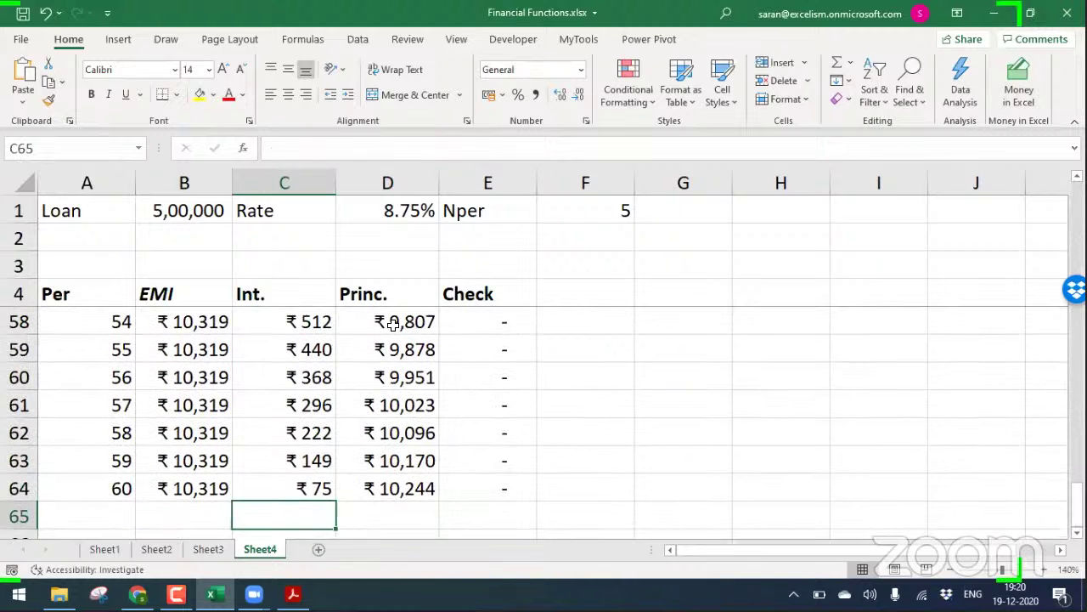
key("Up")
key("ctrl+Up")
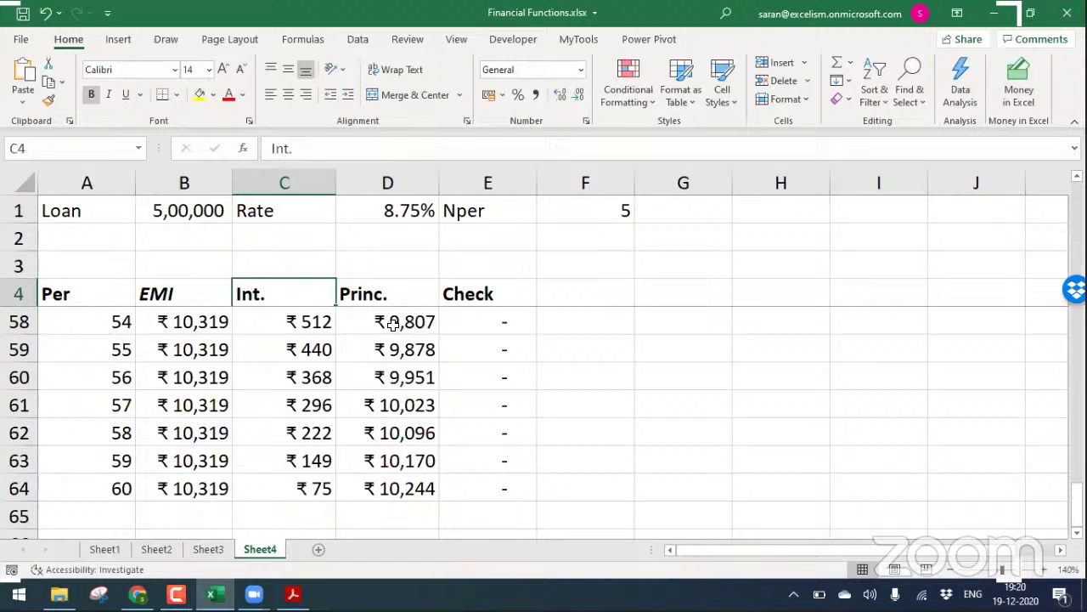
key("Down")
key("Right")
key("Right")
key("Left")
key("Left")
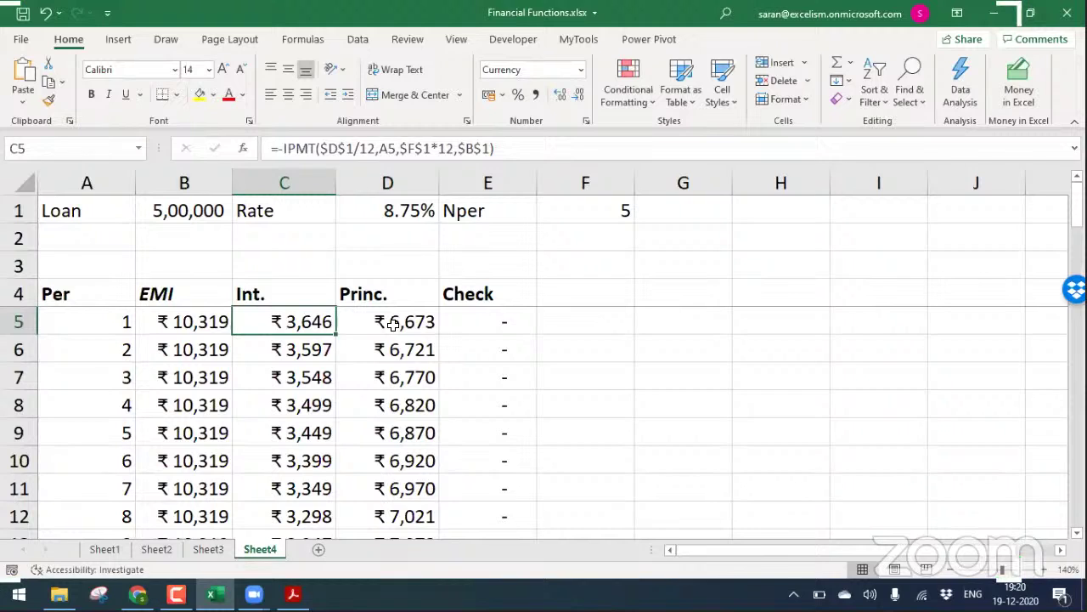
key("ctrl+2")
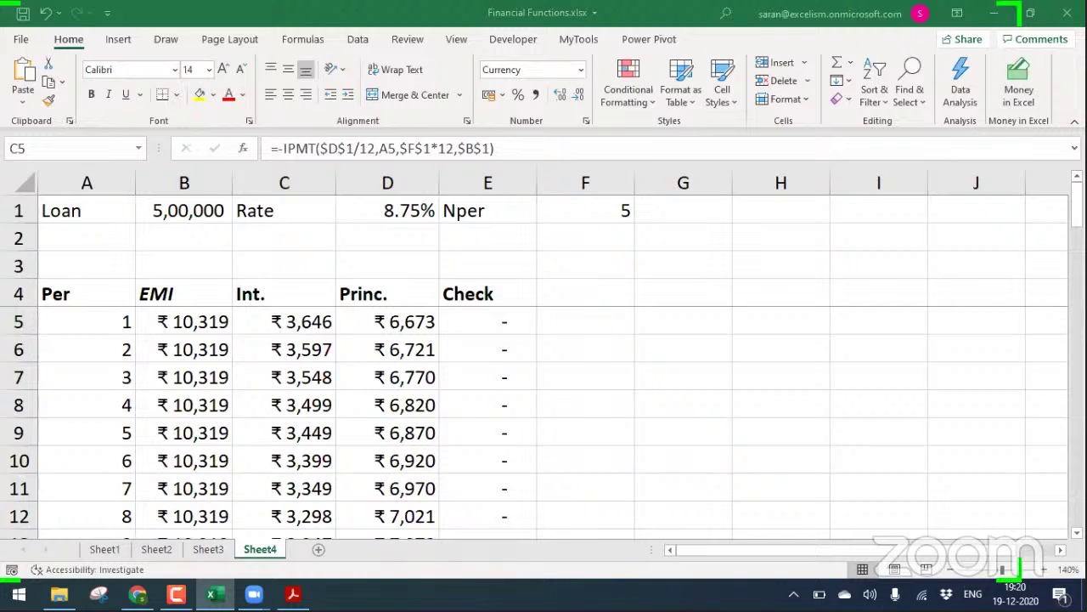
left_click(701, 254)
Add the heading Cum.Int in F4 and start a SUM formula over C5:C5 in F5
left_click(569, 285)
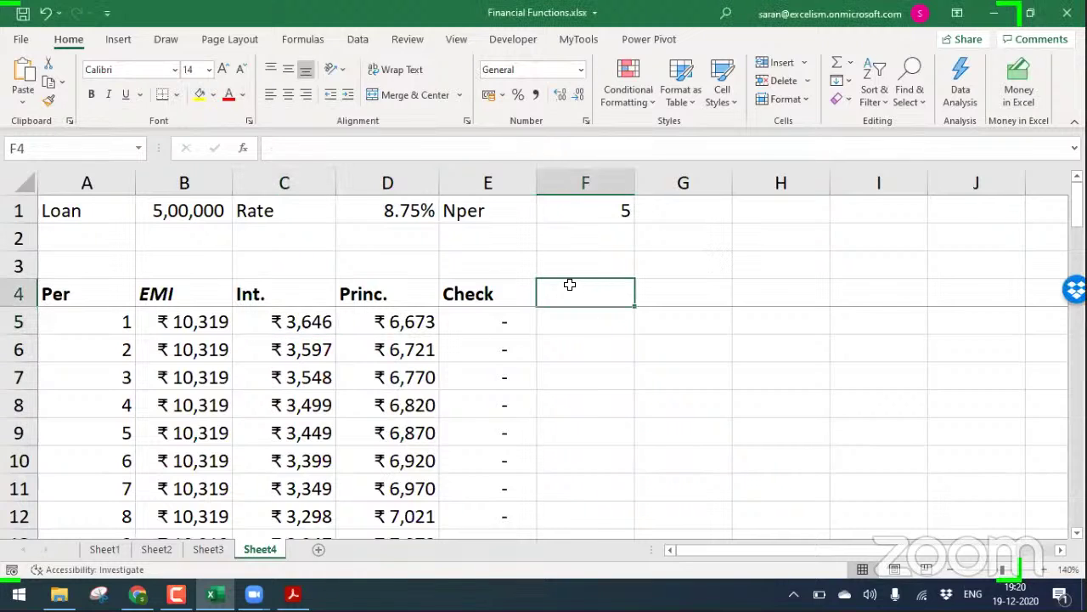
type("Cum.Int")
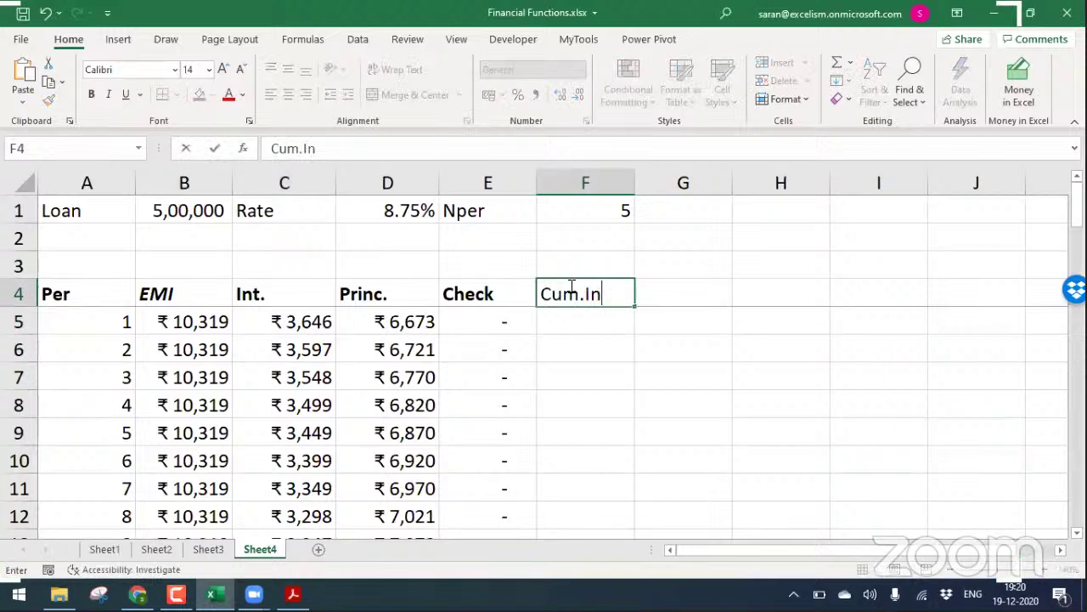
key("Return")
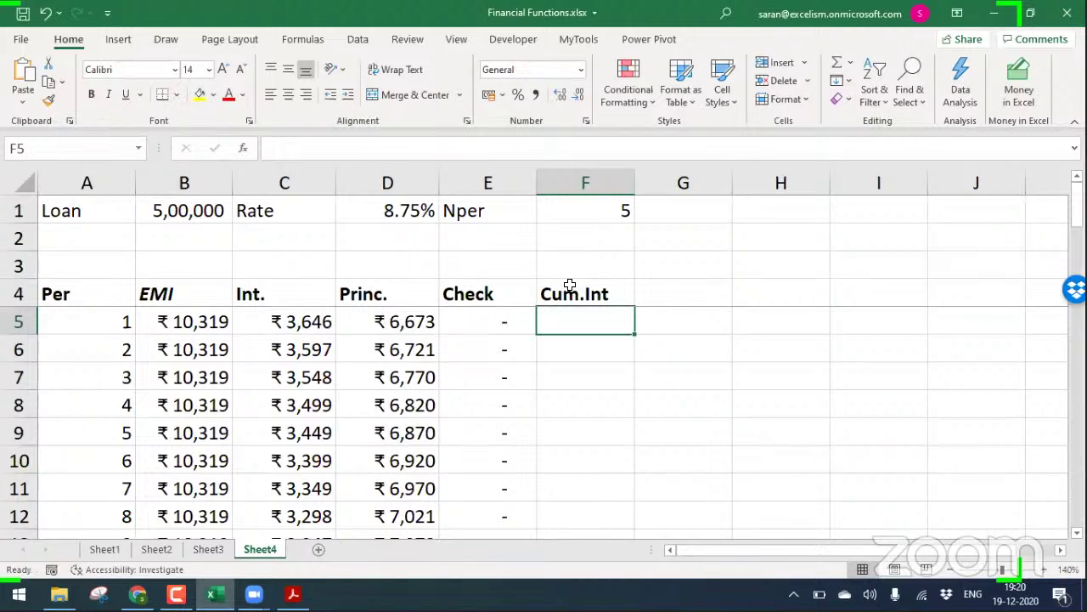
type("=sum(")
key("Left")
key("Left")
key("Left")
key("F8")
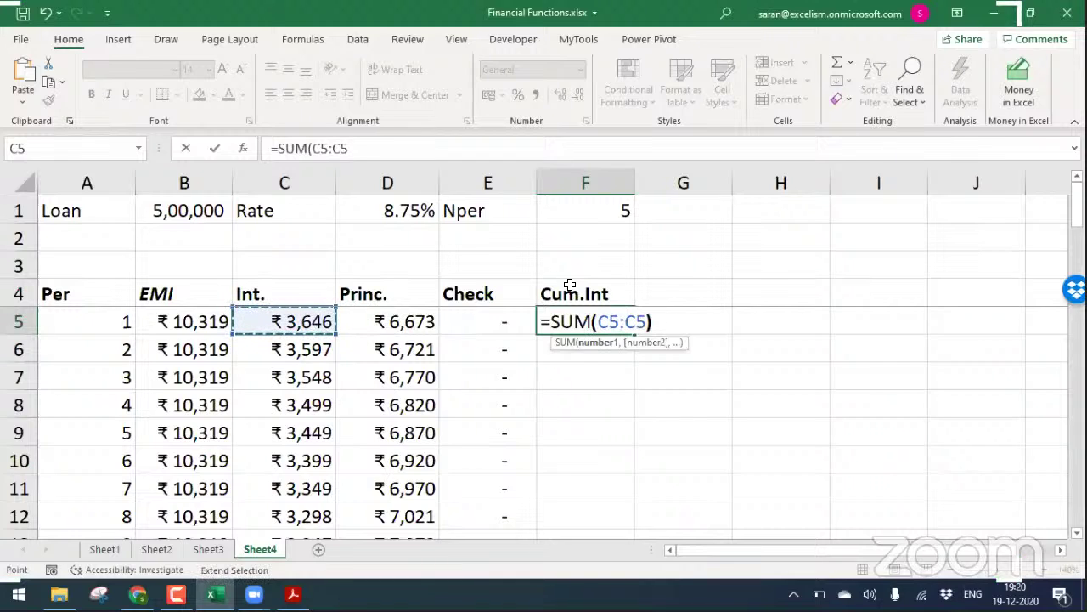
Make the range start absolute so F5 reads =SUM($C$5:C5), and fill the formula down the Cum.Int column
key("F2")
key("Left")
key("Left")
key("Left")
key("Left")
key("shift+Left")
key("shift+Left")
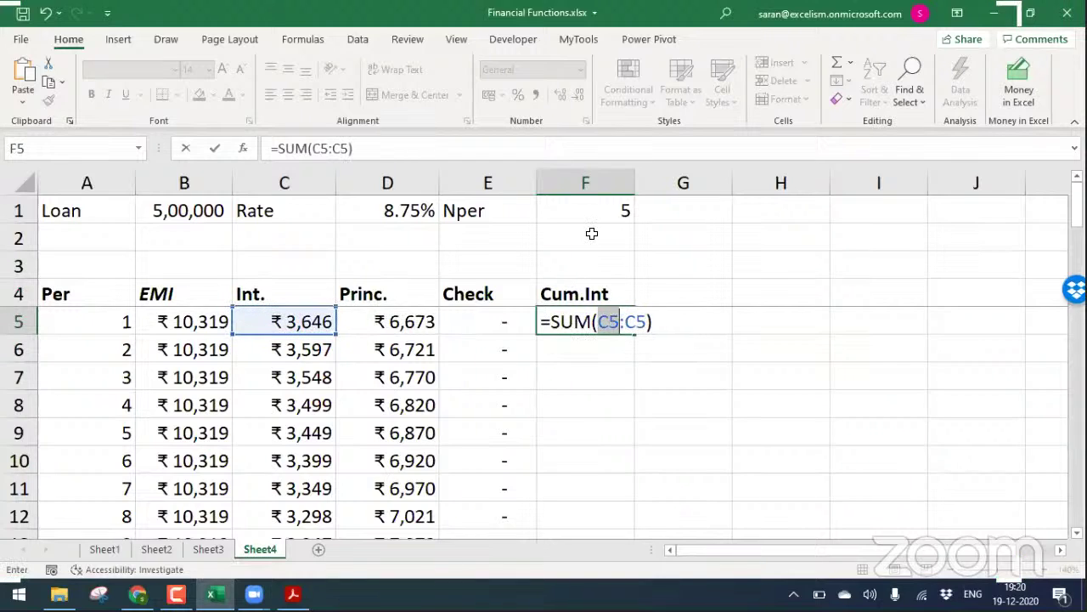
key("F4")
key("Return")
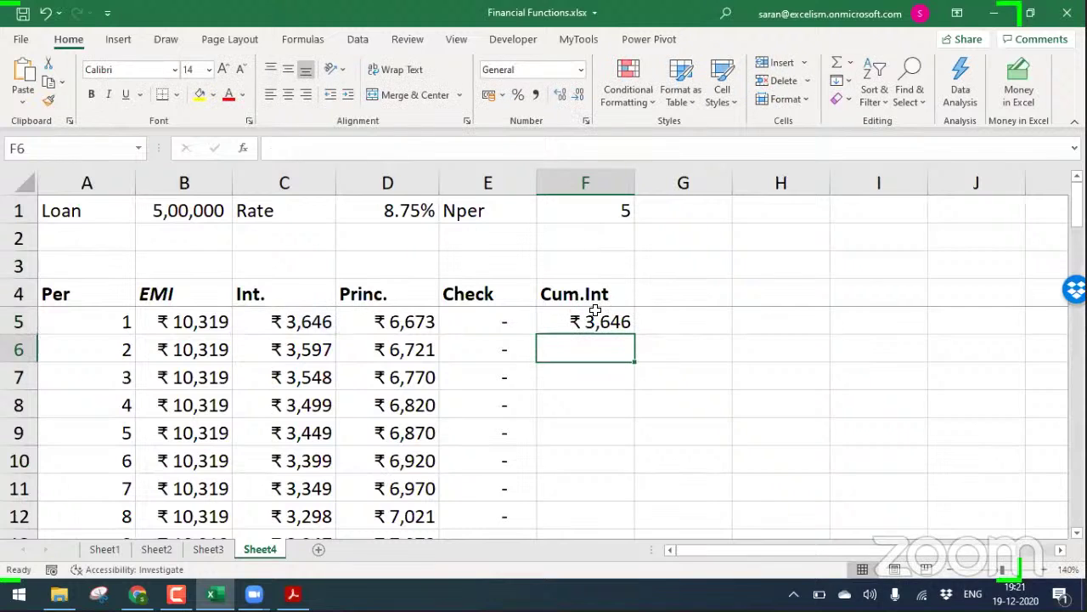
left_click(620, 329)
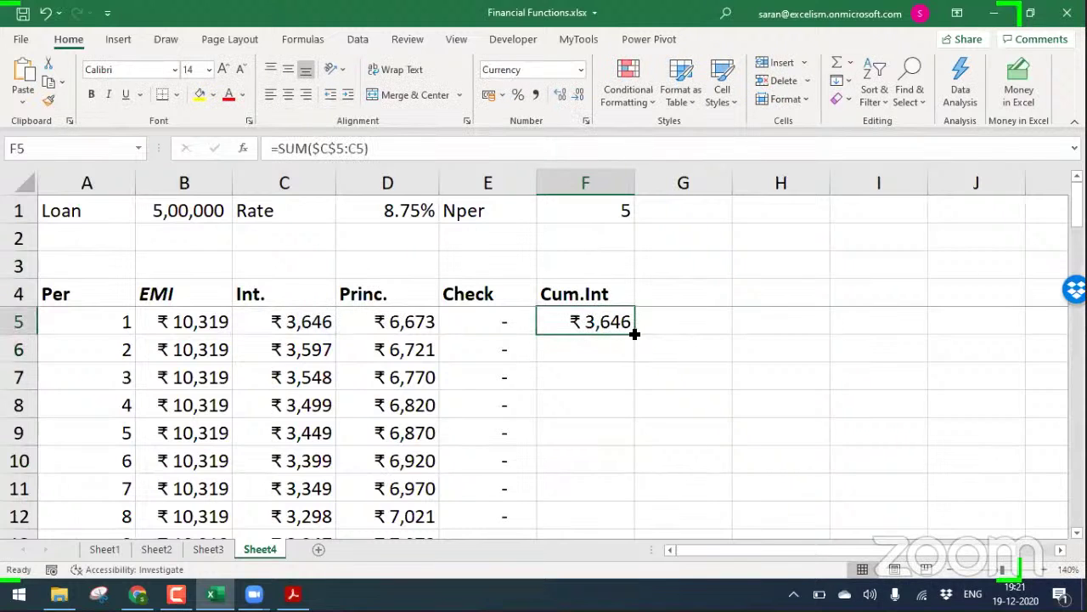
double_click(634, 335)
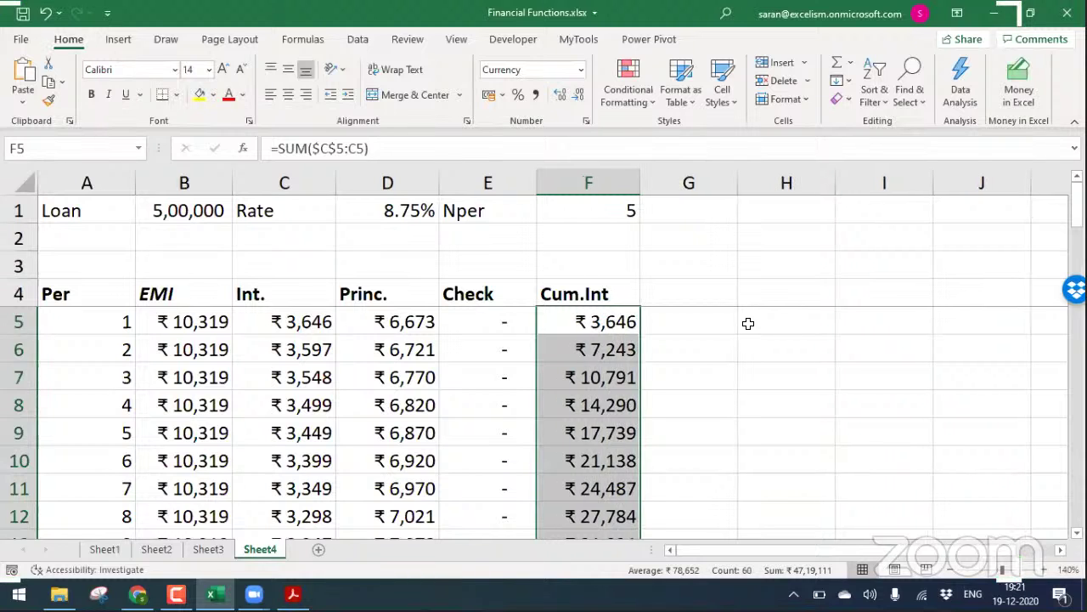
Add the heading Cum.Princ in G4
key("Up")
key("Right")
type("Cum.Princ")
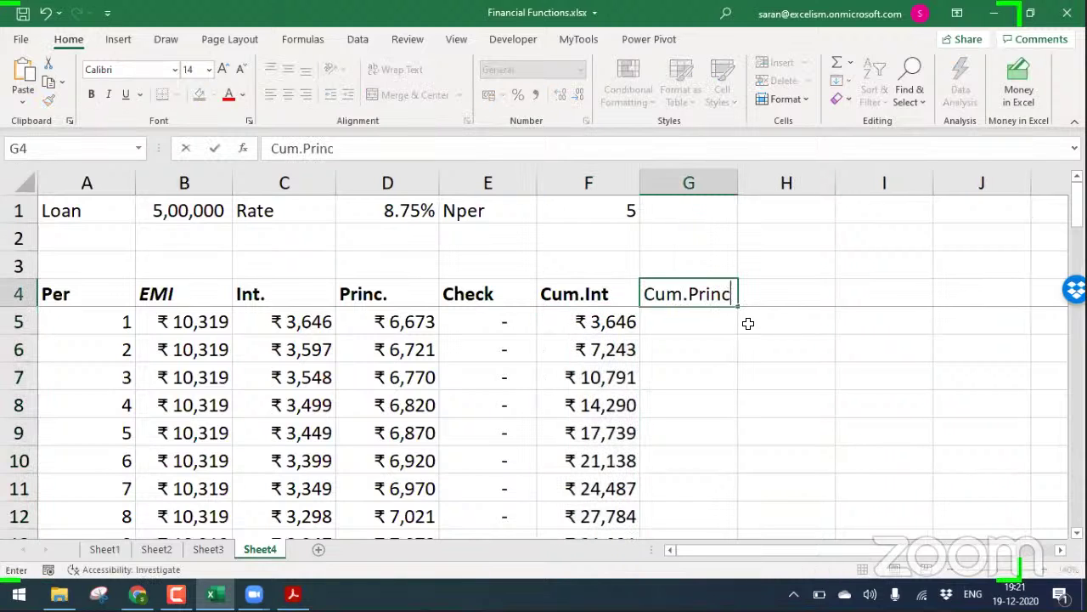
key("Return")
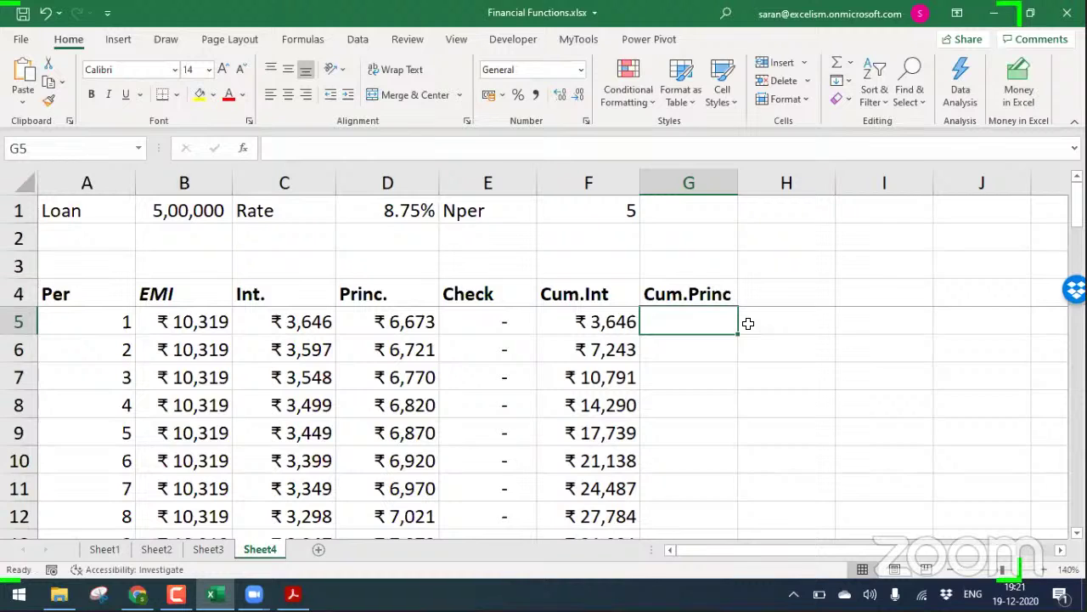
Enter the running-total formula =SUM($D$5:D5) in G5 under the Cum.Princ heading
key("Left")
key("Right")
type("=sum")
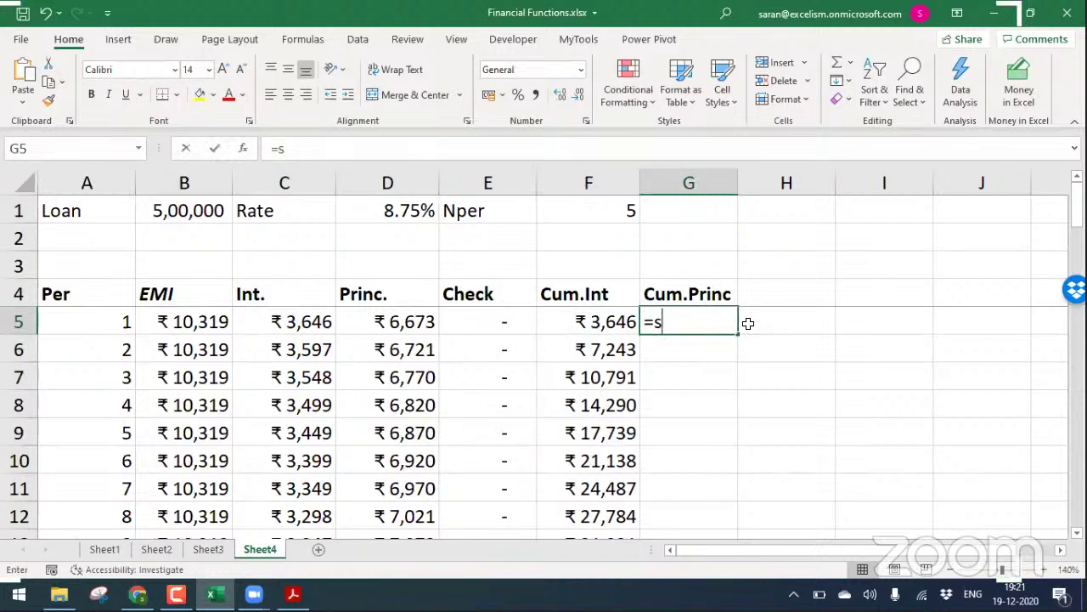
key("Tab")
key("Left")
key("Left")
key("Left")
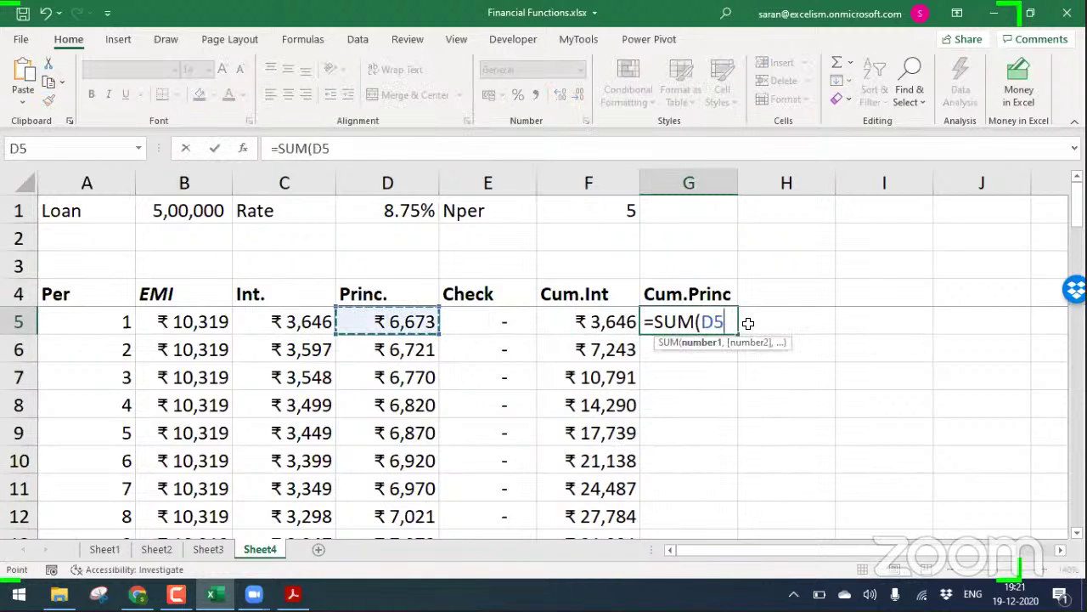
key("F8")
left_click(714, 321)
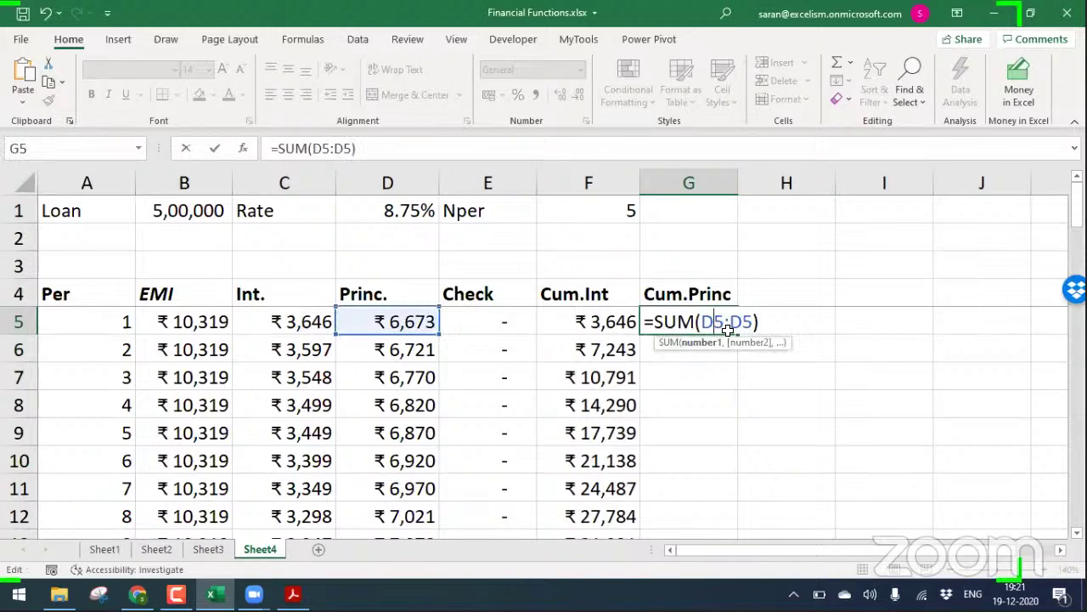
key("F4")
key("Return")
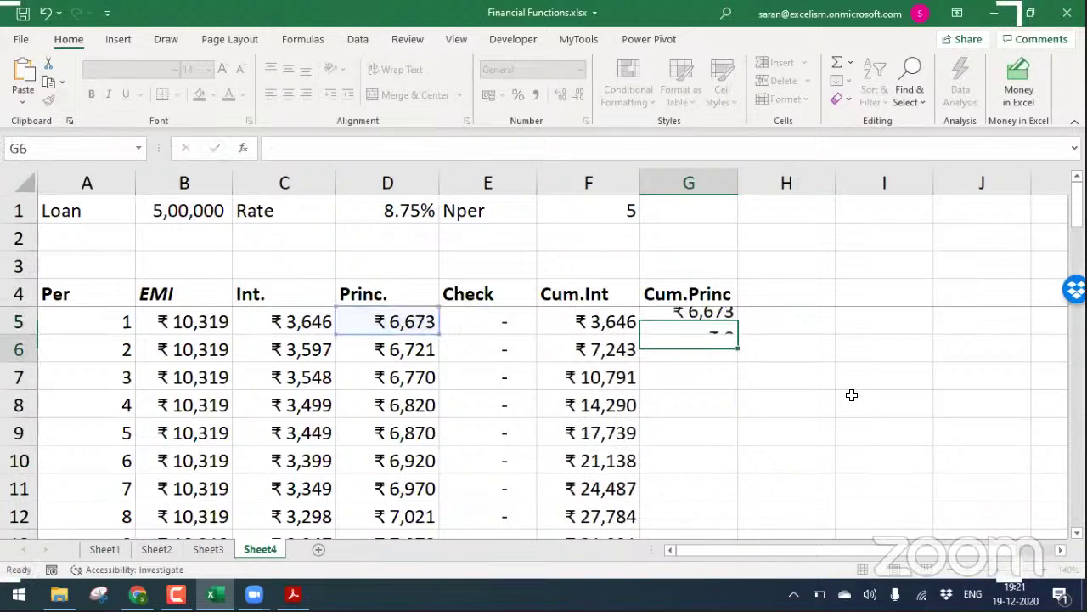
Copy the G5 formula down the Cum.Princ column through G64 and fit the column width to its values
key("Up")
key("ctrl+c")
key("Left")
key("ctrl+Down")
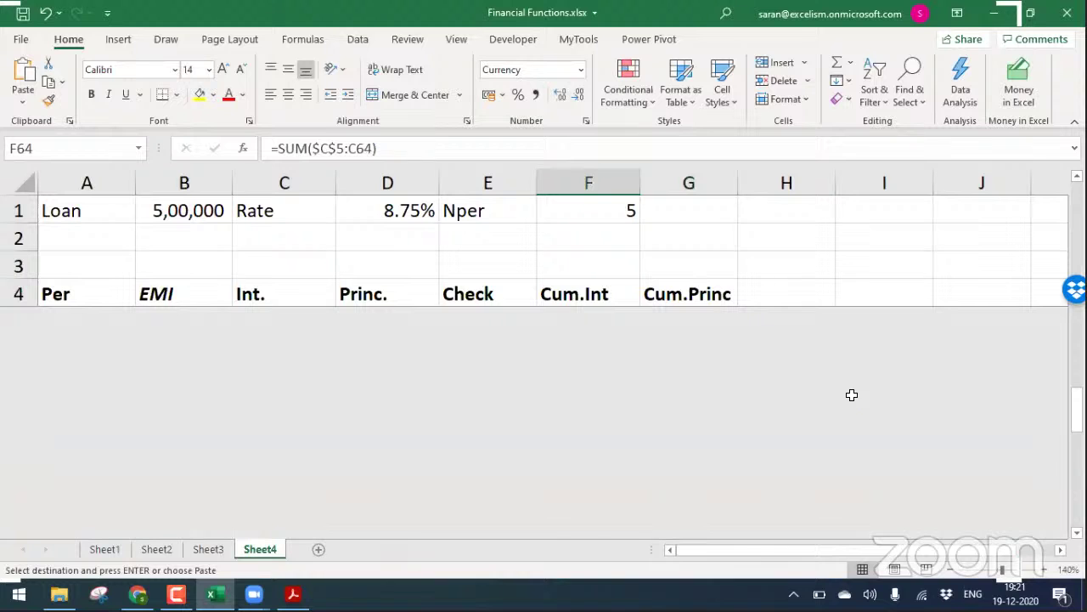
key("Right")
key("ctrl+shift+Up")
key("shift+Down")
key("Return")
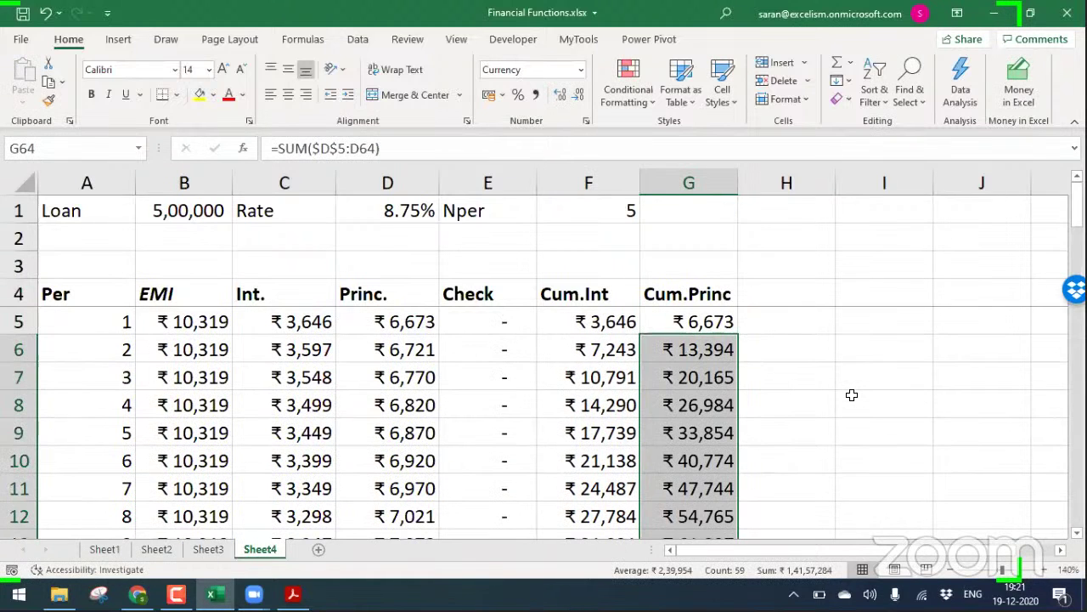
key("ctrl+Up")
key("Down")
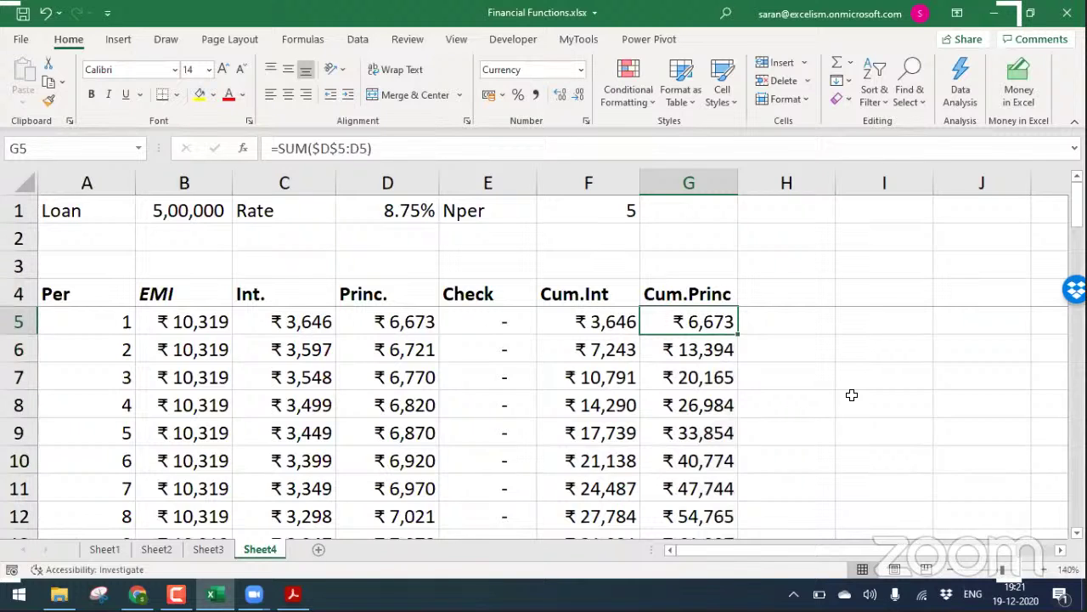
key("ctrl+shift+Down")
key("ctrl+Up")
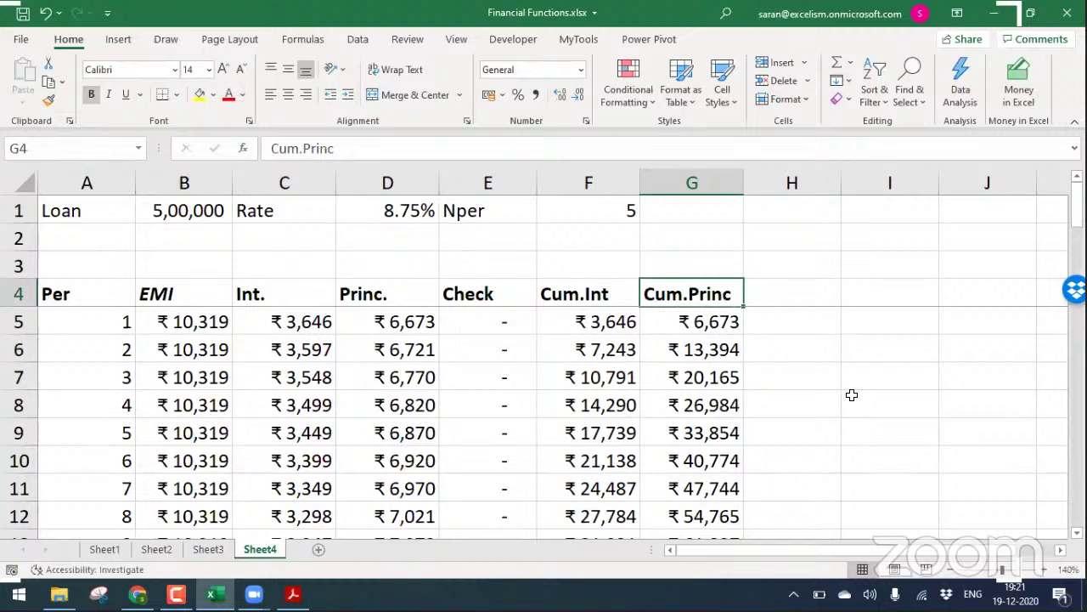
Add the headings CUMIPMT() in H4 and CUMPRINC() in I4
key("Right")
type("C")
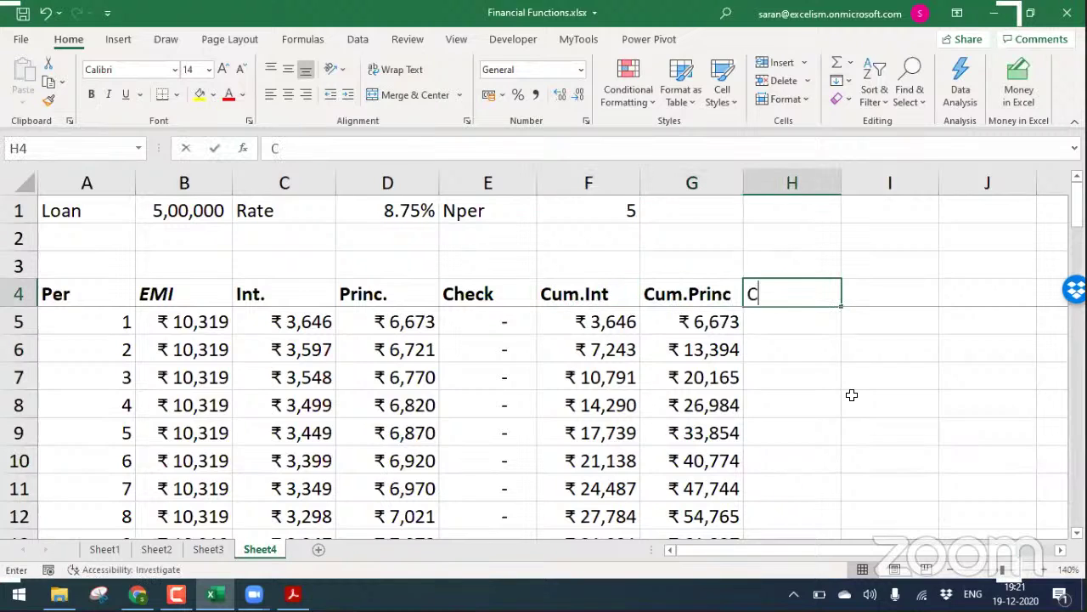
type("UM")
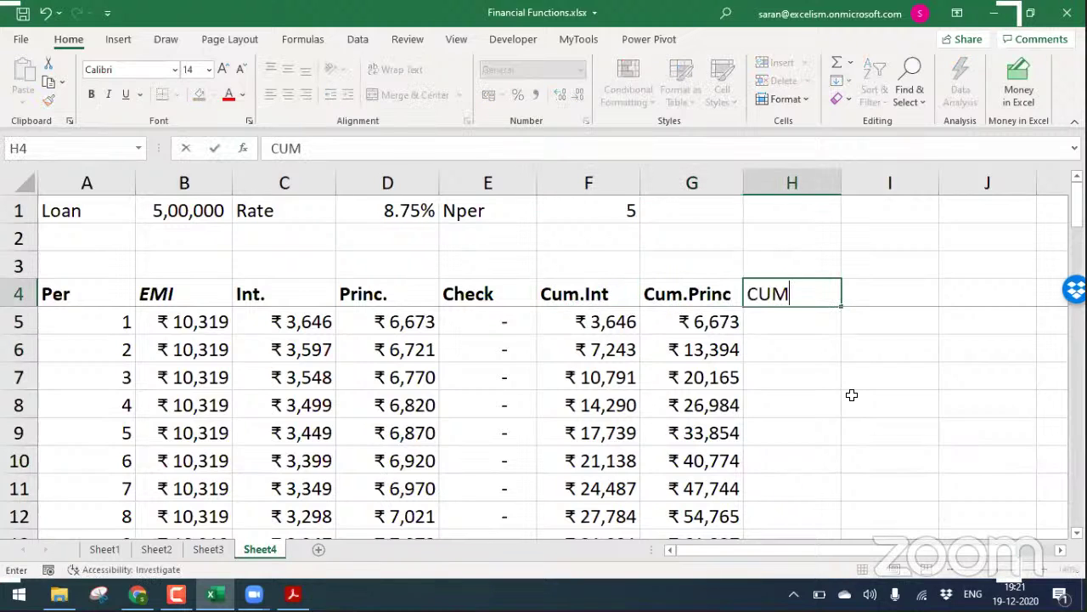
type("IPMT")
key("Right")
type("CUMPR")
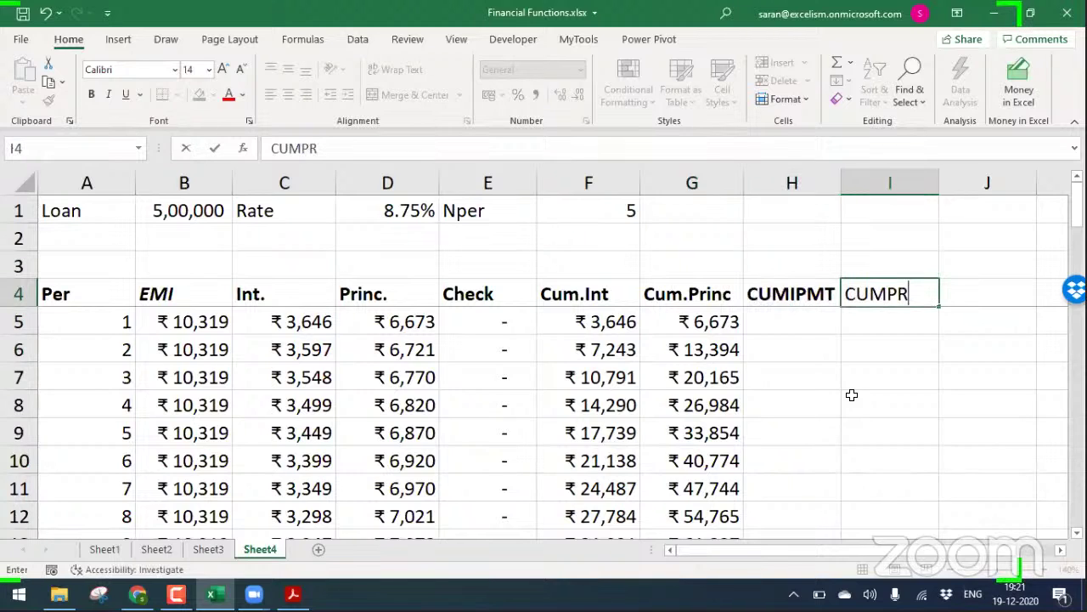
type("INC(")
key("F2")
type("(")
key("Return")
key("Up")
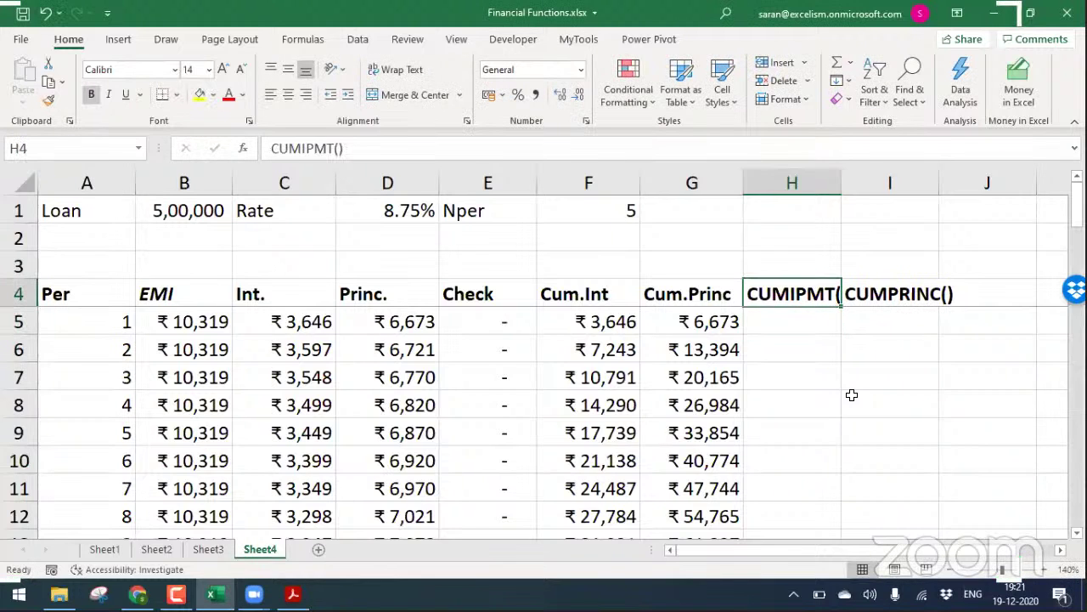
Autofit the widths of columns H and I to the CUMIPMT() and CUMPRINC() headings
key("alt+h")
key("o")
key("i")
key("Right")
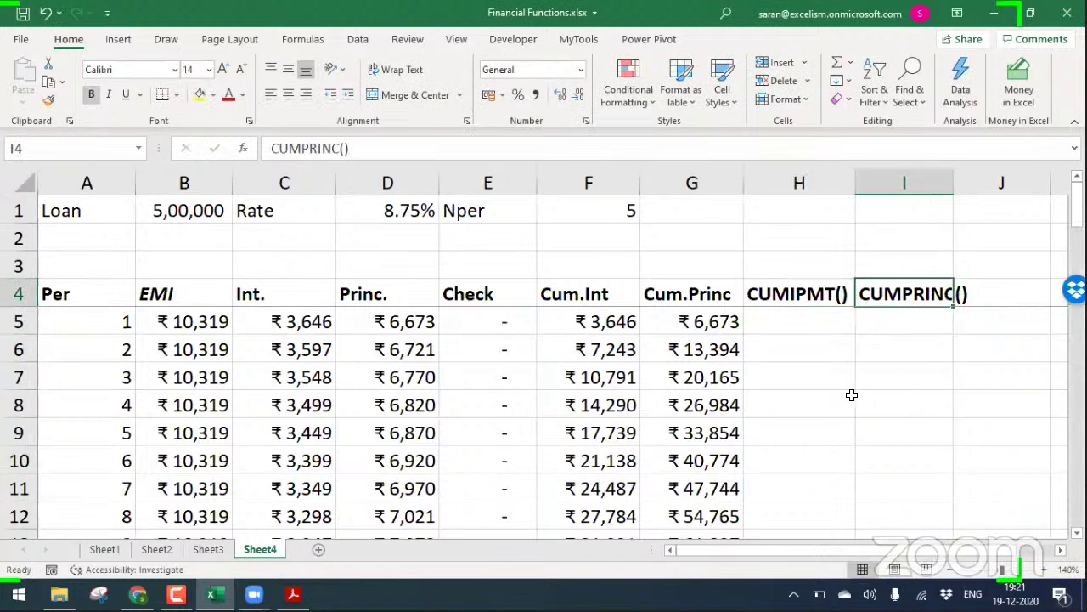
key("alt+h")
key("o")
key("i")
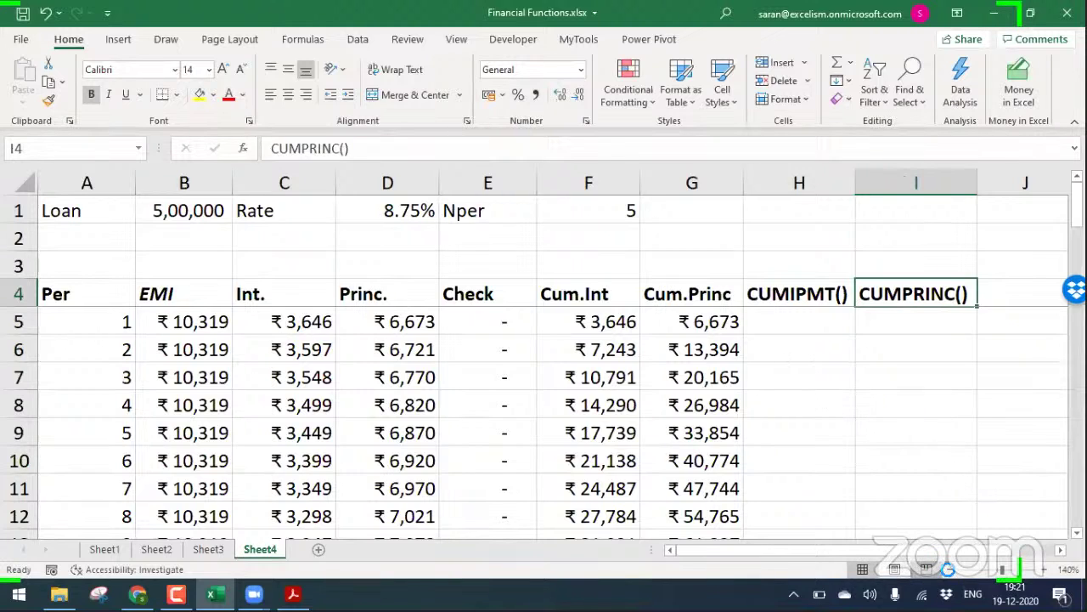
Set the worksheet zoom to 110% in Normal view and select H5
left_click(949, 571)
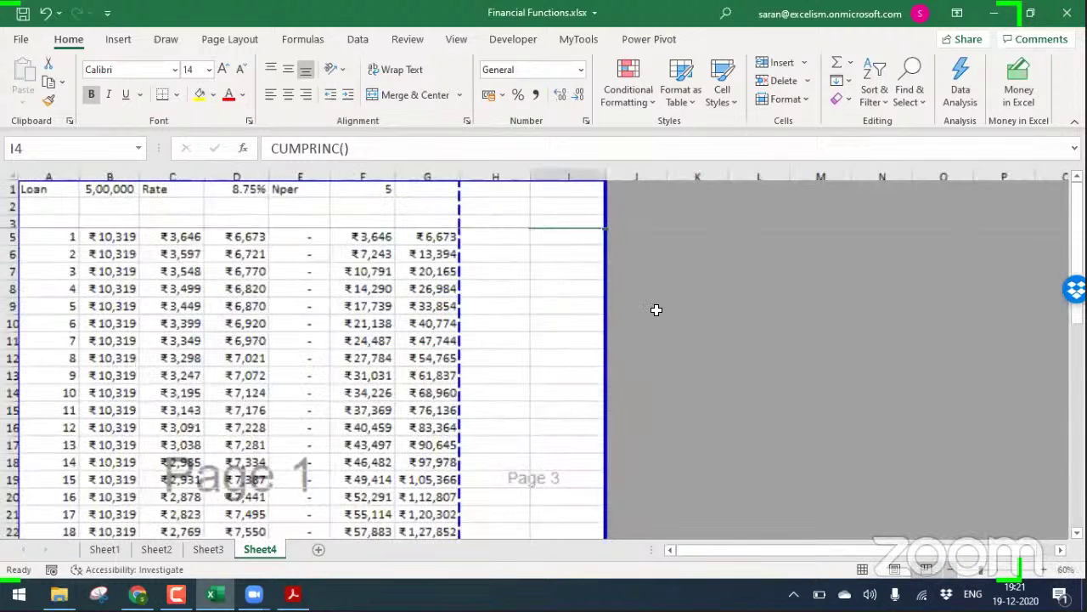
scroll(645, 298, "down", 1)
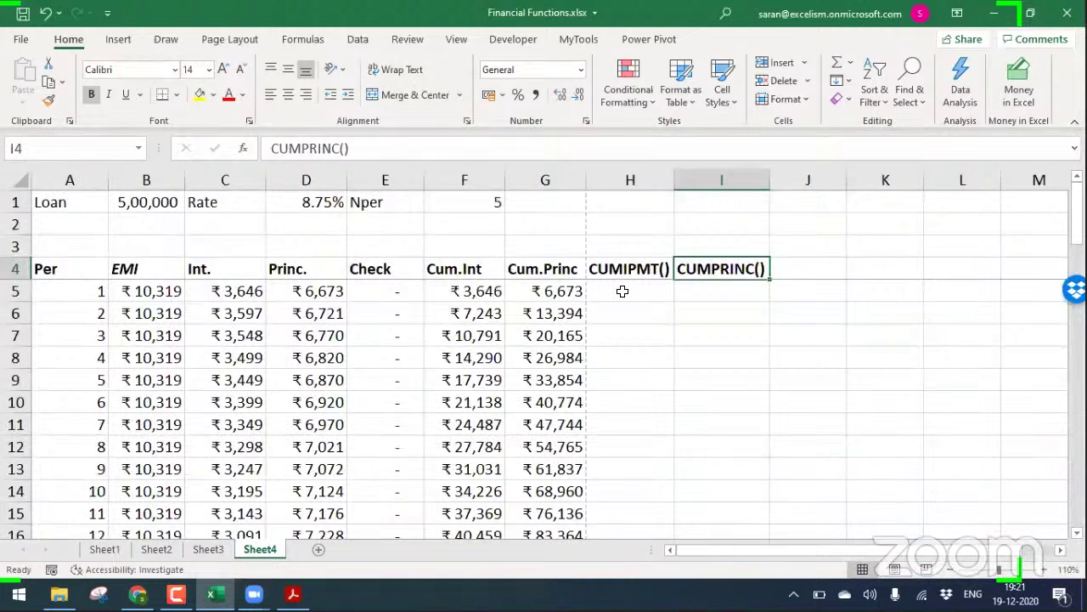
left_click(623, 291)
key("ctrl+n")
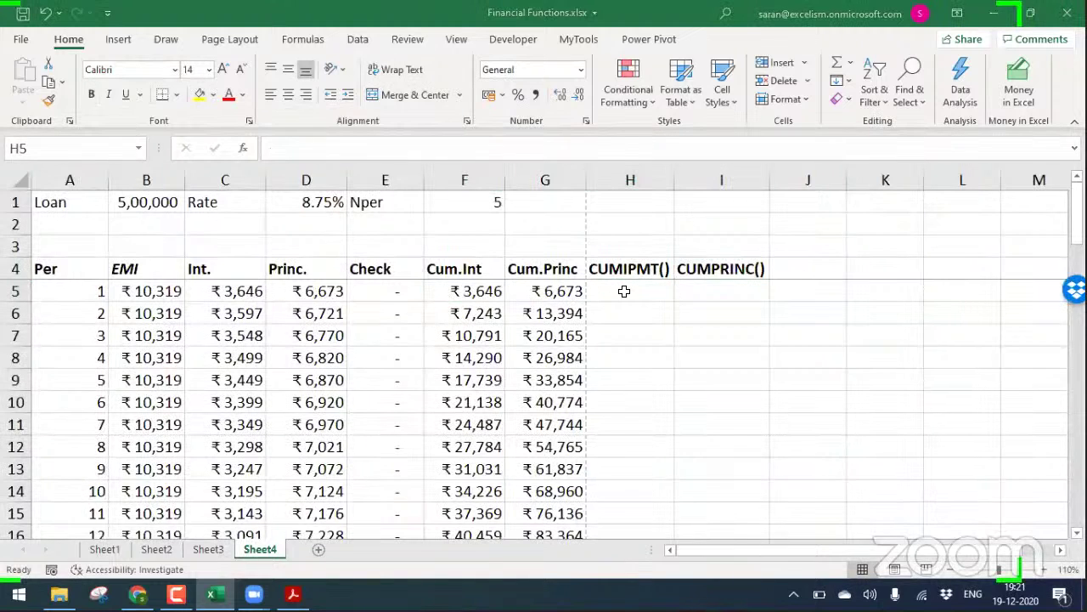
left_click(499, 381)
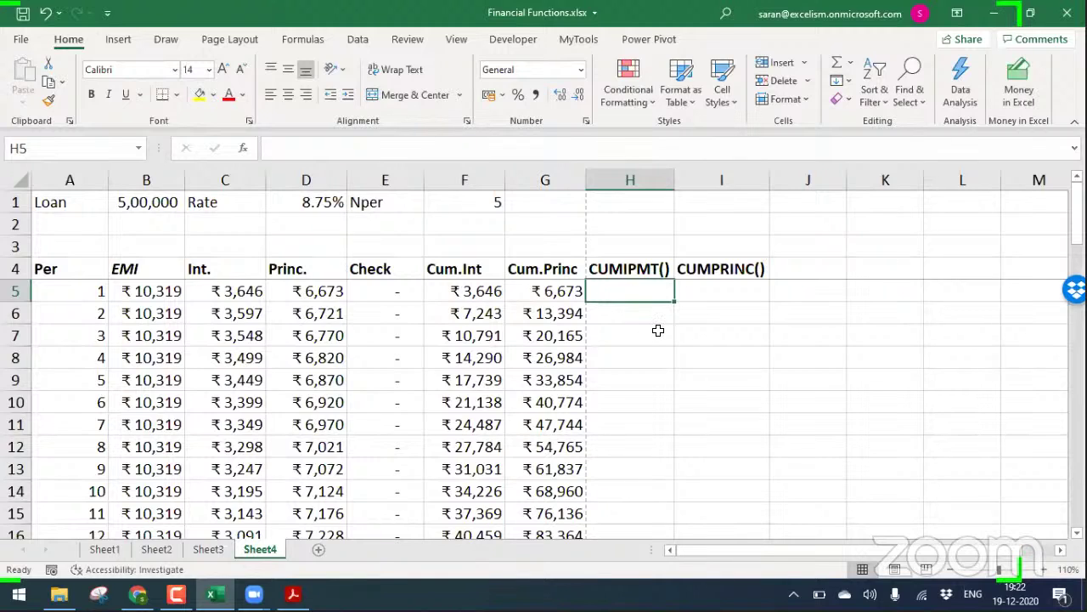
key("alt+Tab")
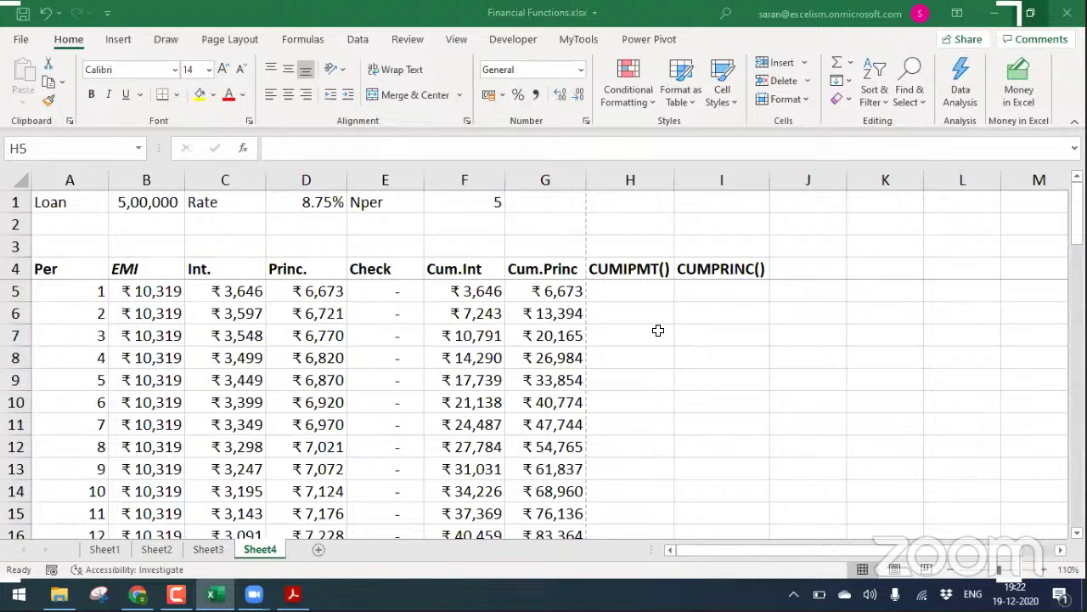
Start a CUMIPMT formula in H5 with the absolute monthly rate $D$1/12 as its rate argument
left_click(638, 292)
type("=")
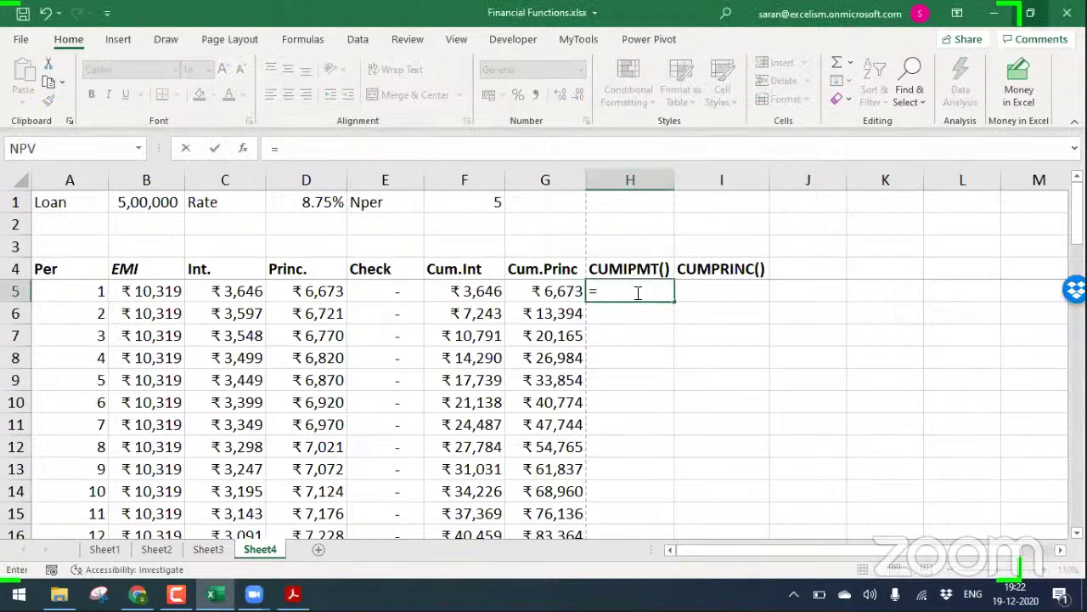
type("cum")
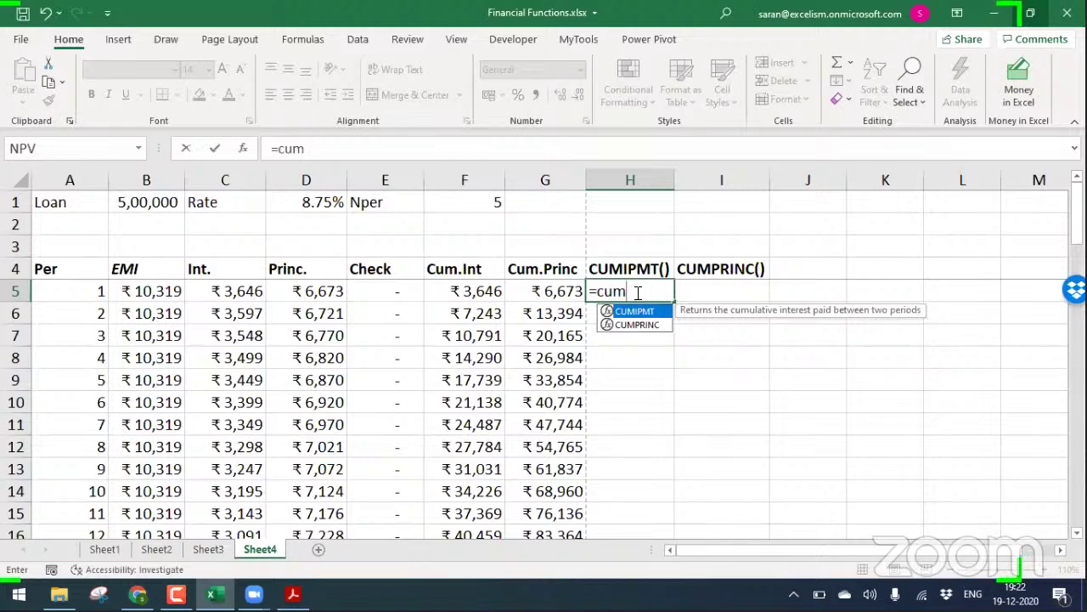
key("Tab")
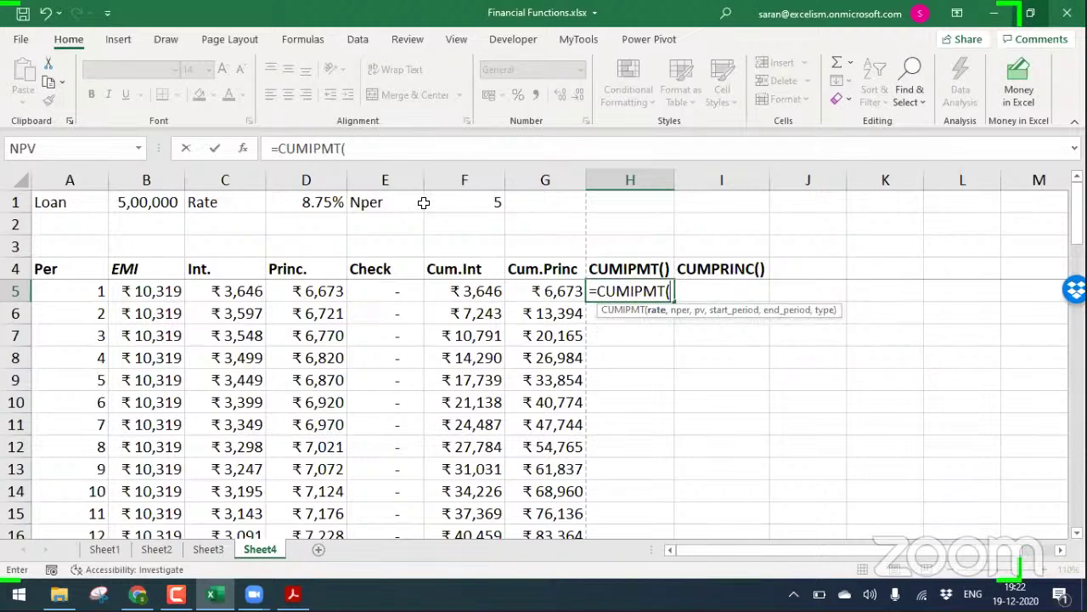
left_click(303, 185)
left_click(304, 202)
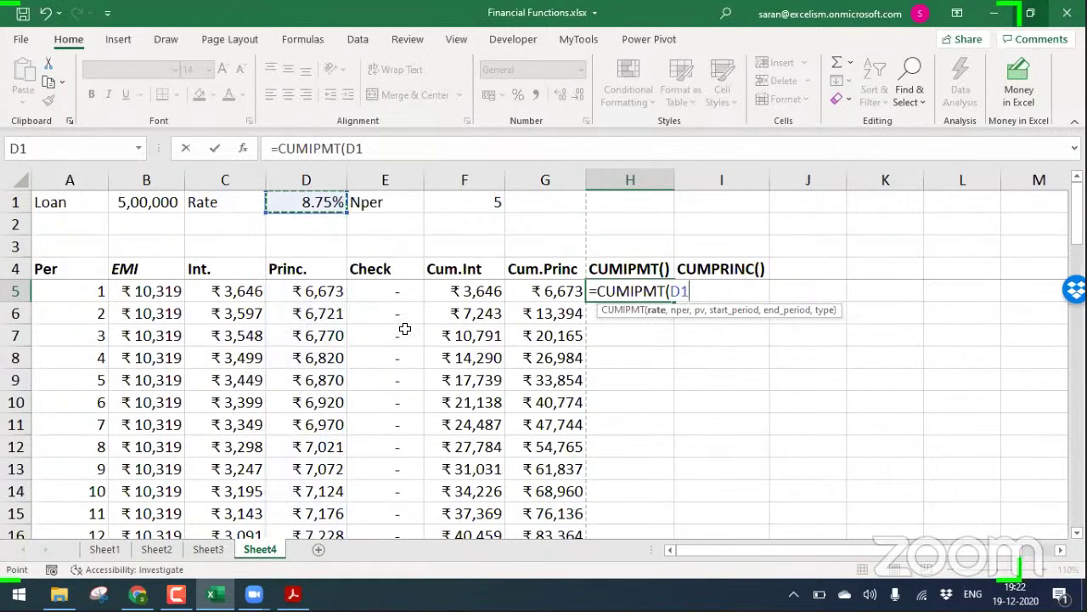
key("F4")
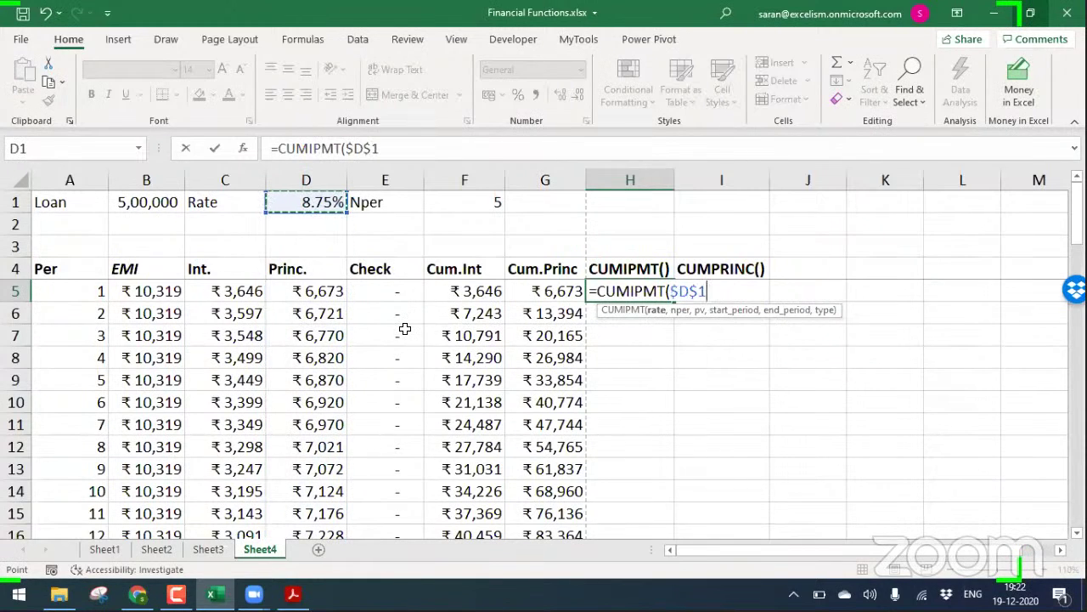
type("/12,")
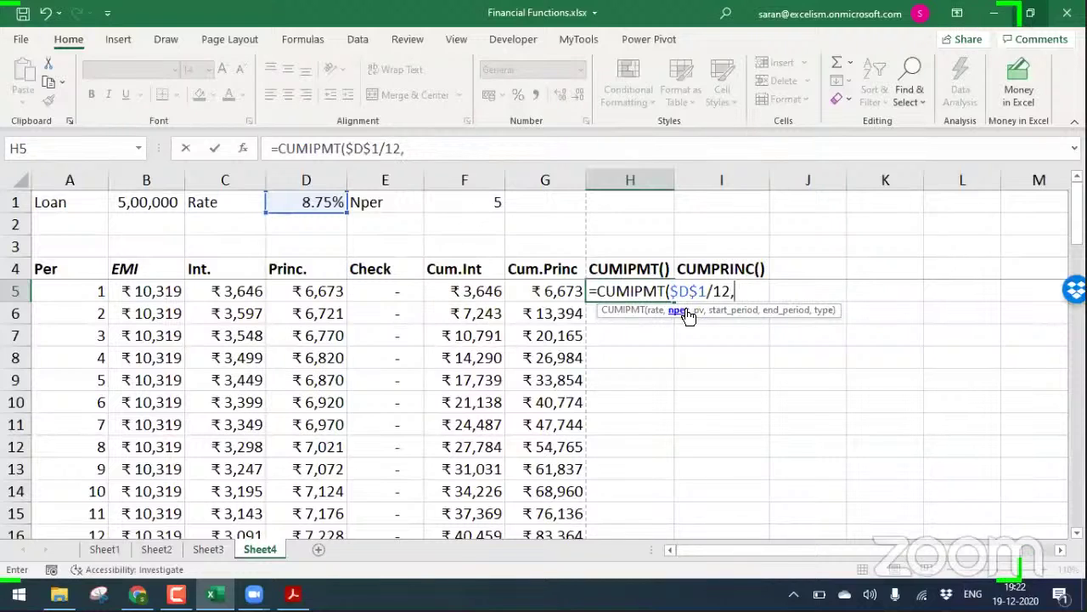
Add $F$1*12 as the nper argument and $B$1 as the pv argument of the CUMIPMT formula
left_click(480, 198)
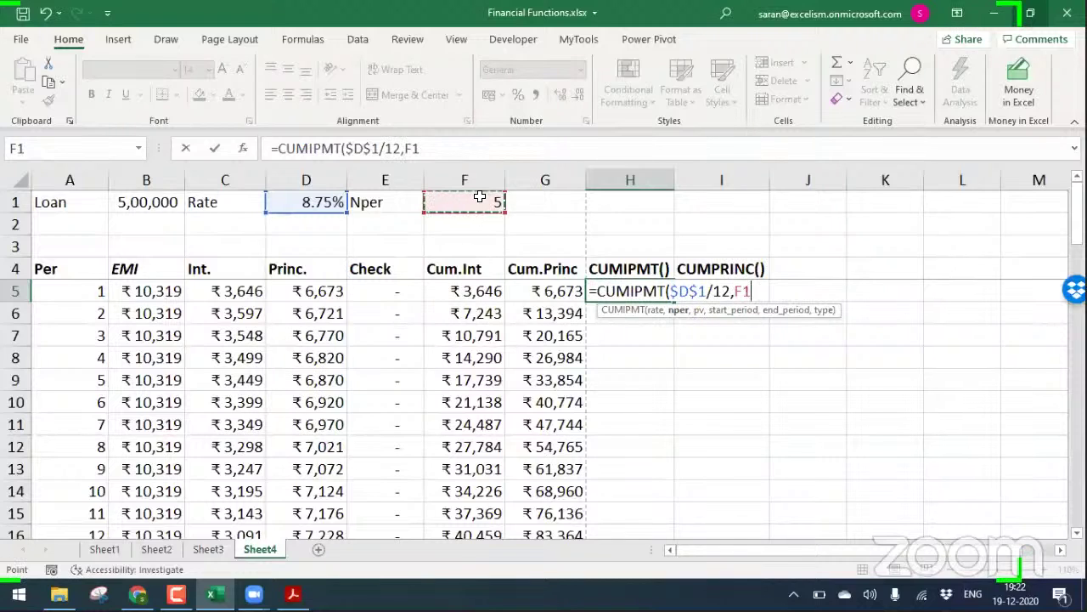
key("F4")
type("*12,")
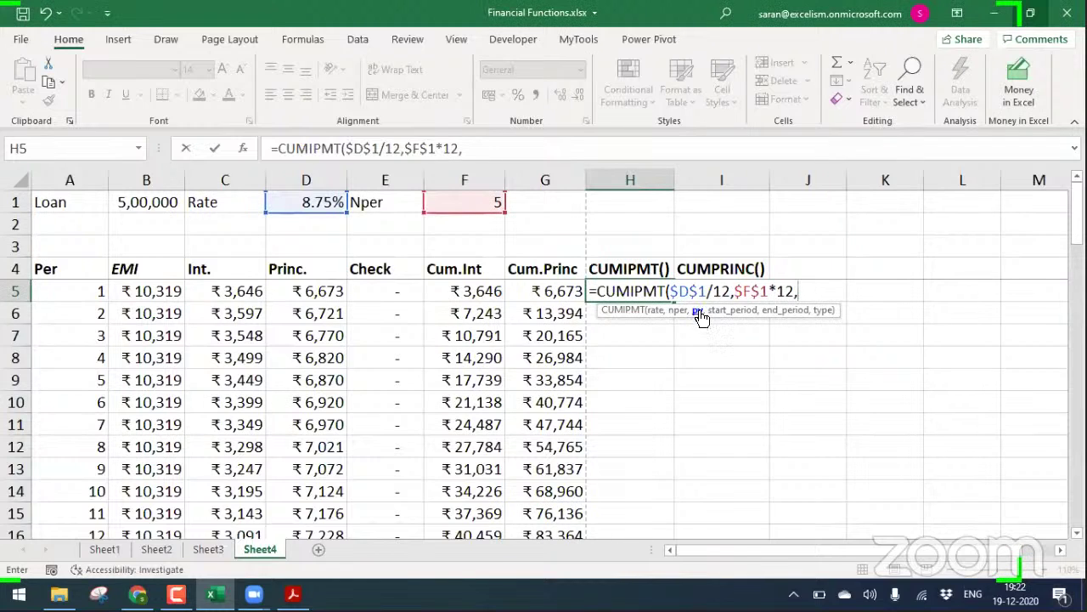
left_click(144, 202)
key("F4")
type(",")
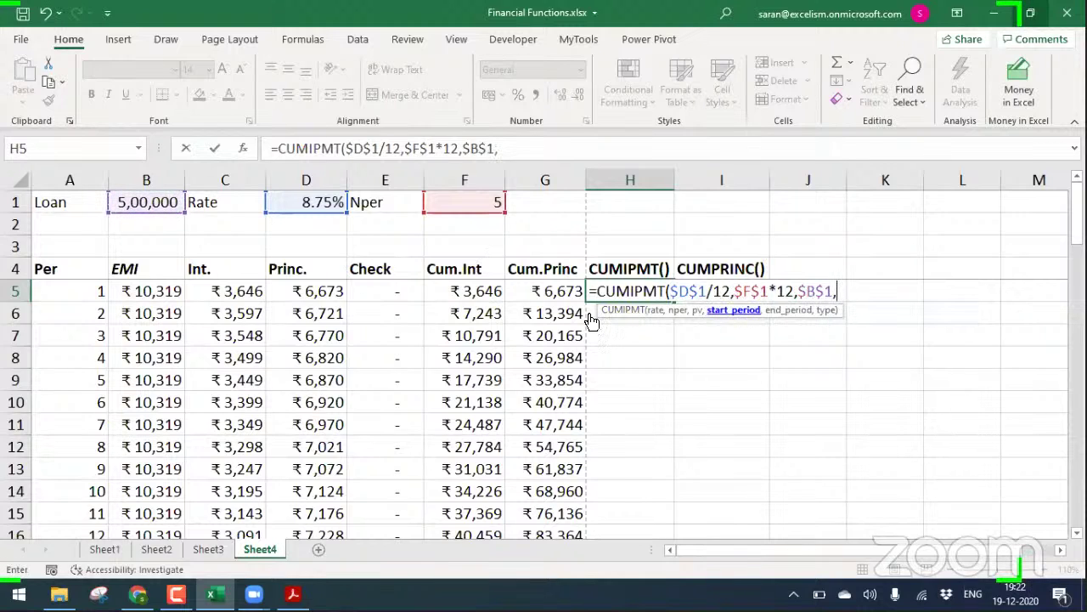
Complete the CUMIPMT arguments with start period $A$5, end period A5 and type 0, and close the parenthesis
left_click(66, 289)
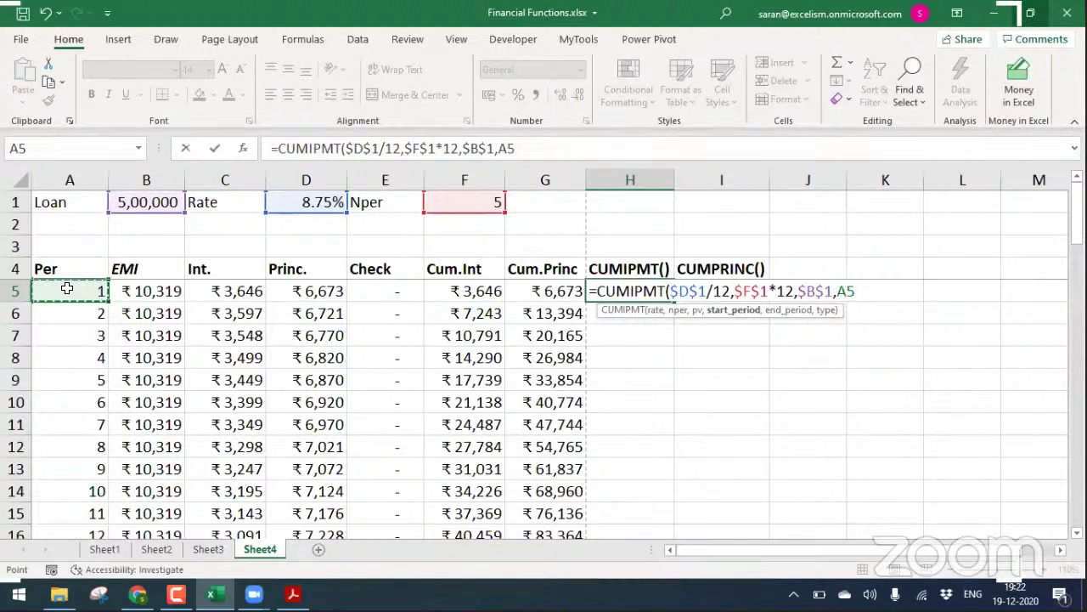
key("F4")
type(",")
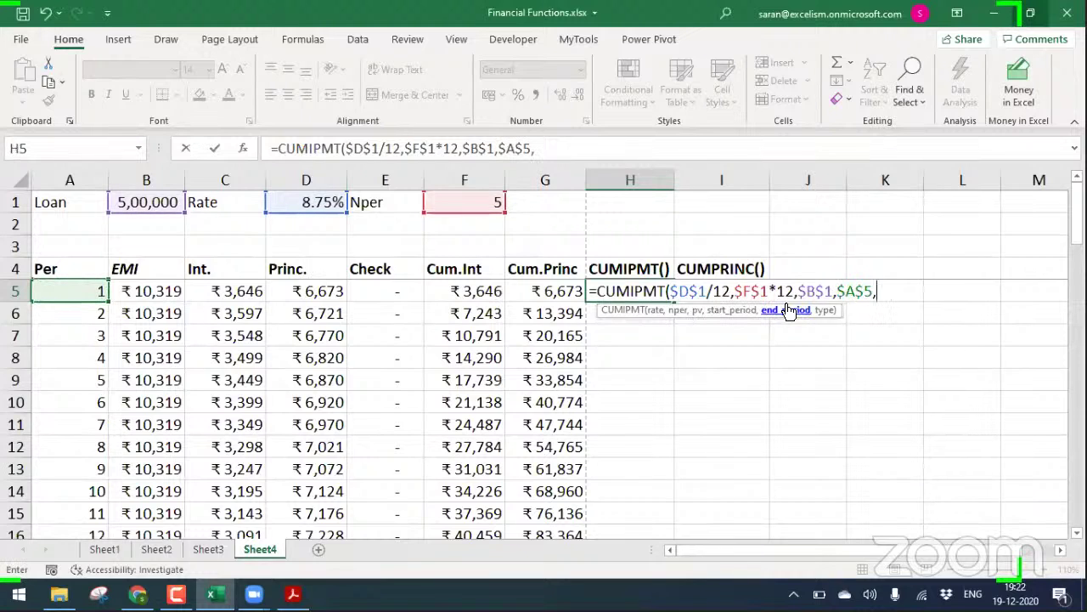
left_click(78, 294)
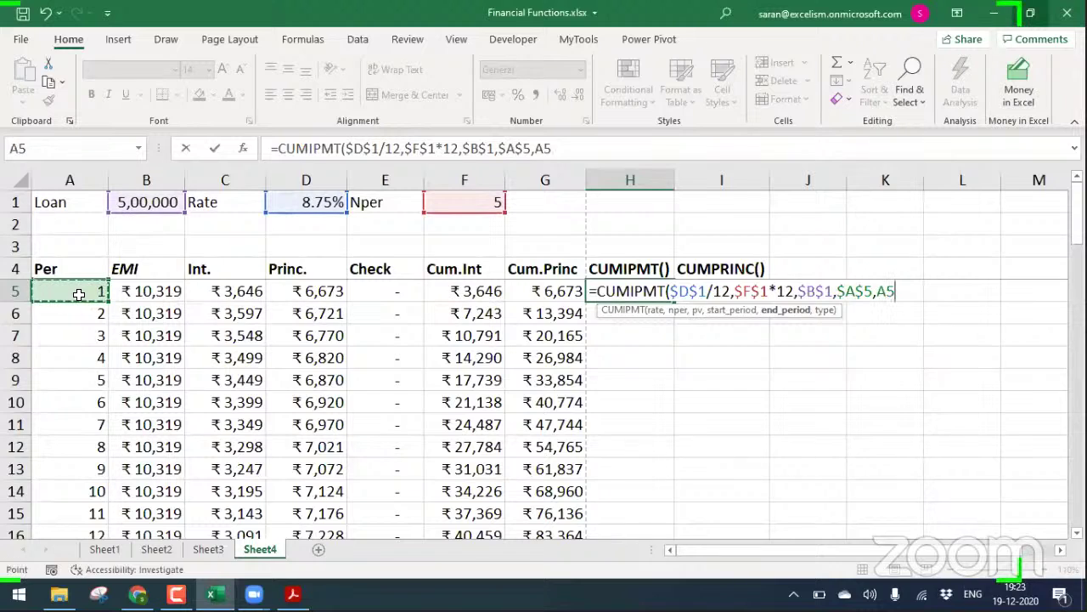
type(",")
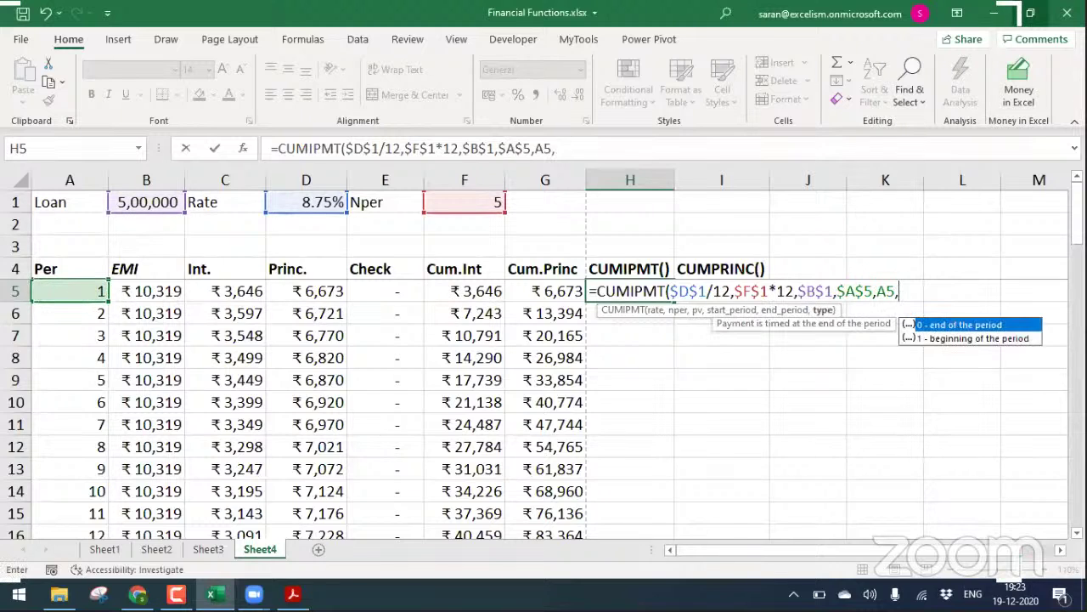
type("0)")
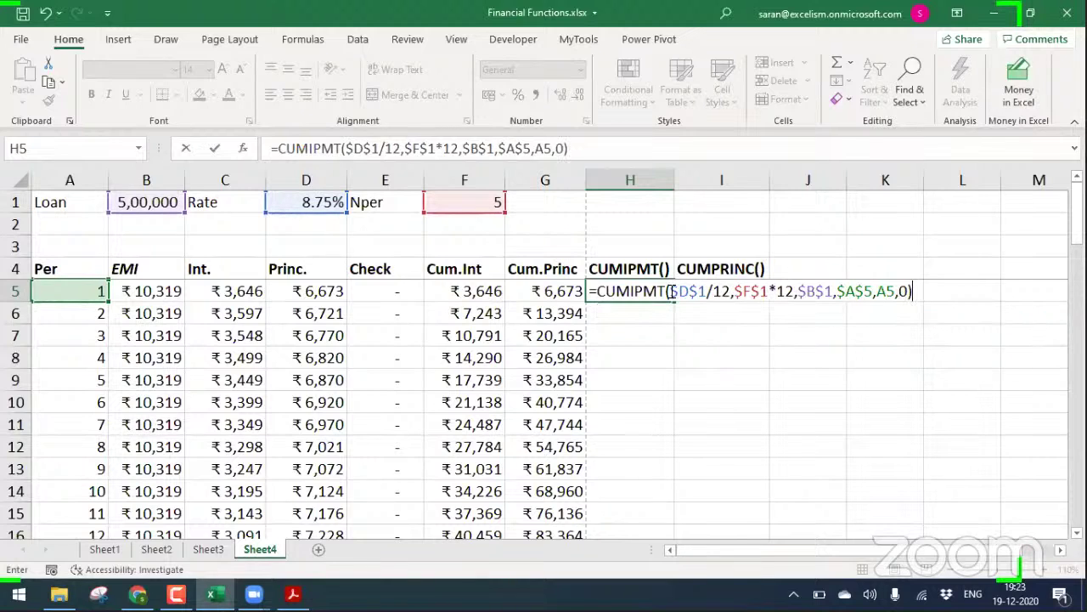
Review the rate, nper, pv, start period and end period arguments of the CUMIPMT formula and enter it in H5
left_click_drag(673, 291, 710, 292)
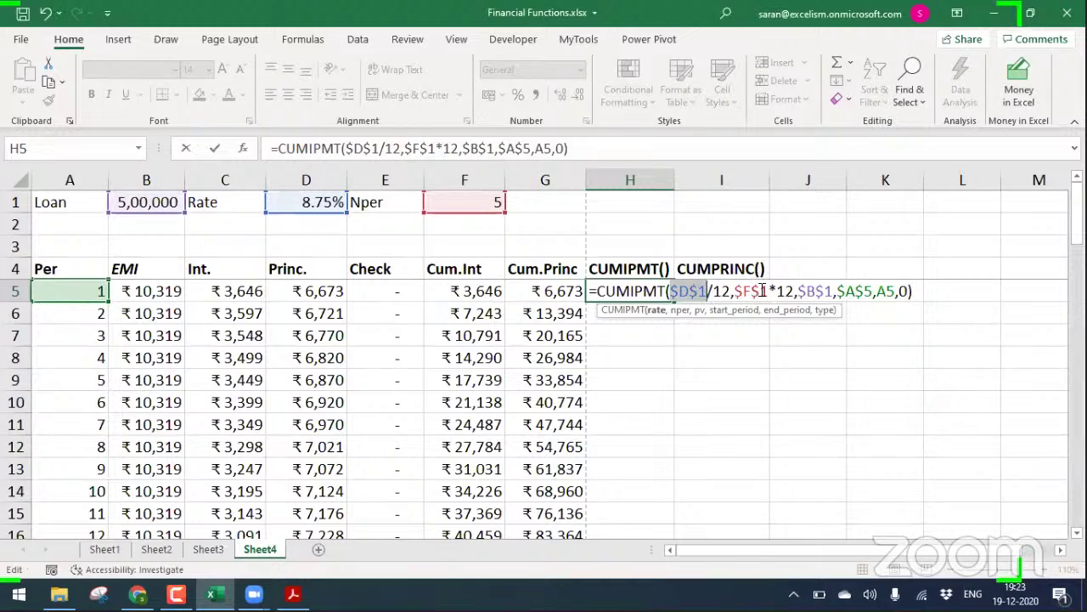
left_click_drag(760, 291, 735, 290)
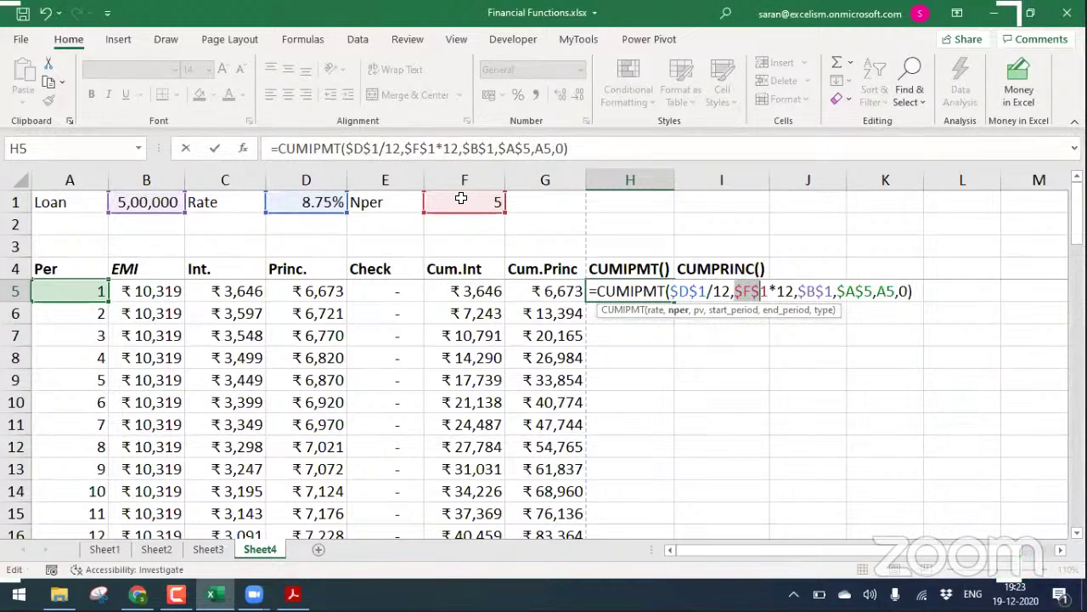
left_click_drag(799, 291, 833, 291)
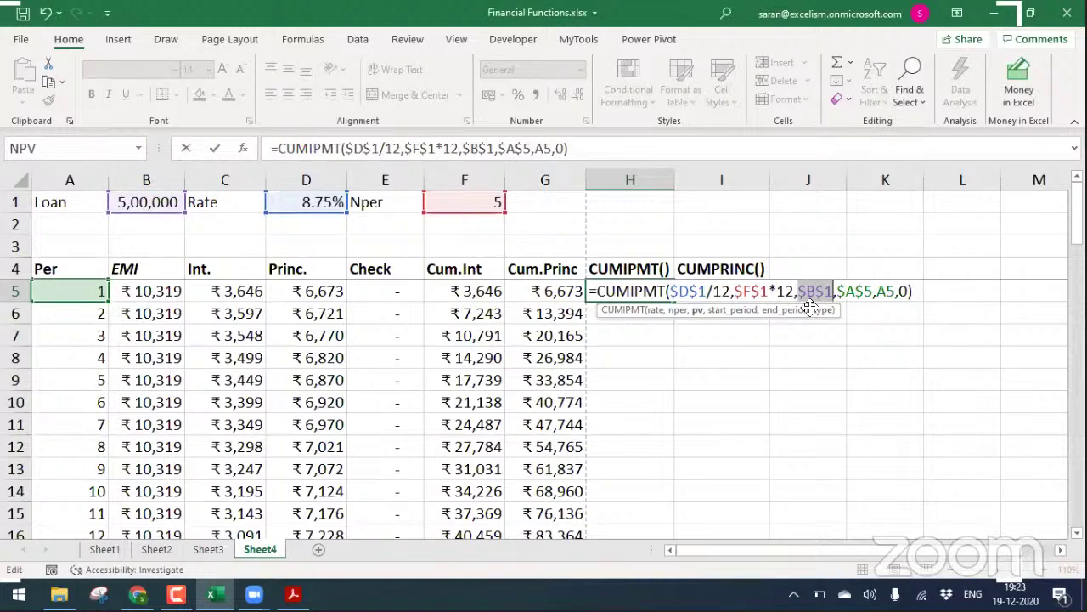
left_click_drag(838, 290, 872, 293)
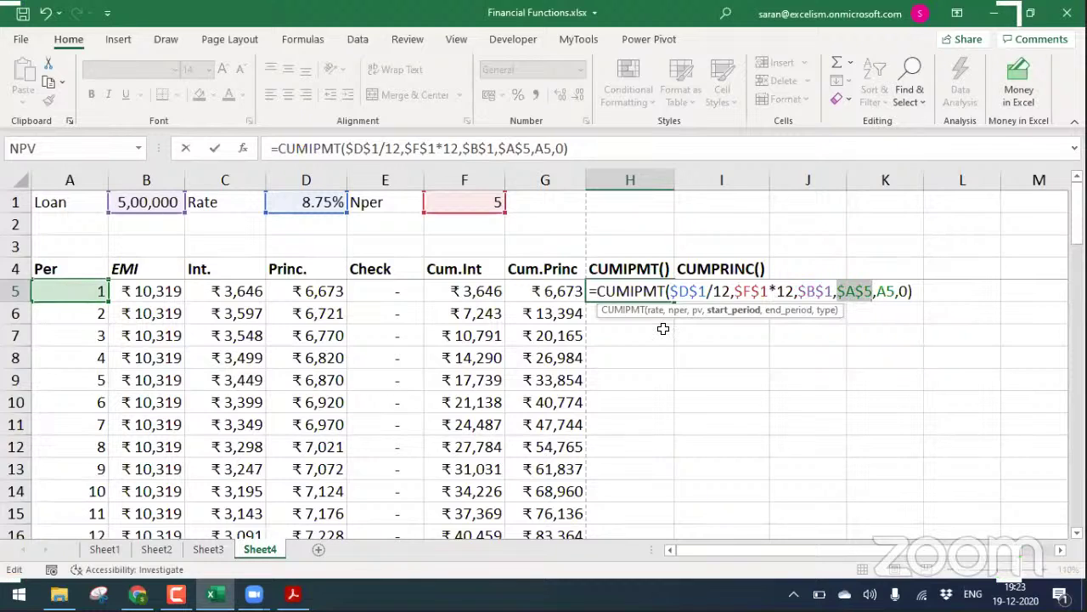
left_click_drag(880, 290, 897, 292)
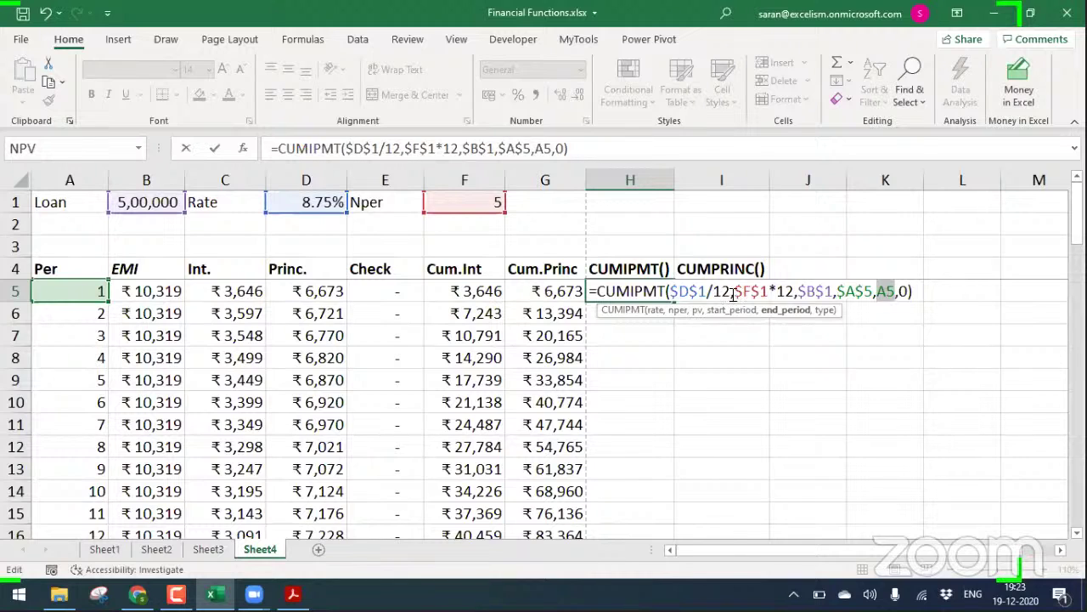
left_click(851, 290)
left_click(880, 291)
key("Return")
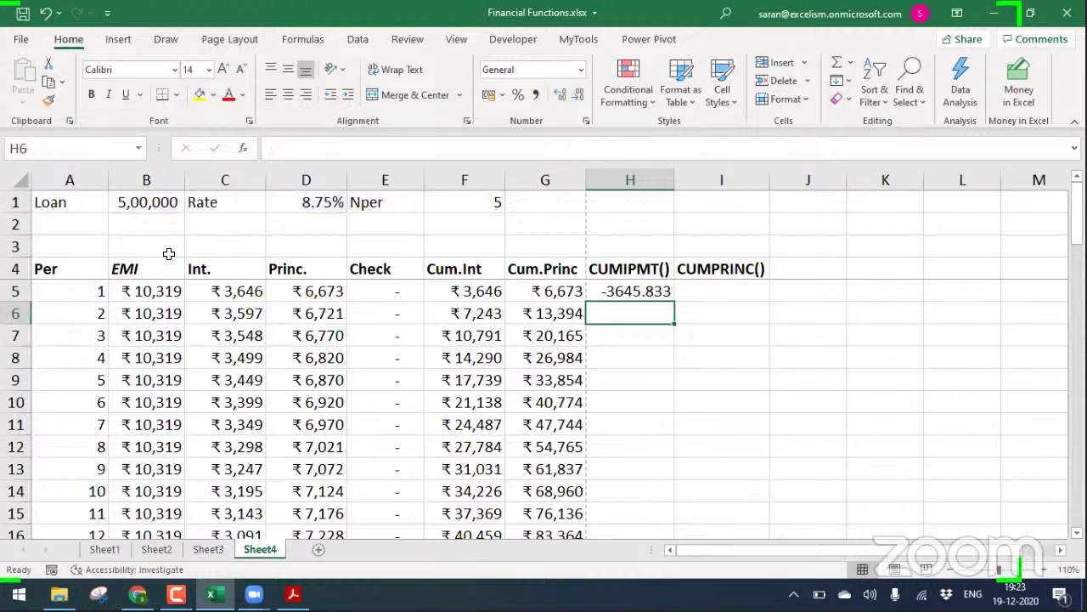
Negate the CUMIPMT formula in H5 with a leading minus sign and fill it down the column for all 60 periods
double_click(600, 292)
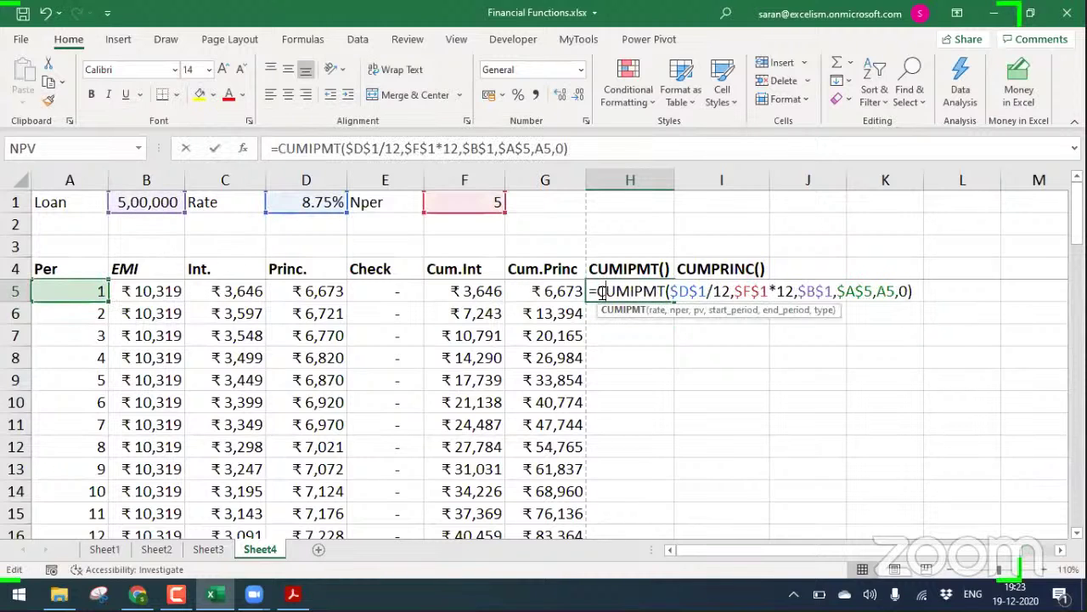
type("-")
key("Return")
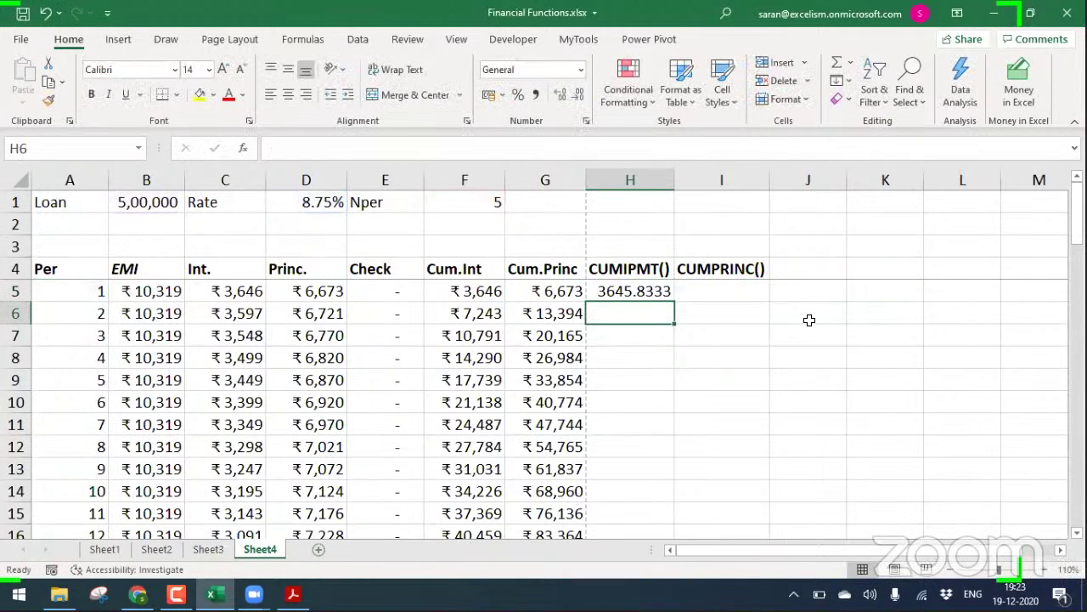
left_click(680, 294)
left_click(666, 292)
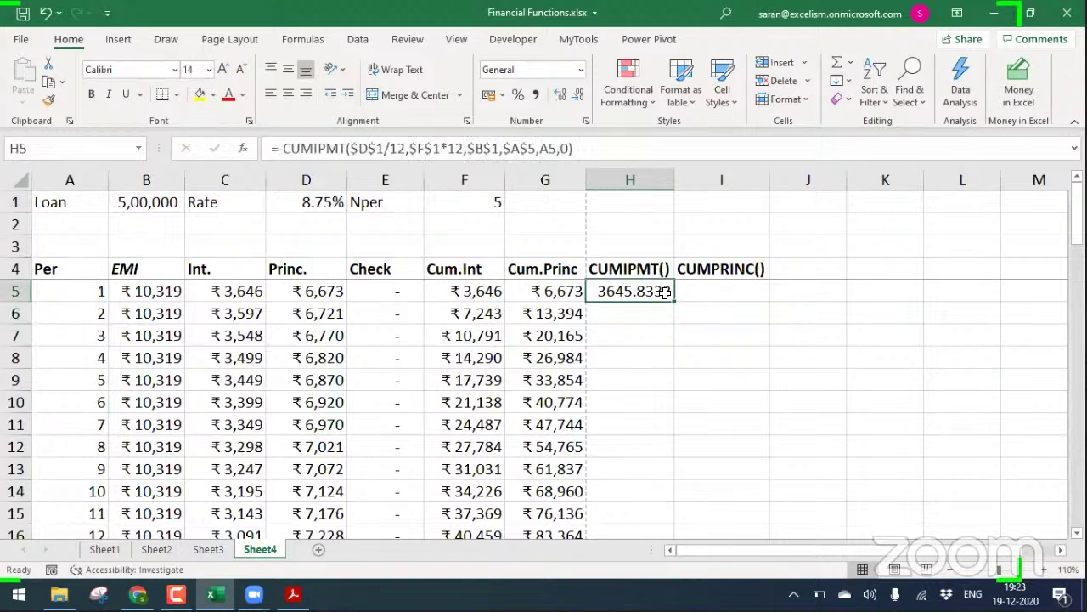
double_click(671, 299)
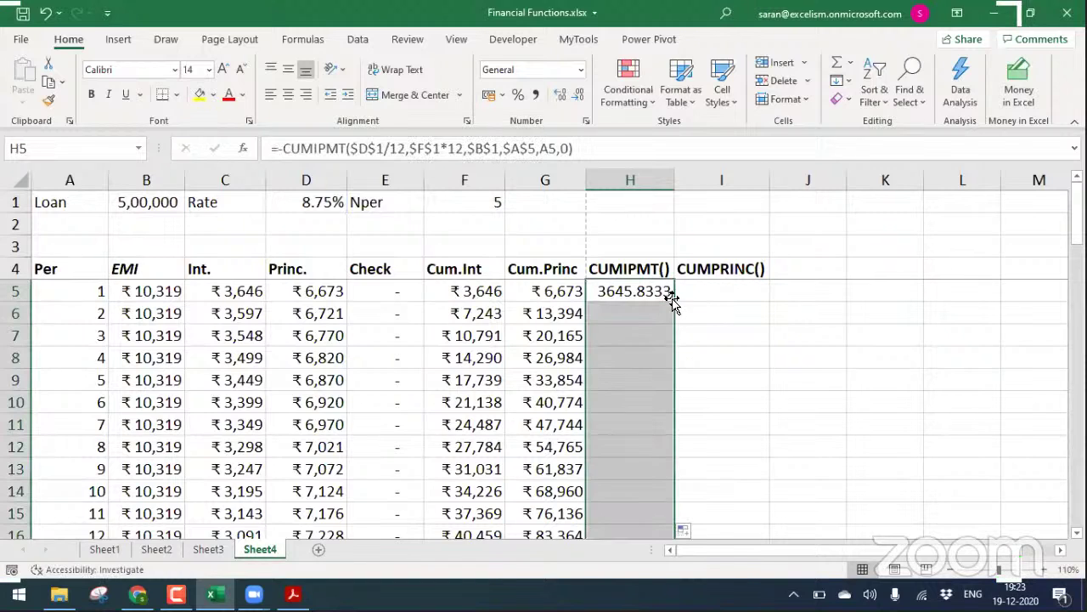
Format the CUMIPMT values as English (India) rupee accounting amounts without decimals and autofit column H
left_click(535, 92)
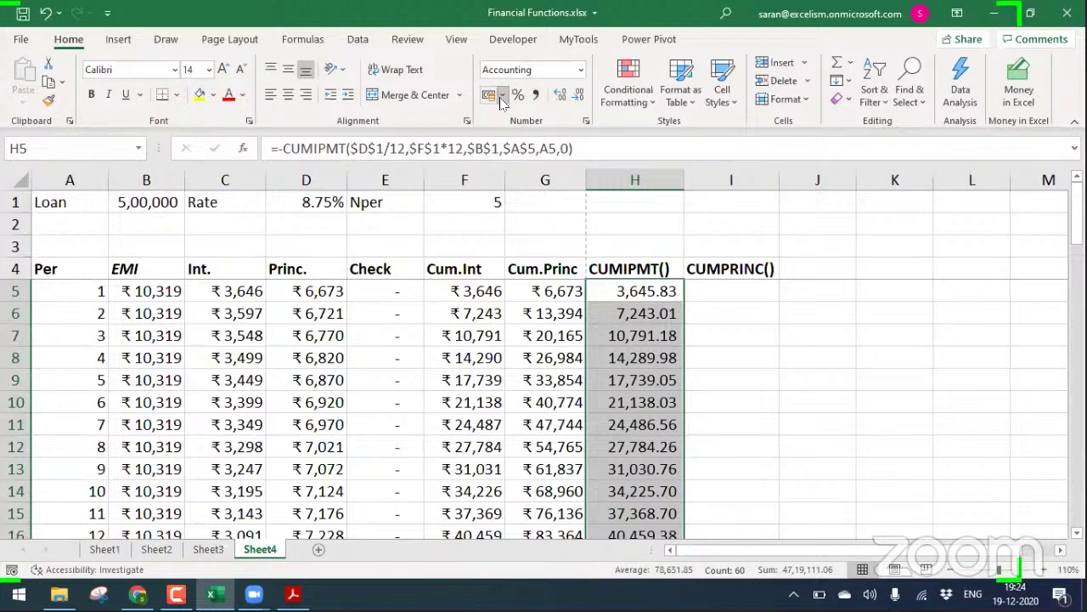
left_click(502, 95)
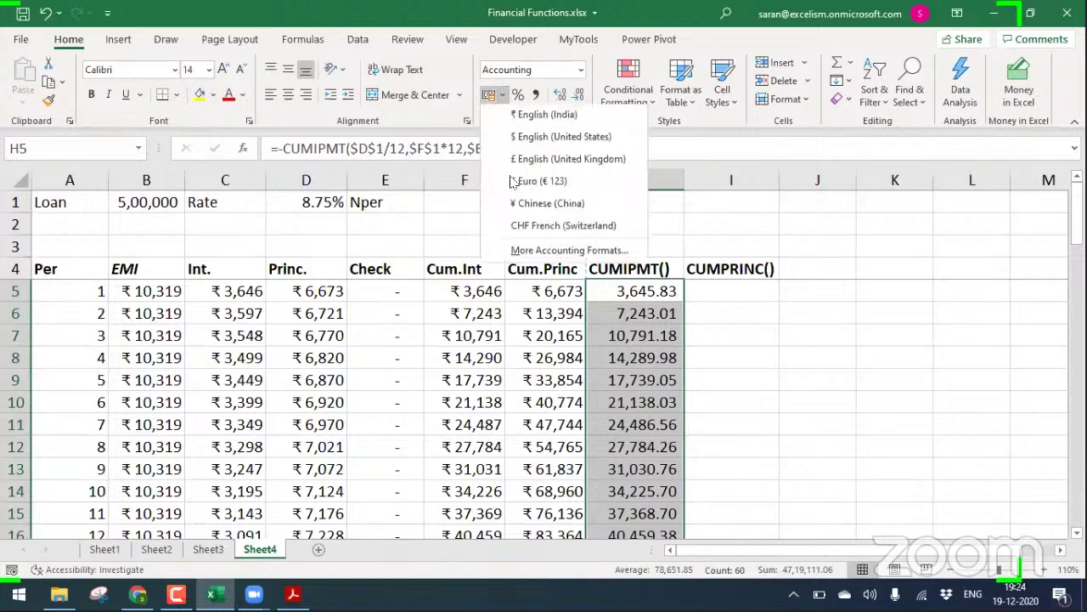
left_click(522, 114)
double_click(578, 94)
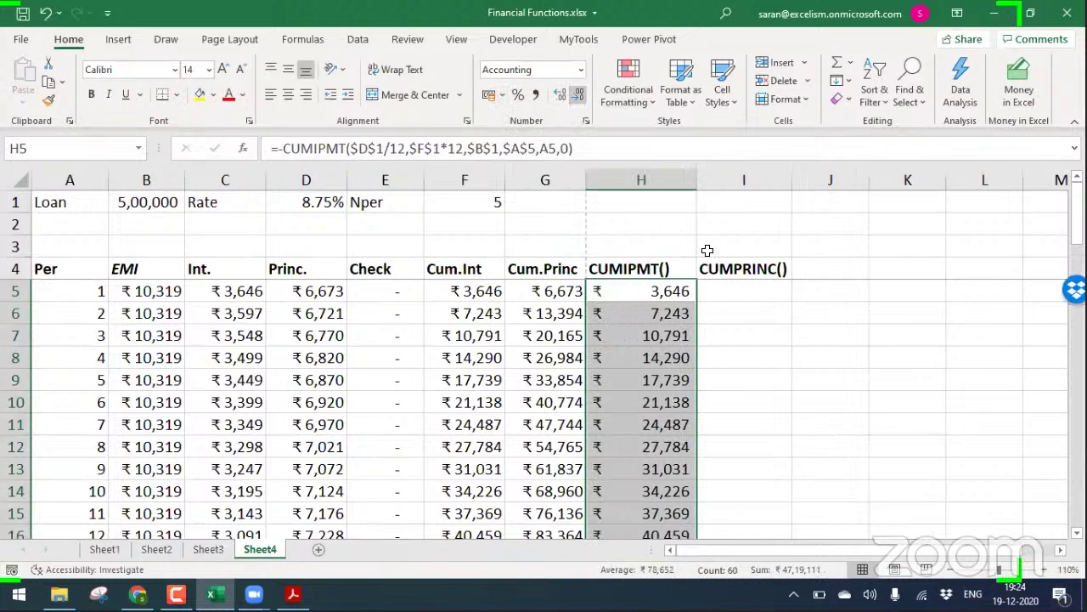
double_click(698, 180)
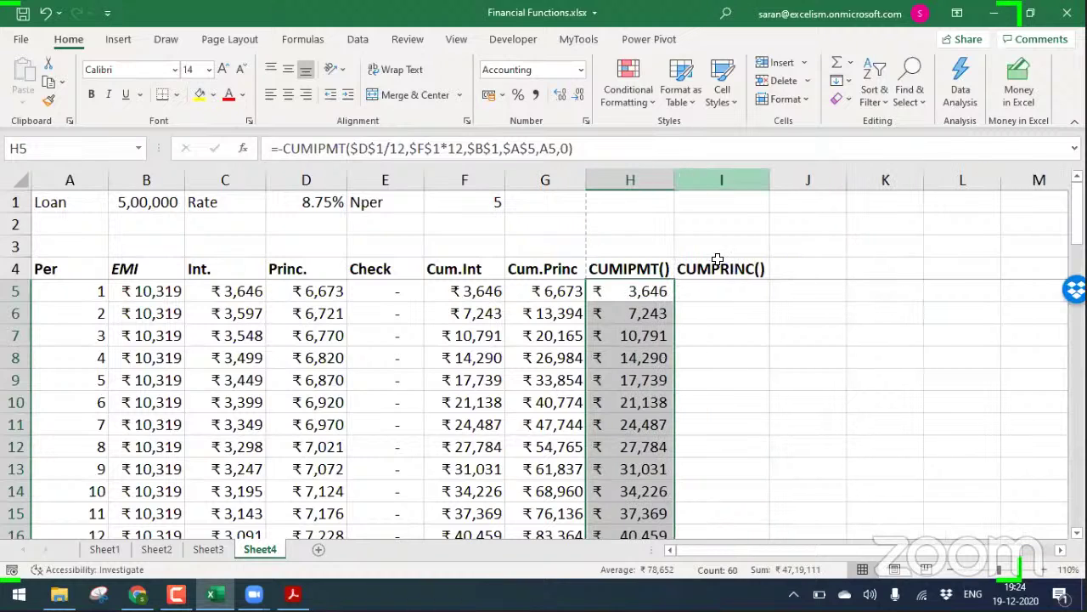
Copy the formula text of H5 into I5 with its cell references unchanged and open I5 for editing
left_click(728, 298)
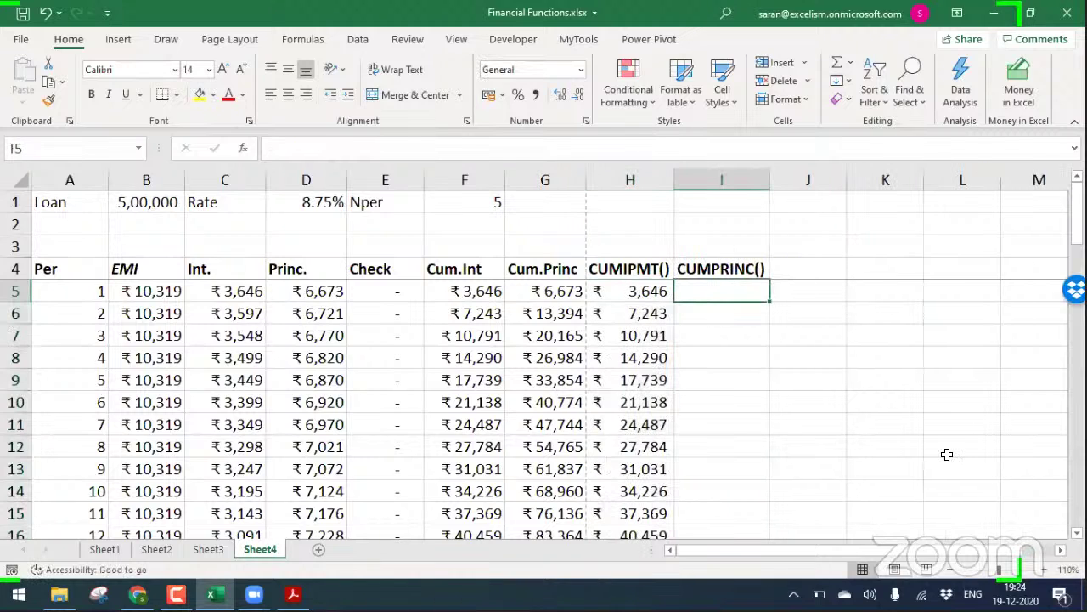
key("Left")
key("F2")
key("ctrl+c")
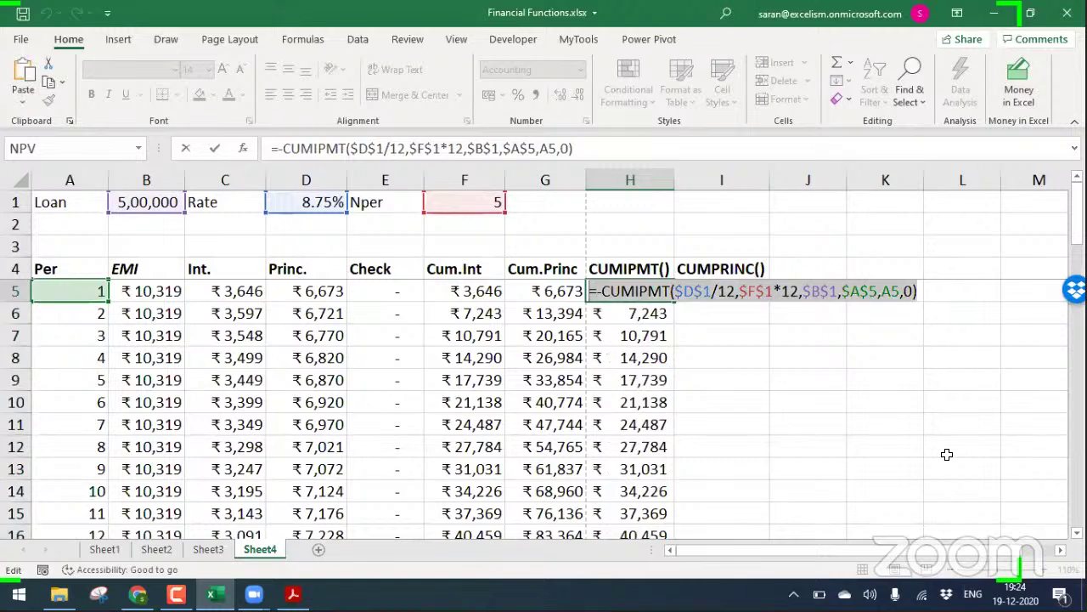
key("Escape")
key("Right")
key("ctrl+v")
key("F2")
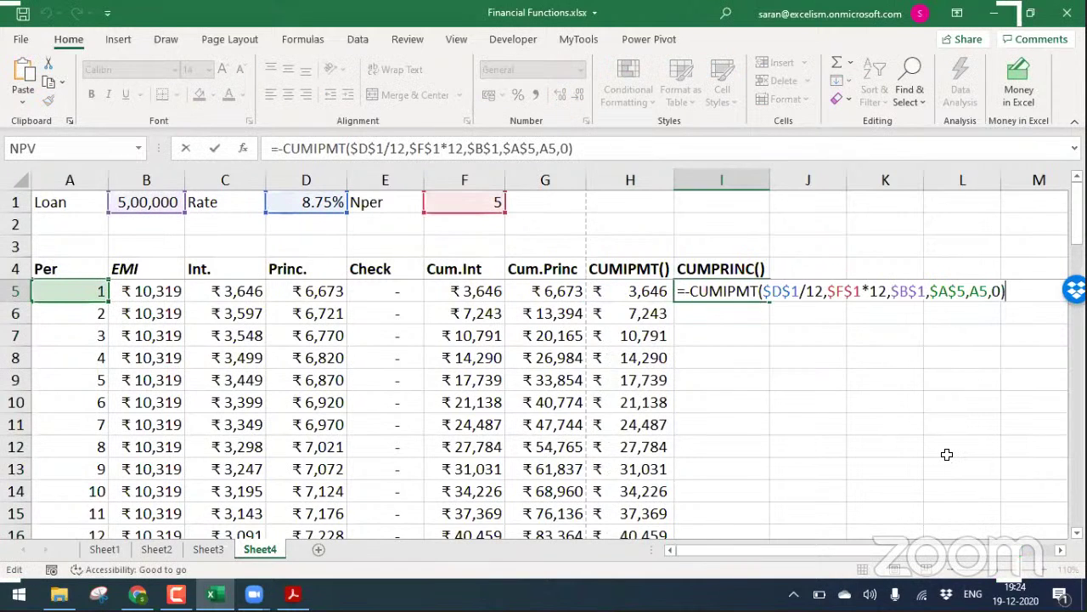
Replace the CUMIPMT function name in the I5 formula with CUMPRINC, keeping all arguments, and enter the formula
key("Left")
key("Left")
key("Left")
key("Left")
key("Left")
key("Left")
key("Left")
key("Left")
key("Left")
key("Left")
key("Left")
key("Left")
key("Left")
key("Left")
key("Left")
key("Left")
key("Left")
key("Left")
key("Left")
key("Left")
key("Left")
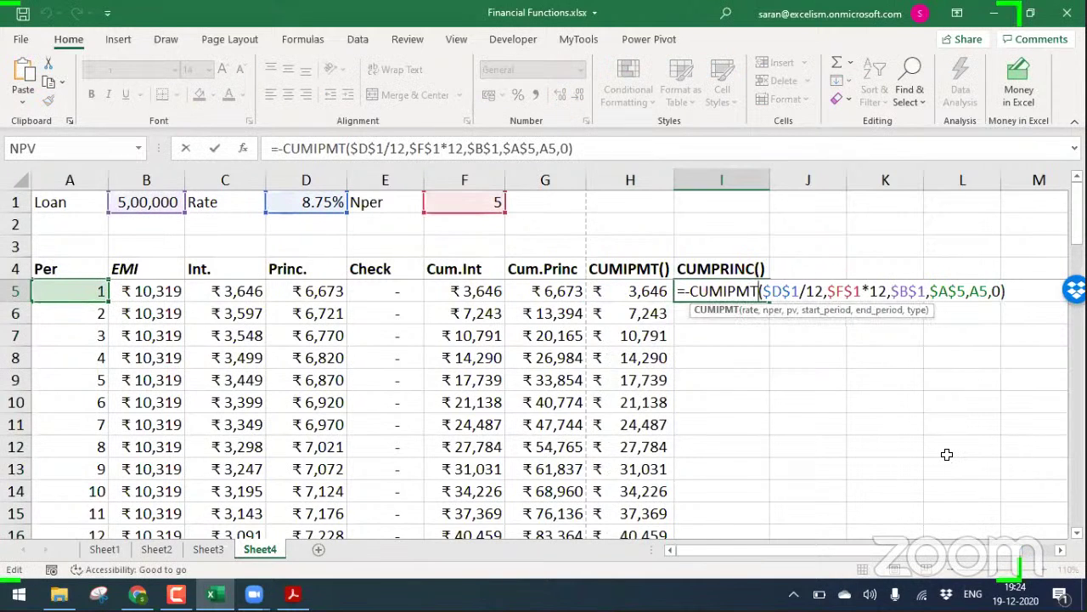
key("BackSpace")
key("BackSpace")
key("BackSpace")
key("BackSpace")
type("princ")
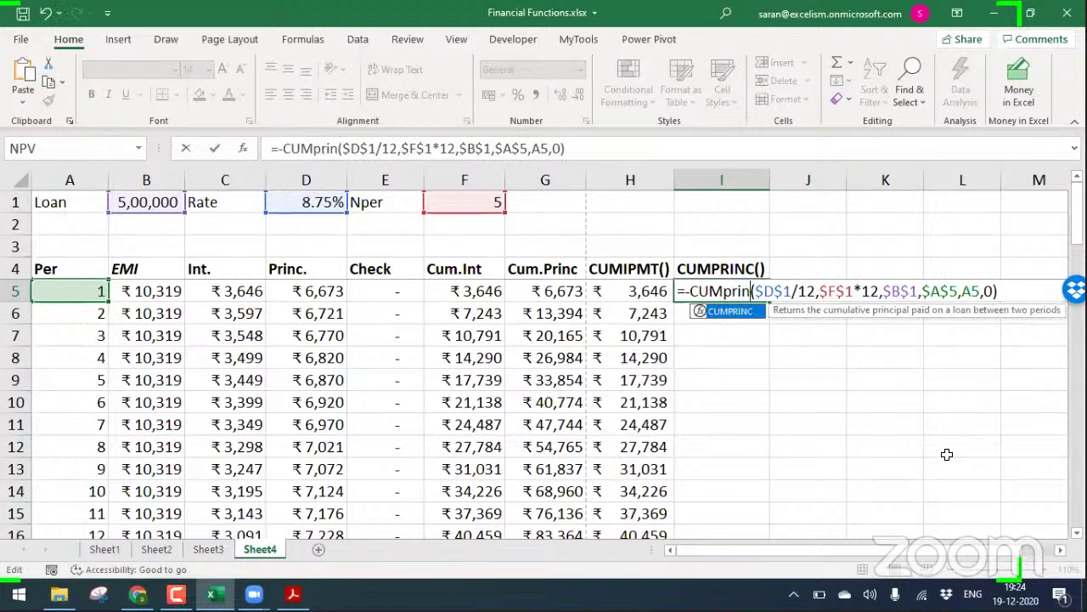
key("Return")
Copy the CUMPRINC formula from I5 down column I to the last loan period in row 64
key("Up")
key("ctrl+c")
key("Left")
key("ctrl+Down")
key("Right")
key("ctrl+shift+Up")
key("ctrl+v")
Copy the CUMIPMT values' formatting from column H and paste only the formats onto the CUMPRINC values in column I
key("ctrl+Up")
key("Down")
key("Left")
key("ctrl+shift+Down")
key("ctrl+c")
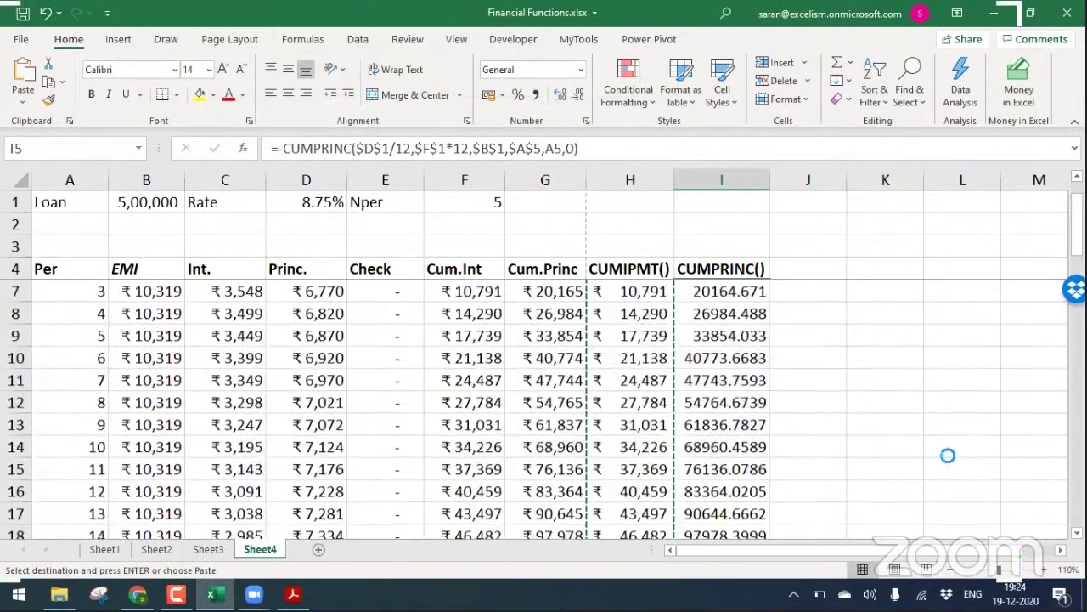
key("ctrl+alt+v")
key("t")
key("Return")
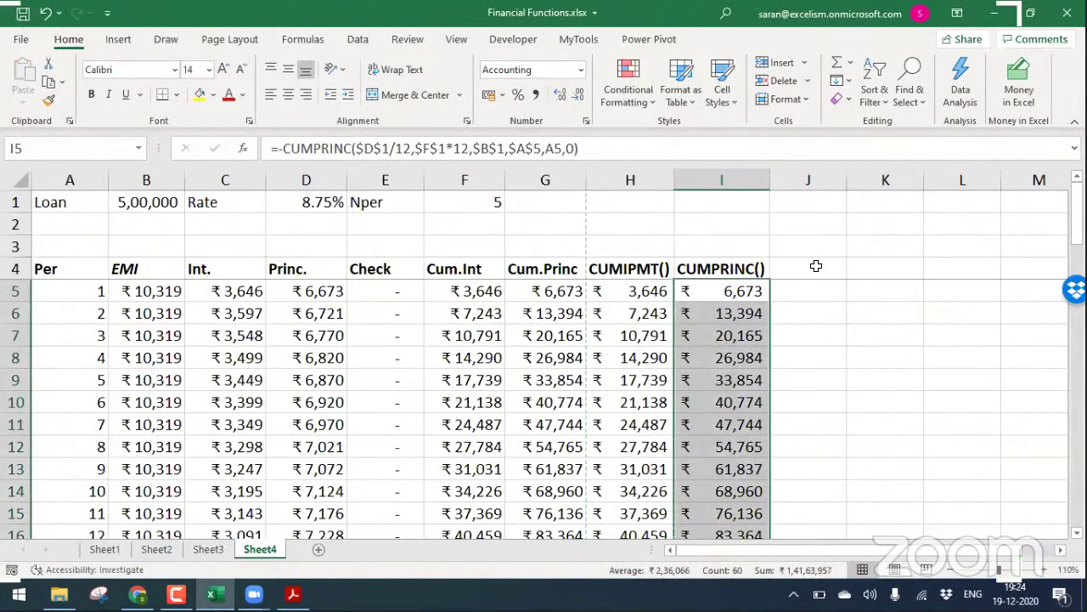
Add the header Check in J4, beside the CUMPRINC() column
left_click(816, 266)
type("CHE")
key("BackSpace")
key("BackSpace")
key("BackSpace")
type("heck")
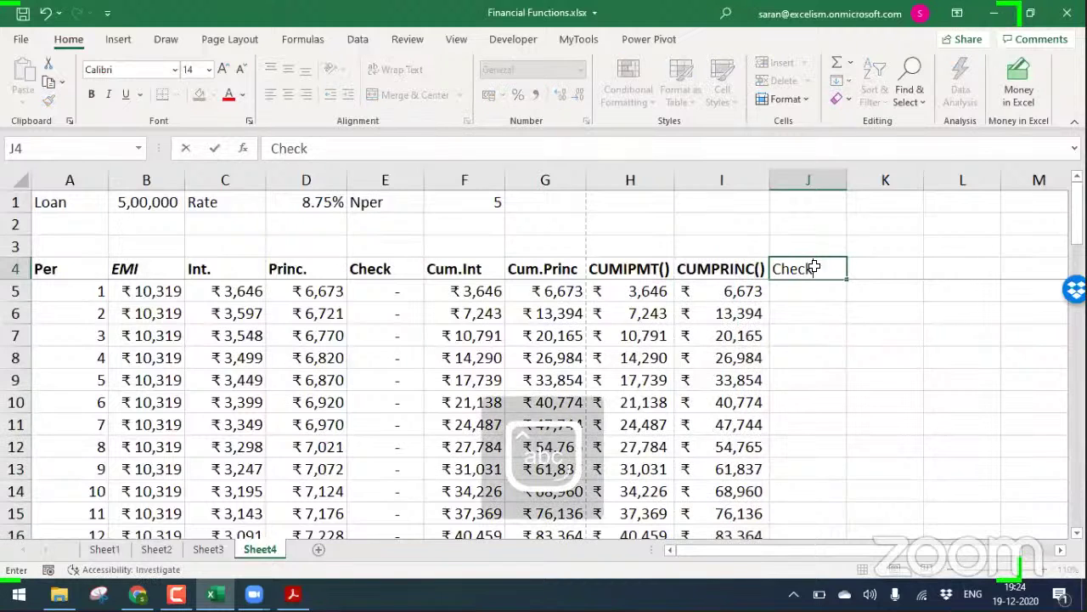
key("Return")
Enter the check formula =F5-H5+G5-I5 in J5 to compare both pairs of cumulative columns
type("=")
key("Left")
key("Left")
key("Left")
key("Left")
type("-")
key("Left")
key("Left")
type("+")
key("Left")
key("Left")
key("Left")
type("-")
key("Left")
key("Return")
Copy the check formula through J5:J64 so every loan period is covered
key("Return")
key("ctrl+c")
key("Up")
key("Up")
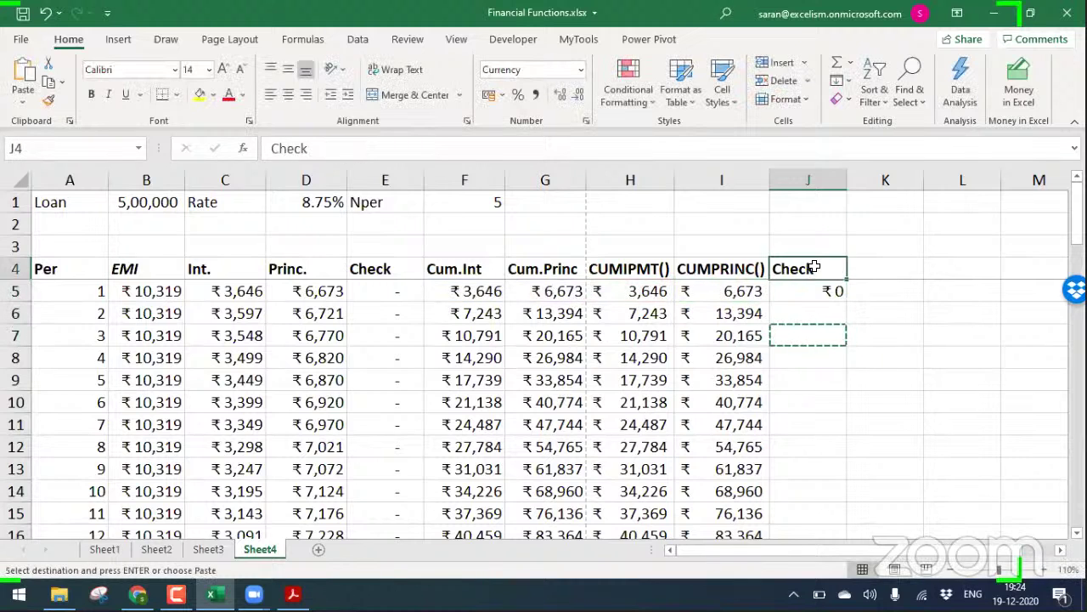
key("Left")
key("ctrl+Down")
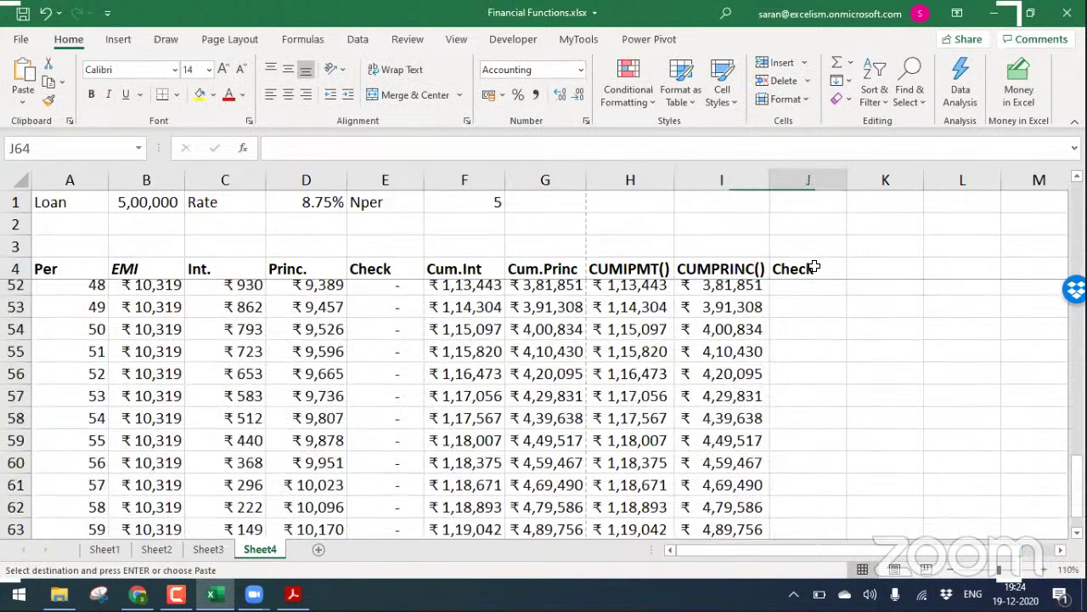
key("Right")
key("ctrl+v")
key("ctrl+shift+Up")
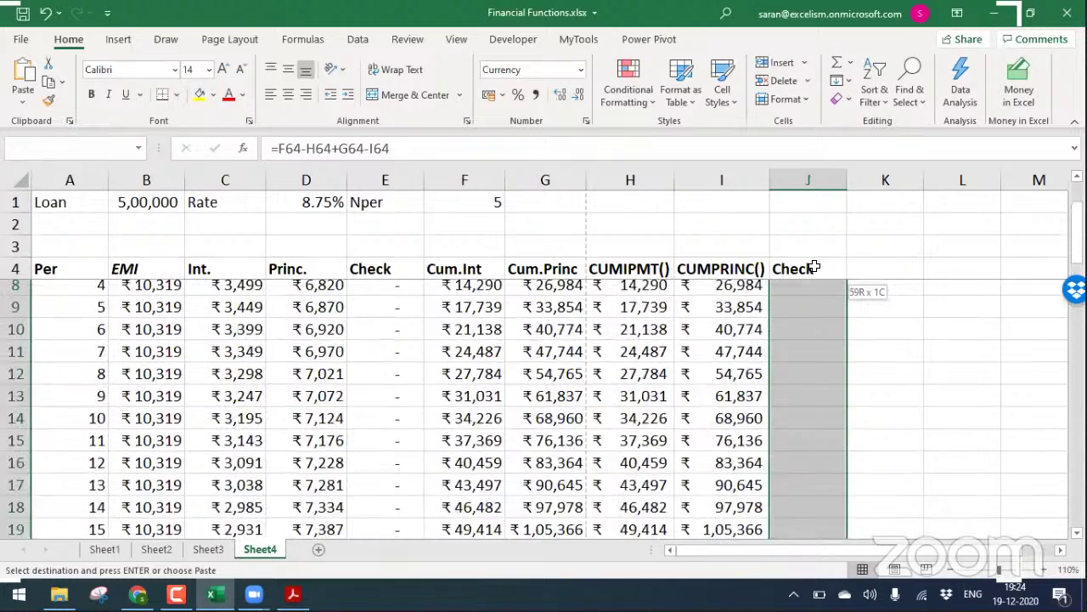
key("Return")
Apply the comma number style to the check values in J5:J64
scroll(814, 269, "down", 15)
scroll(814, 269, "down", 1)
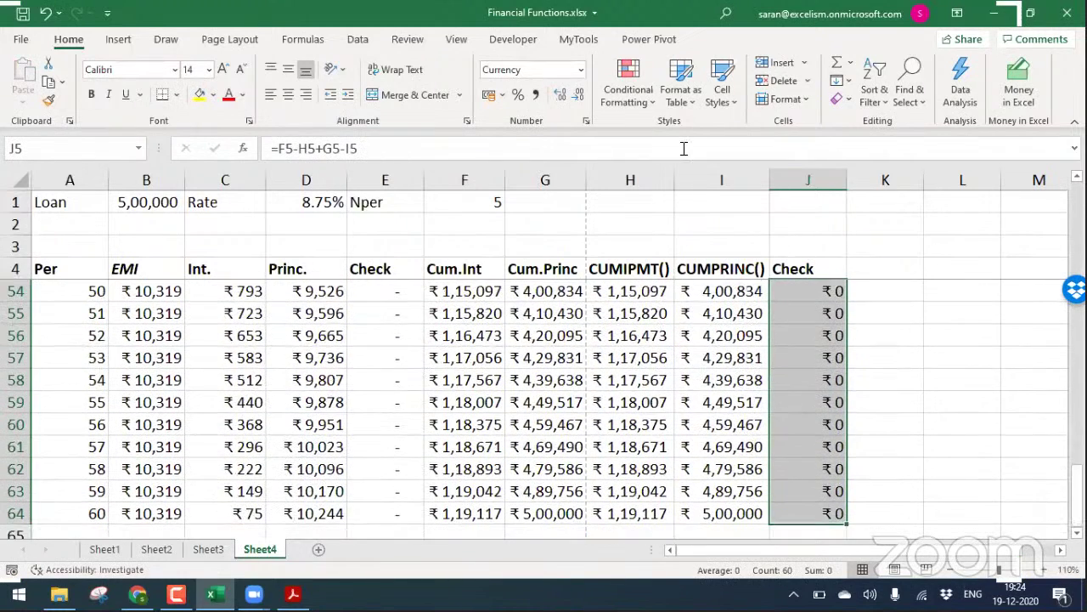
left_click(536, 94)
Examine the CUMIPMT formulas in column H and the PPMT formulas in column D across the first and last periods
left_click(668, 293)
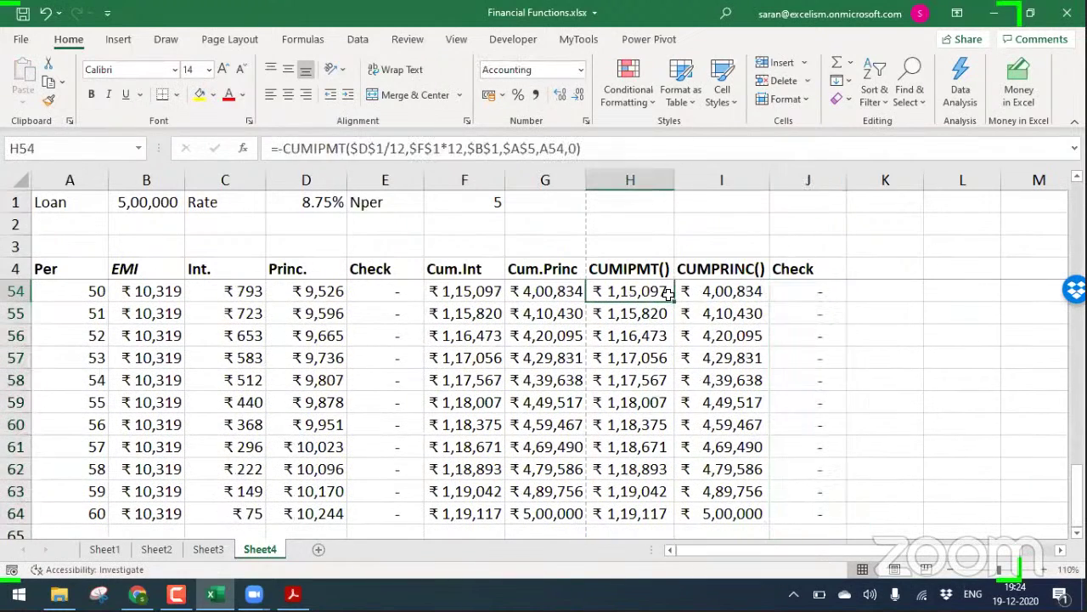
key("ctrl+Up")
key("Down")
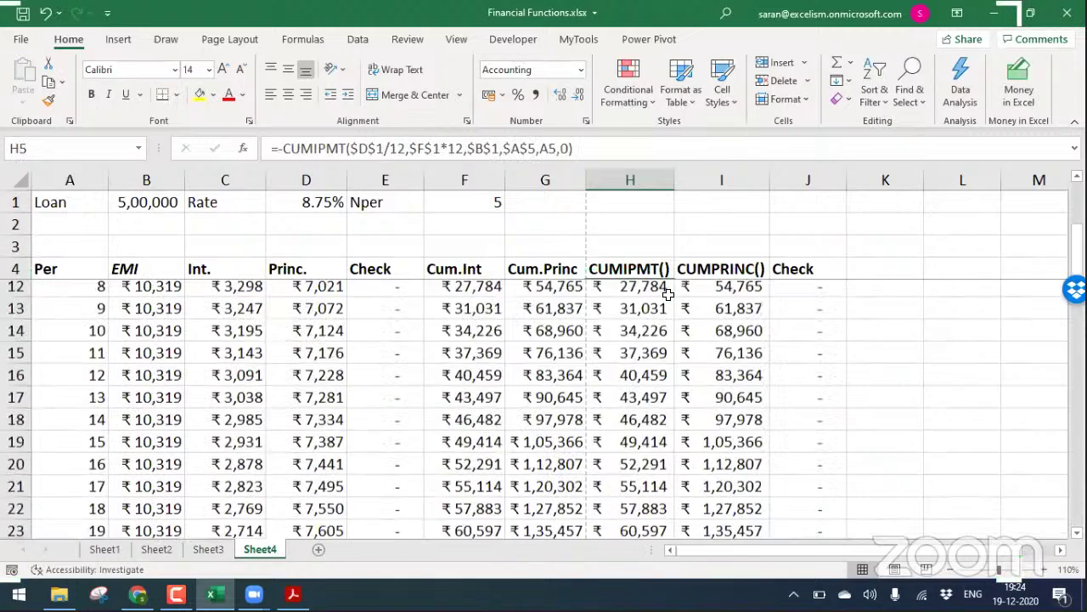
key("Left")
key("Left")
key("Left")
key("Left")
key("ctrl+Down")
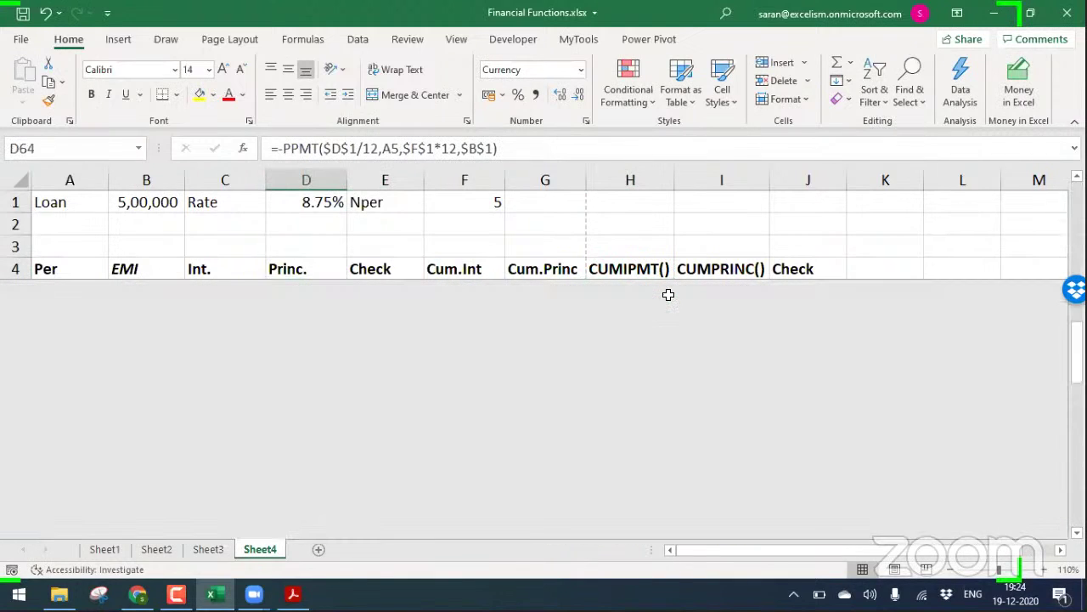
key("ctrl+Up")
key("Down")
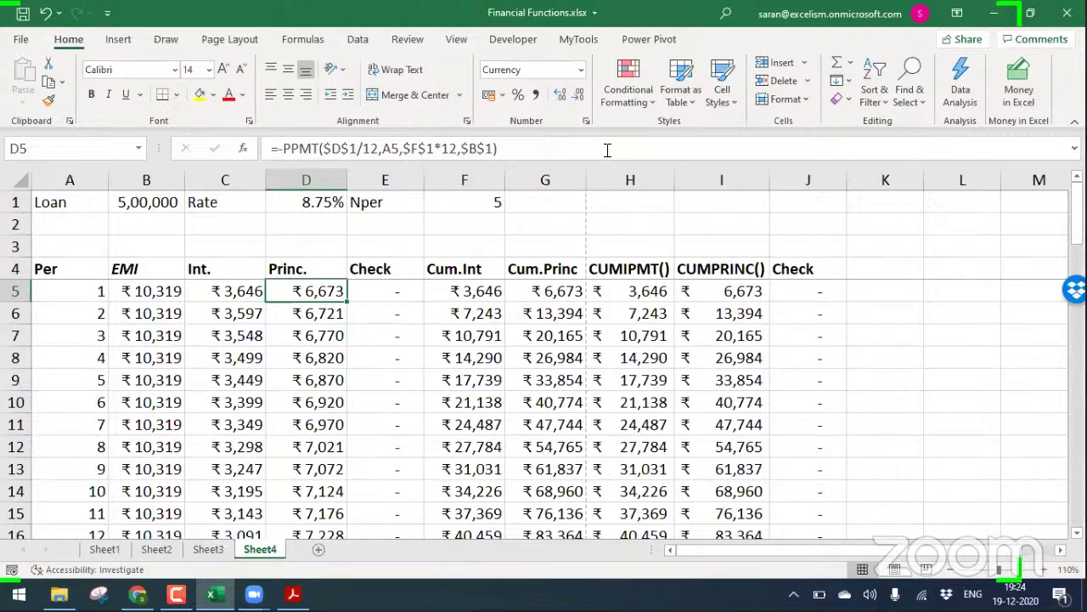
Add the header O/s Bal in K4, beside the second Check column
left_click(874, 255)
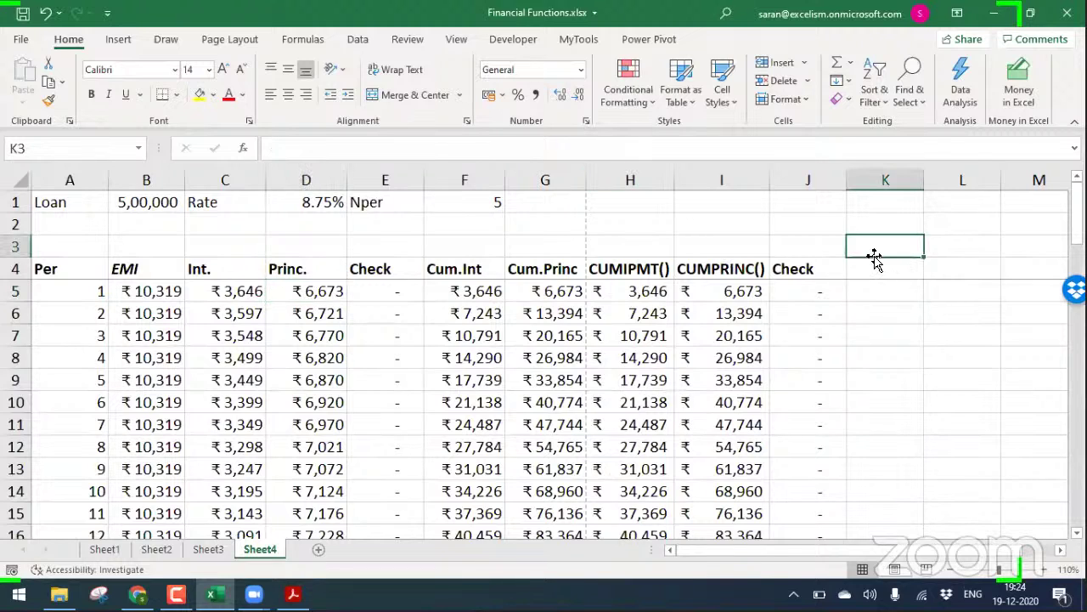
key("Down")
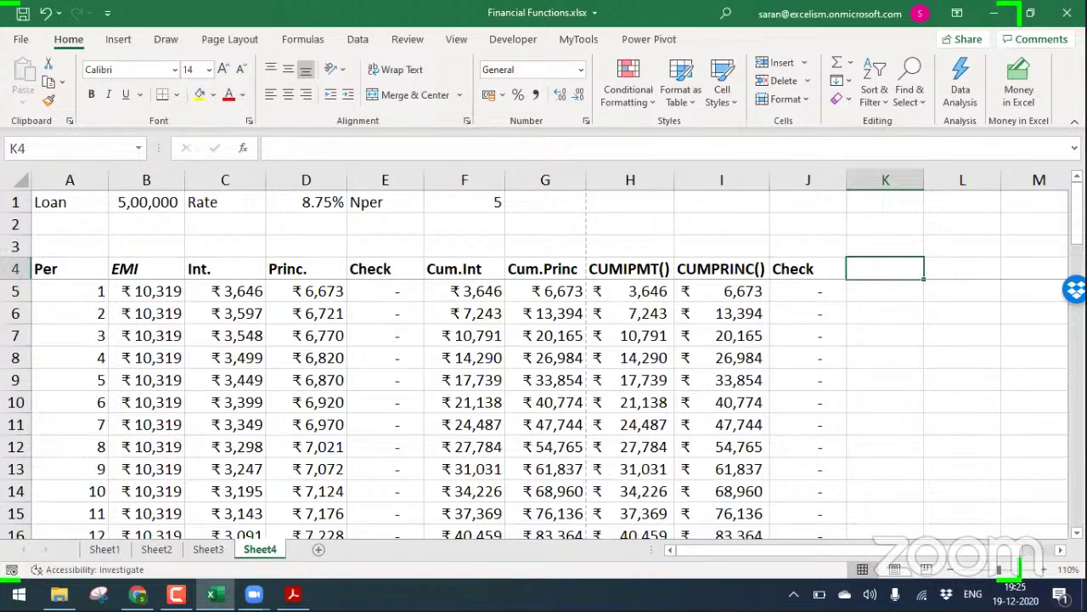
type("O/s Bal")
key("Return")
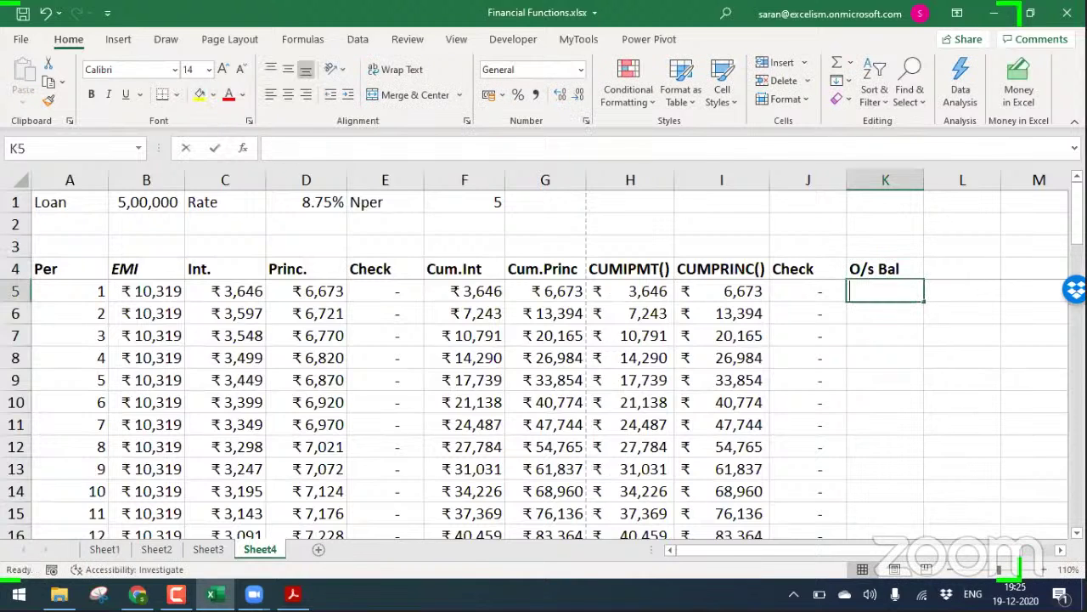
Calculate the outstanding balance in K5 with =$B$1-I5 and copy the formula down for all loan periods
type("=")
left_click(136, 205)
key("F4")
type("-")
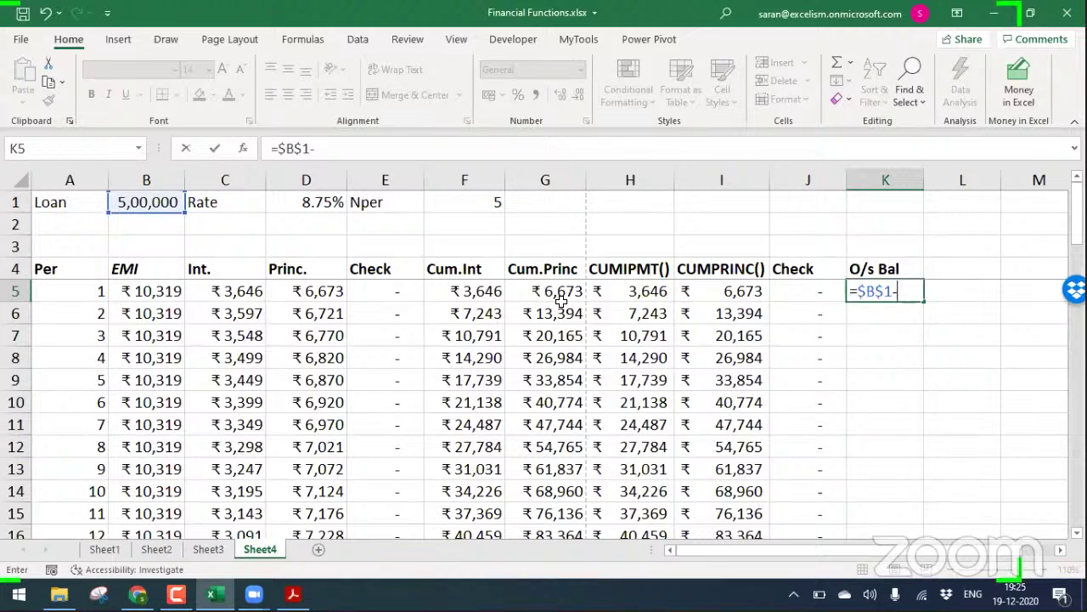
left_click(605, 293)
left_click(687, 292)
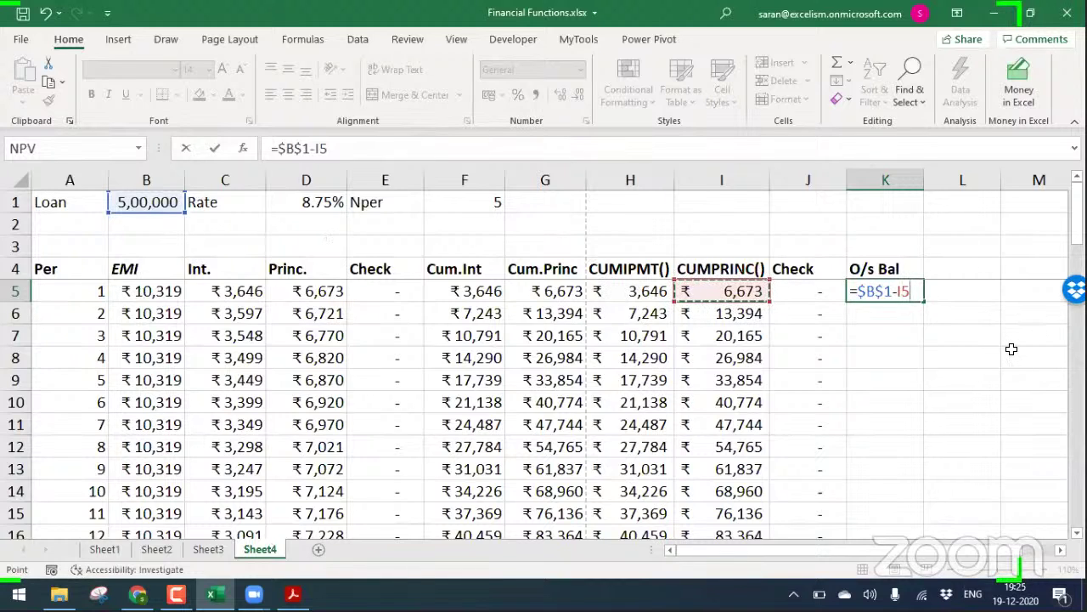
key("Return")
left_click(906, 294)
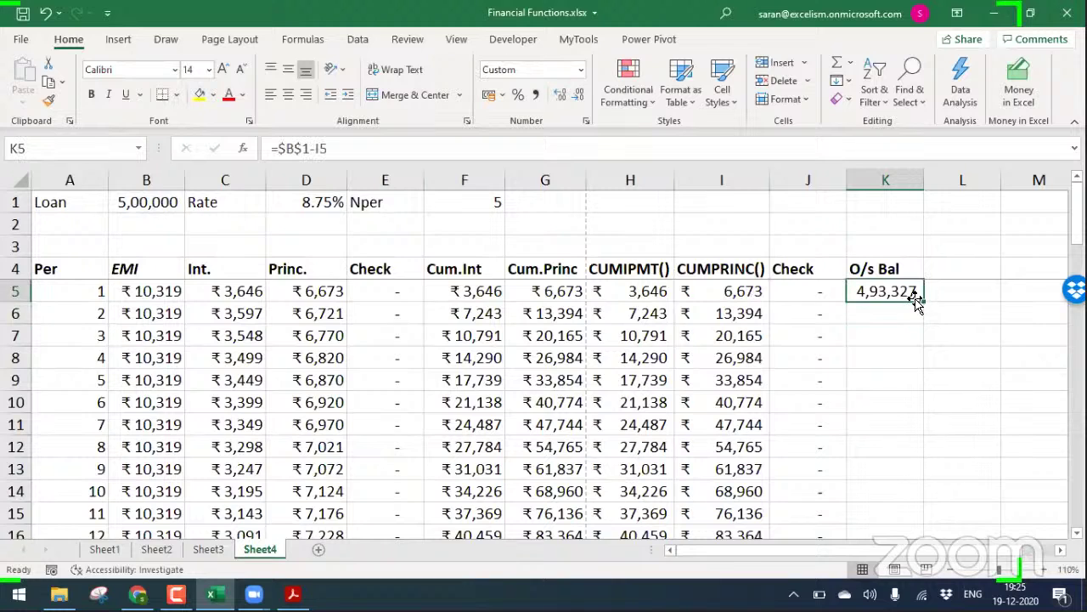
double_click(923, 302)
Examine the outstanding balance formulas down column K, from the first period to the middle periods
left_click(884, 337)
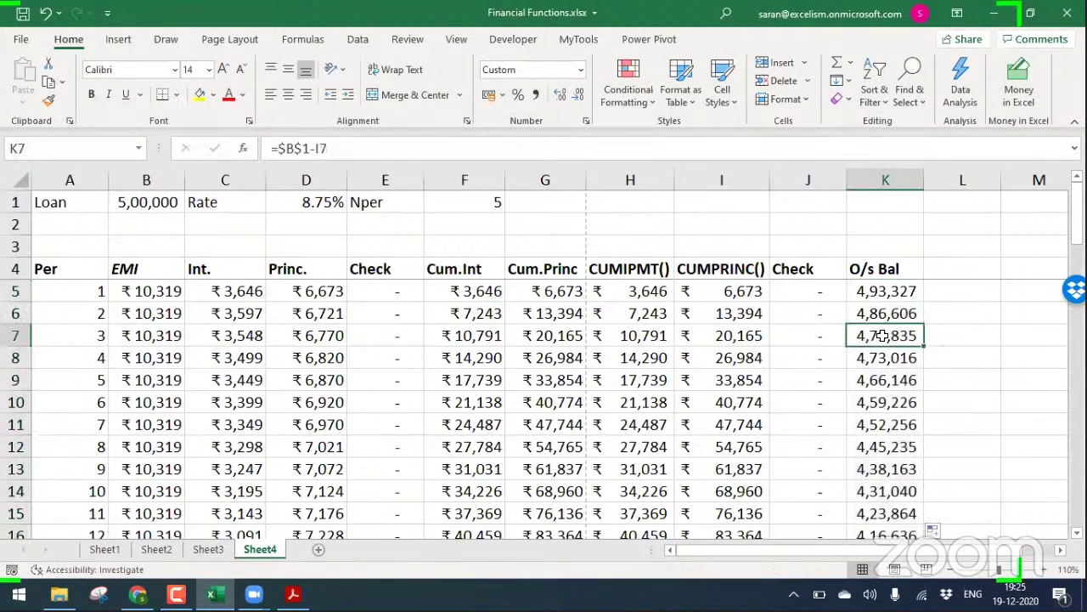
key("Up")
key("Up")
key("Down")
key("Down")
key("Down")
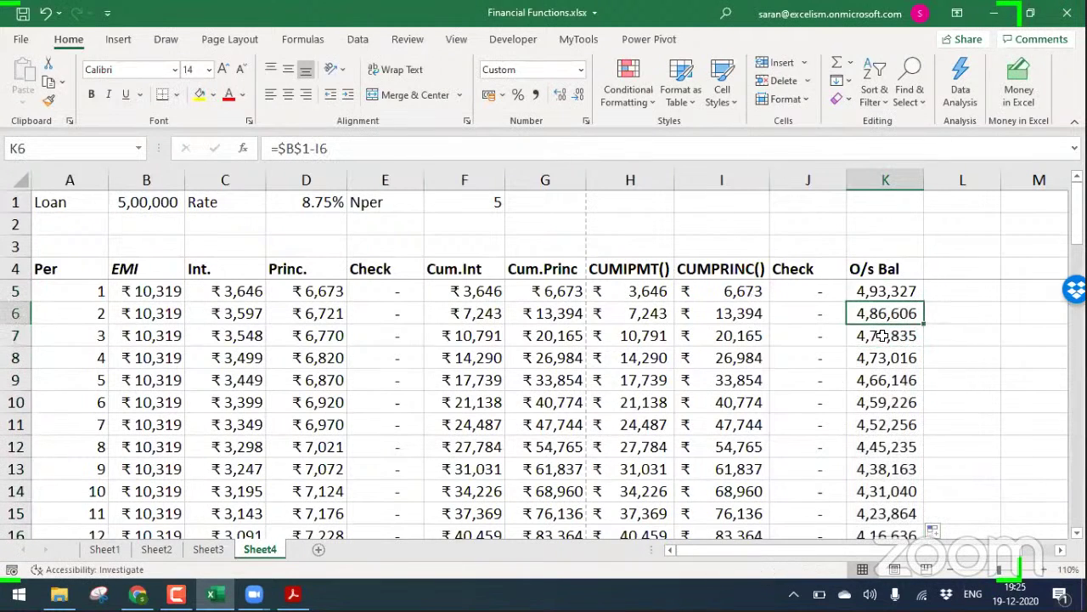
key("Down")
key("Down")
key("Down")
key("Down")
key("Down")
key("Down")
key("Down")
key("Down")
key("Down")
key("Down")
key("Down")
key("Down")
key("Down")
key("Down")
key("Down")
key("Down")
key("Down")
key("Down")
key("Down")
key("Down")
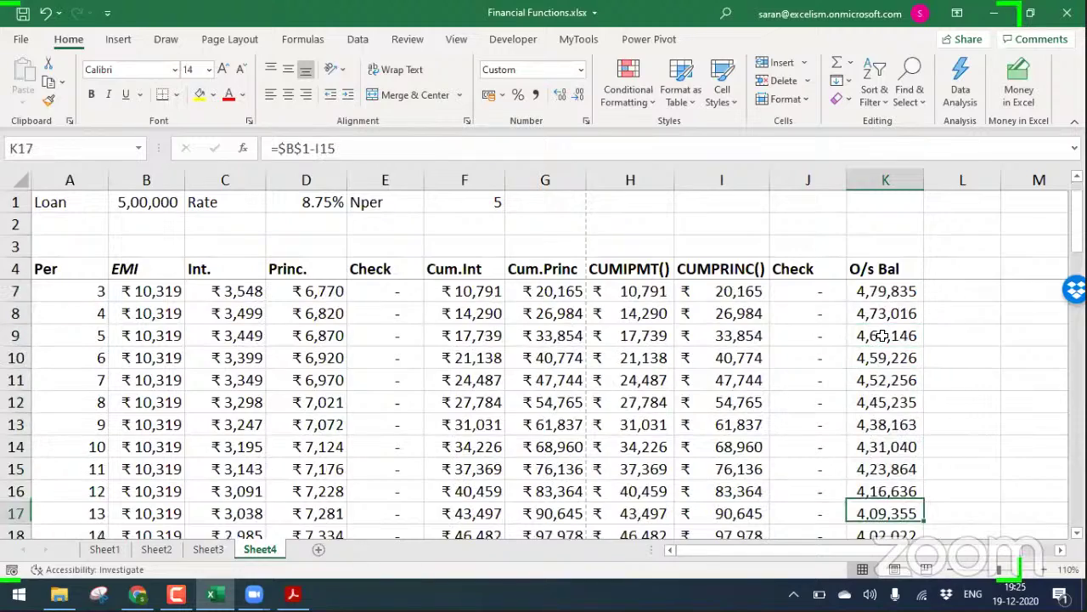
key("Down")
key("Down")
key("Up")
key("Up")
key("Up")
key("Up")
key("Up")
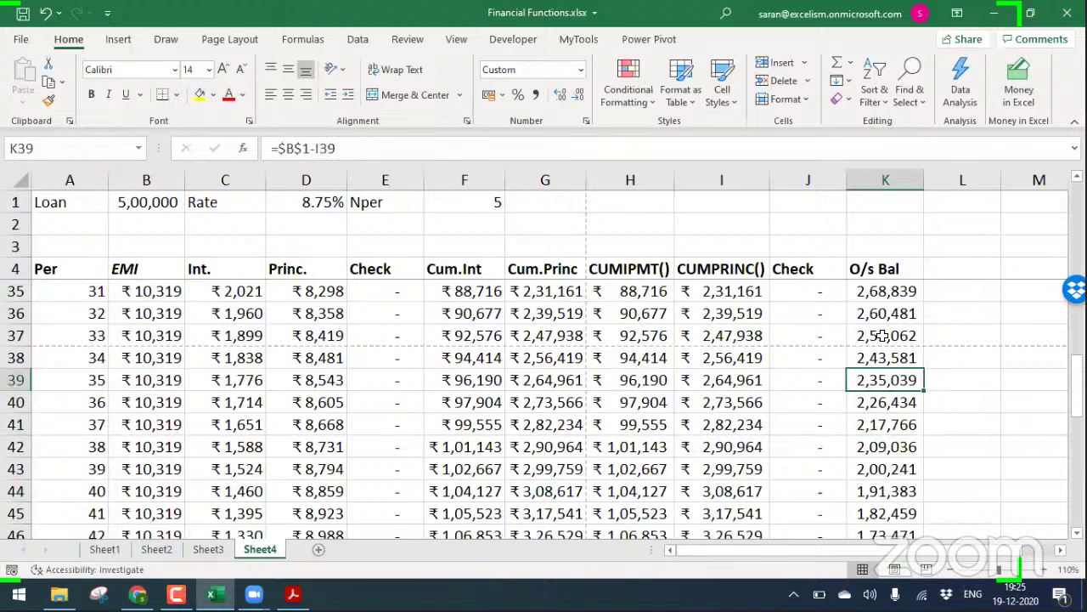
Examine the loan values across the row for period 37, from the period number to the outstanding balance
key("Left")
key("Left")
key("Left")
key("Left")
key("Left")
key("Left")
key("Left")
key("Left")
key("Left")
key("Down")
key("Down")
key("Left")
key("Right")
key("Right")
key("Right")
key("Right")
key("Right")
key("Right")
key("Right")
key("Right")
key("Right")
key("Right")
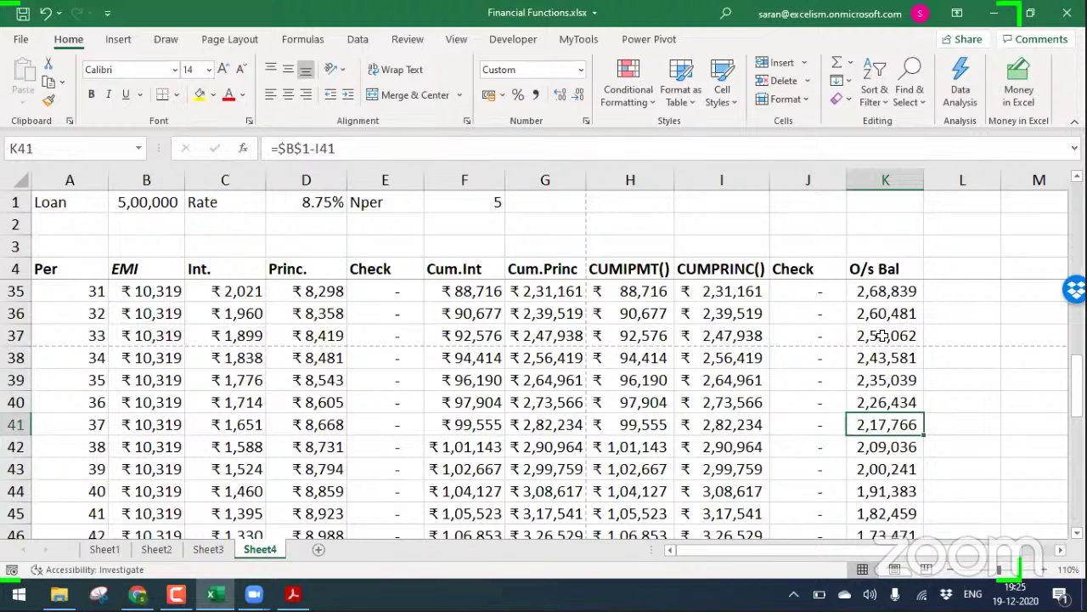
Insert two blank columns before the Per column
key("ctrl+Up")
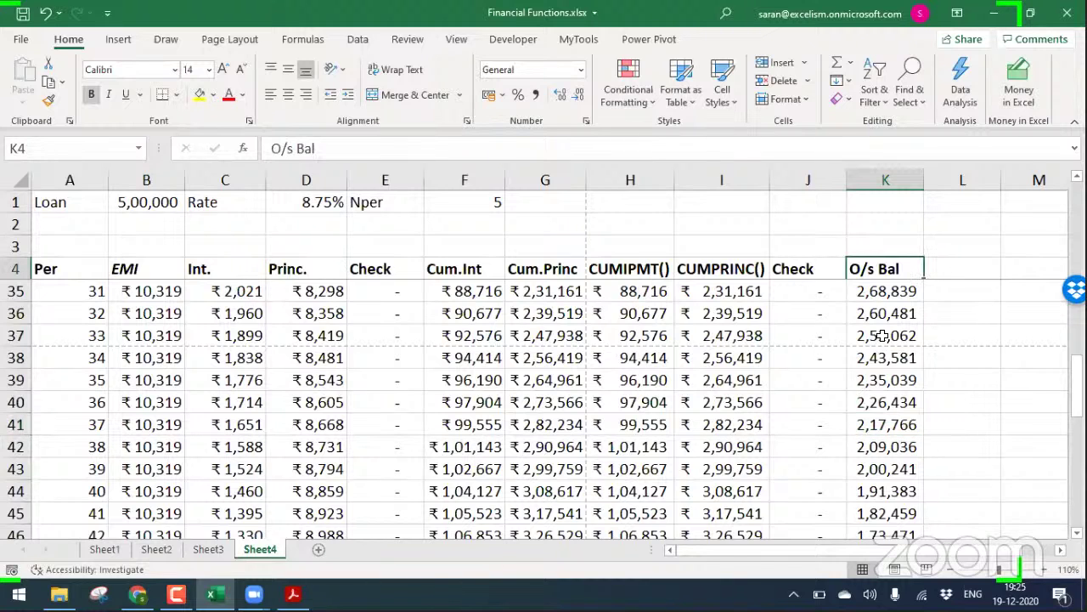
key("Down")
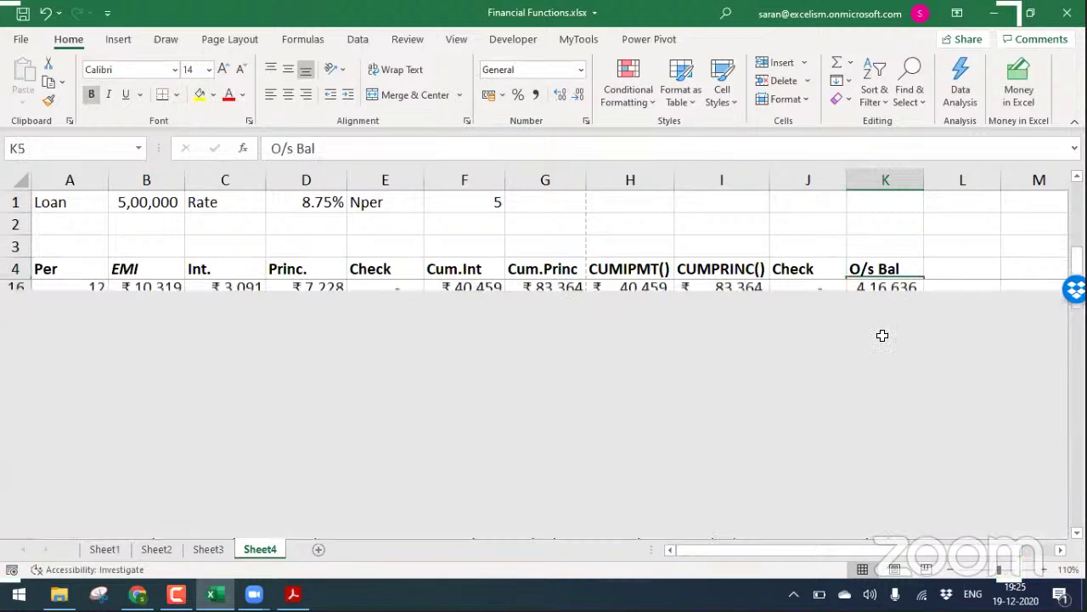
key("Up")
key("Left")
key("Left")
key("Left")
key("Left")
key("Left")
key("Left")
key("Left")
key("Left")
key("Left")
key("Left")
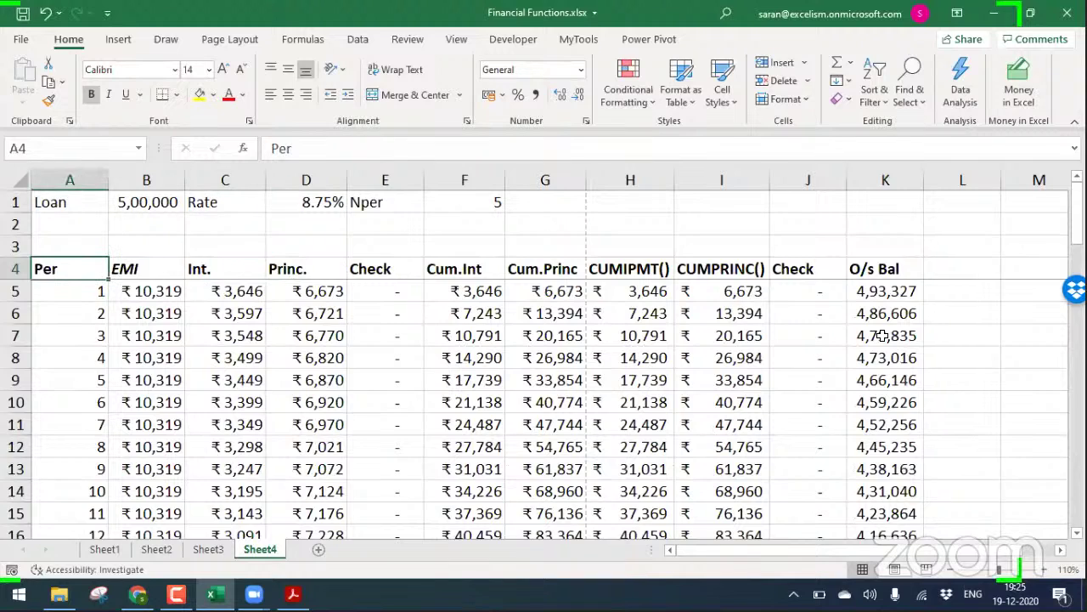
key("Right")
key("Right")
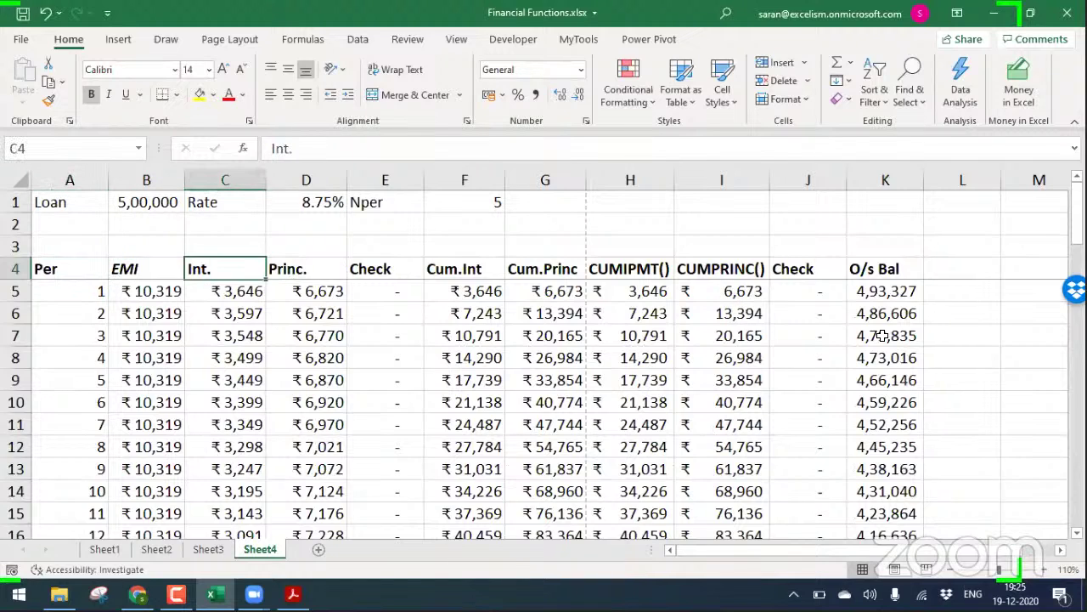
key("Right")
key("Left")
key("Left")
key("Left")
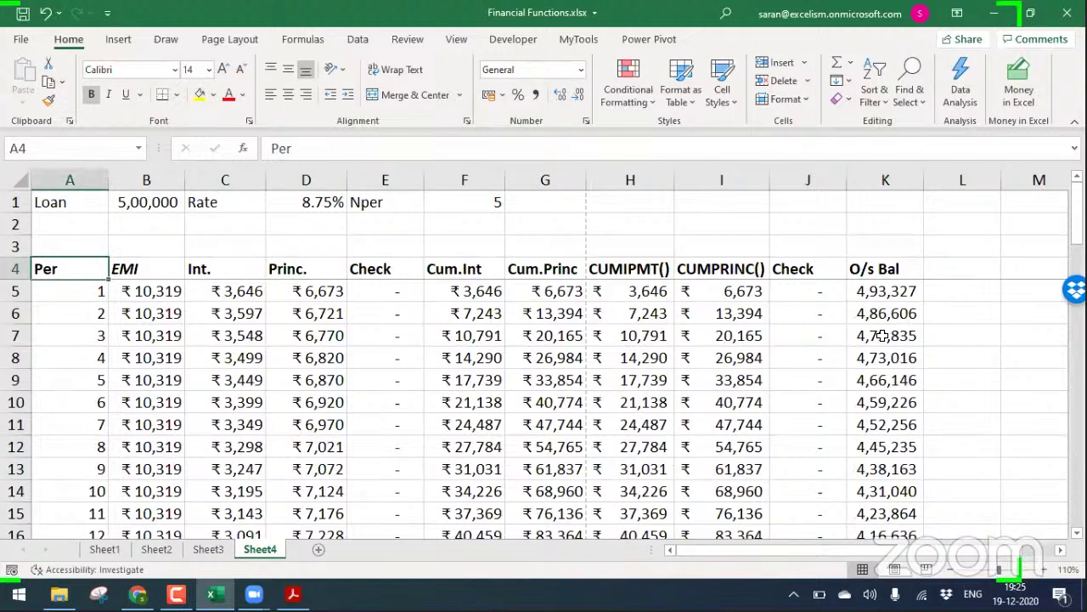
key("ctrl+space")
key("ctrl+shift+plus")
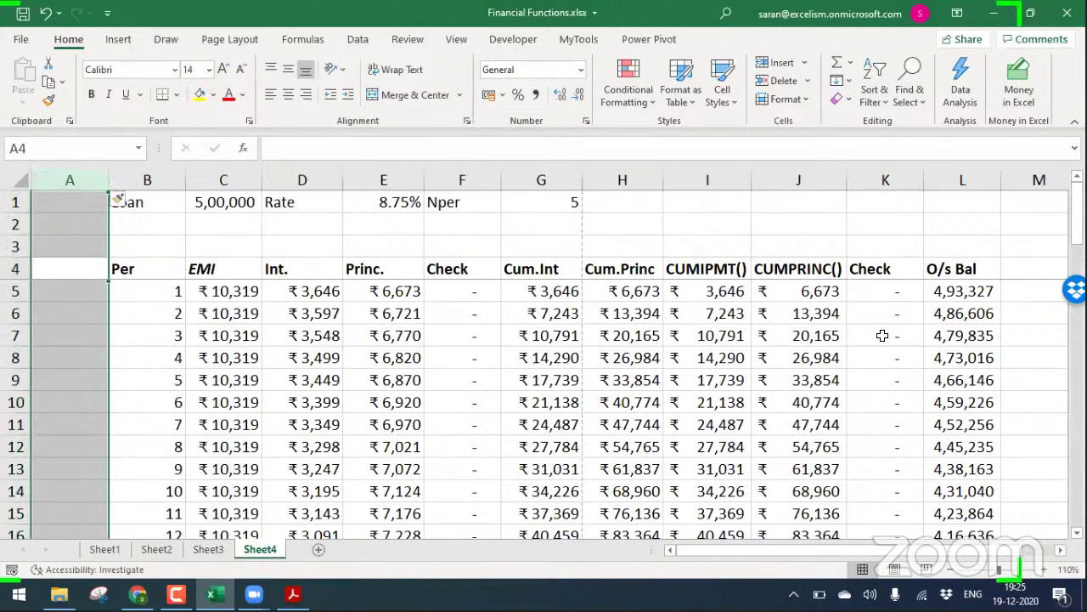
key("ctrl+shift+plus")
Add the label Start Date in A1 and enter the date 01/09/2017 in B1
key("ctrl+Home")
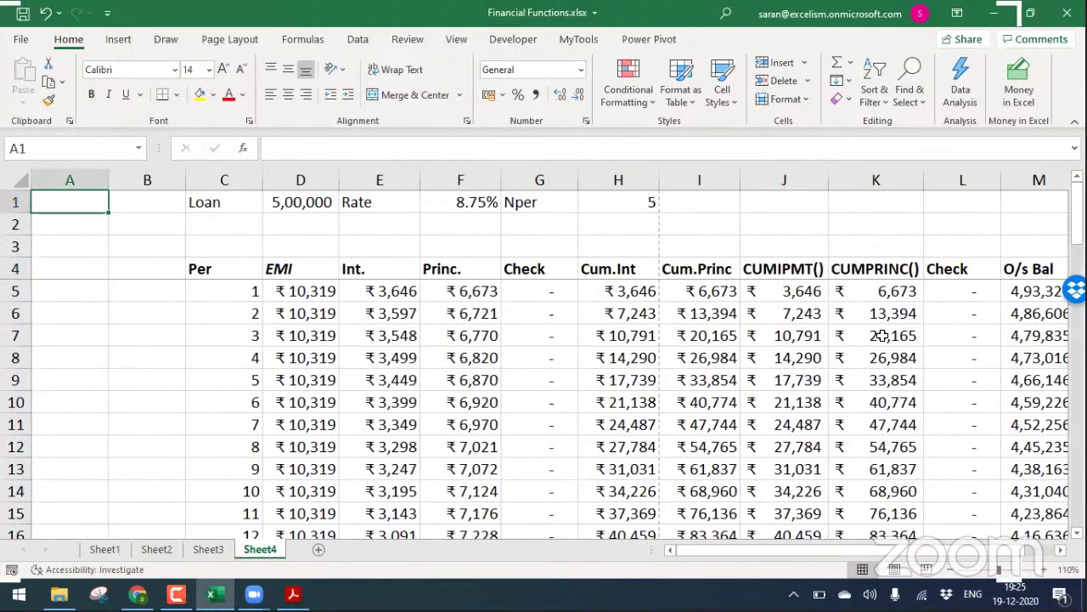
type("Start Date")
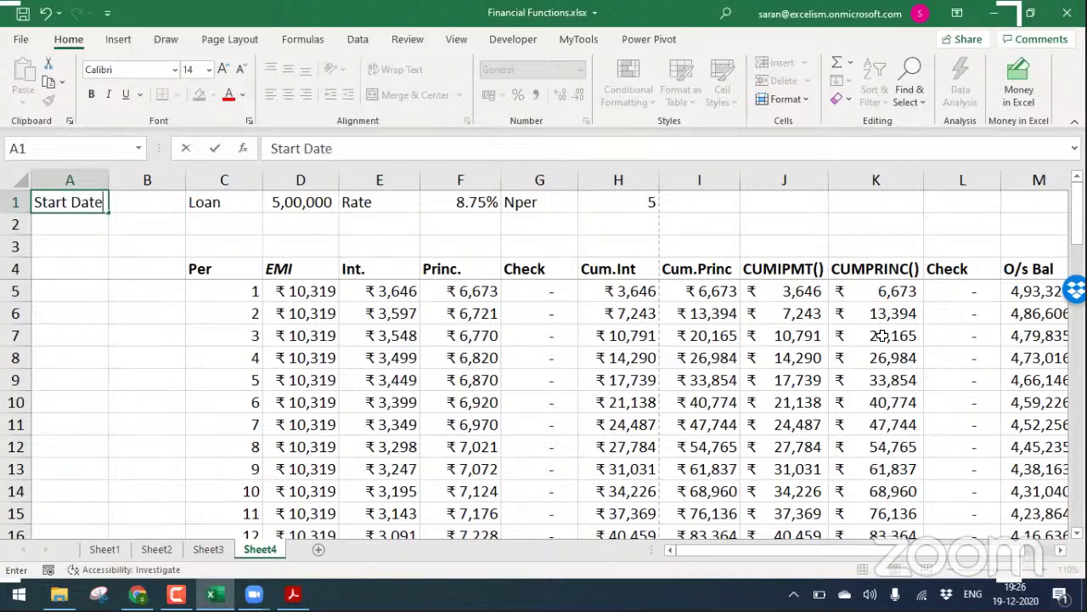
key("Tab")
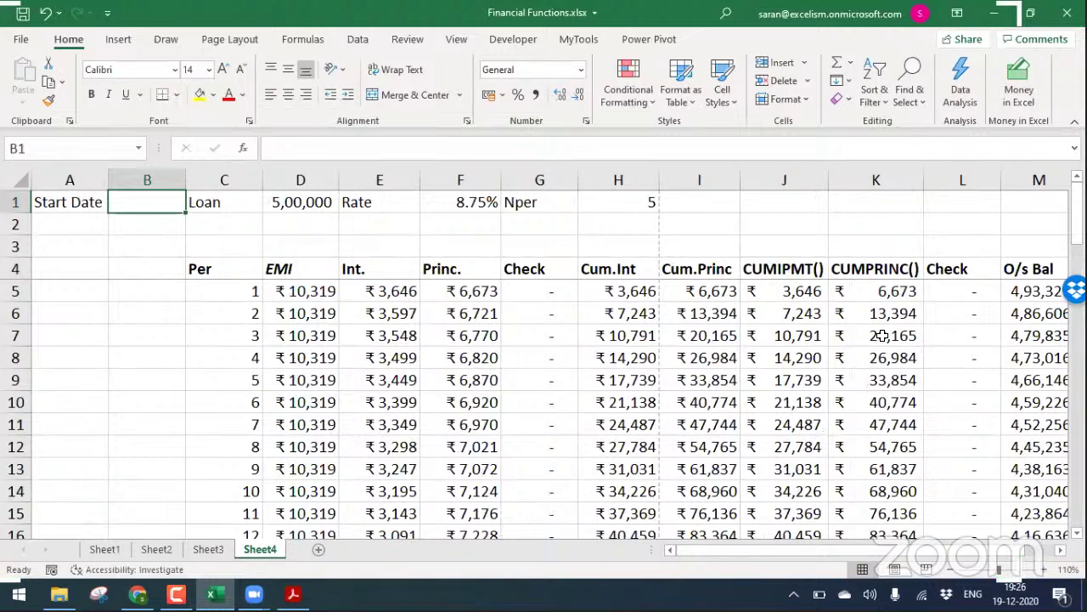
type("01/")
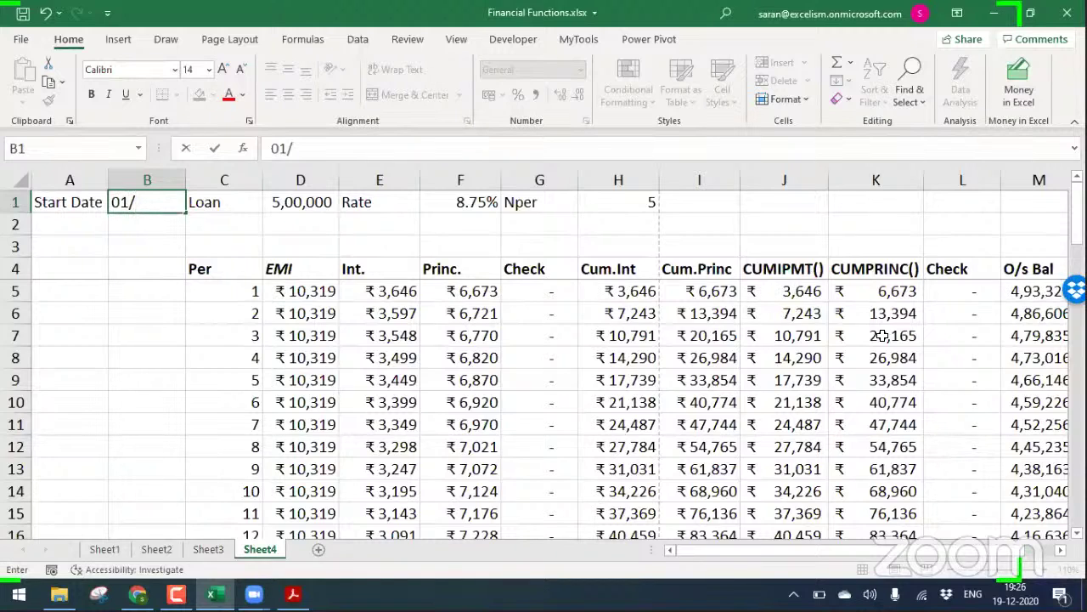
type("09/")
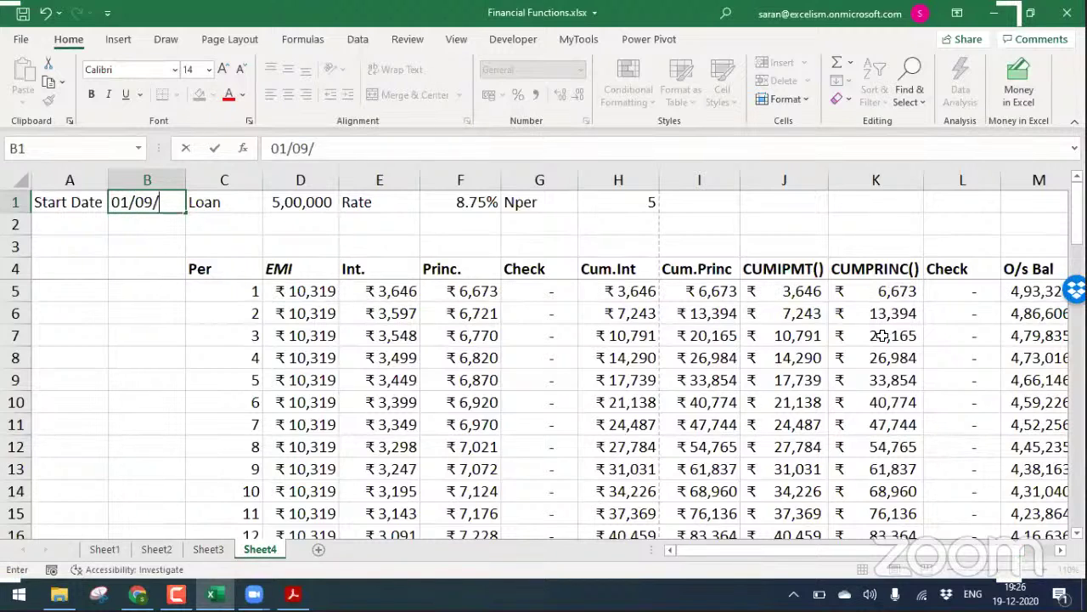
type("2017")
key("Return")
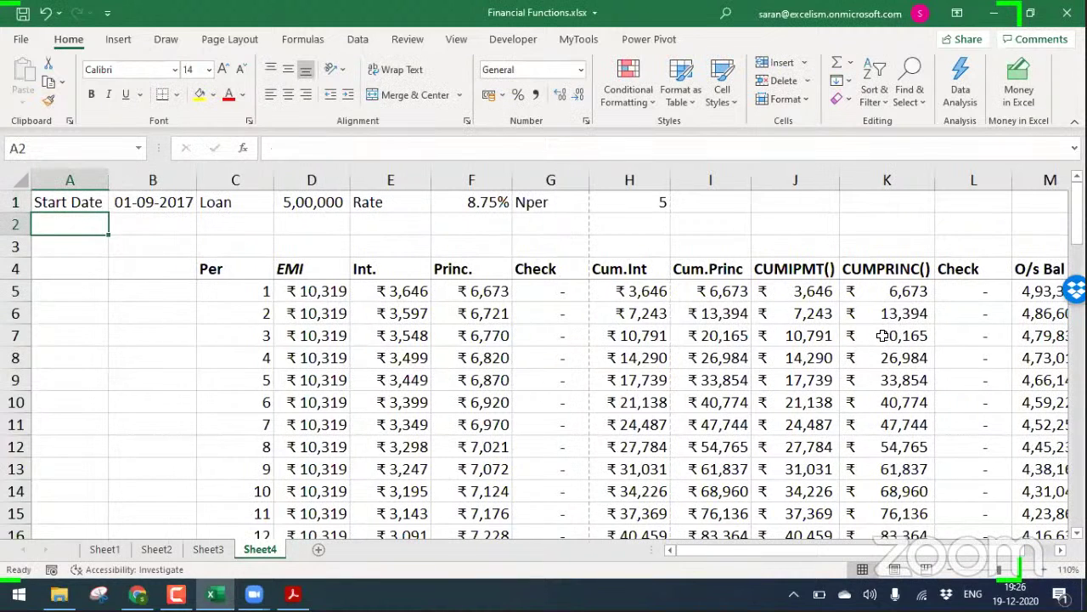
Examine the first period's formulas across row 5 and the loan amount in D1
key("Down")
key("Down")
key("Down")
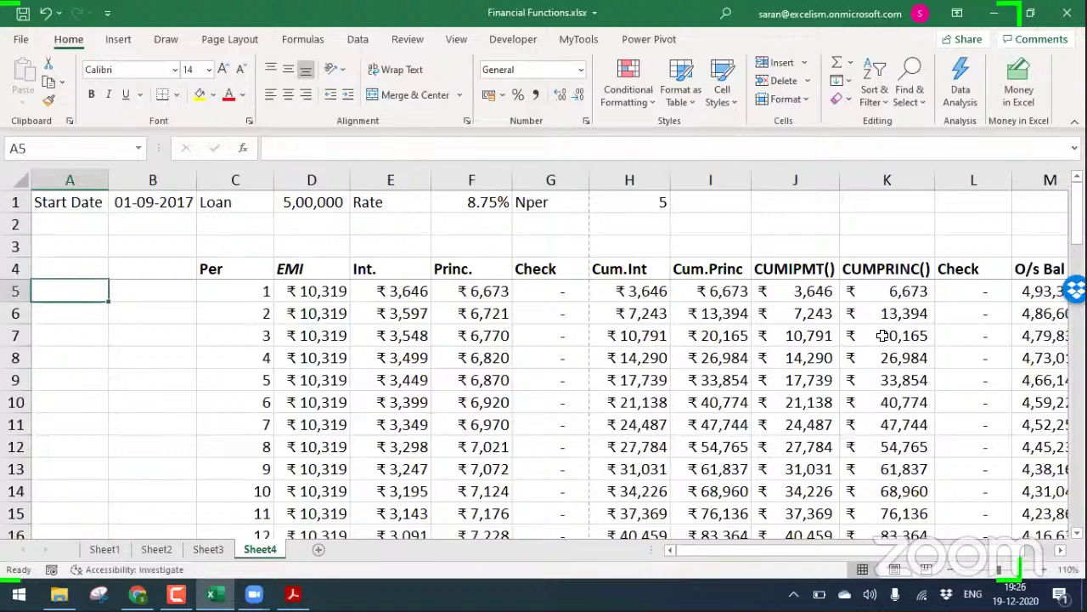
key("Right")
key("Right")
key("Right")
key("Right")
key("Right")
key("Right")
key("Right")
key("Right")
key("Right")
key("Right")
key("Right")
key("Right")
key("Right")
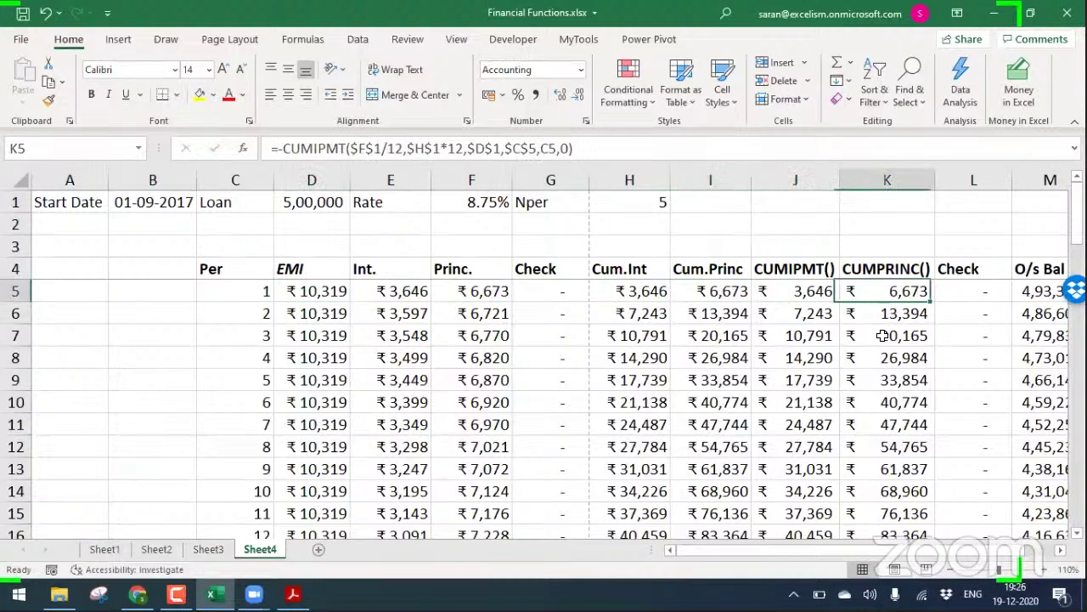
key("Left")
key("Left")
key("Left")
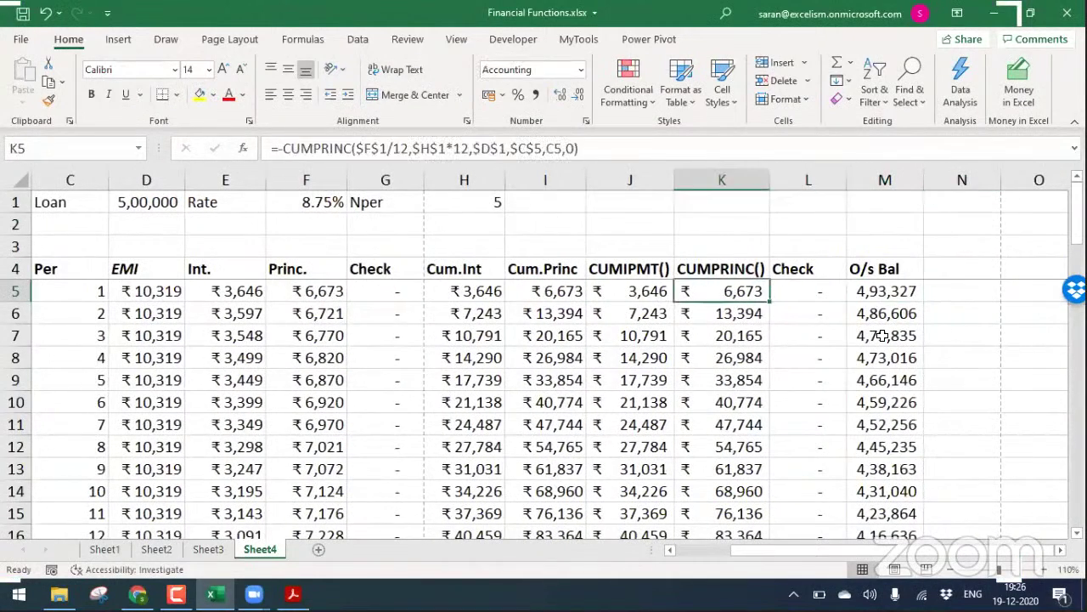
key("ctrl+Left")
key("ctrl+Left")
key("ctrl+Up")
key("Right")
key("Right")
key("Right")
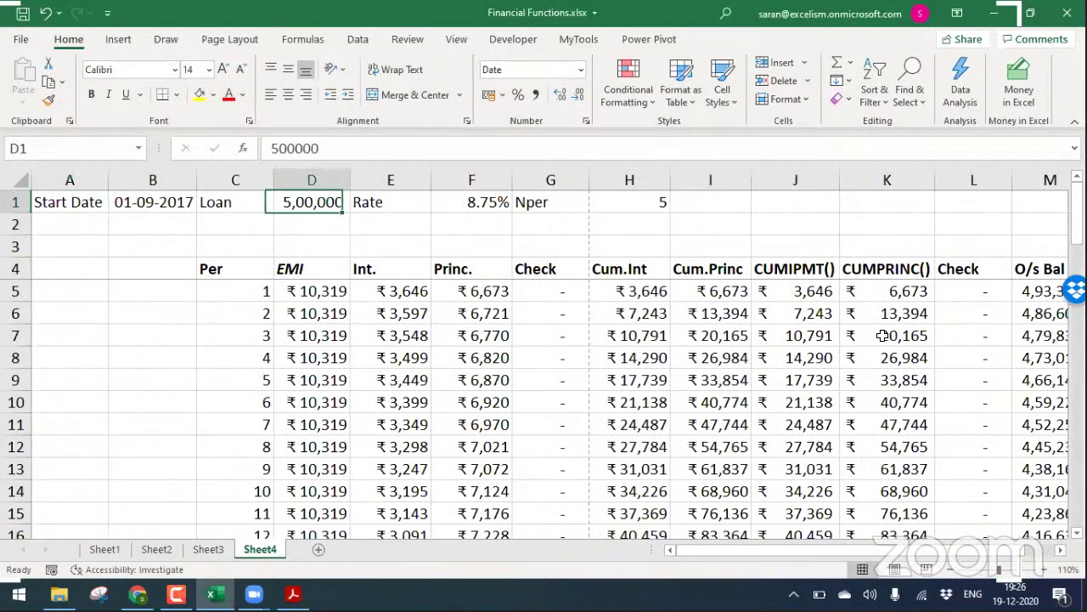
key("Down")
key("Down")
key("Down")
key("Down")
key("Left")
key("Left")
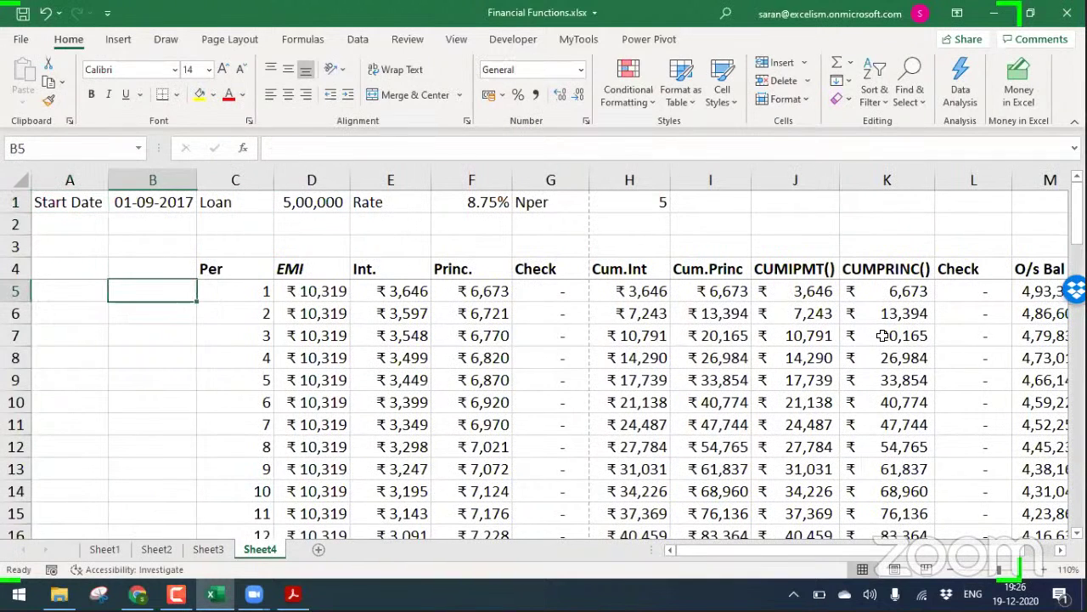
key("Left")
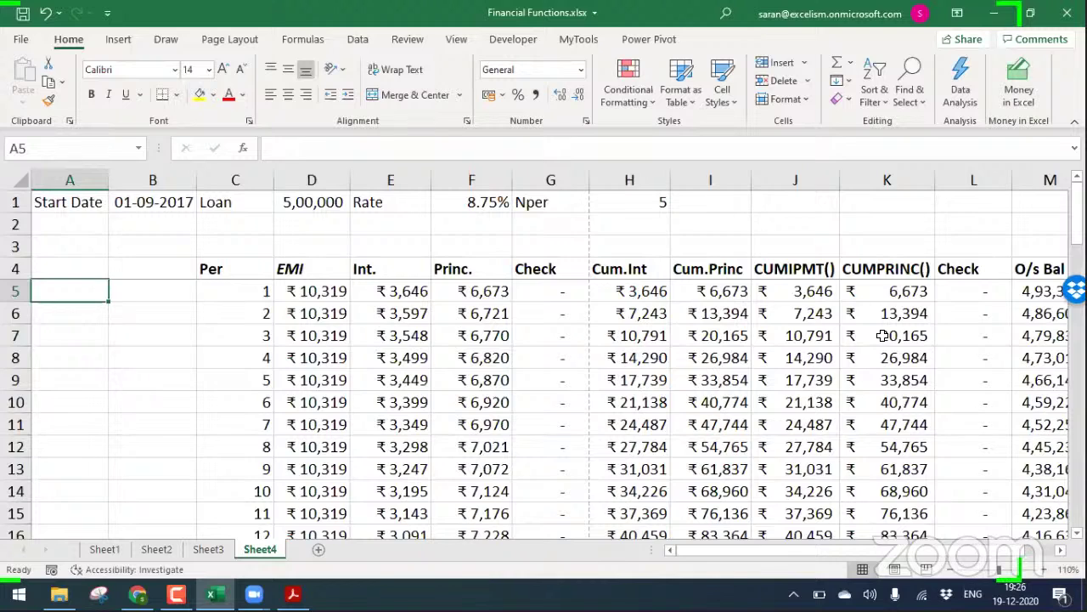
Add the bold header Due Date in B4, beside the Per header
key("Up")
key("Right")
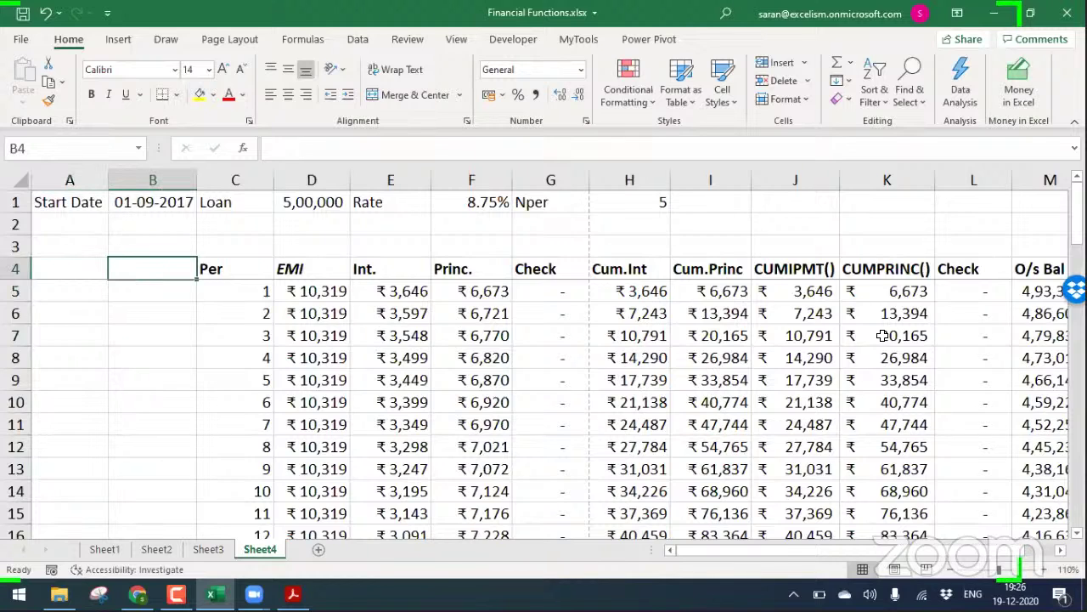
type("Due Date")
key("Return")
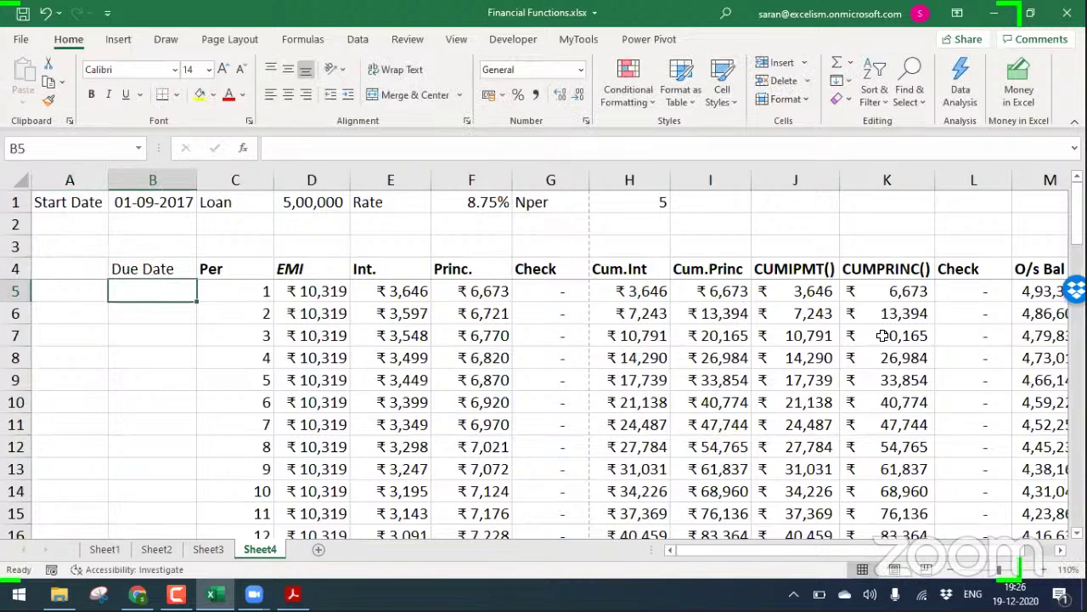
key("Up")
key("ctrl+b")
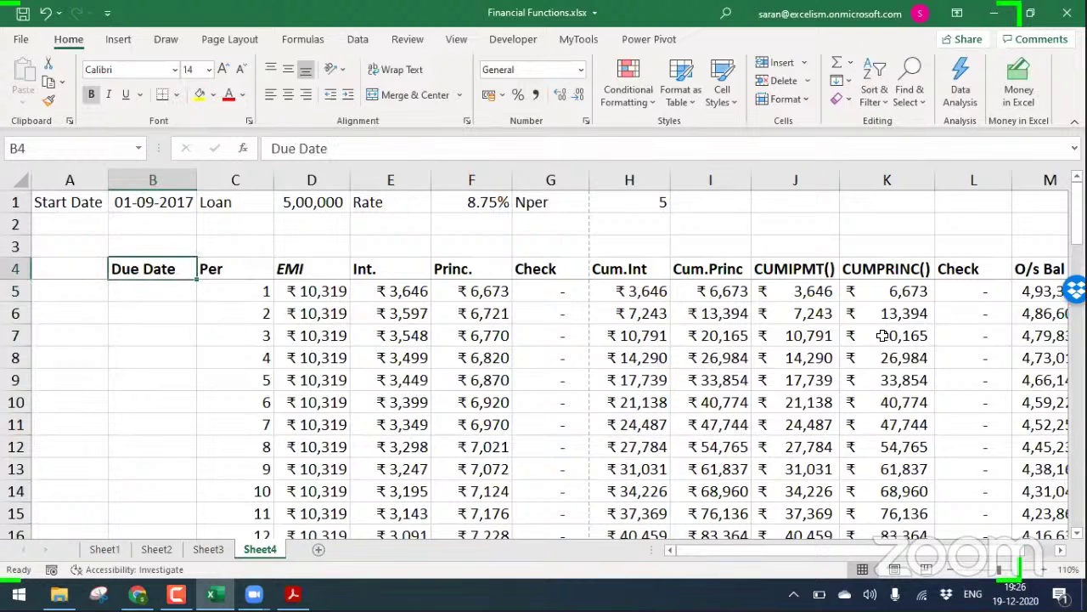
Delete the blank cells in column A from row 4 downward, shifting the loan table one column left
key("Left")
key("ctrl+shift+Down")
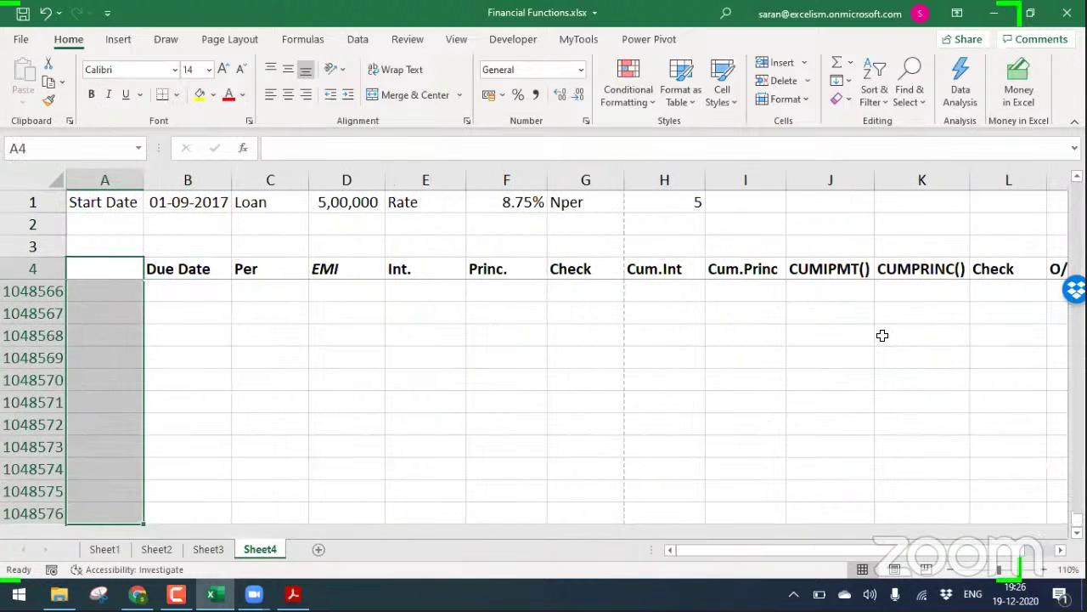
key("ctrl+minus")
key("Return")
key("Up")
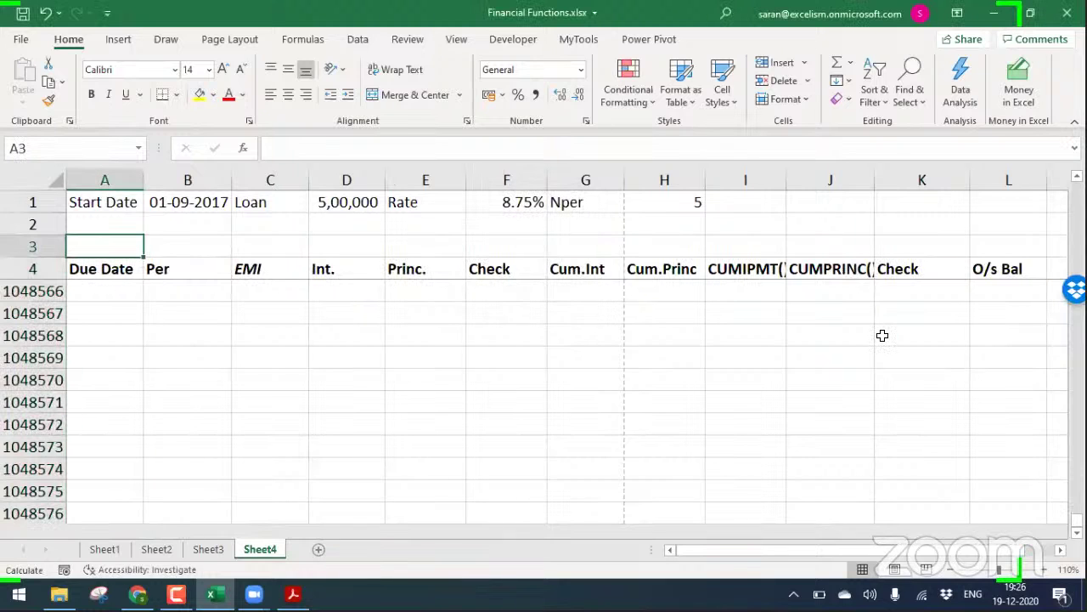
key("Down")
key("ctrl+Home")
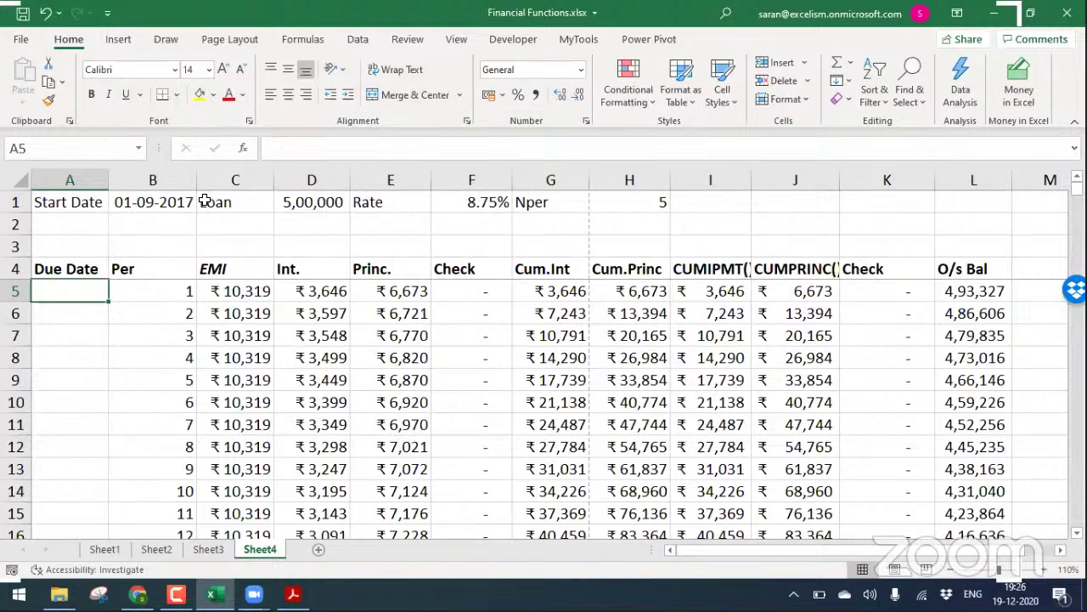
left_click(76, 315)
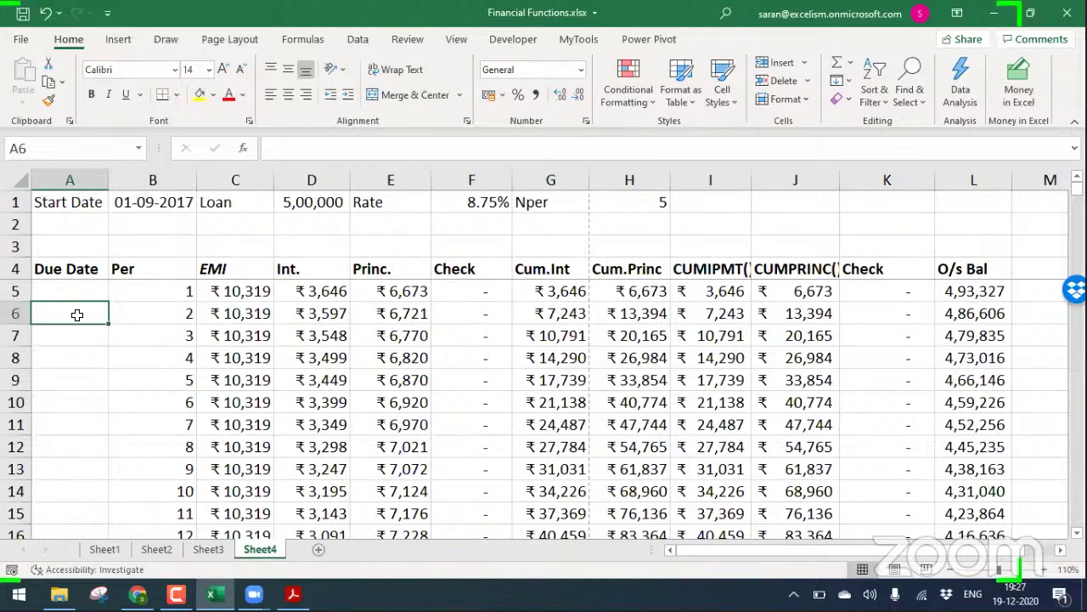
key("Return")
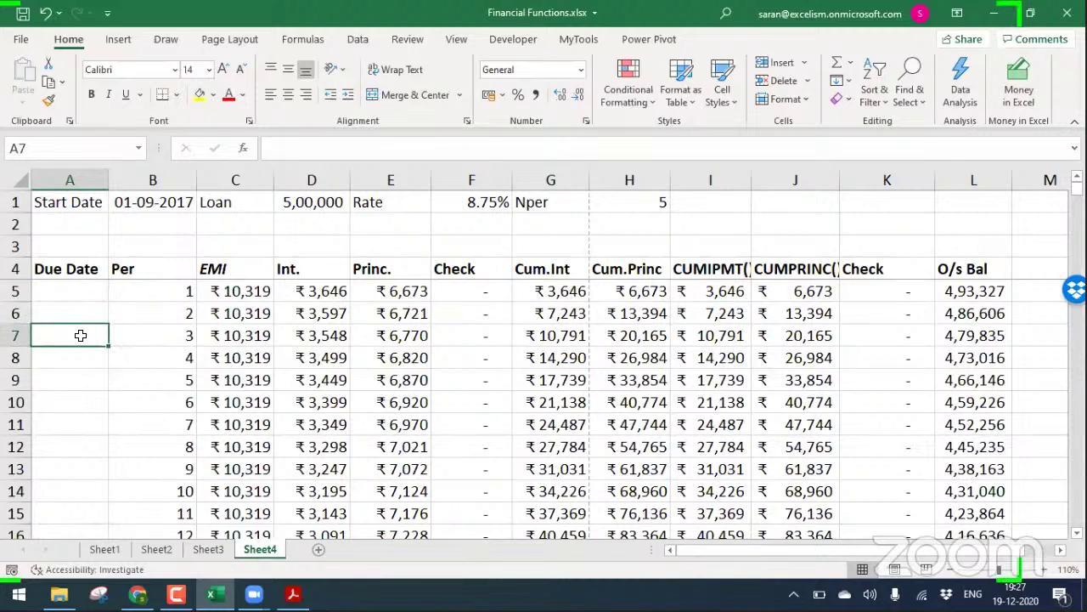
left_click(84, 294)
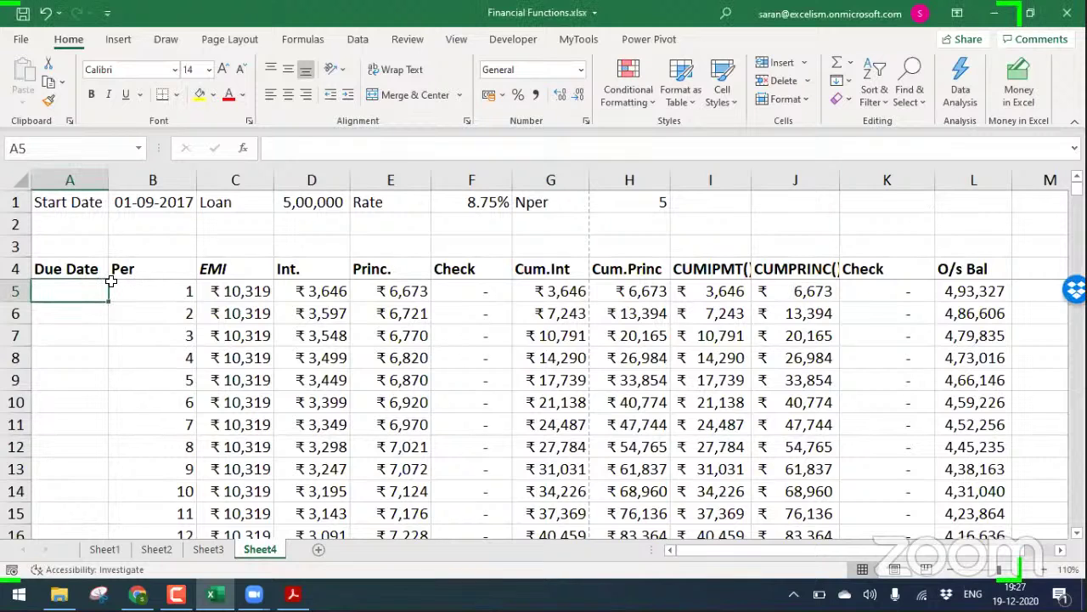
Enter a formula in A5 for the end-of-month due date: =EOMONTH($B$1,B5)
type("=eom")
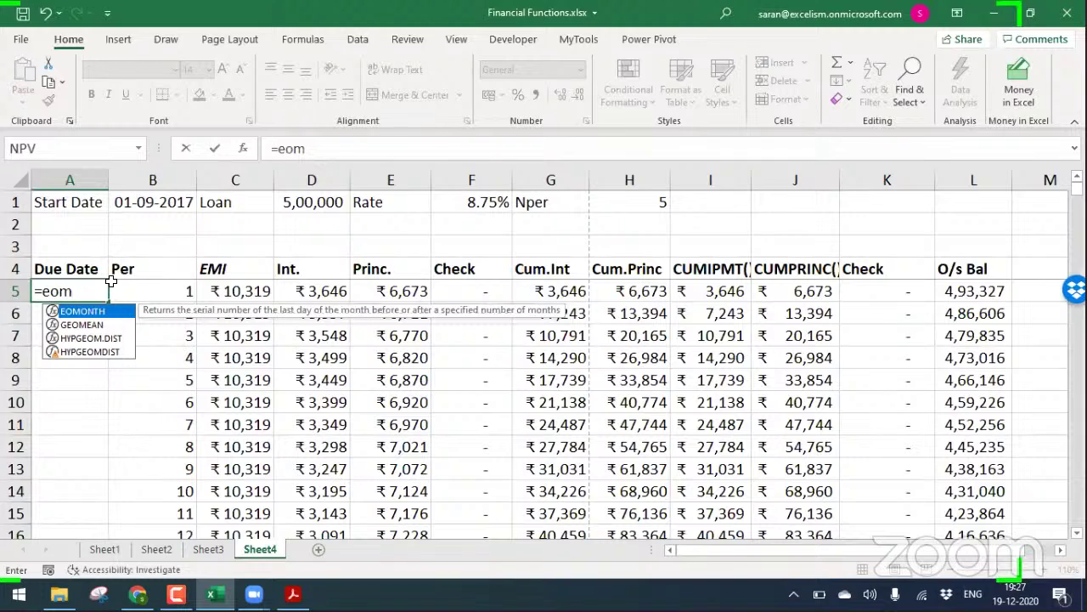
key("Tab")
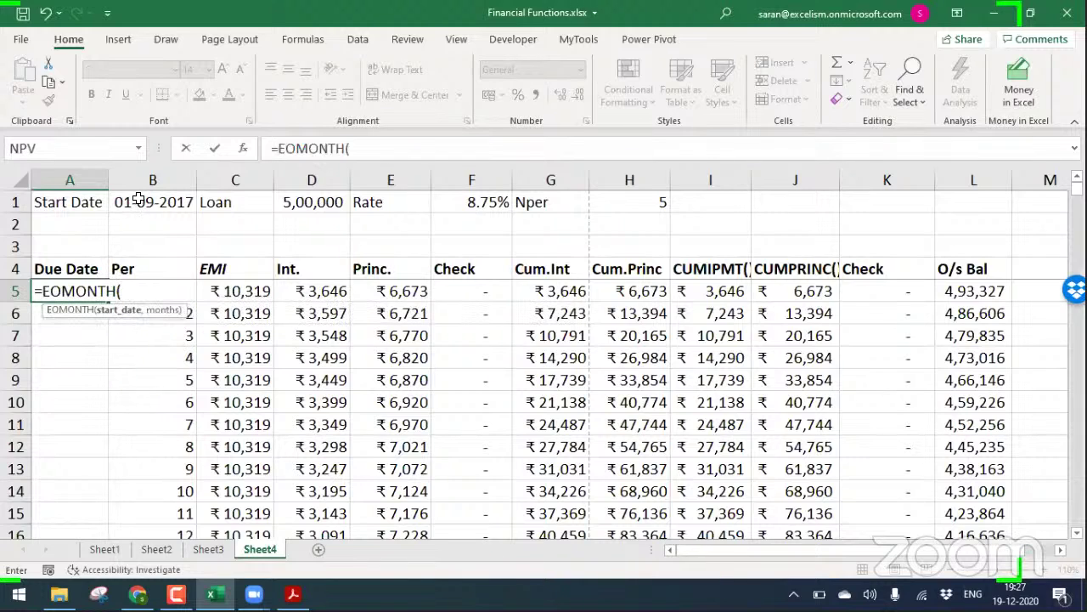
left_click(131, 192)
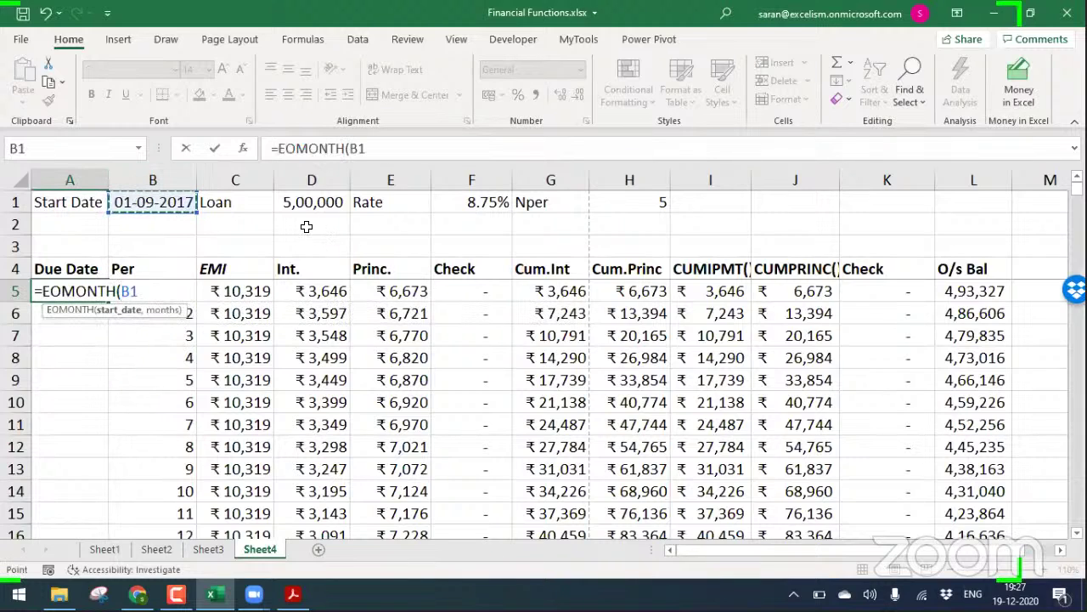
key("F4")
type(",")
key("Right")
type(")")
key("Return")
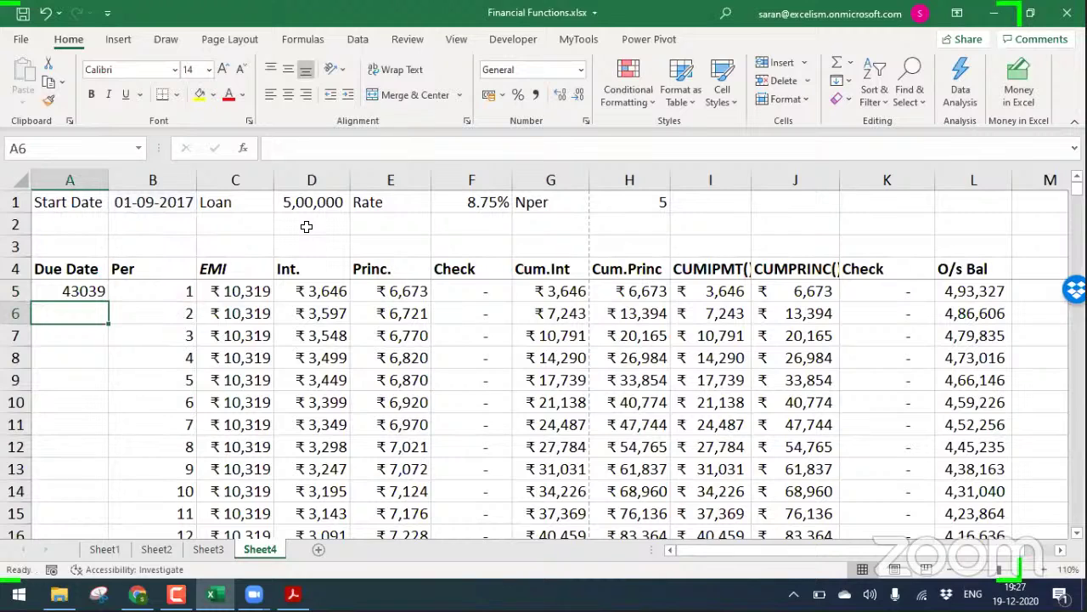
Format the first due date in A5 as Short Date
key("Up")
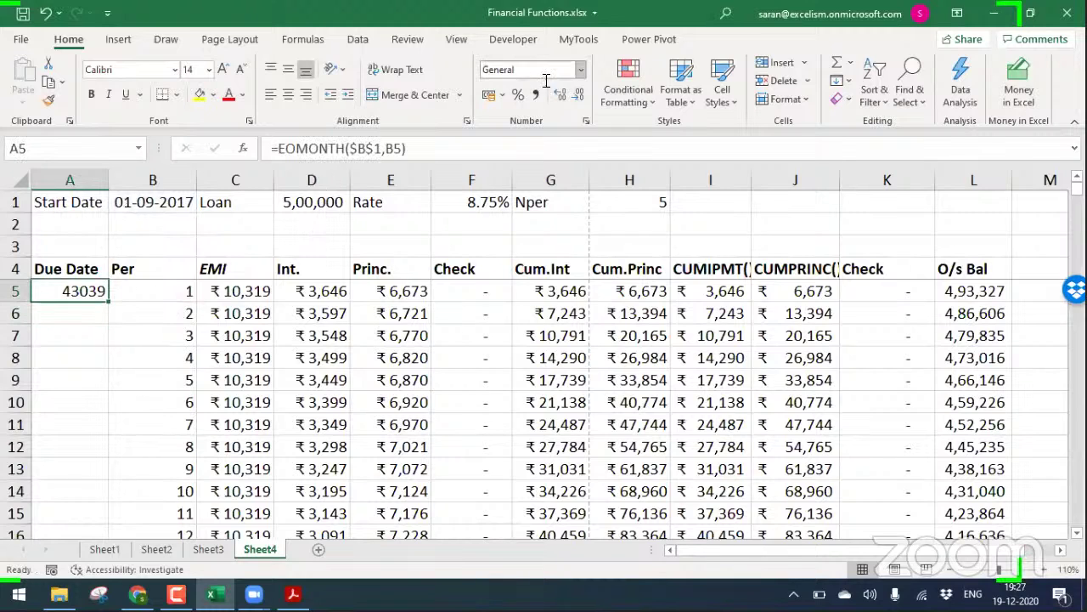
left_click(581, 75)
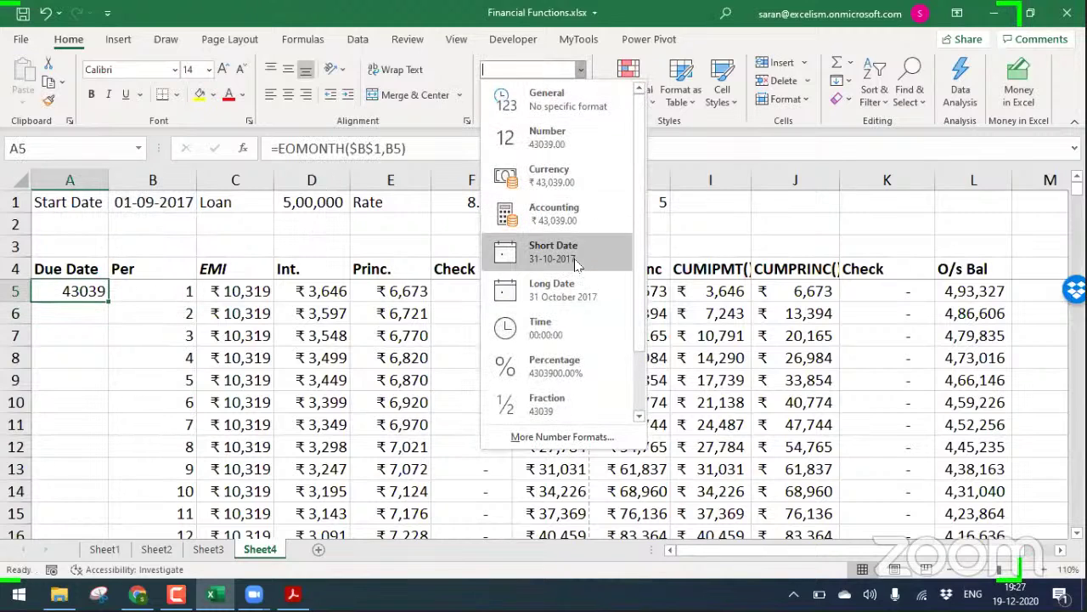
left_click(576, 253)
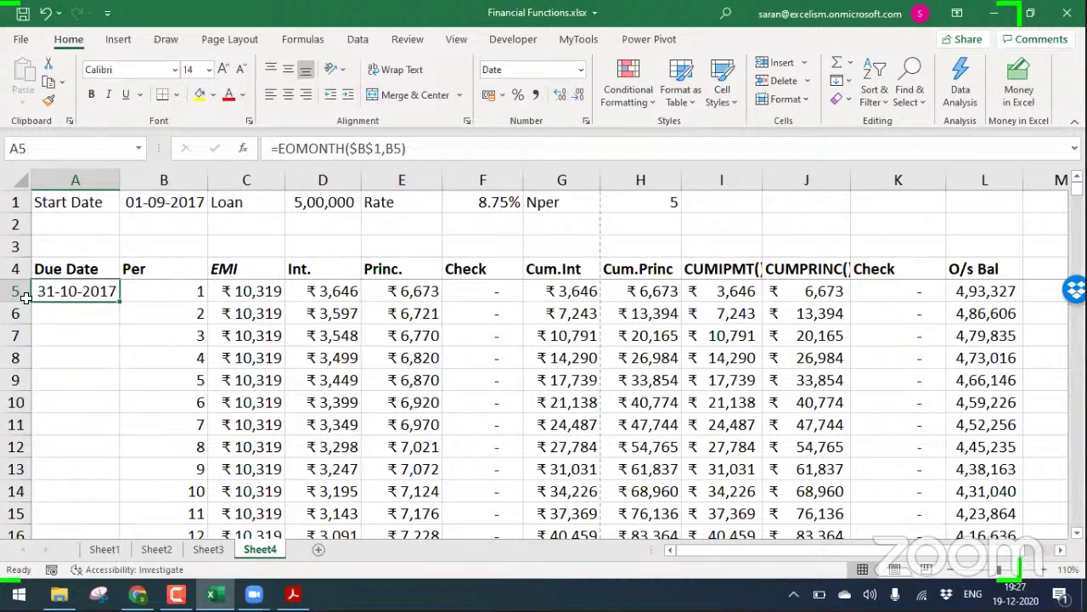
Correct the due date formula in A5 to =EOMONTH($B$1,B5-1) so the first period falls in the start month
double_click(97, 292)
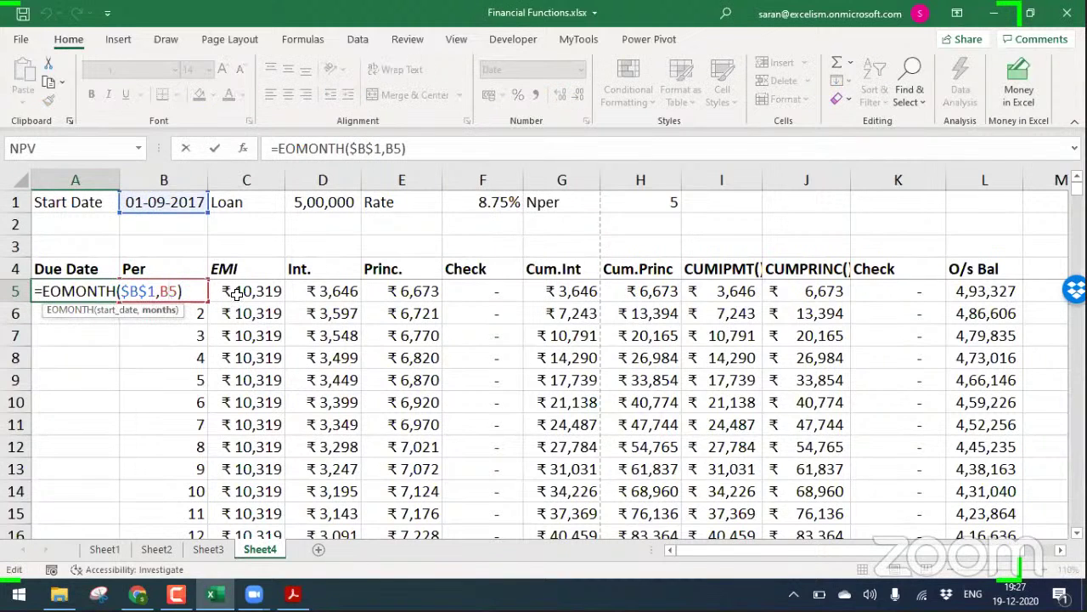
type("-1")
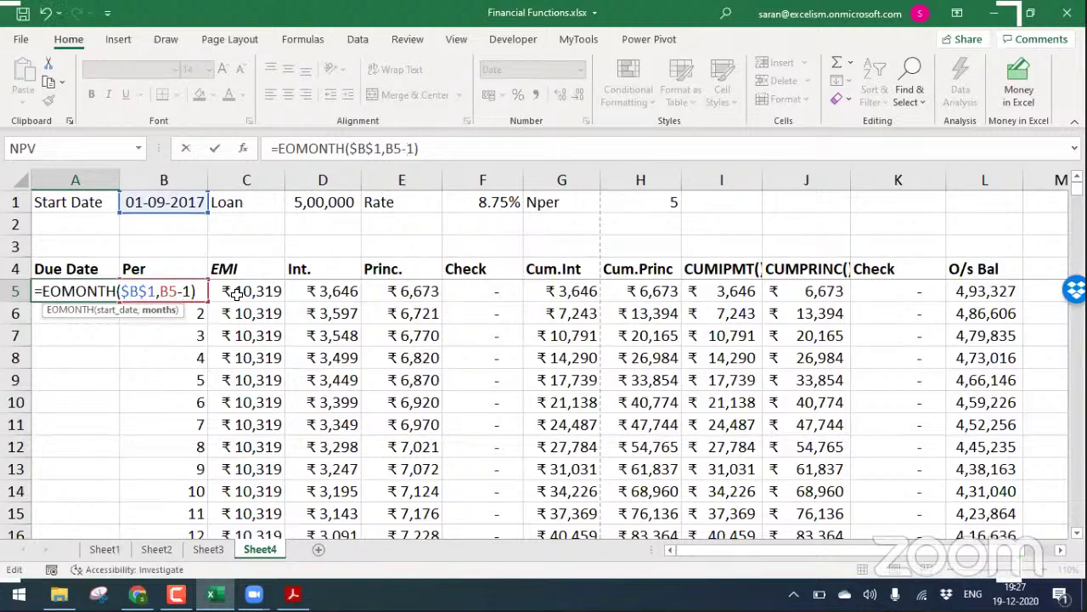
key("Return")
left_click(70, 292)
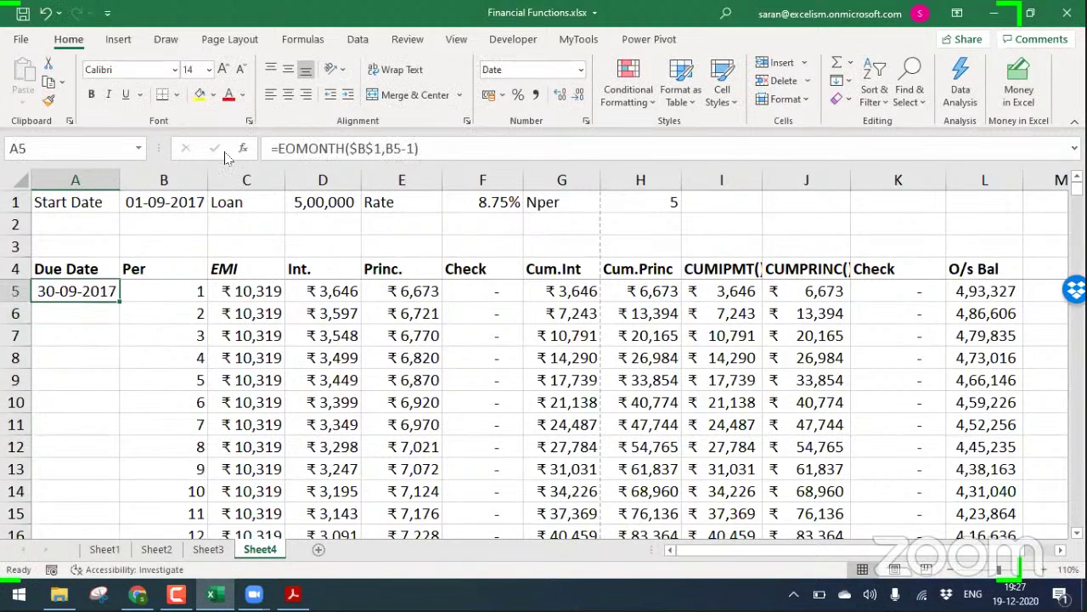
left_click(185, 202)
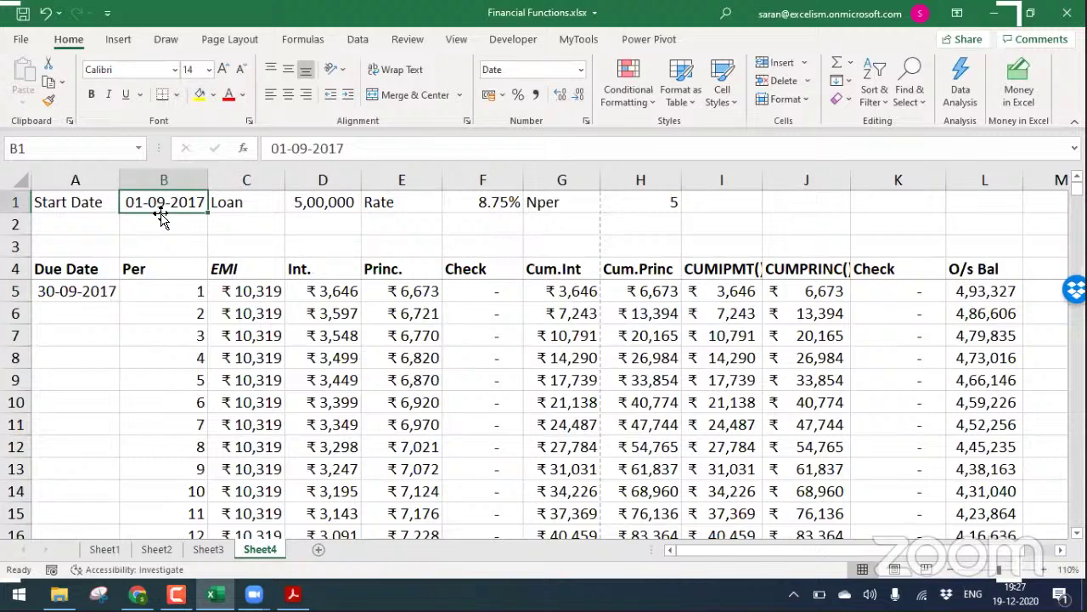
Fill the due date formula from A5 down the Due Date column to row 64, through period 60, and check the last date
left_click(106, 290)
left_click_drag(118, 301, 114, 315)
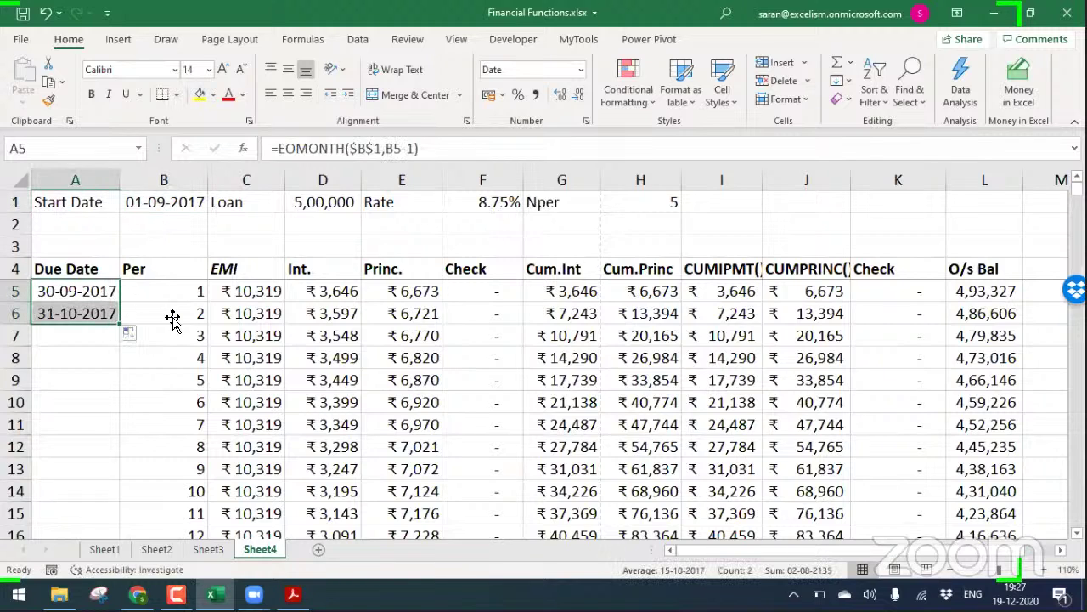
left_click(90, 313)
left_click_drag(118, 324, 116, 369)
double_click(117, 369)
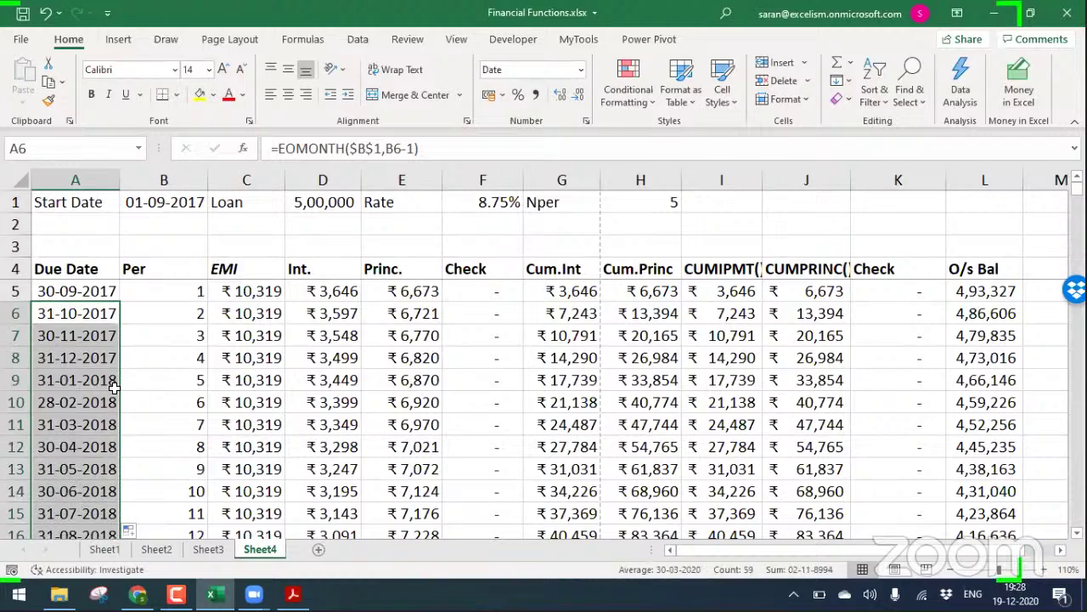
left_click(64, 408)
key("ctrl+Down")
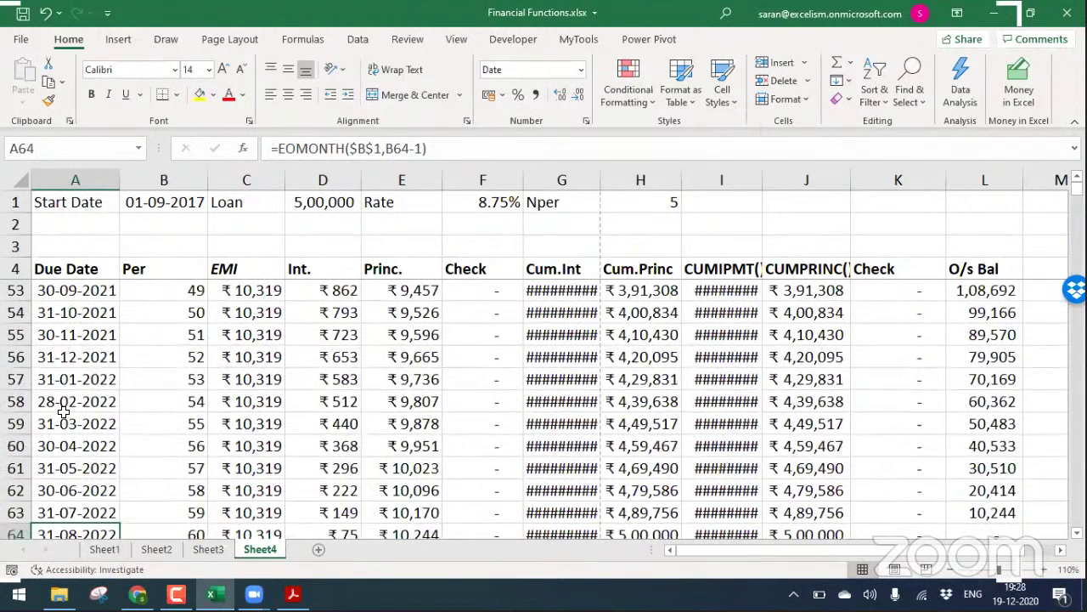
key("ctrl+Up")
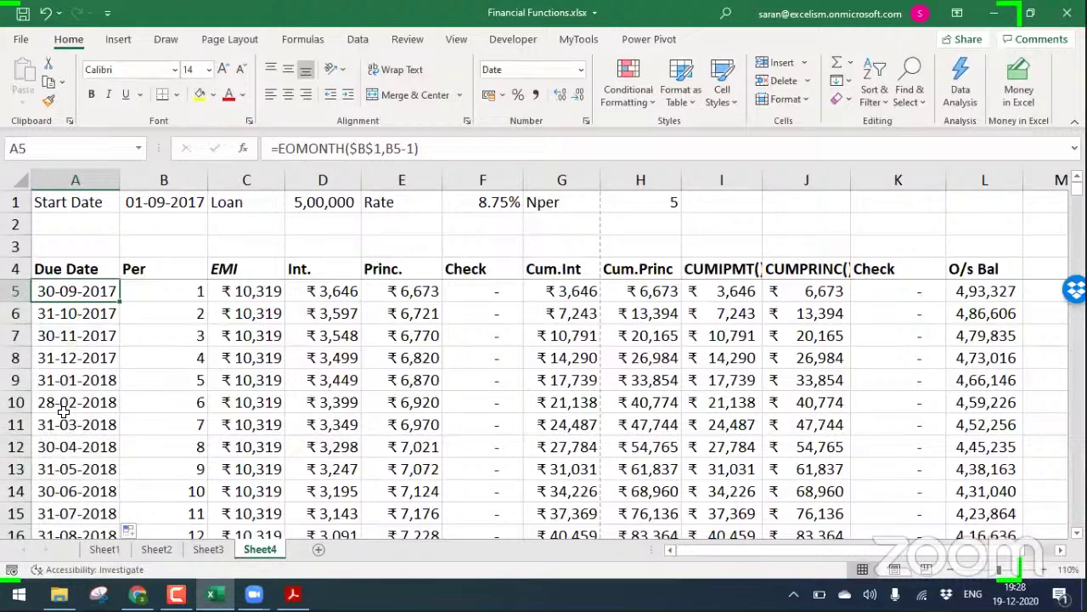
AutoFit the width of all columns on the sheet to their contents
key("ctrl+a")
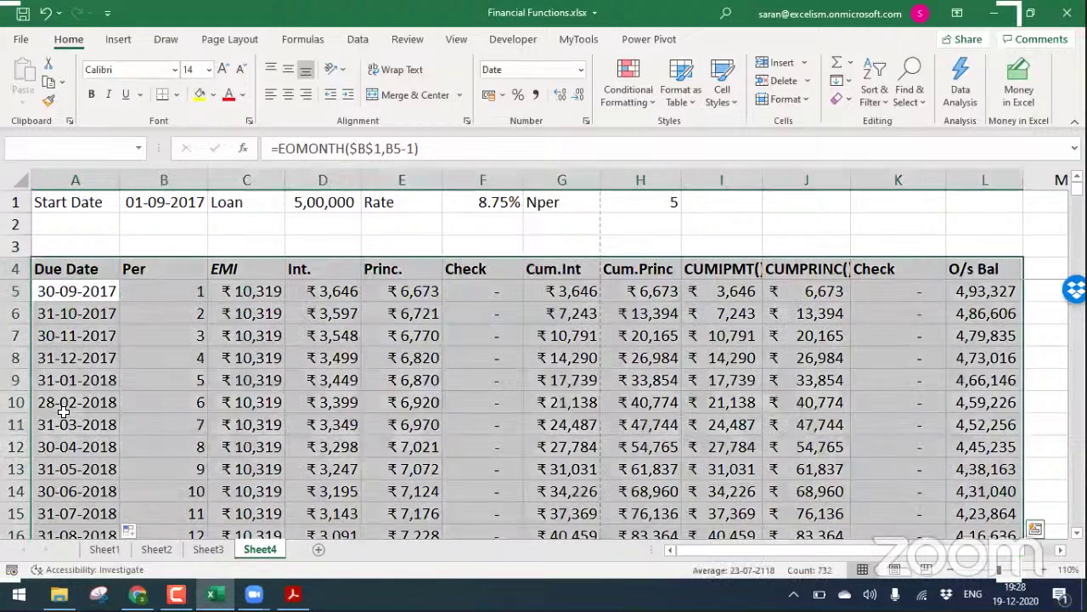
key("alt+h")
key("o")
key("i")
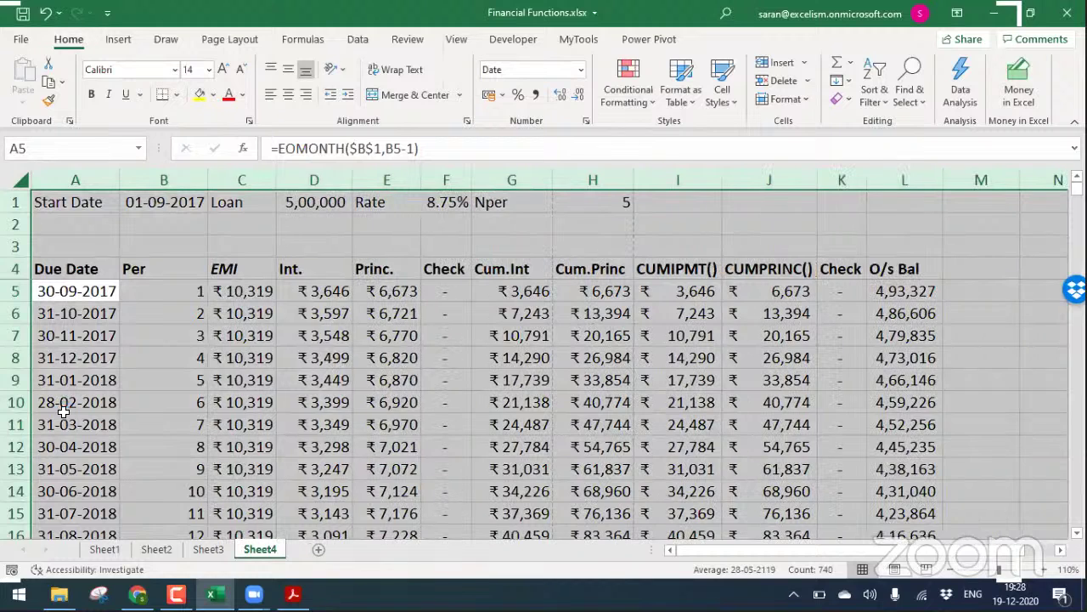
key("Left")
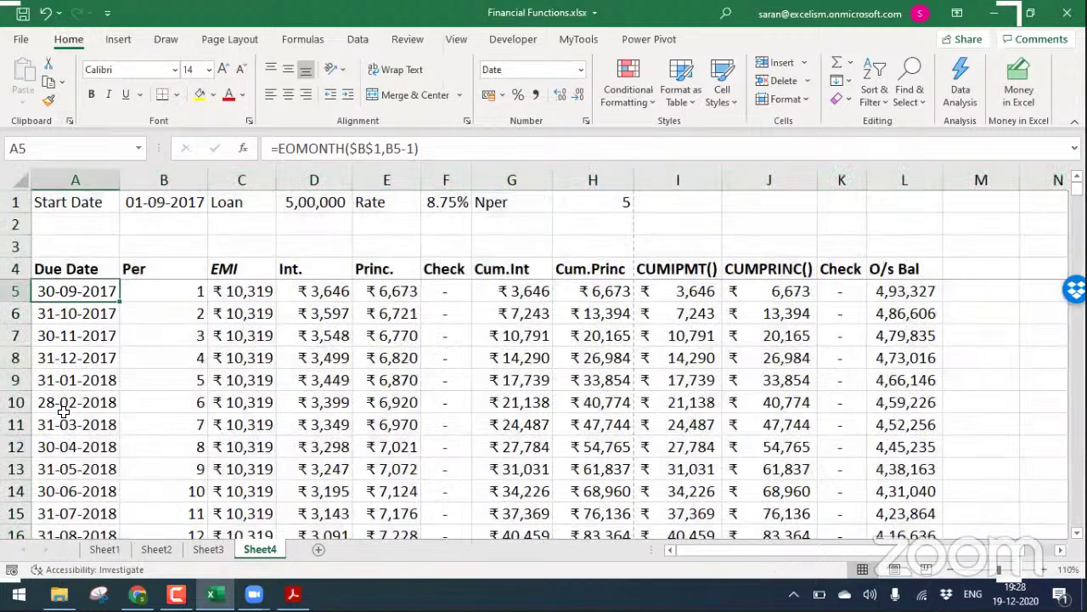
Reset the frozen panes at C5 so rows 1 to 4 and the Due Date and Per columns stay fixed
key("Right")
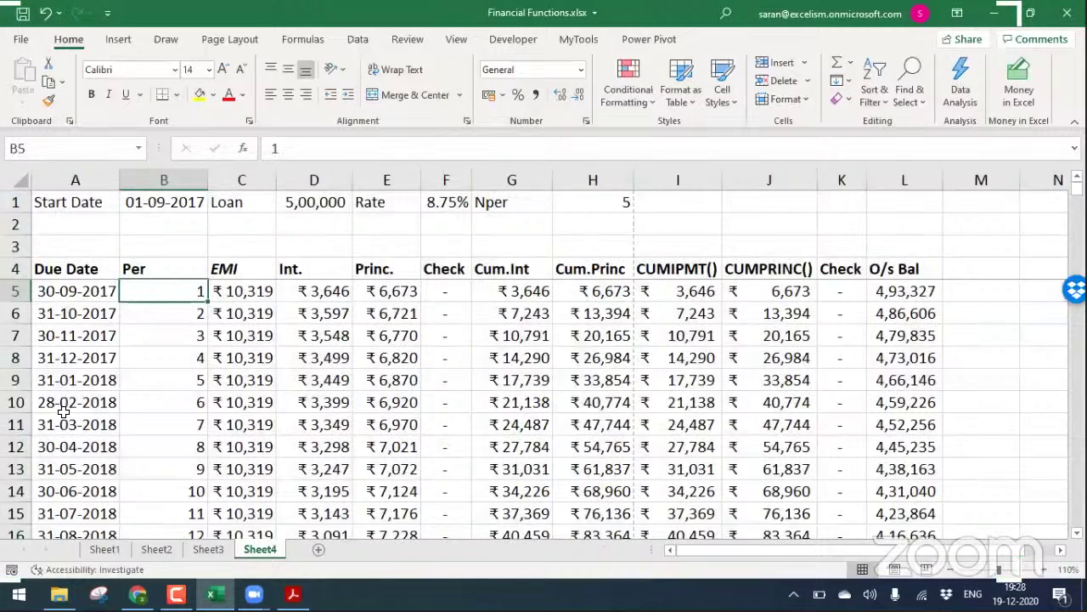
key("Right")
key("Right")
key("Left")
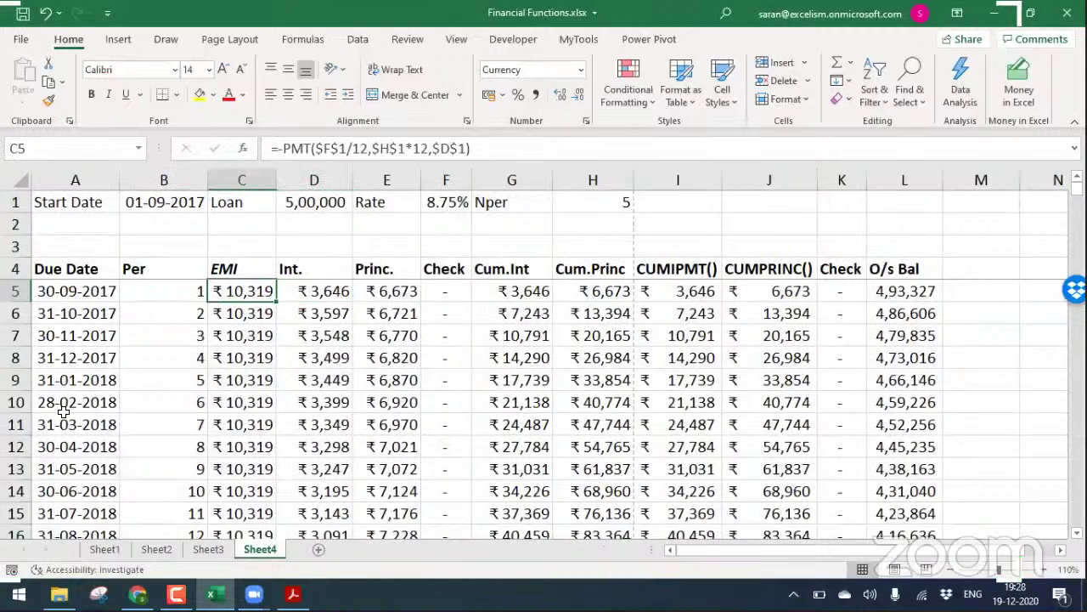
key("alt+w")
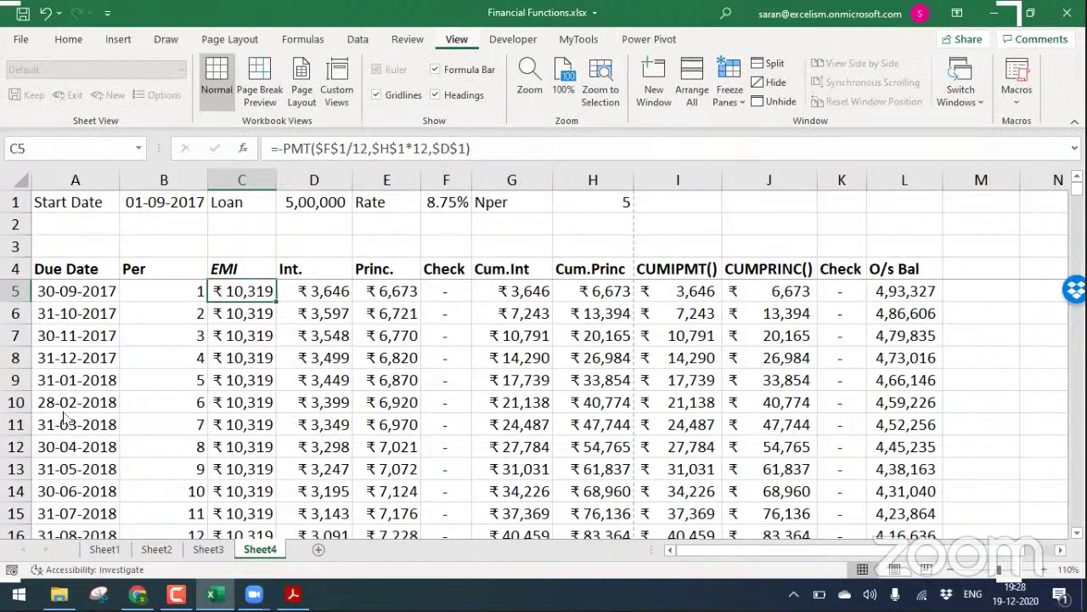
key("f")
key("f")
key("alt+w")
key("f")
key("f")
Examine the table's columns out to column S to check the frozen Due Date and Per columns
key("Right")
key("Right")
key("Right")
key("Right")
key("Right")
key("Right")
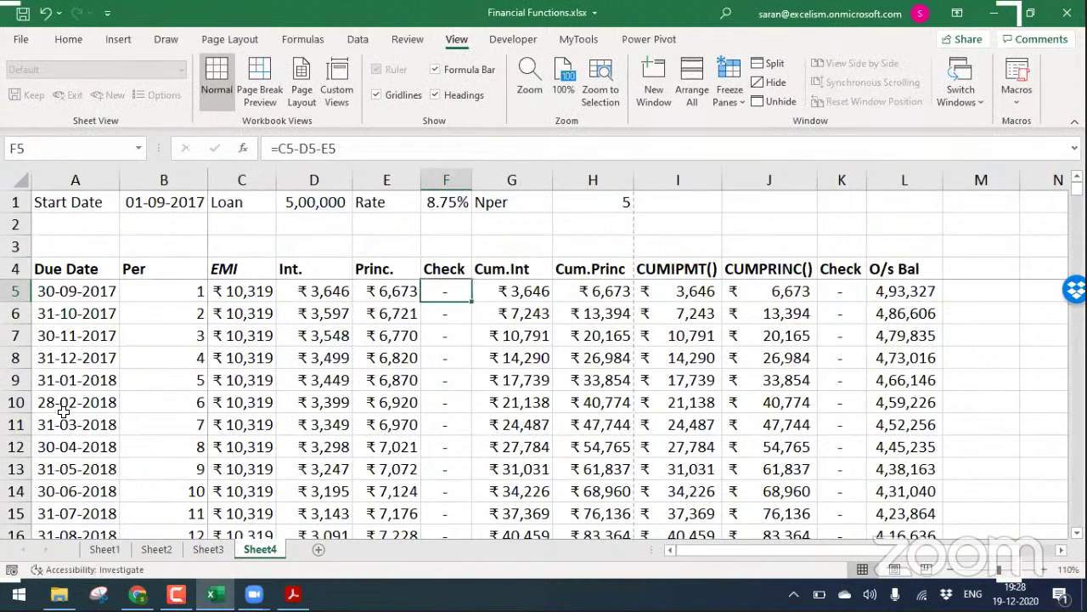
key("Right")
key("Right")
key("Right")
key("Right")
key("Right")
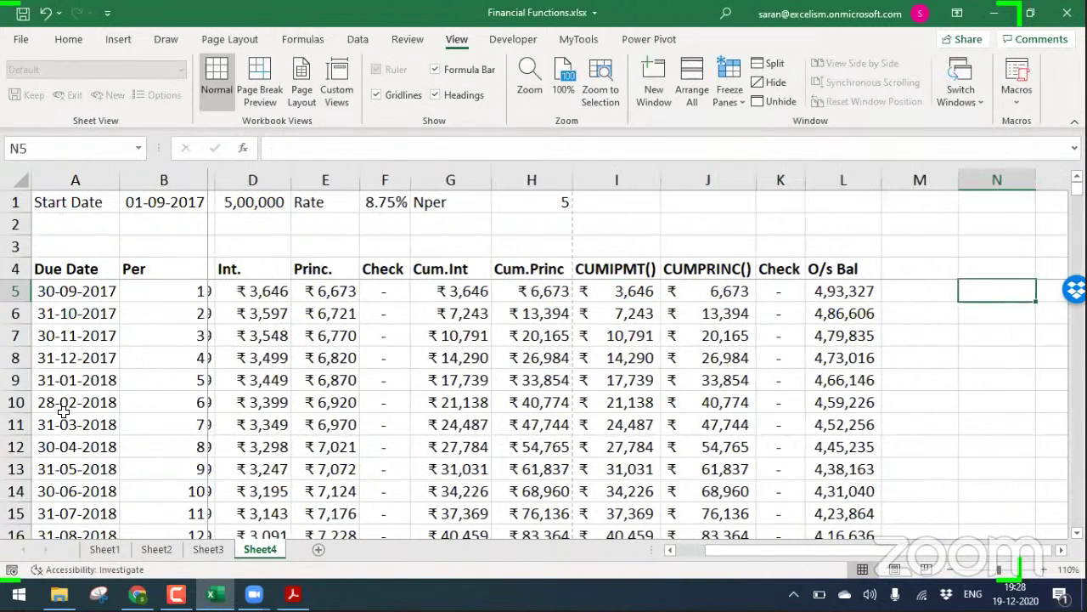
key("Right")
key("Right")
key("Right")
key("Right")
key("Right")
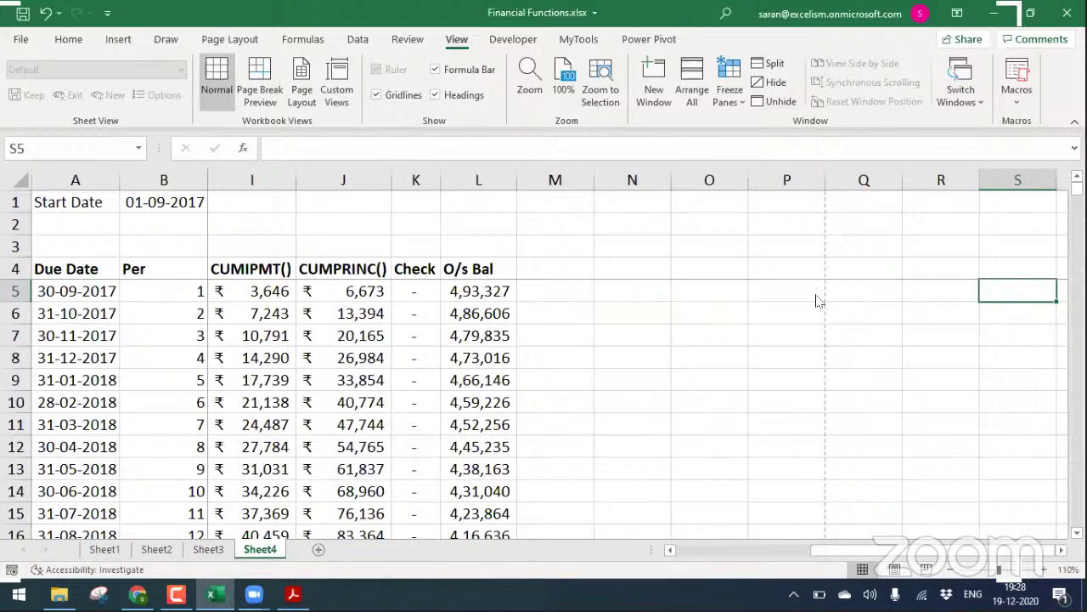
left_click(505, 290)
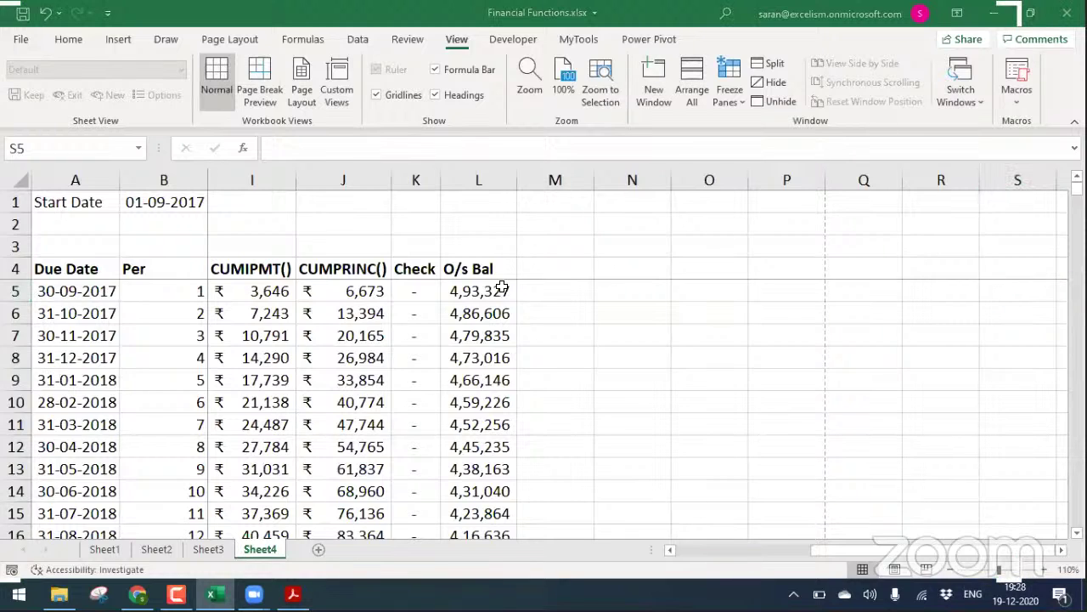
left_click(502, 290)
key("Home")
key("Right")
key("Right")
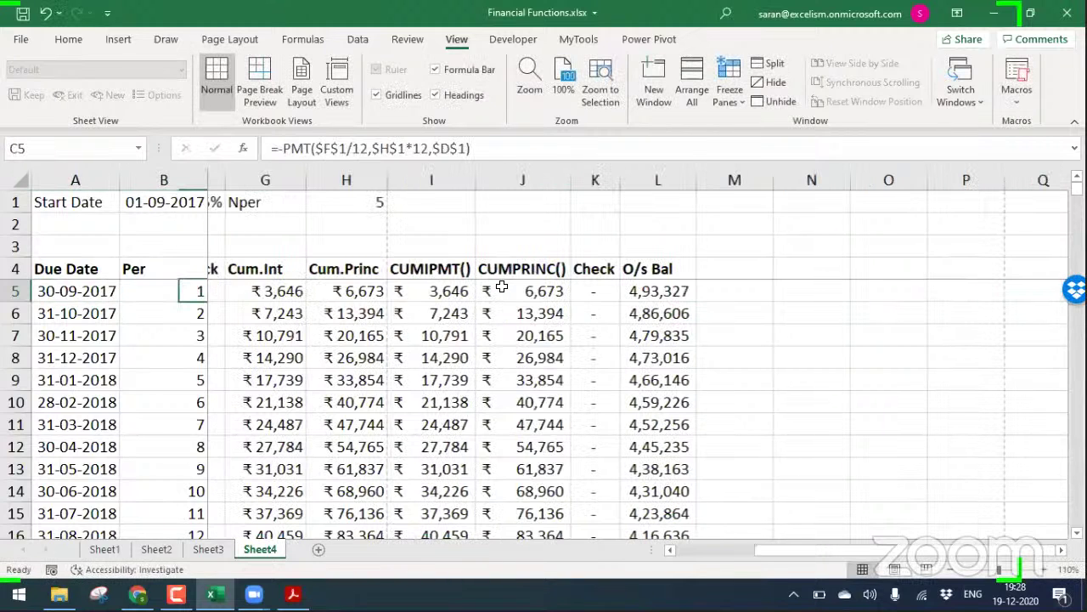
key("Right")
key("Up")
key("Left")
key("ctrl+shift+Right")
key("ctrl+c")
key("Right")
key("Right")
key("Right")
key("Right")
key("Right")
key("Right")
key("Left")
key("Left")
key("Left")
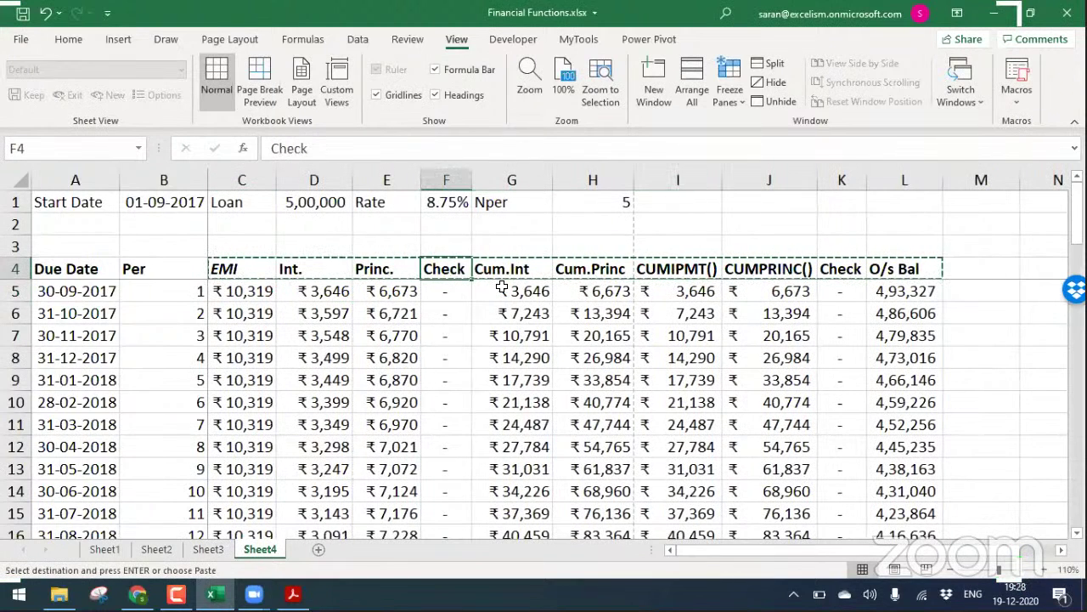
key("Left")
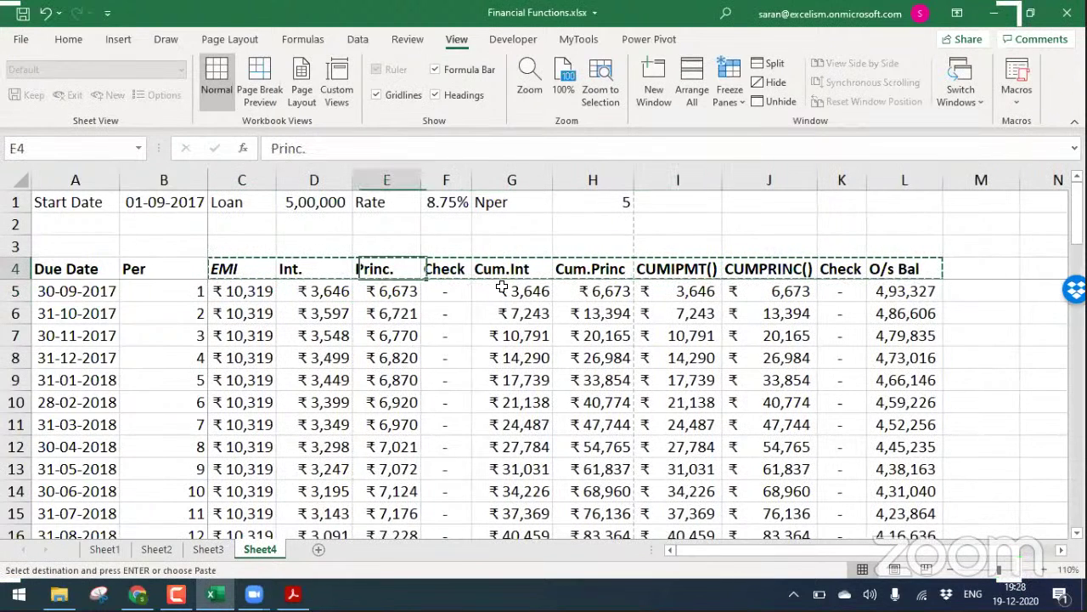
Copy the header row A4:L4 and paste it transposed as a vertical list starting at N4
key("Home")
key("Right")
key("Right")
key("Right")
key("Right")
key("Right")
key("Right")
key("Right")
key("Right")
key("Right")
key("Right")
key("Right")
key("Right")
key("Right")
key("Right")
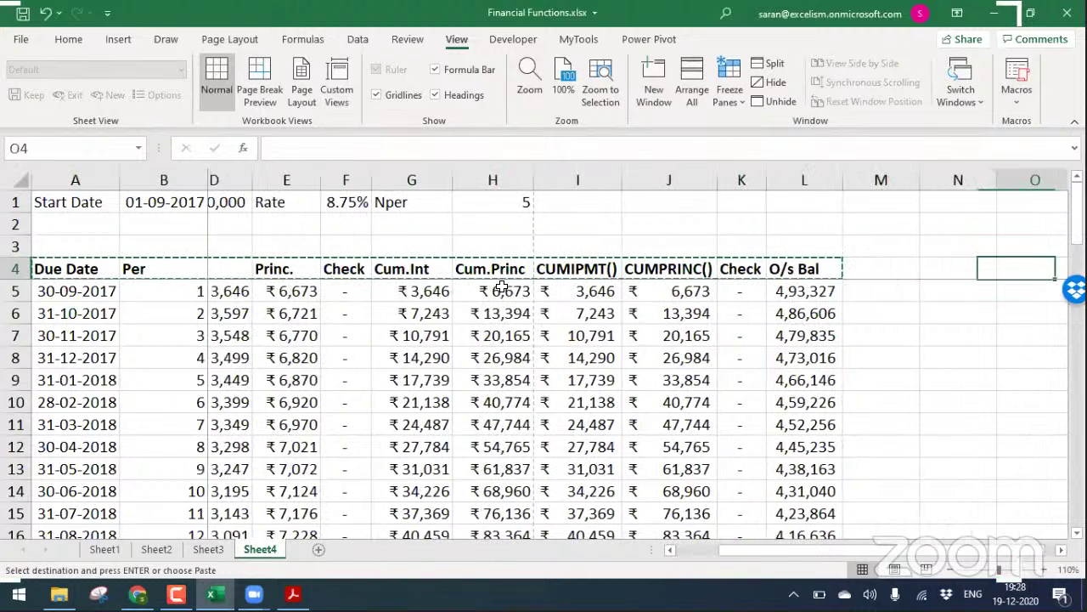
key("Left")
key("ctrl+alt+v")
key("e")
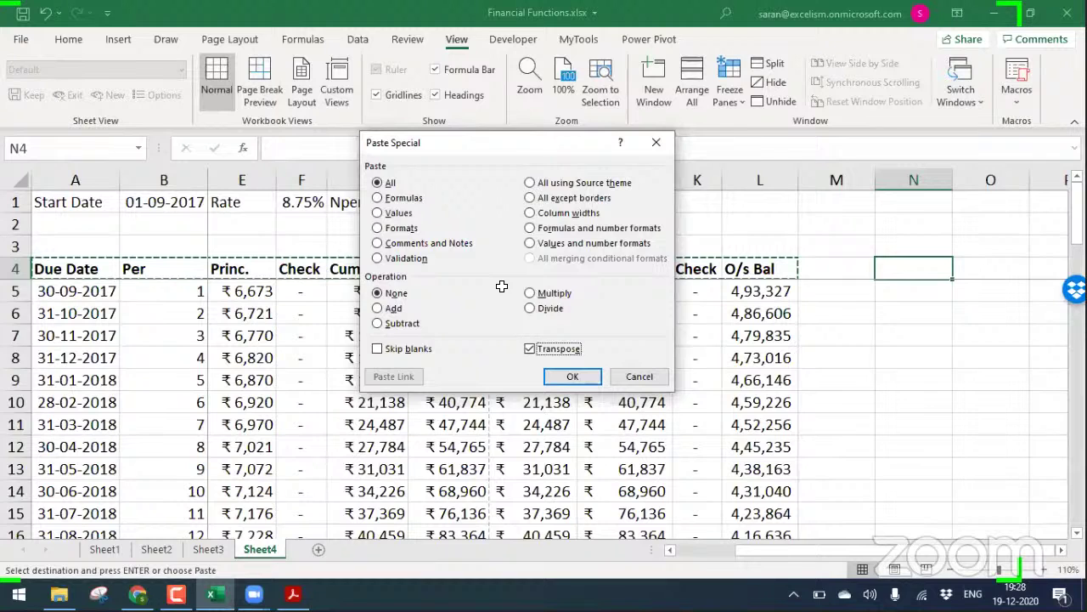
key("Return")
Show the Due Date formula from A5 as text in O4 using FORMULATEXT
key("Right")
type("=form")
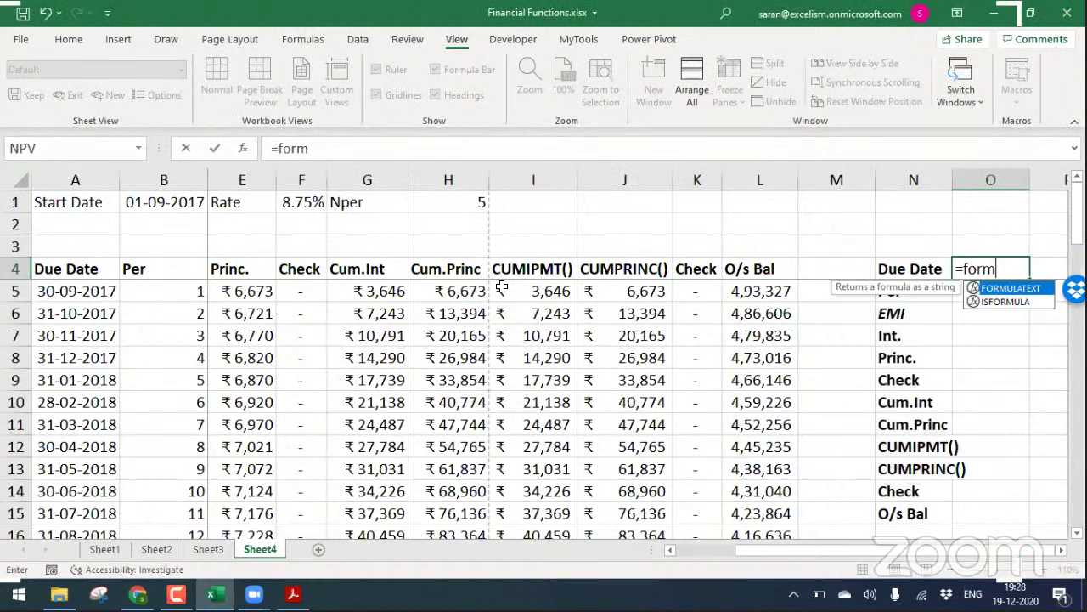
key("Tab")
key("ctrl+Left")
key("ctrl+Left")
key("ctrl+Left")
key("Down")
key("Return")
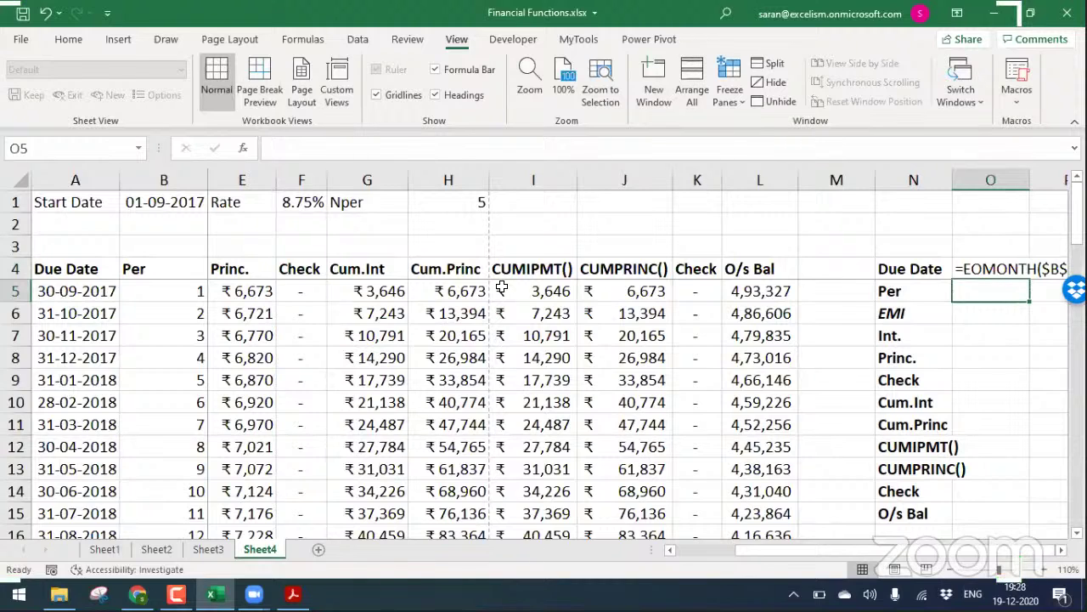
Enter 0 in O5 beside the Per label of the transposed list
key("Left")
key("Right")
type("0")
key("Return")
Enter a formula in O6 beside the EMI label of the transposed list
type("=f")
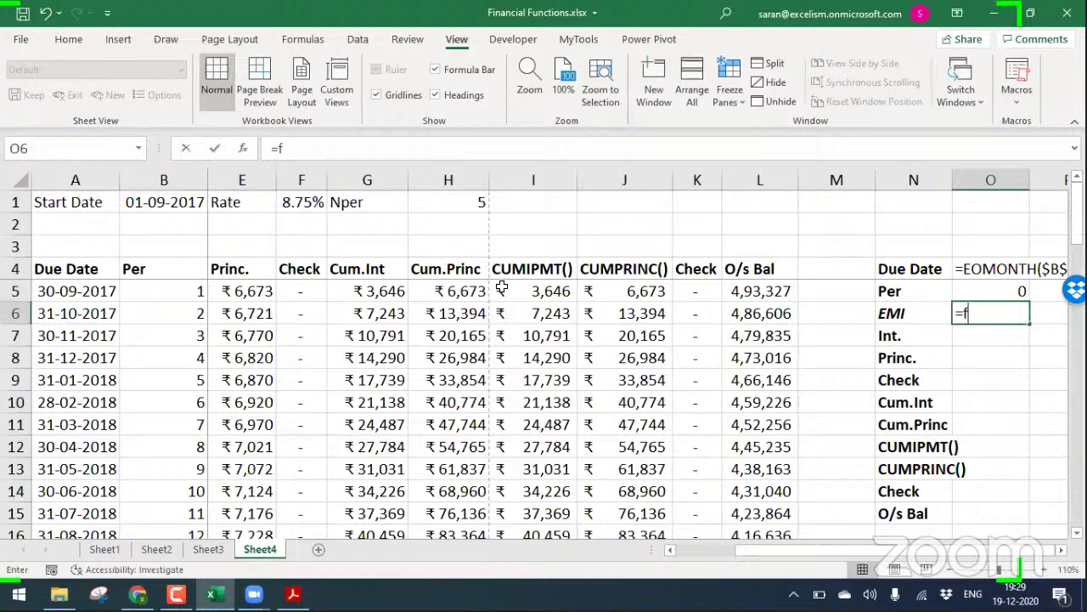
Show the EMI formula in O6 with FORMULATEXT referencing cell C5
type("orm")
key("Tab")
key("Left")
key("Left")
key("Left")
key("Left")
key("Left")
key("Left")
key("Left")
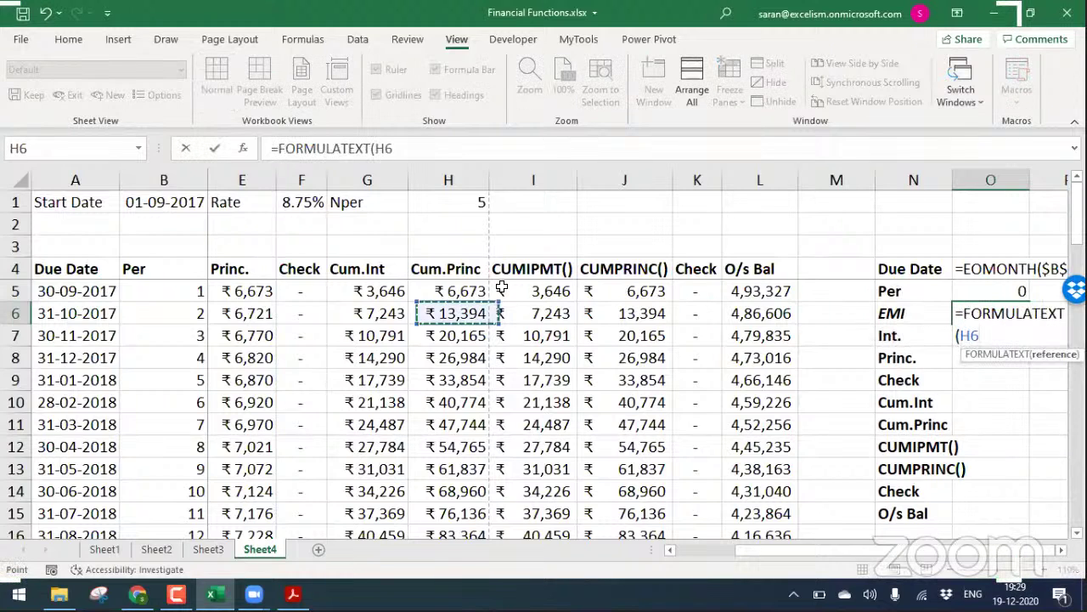
key("Left")
key("Left")
key("Up")
key("Up")
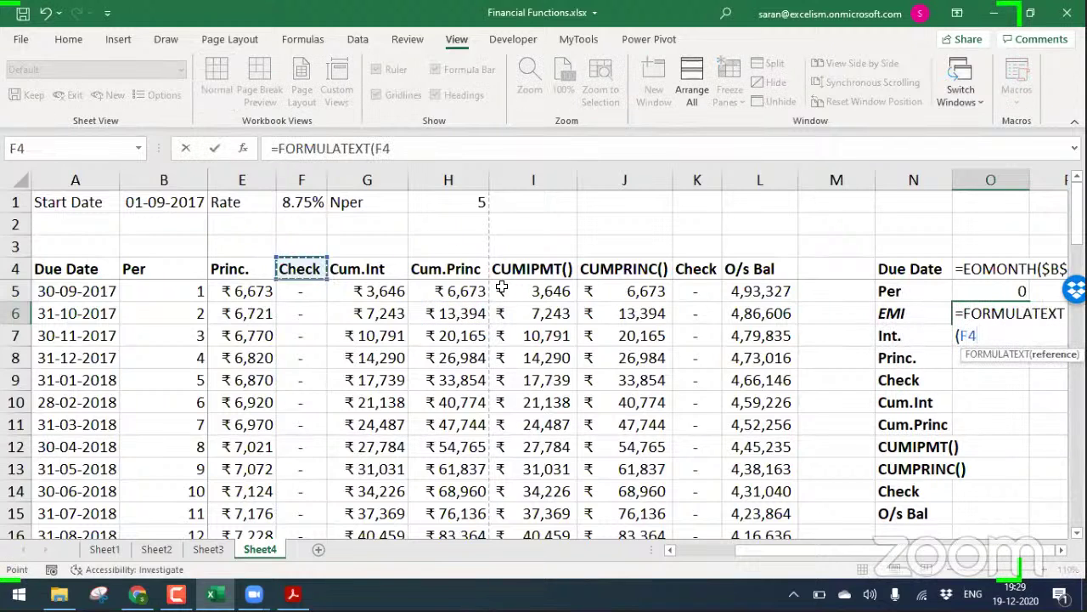
key("Left")
key("Left")
key("Left")
key("Down")
key("Return")
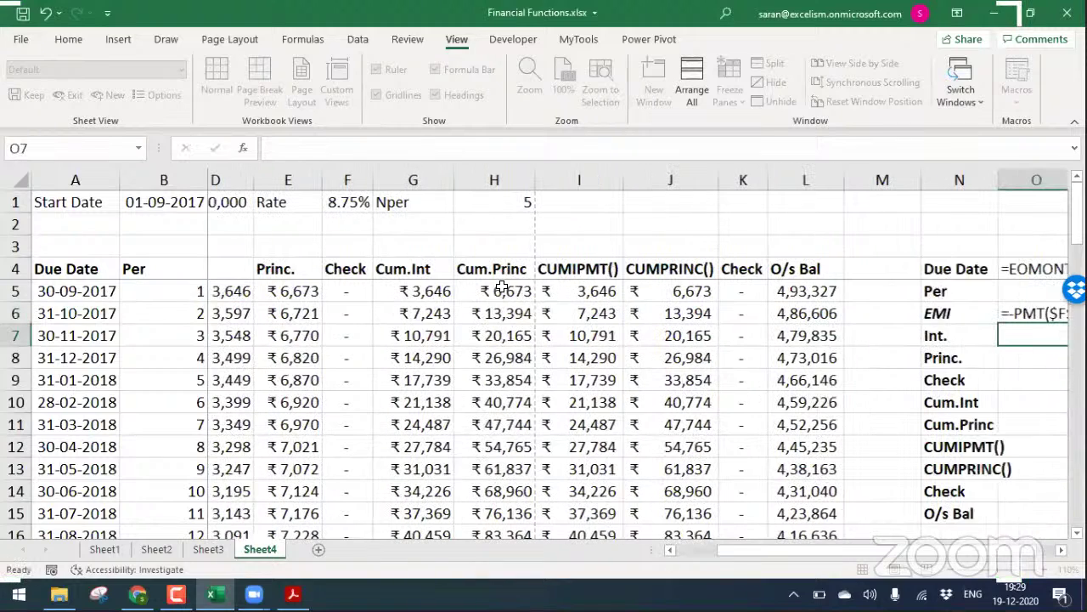
Show the Int. formula in O7 with FORMULATEXT referencing cell D5
type("=form")
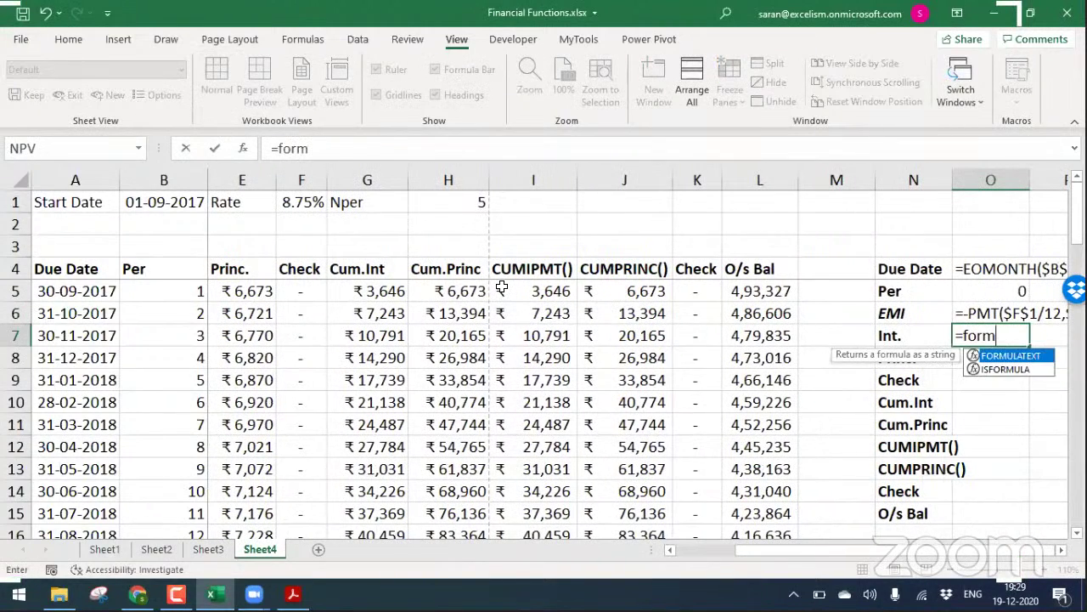
key("Tab")
key("Left")
key("Left")
key("Left")
key("Left")
key("Left")
key("Up")
key("Up")
key("Up")
key("ctrl+Left")
key("Down")
key("Right")
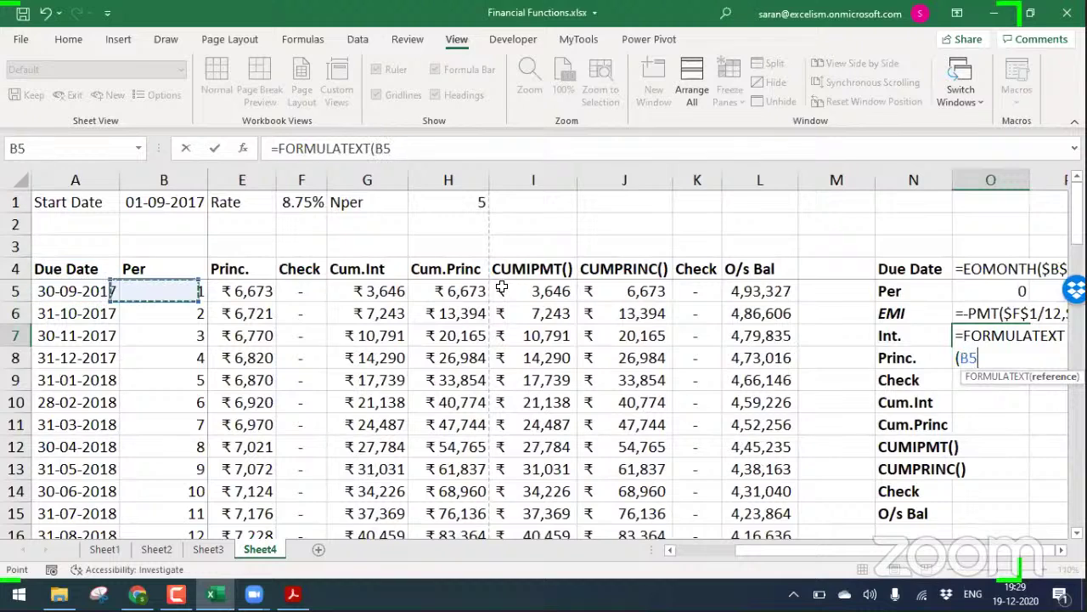
key("Right")
key("Right")
key("Return")
Copy the Int. FORMULATEXT formula into O8 for Princ. and change its reference to E5
key("Up")
key("ctrl+c")
key("Down")
key("ctrl+v")
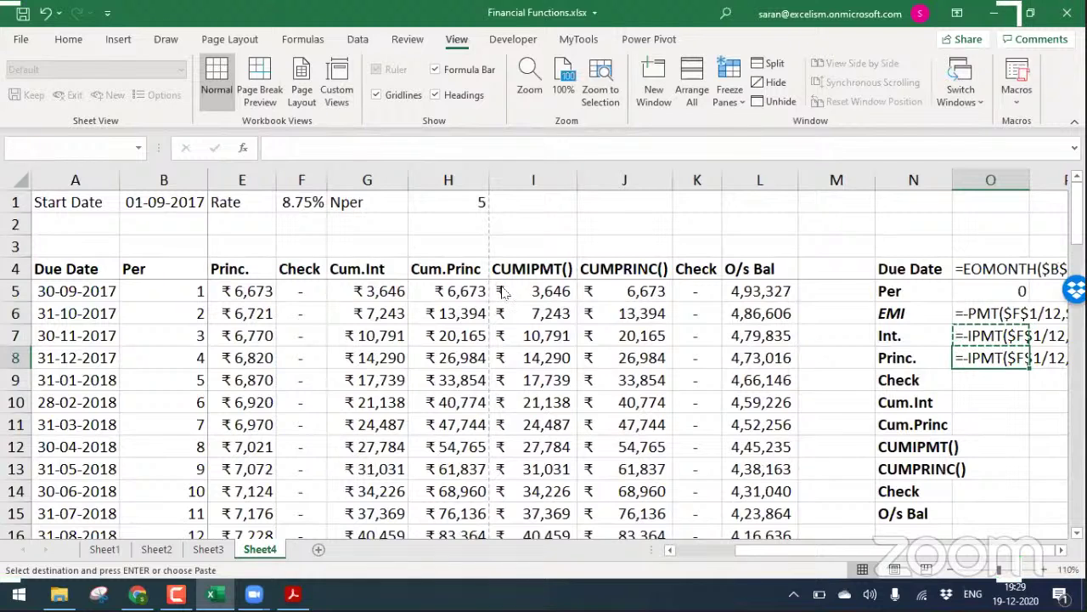
key("Return")
key("F2")
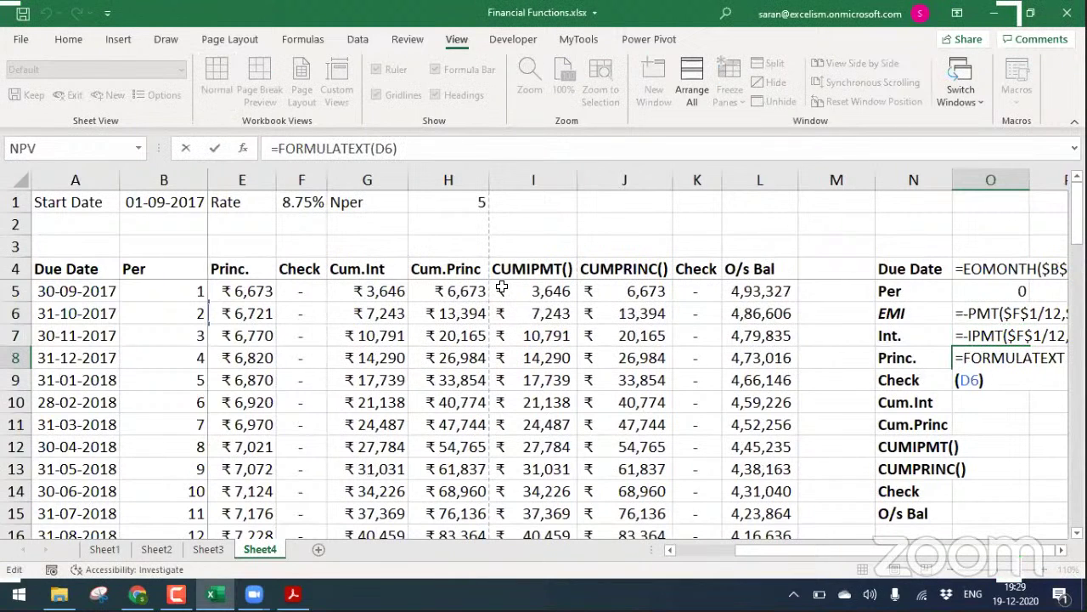
key("Left")
key("shift+Left")
key("shift+Left")
key("shift+Left")
key("shift+Right")
key("shift+Right")
key("shift+Right")
key("shift+Left")
key("shift+Left")
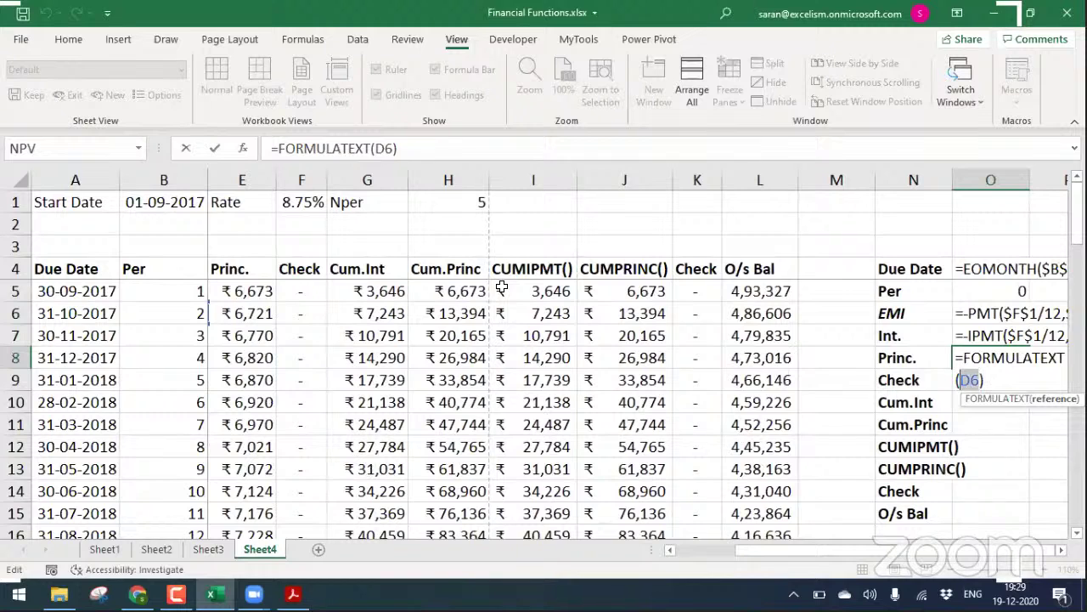
type("E5")
key("Return")
Fill the FORMULATEXT formula down into O9 for the first Check row and point it to F5
key("Up")
key("Down")
key("ctrl+d")
key("F2")
key("Left")
key("shift+Left")
key("shift+Left")
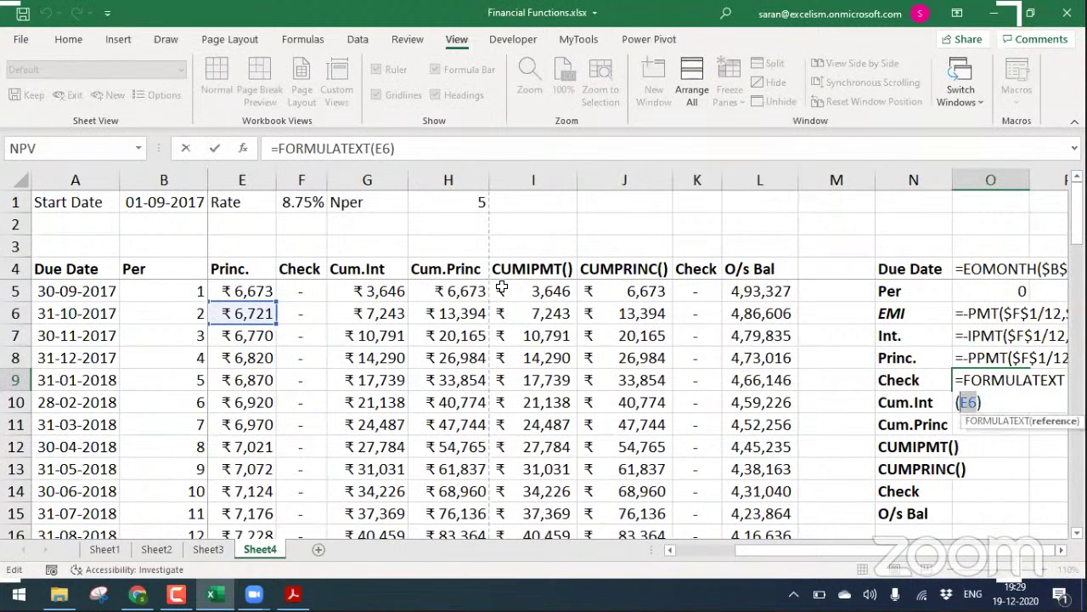
type("F5")
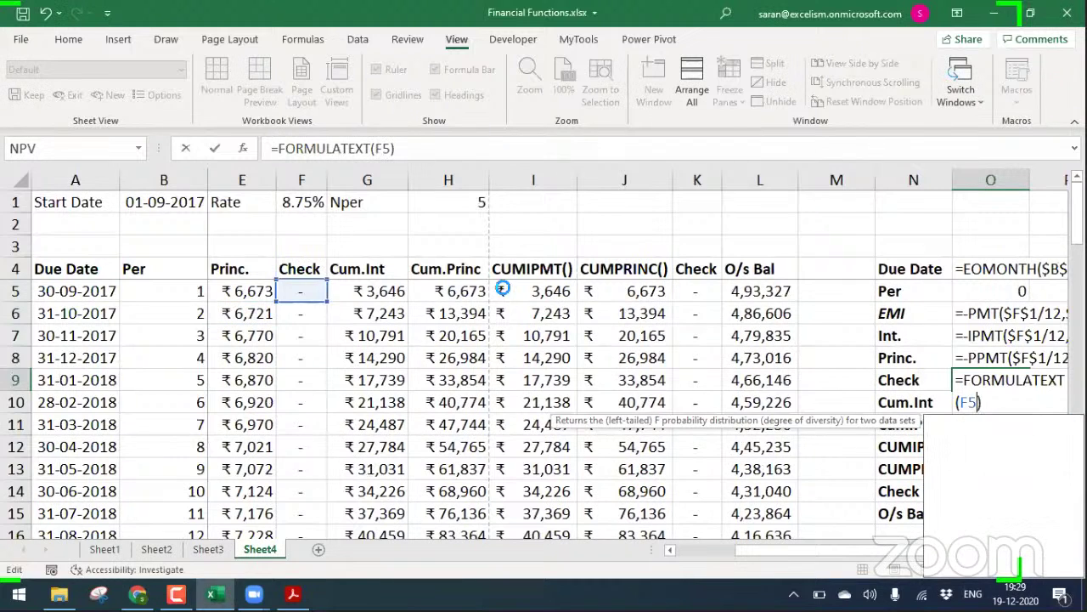
key("Return")
Copy the FORMULATEXT formula from O9 into O10 for Cum.Int and change its reference to G5
key("Up")
key("ctrl+c")
key("Down")
key("ctrl+v")
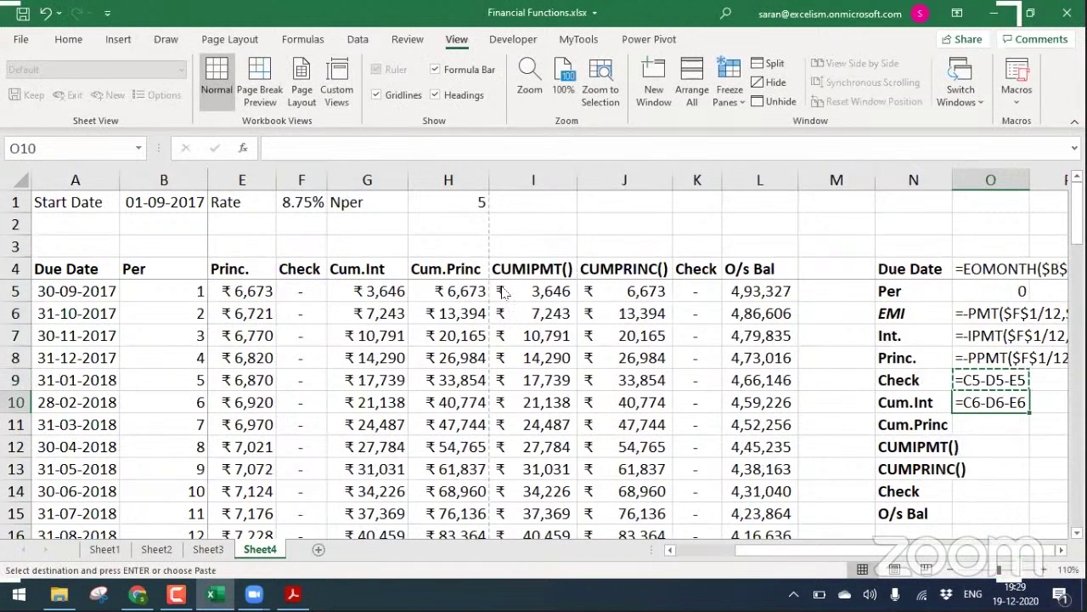
key("F2")
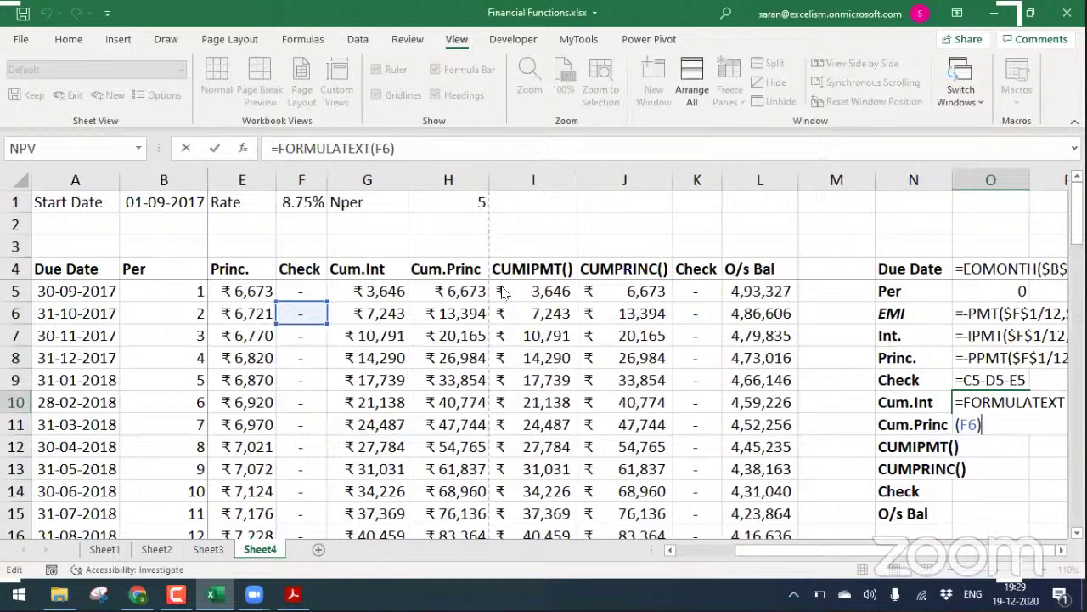
key("Left")
key("shift+Left")
key("shift+Left")
type("G5")
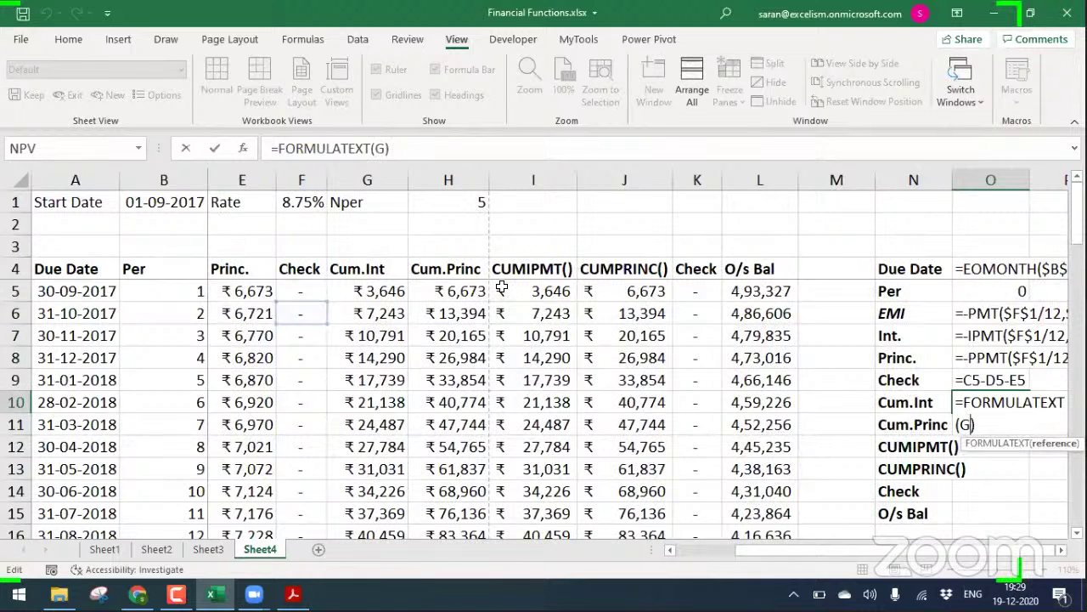
key("Return")
Copy the Cum.Int FORMULATEXT formula into O11 for Cum.Princ and change its reference to H5
key("Up")
key("ctrl+c")
key("Down")
key("Return")
key("F2")
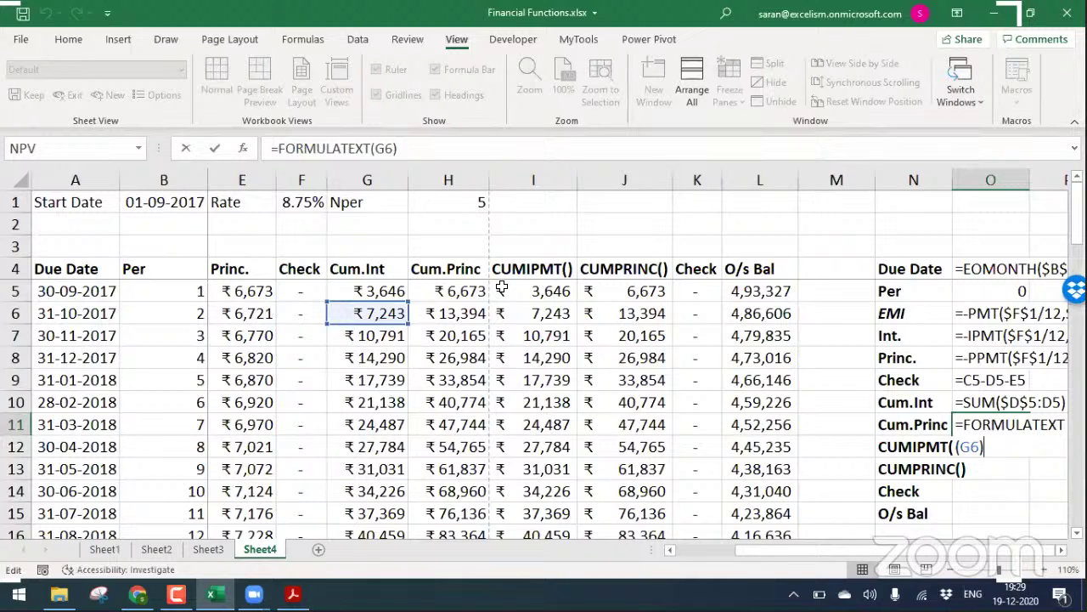
key("Left")
key("shift+Left")
key("shift+Left")
type("H5")
key("Return")
Fill the FORMULATEXT formula down into O12 for CUMIPMT() and change its reference to I5
key("ctrl+d")
key("F2")
key("Left")
key("Left")
key("shift+Left")
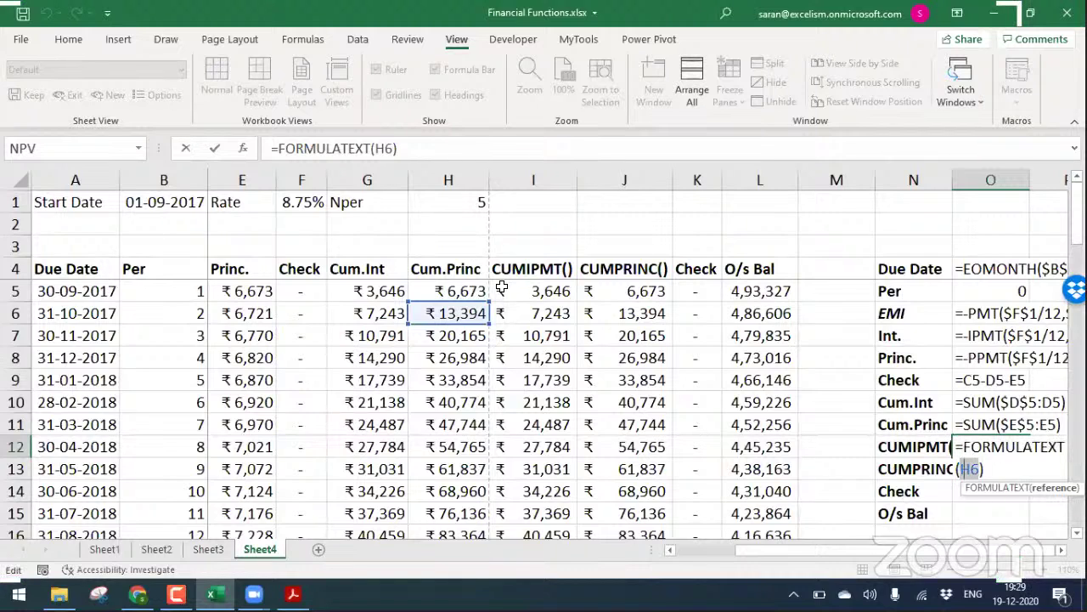
type("I5")
key("Return")
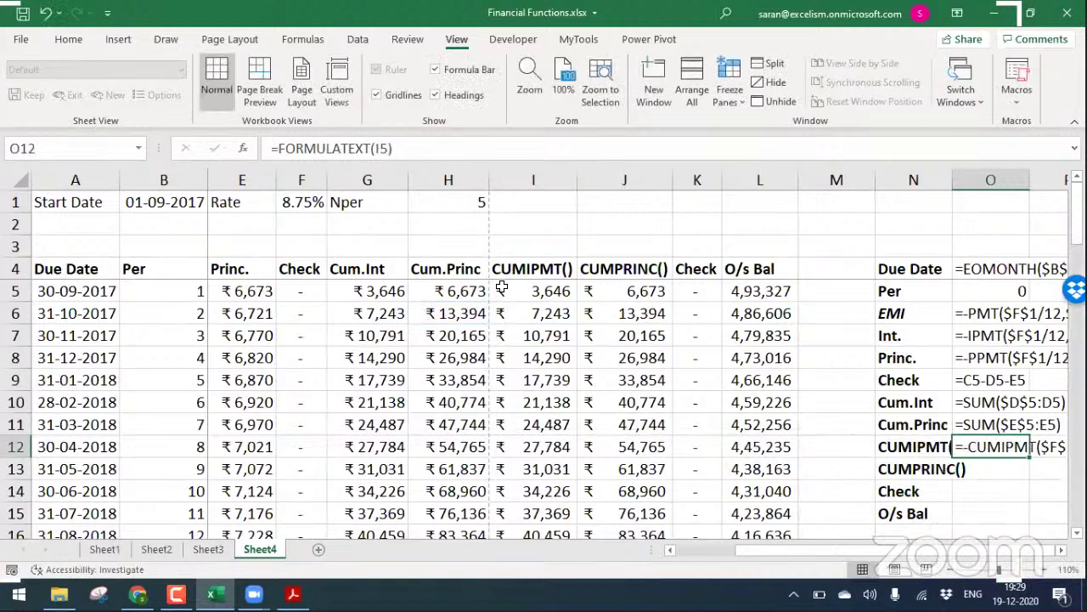
Fill the FORMULATEXT formula down into O13 for CUMPRINC() and change its reference to J5
key("ctrl+d")
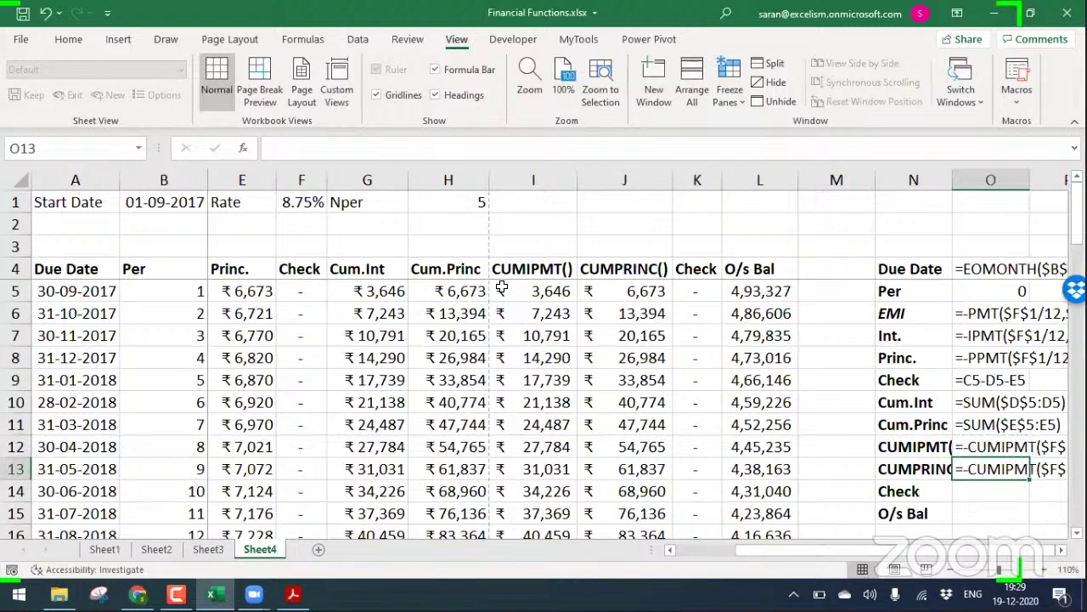
key("F2")
key("Left")
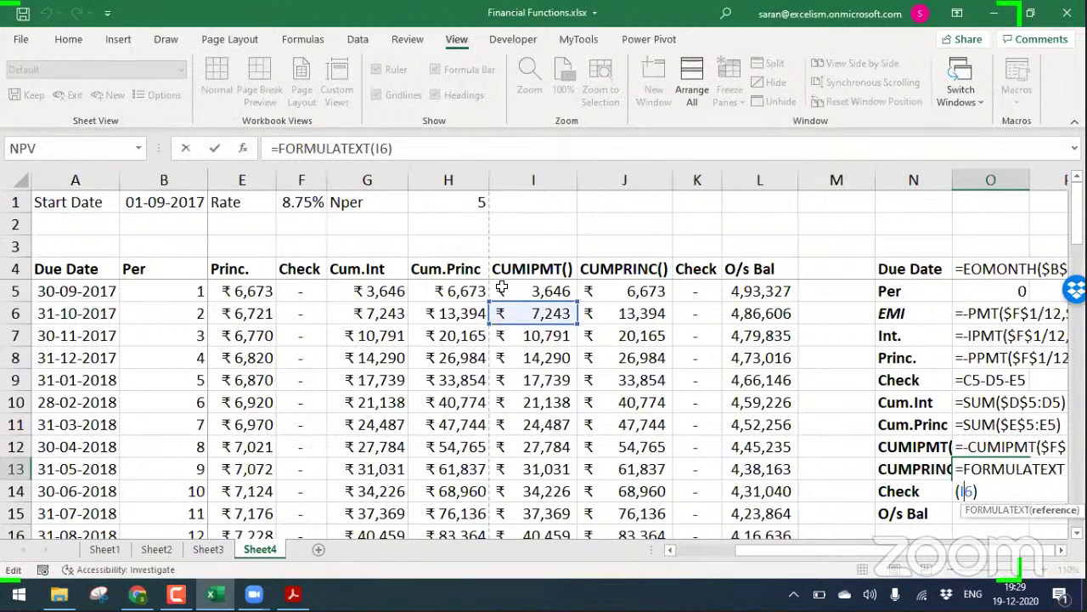
key("BackSpace")
type("J")
key("Delete")
type("5")
key("Return")
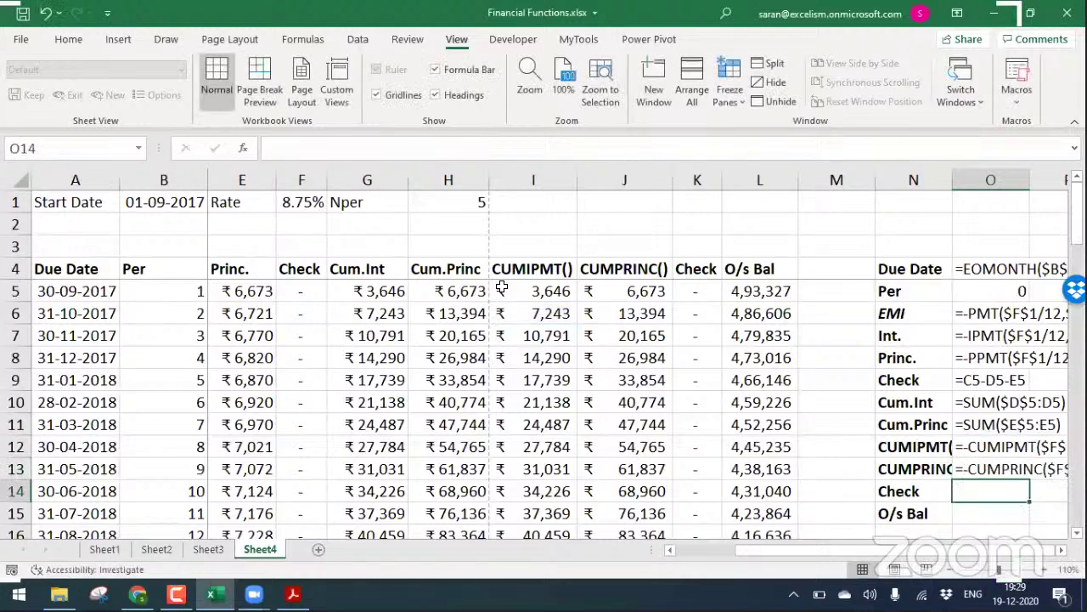
Copy the CUMPRINC() FORMULATEXT formula into O14 for the second Check row and change its reference to K5
key("Up")
key("ctrl+c")
key("Down")
key("ctrl+v")
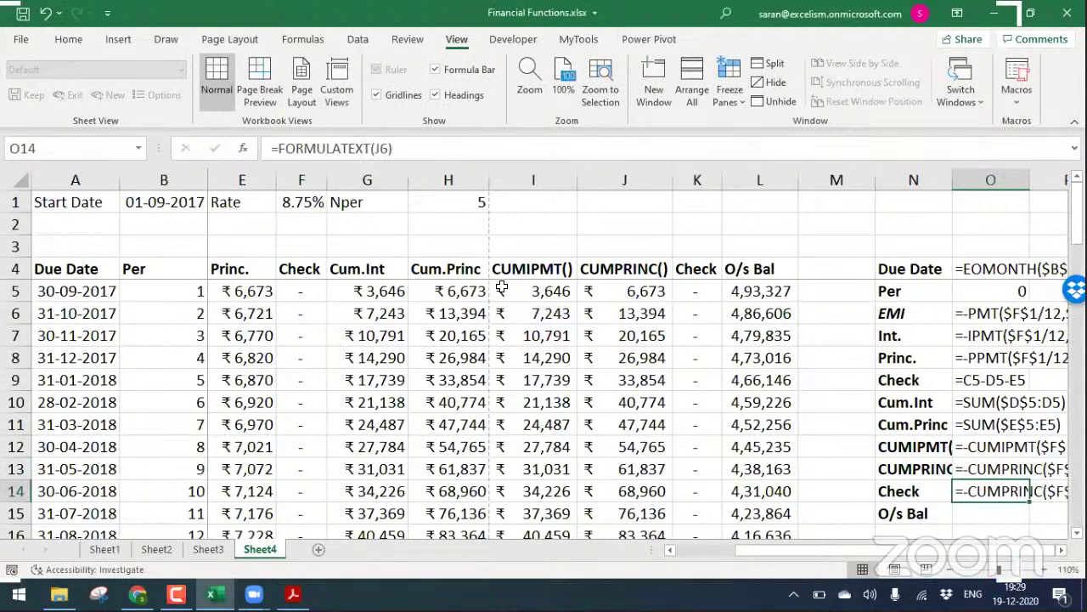
key("F2")
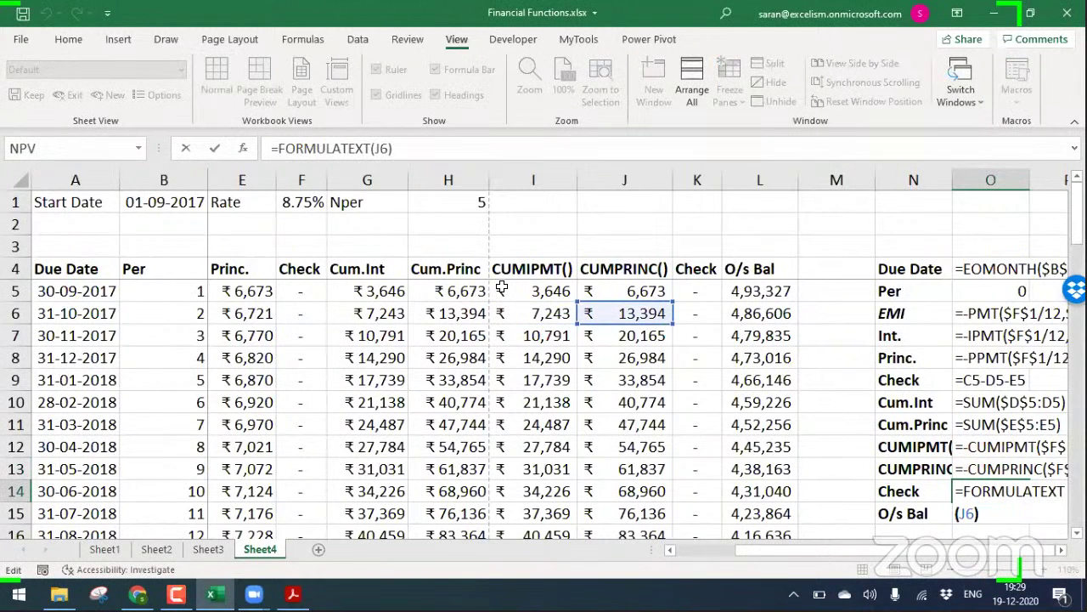
key("Left")
key("shift+Left")
key("shift+Left")
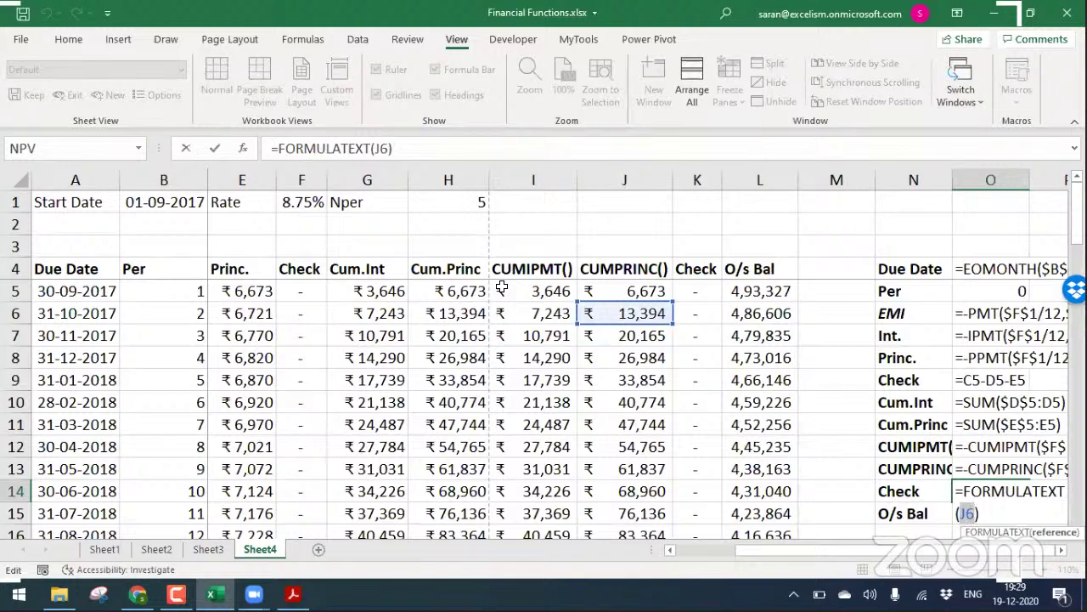
type("K5")
key("Return")
Copy the FORMULATEXT formula from O14 into O15 for O/s Bal and point it to L5
key("Up")
key("ctrl+c")
key("Down")
key("ctrl+v")
key("F2")
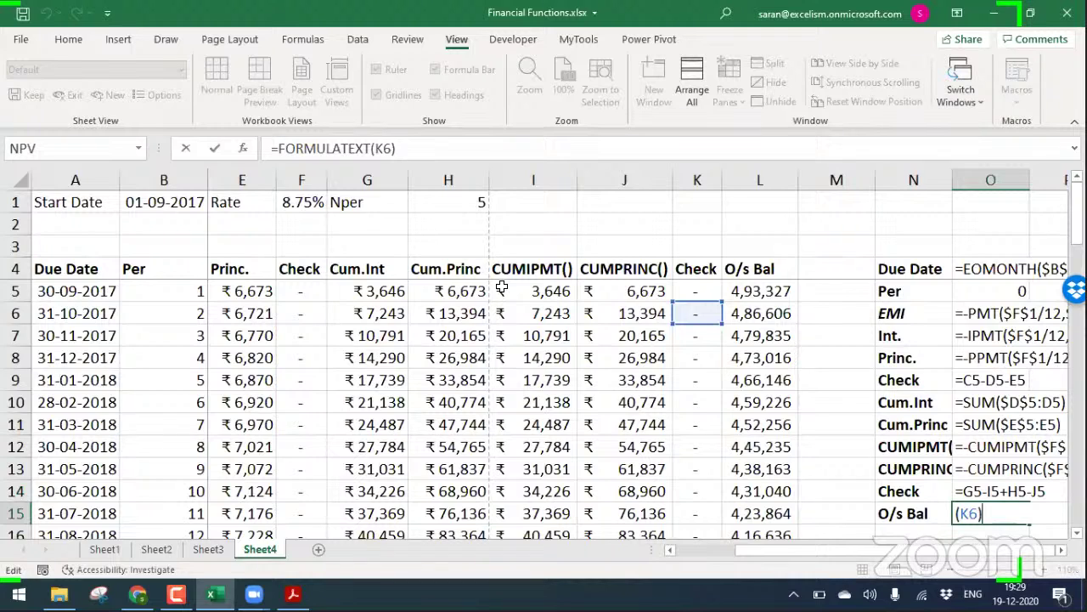
key("Left")
key("Left")
key("Left")
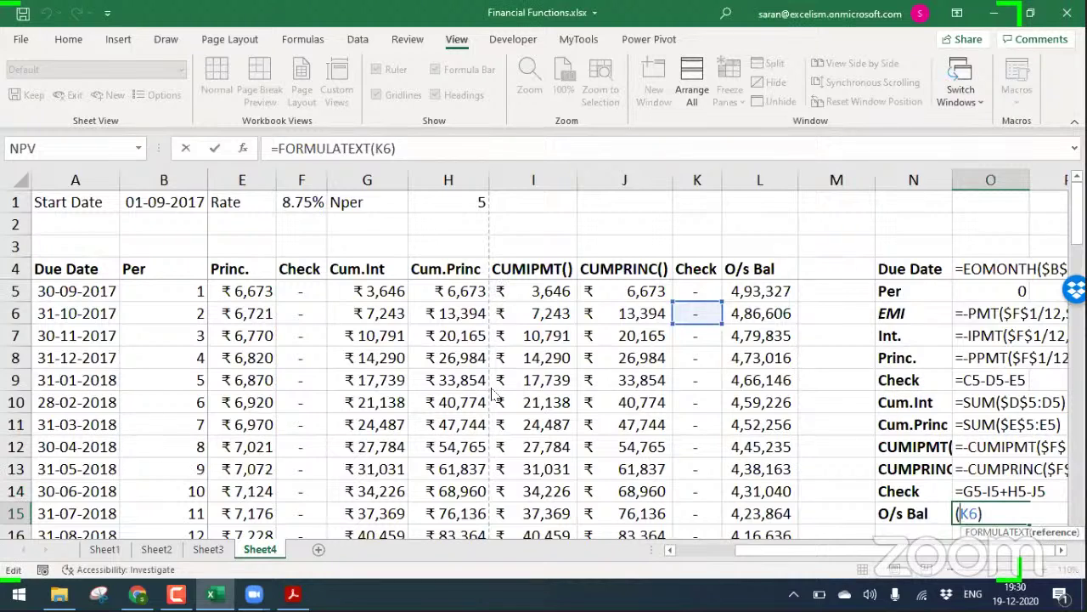
left_click(759, 290)
key("Return")
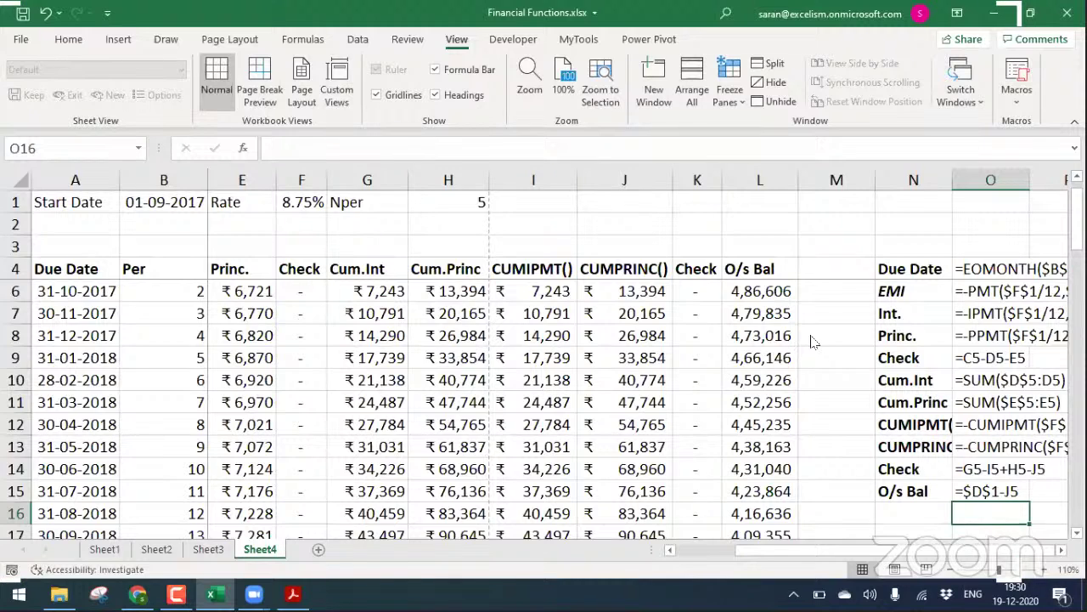
AutoFit column O to the width of the formula texts starting at O4
left_click(983, 269)
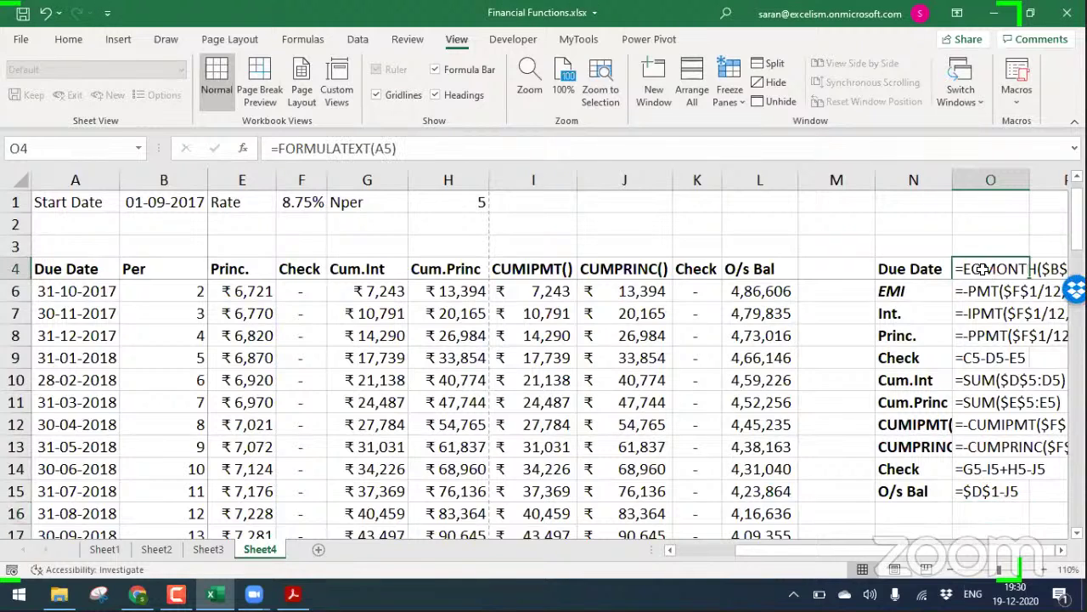
key("ctrl+shift+Down")
key("alt+o")
key("c")
key("a")
key("Right")
key("Left")
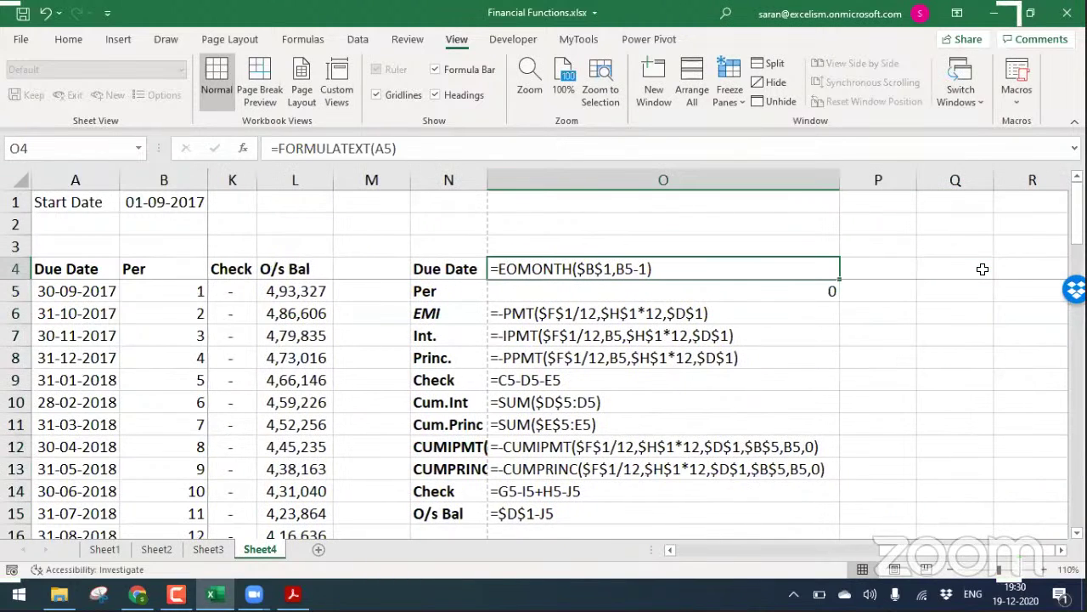
AutoFit column N to the width of the labels in N4:N15
key("ctrl+shift+Down")
key("Left")
key("ctrl+shift+Down")
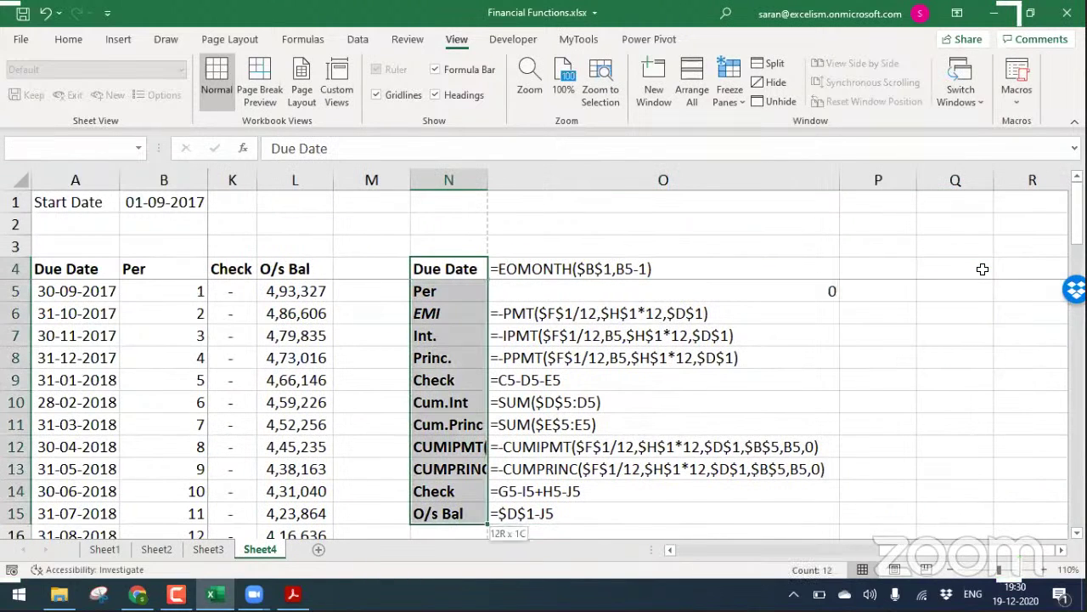
key("alt+h")
key("o")
key("i")
Review the loan schedule's columns from O/s Bal back to Per and forward to Cum.Int
key("Left")
key("Left")
key("Left")
key("Left")
key("Left")
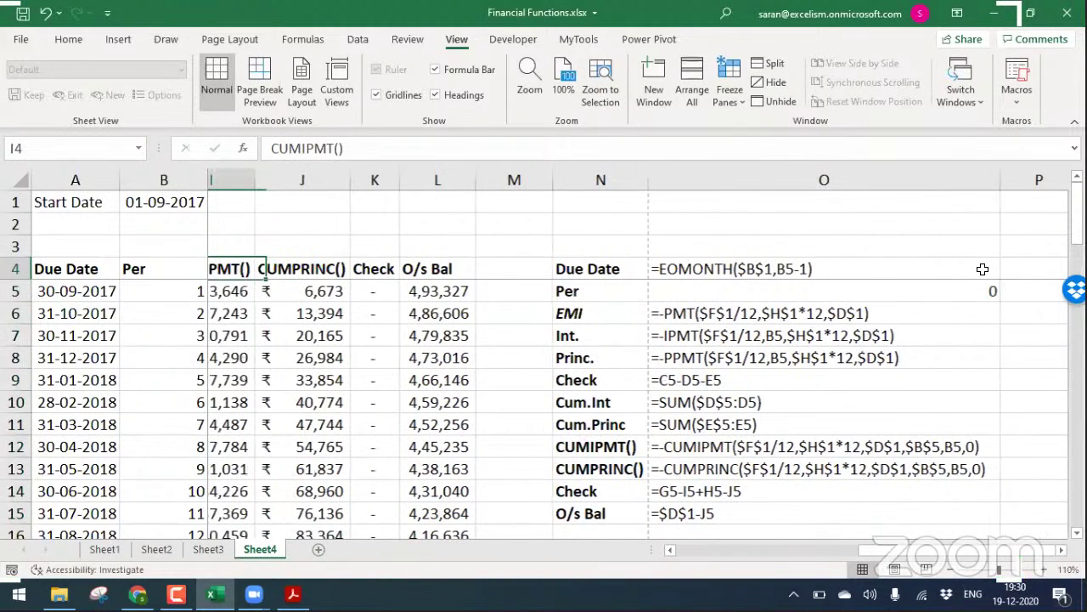
key("Left")
key("Left")
key("Left")
key("Left")
key("Left")
key("Left")
key("Left")
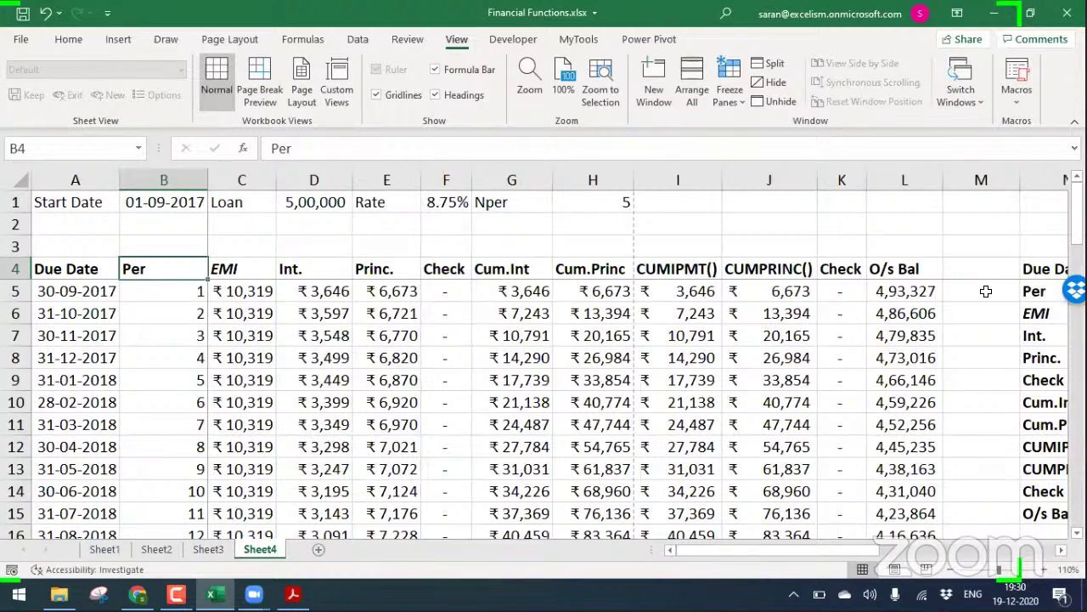
key("Right")
key("Right")
key("Right")
key("Right")
key("Right")
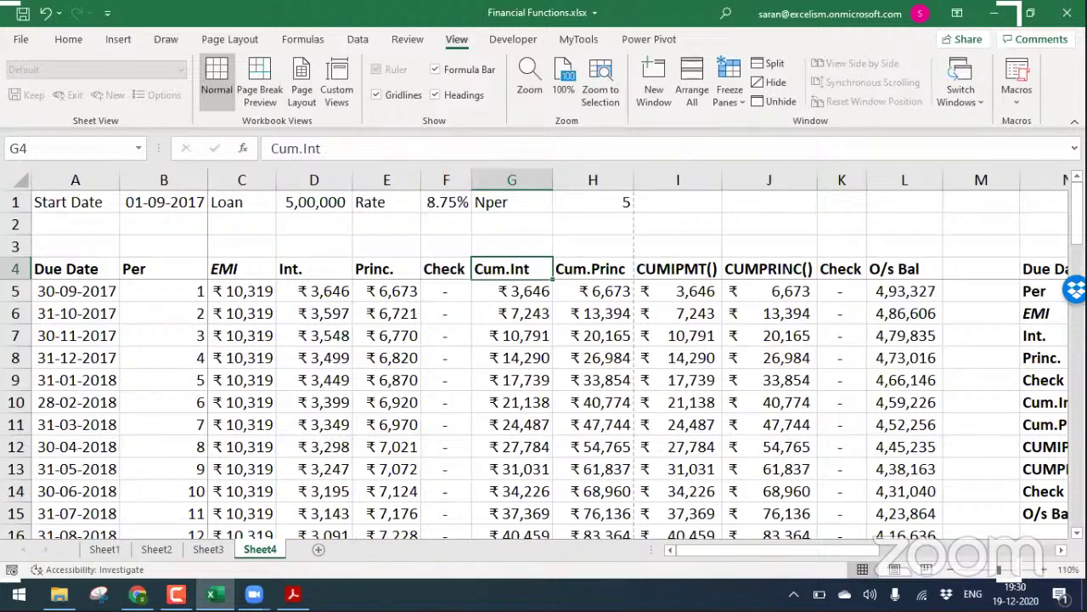
left_click(882, 360)
left_click(984, 290)
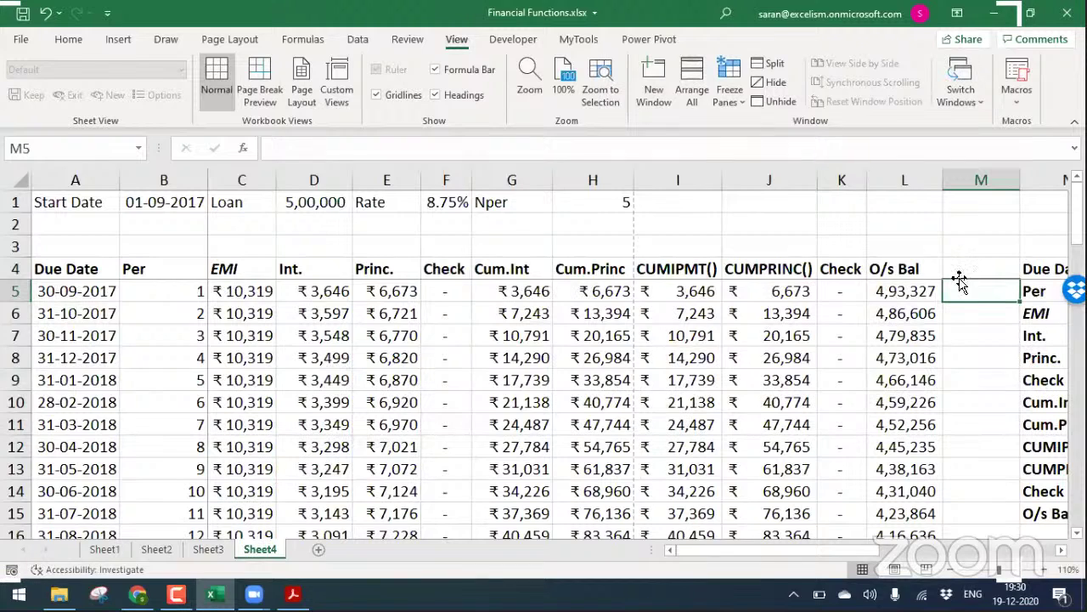
Insert blank cells at B4:B64, shifting the Per column and the rest of the schedule to the right
left_click(179, 264)
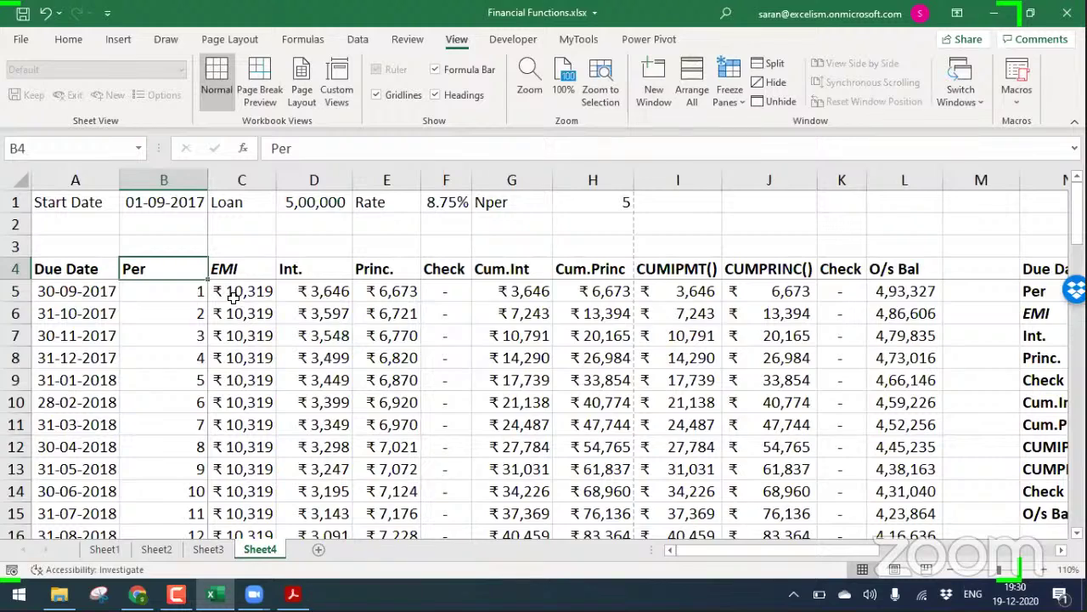
key("ctrl+shift+Down")
key("ctrl+shift+equal")
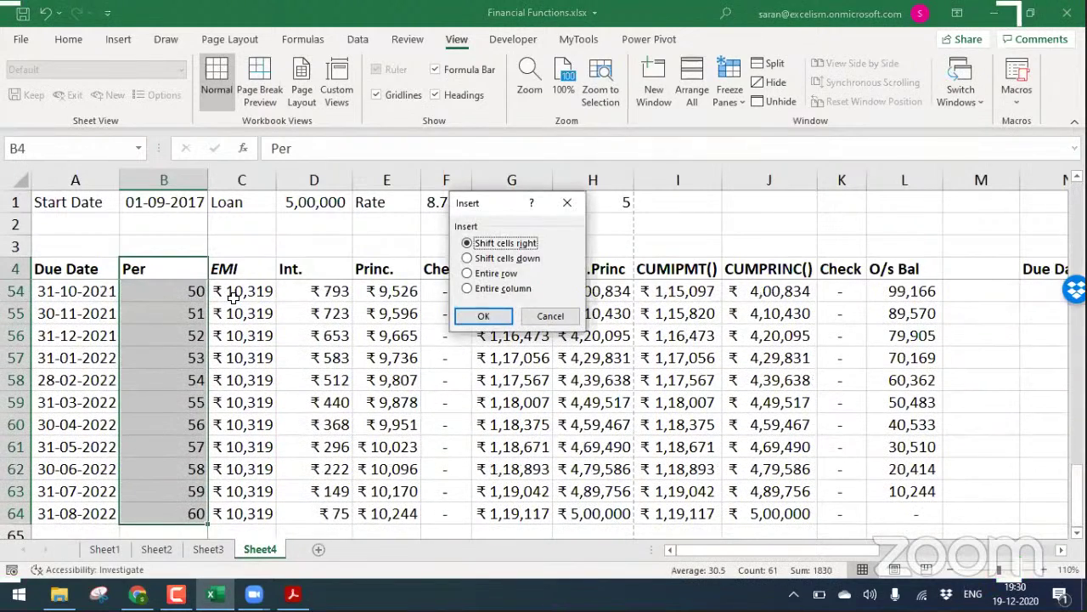
key("Return")
key("Up")
key("Down")
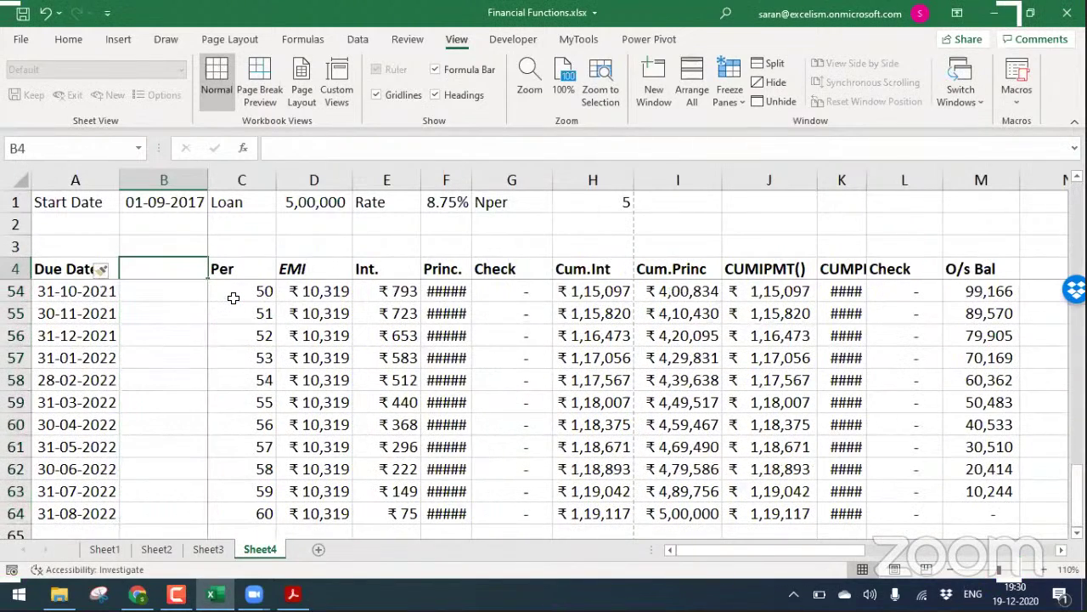
AutoFit the columns from B to M to the schedule contents below row 4, including the headers
key("ctrl+shift+Right")
key("ctrl+shift+Right")
key("ctrl+shift+Down")
key("ctrl+shift+Up")
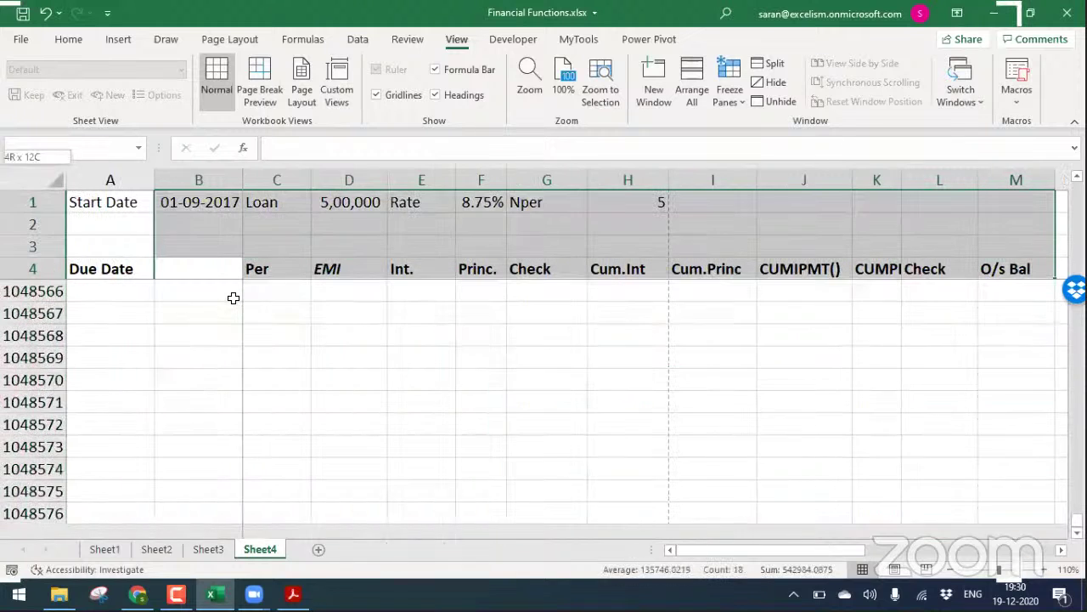
key("ctrl+shift+Down")
key("alt+o")
key("c")
key("a")
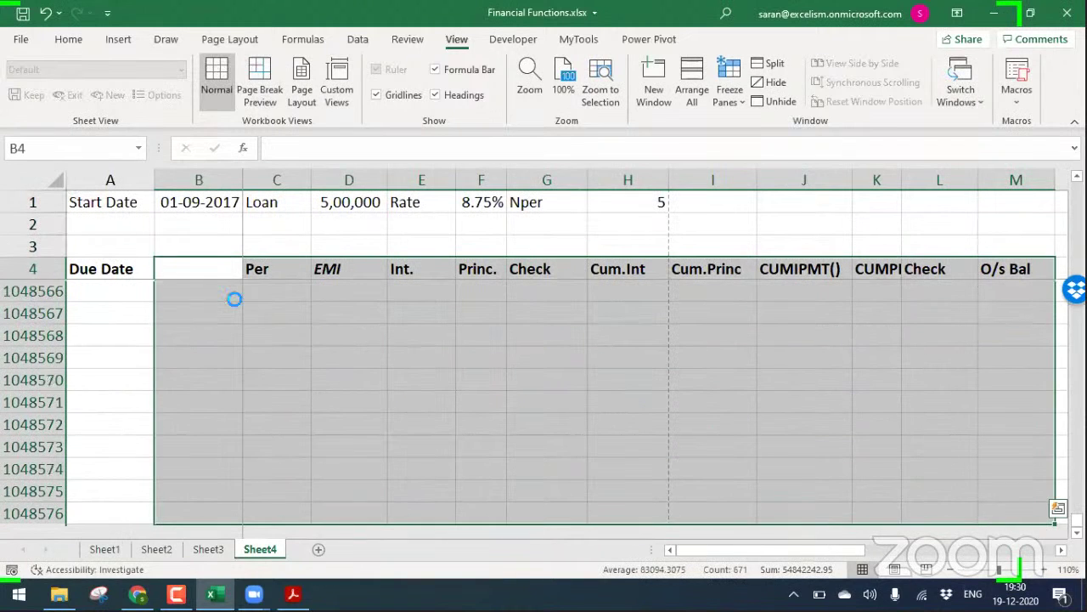
key("Left")
key("Right")
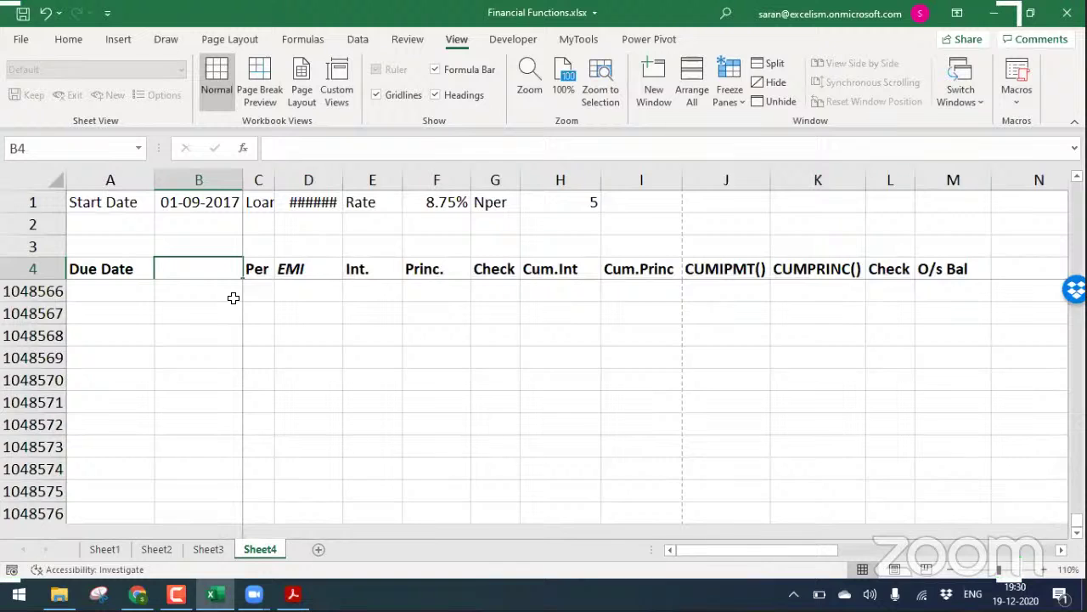
AutoFit the entire columns A through M so the loan inputs and schedule values both fit
key("ctrl+a")
key("ctrl+a")
key("Left")
key("Up")
key("Up")
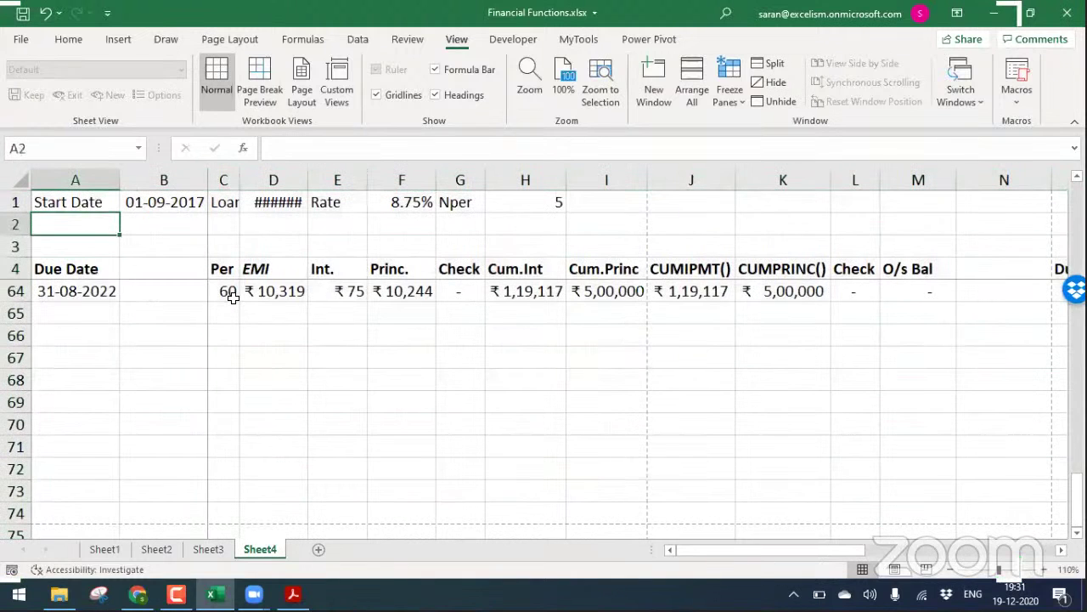
key("ctrl+space")
key("shift+Right")
key("shift+Right")
key("shift+Right")
key("shift+Right")
key("shift+Right")
key("shift+Right")
key("shift+Right")
key("shift+Right")
key("shift+Right")
key("shift+Right")
key("shift+Right")
key("shift+Right")
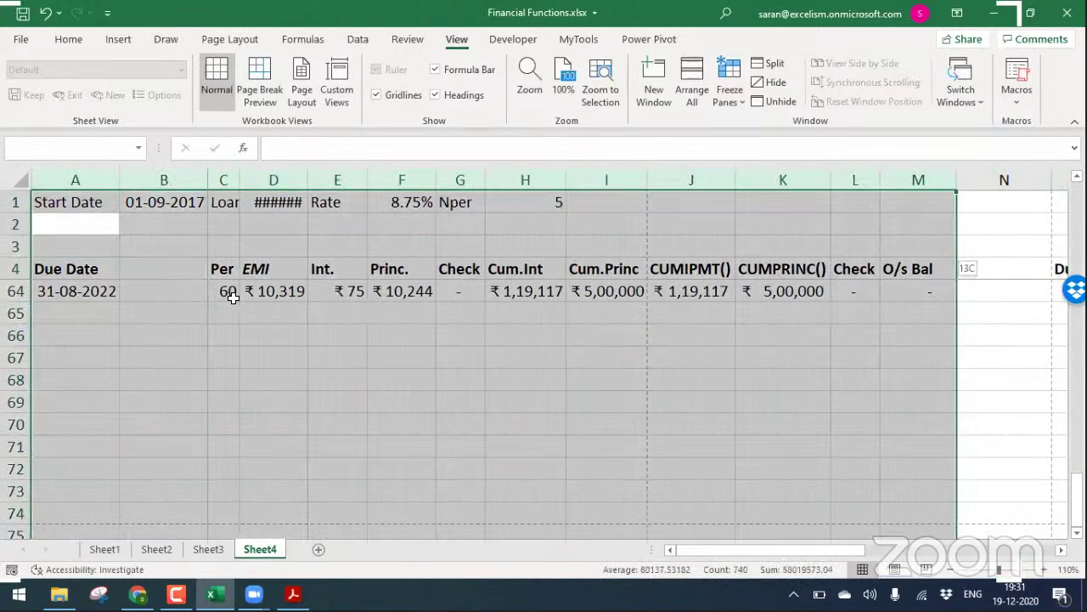
key("alt+o")
key("c")
key("a")
Enter the header FY in B4 above the blank column beside Due Date
key("Down")
key("Down")
key("Down")
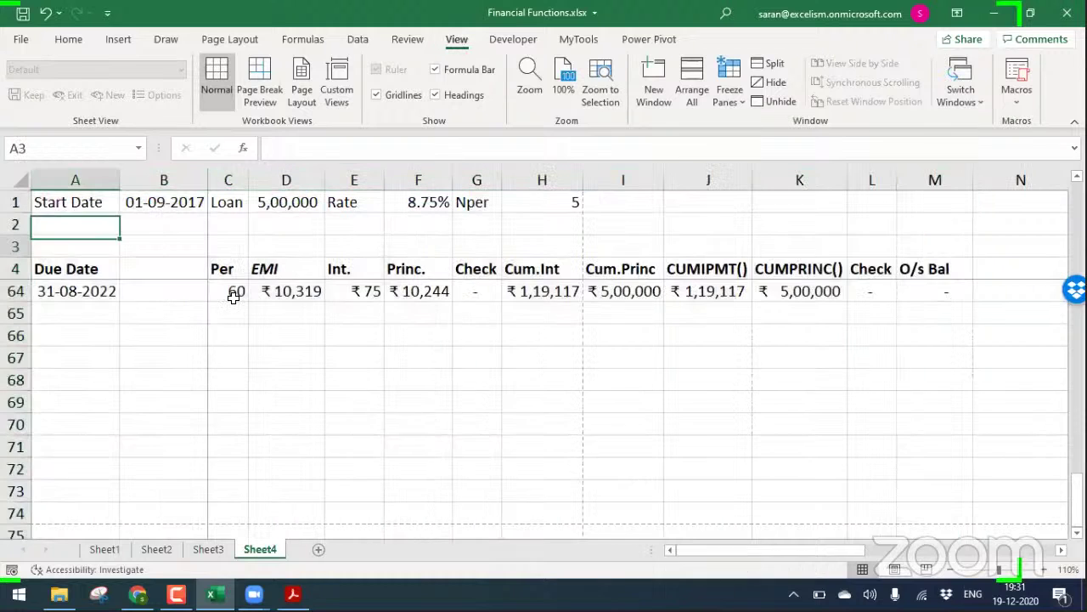
key("Right")
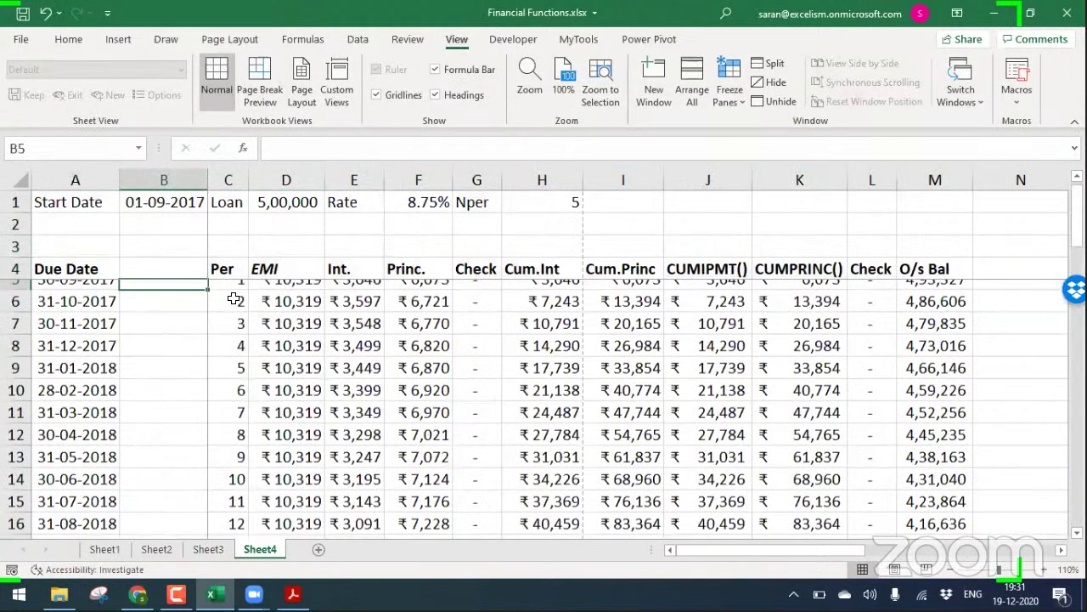
key("Up")
type("FY")
key("Return")
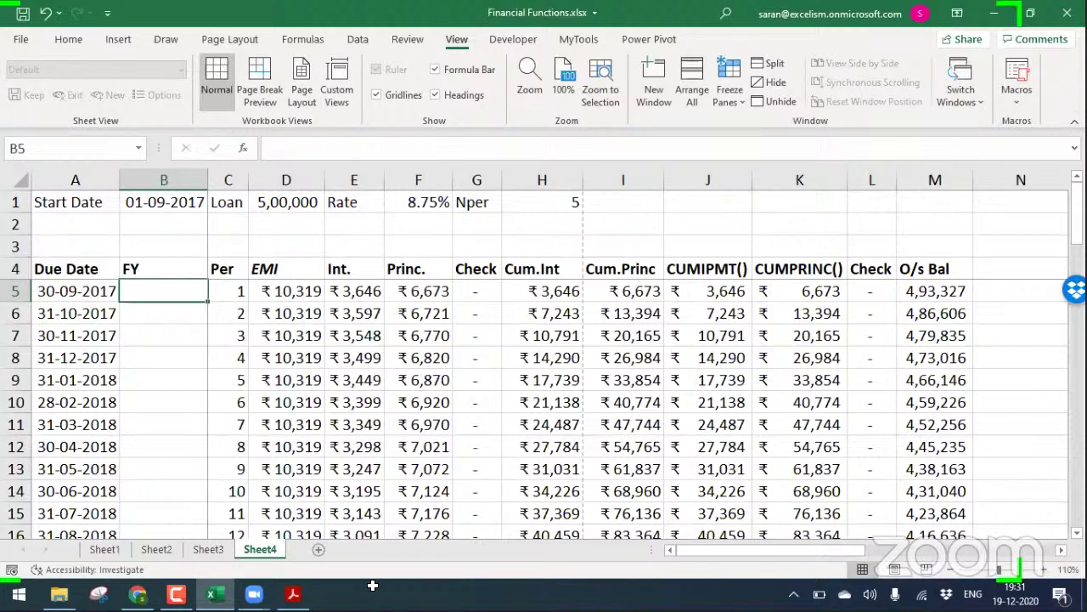
Enter FY 17-18 in B5 and B6 and copy it through B11 for the due dates up to 31-03-2018
type("FY")
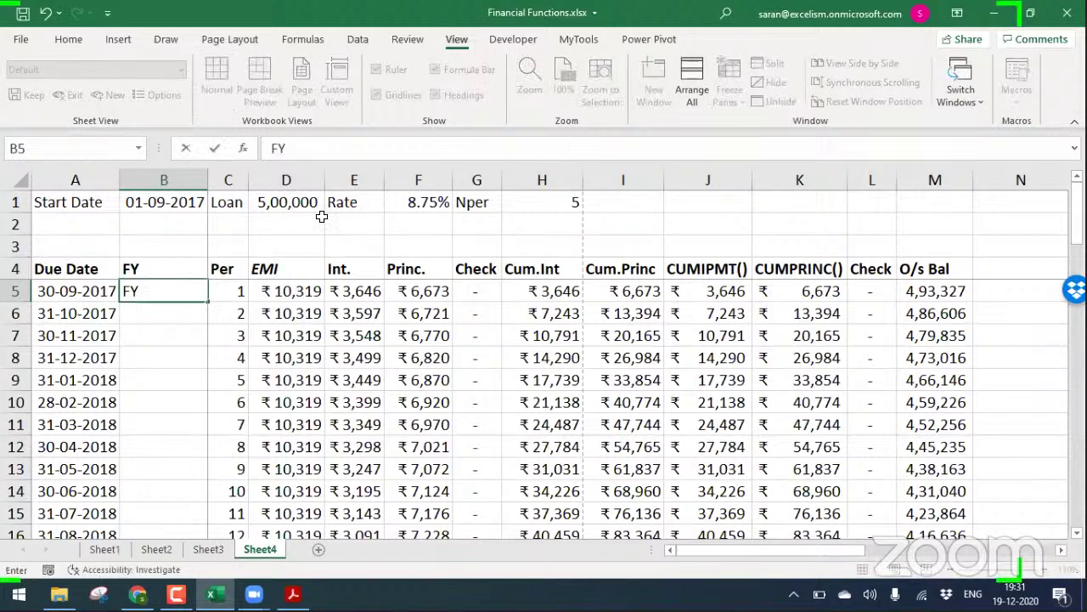
type(" 17-18")
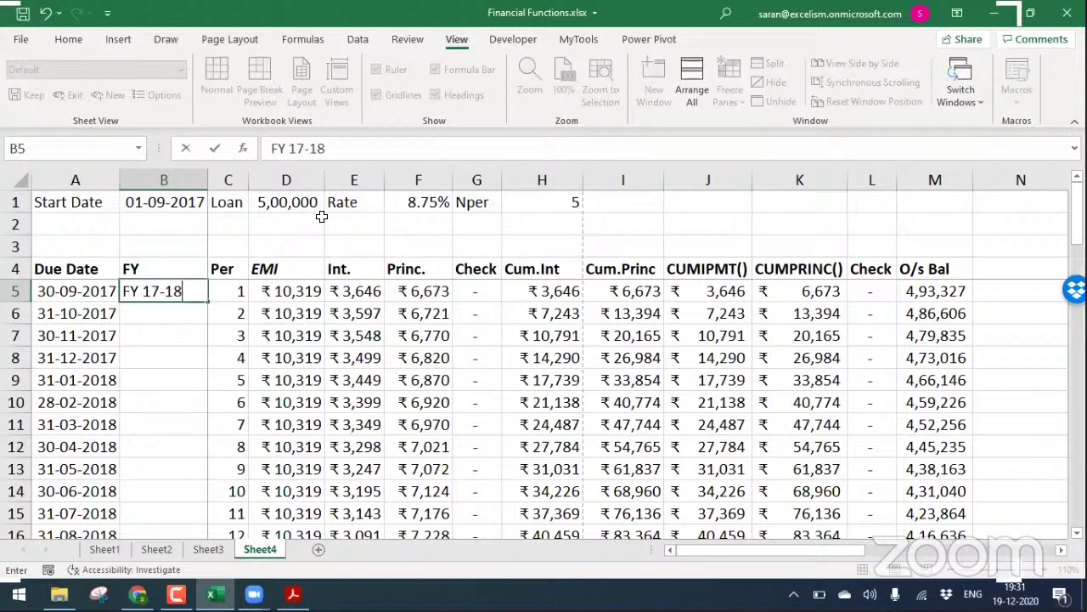
key("Return")
type("FY 17-18")
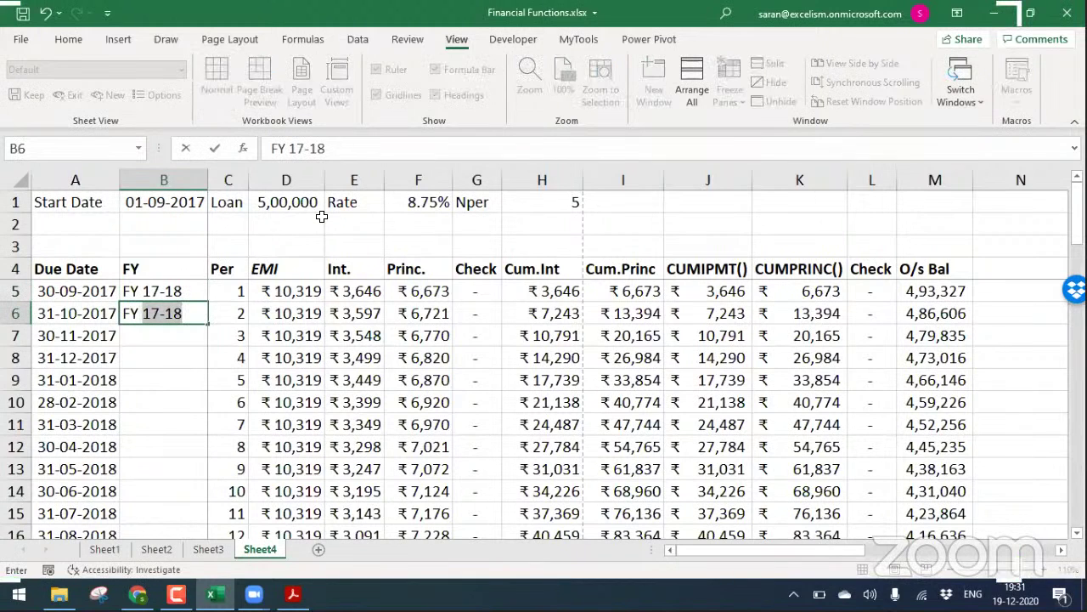
key("Return")
key("Up")
key("ctrl+c")
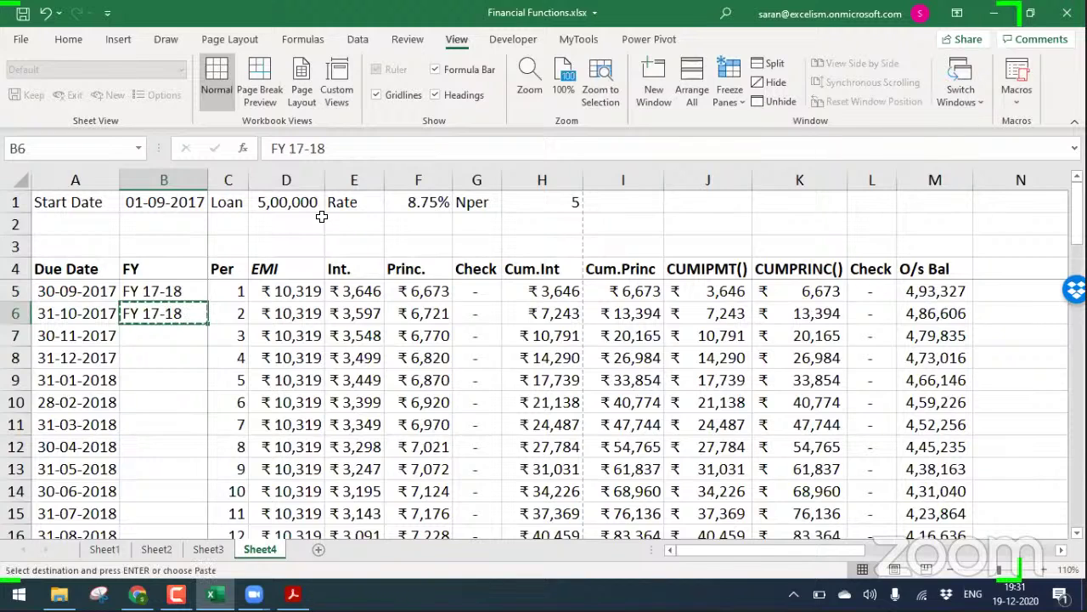
key("shift+Down")
key("shift+Down")
key("shift+Down")
key("shift+Down")
key("shift+Down")
key("shift+Down")
key("shift+Up")
key("ctrl+v")
Fill B12:B23 with FY 18-19 for the due dates from 30-04-2018 to 31-03-2019
key("ctrl+Down")
key("Down")
key("shift+Down")
key("shift+Down")
key("shift+Down")
key("shift+Down")
key("shift+Down")
key("shift+Down")
key("shift+Down")
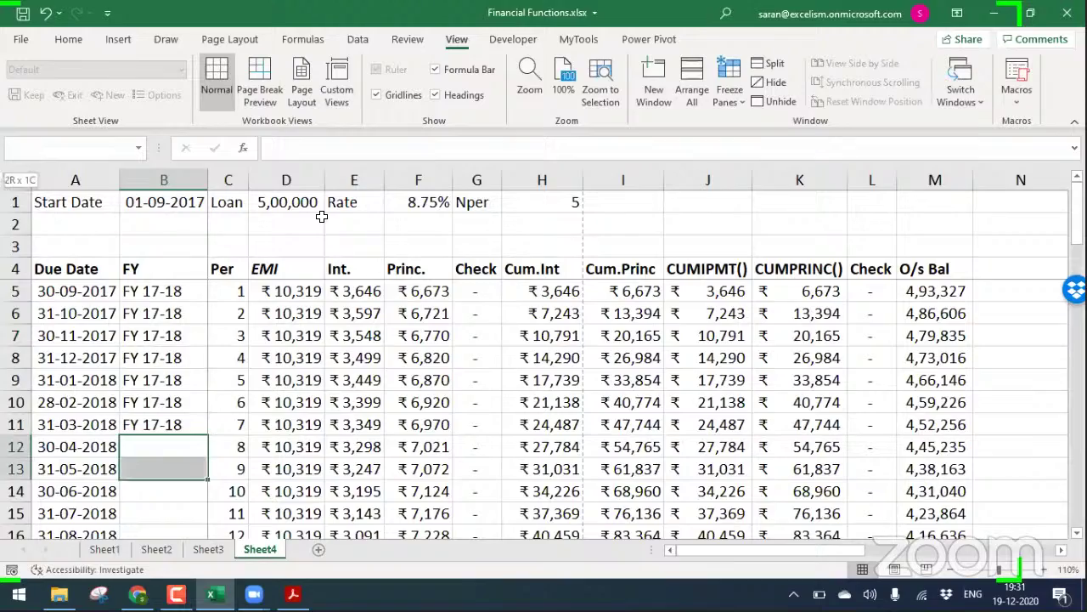
key("shift+Down")
key("shift+Down")
key("shift+Down")
key("shift+Down")
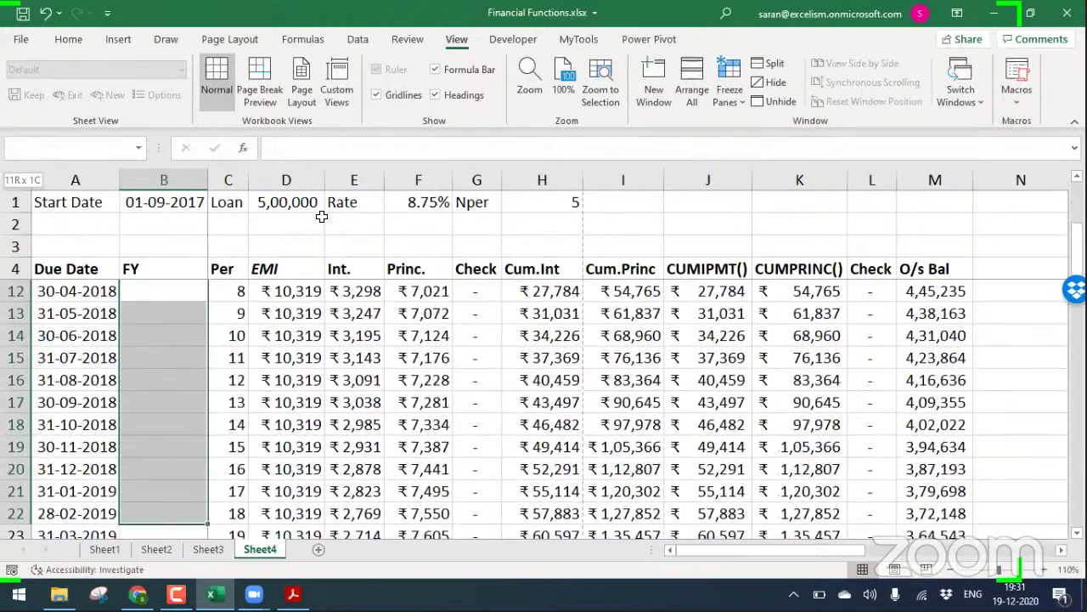
type("FY ")
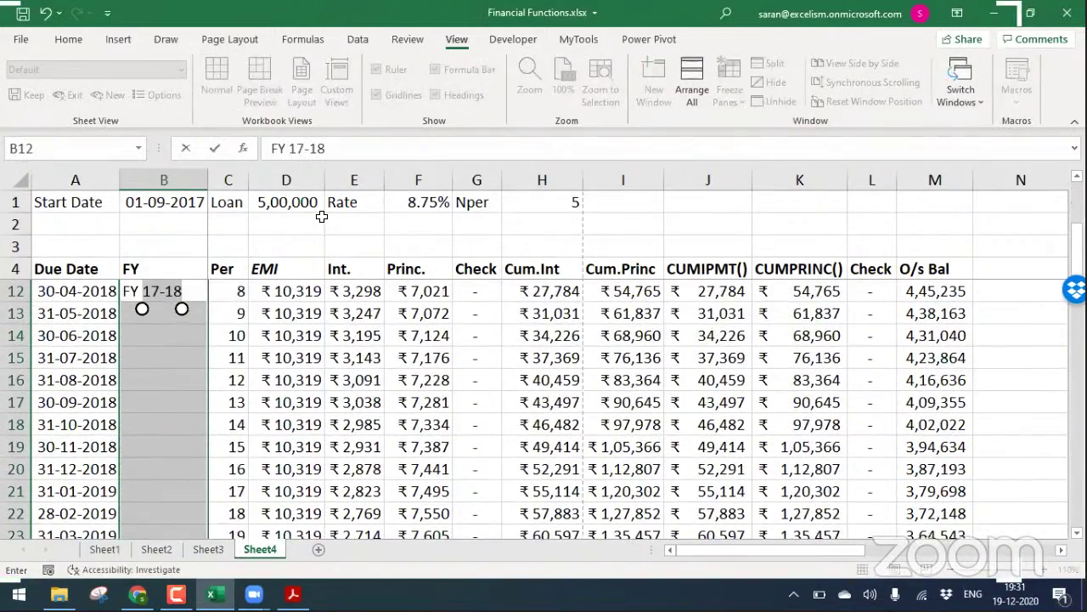
type("18-19")
key("ctrl+Return")
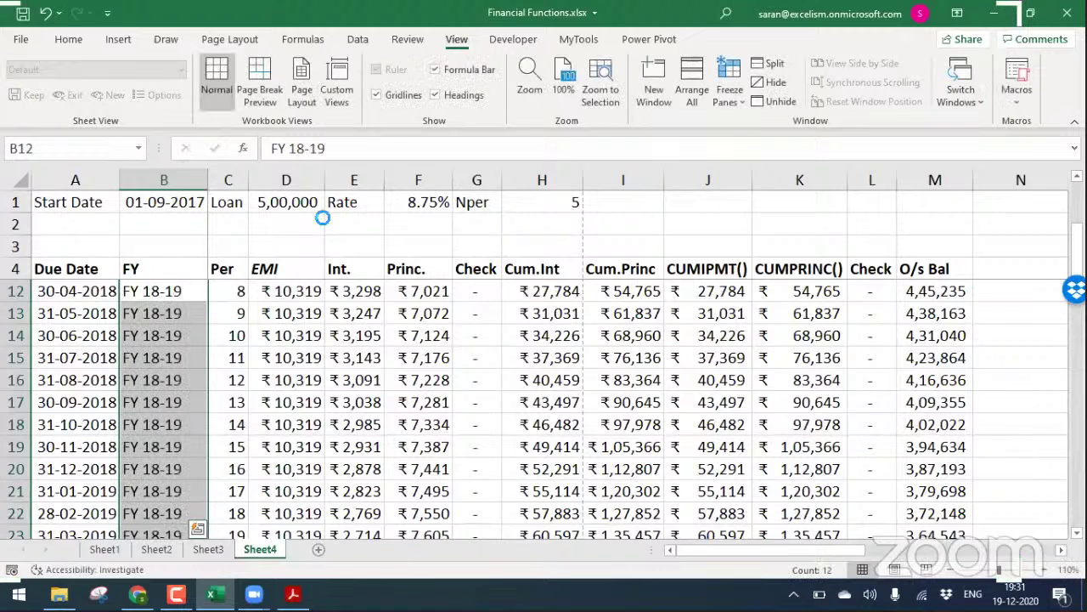
Copy the FY 18-19 block into B24:B35 and change its labels to FY 19-20
key("ctrl+c")
key("Down")
key("Down")
key("Down")
key("Down")
key("Down")
key("Down")
key("Down")
key("Down")
key("Down")
key("Down")
key("Down")
key("Down")
key("Down")
key("Down")
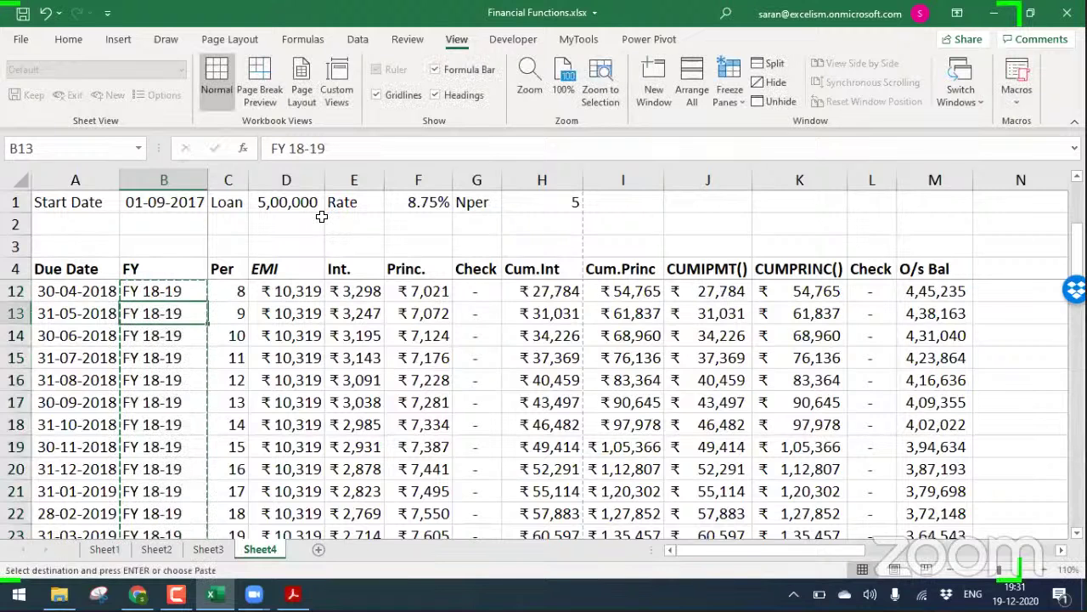
key("Up")
key("Return")
key("F2")
key("shift+Left")
key("shift+Left")
key("shift+Left")
key("shift+Left")
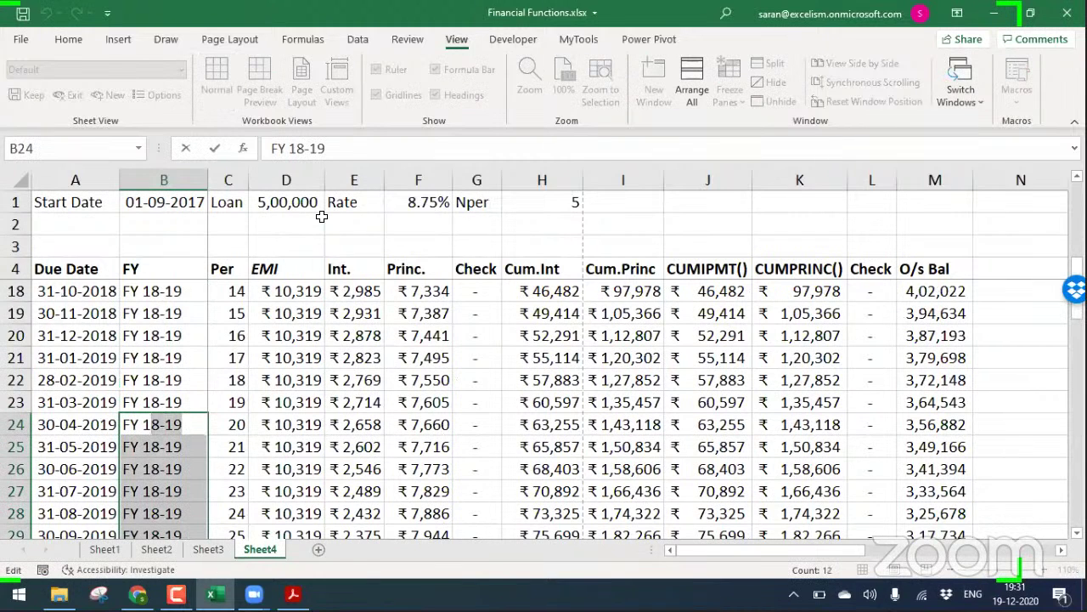
type("-")
key("BackSpace")
type("9-20")
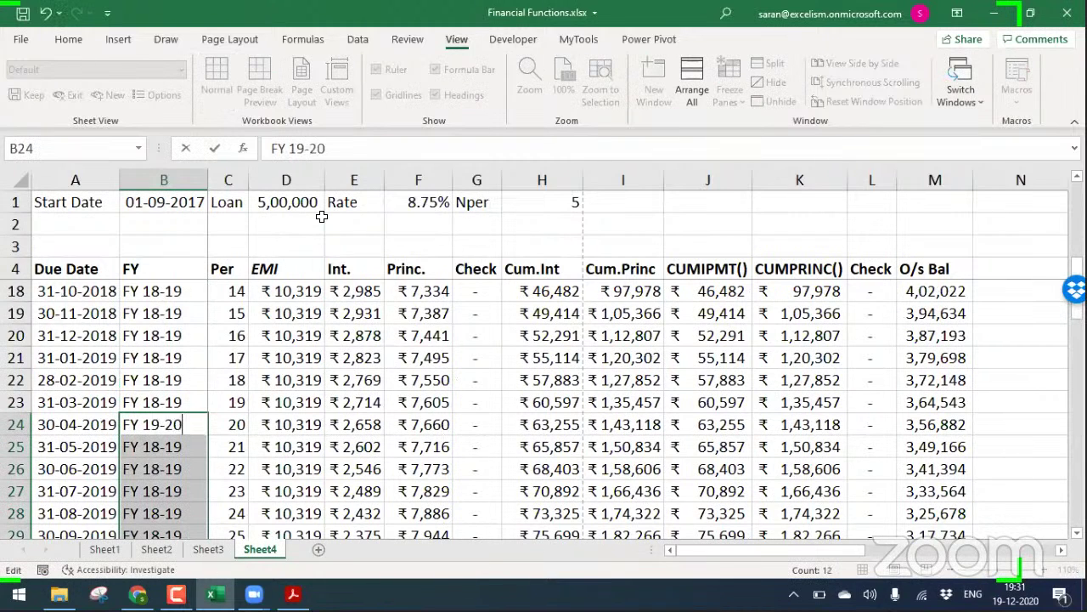
key("ctrl+Return")
Copy the FY 19-20 block into B36:B47 and change its labels to FY 20-21
key("ctrl+c")
key("ctrl+Down")
key("Down")
key("Return")
key("F2")
key("Left")
key("Left")
key("Left")
key("shift+Left")
key("shift+Left")
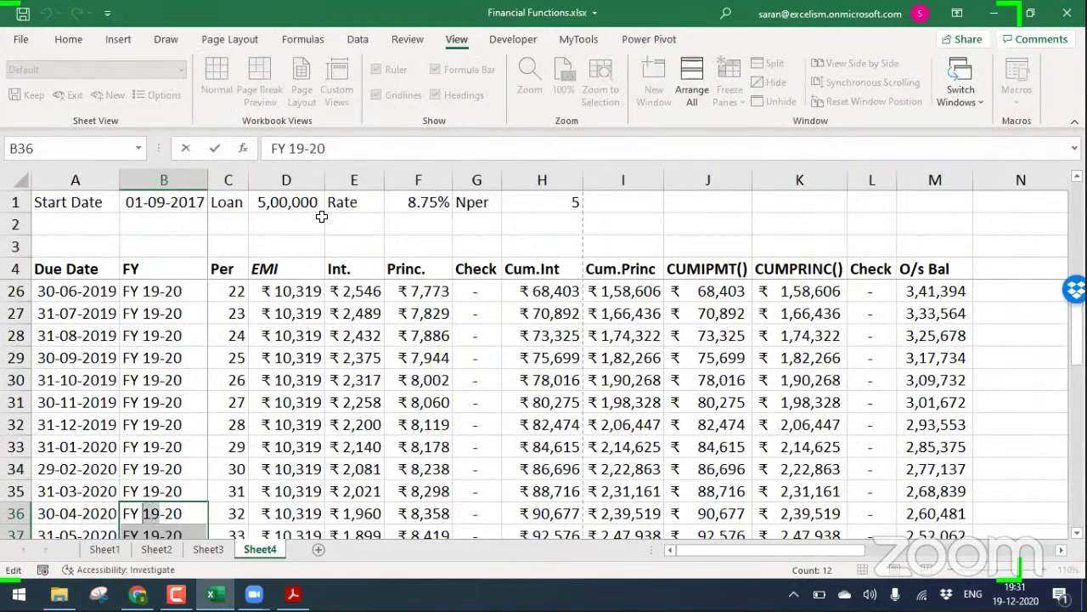
type("20")
key("End")
key("BackSpace")
type("1")
key("ctrl+Return")
Copy the FY 20-21 block into B48:B59 and change its labels to FY 21-22
key("ctrl+c")
key("Down")
key("Return")
key("F2")
key("Left")
key("Left")
key("Left")
key("shift+Left")
type("1")
key("End")
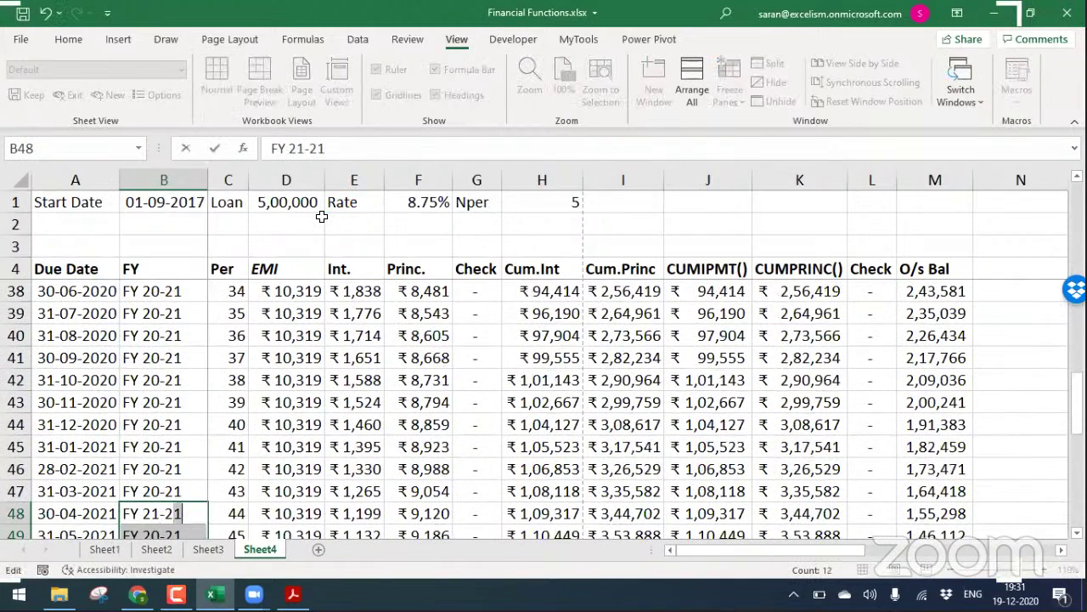
key("BackSpace")
type("2")
key("ctrl+Return")
Copy the FY 21-22 block into B60:B71 and change its labels to FY 22-22
key("ctrl+c")
key("ctrl+Down")
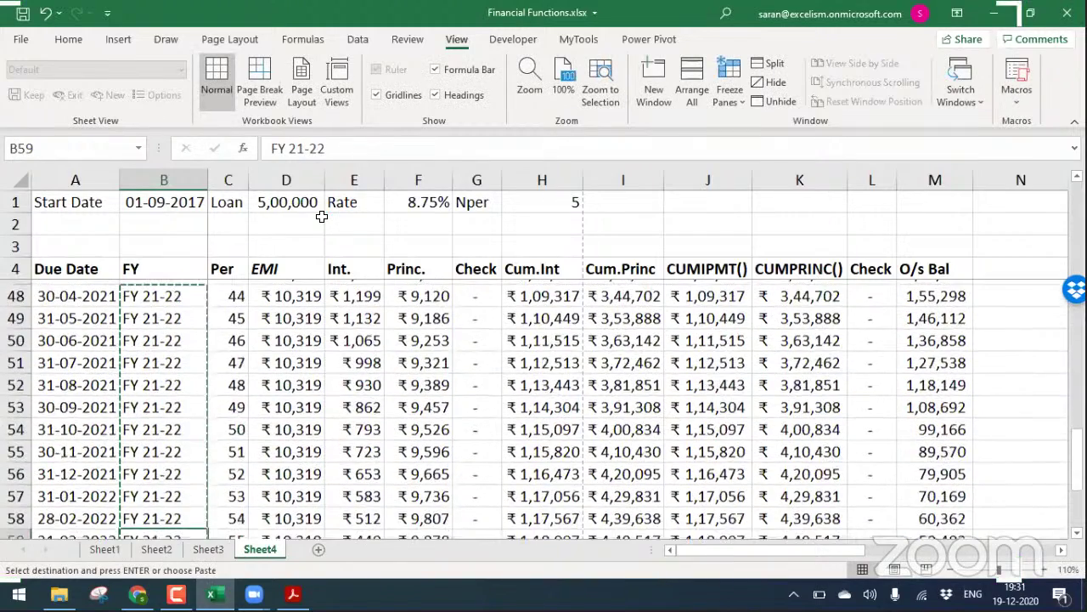
key("Down")
key("Return")
key("F2")
key("BackSpace")
type("22-22")
key("ctrl+Return")
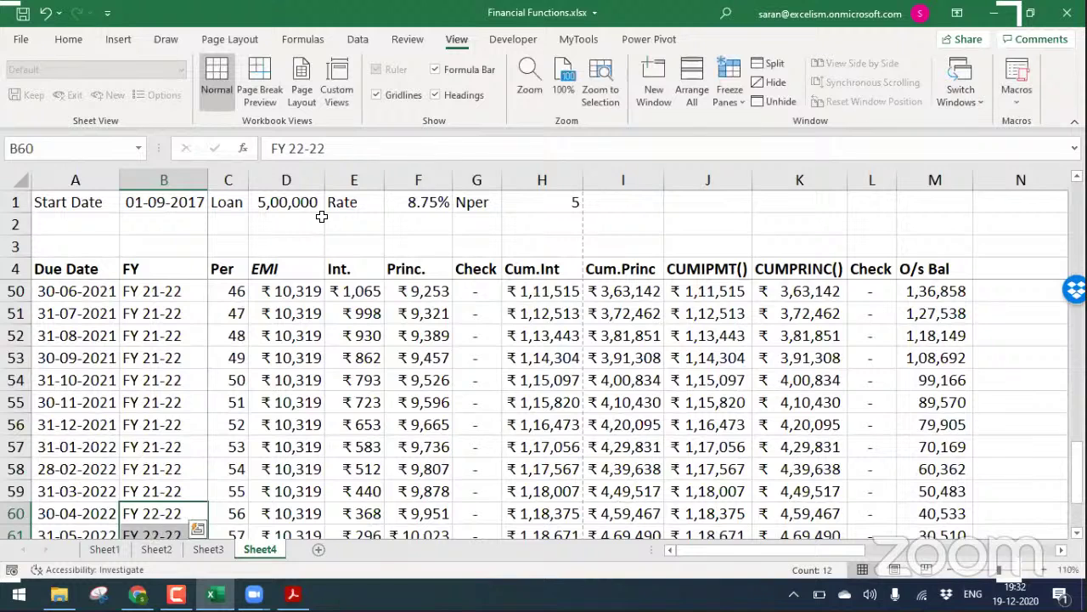
Correct the financial year labels in B60:B71 to FY 22-23
key("F2")
key("BackSpace")
type("3")
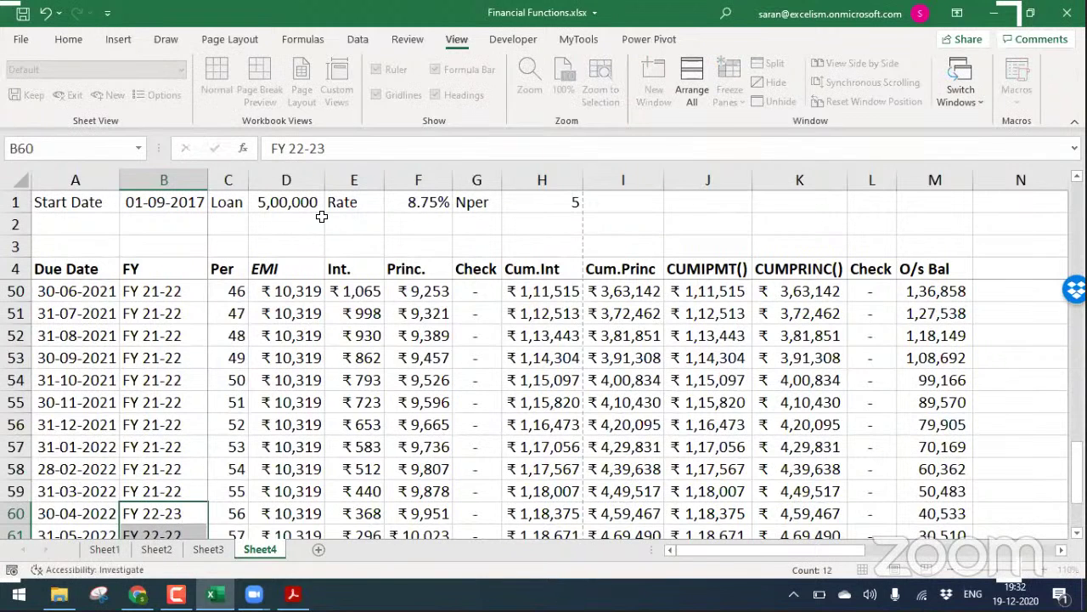
key("Return")
key("ctrl+q")
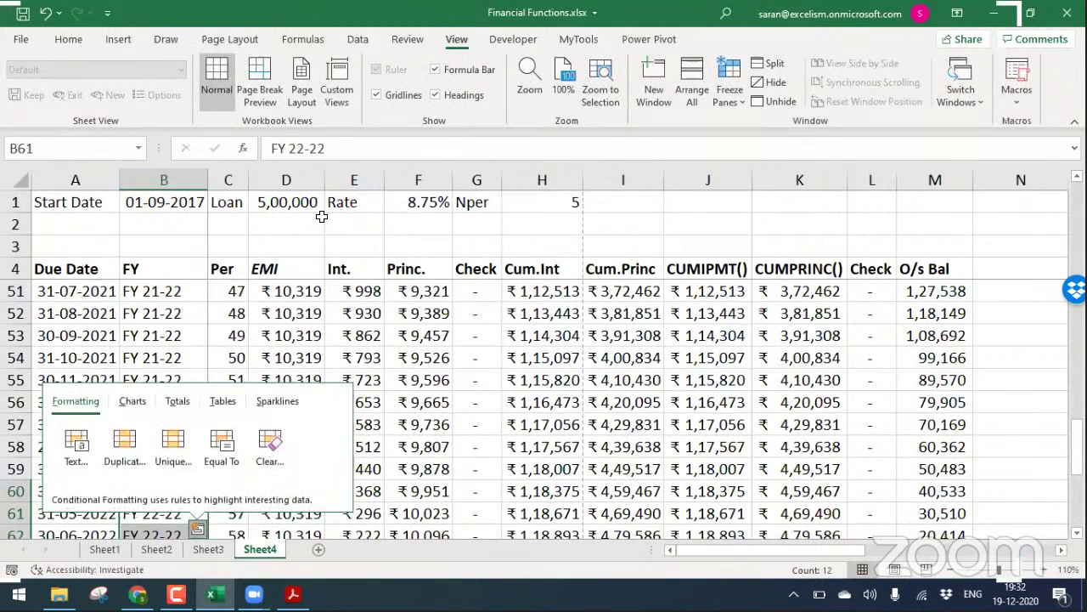
key("Escape")
key("shift+Return")
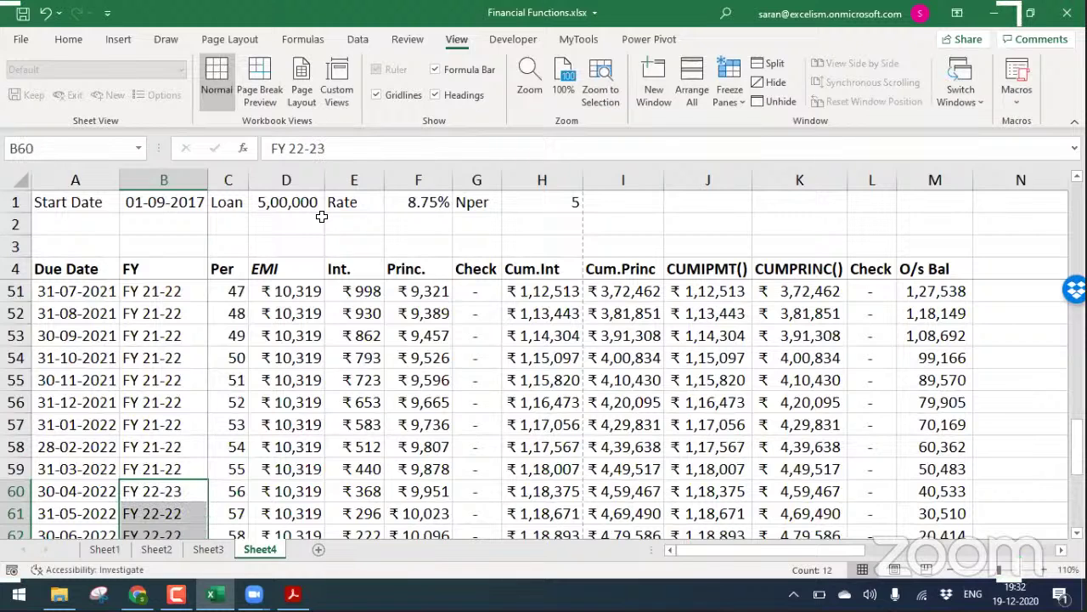
Clear the surplus FY 22-23 labels in B65:B71 below the schedule's last due date
key("ctrl+Down")
key("Up")
key("Up")
key("Up")
key("Up")
key("Up")
key("Up")
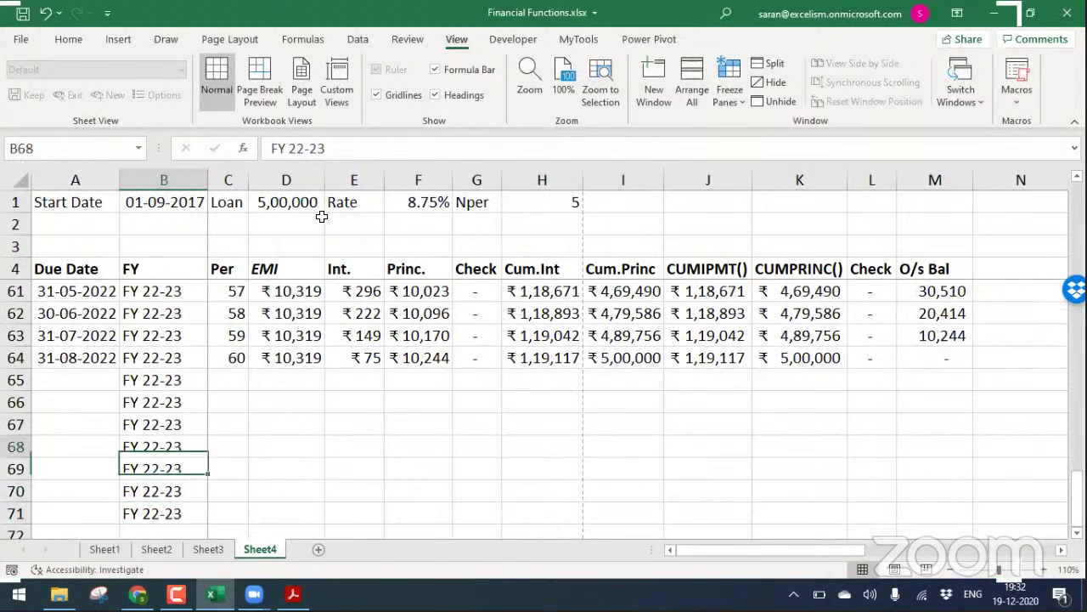
key("ctrl+shift+Down")
key("Delete")
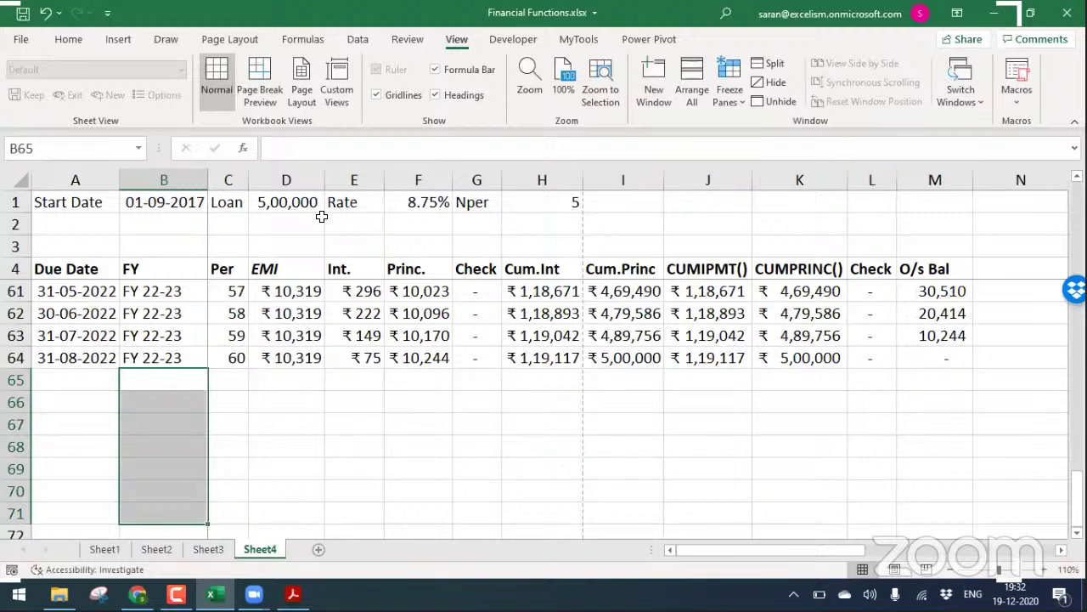
Clear all the financial year labels in B5:B64, keeping the FY header in B4
key("ctrl+Up")
key("ctrl+Up")
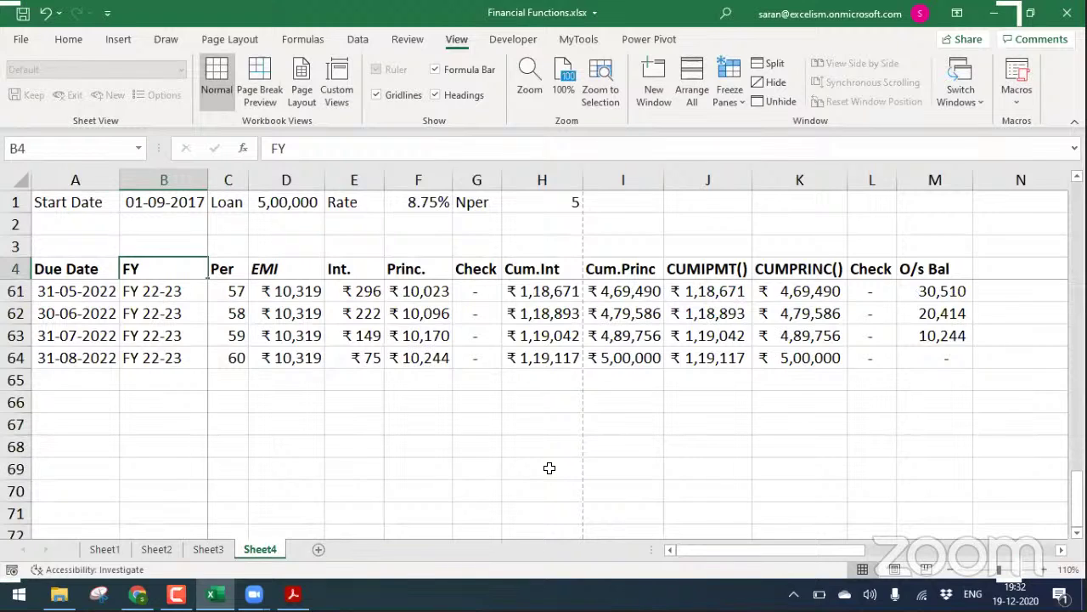
left_click(160, 312)
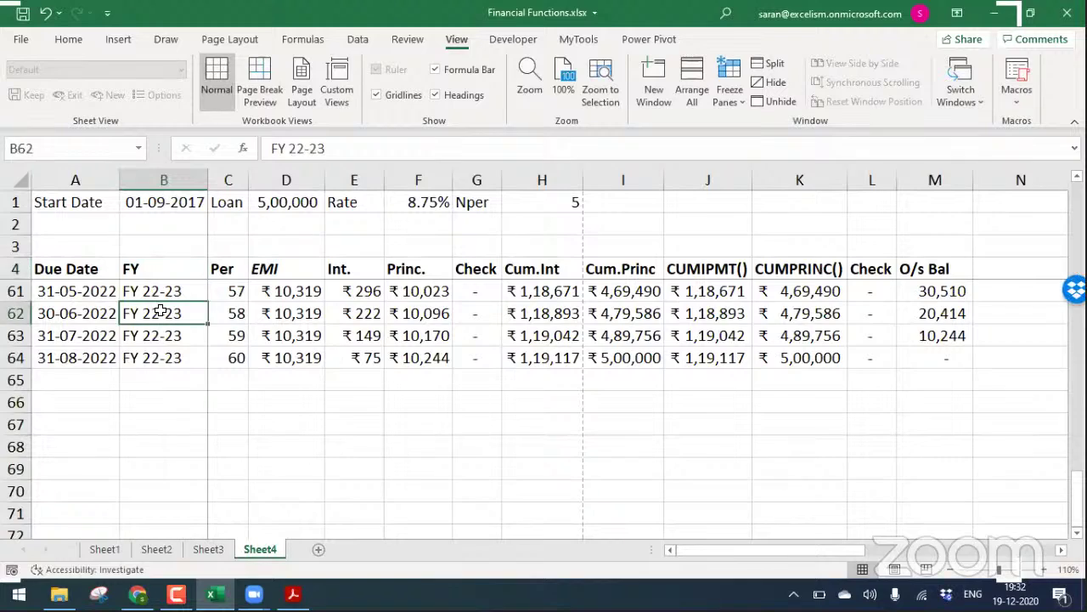
key("ctrl+Up")
key("Down")
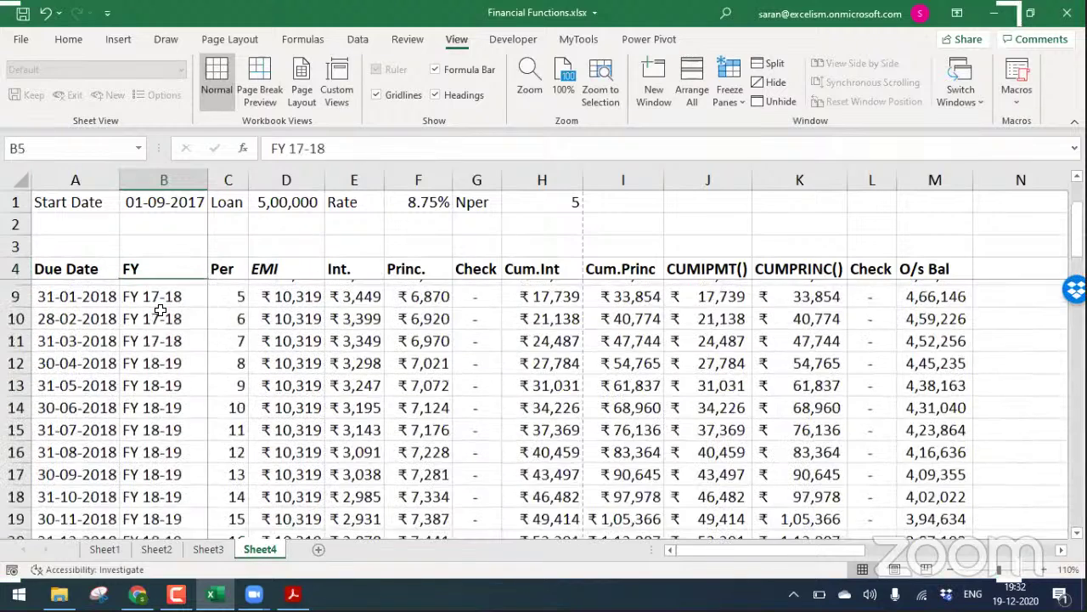
key("Up")
key("ctrl+shift+Down")
key("Down")
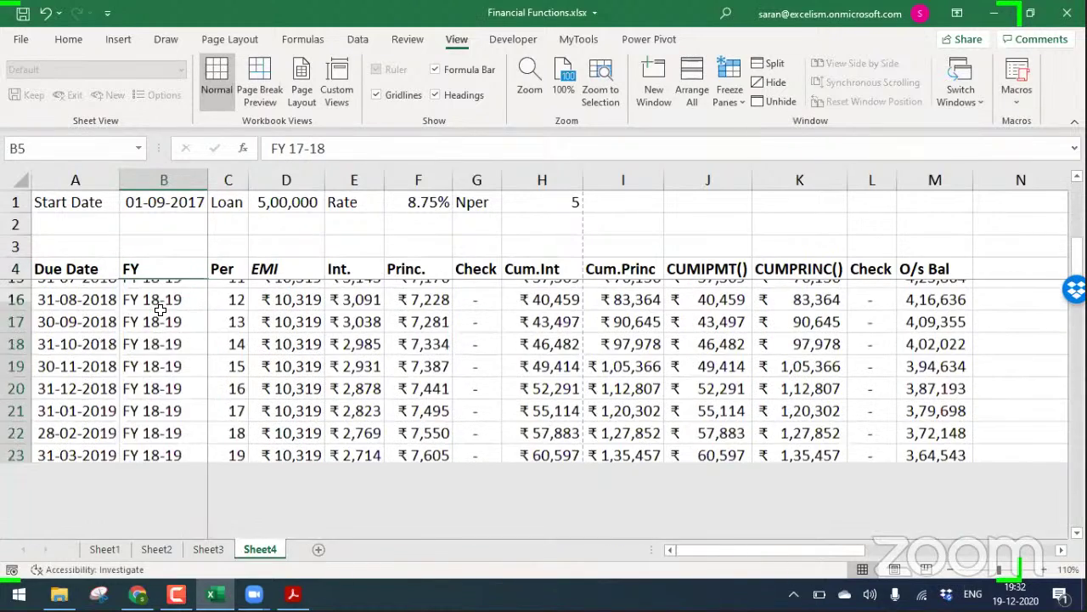
key("ctrl+shift+Down")
key("Delete")
key("Up")
key("Down")
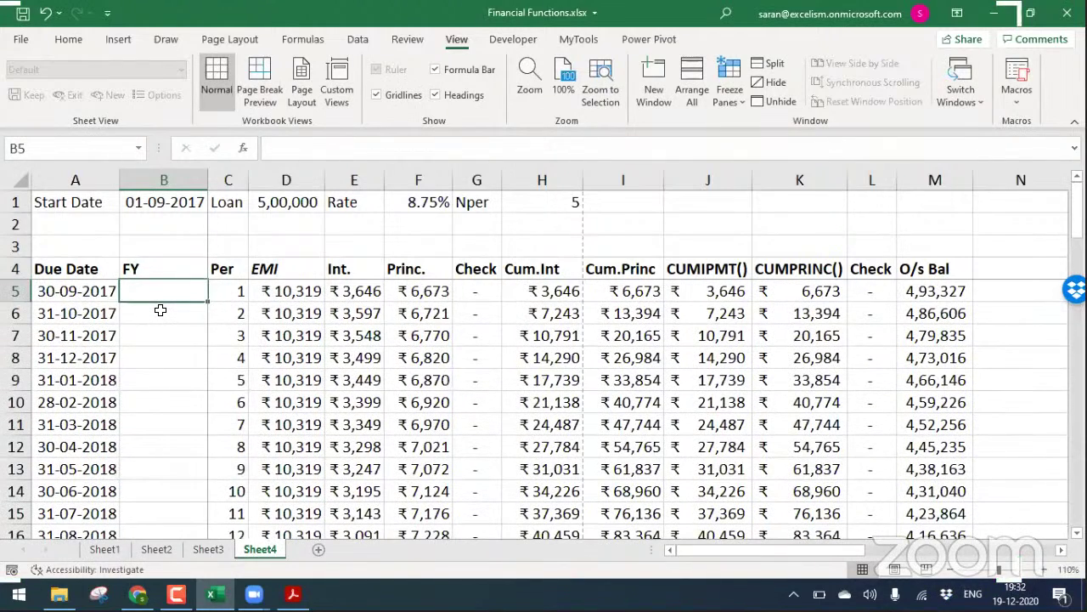
Widen column B to roughly twice its width, leaving room for a long formula under the FY header
left_click_drag(218, 178, 239, 180)
left_click(238, 180)
left_click(165, 225)
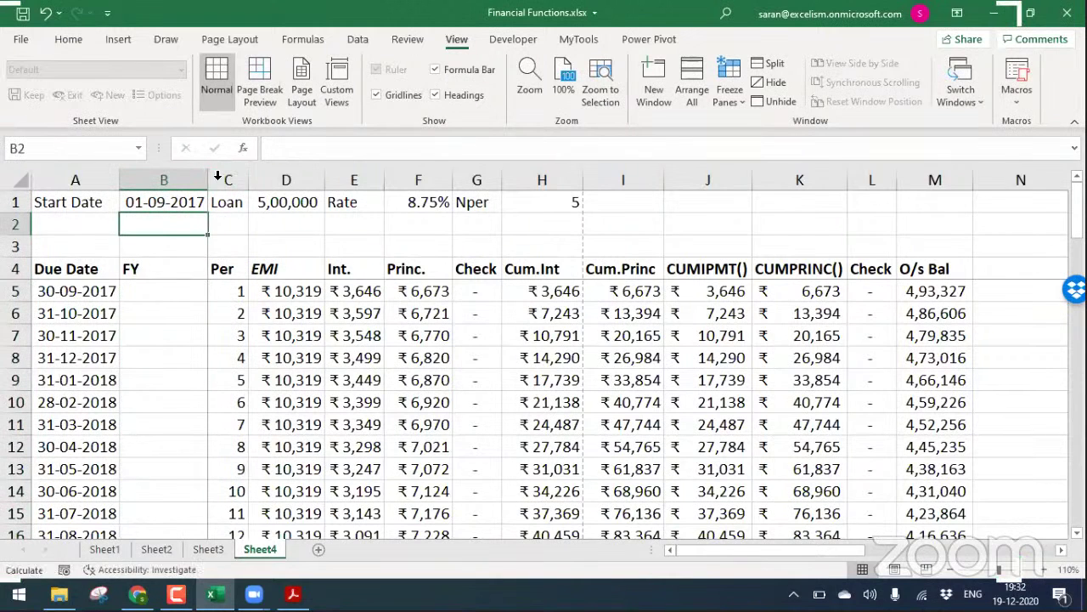
left_click_drag(205, 180, 311, 180)
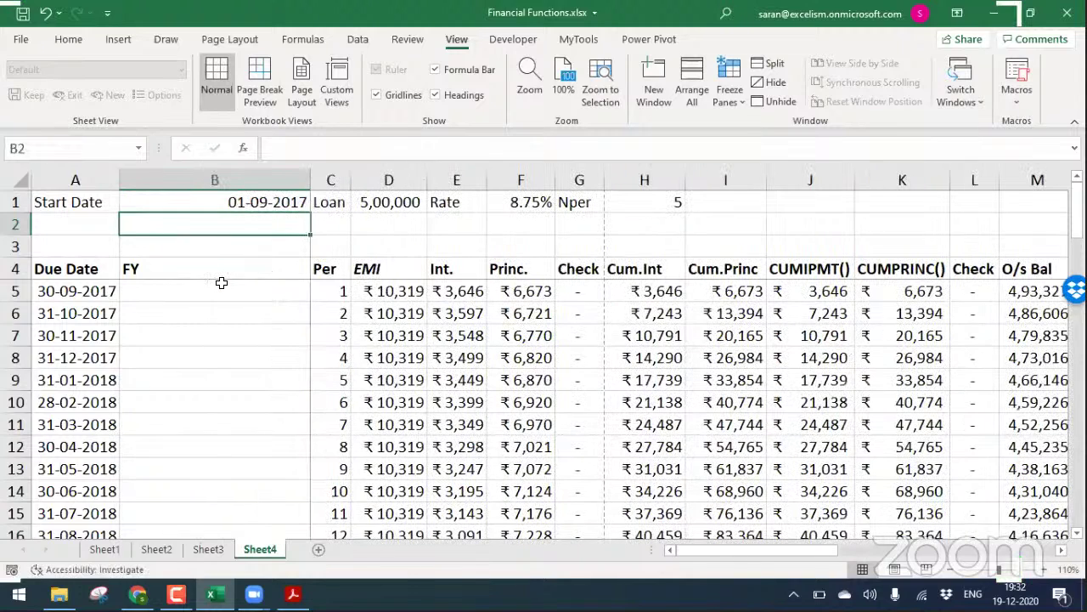
Enter the label FY 17-18 in cell B5 beside the first due date
left_click(221, 282)
type("=i")
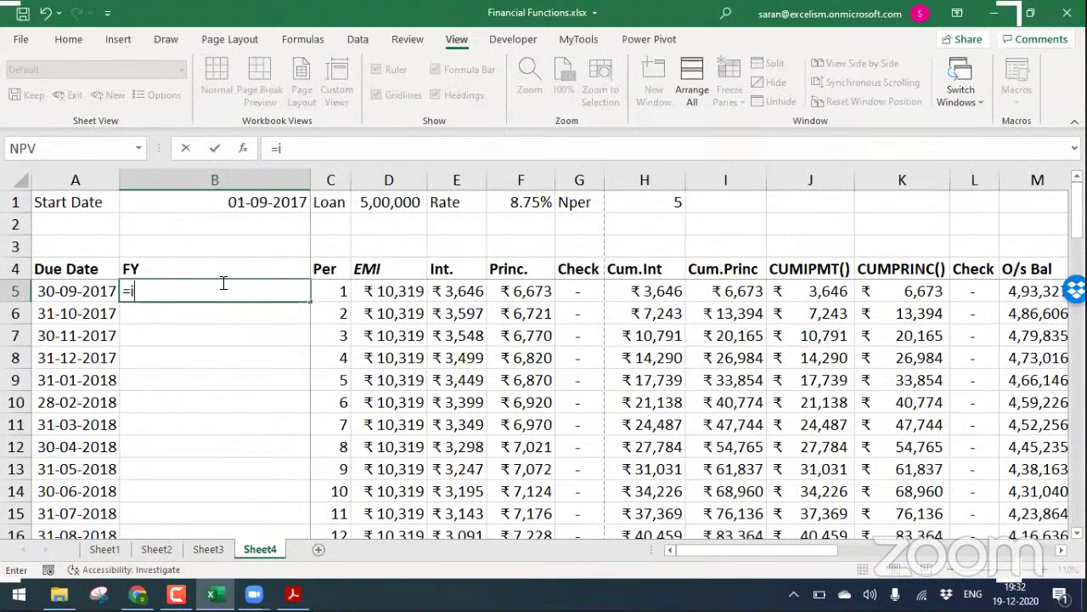
type("FY")
key("Escape")
type("FY")
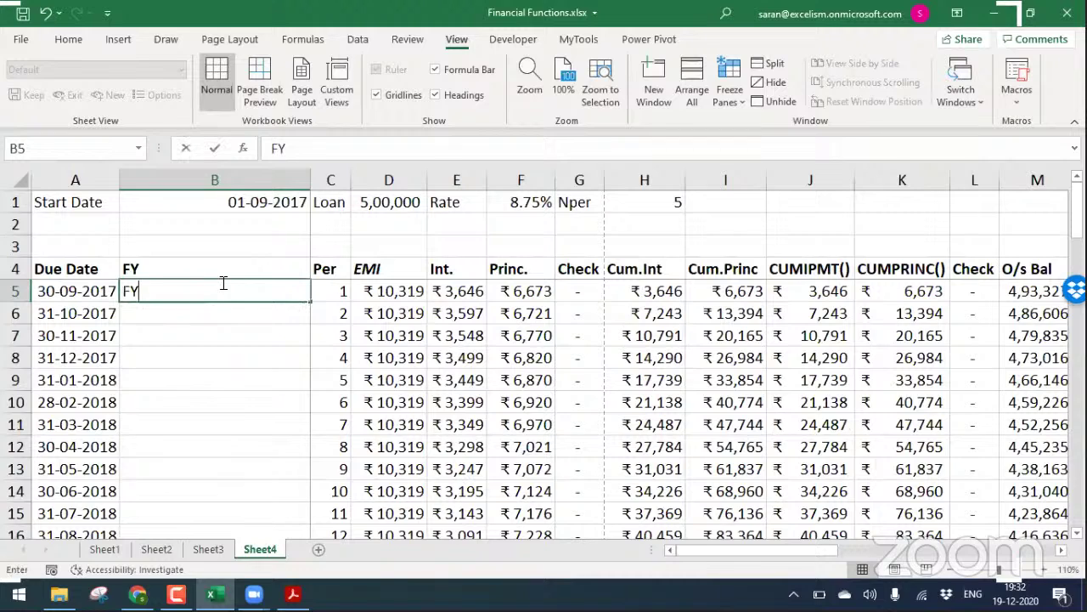
type(" 17-18")
key("Return")
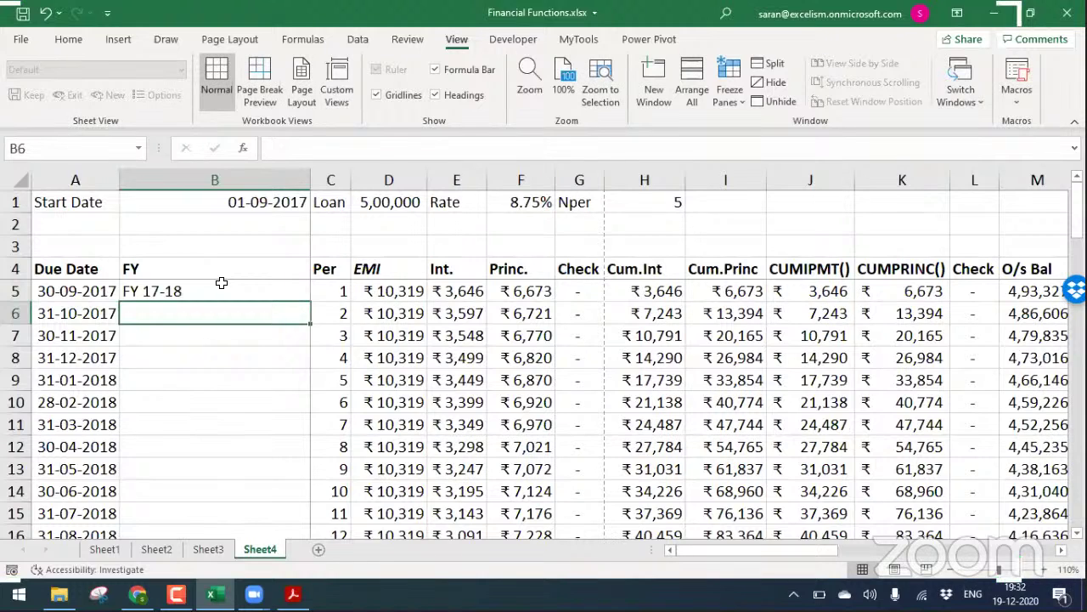
Expand the starting year in B5 to four digits so the label reads FY 2017-18
double_click(222, 283)
key("Left")
key("Left")
key("Left")
key("Left")
key("Left")
type("20")
key("Return")
left_click(221, 283)
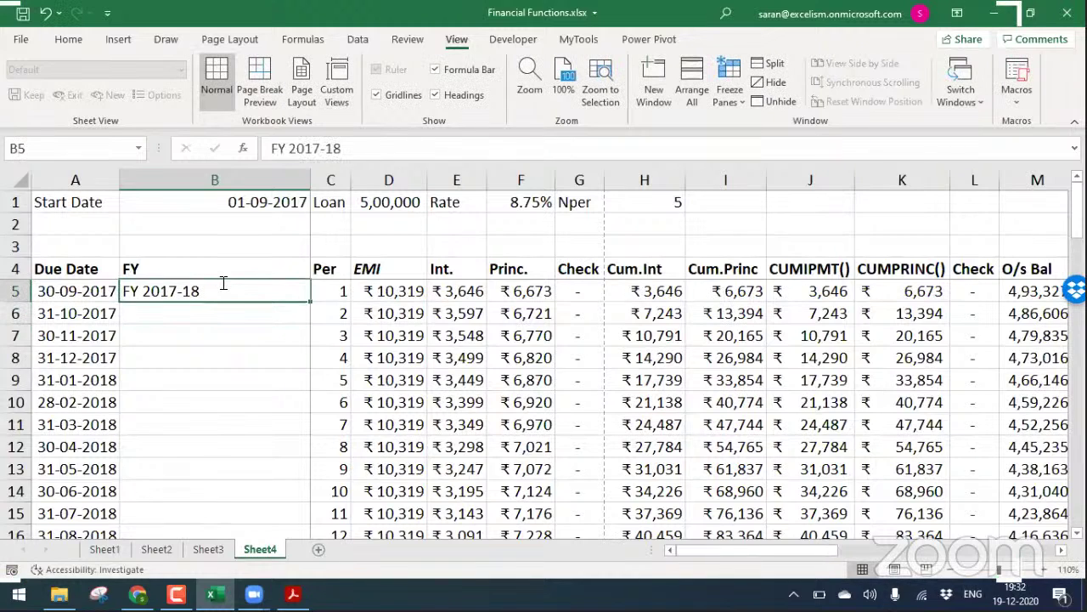
Convert the label in B5 into a formula, adding an equals sign and enclosing the prefix "FY " in quotes
double_click(221, 283)
key("Left")
key("Left")
key("Left")
key("Left")
key("Left")
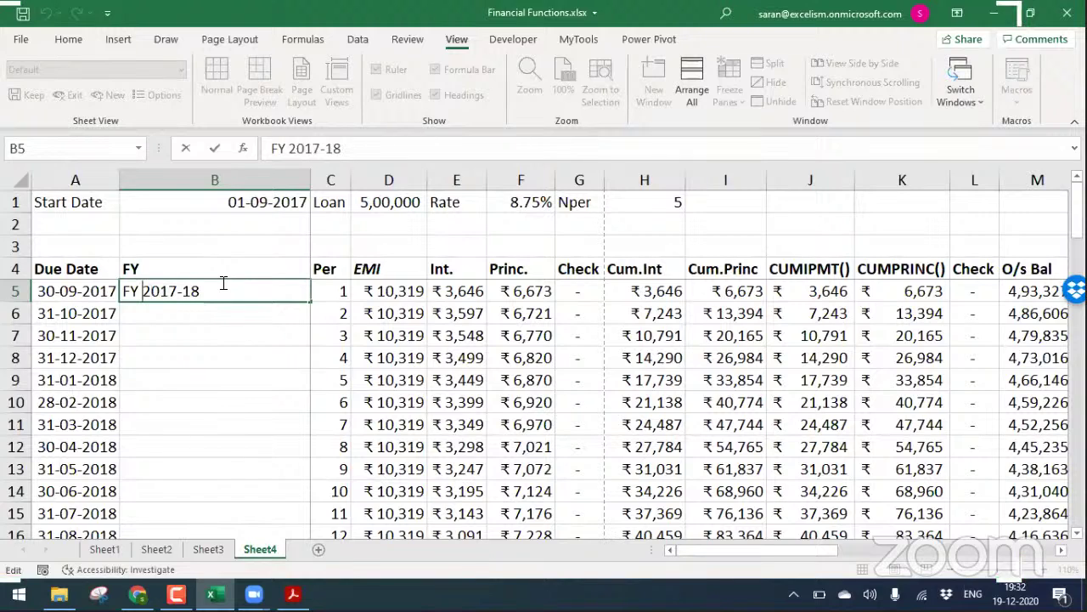
key("shift+Home")
key("Home")
type("=")
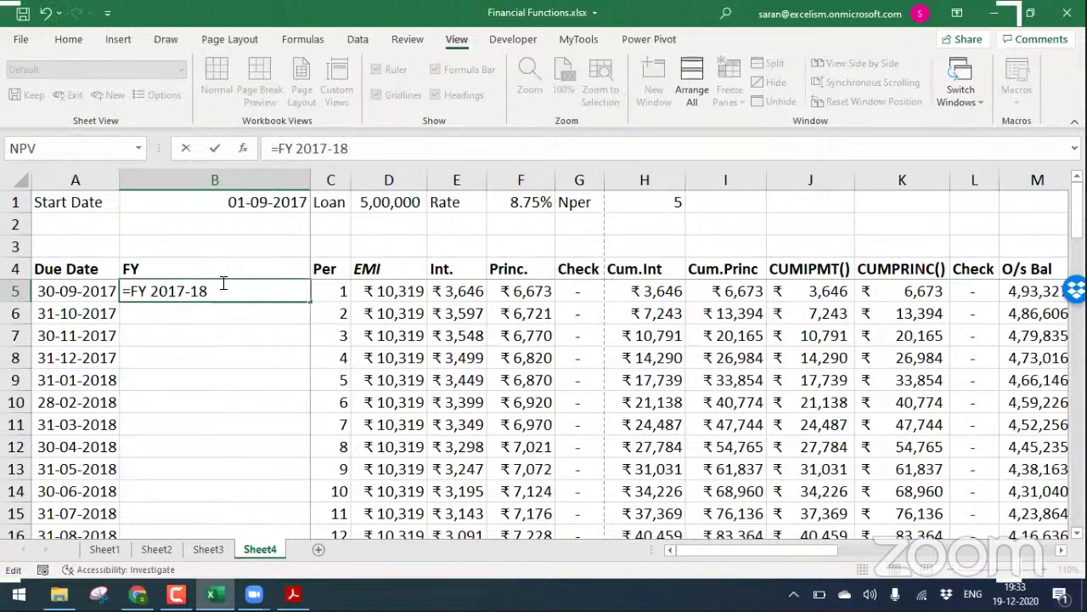
type("\"")
key("Right")
key("Right")
key("Right")
type("\"")
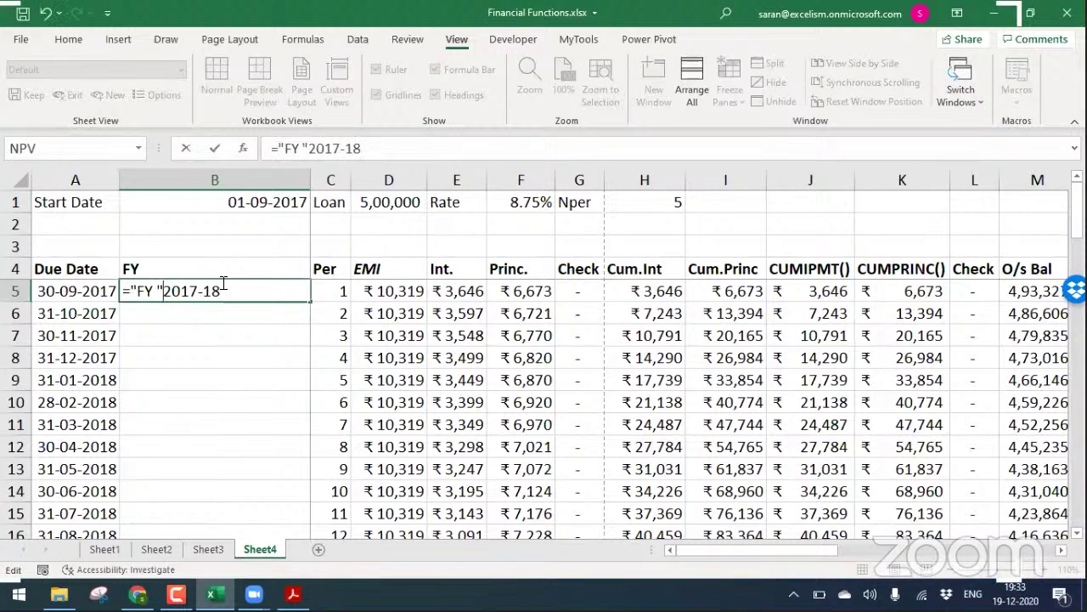
Remove the fixed 2017-18 from the B5 formula and add a concatenation operator (&) after "FY "
key("shift+Right")
key("shift+Right")
key("shift+Right")
key("shift+Right")
key("shift+Right")
key("shift+Right")
key("shift+Right")
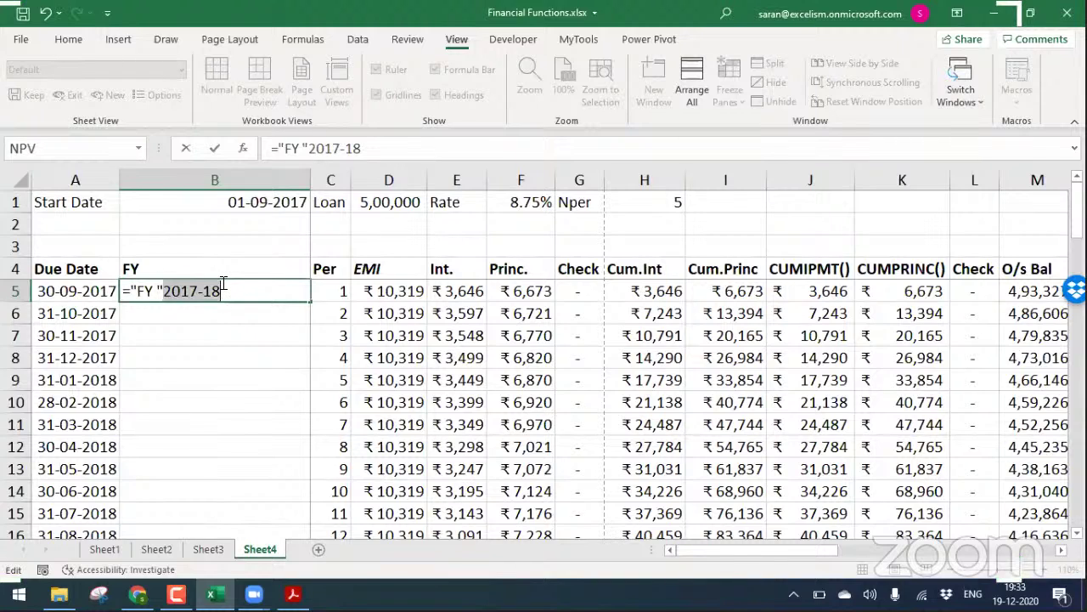
left_click(187, 291)
left_click_drag(164, 290, 193, 291)
left_click_drag(189, 290, 196, 290)
double_click(253, 289)
left_click(252, 289)
key("BackSpace")
key("BackSpace")
key("BackSpace")
key("BackSpace")
key("BackSpace")
key("BackSpace")
key("BackSpace")
type("&")
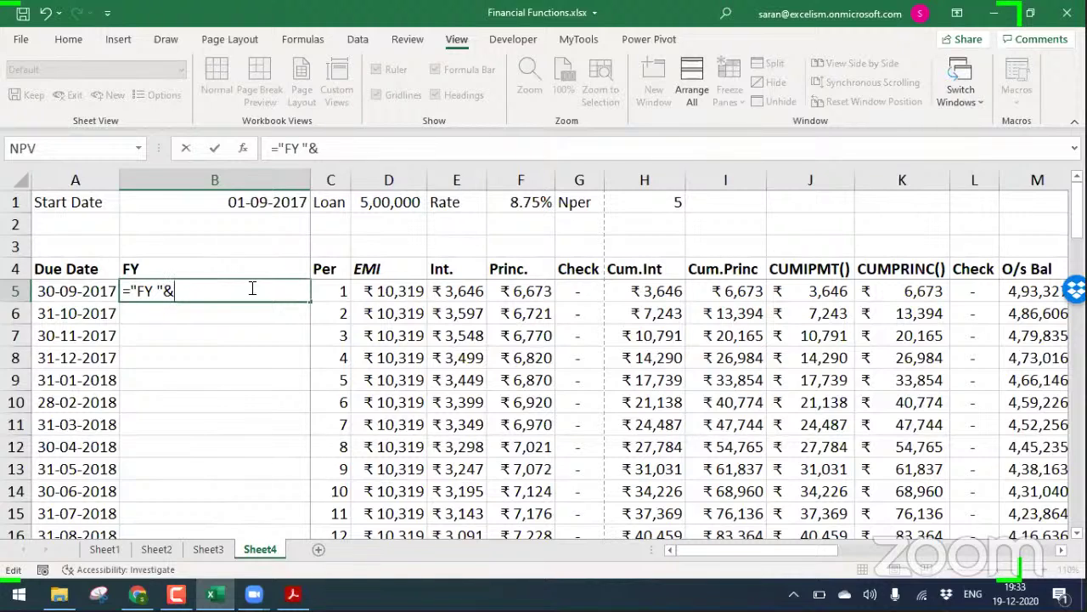
Add an IF function to the B5 formula with the logical test MONTH(A5)>=4
type("if")
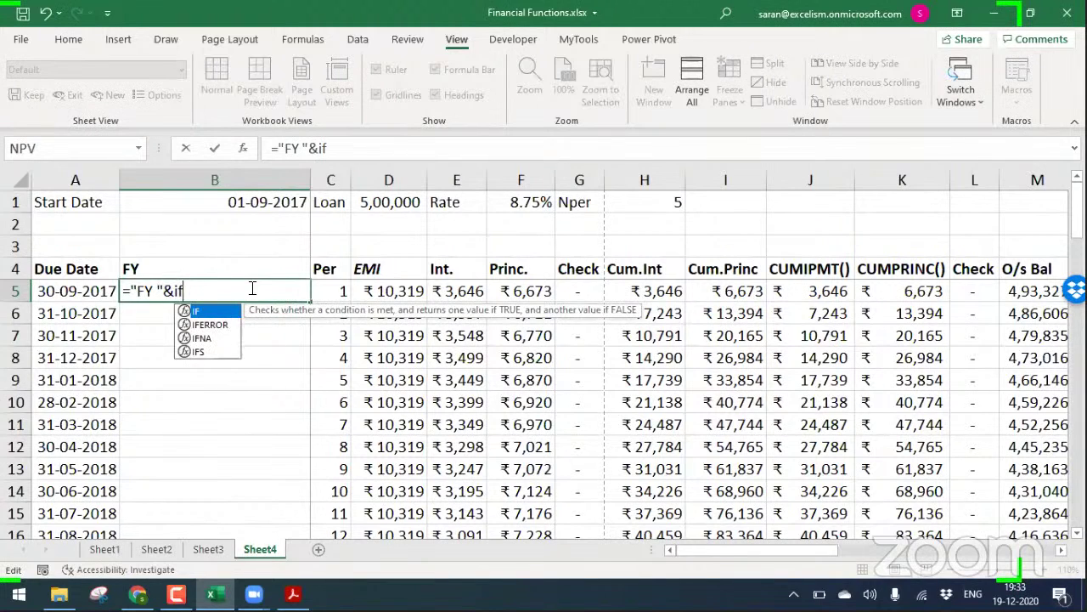
key("Tab")
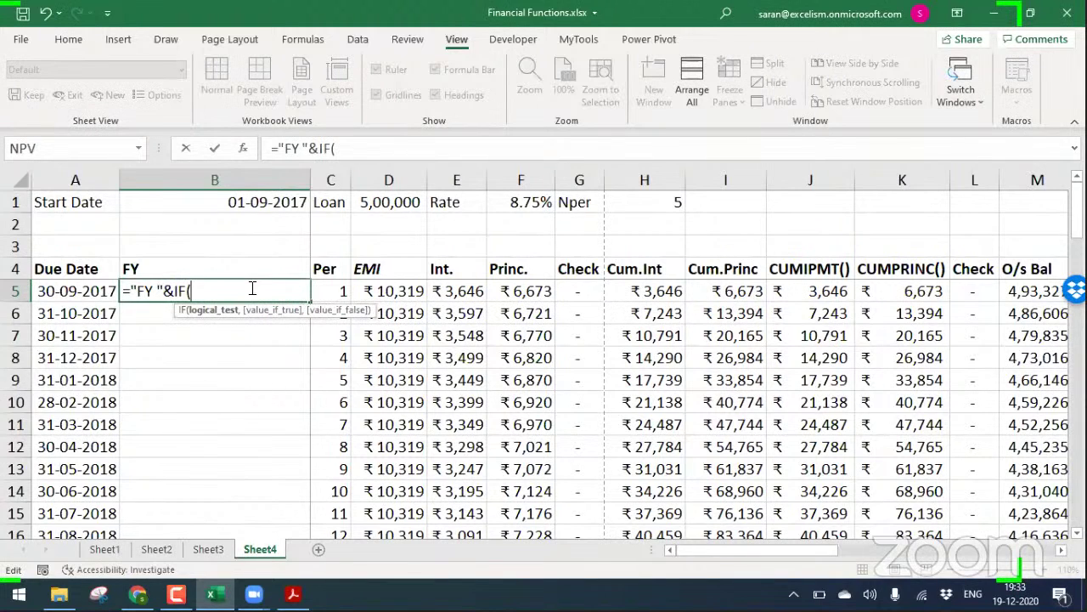
type("month")
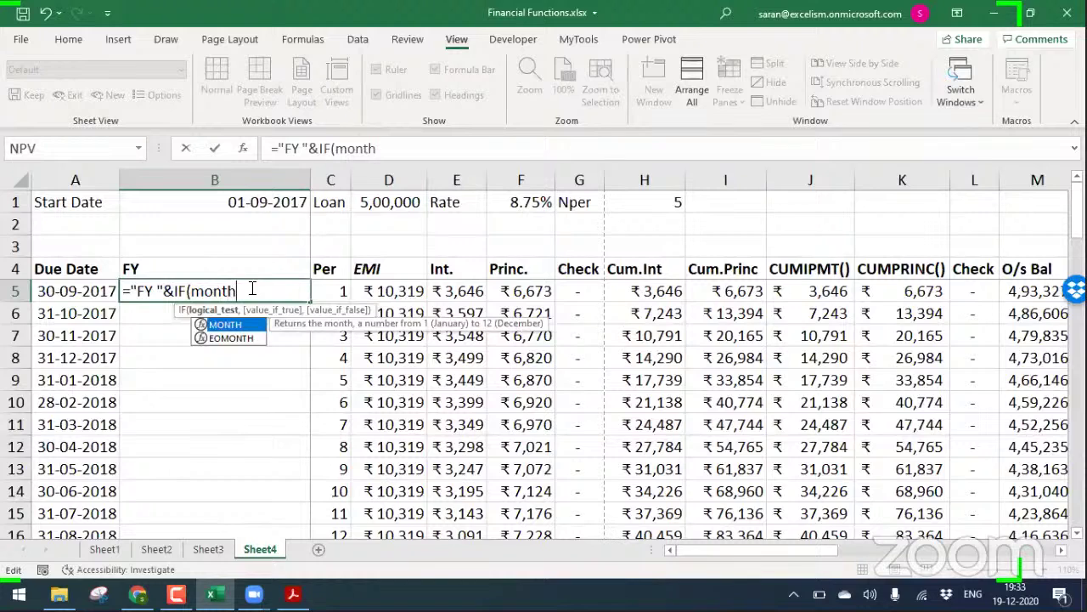
key("Tab")
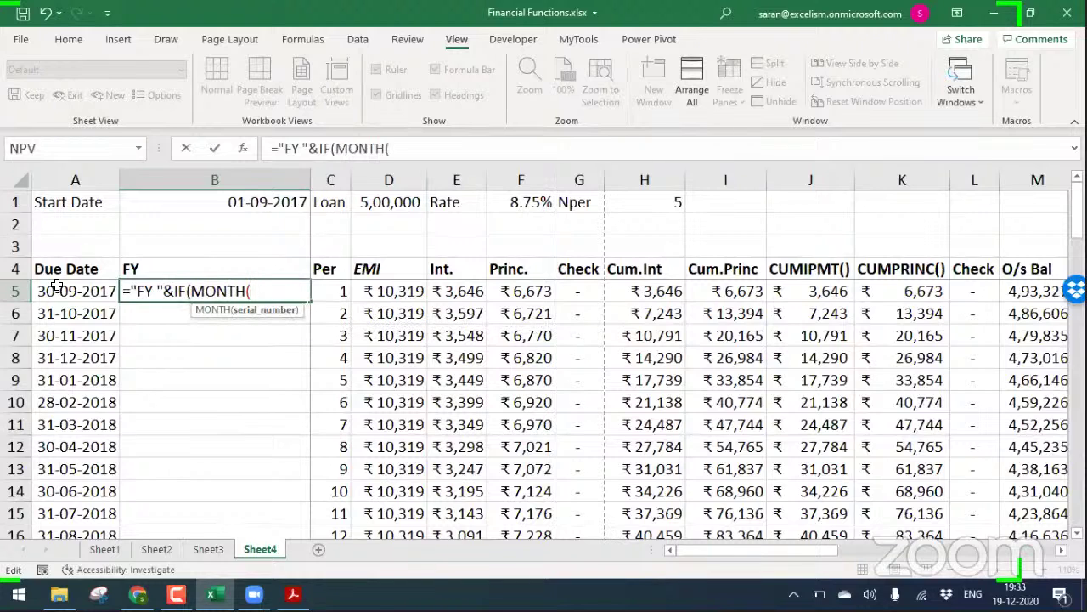
left_click(56, 286)
type(")")
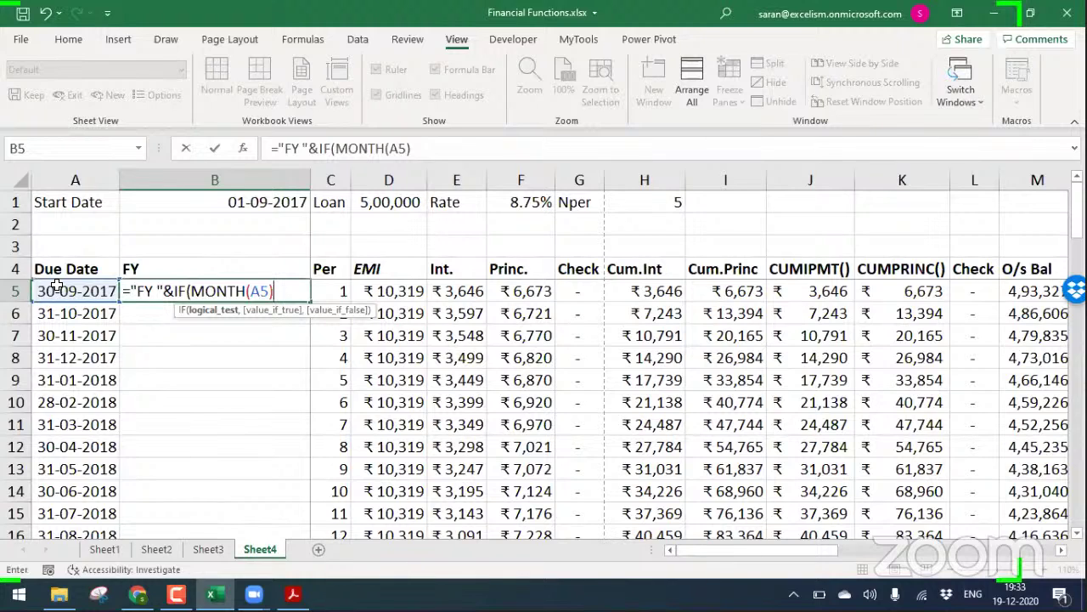
type(">=4,")
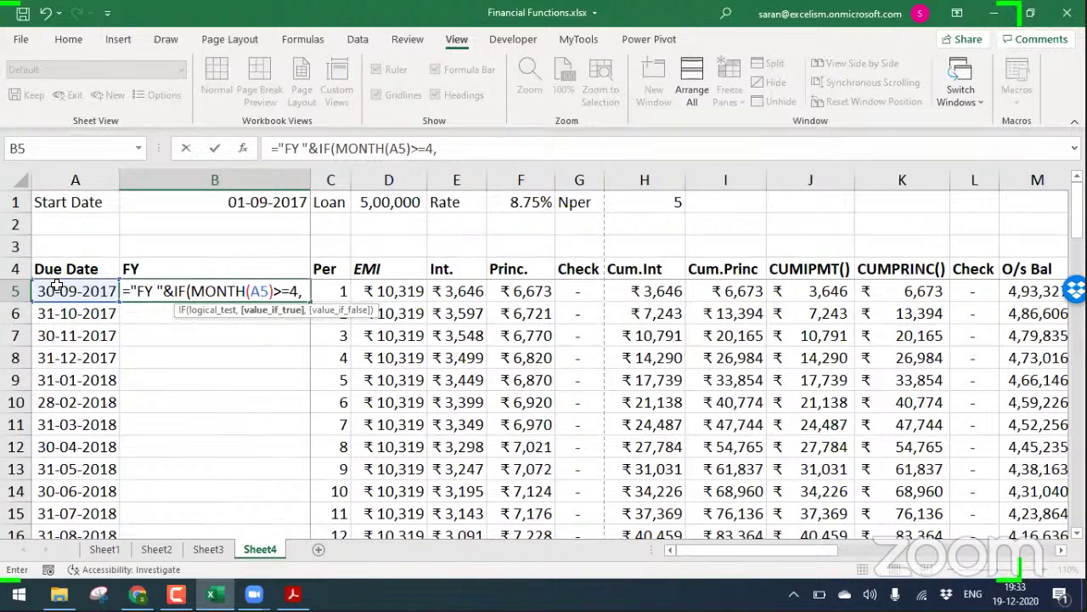
Start the IF's value-if-true in B5 with YEAR(A5)&"-"& to give the starting year and a hyphen
type("year")
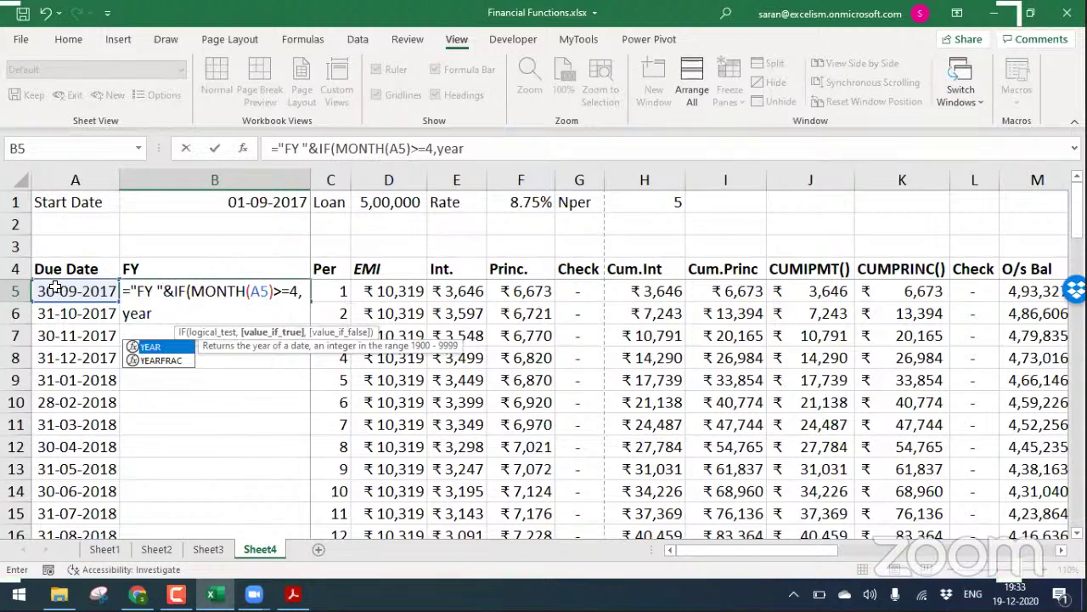
key("Tab")
left_click(40, 291)
type(")&")
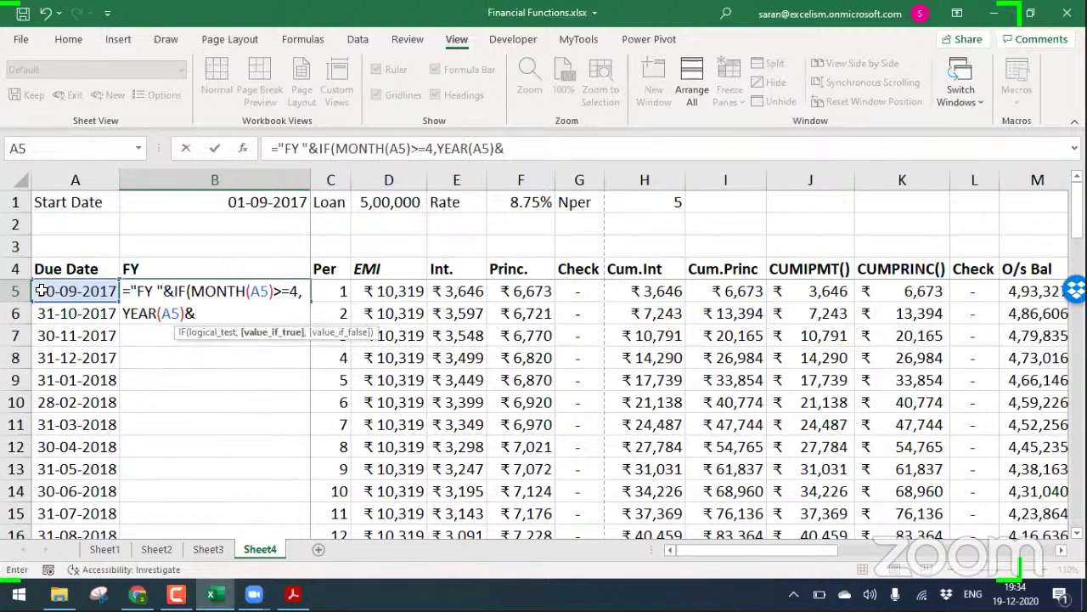
type("\"=")
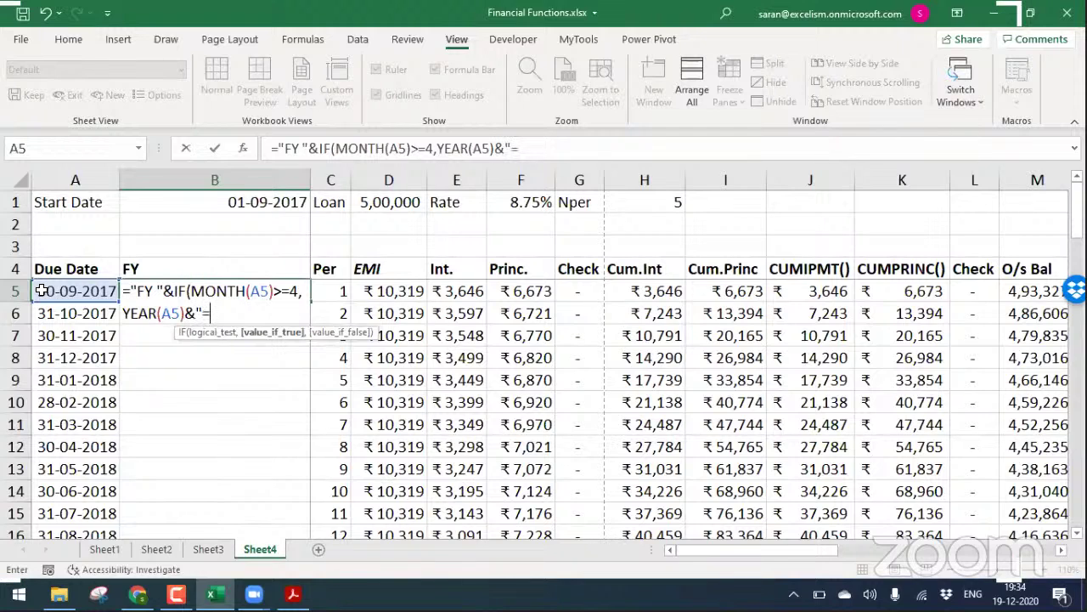
type("-\"")
key("BackSpace")
key("BackSpace")
key("BackSpace")
type("-\"&")
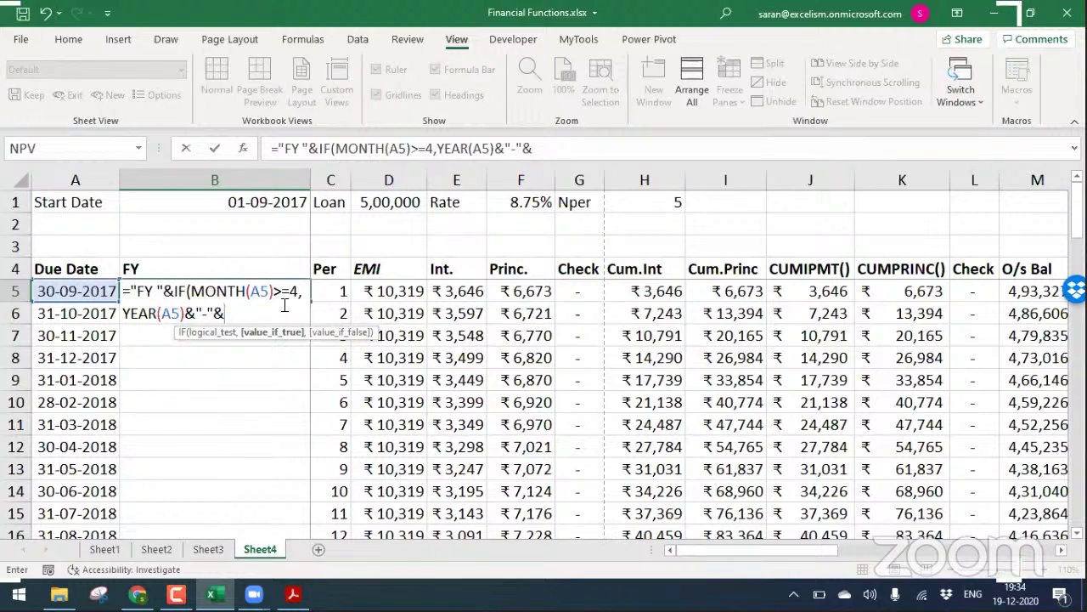
Complete the value-if-true with the next year's two digits as TEXT(A5,"YY")+1, and move on to the value-if-false argument
type("tex")
key("Tab")
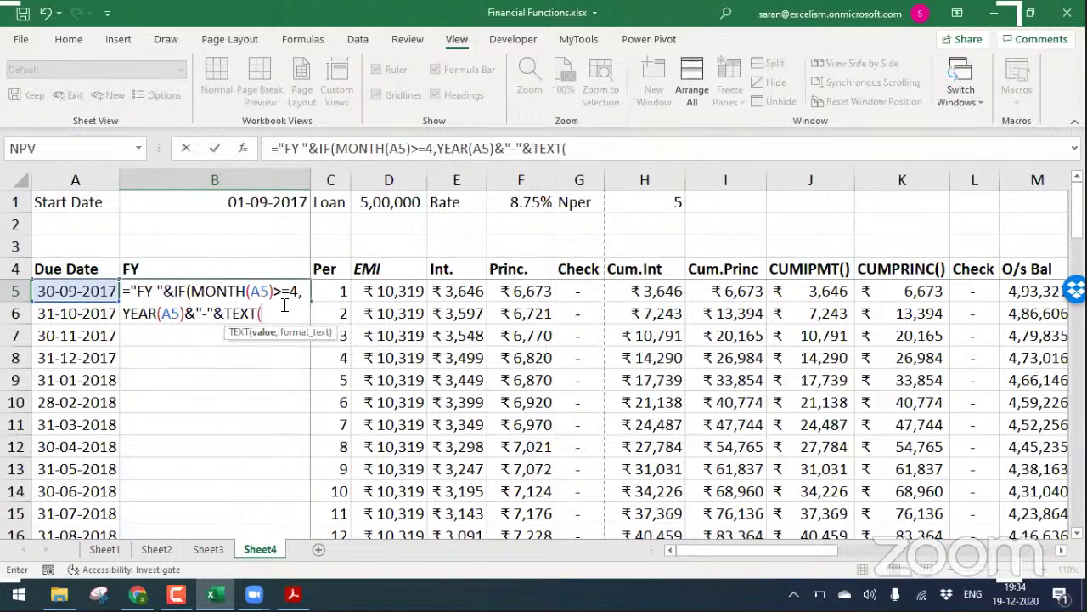
left_click(92, 288)
type(",")
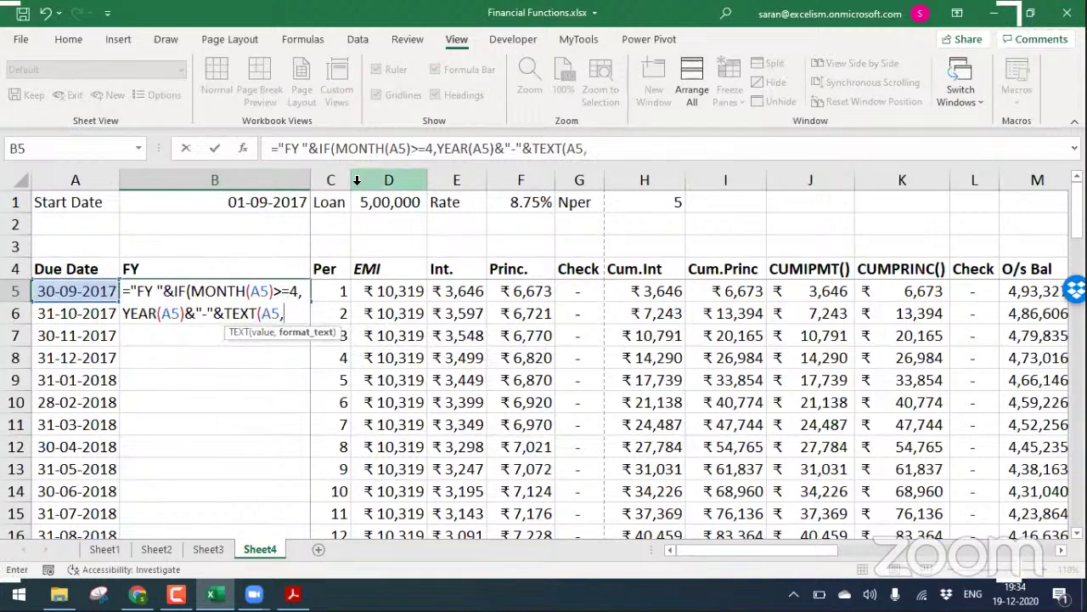
type("\"YY\")")
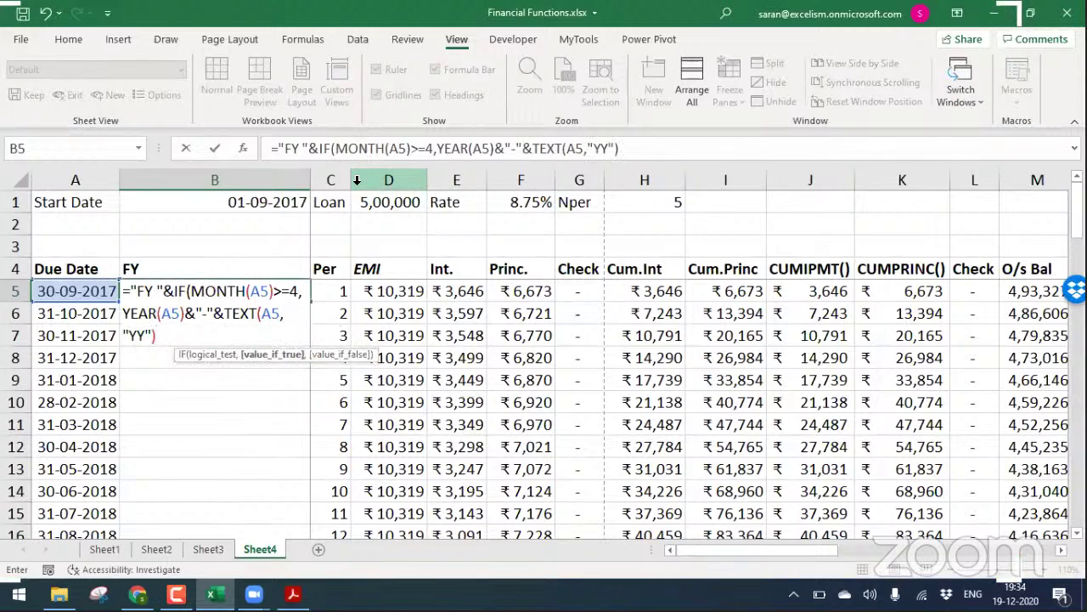
left_click_drag(225, 313, 237, 335)
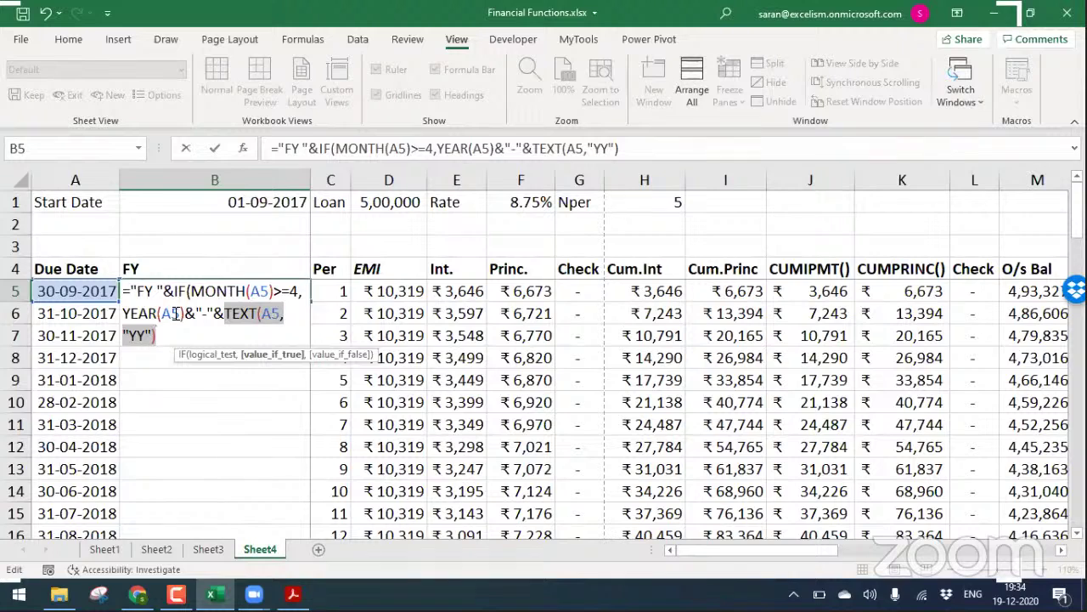
left_click(267, 334)
type("+1")
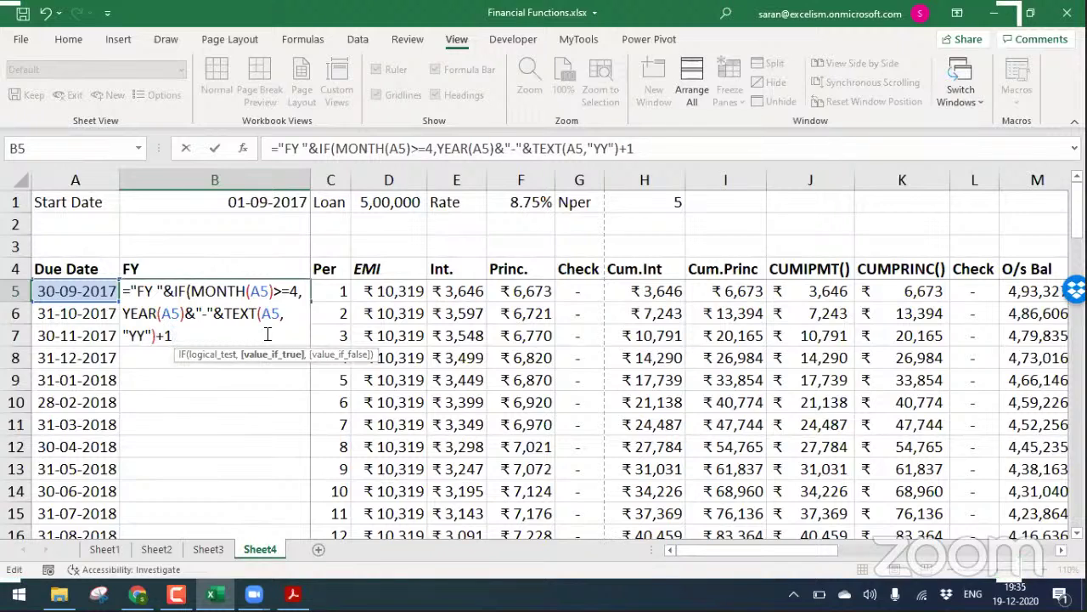
type(",")
Review the parts of the unfinished B5 formula: the "FY " prefix, the MONTH(A5)>=4 test and the value-if-true expression
left_click(272, 355)
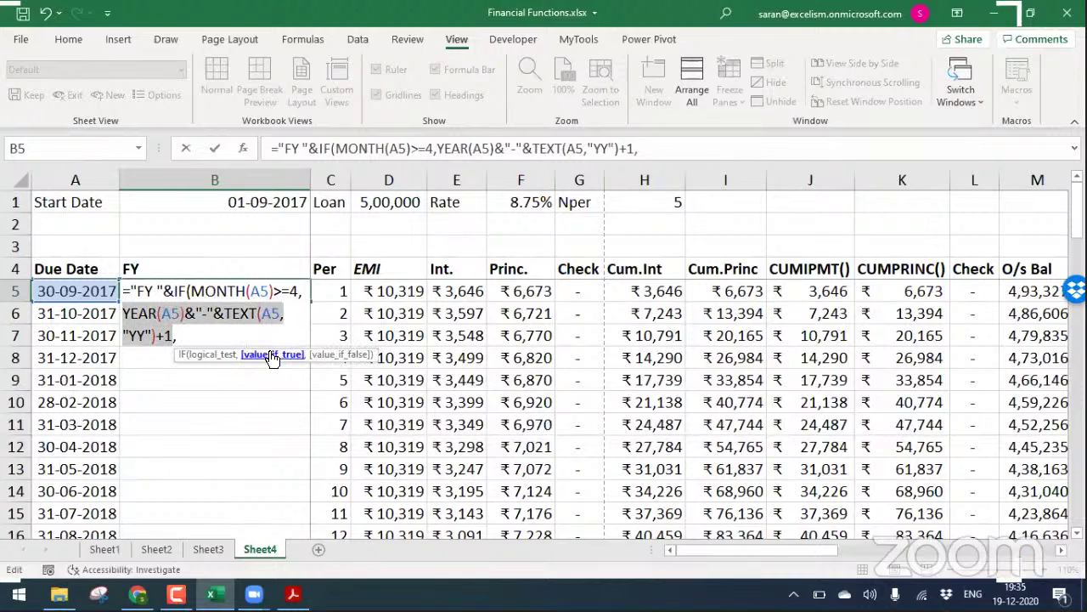
left_click_drag(130, 291, 162, 290)
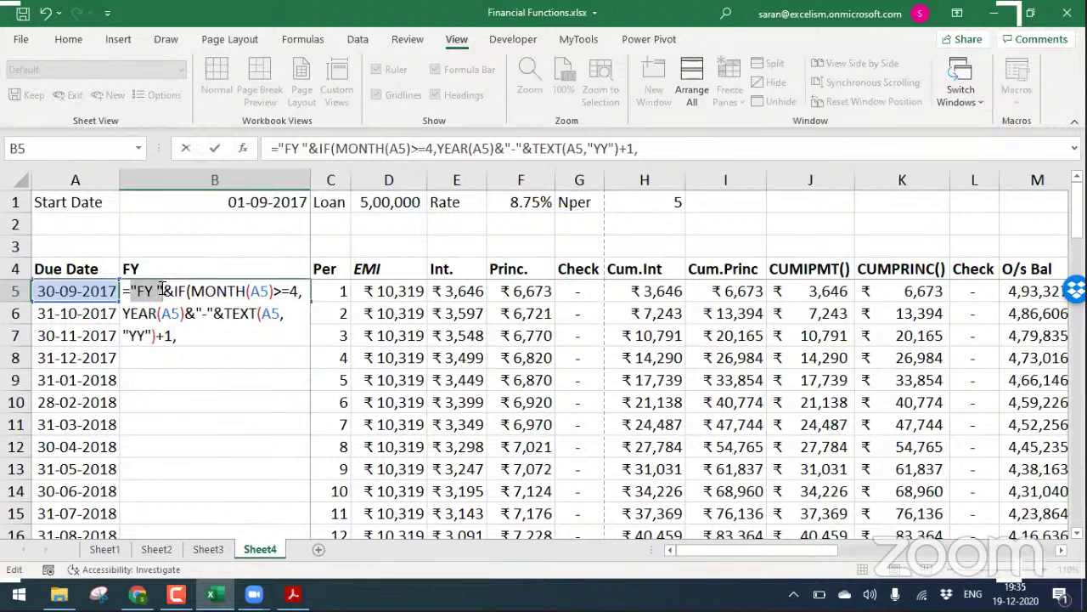
left_click(165, 291)
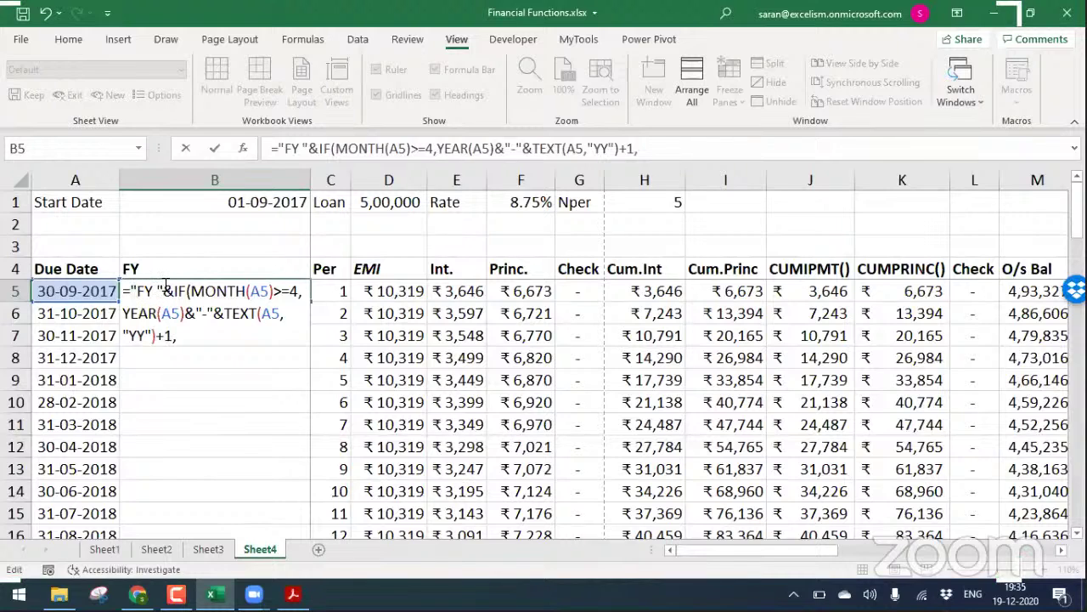
left_click_drag(164, 291, 175, 290)
left_click(217, 290)
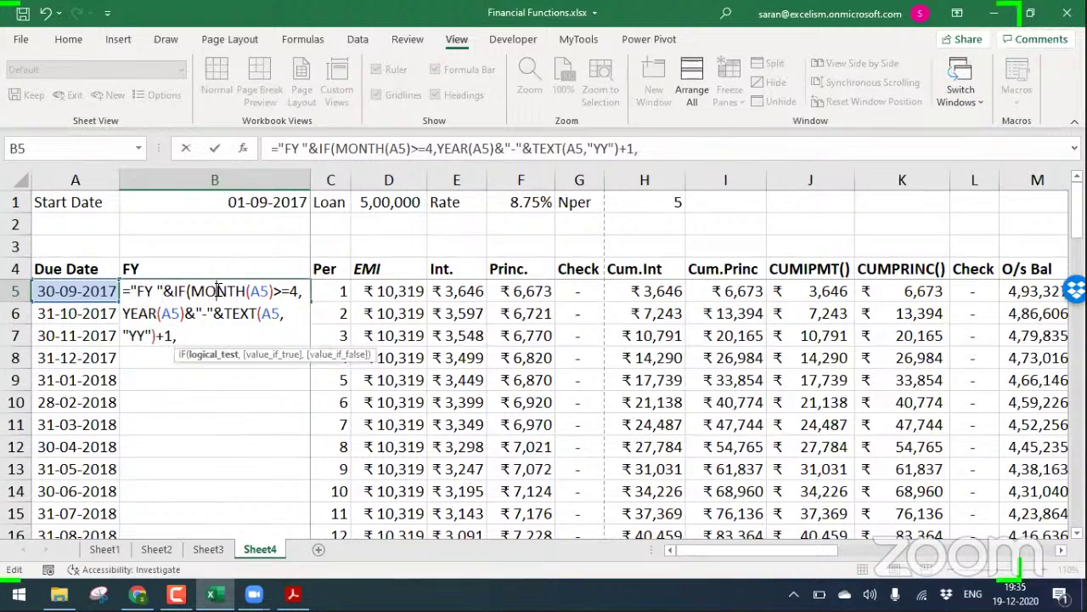
left_click(261, 291)
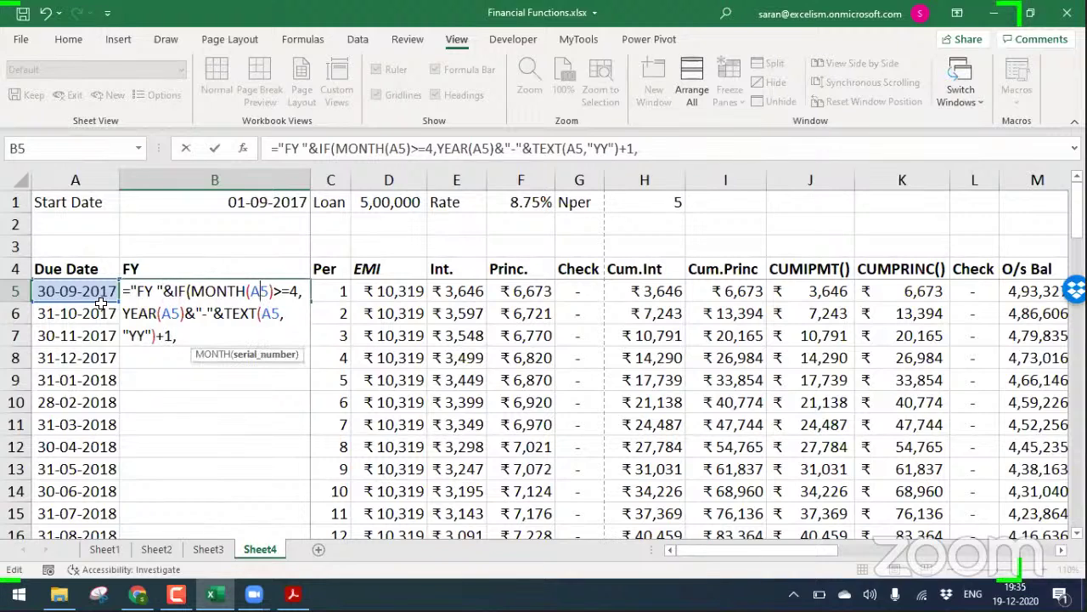
left_click(297, 291)
left_click(301, 291)
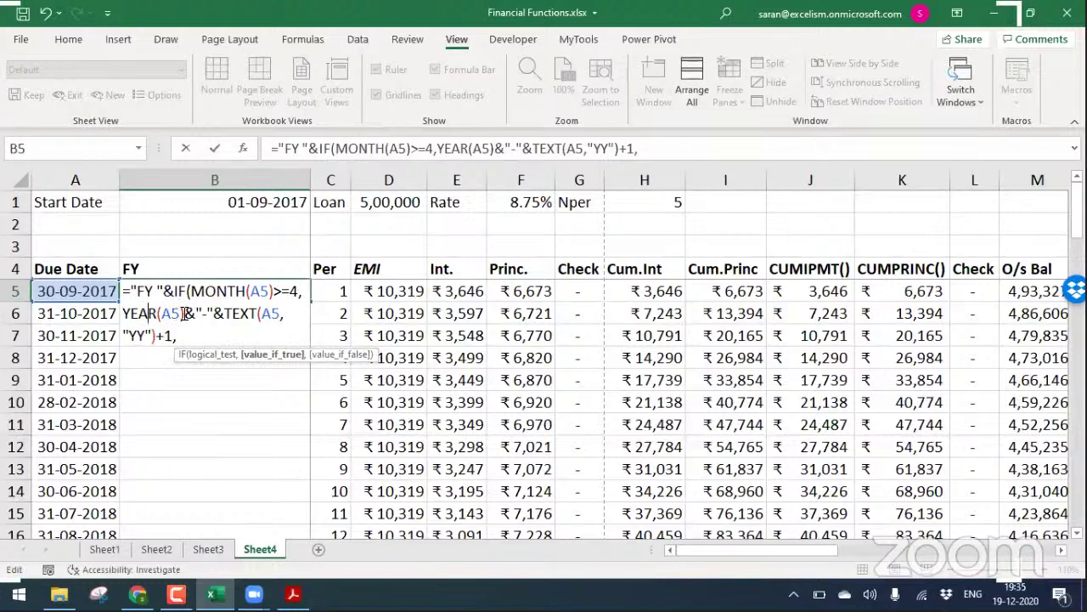
left_click(150, 313)
left_click(217, 334)
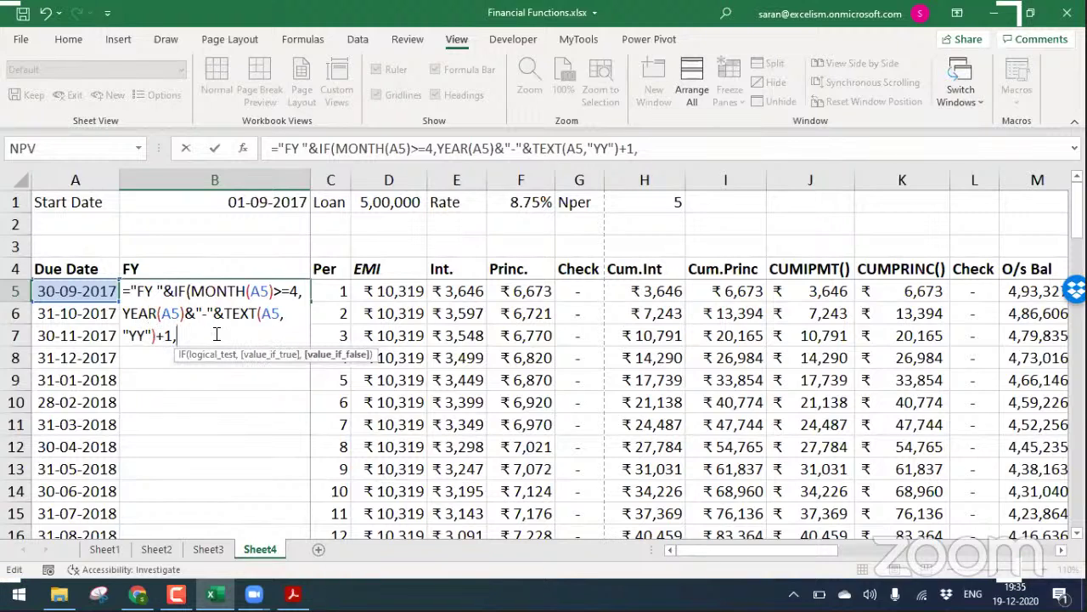
left_click_drag(192, 293, 298, 293)
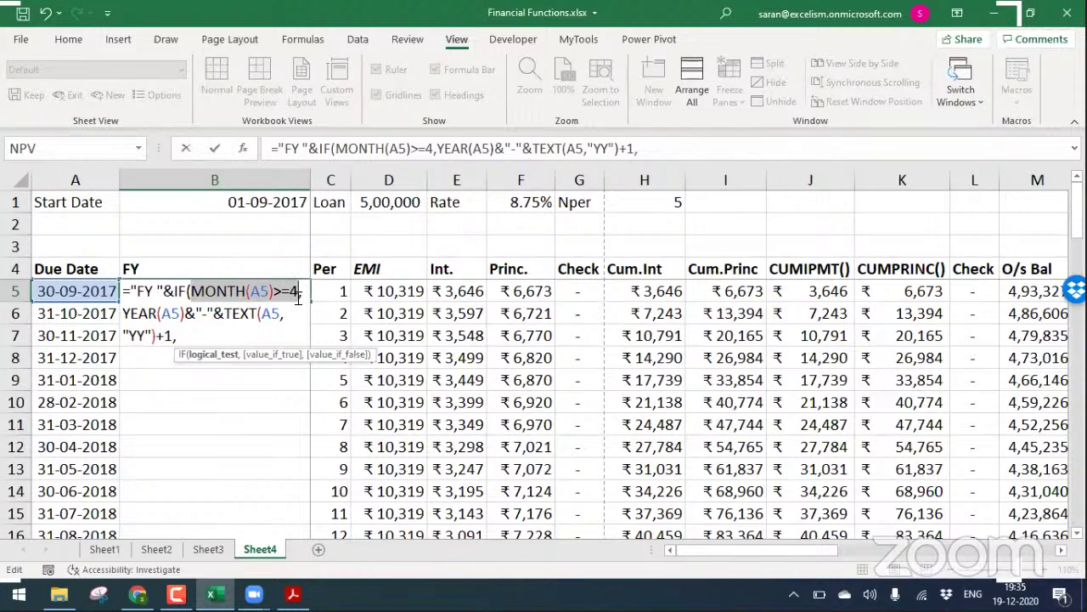
left_click_drag(124, 314, 181, 336)
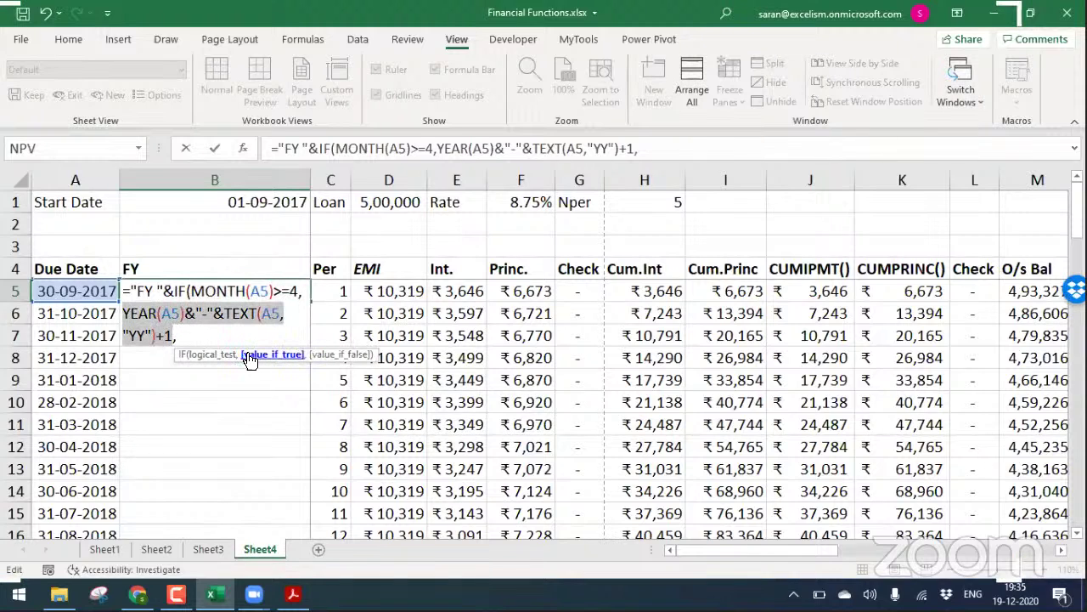
Complete the B5 formula with the value-if-false YEAR(A5)-1&"-"&TEXT(A5,"YY") and close the IF function
left_click(228, 336)
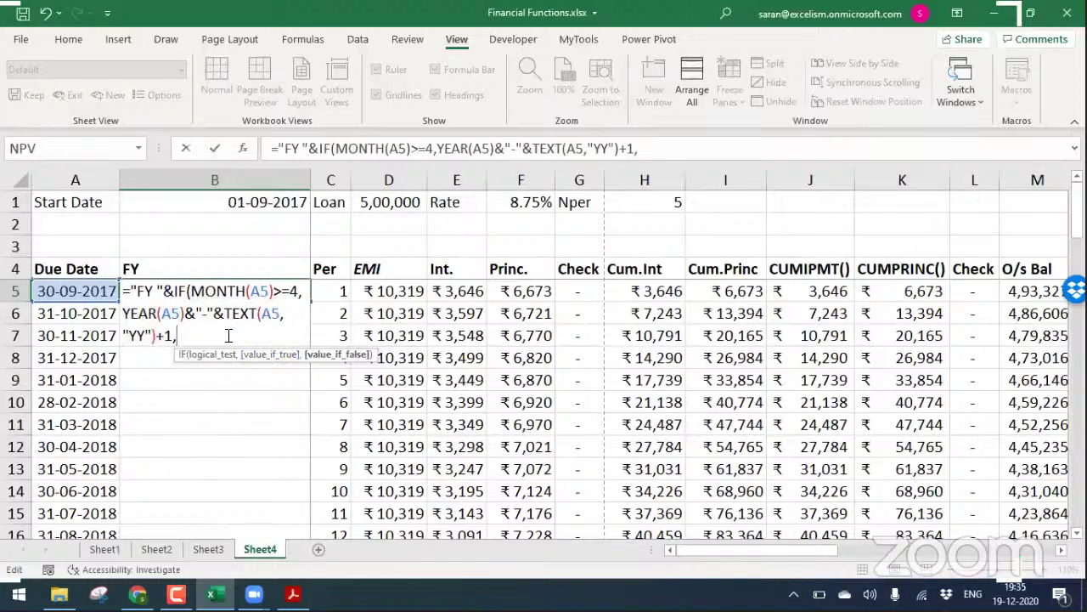
key("ctrl+v")
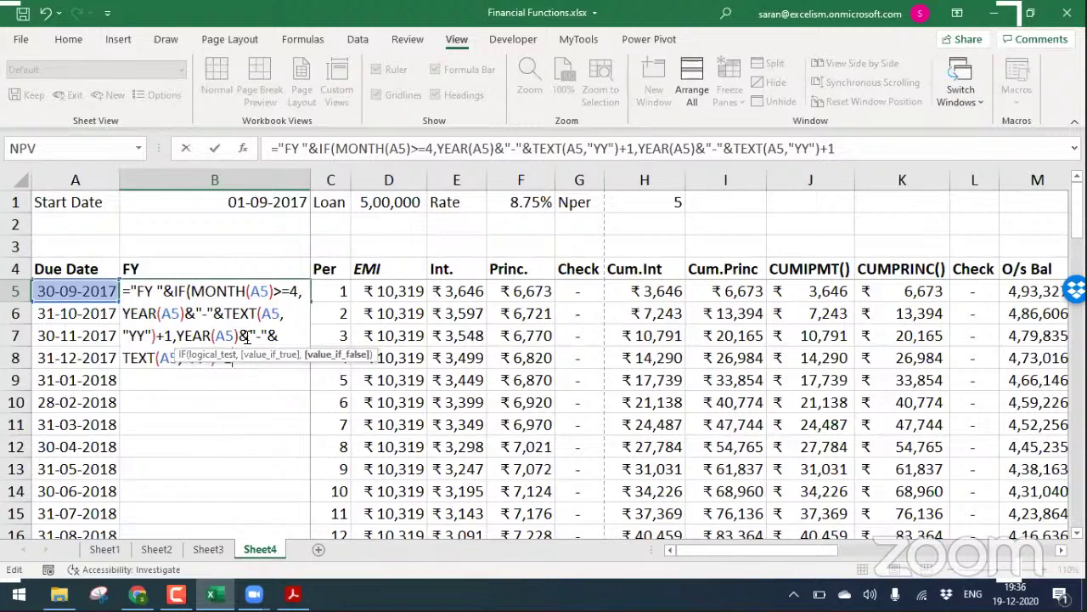
left_click(244, 335)
type("-")
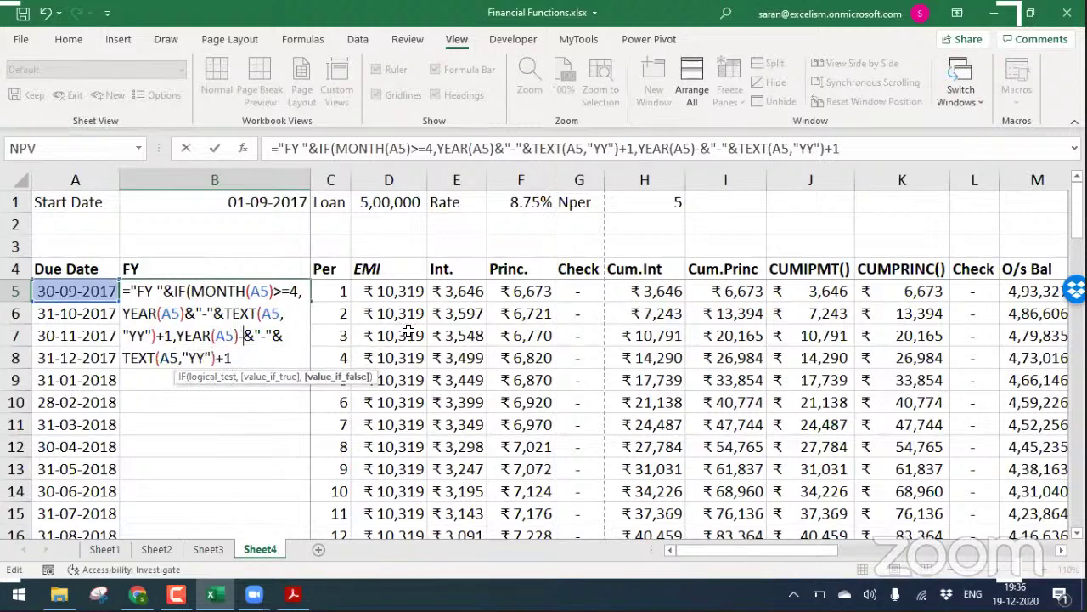
type("1")
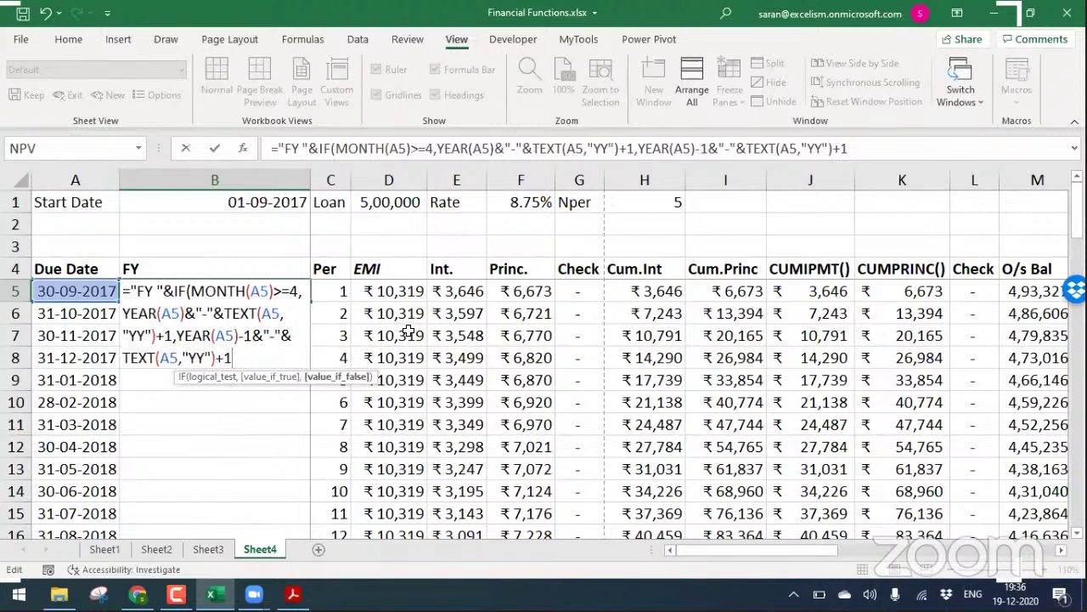
key("BackSpace")
key("BackSpace")
type(")")
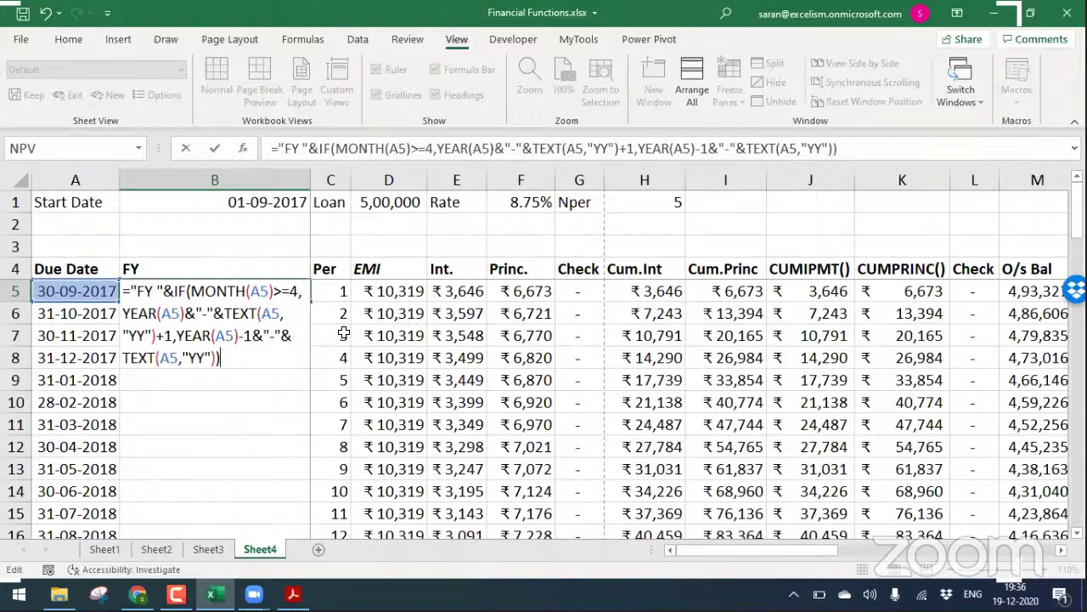
Check the IF arguments in B5, enter the formula and fill it down the FY column to the last instalment
left_click(202, 296)
left_click(214, 378)
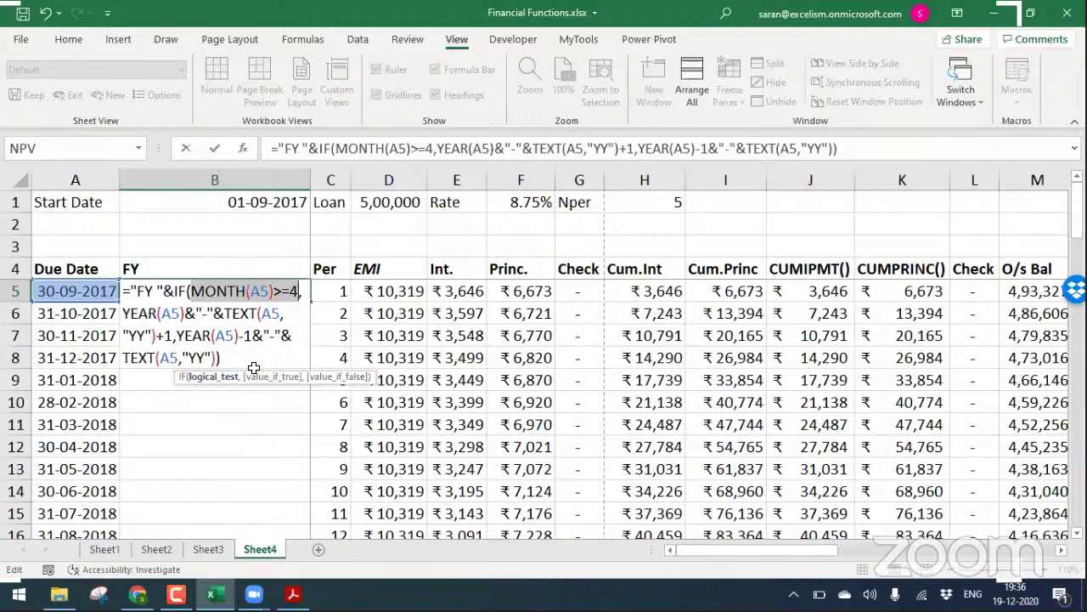
left_click(149, 314)
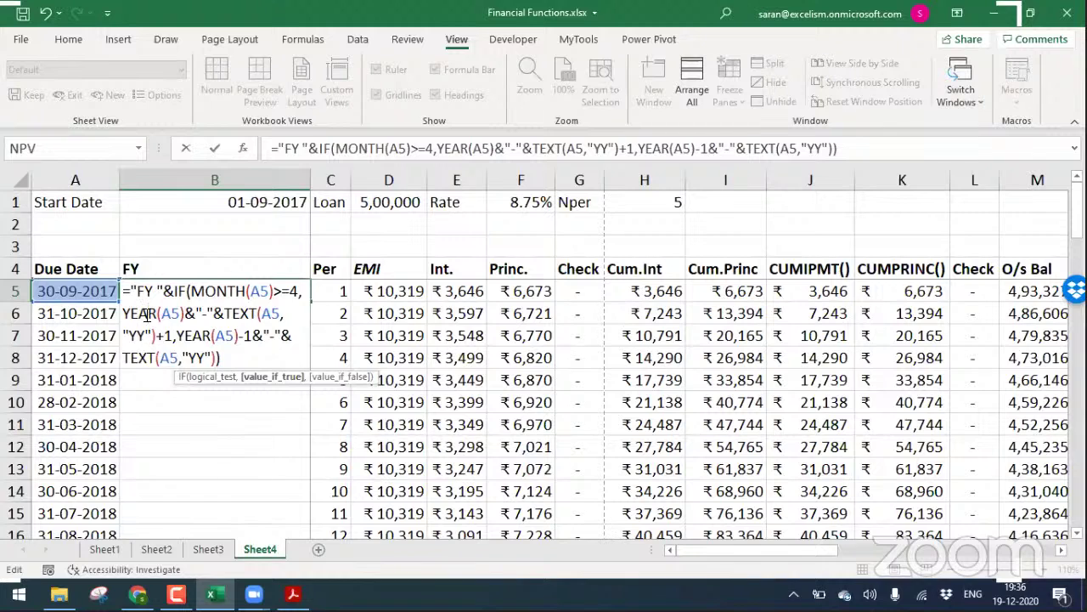
key("Return")
left_click(286, 300)
double_click(305, 300)
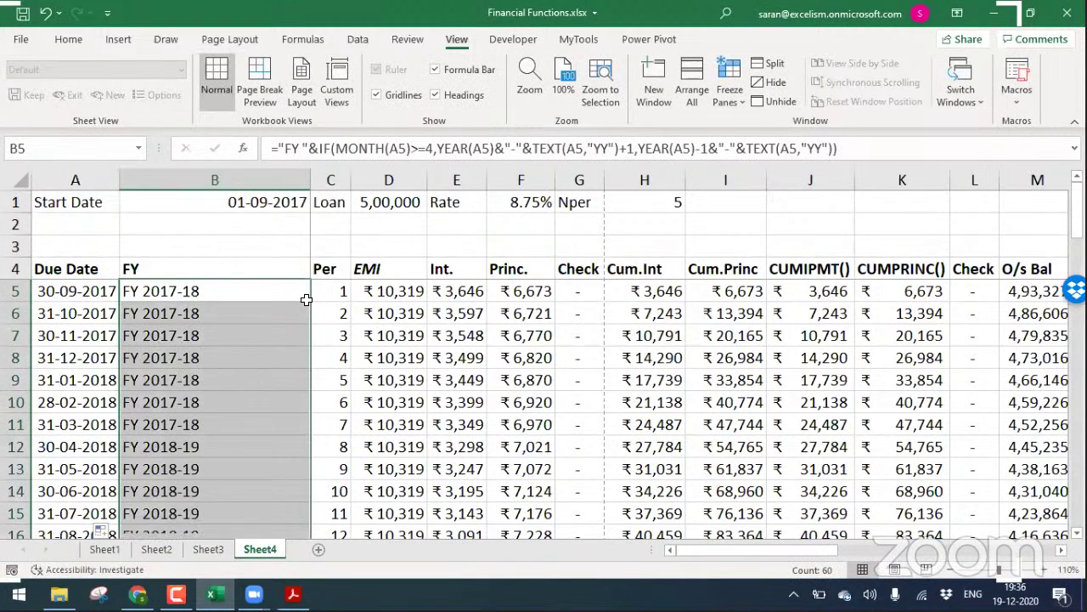
Autofit the width of column B to the FY heading and its entries
key("Up")
key("ctrl+shift+Down")
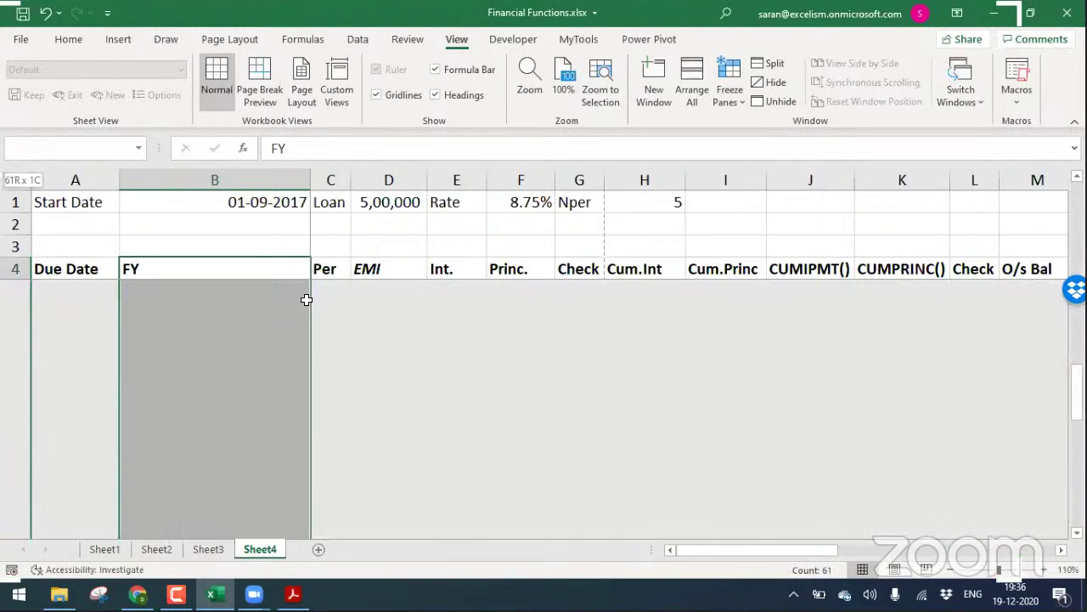
key("alt+o")
key("c")
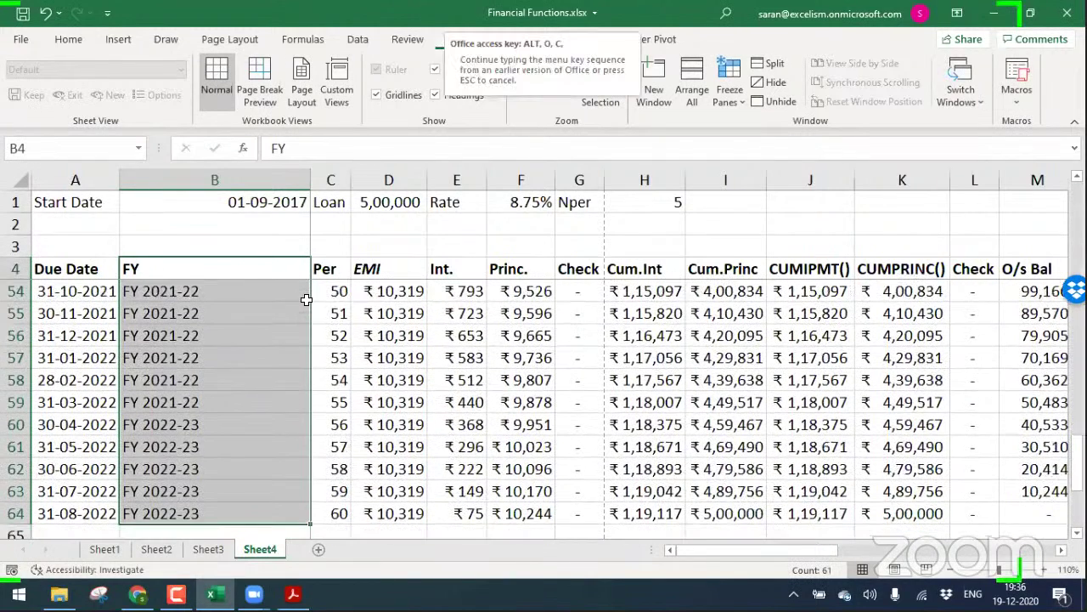
key("a")
key("Down")
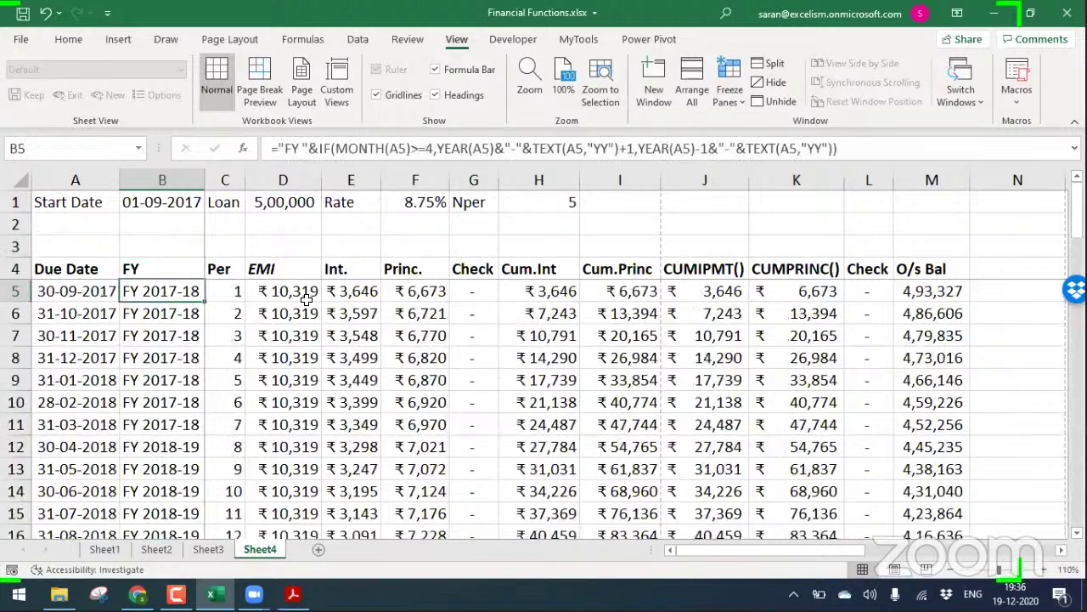
Review the finished financial-year formula in B5 without changing it
key("F2")
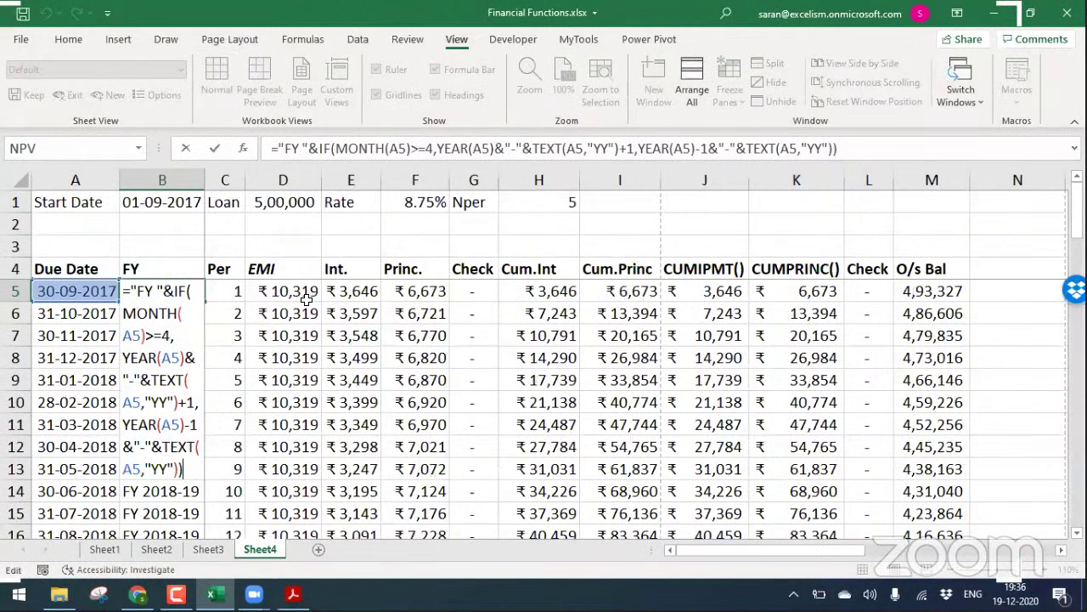
key("Return")
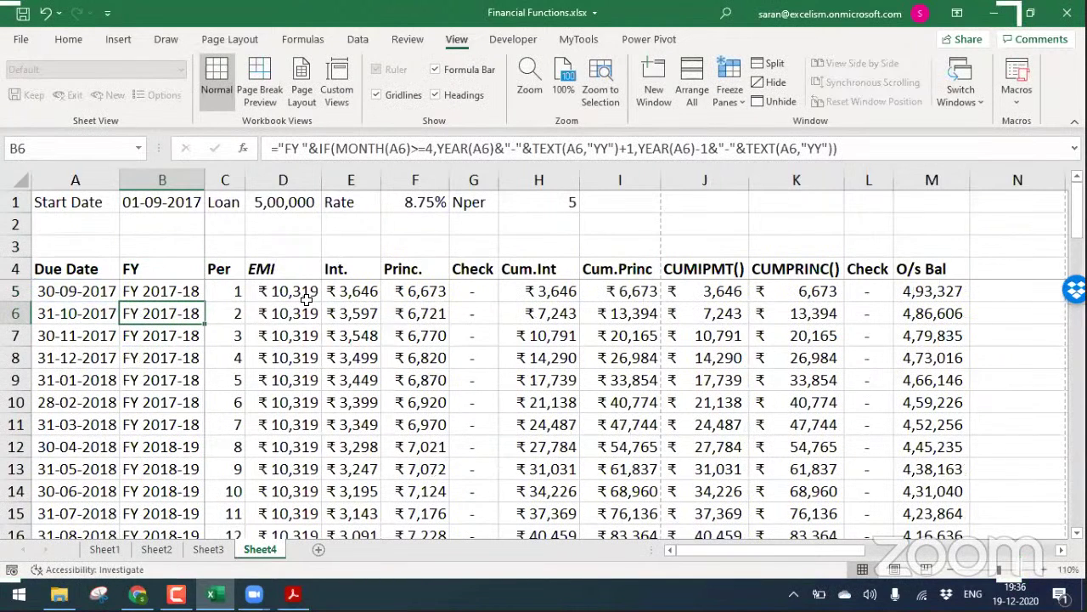
double_click(185, 292)
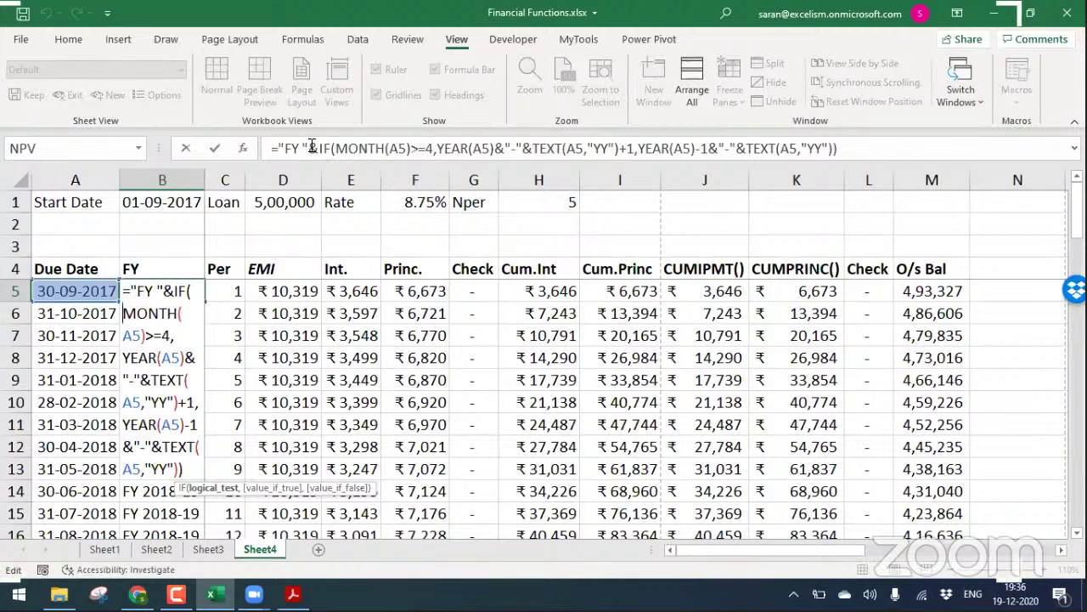
key("Return")
key("shift+Up")
key("ctrl+c")
key("Up")
key("Down")
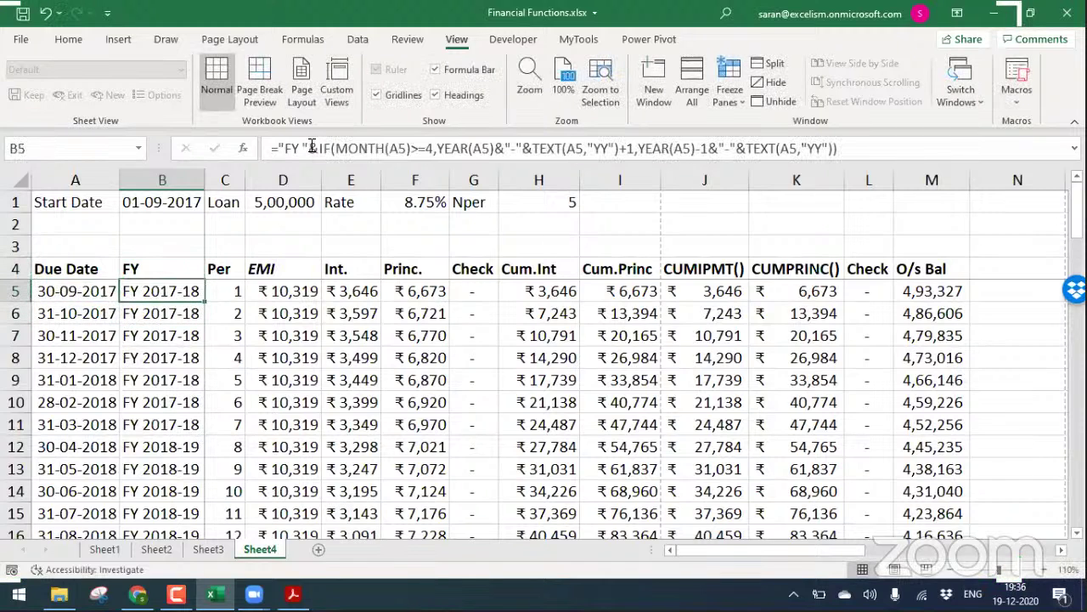
key("ctrl+shift+Down")
key("ctrl+v")
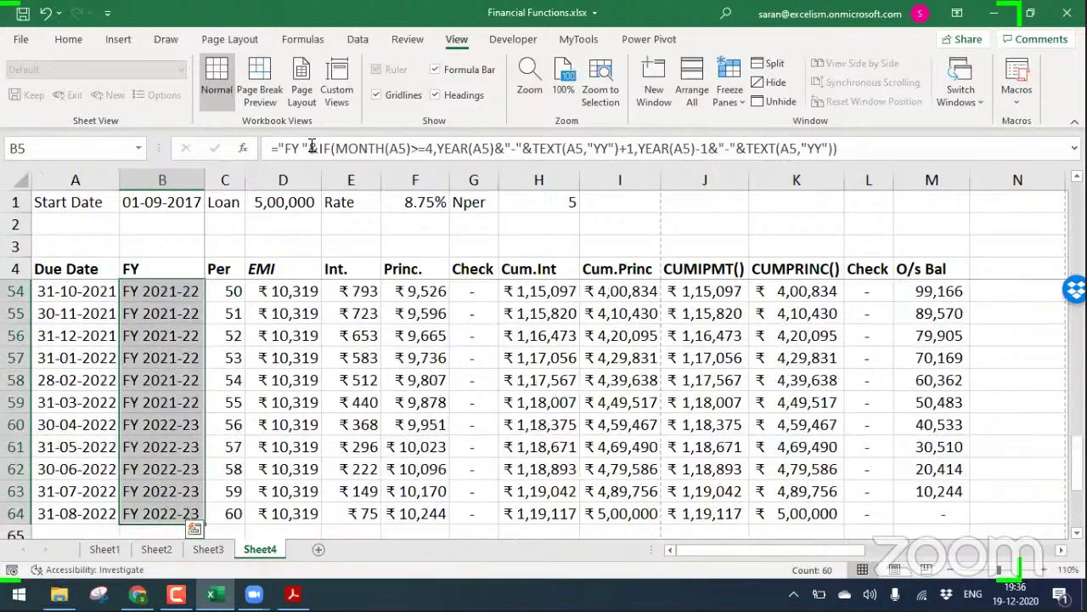
key("ctrl+c")
key("ctrl+Up")
key("ctrl+Right")
key("Right")
key("Right")
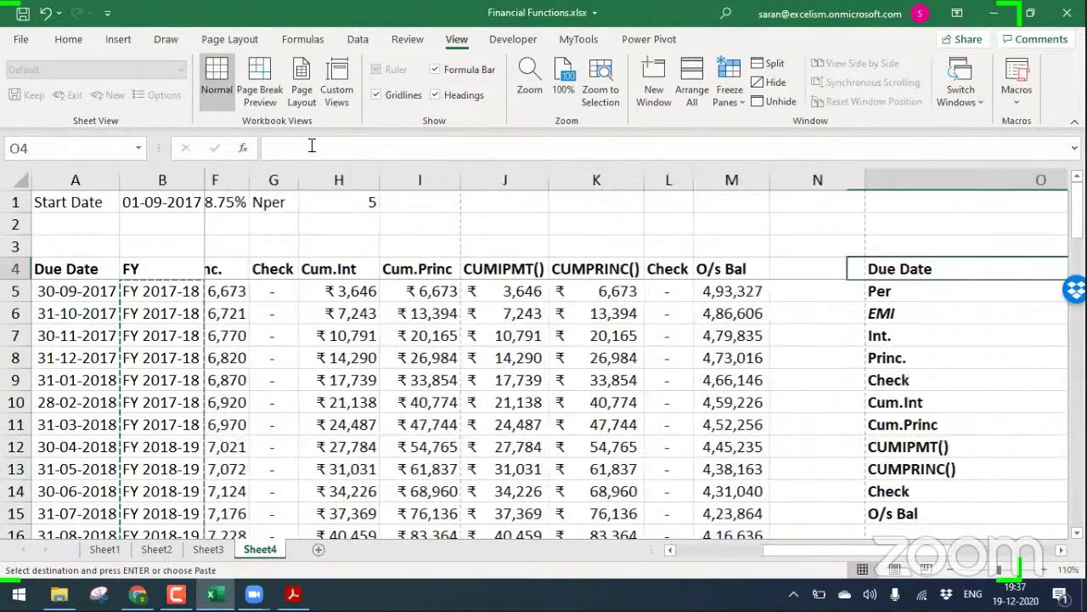
key("Right")
key("Left")
key("ctrl+space")
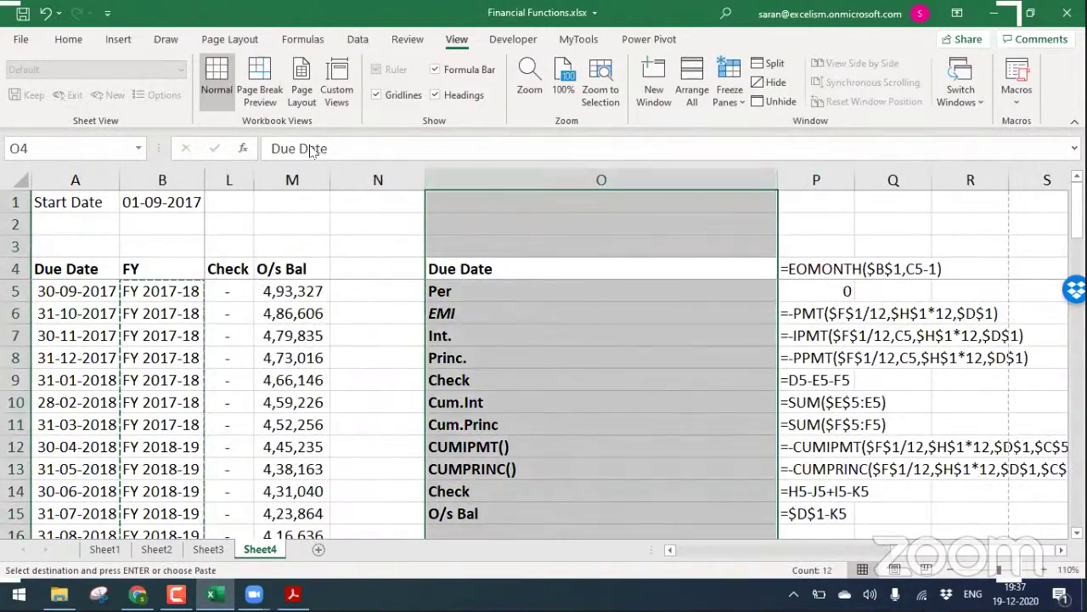
key("ctrl+shift+plus")
key("Escape")
key("Escape")
key("ctrl+shift+plus")
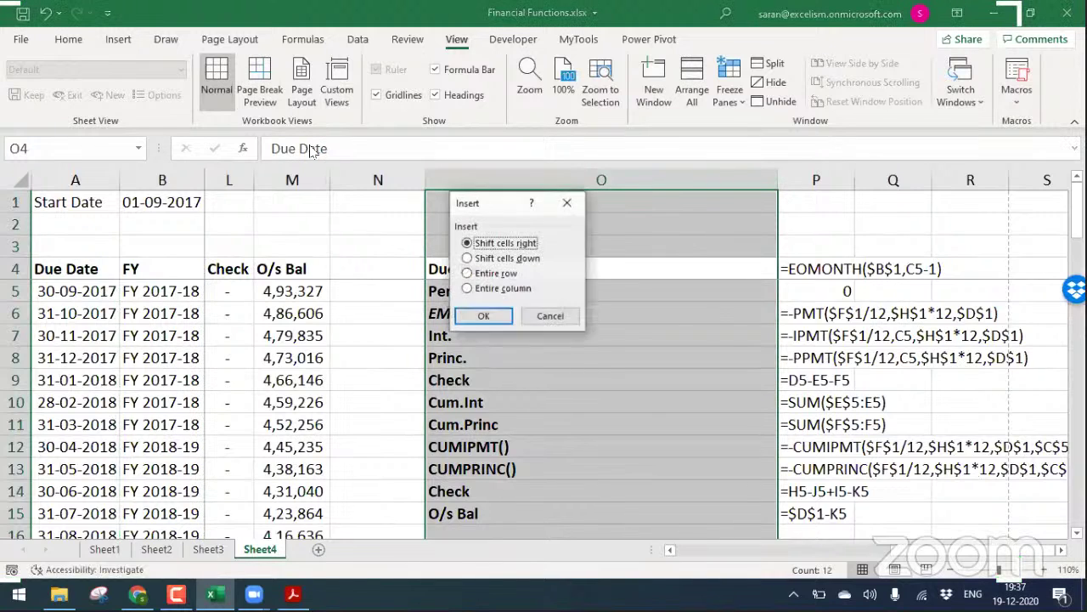
key("Escape")
key("ctrl+shift+plus")
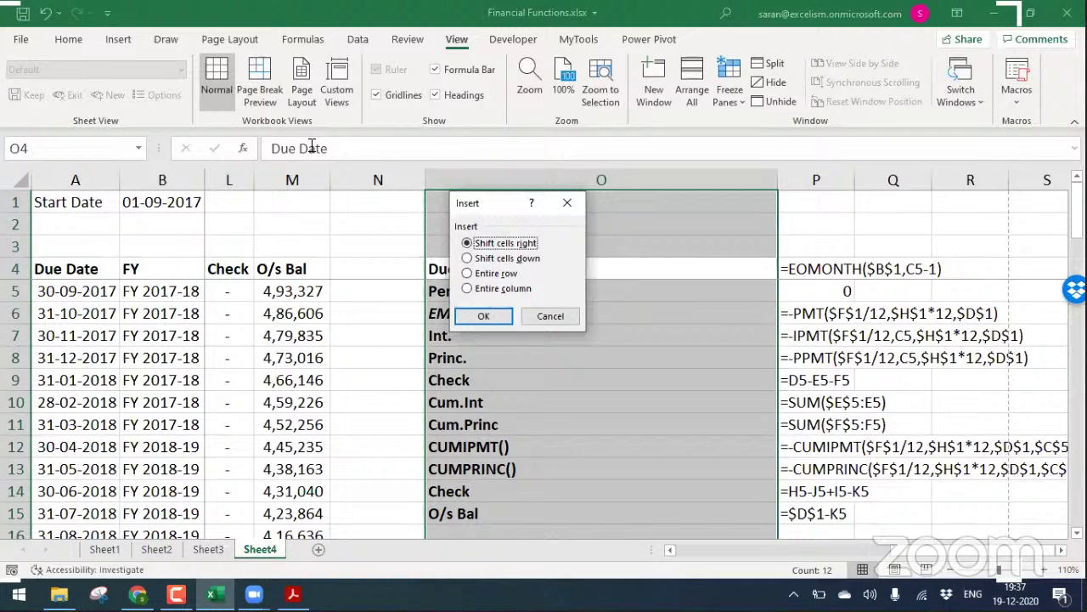
key("Escape")
key("Left")
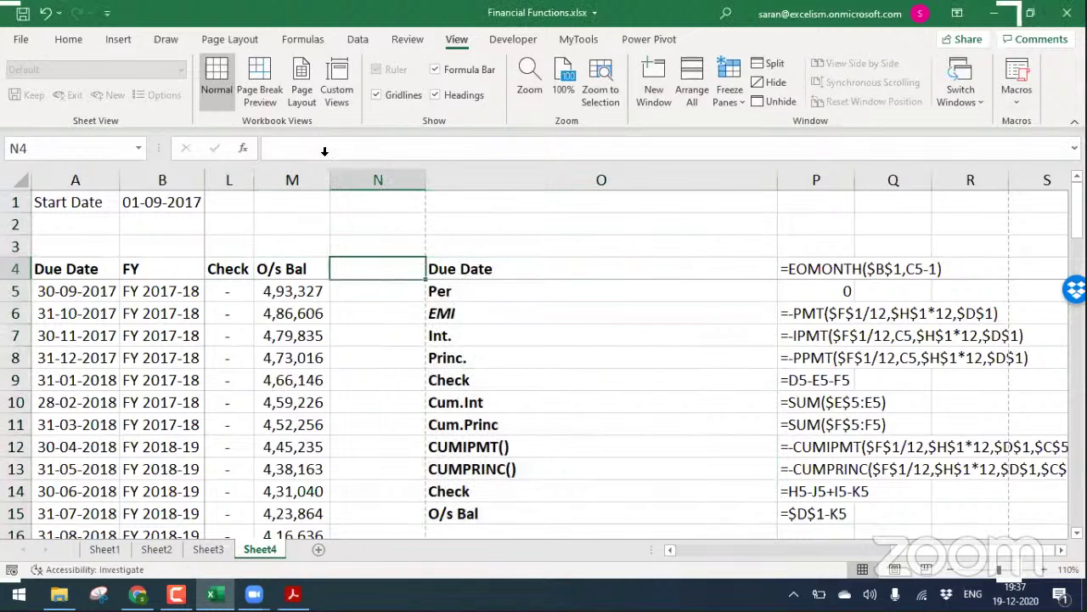
Insert three blank columns at column N, between the O/s Bal column and the formula list
left_click(374, 180)
key("ctrl+shift+plus")
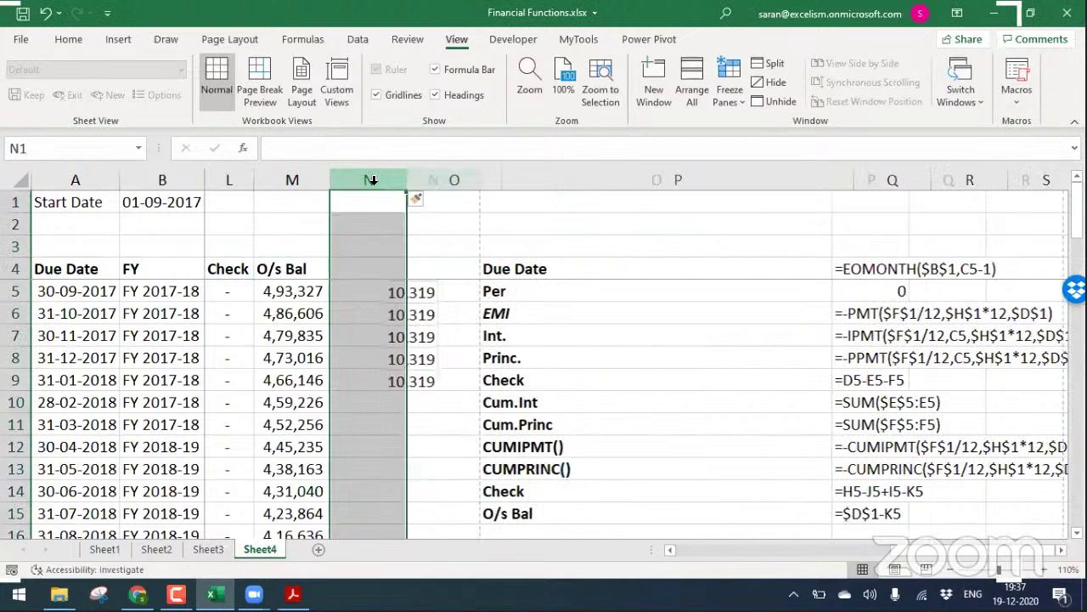
key("Down")
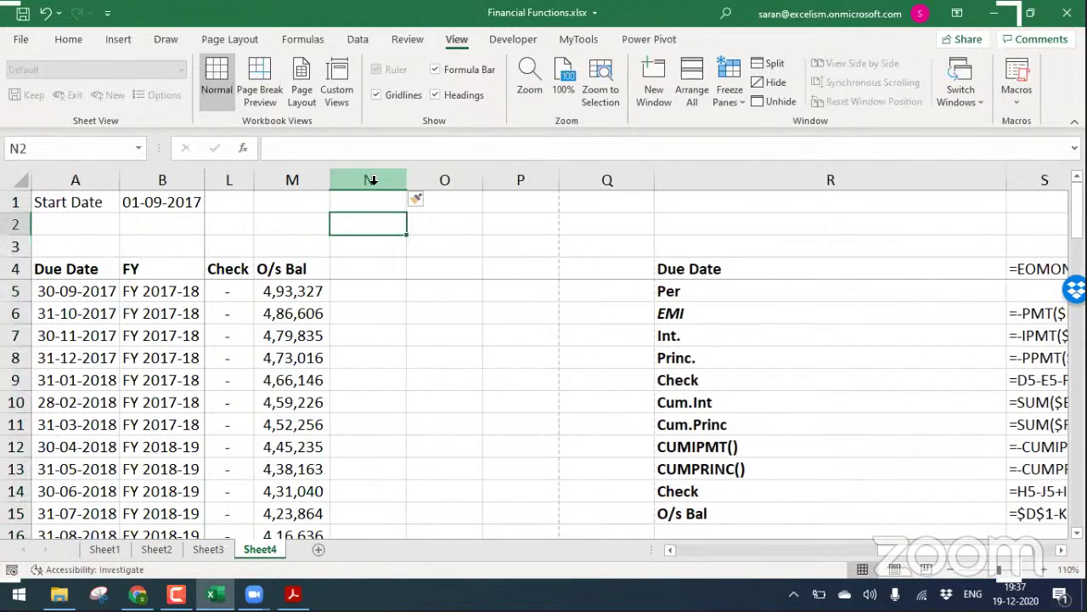
Enter the summary headings FY, Principal and Interest in O4:Q4
key("Right")
key("Down")
key("Down")
type("FY")
key("Tab")
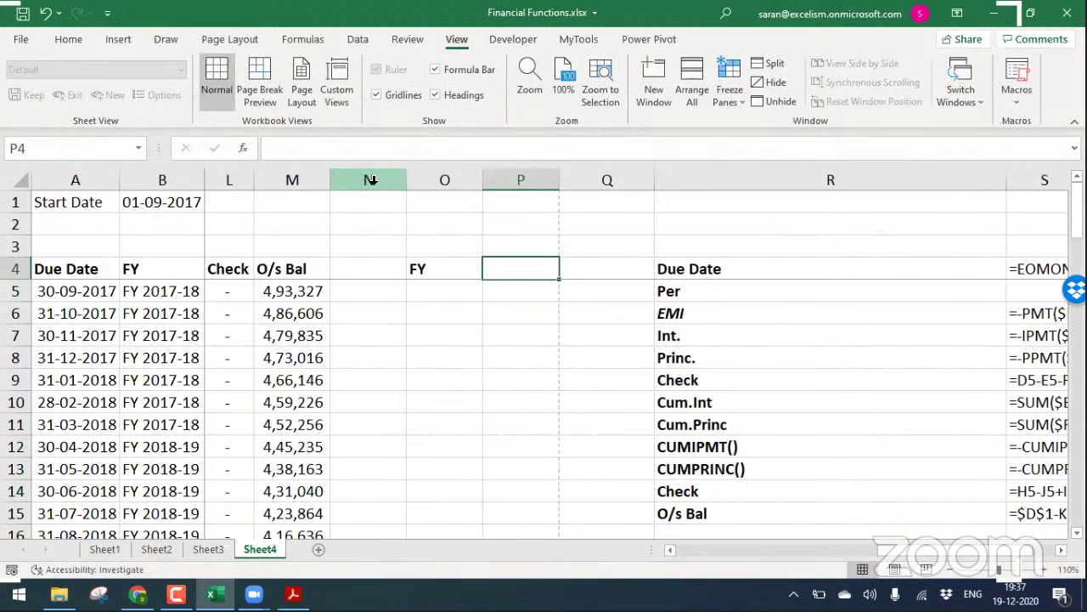
type("Principal")
key("Tab")
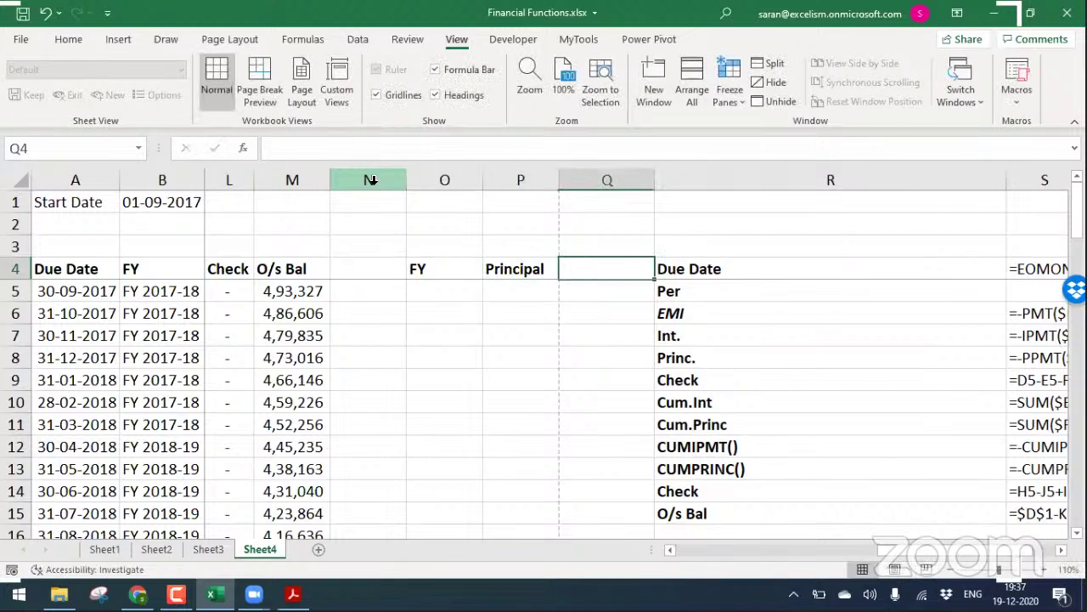
type("INterest")
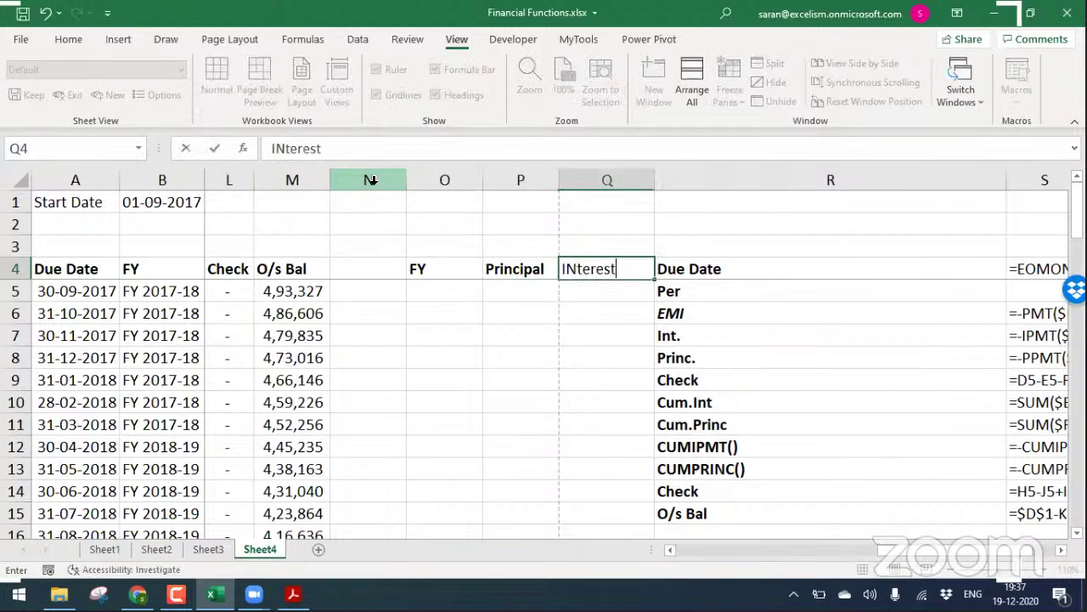
key("Return")
Insert one blank column at column R to separate the Interest heading from the formula list
key("Right")
key("Right")
key("Right")
key("ctrl+space")
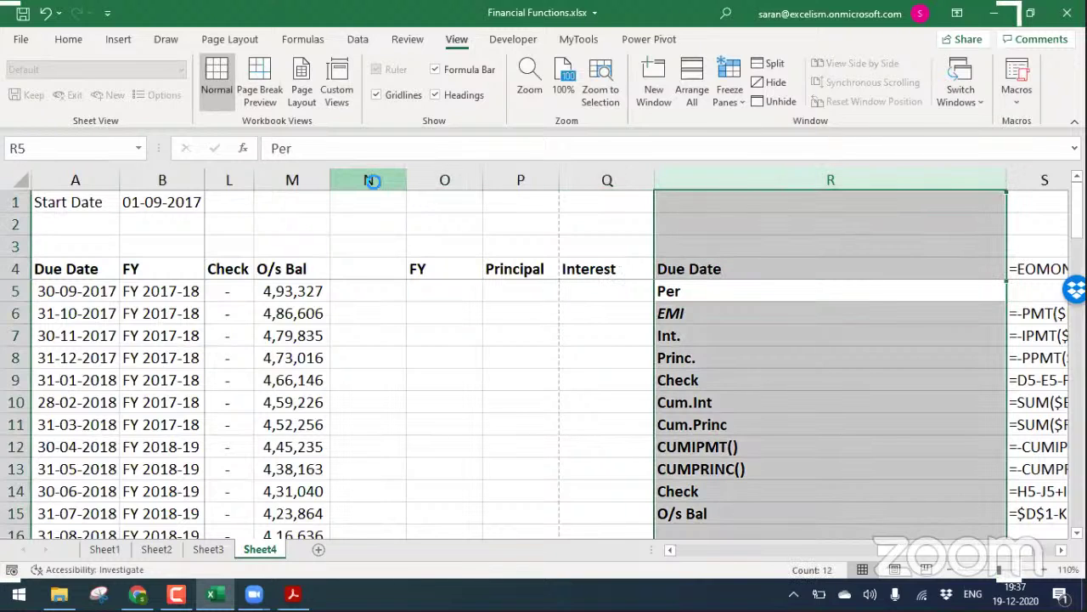
key("ctrl+shift+plus")
key("Left")
key("Up")
key("Right")
Copy the financial-year entries in B5:B64 and move to O5 under the new FY heading
key("Left")
key("Left")
key("Left")
key("ctrl+Left")
key("ctrl+Left")
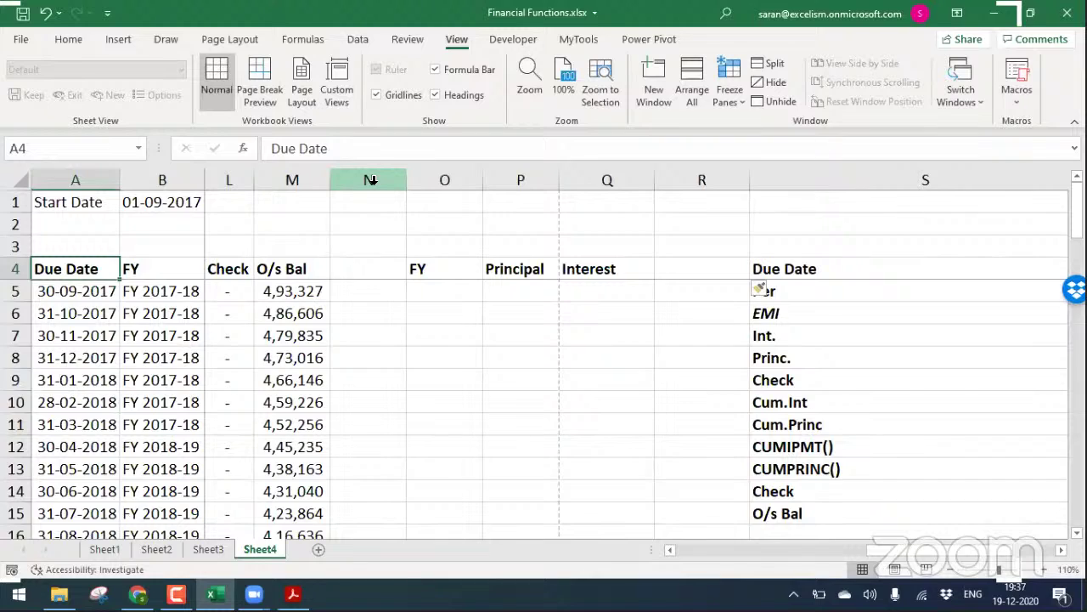
key("Down")
key("Right")
key("ctrl+shift+Down")
key("ctrl+c")
key("Right")
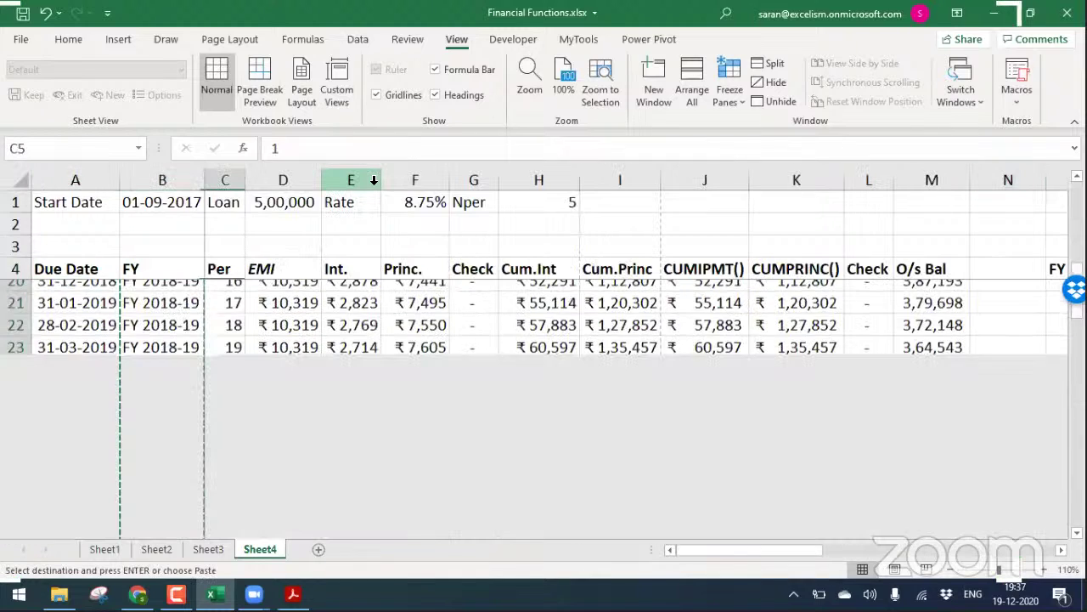
key("Right")
key("ctrl+Right")
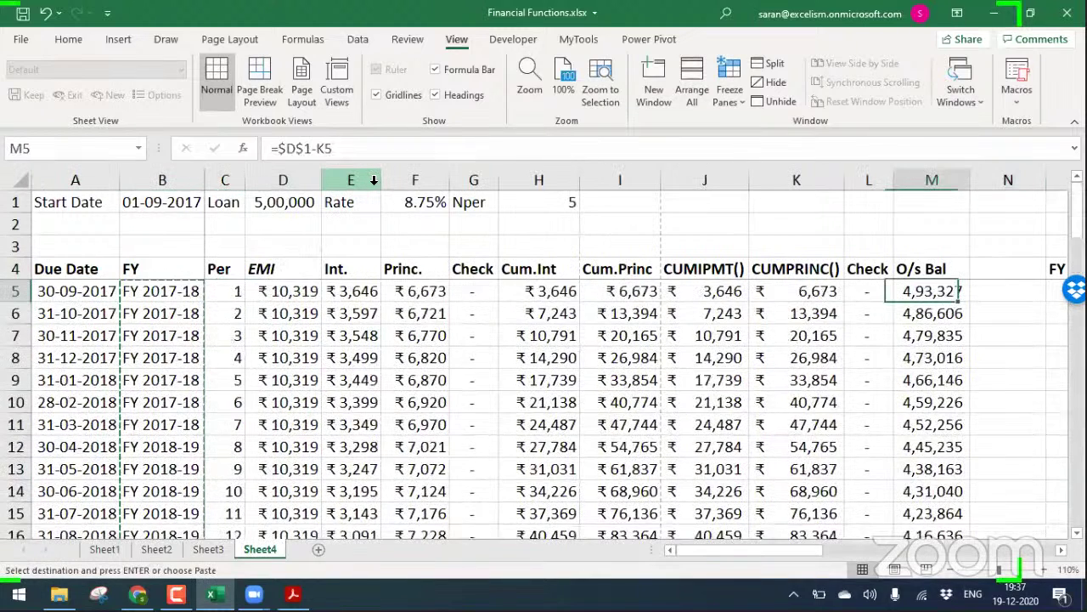
key("Right")
key("Right")
key("Right")
key("Right")
key("Right")
key("Left")
key("Left")
key("Left")
key("ctrl+v")
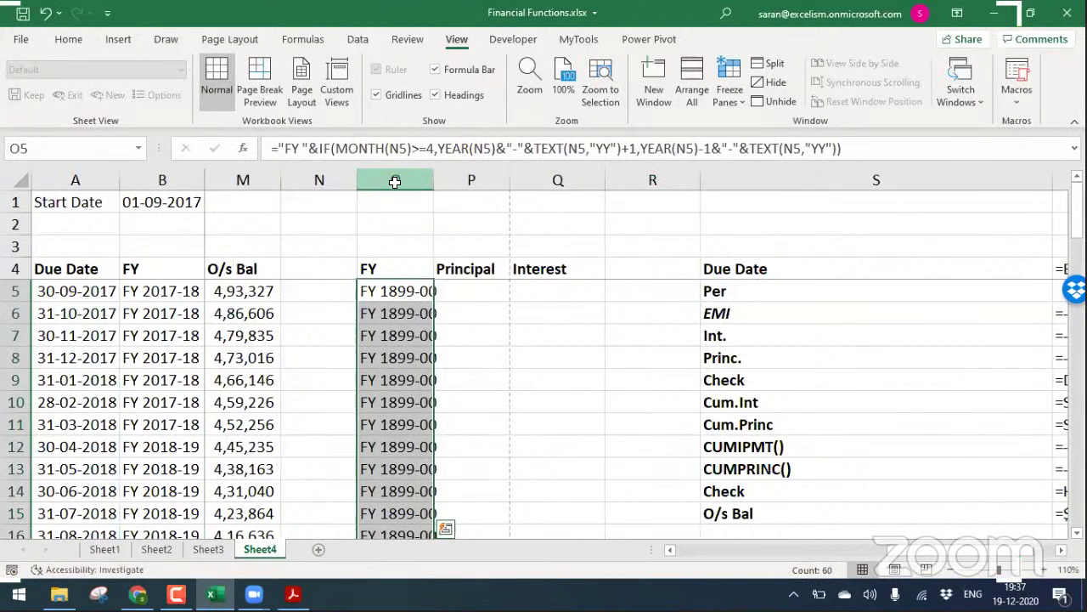
key("ctrl+q")
key("Escape")
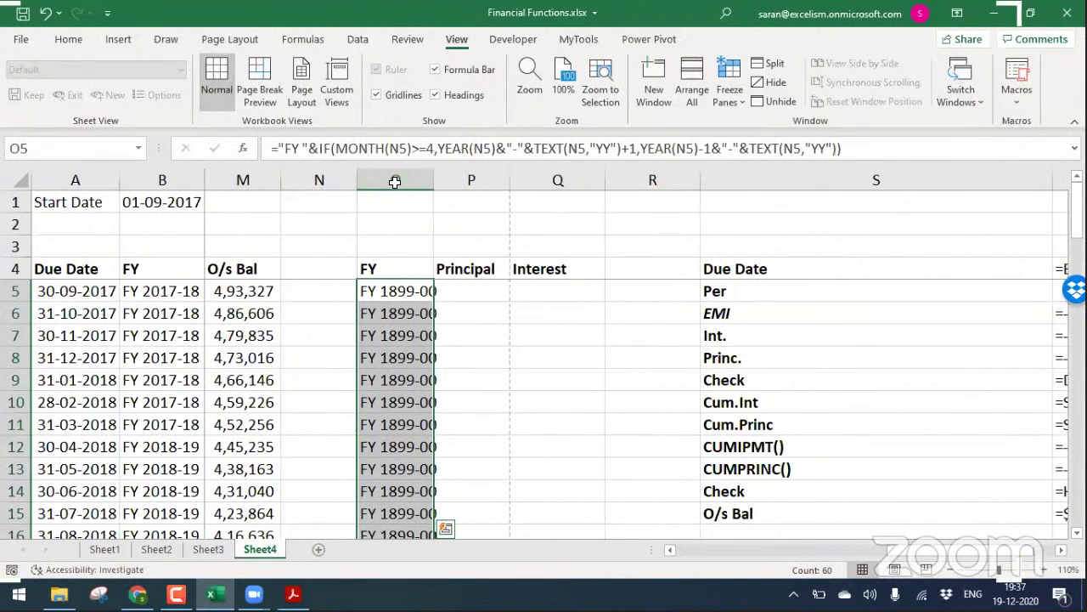
key("ctrl+z")
Paste the copied financial-year entries from O5 down as values only
key("ctrl+alt+v")
key("v")
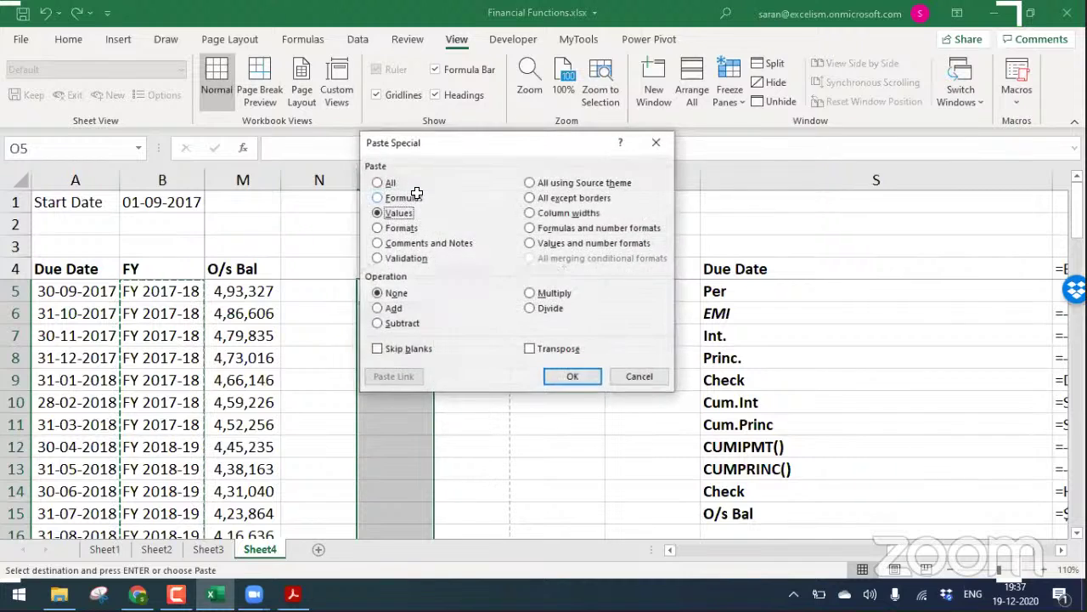
key("Return")
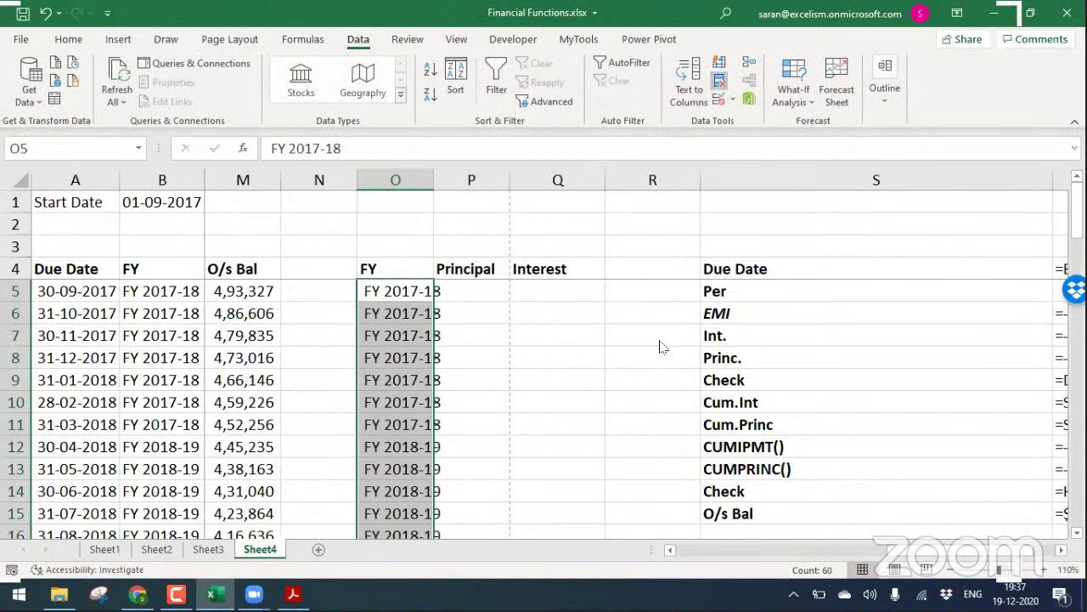
Remove the duplicates from the FY list in column O, continuing with the current selection only
key("alt+a")
key("m")
key("alt+c")
left_click(529, 316)
left_click(585, 363)
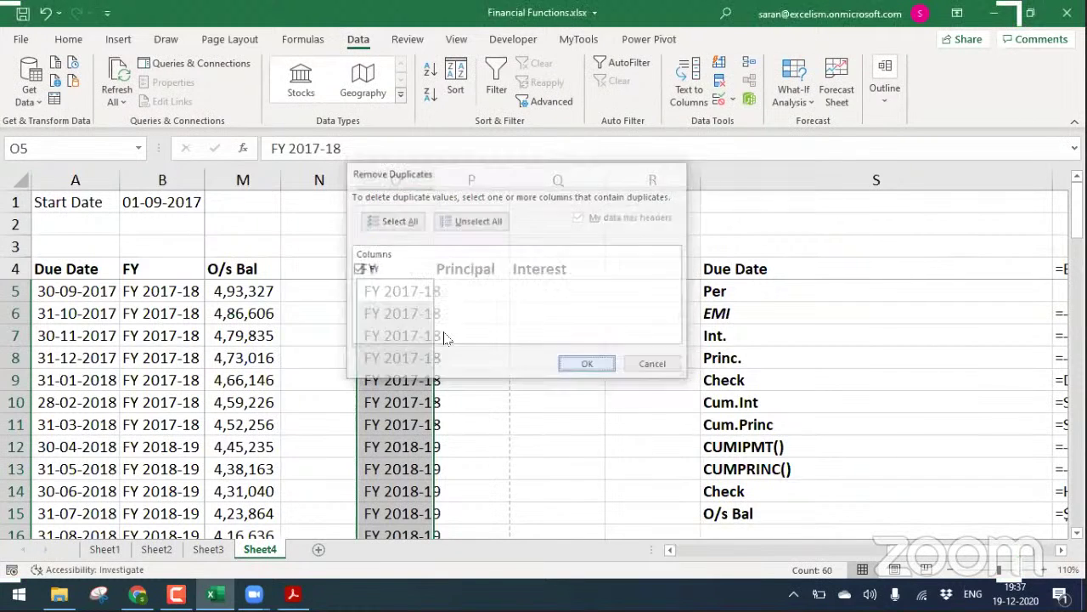
Complete the duplicate removal on the FY list and fit column O's width to its entries
key("Return")
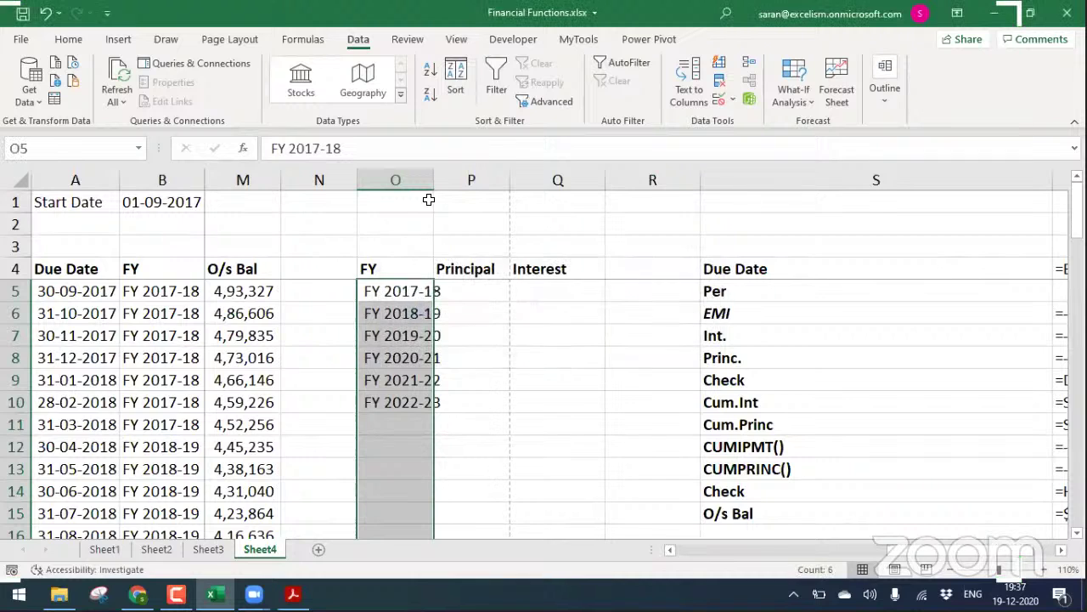
double_click(433, 186)
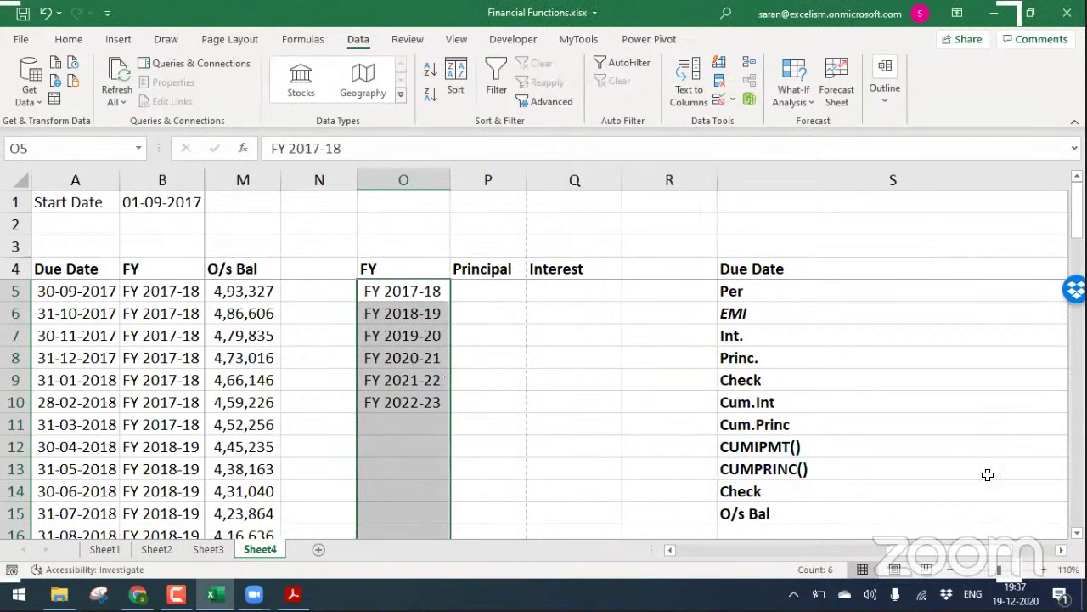
Begin a SUMIF formula in P5 under Principal with the absolute criteria range $B$5:$B$64
key("Right")
type("=sumi")
key("Tab")
key("Left")
key("Left")
key("Left")
key("Left")
key("Left")
key("Left")
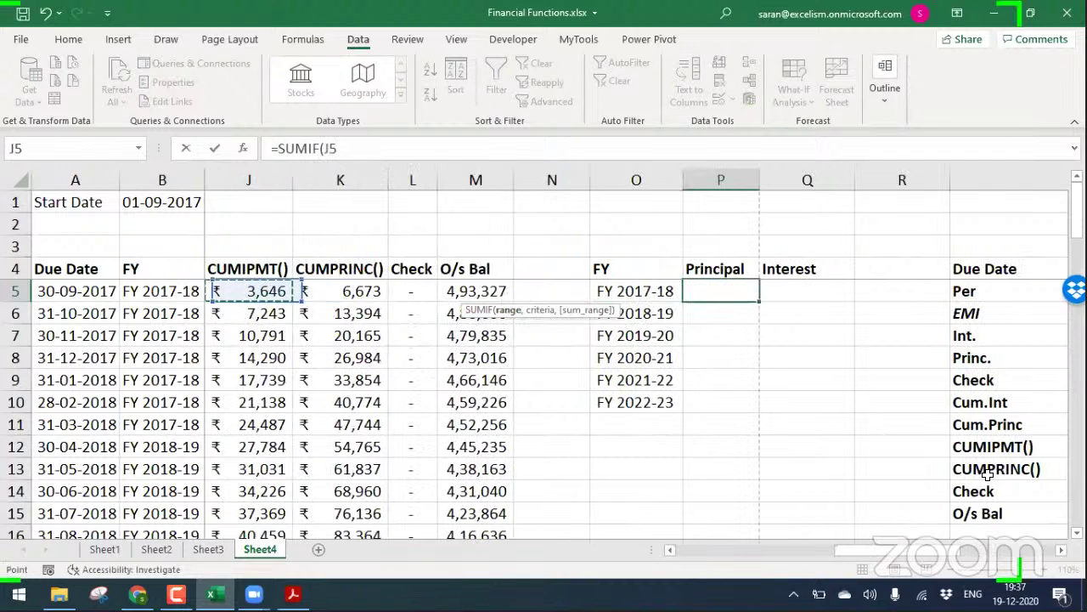
key("Left")
key("Left")
key("Left")
key("Left")
key("Left")
key("Left")
key("Left")
key("Left")
key("ctrl+shift+Down")
key("F4")
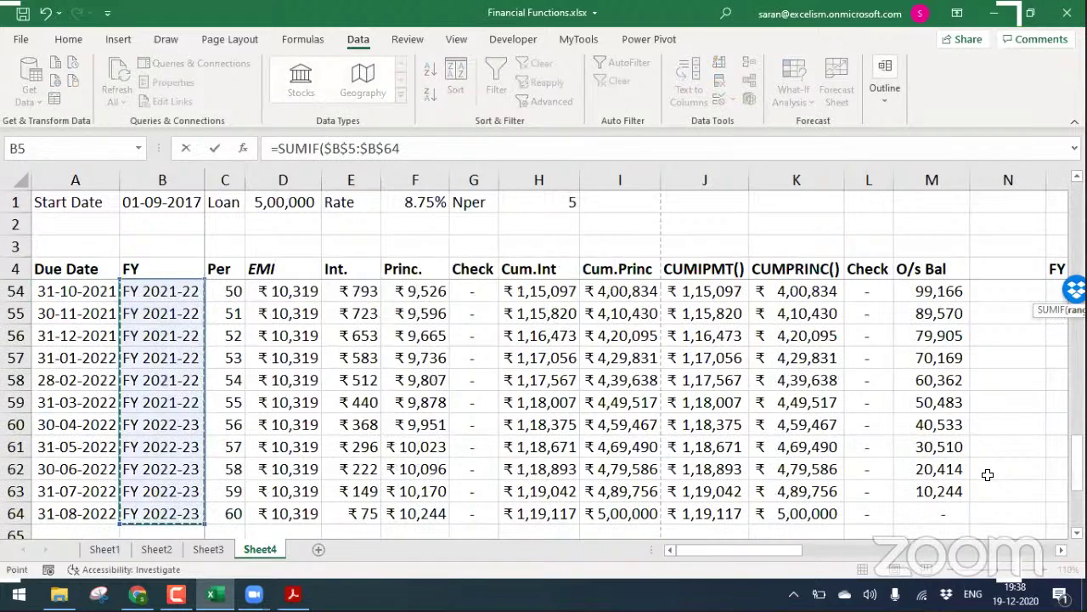
Complete the P5 SUMIF formula with O5 as criteria and the Princ. values $F$5:$F$64 as sum range
type(",")
key("Left")
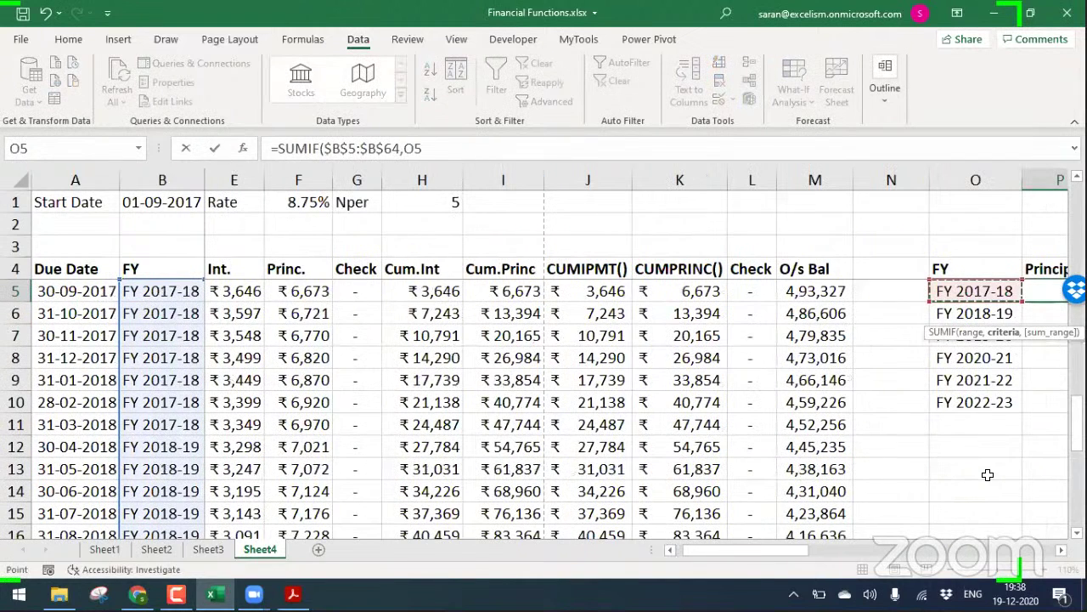
type(",")
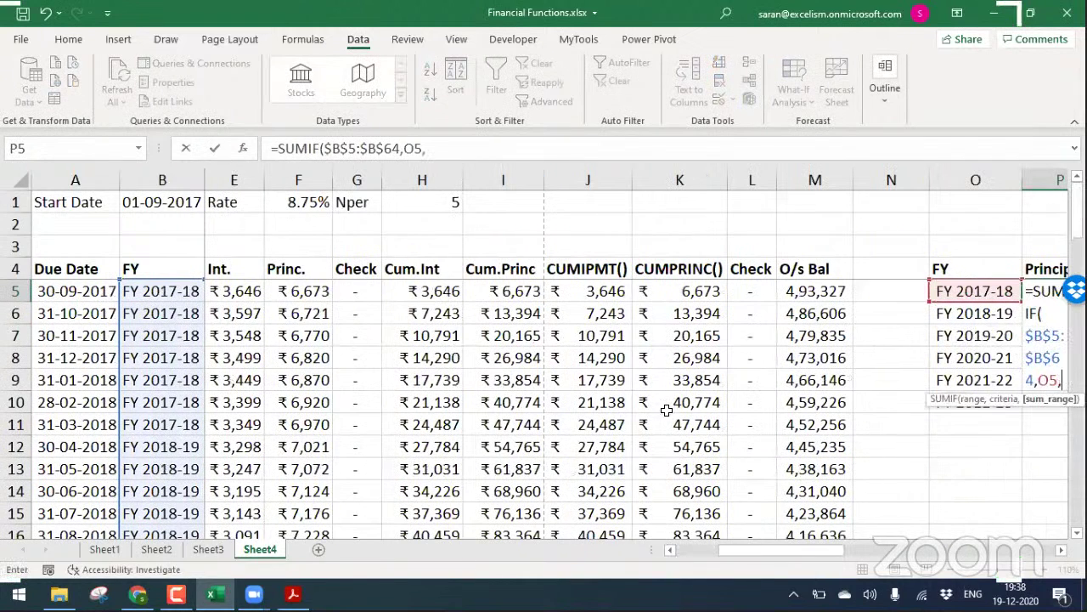
left_click(227, 284)
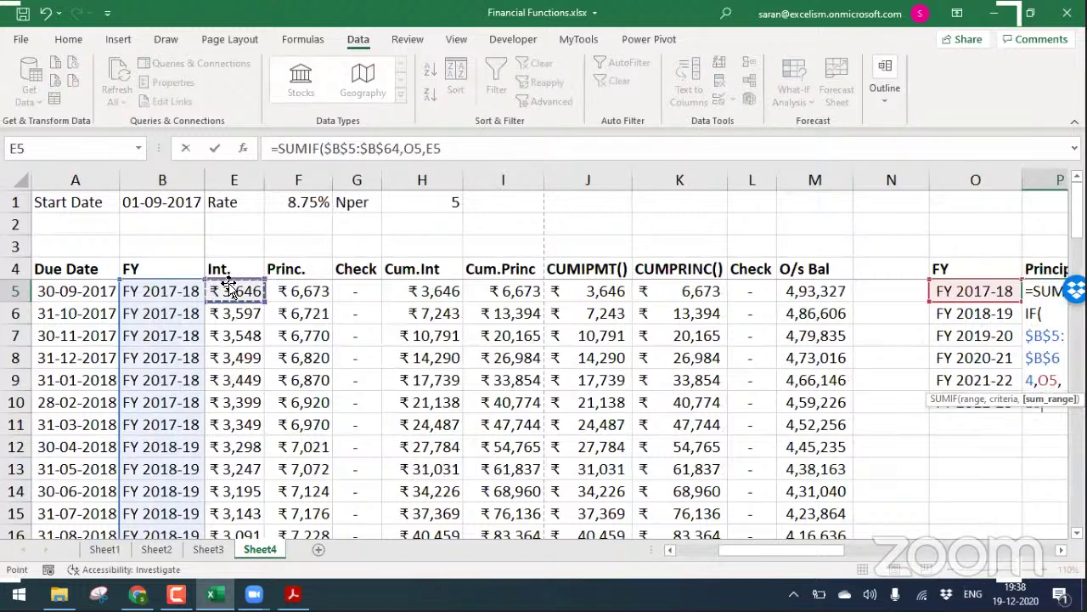
key("Right")
key("ctrl+shift+Down")
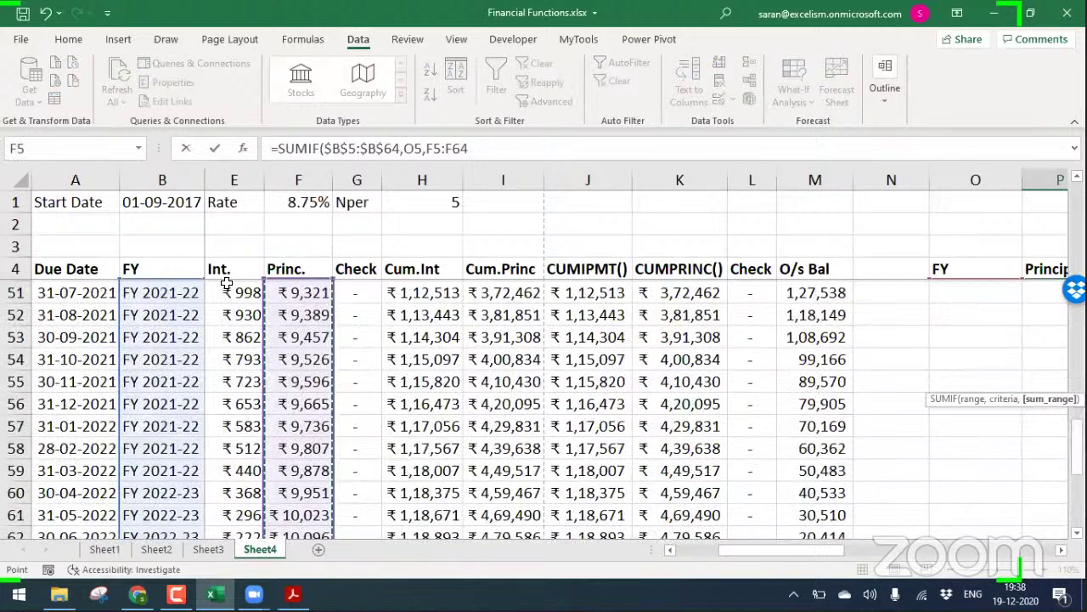
key("Return")
Copy the Principal formula from P5 down to P6:P10
key("ctrl+Left")
key("Right")
key("Up")
key("ctrl+c")
key("Down")
key("shift+Down")
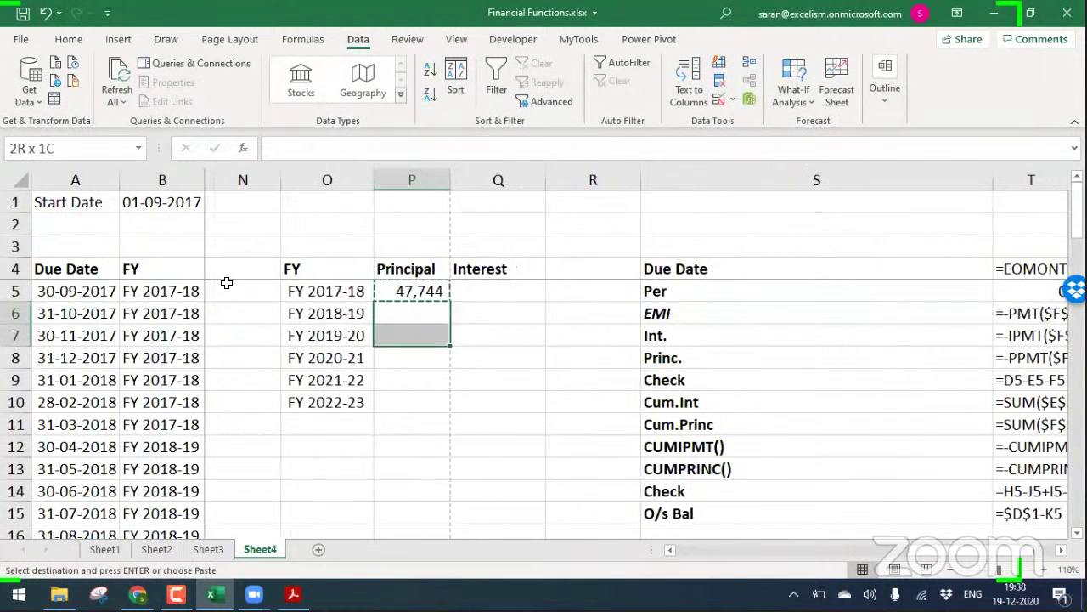
key("shift+Down")
key("shift+Down")
key("shift+Down")
key("Return")
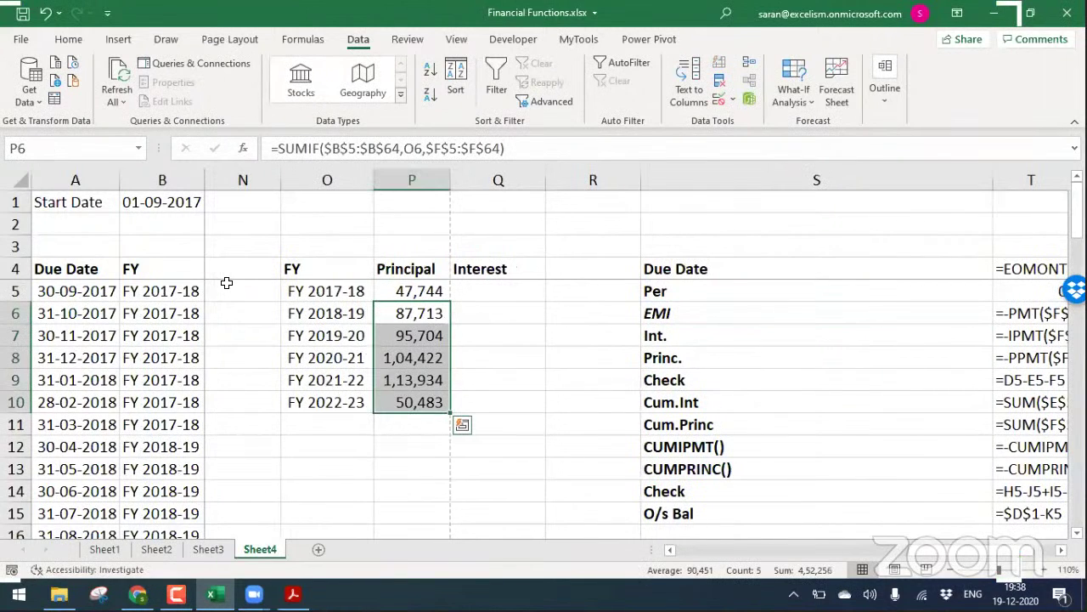
Enter the P5 SUMIF formula in Q5 under Interest and change its sum range to the Int. values $E$5:$E$64
key("Up")
key("shift+Down")
key("Right")
key("shift+Down")
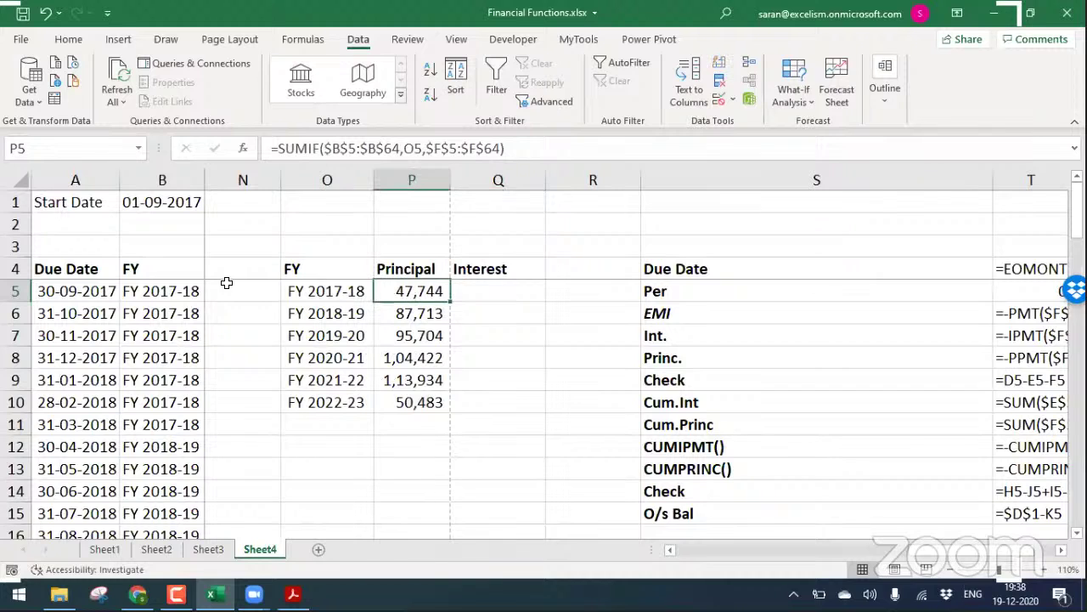
key("F2")
key("Tab")
key("ctrl+v")
key("F2")
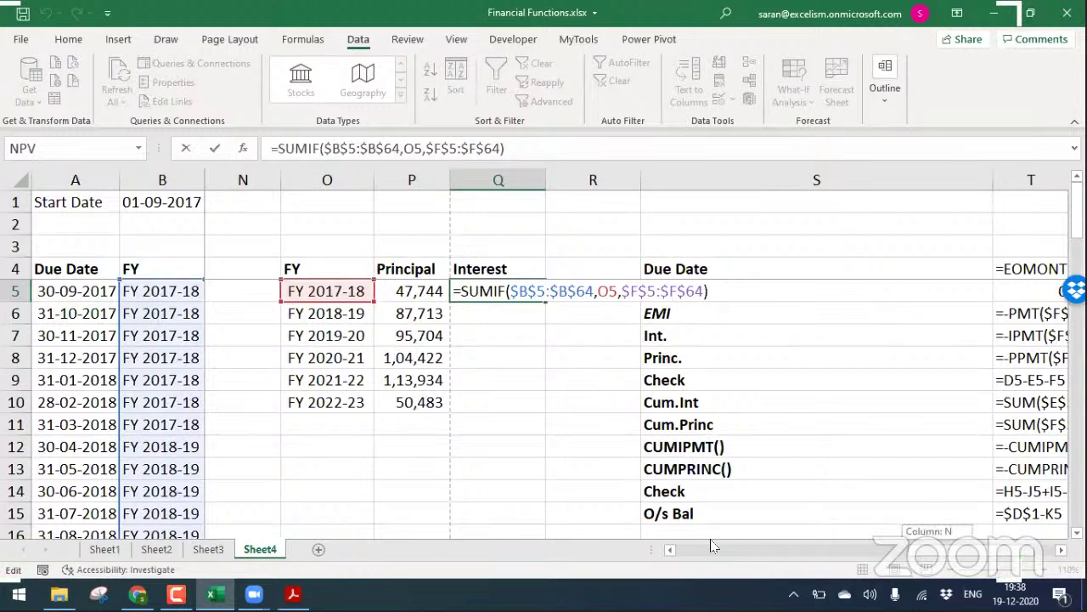
left_click_drag(670, 535, 383, 422)
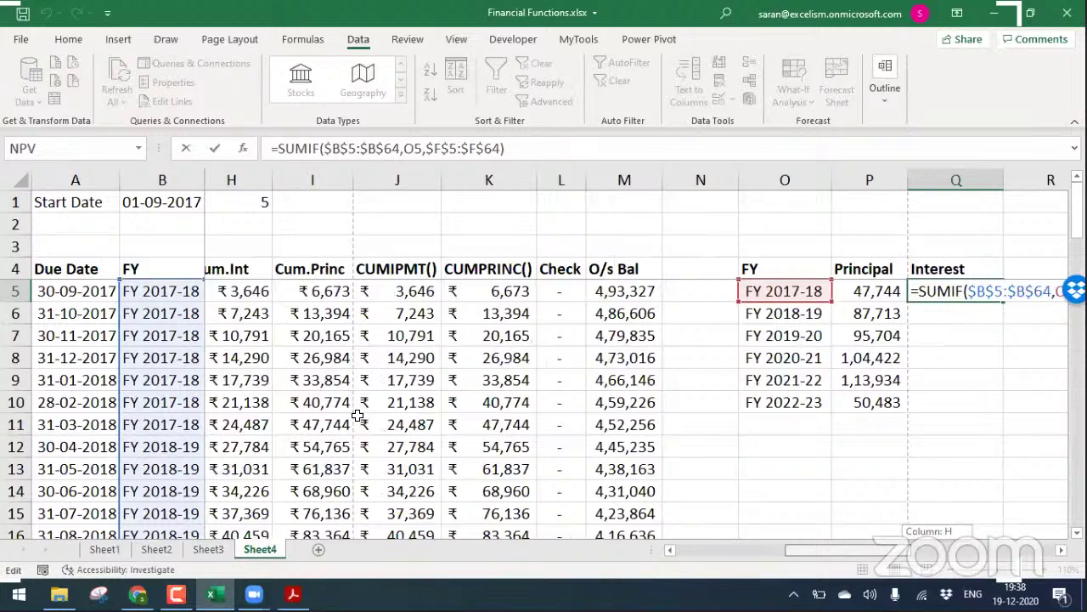
left_click_drag(358, 416, 358, 416)
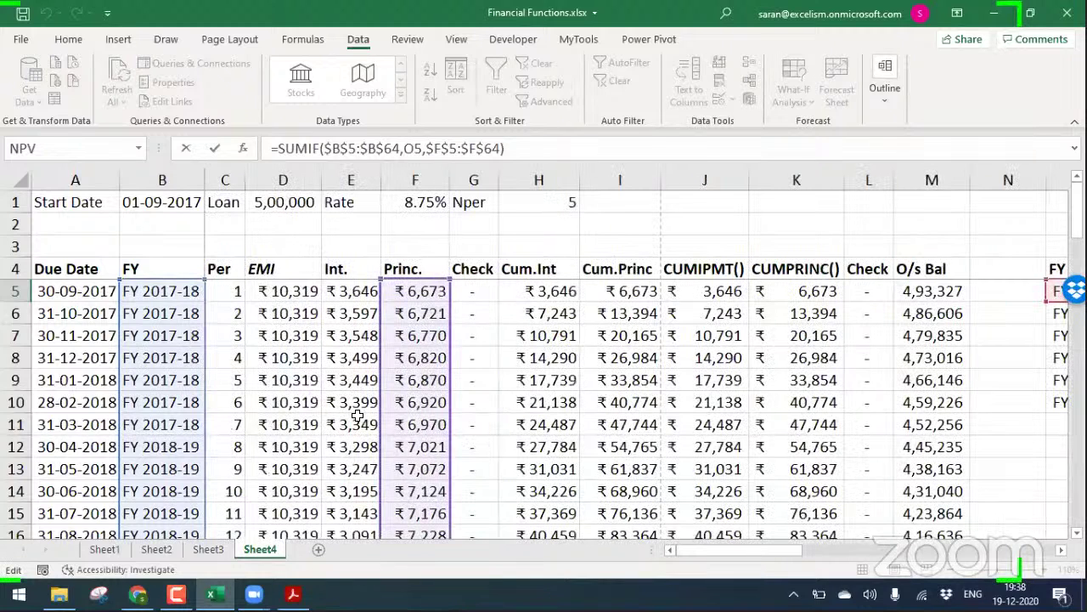
key("ctrl+Return")
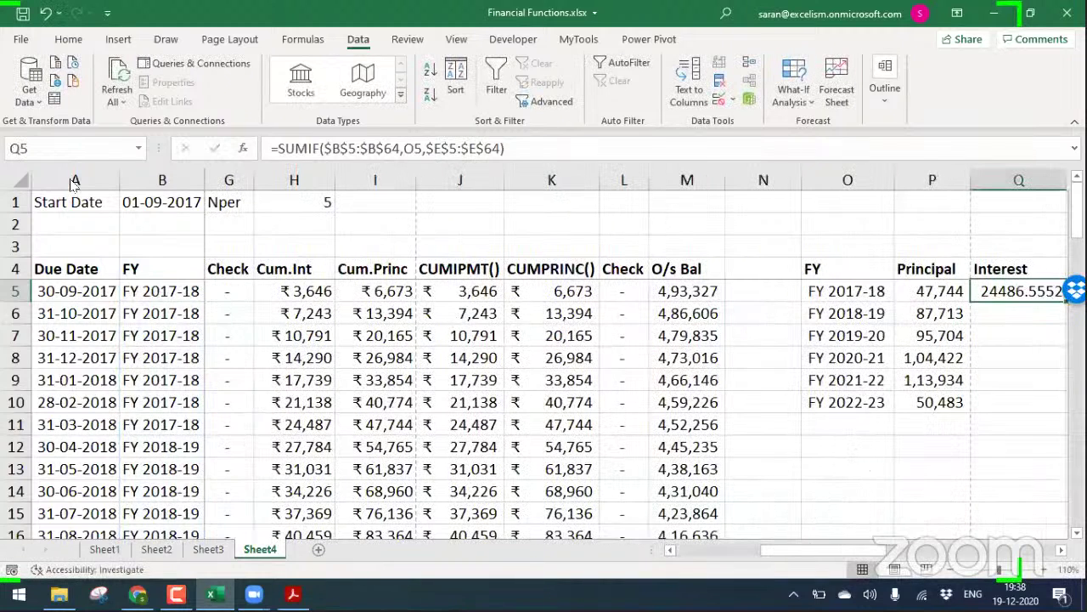
Format Q5 with comma style and no decimals, and fill it down to Q10
left_click(69, 39)
left_click(535, 95)
double_click(578, 96)
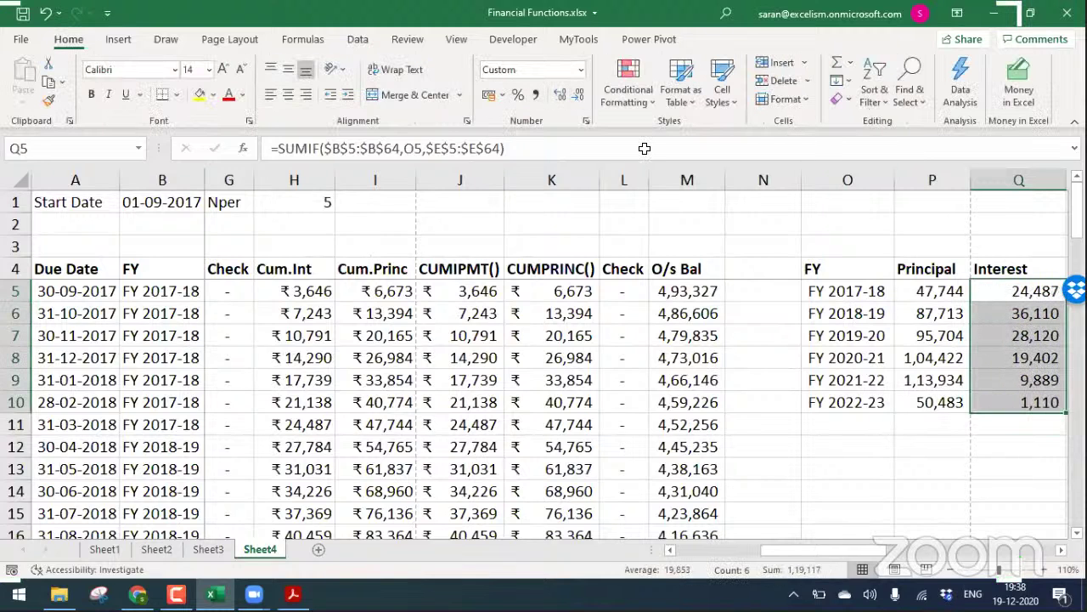
Select the summary table O4:Q10 and fit its column widths to the contents
key("Right")
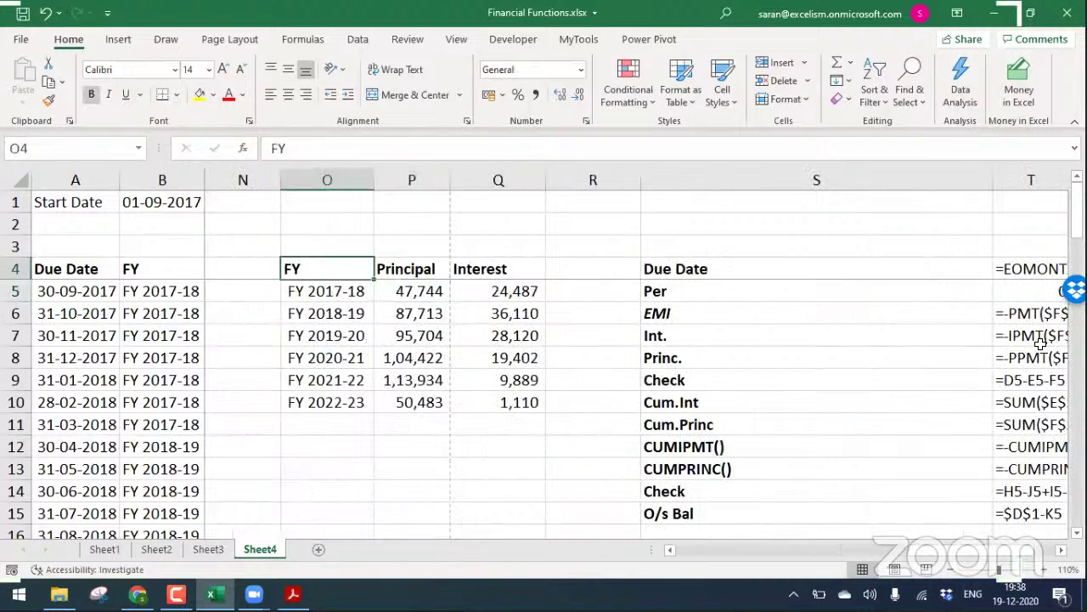
key("ctrl+a")
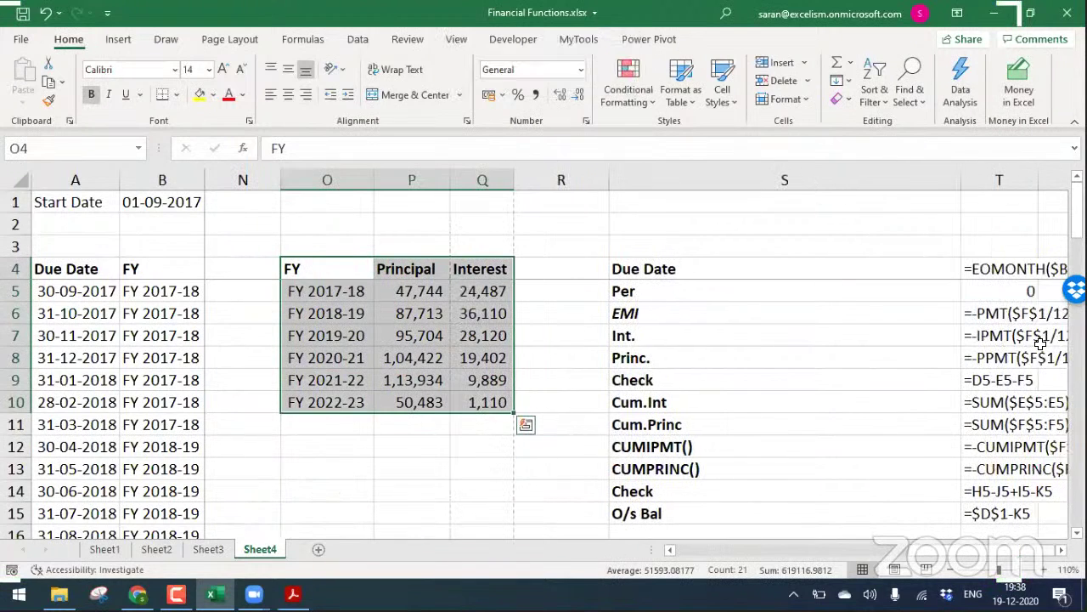
Insert a new column at R and enter the heading B/s in R4
key("Right")
key("Right")
key("Right")
key("ctrl+space")
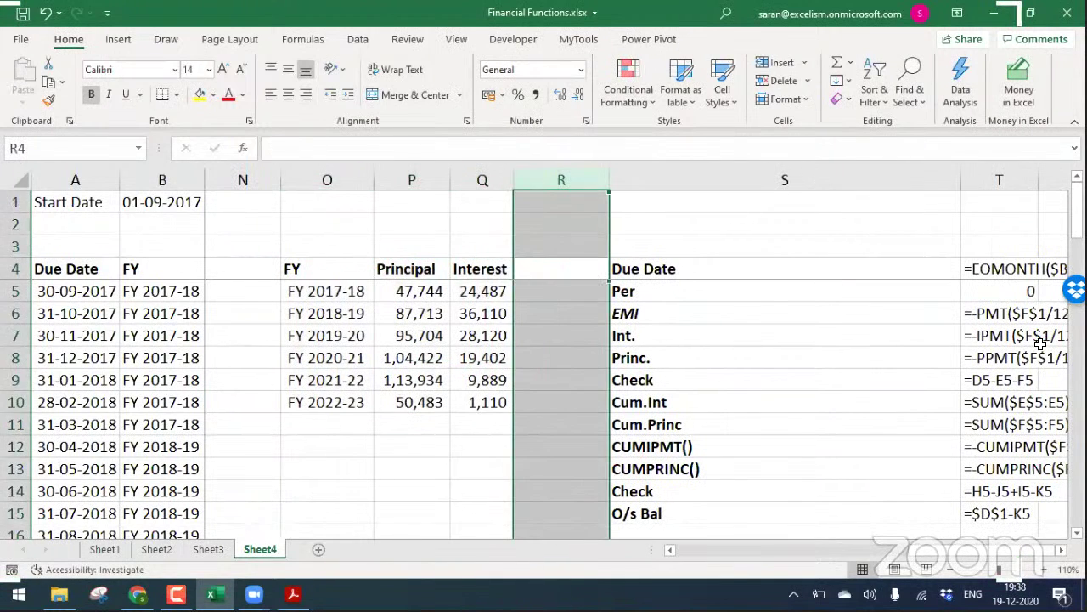
key("ctrl+shift+plus")
key("shift+BackSpace")
type("B/s")
key("Return")
Begin the balance formula in R5 with the absolute loan amount reference, =$D$1-
key("Left")
key("Left")
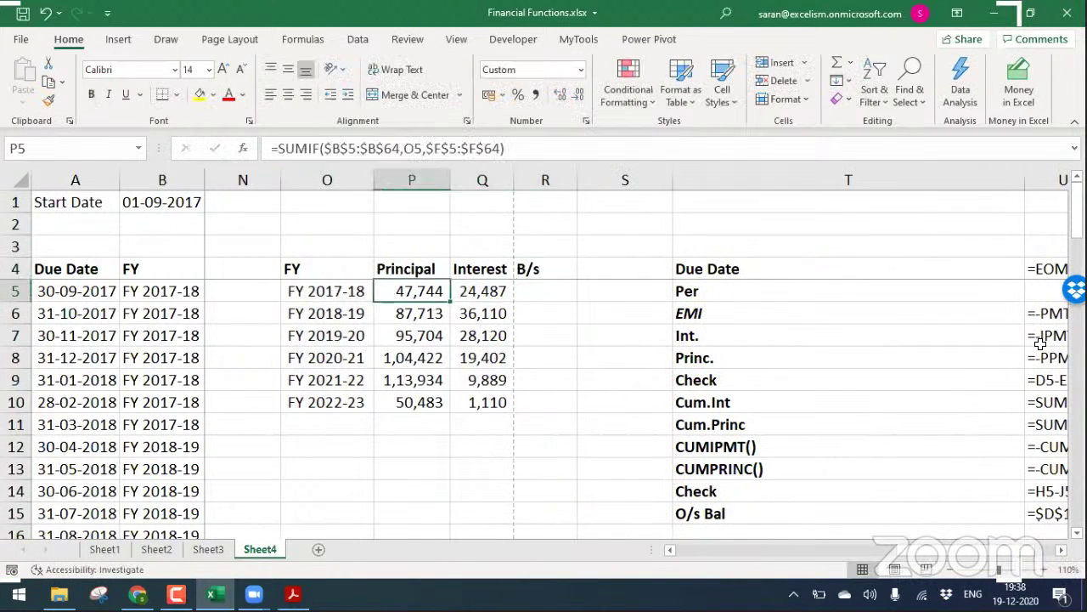
key("Right")
key("Right")
key("Left")
key("Left")
key("Right")
key("Right")
type("=")
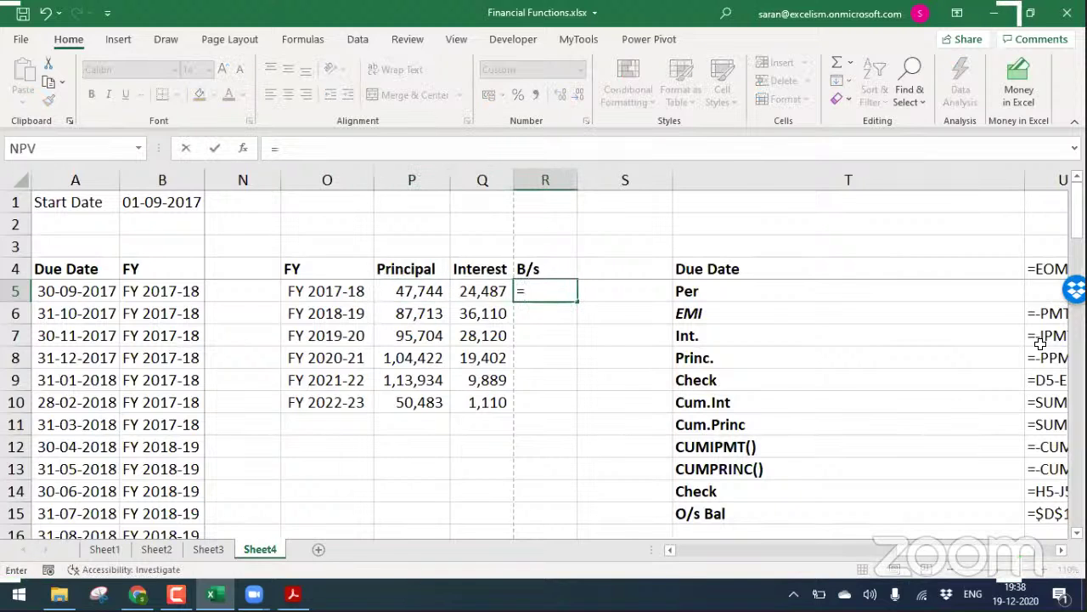
key("Left")
key("Left")
key("Left")
key("Left")
key("Left")
key("Left")
key("Left")
key("Left")
key("Left")
key("Left")
key("Left")
key("Left")
key("Left")
key("Left")
key("Left")
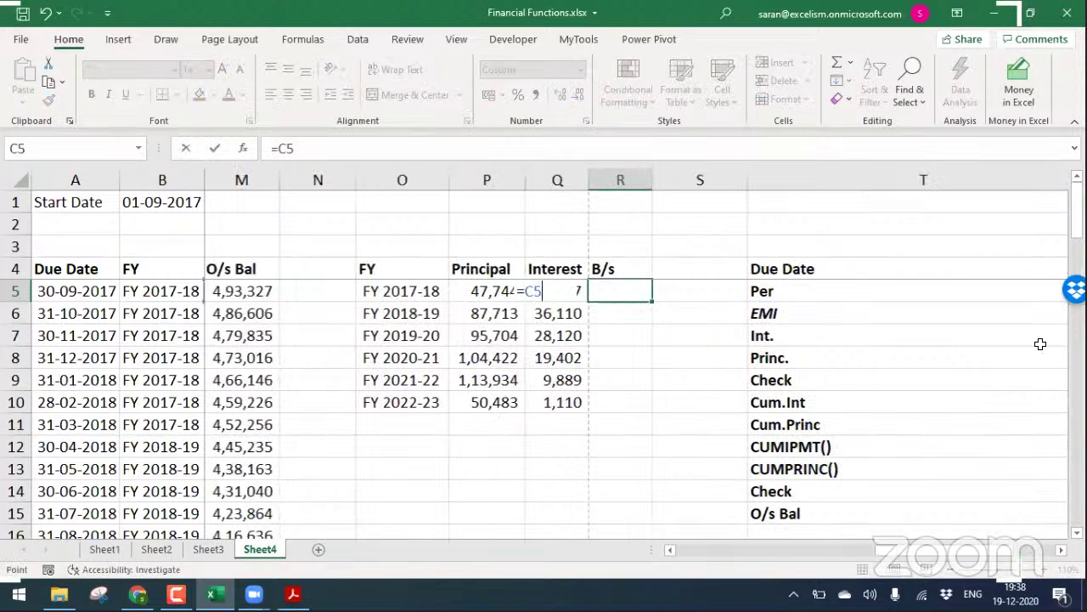
key("Right")
key("Up")
key("Up")
key("Up")
key("Up")
key("F4")
type("-")
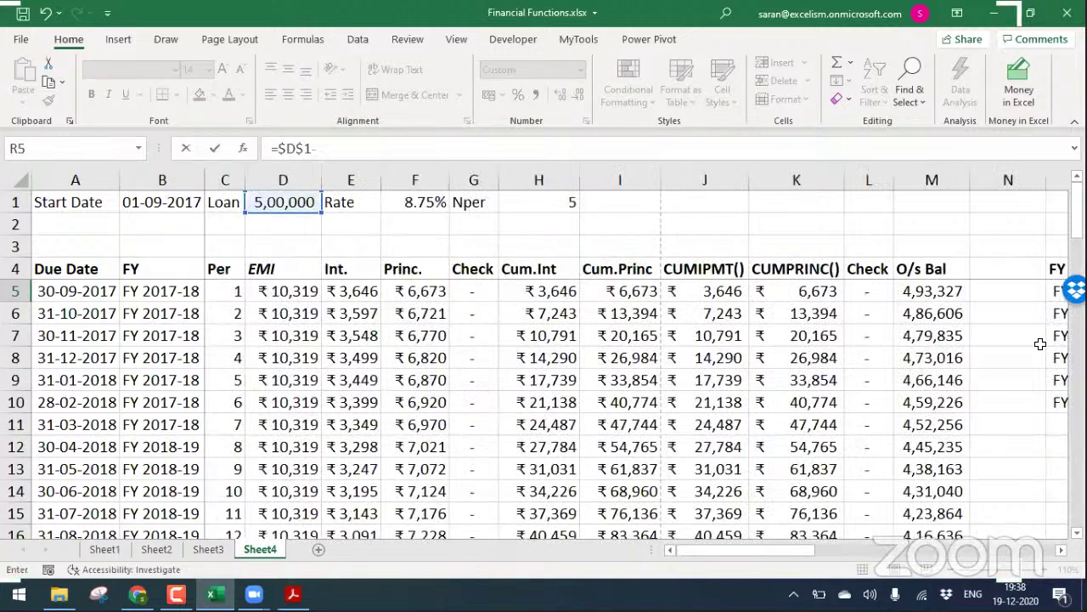
Complete the R5 formula by subtracting the first year's principal, giving =$D$1-P5
key("Down")
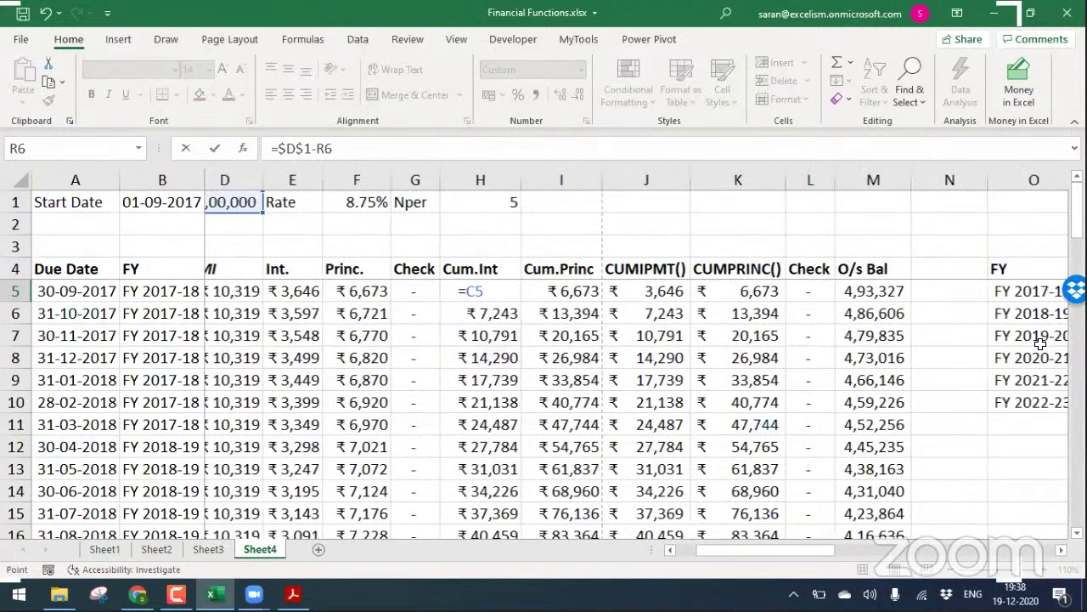
key("Up")
key("Left")
key("Left")
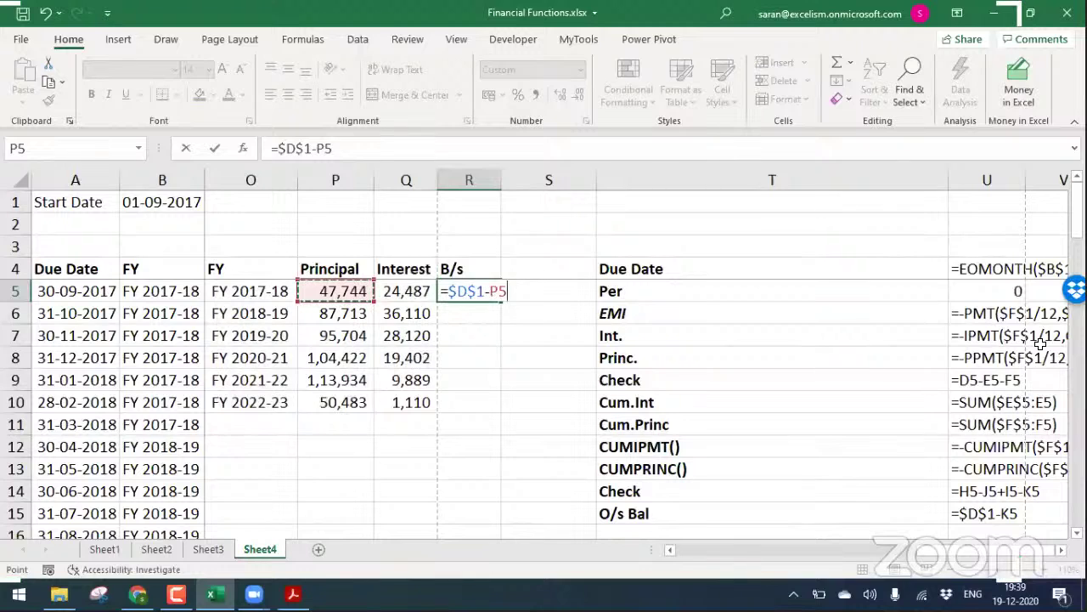
key("Return")
Copy the balance formula from R5 down through R10 and fit column R's width to the values
key("Up")
key("ctrl+c")
key("Down")
key("shift+Down")
key("shift+Down")
key("shift+Down")
key("shift+Down")
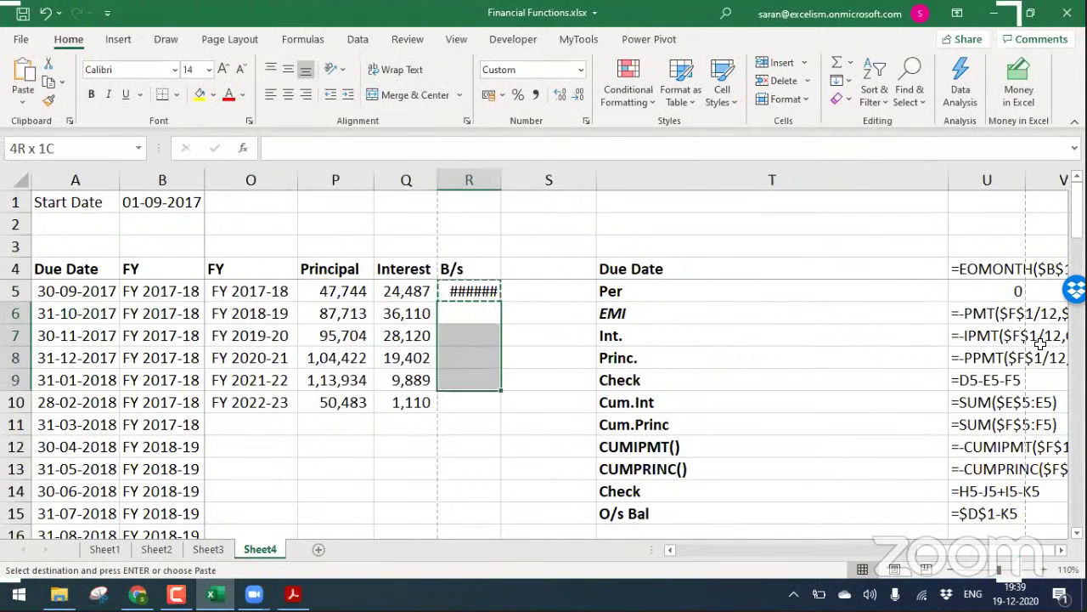
key("ctrl+v")
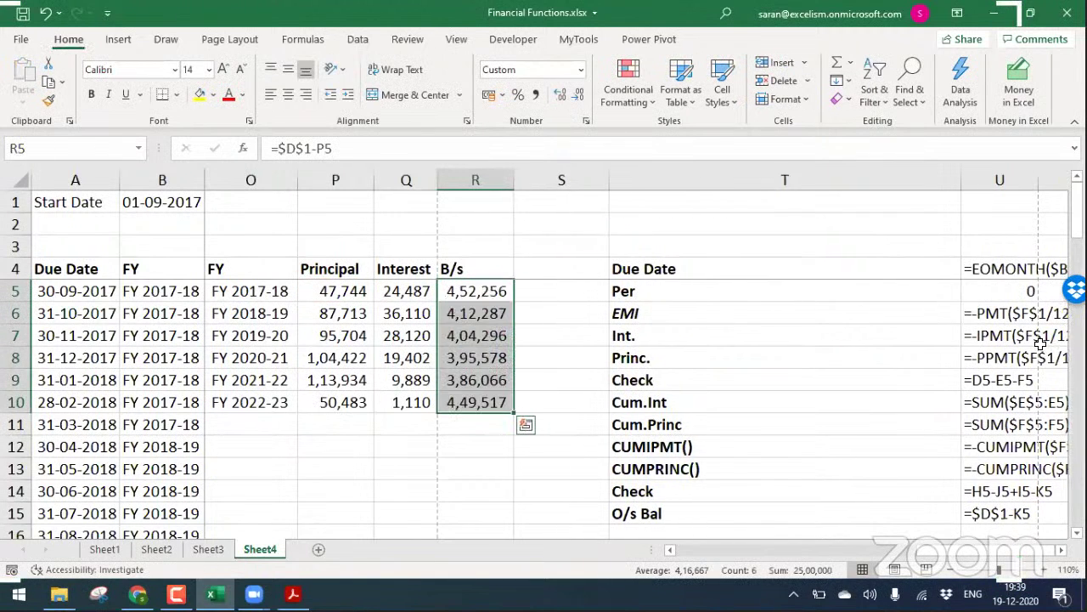
Examine the balance formulas down column R and the Principal formula in the FY 2022-23 row
key("Down")
key("Down")
key("Down")
key("Down")
key("Down")
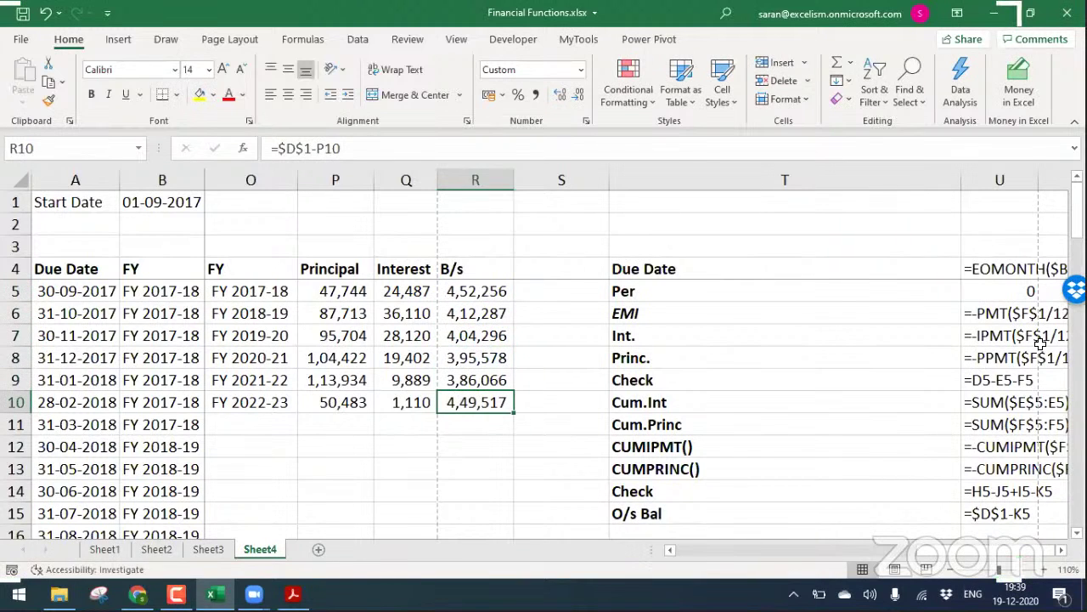
key("Left")
key("Left")
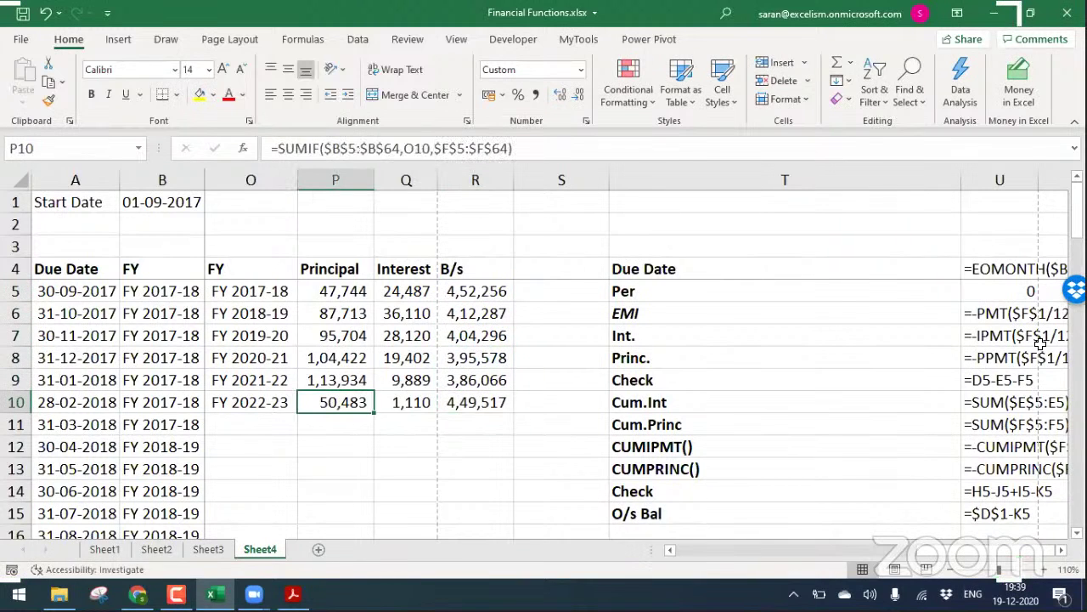
key("Right")
key("Right")
Rewrite the balance formula in R5 to subtract a SUM of principal, giving =$D$1-SUM(P5:P5)
key("Up")
key("Up")
key("Up")
key("Up")
key("Up")
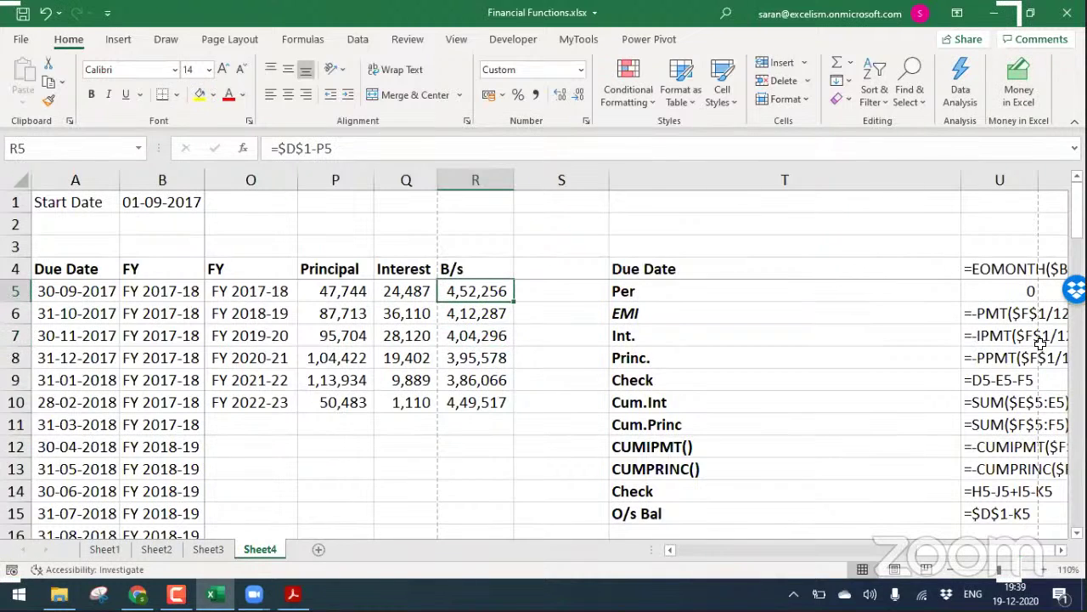
key("F2")
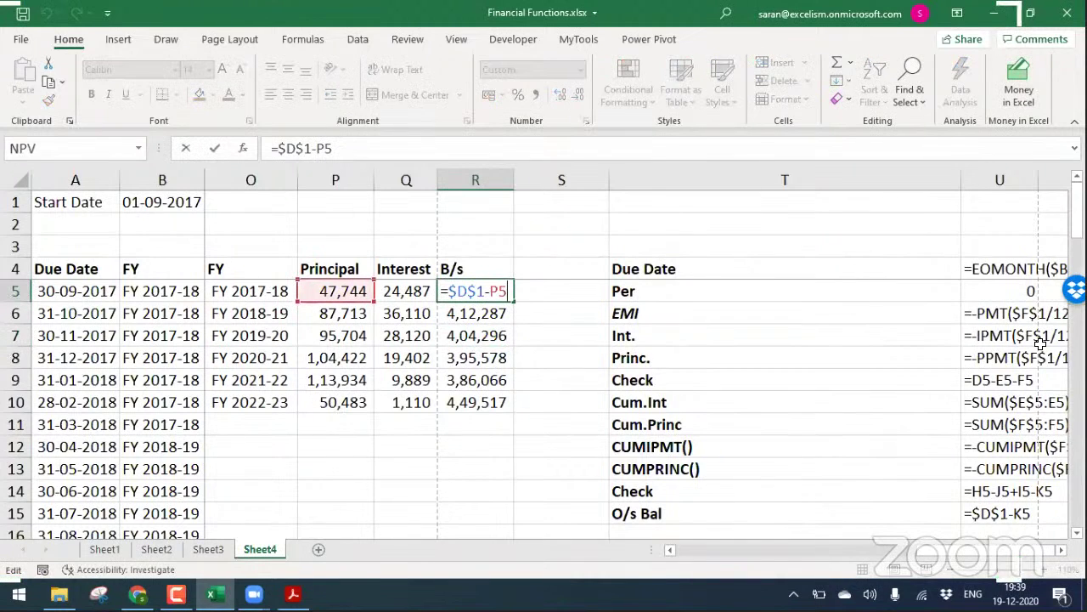
key("Left")
key("Left")
key("shift+End")
type("sum(")
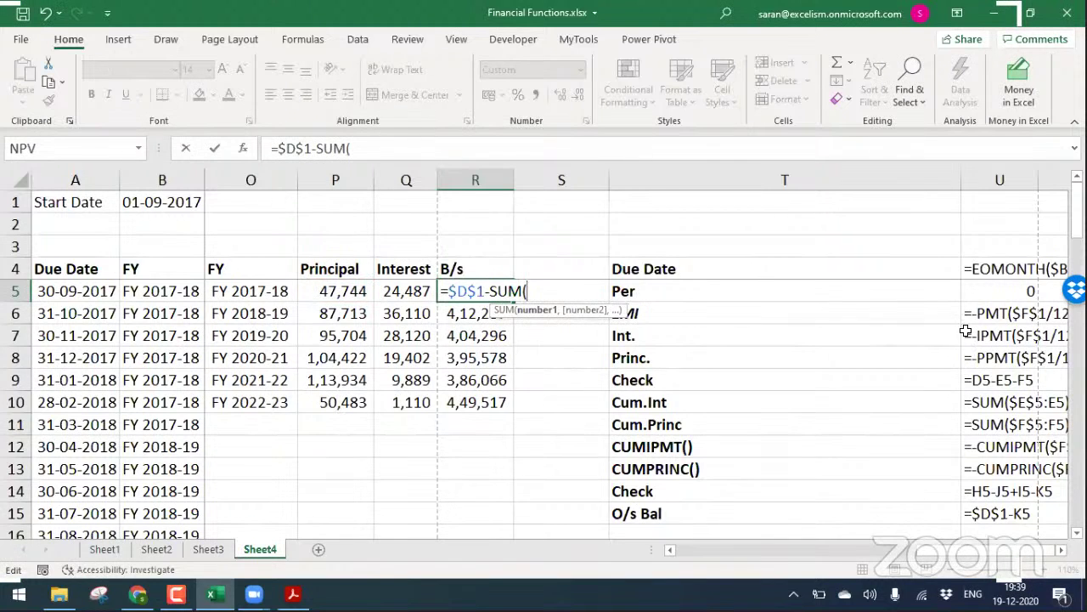
left_click(345, 292)
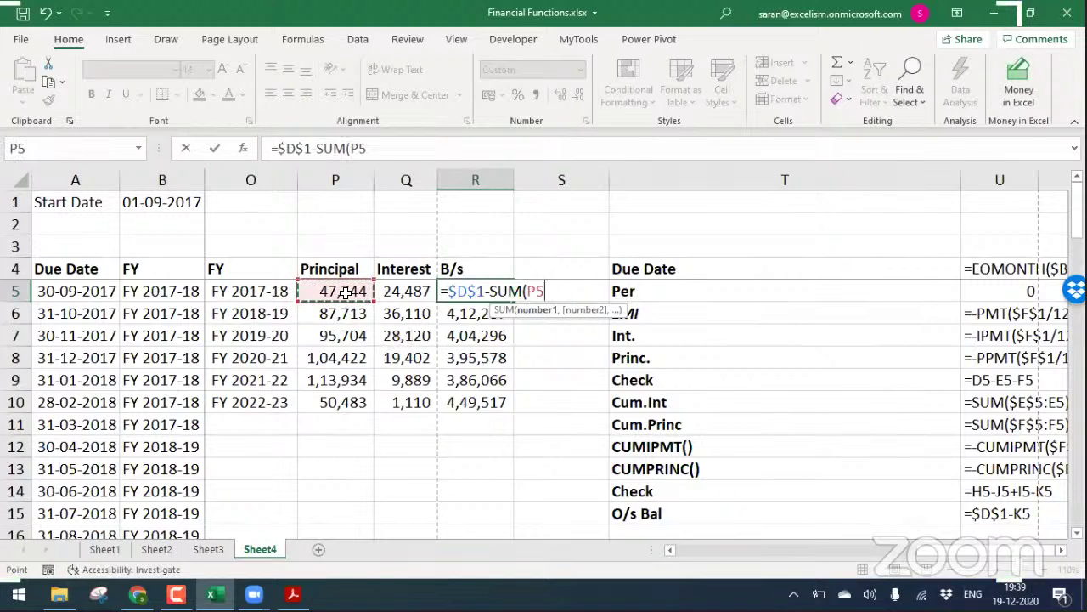
type(":")
left_click(345, 291)
type(")")
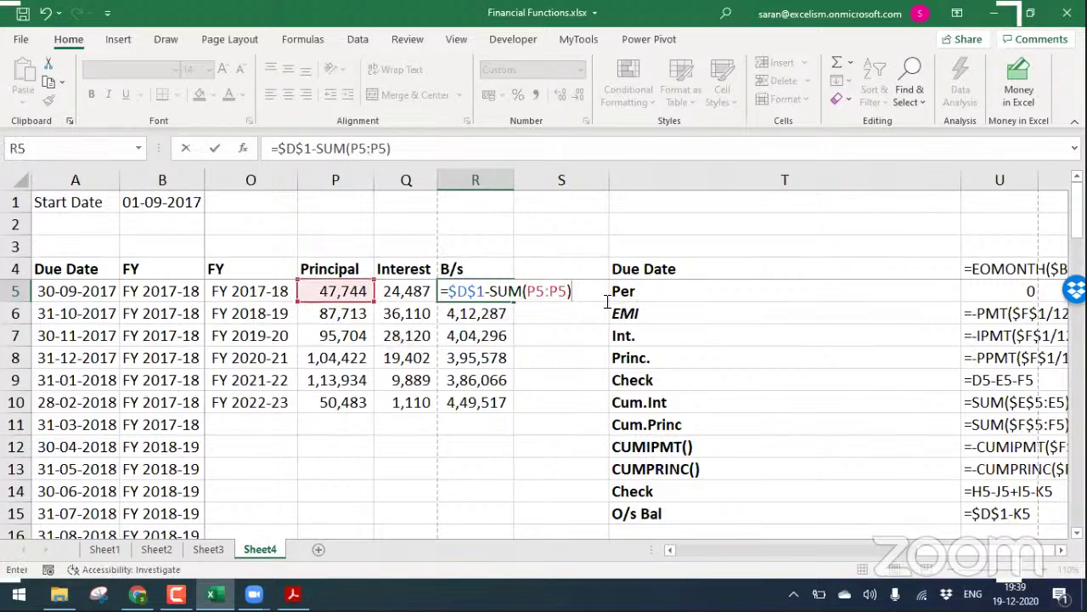
Make the first cell of the SUM range absolute, giving =$D$1-SUM($P$5:P5) in R5
double_click(537, 291)
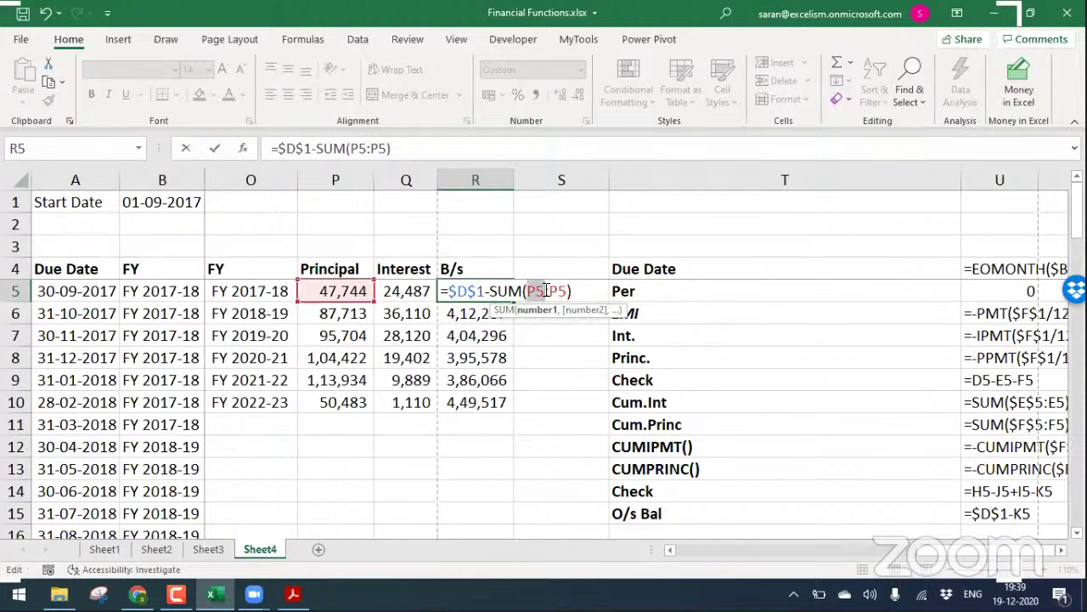
key("F4")
key("Return")
Copy the running-sum balance formula from R5 into R6 through R10
key("Up")
key("ctrl+c")
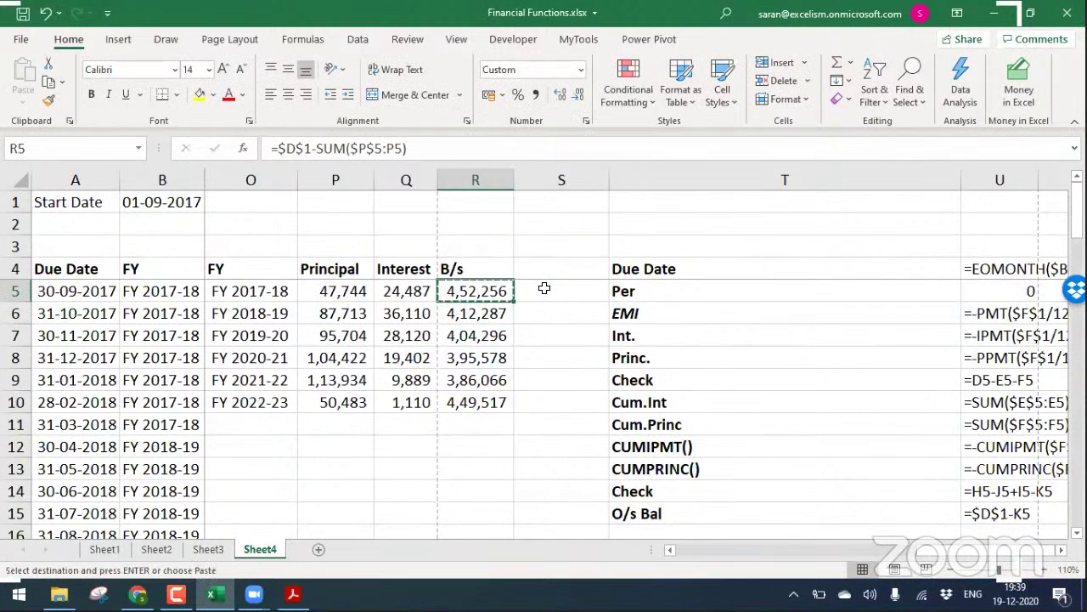
key("Down")
key("ctrl+shift+Down")
key("ctrl+v")
Examine the year-end balances down column R and compare them with the FY 2022-23 row's principal and interest
key("Up")
key("Down")
key("Down")
key("Down")
key("Down")
key("Down")
key("Left")
key("Left")
key("Left")
key("Right")
key("Right")
key("Right")
key("Up")
key("Up")
key("Up")
key("Up")
key("Up")
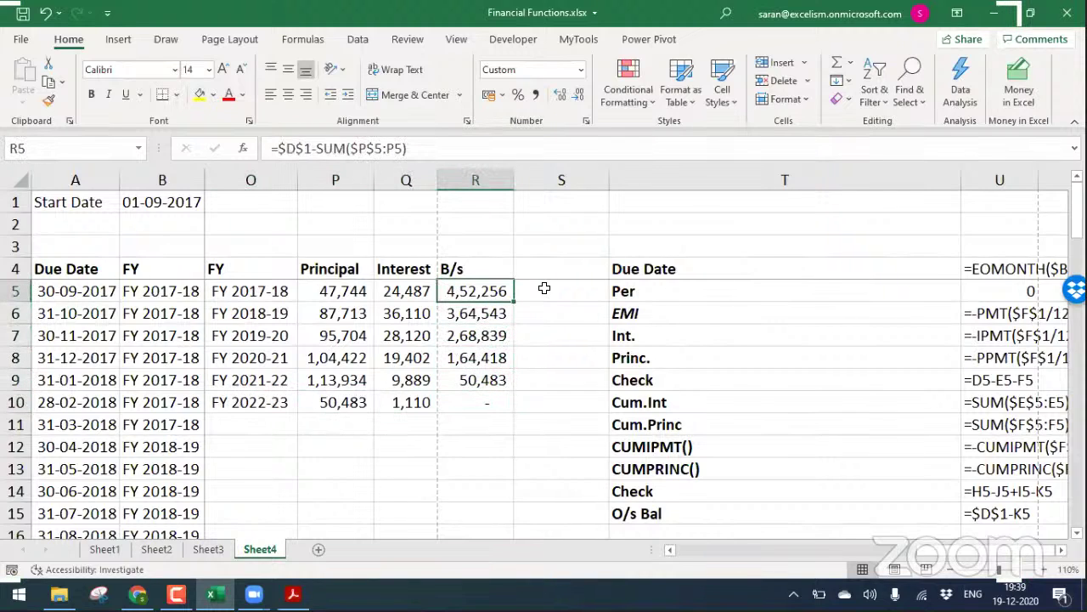
Select the whole financial-year summary table, O4:R10, for review
key("Down")
key("Left")
key("Left")
key("Left")
key("Left")
key("Up")
key("Up")
key("Right")
key("ctrl+a")
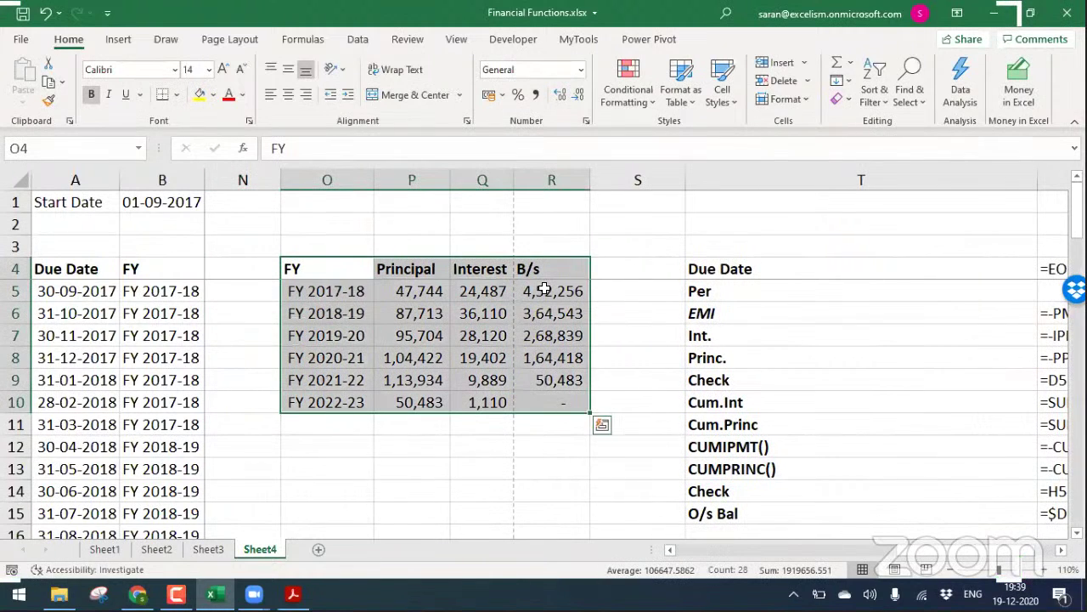
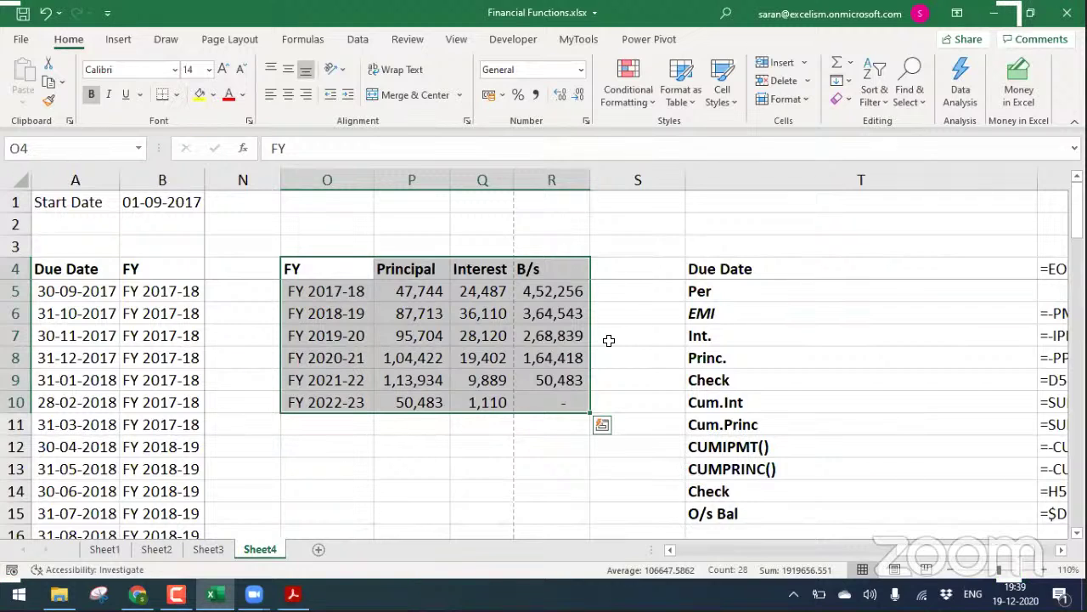
Inspect the financial-year formula in B5 without changing it
left_click(151, 270)
left_click(165, 290)
double_click(167, 291)
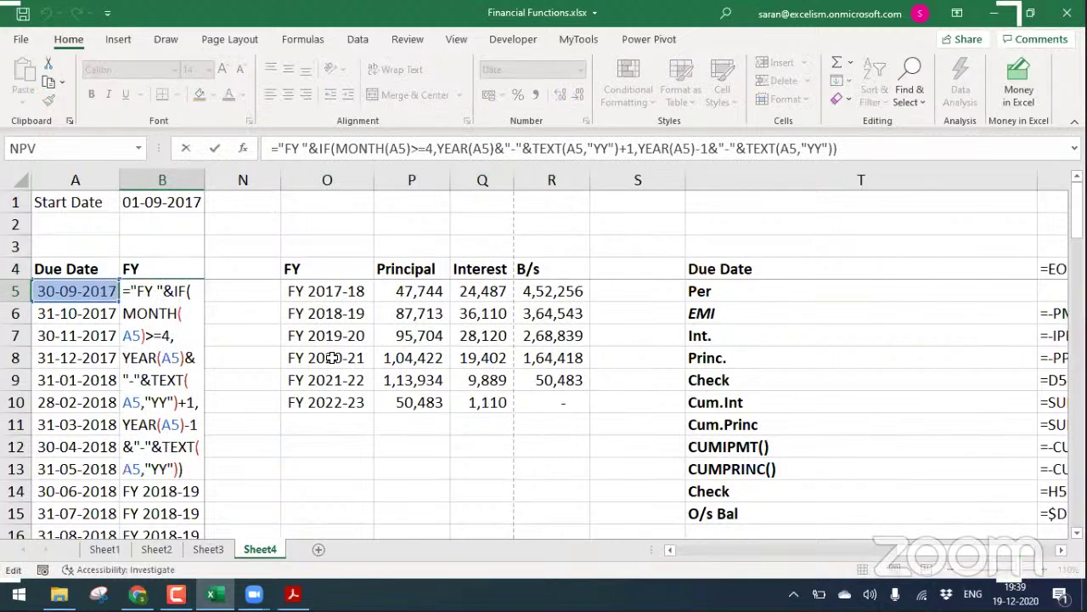
key("Escape")
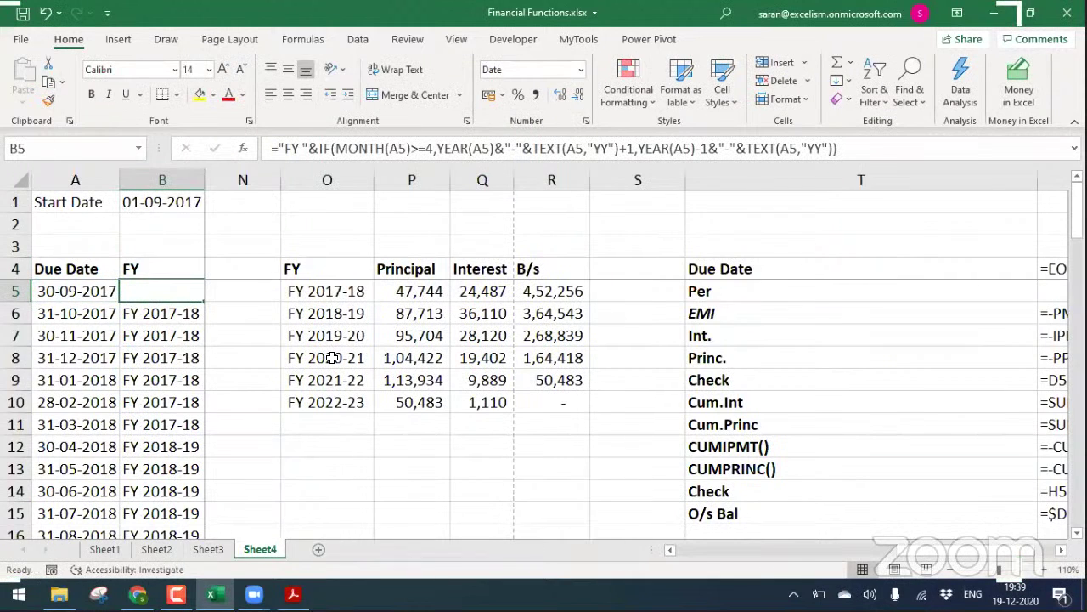
key("Down")
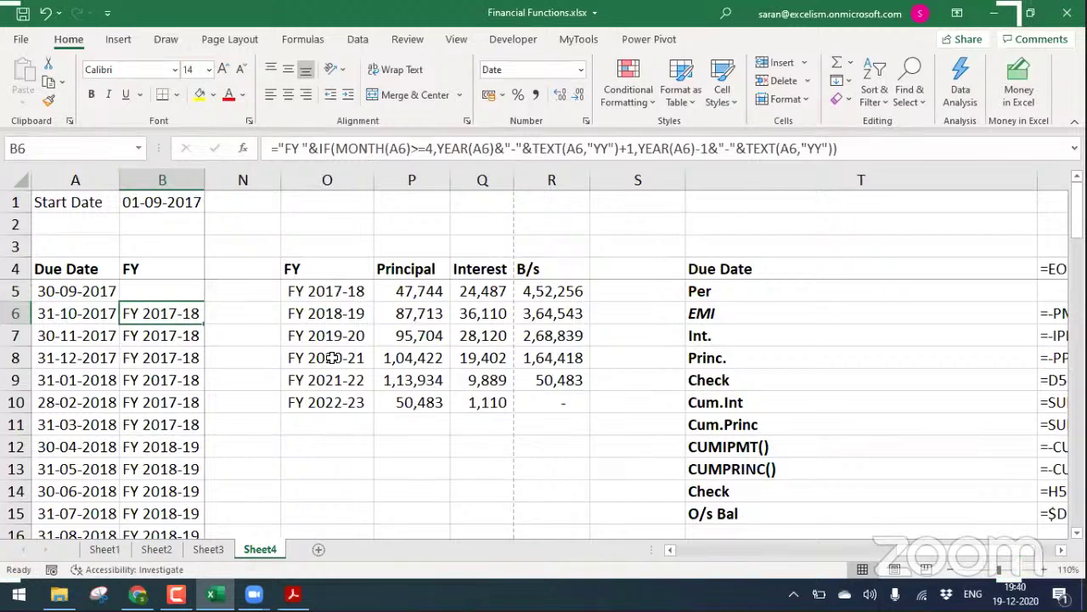
Unfreeze the worksheet panes and return to the first FY formula in B5
key("alt+w")
key("f")
key("f")
key("Up")
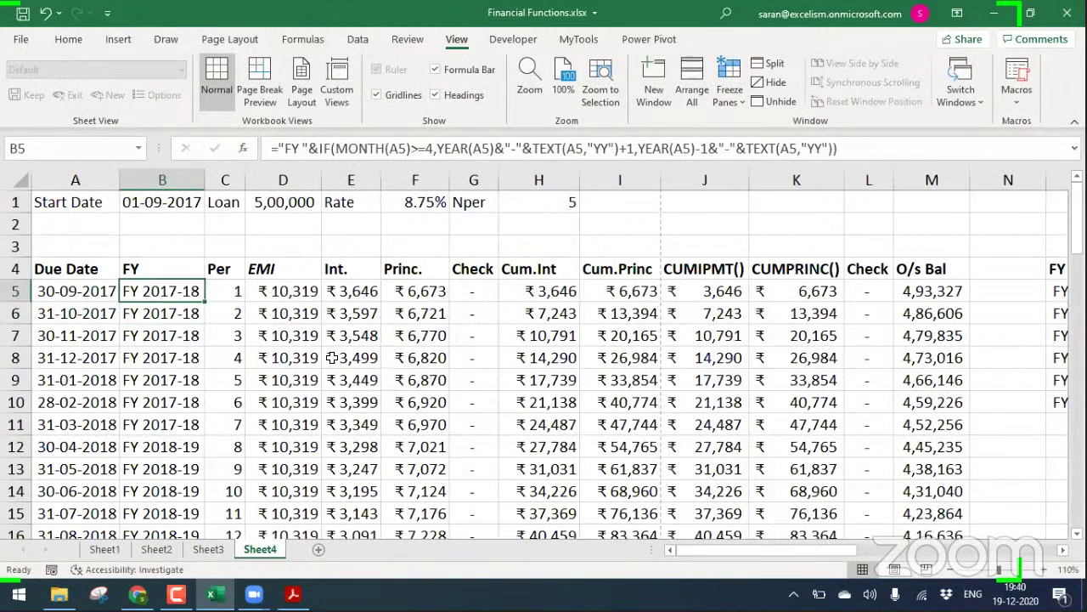
Insert a line break after ="FY "& in the B5 formula so the IF function starts on its own indented line
key("F2")
key("Left")
key("Left")
key("Left")
key("Left")
key("Left")
key("Left")
key("Left")
key("Left")
key("Left")
key("Left")
key("Left")
key("Left")
key("Left")
key("Left")
key("Left")
key("Left")
key("Left")
key("Left")
key("Left")
key("Left")
key("Left")
key("Left")
key("Left")
key("Left")
key("Left")
key("Left")
key("Left")
key("Left")
key("Left")
key("Left")
key("Left")
key("Left")
key("Left")
key("Left")
key("Left")
key("Left")
key("Left")
key("Left")
key("Left")
key("Left")
key("Right")
key("Right")
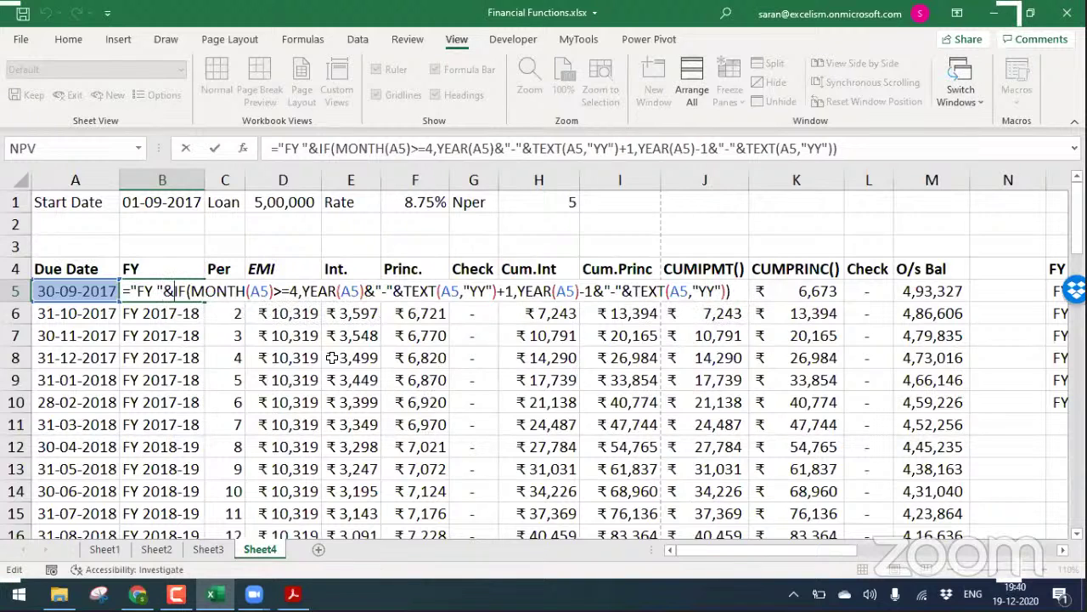
key("alt+Return")
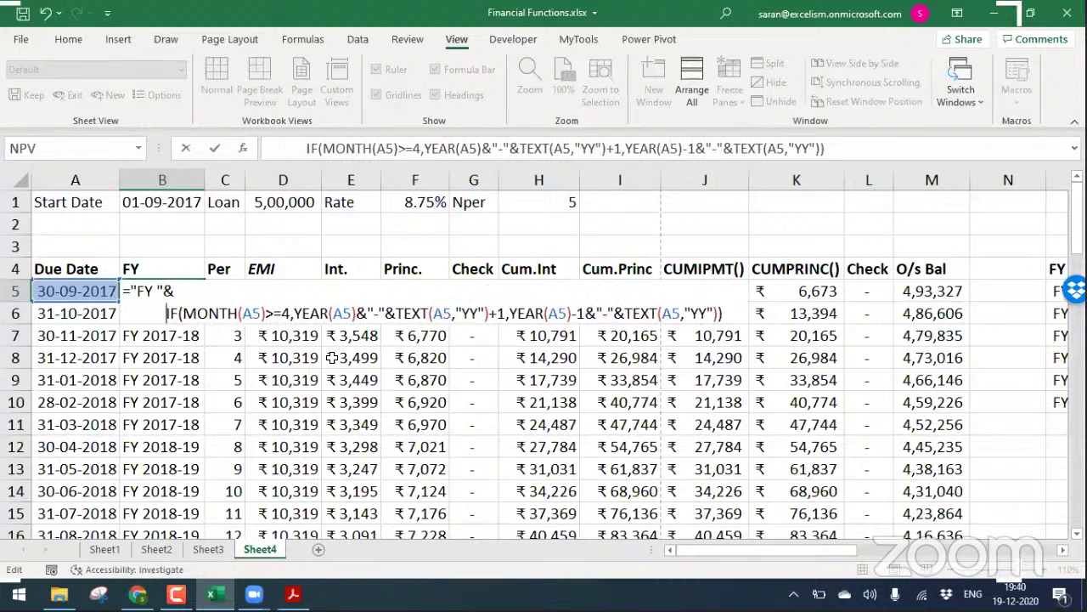
Place the IF function's logical test, MONTH(A5)>=4, on its own indented line in the B5 formula
key("Right")
key("Right")
key("Right")
key("alt+Return")
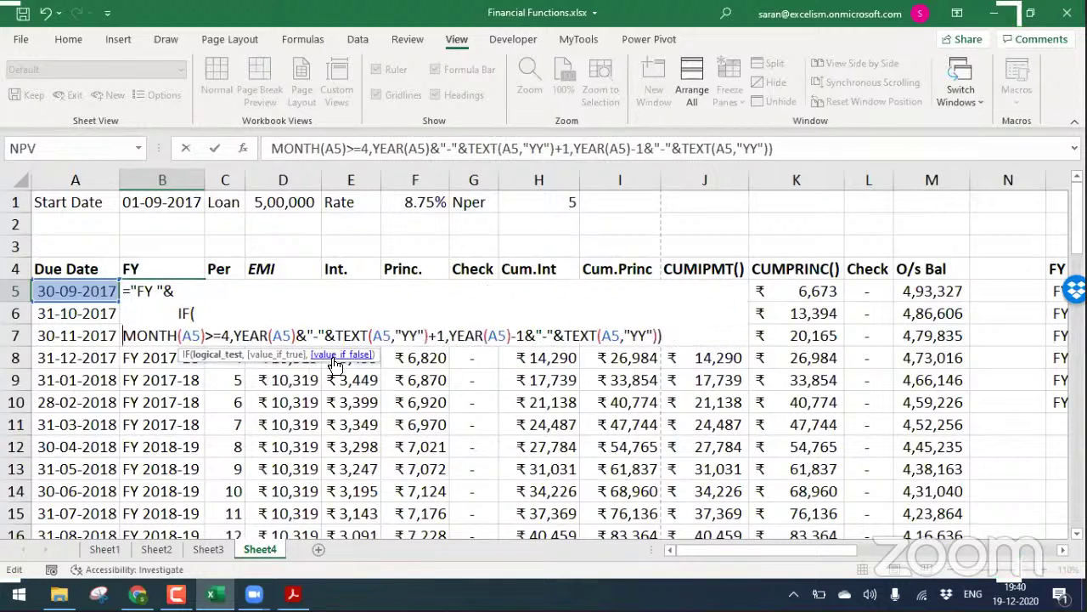
key("Right")
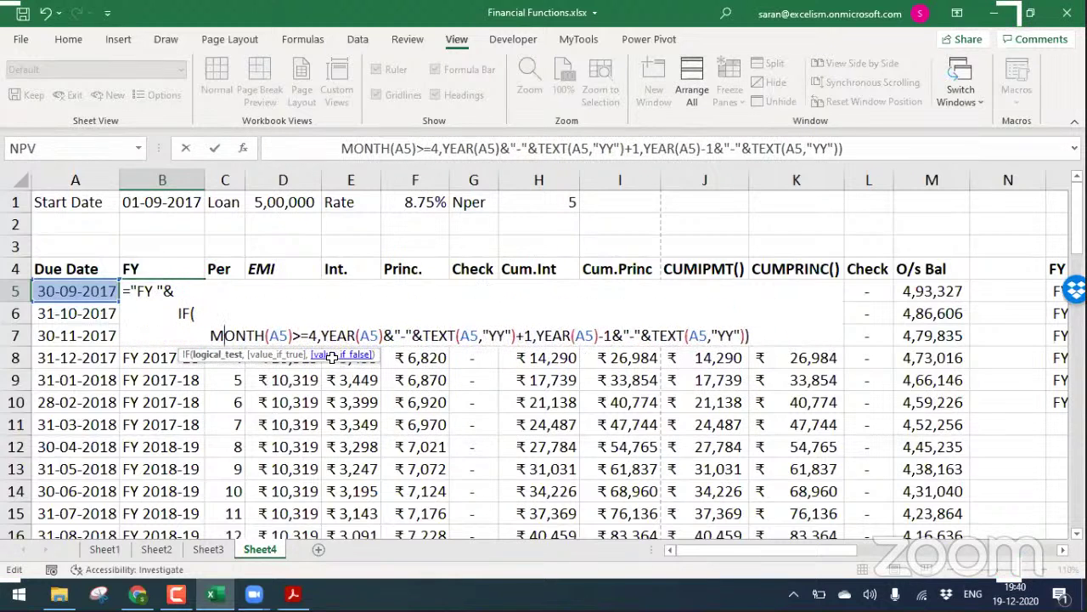
key("Right")
key("Right")
key("Right")
key("Right")
key("Right")
key("Right")
key("Right")
key("Right")
key("Right")
key("Right")
key("Right")
key("Right")
key("alt+Return")
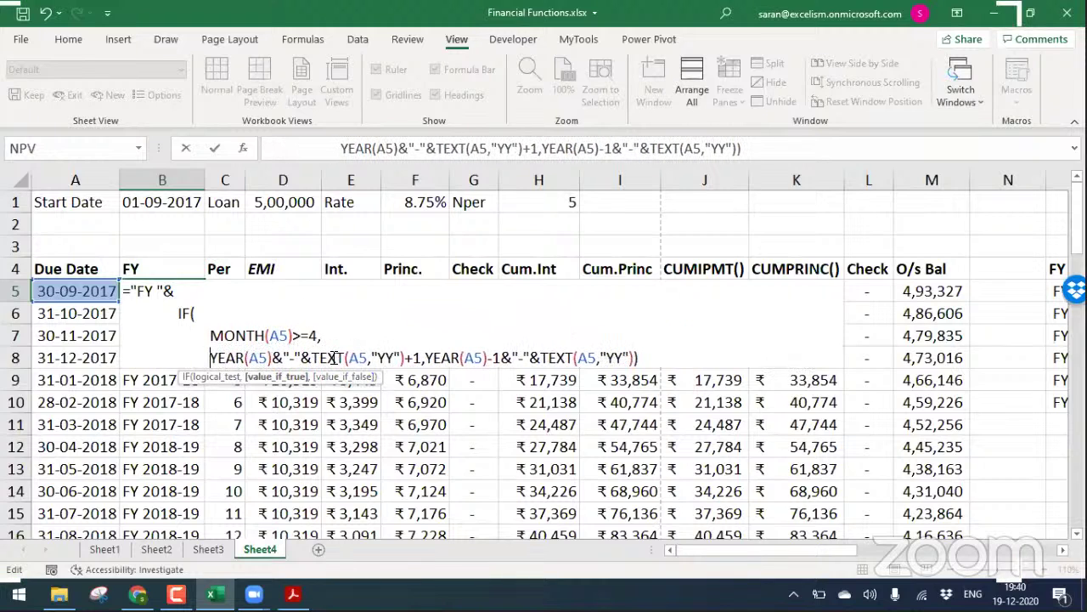
Put the value-if-true argument, YEAR(A5)&"-"&TEXT(A5,"YY")+1, on its own indented line in the B5 formula
key("BackSpace")
key("Right")
key("Right")
key("Right")
key("Right")
key("Right")
key("Right")
key("Right")
key("Right")
key("Right")
key("Right")
key("Right")
key("Right")
key("Right")
key("Right")
key("Right")
key("Right")
key("Right")
key("Right")
key("Right")
key("Right")
key("Right")
key("alt+Return")
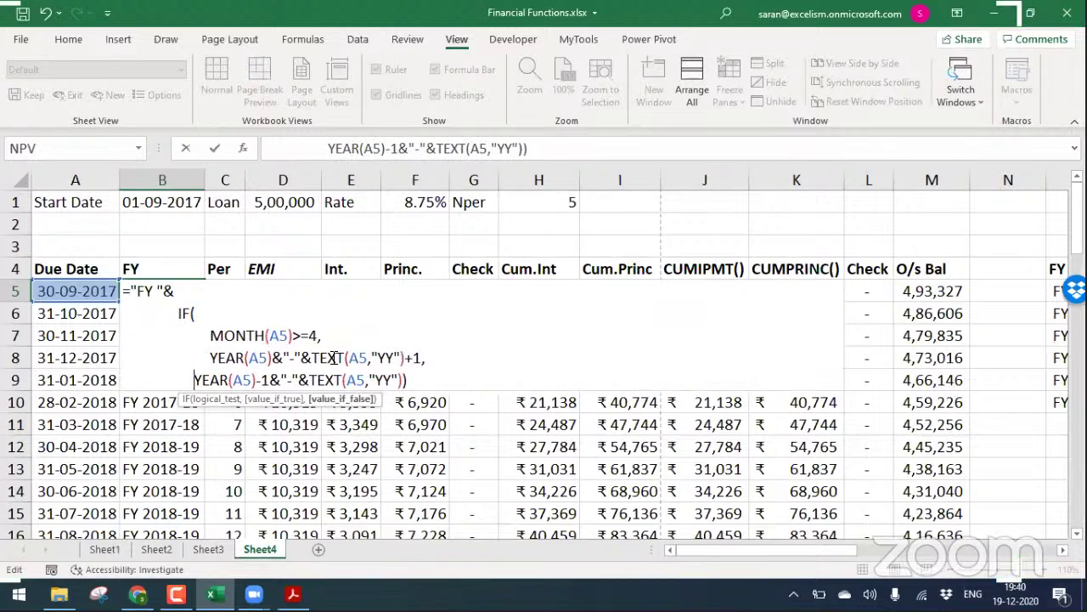
Indent the value-if-false argument, YEAR(A5)-1&"-"&TEXT(A5,"YY"), on its own line and move the IF function's closing bracket to a new line
key("Right")
key("Right")
key("Right")
key("Right")
key("Right")
key("Right")
key("Right")
key("Right")
key("Right")
key("Right")
key("Right")
key("Right")
key("Right")
key("Right")
key("Right")
key("Right")
key("Right")
key("Right")
key("Right")
key("Right")
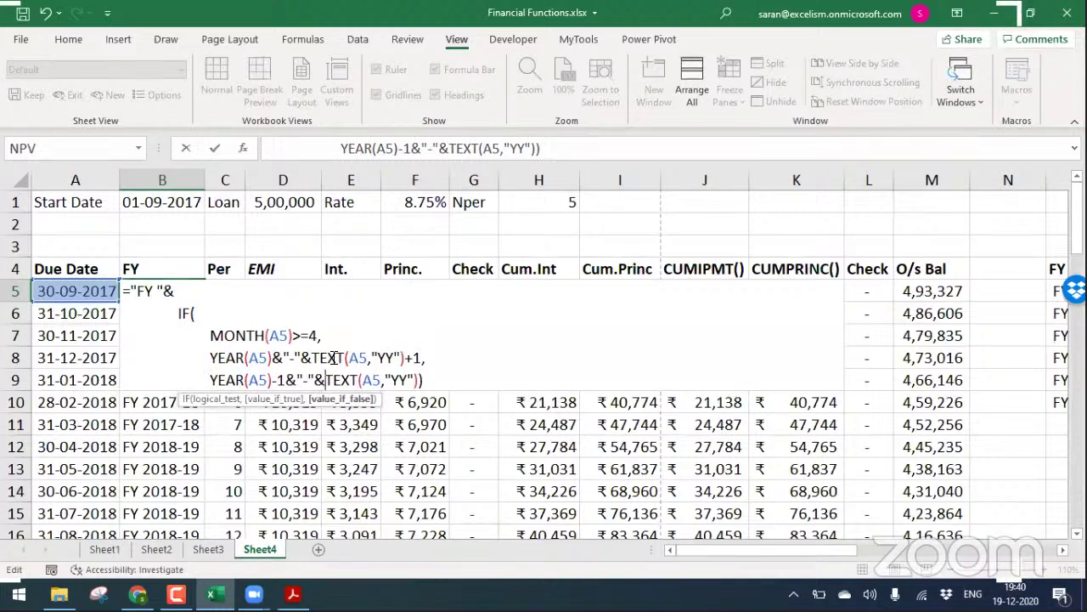
key("Right")
key("Right")
key("alt+Return")
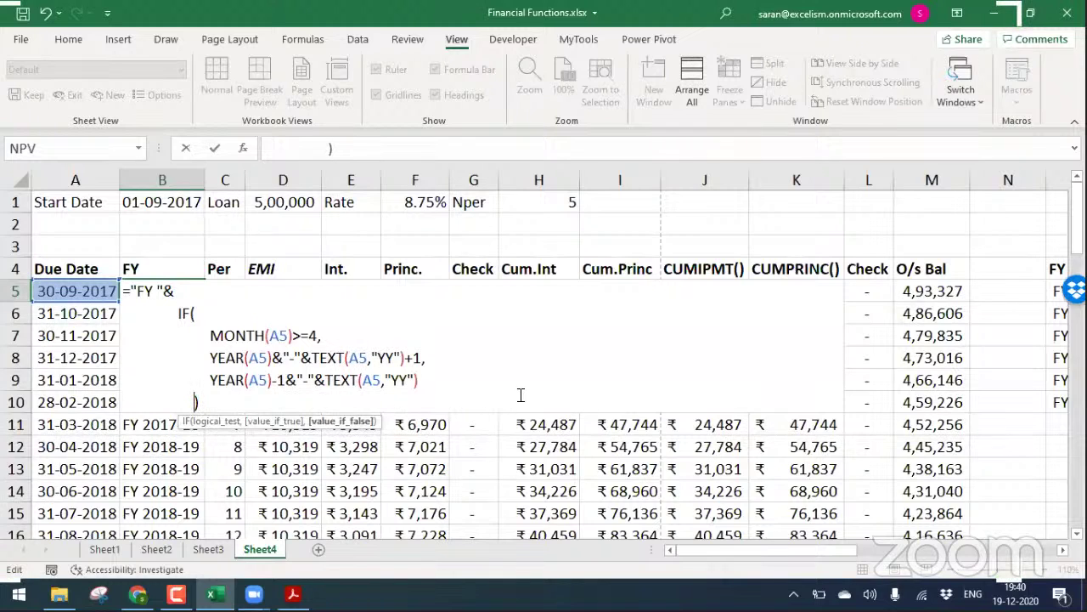
Capture the laid-out B5 formula with the Snipping Tool, cropped closely around the text, and highlight "FY " in yellow
left_click(98, 594)
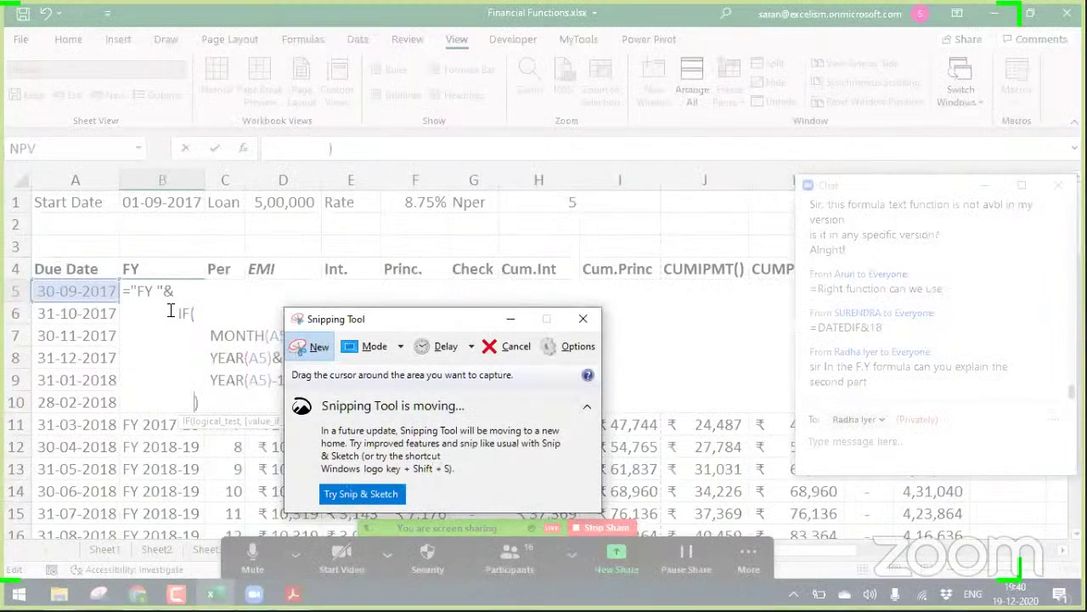
left_click_drag(122, 283, 660, 413)
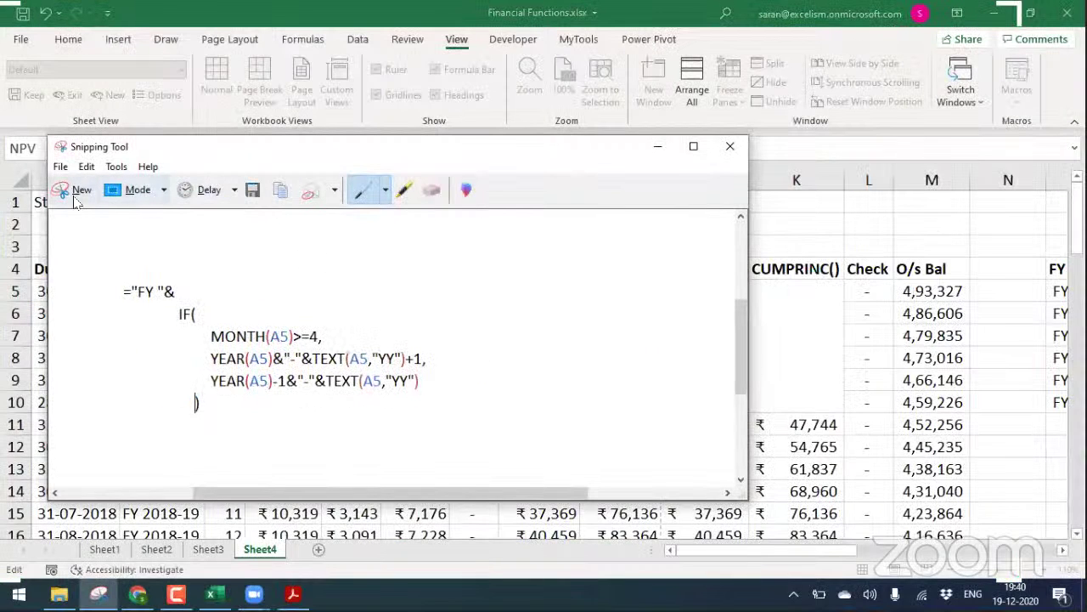
left_click(76, 190)
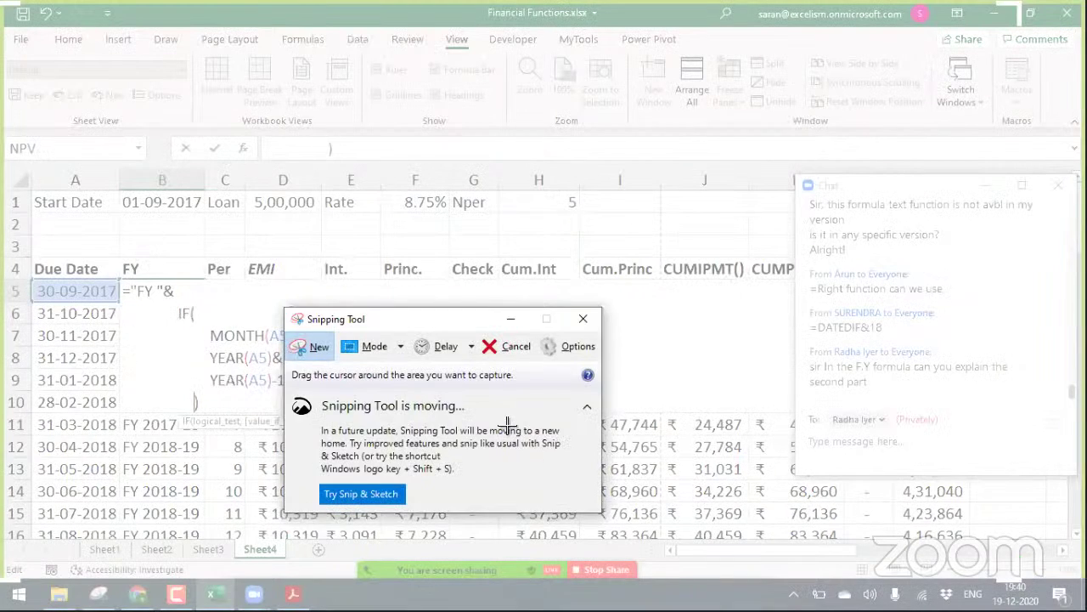
left_click_drag(121, 280, 431, 413)
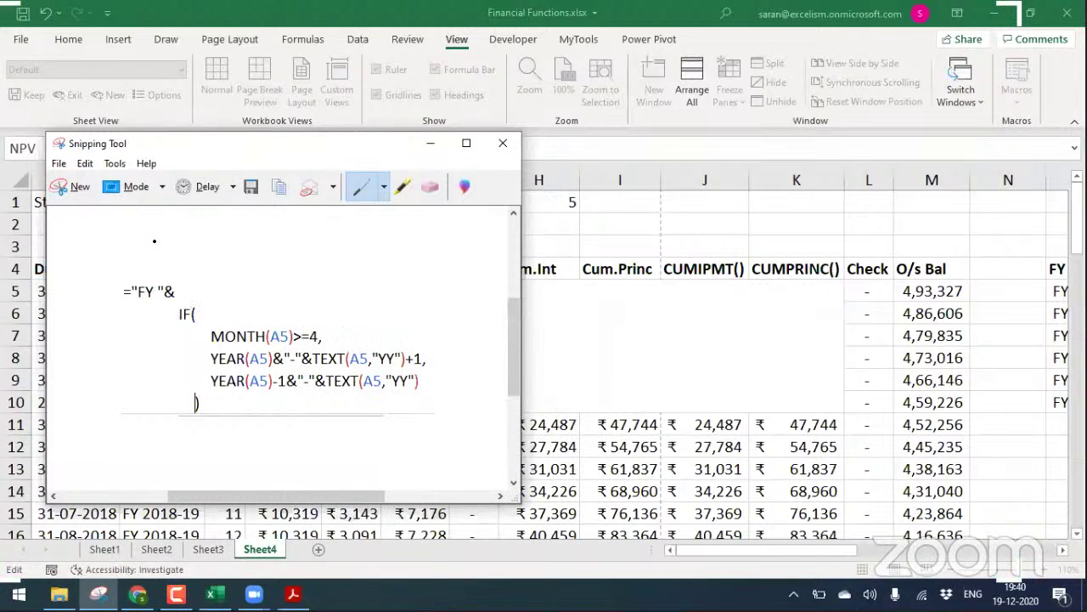
left_click(403, 187)
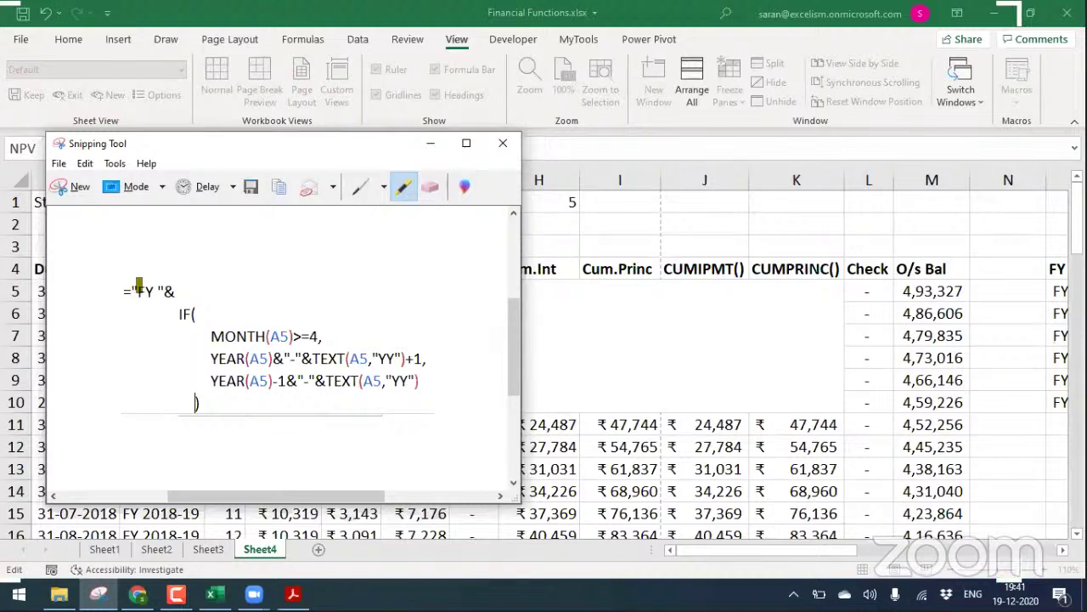
left_click_drag(131, 291, 166, 292)
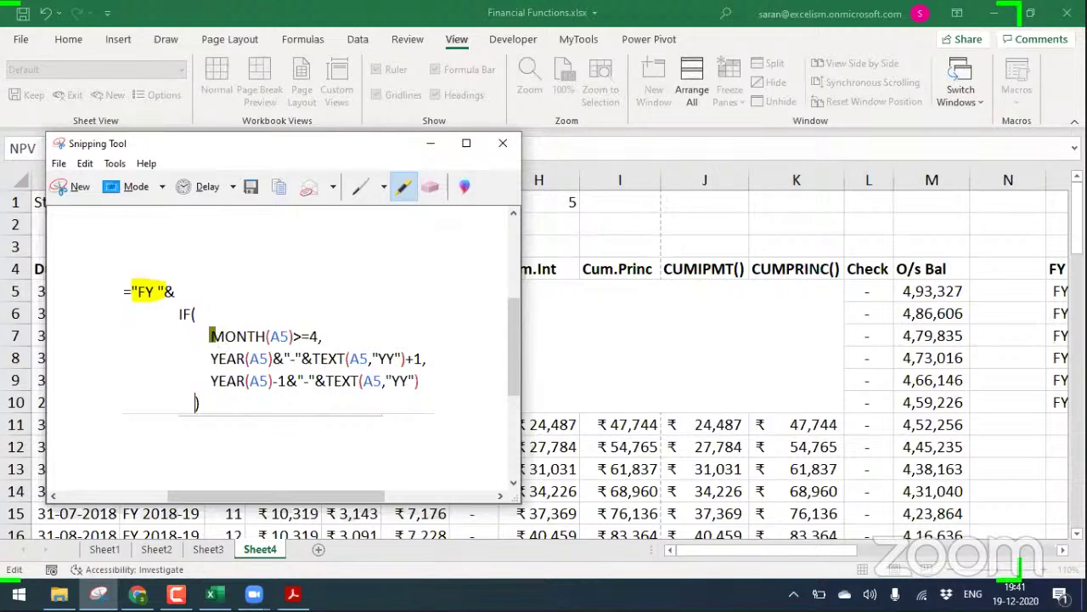
Customize the Snipping Tool pen to red with a thick point
left_click(384, 186)
left_click(361, 288)
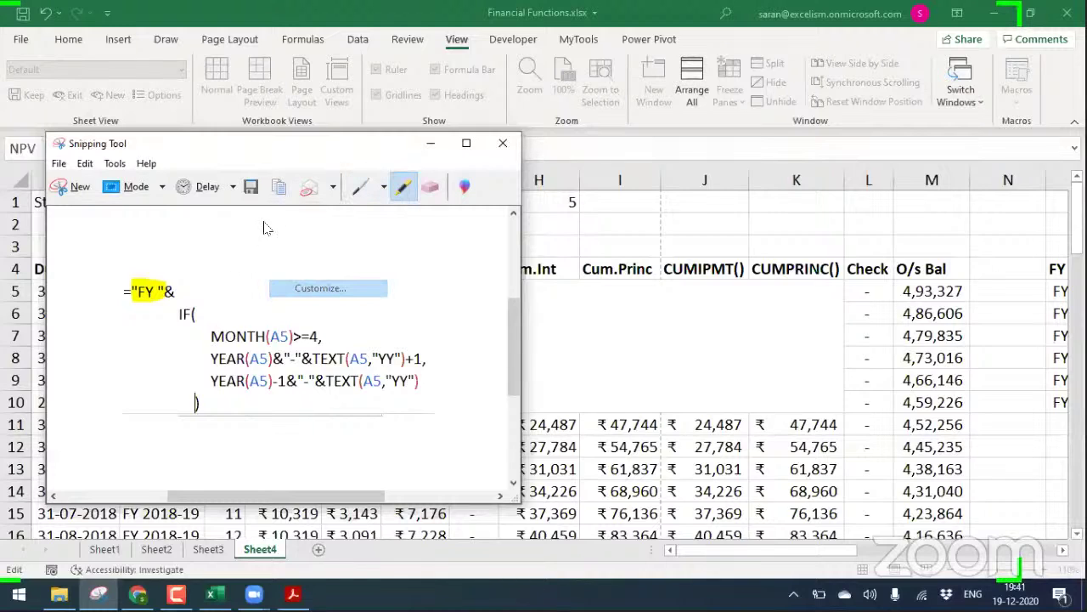
left_click(212, 224)
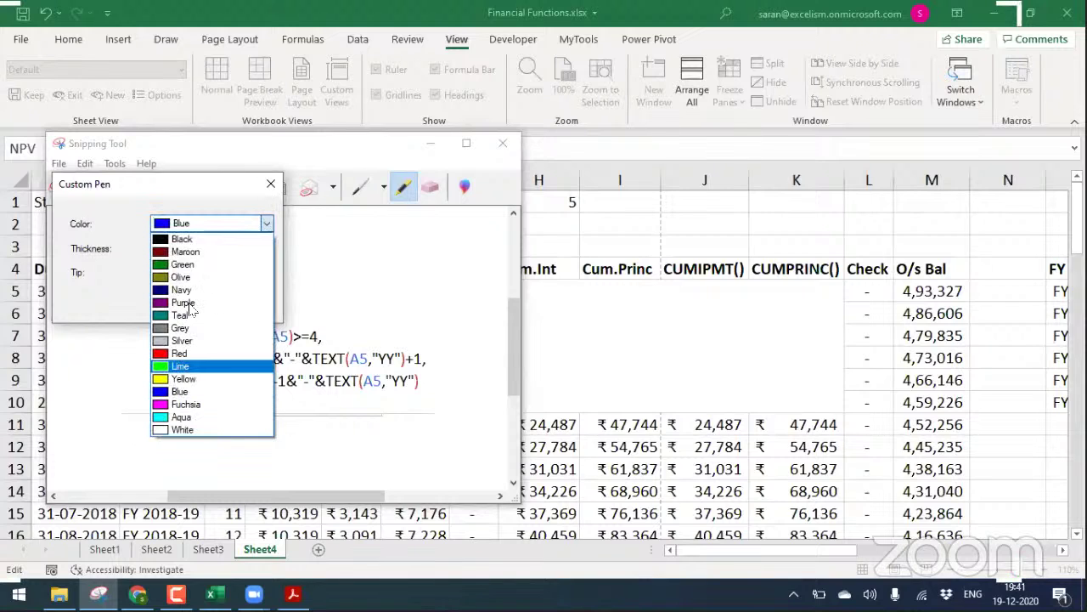
left_click(179, 353)
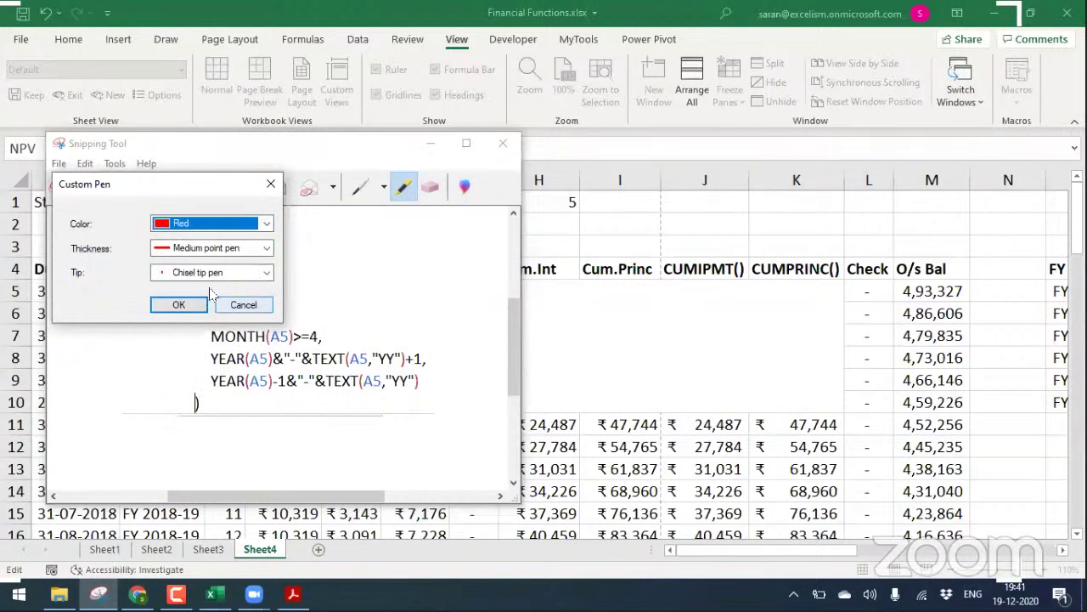
left_click(238, 248)
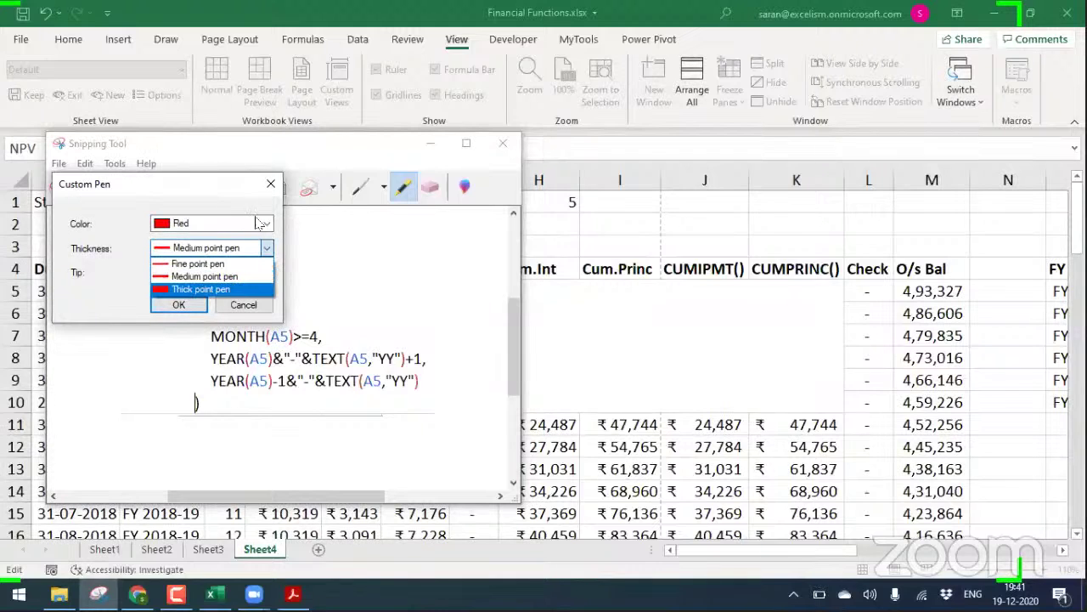
left_click(196, 292)
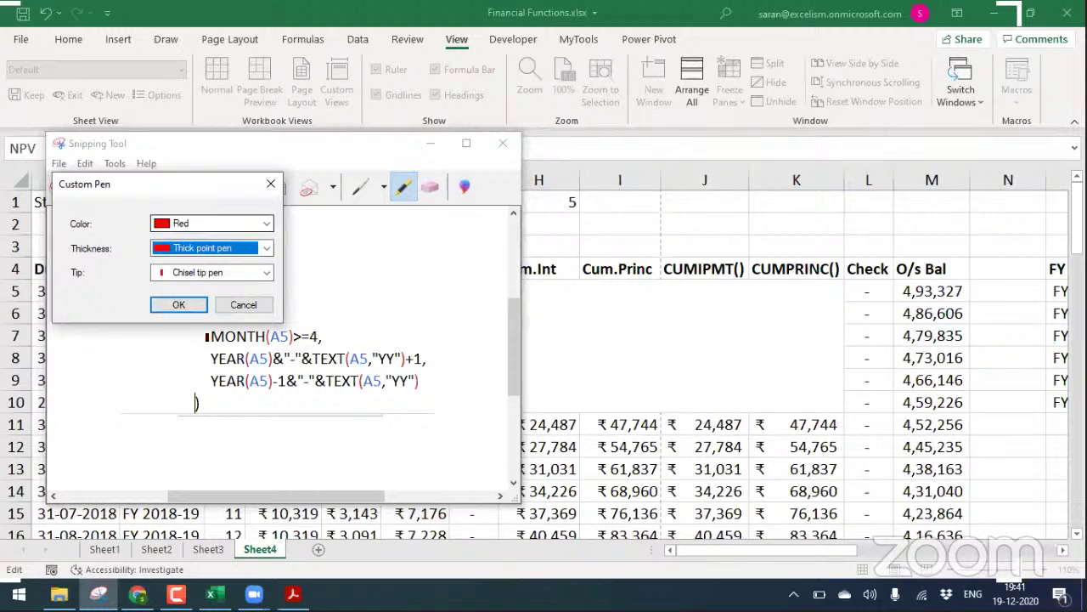
key("Return")
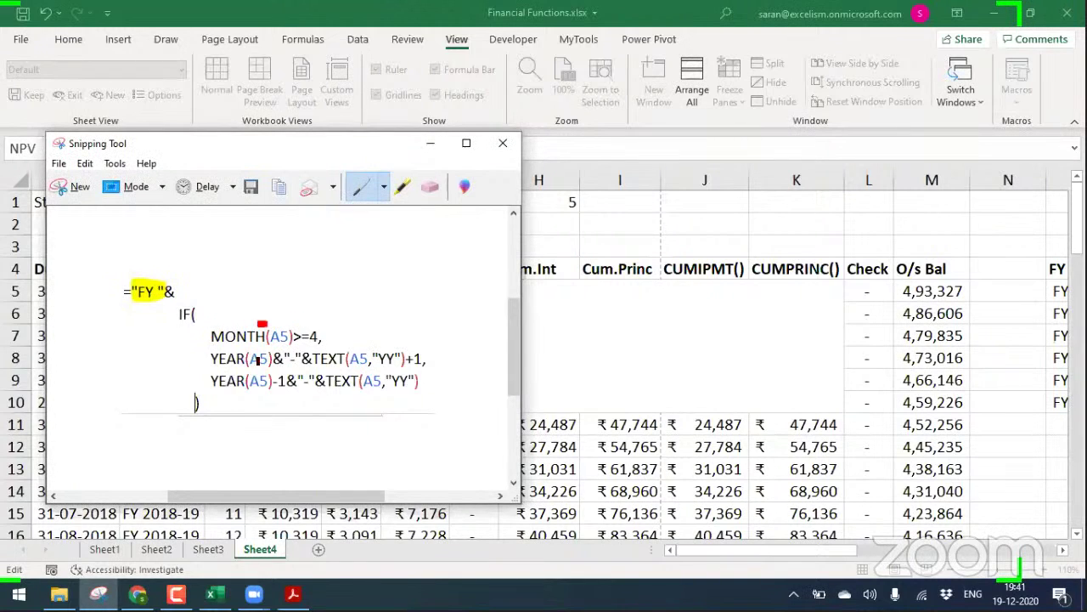
Mark the month test and each part of the value-if-true line in red: YEAR(A5), "-", TEXT(A5,"YY") and +1
left_click_drag(262, 323, 315, 323)
left_click_drag(207, 366, 267, 367)
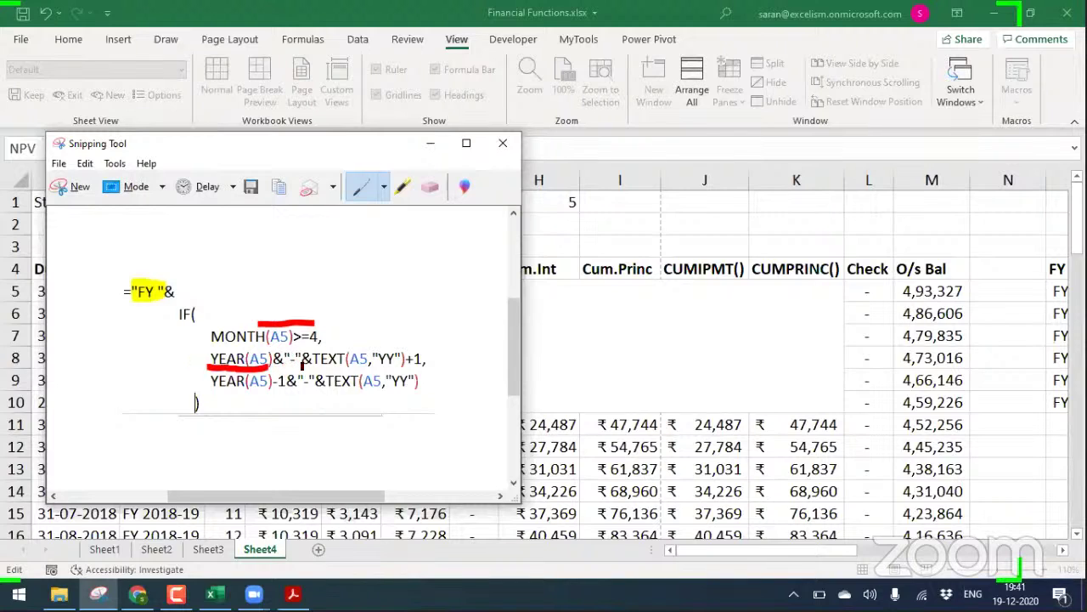
left_click_drag(286, 367, 303, 367)
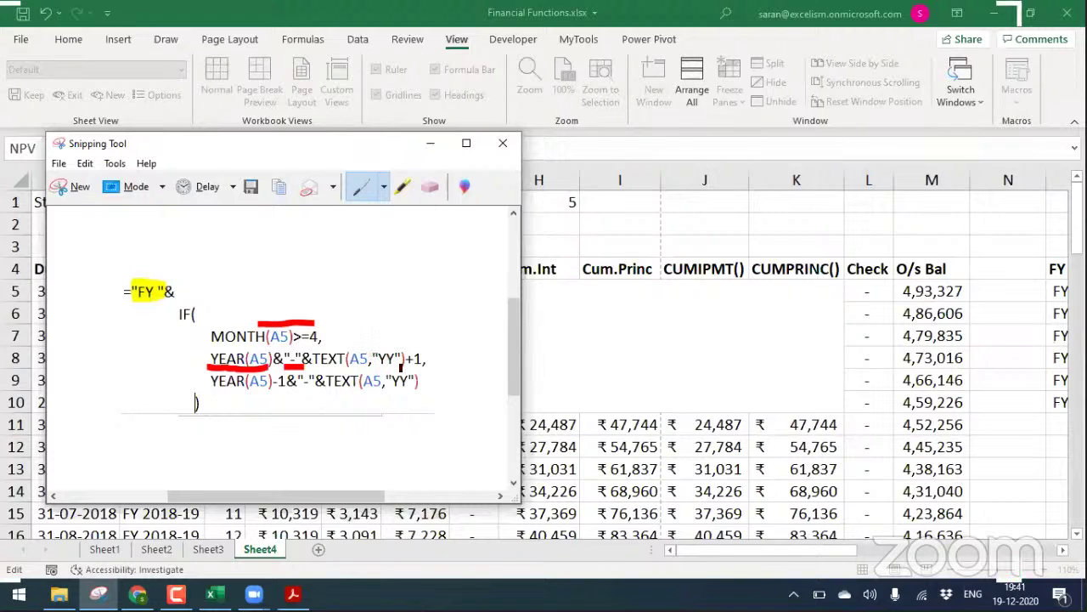
left_click_drag(314, 369, 404, 367)
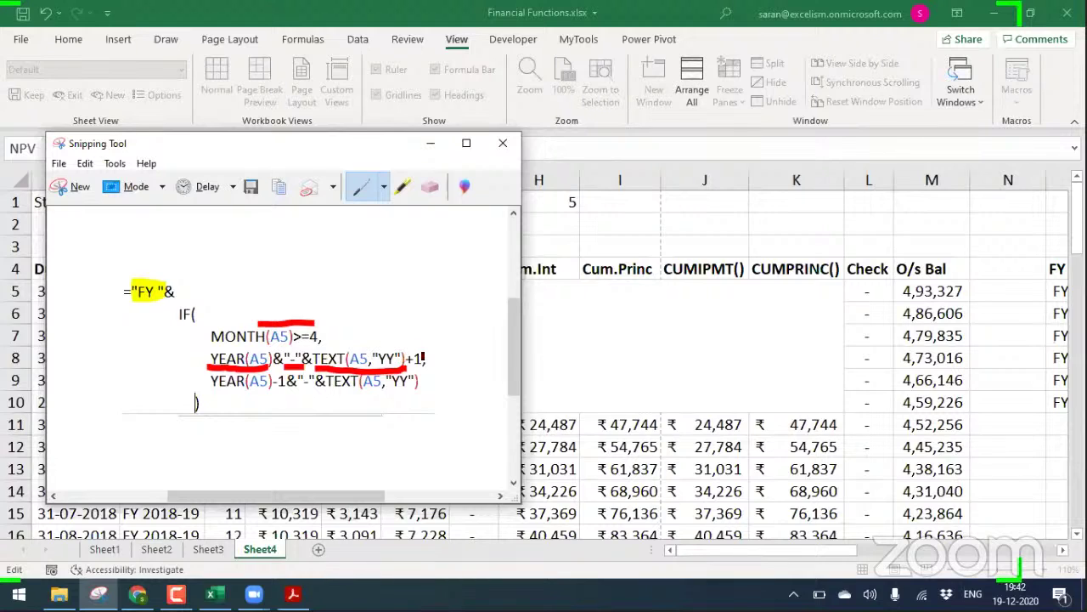
left_click_drag(407, 360, 424, 357)
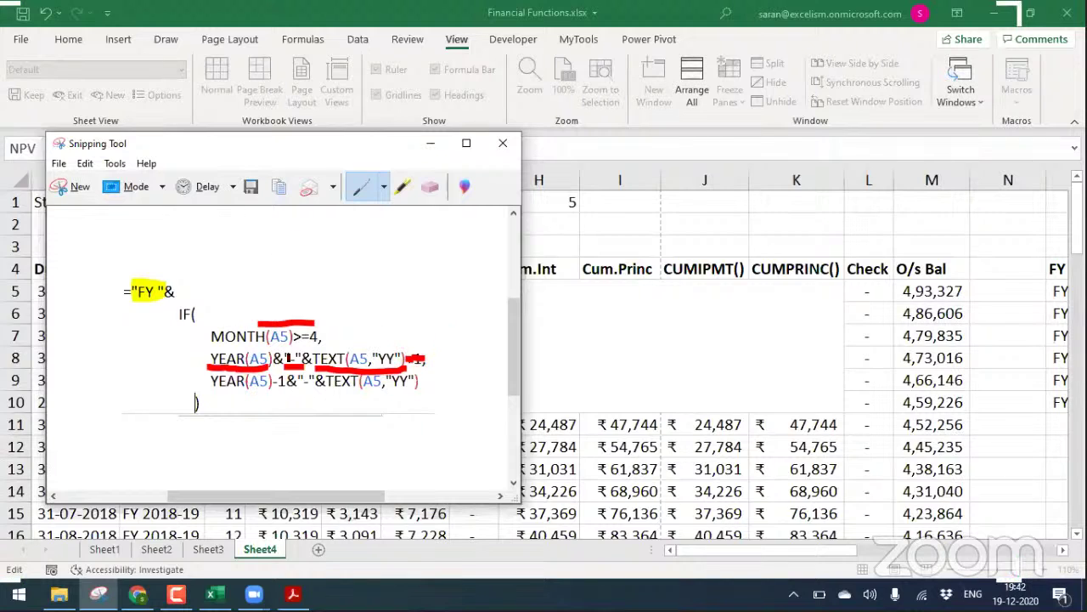
Underline YEAR(A5)-1 and TEXT(A5,"YY") on the value-if-false line in red, and close the snip without saving it
left_click_drag(210, 393, 287, 394)
left_click_drag(422, 393, 336, 395)
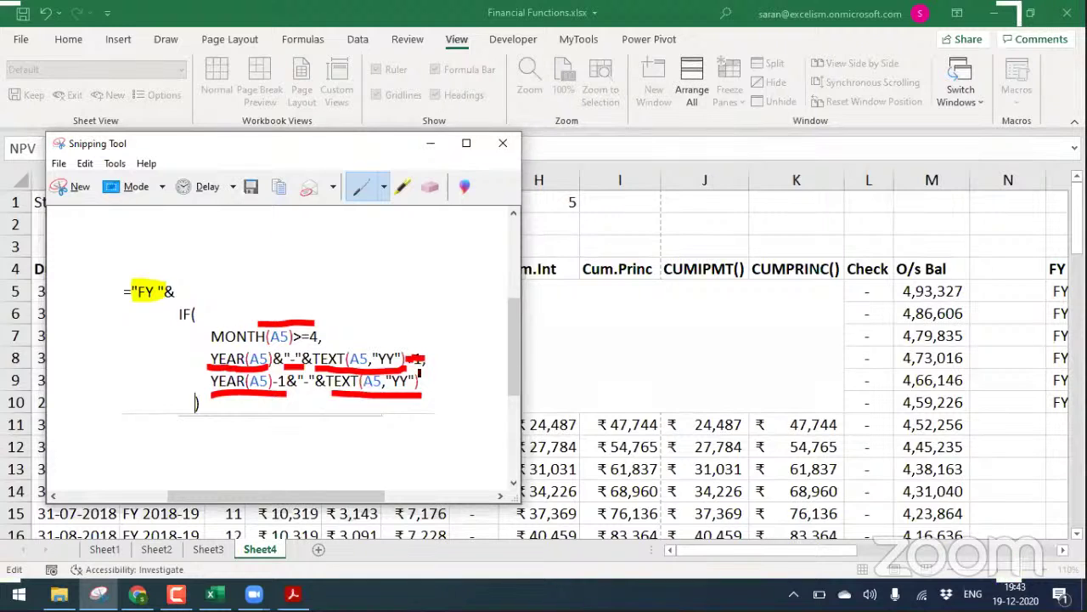
left_click(503, 143)
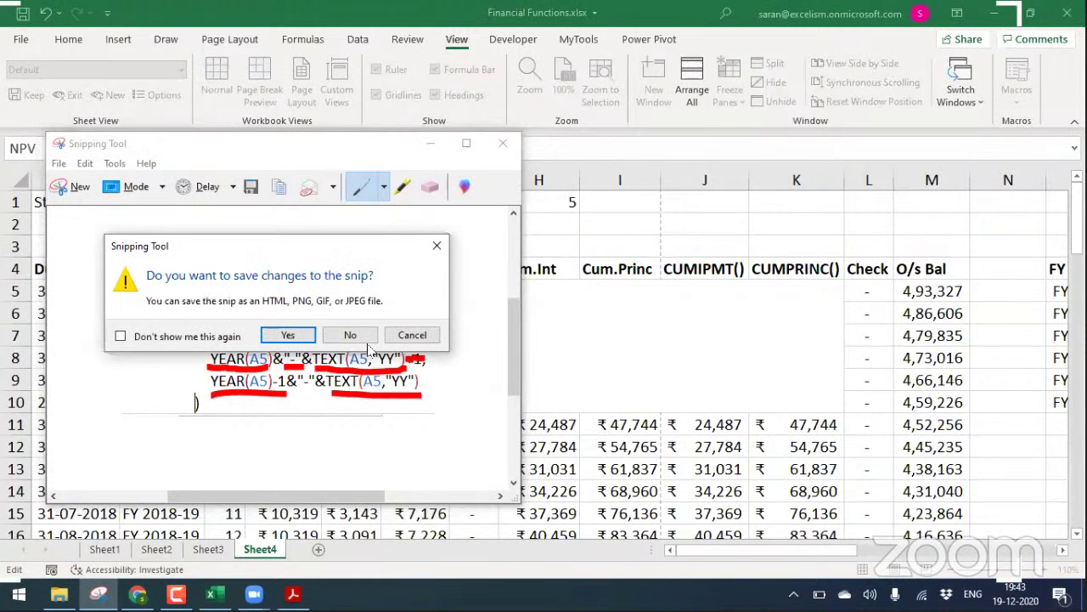
left_click(368, 338)
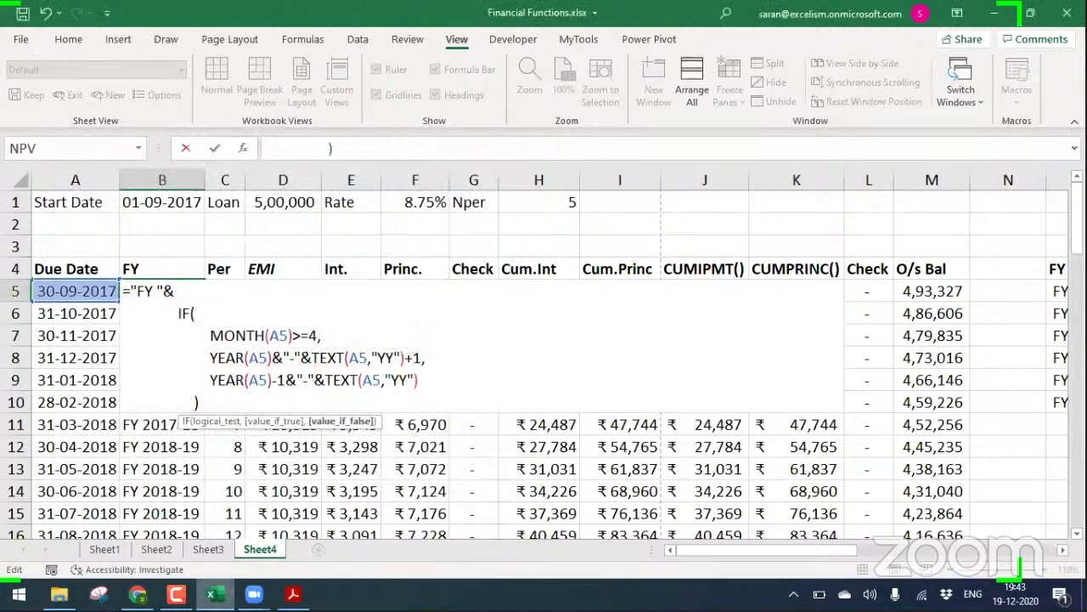
Capture a clean snip of the laid-out B5 formula with the Snipping Tool, and leave the cell edit in Excel without keeping the line breaks
left_click(98, 594)
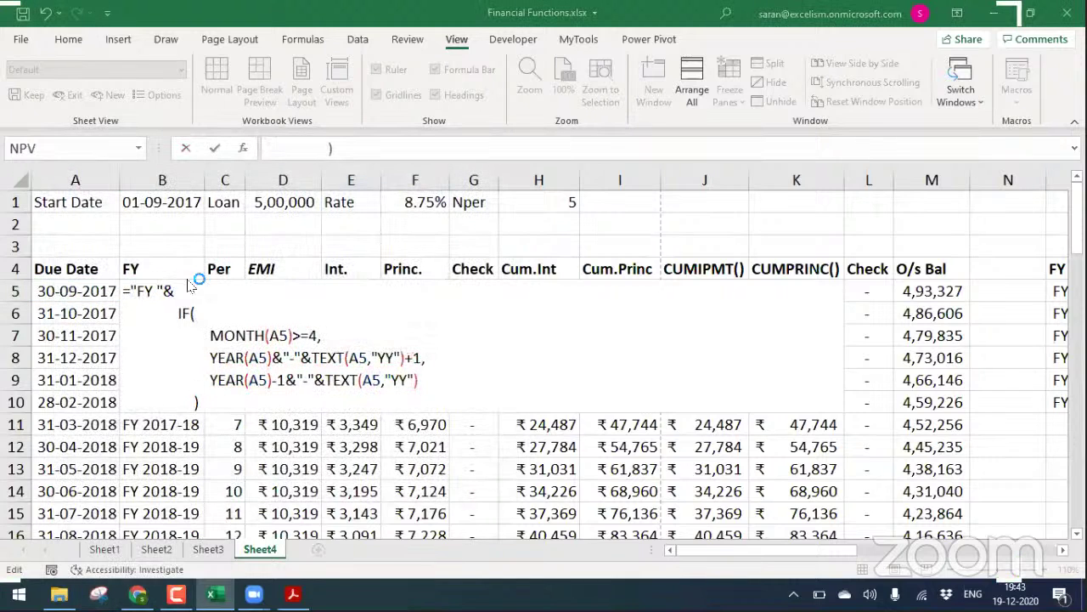
left_click(315, 342)
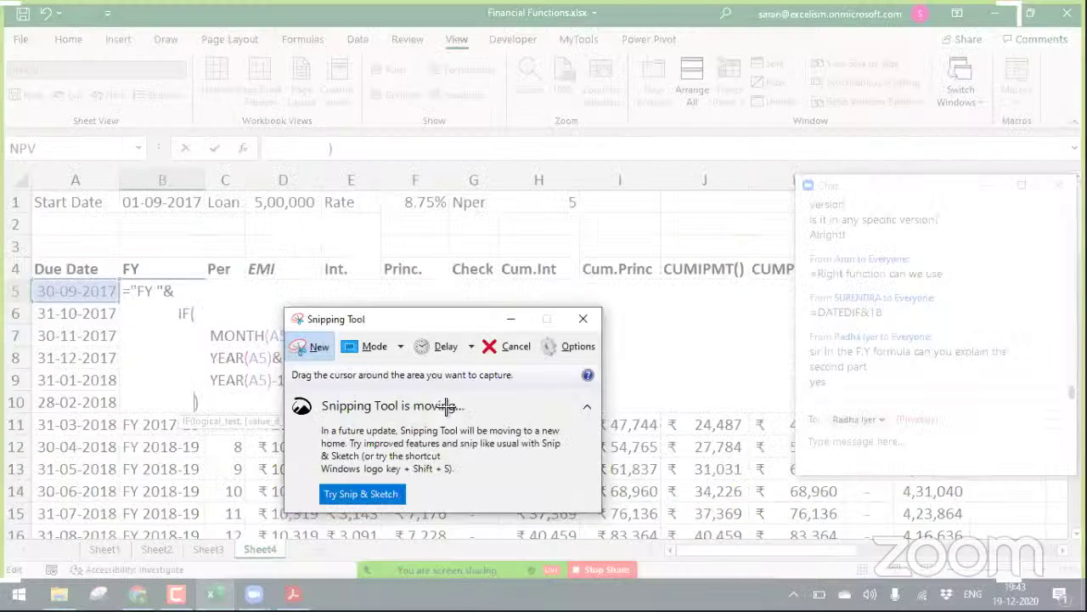
left_click_drag(121, 279, 431, 410)
key("alt+Tab")
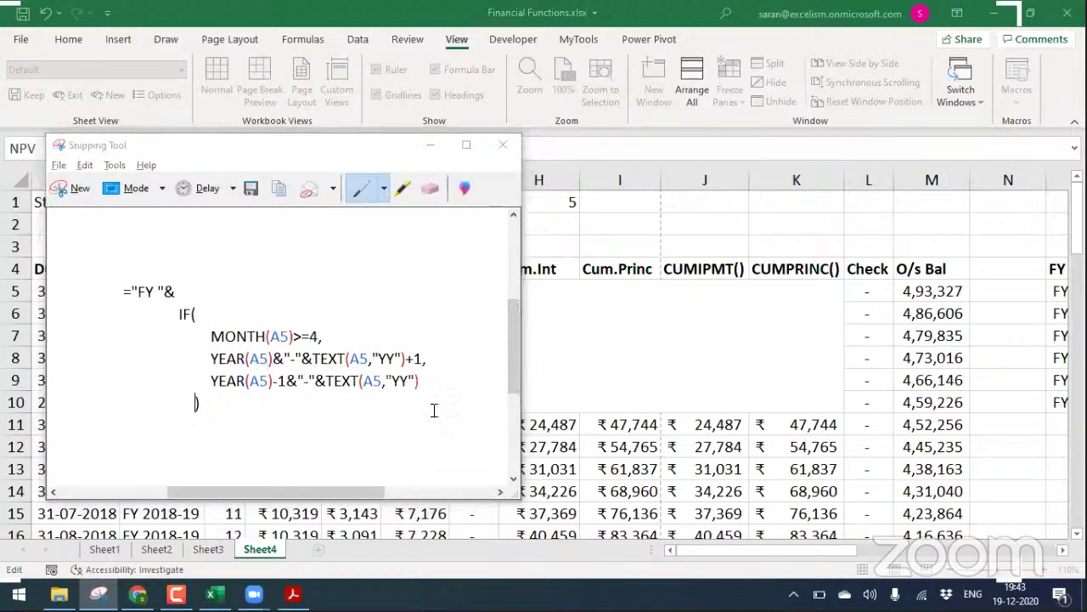
key("ctrl+Return")
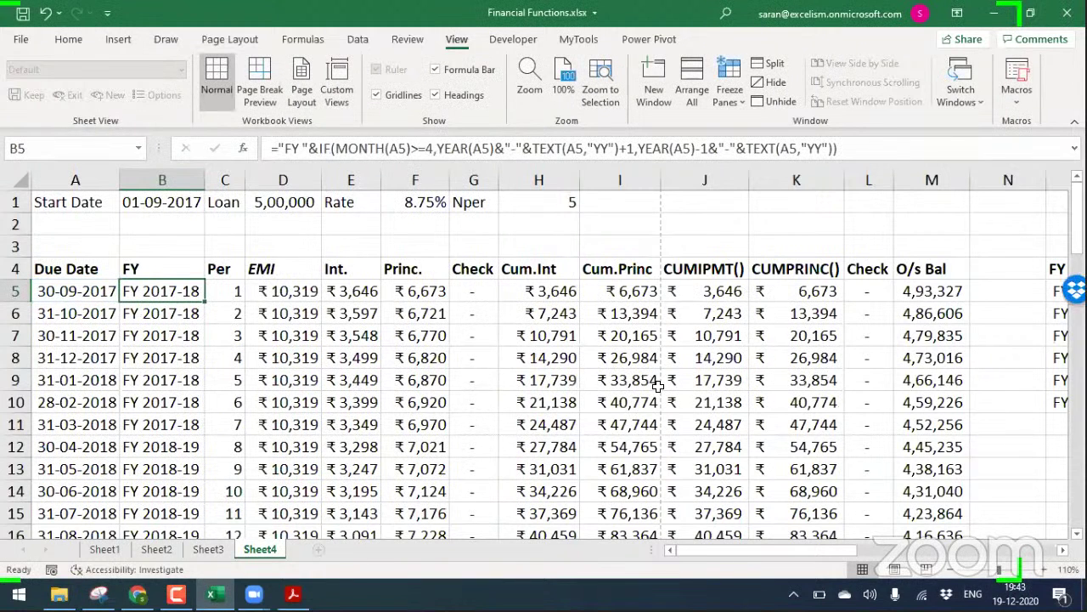
Enter the label FY Function in O12, below the financial-year summary table
key("ctrl+Down")
key("ctrl+Up")
key("ctrl+Right")
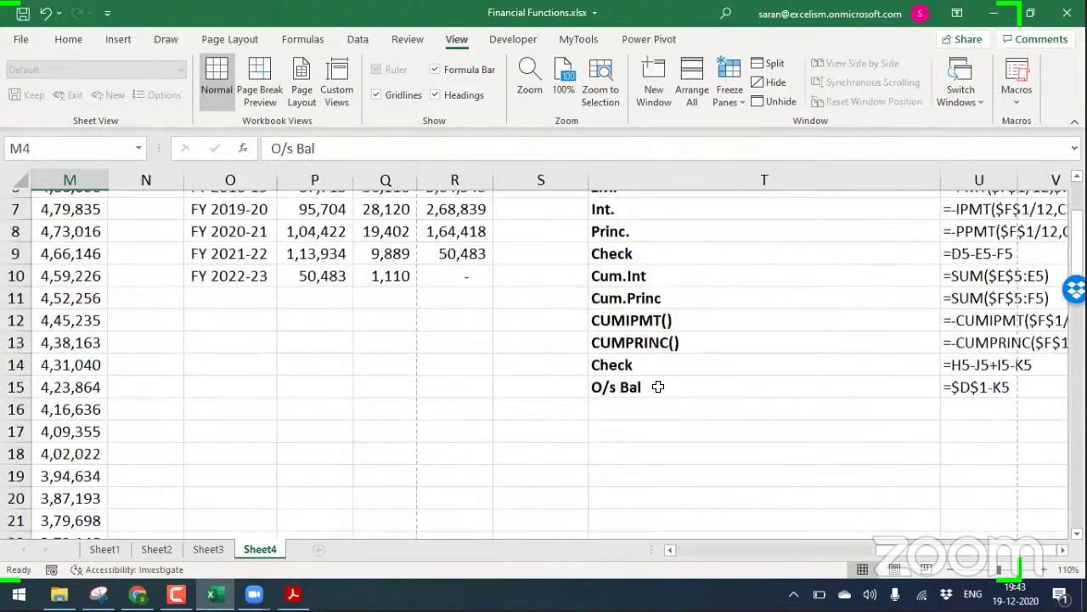
key("Down")
key("Down")
key("Down")
key("Down")
key("Down")
key("Down")
key("Down")
key("Right")
key("Right")
key("Down")
type("FY Fy")
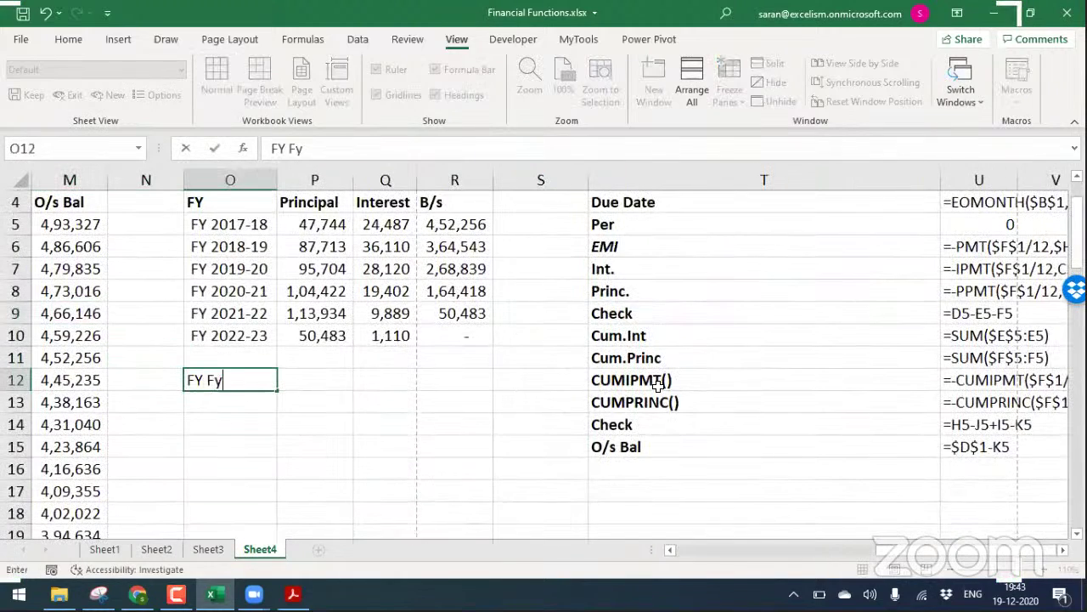
type("c")
key("BackSpace")
key("BackSpace")
type("unction")
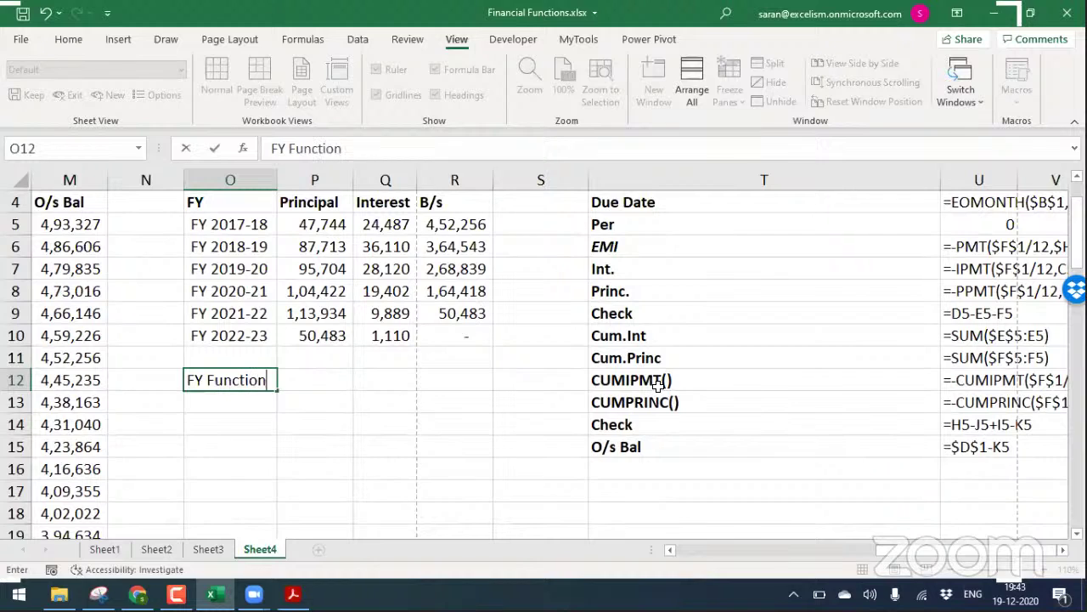
key("Return")
Paste the formula snip directly below the FY Function label and format the label in O12 as bold and underlined
key("ctrl+v")
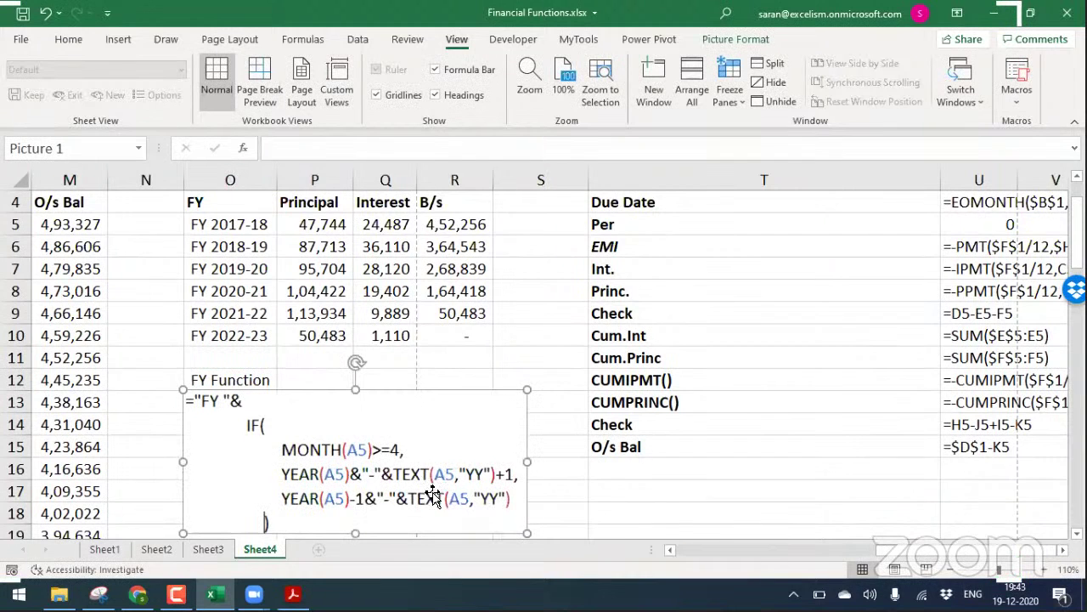
key("Down")
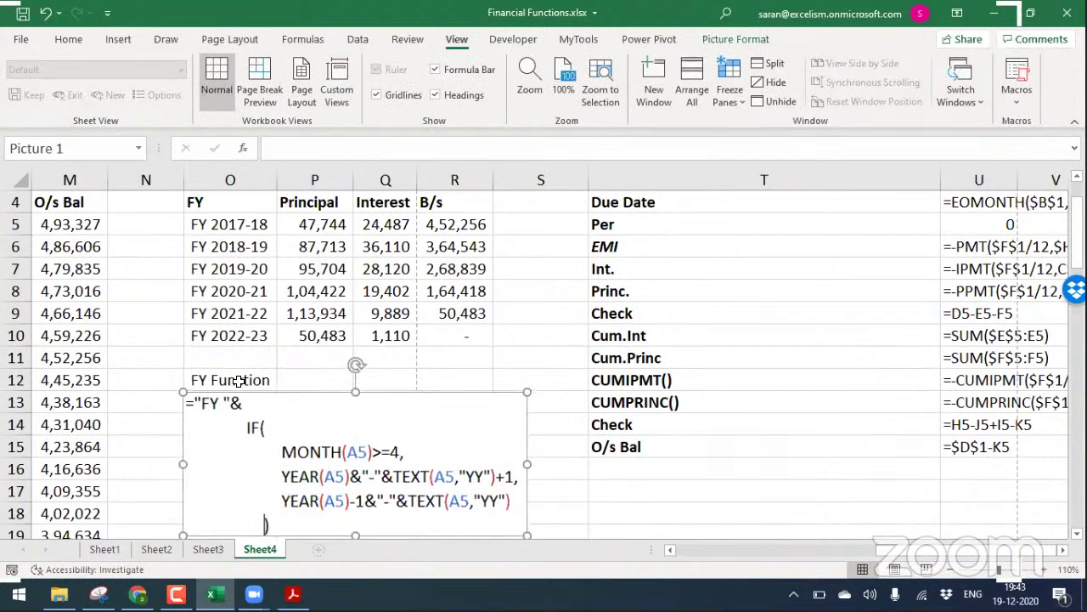
left_click(239, 380)
key("ctrl+b")
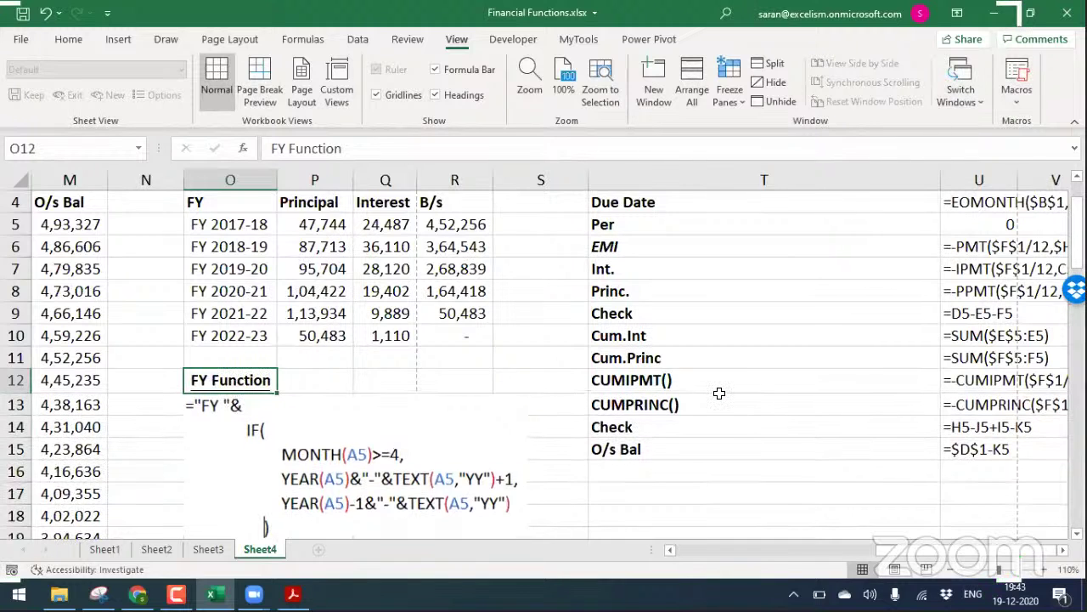
Save the workbook and return to the first due date in A5
key("ctrl+s")
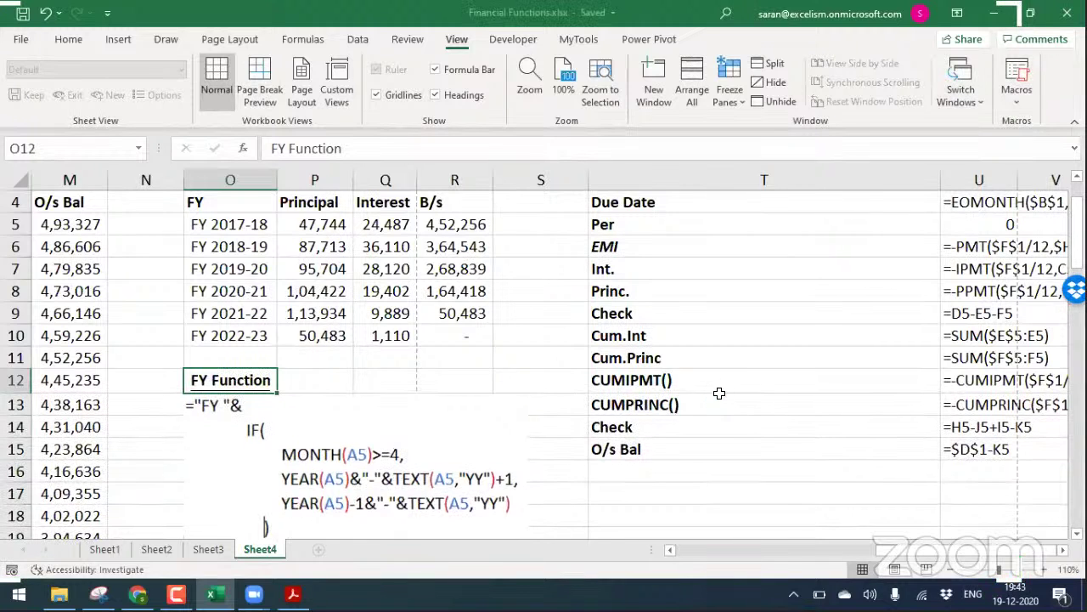
key("ctrl+Home")
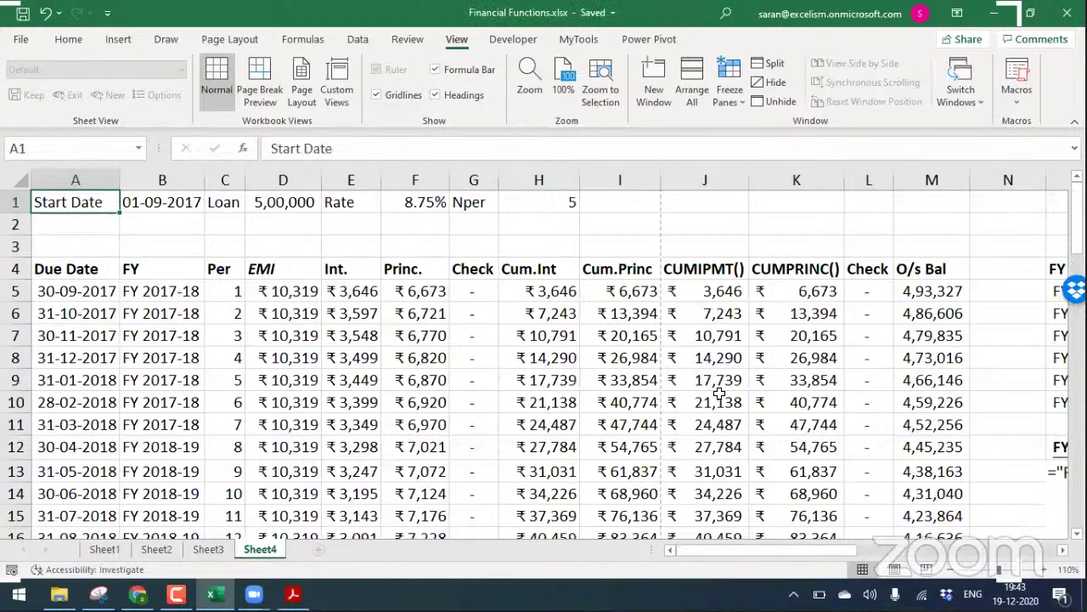
key("Down")
key("Down")
key("Down")
key("Down")
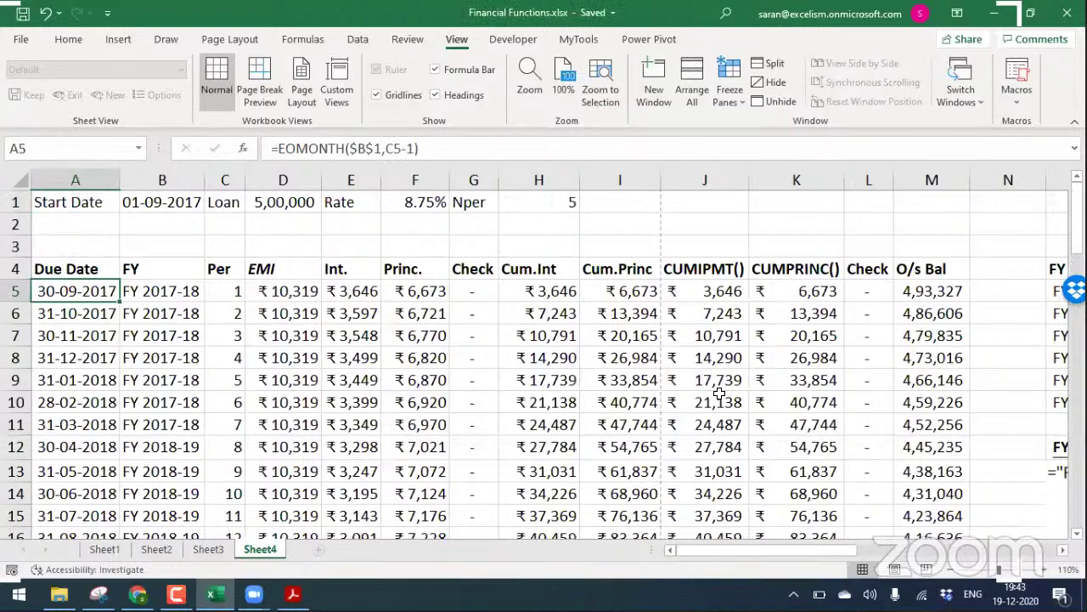
key("Right")
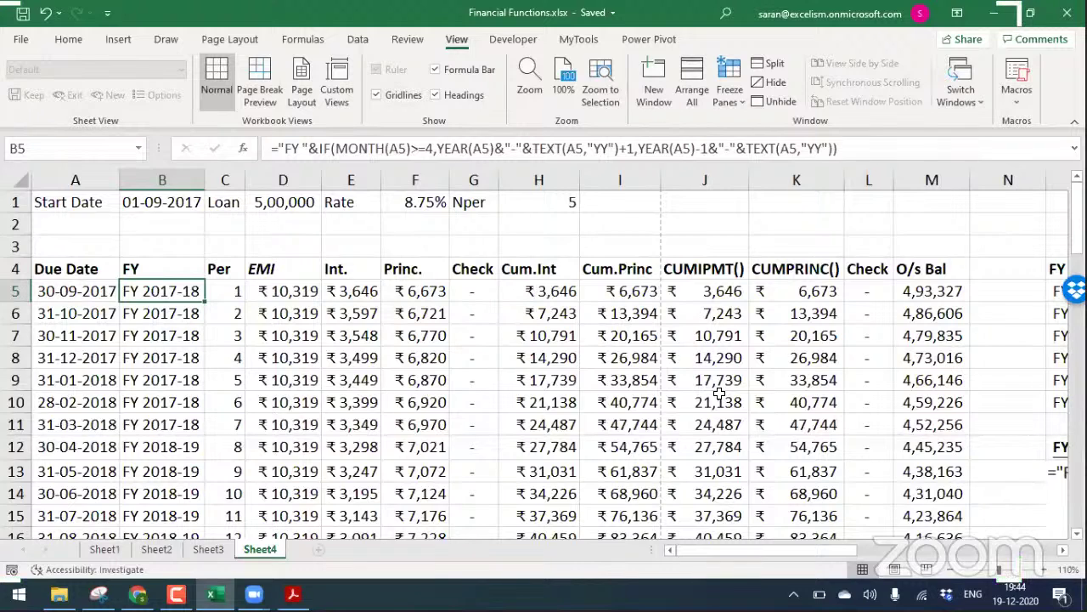
key("Left")
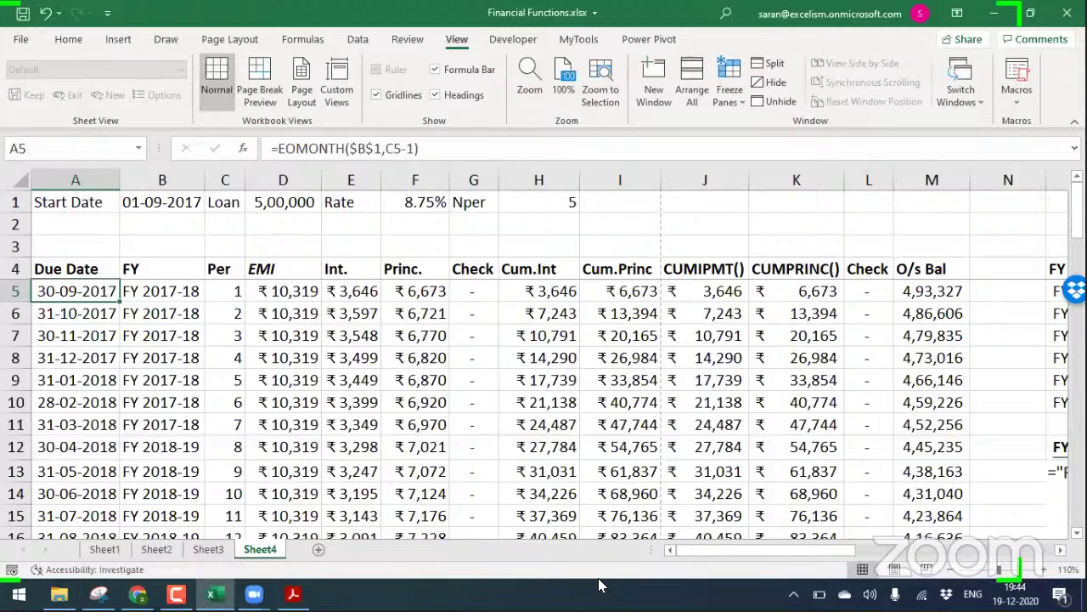
Add a new blank worksheet after Sheet4 and enlarge its view to 160%
left_click(318, 549)
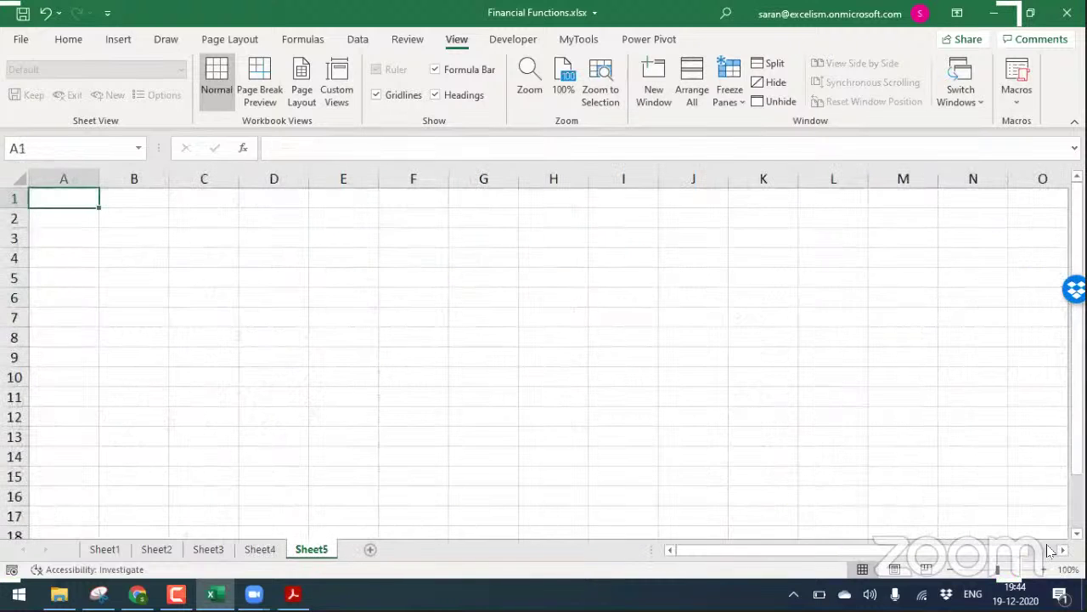
left_click(1044, 569)
left_click(1044, 569)
left_click(1044, 569)
left_click(1044, 570)
left_click(1044, 569)
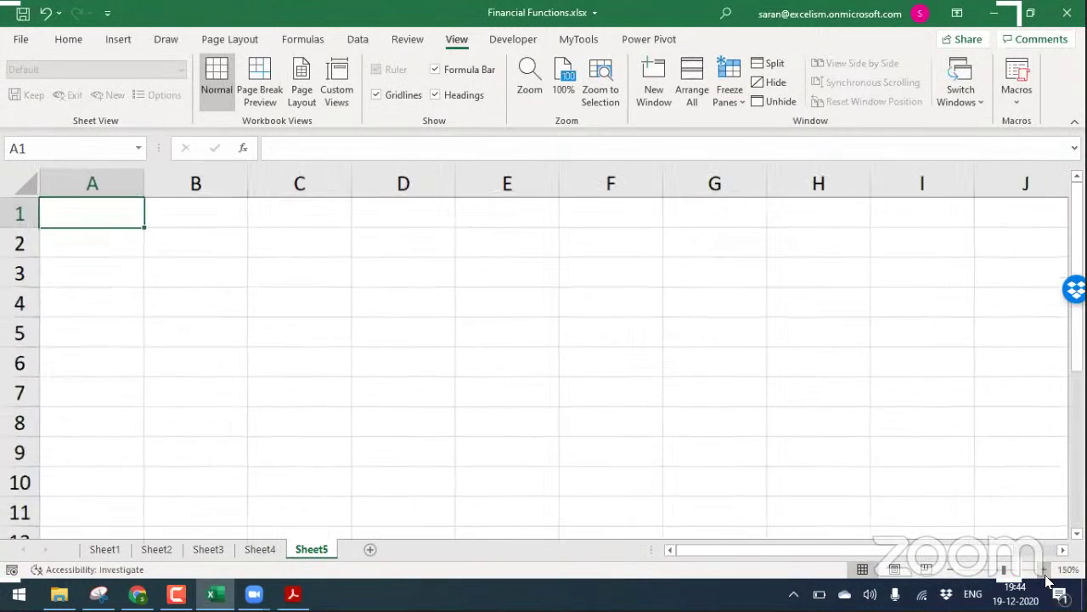
left_click(1046, 572)
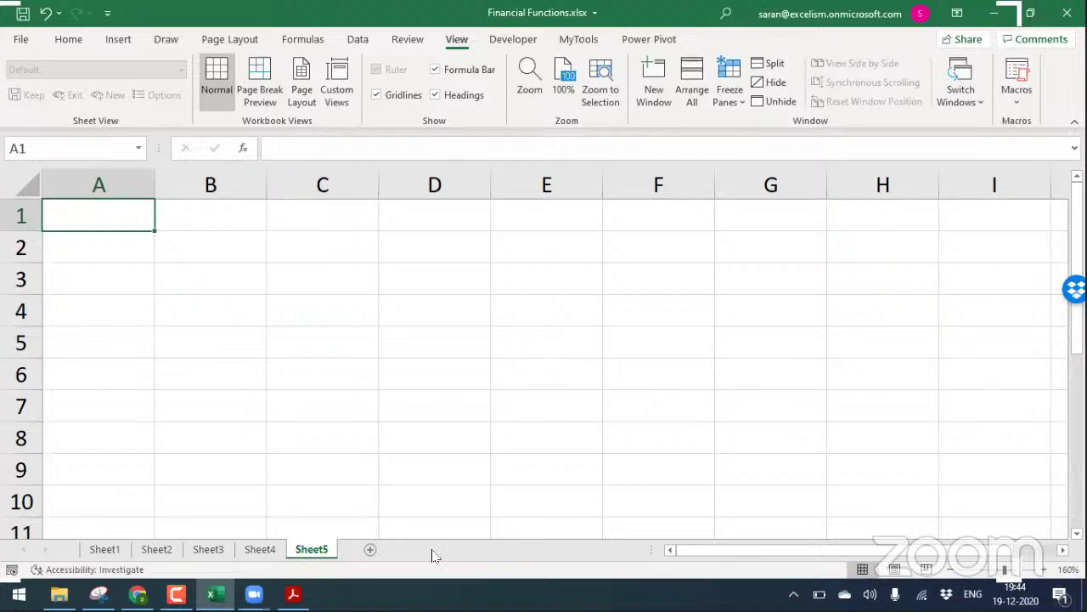
Return to Sheet4 and examine the formulas behind the first FY label, the first due dates and the interest in E9
left_click(260, 550)
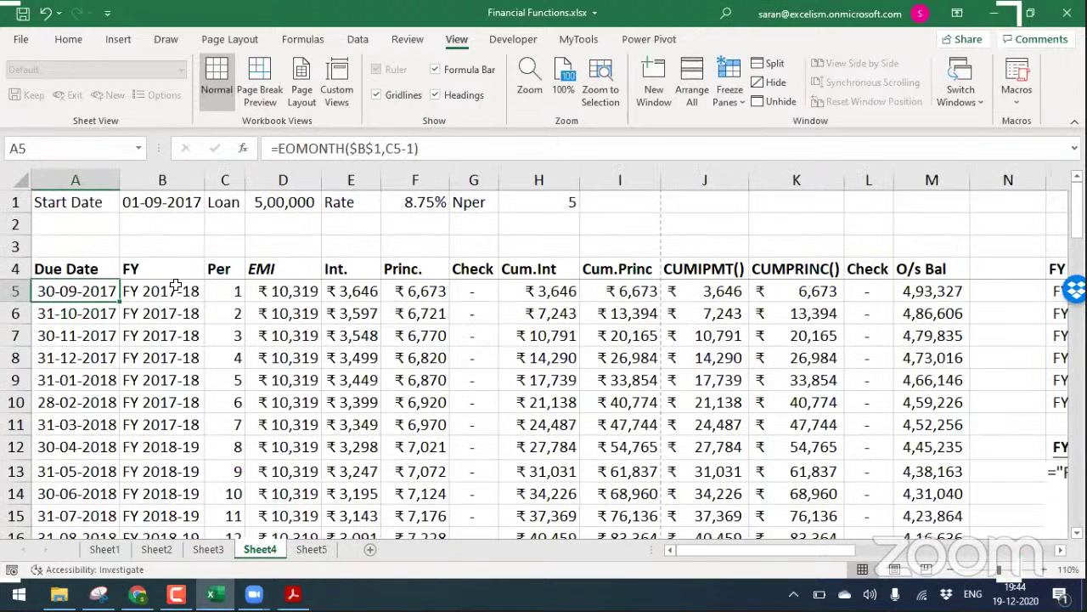
left_click(174, 289)
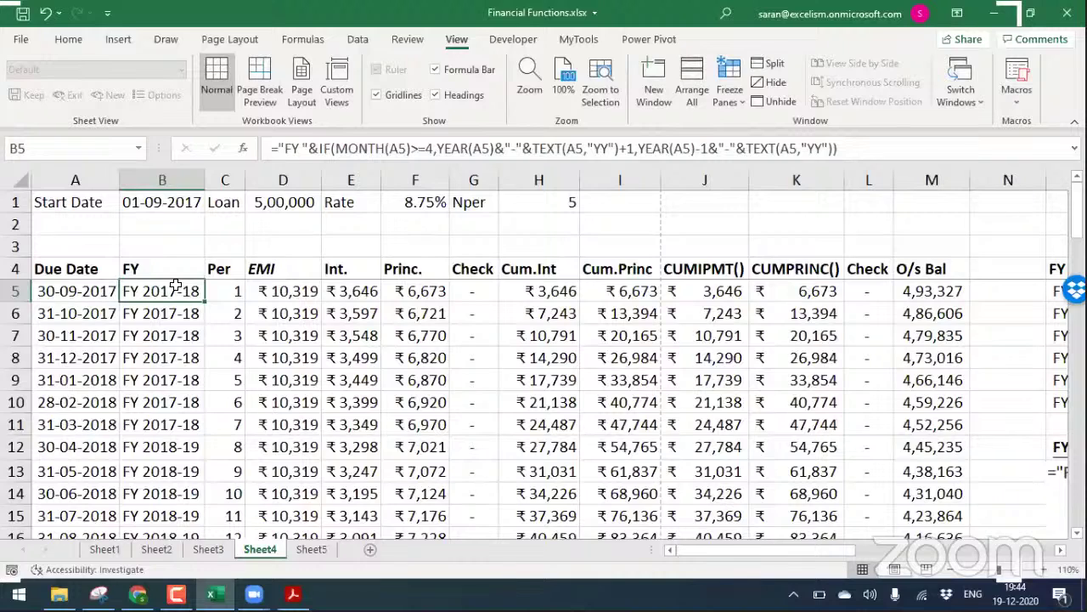
left_click(70, 291)
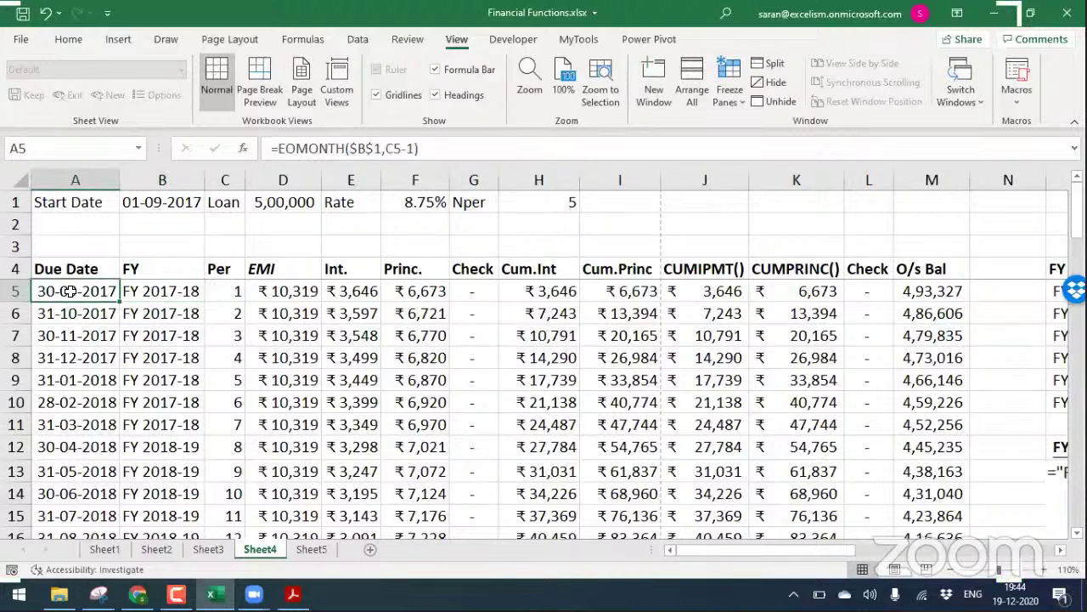
left_click(72, 307)
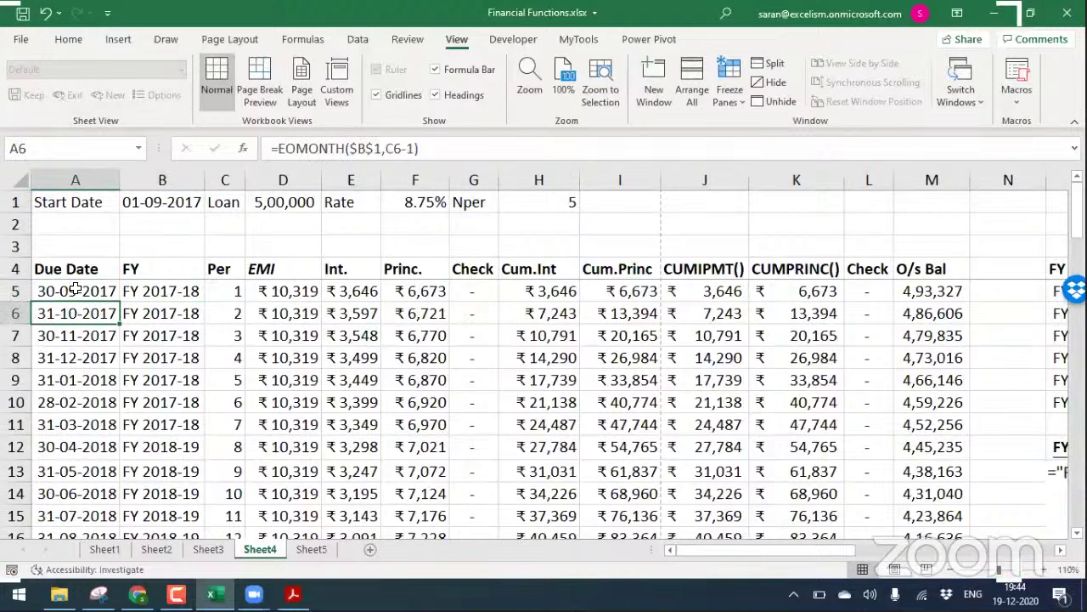
left_click(76, 289)
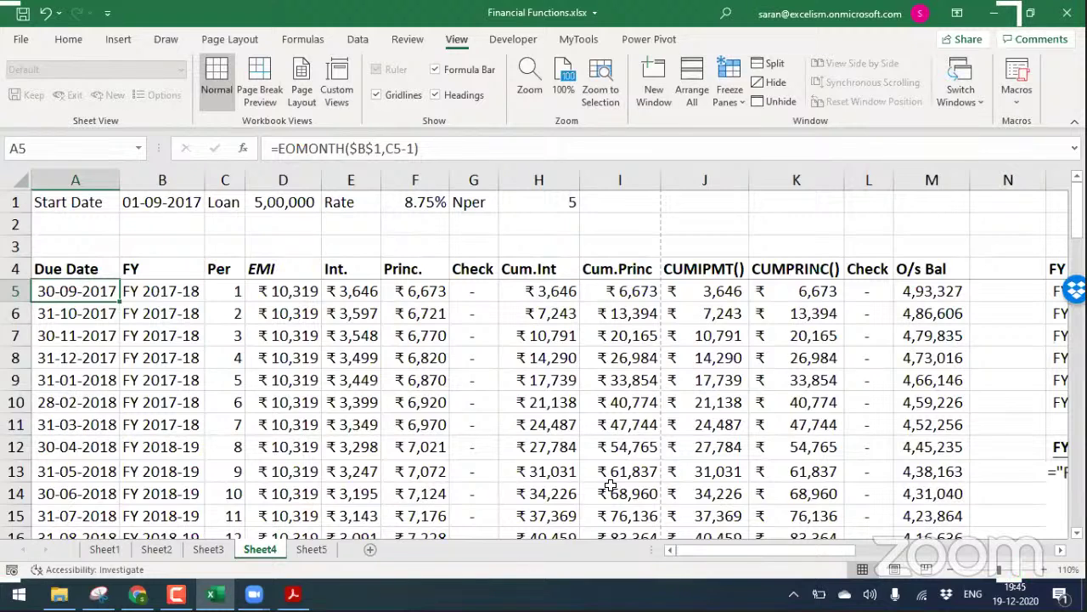
left_click(346, 377)
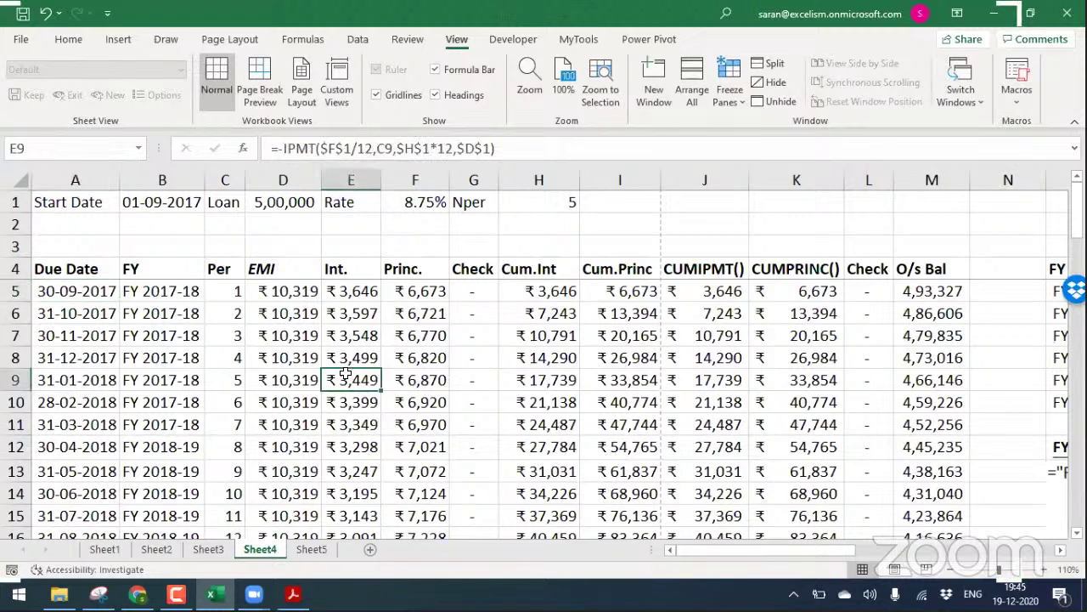
On Sheet5, list the letters A to F in cells A1 to A6, one per row, and return to C1
left_click(312, 550)
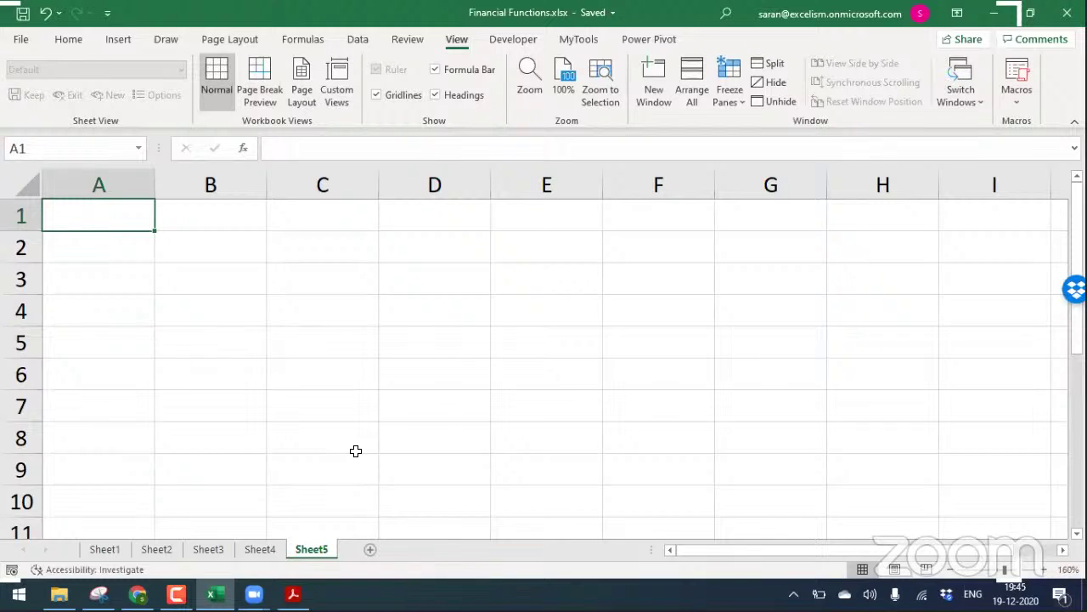
type("A")
key("Return")
type("B")
key("Return")
type("C")
key("Return")
type("D E")
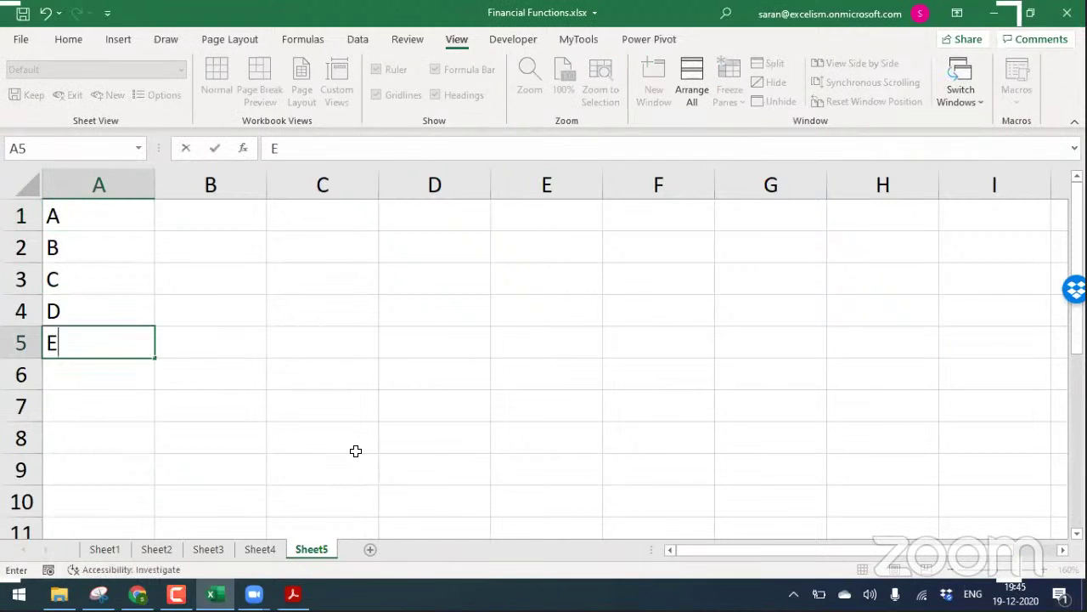
key("Return")
type("F")
key("Return")
key("Up")
key("ctrl+Home")
key("Right")
key("Right")
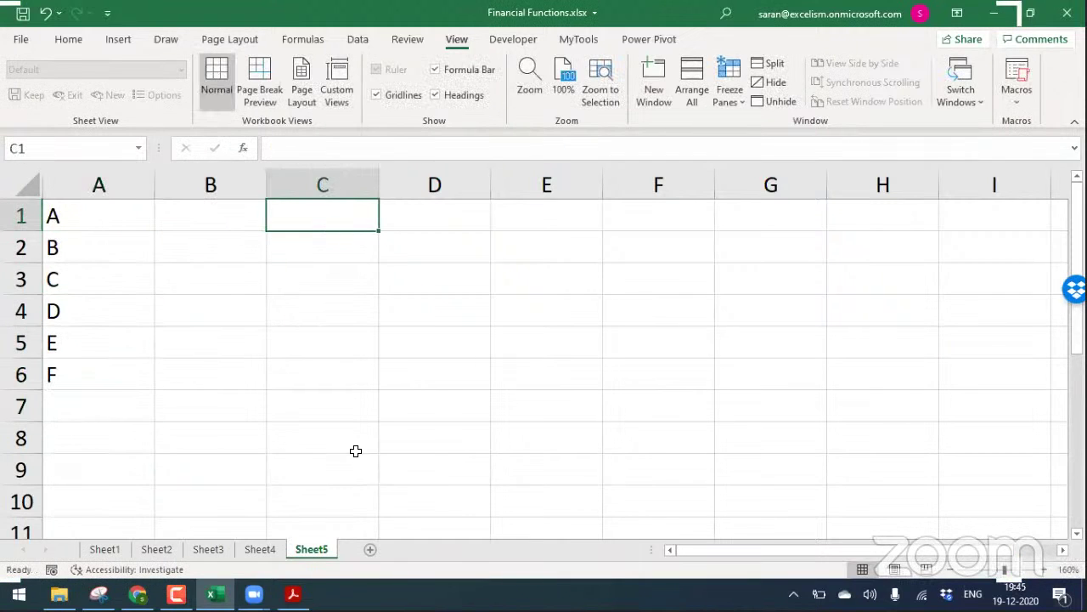
type("=mat")
key("Tab")
key("Escape")
Enter the lookup letter A in C1 and the exact-match formula =MATCH(C1,A1:A6,0) beside it in D1
type("A")
key("Tab")
type("=")
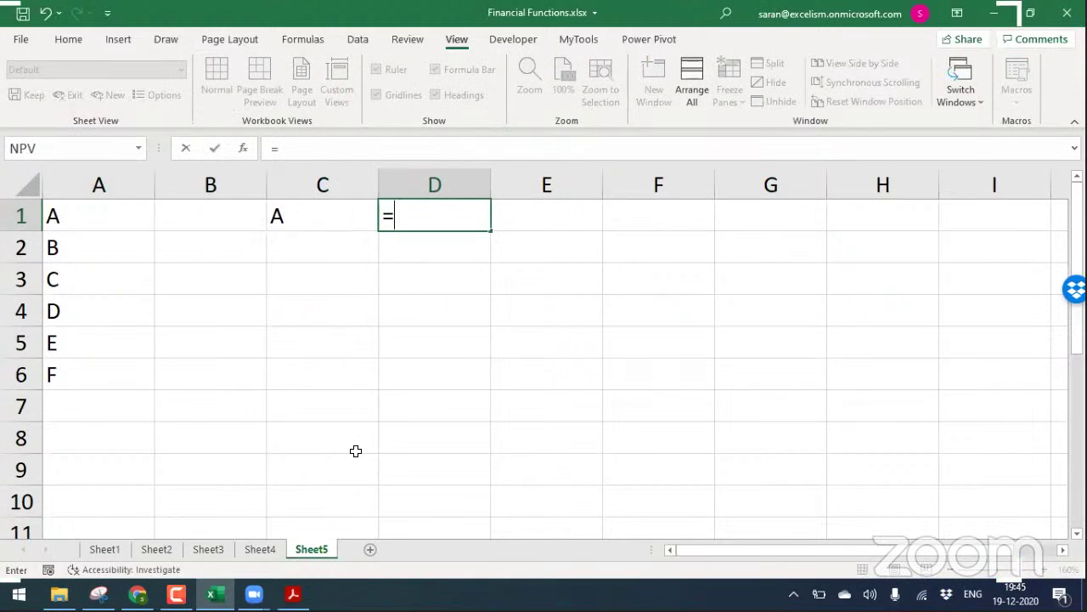
type("ma")
key("Tab")
key("Left")
key("Left")
key("Left")
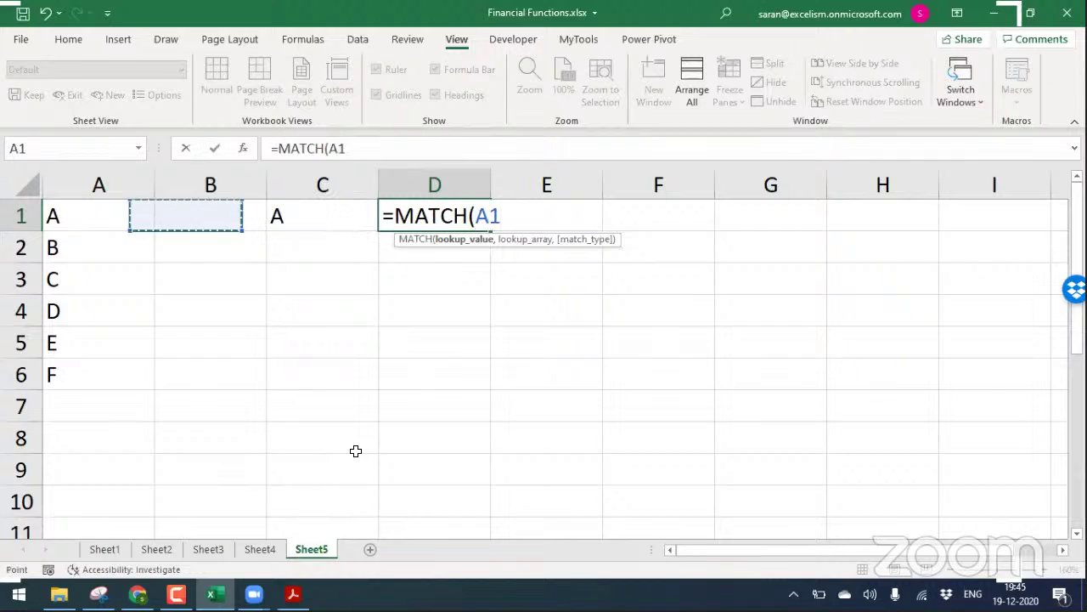
key("Right")
key("Right")
type(",")
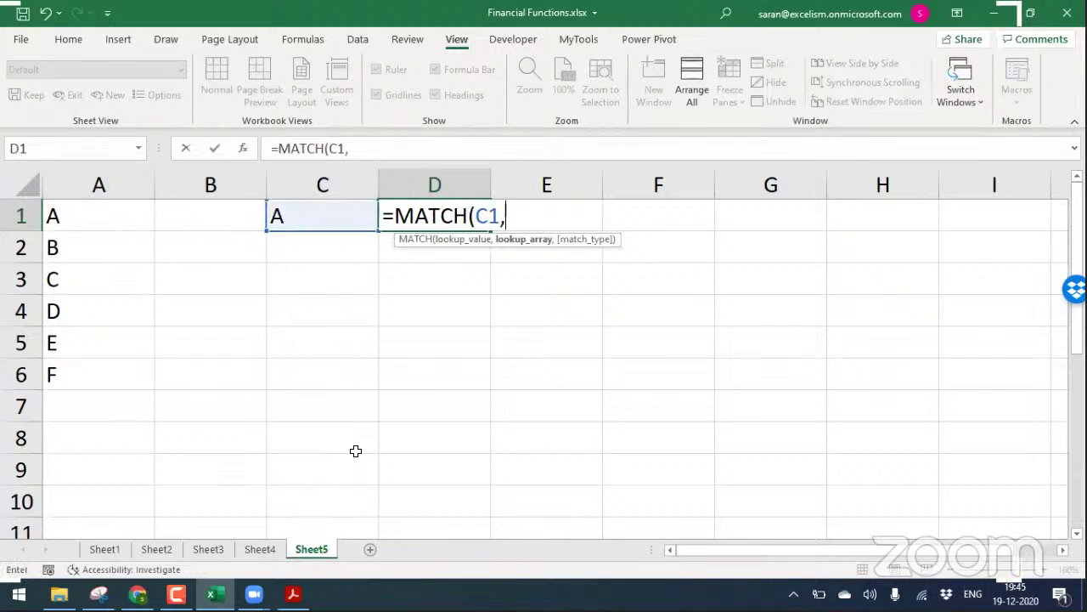
key("Left")
key("Left")
key("Left")
key("ctrl+shift+Down")
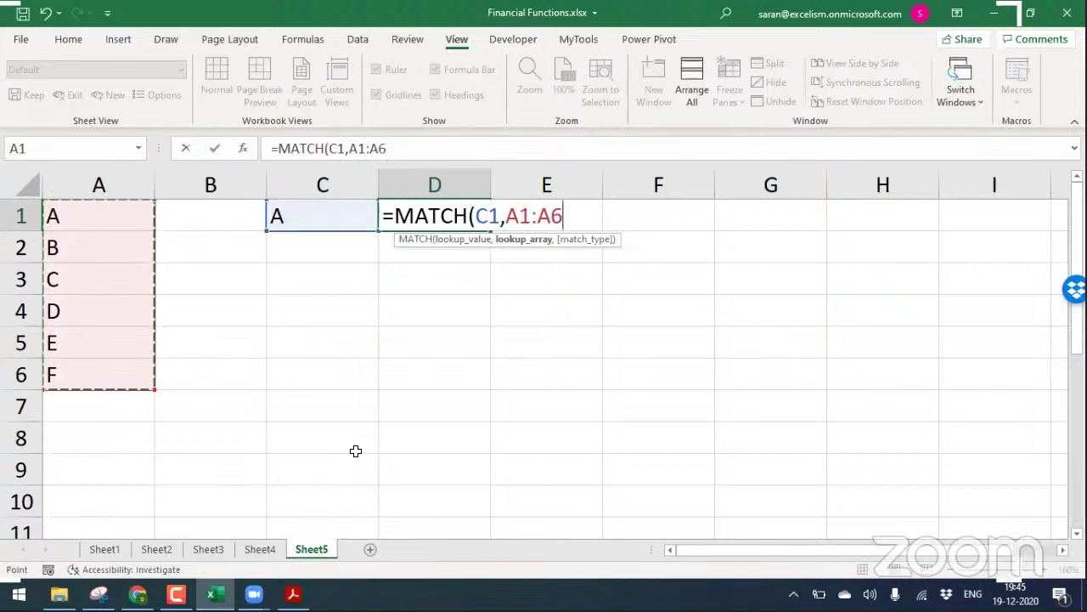
type(",0")
key("Return")
Test the MATCH formula by changing the lookup letter in C1 to B, E, F and finally B
key("Up")
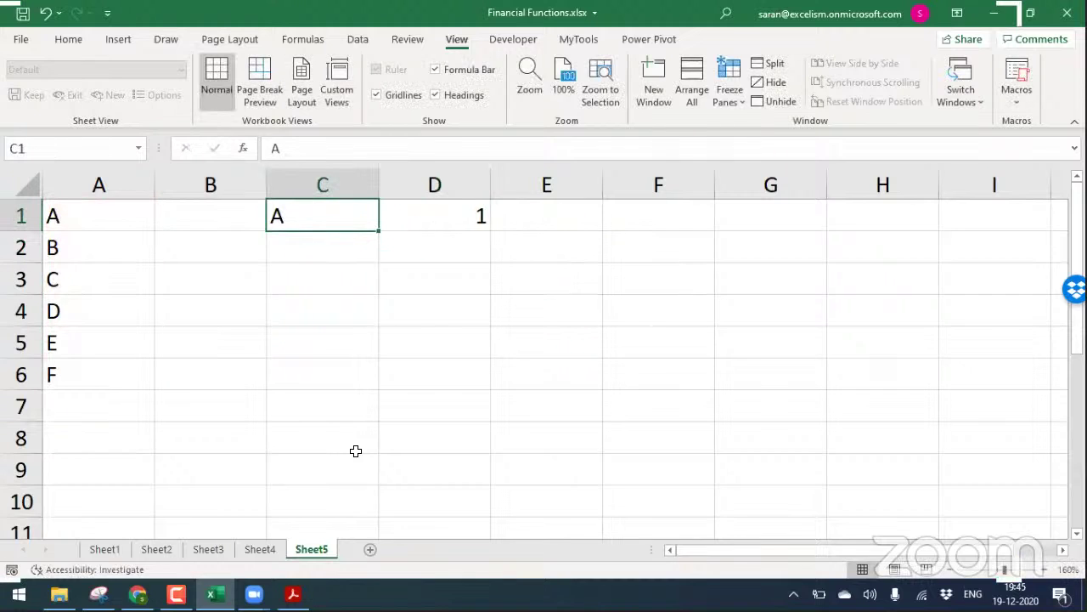
type("B")
key("Return")
key("Up")
type("E")
key("Return")
key("Up")
type("F")
key("Return")
key("Up")
type("B")
key("Return")
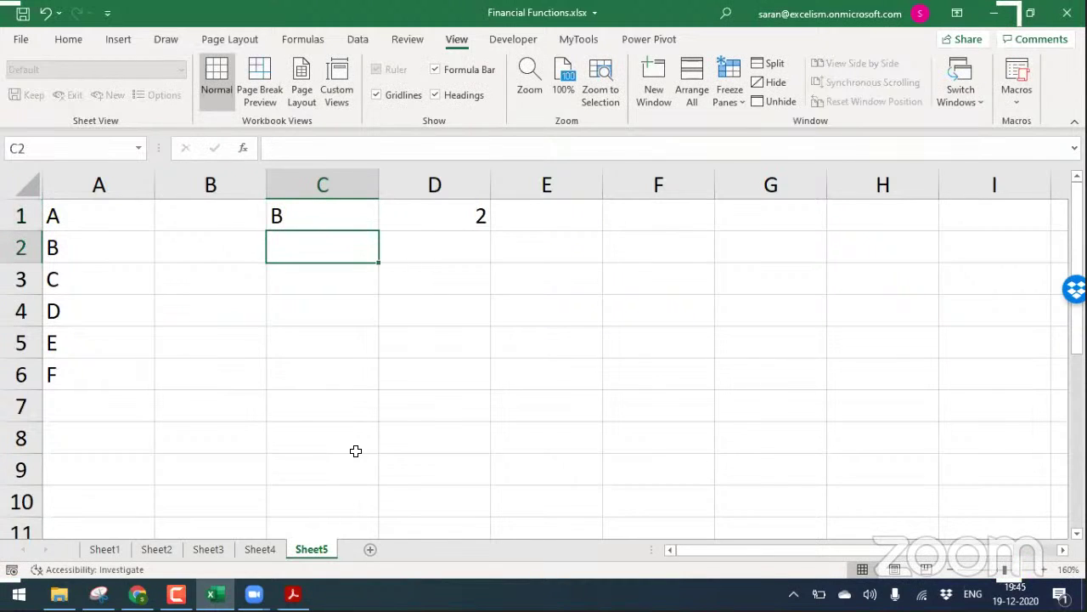
key("Right")
key("Down")
type("=xmat")
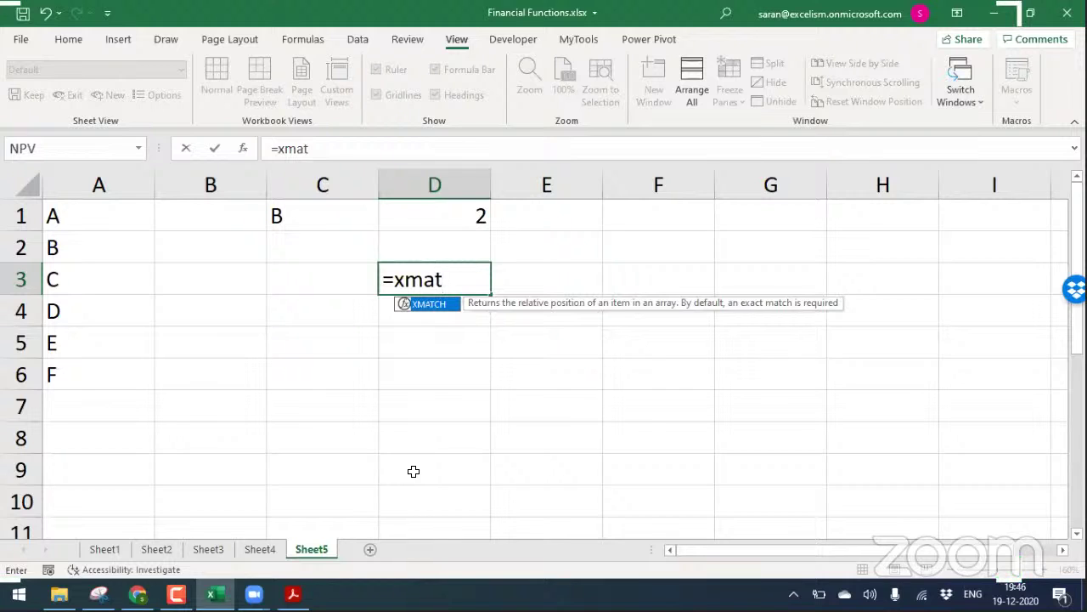
key("Escape")
Clear the match type 0 from the MATCH formula in D1, leaving =MATCH(C1,A1:A6,)
key("Up")
key("Up")
key("F2")
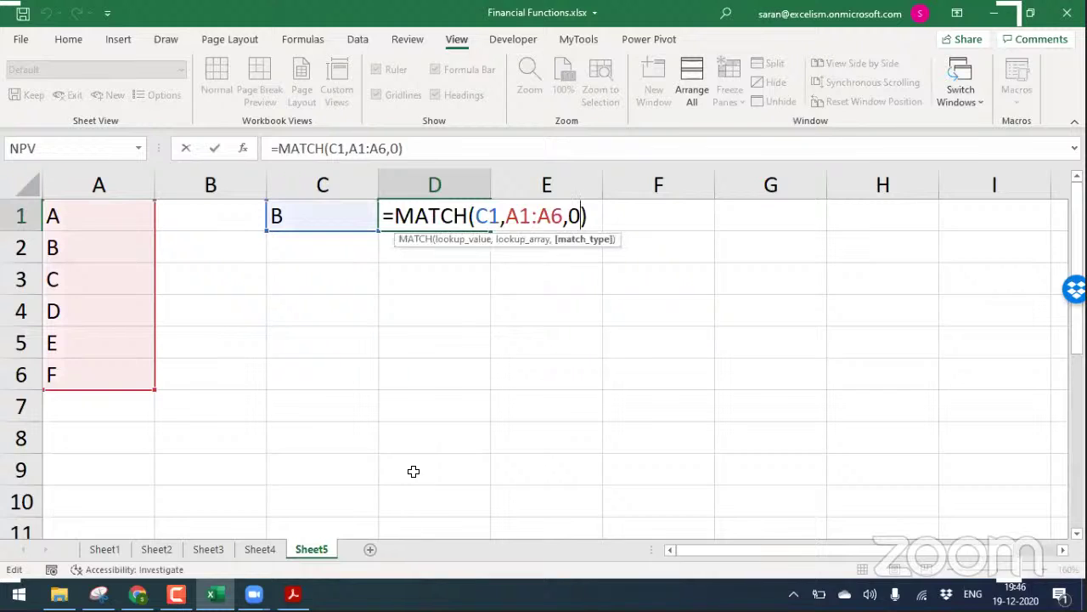
key("BackSpace")
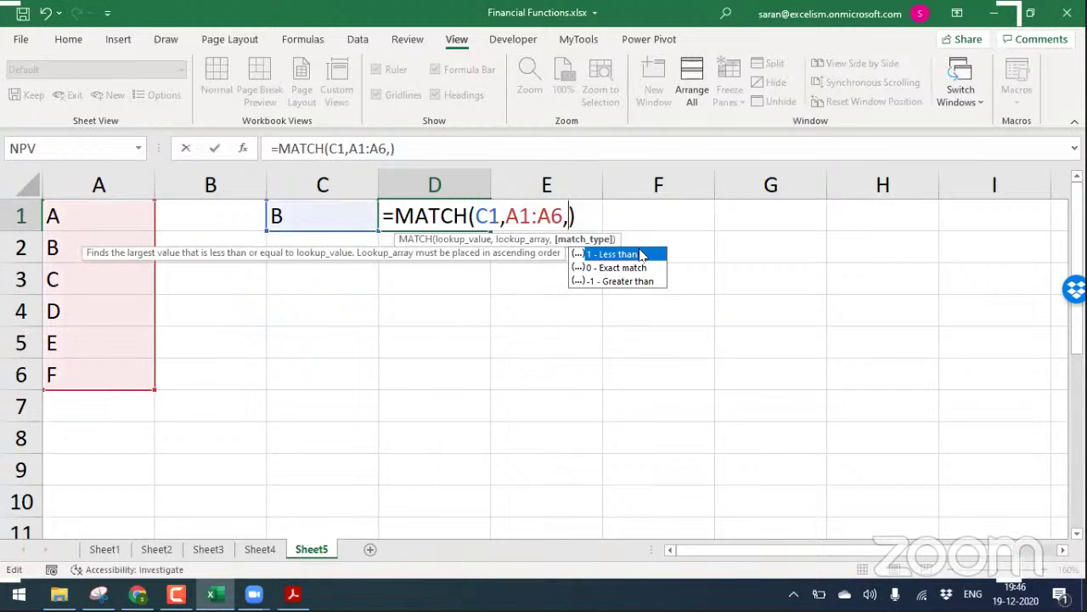
key("Return")
key("Return")
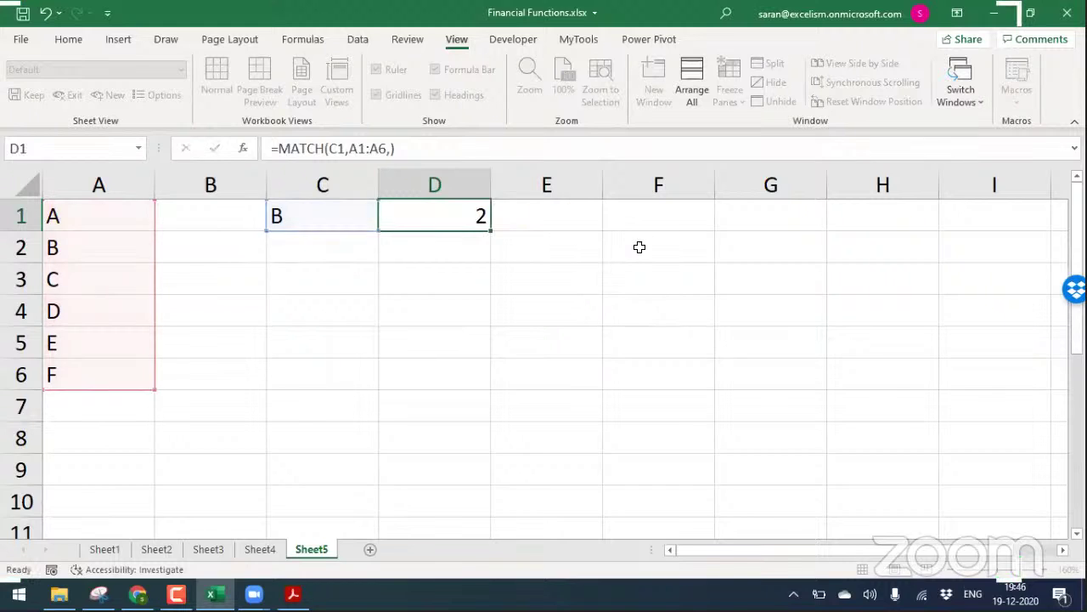
Enter =XMATCH(C1,A1:A6,0,1) in D3 to find C1 by exact match, searching first to last
type("=")
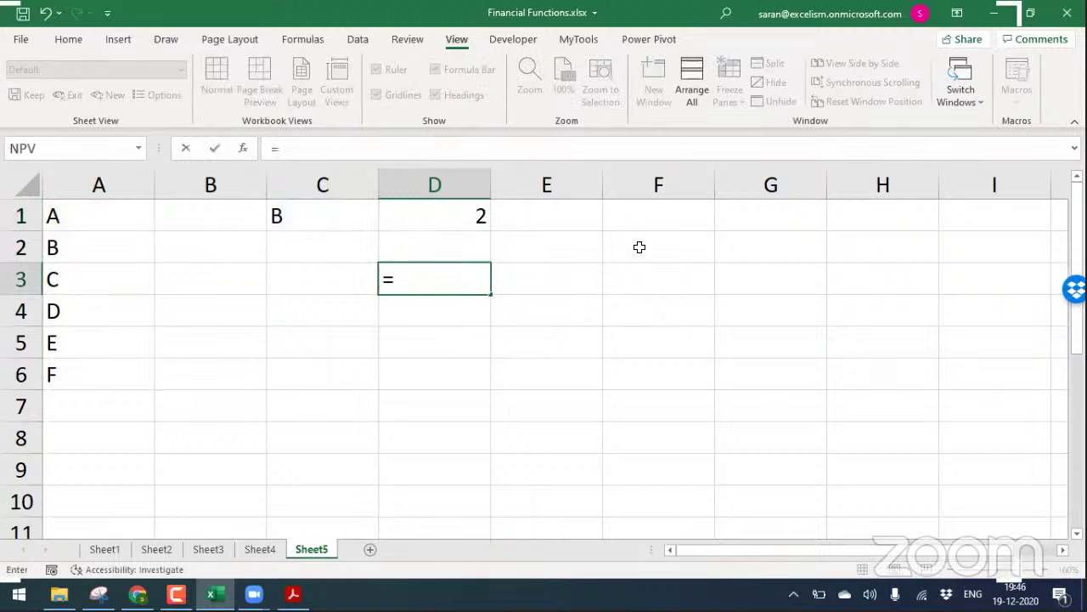
type("xmat")
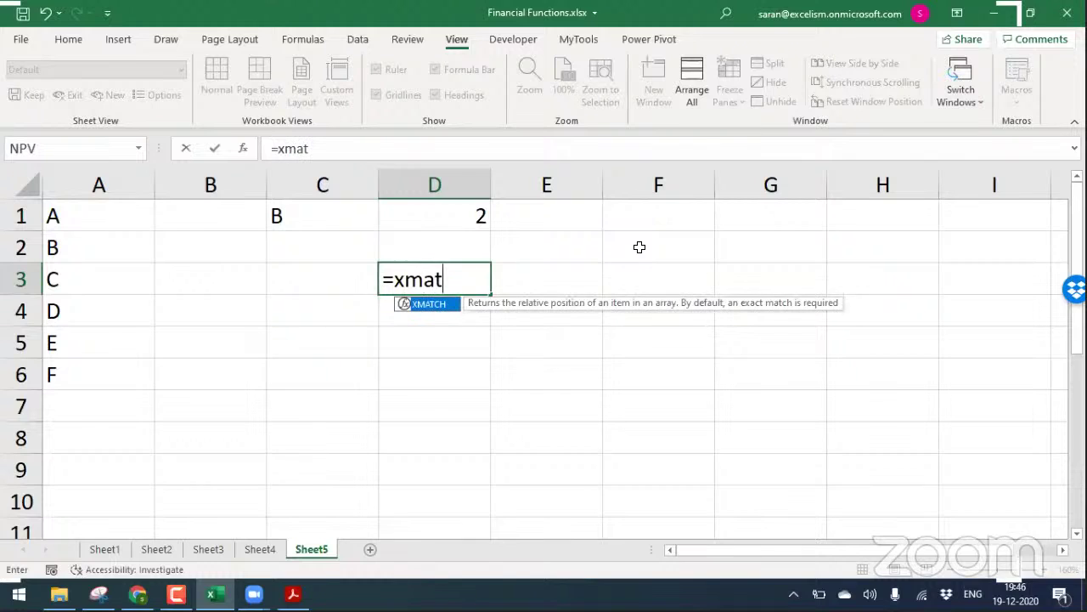
key("Tab")
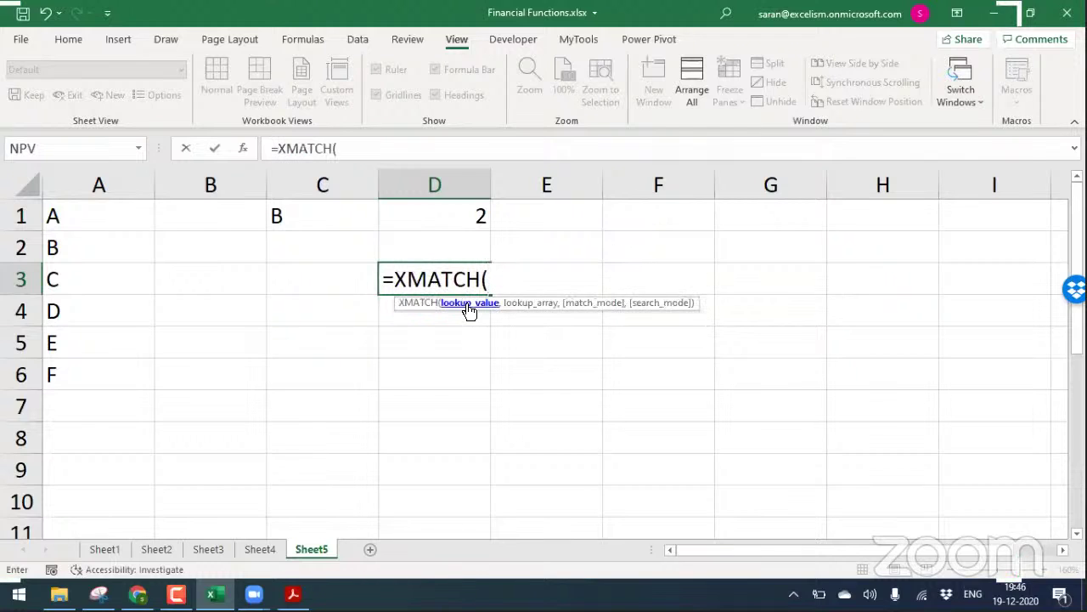
left_click(346, 219)
type(",")
left_click_drag(136, 217, 114, 366)
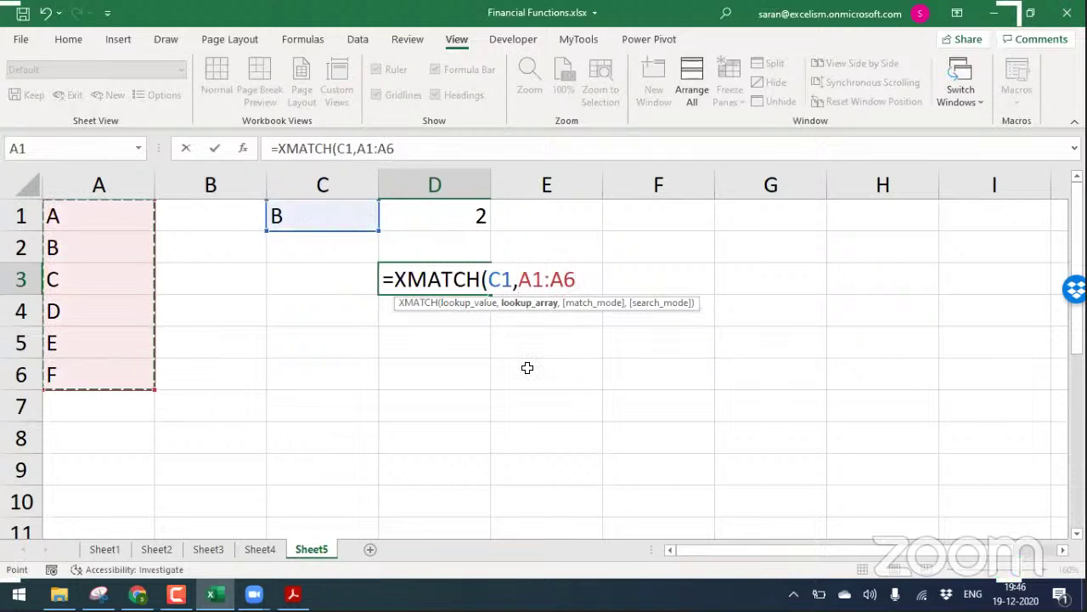
type(",")
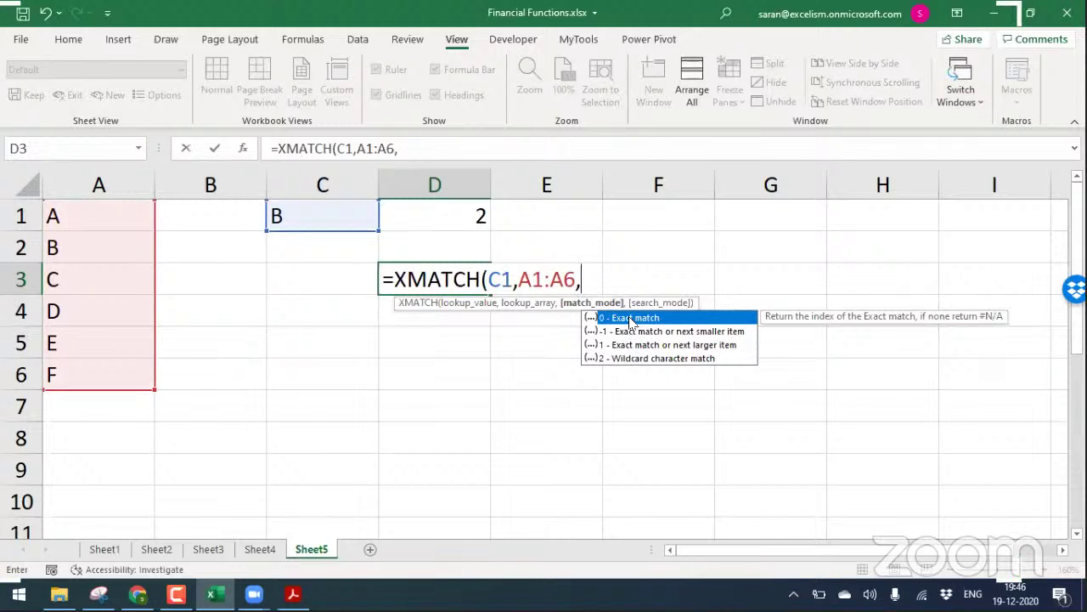
type("0")
type(",")
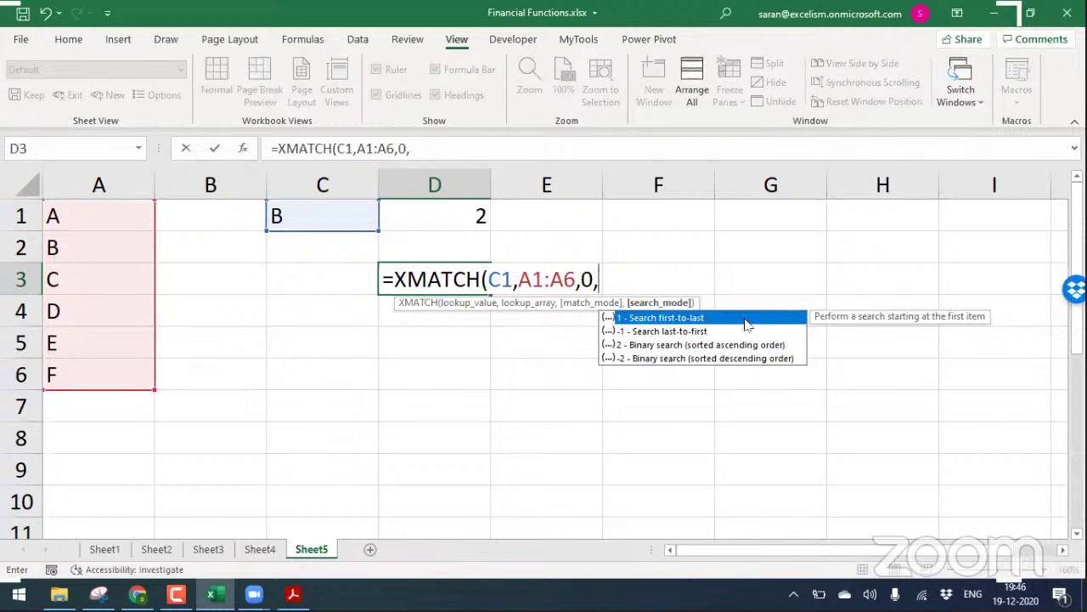
type("1")
key("Return")
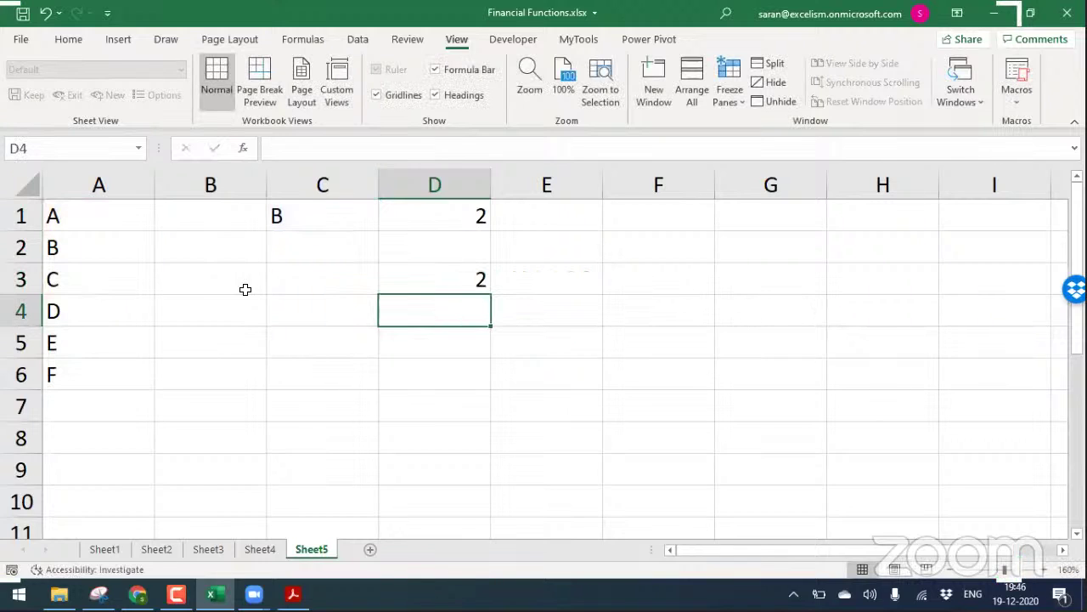
Replace the letter in A4 with B so that the list contains a duplicate
left_click(76, 226)
left_click(83, 243)
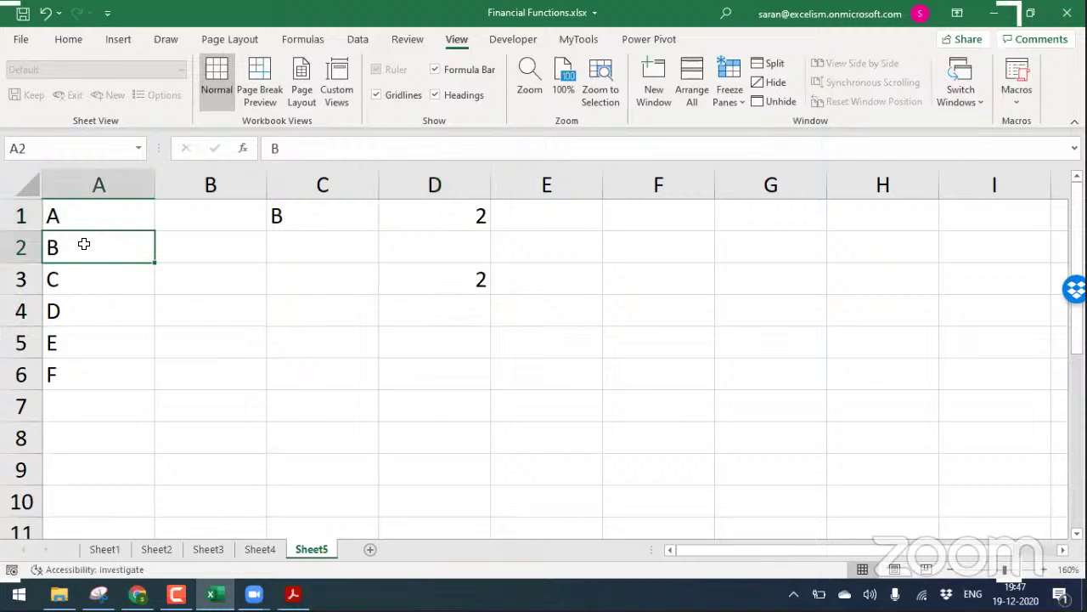
left_click(108, 324)
type("B")
key("Return")
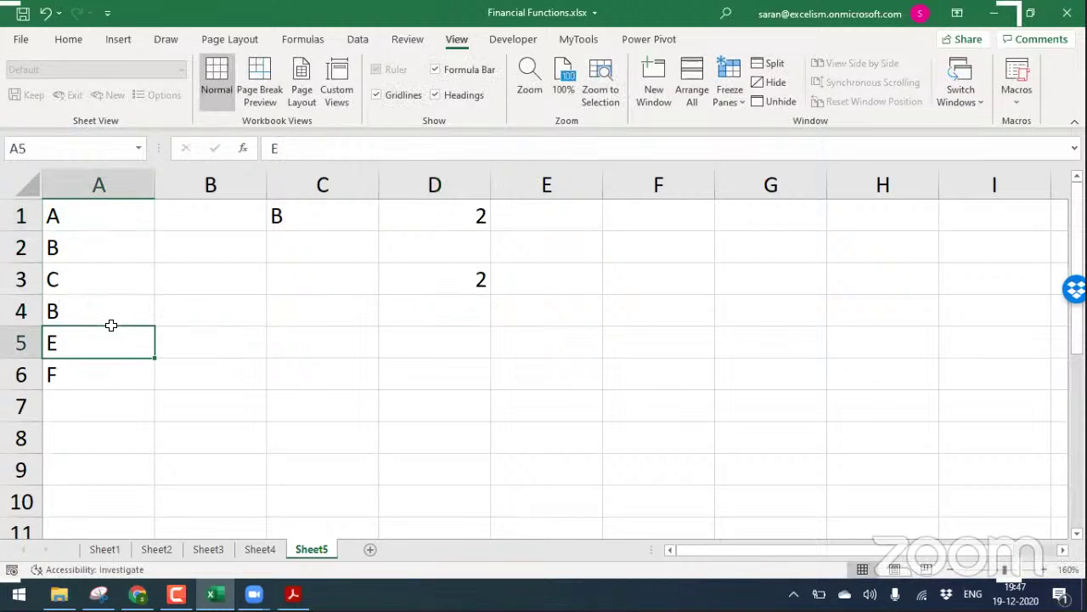
Set the search mode of the XMATCH formula in D3 to -1, searching last to first
left_click(408, 267)
double_click(417, 269)
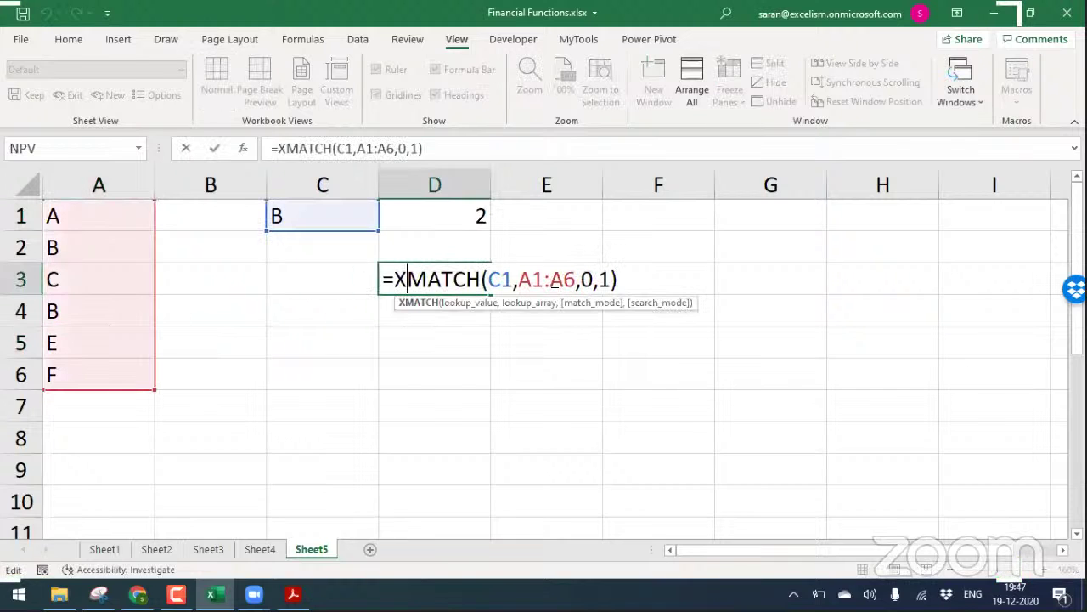
left_click(599, 281)
type("-")
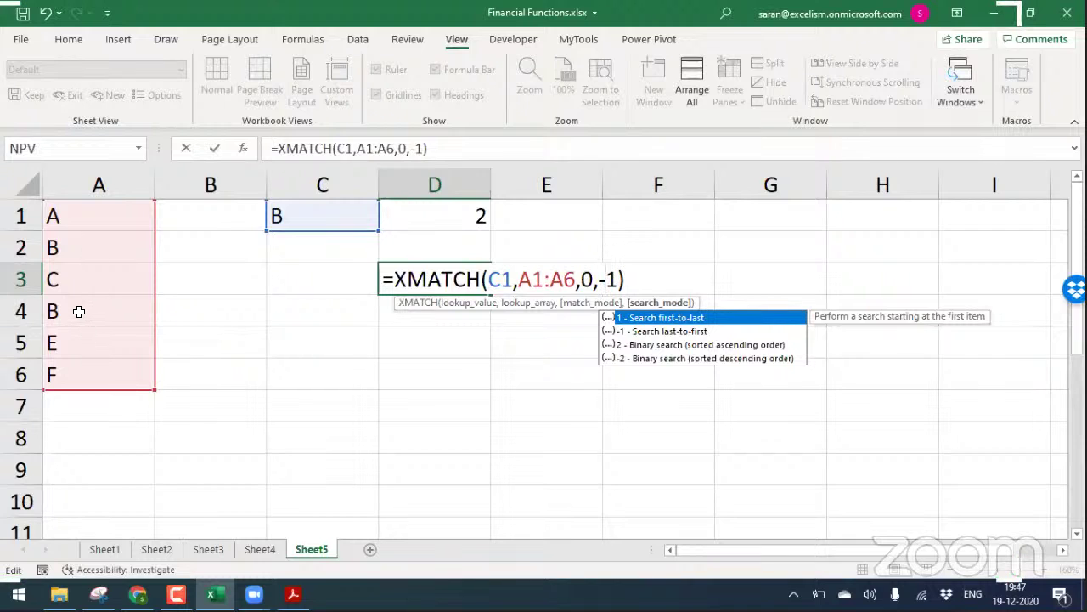
key("Return")
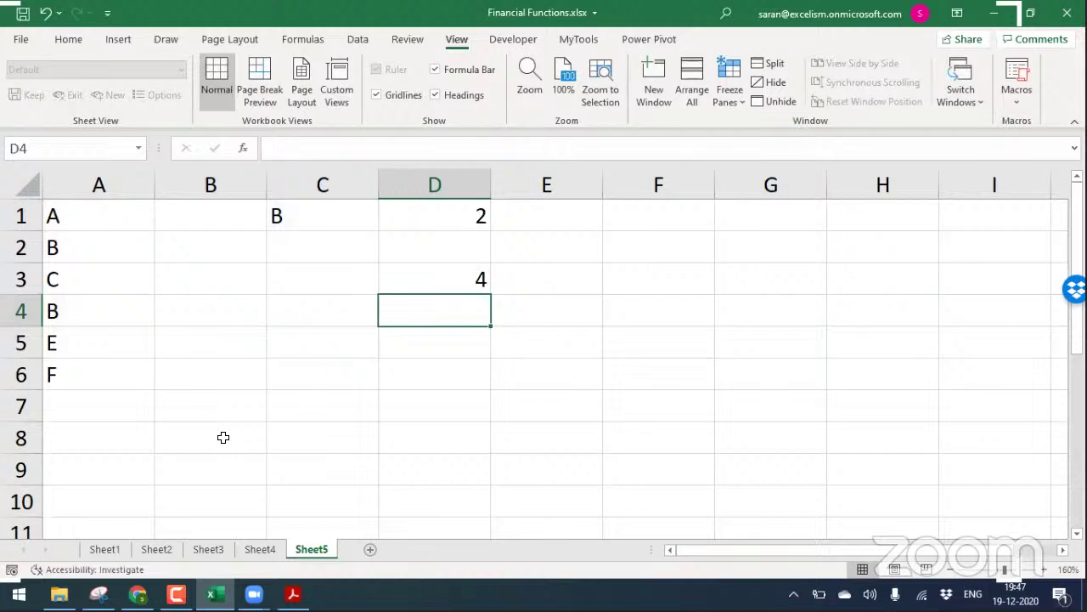
key("Up")
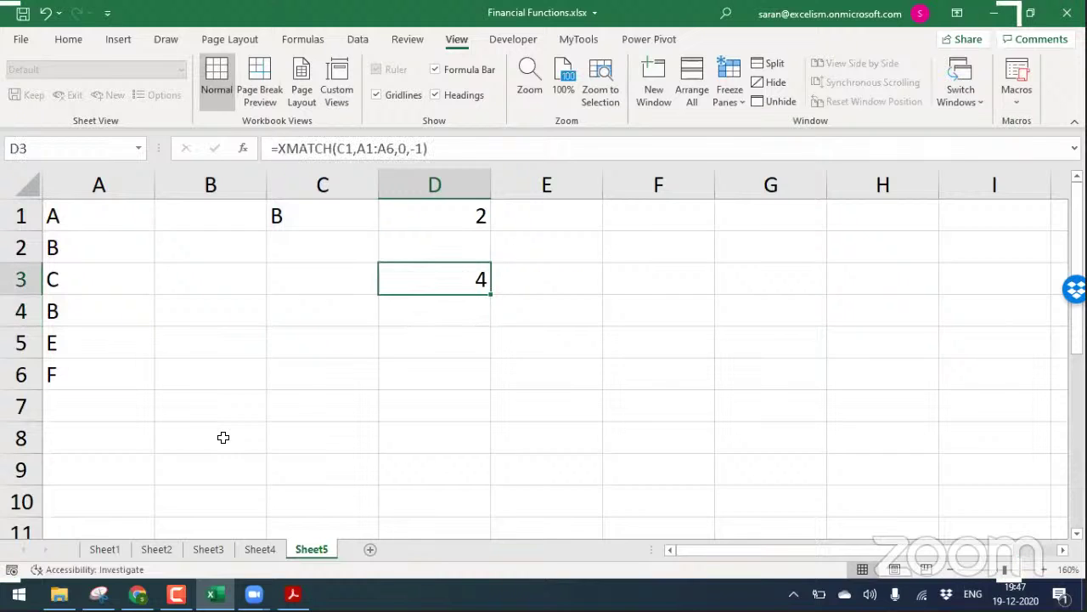
Clear the search mode in D3's XMATCH formula and choose -1 - Search last-to-first from the available options
key("F2")
key("Left")
key("Left")
key("Right")
key("Right")
key("Left")
key("BackSpace")
key("BackSpace")
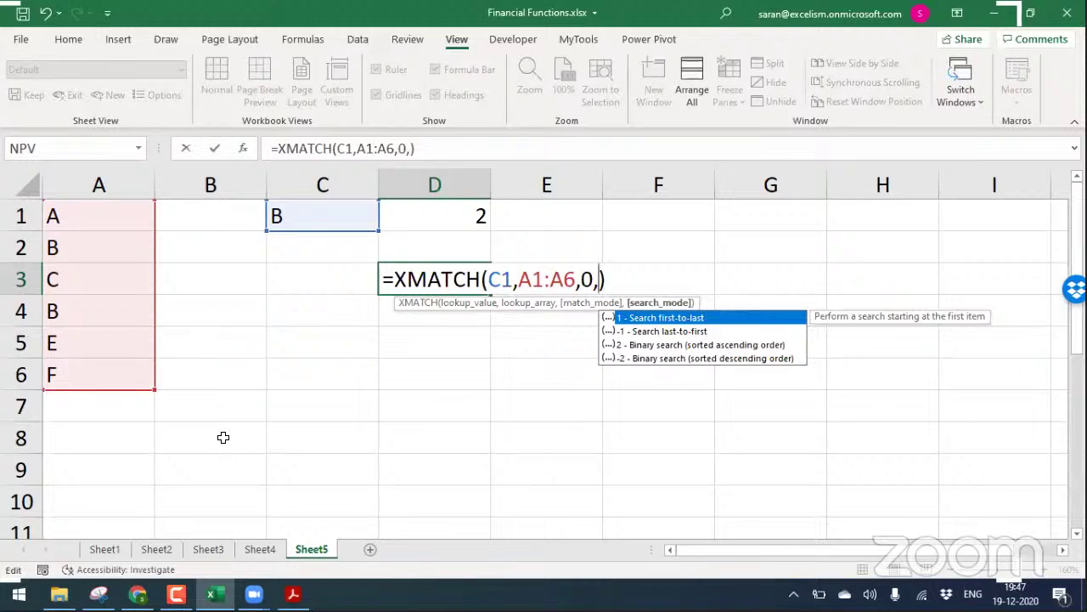
key("Down")
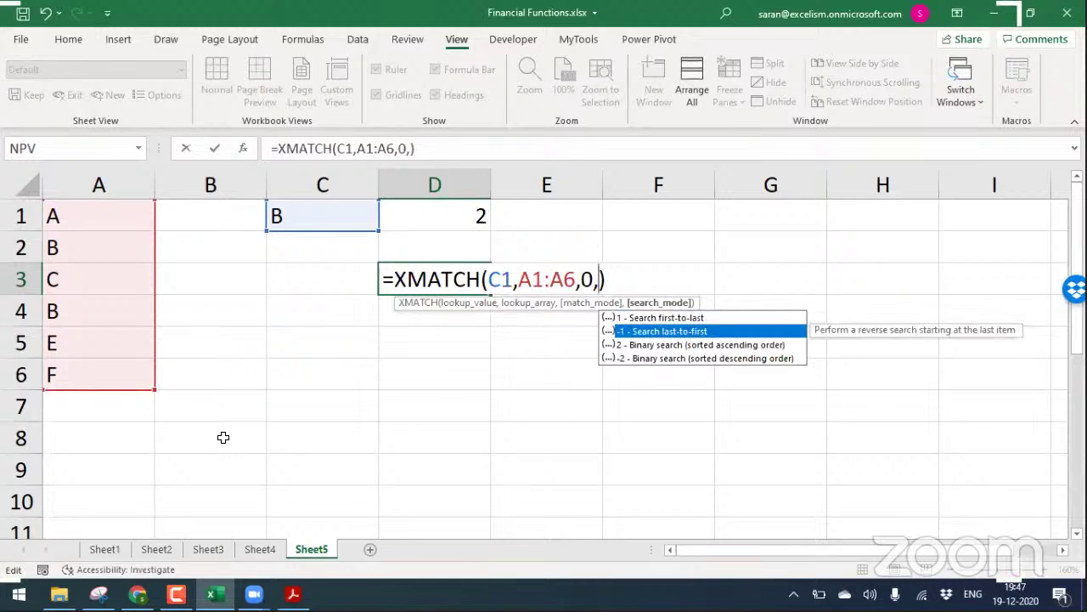
key("Up")
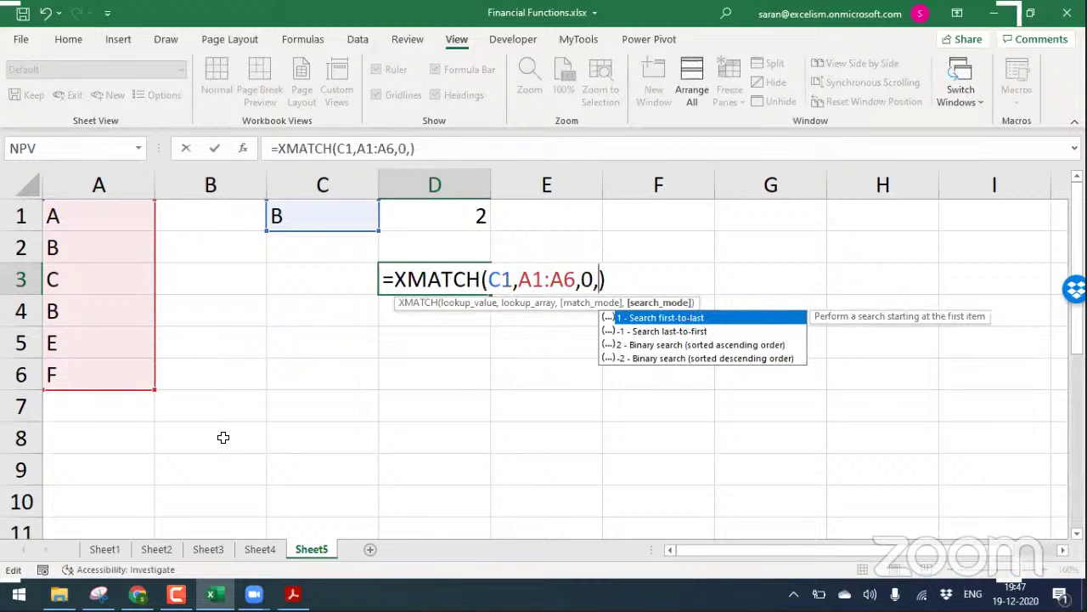
key("Down")
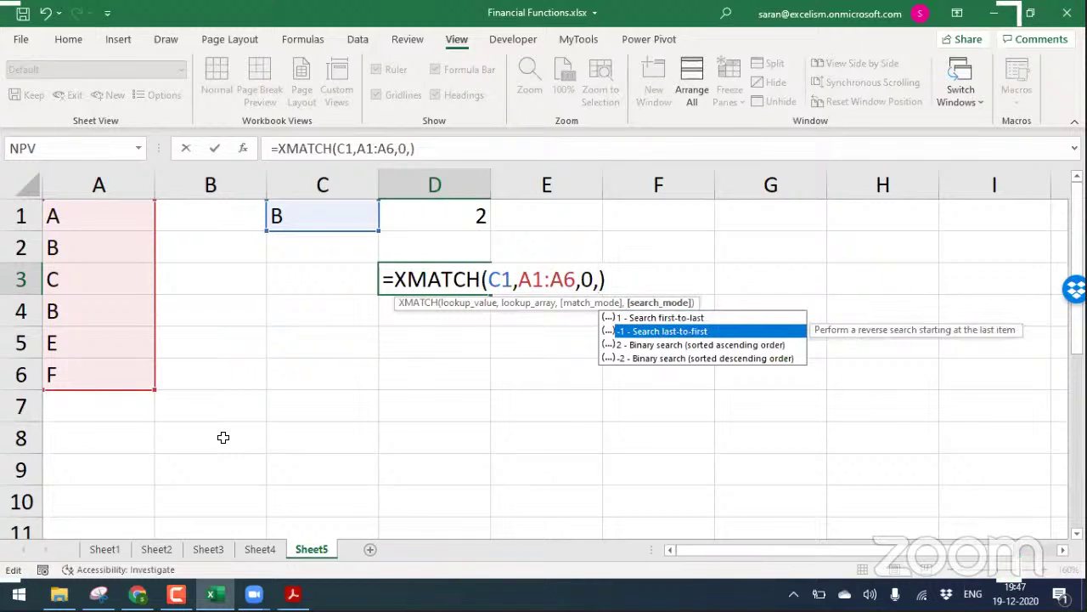
key("Tab")
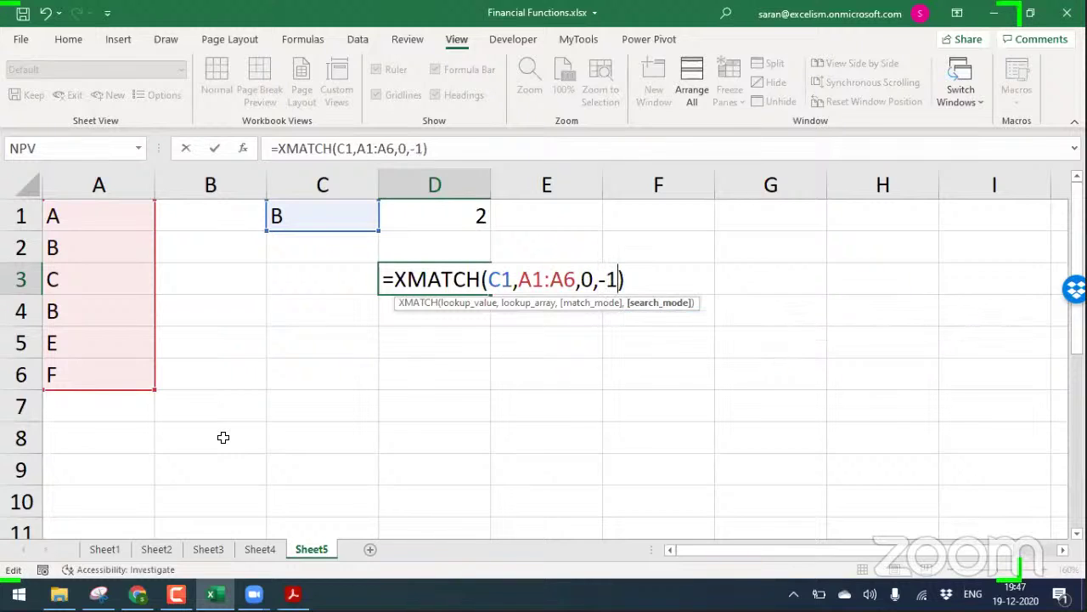
Review the match mode options of the XMATCH formula in D3, keeping 0 for an exact match
left_click(592, 279)
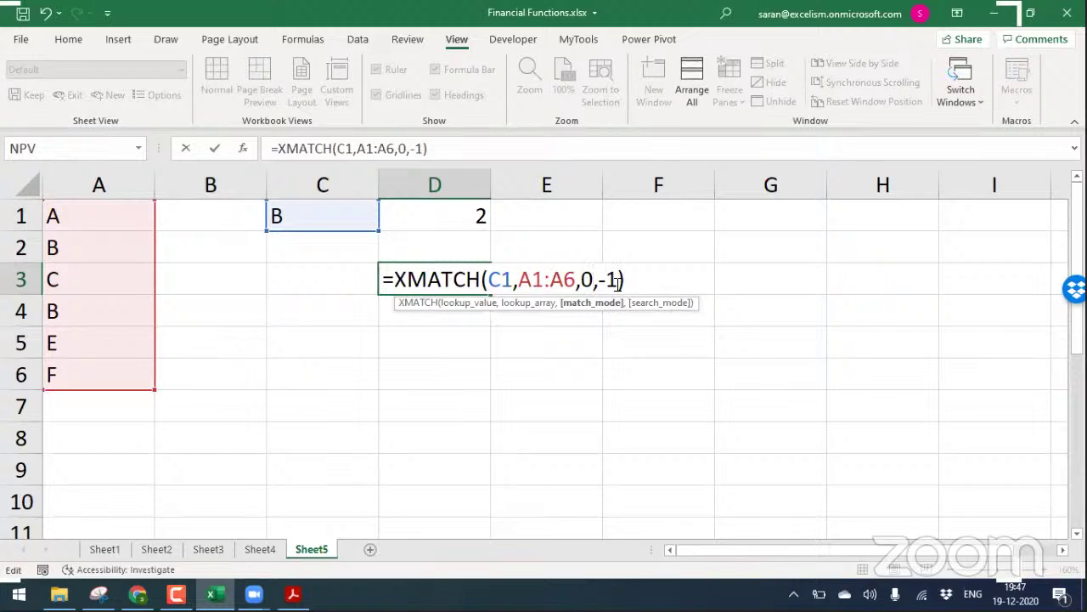
key("BackSpace")
type("0")
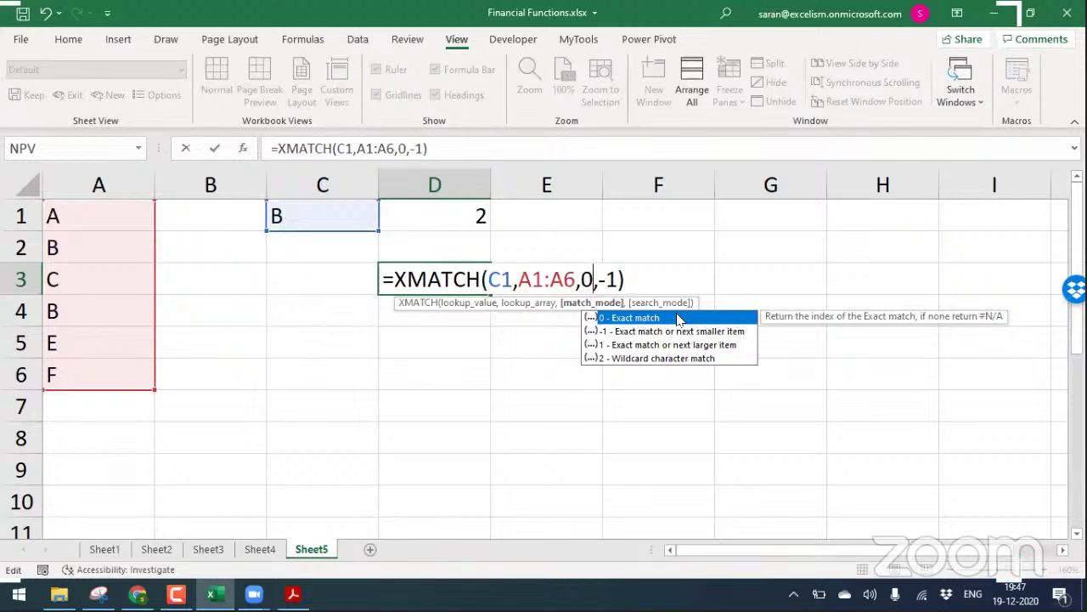
left_click(490, 265)
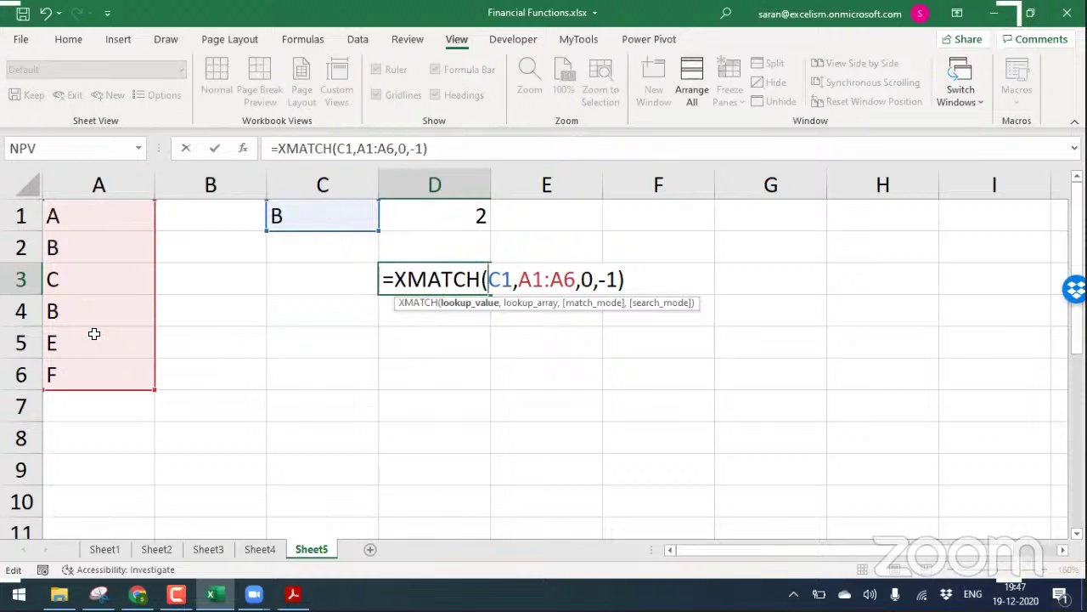
Set the search mode of D3's XMATCH formula to 1, searching first to last
left_click(619, 279)
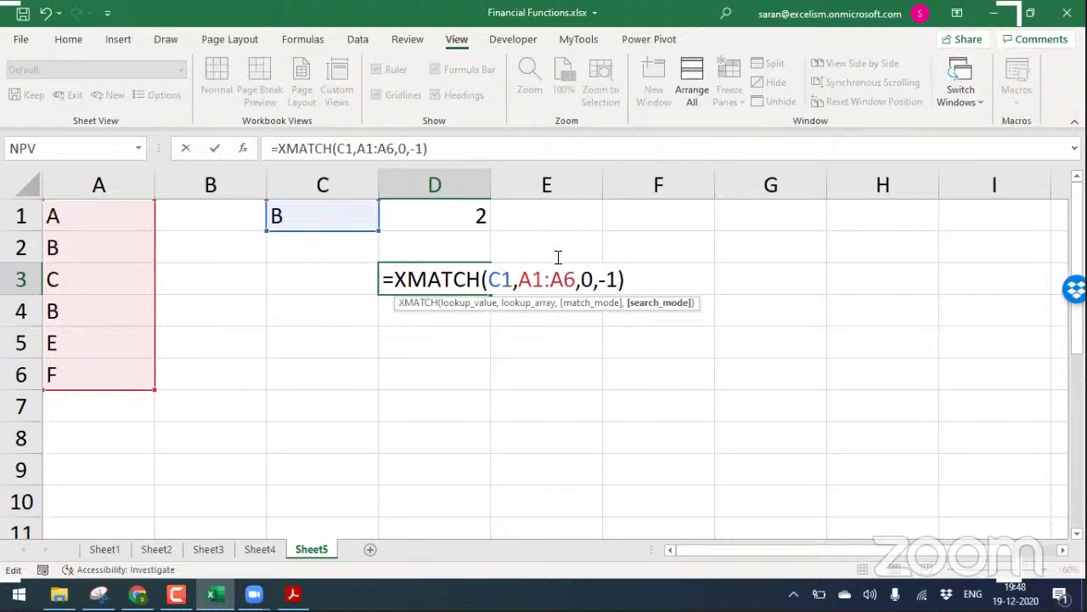
key("BackSpace")
key("BackSpace")
type("1")
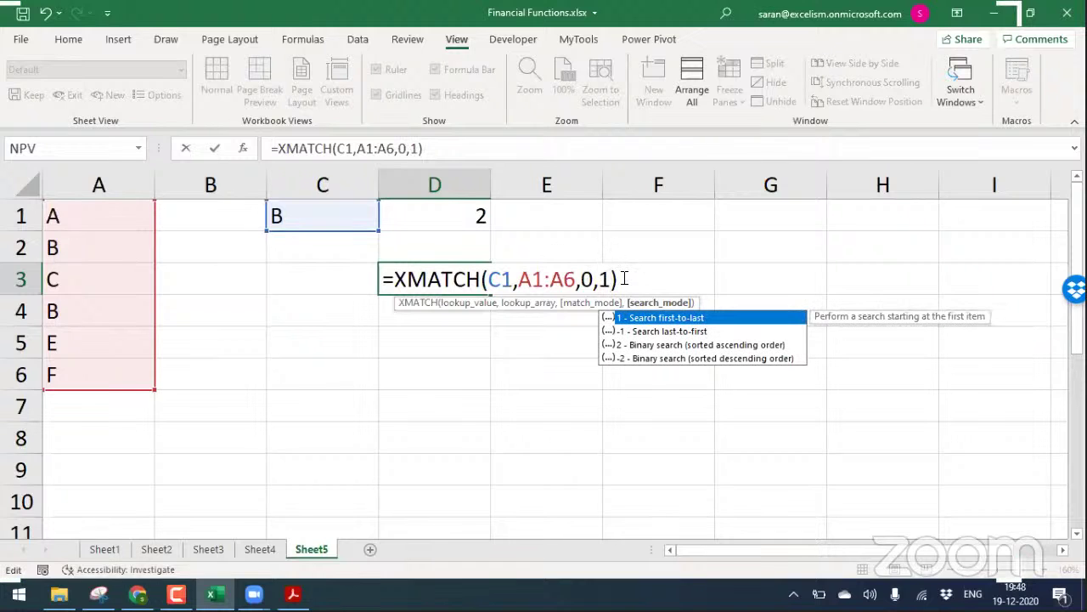
key("Return")
key("Up")
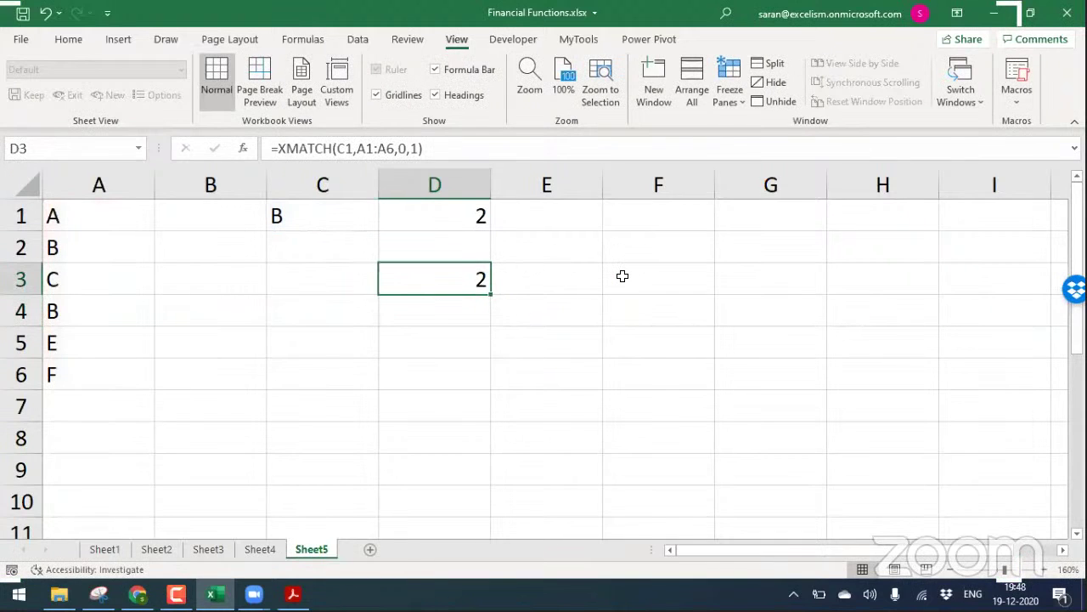
Change the XMATCH formula in D3 to =XMATCH(C1,A1:A6,0,-1) for a reverse search
key("F2")
key("Left")
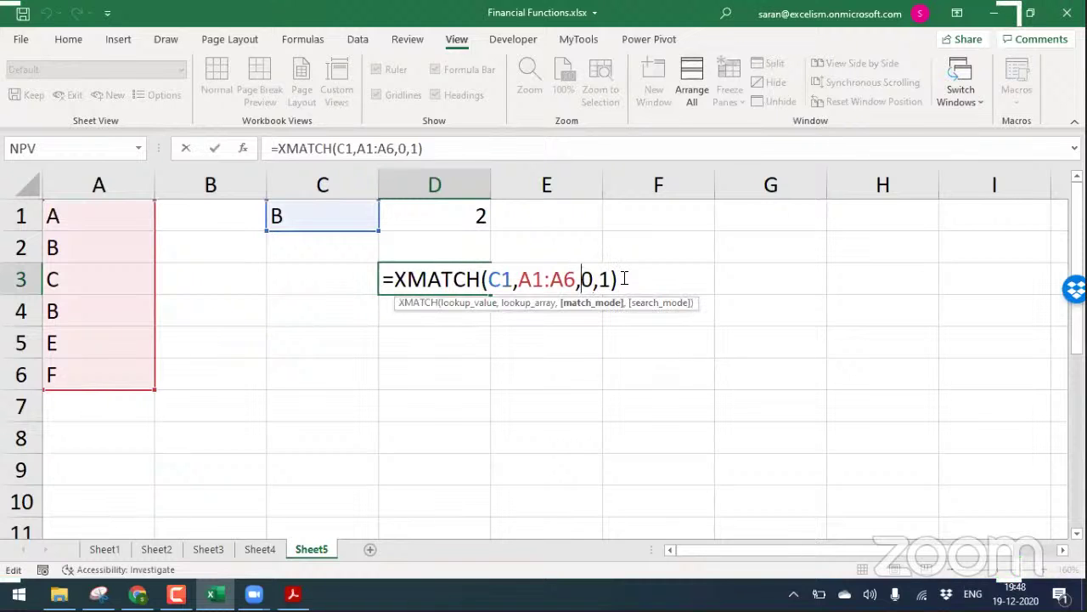
key("BackSpace")
type("-1")
key("Return")
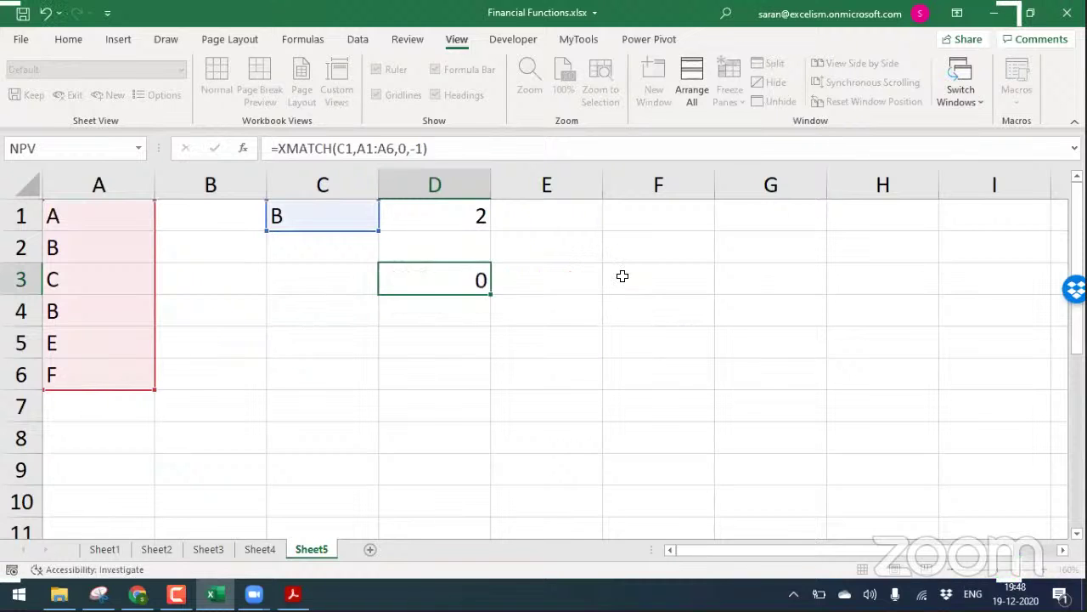
key("Up")
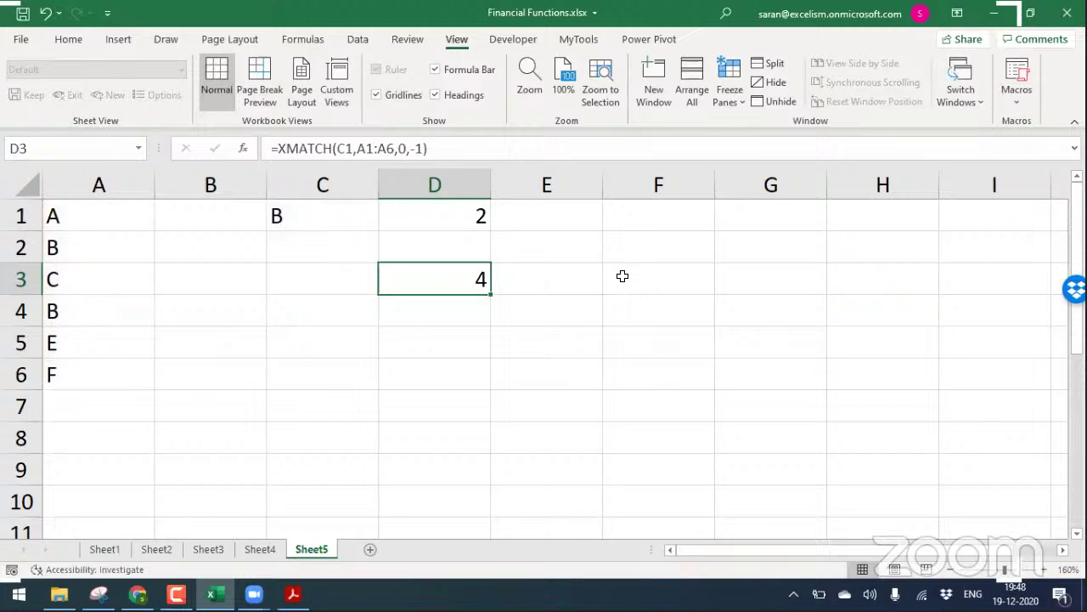
key("F2")
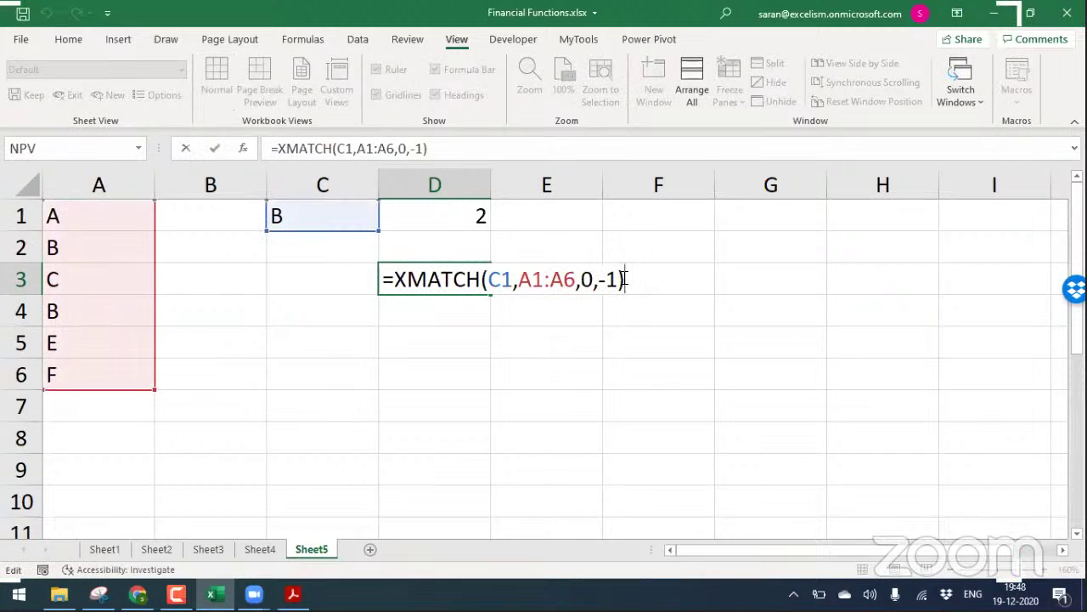
key("Return")
key("Up")
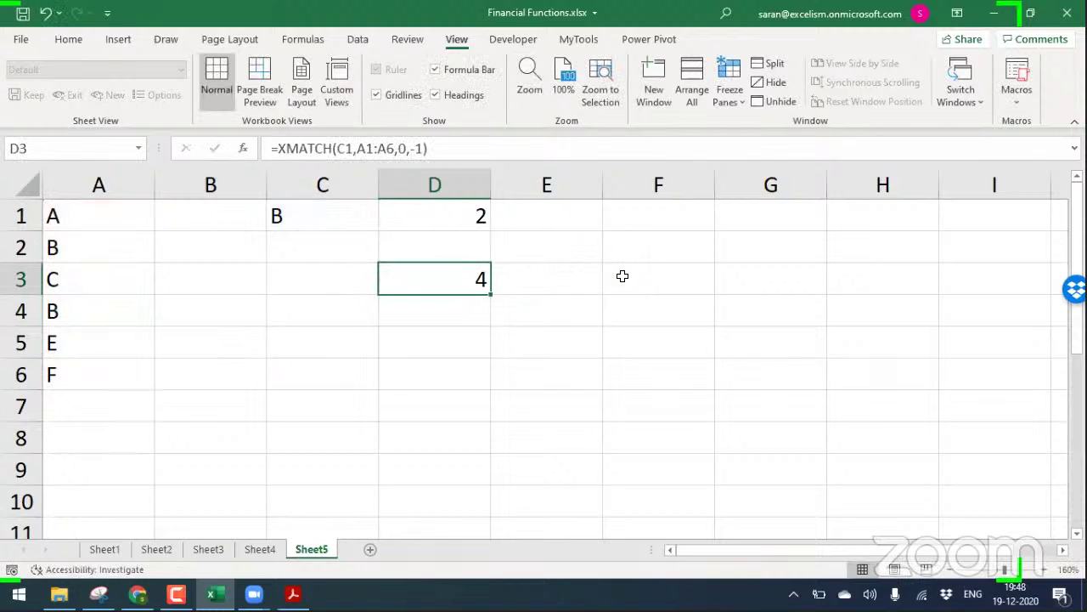
Replace A4 with C and A5 with B, and check the XMATCH result in D3
left_click(91, 224)
left_click(89, 276)
left_click(87, 331)
key("Up")
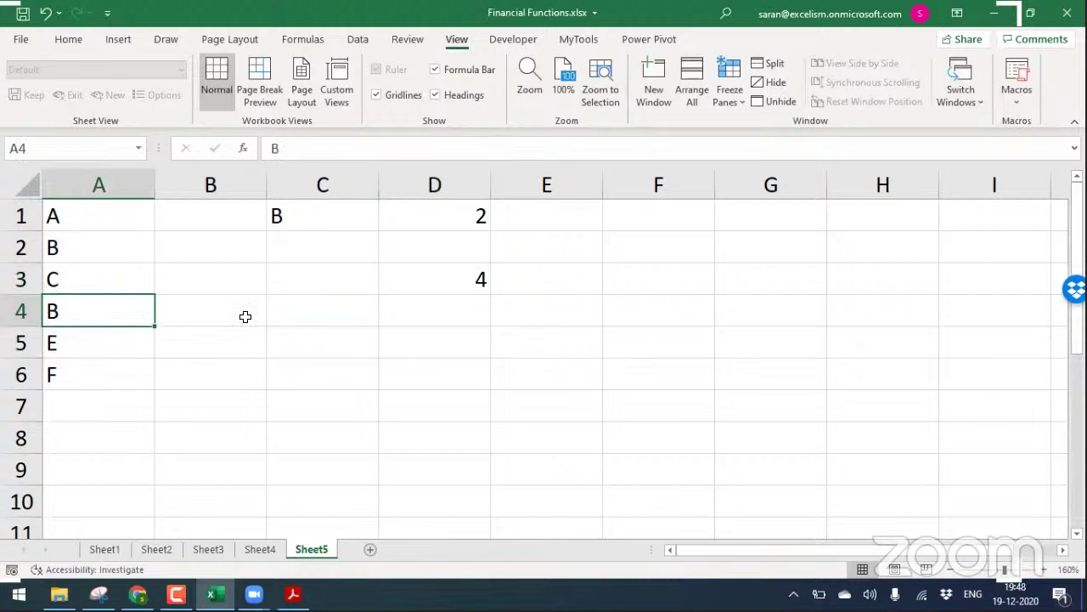
type("C")
key("Return")
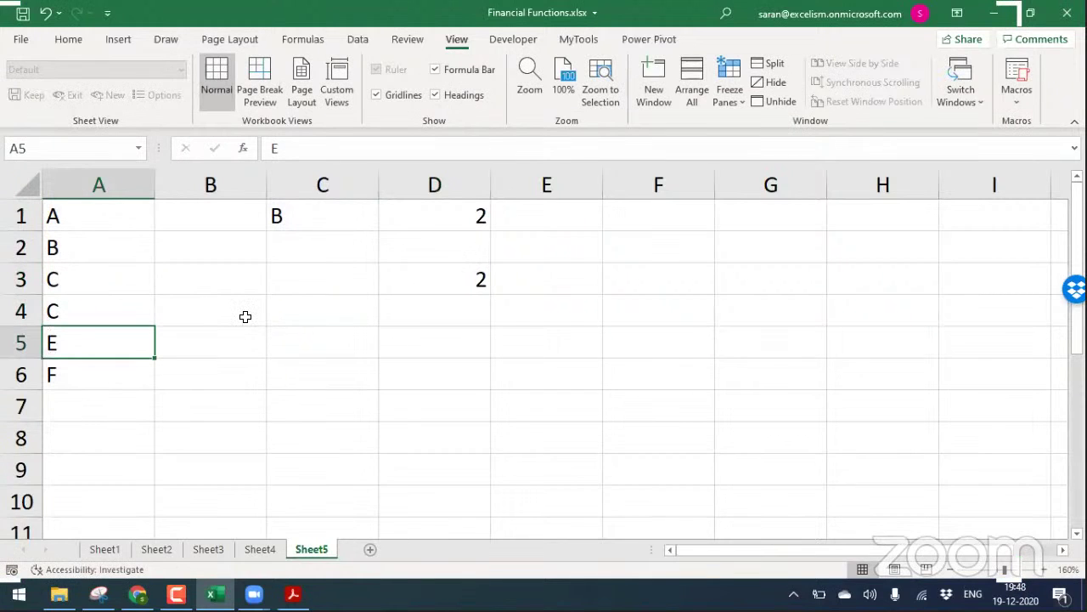
type("B")
key("Return")
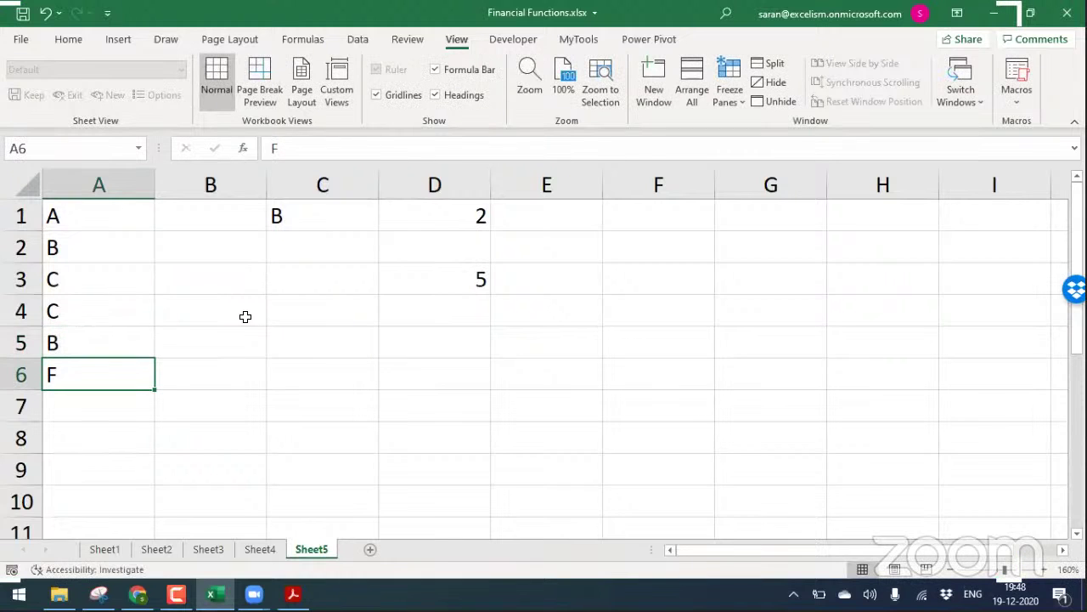
left_click(473, 274)
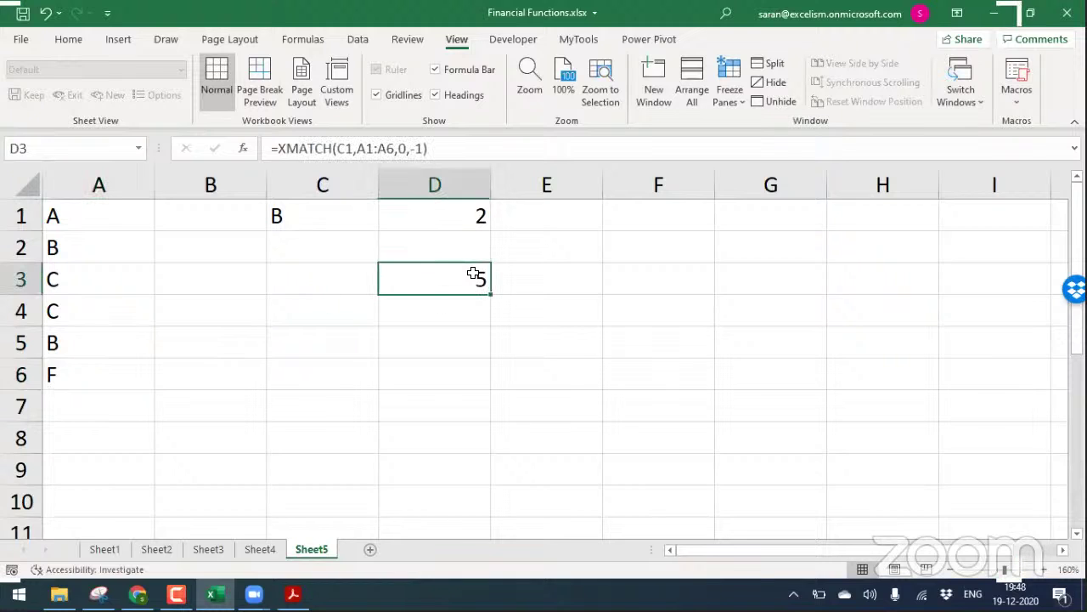
Replace the letter in A4 with D
left_click(101, 297)
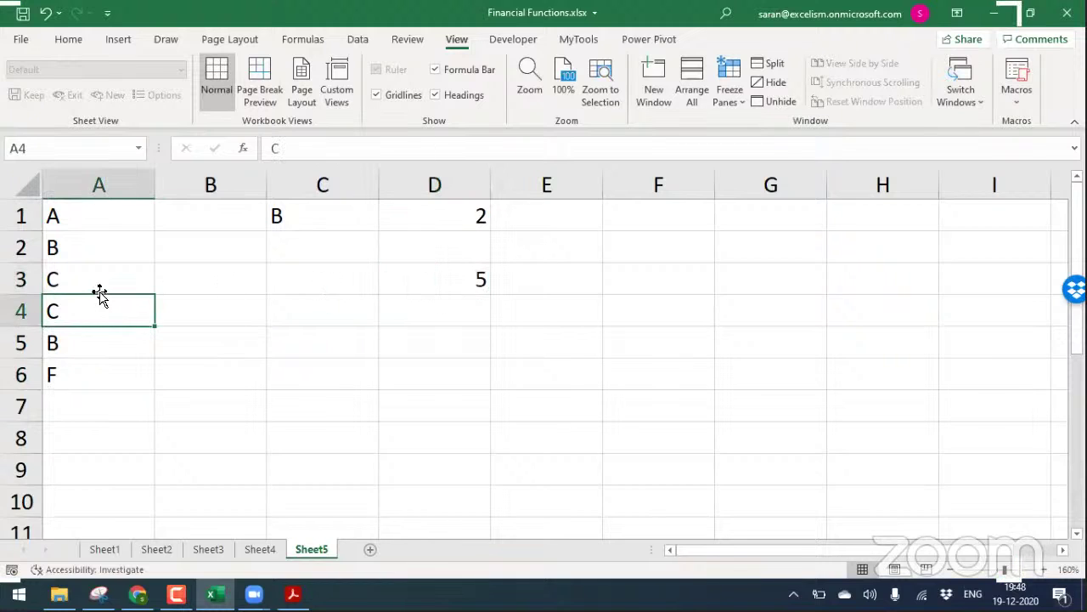
type("D")
key("Return")
key("Return")
key("Up")
key("Return")
key("Return")
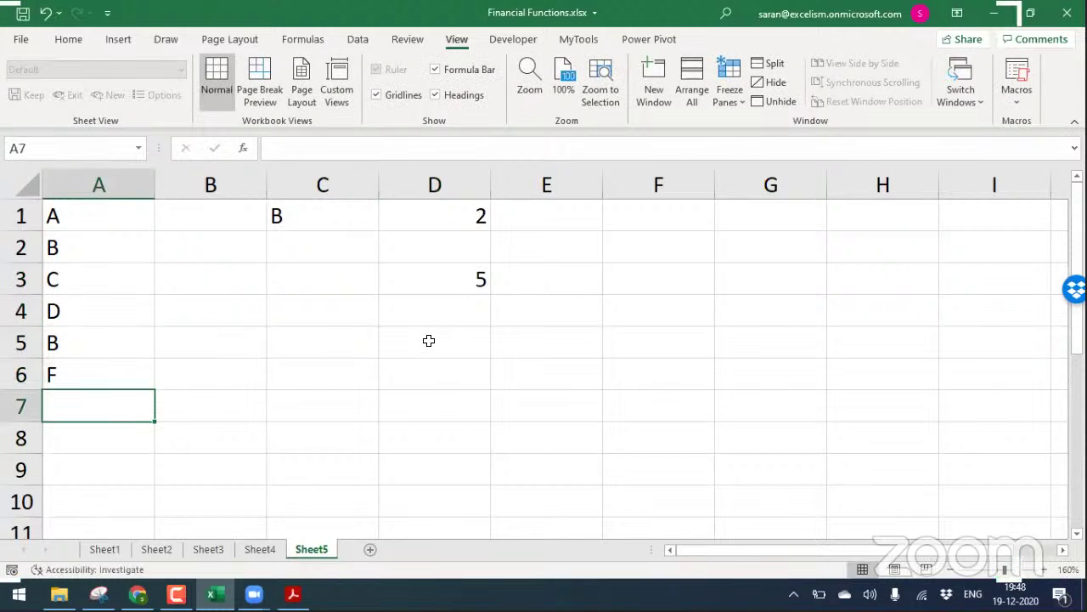
Add G to the list in A7 and replace the letter in A6 with B
type("G")
key("Return")
key("Up")
key("Up")
type("B")
key("Return")
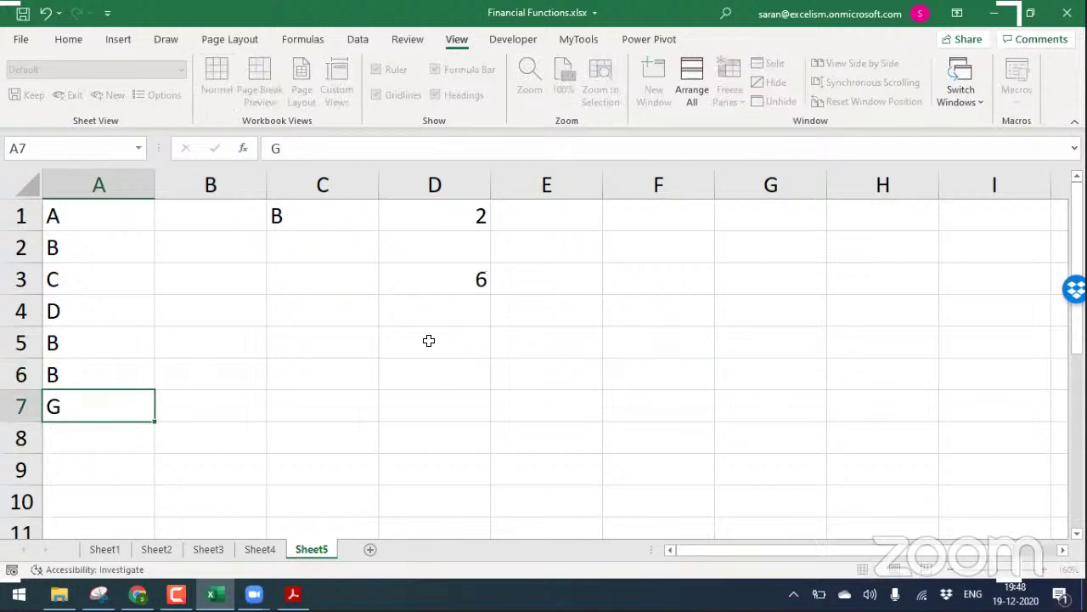
Replace the letter in A5 with E and the letter in A4 with B
key("Up")
key("Up")
type("E")
key("Return")
key("Up")
key("Up")
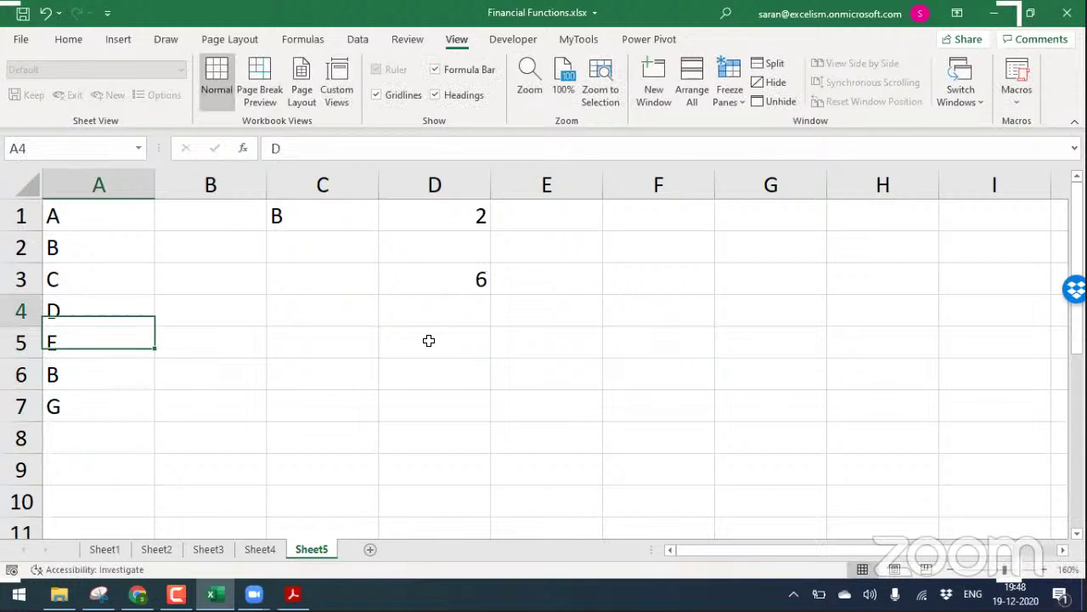
type("B")
key("Return")
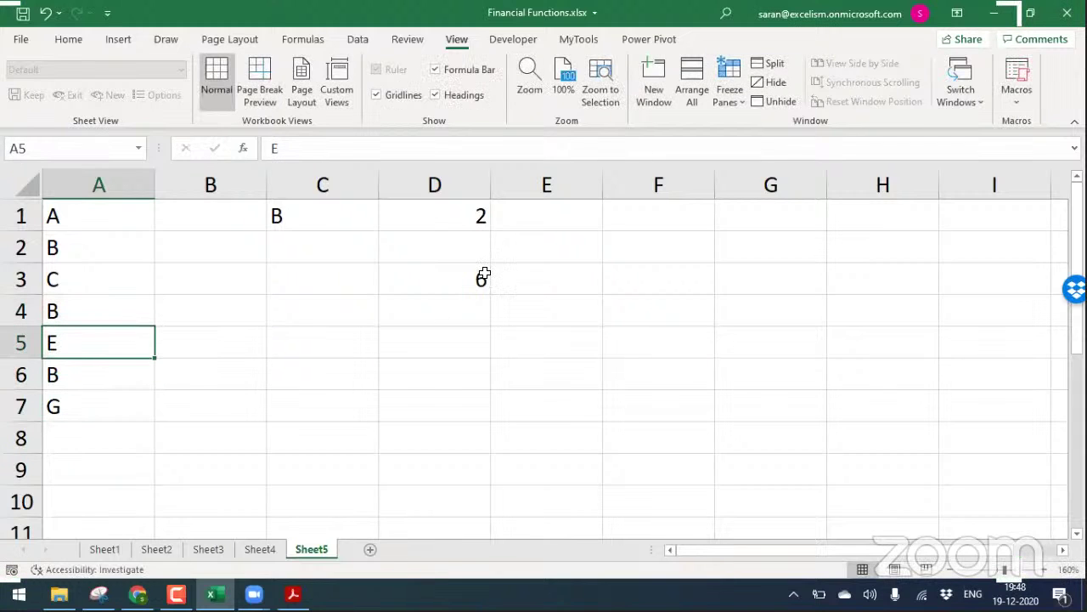
Compare the XMATCH position in D3 with the list entries by counting through A1 to A6
left_click(484, 274)
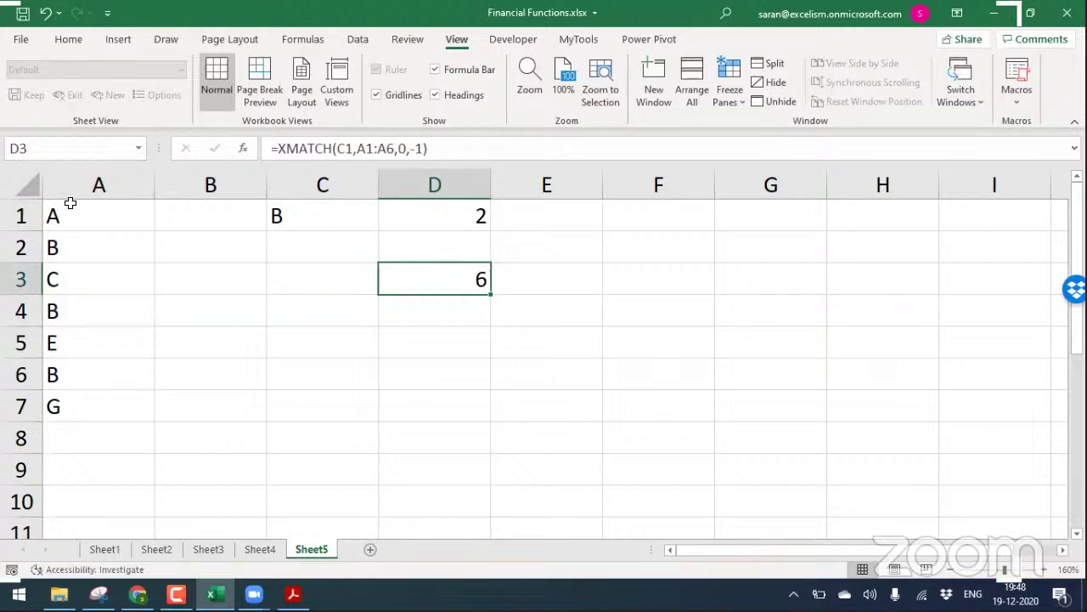
left_click(71, 204)
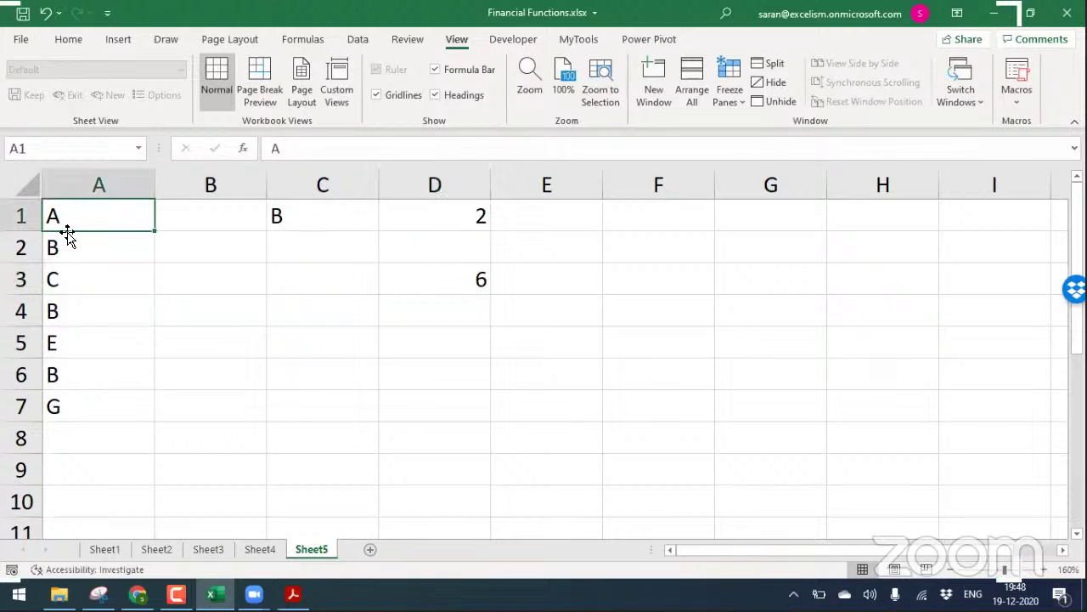
left_click(67, 244)
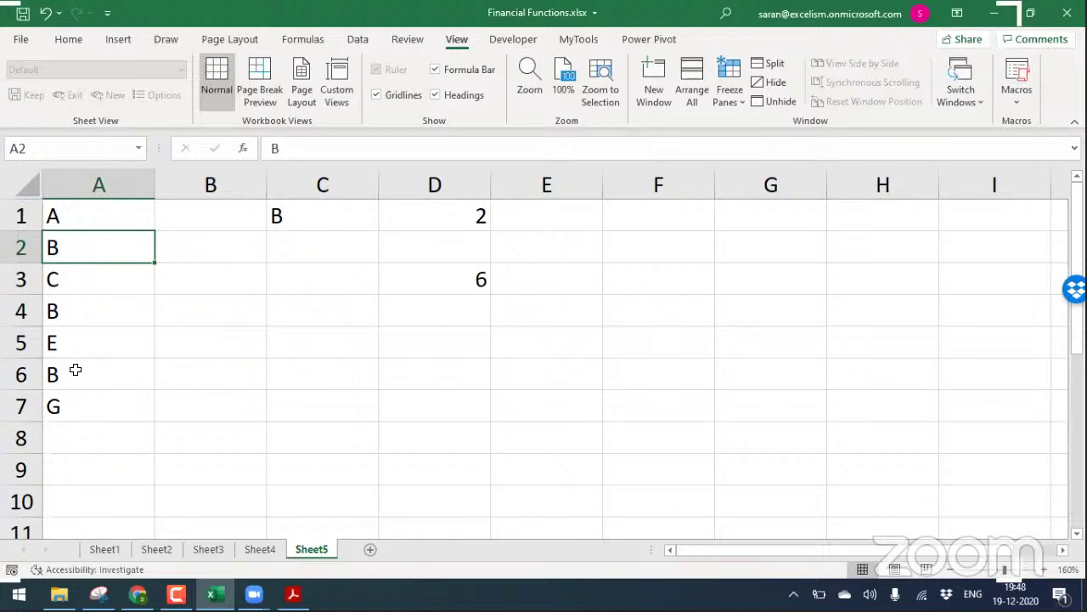
left_click(74, 222)
left_click(76, 246)
left_click(85, 283)
left_click(80, 315)
left_click(82, 345)
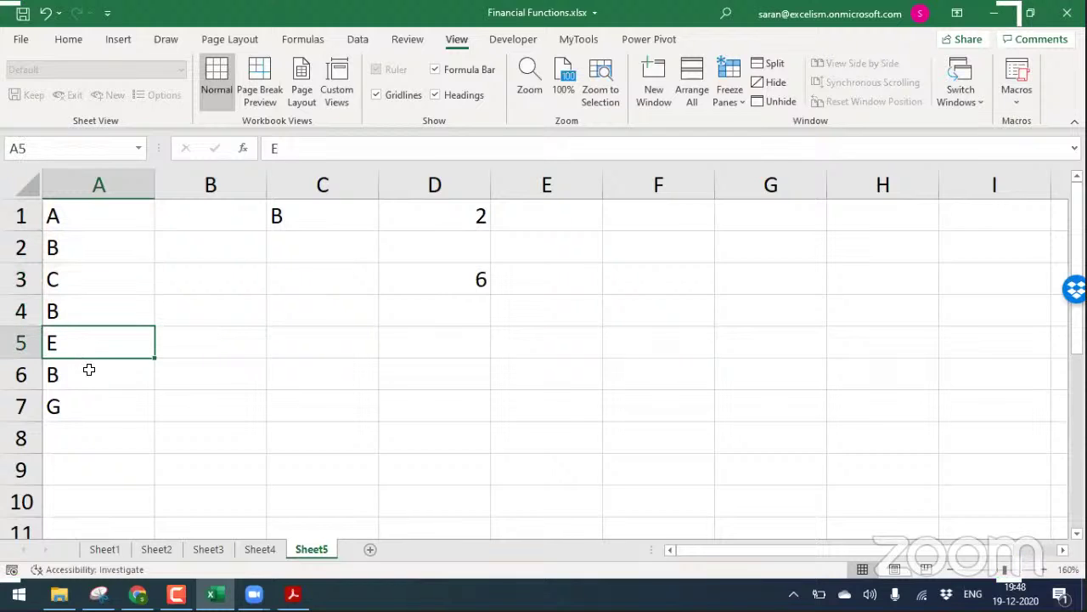
left_click(88, 370)
Extend the lookup array of the XMATCH formula in D3 to A1:A7
left_click(480, 279)
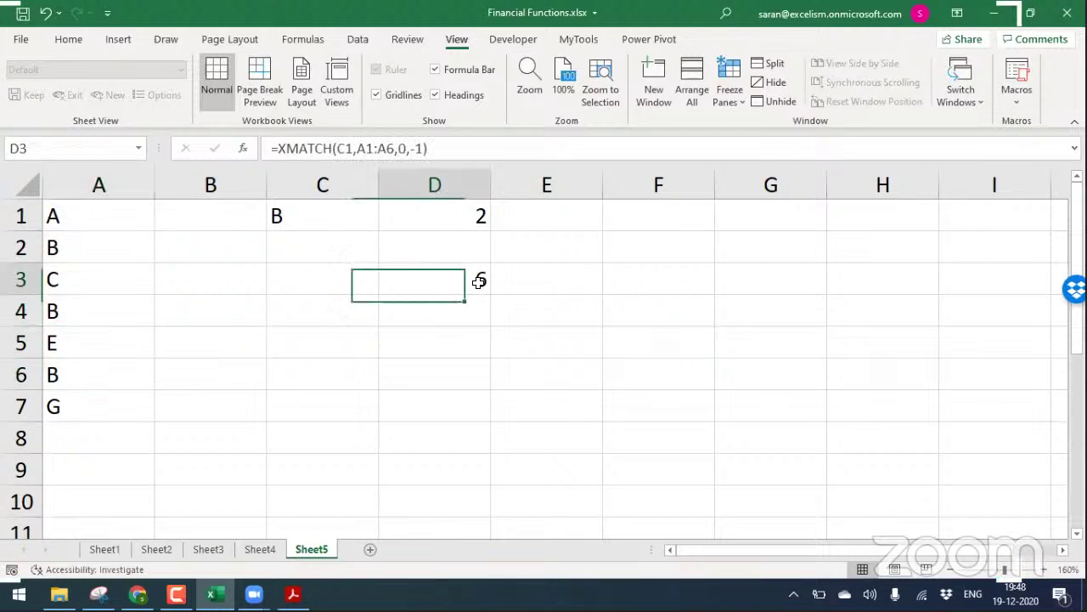
double_click(481, 282)
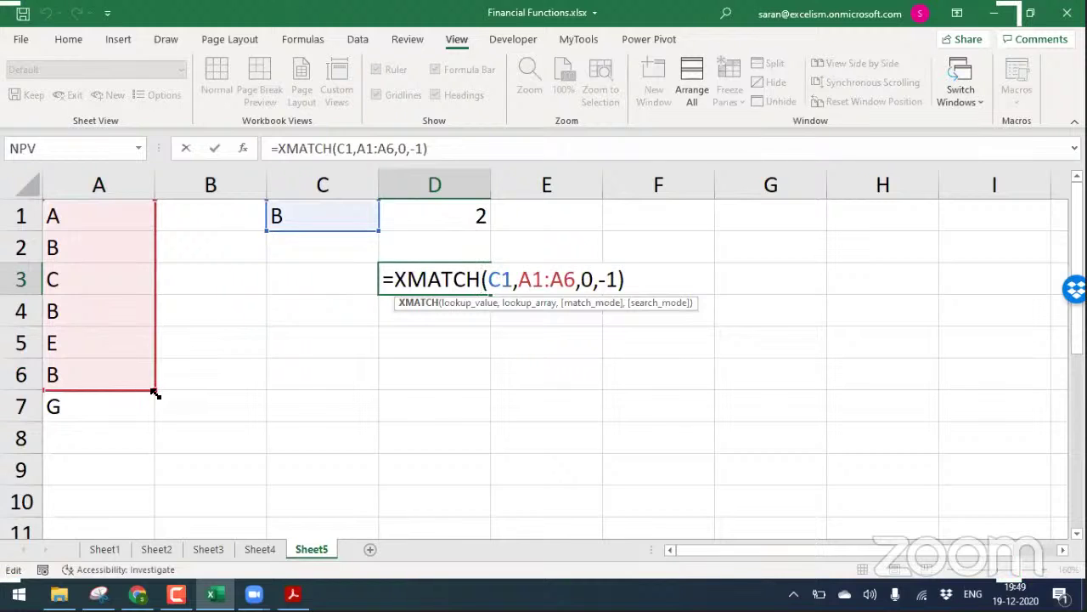
left_click_drag(155, 403, 156, 408)
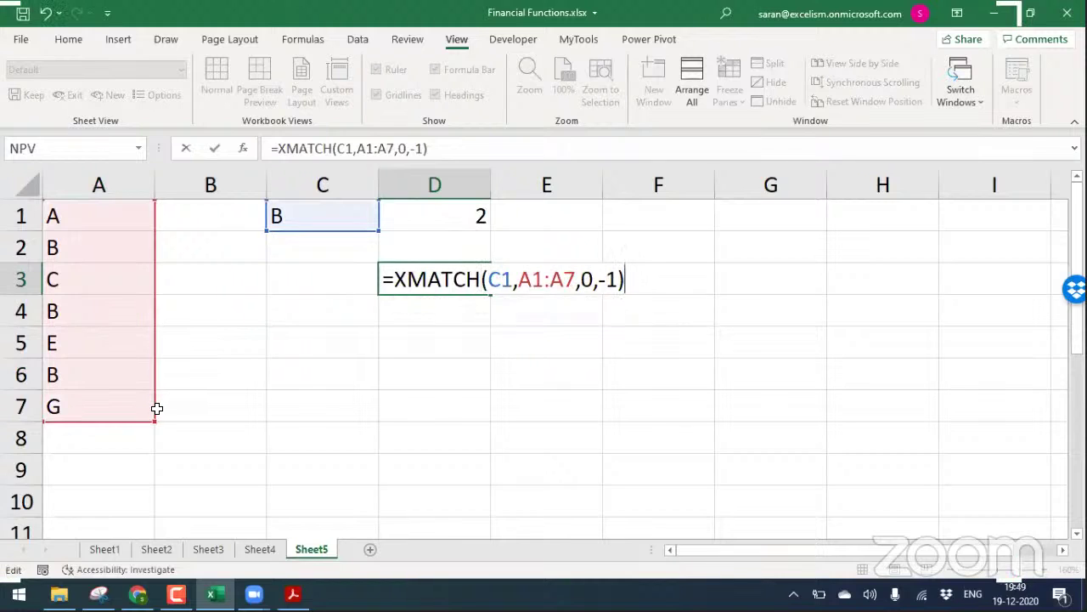
key("Return")
Change the search mode of the XMATCH formula in D3 to 1 for a first-to-last search
key("Up")
key("F2")
key("Left")
key("Left")
key("Left")
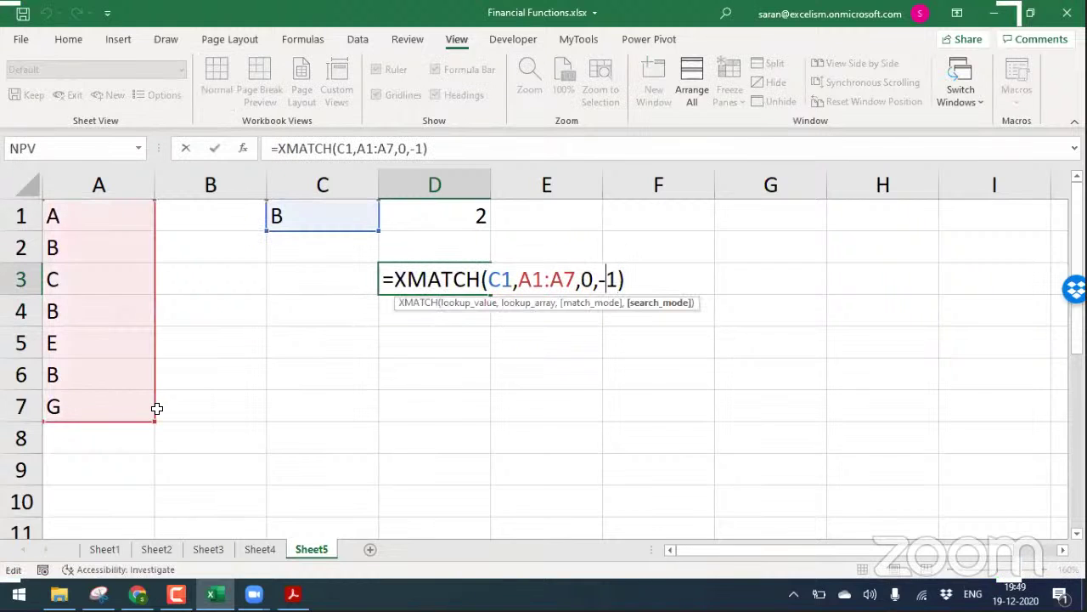
key("Delete")
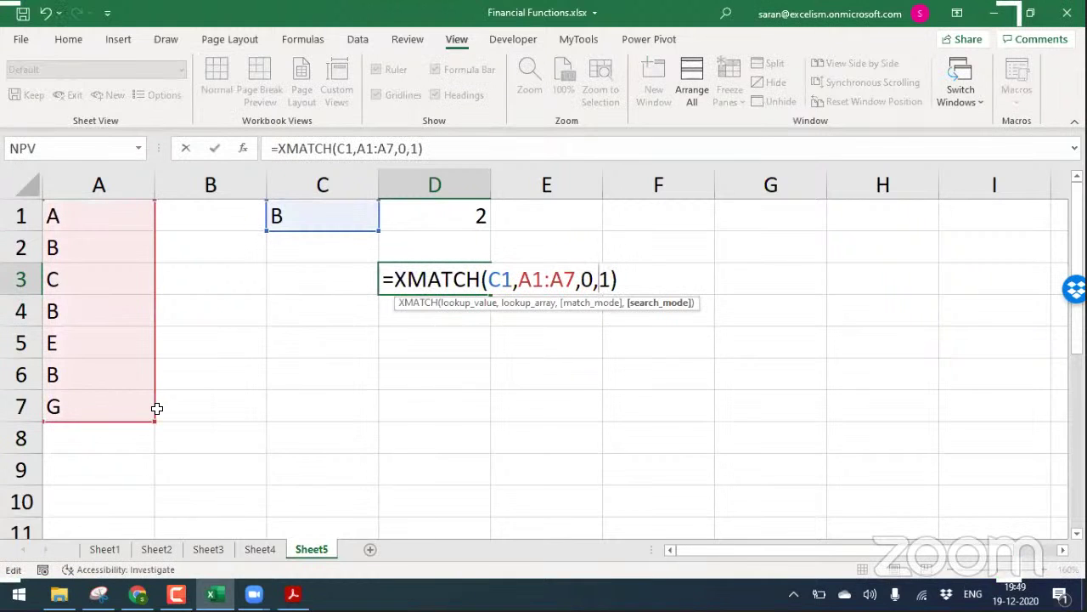
key("Return")
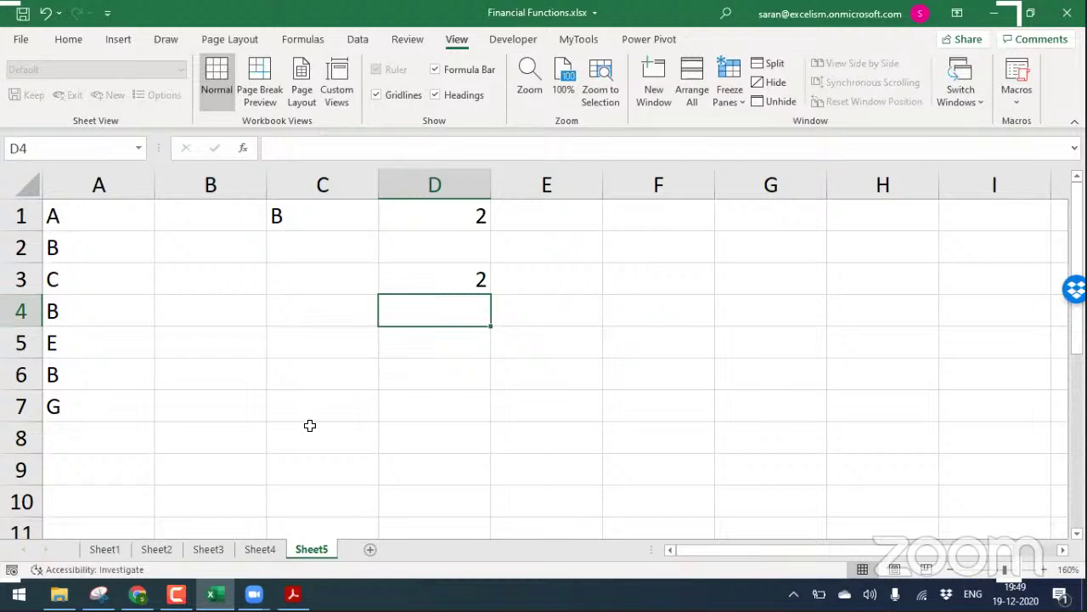
Add a new sheet after Sheet5 and set its zoom to 200%
left_click(369, 549)
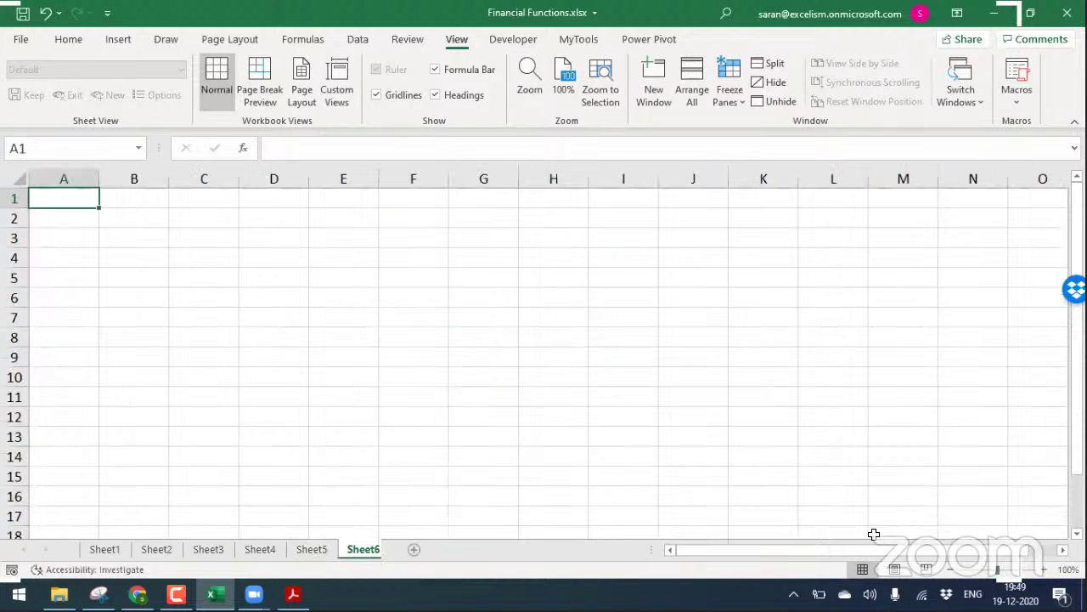
left_click(1037, 571)
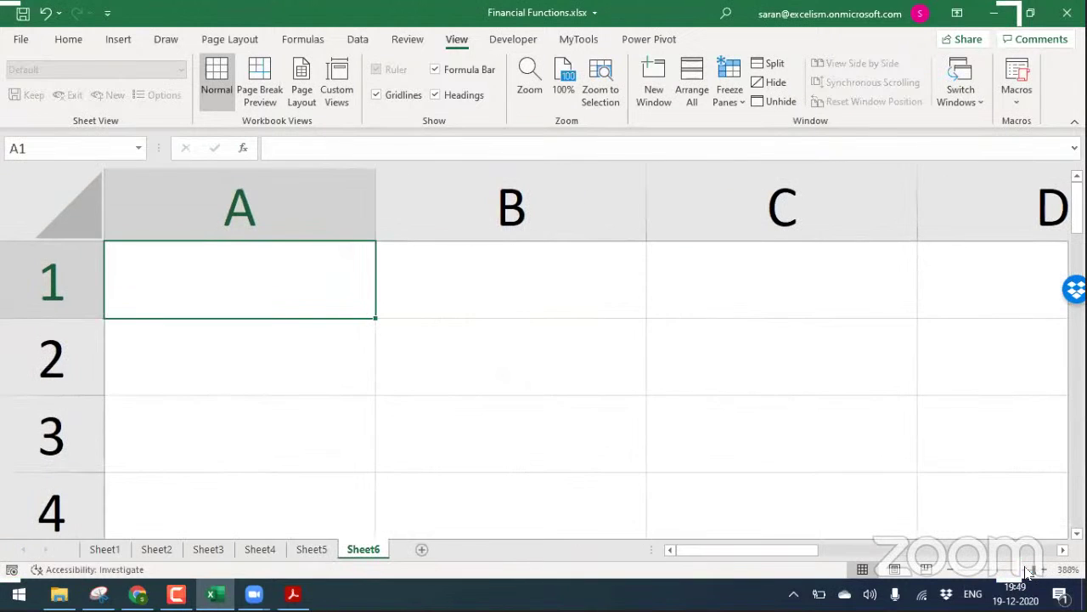
left_click(951, 576)
left_click(951, 576)
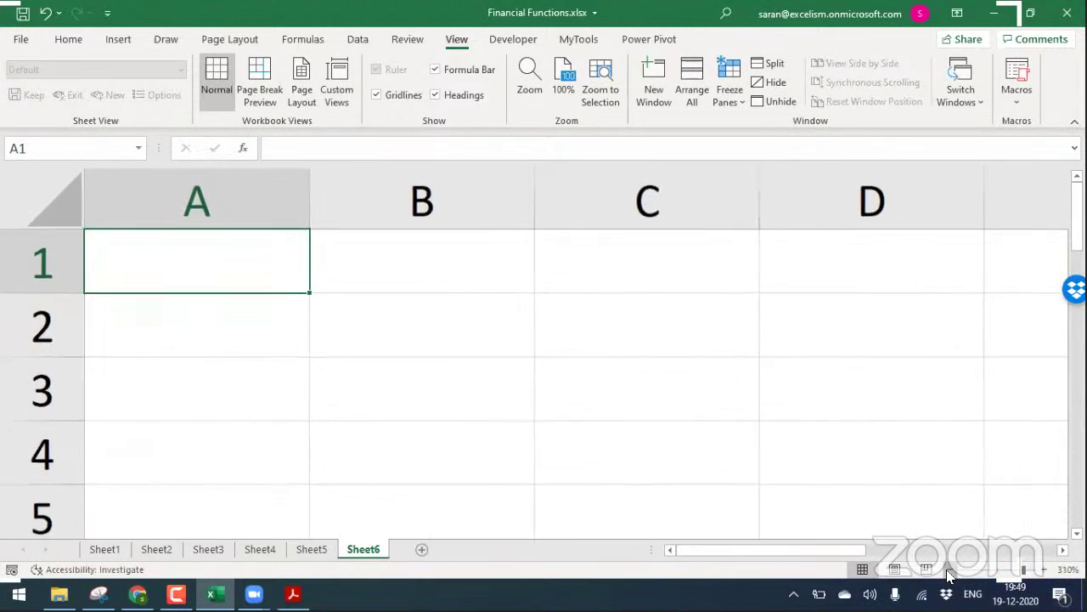
left_click(951, 576)
left_click(950, 576)
left_click(951, 576)
left_click(951, 576)
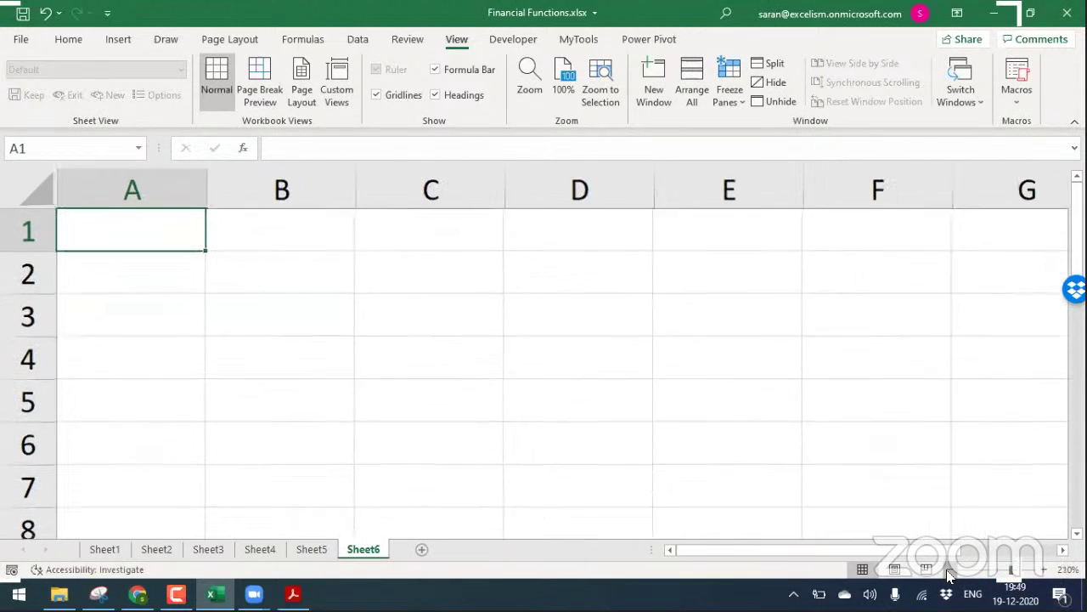
left_click(950, 576)
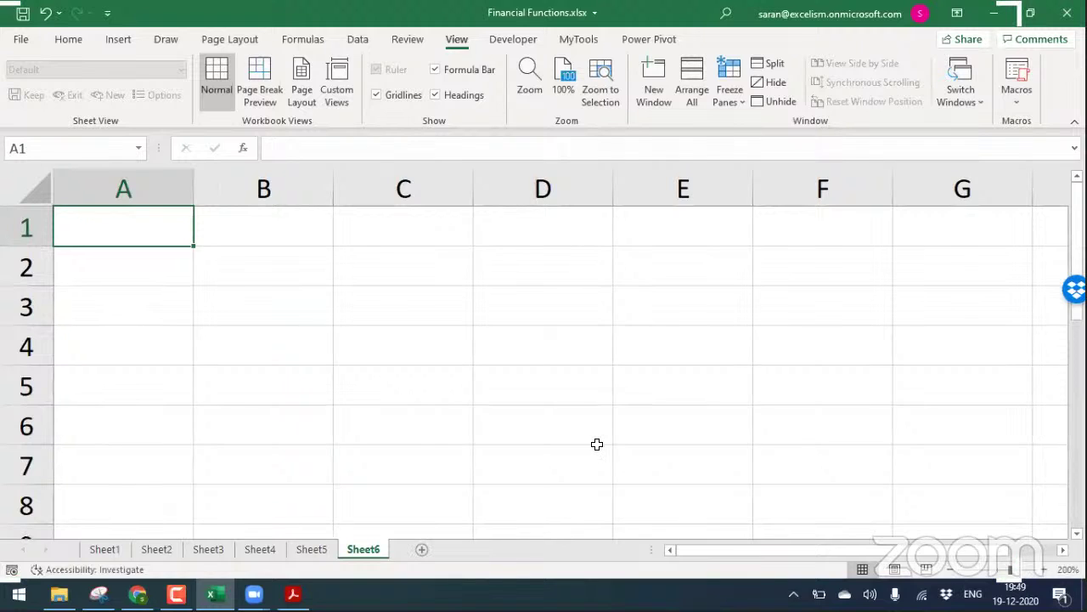
Enter Company in A2 of the new sheet
key("Down")
type("Com")
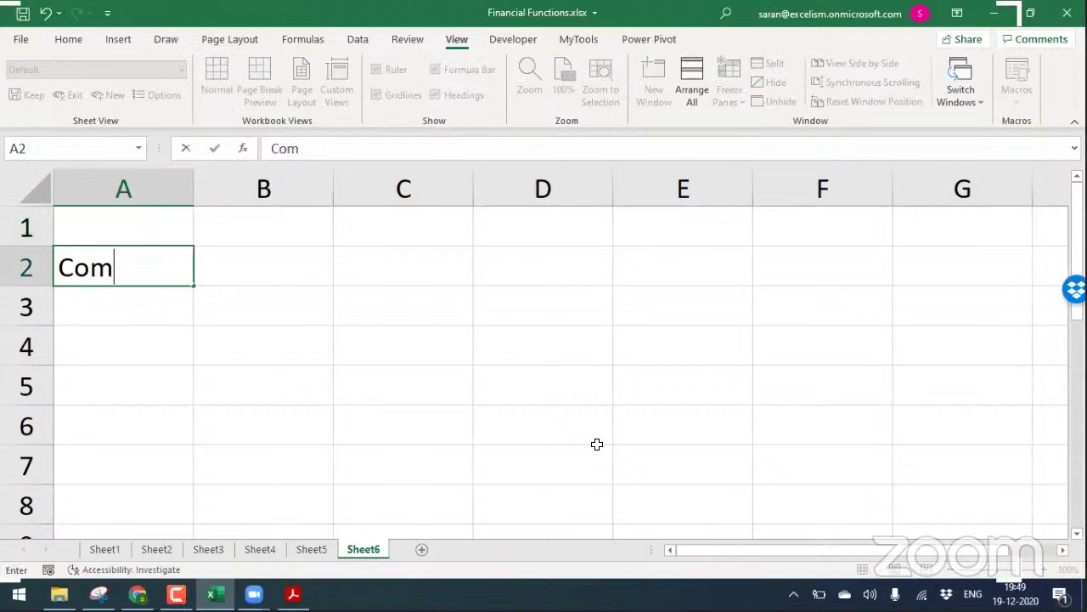
type("pany")
key("Return")
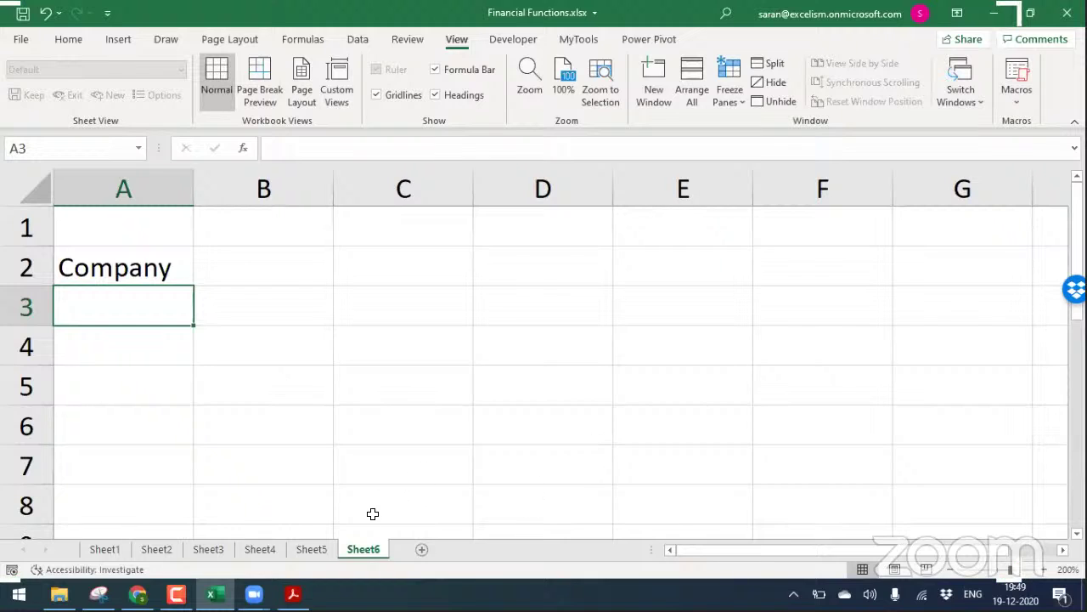
left_click(313, 549)
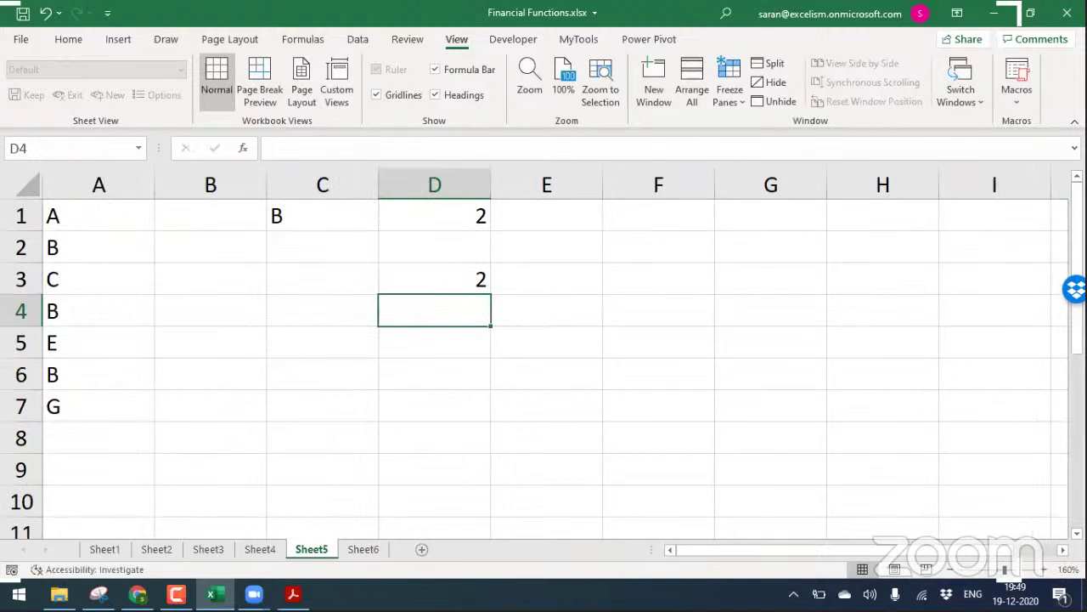
left_click(365, 548)
Enter XLOOKUP() in A2, replacing its text, and XMATCH() in A3
left_click(177, 263)
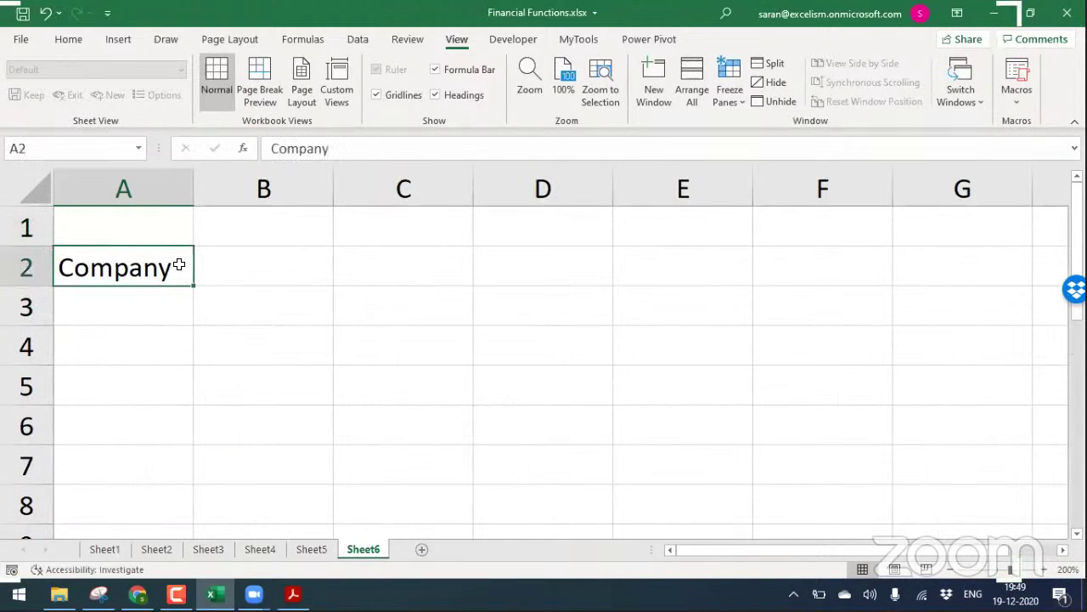
type("XLO(OK")
key("BackSpace")
key("BackSpace")
key("BackSpace")
type("O")
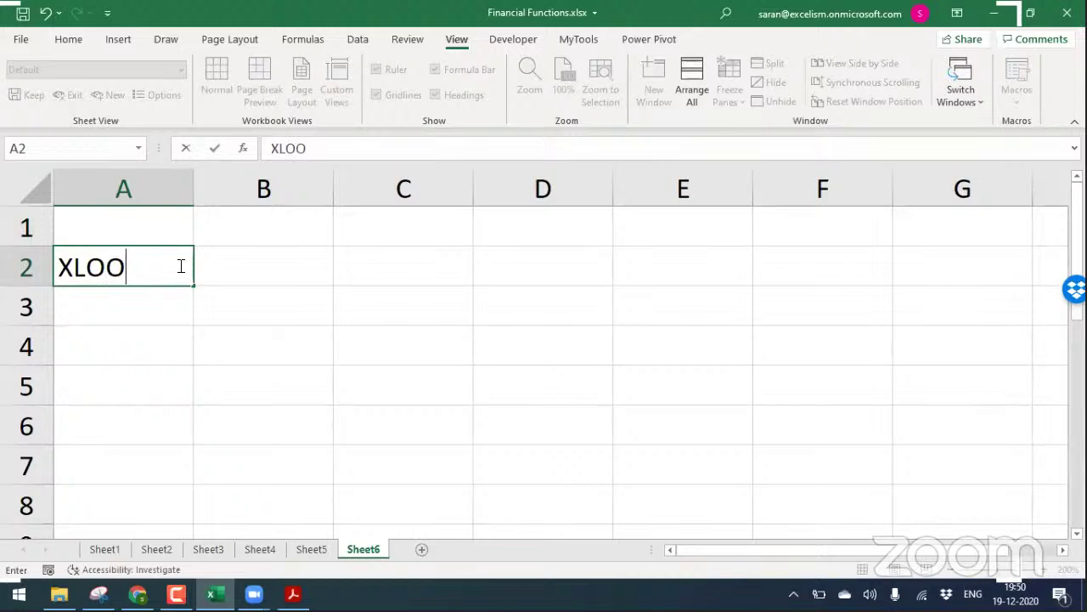
type("KUP()")
key("Return")
type("X")
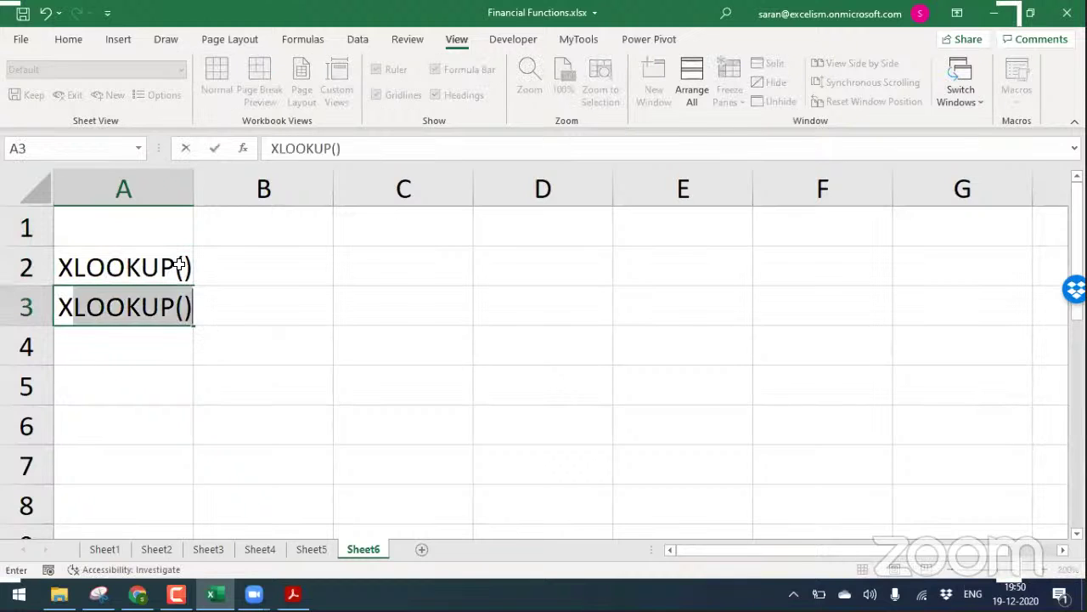
type("MATCH()")
key("Tab")
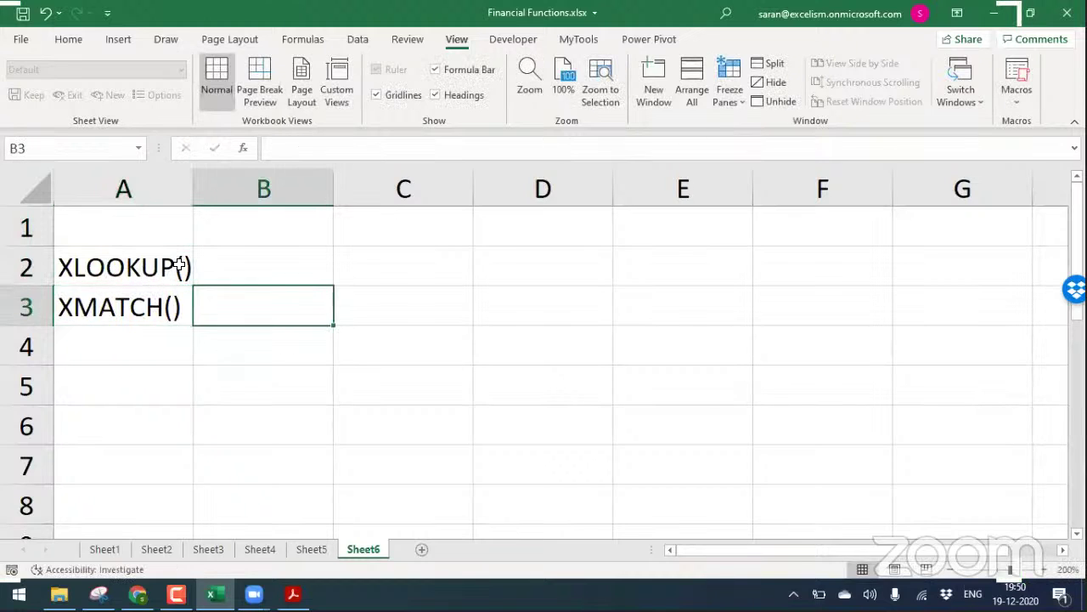
Enter By-default in B2 beside XLOOKUP()
key("Up")
type("By-defau;t")
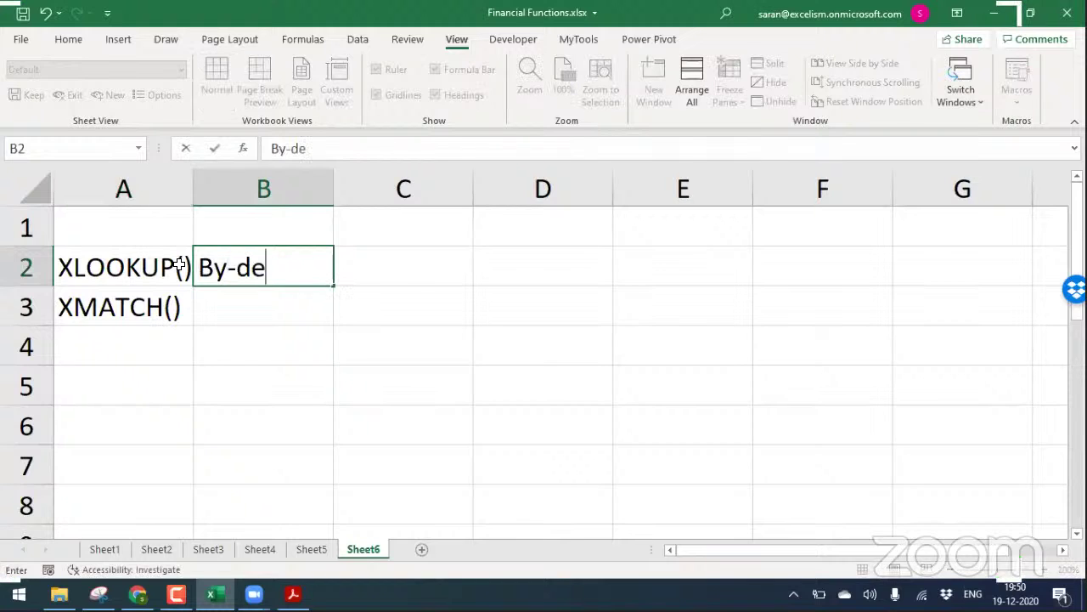
key("Tab")
key("Left")
key("F2")
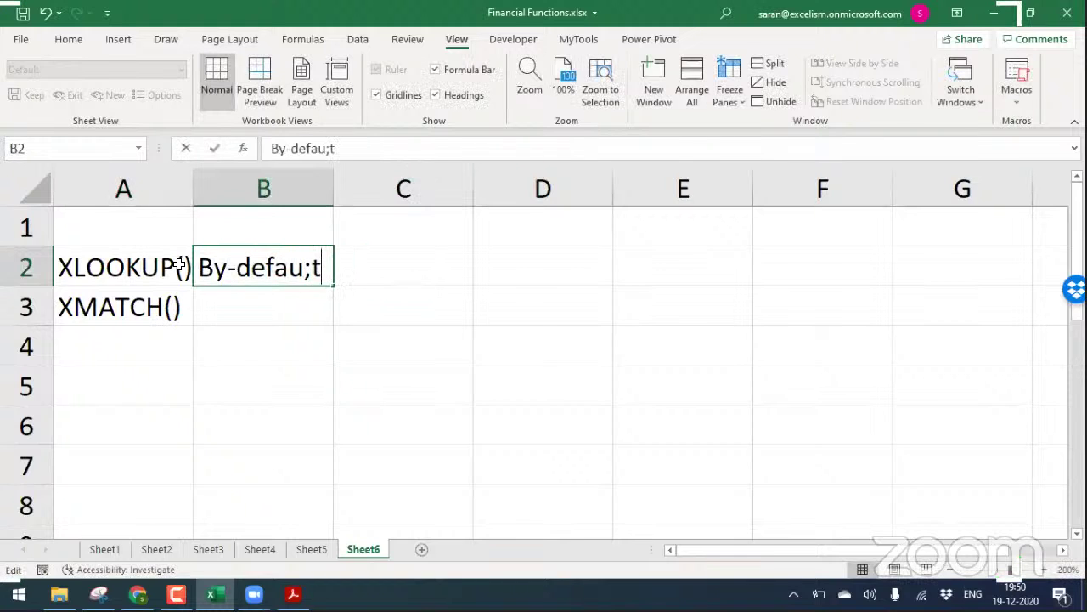
key("BackSpace")
key("BackSpace")
type("lt")
key("Tab")
Enter Exact Match in C2 as XLOOKUP's default match type
type("Eac")
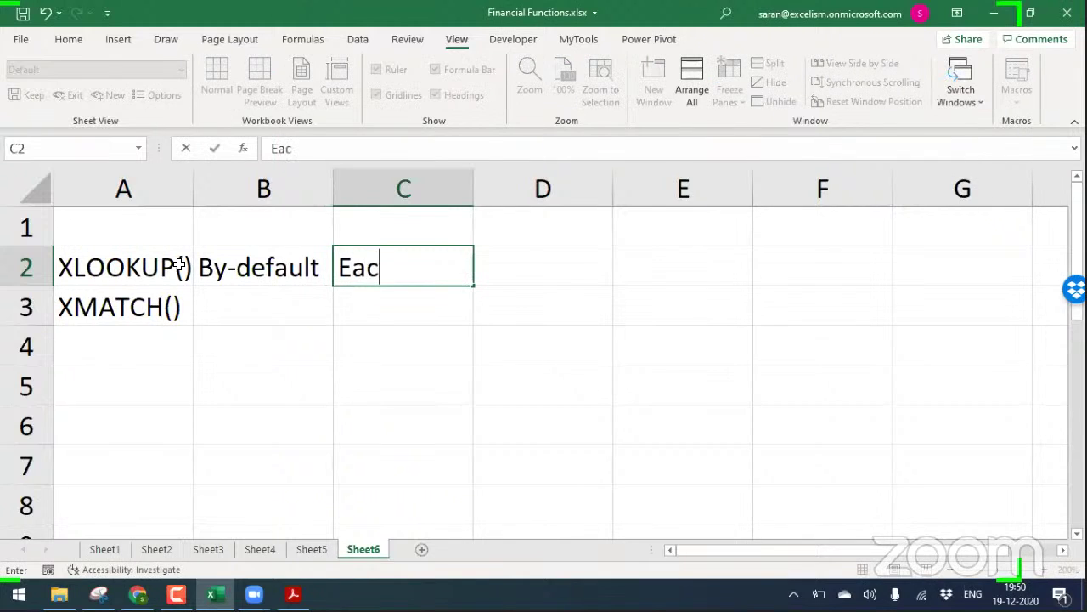
key("BackSpace")
type("xact")
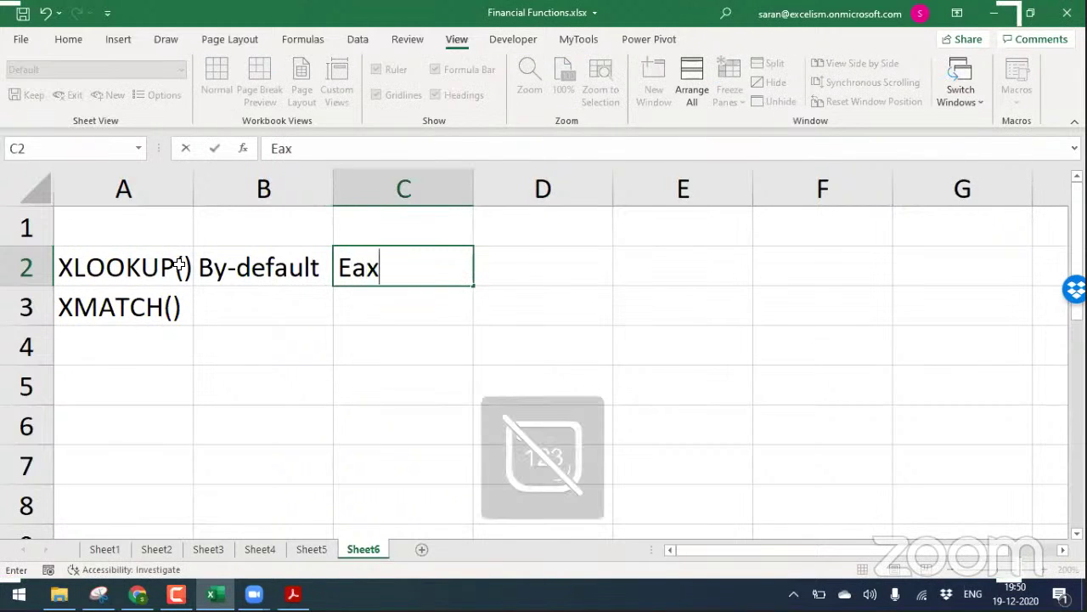
key("BackSpace")
key("BackSpace")
key("BackSpace")
key("BackSpace")
key("BackSpace")
type("zaz")
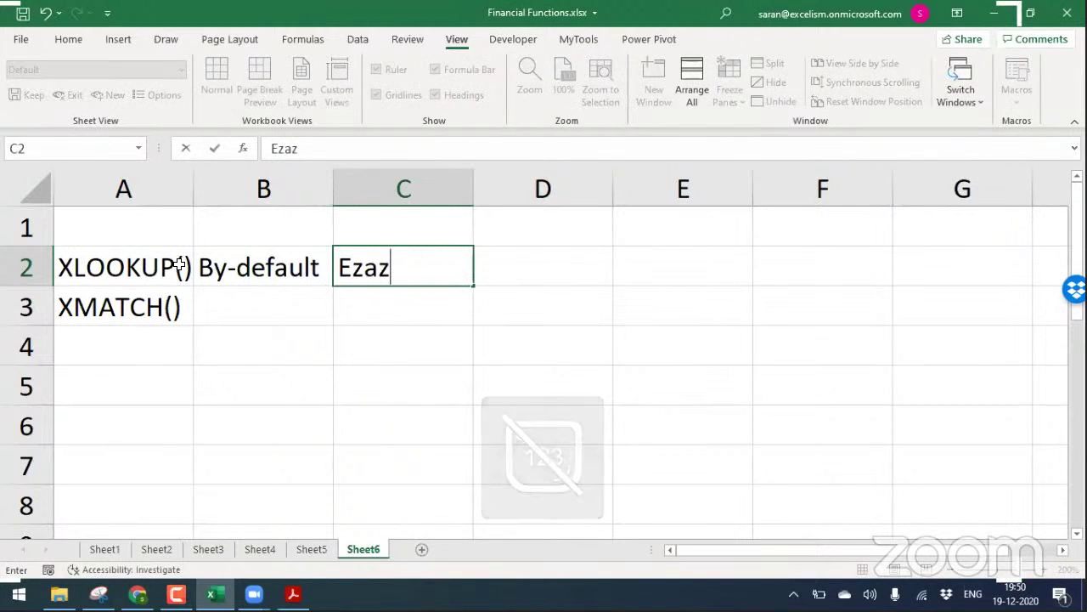
key("BackSpace")
key("BackSpace")
type("xa")
key("BackSpace")
key("BackSpace")
key("BackSpace")
type("xact Match")
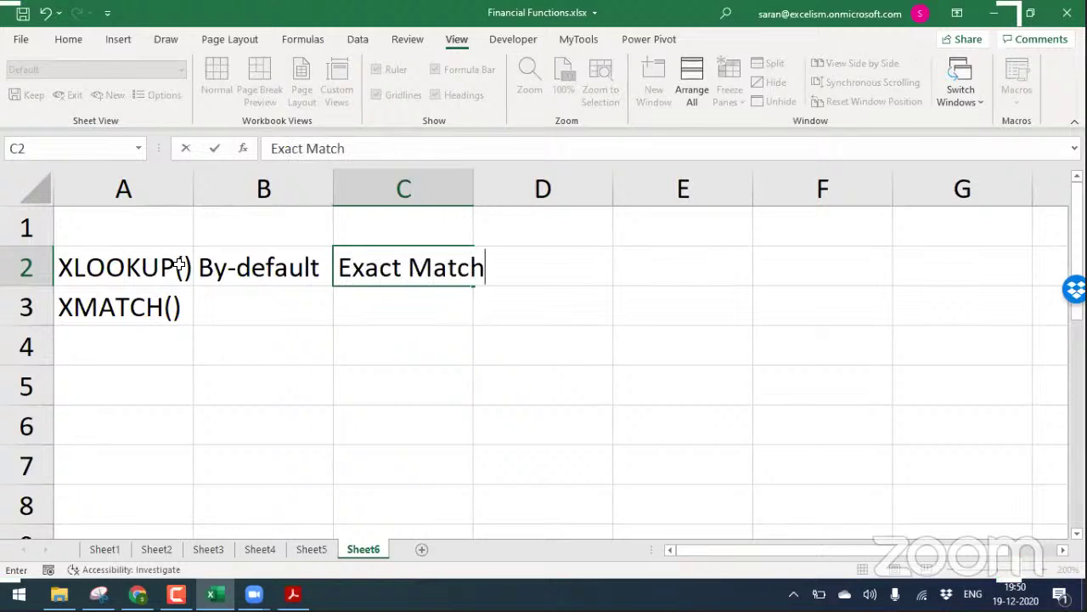
key("Return")
Copy the entries in B2:C2 to B3:C3 for the XMATCH() row
key("Up")
key("ctrl+c")
key("shift+Right")
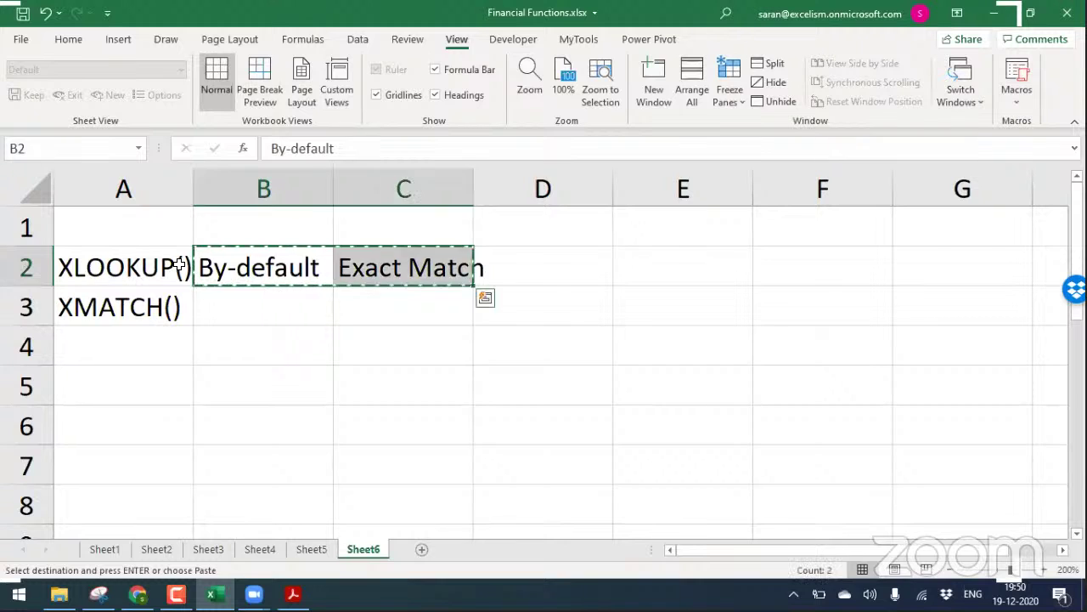
key("ctrl+c")
key("Down")
key("Return")
AutoFit the width of column C to the Exact Match entries
key("Right")
key("Up")
key("shift+Down")
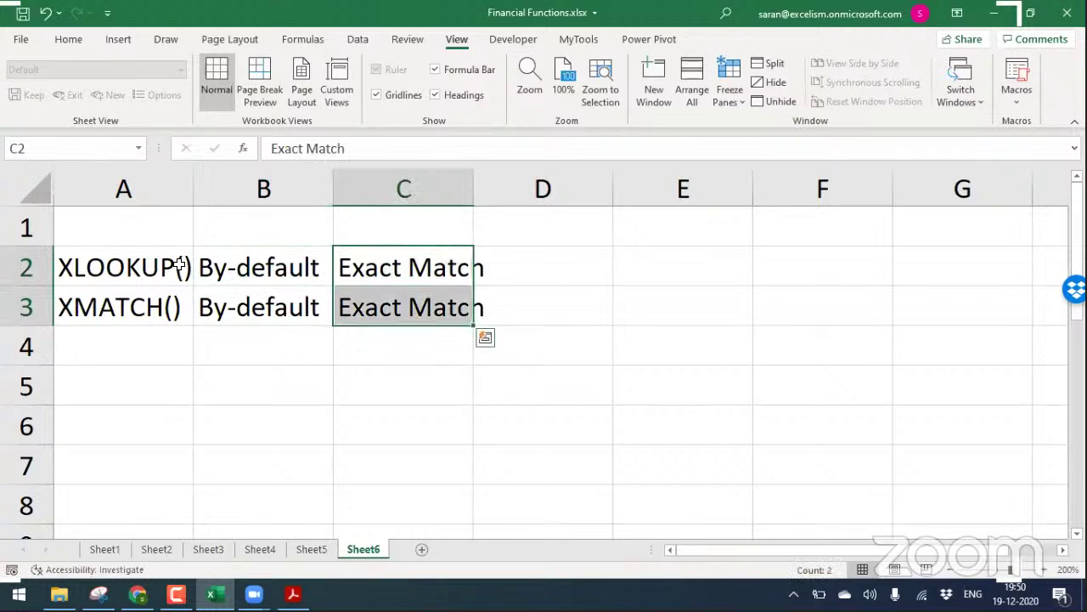
key("alt+o")
key("c")
key("a")
key("Left")
key("Left")
key("Right")
key("Right")
key("Right")
key("Left")
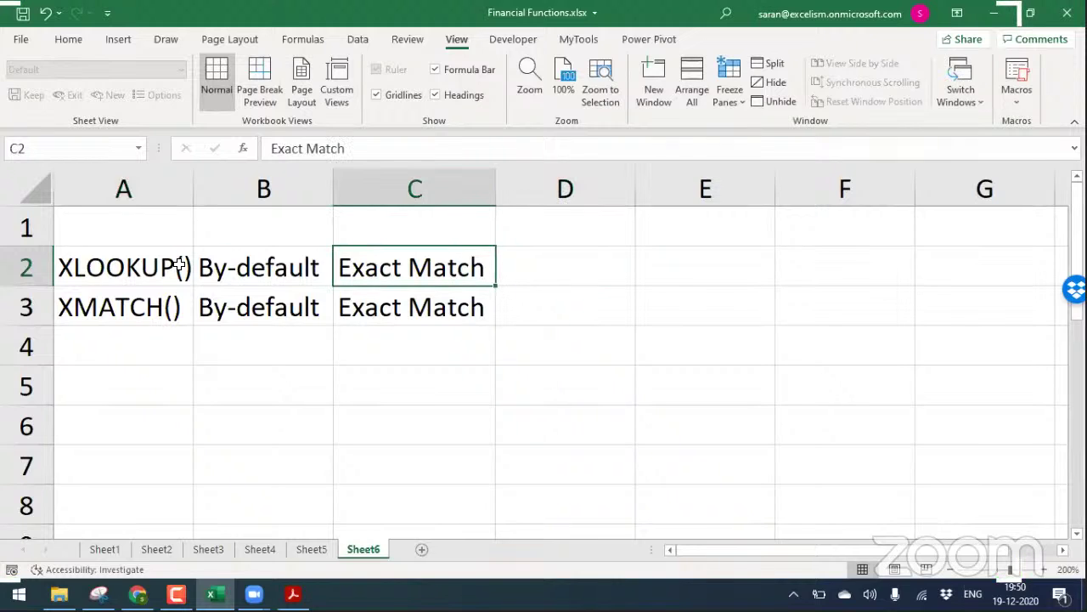
key("Left")
key("Left")
key("Right")
key("Right")
Enter Lookup_array,Result_arrya in D2 and AutoFit the width of column D to it
key("Right")
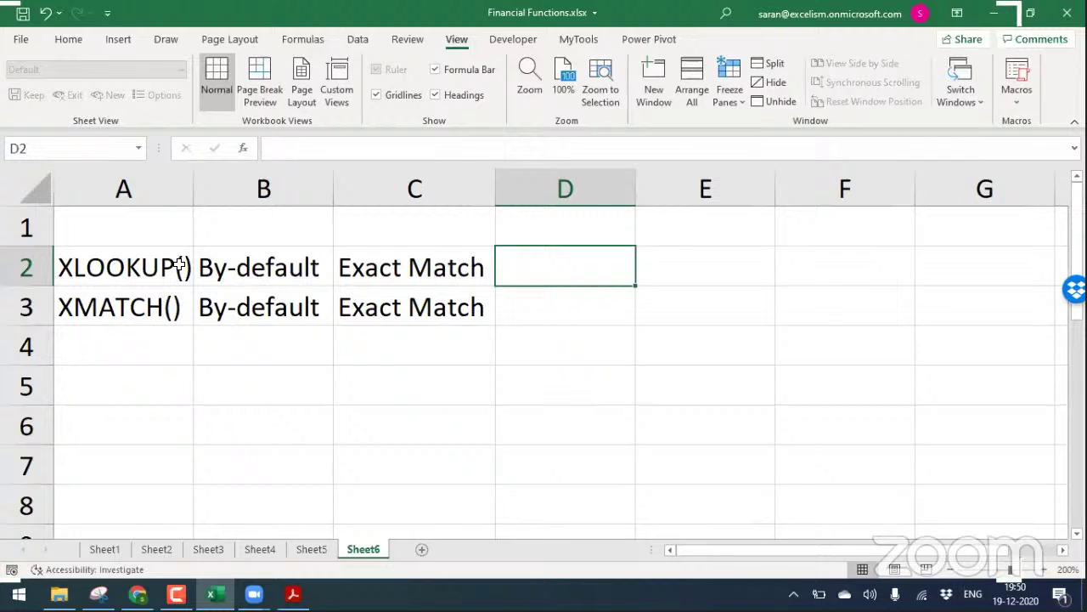
type("Lookup")
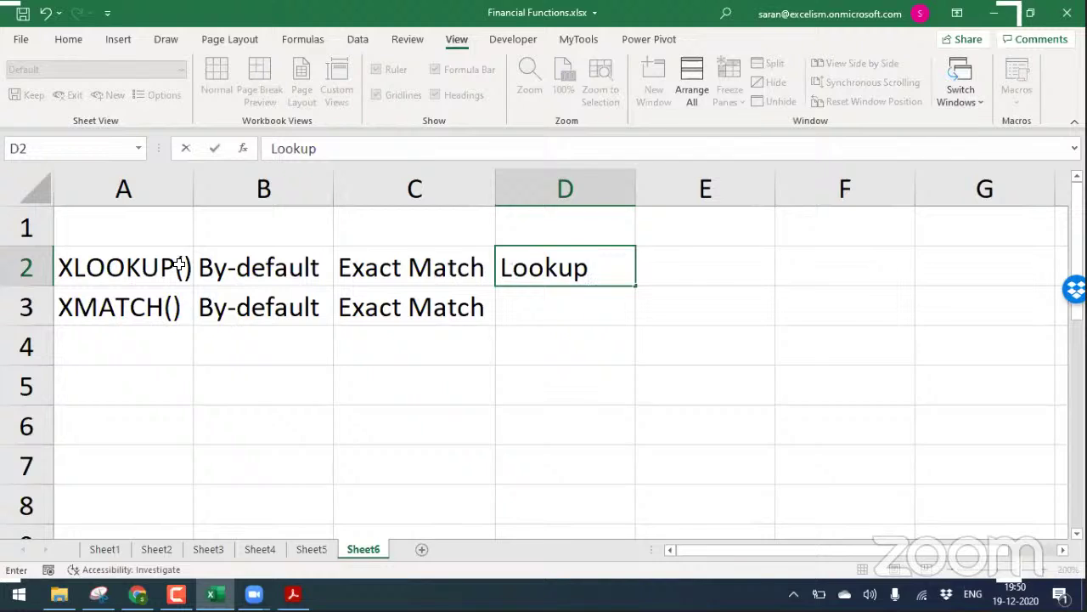
type("_array,Result_arrya")
key("Return")
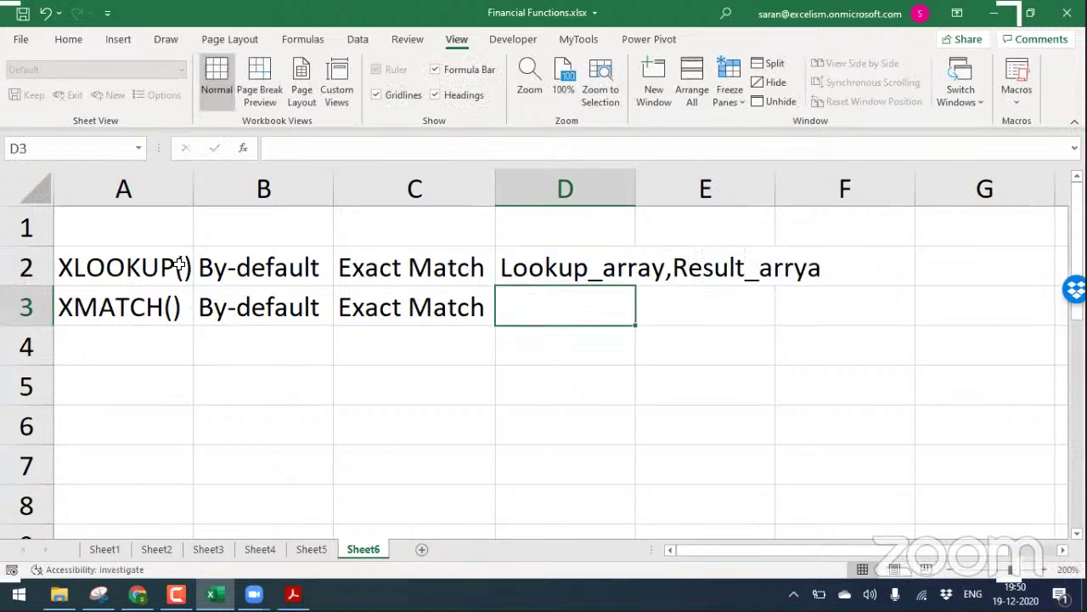
key("Up")
key("alt+o")
key("c")
key("a")
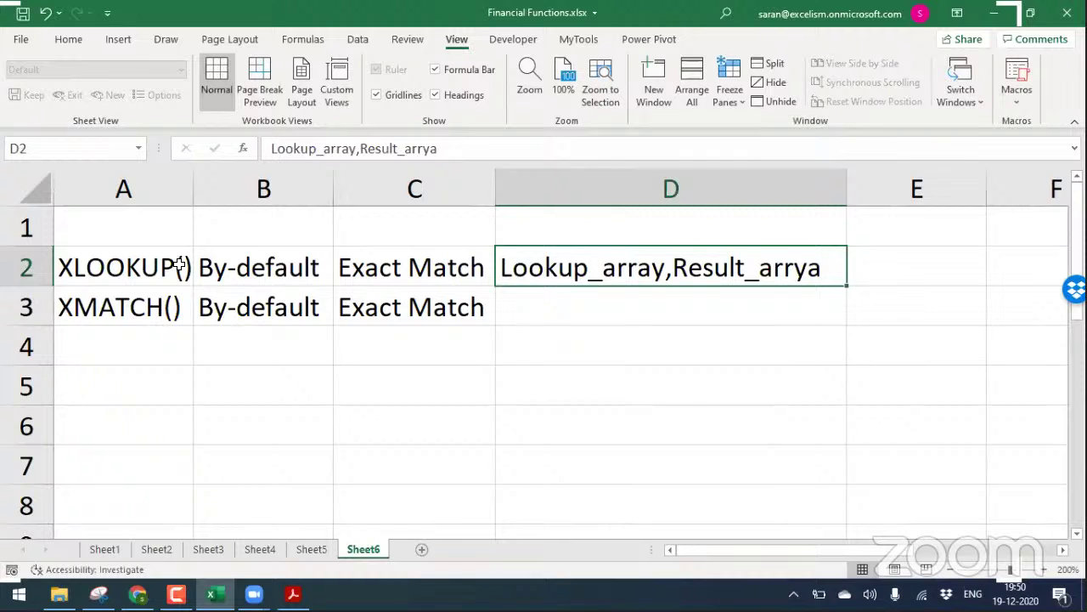
Enter No change in D3 for the XMATCH() row
key("Down")
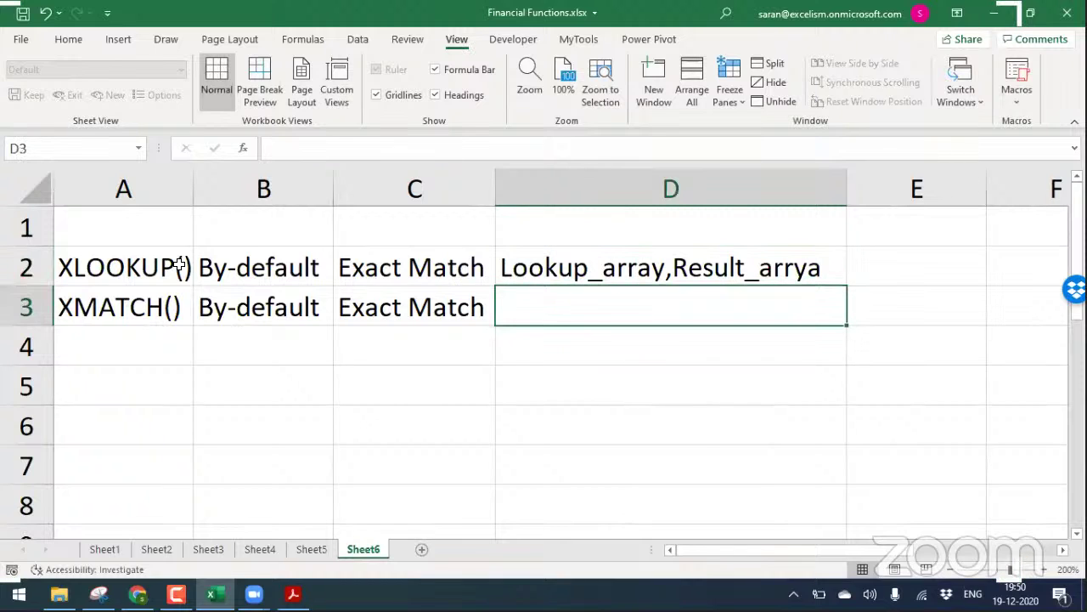
type("No change")
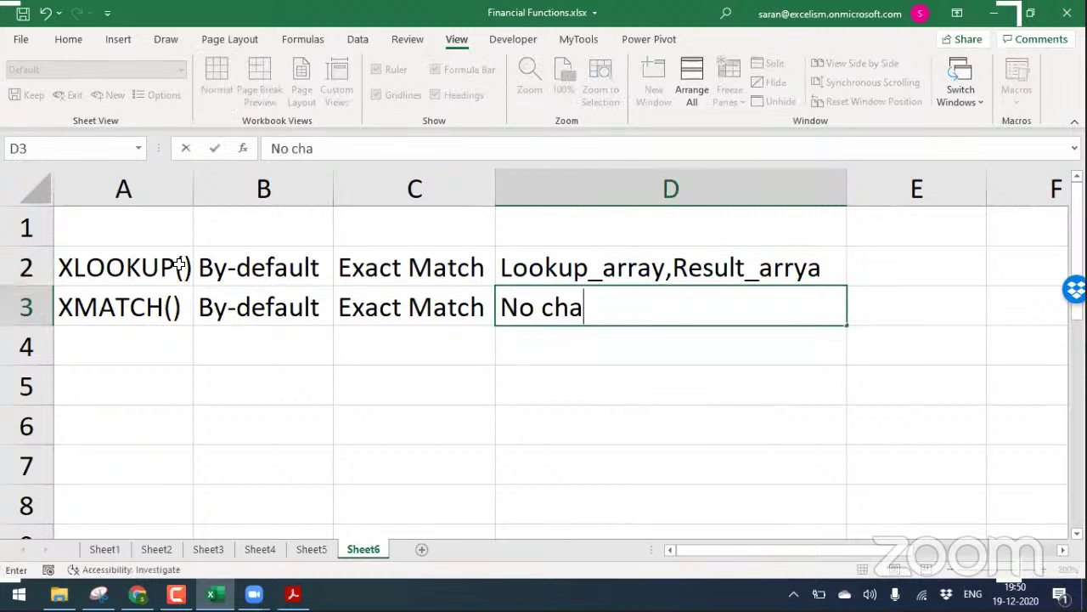
key("Return")
key("Up")
key("Right")
key("Right")
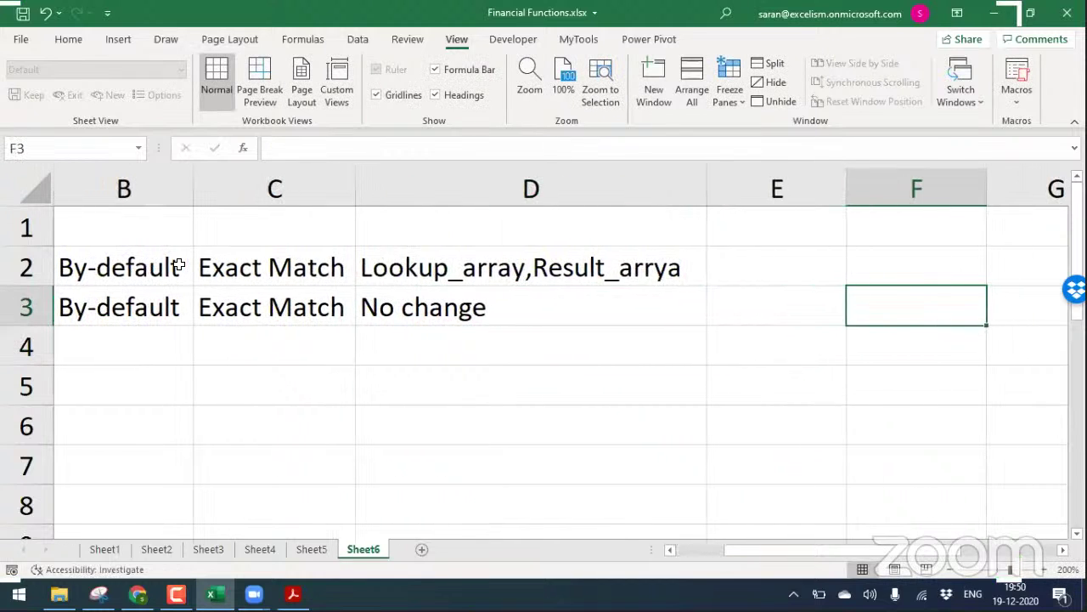
Correct the spelling in D2 so it reads Lookup_array,Result_array
key("Left")
key("Left")
key("Up")
key("Down")
key("Up")
key("F2")
key("BackSpace")
key("BackSpace")
type("ay")
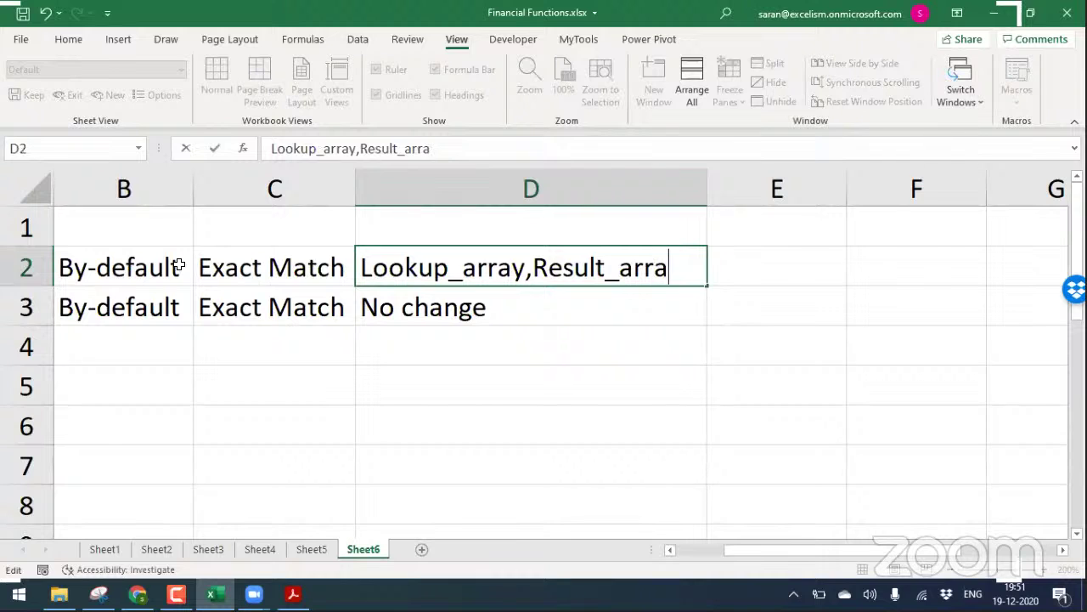
key("Return")
Enter Bottom to Top in E2 for the XLOOKUP() row
key("Up")
key("Right")
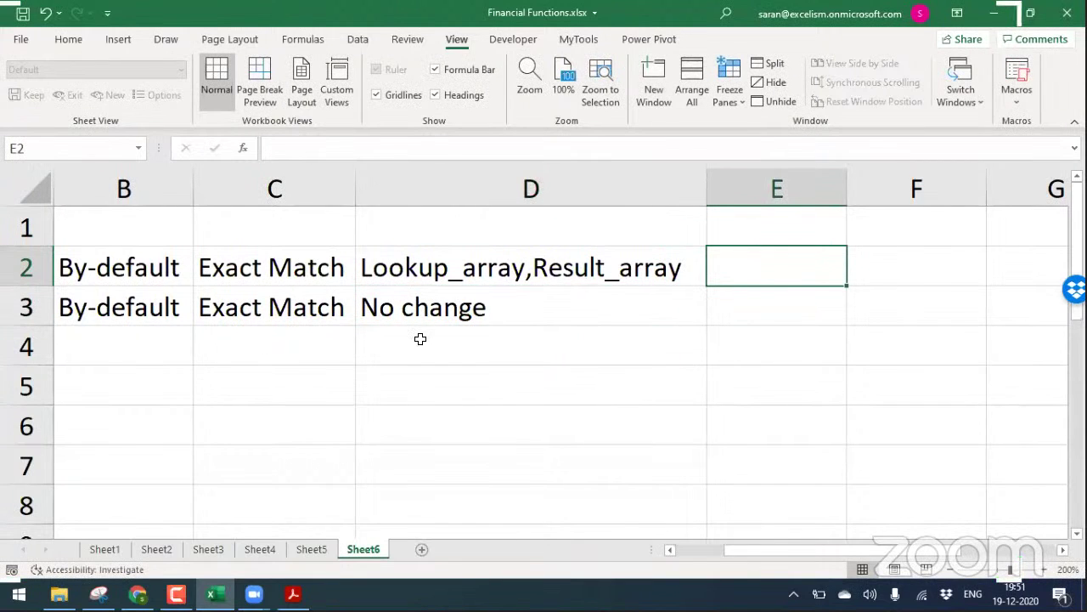
key("Home")
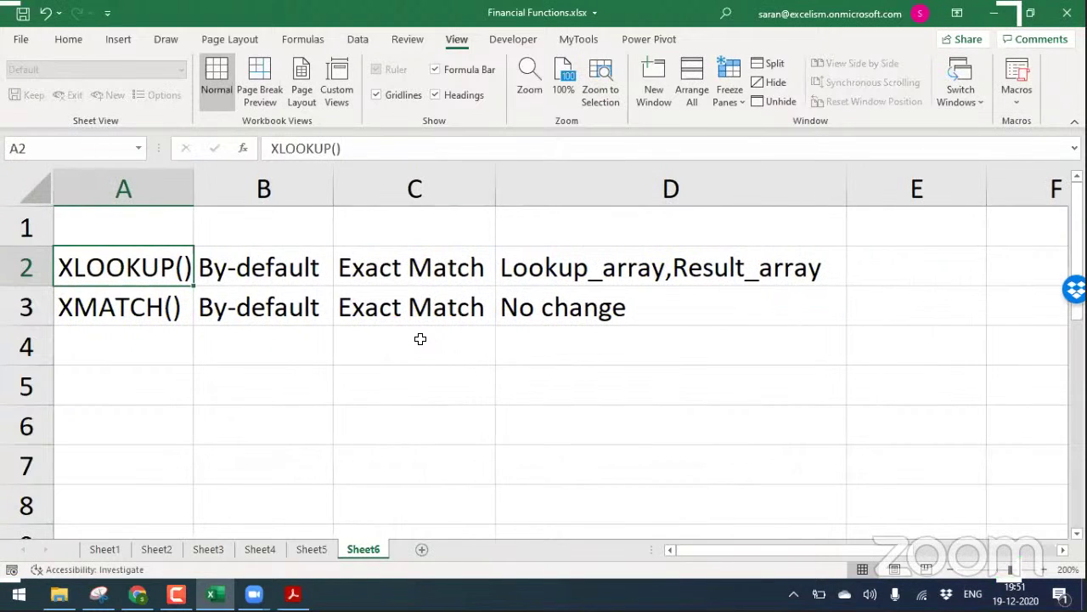
key("Right")
key("Right")
key("Right")
key("Right")
key("Right")
key("Right")
key("Right")
key("Left")
key("Left")
key("Left")
type("Bottoim")
key("BackSpace")
key("BackSpace")
type("m to To")
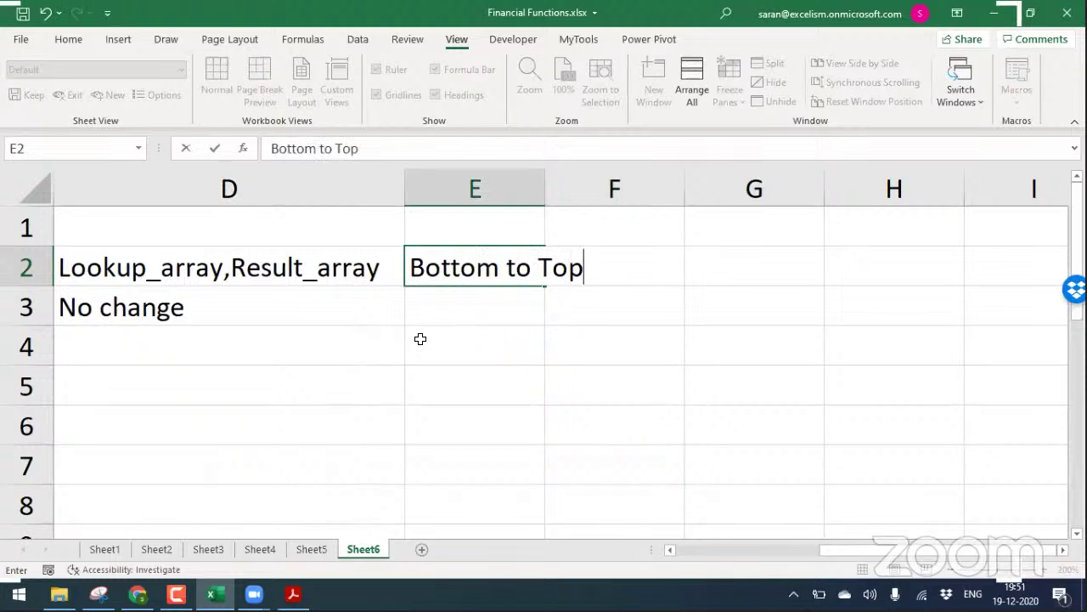
type("p")
key("Return")
Copy the Bottom to Top entry from E2 to E3 for the XMATCH() row
key("Up")
key("ctrl+c")
key("Down")
key("ctrl+v")
key("Home")
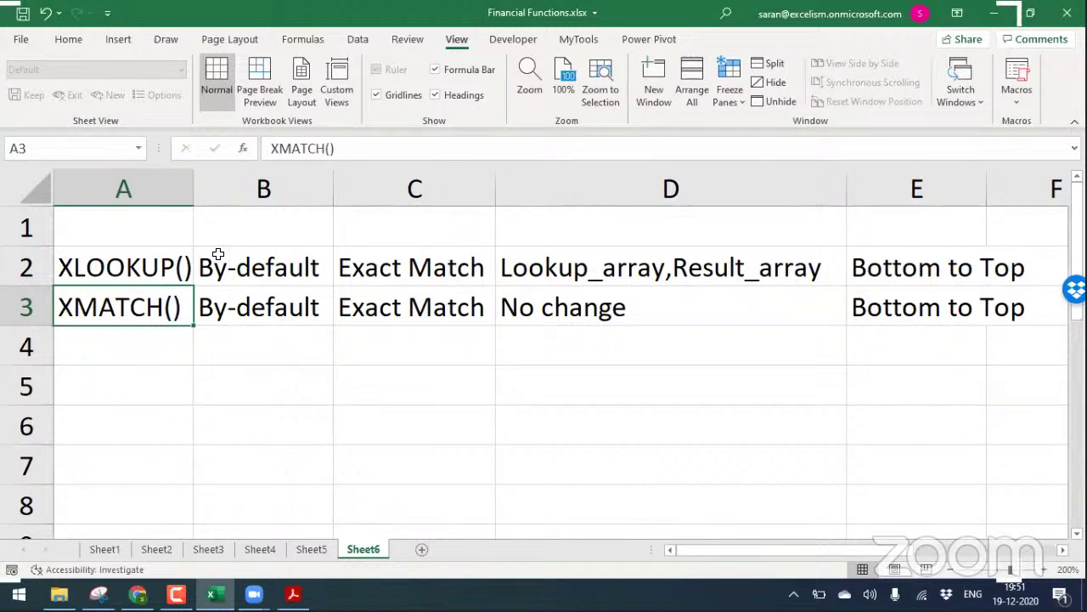
left_click(182, 268)
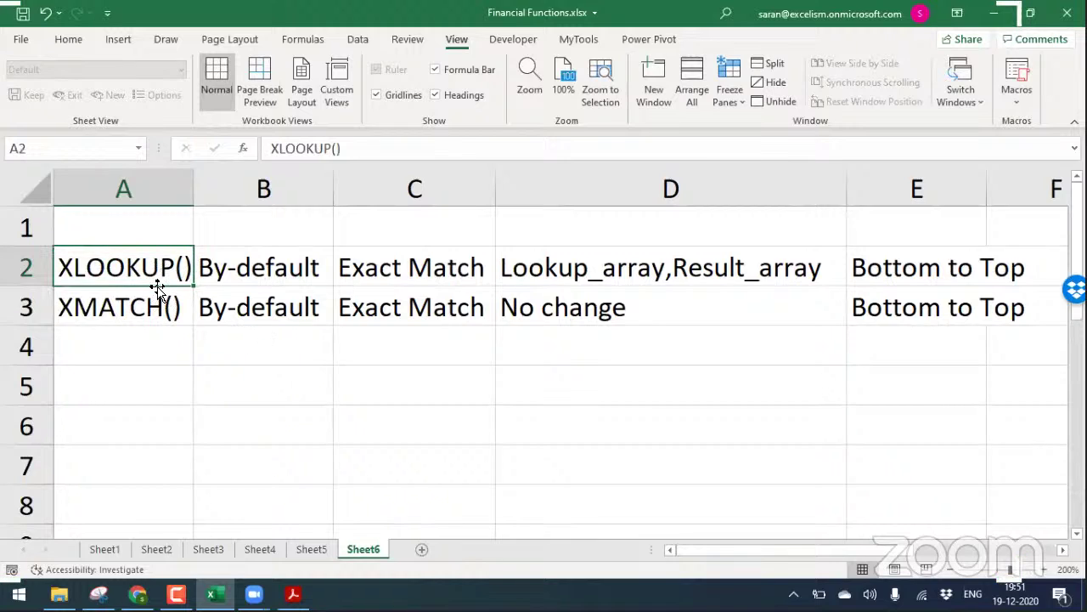
left_click(154, 297)
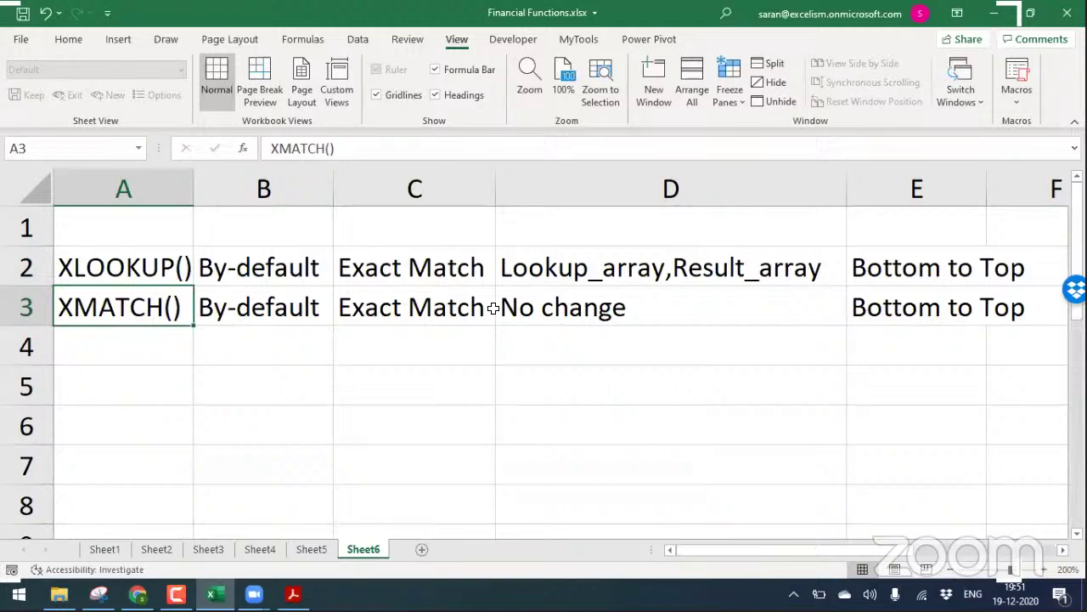
Enter the label Company in A5, two rows below the XMATCH() entry
left_click(219, 377)
left_click(179, 380)
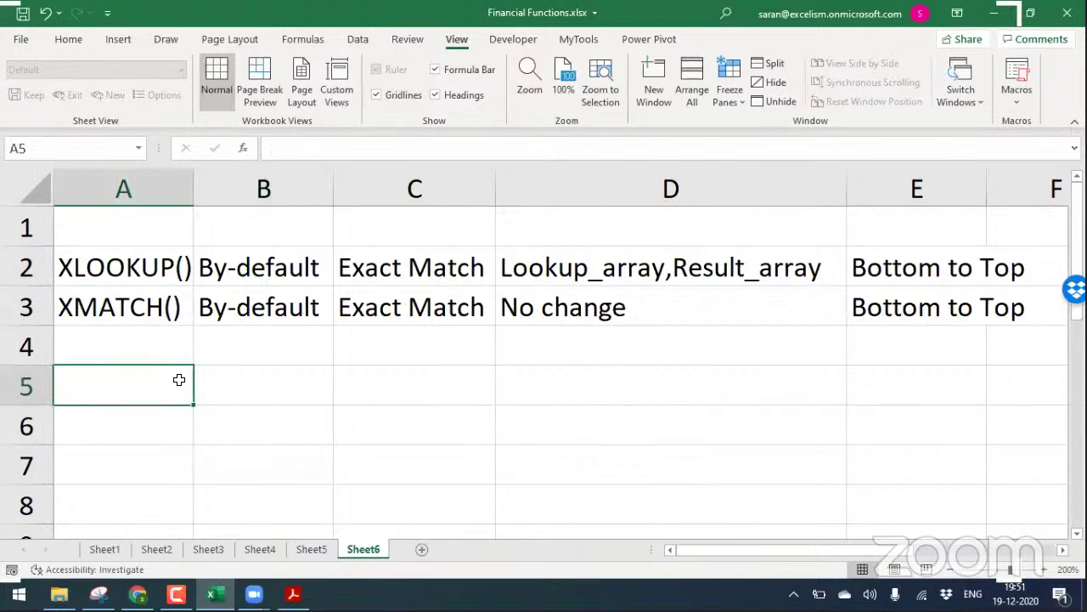
type("Compa")
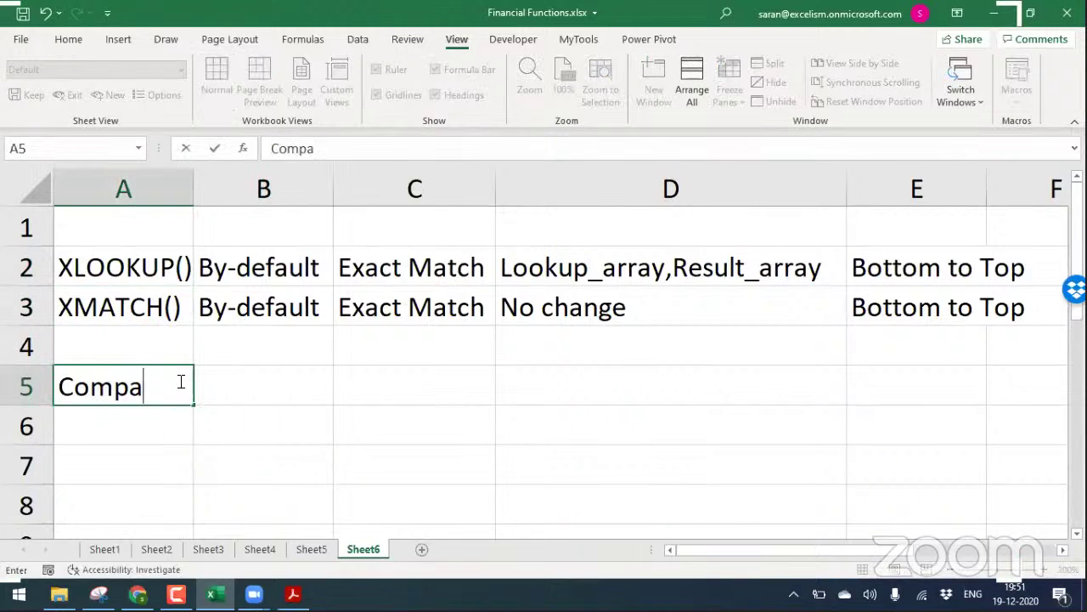
type("ny")
key("Return")
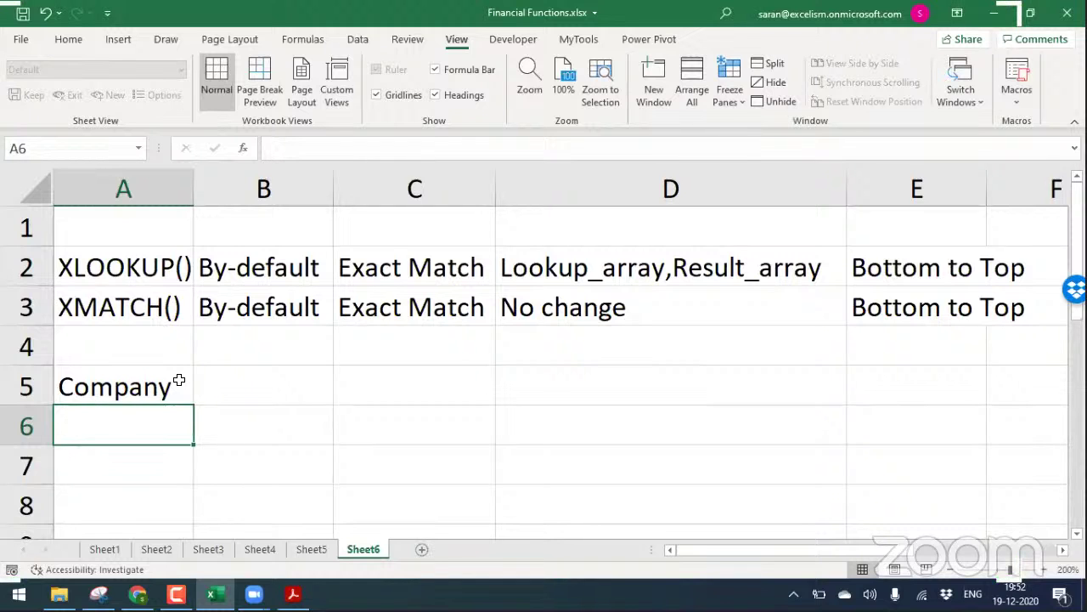
Link C5 on Sheet6 to the XMATCH result on the previous sheet with =Sheet5!D3
key("ctrl+Page_Up")
key("ctrl+Page_Up")
key("ctrl+Page_Down")
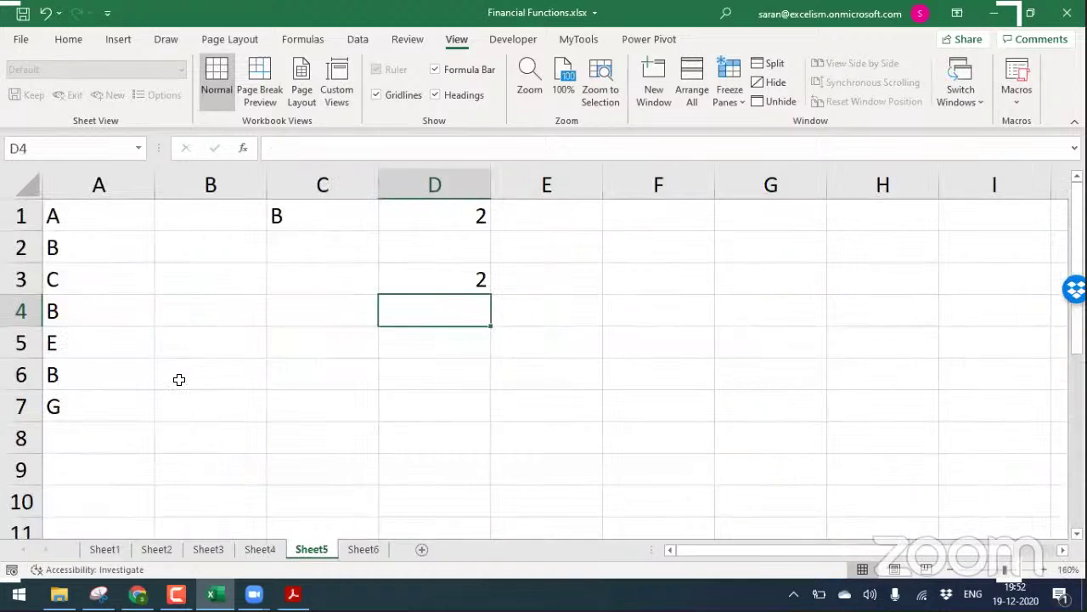
key("ctrl+Page_Down")
key("Right")
key("Right")
key("Up")
type("=")
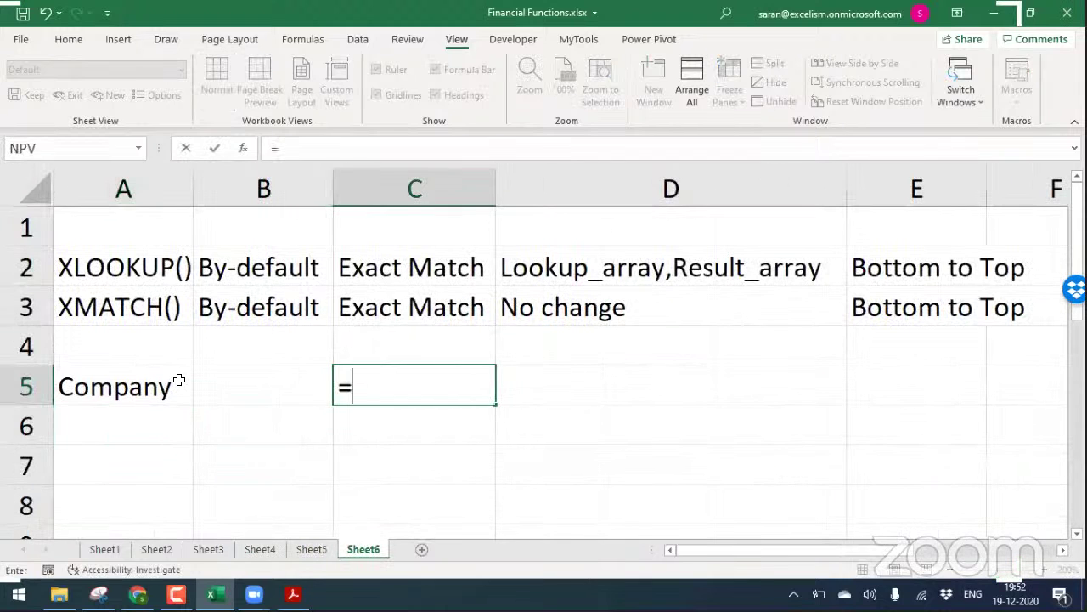
key("ctrl+Page_Up")
left_click(478, 277)
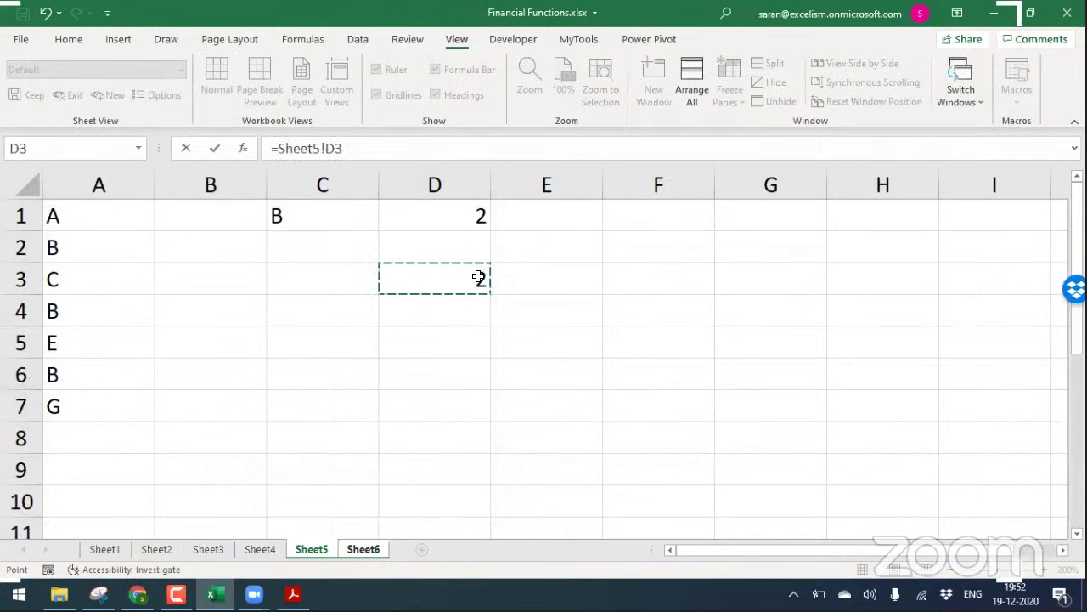
key("Return")
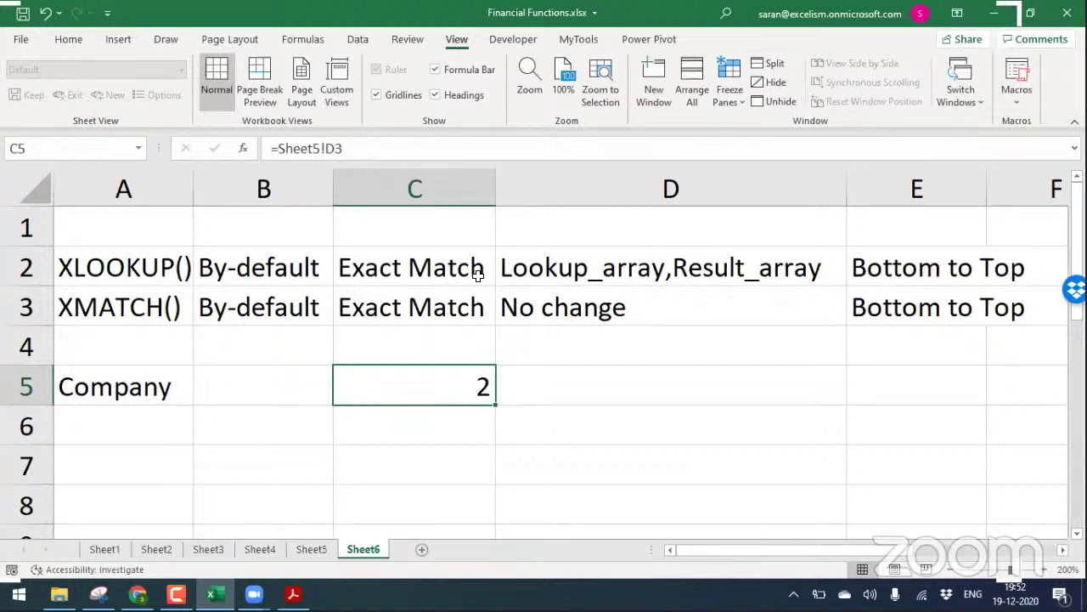
Switch to File Explorer, go up to the Vijayawada Branch - Excel Workshop folder and look inside Day 9
key("XF86AudioRaiseVolume")
left_click(56, 597)
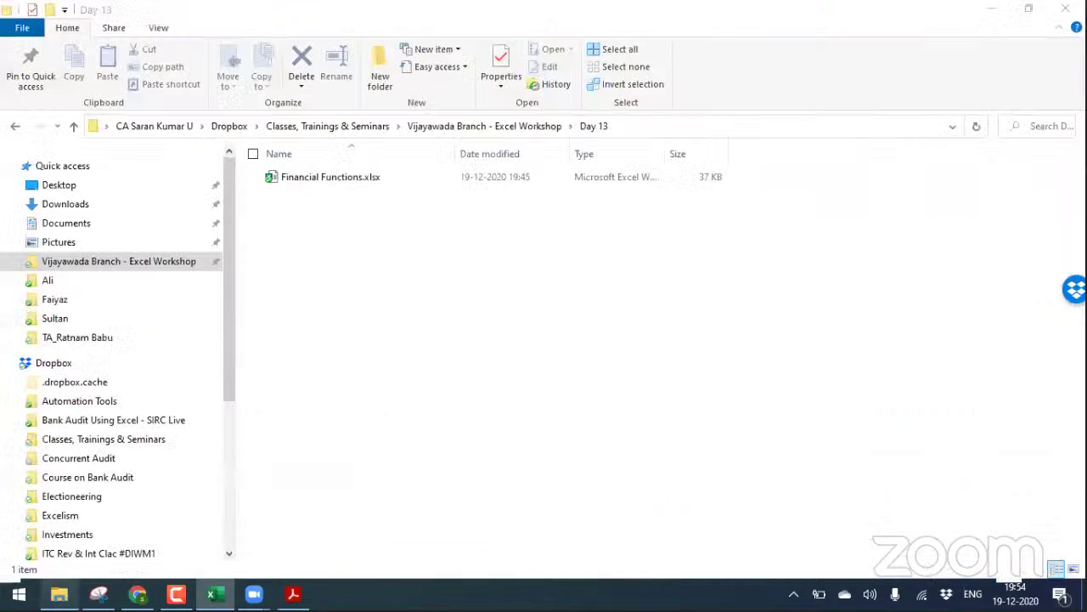
left_click(505, 127)
left_click(455, 299)
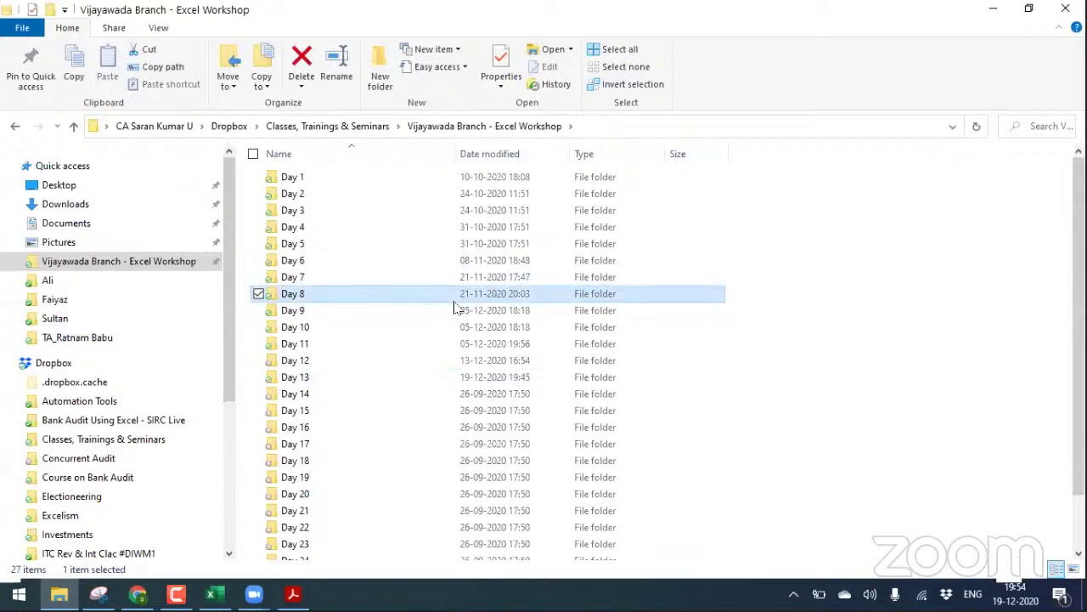
left_click(454, 307)
double_click(455, 308)
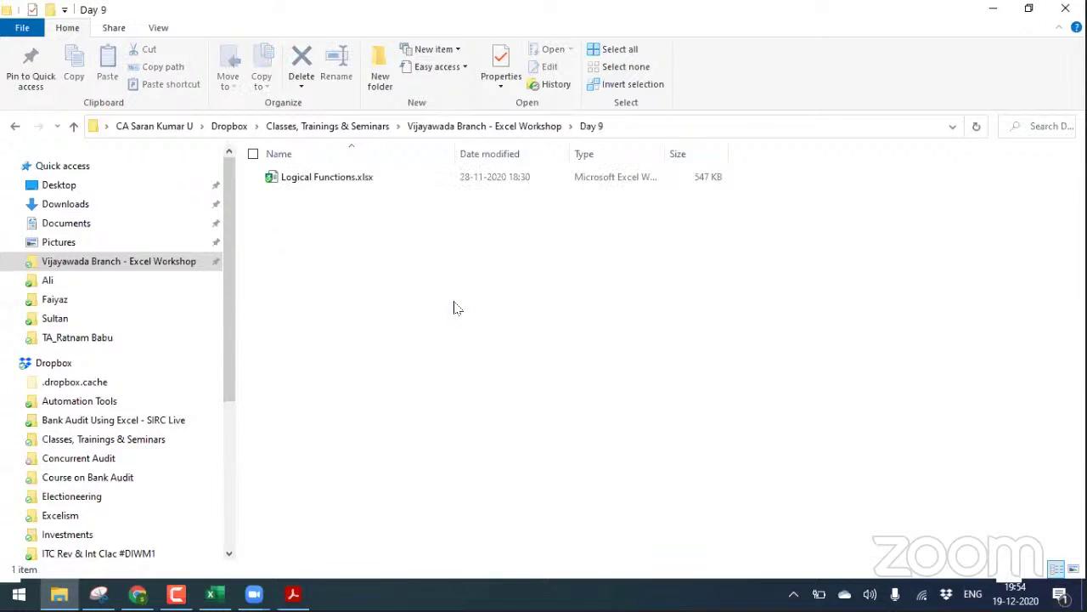
Look through the workbooks in the Day 8 folder, trying to open Data Conversion.xlsx
key("alt+Left")
key("Up")
key("Return")
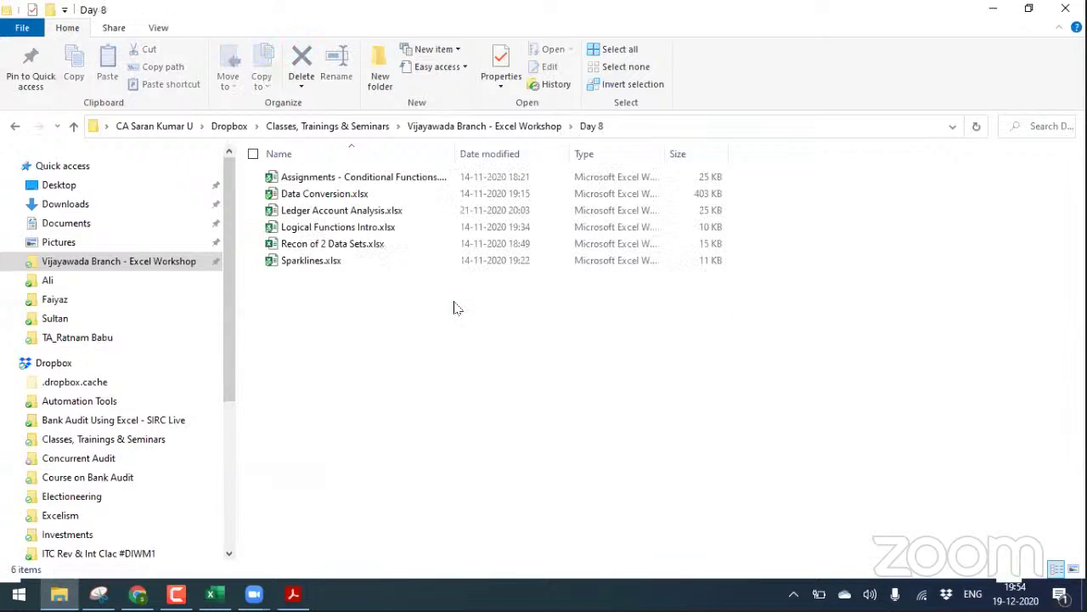
key("d")
key("Return")
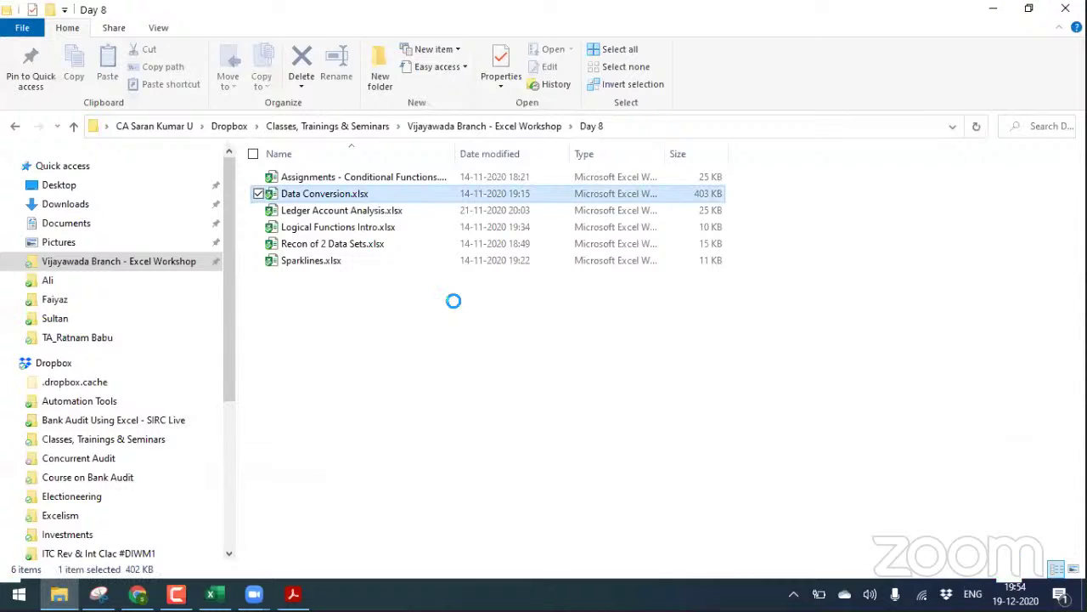
key("Down")
key("Down")
key("Down")
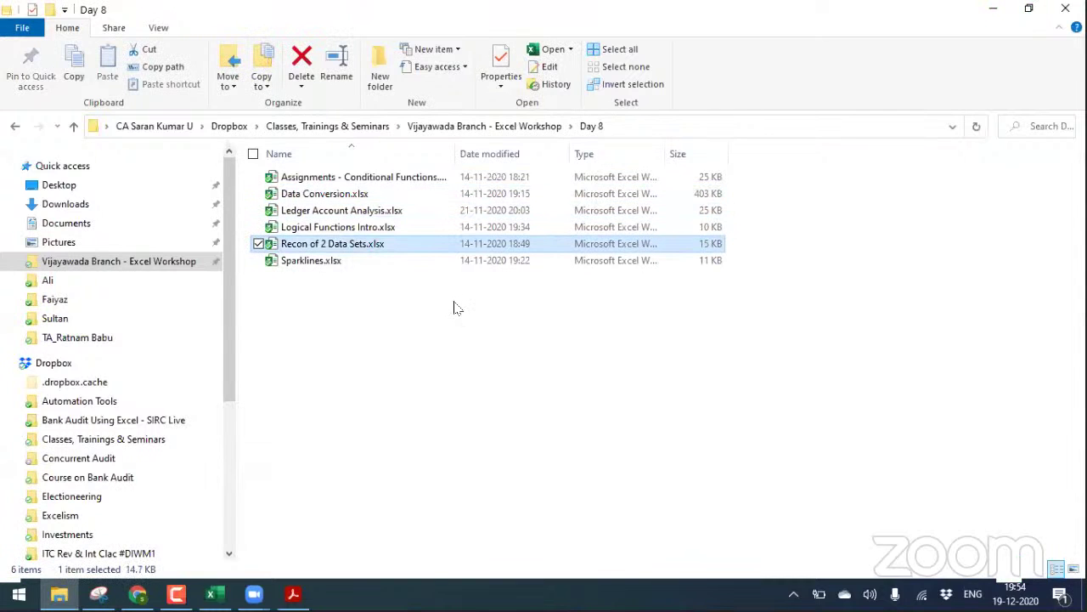
Browse the workshop folders following Day 8 and open the workbook Lookup Functions in Excel.xlsx
key("BackSpace")
key("Down")
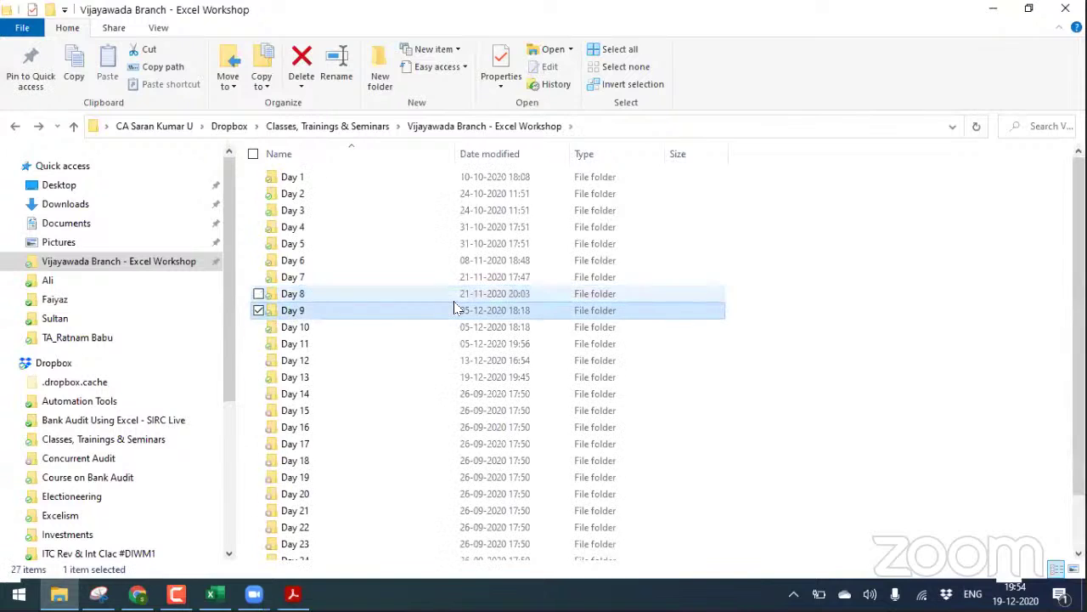
key("Return")
key("BackSpace")
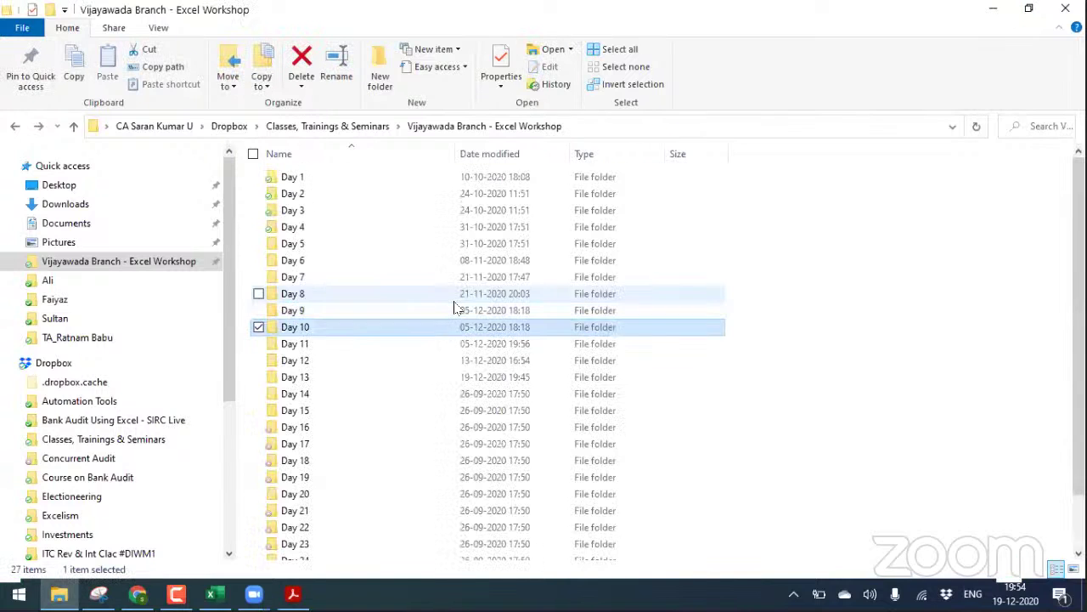
key("Down")
key("Return")
key("Down")
key("Return")
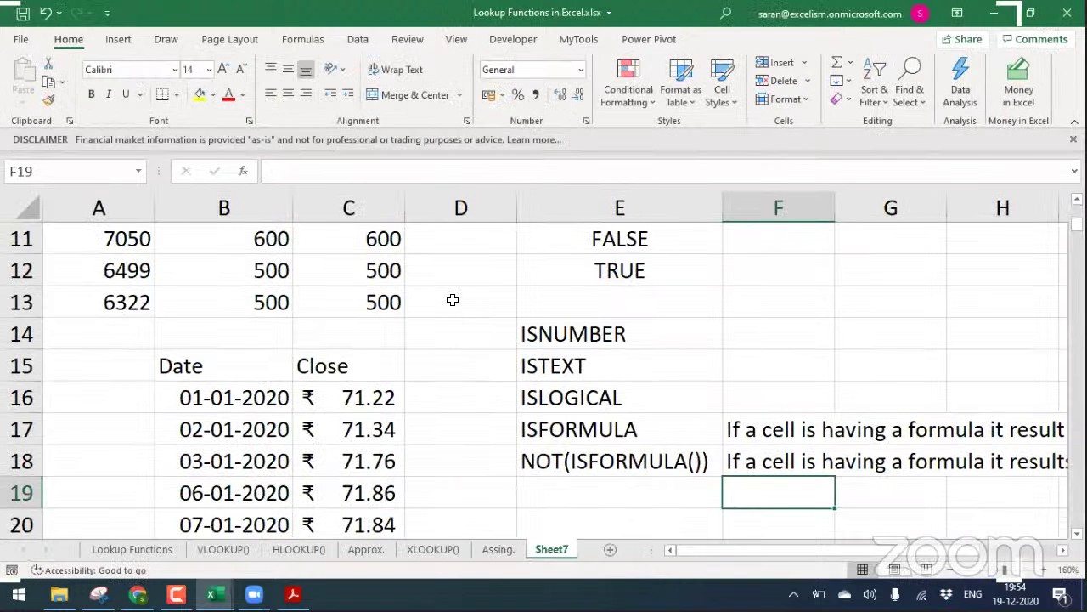
On the Assing. sheet, examine the VLOOKUP formula in H2, the COUNTIF instance formula in B2 and the Elastic Range notes
left_click(499, 549)
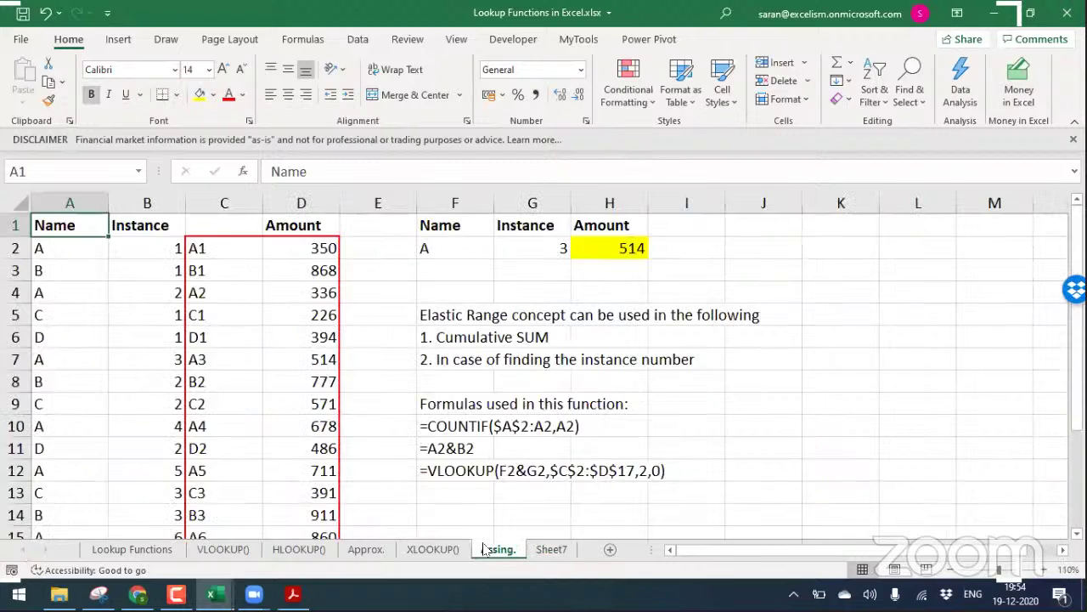
left_click(631, 236)
left_click(612, 246)
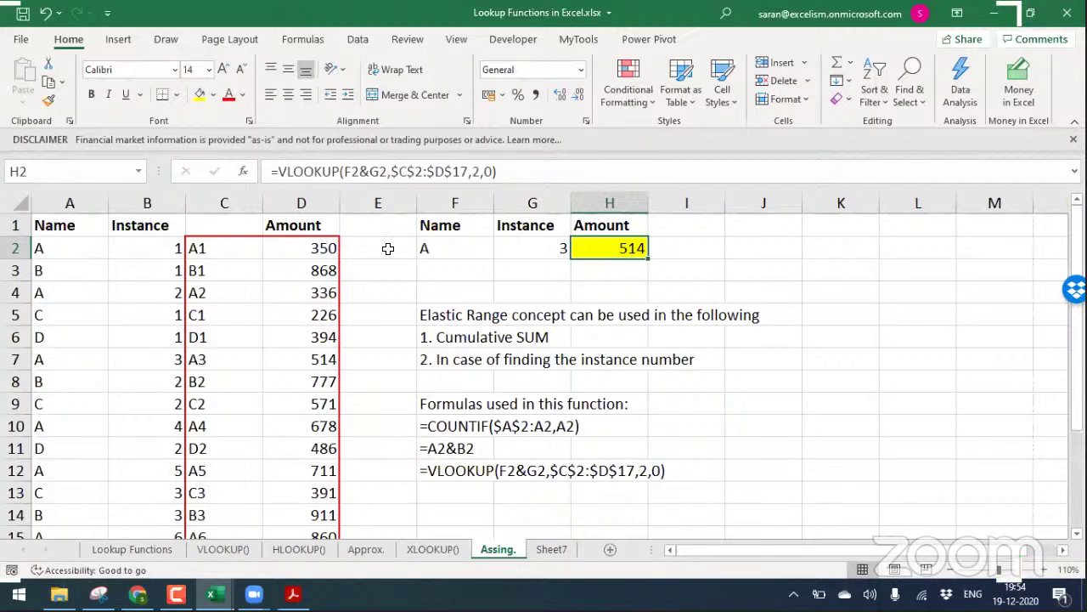
left_click(170, 245)
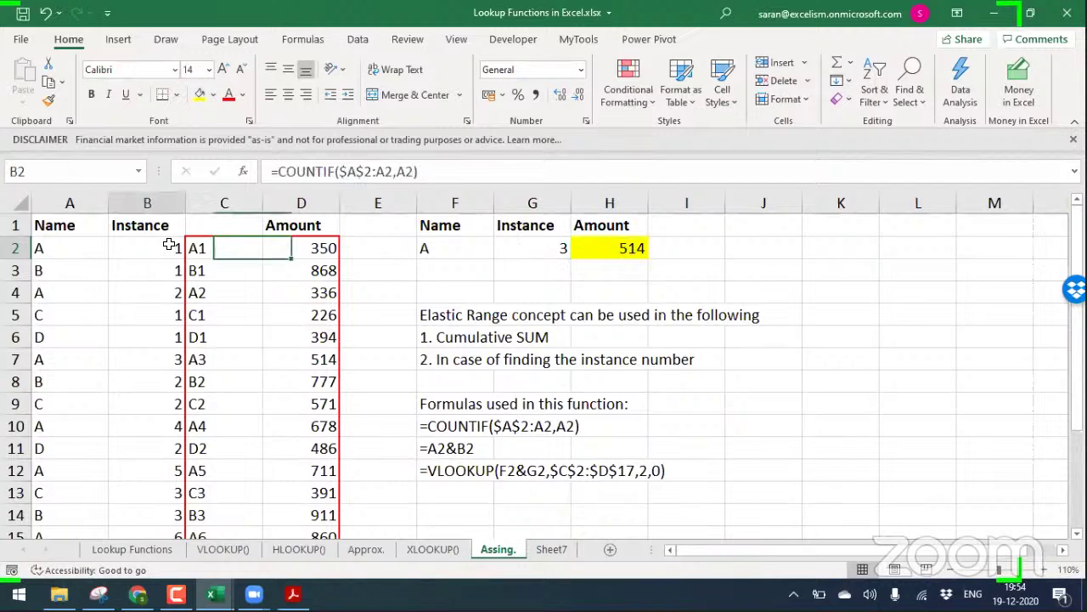
left_click(44, 246)
left_click(51, 293)
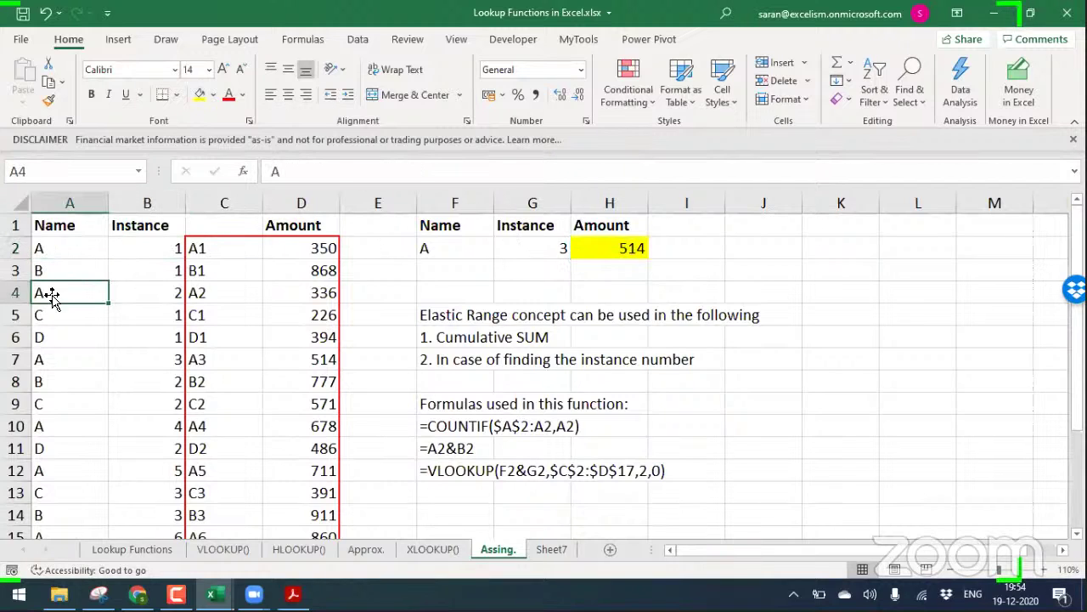
left_click(56, 420)
left_click(553, 244)
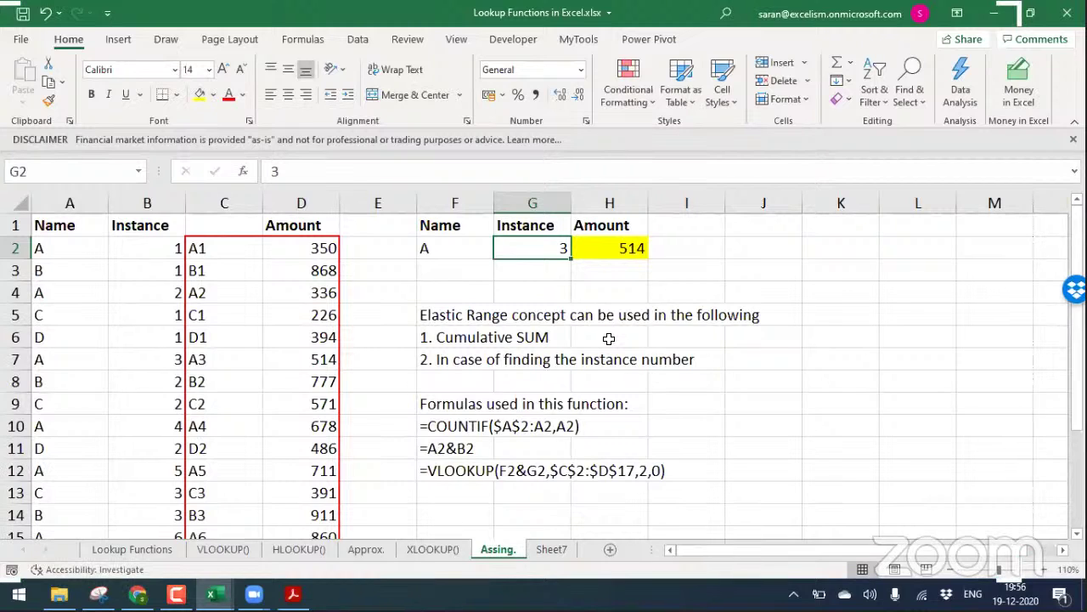
left_click(567, 311)
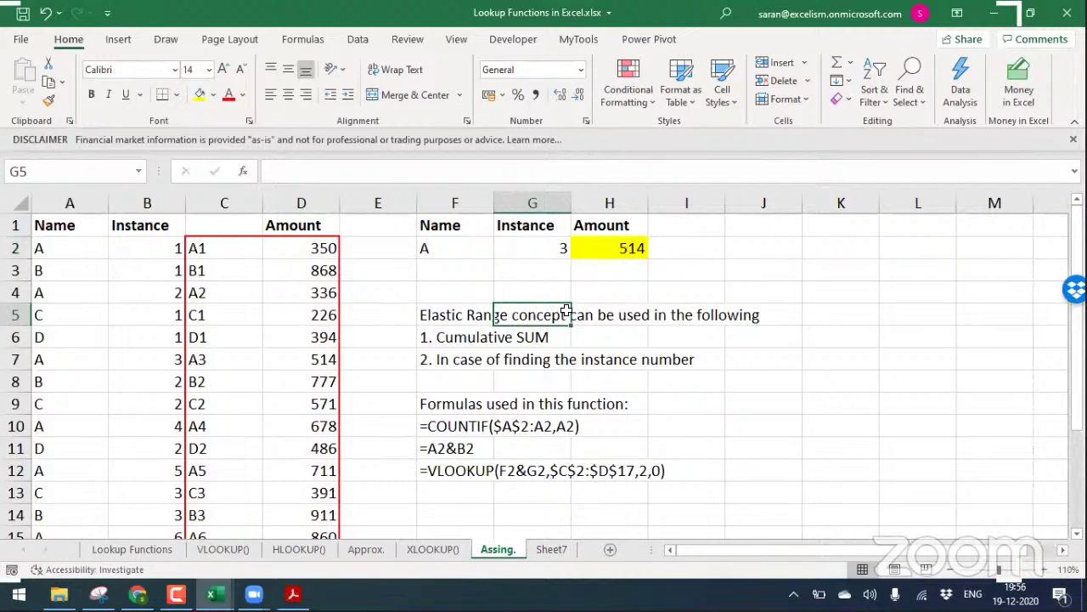
left_click(465, 314)
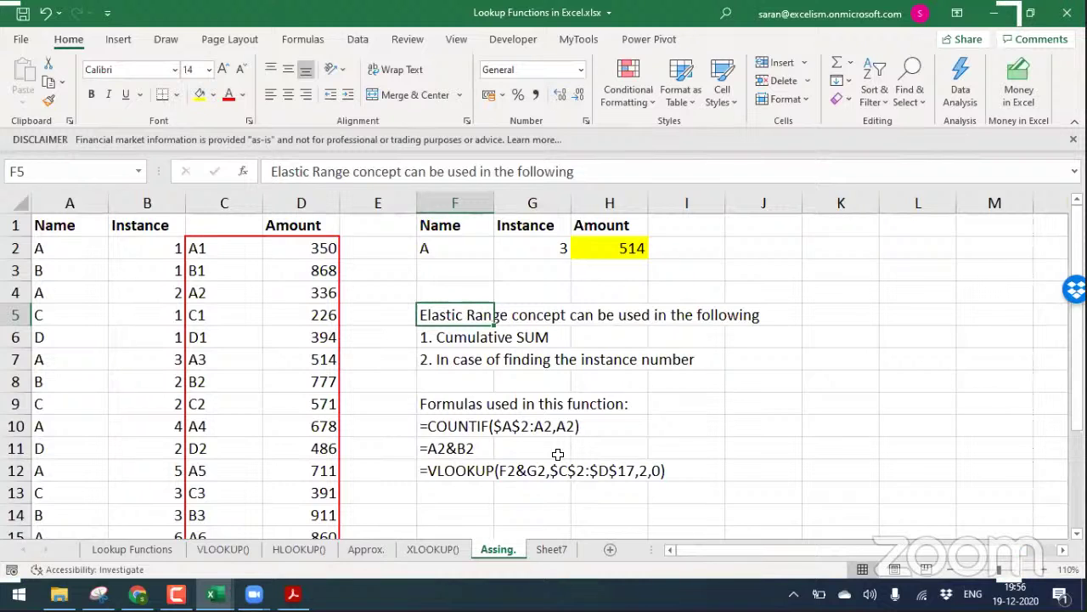
Switch to Adobe Acrobat Reader and view the 25-day program highlights in Microsoft Excel Workshop.pdf
key("alt+Tab")
key("alt+Tab")
key("alt+Tab")
key("alt+Tab")
key("alt+Tab")
key("alt+Tab")
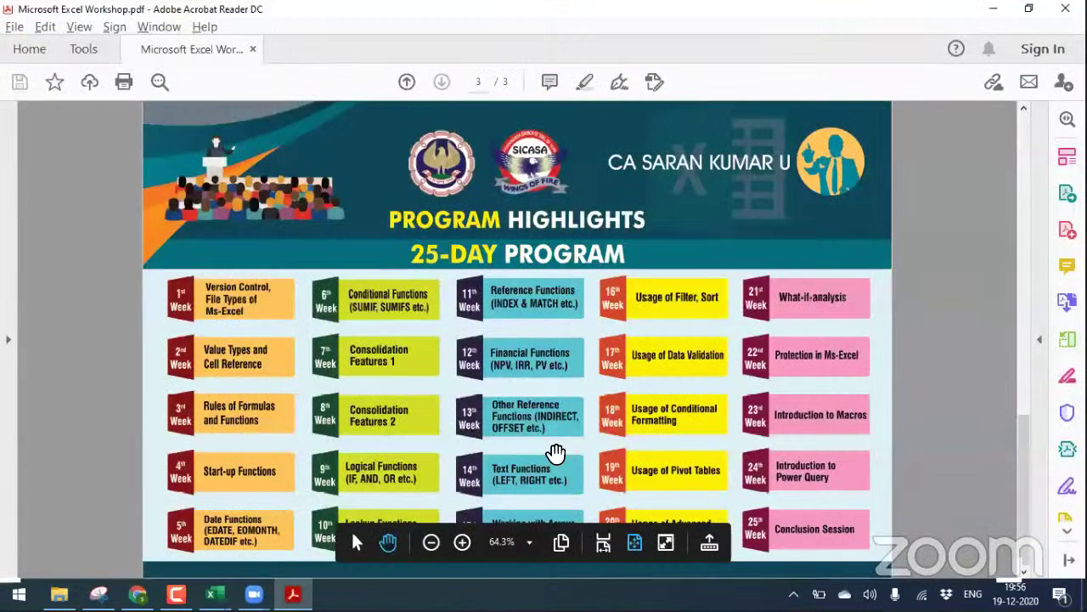
Switch back to Financial Functions.xlsx in Excel and inspect the XMATCH formula in D3 of Sheet5 that C5 on Sheet6 references
key("alt+Tab")
key("alt+Tab")
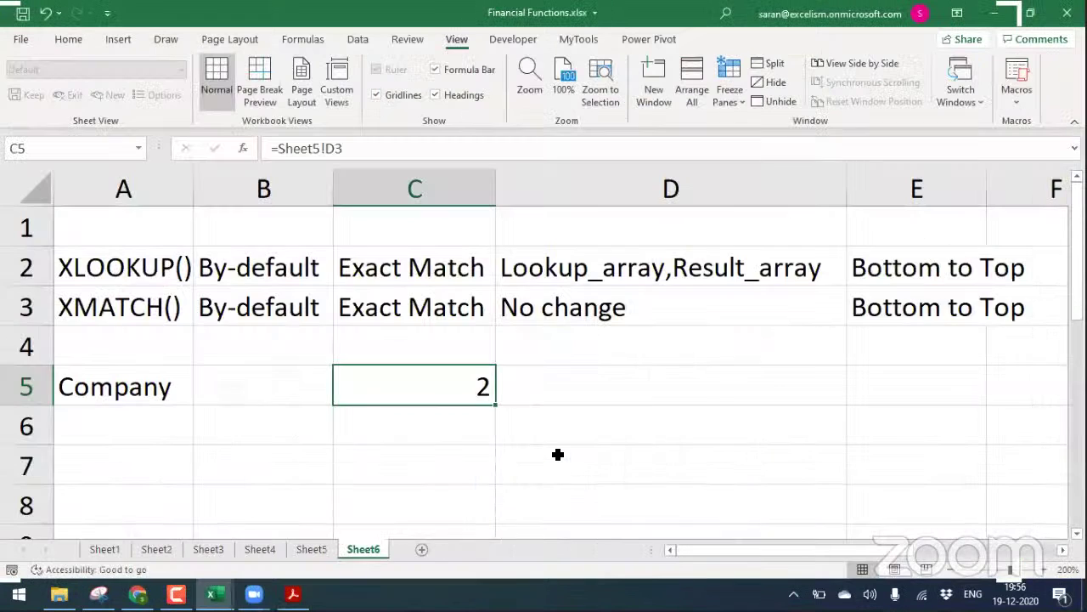
key("ctrl+Page_Up")
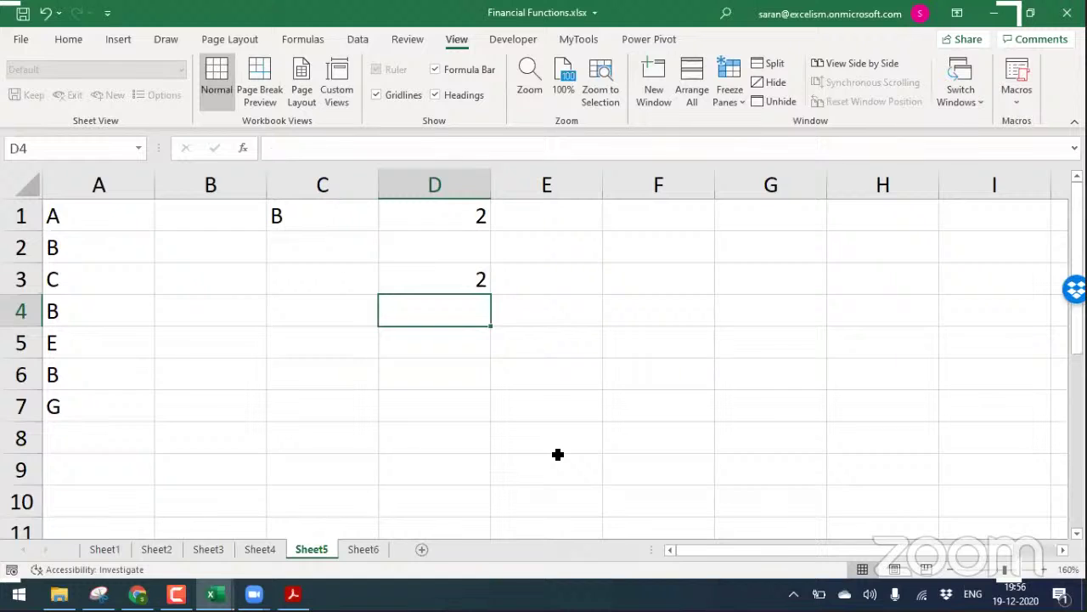
key("Up")
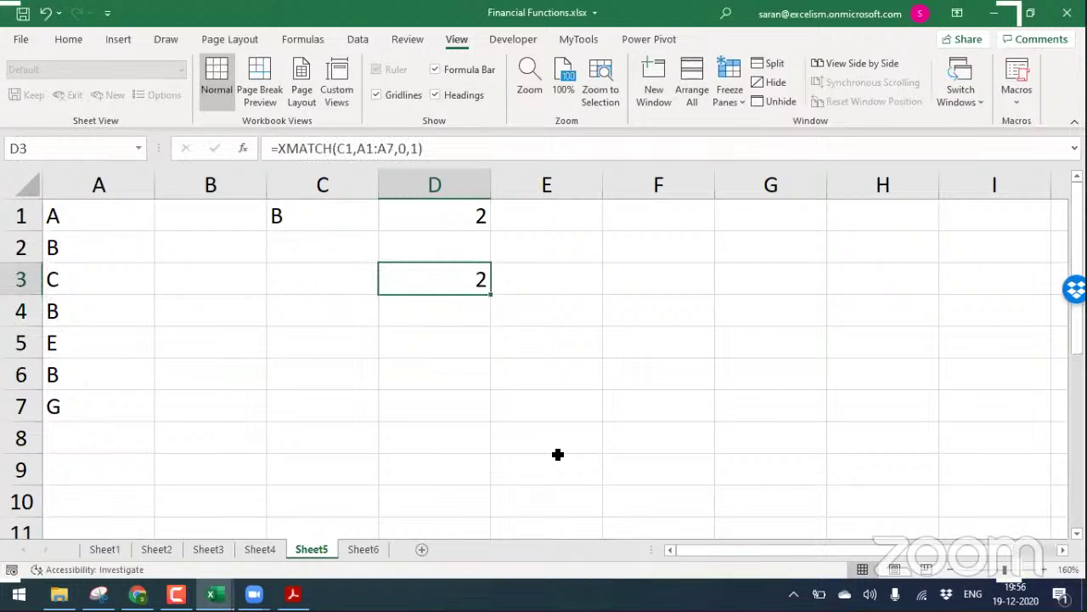
key("Return")
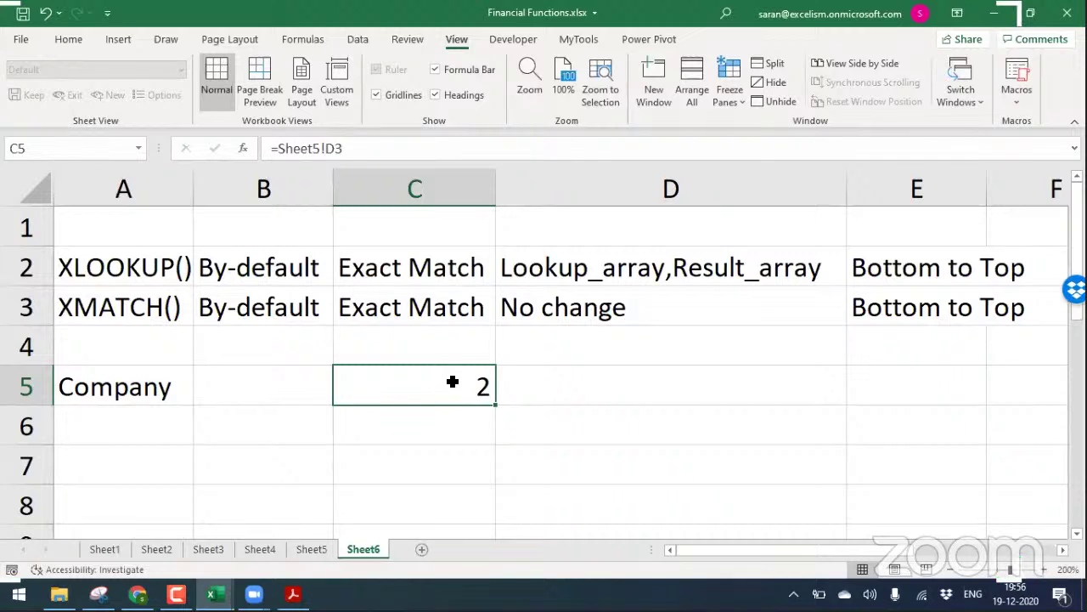
Check D3 on Sheet5, then try tracing dependents of C5 on Sheet6 and trace its precedents instead
key("ctrl+Page_Up")
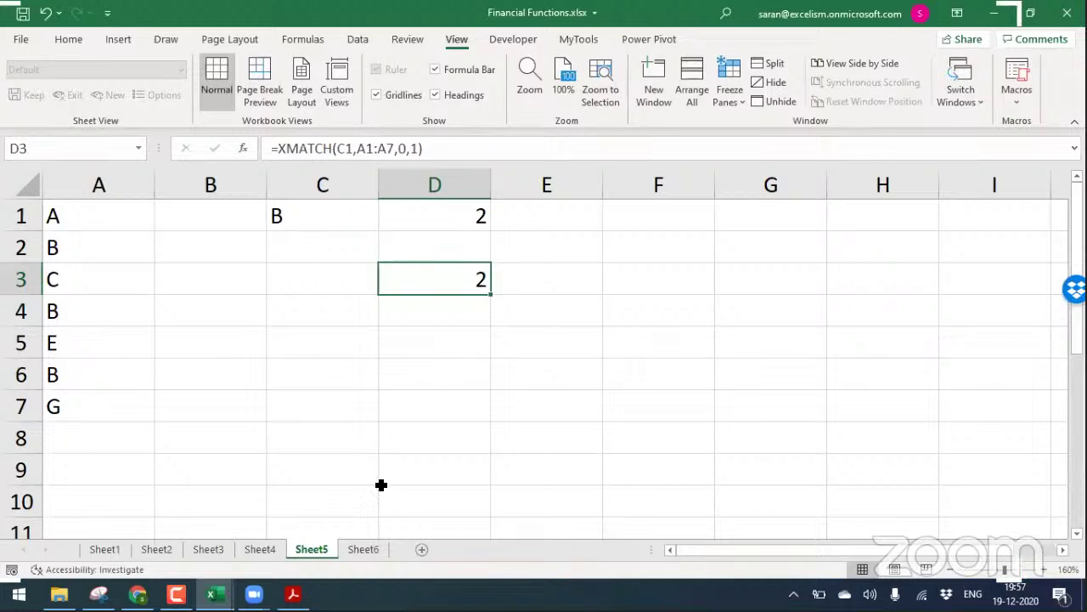
left_click(376, 547)
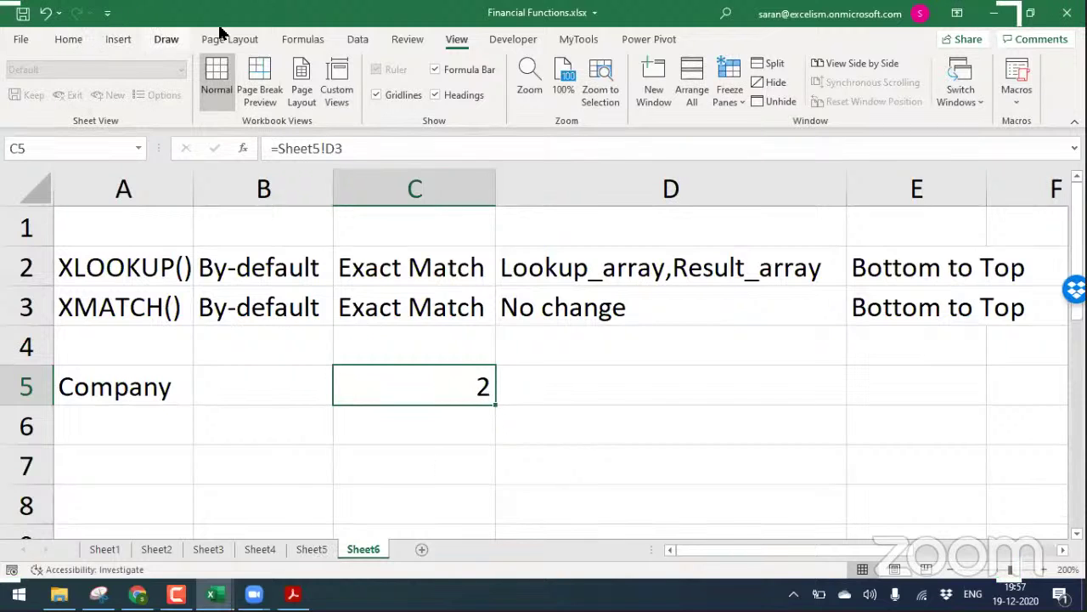
left_click(324, 39)
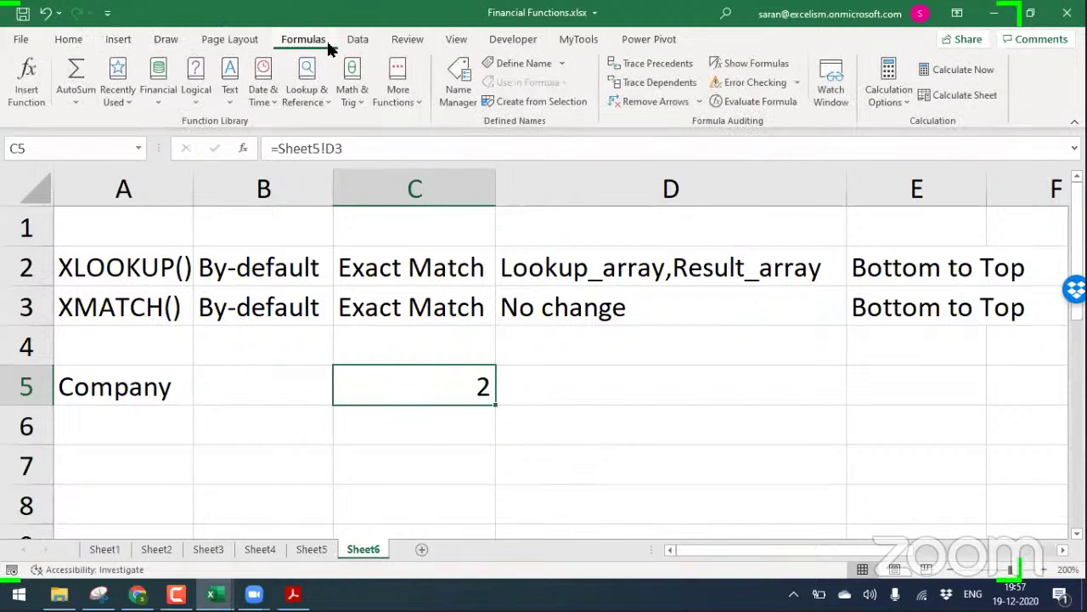
left_click(650, 82)
left_click(559, 341)
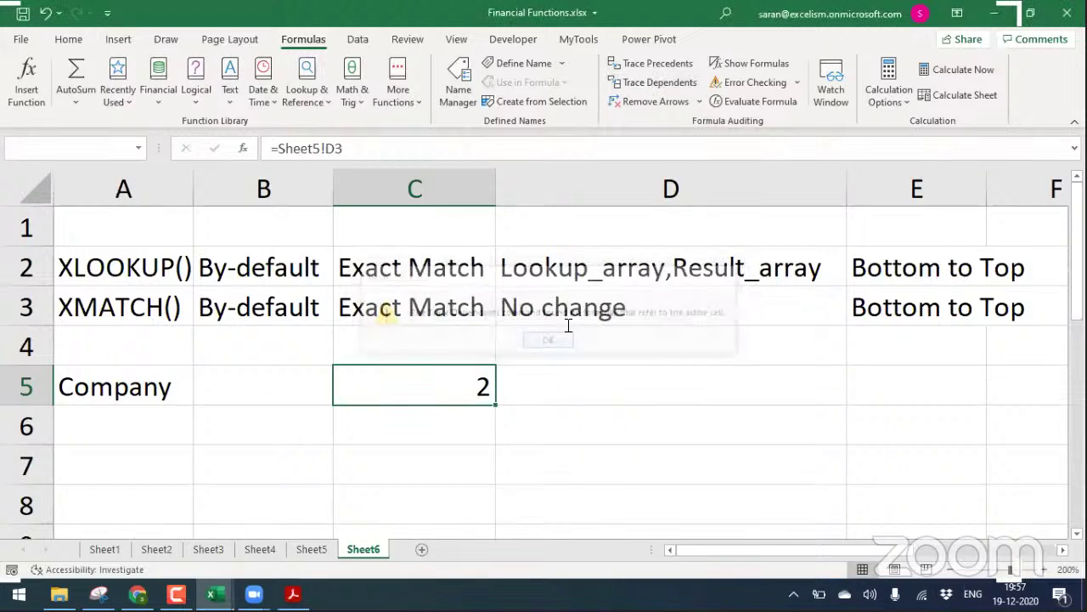
left_click(650, 63)
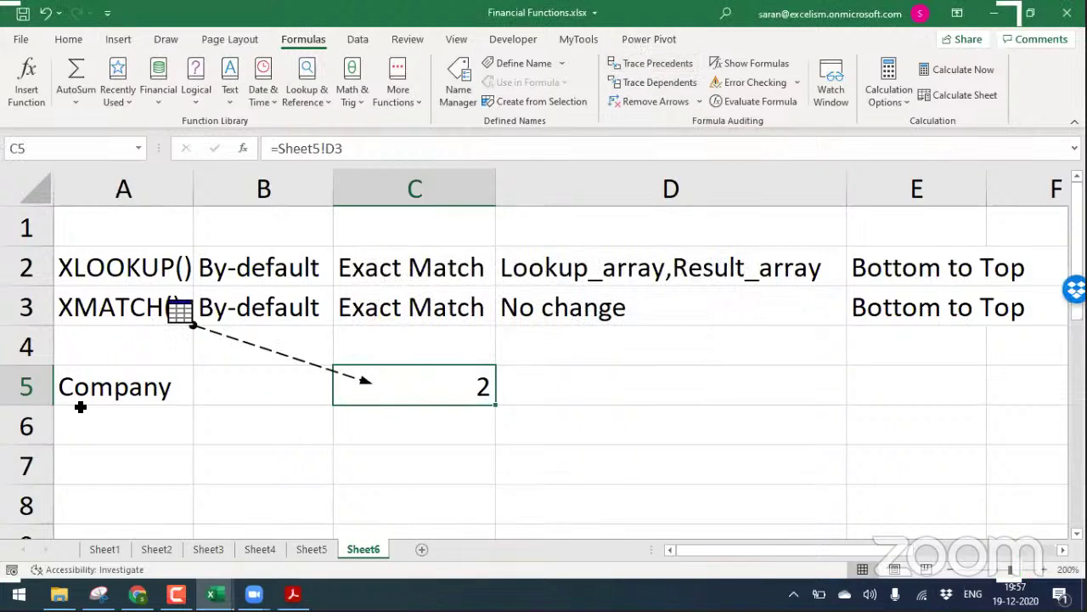
Follow C5's precedent arrow to D3 on Sheet5, return to Sheet6 and try to jump to C5's dependents
double_click(286, 360)
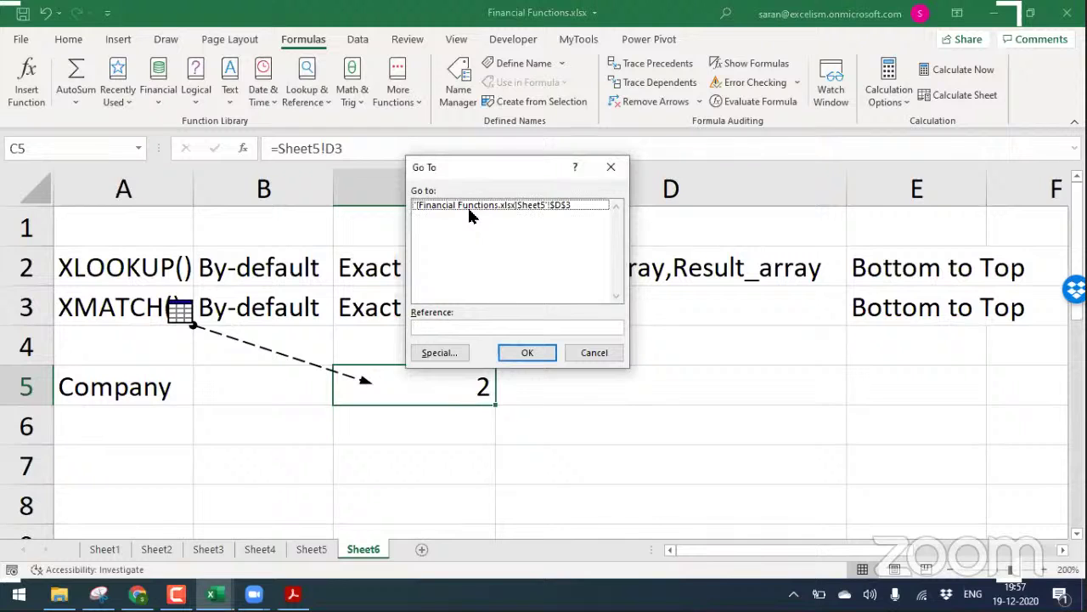
left_click(510, 205)
left_click(531, 352)
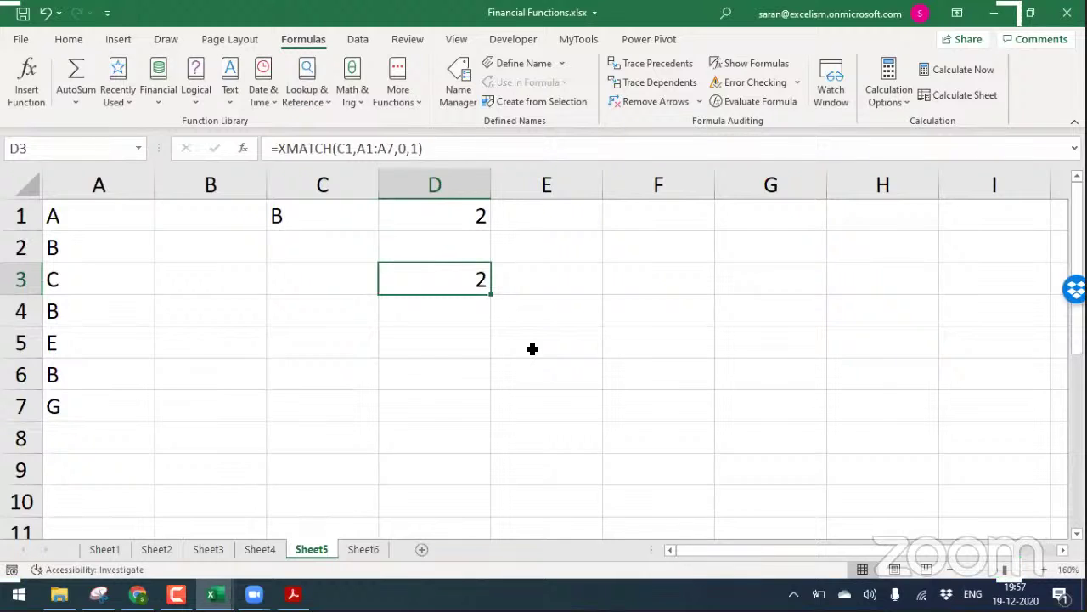
left_click(364, 548)
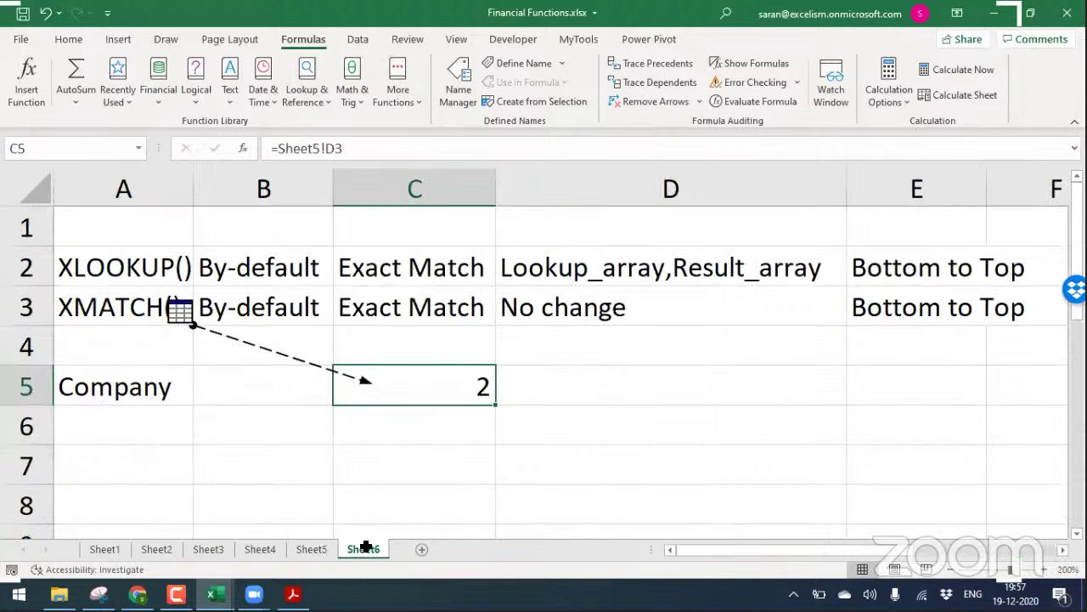
key("ctrl+]")
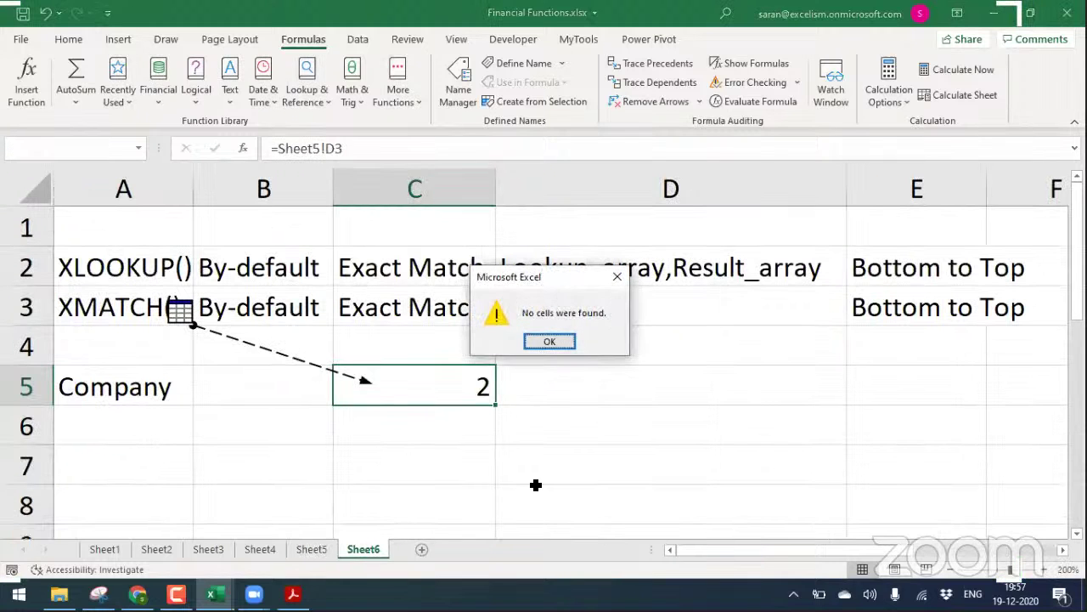
left_click(559, 340)
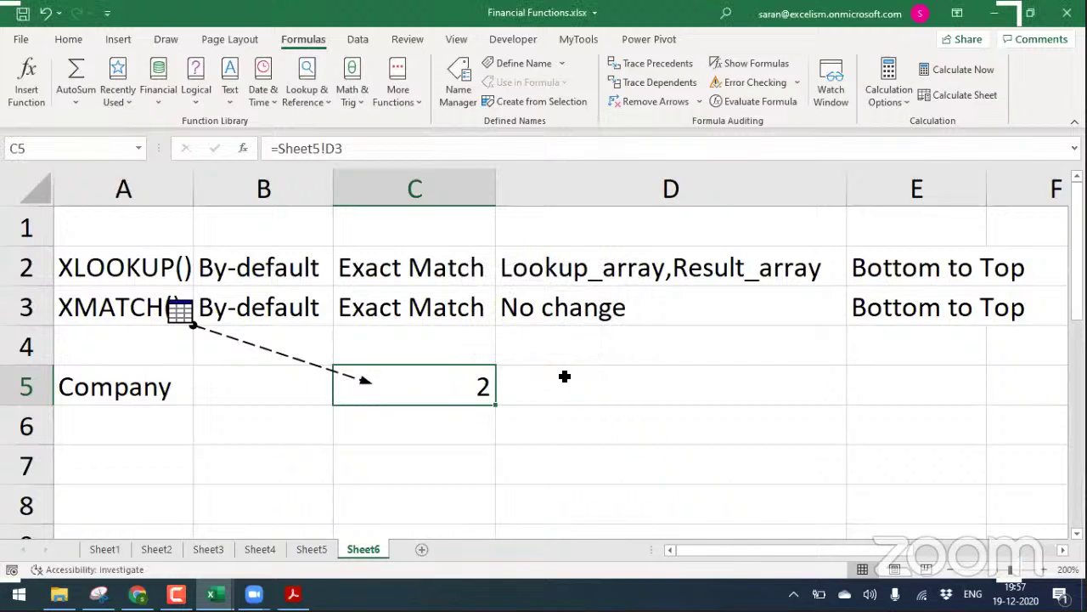
Enter the shortcut note "Ctrl+[" in C6 on Sheet6, below the linked value
left_click(572, 384)
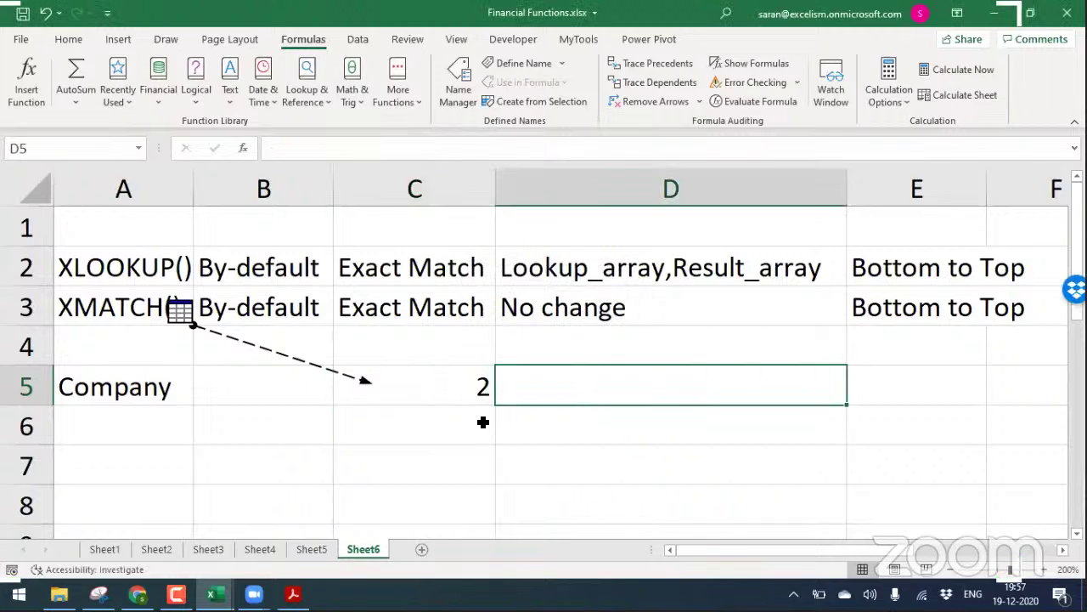
left_click(481, 422)
type("Ctrl+[")
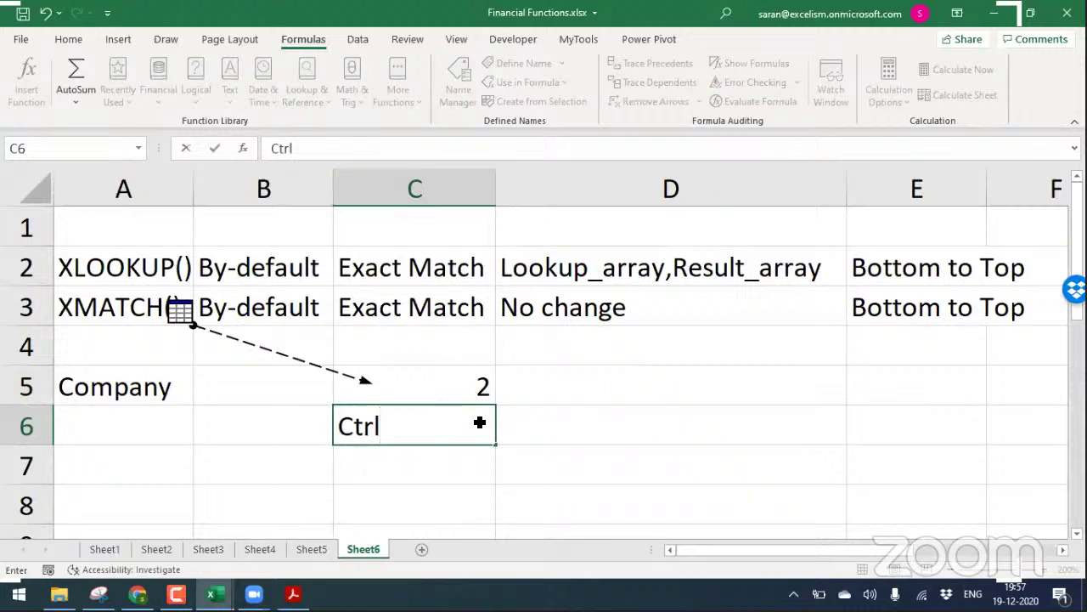
key("Return")
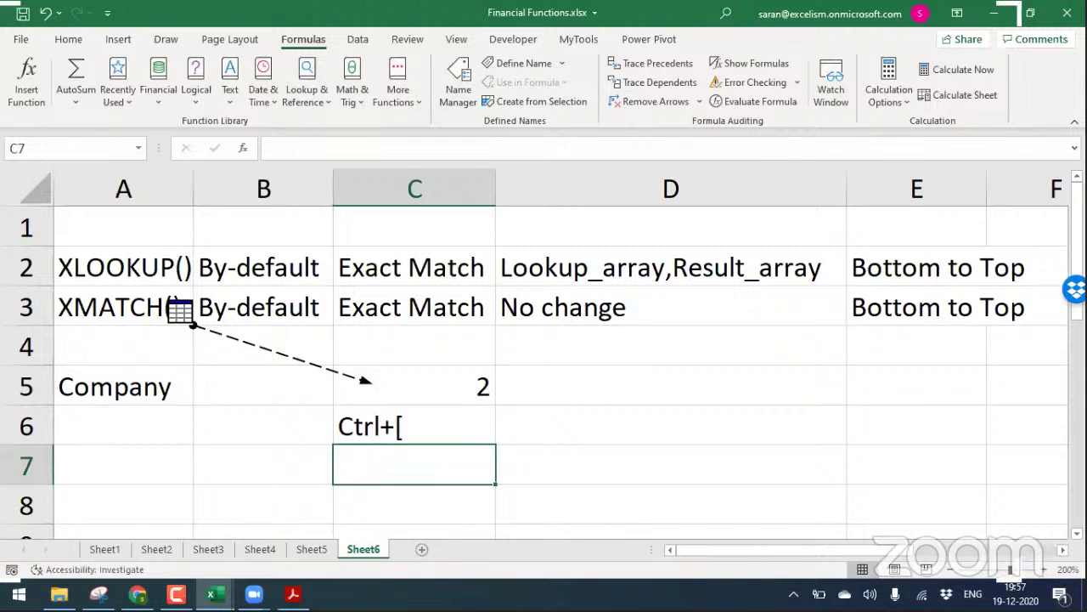
Try hiding row 7, restore it, and enter the note "Ctrl+( = Hide" in C7
key("ctrl+9")
key("ctrl+z")
type("Ctrl+[")
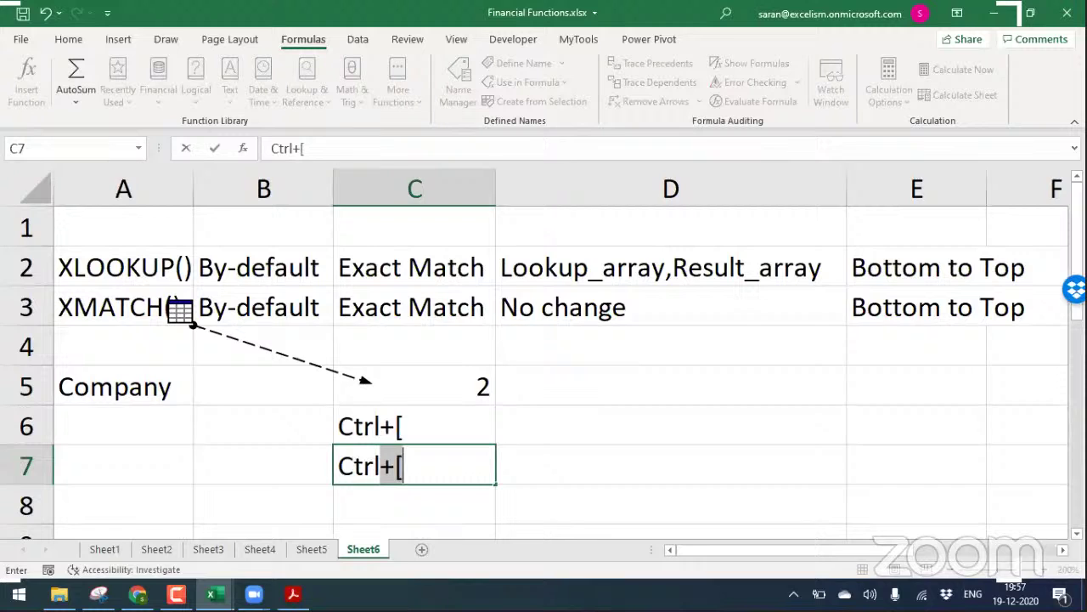
type("(")
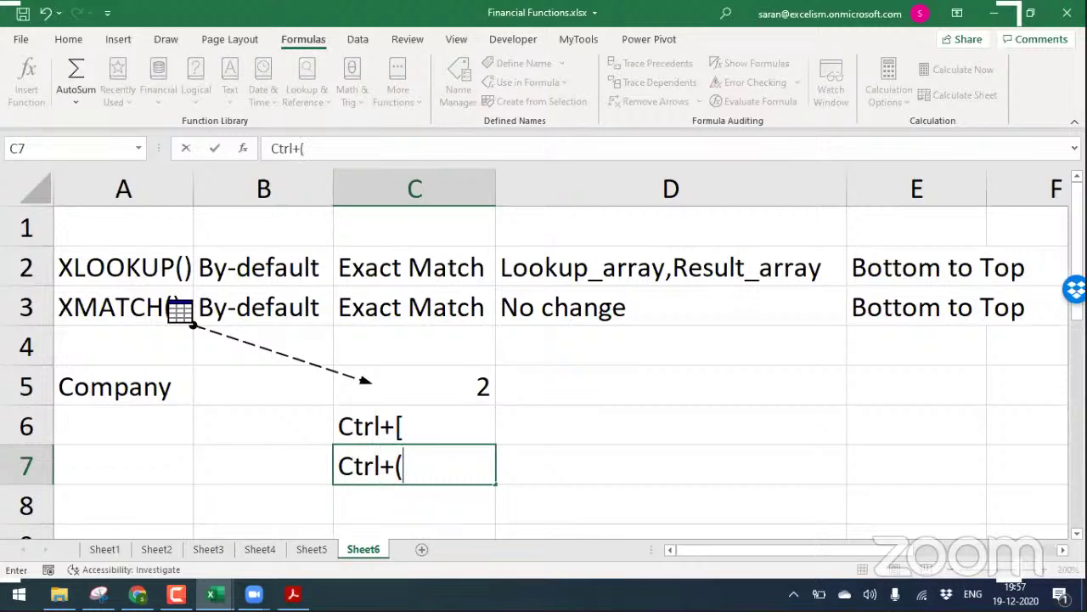
type(" = Hide")
key("Return")
Hide row 7 holding the new hide-shortcut note, and undo the hiding
key("Up")
key("ctrl+9")
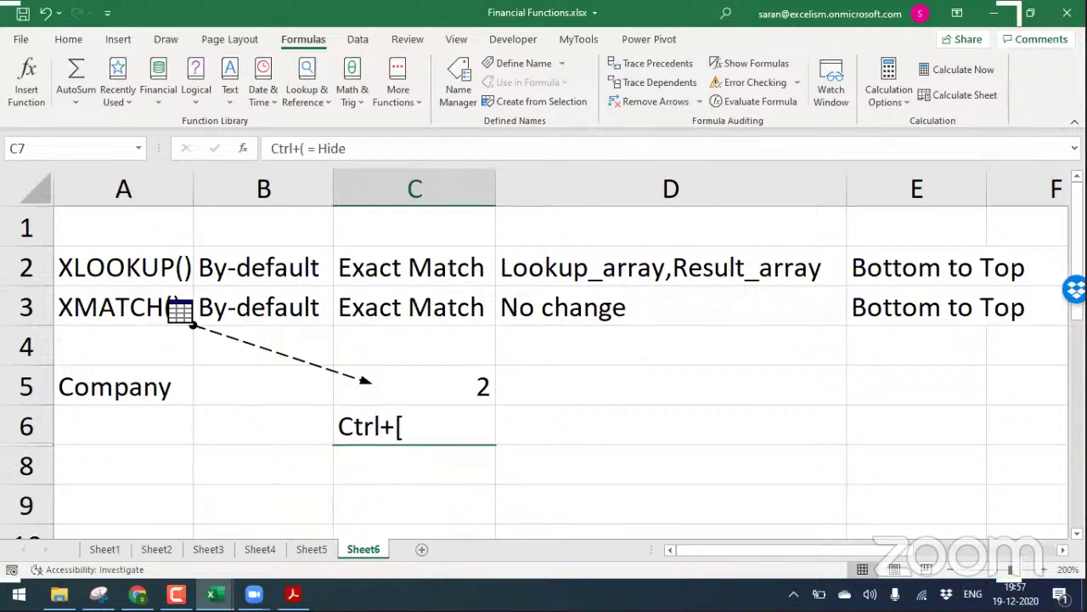
key("ctrl+z")
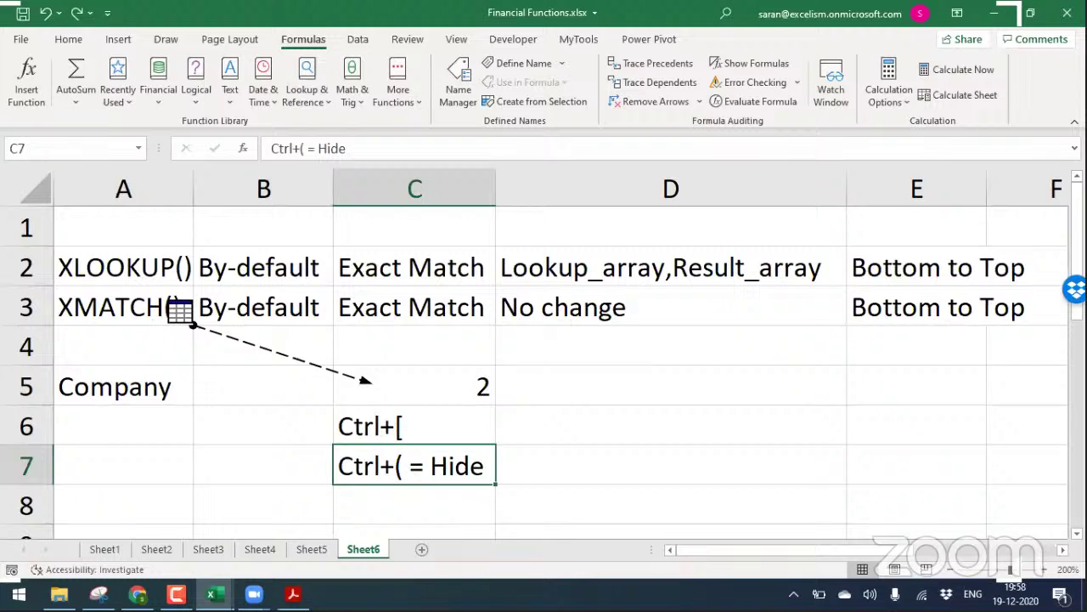
Look back through the sheets from Sheet5 to the financial function list on Sheet1, and return to the loan schedule on Sheet4
key("ctrl+Page_Up")
key("ctrl+Home")
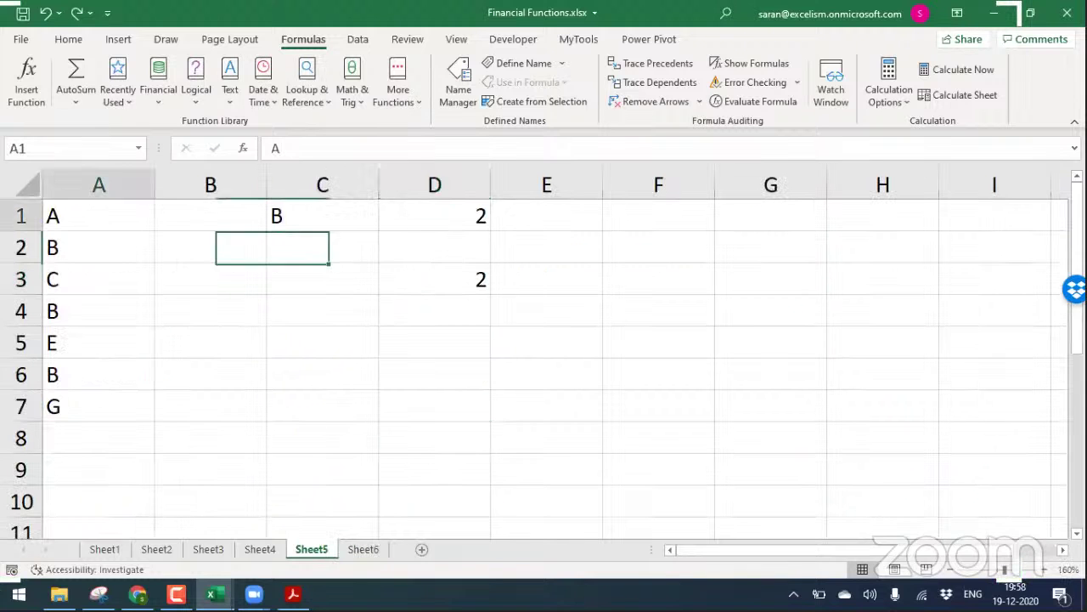
key("ctrl+Page_Up")
key("ctrl+Page_Up")
key("ctrl+Page_Up")
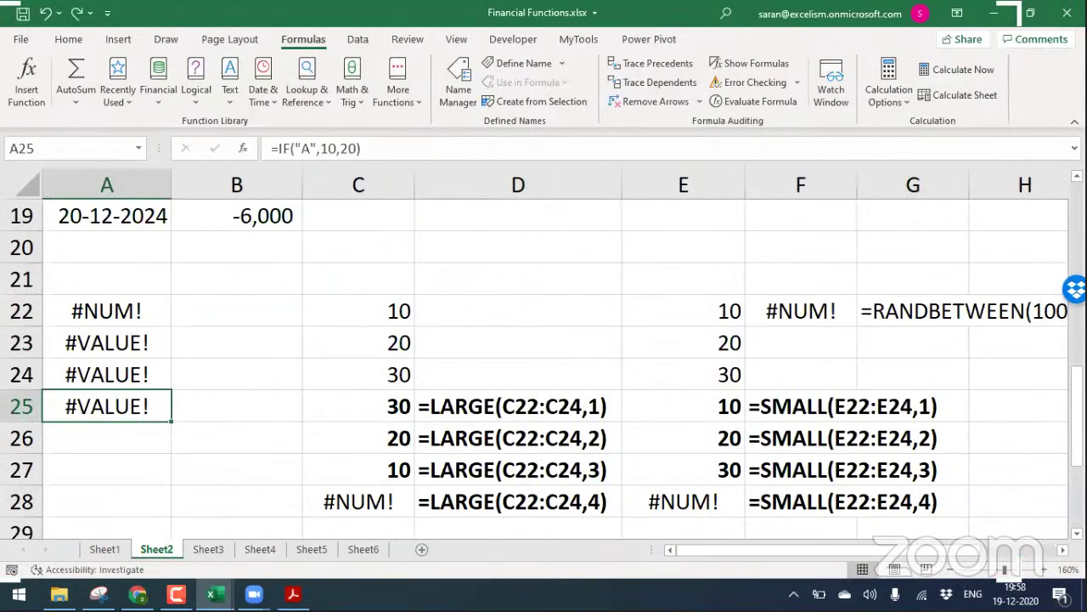
key("ctrl+Page_Up")
key("ctrl+Home")
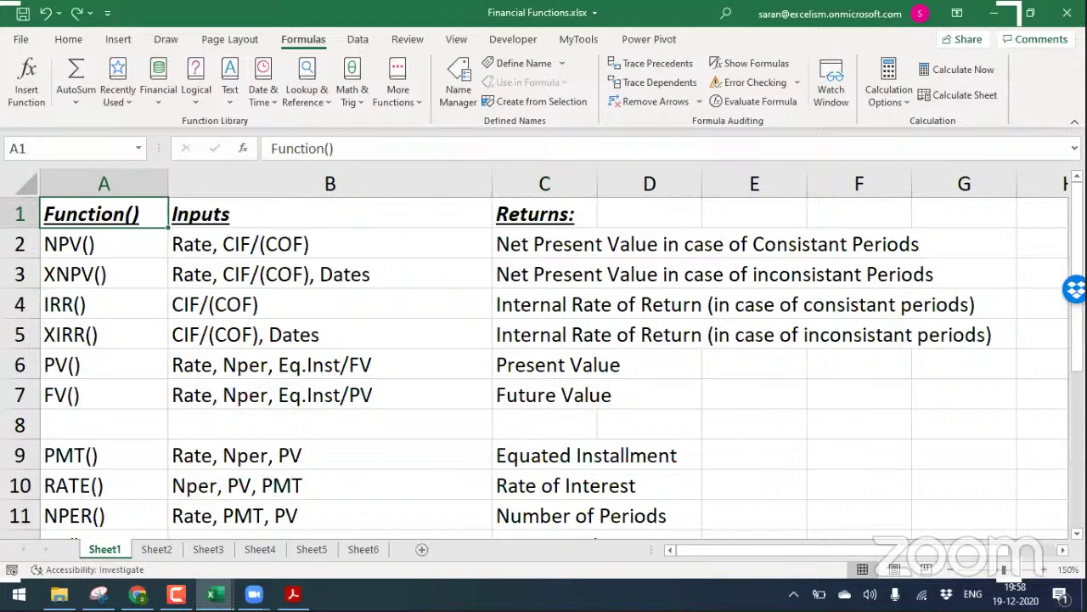
key("ctrl+Page_Down")
key("ctrl+Page_Down")
key("ctrl+Page_Down")
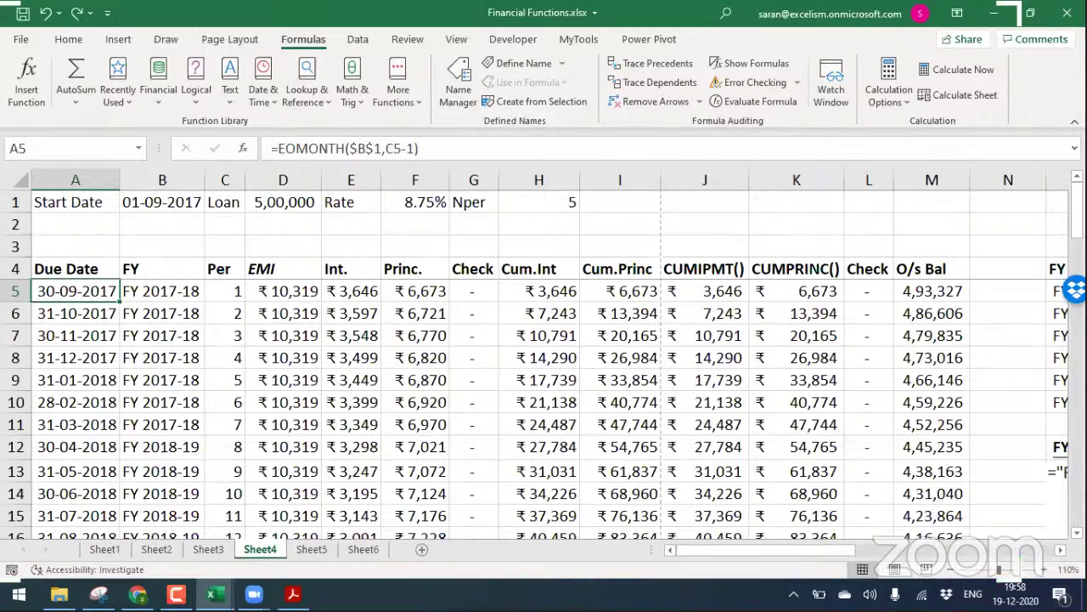
Examine the columns of Sheet4's loan schedule along row 5, from Due Date across to the FY summary
key("Right")
key("Right")
key("Right")
key("Right")
key("Right")
key("Right")
key("Right")
key("Right")
key("Right")
key("Right")
key("Right")
key("Right")
key("Right")
key("Right")
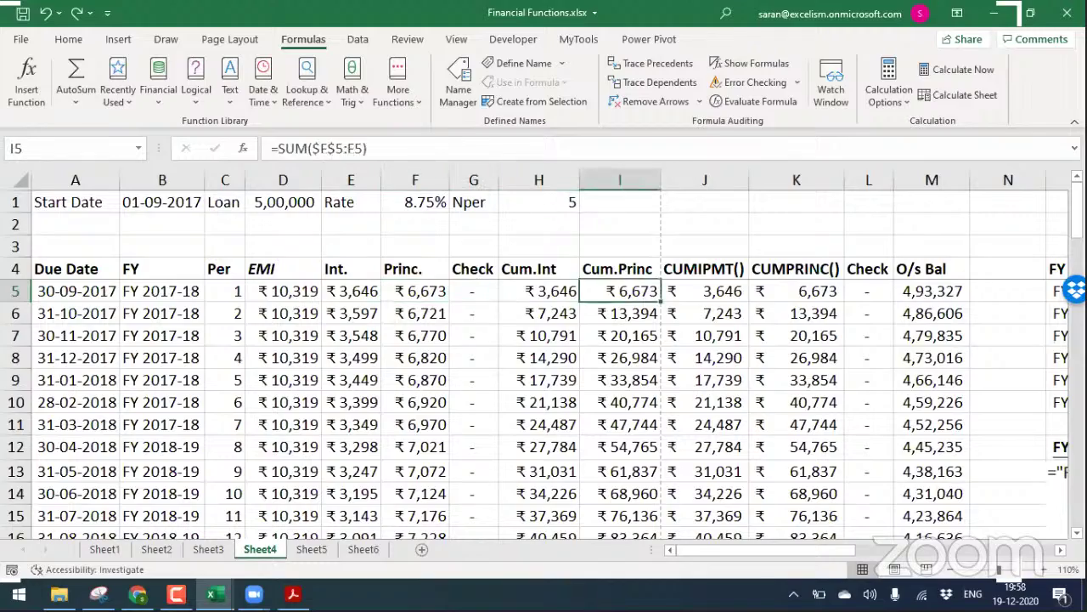
key("Right")
key("Right")
key("Right")
key("Right")
key("Right")
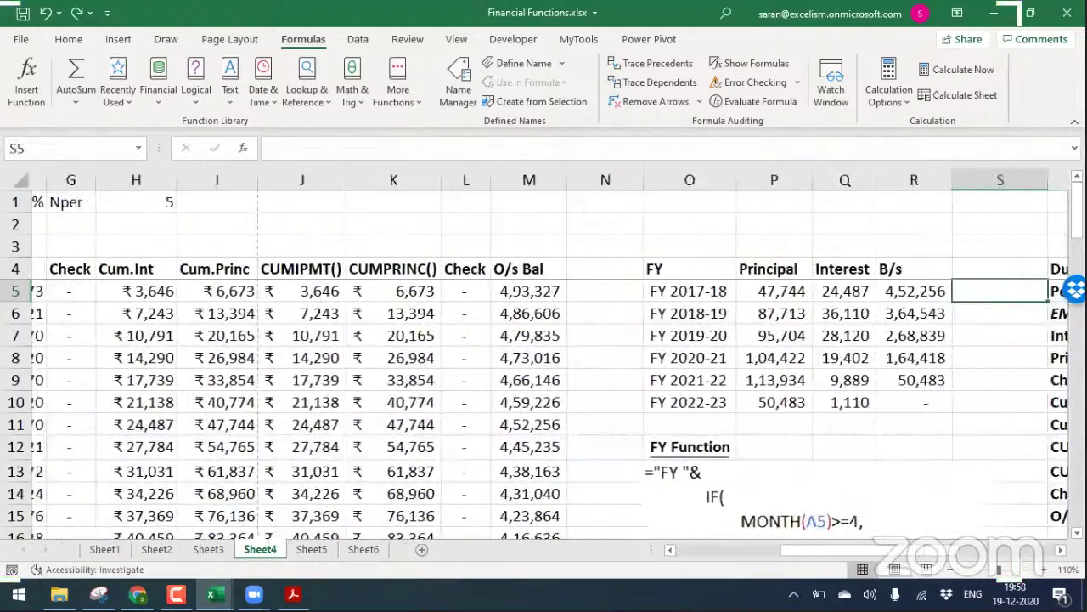
Select the FY summary table O4:R10 on Sheet4 to show the yearly principal, interest and balance figures
key("Left")
key("Left")
key("Left")
key("Left")
key("Left")
key("Left")
key("Left")
key("Up")
key("Left")
key("ctrl+shift+Right")
key("ctrl+shift+Down")
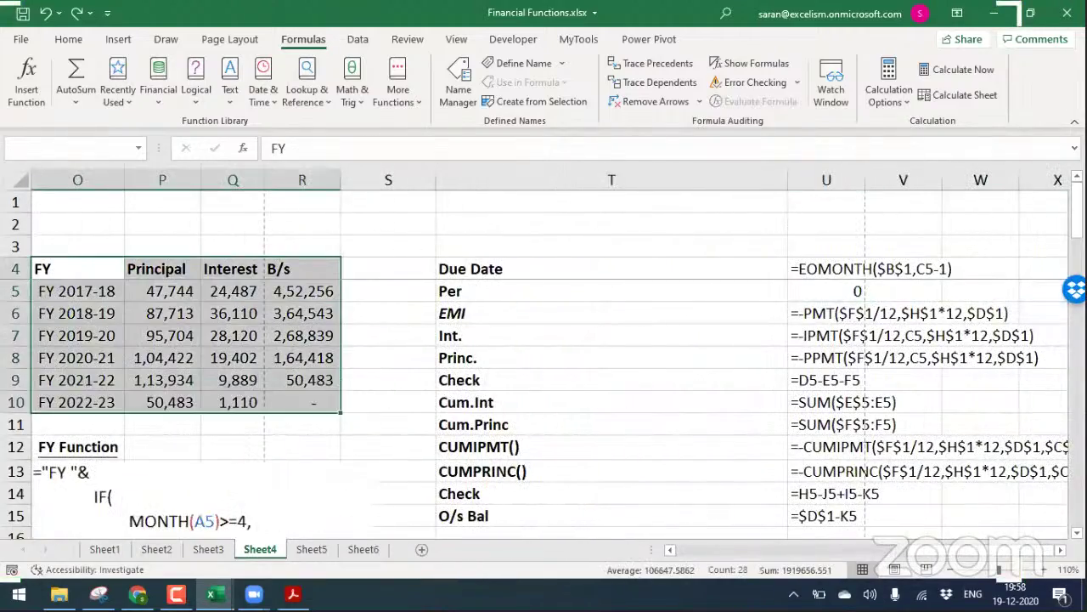
Return to the start of Sheet4's loan schedule and save the workbook
key("ctrl+Home")
key("ctrl+s")
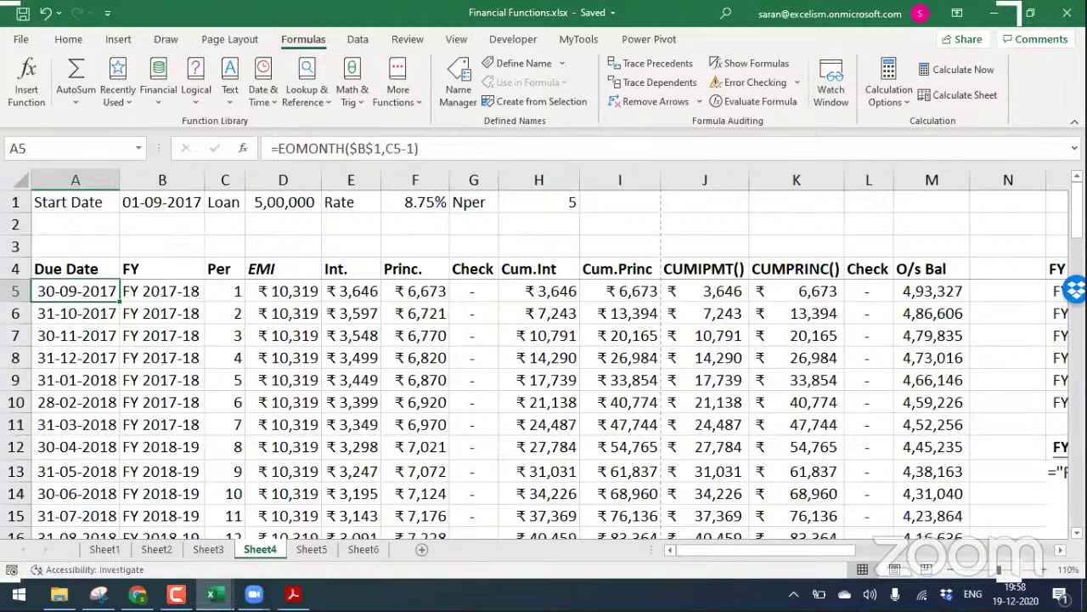
left_click(634, 348)
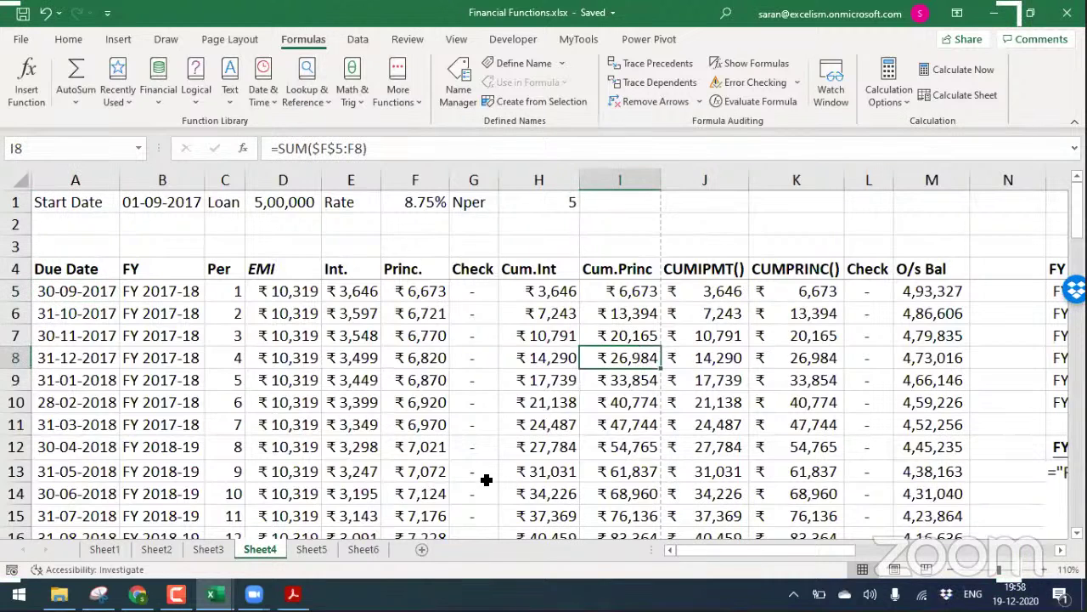
left_click(496, 556)
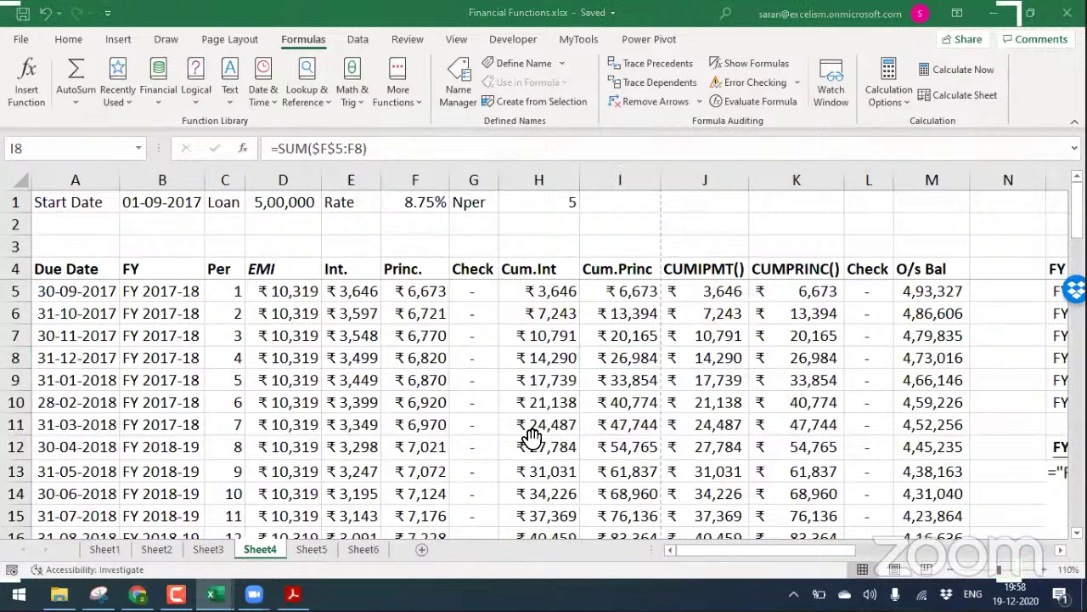
Switch to Microsoft Excel Workshop.pdf in Adobe Acrobat Reader and review the program highlights for the 15th to 20th weeks
key("alt+Tab")
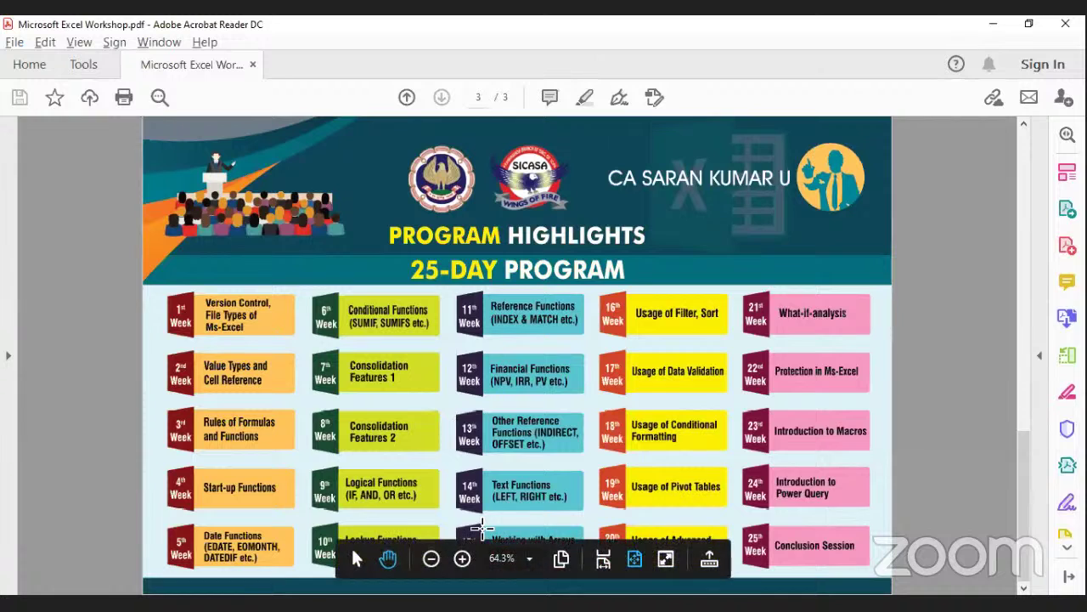
left_click_drag(484, 528, 582, 567)
left_click_drag(596, 291, 732, 542)
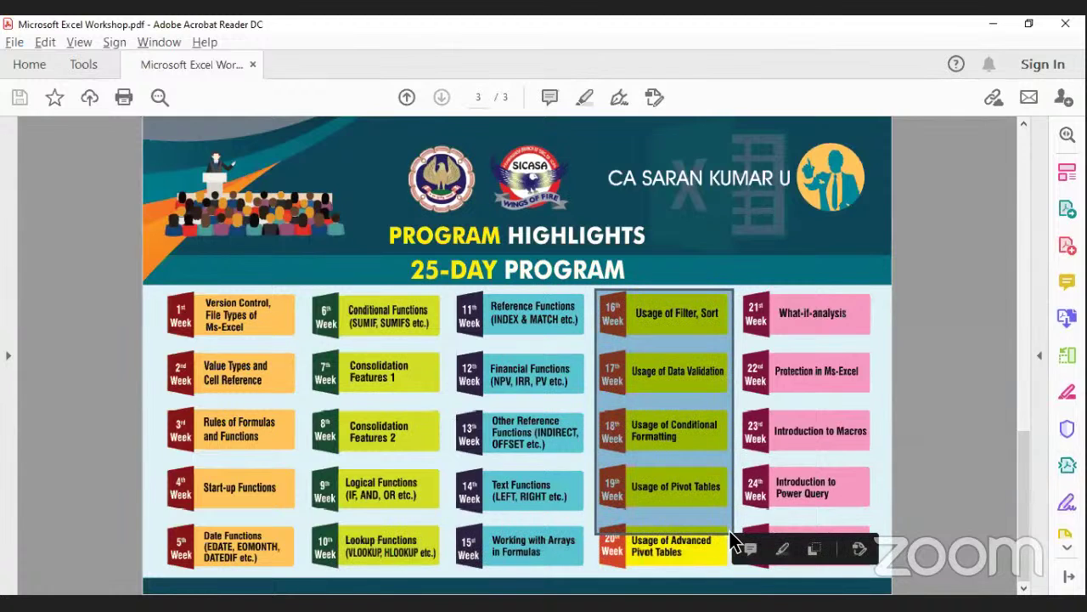
left_click(626, 479)
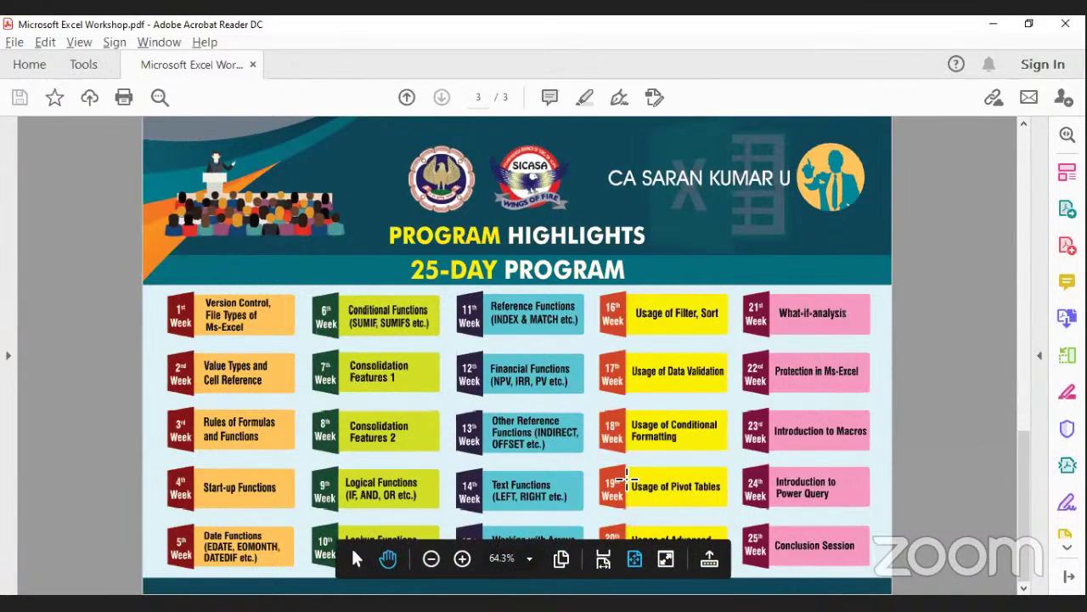